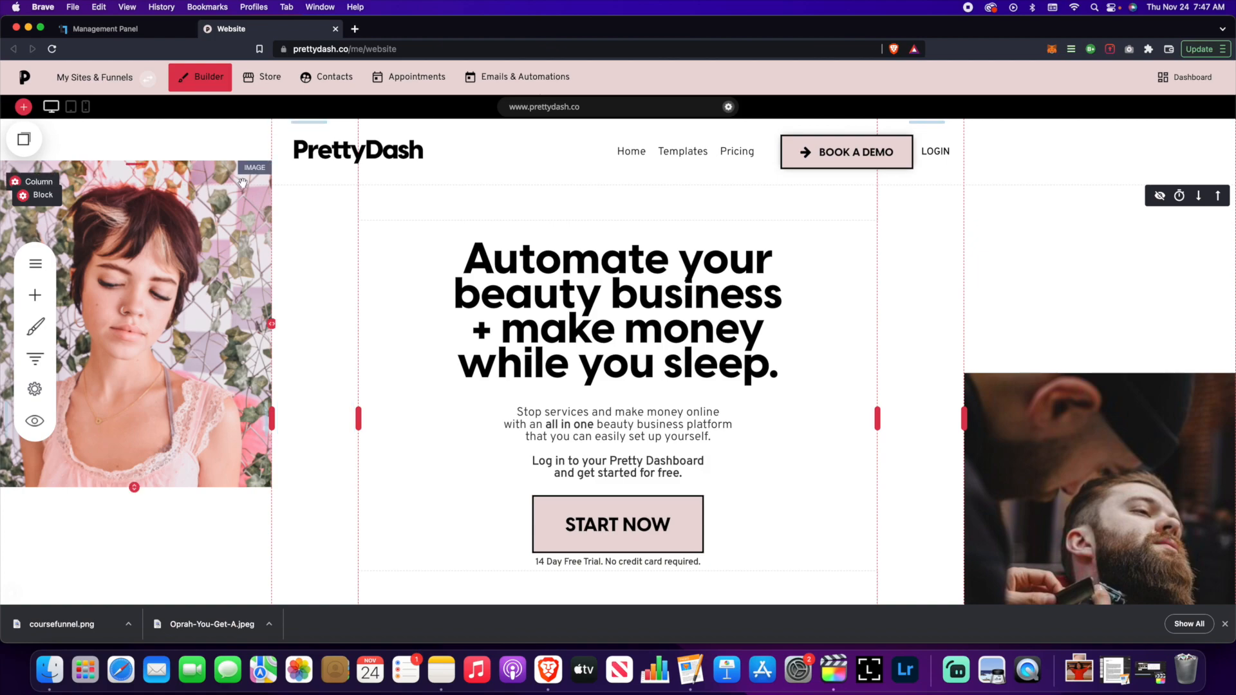
- Create a new funnel from the Online Course Funnels template and name it 'Online Course Funnel'
click(147, 78)
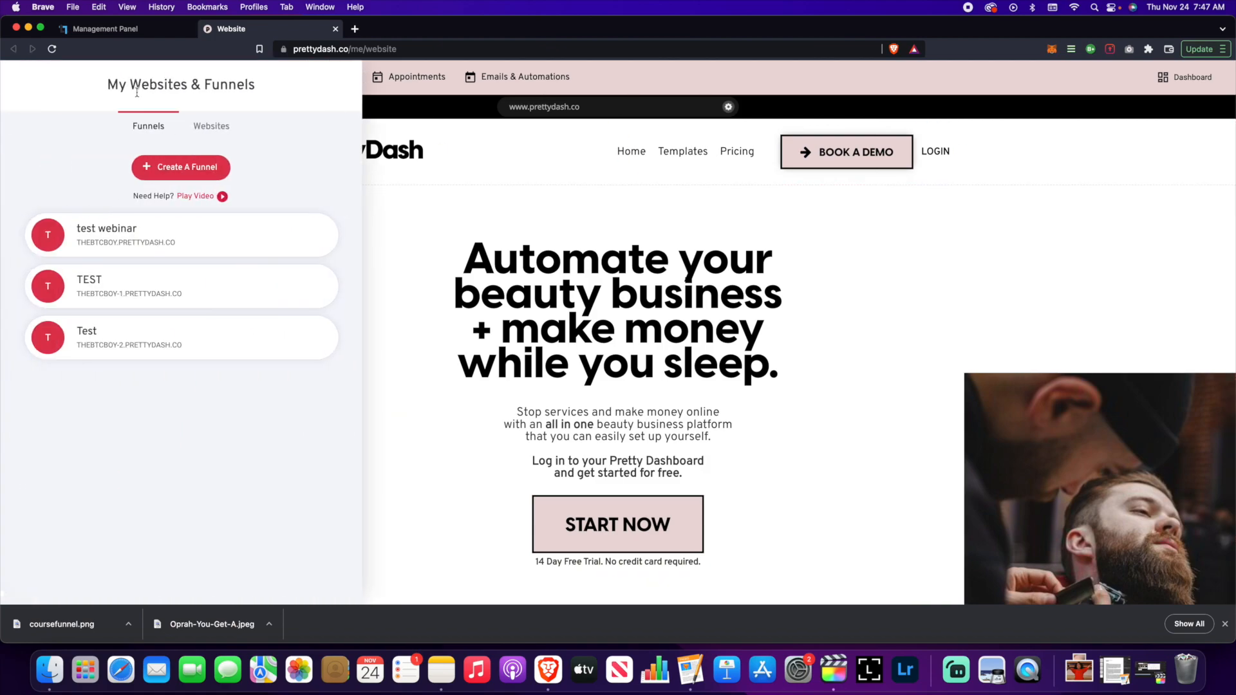
click(161, 168)
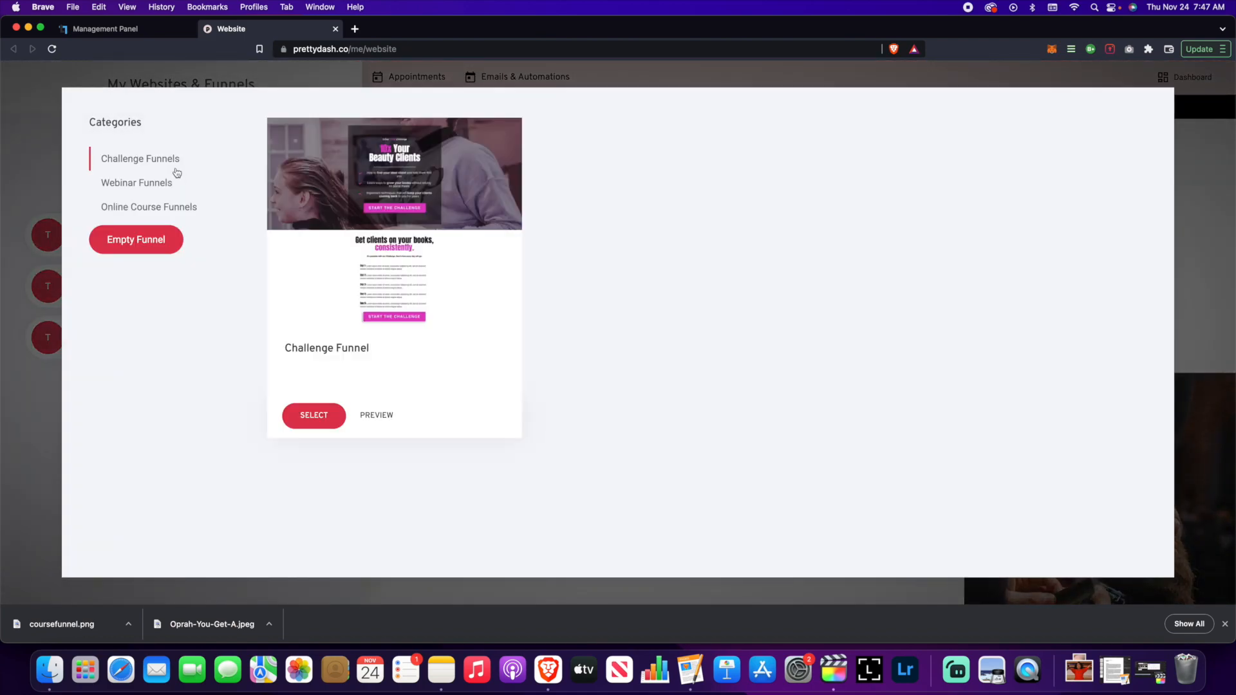
click(166, 212)
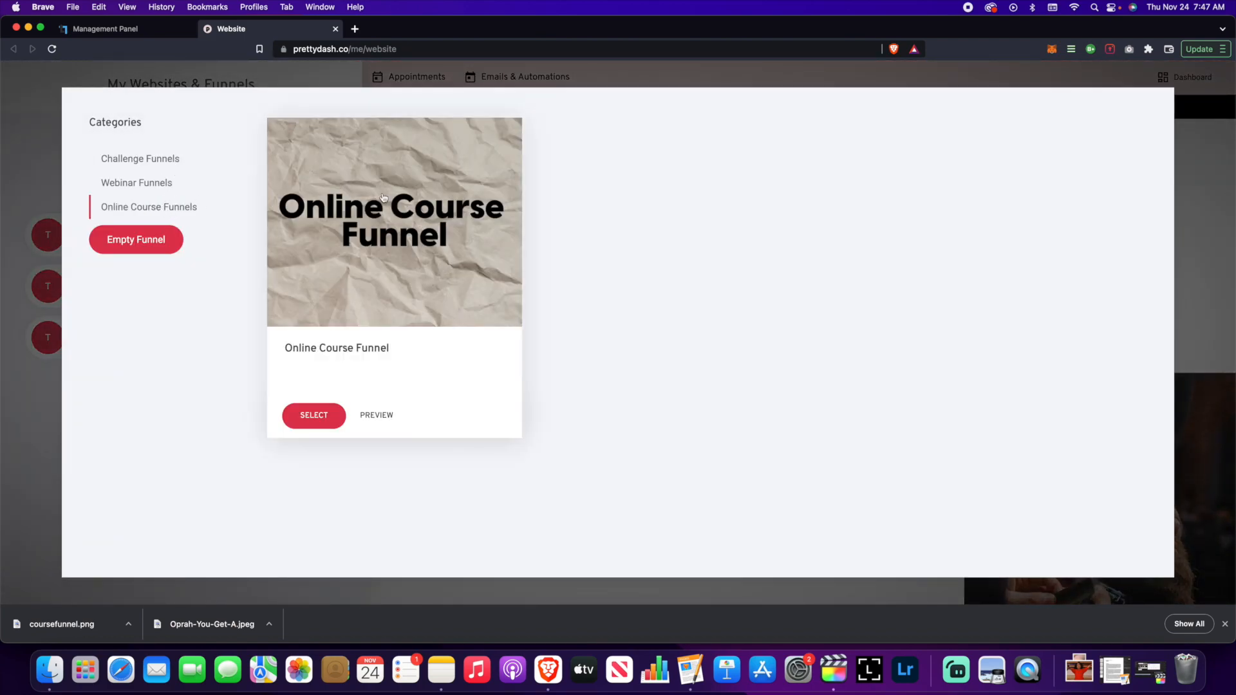
click(157, 249)
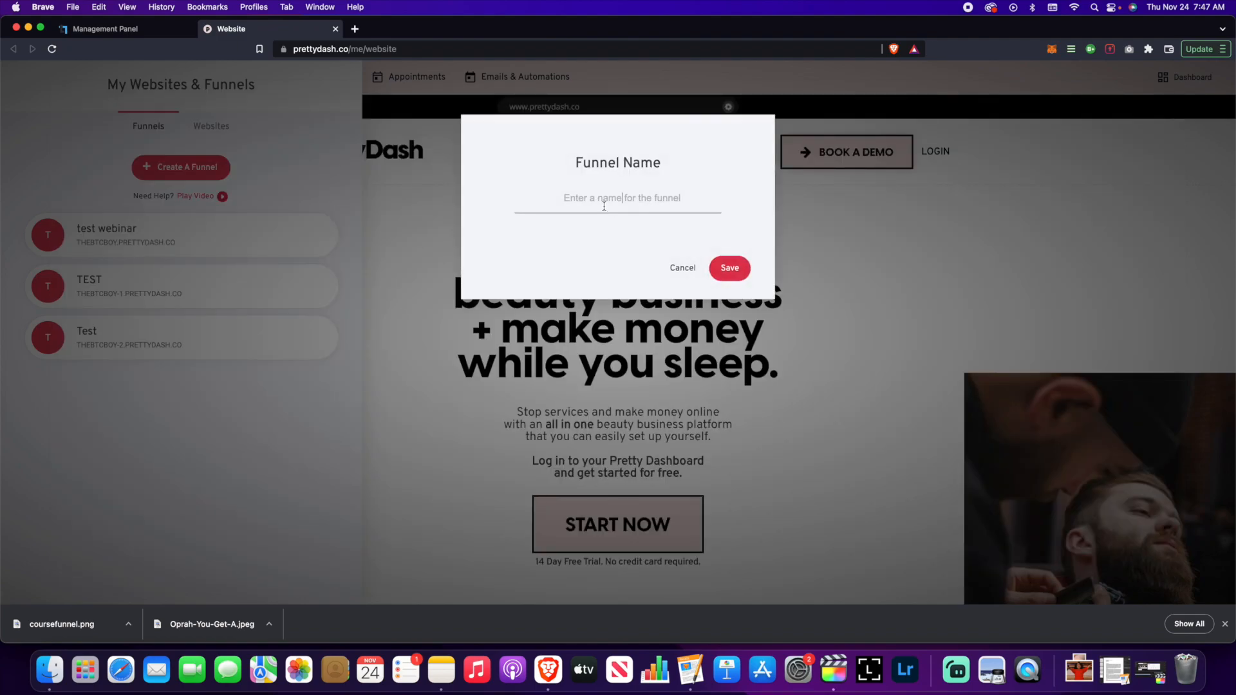
text(Online Course Funnel)
- Save the funnel name and dismiss the intro video to reach the blank Step 1 page
click(725, 270)
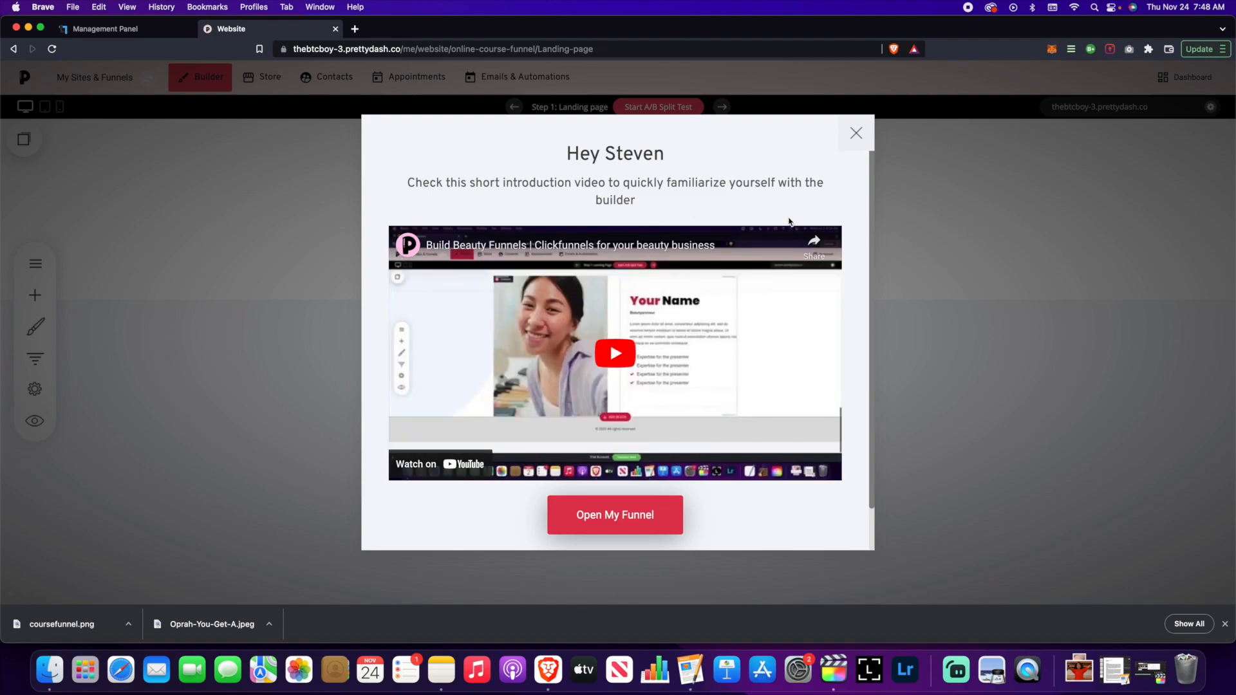
click(856, 133)
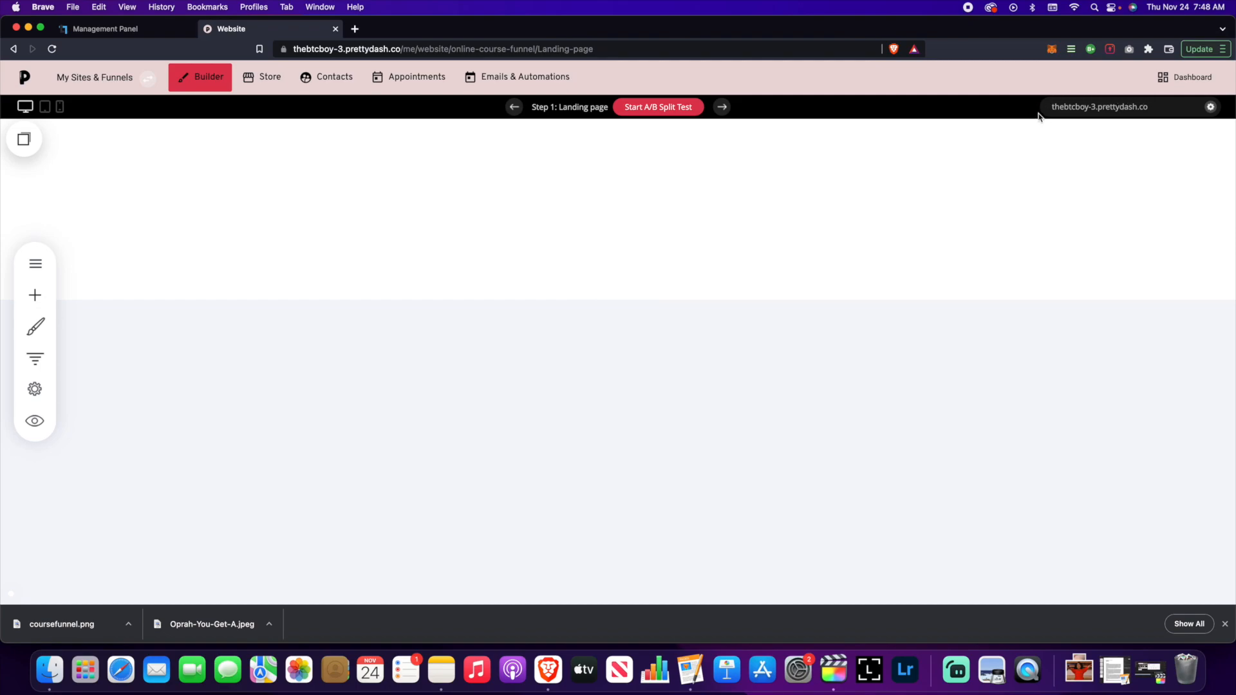
click(1093, 111)
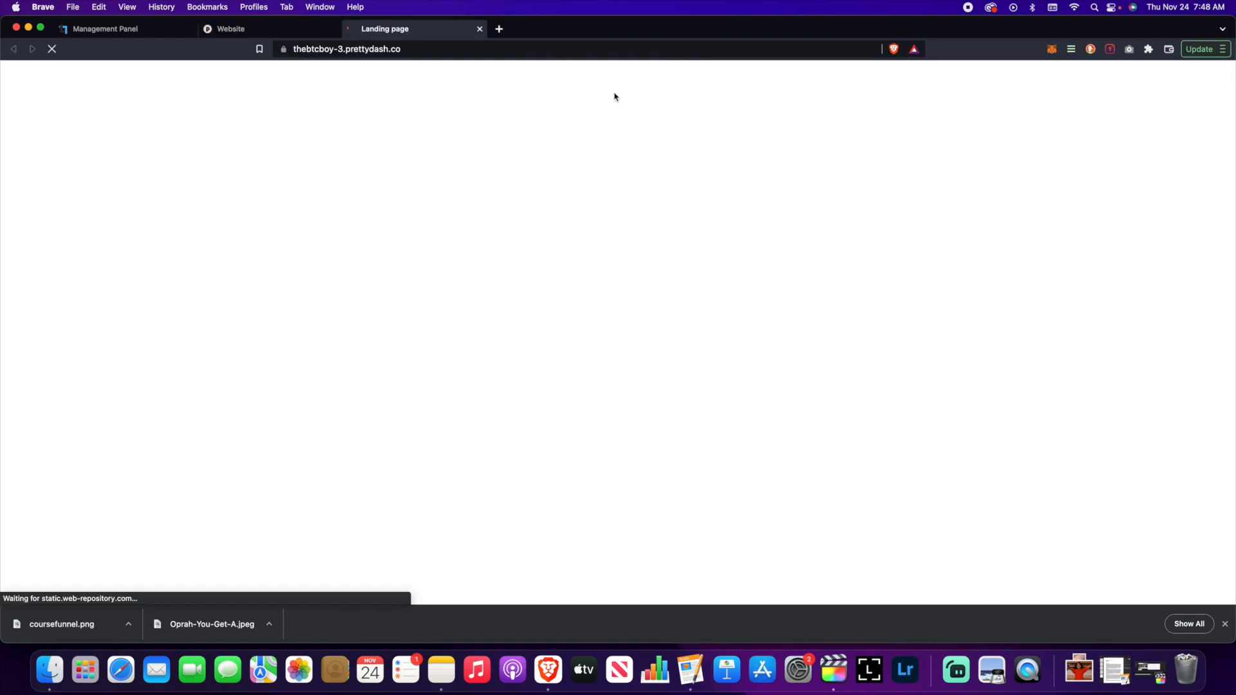
click(480, 29)
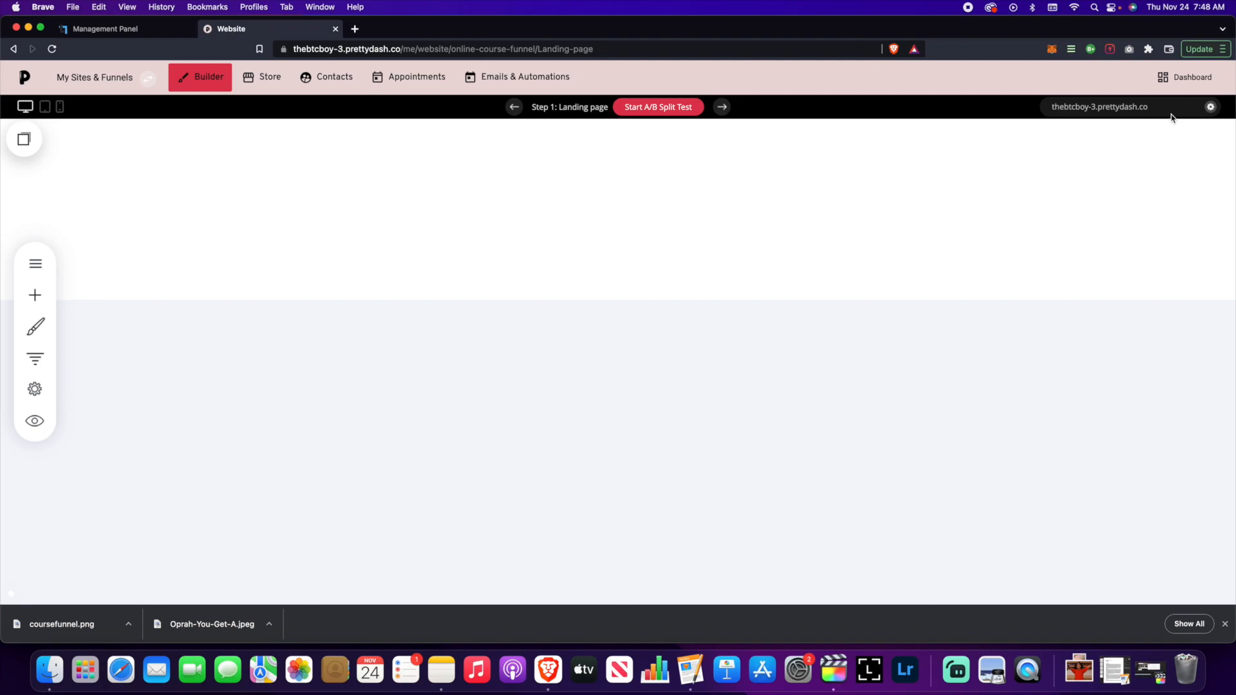
- Change the funnel's system subdomain to onlinecourse.prettydash.co, confirm it, and reopen settings to verify
mouse_move(1167, 120)
click(1210, 106)
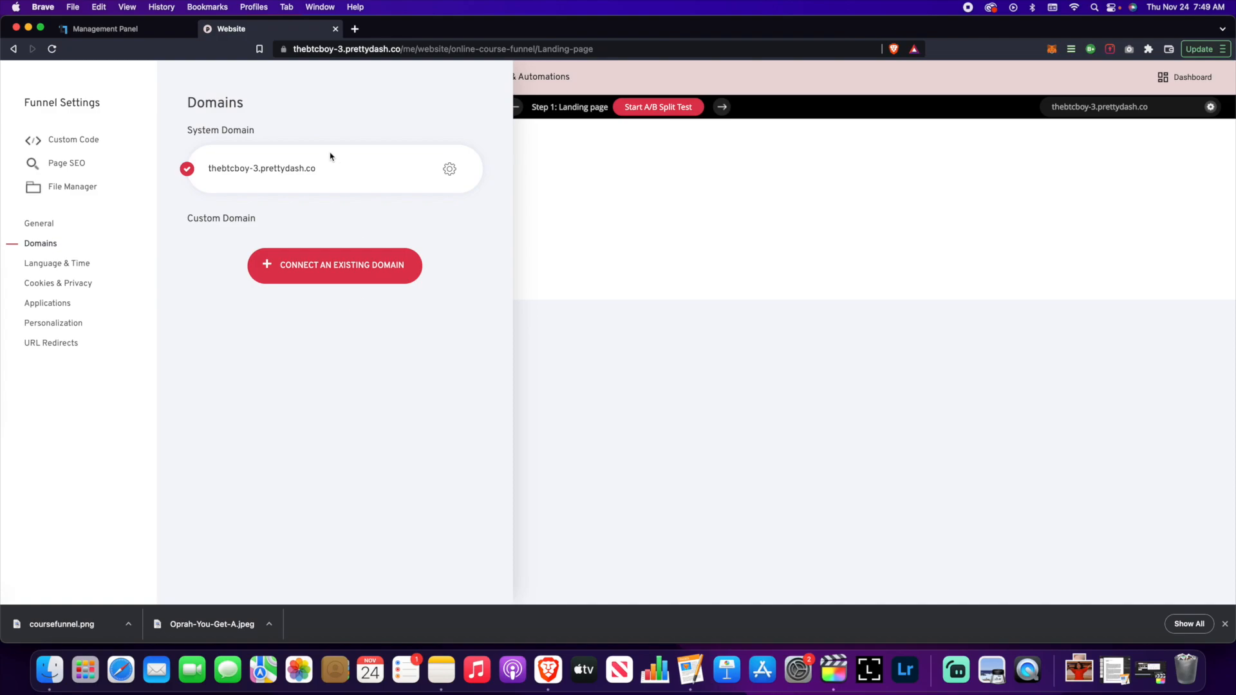
click(449, 169)
click(470, 124)
click(295, 211)
text(Onlinecourse)
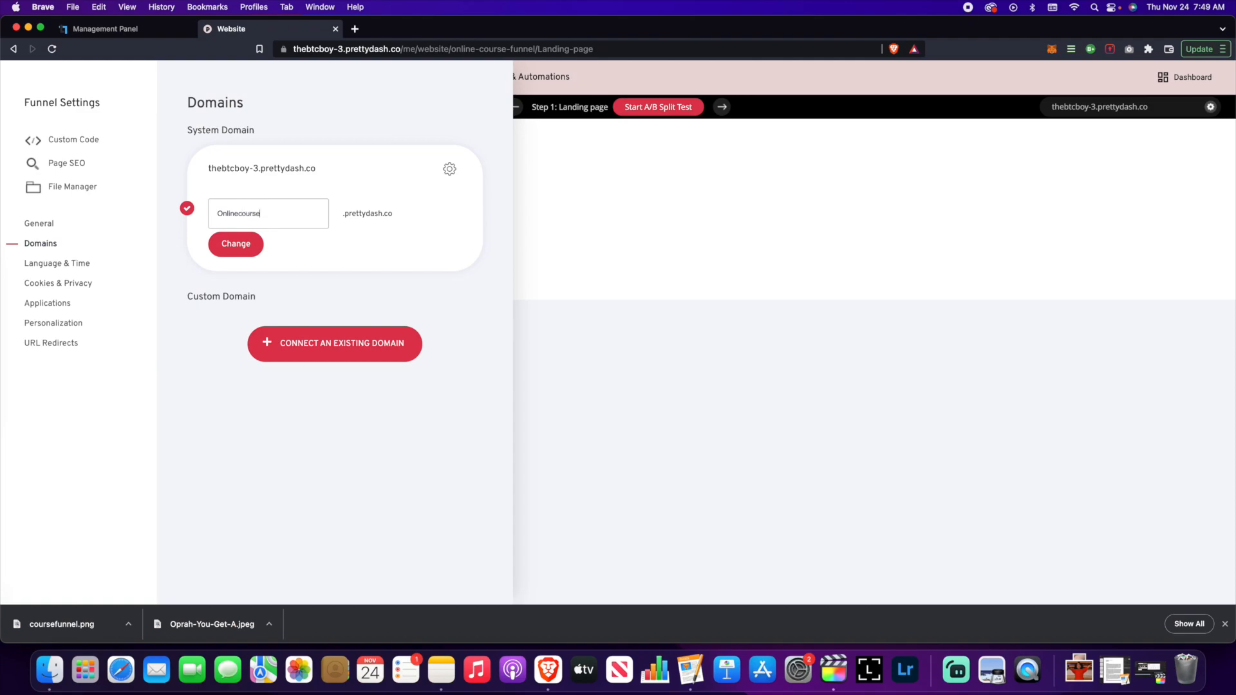
click(250, 245)
click(644, 330)
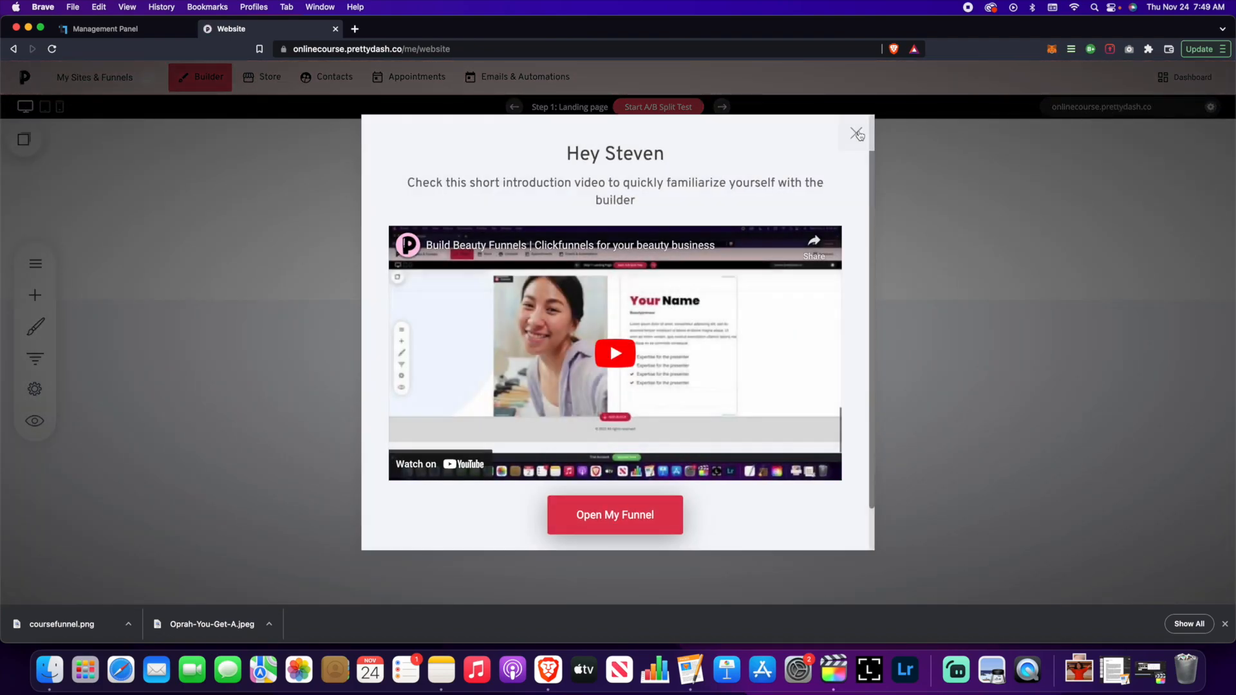
click(857, 133)
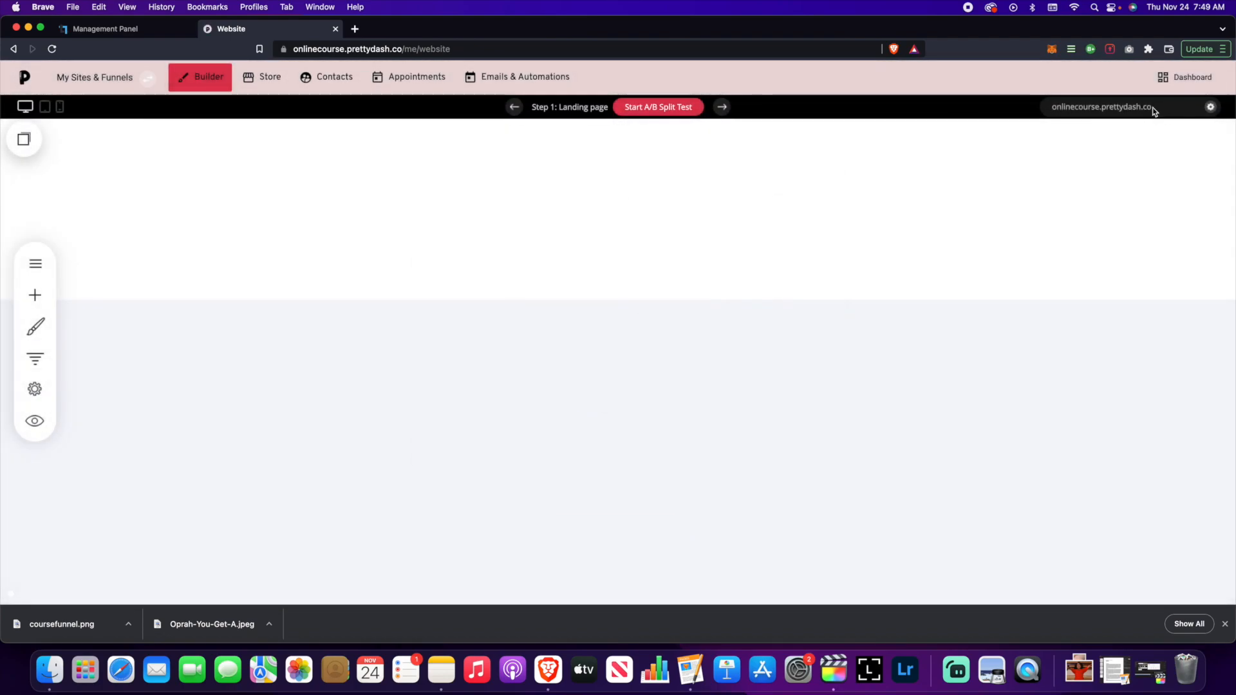
click(1211, 107)
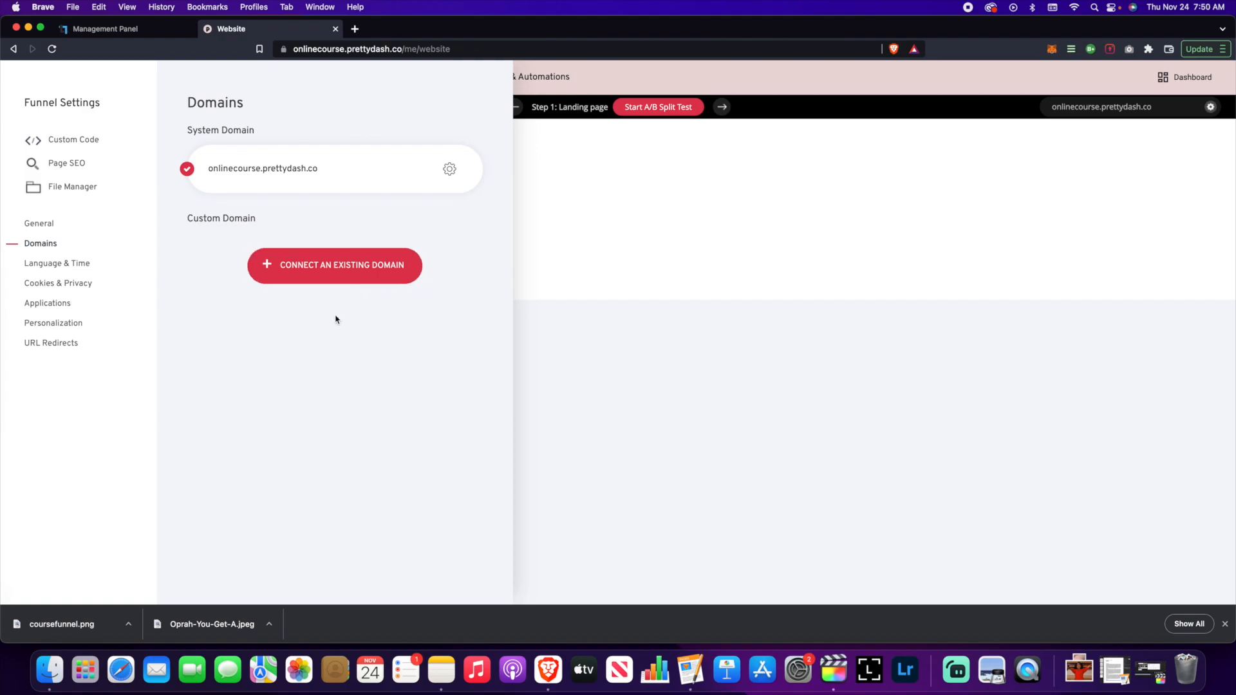
click(338, 267)
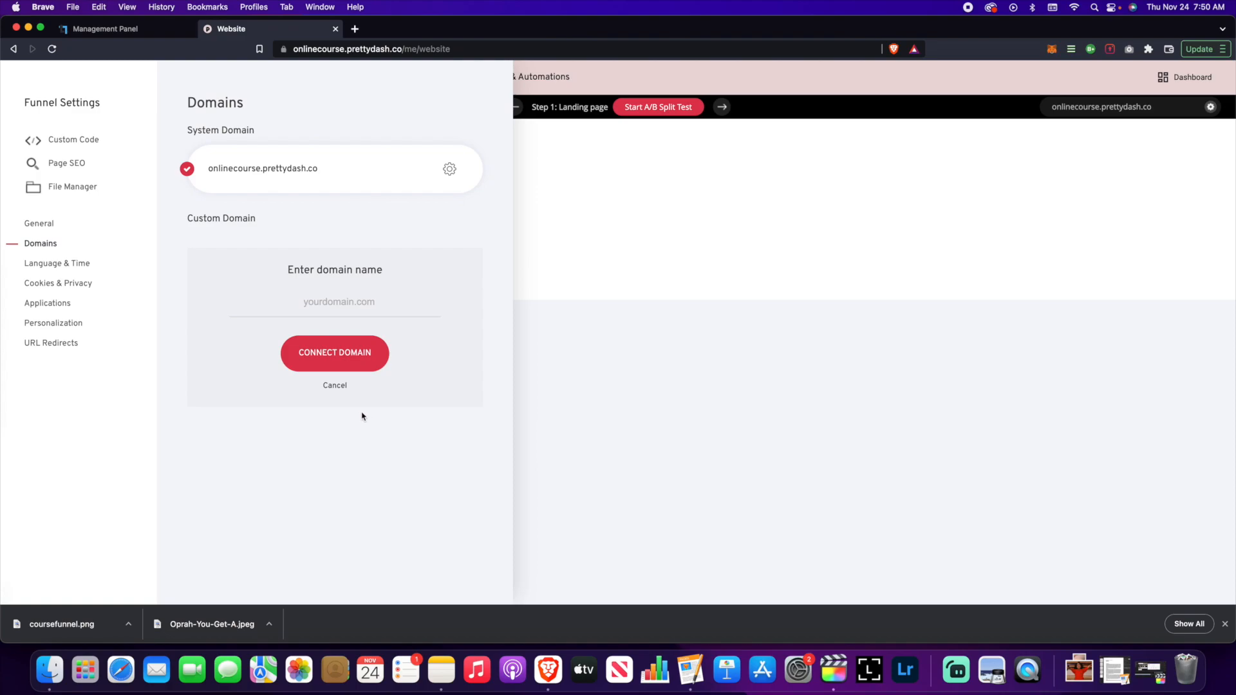
click(336, 386)
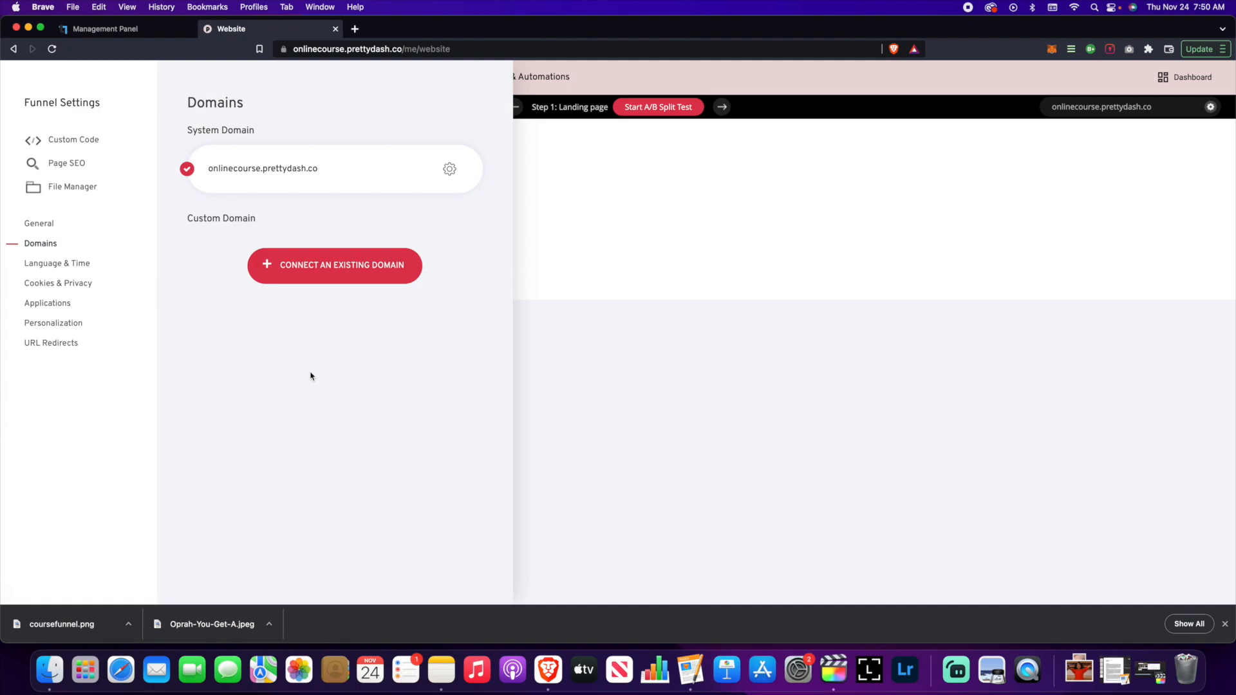
- Review the landing page's SEO title and meta description in the Page SEO dialog
click(75, 167)
drag(610, 149, 534, 148)
click(482, 335)
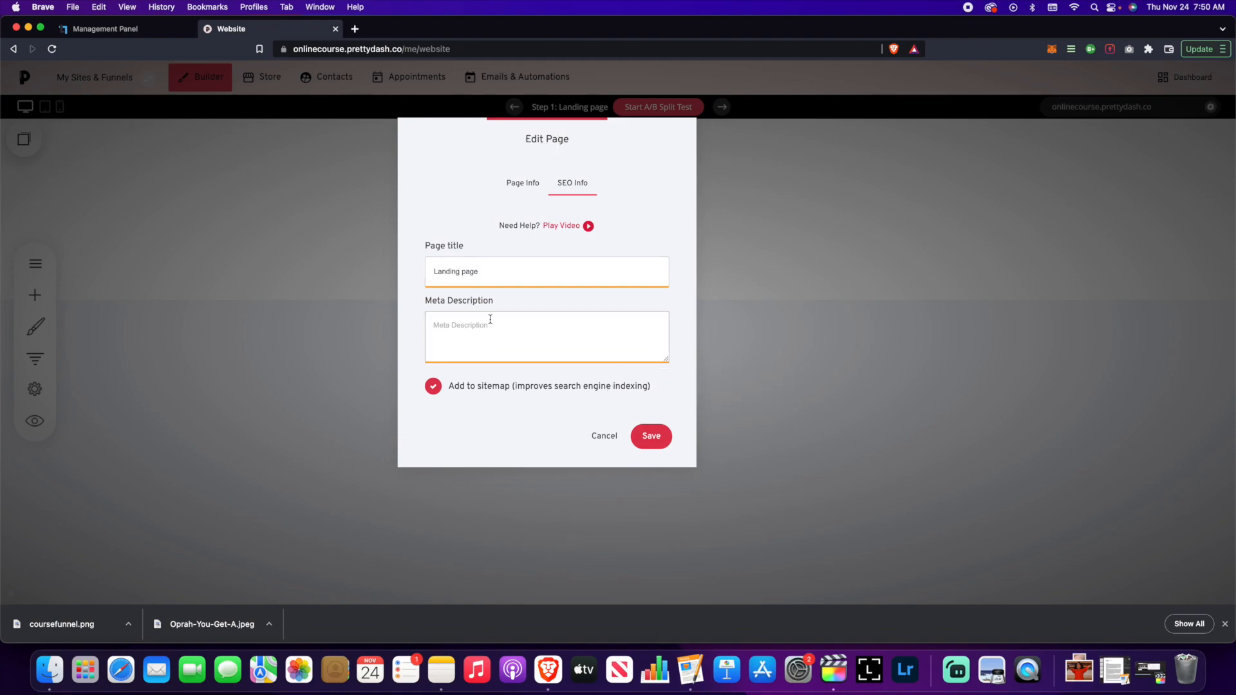
click(490, 275)
click(512, 317)
- Check the page info and keep Page Access set to Public, closing without saving
click(520, 187)
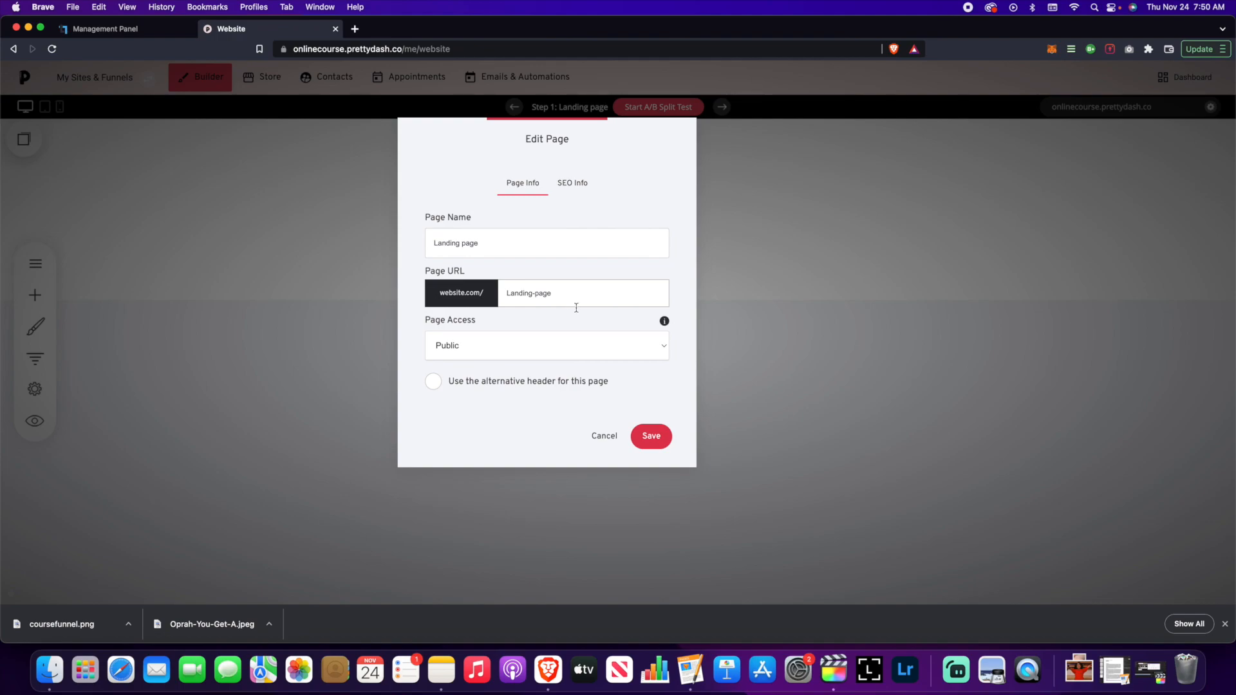
click(605, 348)
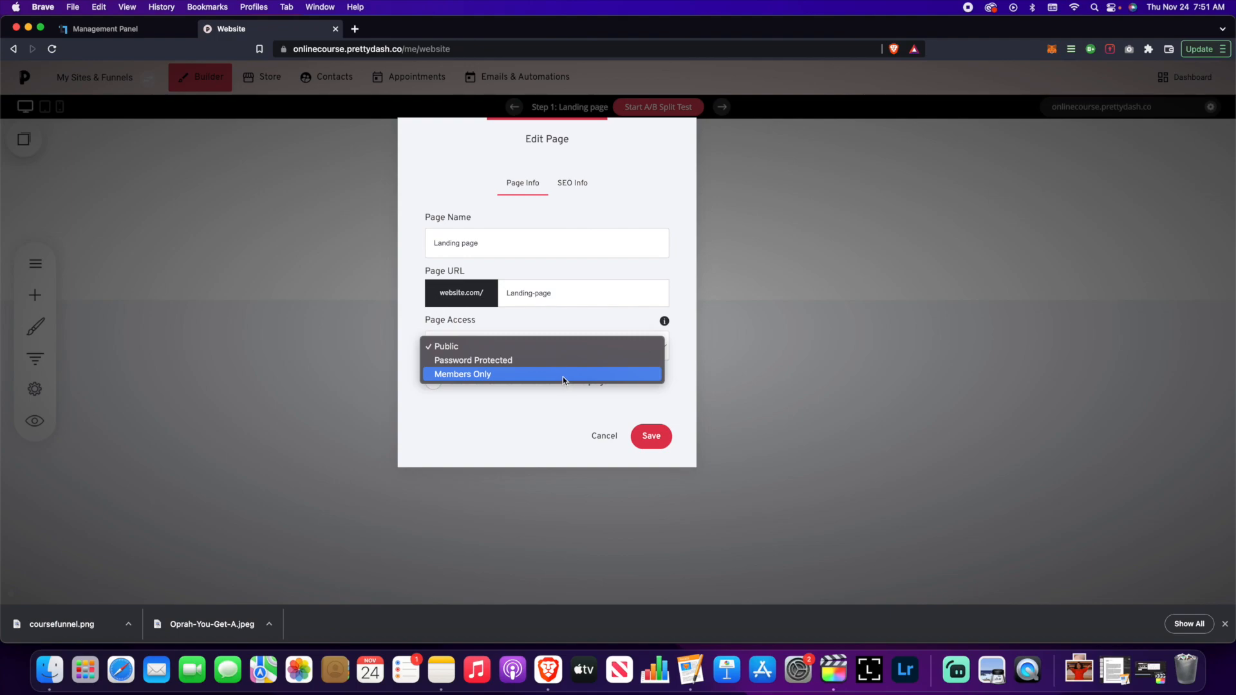
click(600, 409)
click(608, 441)
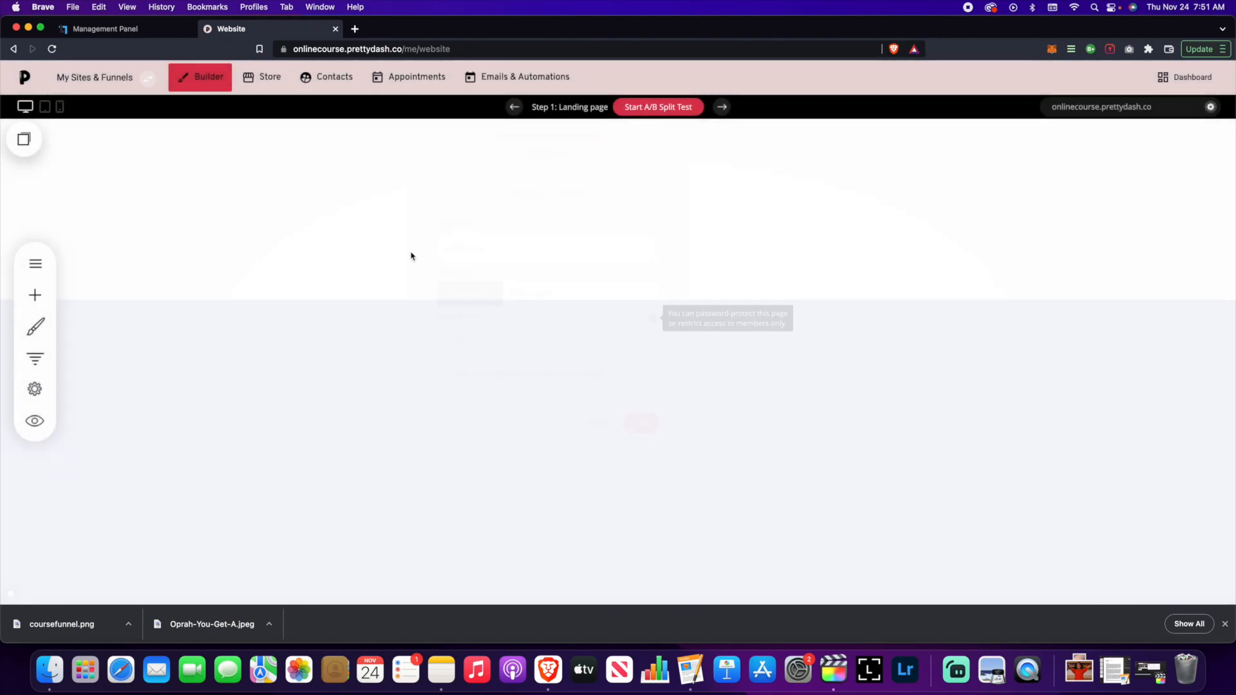
- Open Funnel Settings on the General section showing the Online Course Funnel title
click(35, 264)
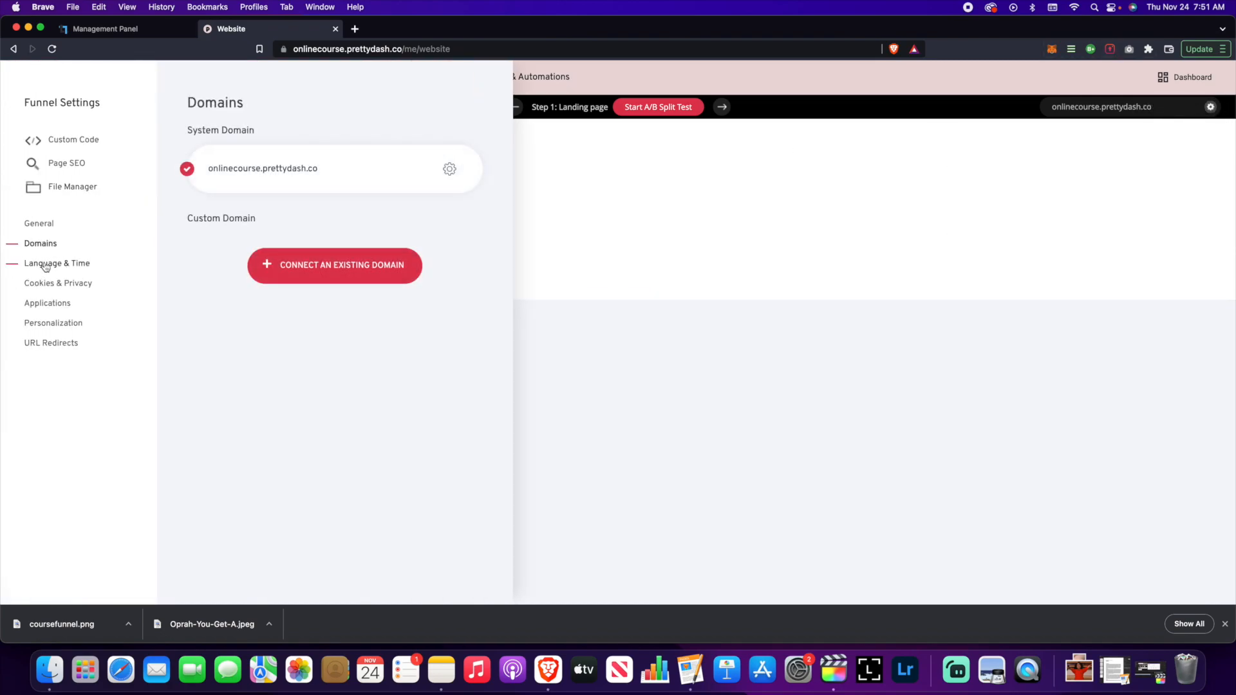
click(40, 224)
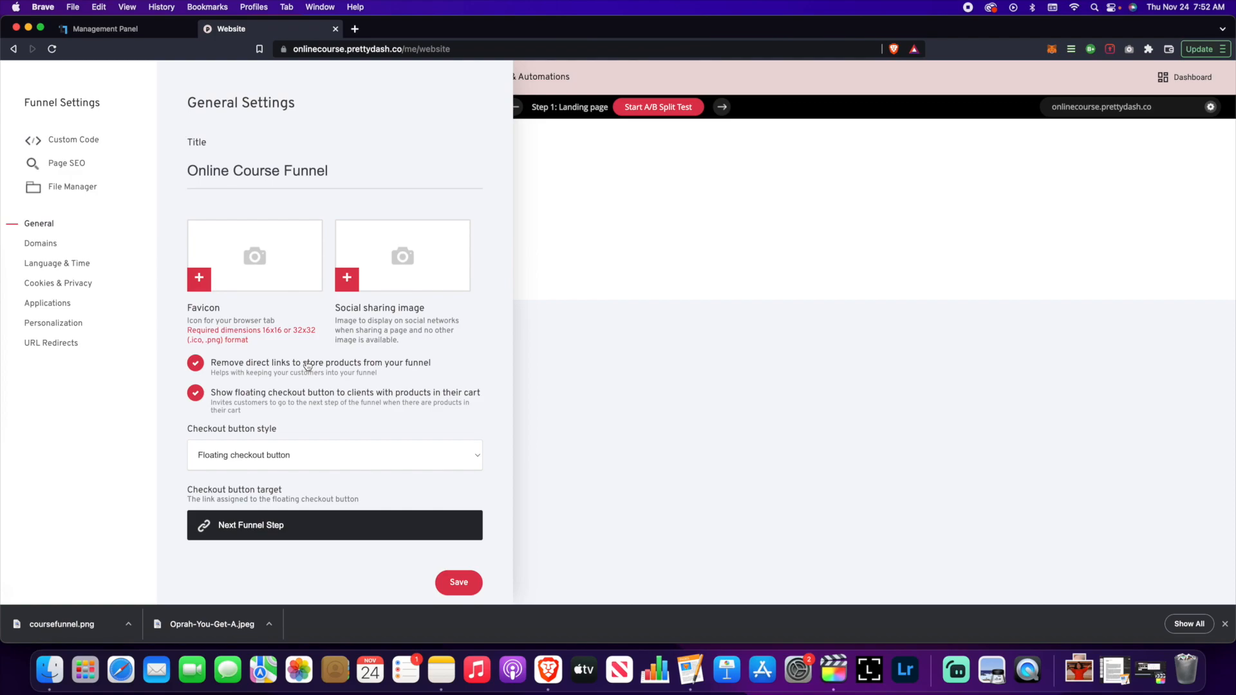
- Keep English as website language, use the 02/28/2018 11:09 PM date format, and save
click(77, 265)
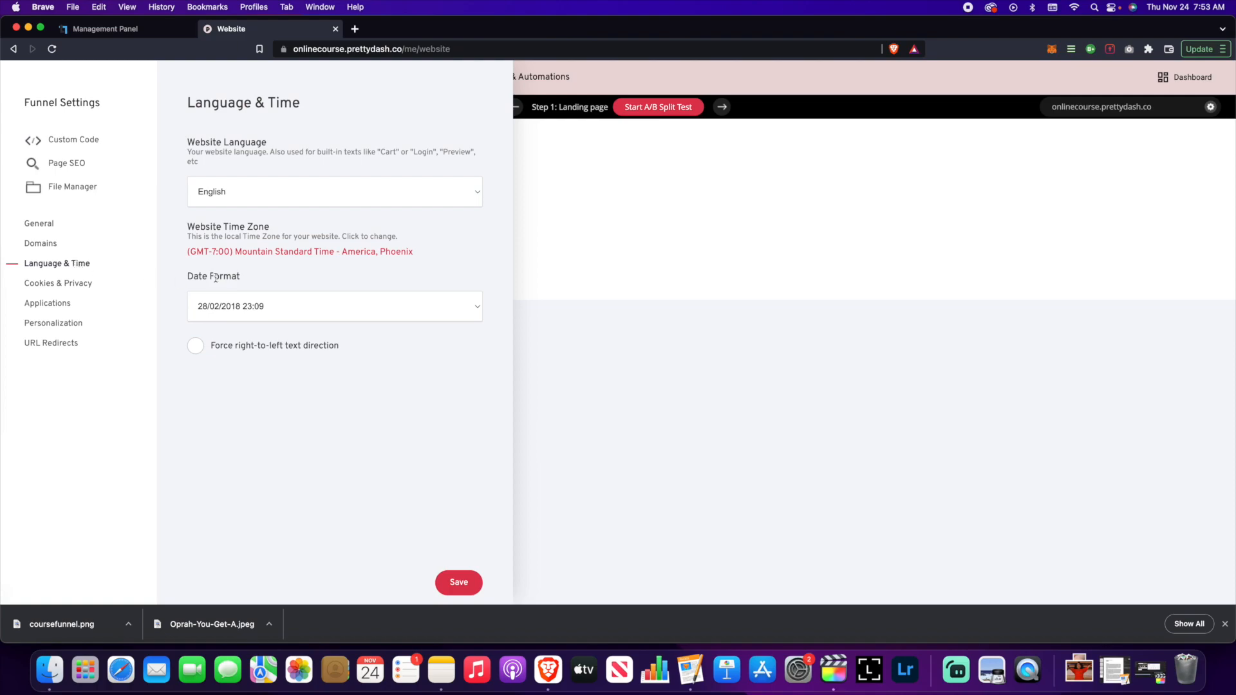
click(357, 191)
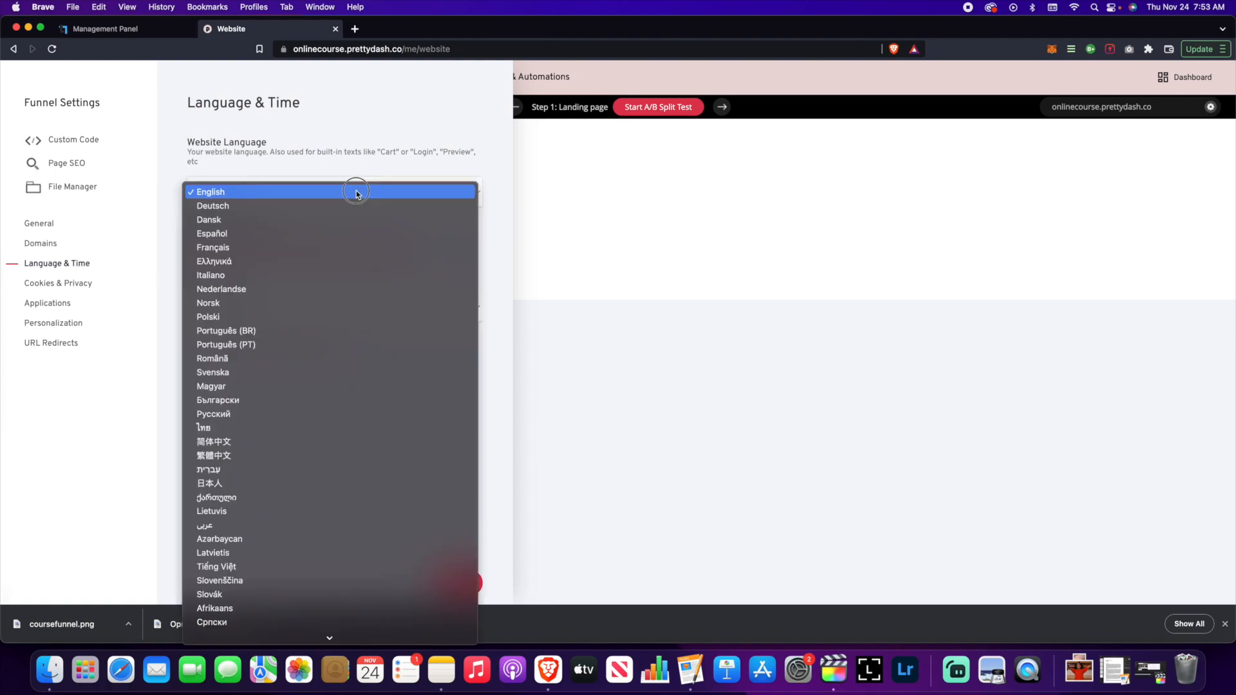
scroll(311, 386, down, 3)
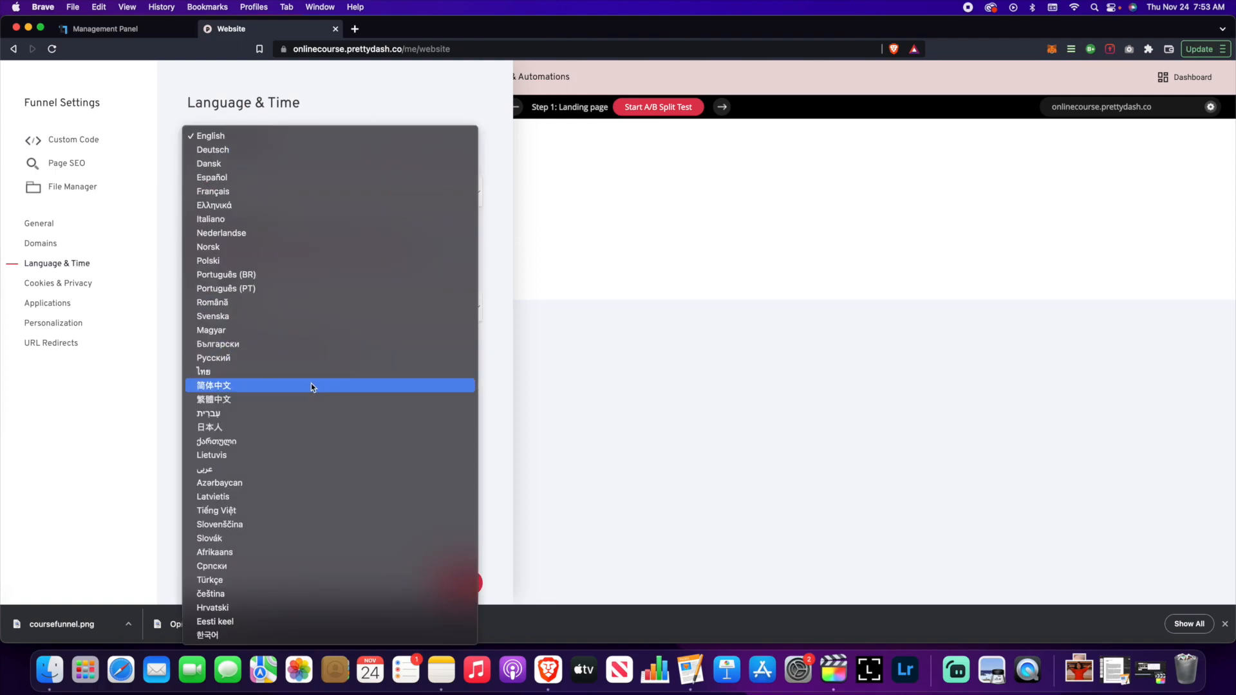
click(359, 135)
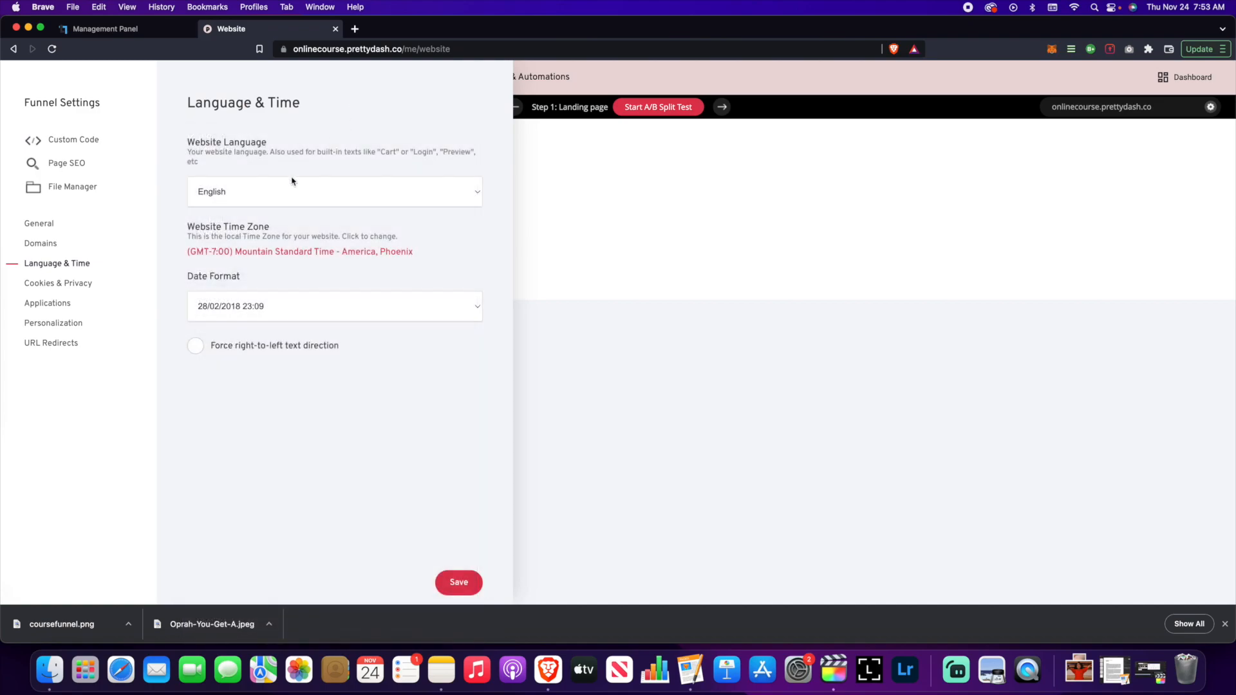
click(299, 306)
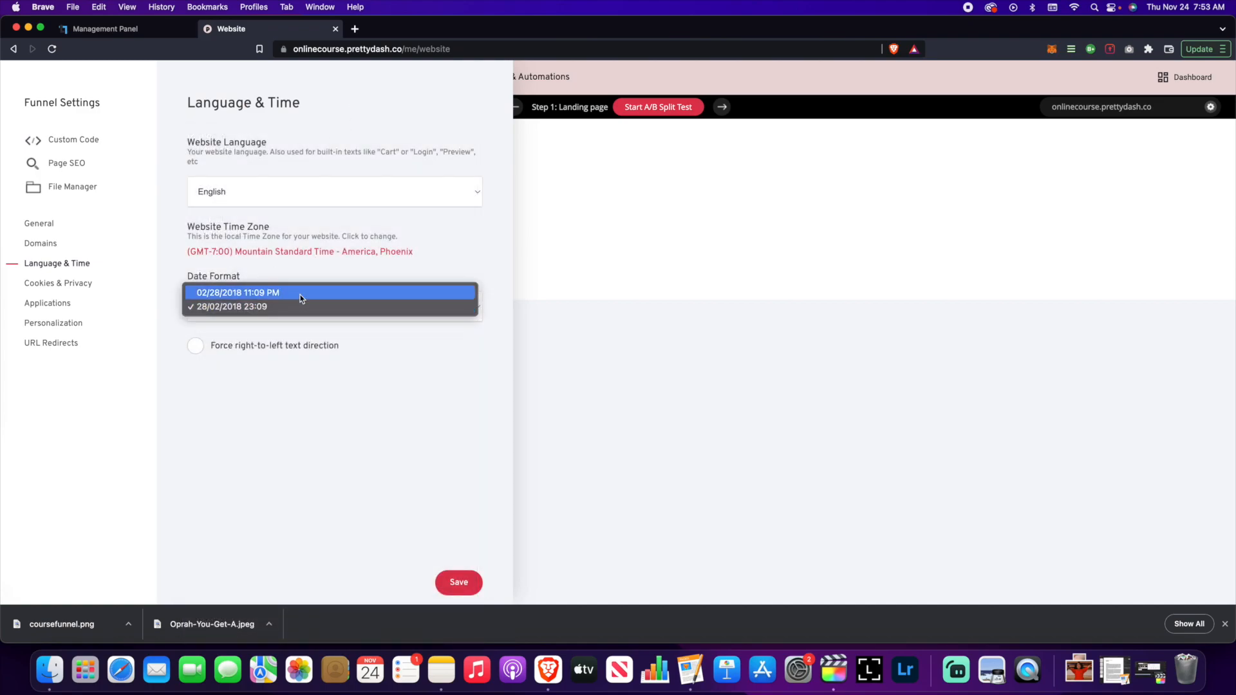
click(296, 292)
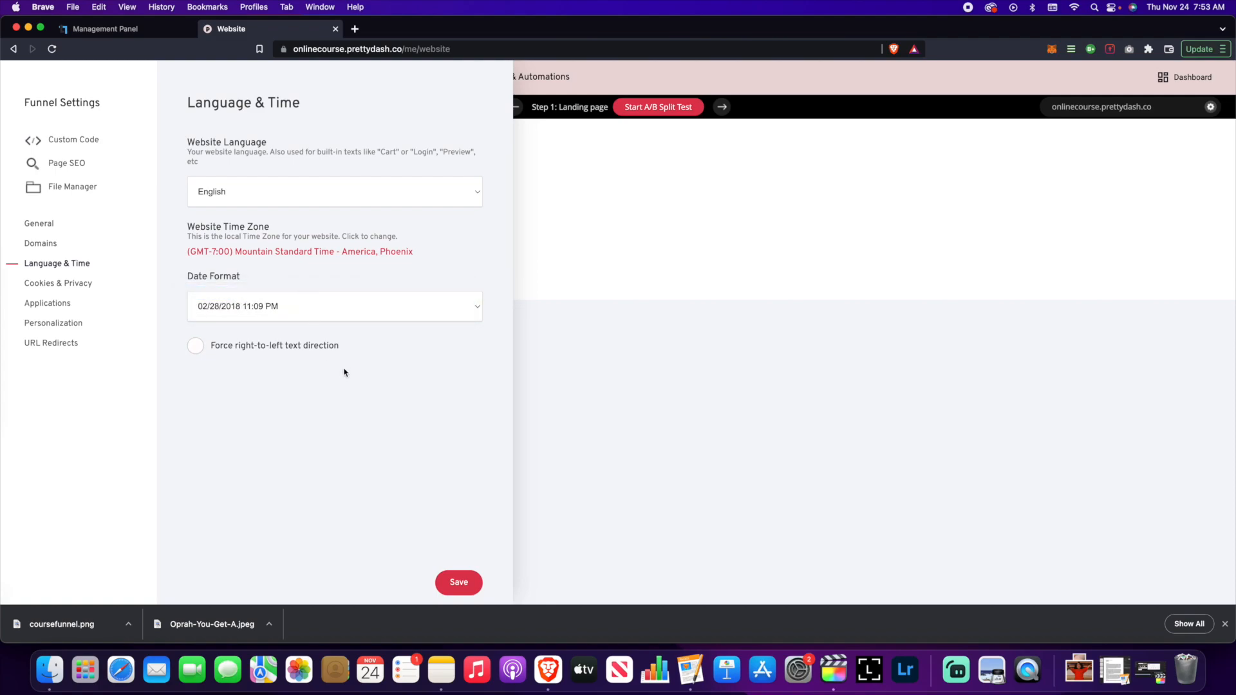
click(470, 590)
- In Cookies & privacy settings, leave the cookie disclaimer switched off
click(77, 284)
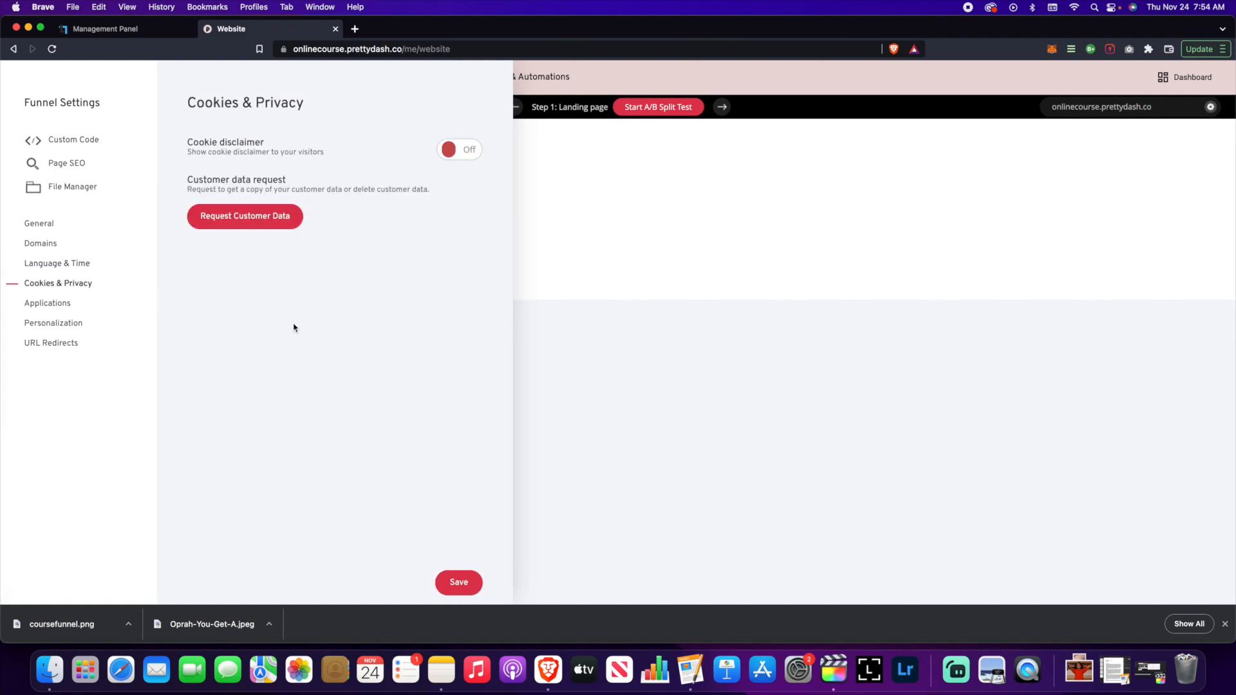
click(461, 152)
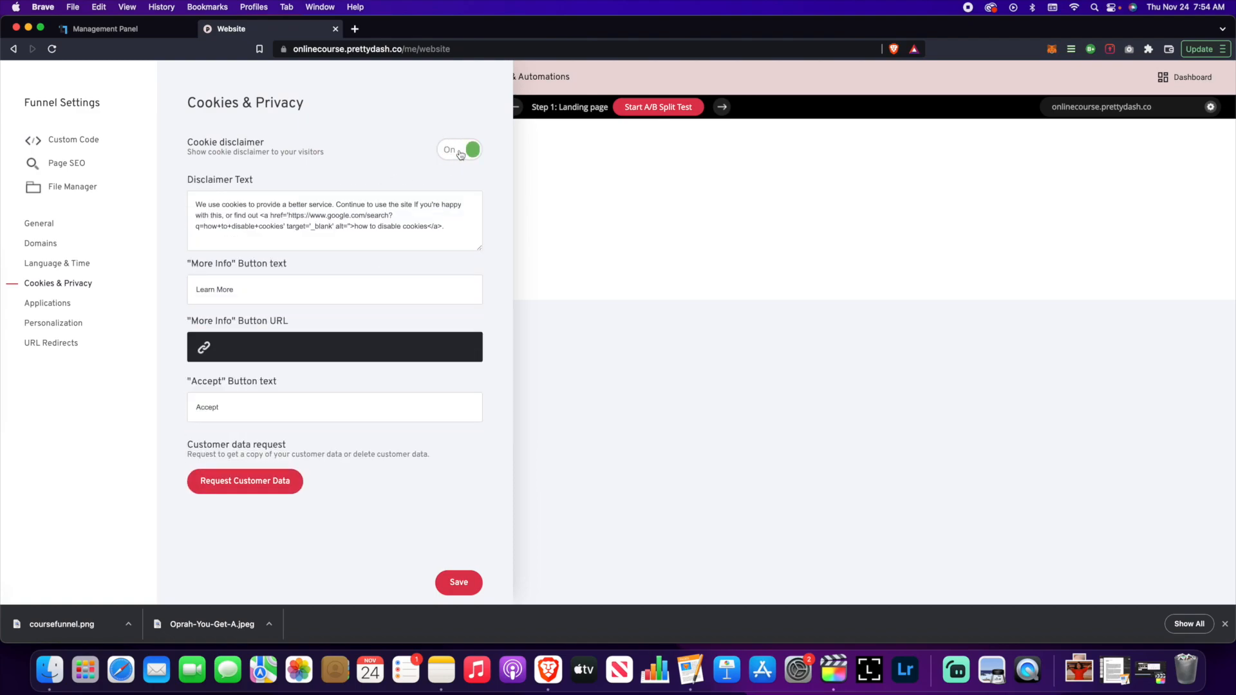
click(462, 152)
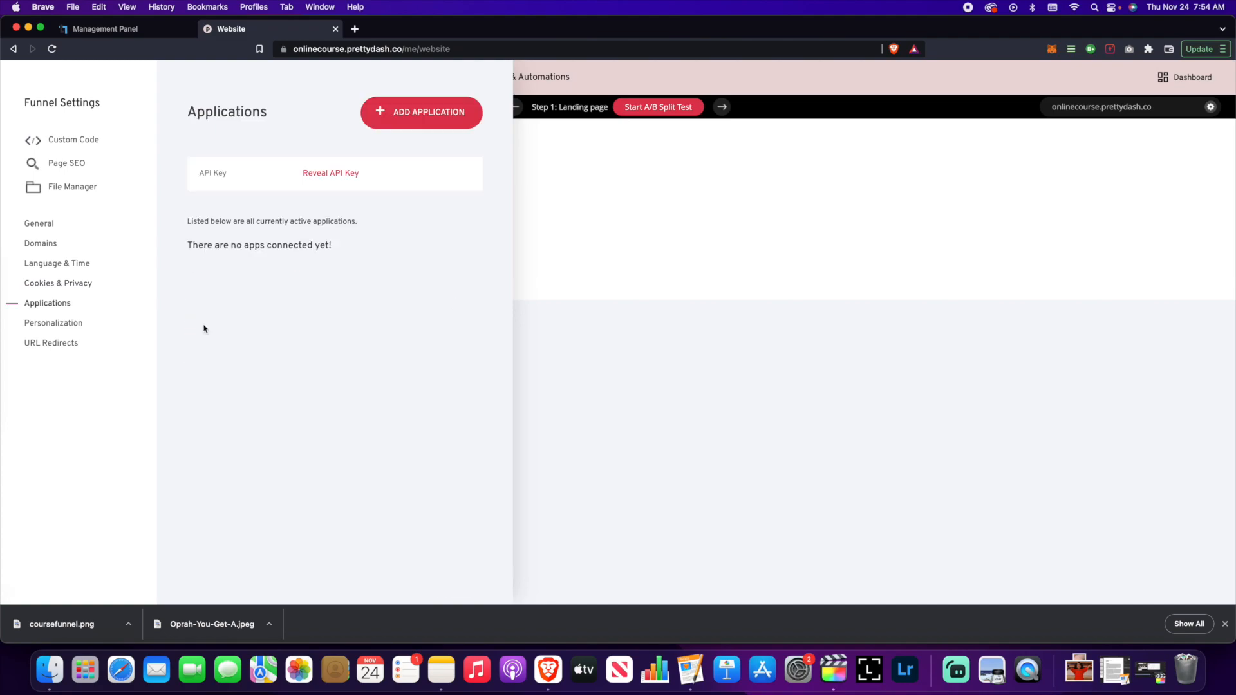
click(381, 113)
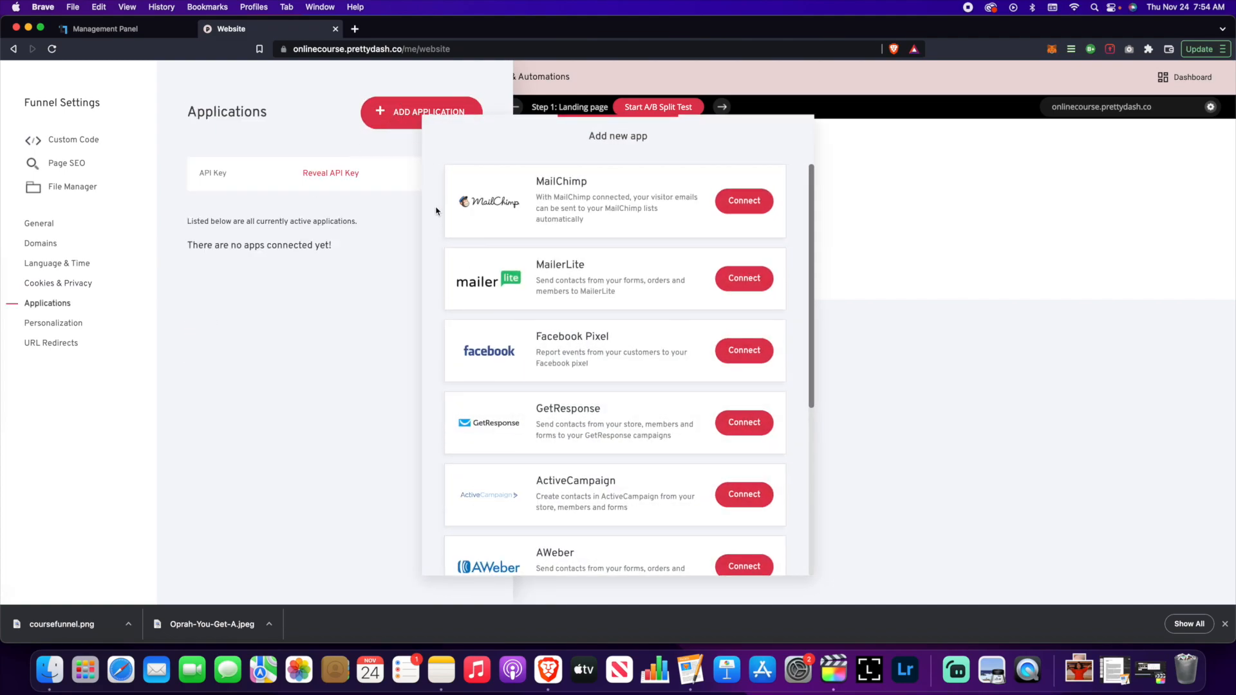
scroll(509, 277, down, 8)
scroll(515, 270, up, 8)
scroll(552, 280, down, 2)
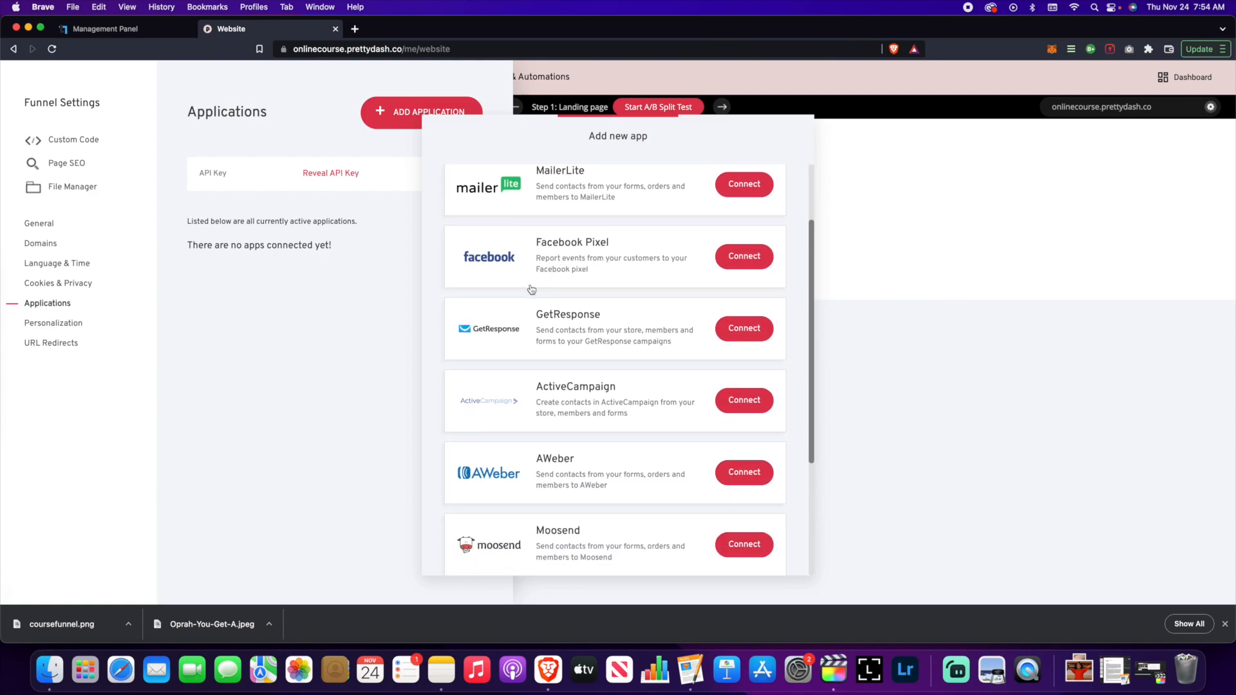
scroll(560, 302, down, 2)
scroll(569, 313, down, 3)
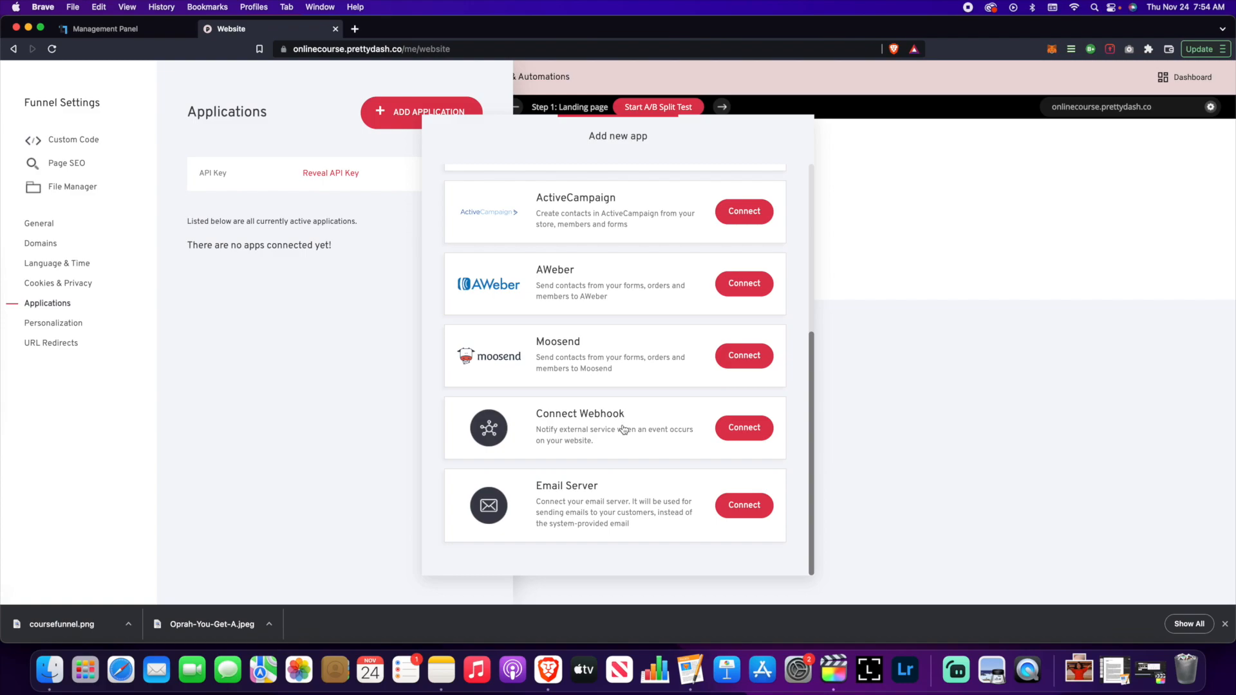
scroll(588, 232, up, 5)
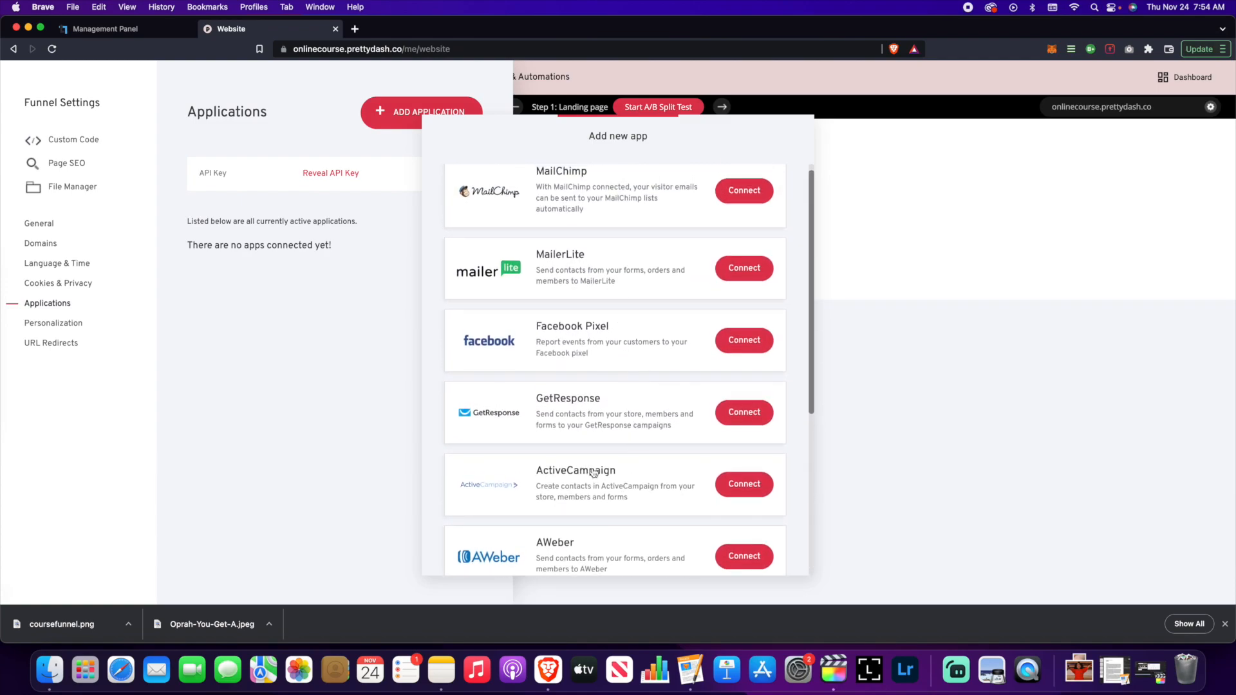
scroll(618, 434, down, 3)
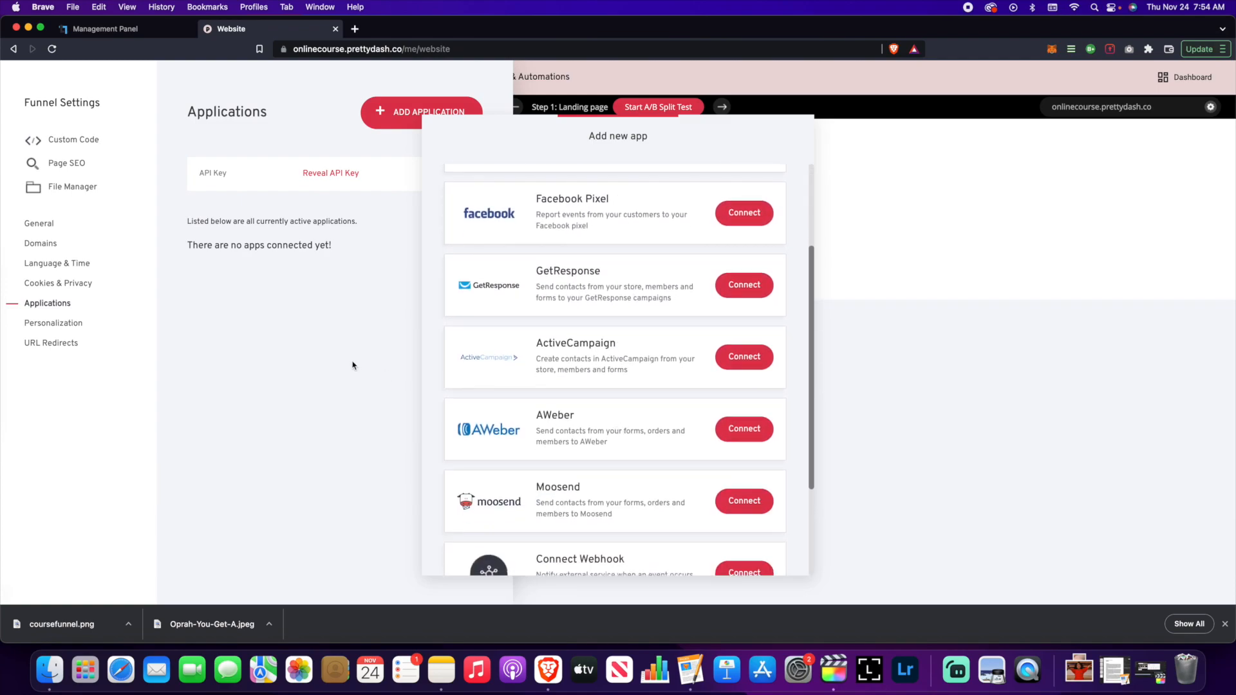
click(351, 363)
- Open Personalization settings and inspect the {member.first_name} system property tag
click(55, 325)
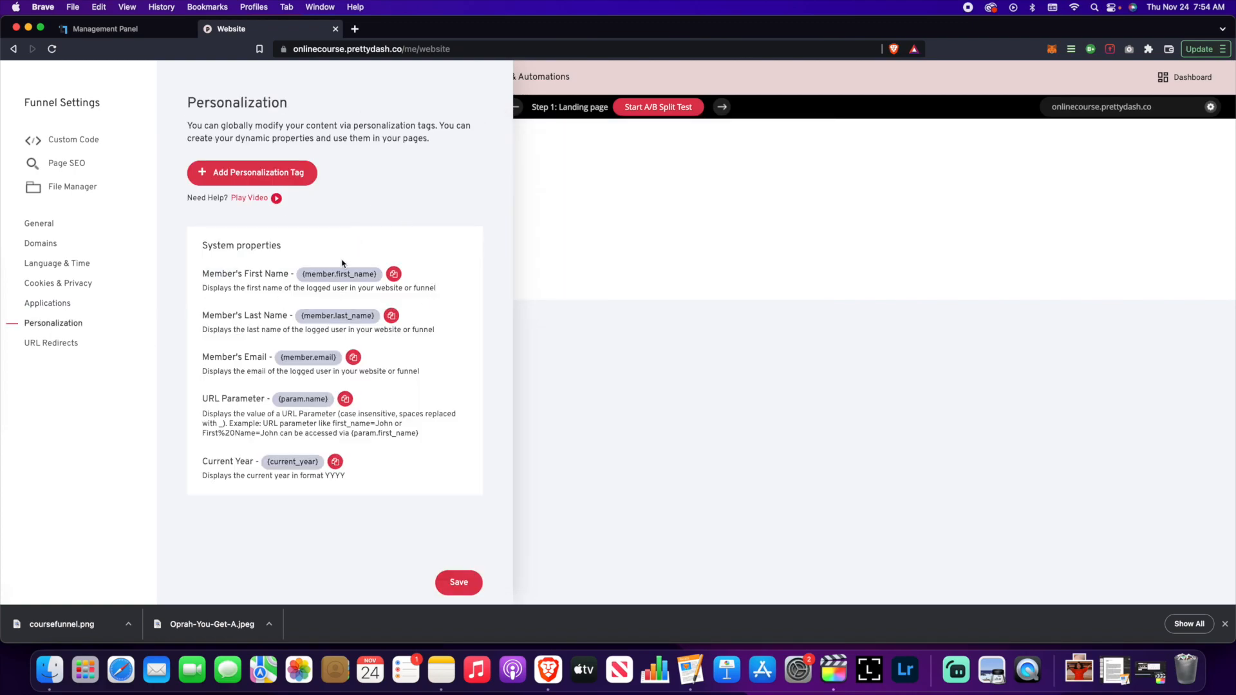
drag(301, 278, 377, 273)
click(361, 227)
- Save the funnel settings and show the funnel overview with its single Landing page step
click(456, 585)
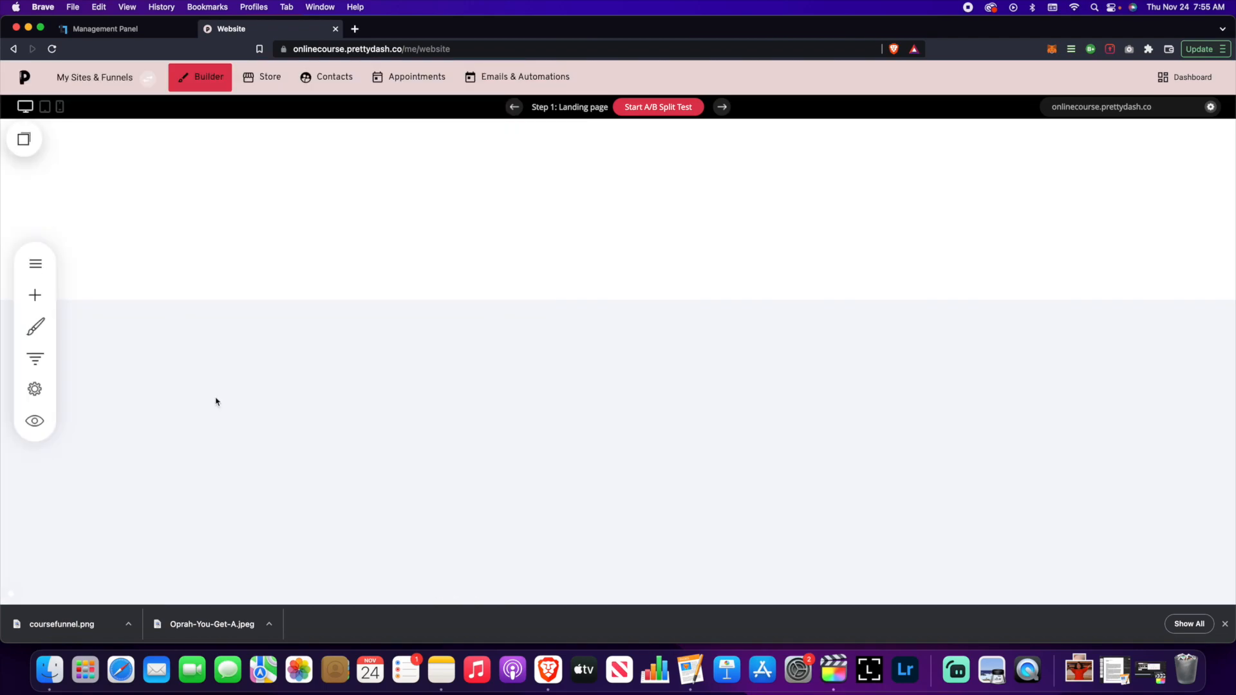
click(39, 359)
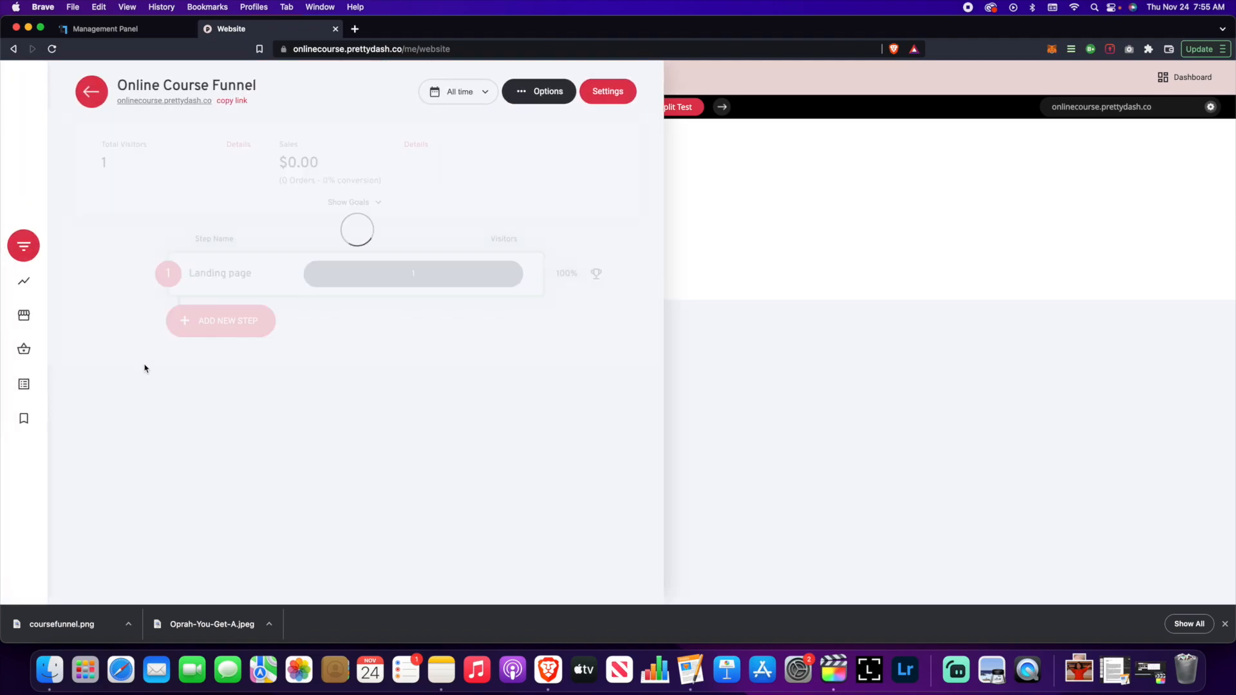
mouse_move(231, 300)
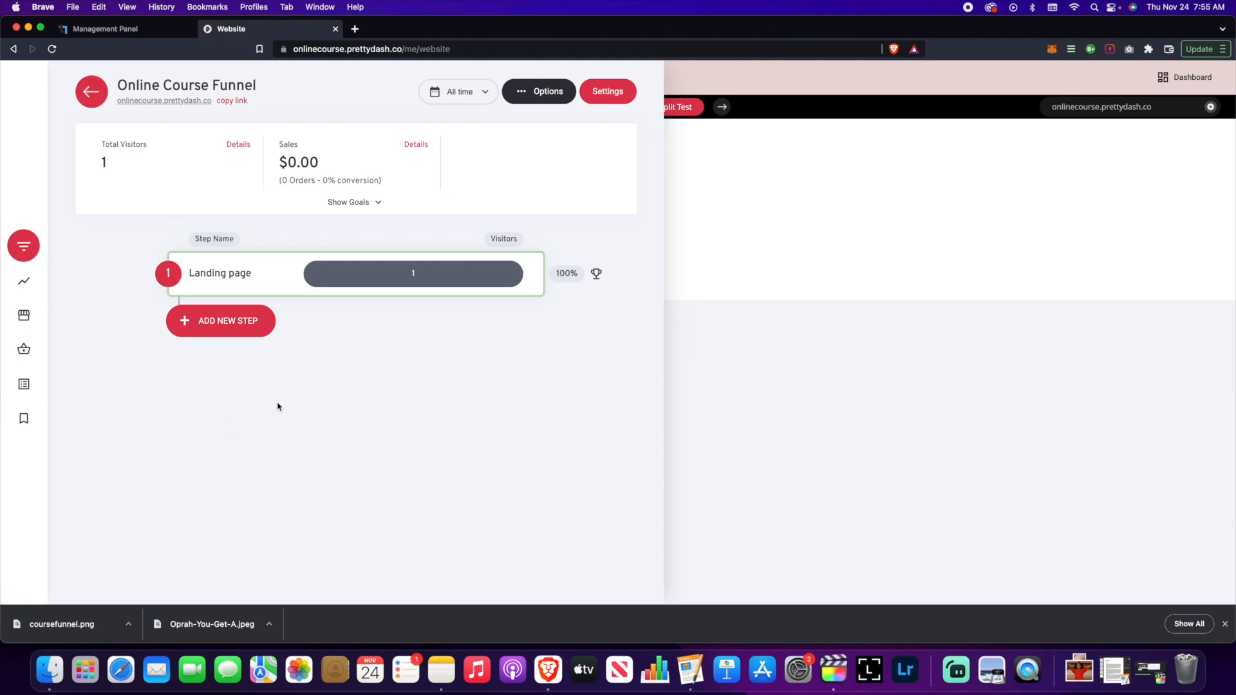
click(22, 283)
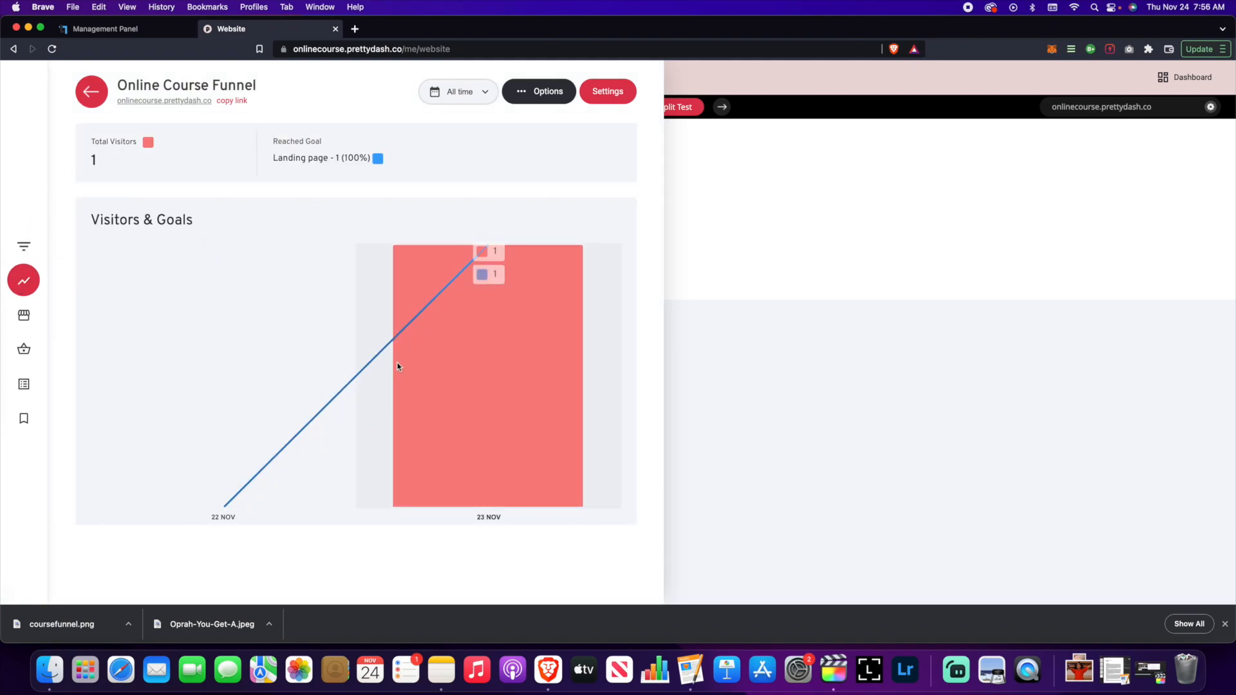
click(23, 314)
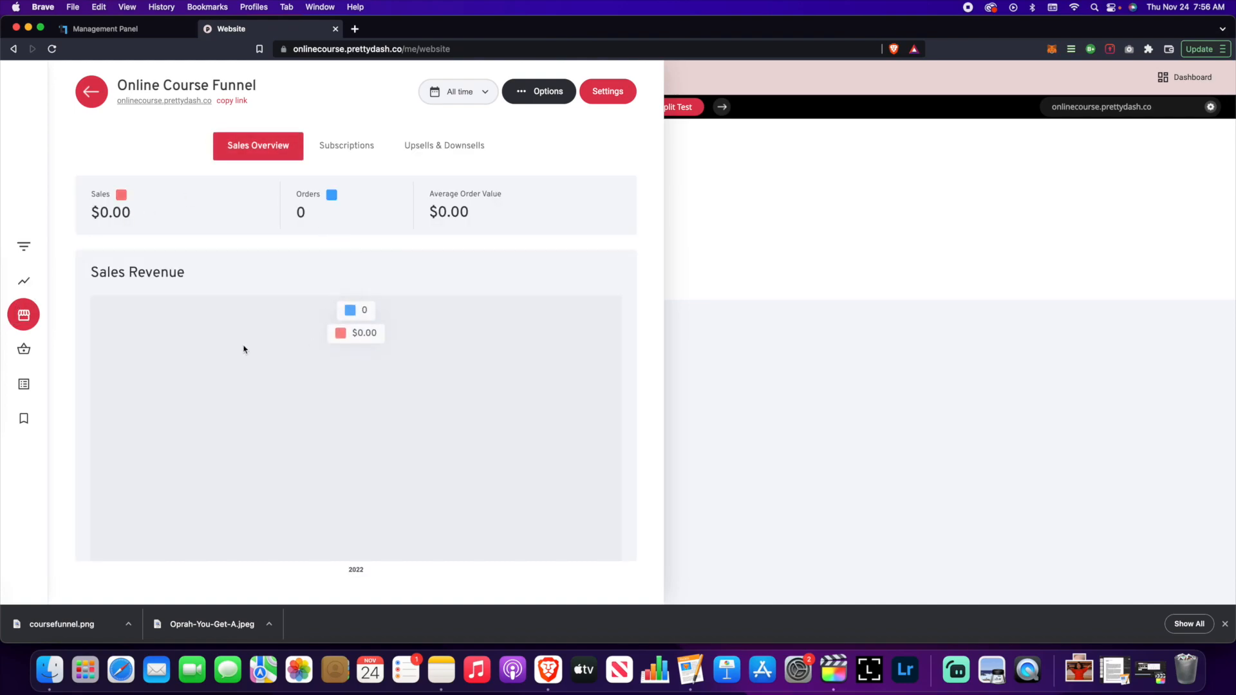
click(28, 354)
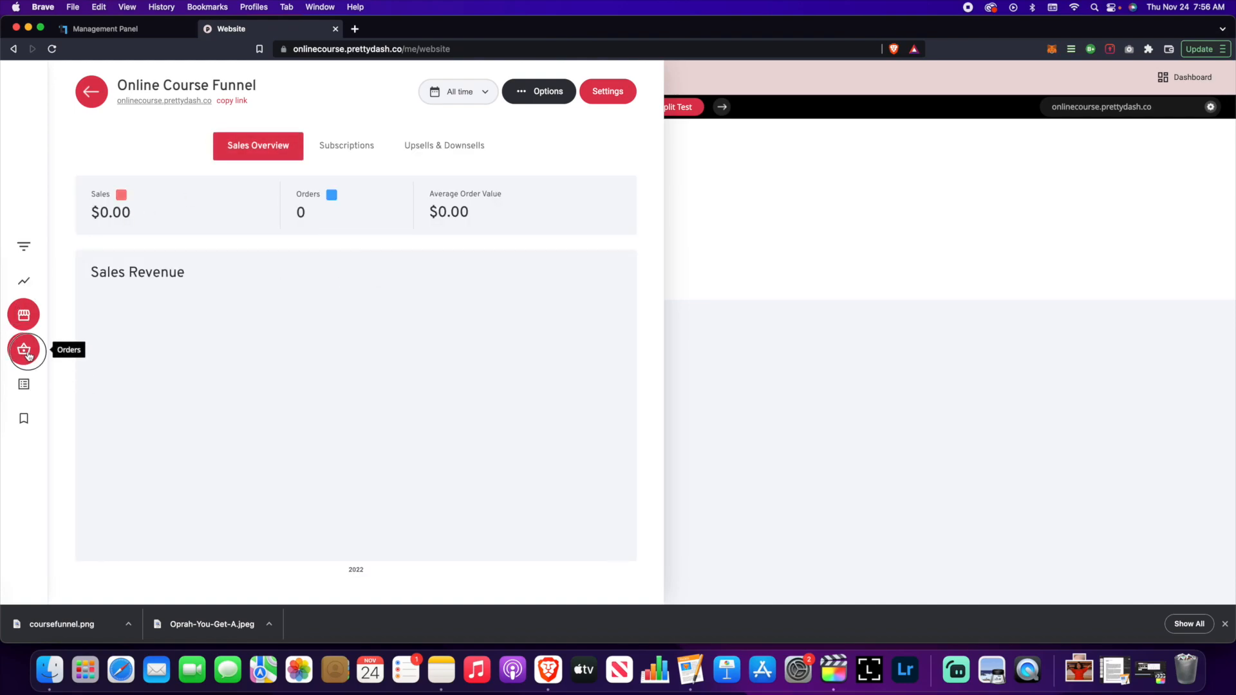
click(22, 389)
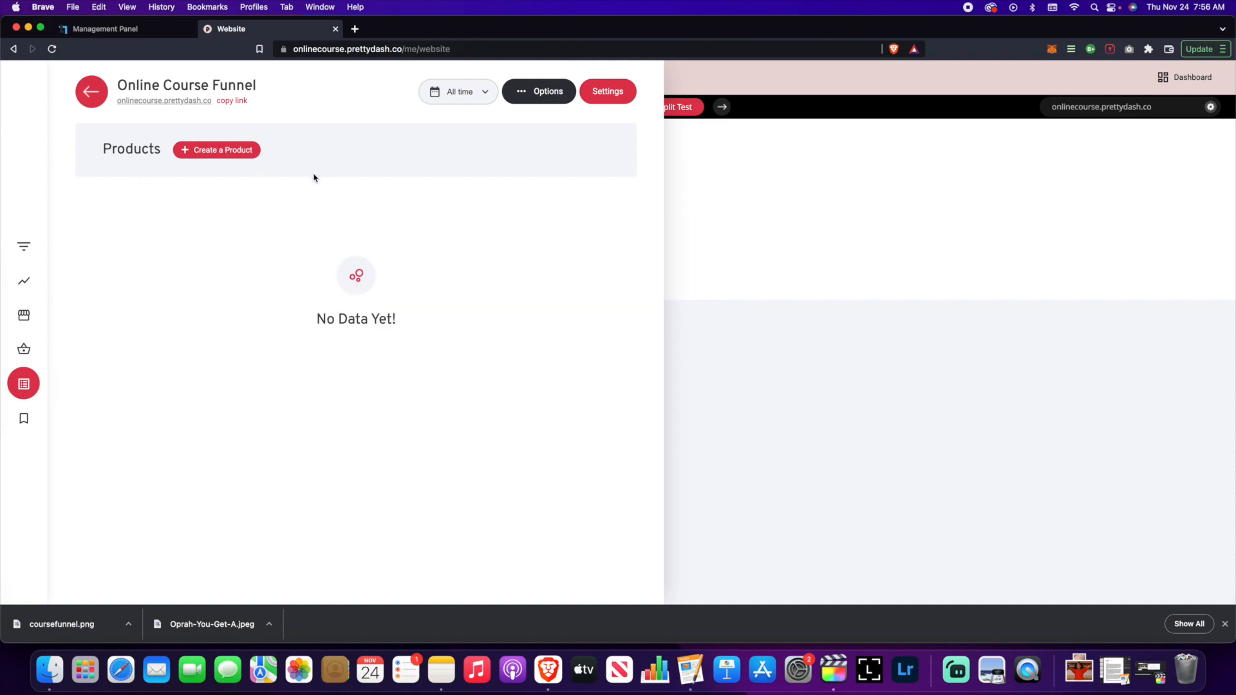
click(23, 419)
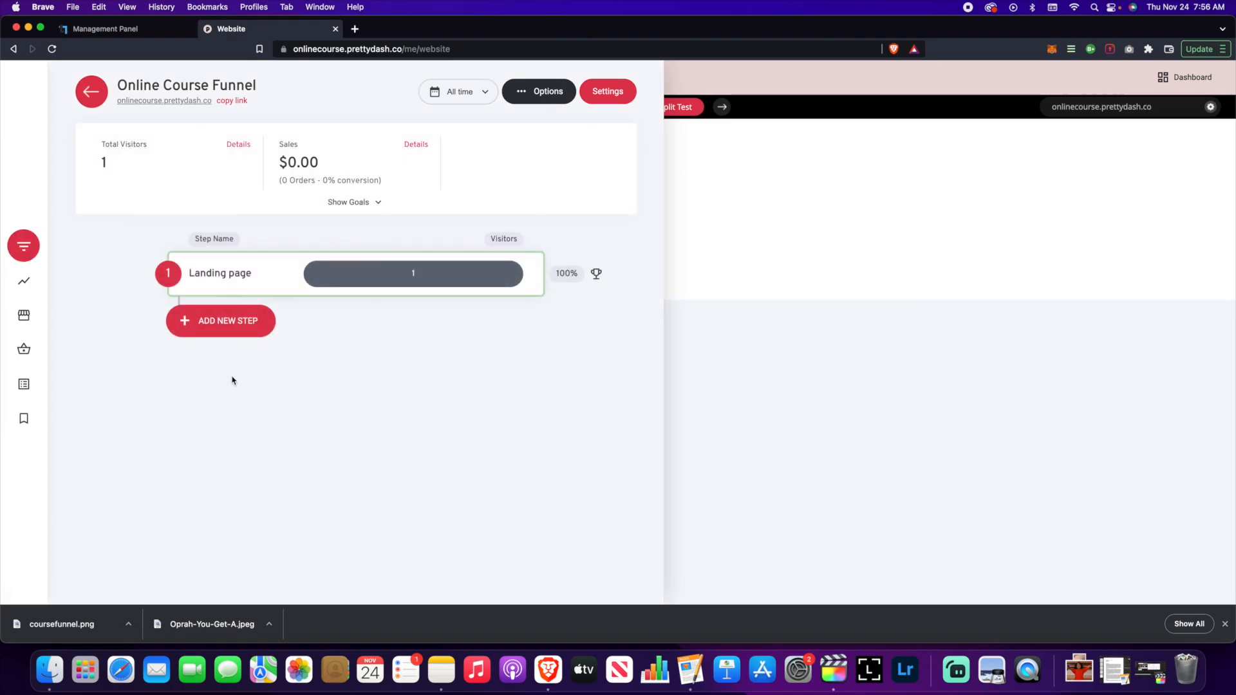
- Inspect the Landing page step's access, SEO and page info settings, then cancel unchanged
click(127, 274)
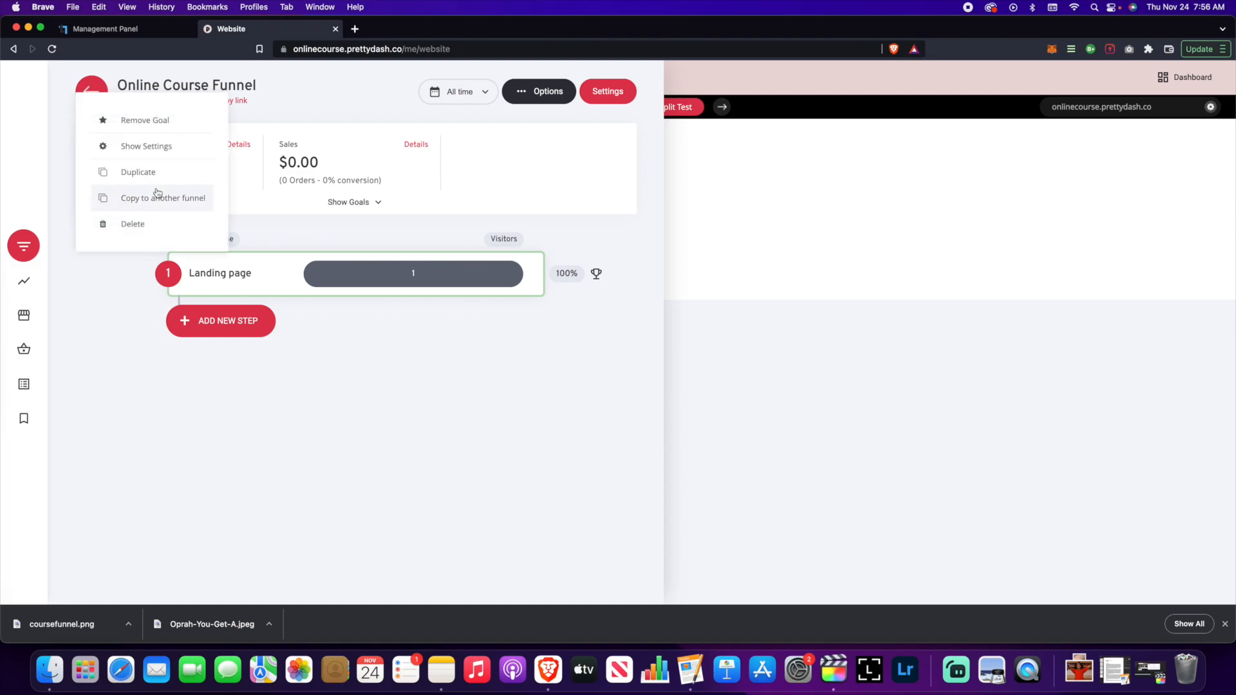
click(148, 147)
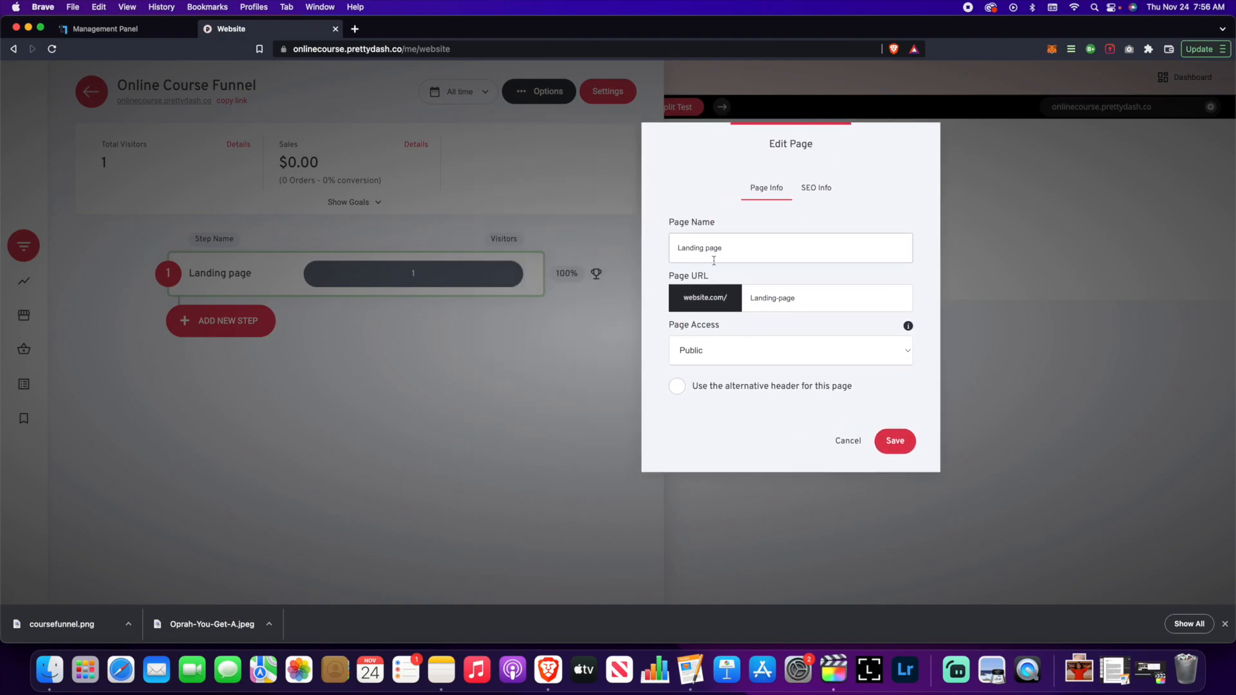
click(780, 349)
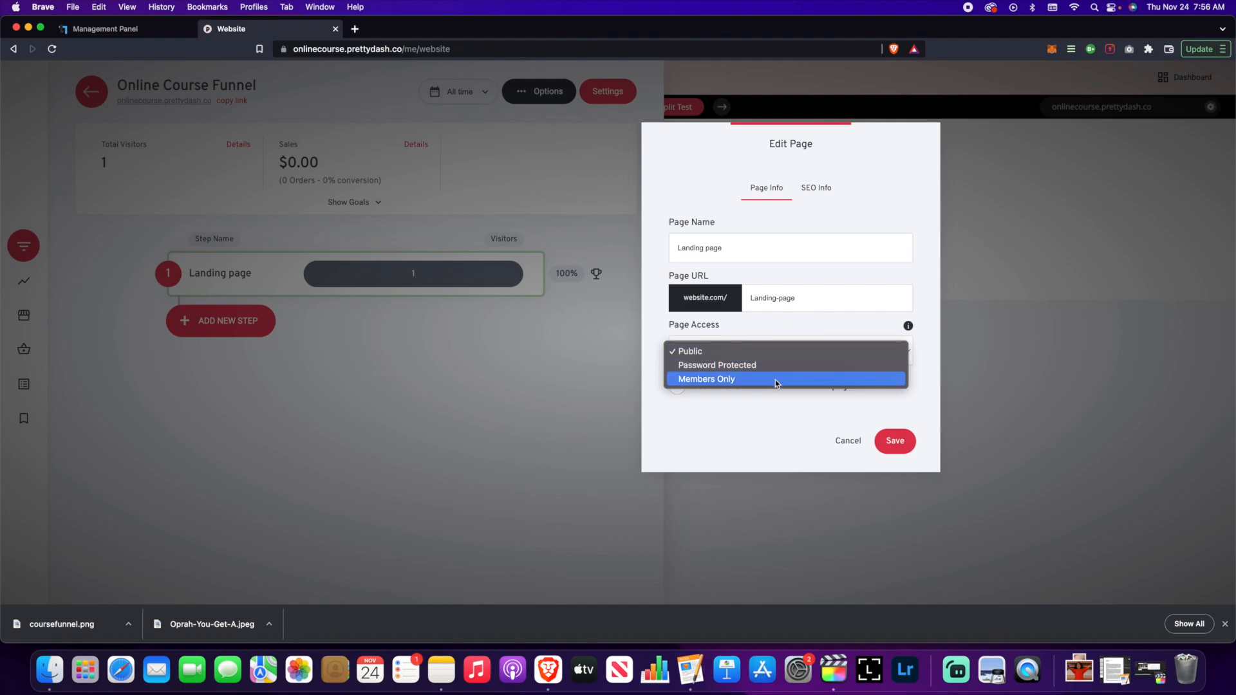
click(866, 323)
click(819, 192)
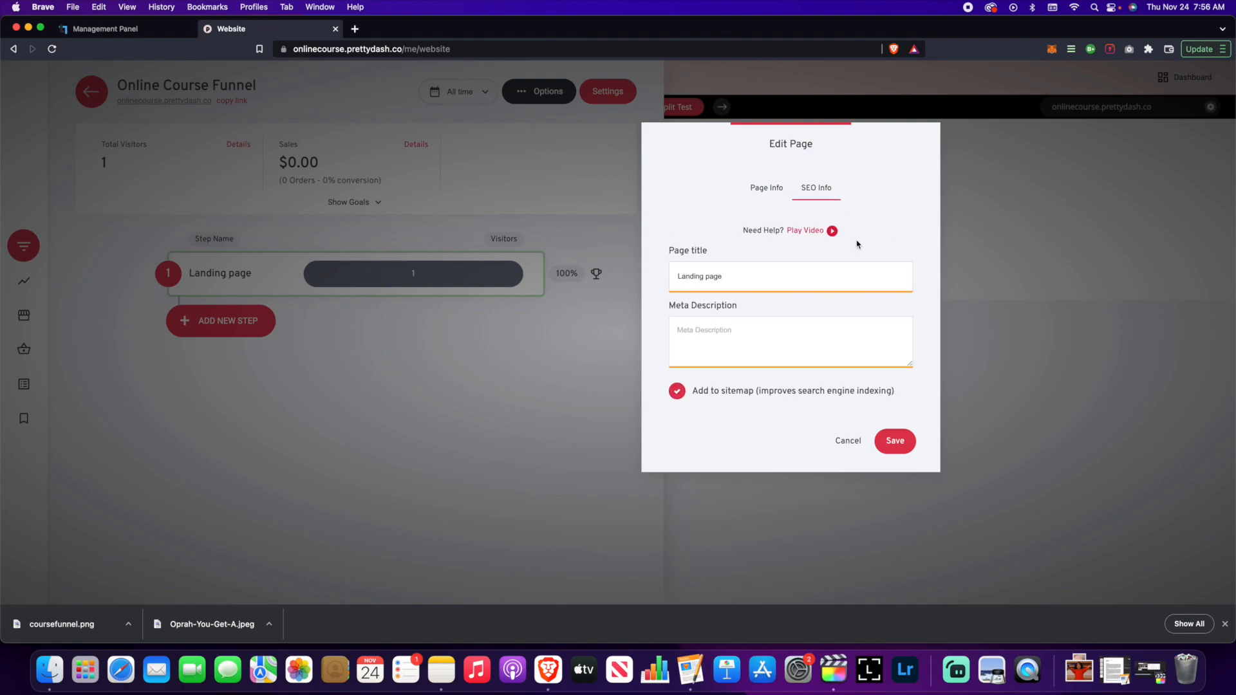
click(776, 193)
click(850, 444)
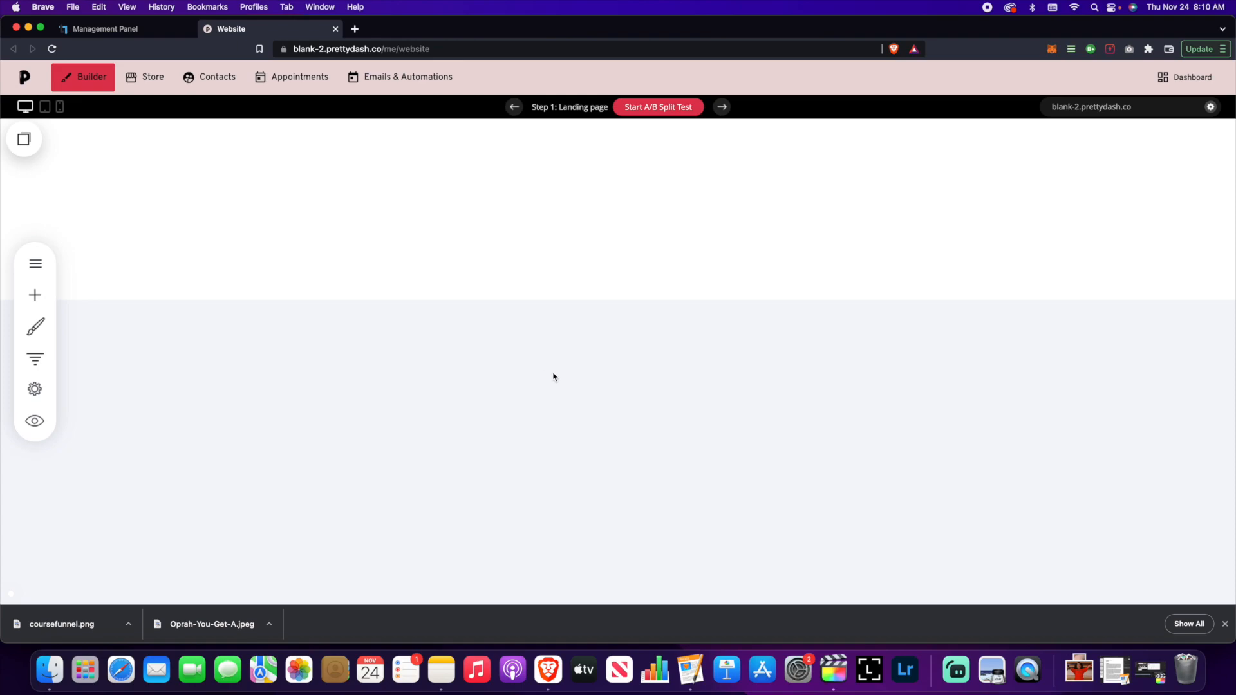
- Open the funnel overview panel showing the single Landing page step with 0 visitors
click(35, 359)
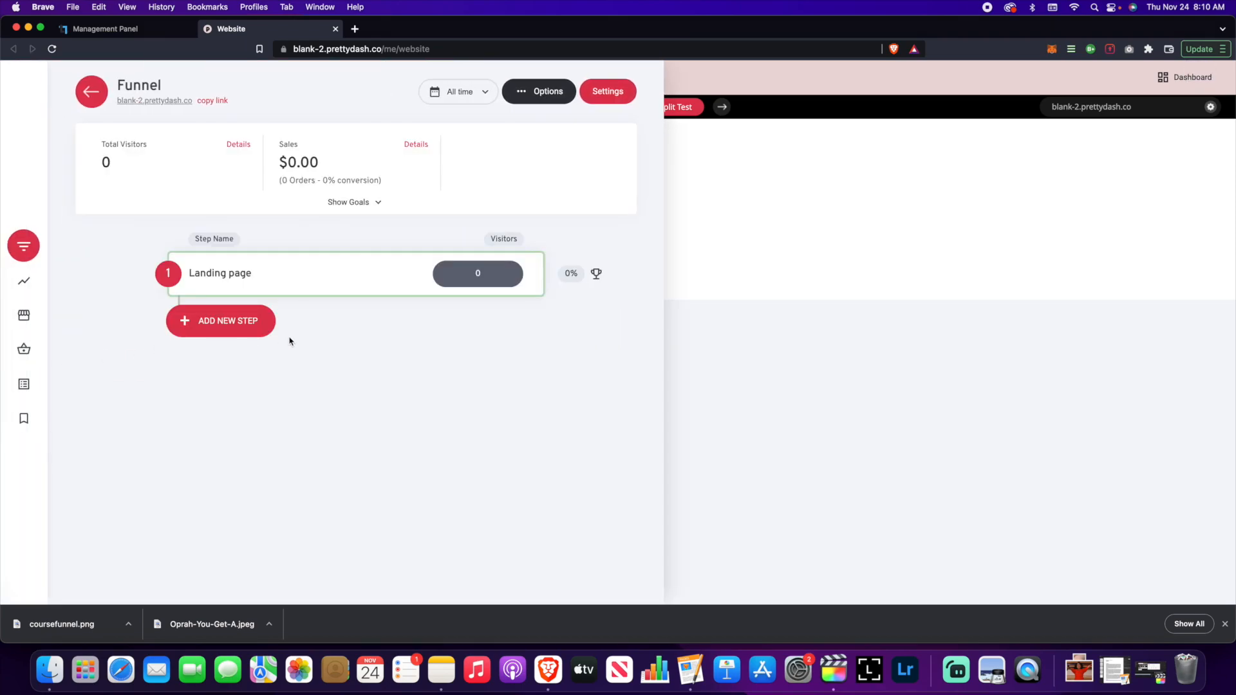
click(773, 326)
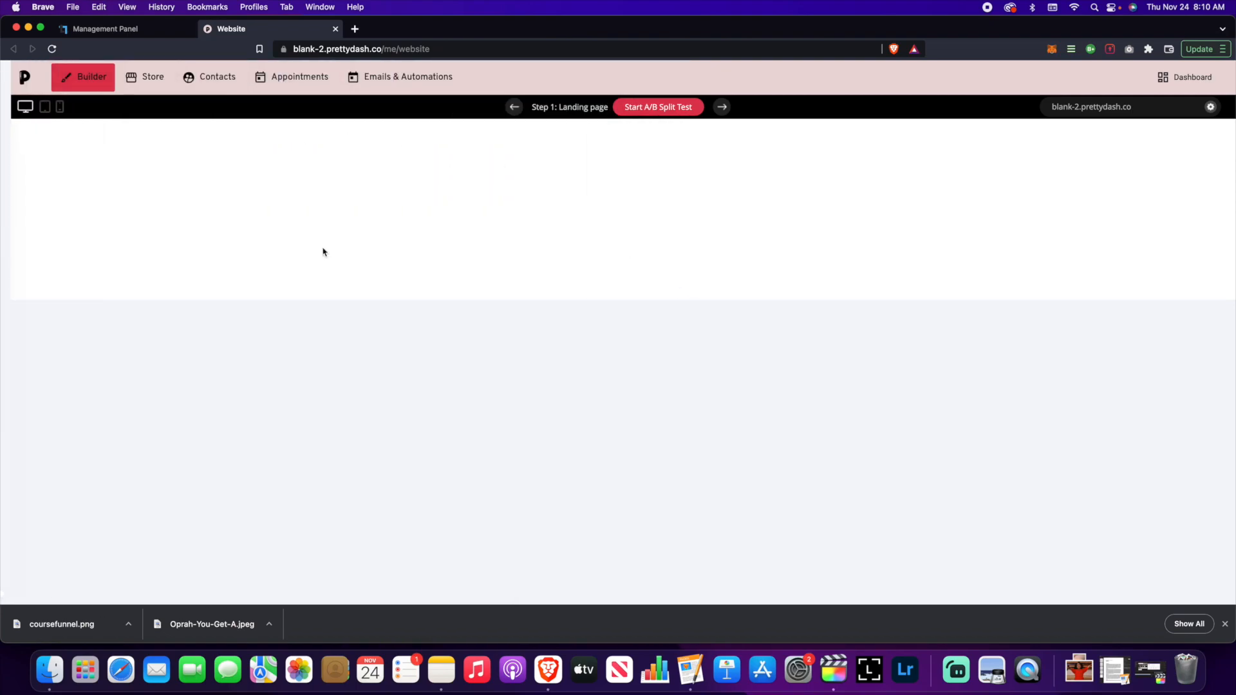
click(39, 358)
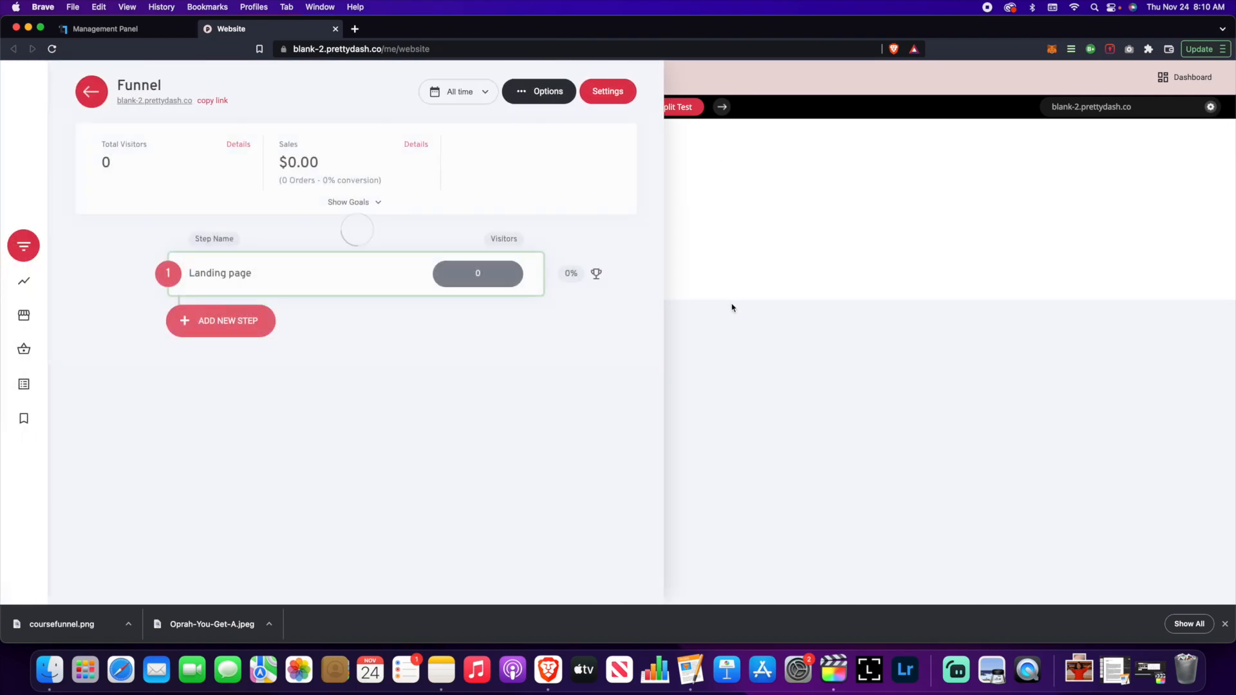
click(732, 304)
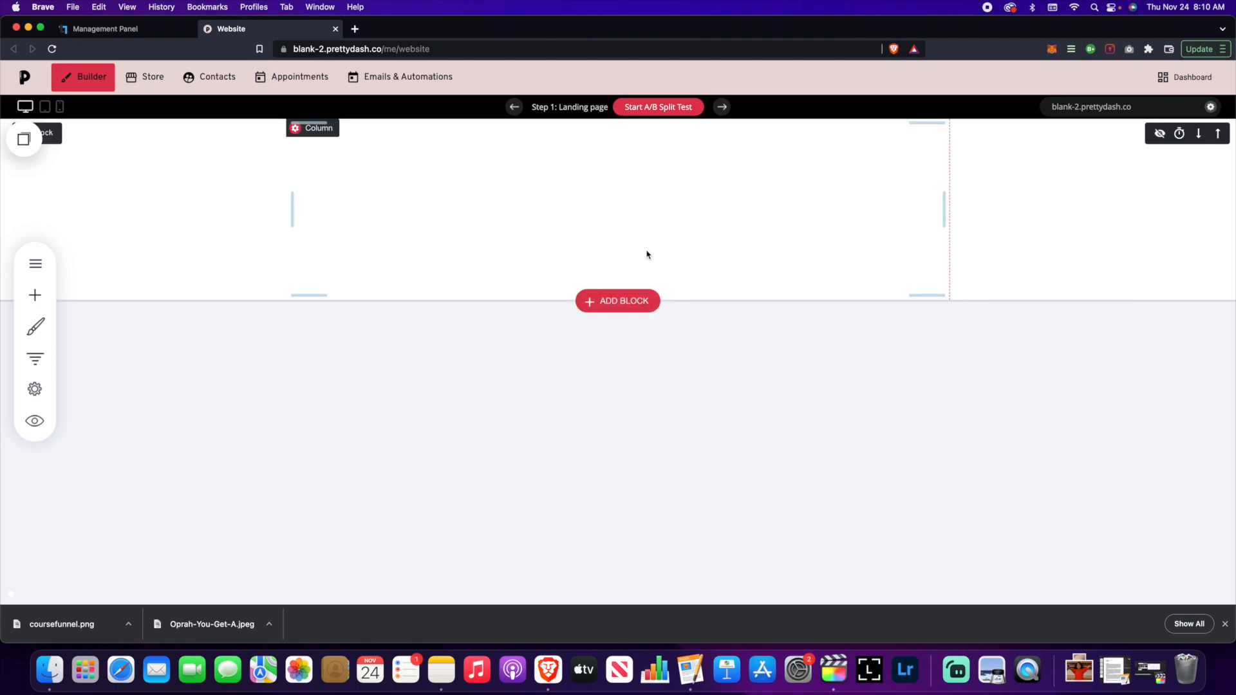
click(35, 358)
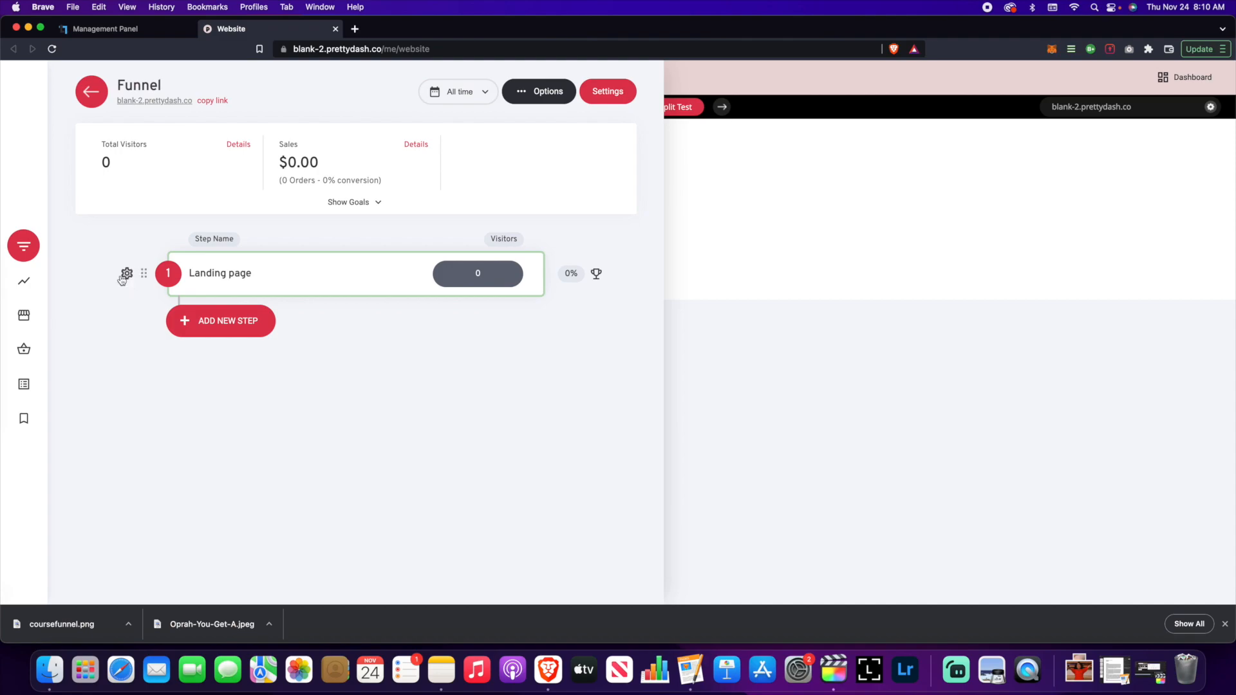
- Rename the Landing page step to 'Sales Page' with URL sales-page, keeping Public access
click(126, 275)
click(153, 146)
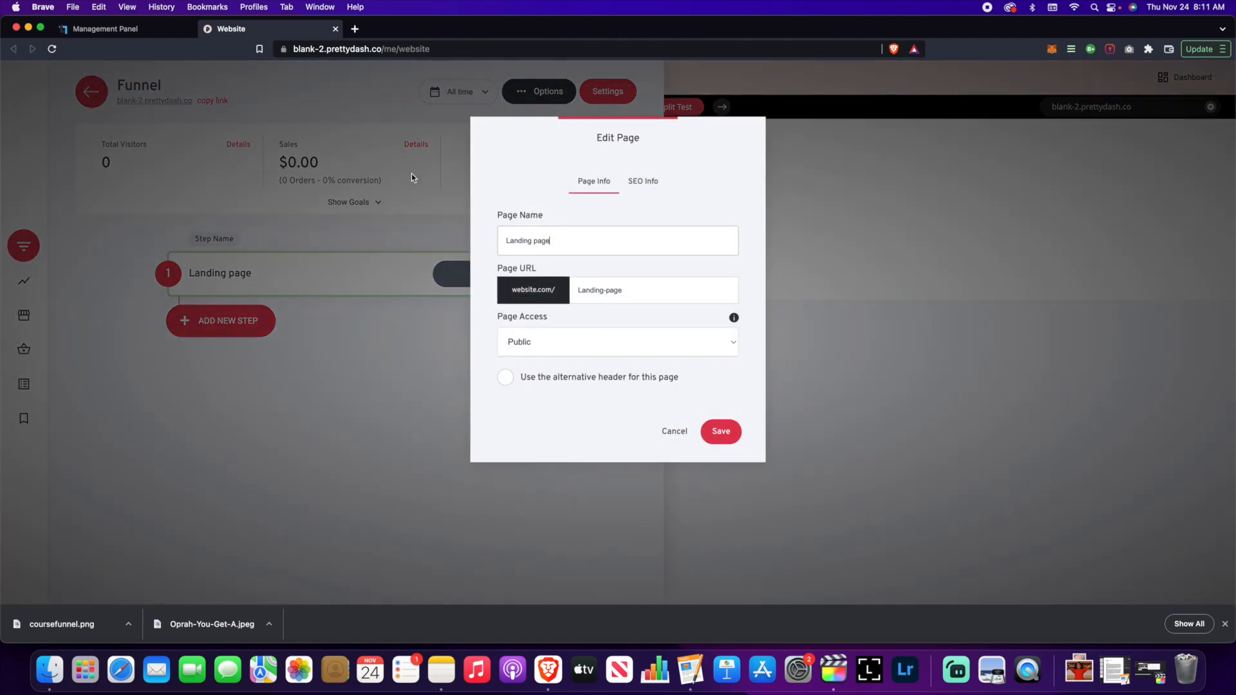
drag(559, 138, 723, 125)
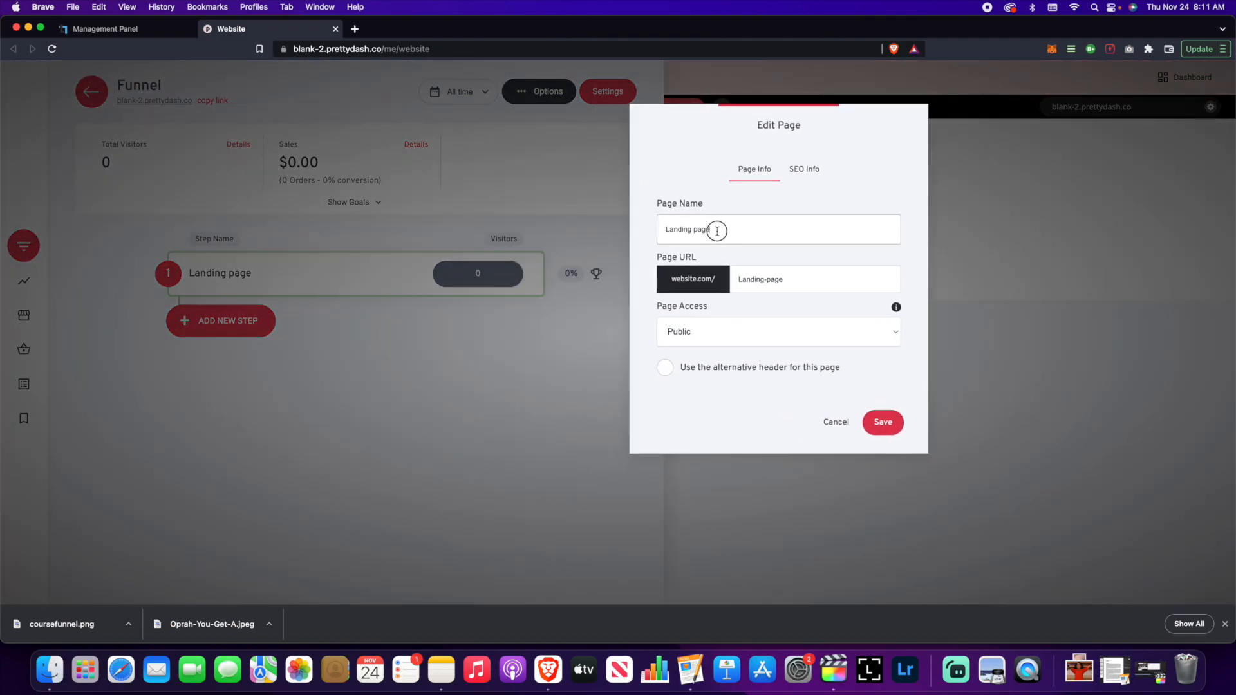
triple_click(717, 231)
text(Sales Page)
triple_click(768, 278)
text(sales-page)
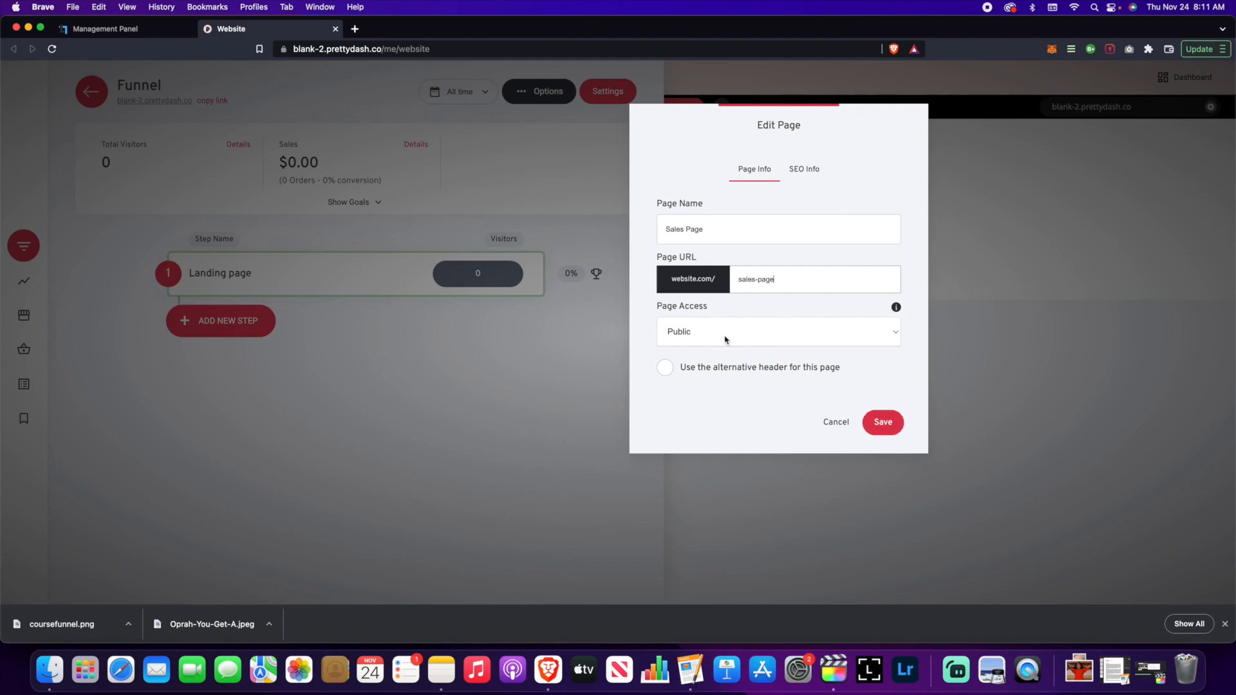
click(748, 329)
click(760, 410)
click(892, 427)
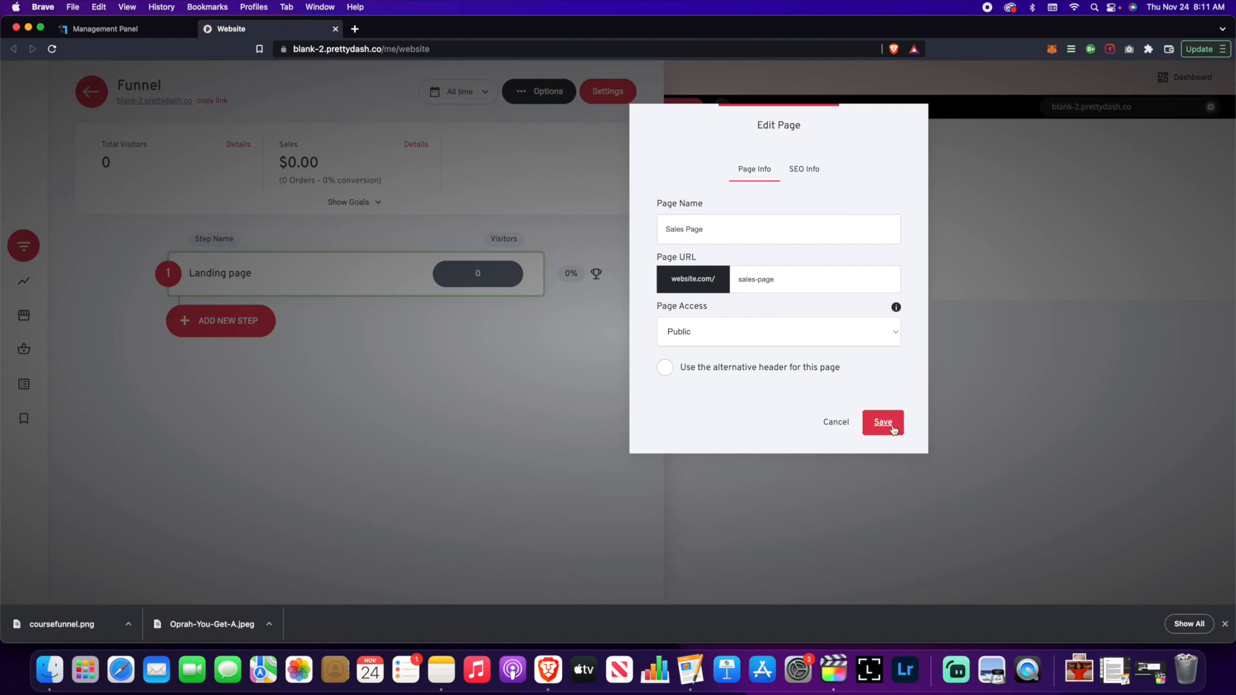
- Create a blank Empty Page step named Checkout as step 2 of the funnel
click(199, 323)
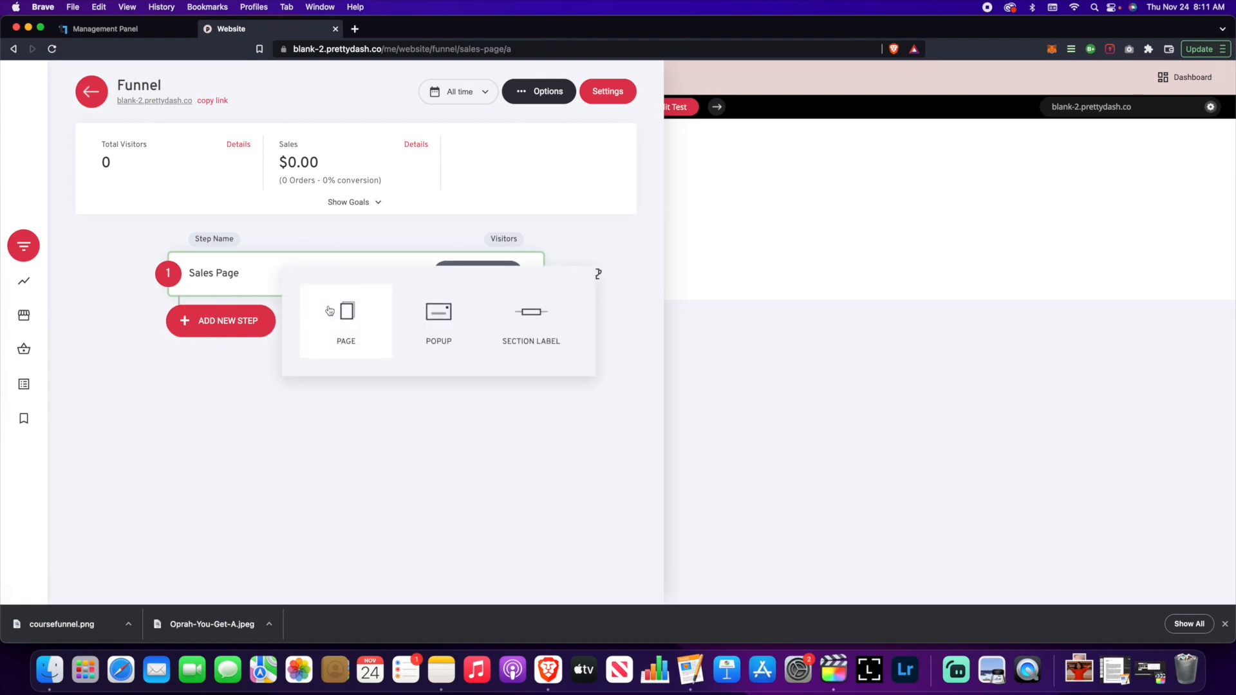
click(351, 322)
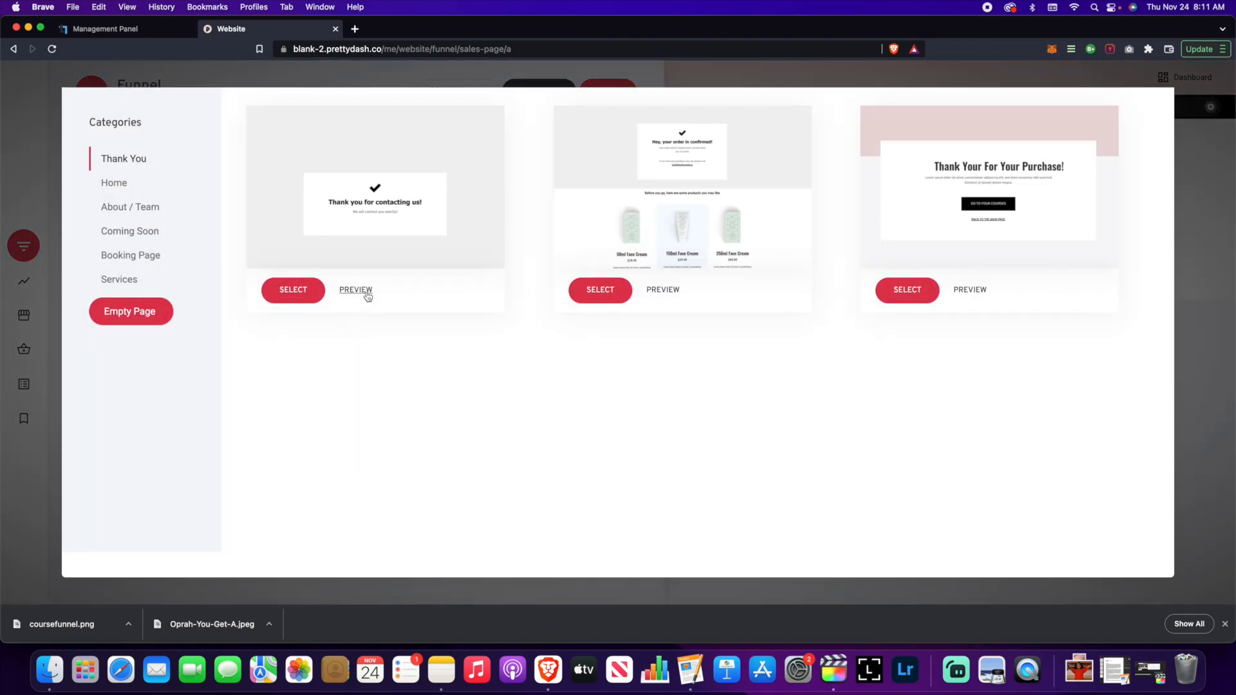
click(151, 321)
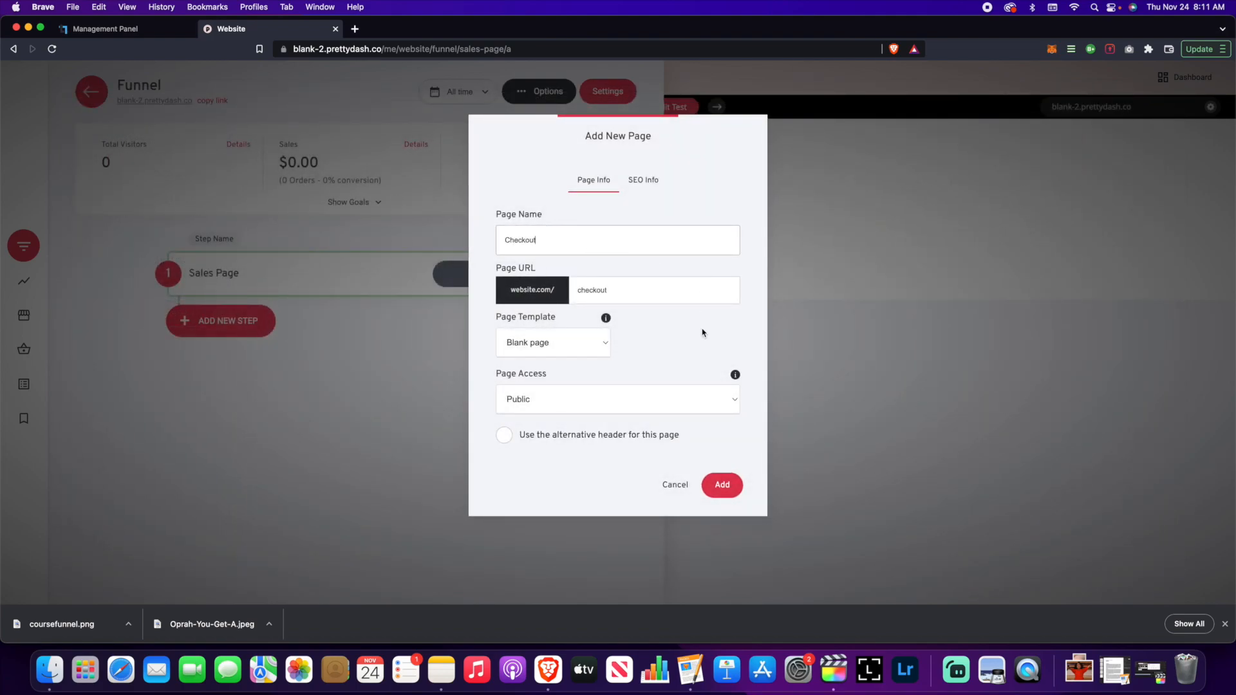
drag(648, 152, 953, 162)
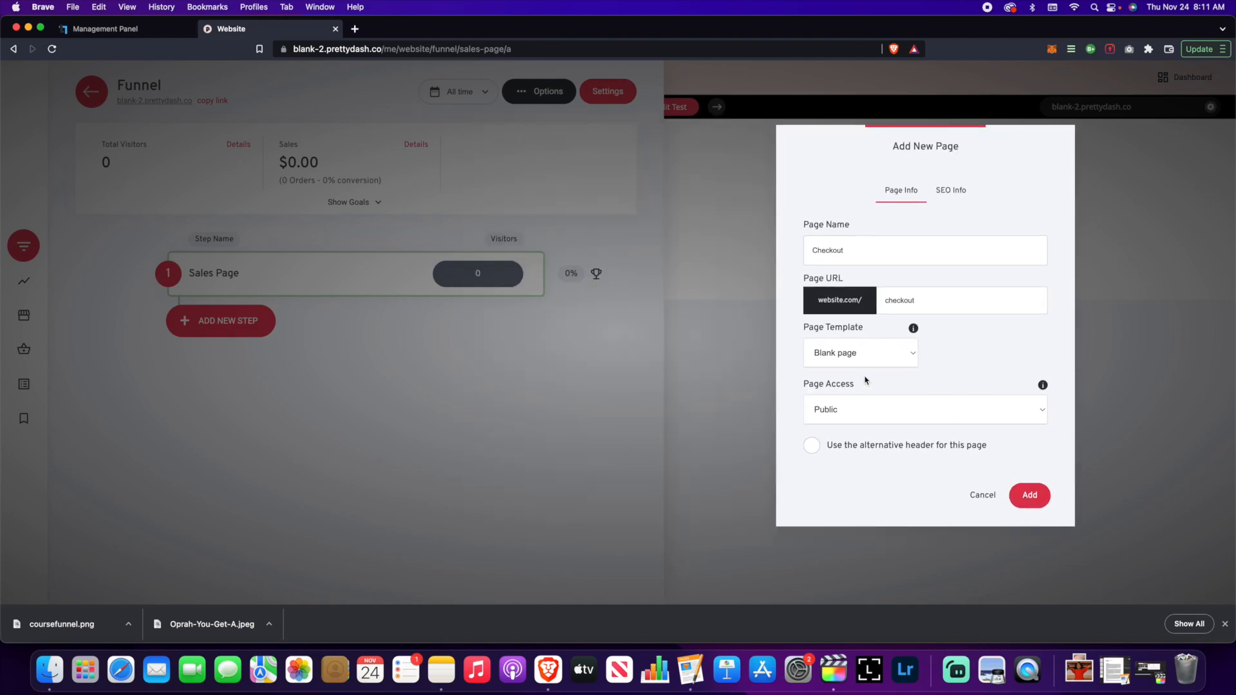
click(1030, 495)
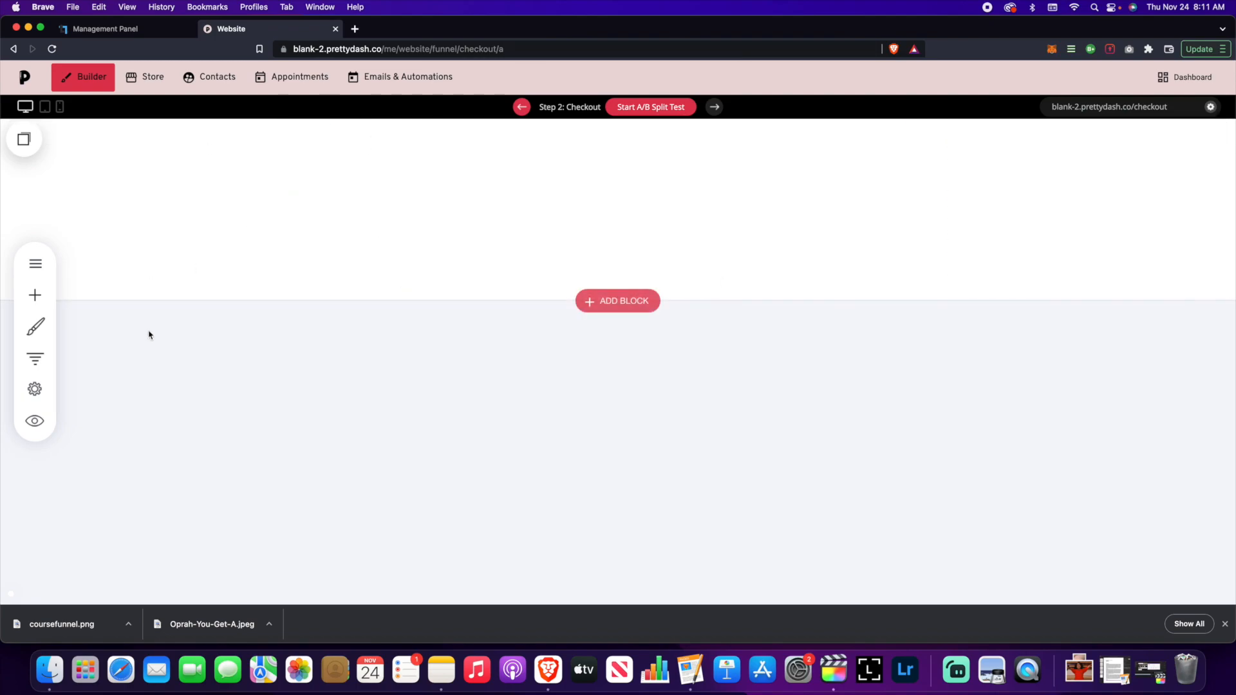
- Open the Checkout page in the builder from the funnel's step list
click(49, 358)
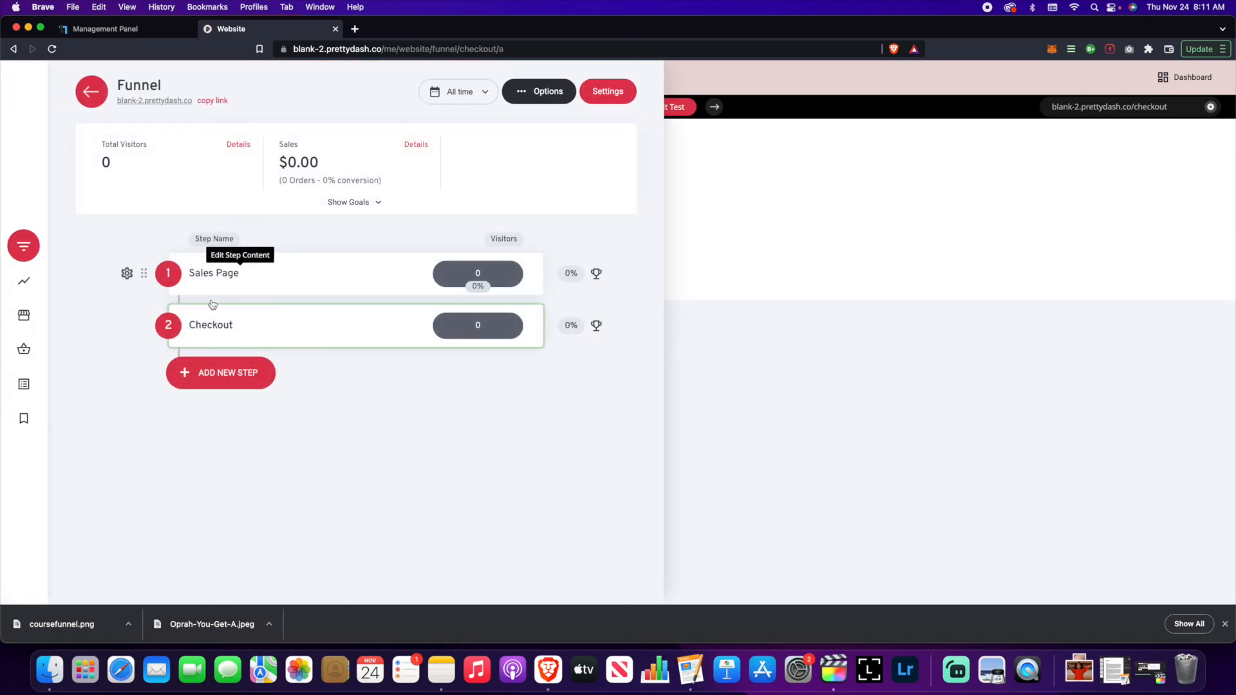
click(238, 272)
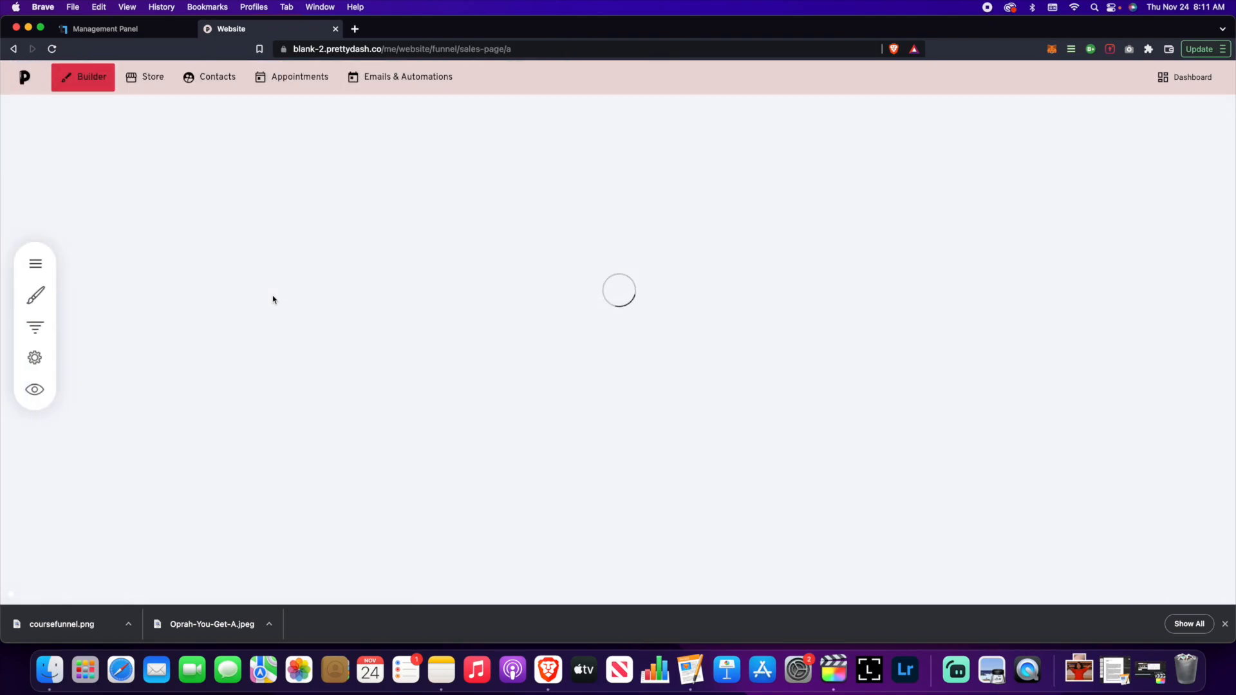
click(35, 358)
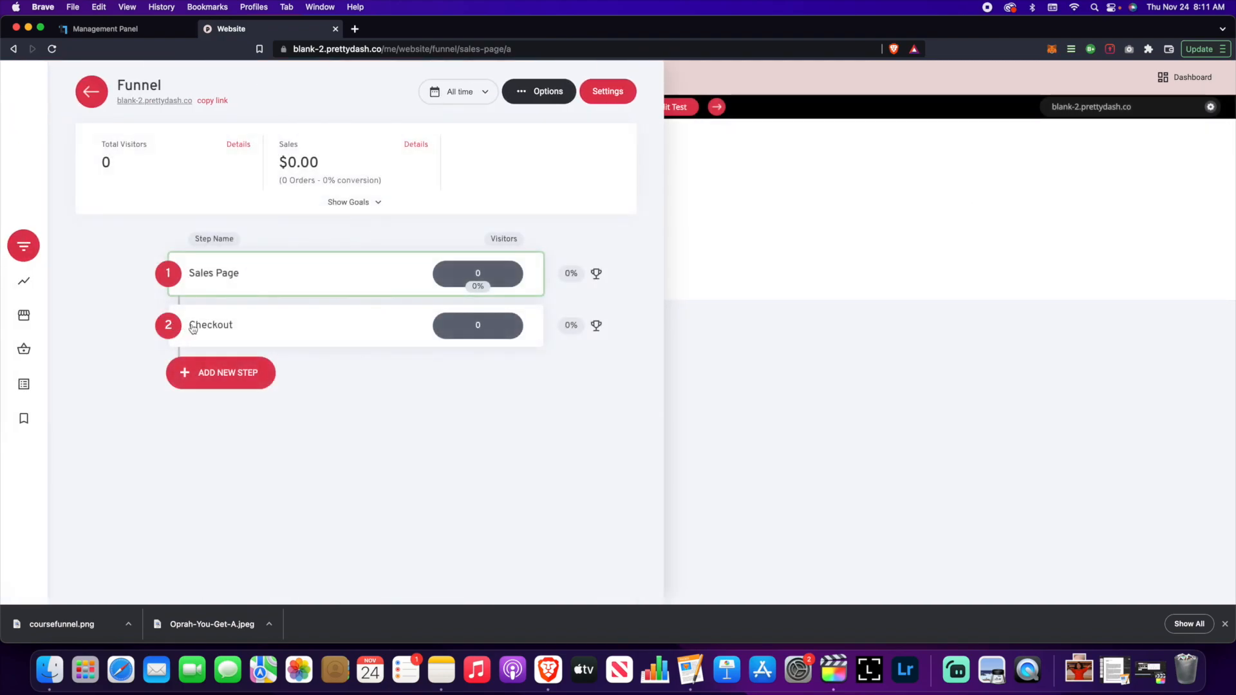
click(217, 328)
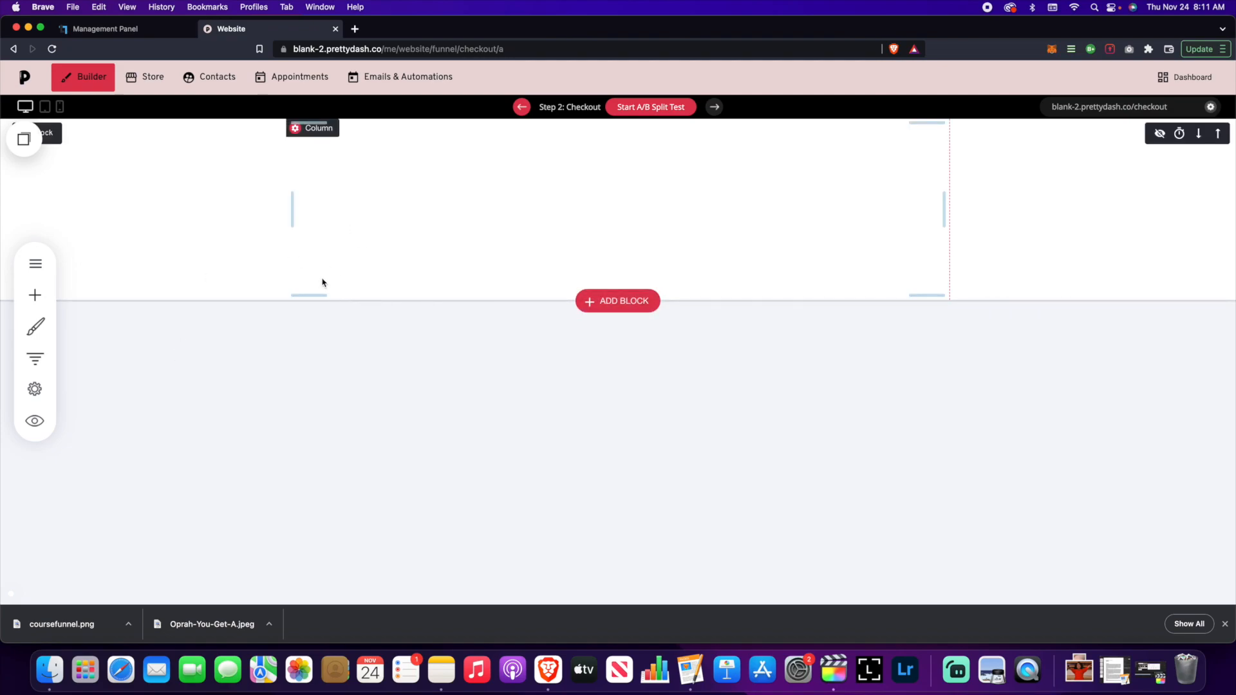
- Drop a Checkout widget onto the page, dismiss its Products settings, and save
click(37, 300)
scroll(153, 343, down, 5)
scroll(153, 342, up, 2)
scroll(145, 338, down, 2)
click(66, 306)
drag(65, 307, 635, 350)
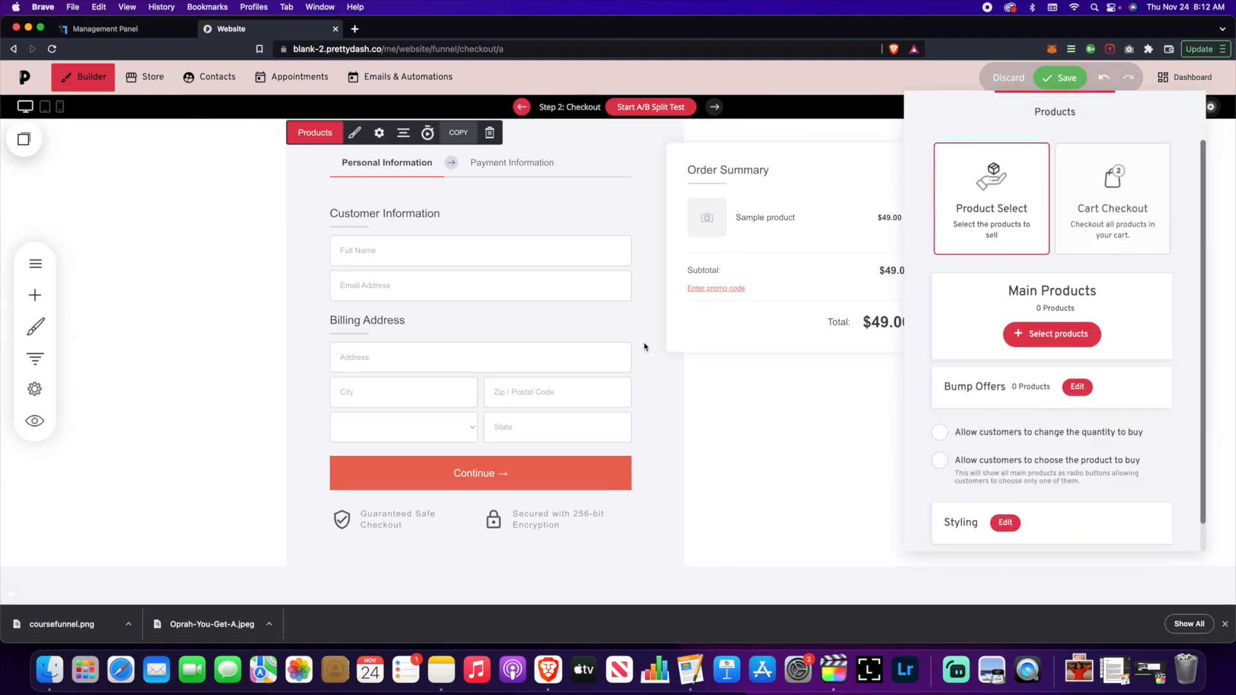
click(827, 428)
click(1063, 78)
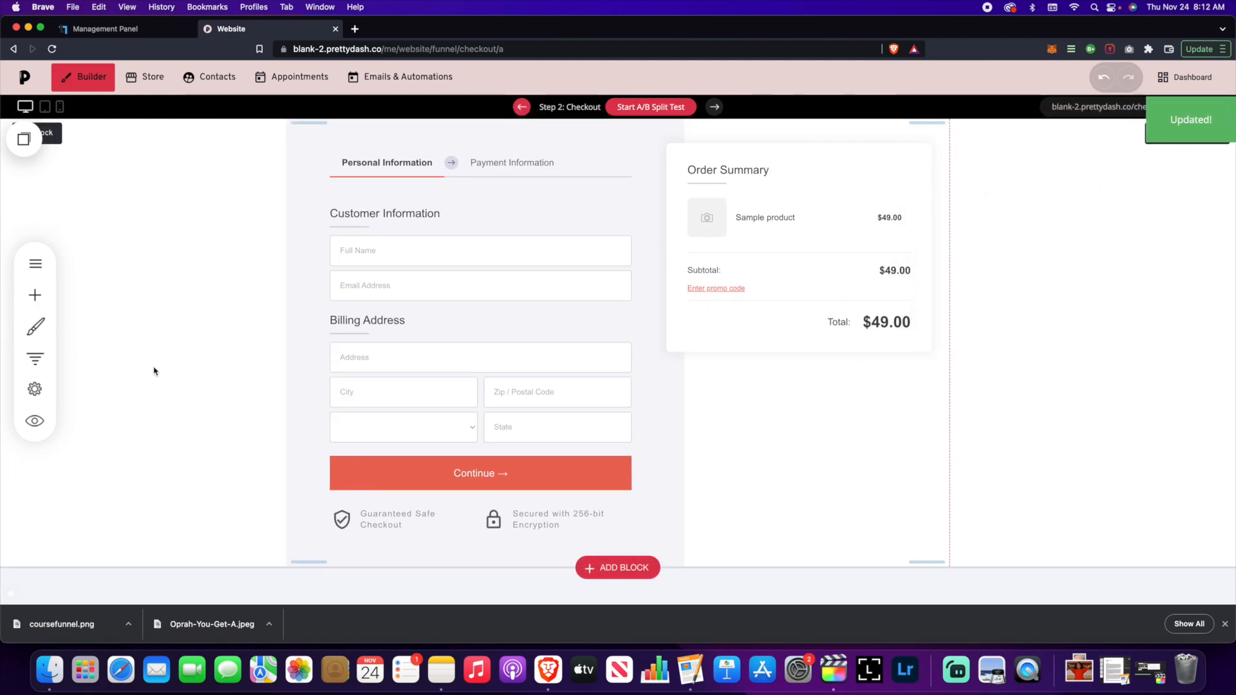
click(36, 359)
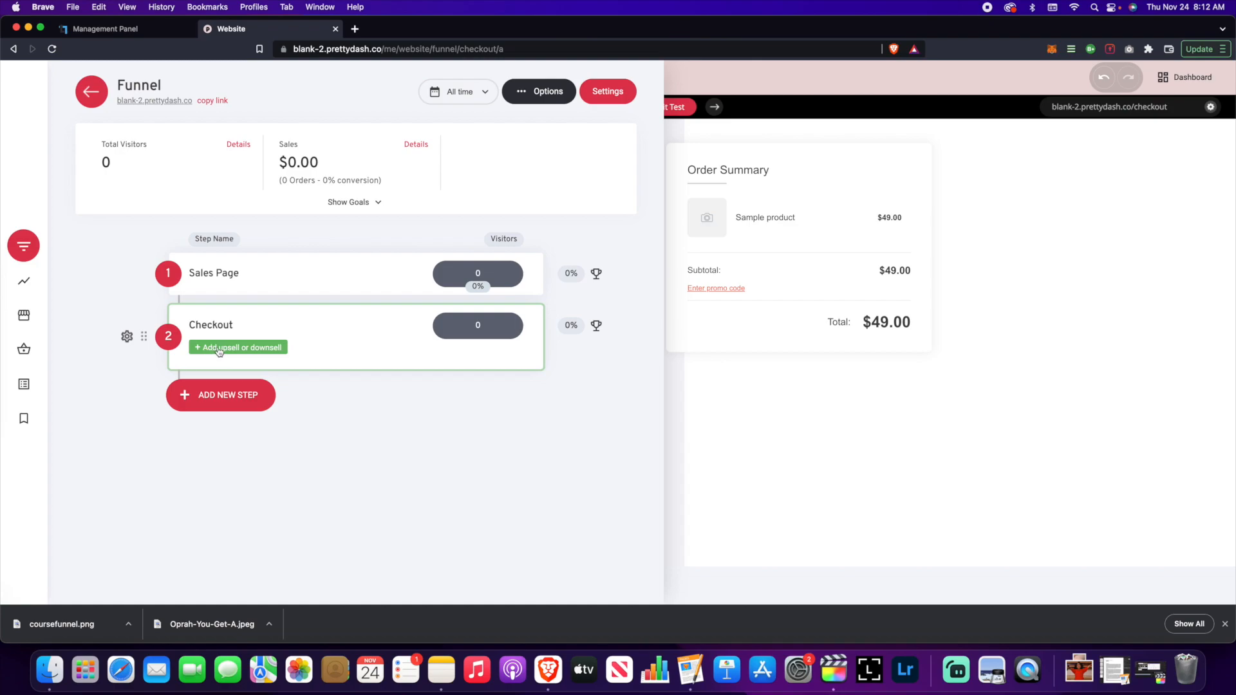
- Return to the Checkout page in the builder and bring back the funnel steps overview
click(704, 391)
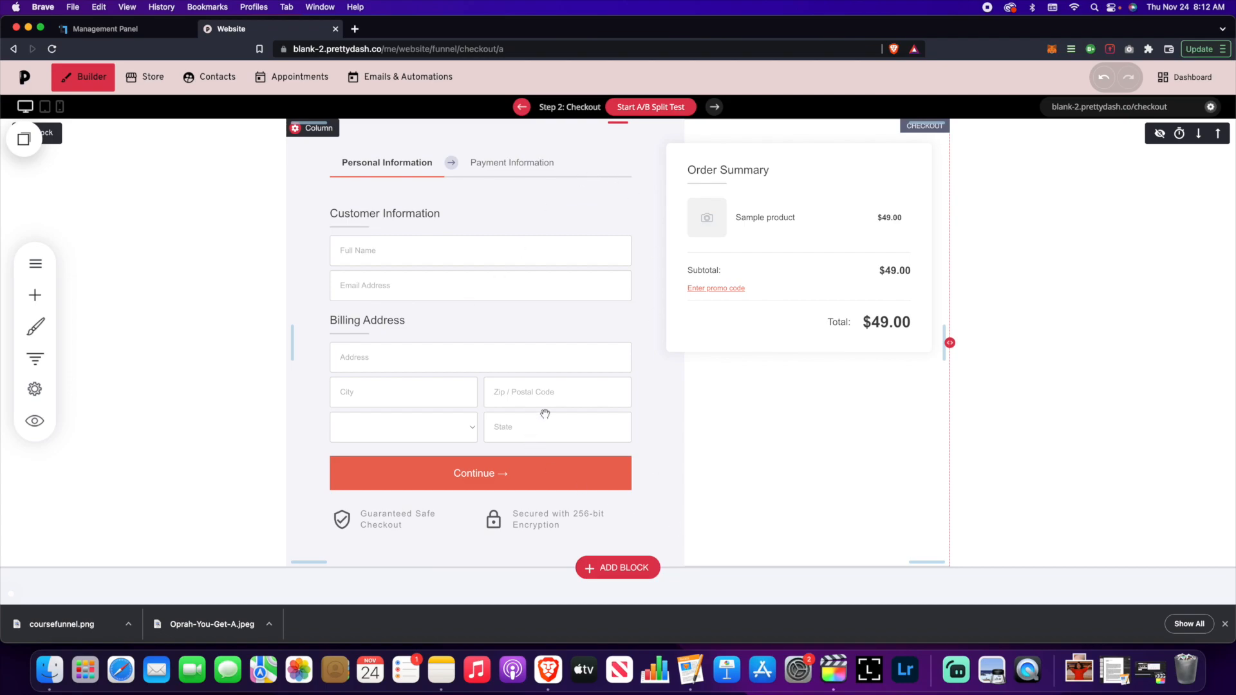
click(35, 358)
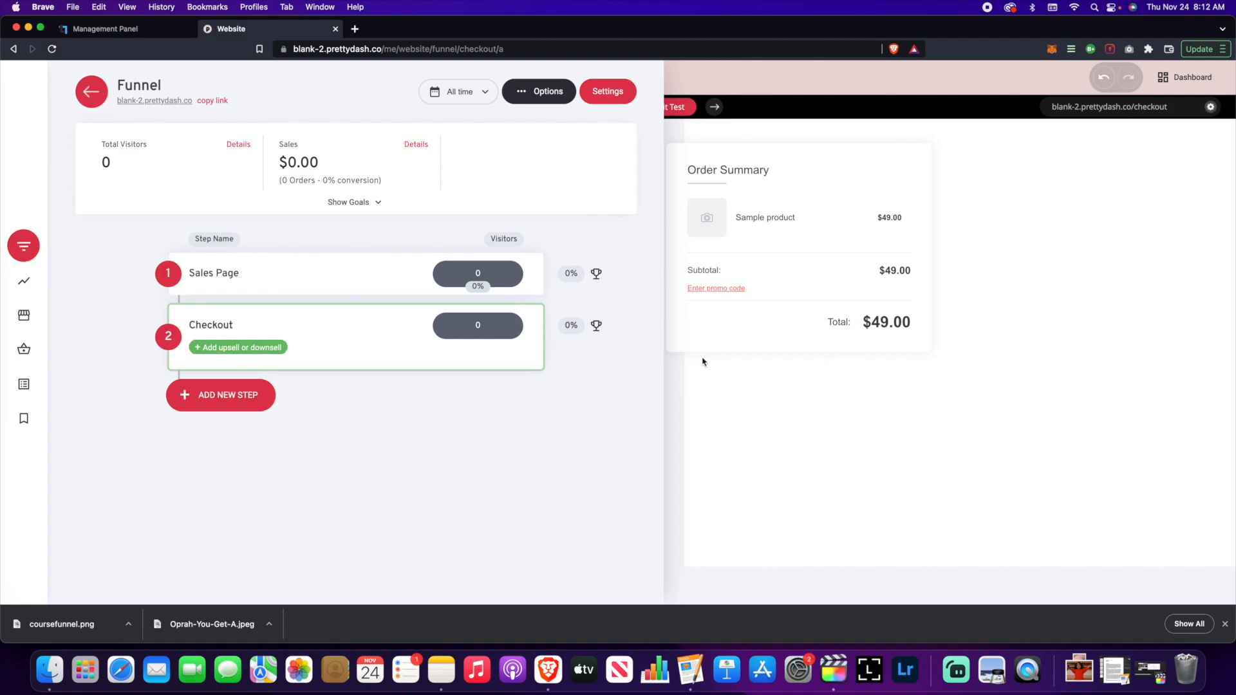
mouse_move(606, 347)
click(812, 353)
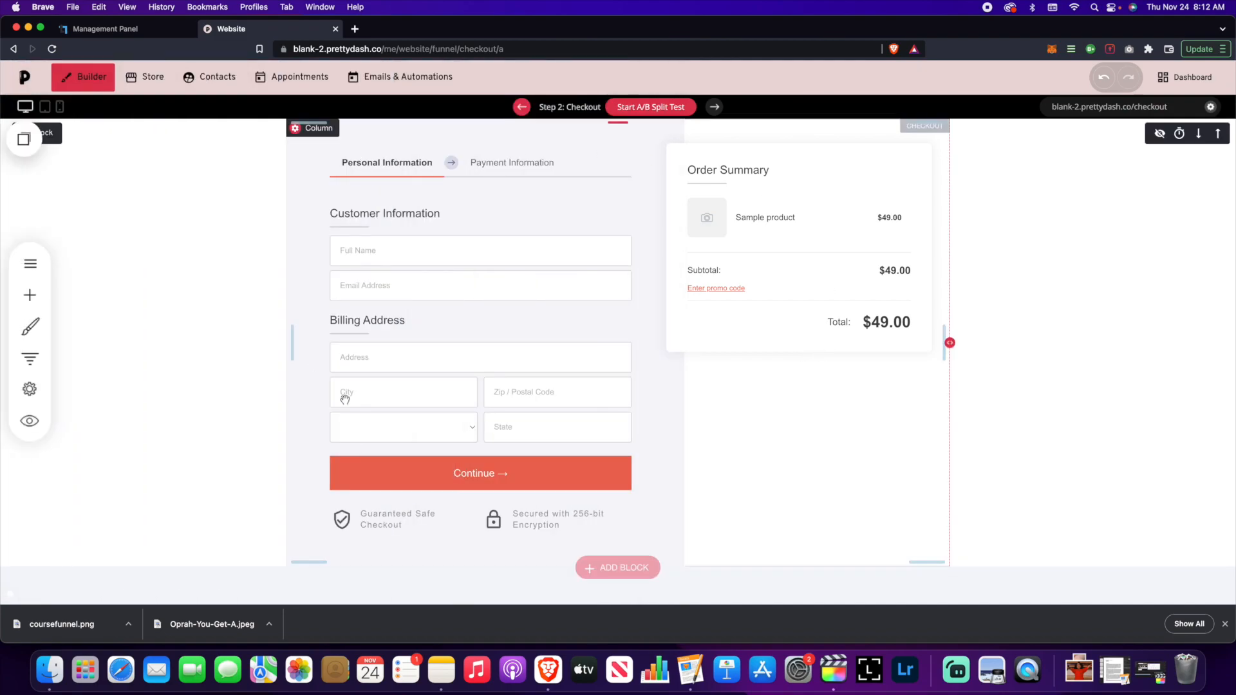
click(35, 359)
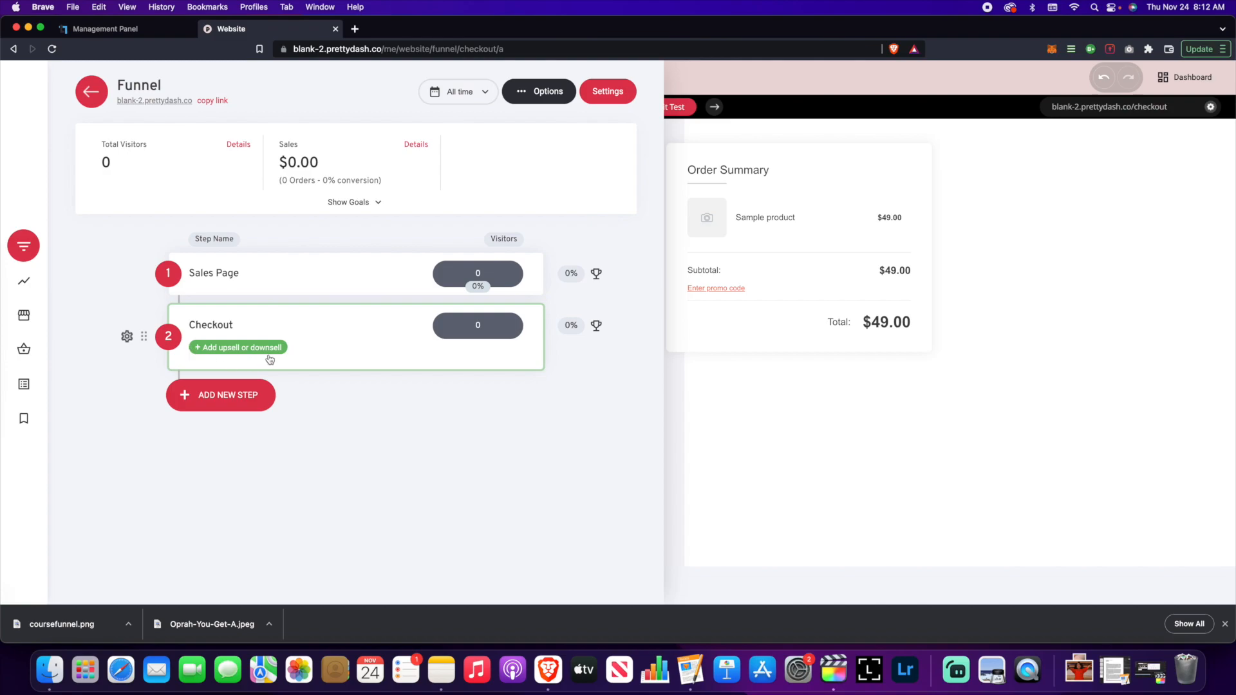
- Attach a blank Empty Page upsell named Upsell 1 to the Checkout step
click(208, 350)
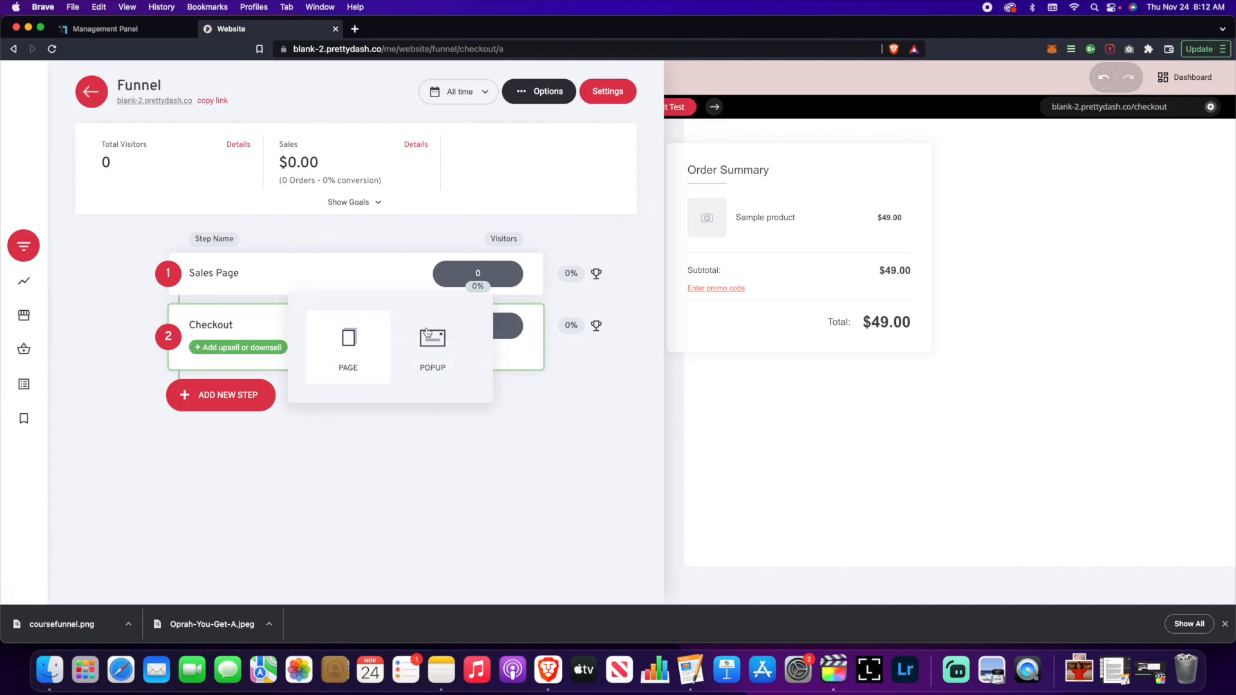
click(346, 343)
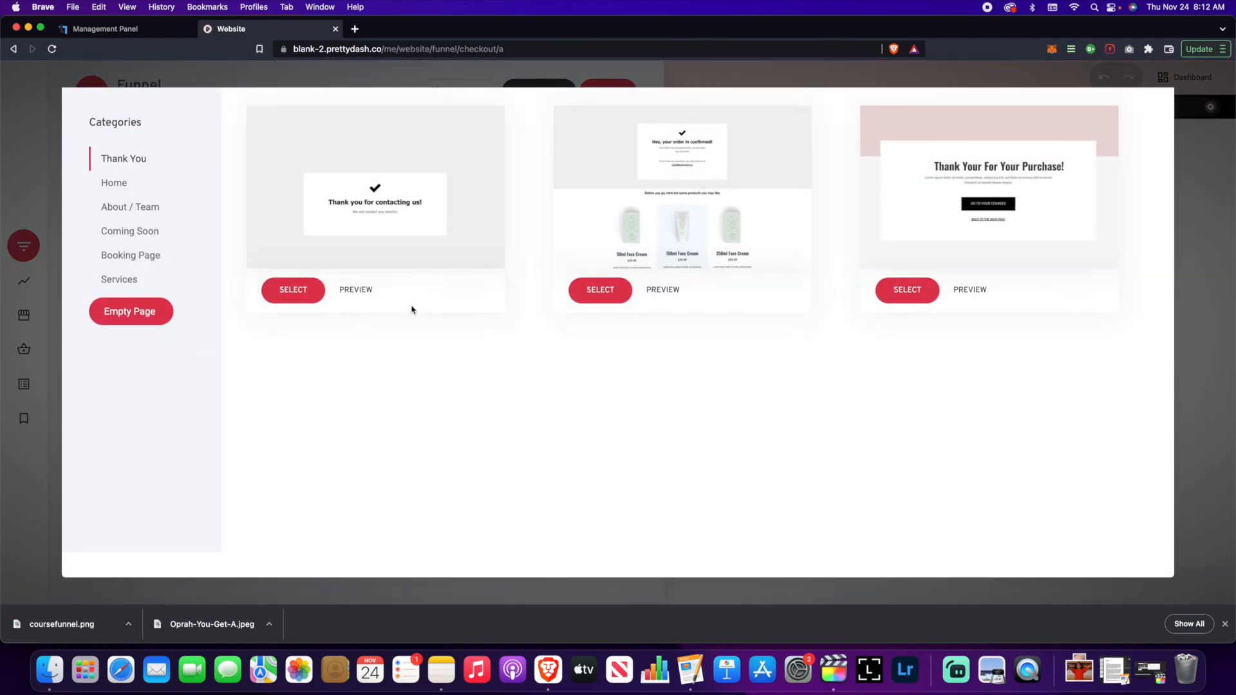
click(127, 322)
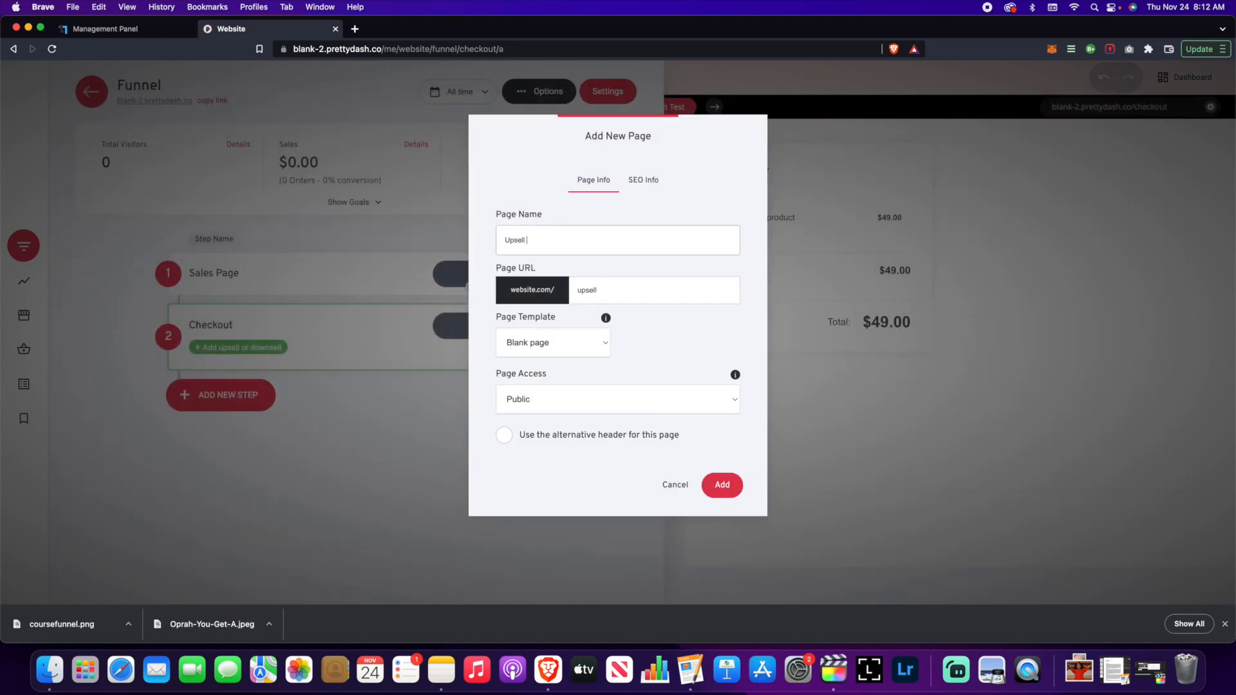
click(724, 485)
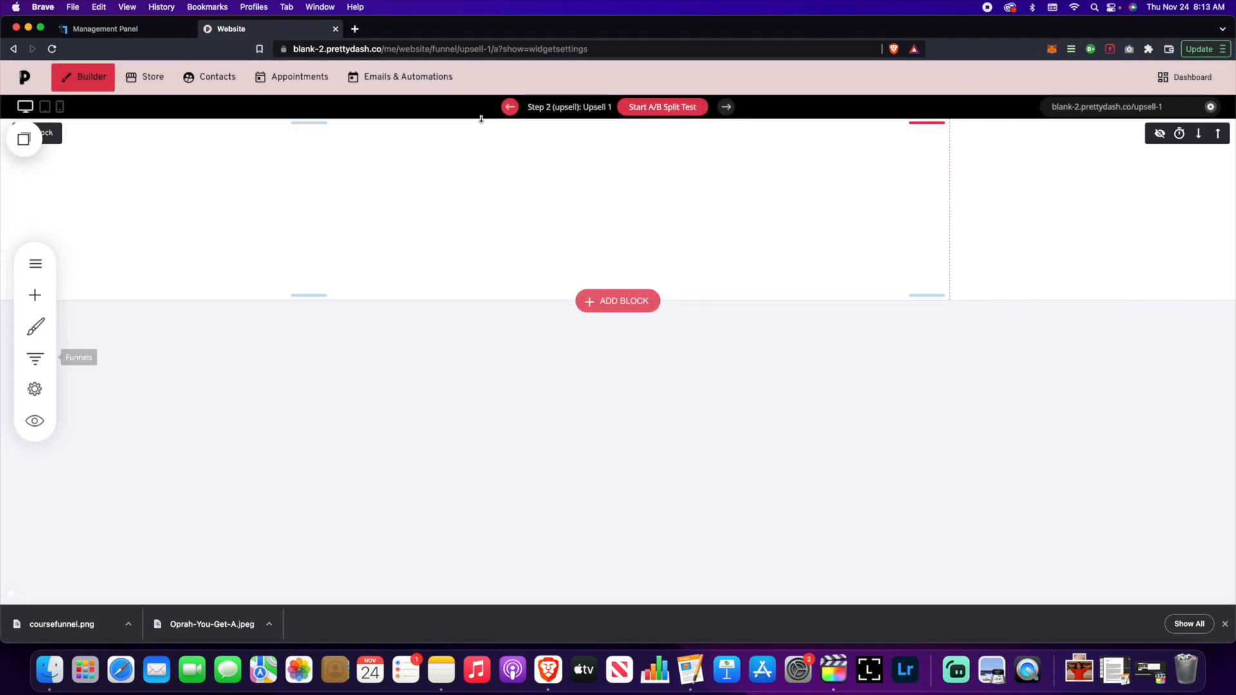
click(51, 357)
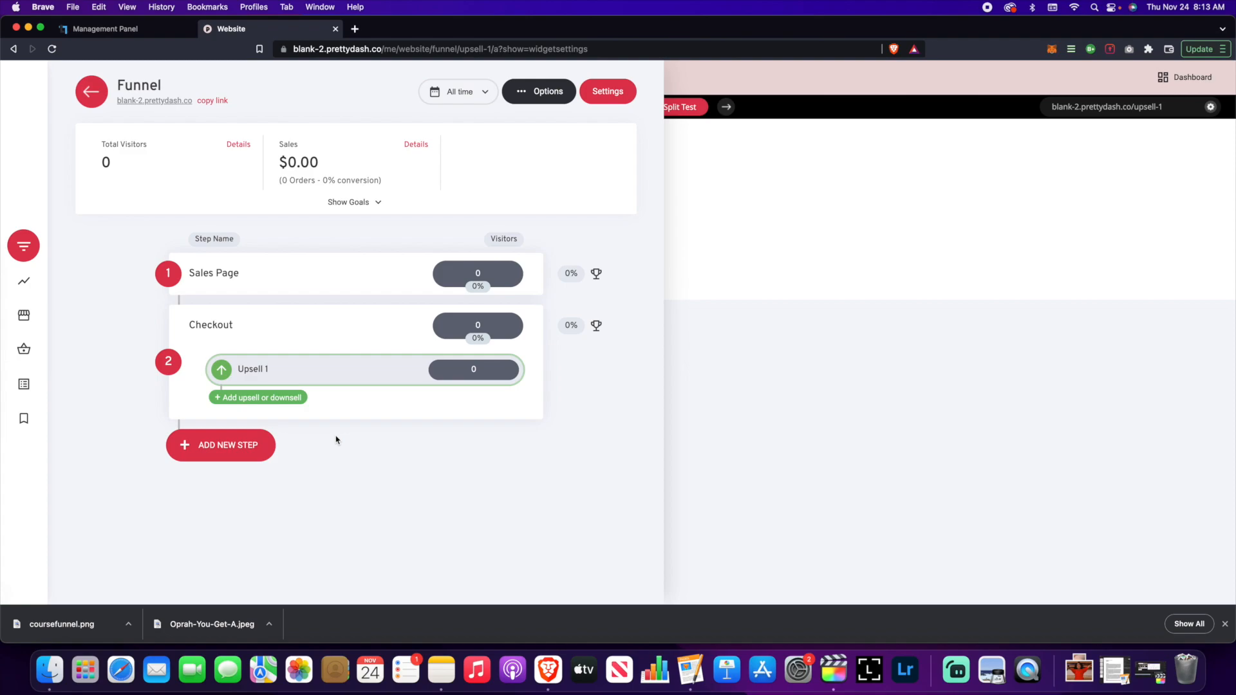
- Add a blank Empty Page step named 'Thank You' after Checkout
click(219, 445)
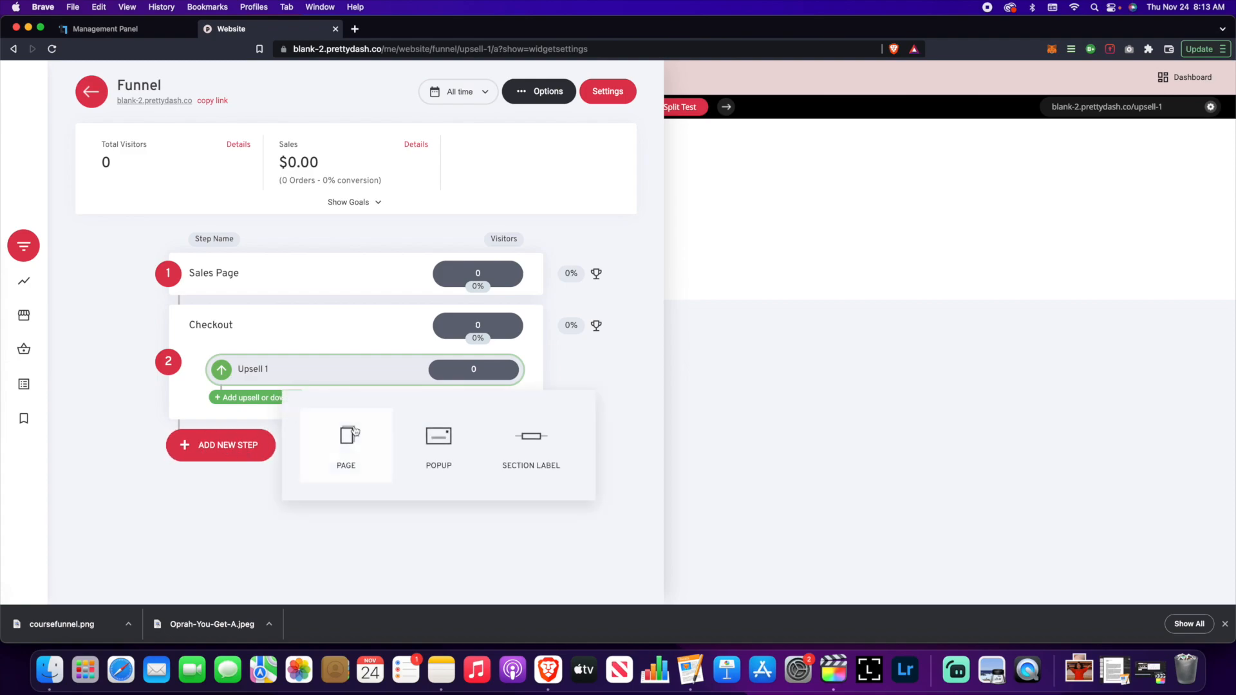
click(353, 431)
click(162, 312)
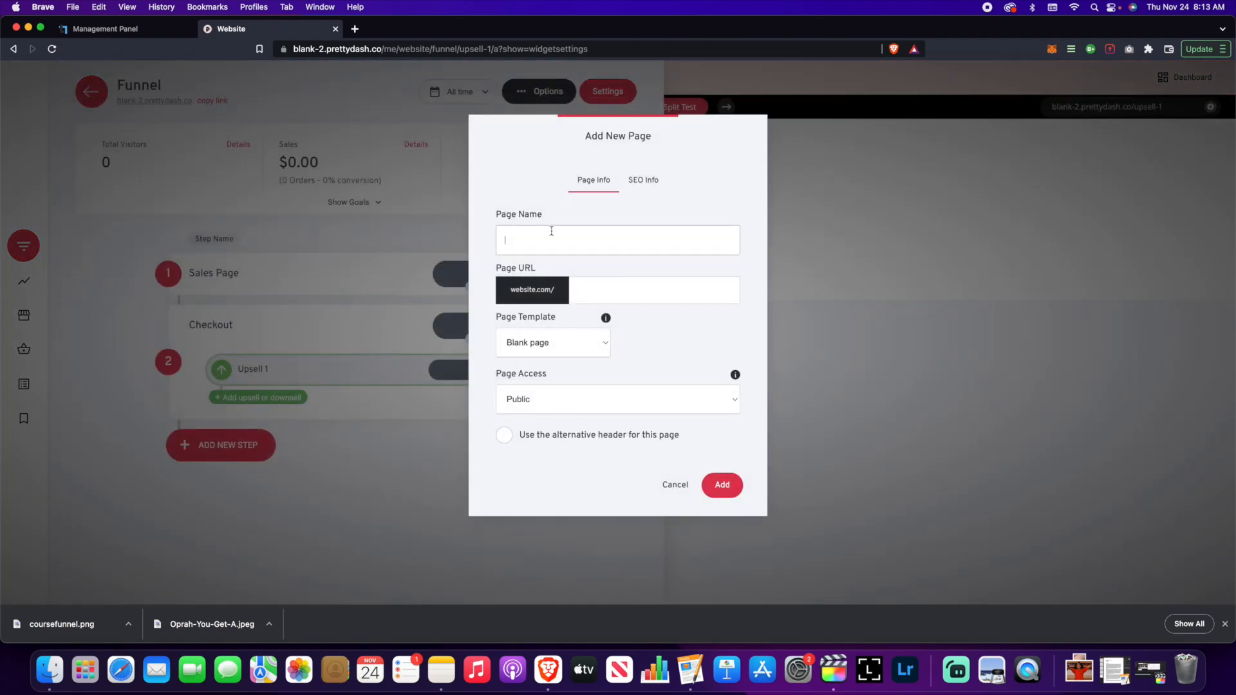
text(Thank You)
click(722, 486)
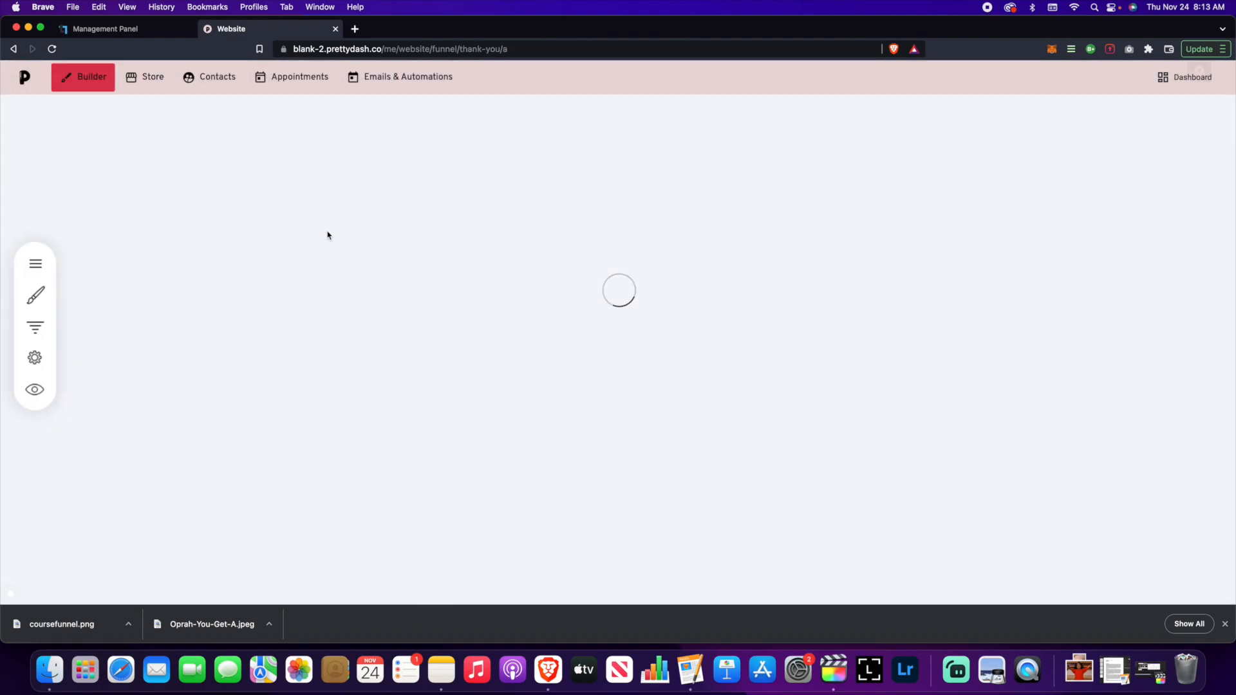
click(33, 357)
- Add another blank page step, Course Login at /course-login, after Thank You
click(233, 497)
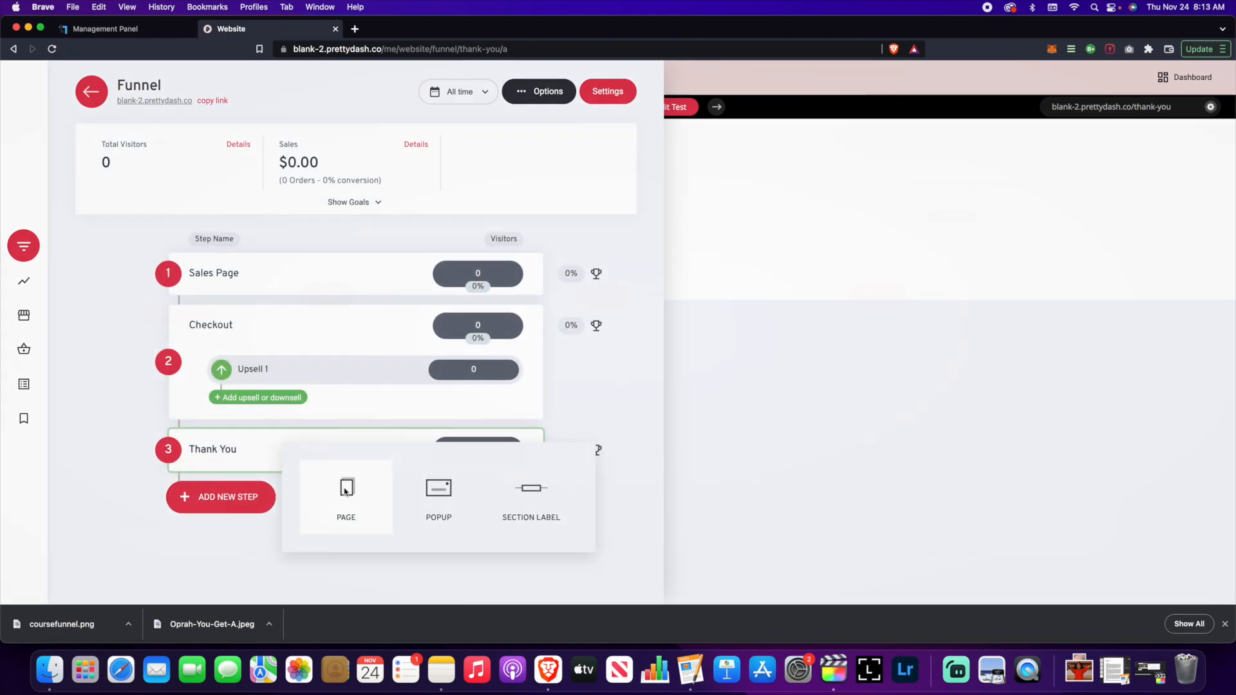
click(346, 492)
click(165, 316)
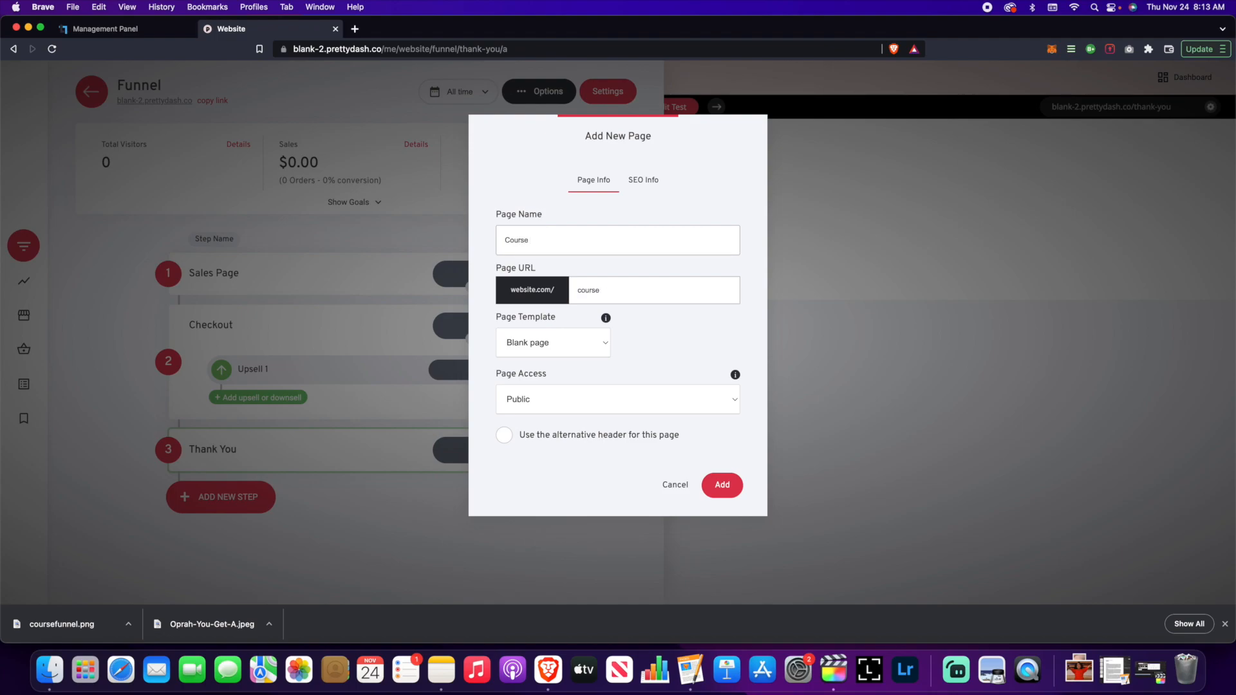
click(728, 488)
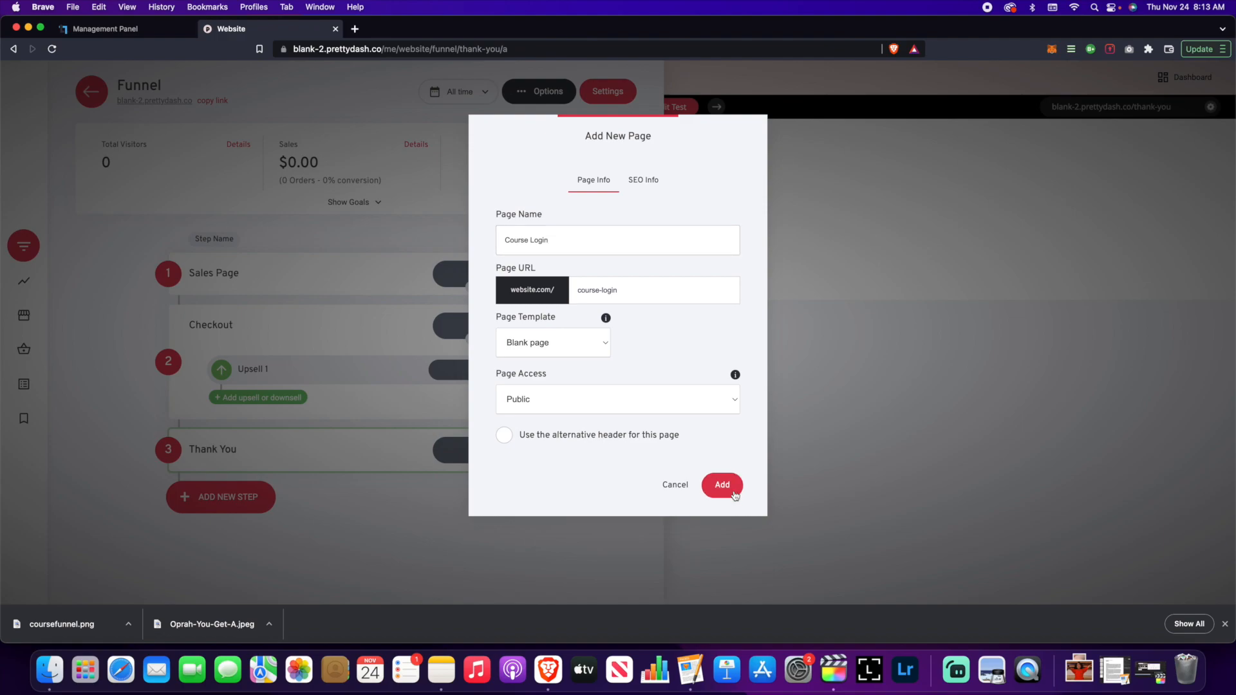
click(33, 357)
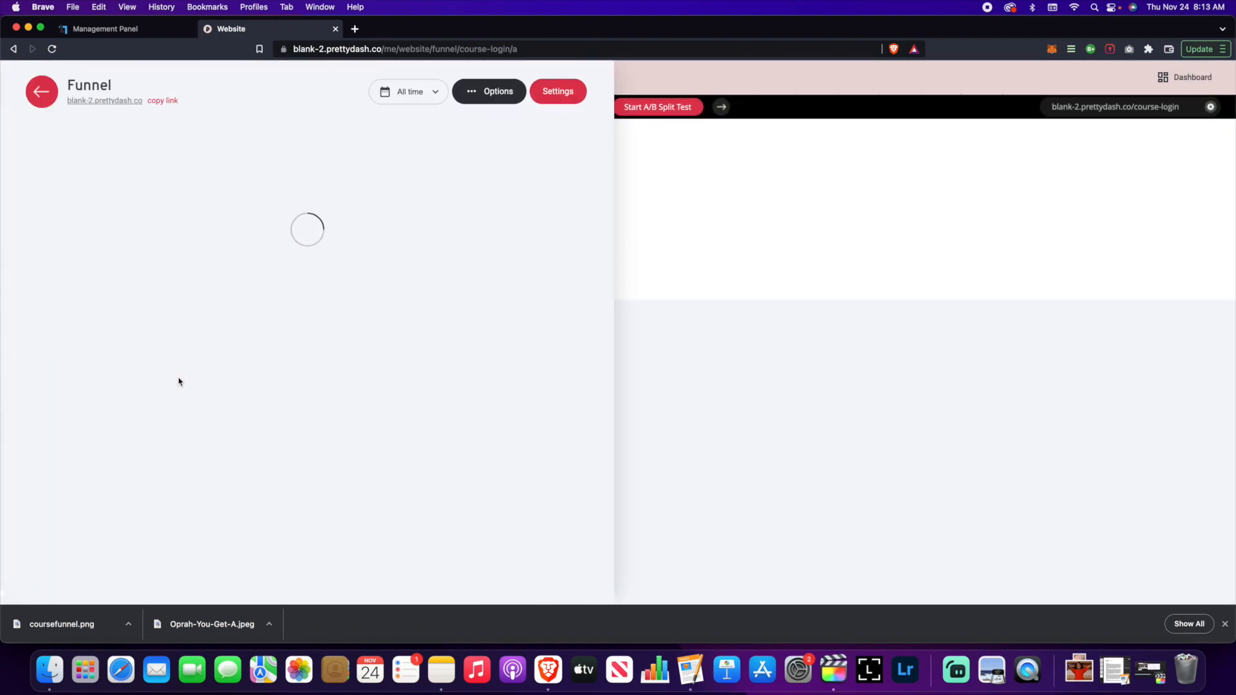
- Create a blank Course Dashboard page at /course-dashboard following Course Login
click(249, 548)
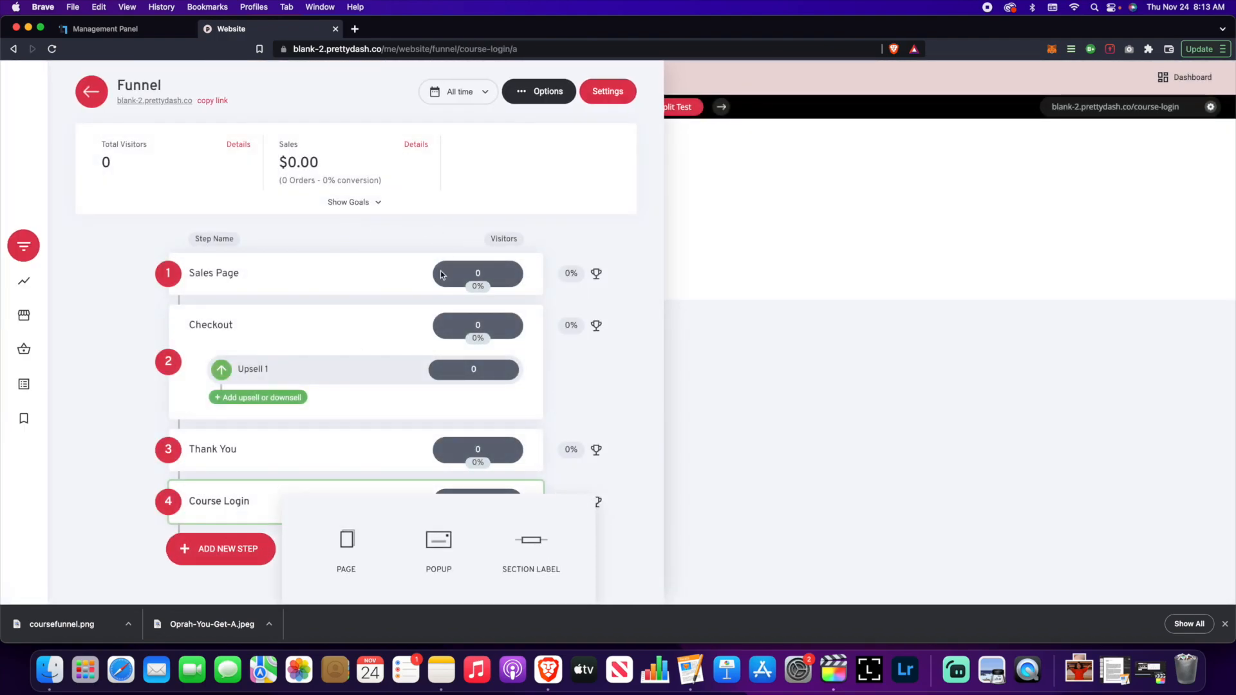
click(351, 534)
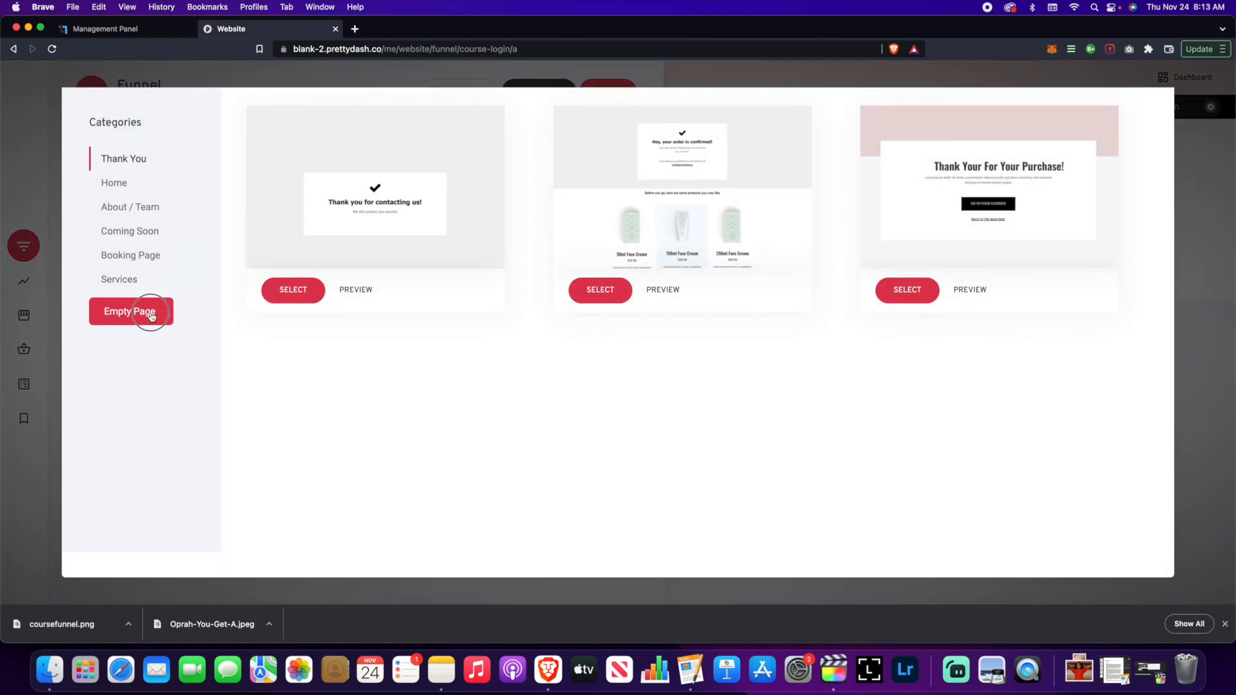
click(155, 312)
text(Course Dashboard)
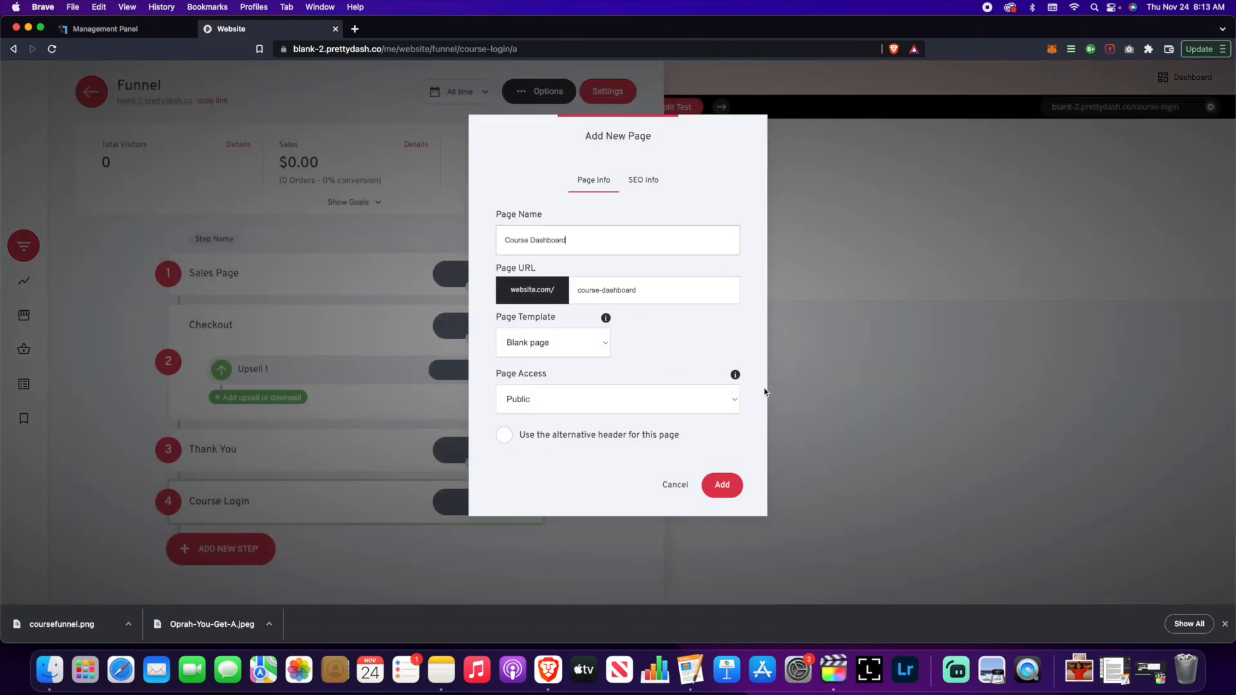
click(722, 489)
click(40, 359)
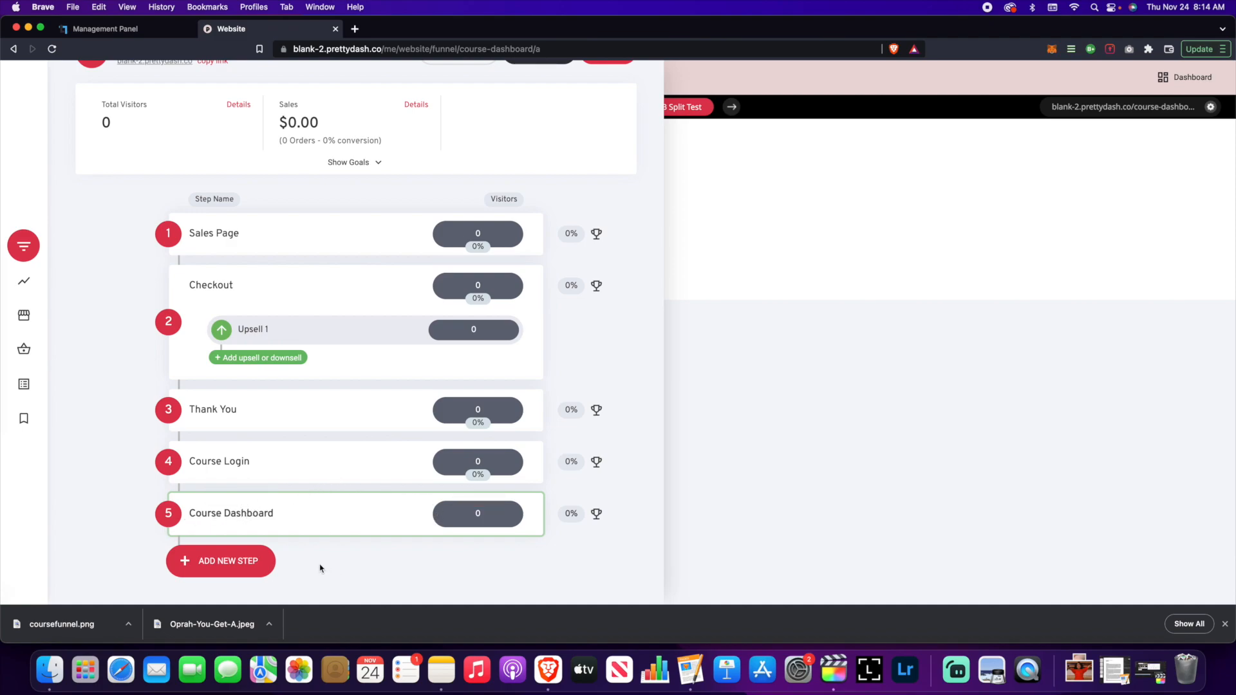
- Create a blank Module 1 page at /module-1 following Course Dashboard
click(193, 561)
click(356, 555)
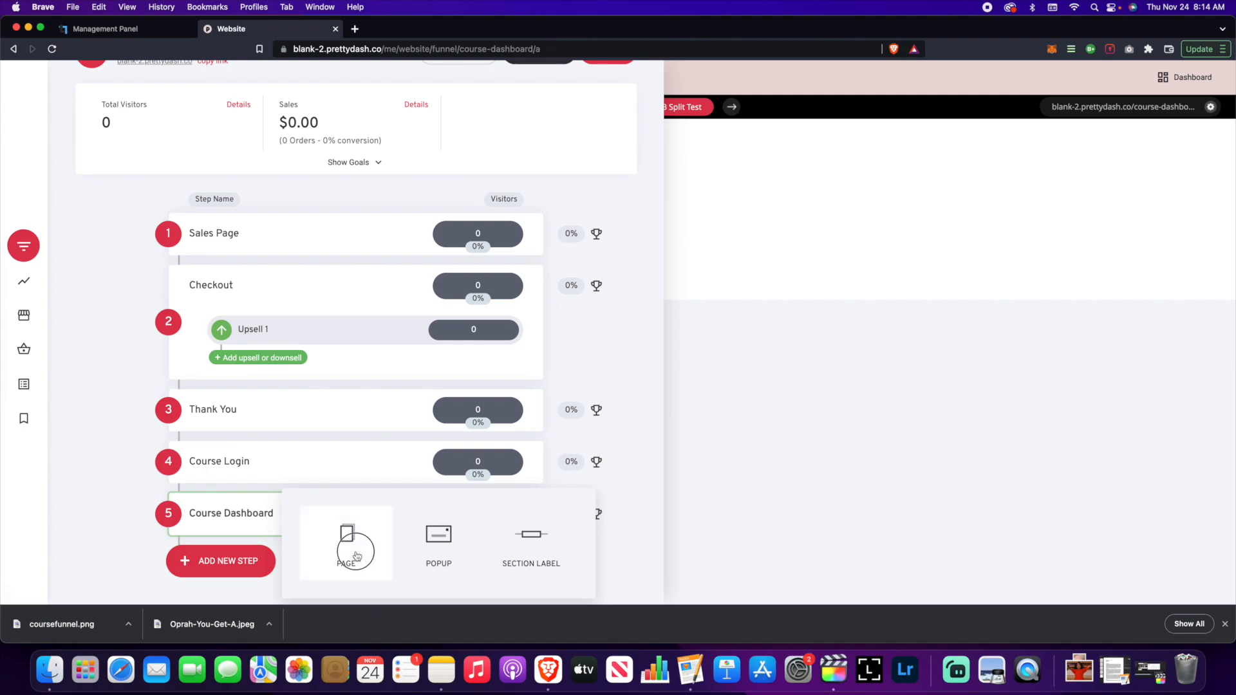
click(151, 324)
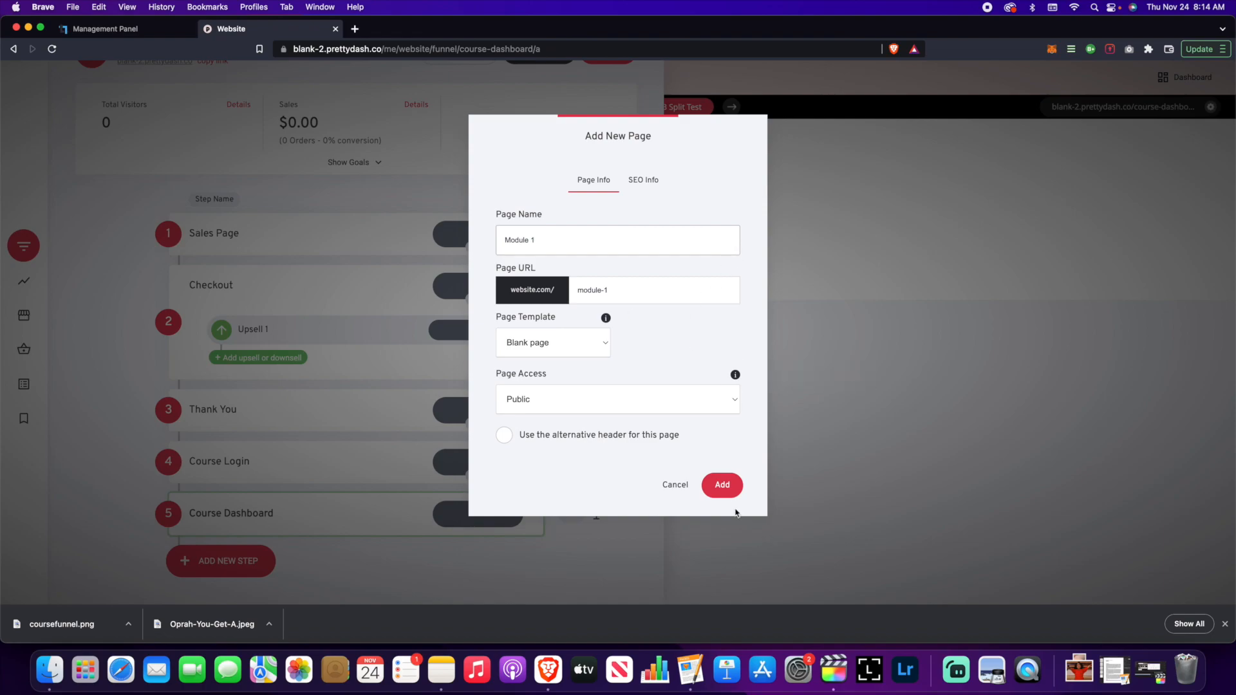
click(723, 488)
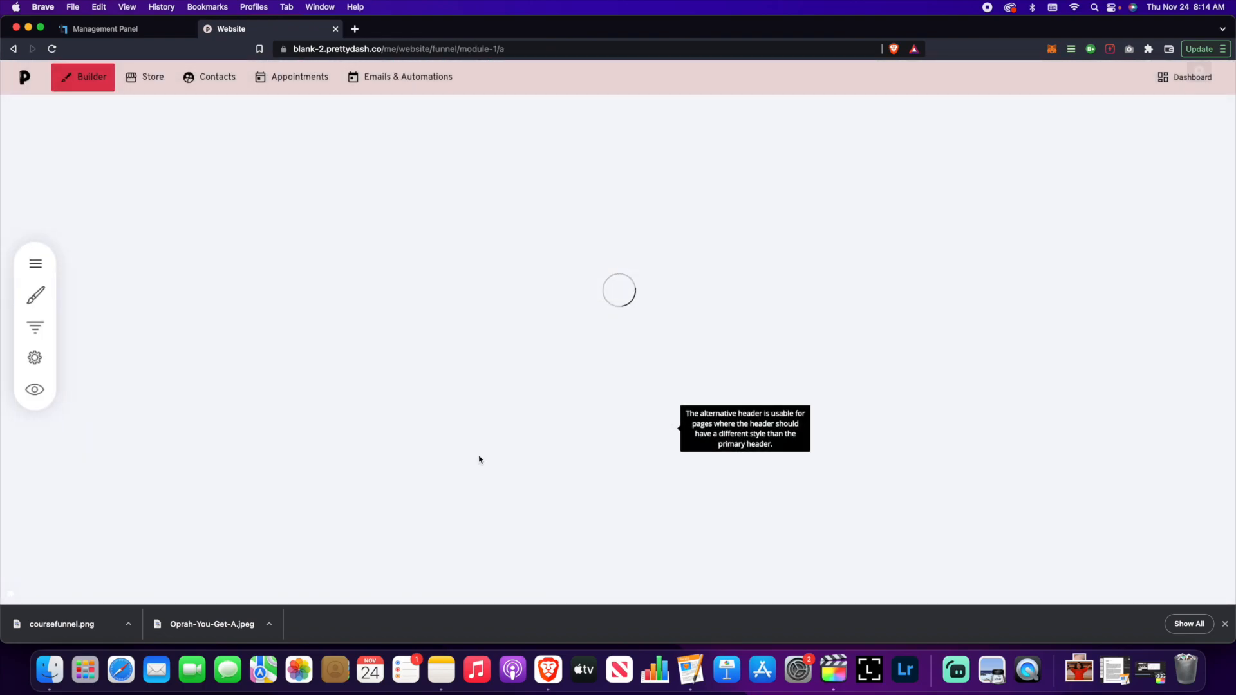
click(44, 358)
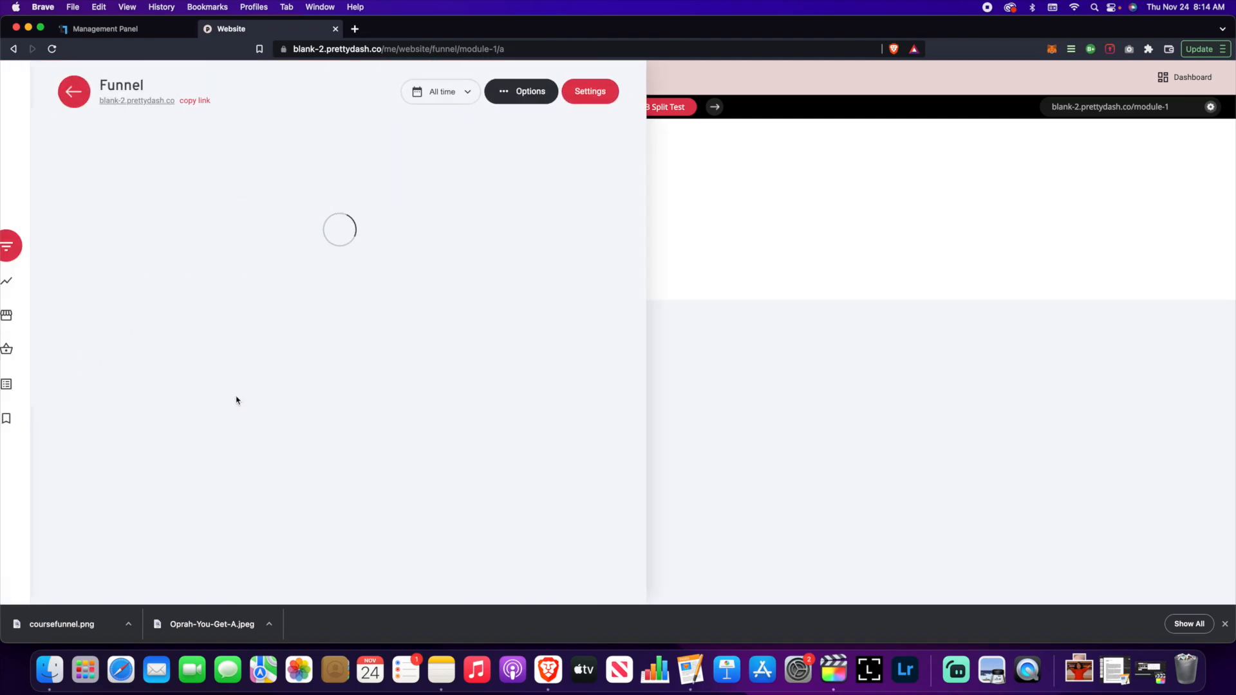
scroll(296, 450, down, 3)
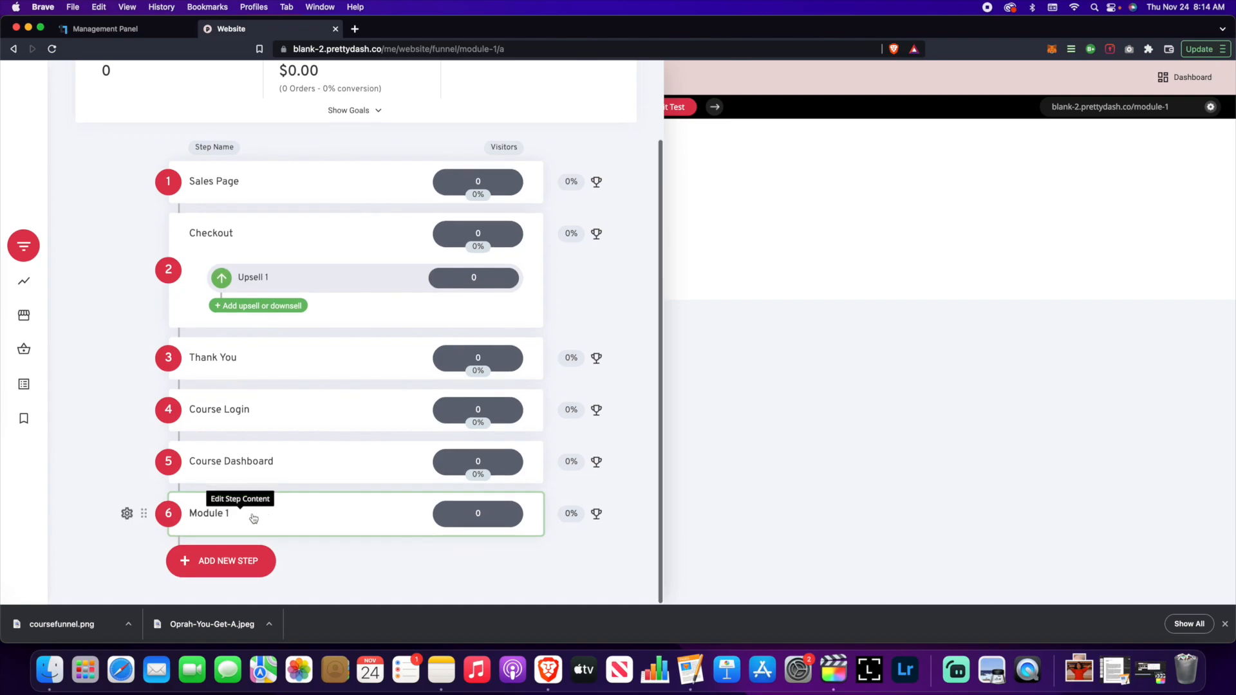
- Create a blank Lesson 1 page at /lesson-1 following Module 1
click(238, 557)
click(350, 522)
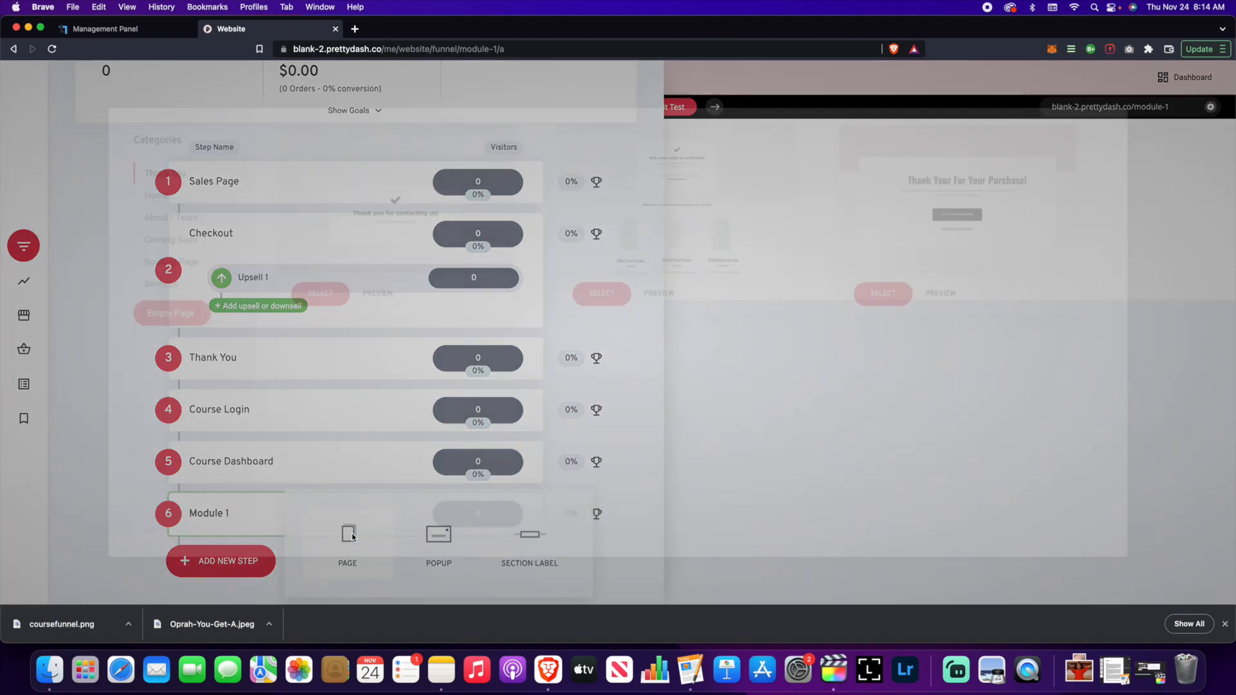
click(130, 310)
text(Lesson 1)
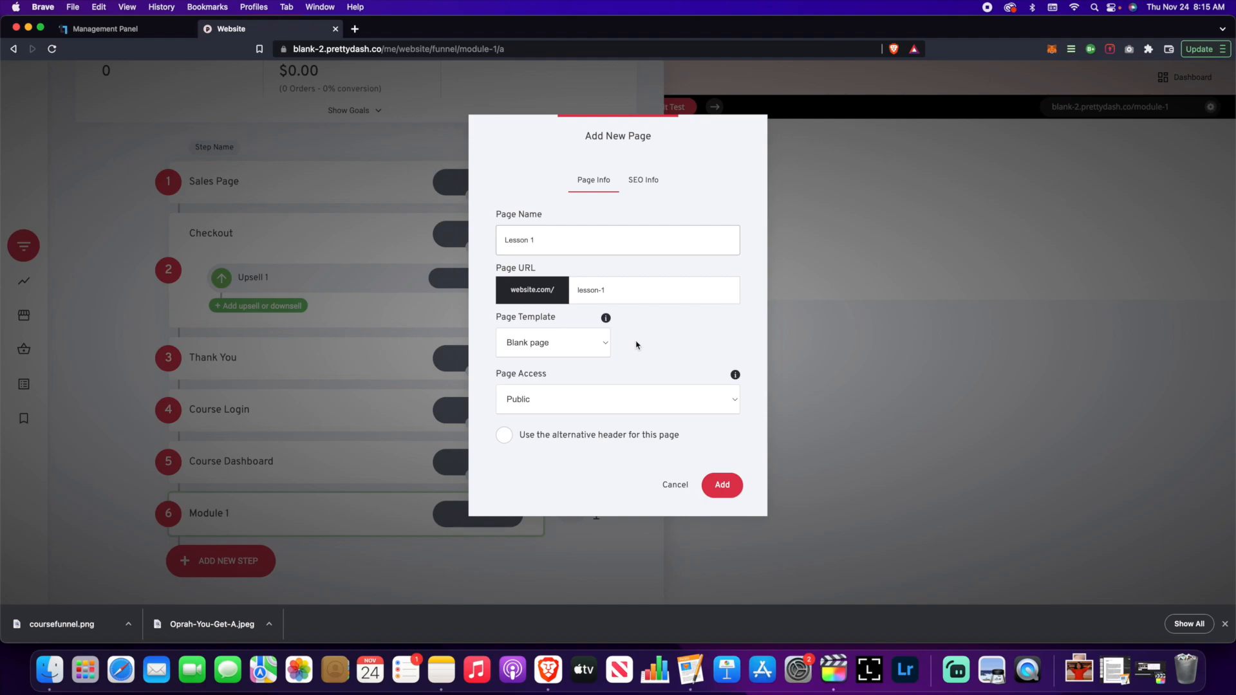
click(723, 485)
click(30, 359)
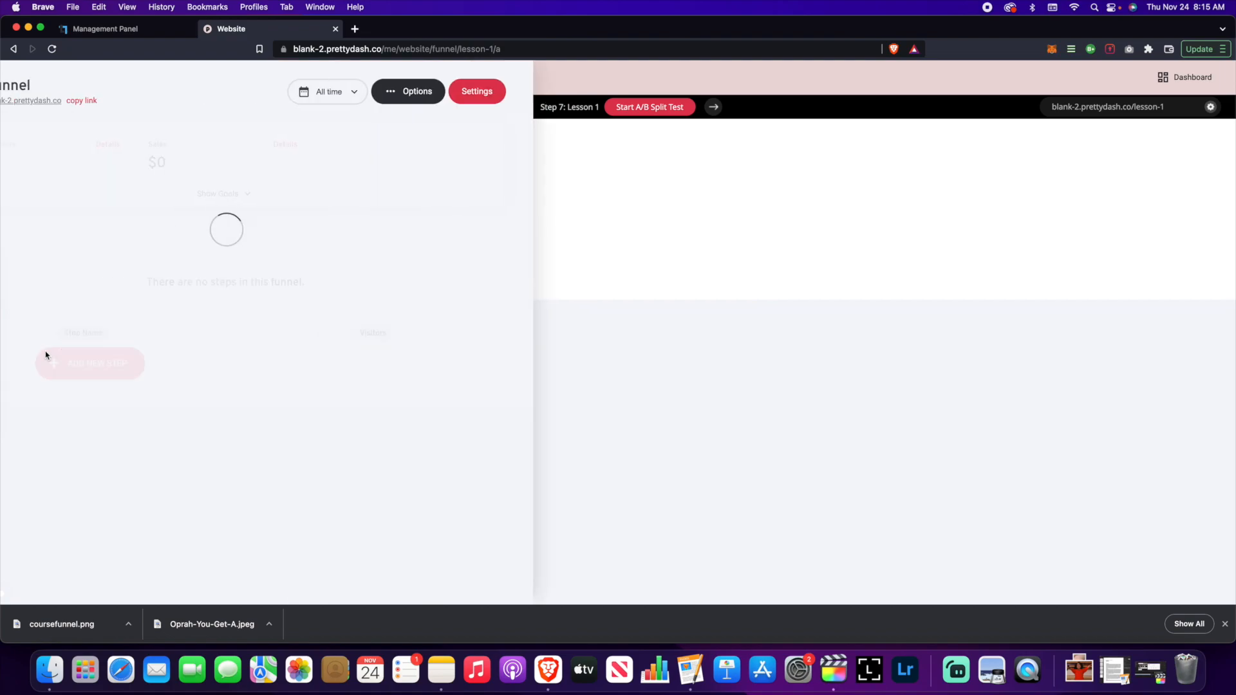
scroll(261, 391, down, 3)
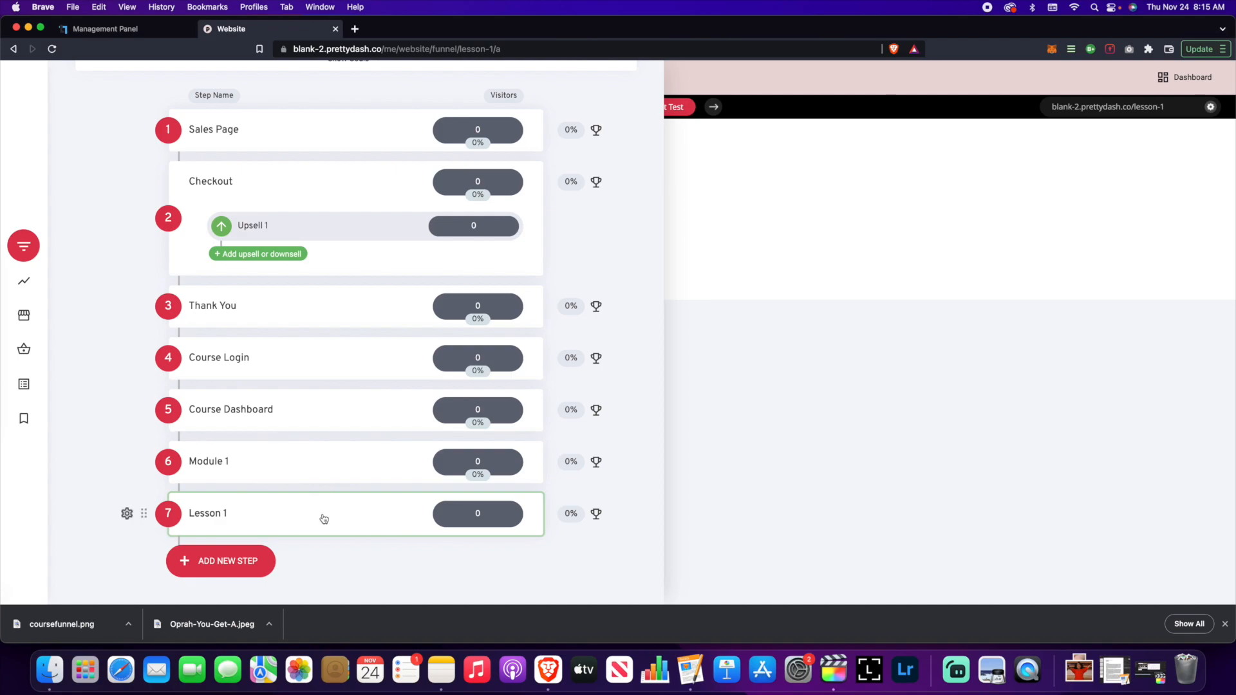
scroll(262, 354, up, 4)
- Scroll through the seven-step funnel list, Sales Page through Lesson 1
scroll(264, 357, down, 4)
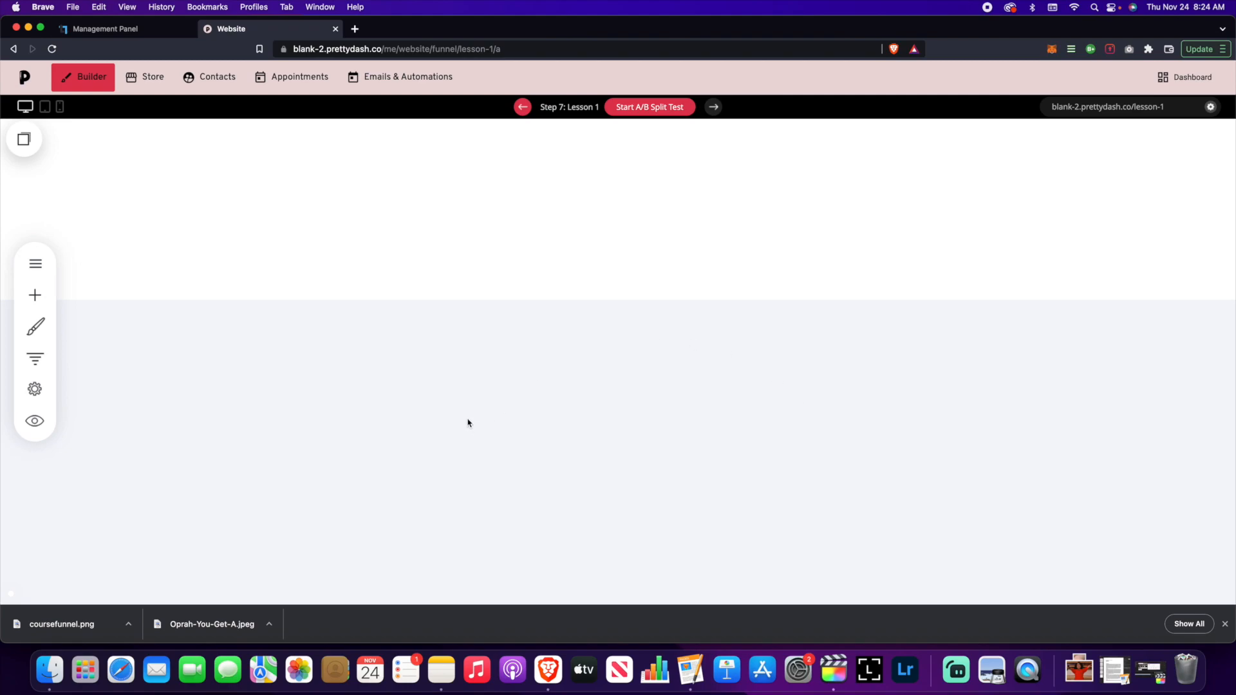
- Switch from the funnel step list to the Products section and start creating a product
click(40, 359)
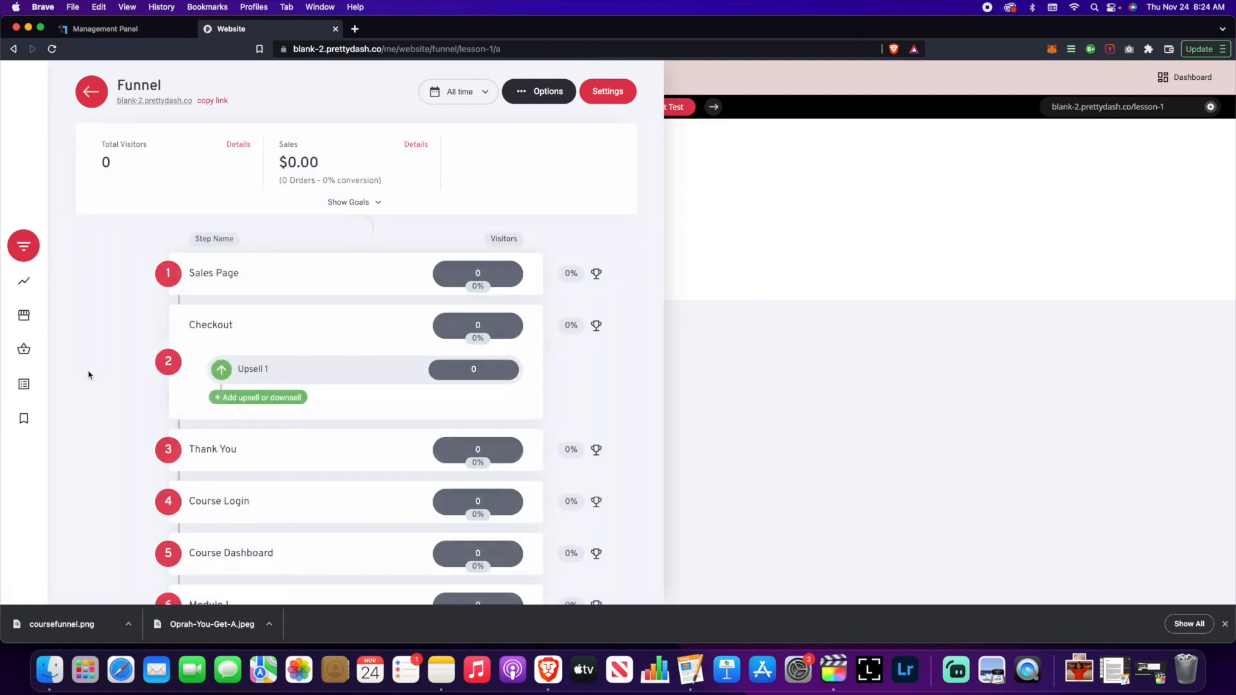
click(695, 350)
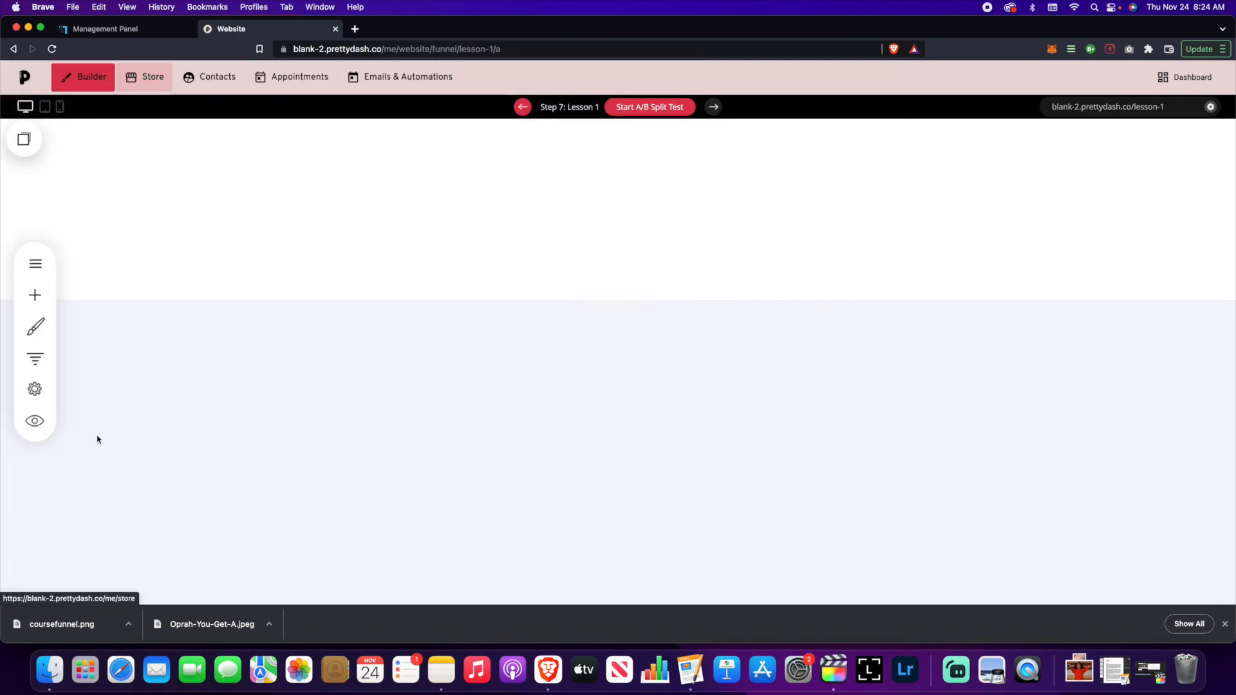
click(36, 358)
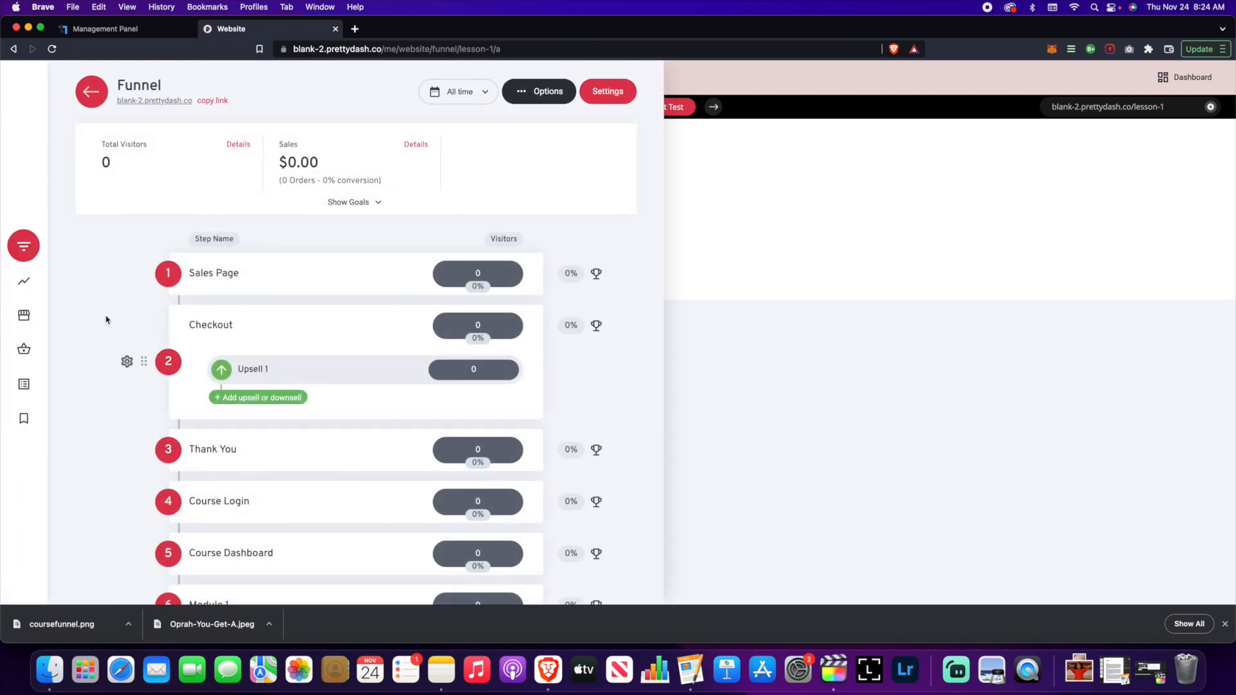
scroll(106, 320, down, 3)
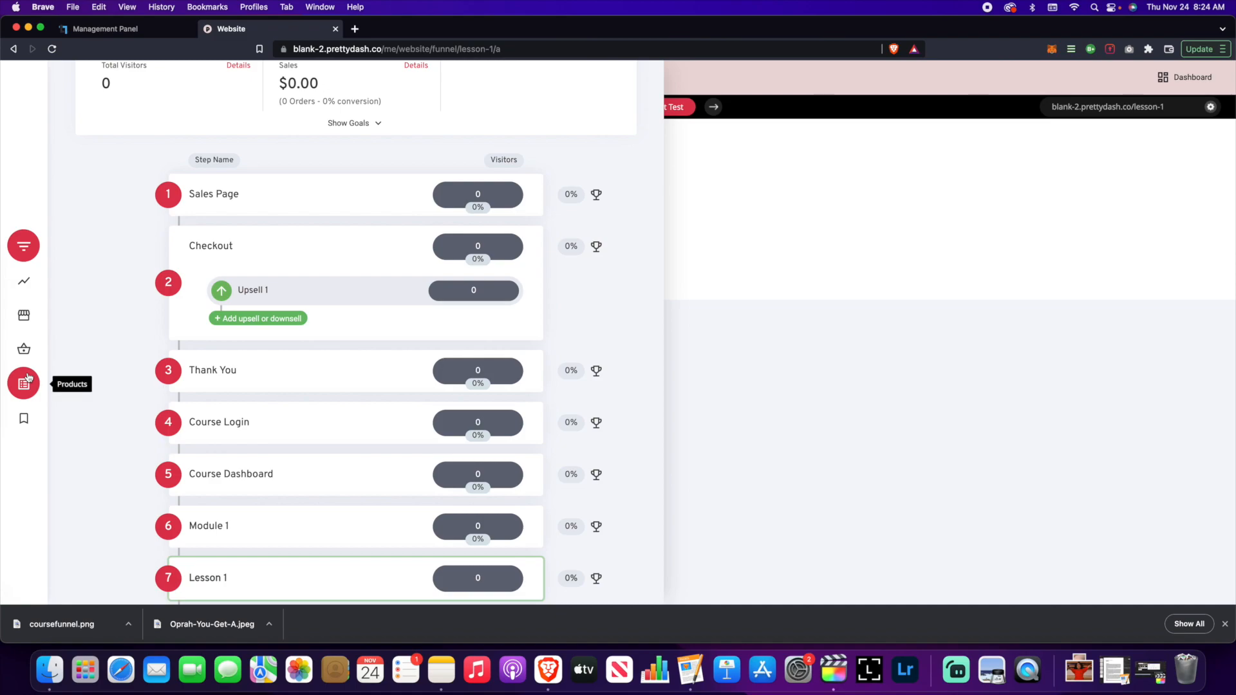
click(28, 378)
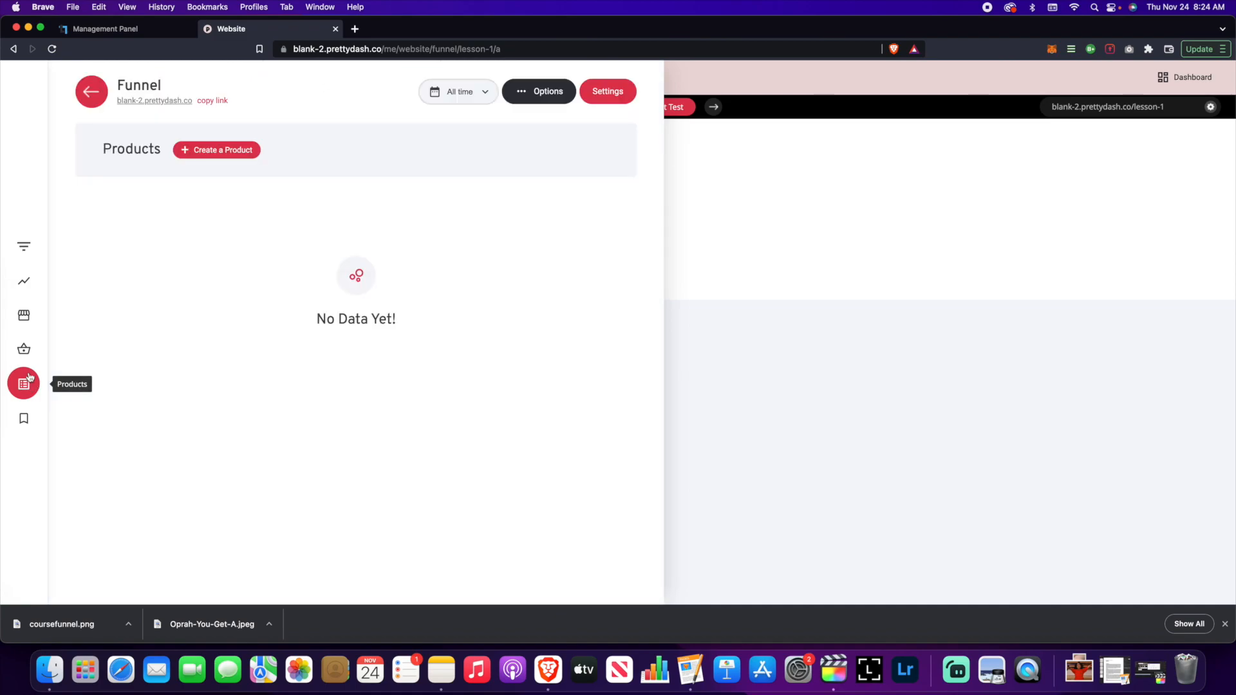
click(192, 154)
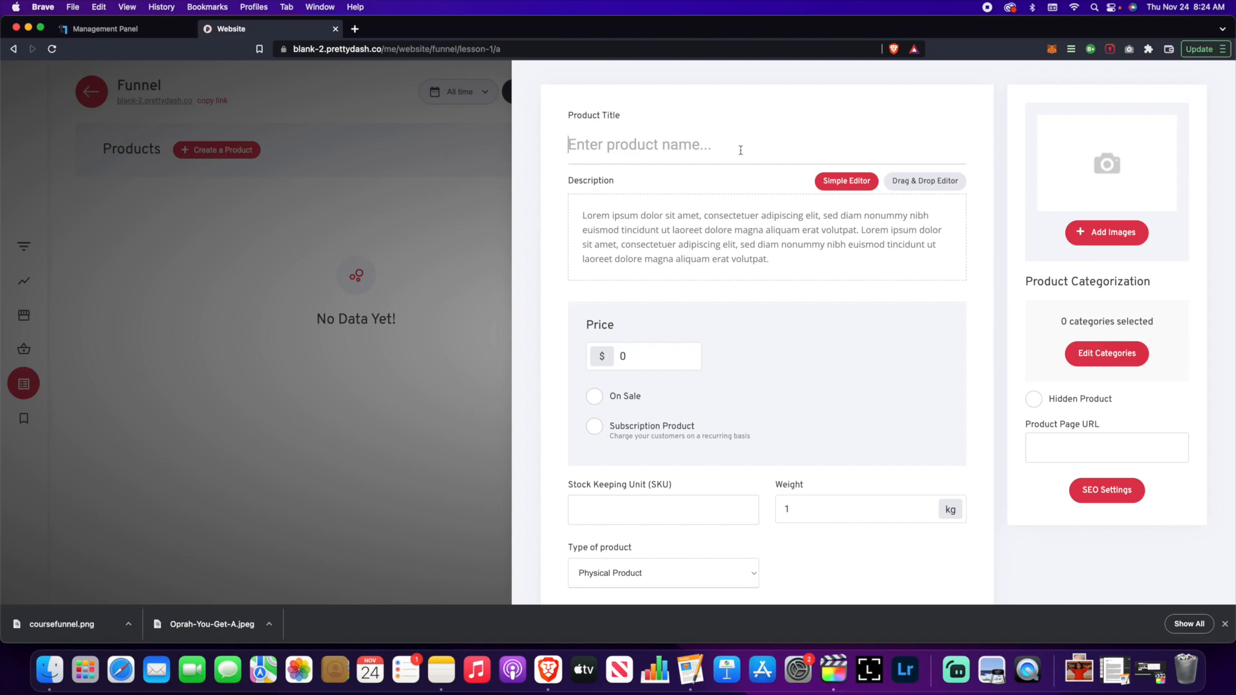
- Enter 'Online Course' as the product title and select the placeholder description
text(Online Course)
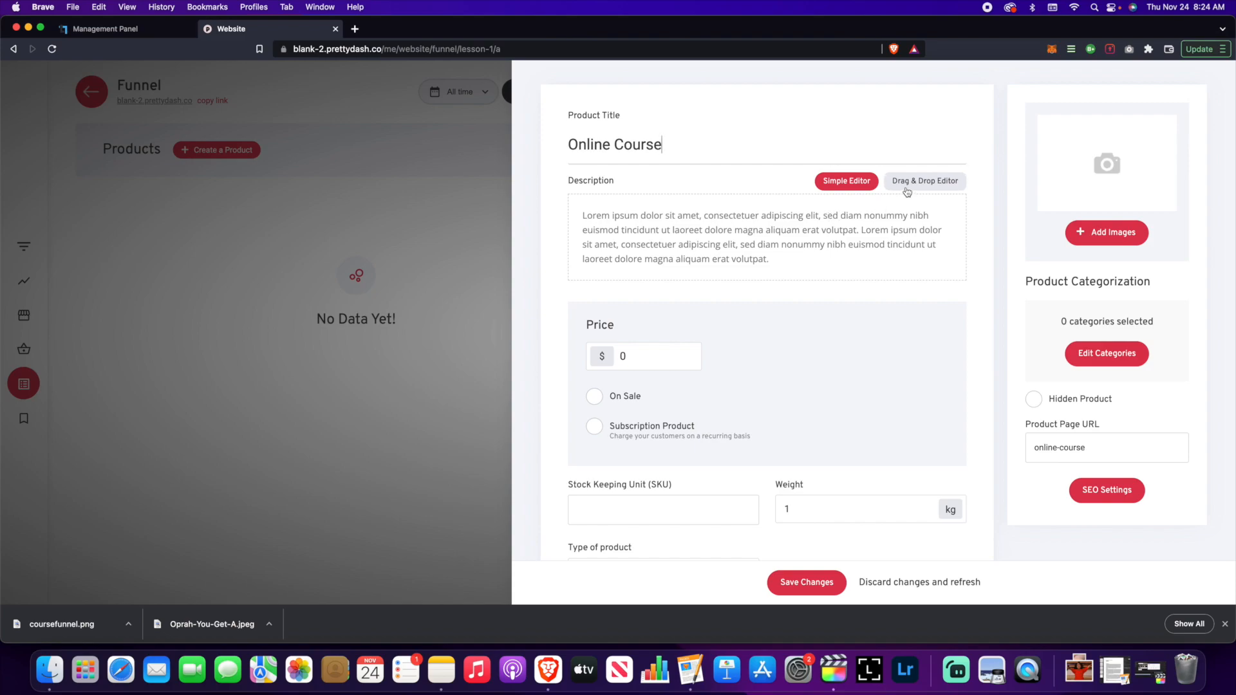
click(738, 232)
drag(789, 259, 583, 212)
click(800, 229)
- Try the Drag & Drop Editor for the description, then switch back to Simple Editor
click(958, 182)
click(785, 283)
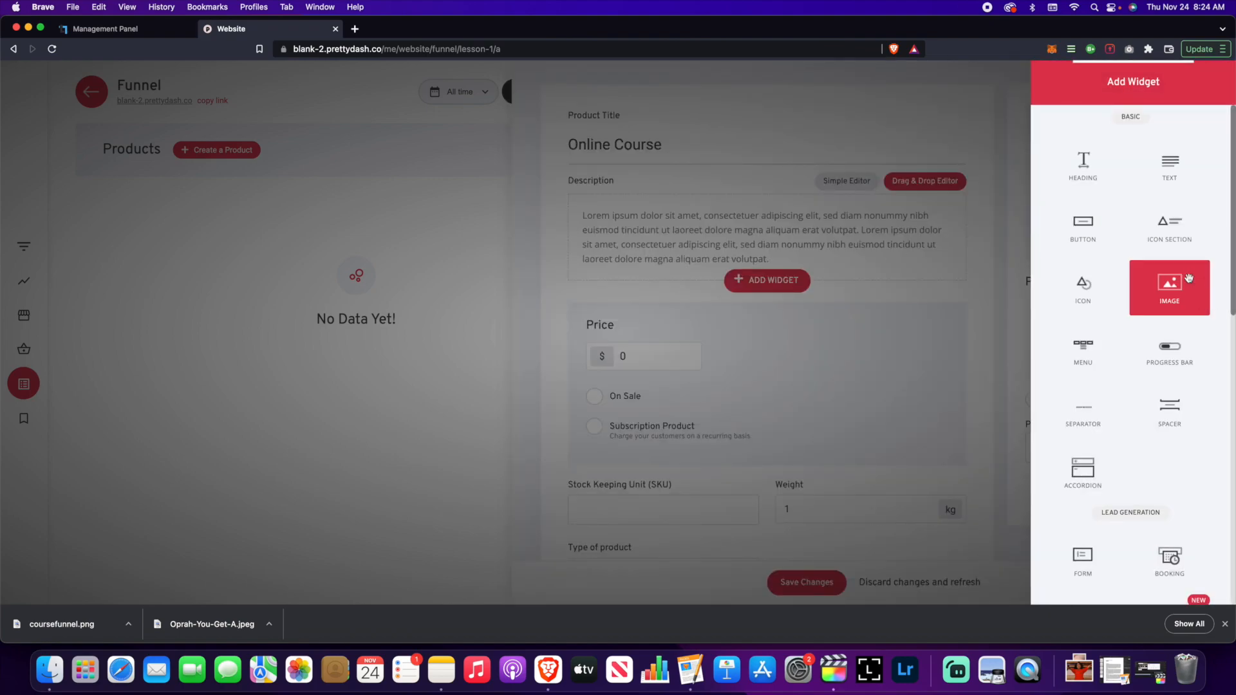
scroll(1156, 280, down, 6)
scroll(1151, 277, down, 3)
scroll(1151, 277, up, 10)
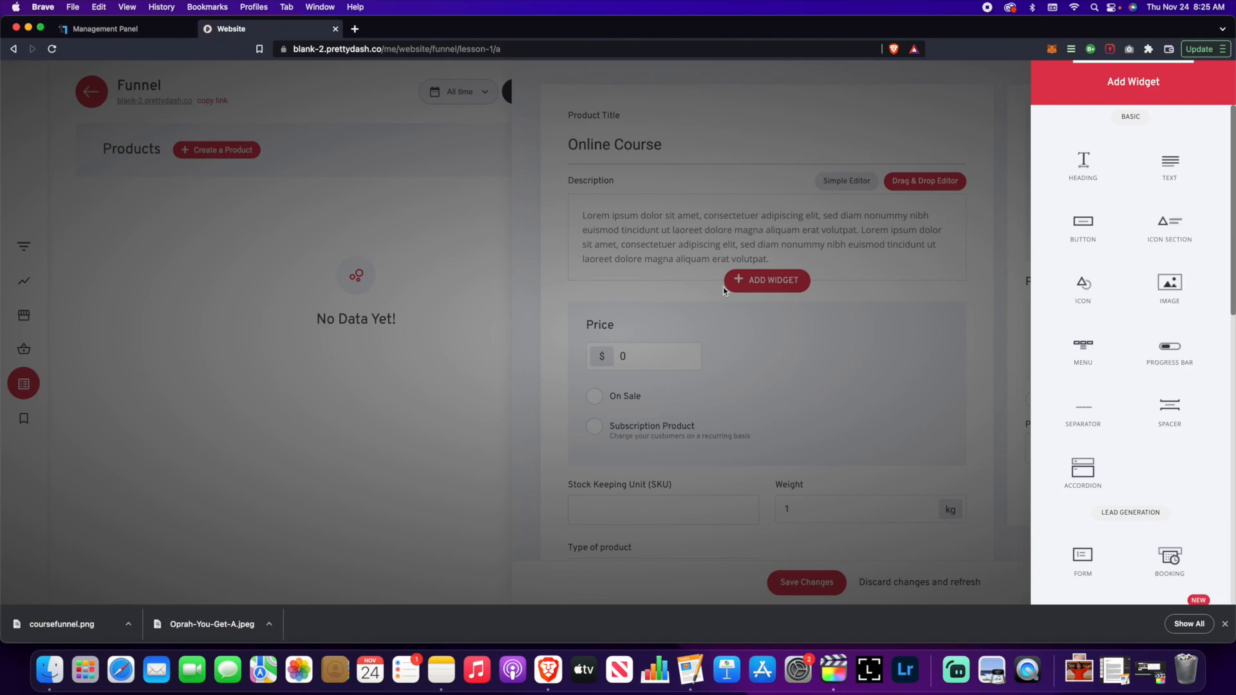
click(746, 216)
scroll(778, 246, down, 1)
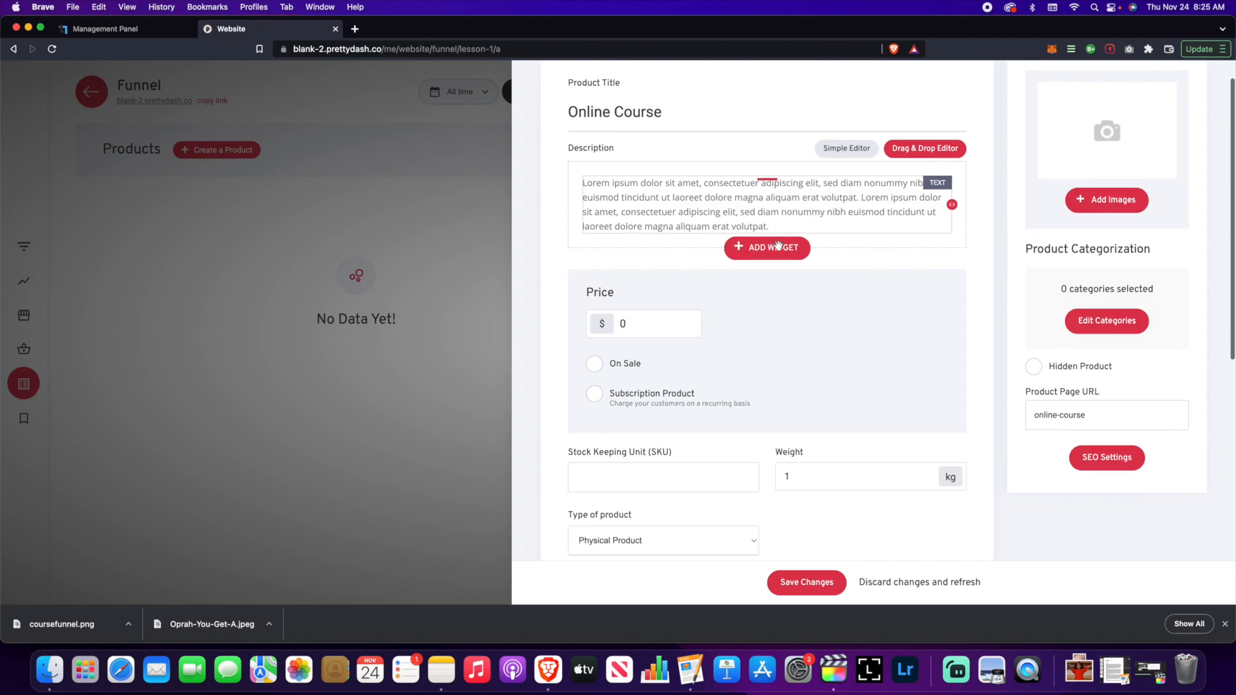
click(844, 122)
- Enter 197 as the product price
scroll(747, 301, down, 1)
drag(651, 239, 604, 239)
text(197)
scroll(748, 277, up, 2)
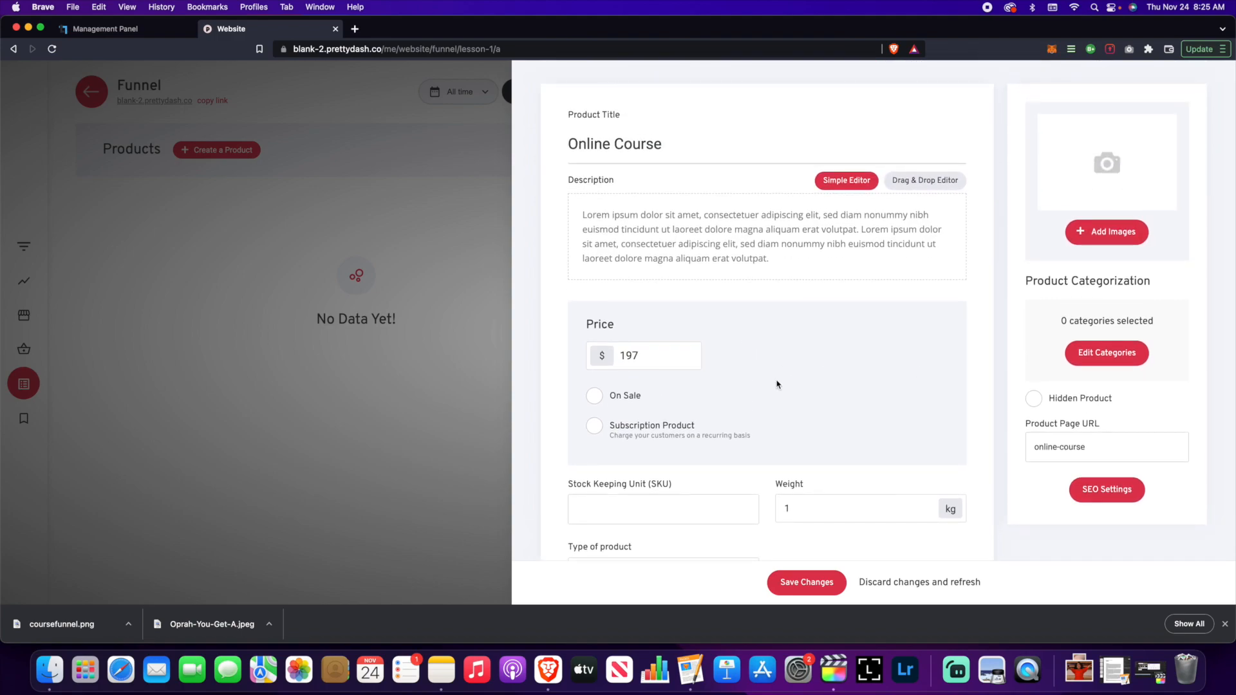
- Tick Subscription Product, briefly toggling the on-sale option on and back off
scroll(760, 362, down, 3)
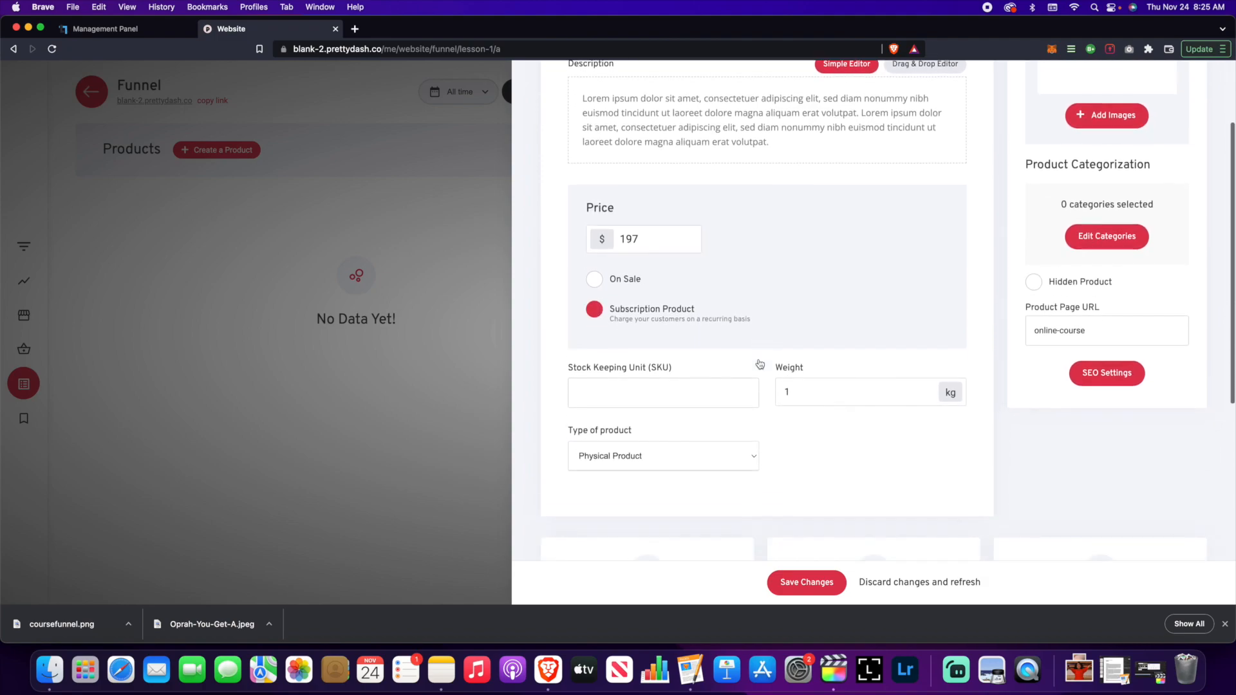
scroll(760, 362, down, 2)
scroll(762, 363, up, 3)
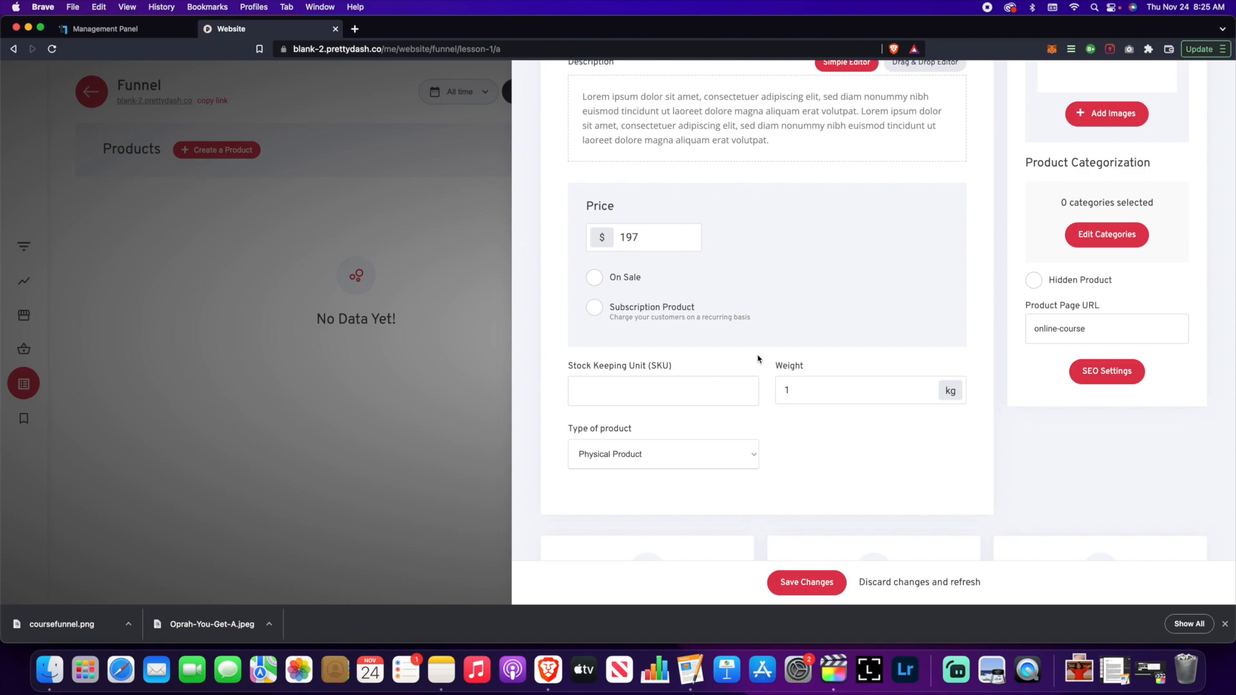
click(766, 323)
scroll(720, 304, up, 2)
scroll(650, 271, down, 4)
click(594, 224)
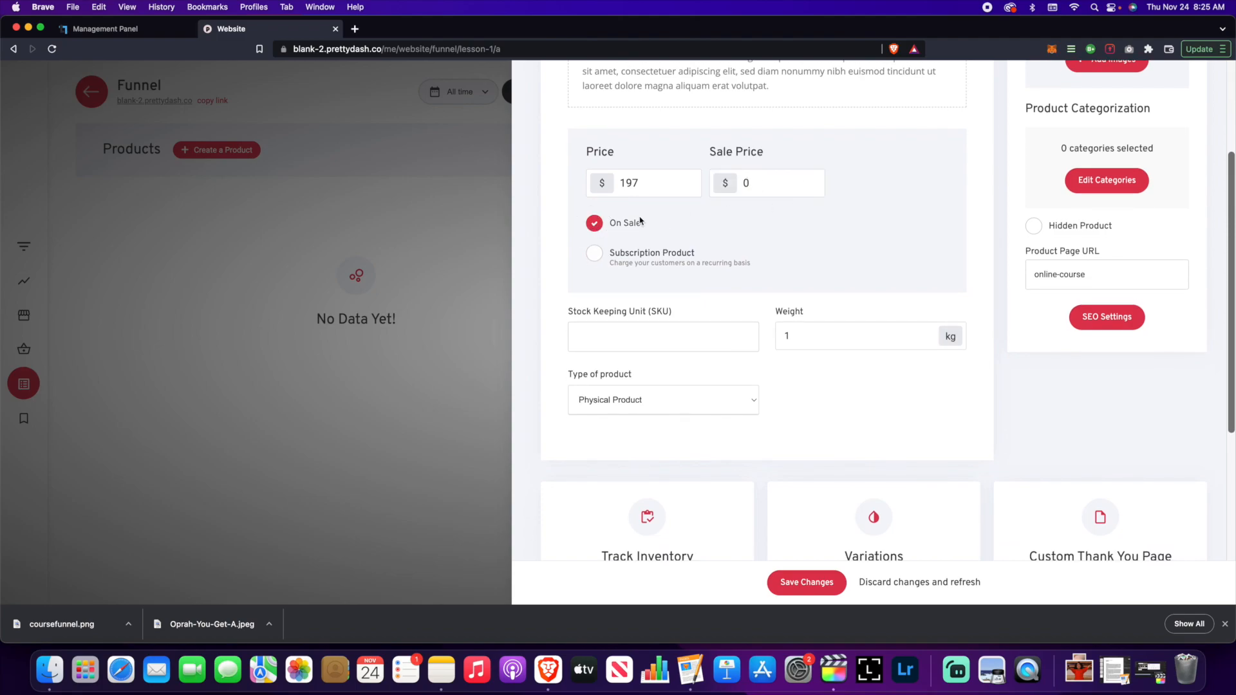
click(594, 222)
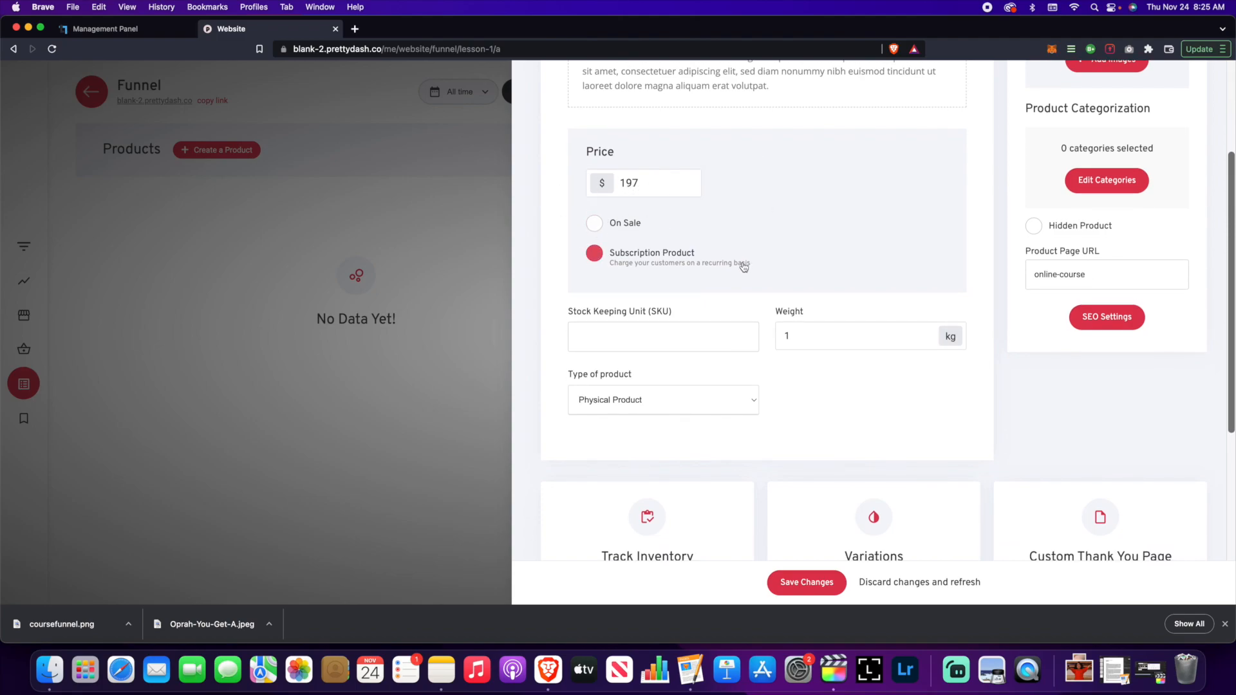
- Set the subscription's billing cycles to 3 payments, charged every 1 month
scroll(741, 267, down, 1)
click(595, 233)
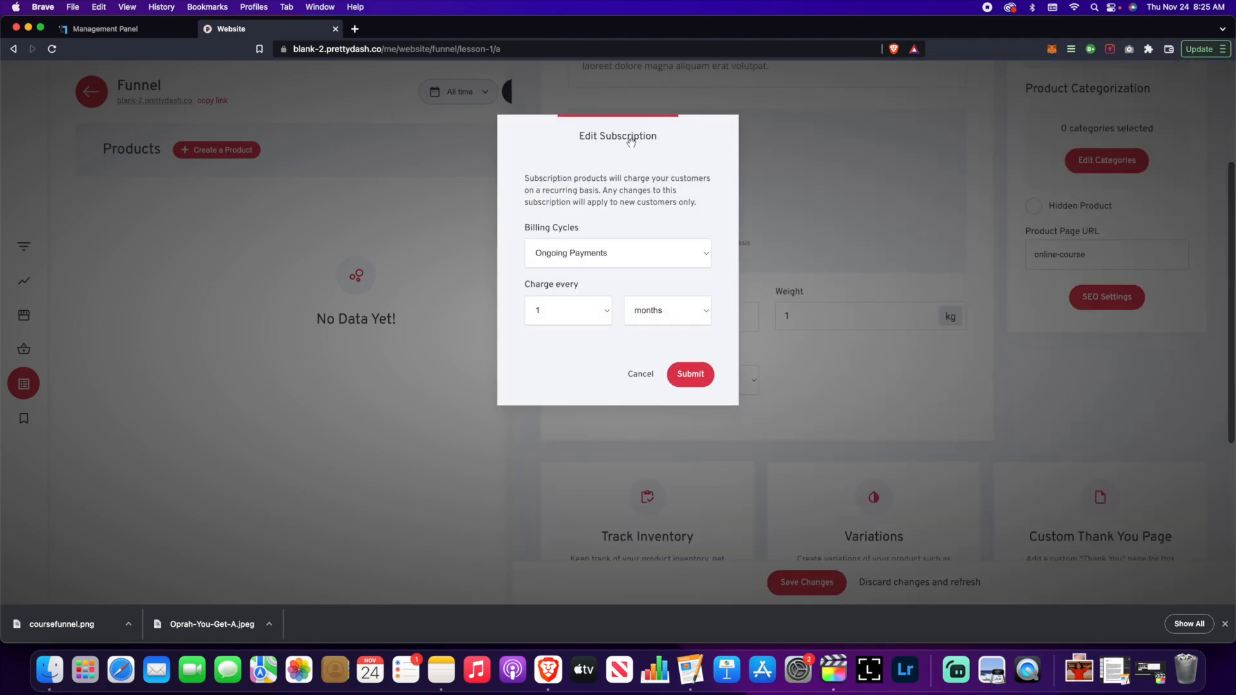
drag(630, 132, 360, 132)
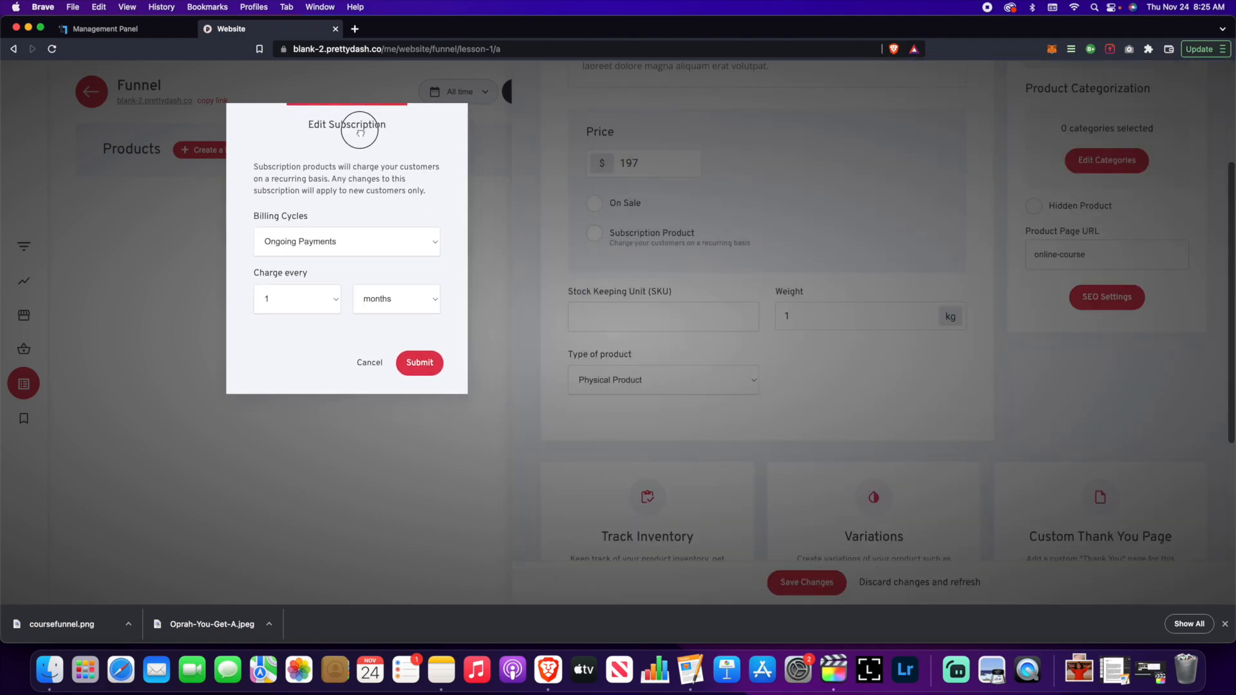
click(397, 242)
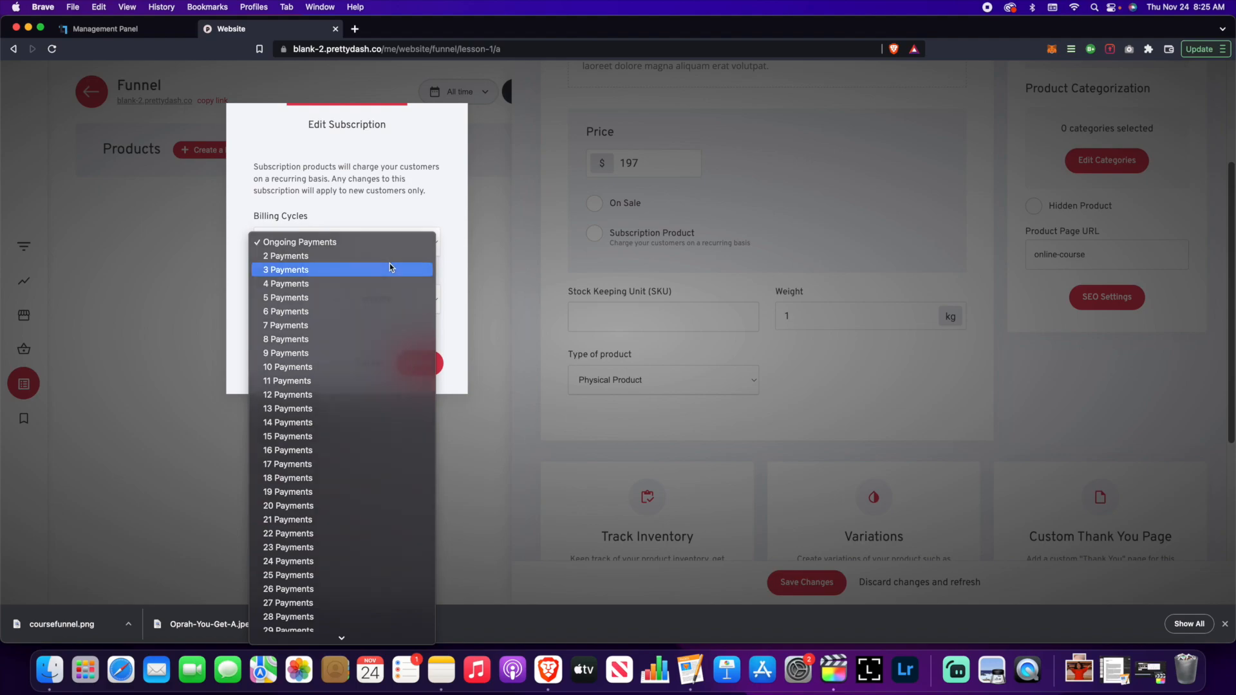
click(390, 267)
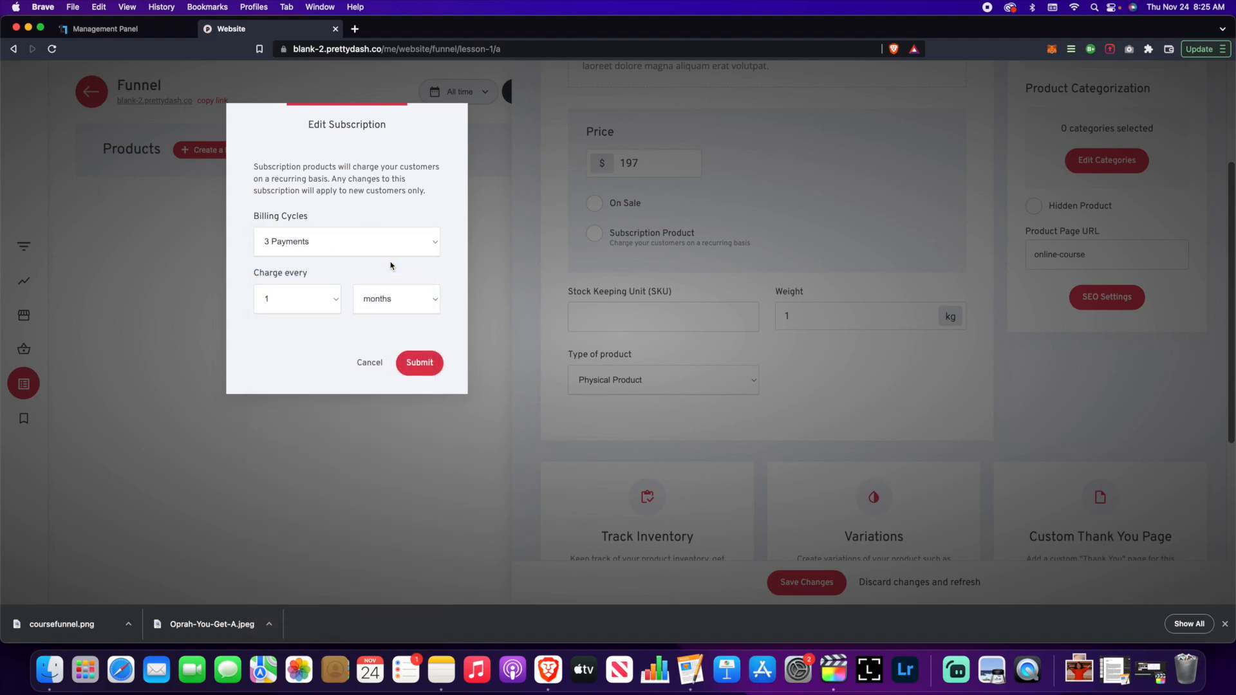
click(334, 306)
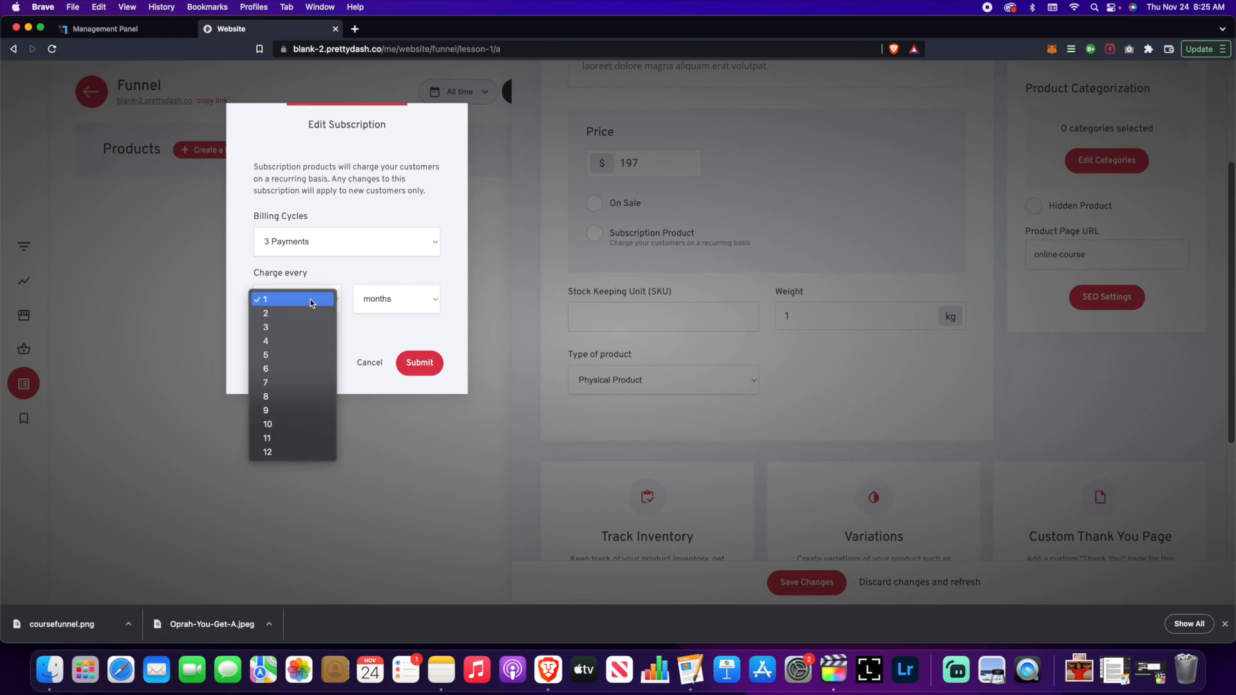
click(309, 299)
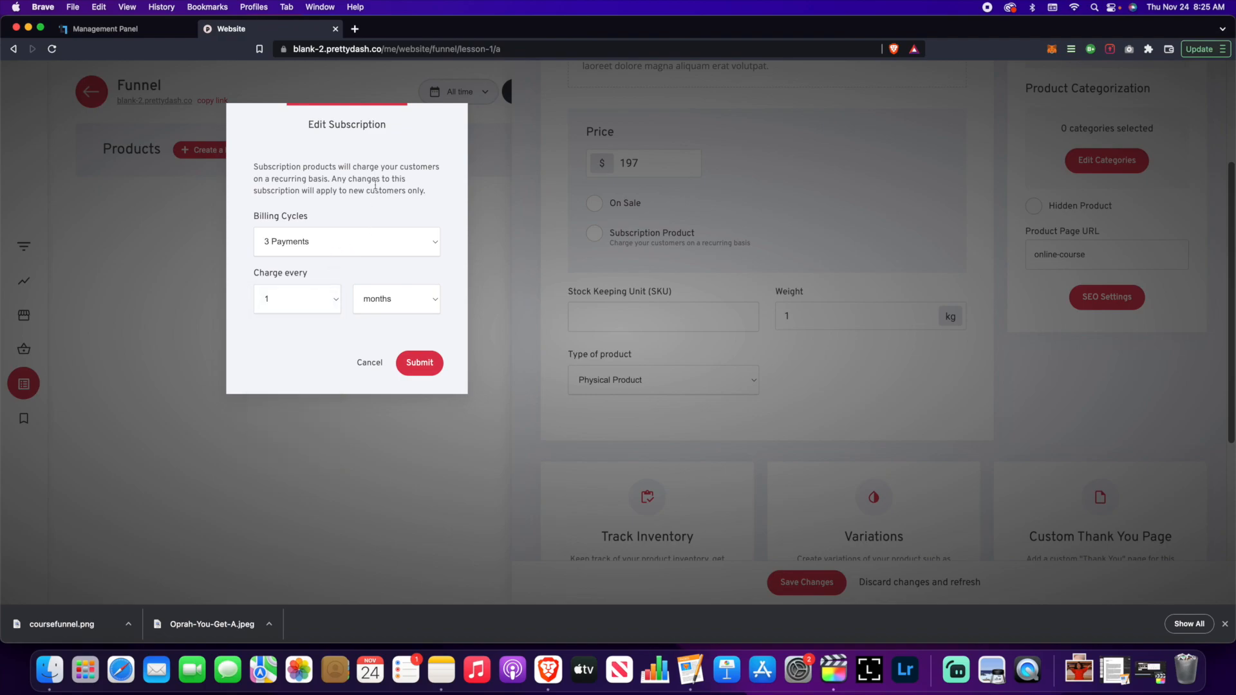
drag(371, 115, 341, 110)
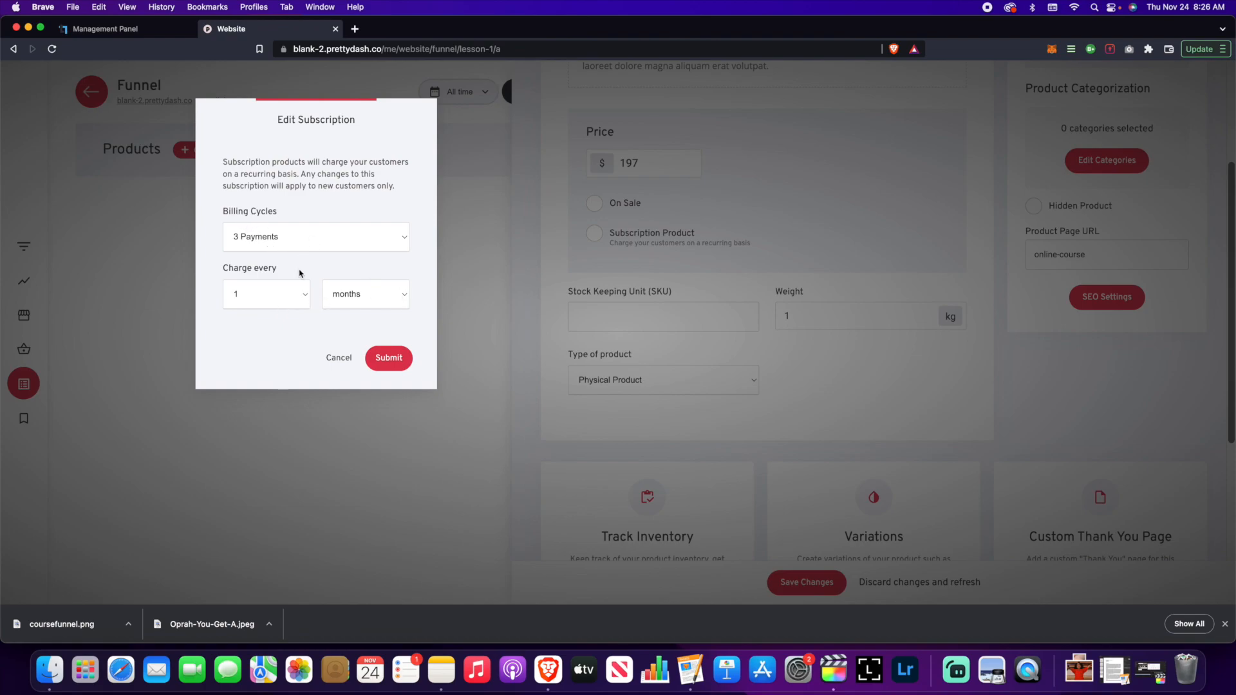
- Submit the 3-payment monthly subscription settings
click(399, 364)
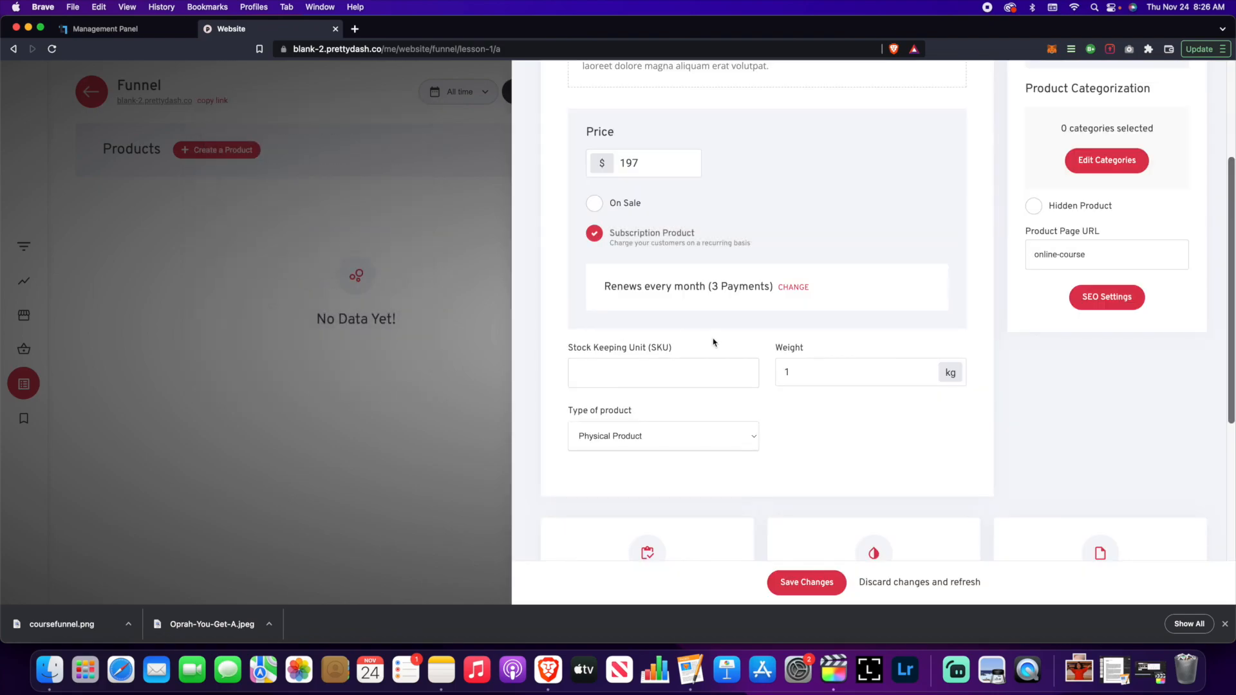
scroll(712, 351, up, 3)
scroll(713, 353, down, 4)
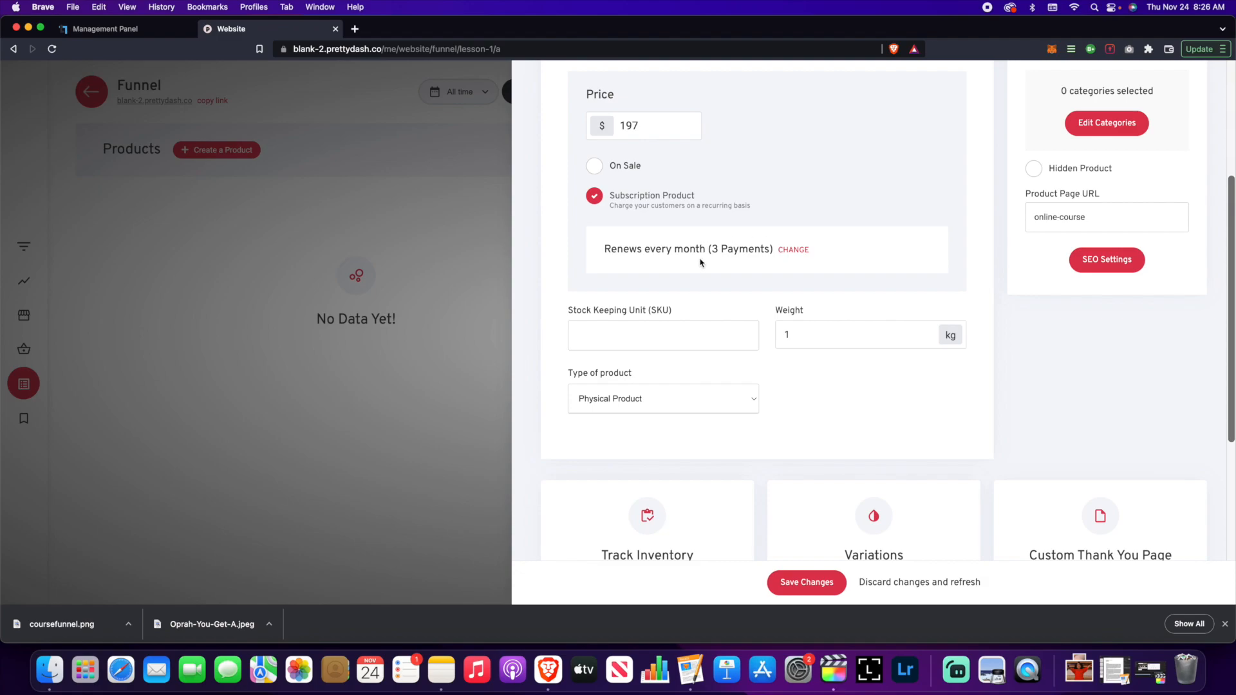
scroll(701, 262, up, 2)
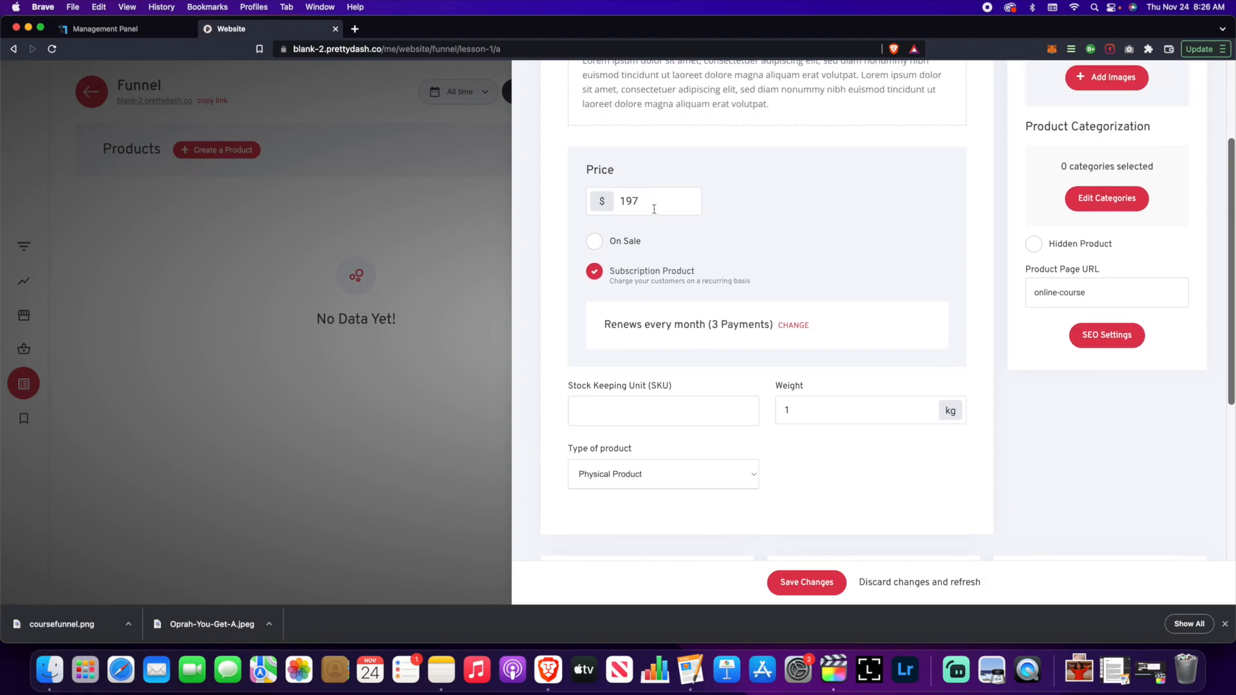
scroll(690, 320, down, 5)
scroll(848, 207, up, 8)
scroll(848, 207, down, 4)
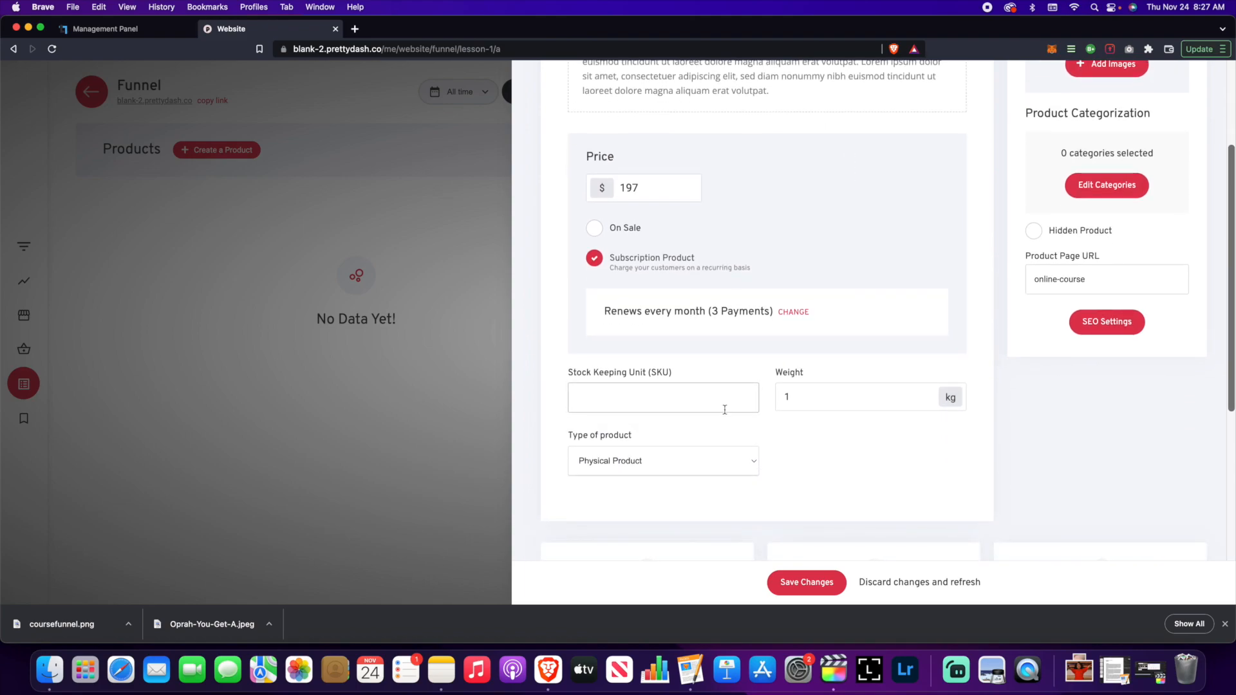
- Change the product type to Membership
click(745, 469)
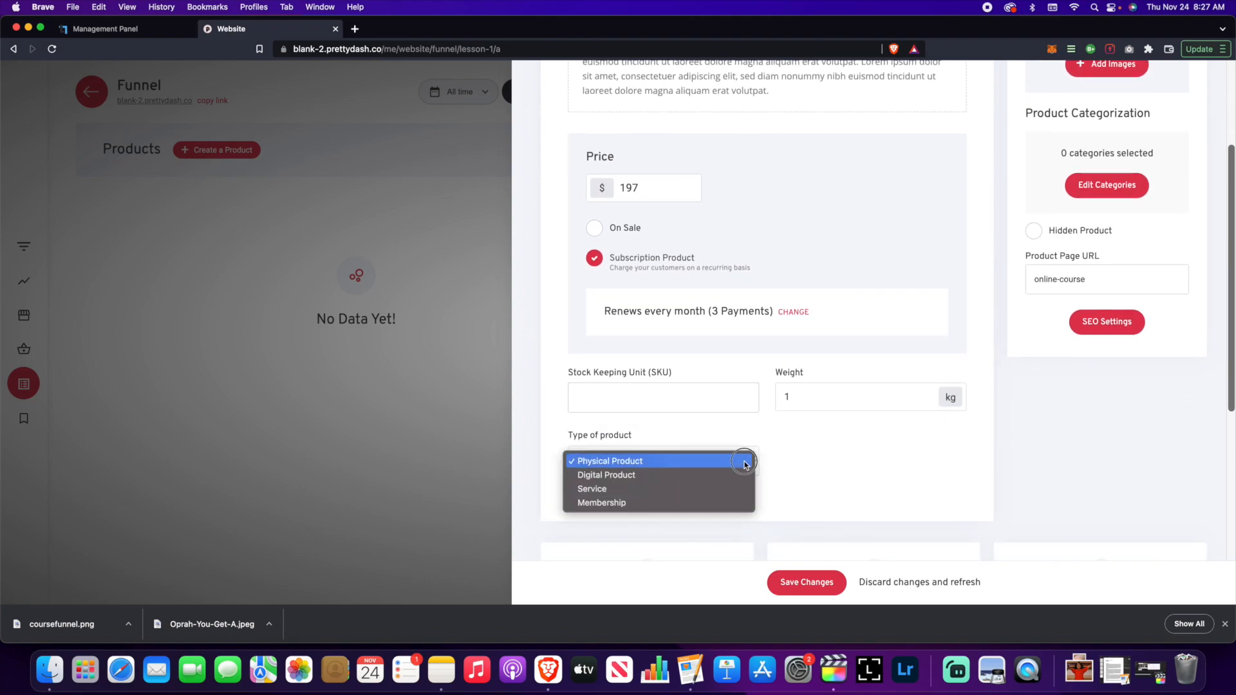
click(700, 505)
scroll(783, 488, down, 2)
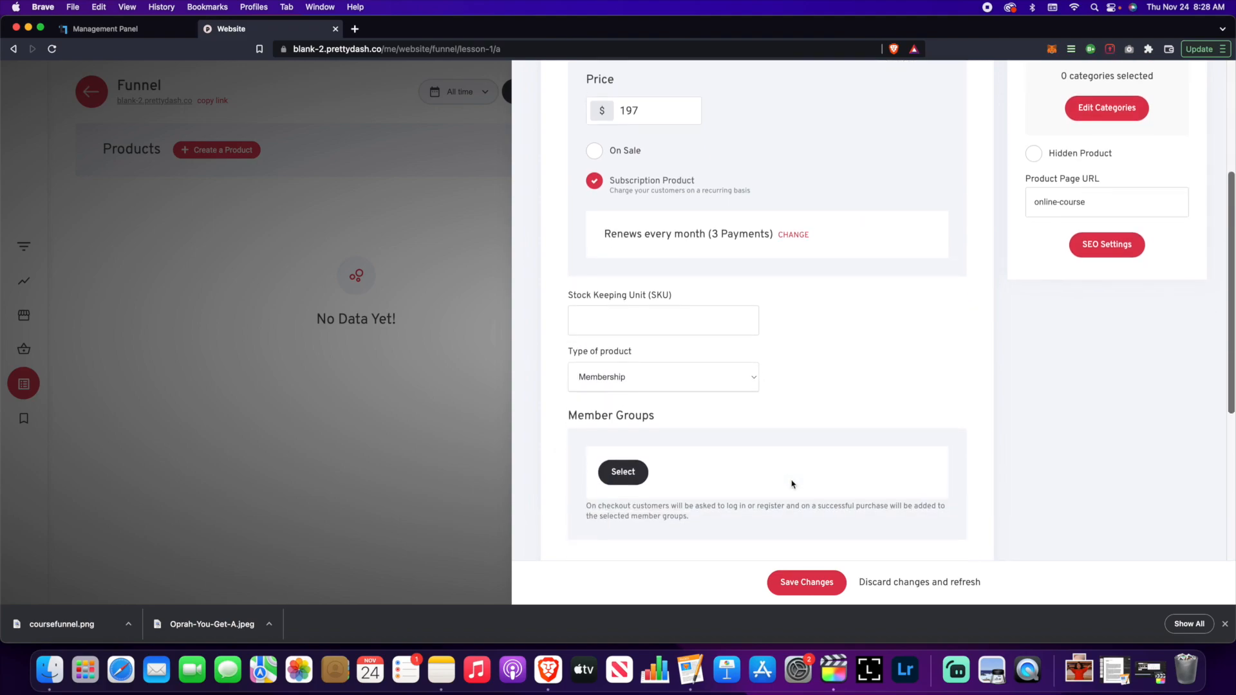
scroll(776, 444, down, 5)
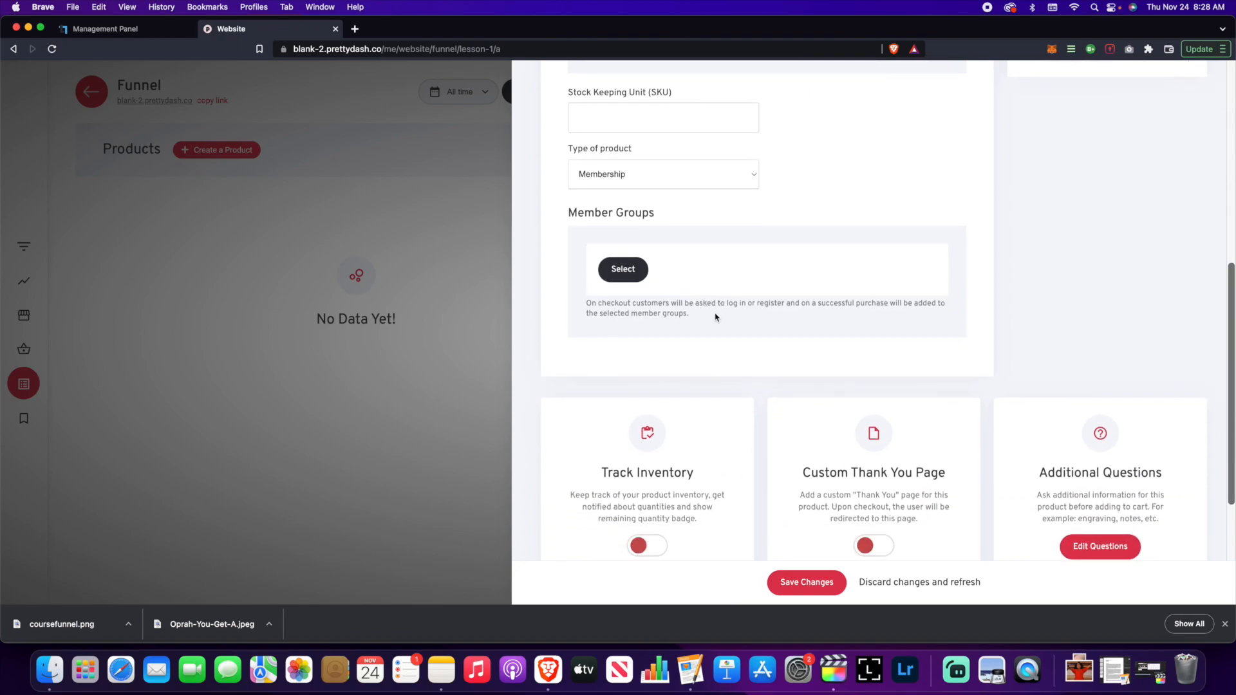
scroll(718, 317, up, 4)
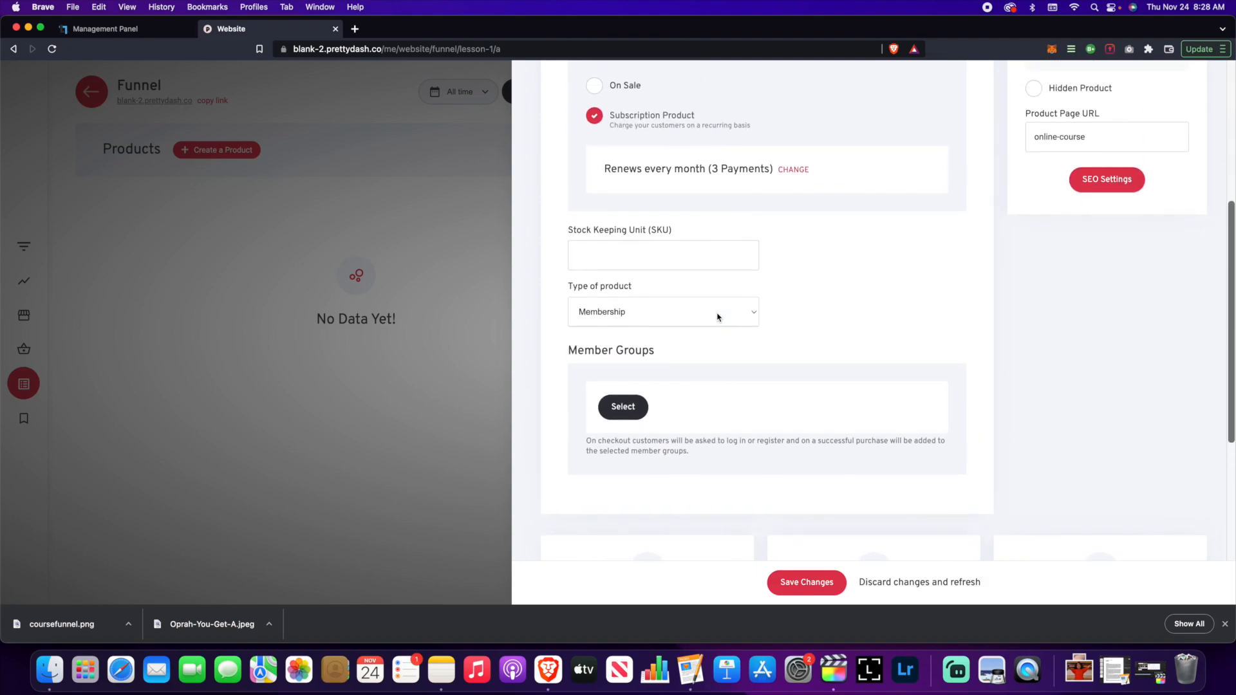
scroll(718, 315, down, 3)
scroll(718, 315, down, 2)
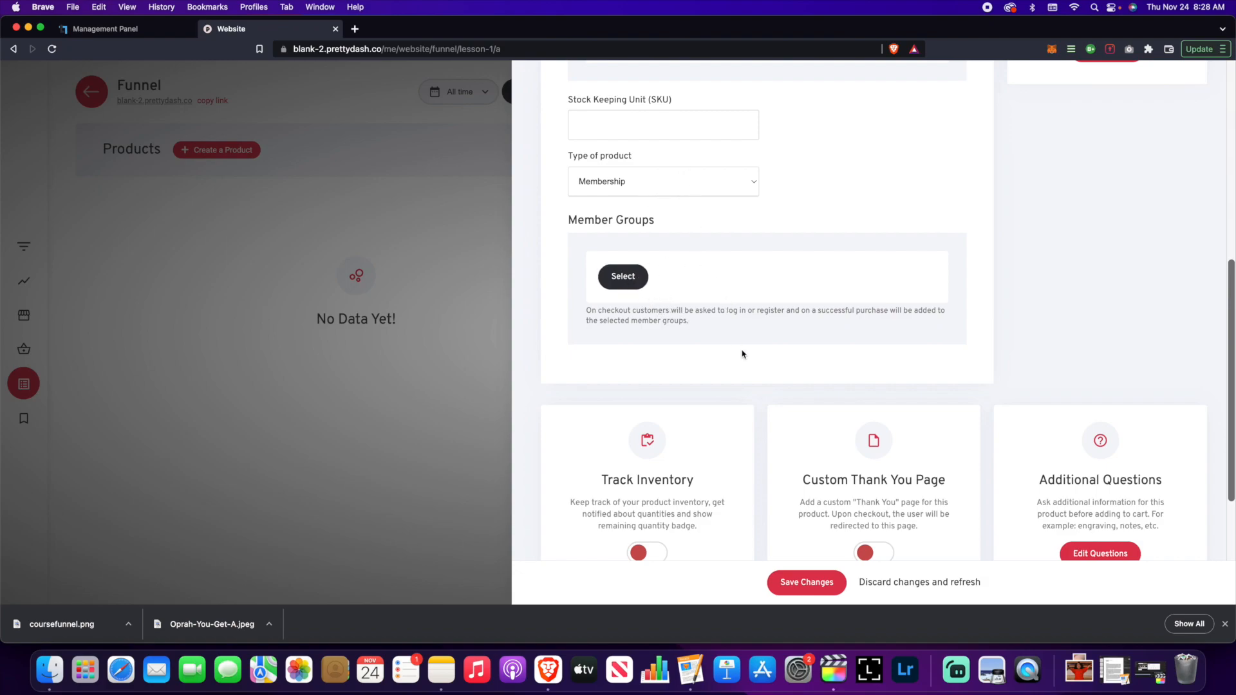
scroll(743, 355, down, 5)
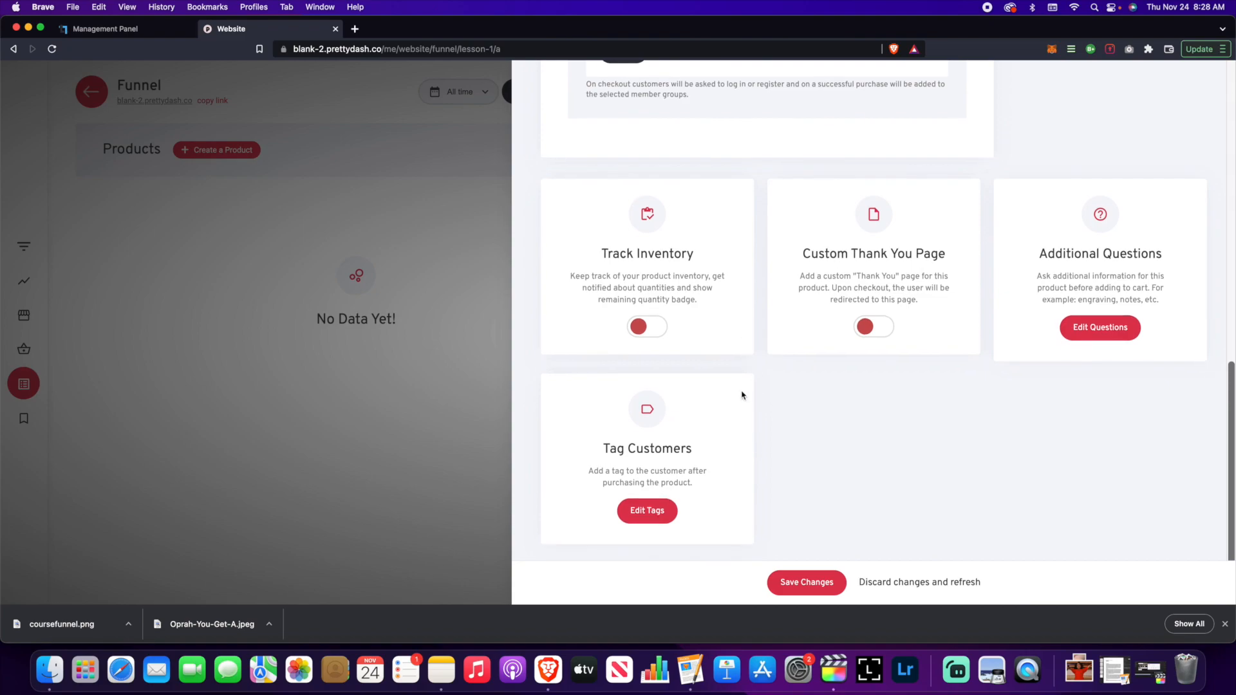
- Toggle the Custom Thank You Page on and back off, then review the product form
click(874, 331)
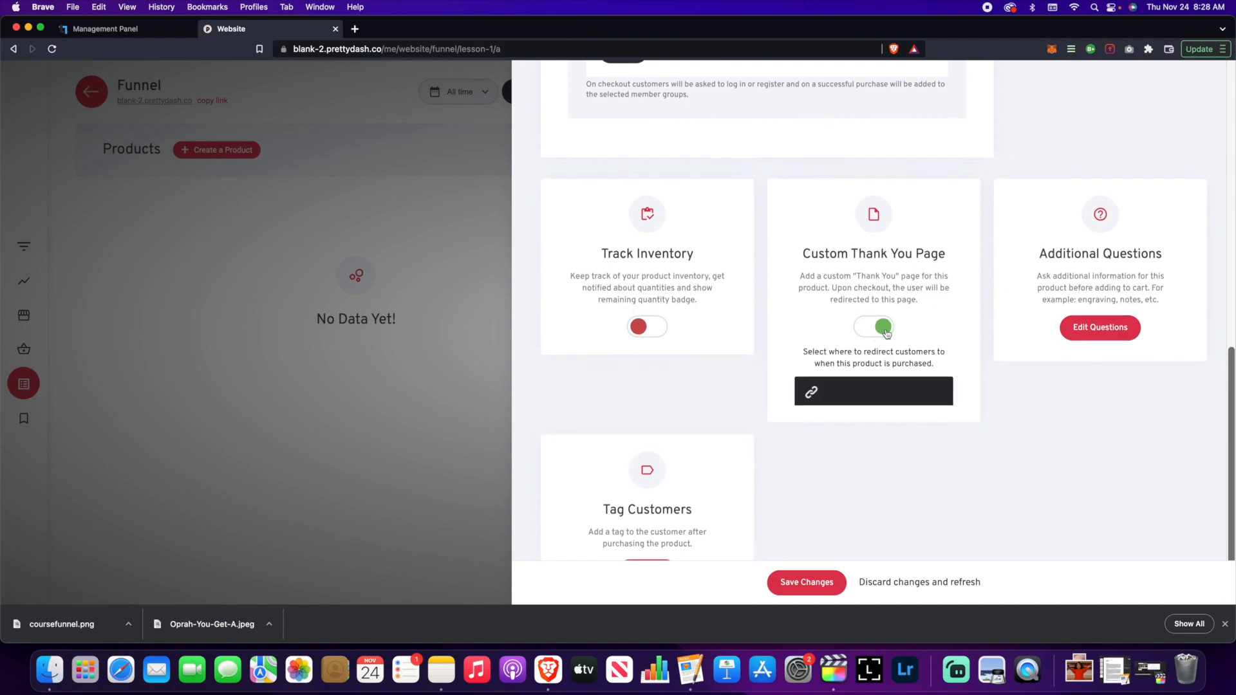
click(877, 331)
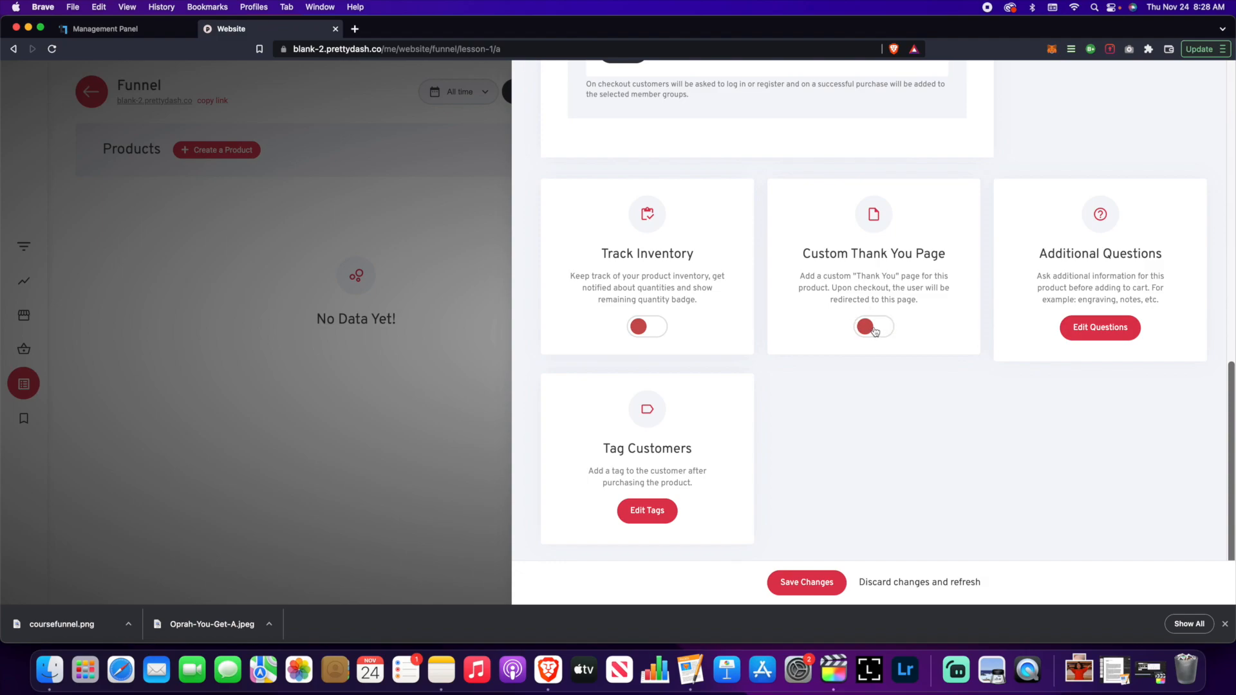
scroll(914, 340, up, 10)
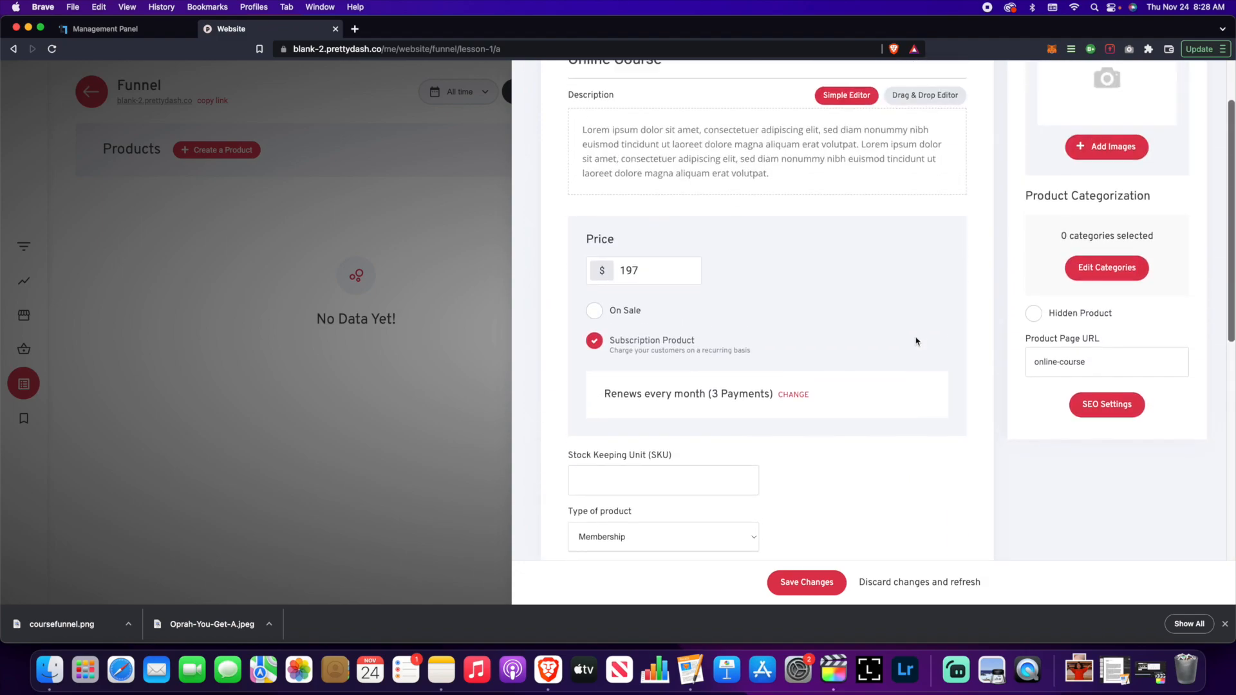
scroll(919, 338, up, 3)
scroll(919, 339, down, 5)
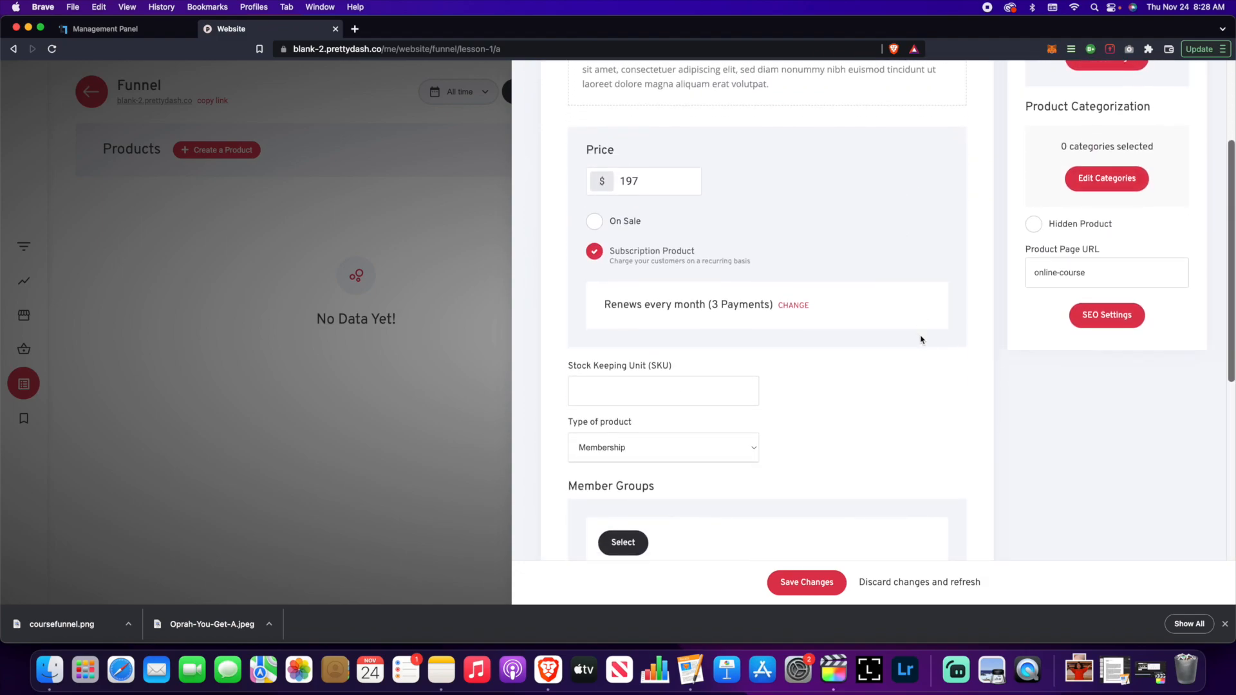
scroll(921, 341, down, 5)
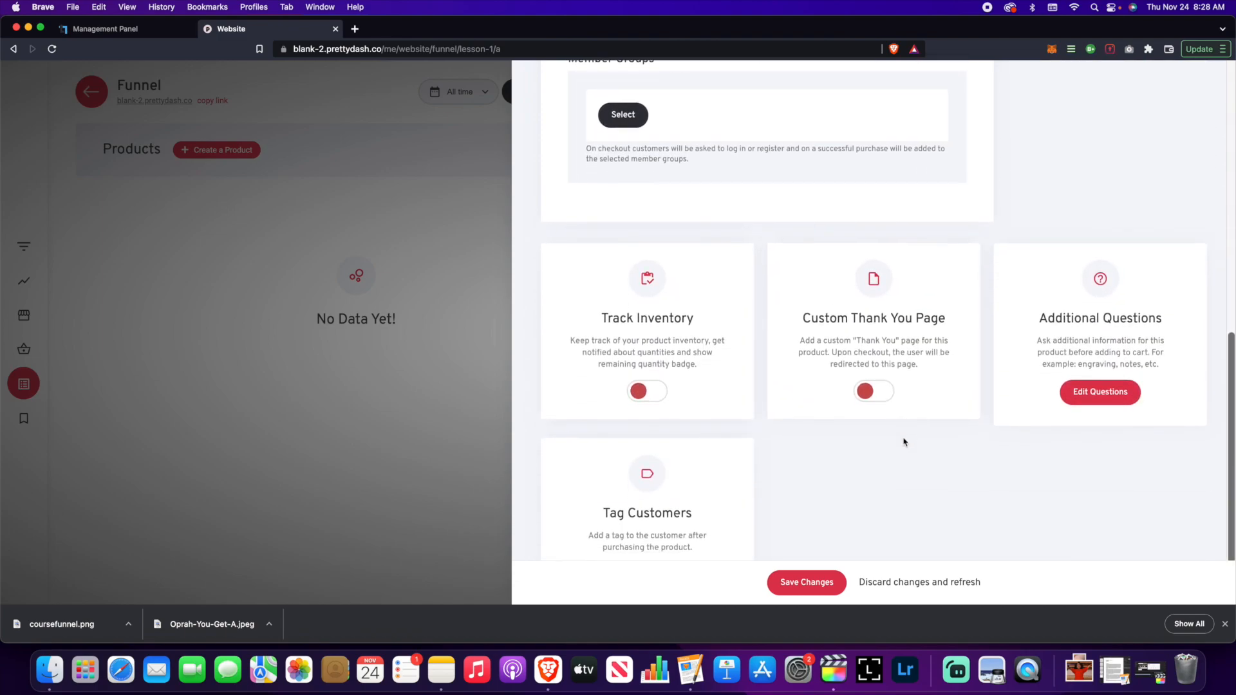
scroll(869, 396, up, 10)
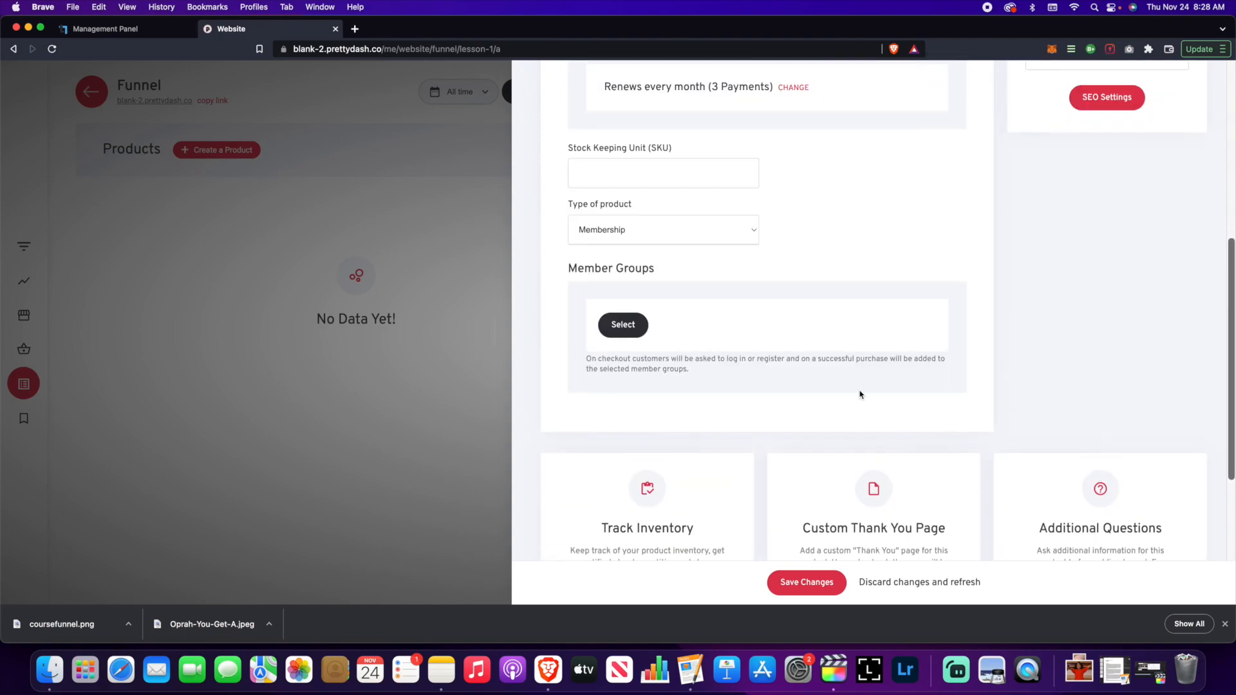
scroll(882, 406, down, 10)
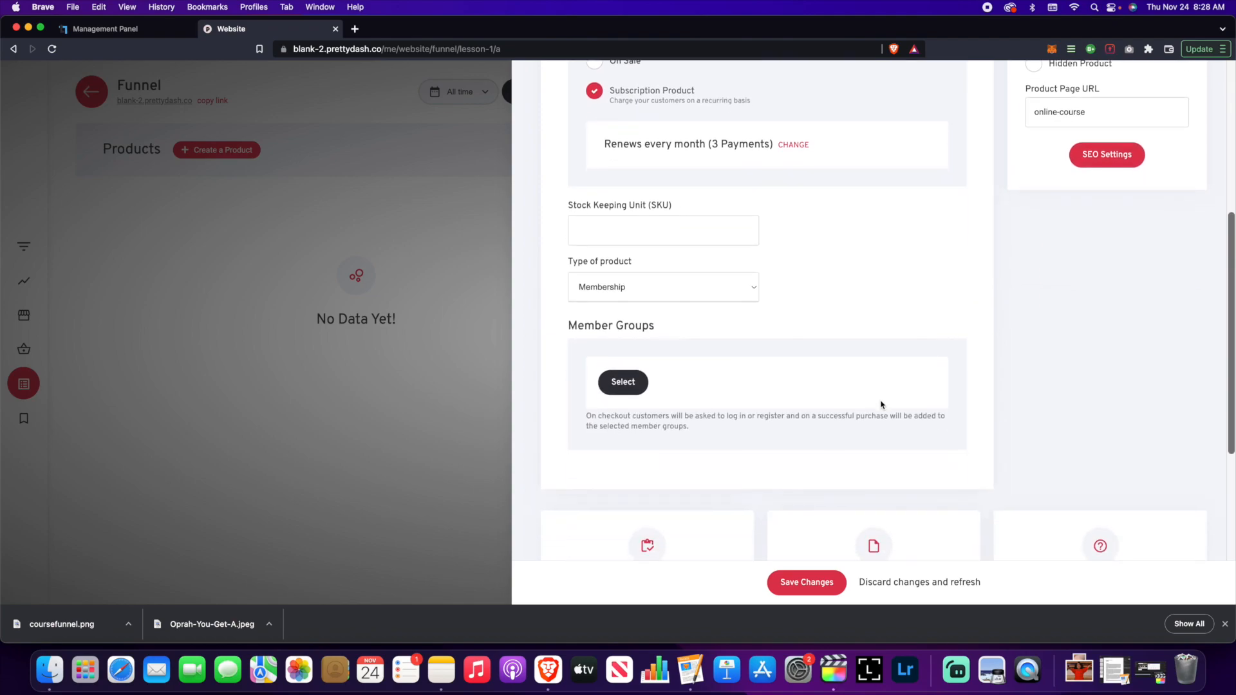
scroll(882, 404, down, 3)
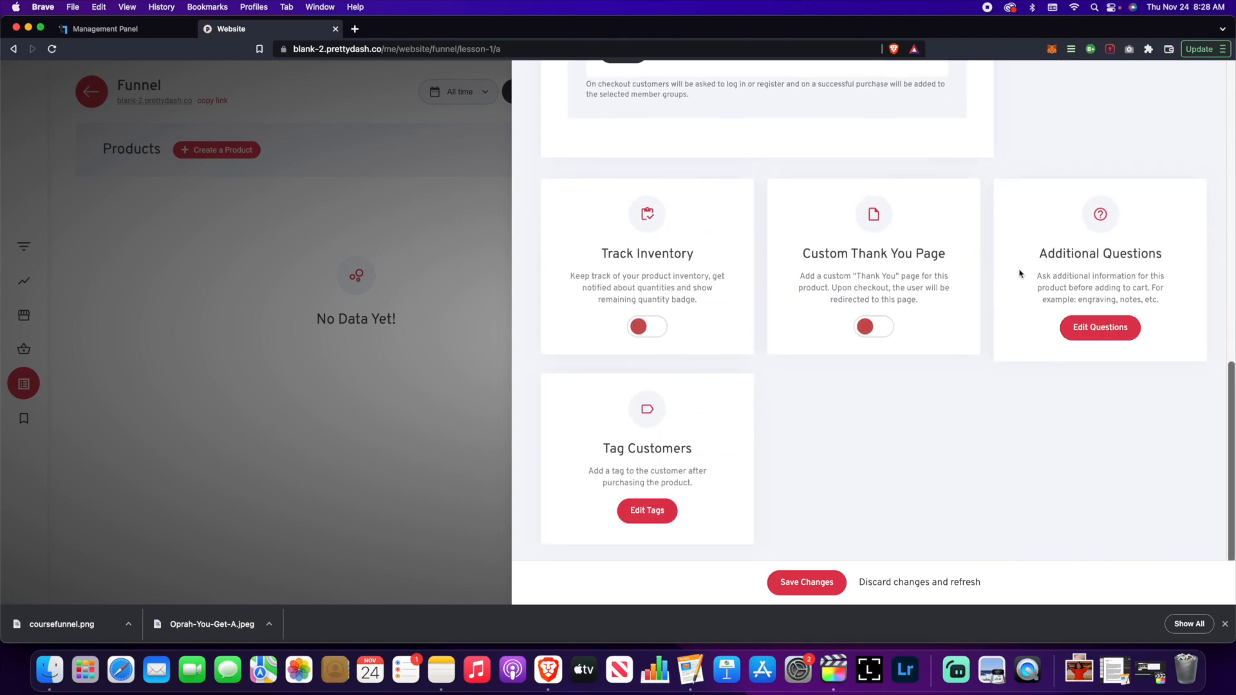
scroll(999, 347, up, 3)
scroll(1000, 354, down, 3)
scroll(1000, 355, up, 3)
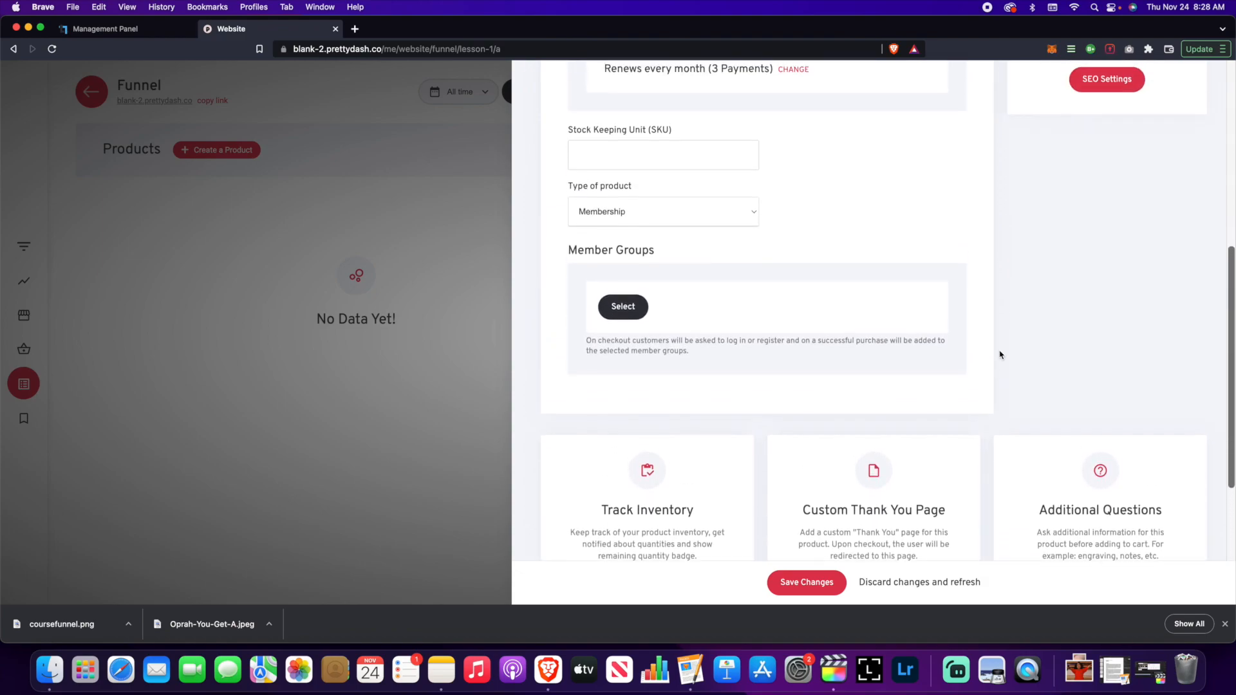
scroll(1000, 353, down, 3)
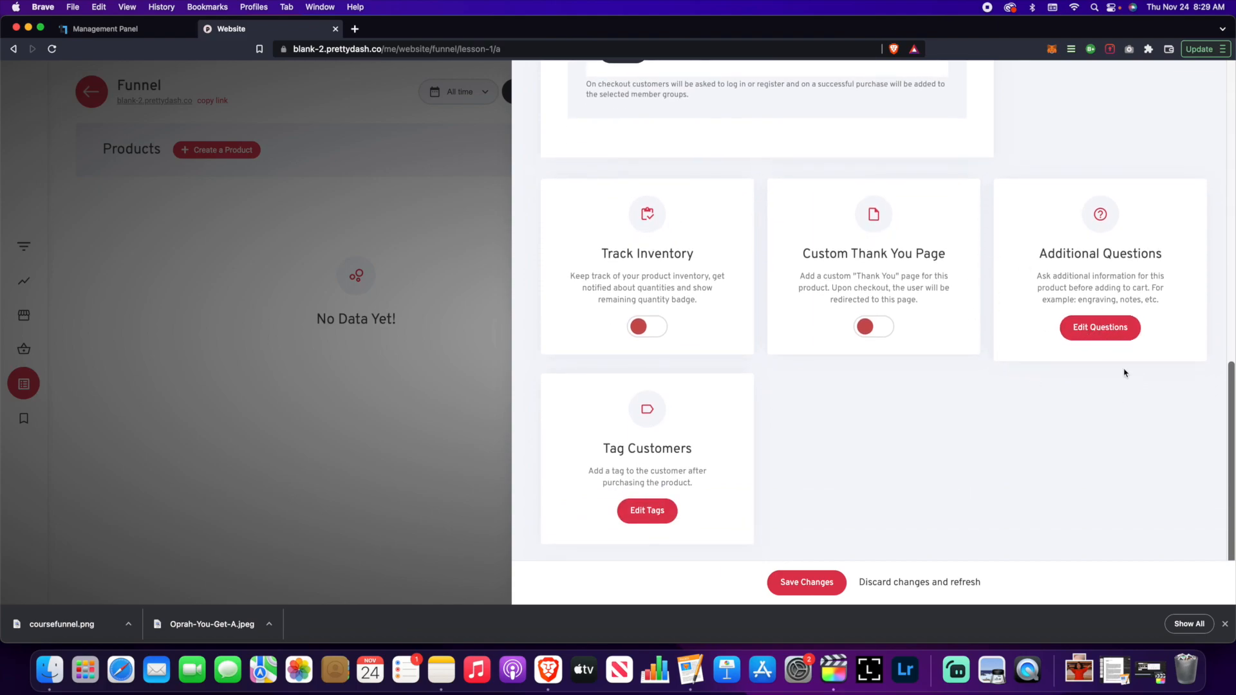
- Create the customer tag 'Purchased Online Course' and confirm it for the product
click(646, 513)
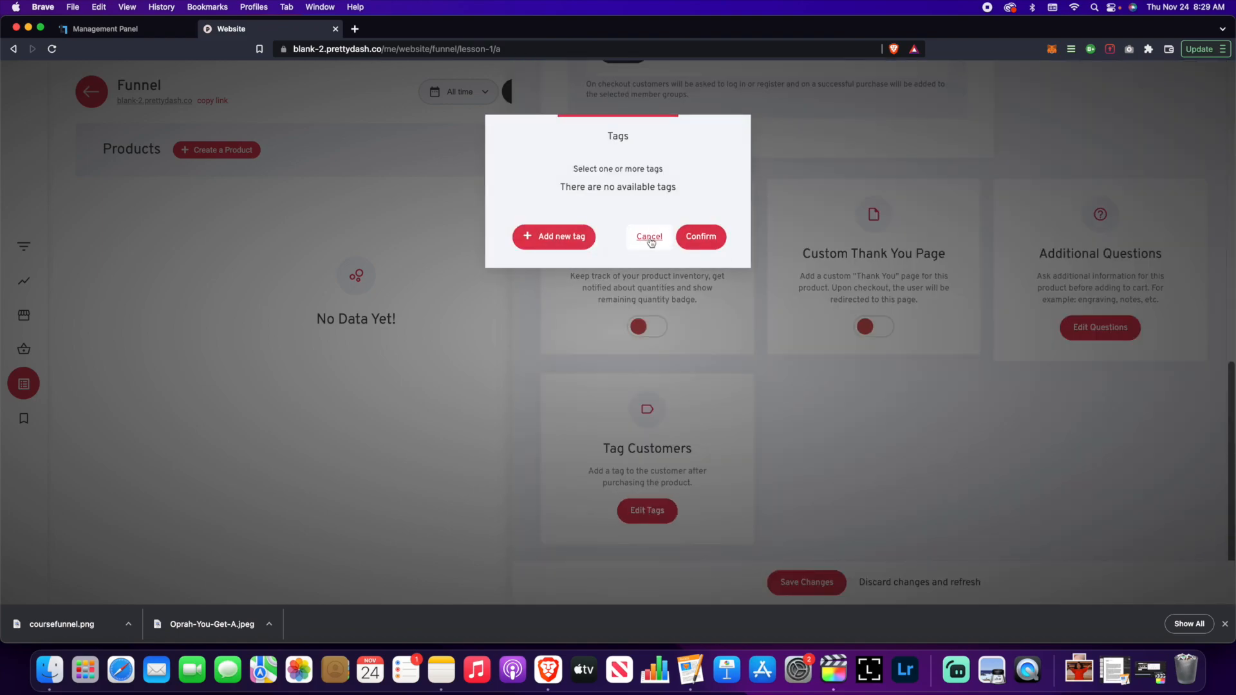
drag(658, 137, 380, 130)
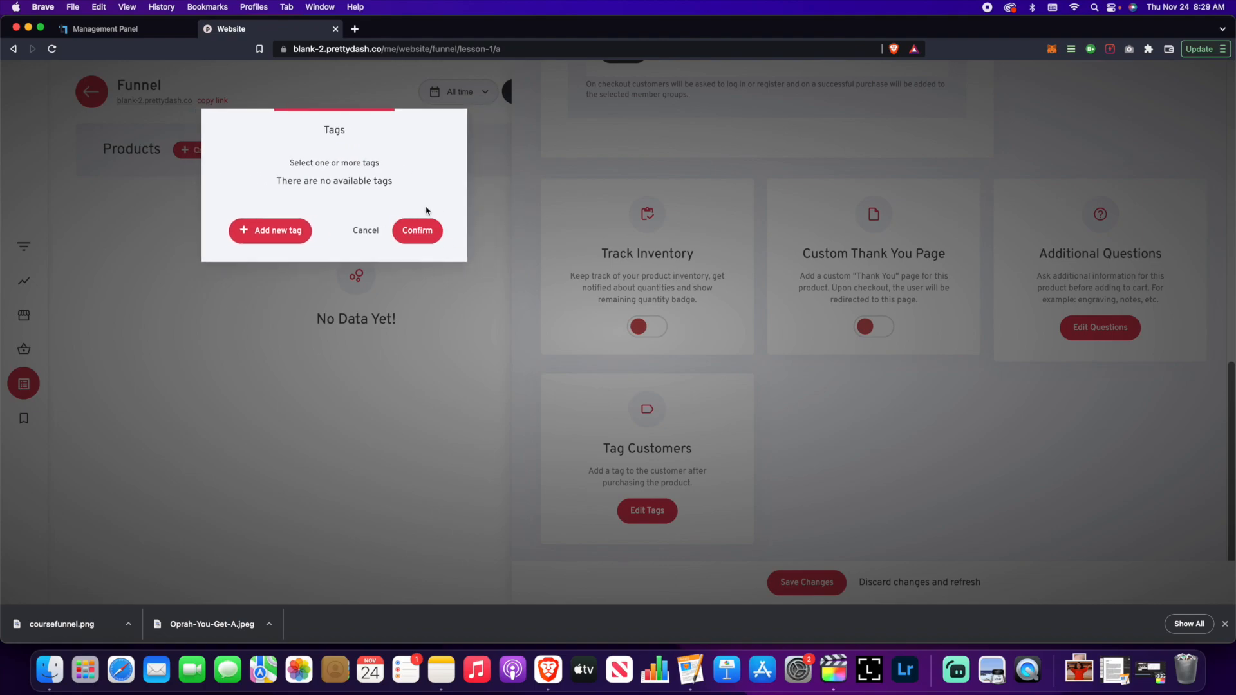
click(297, 232)
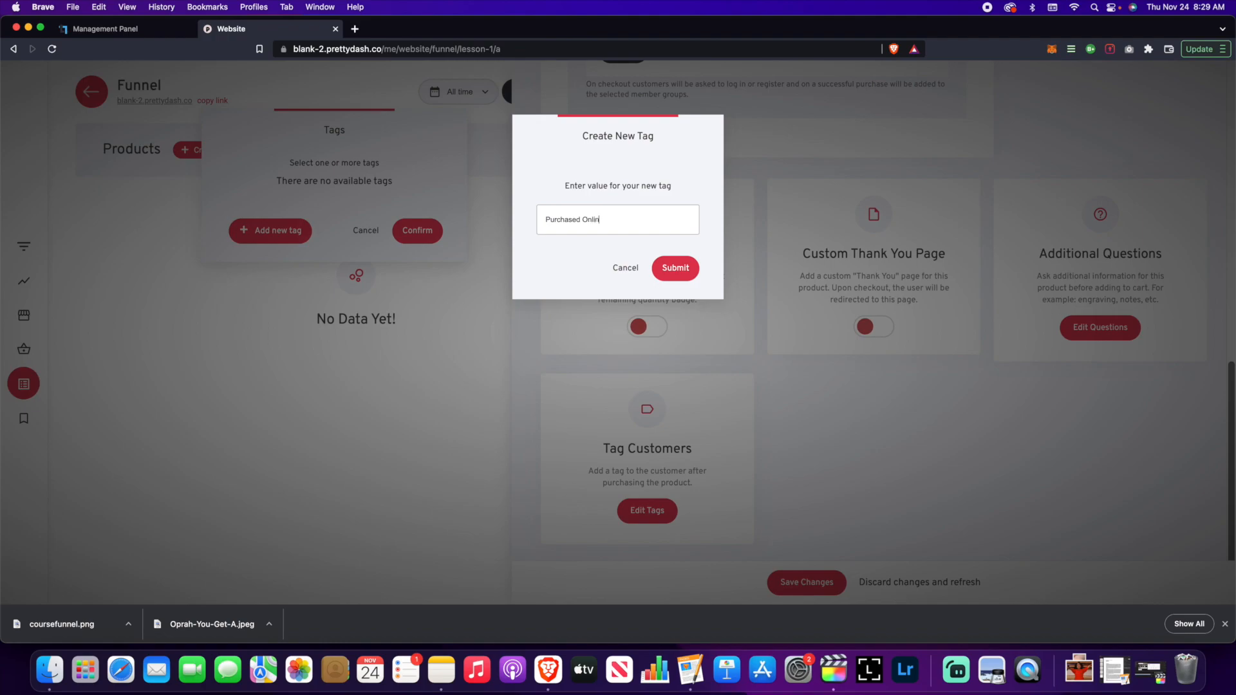
text(Purchased Online Course)
click(674, 268)
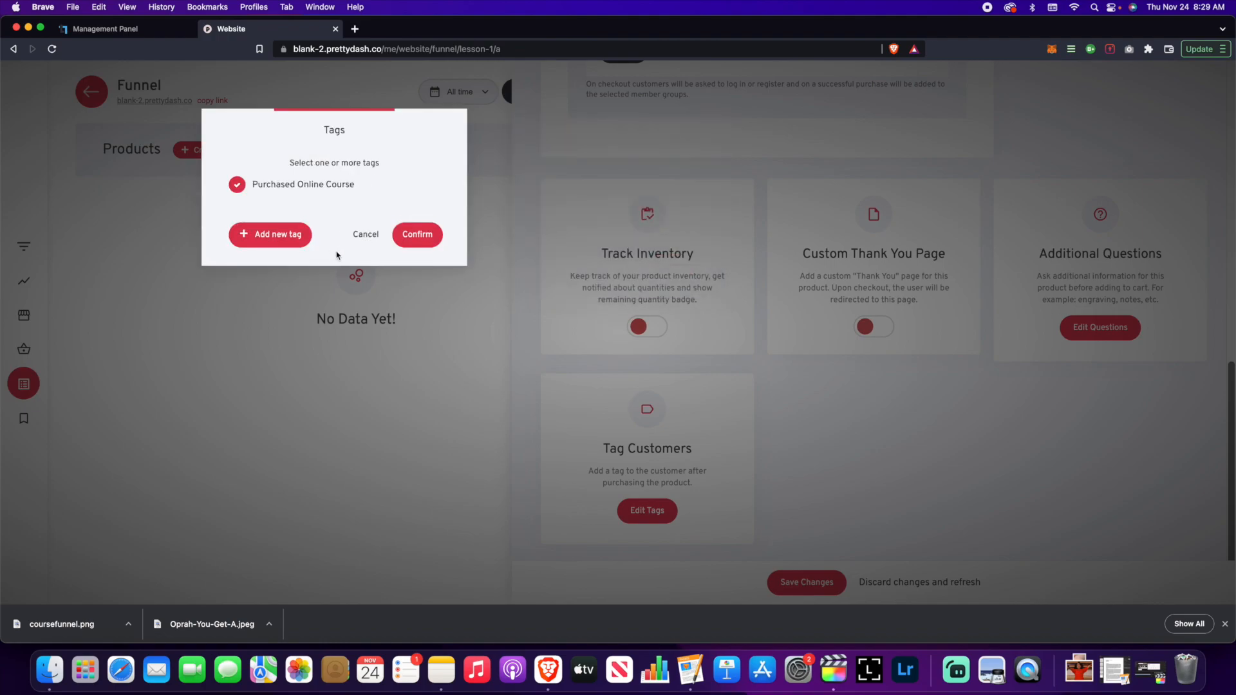
click(423, 236)
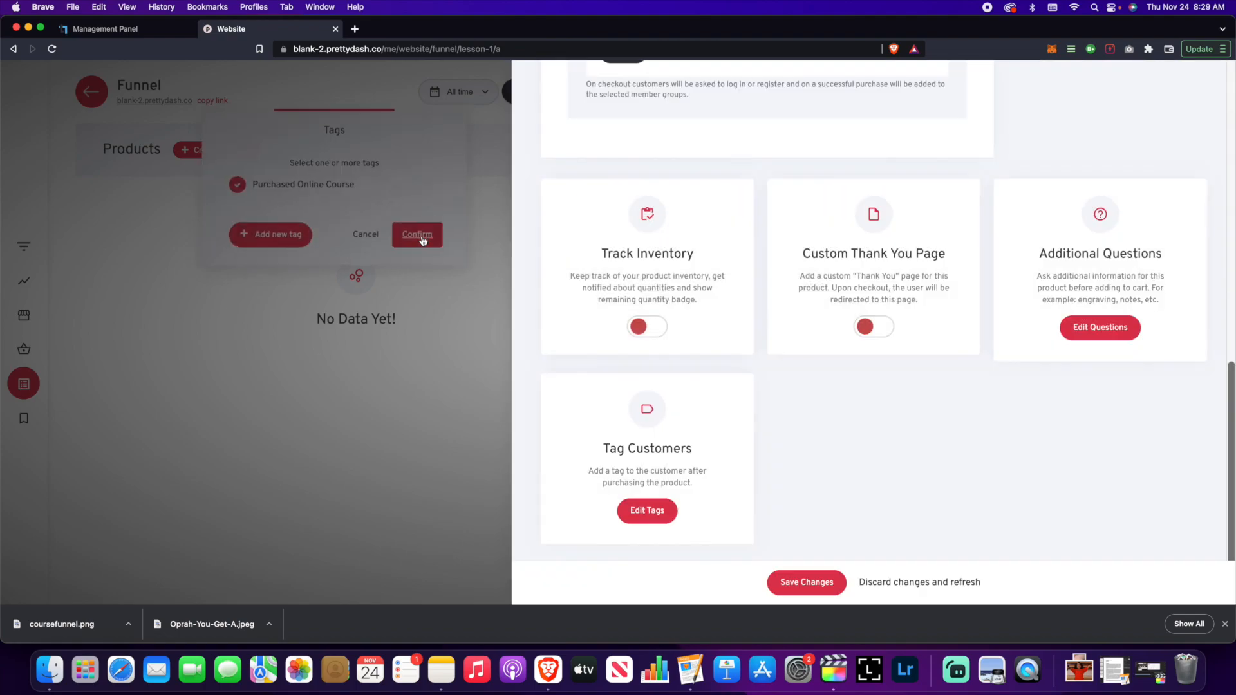
scroll(829, 372, up, 15)
scroll(827, 376, up, 1)
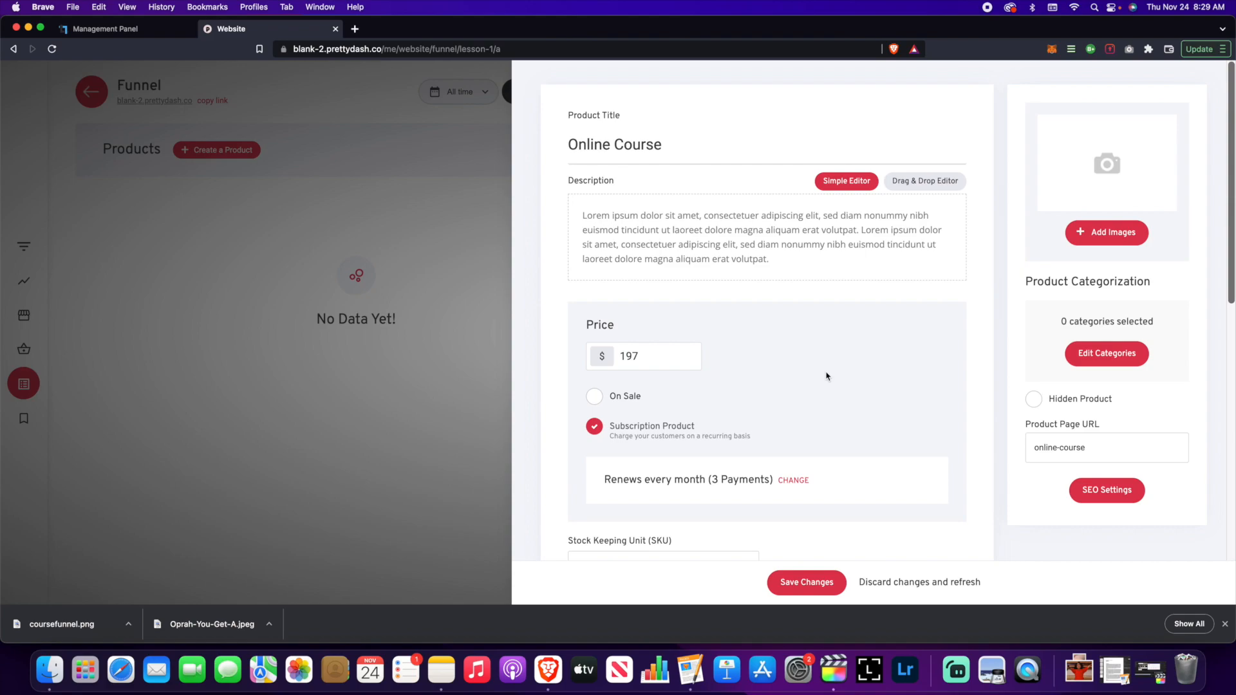
- Upload the downloaded JPEG photo through the image file manager
click(1097, 230)
click(630, 185)
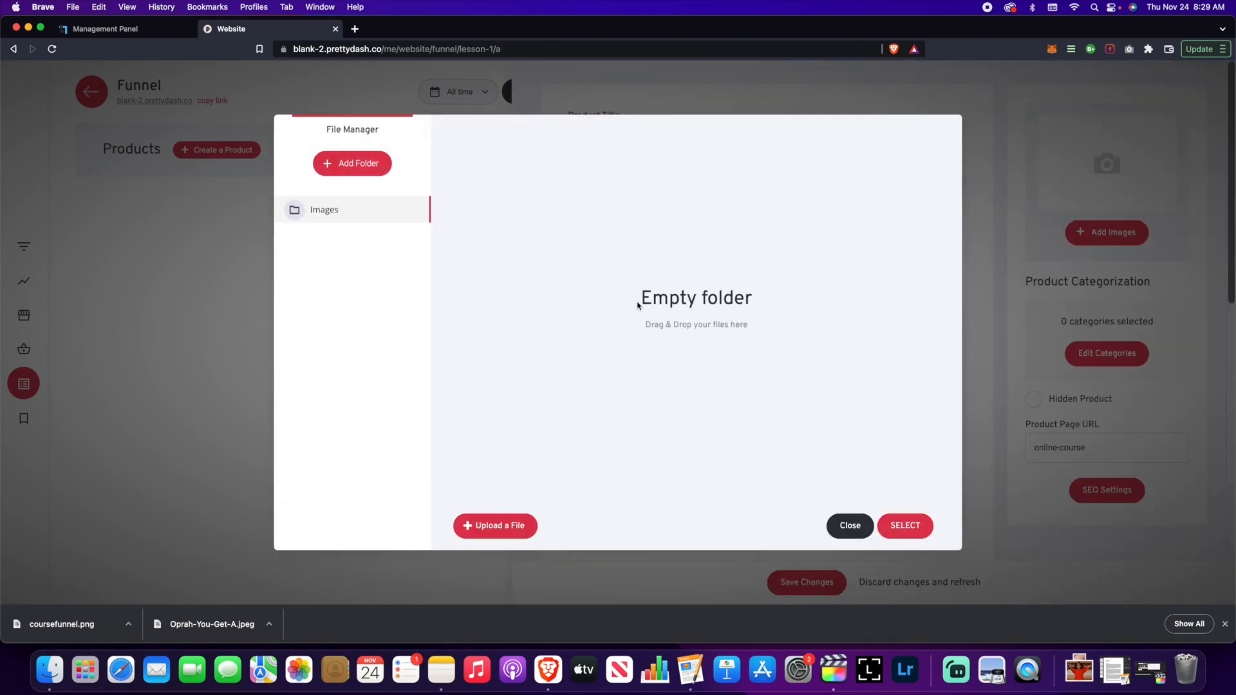
click(510, 538)
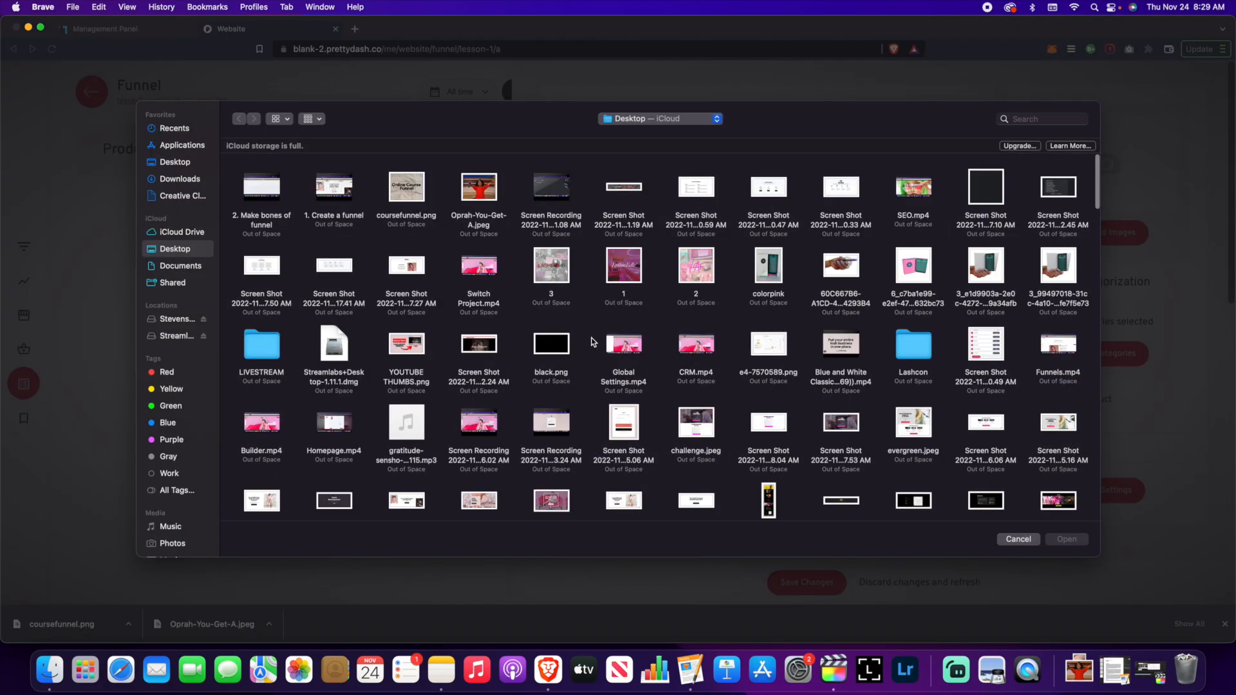
click(478, 190)
click(1079, 541)
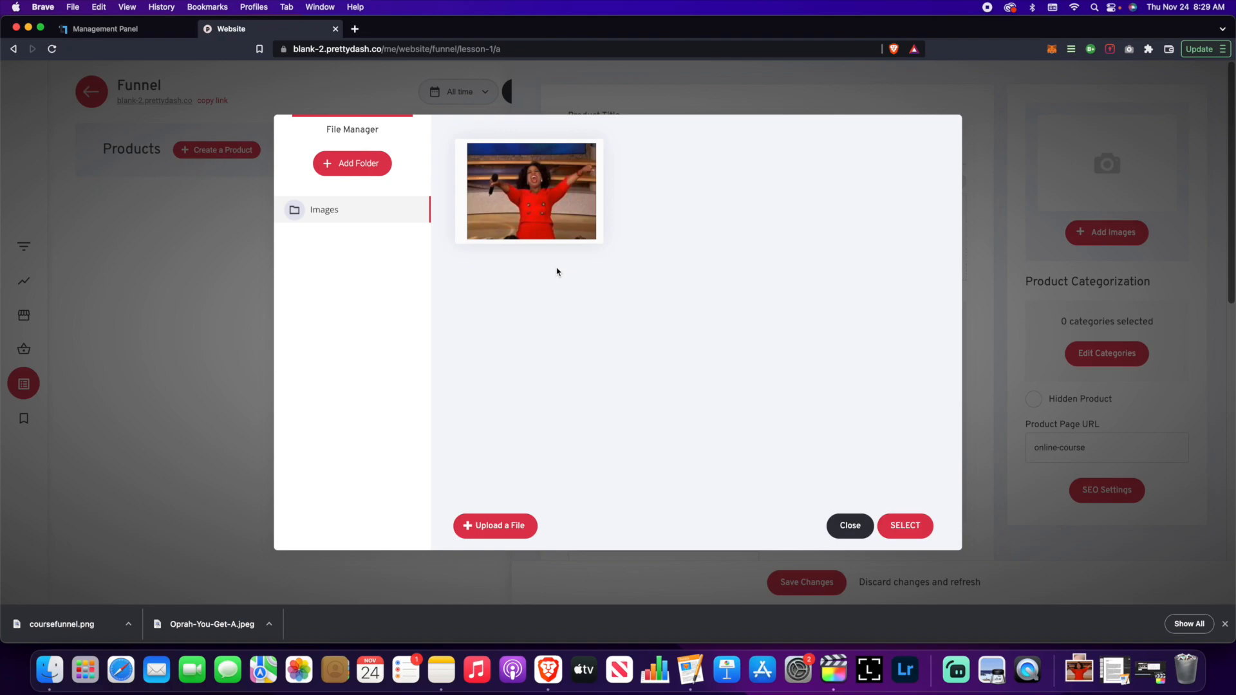
- Use the uploaded photo as the product image and try saving, dismissing the member-group warning
click(538, 206)
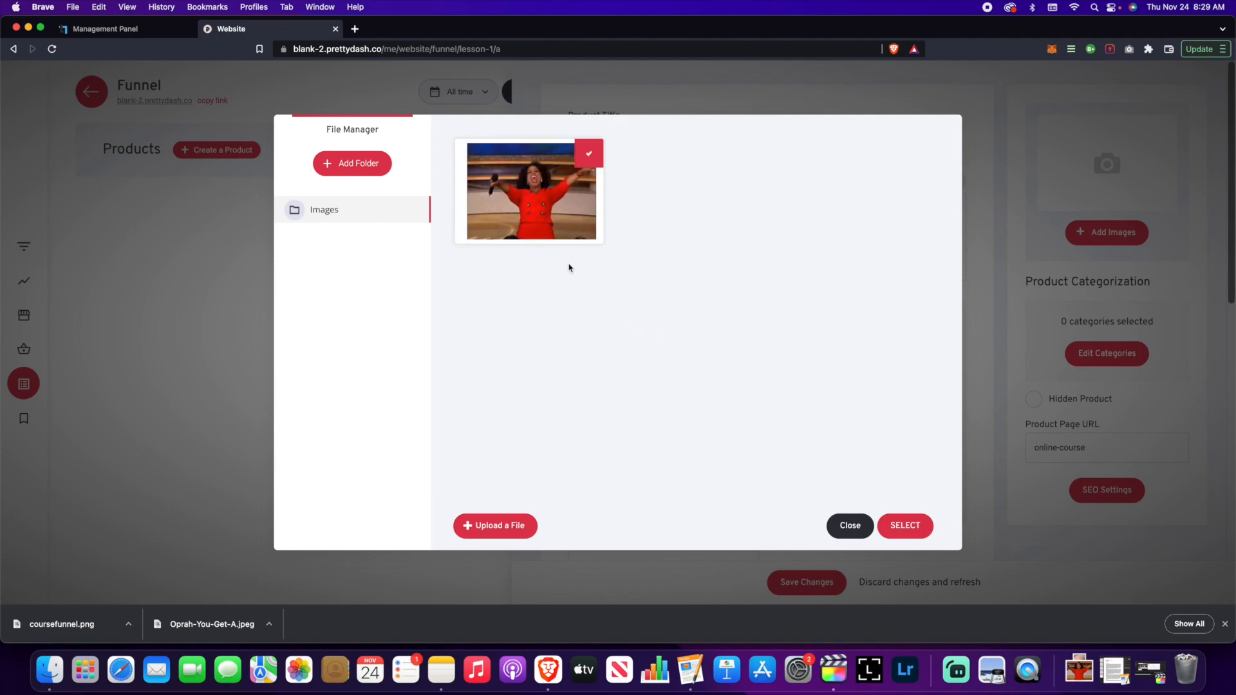
click(908, 524)
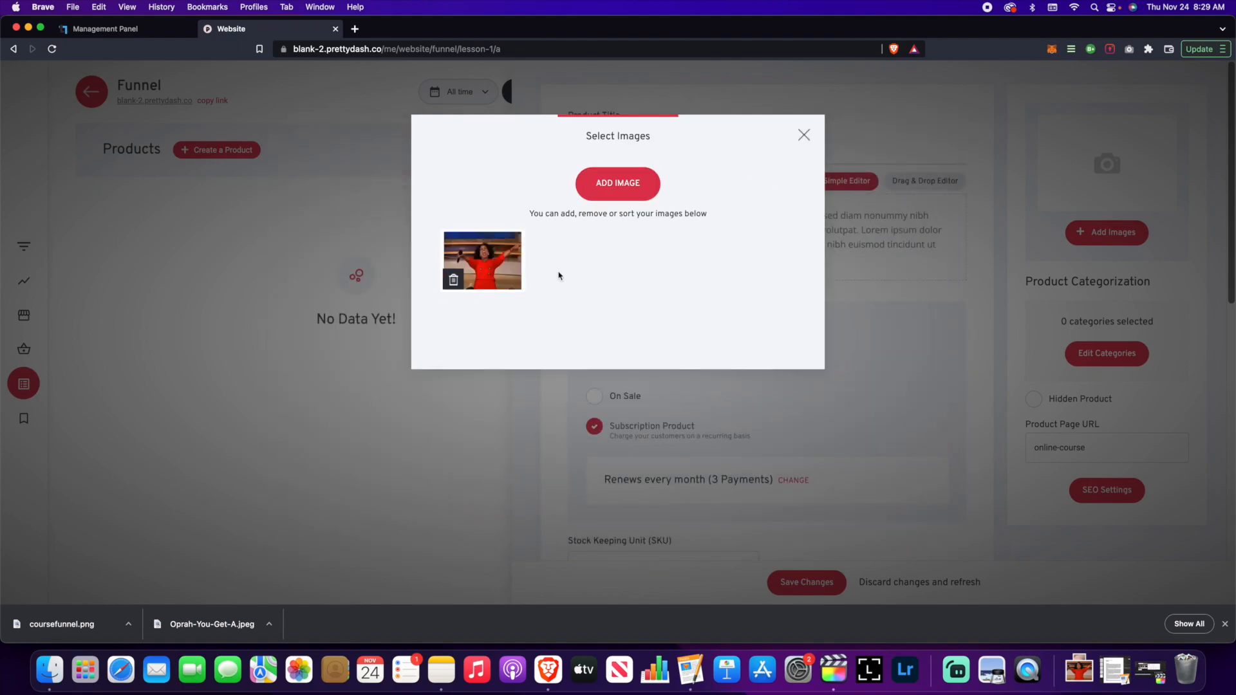
click(906, 262)
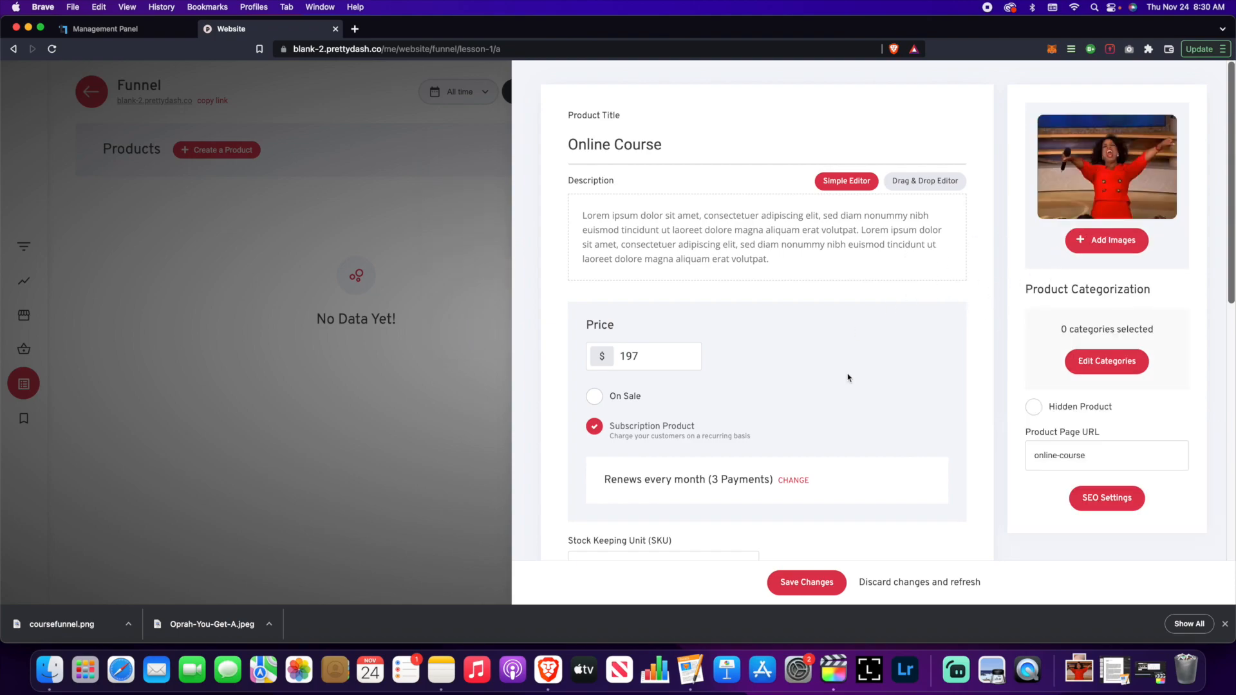
click(821, 587)
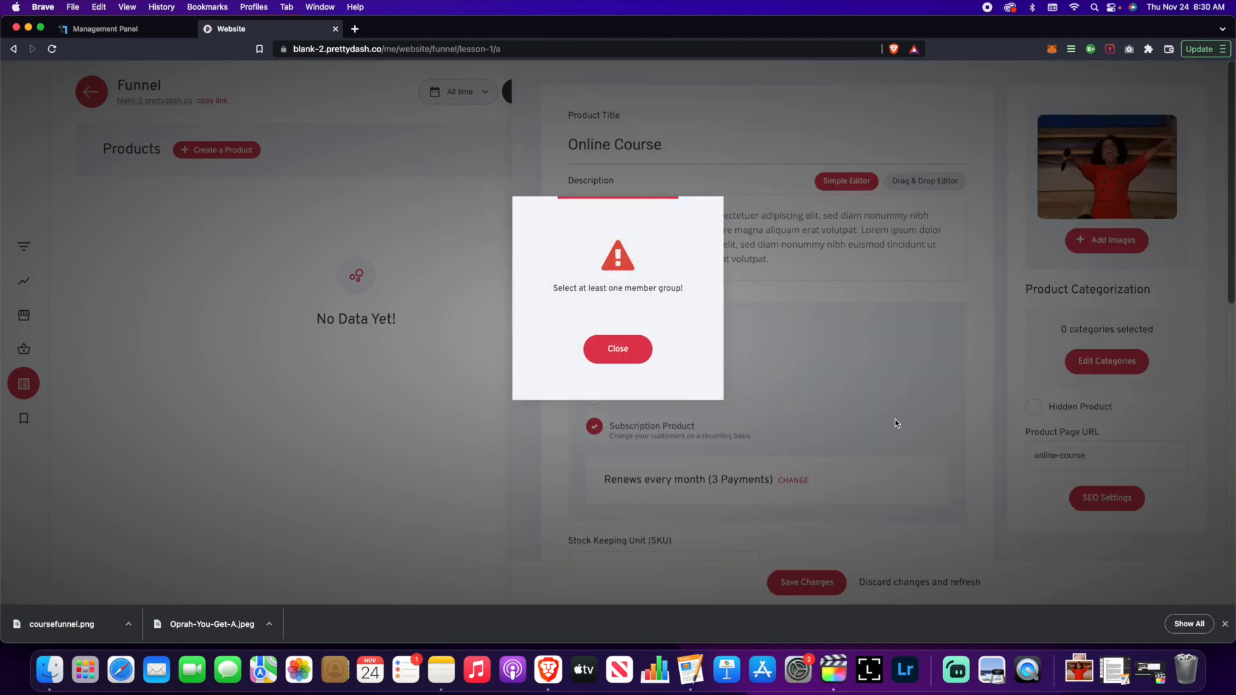
click(640, 350)
- Keep the Membership type, assign the Basic Members group, and save the product
click(745, 241)
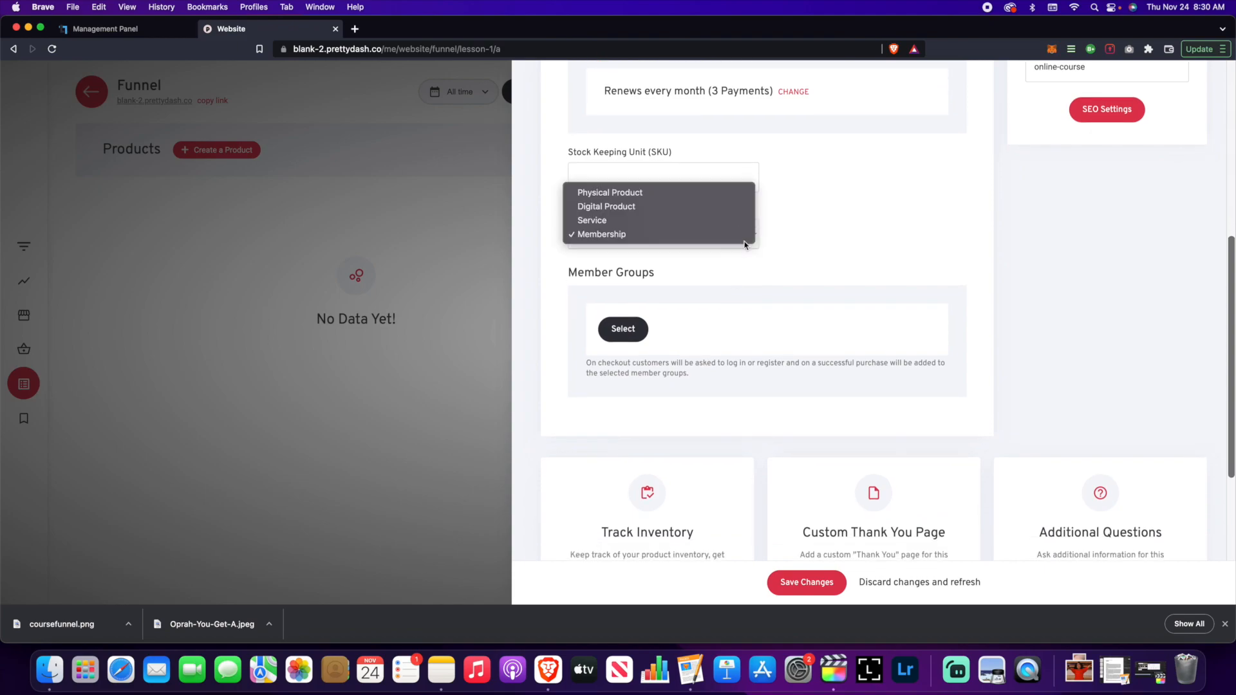
click(744, 251)
click(639, 329)
click(552, 183)
click(709, 222)
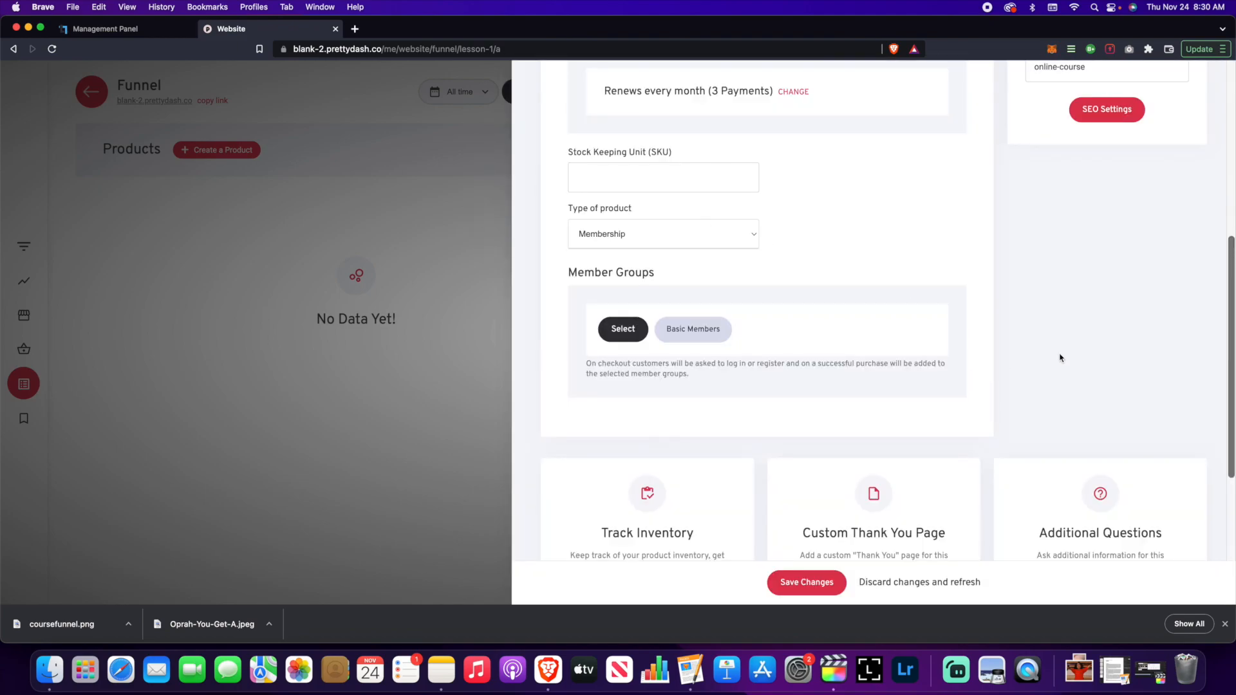
scroll(1061, 358, up, 10)
click(834, 582)
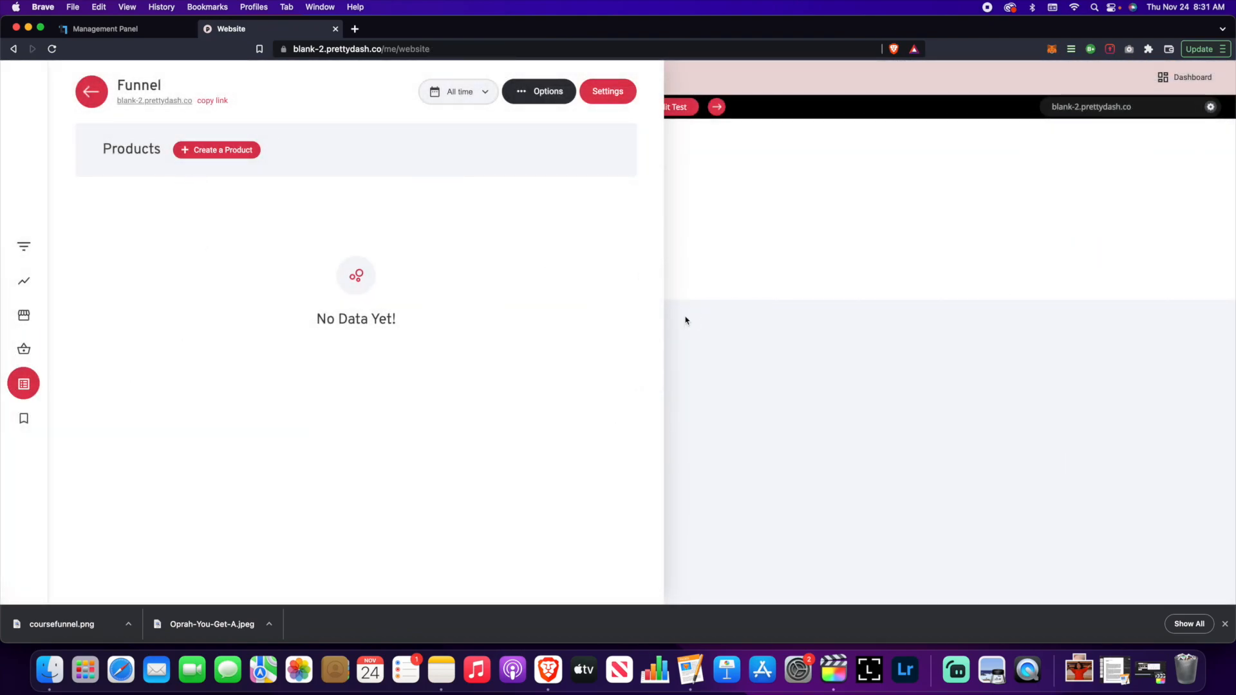
- Check Online Course in the Store's Products list, then return to the builder
click(686, 319)
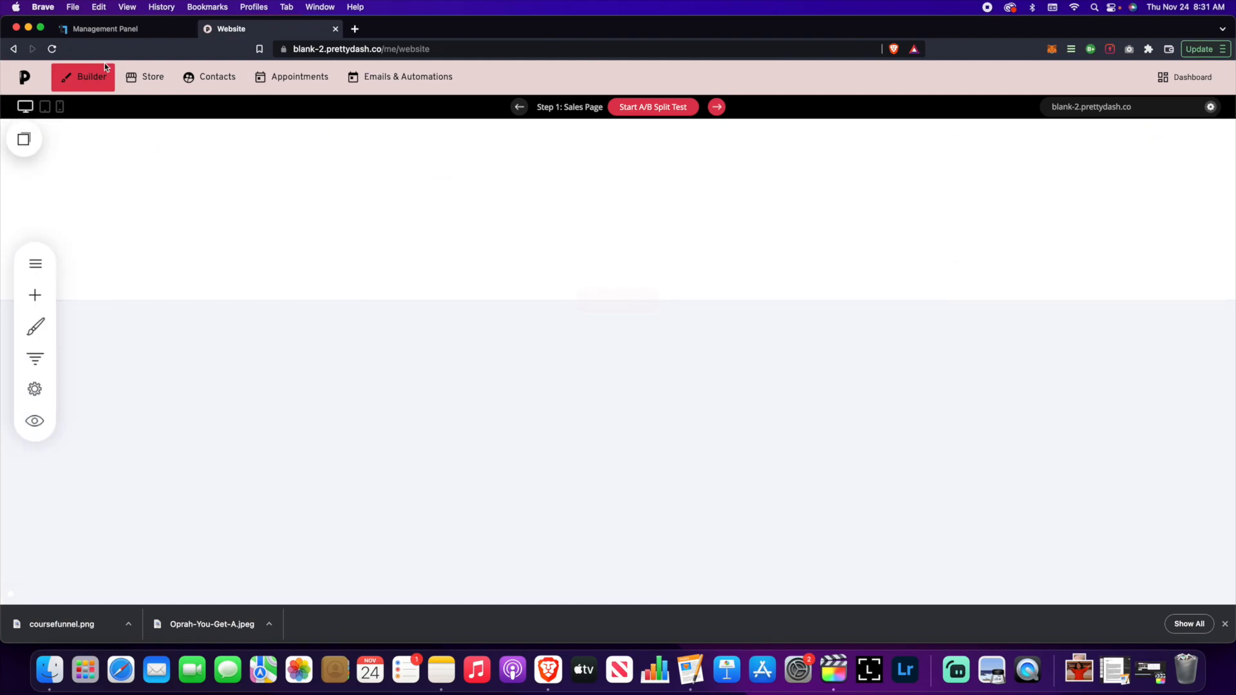
click(150, 77)
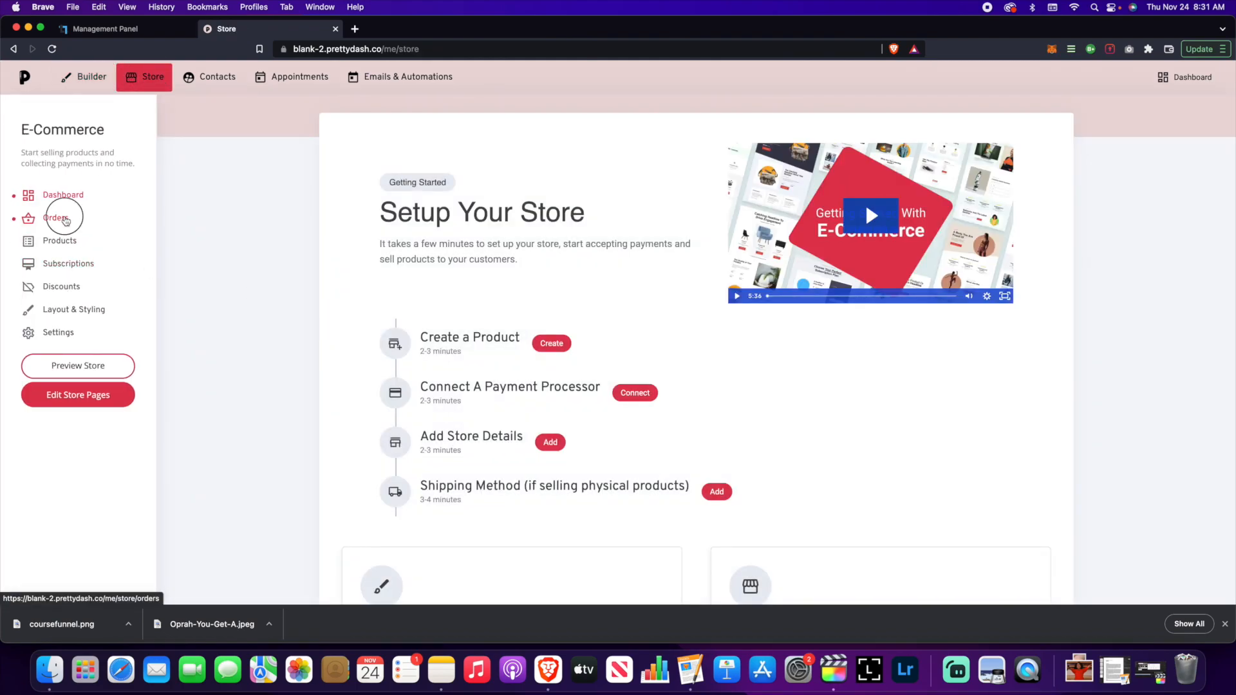
click(55, 218)
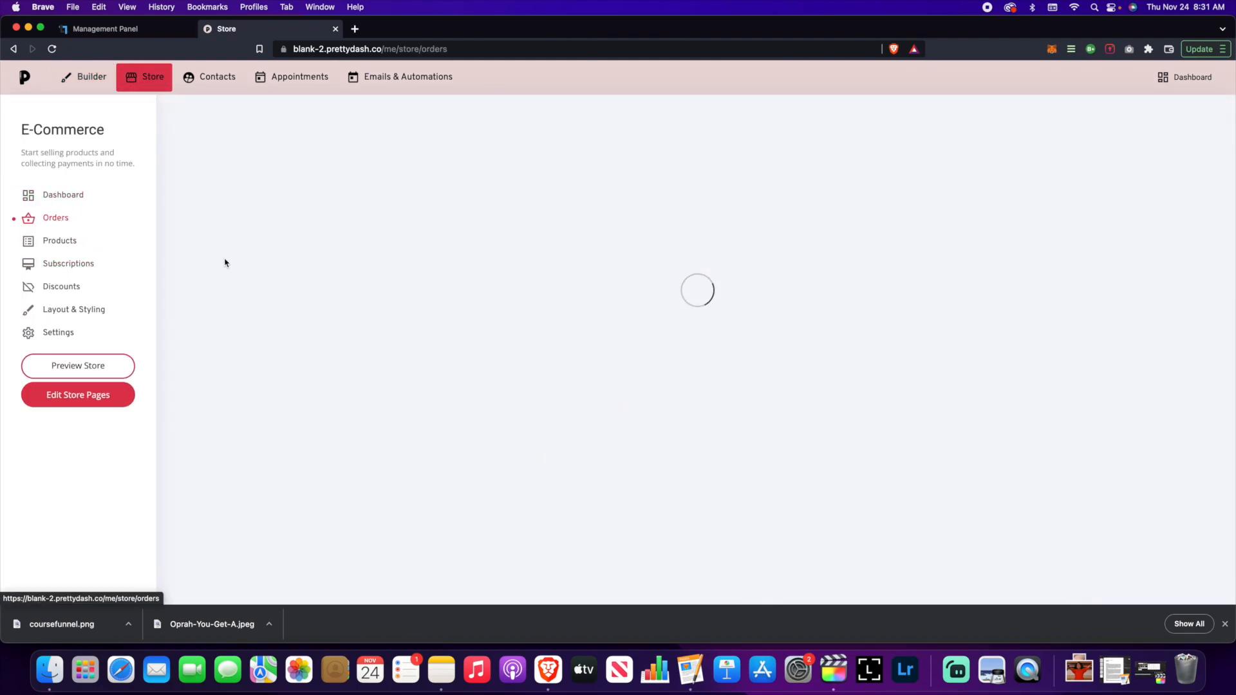
click(61, 241)
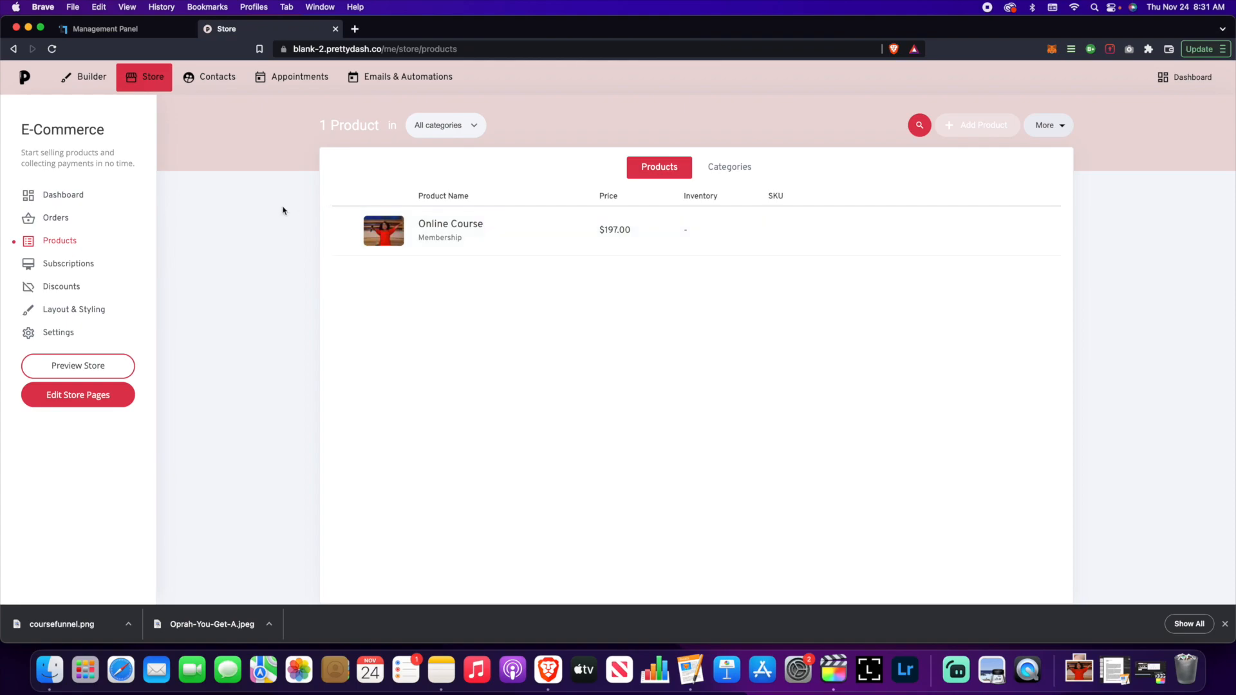
click(83, 77)
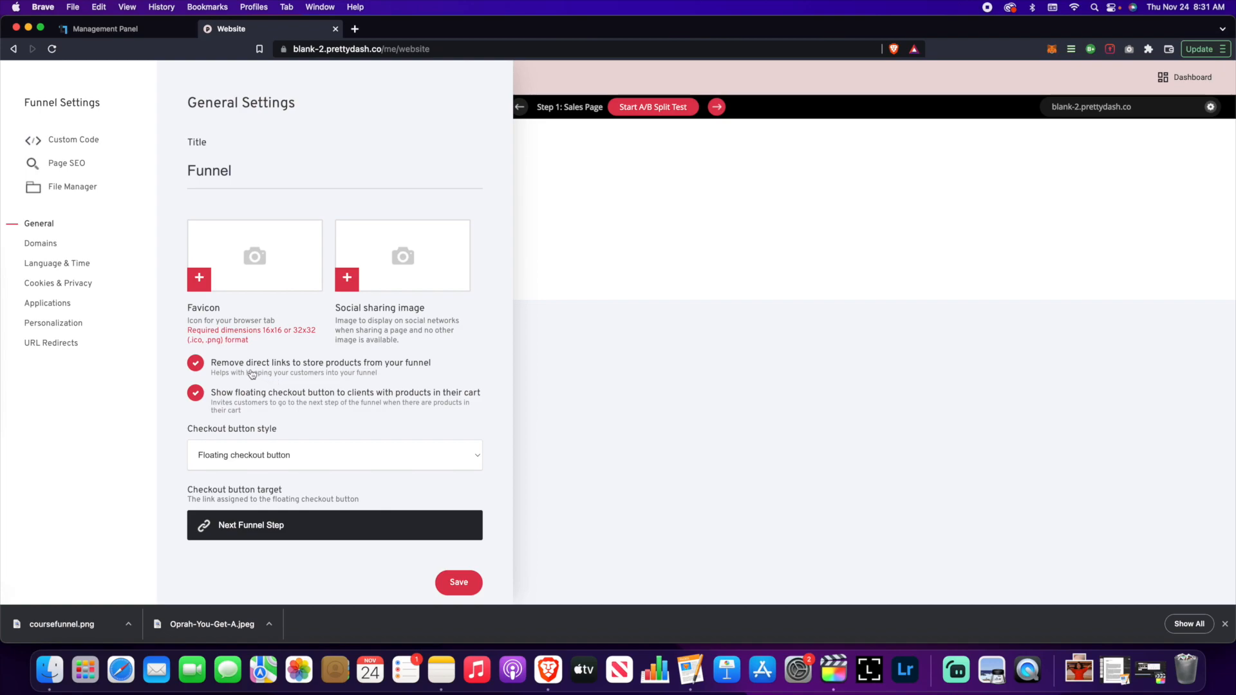
- Save the funnel's General settings and close the settings panel
click(476, 585)
click(582, 359)
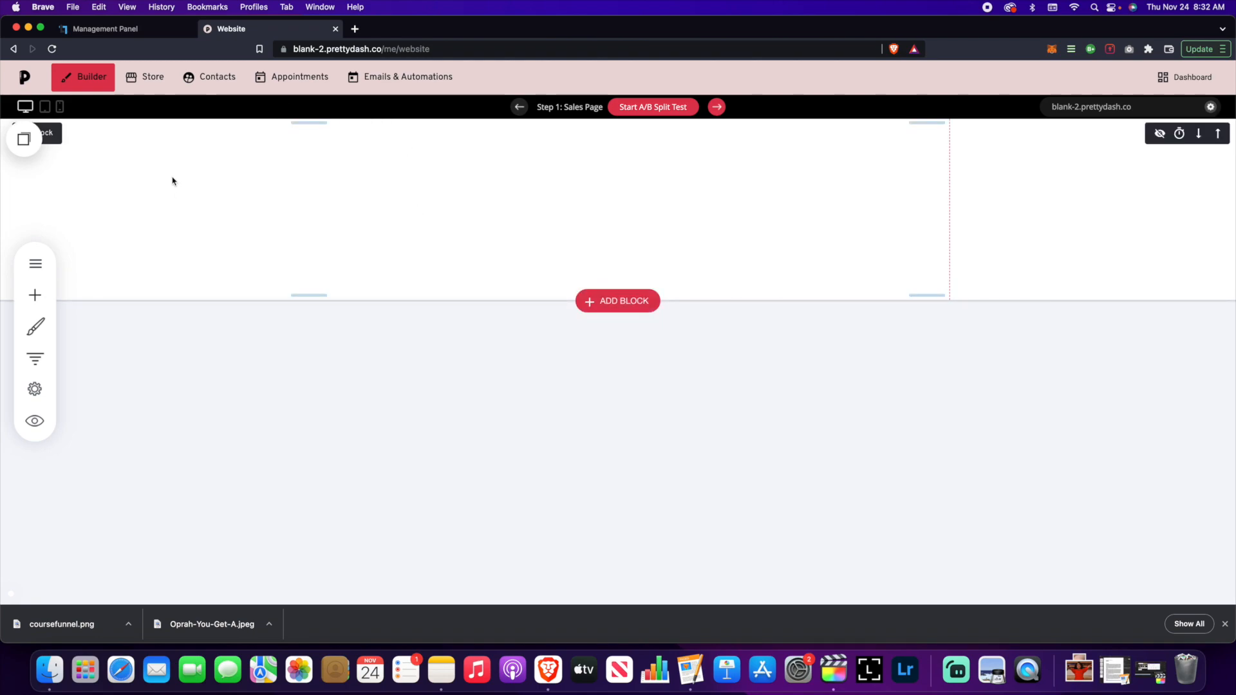
- Open the Online Course product from Store > Products
click(137, 84)
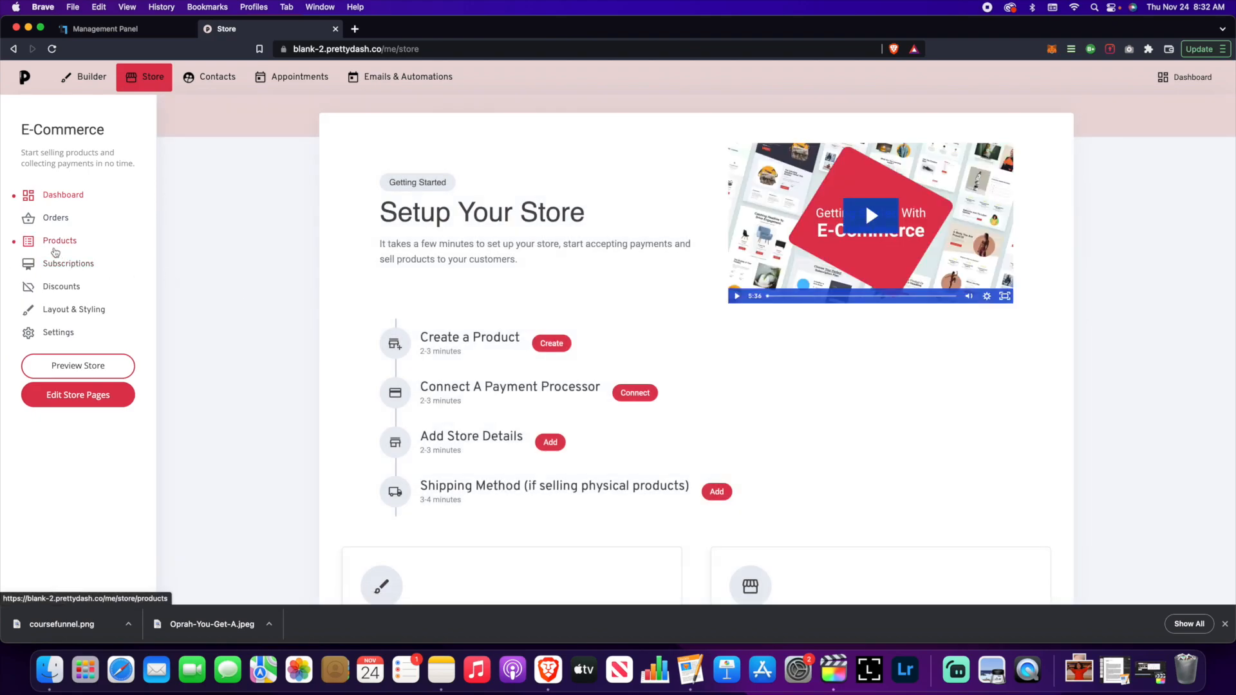
click(56, 248)
click(429, 224)
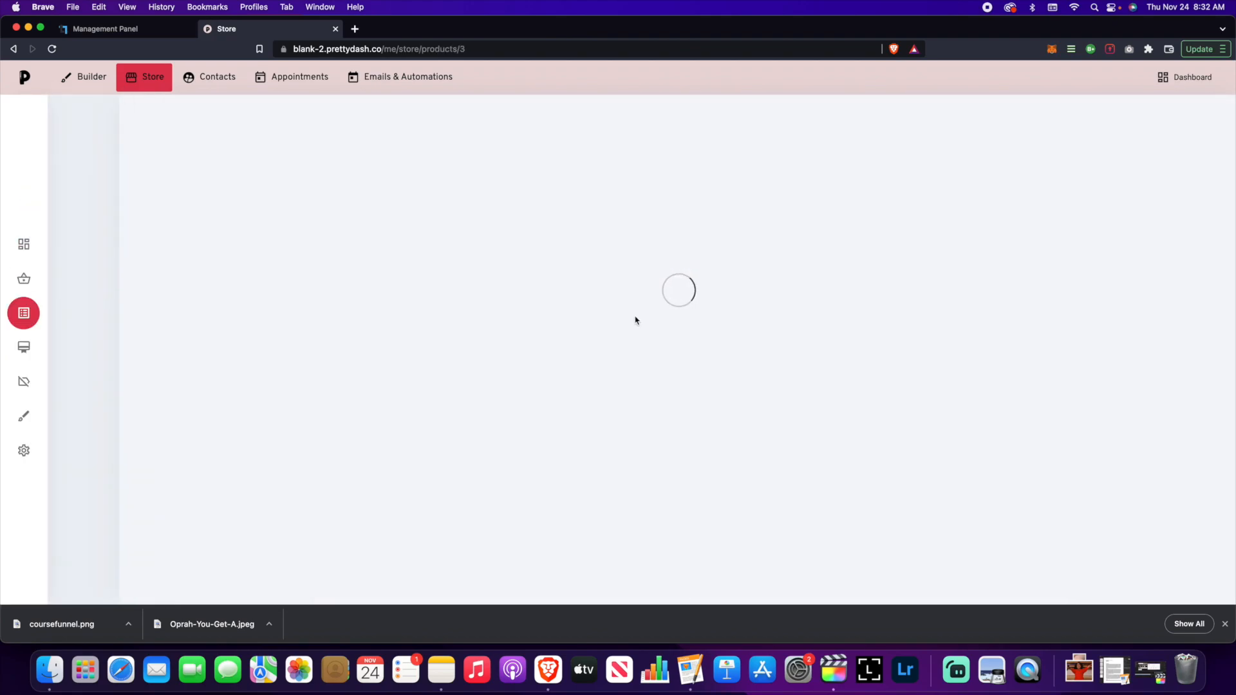
- Mark Online Course as a Hidden Product, save it, and return to the builder
scroll(924, 312, down, 5)
click(808, 298)
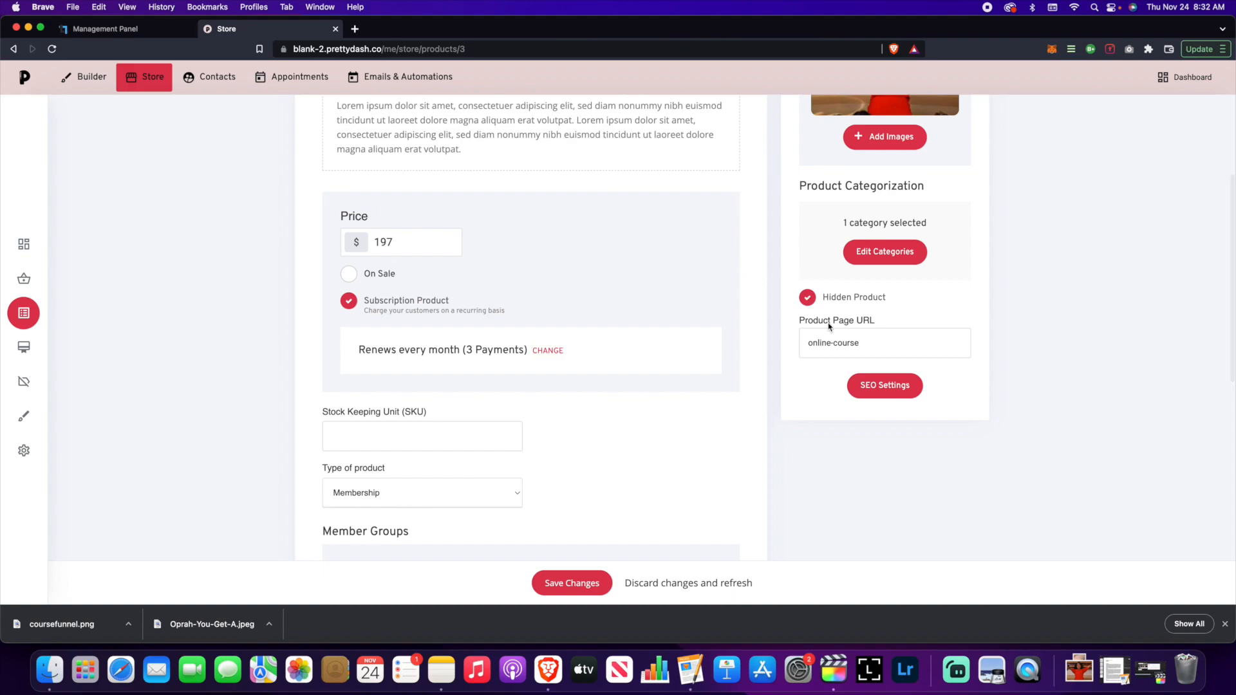
scroll(768, 410, up, 3)
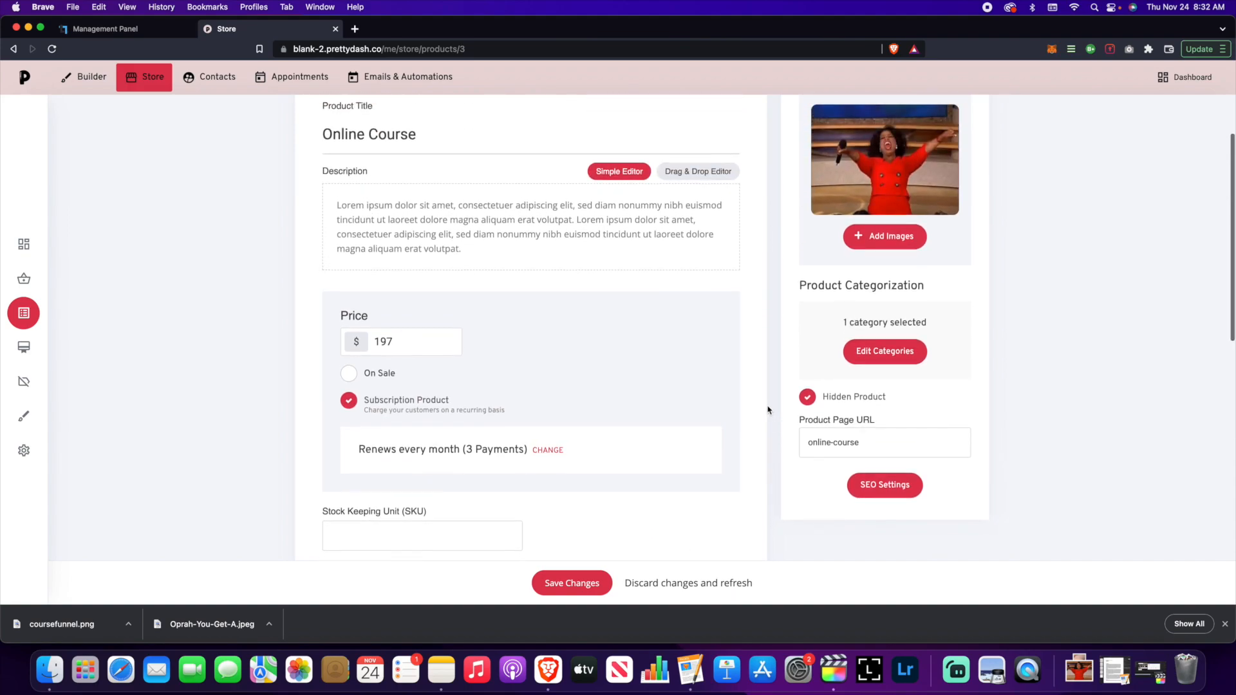
scroll(769, 410, down, 2)
click(572, 582)
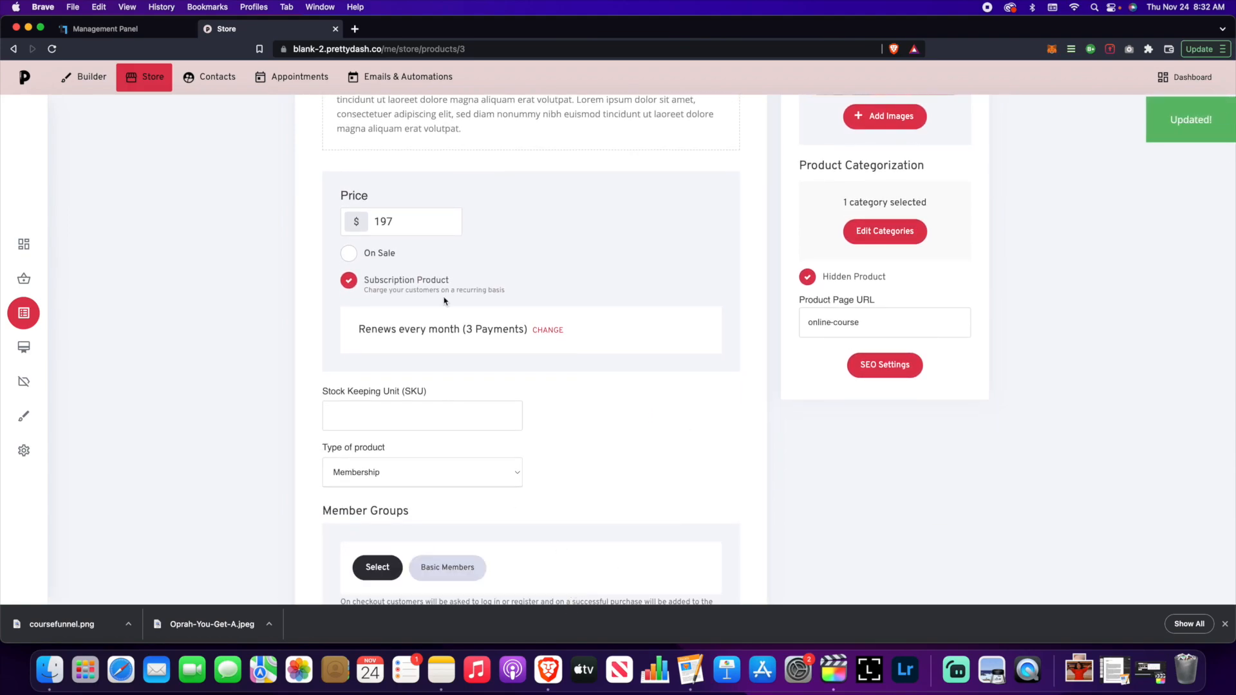
scroll(420, 346, up, 3)
scroll(267, 161, up, 3)
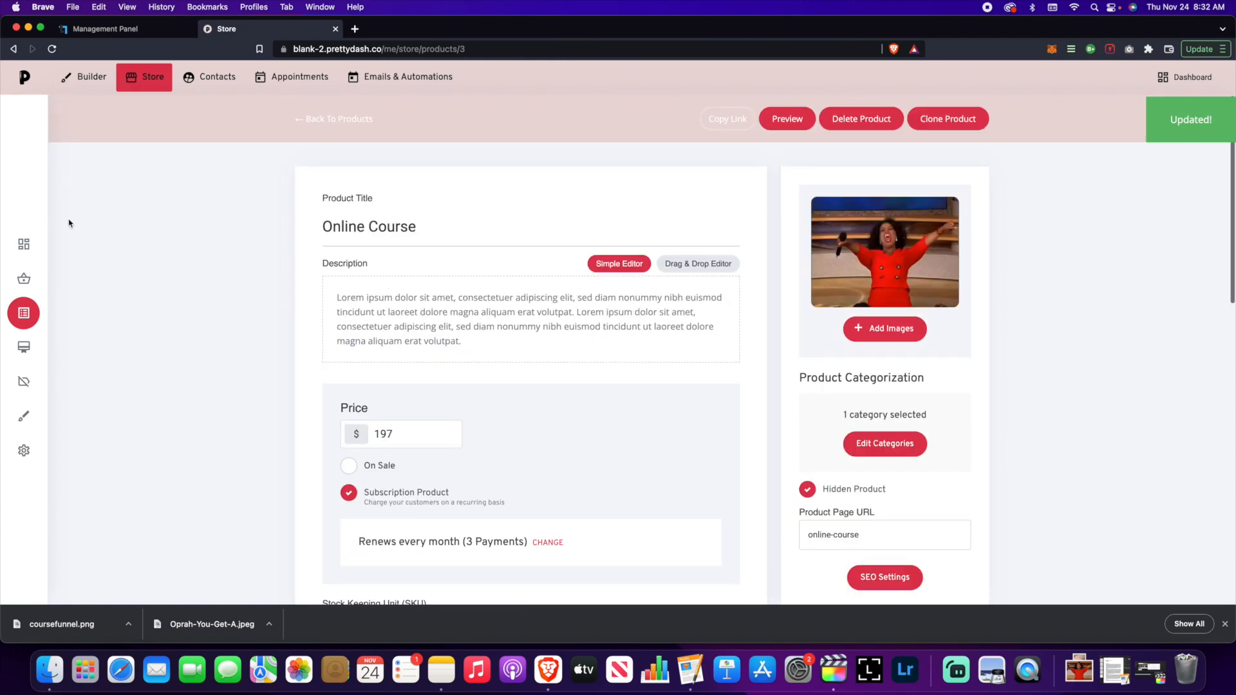
click(79, 87)
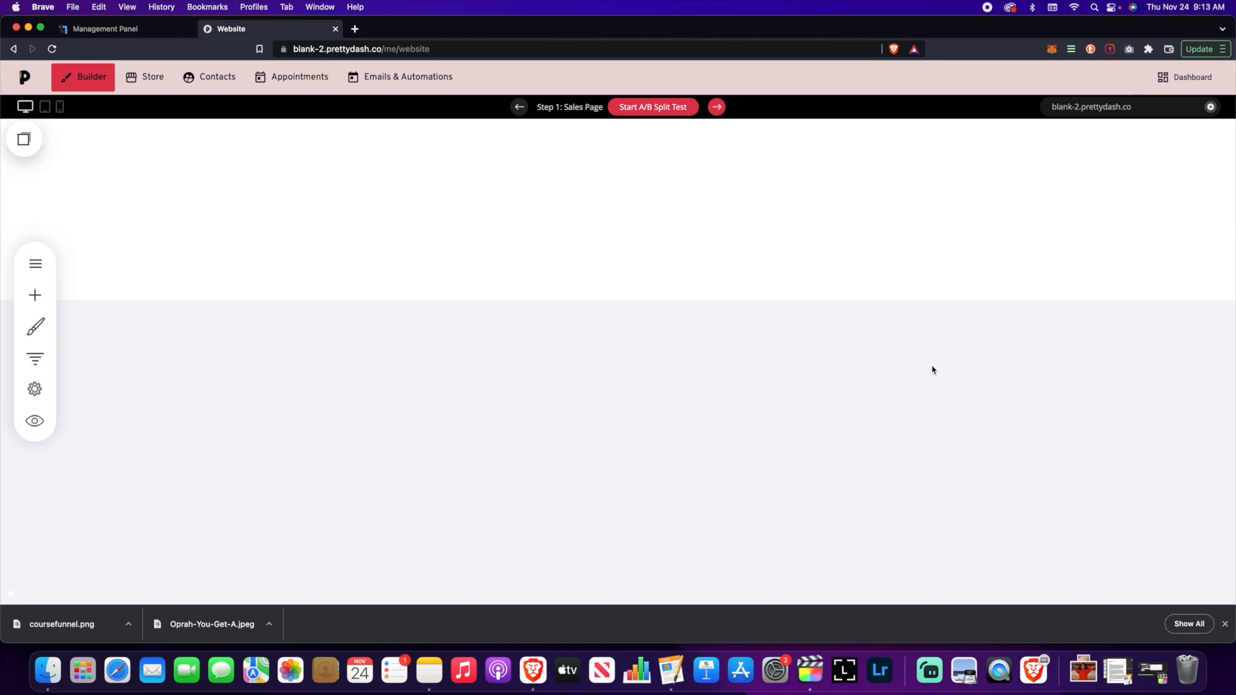
- Insert the 'Totally Slaying Headlines' hero block on the Sales Page
click(35, 296)
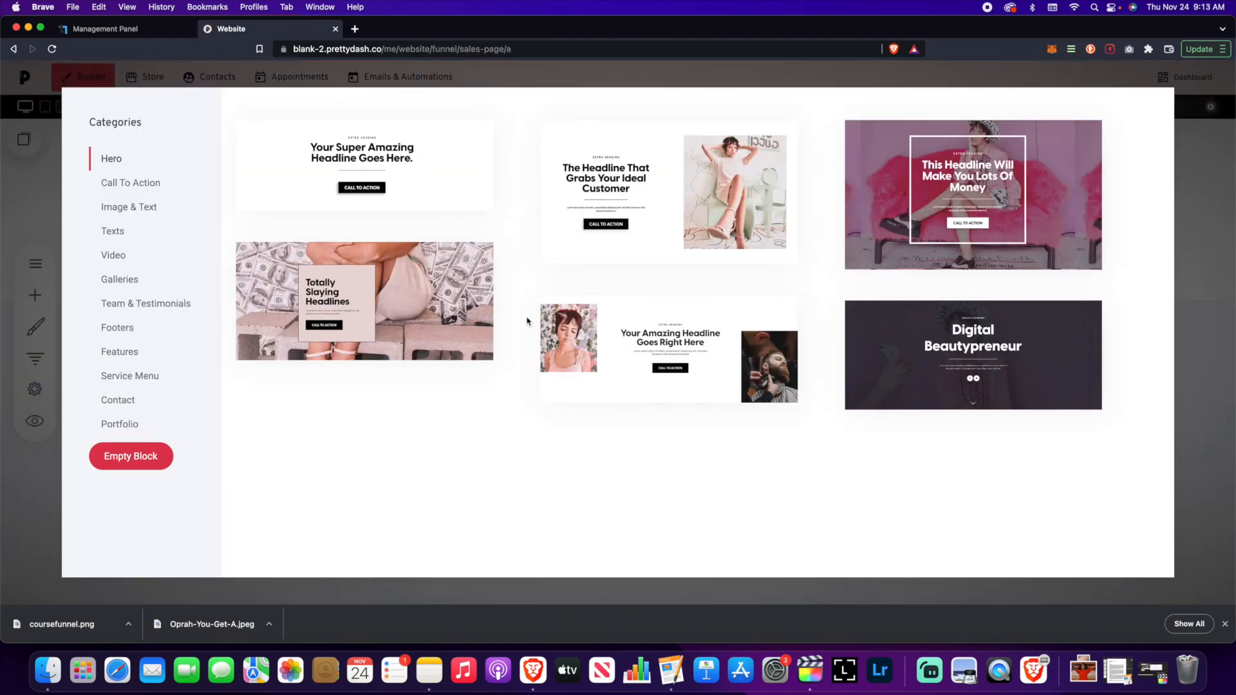
click(412, 309)
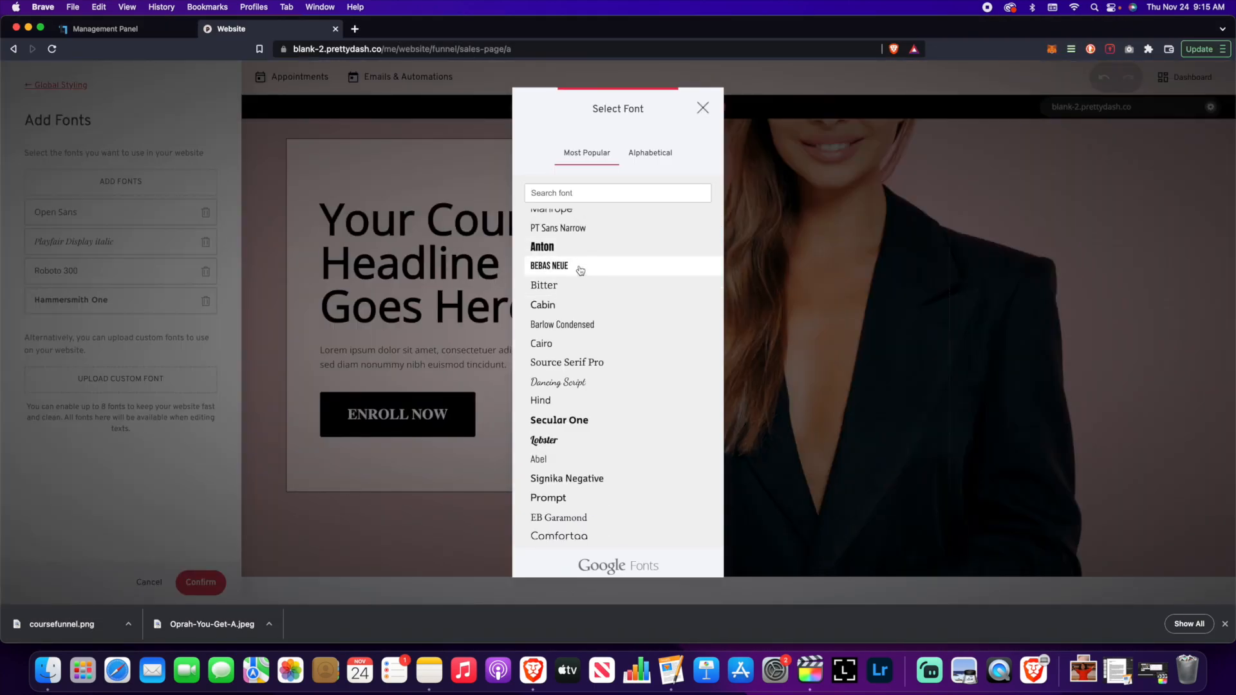
scroll(618, 281, down, 10)
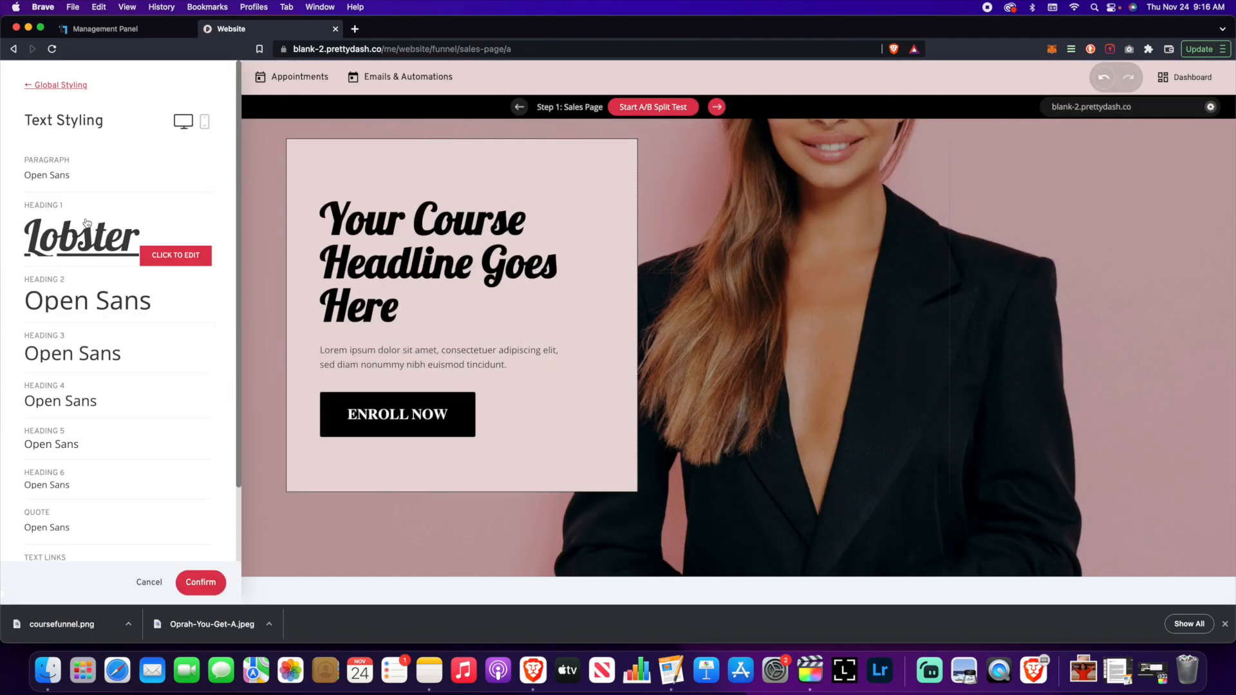
scroll(89, 234, down, 3)
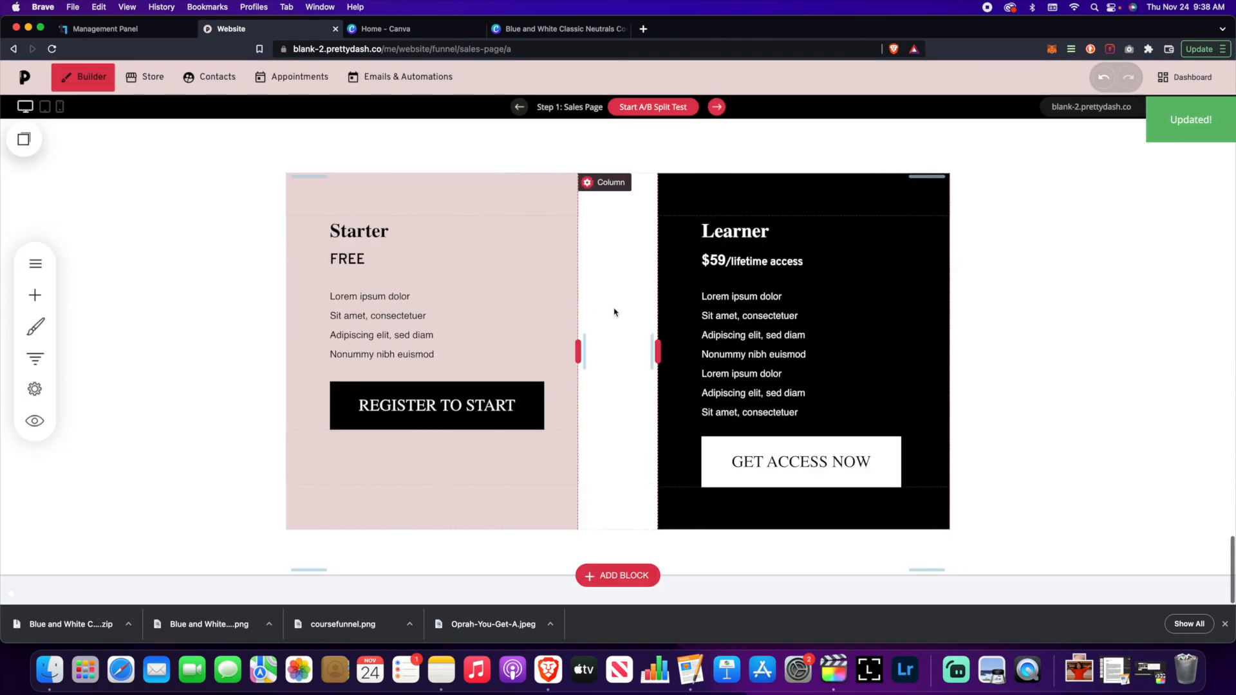
- Select the new pricing block's Starter plan title for editing
double_click(513, 228)
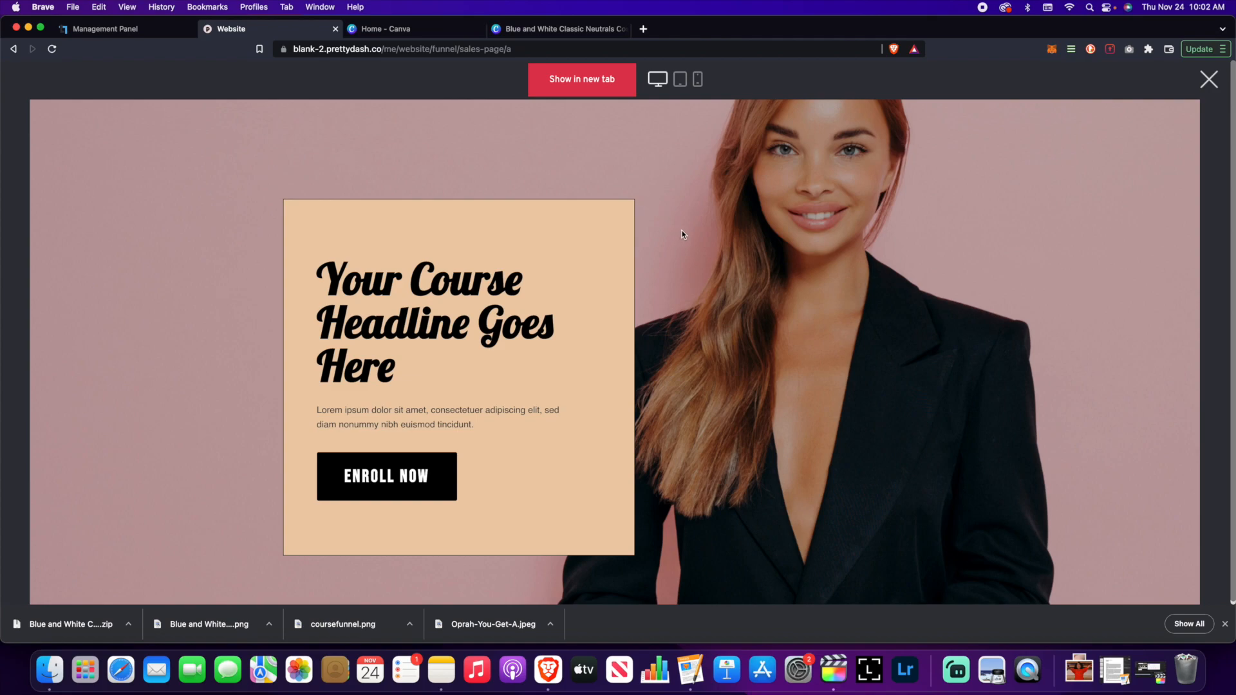
scroll(684, 236, down, 1)
scroll(684, 237, up, 1)
scroll(684, 237, down, 2)
scroll(683, 236, up, 2)
scroll(587, 294, down, 3)
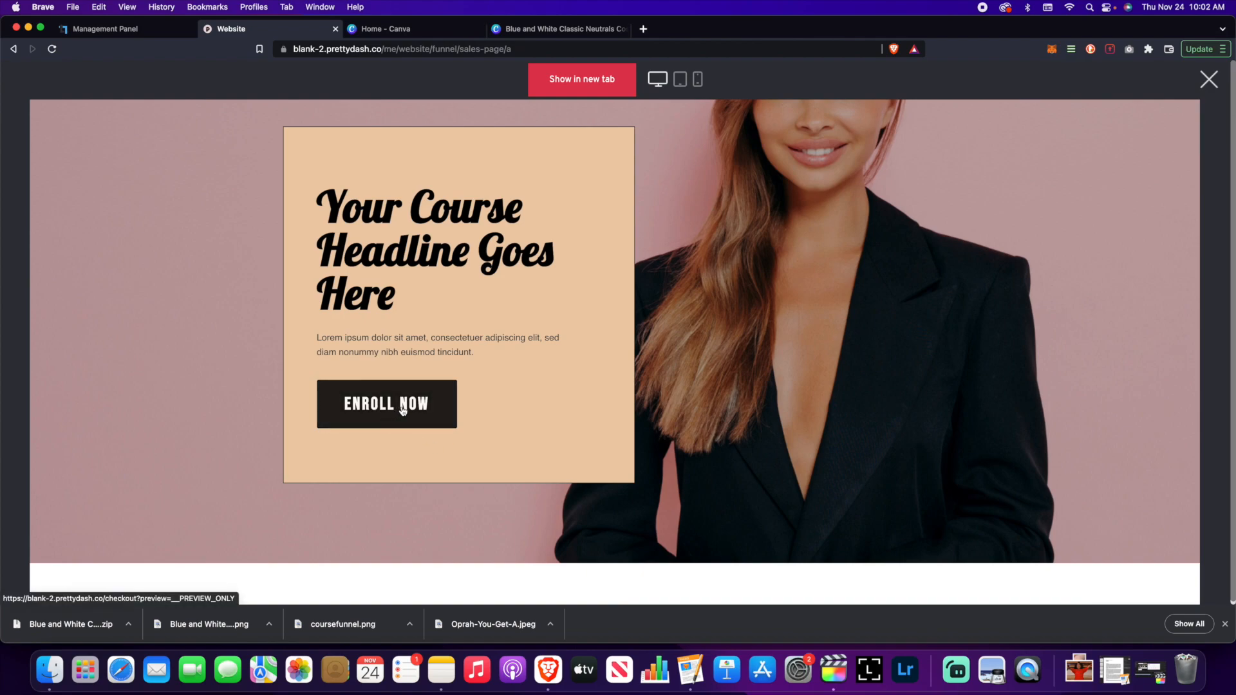
scroll(699, 361, down, 10)
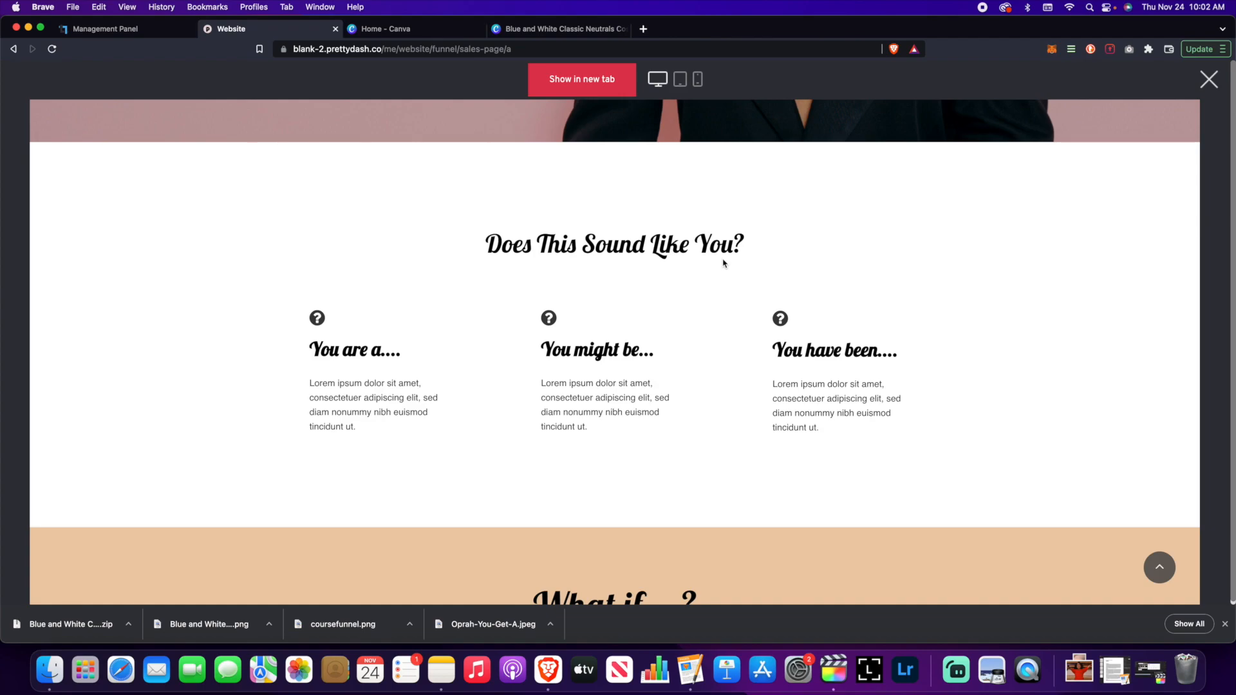
scroll(723, 273, down, 5)
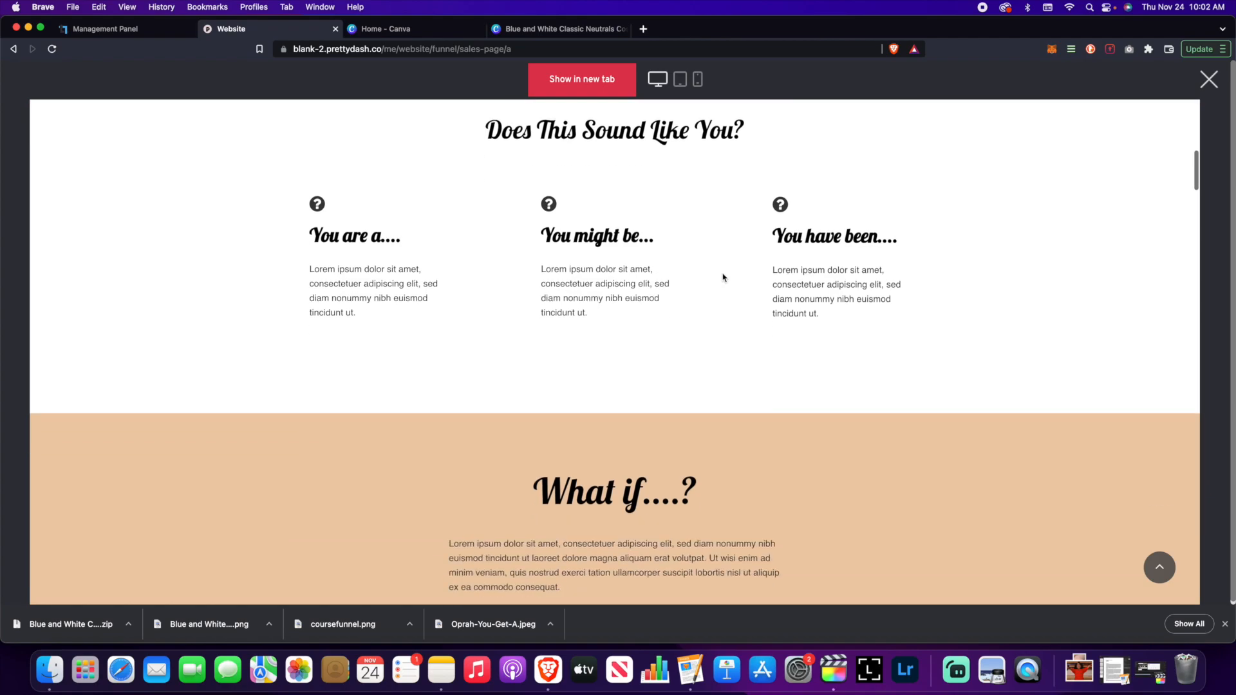
scroll(723, 277, down, 5)
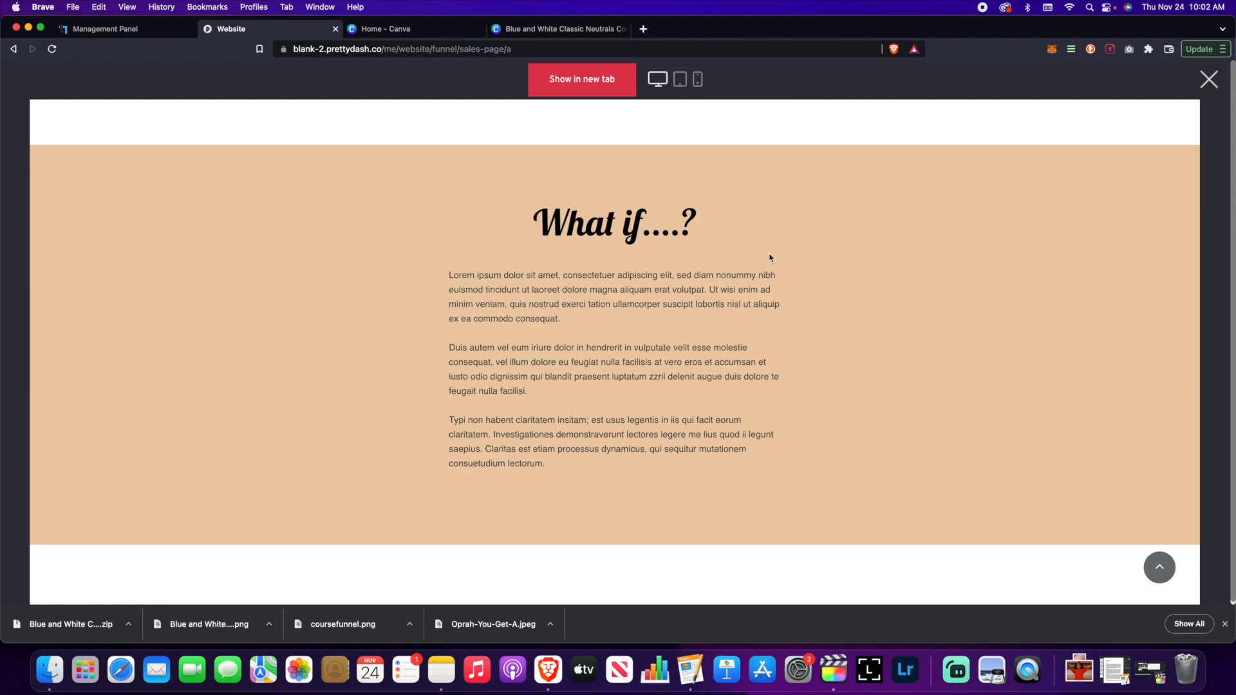
scroll(770, 257, down, 7)
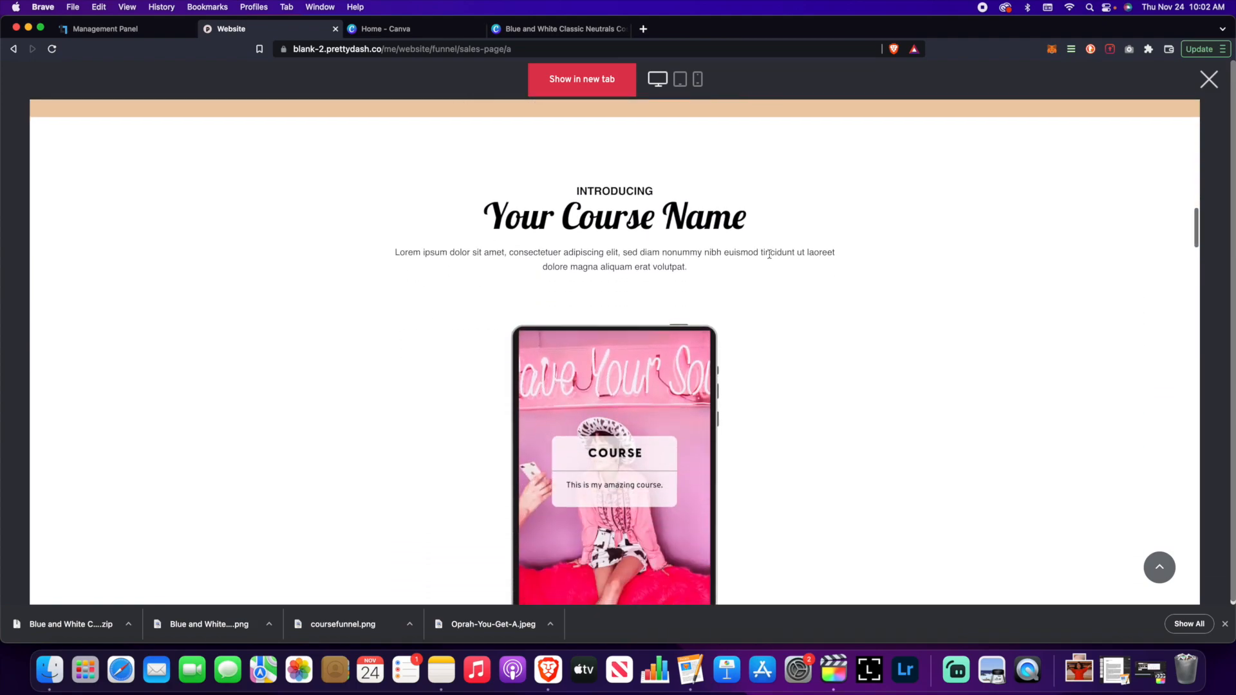
scroll(769, 254, down, 1)
scroll(770, 254, up, 1)
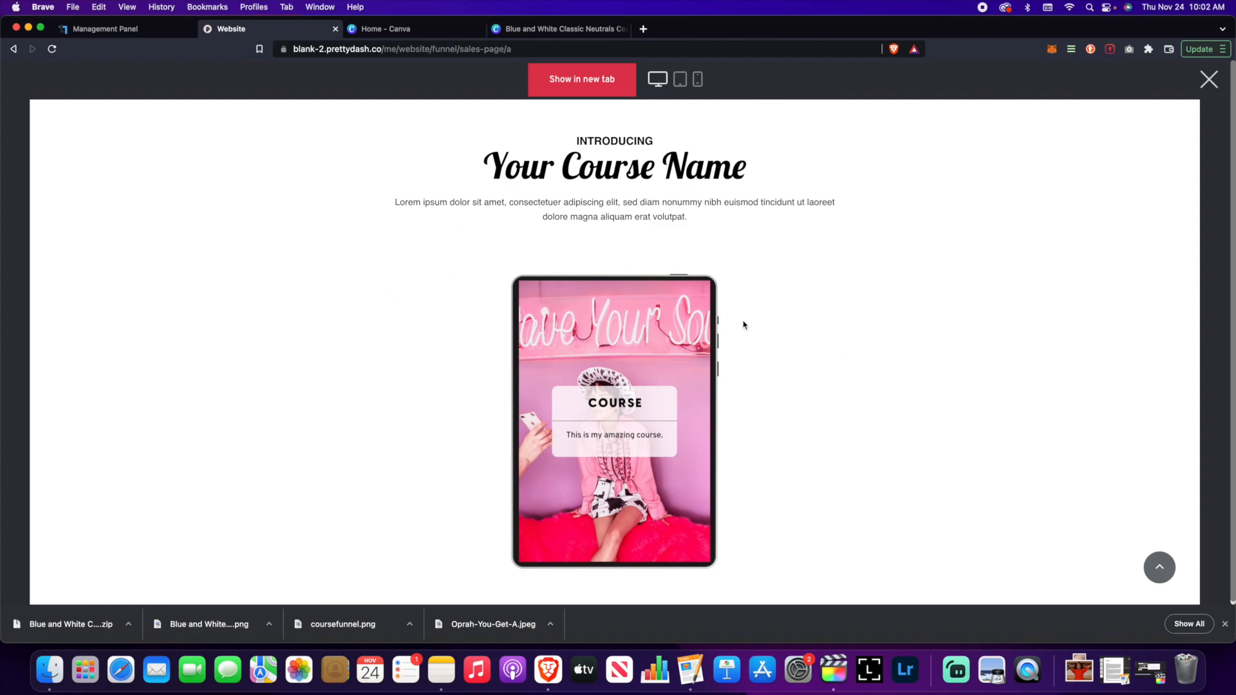
scroll(740, 325, down, 6)
scroll(745, 325, down, 3)
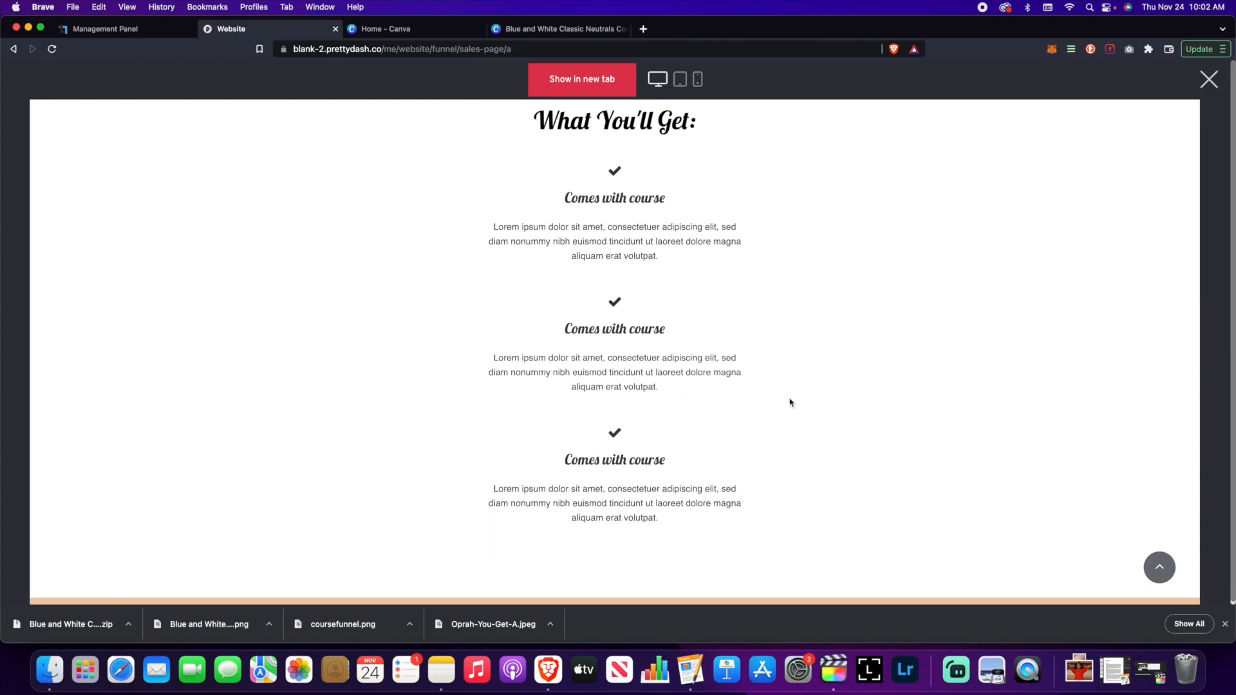
scroll(787, 404, down, 10)
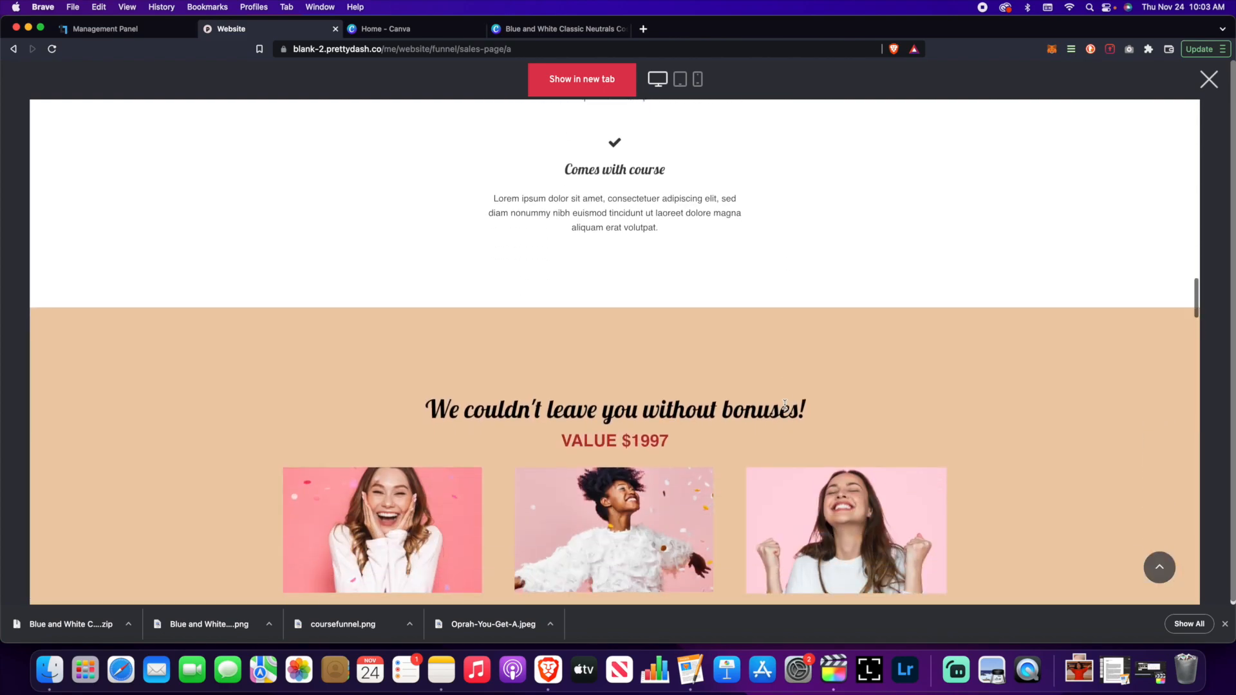
scroll(785, 408, down, 2)
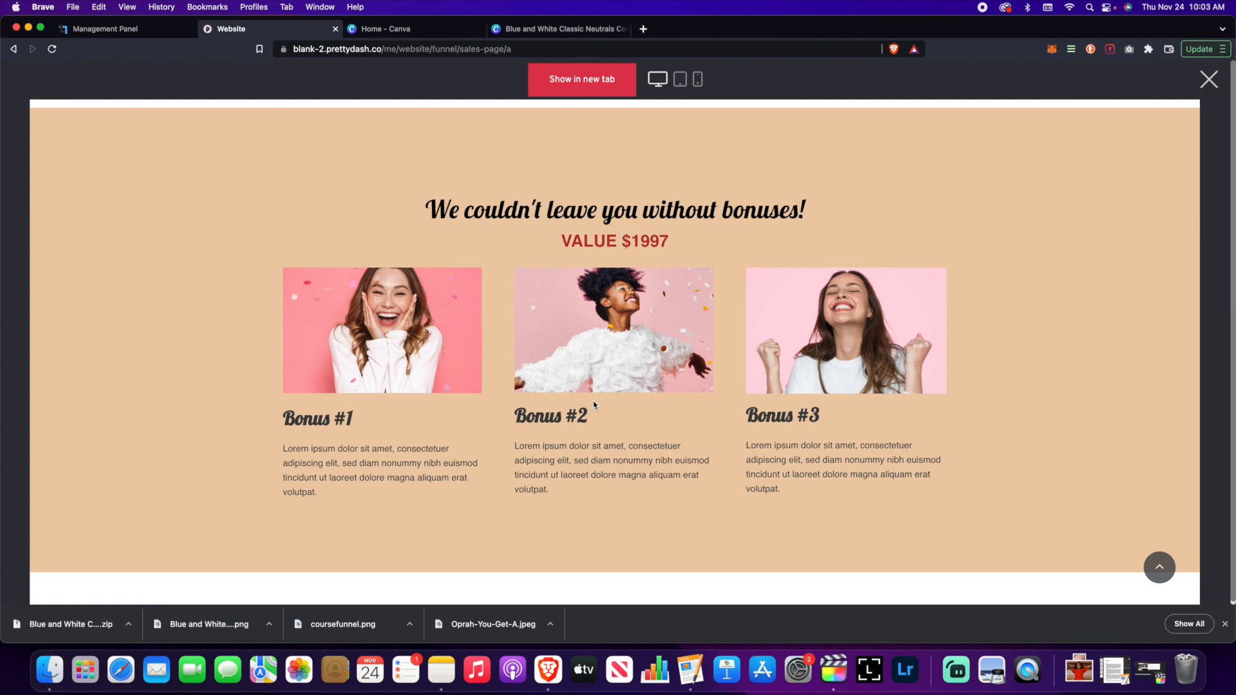
scroll(596, 395, down, 8)
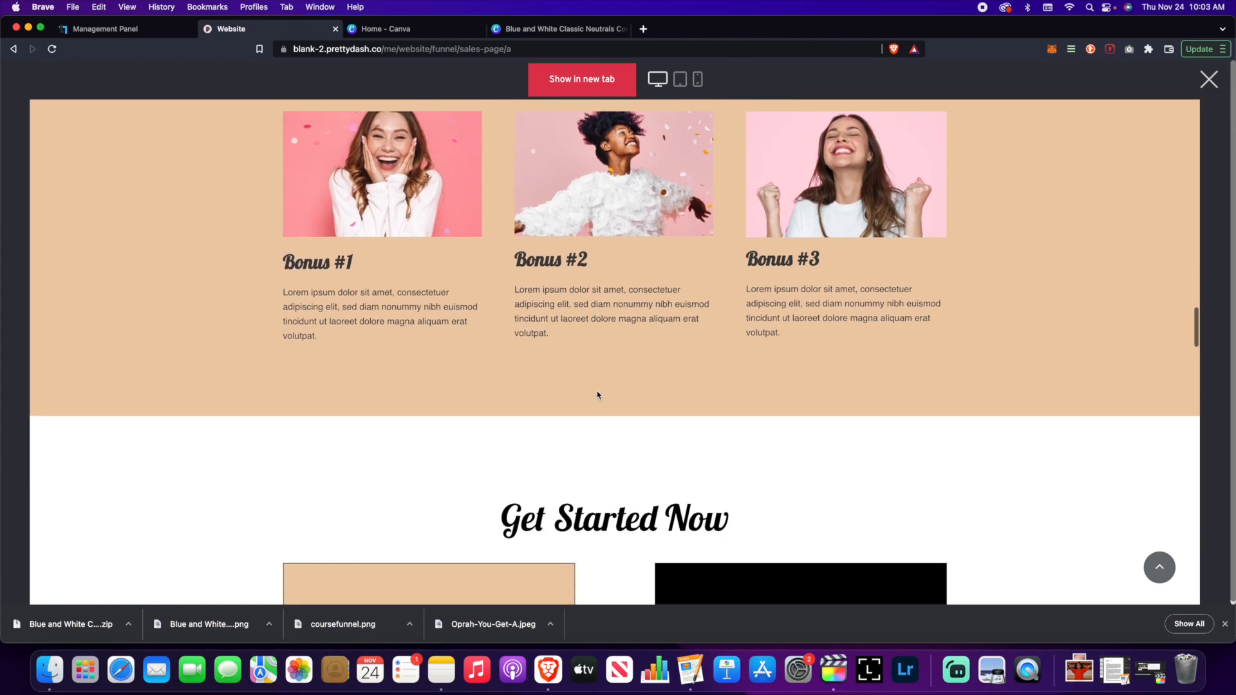
scroll(370, 312, down, 8)
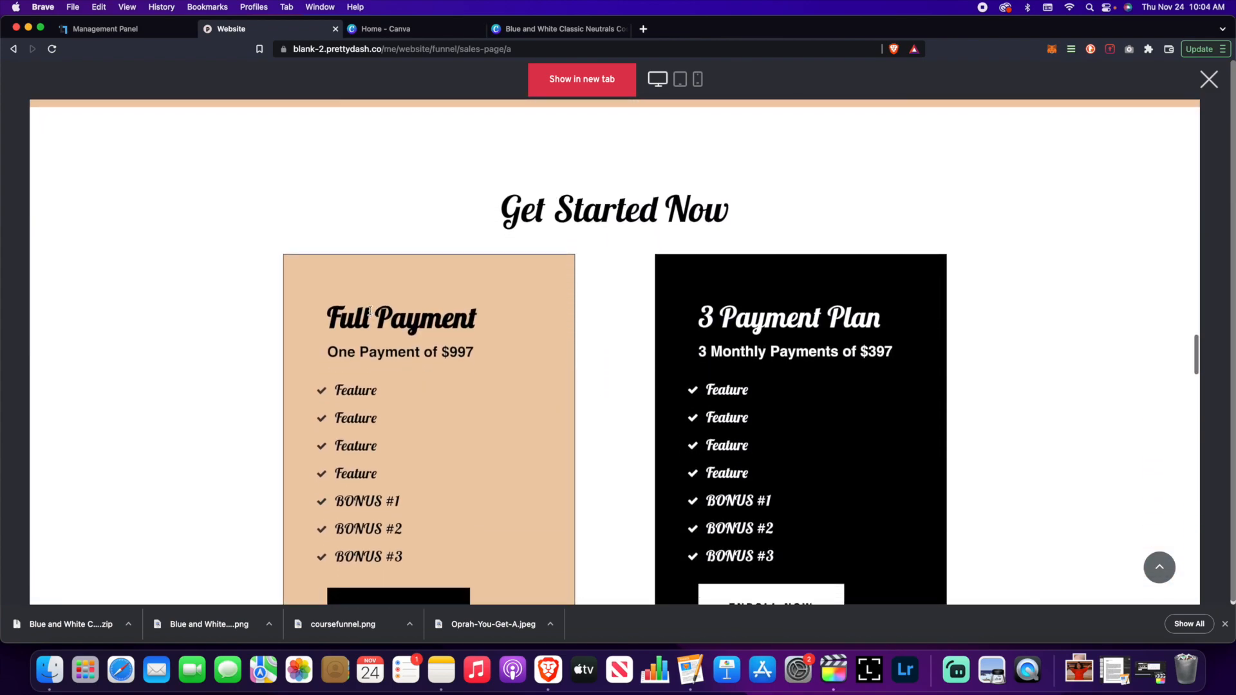
scroll(370, 312, down, 3)
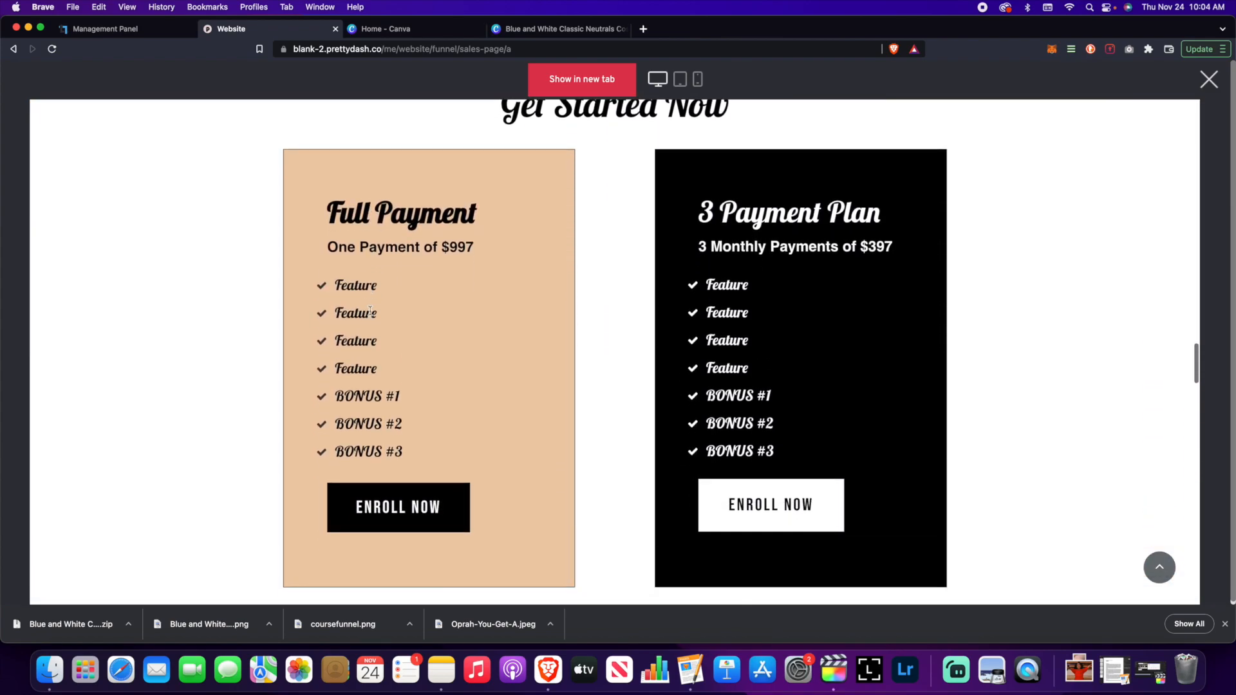
scroll(370, 311, down, 1)
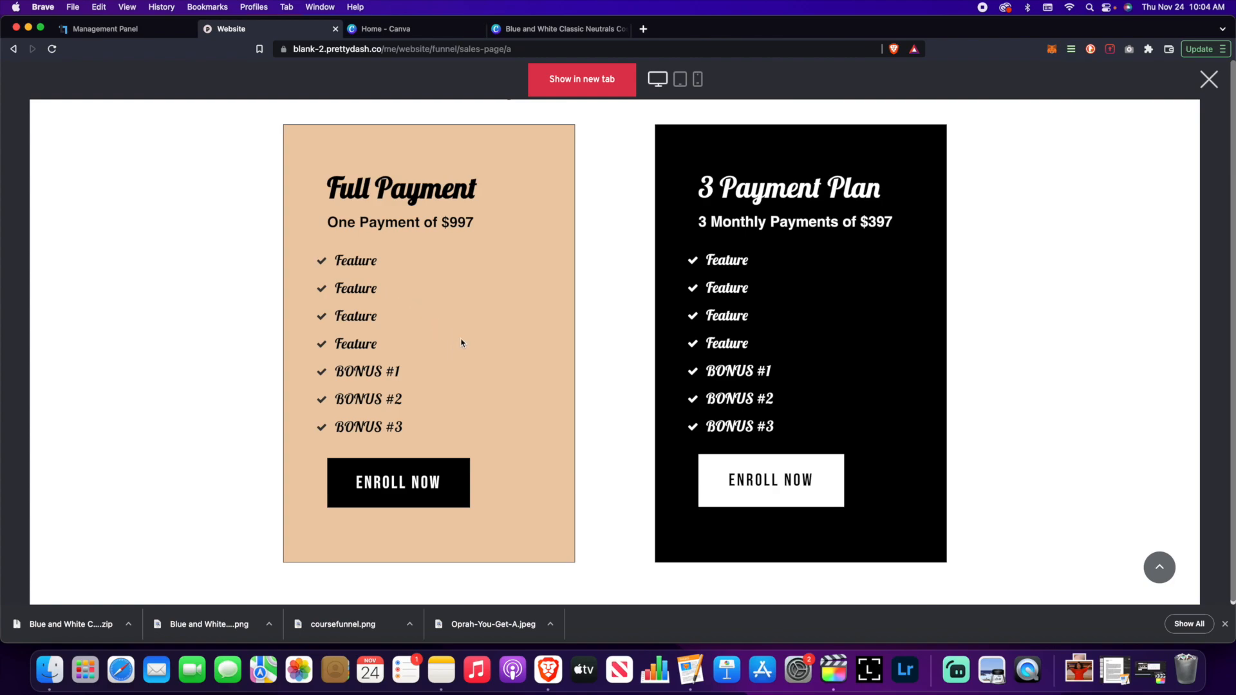
scroll(460, 343, down, 8)
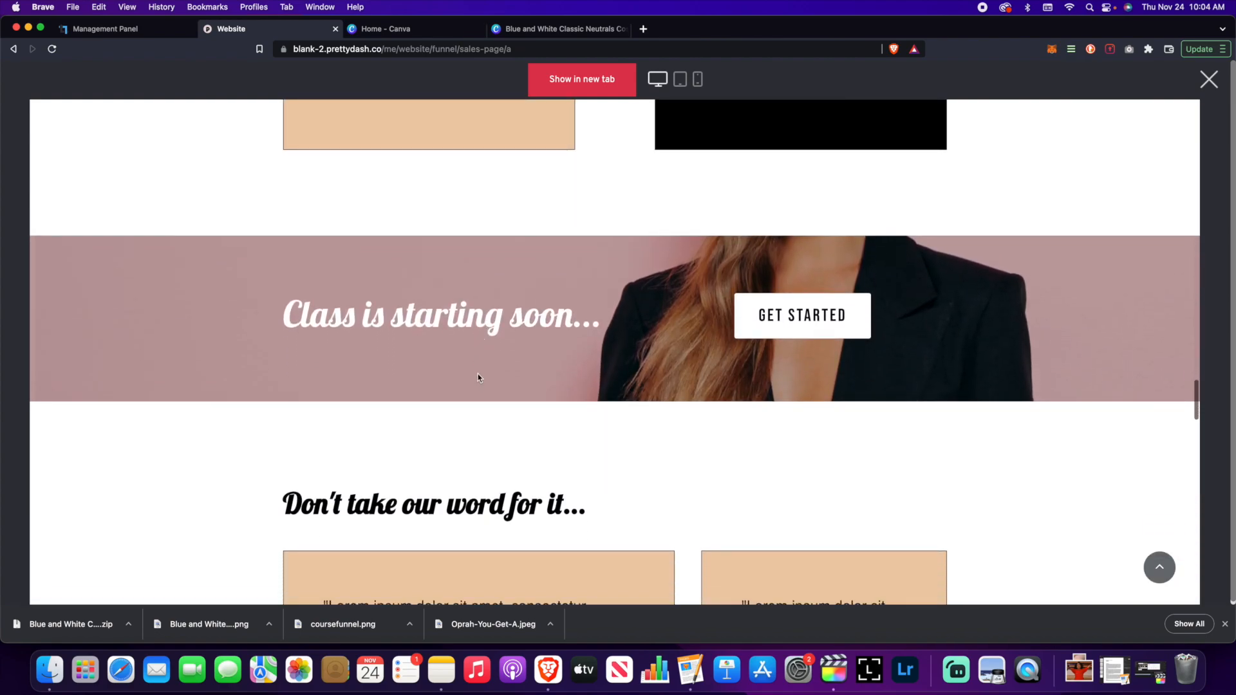
scroll(479, 373, down, 1)
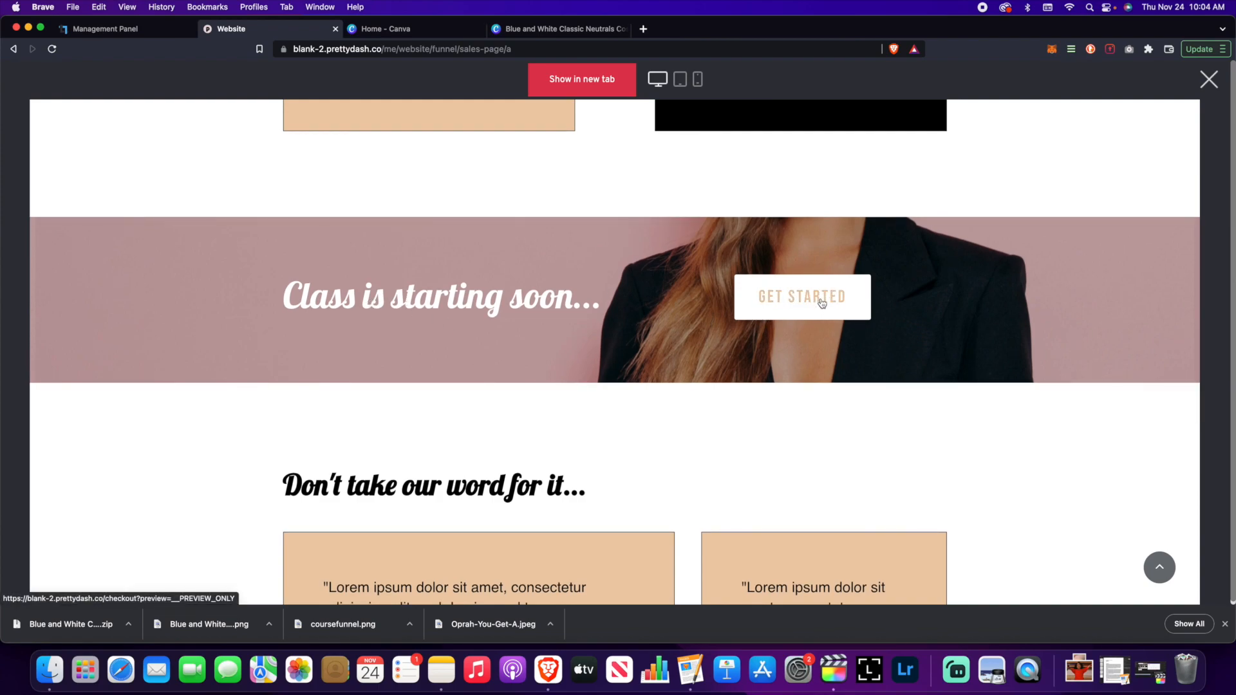
scroll(687, 324, down, 5)
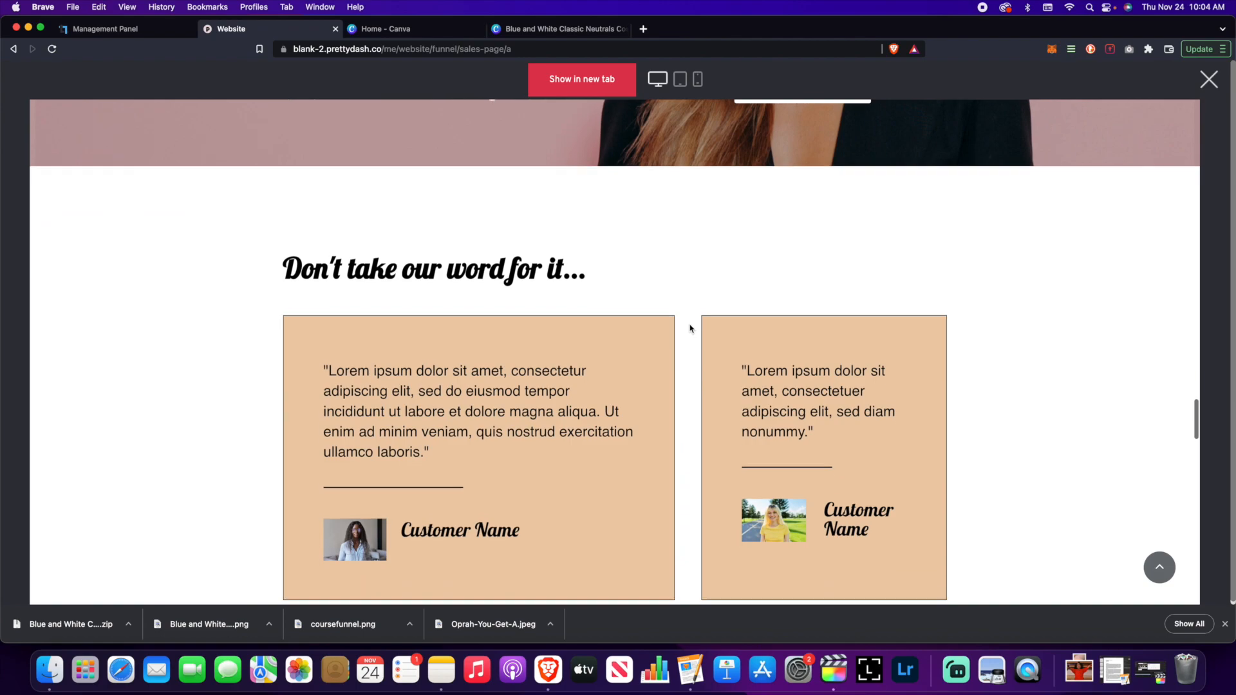
scroll(690, 329, up, 1)
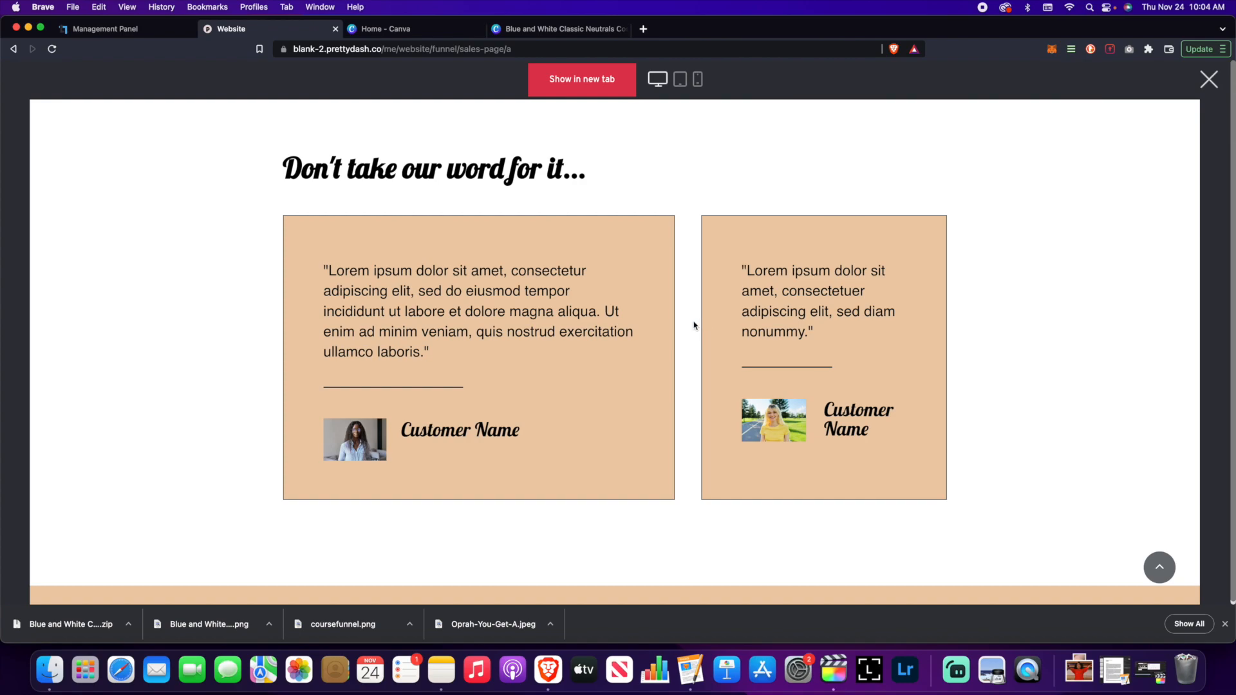
scroll(693, 323, down, 6)
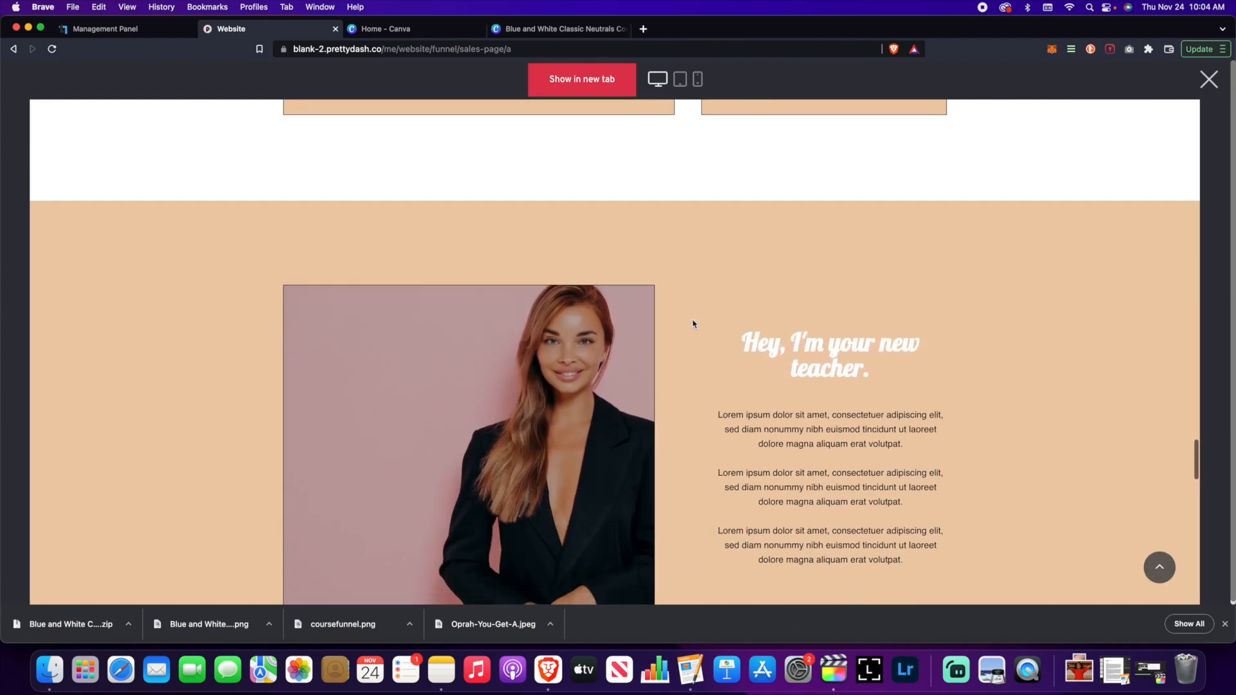
scroll(693, 324, down, 2)
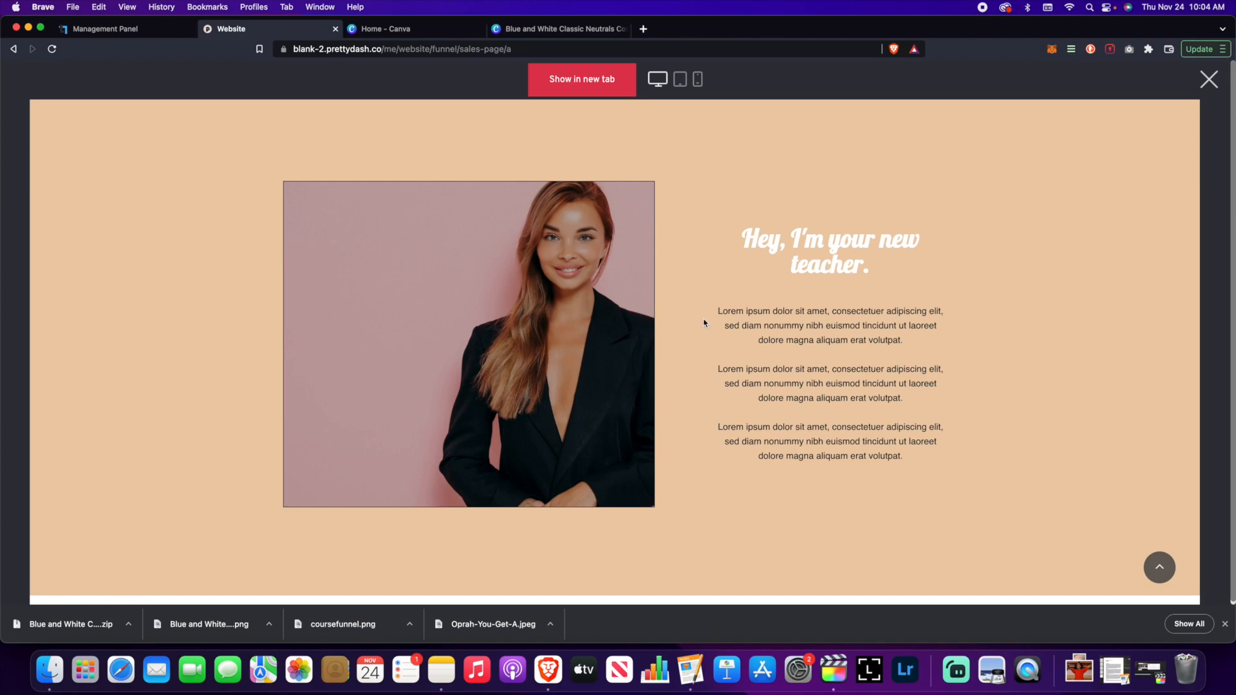
scroll(702, 328, down, 5)
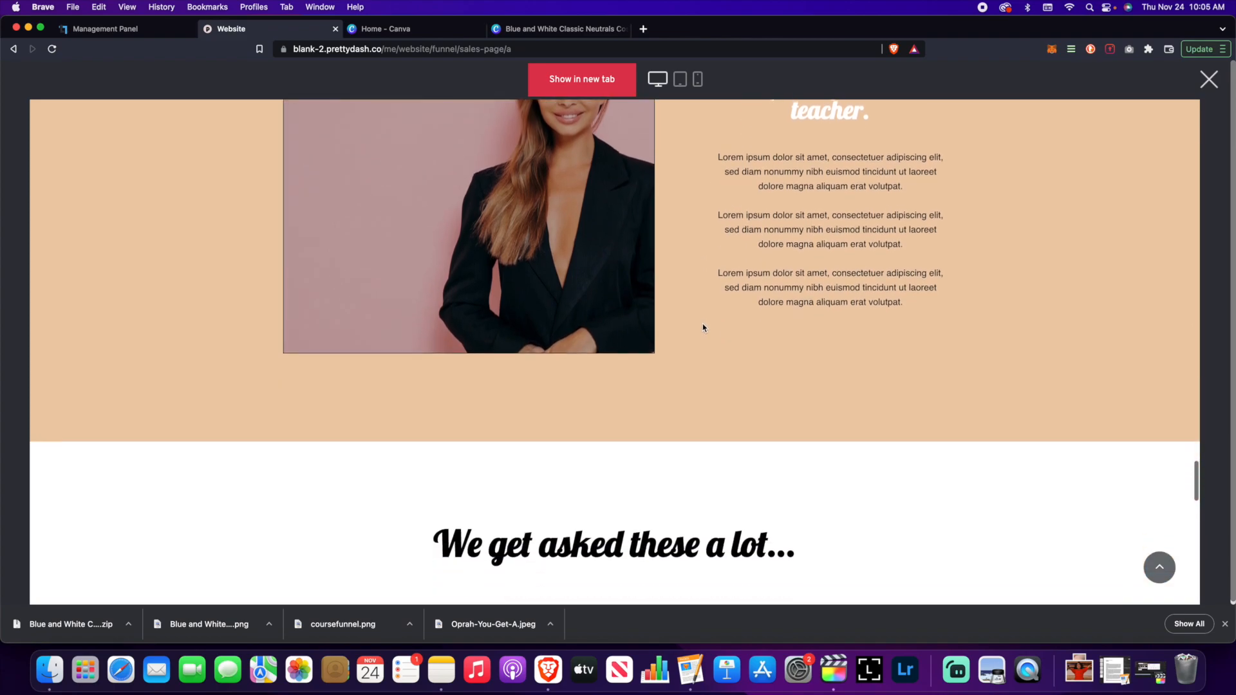
scroll(703, 327, down, 4)
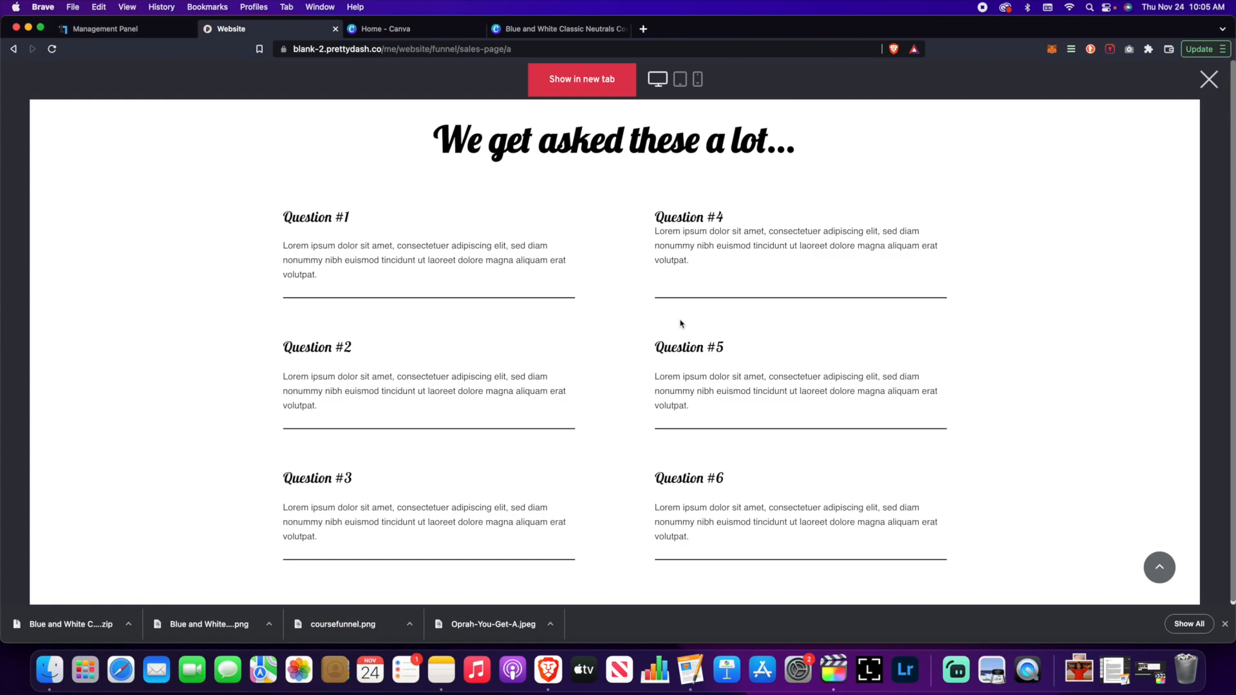
scroll(682, 323, down, 3)
scroll(681, 319, down, 5)
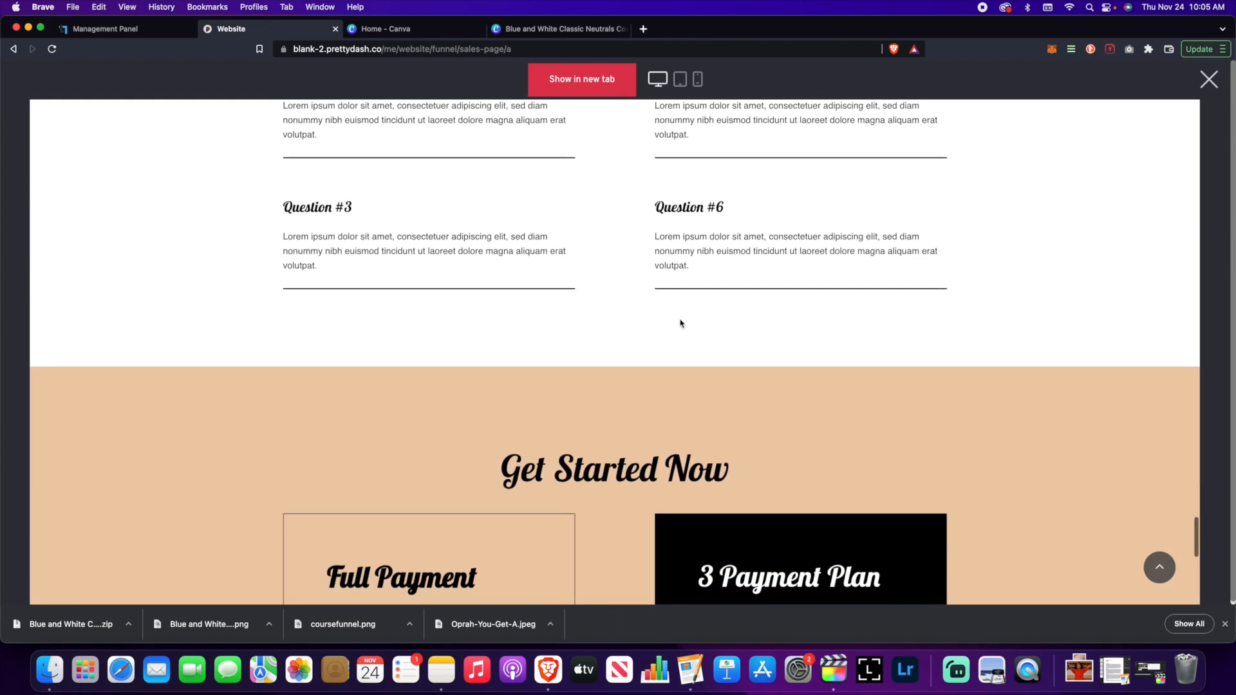
scroll(680, 318, down, 4)
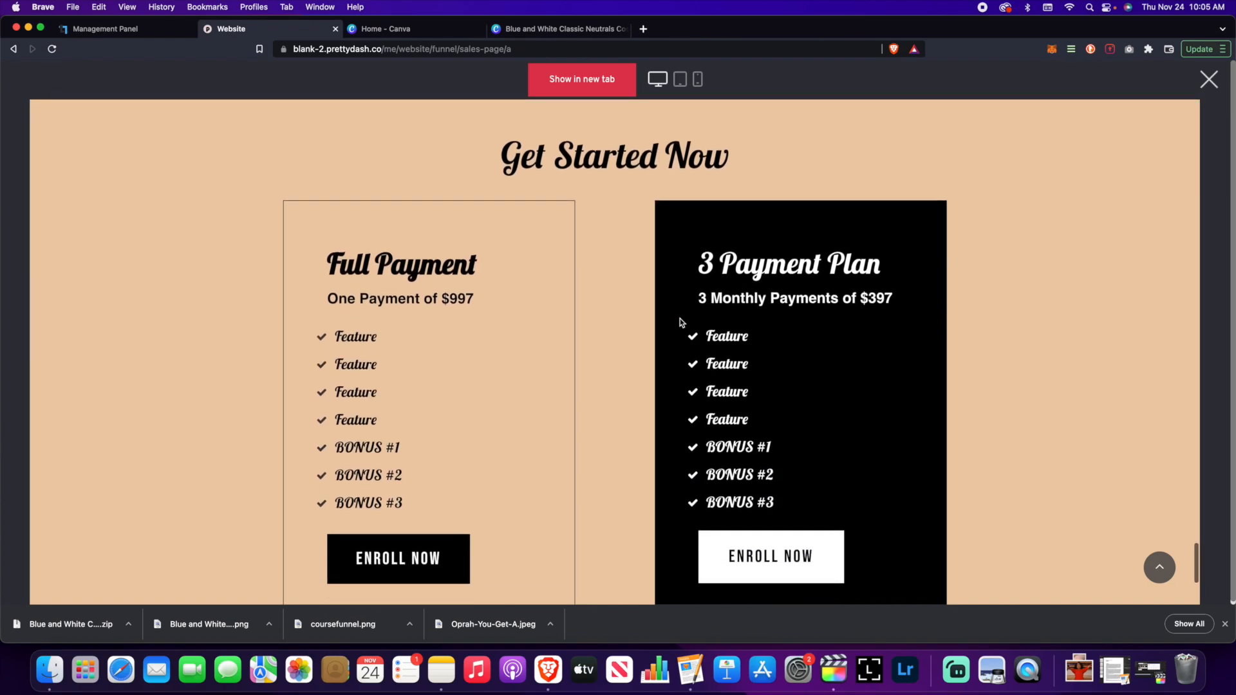
scroll(680, 322, down, 1)
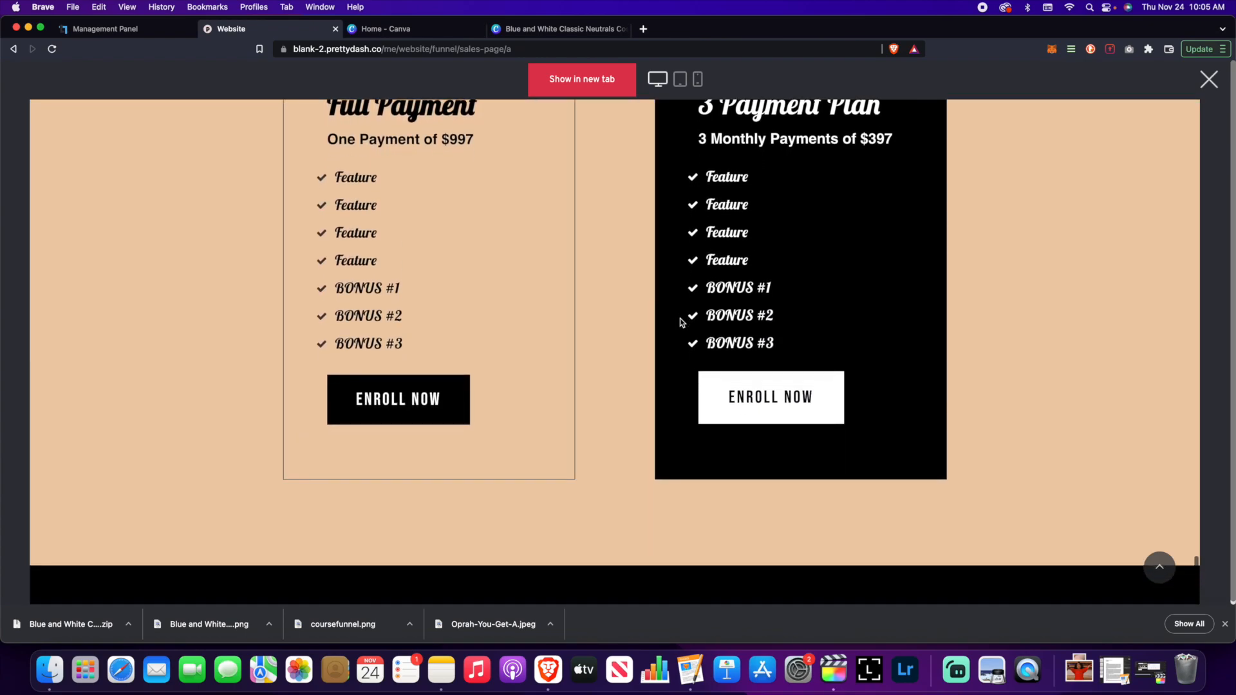
scroll(683, 321, down, 2)
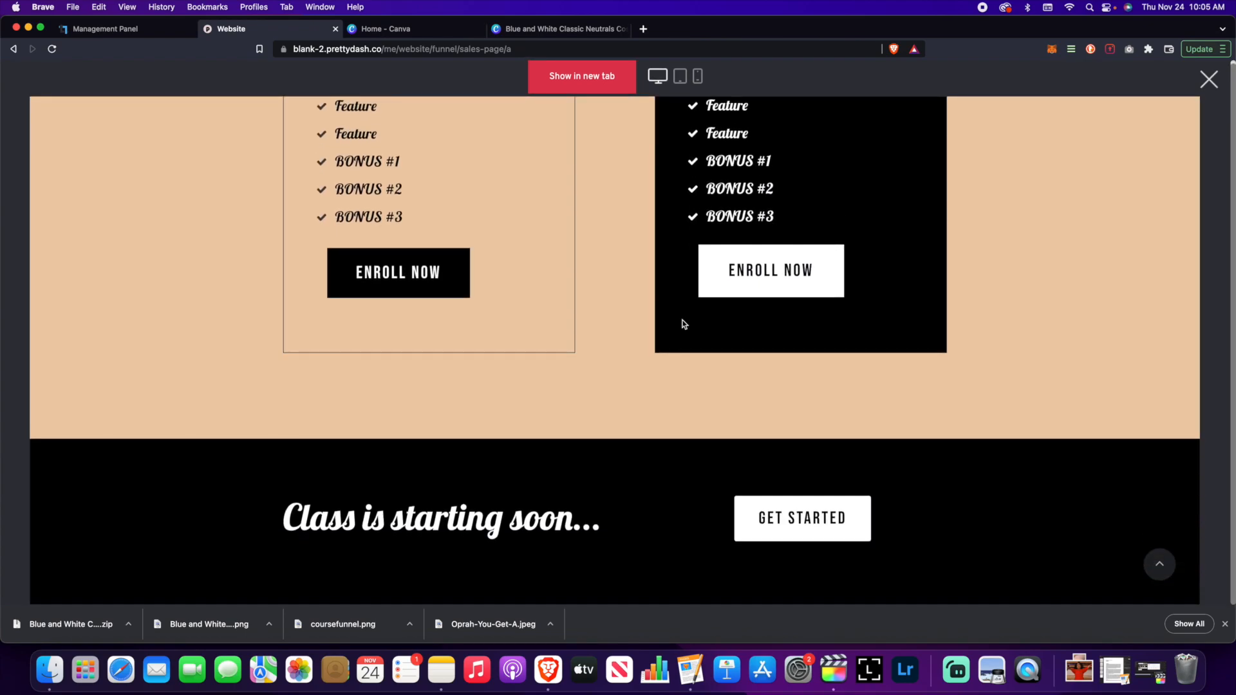
scroll(689, 336, up, 20)
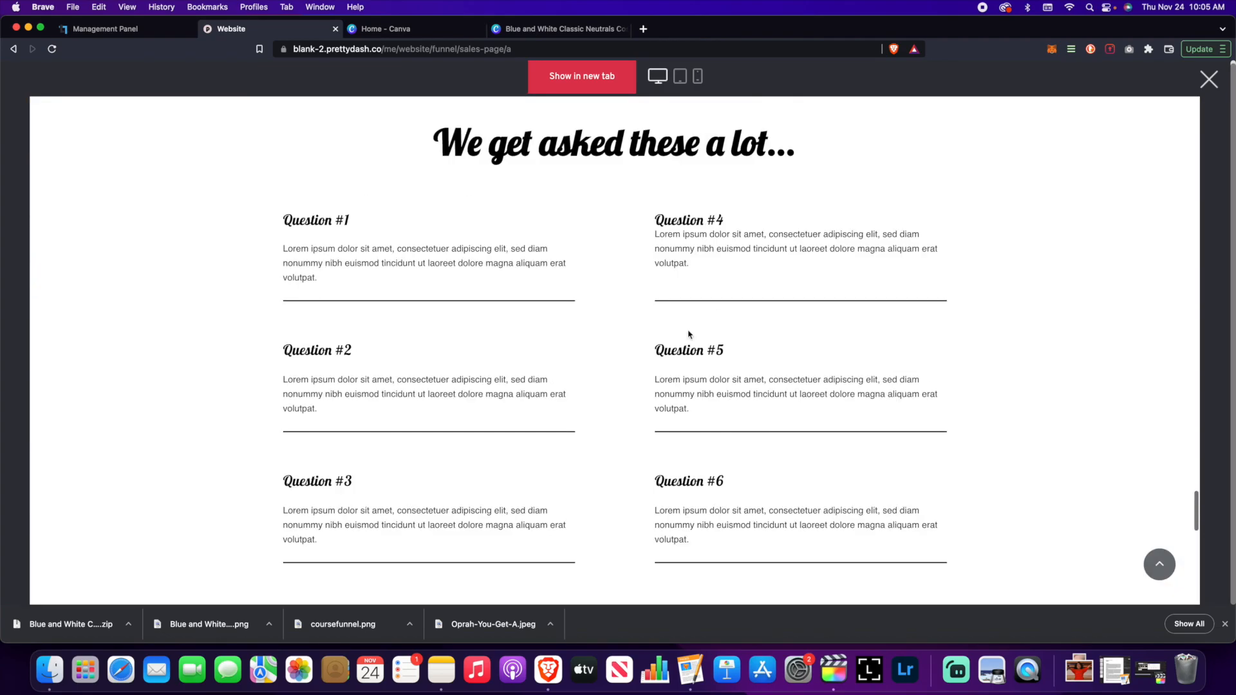
scroll(688, 334, up, 5)
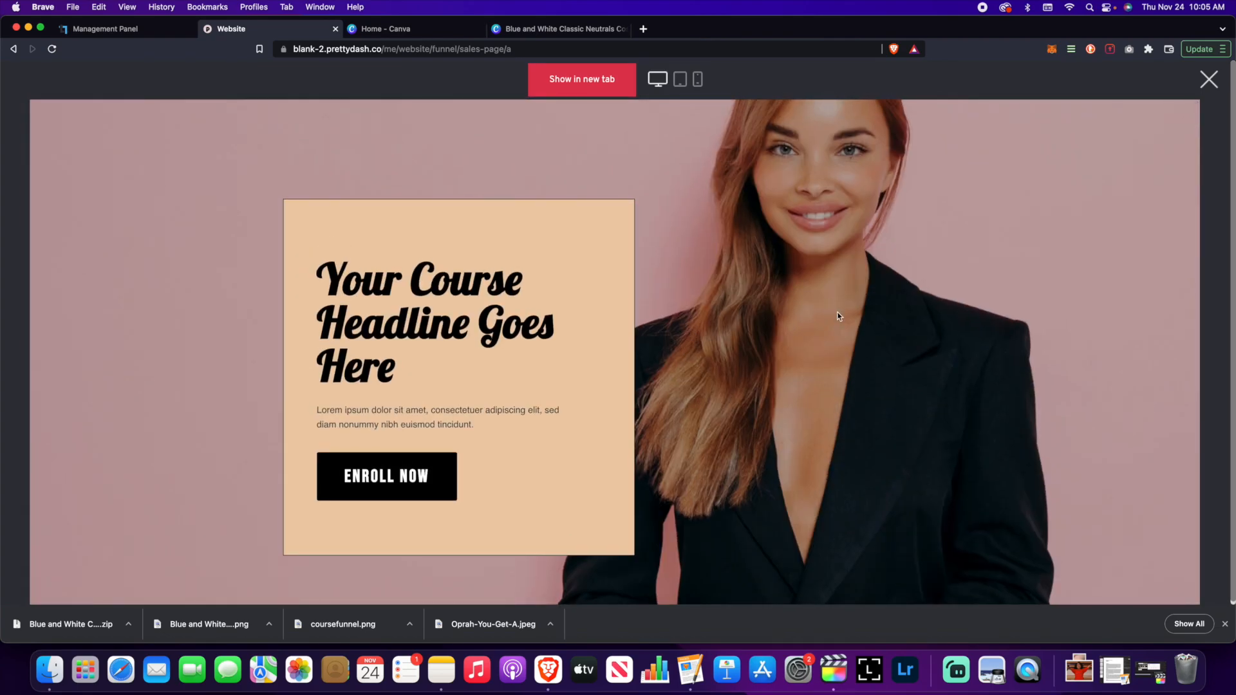
click(1209, 79)
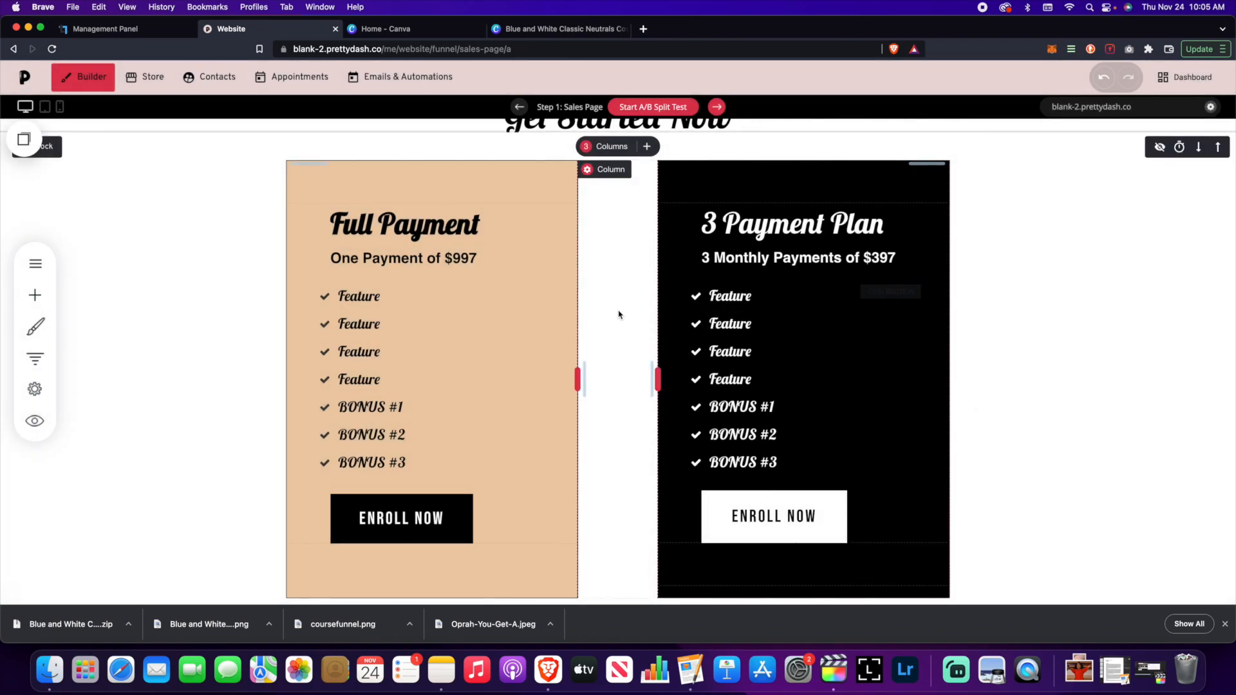
- Open the Checkout step for editing from the funnel's steps overview
scroll(623, 310, up, 4)
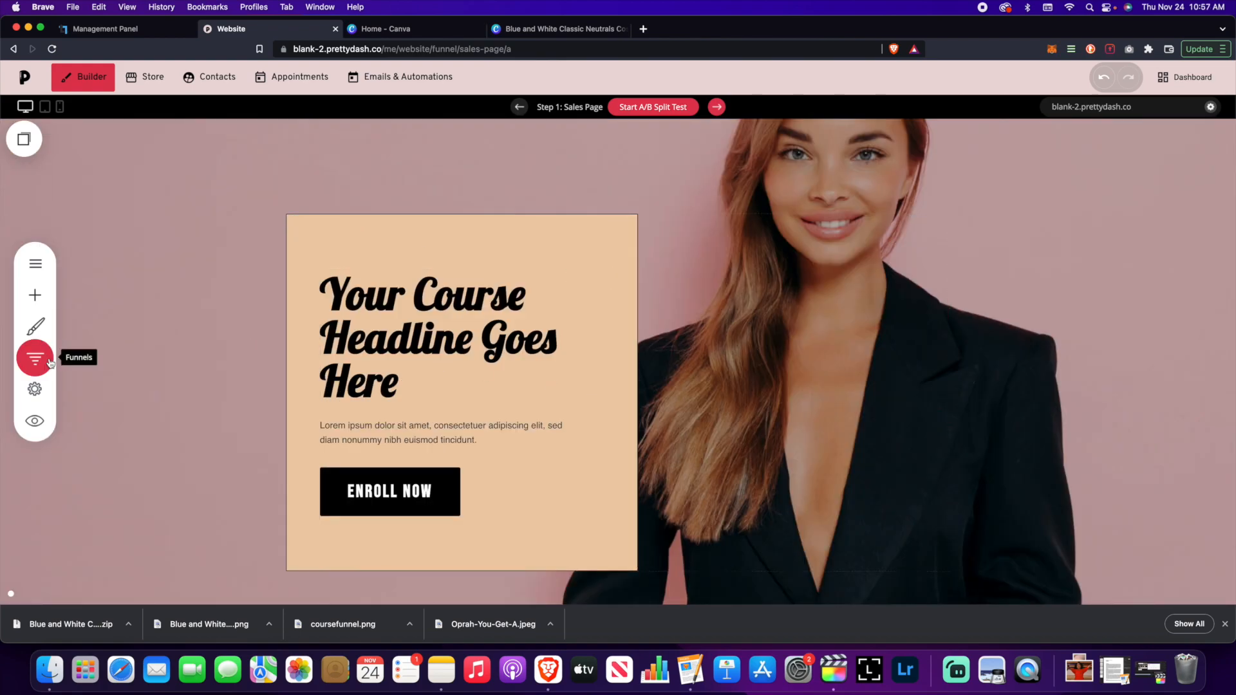
click(35, 358)
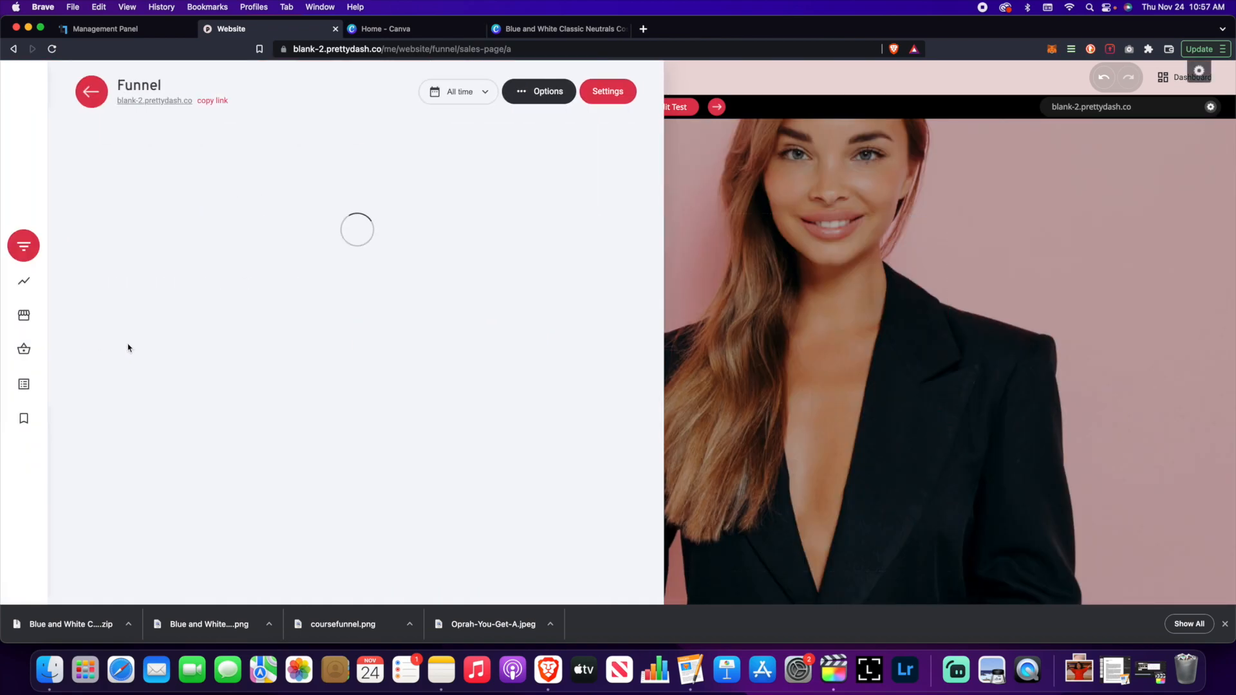
click(201, 324)
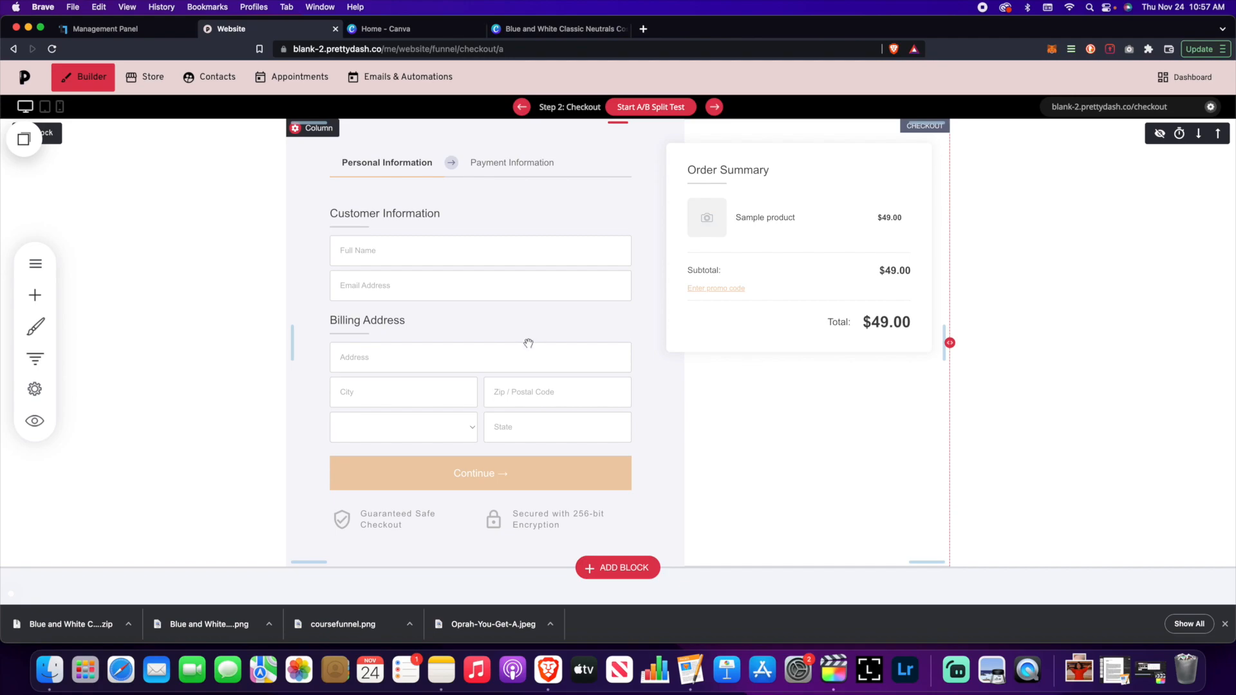
click(608, 568)
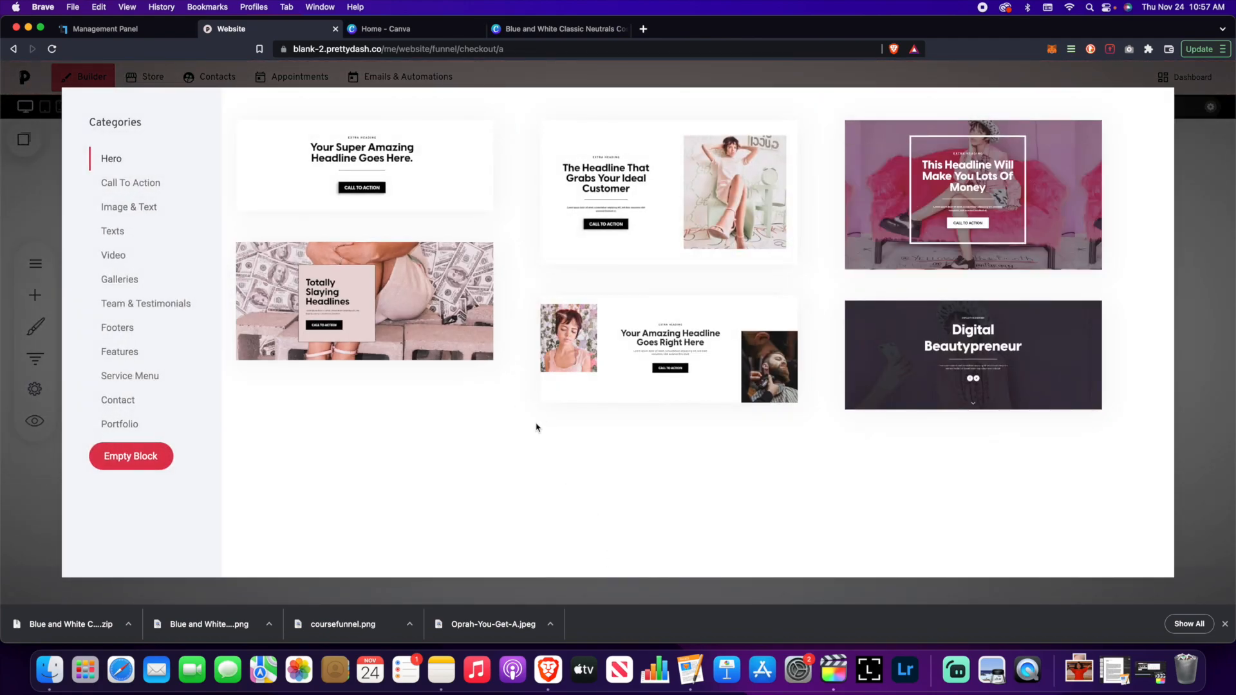
click(1188, 298)
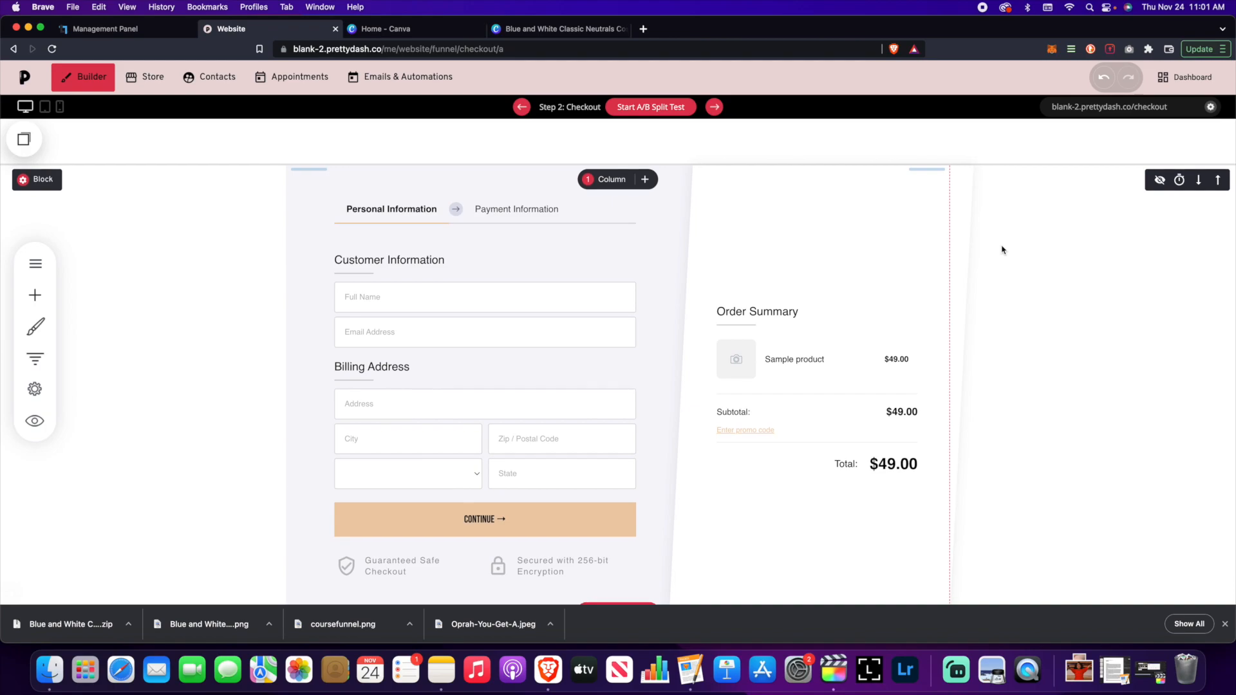
scroll(1001, 250, up, 5)
scroll(1002, 250, down, 3)
scroll(1001, 250, up, 3)
scroll(1004, 249, down, 5)
scroll(1004, 249, up, 5)
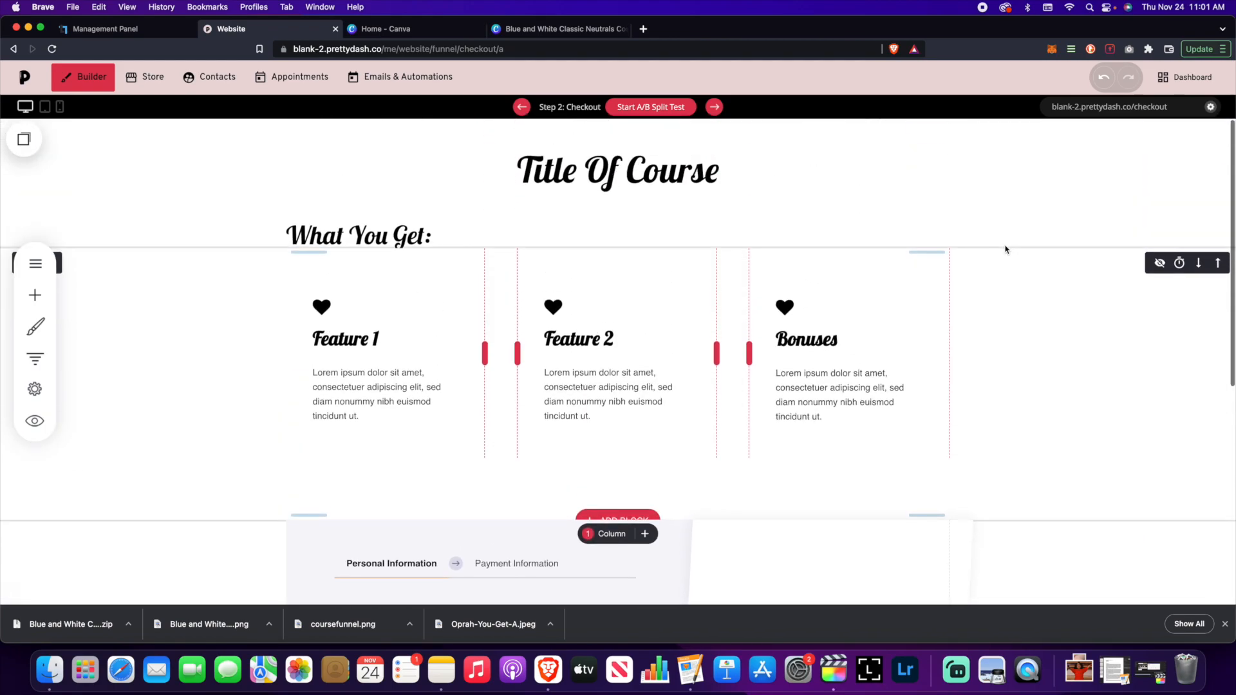
scroll(993, 287, down, 3)
scroll(994, 287, down, 2)
scroll(993, 285, up, 5)
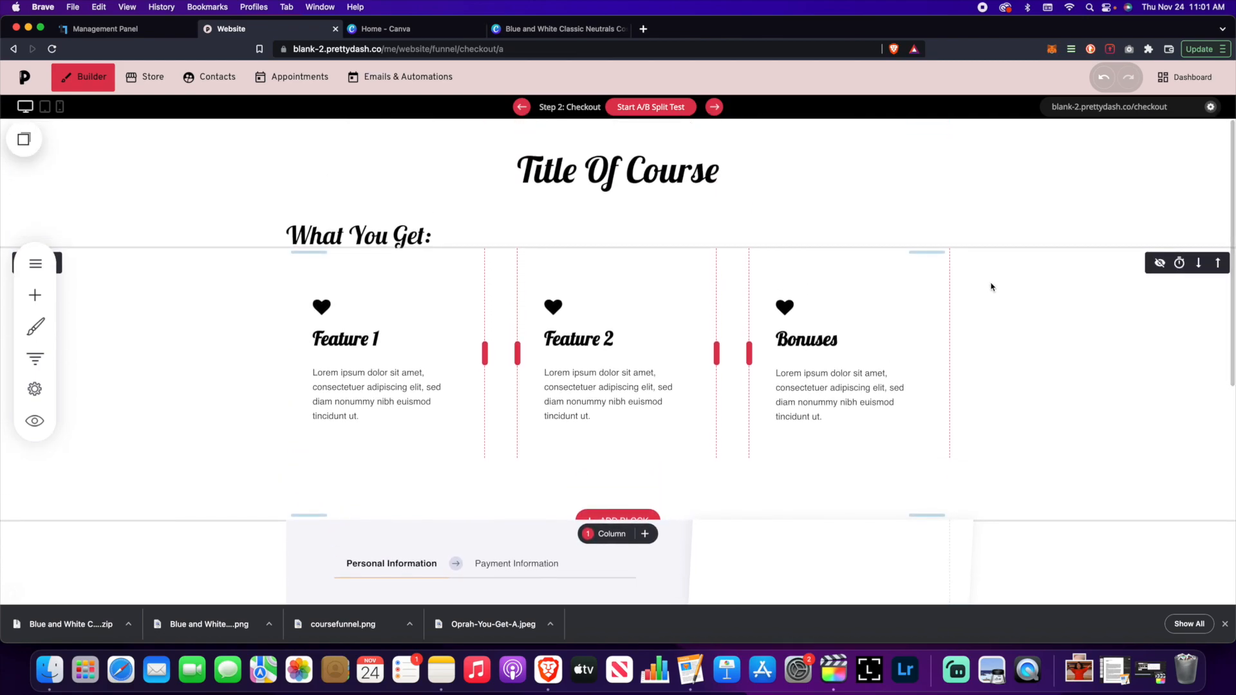
scroll(992, 286, down, 7)
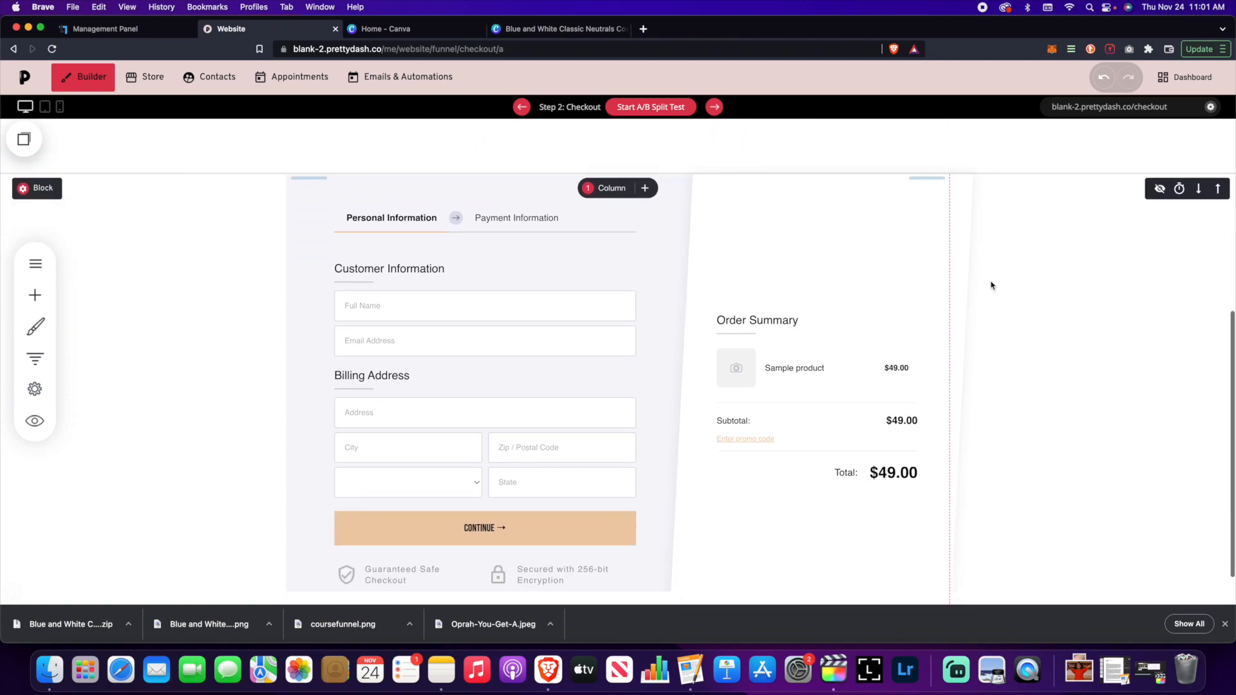
scroll(992, 286, down, 1)
scroll(993, 289, up, 1)
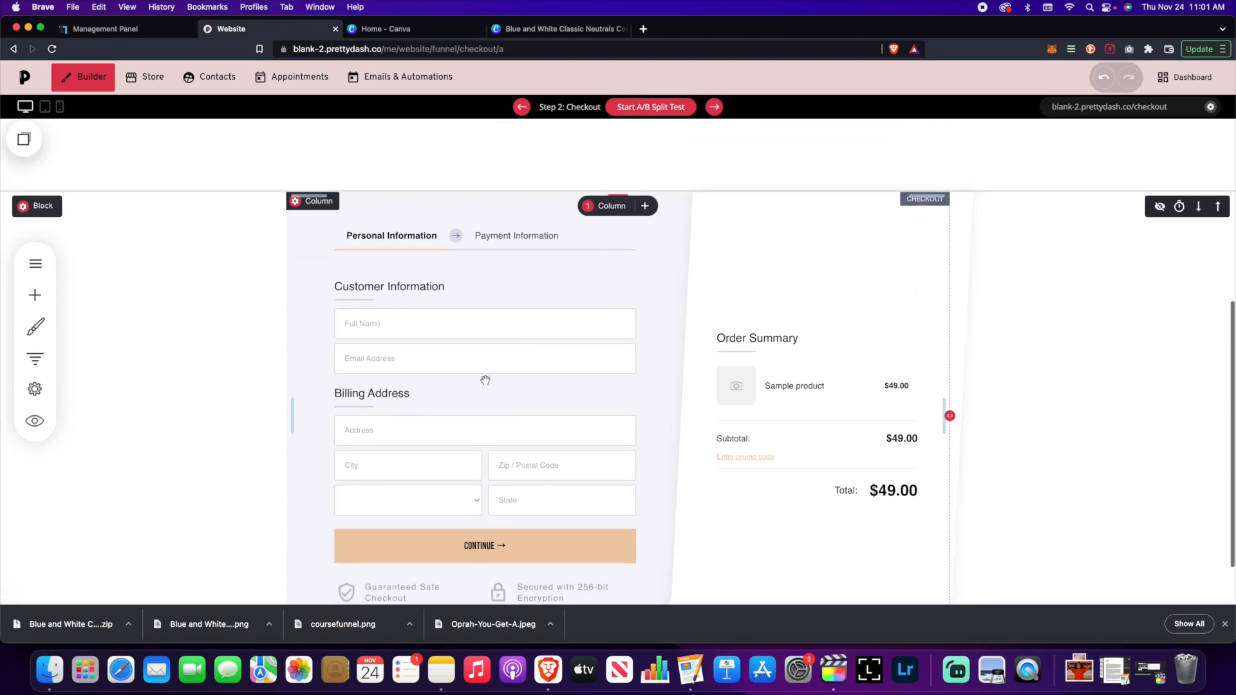
- Set Online Course as the checkout form's main product
click(328, 243)
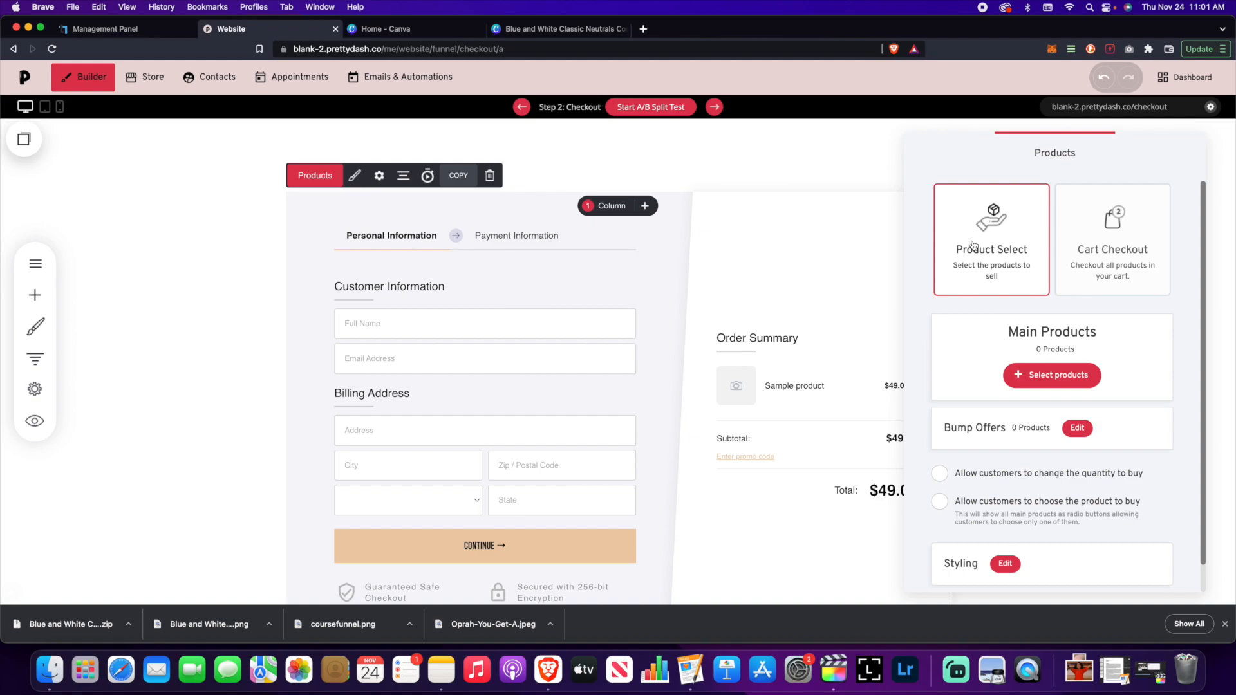
click(1056, 375)
click(520, 174)
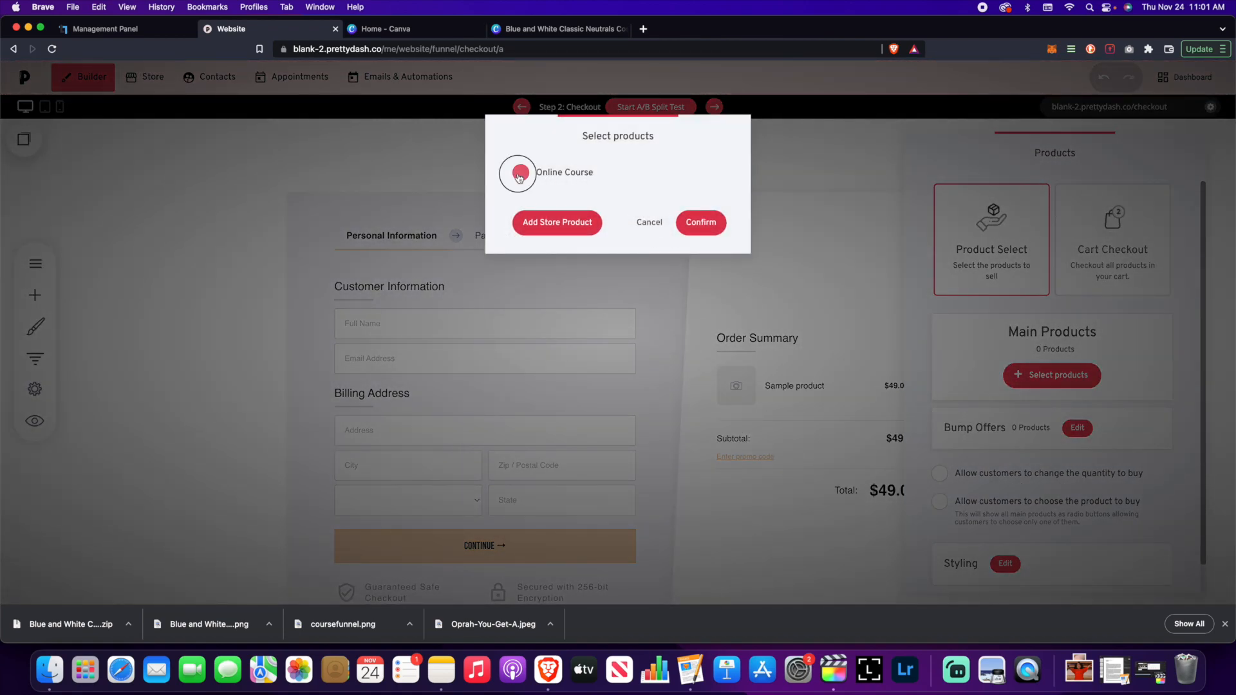
click(701, 222)
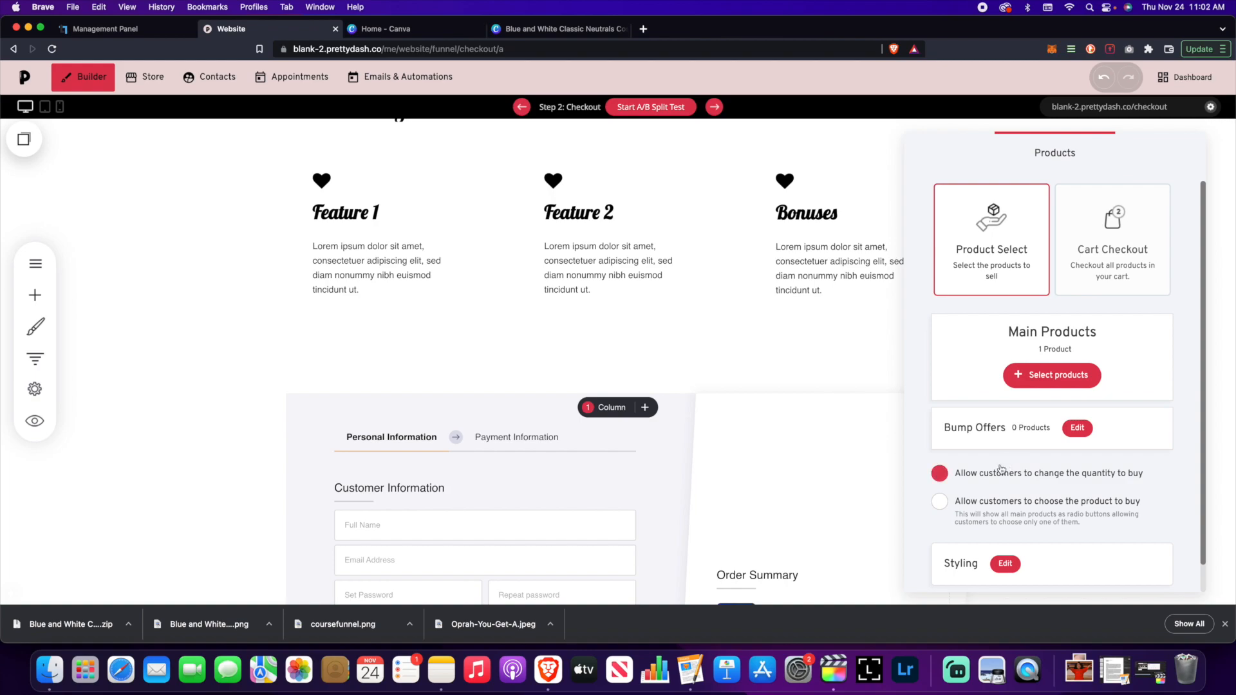
- Start a bump offer but discard it without a product, leaving 0 bump offers
click(1077, 429)
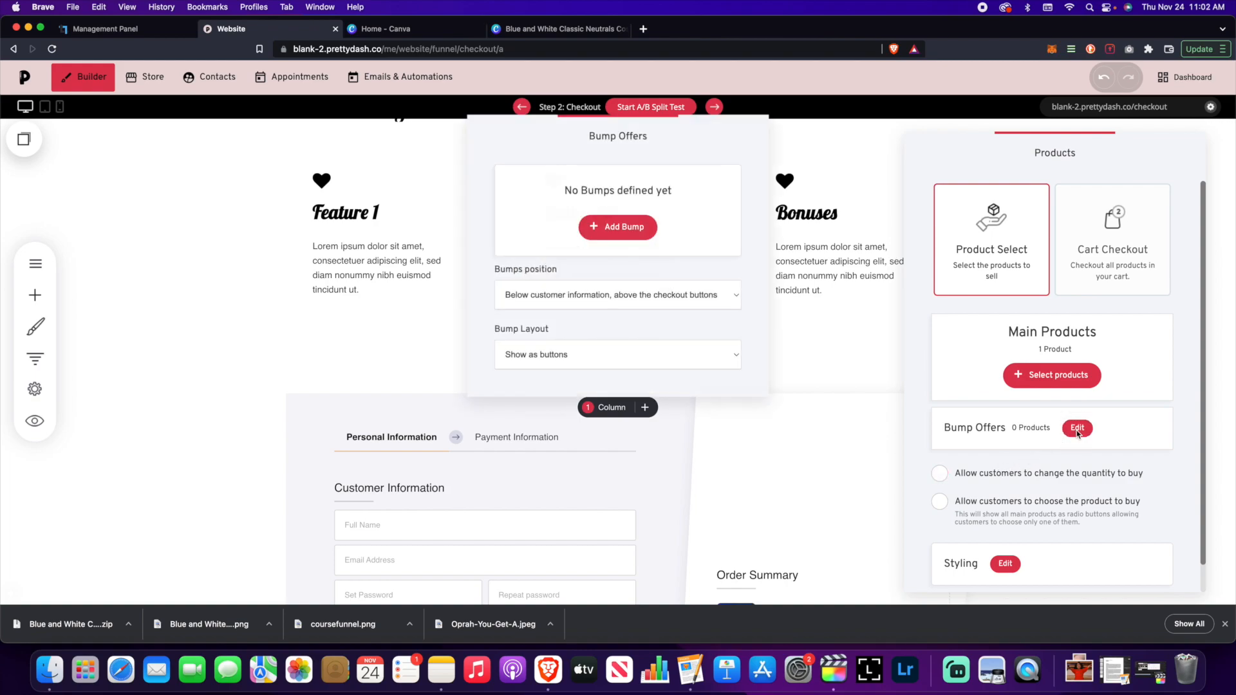
click(655, 236)
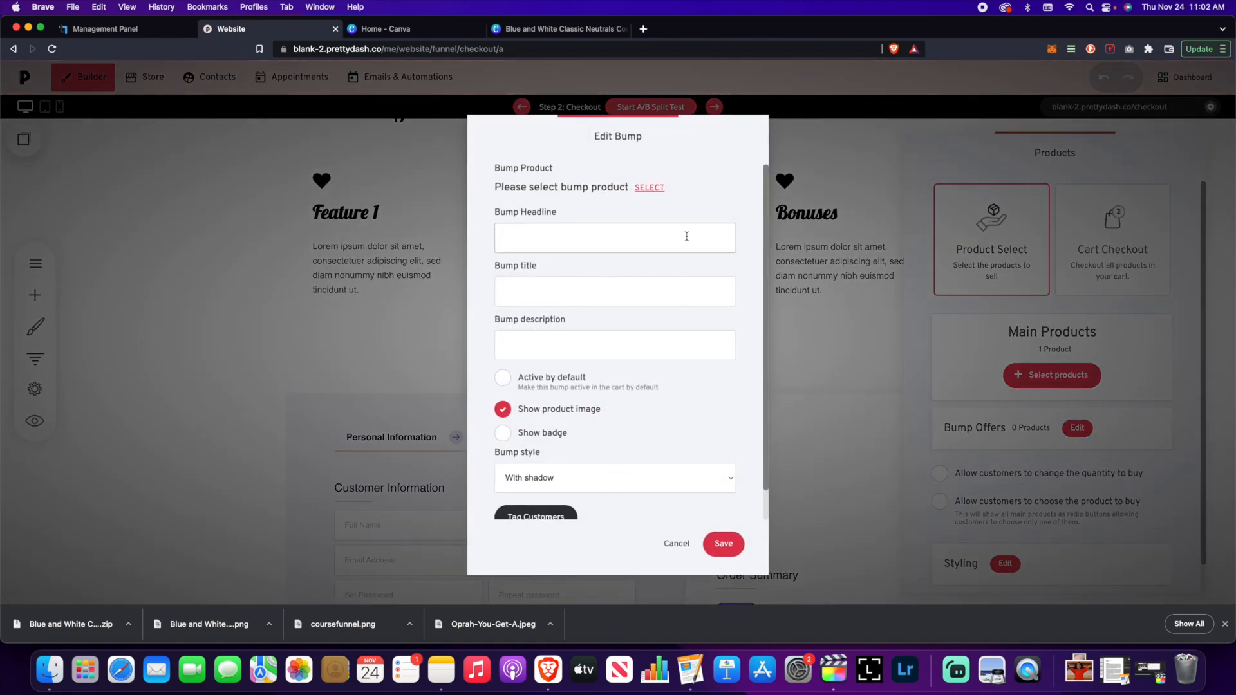
scroll(649, 302, down, 2)
scroll(651, 301, up, 1)
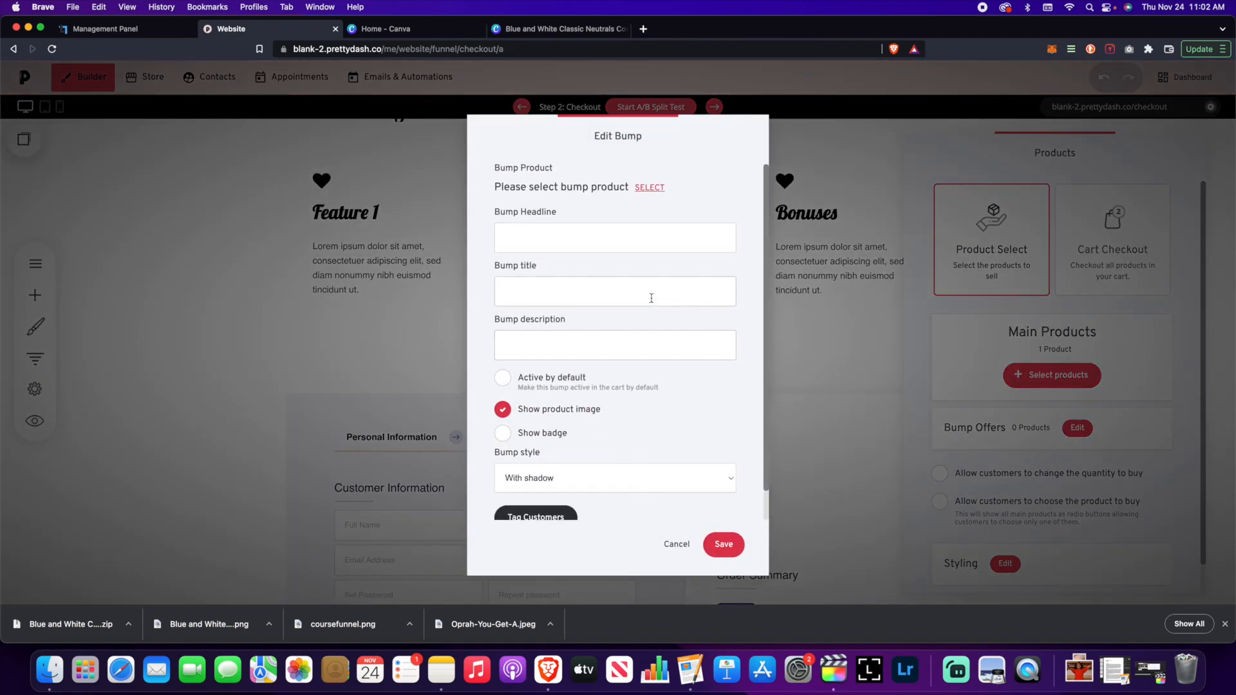
click(646, 188)
click(650, 221)
click(649, 188)
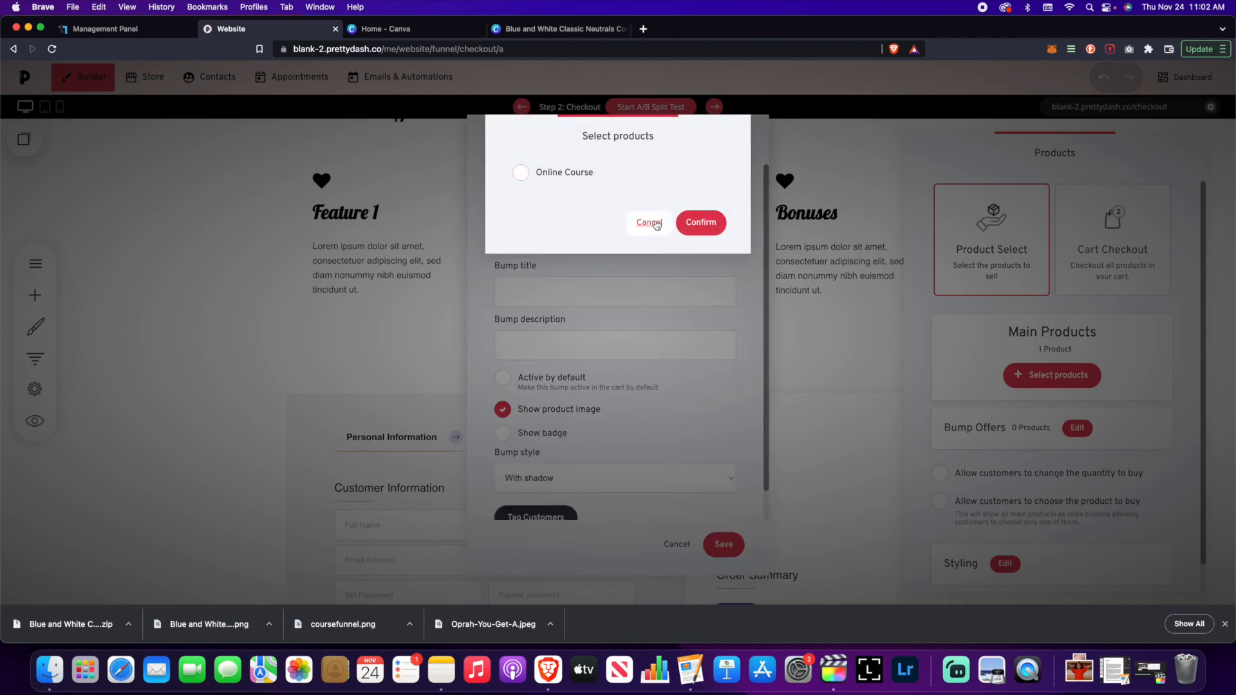
click(647, 220)
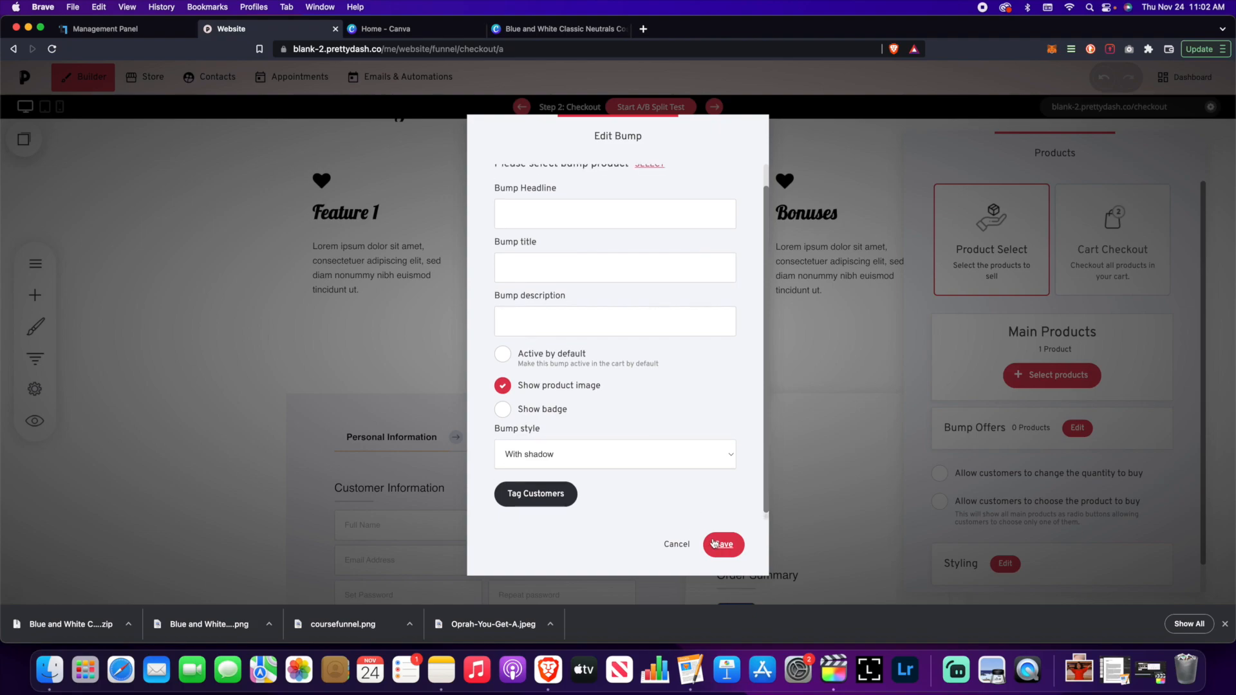
click(675, 544)
click(756, 432)
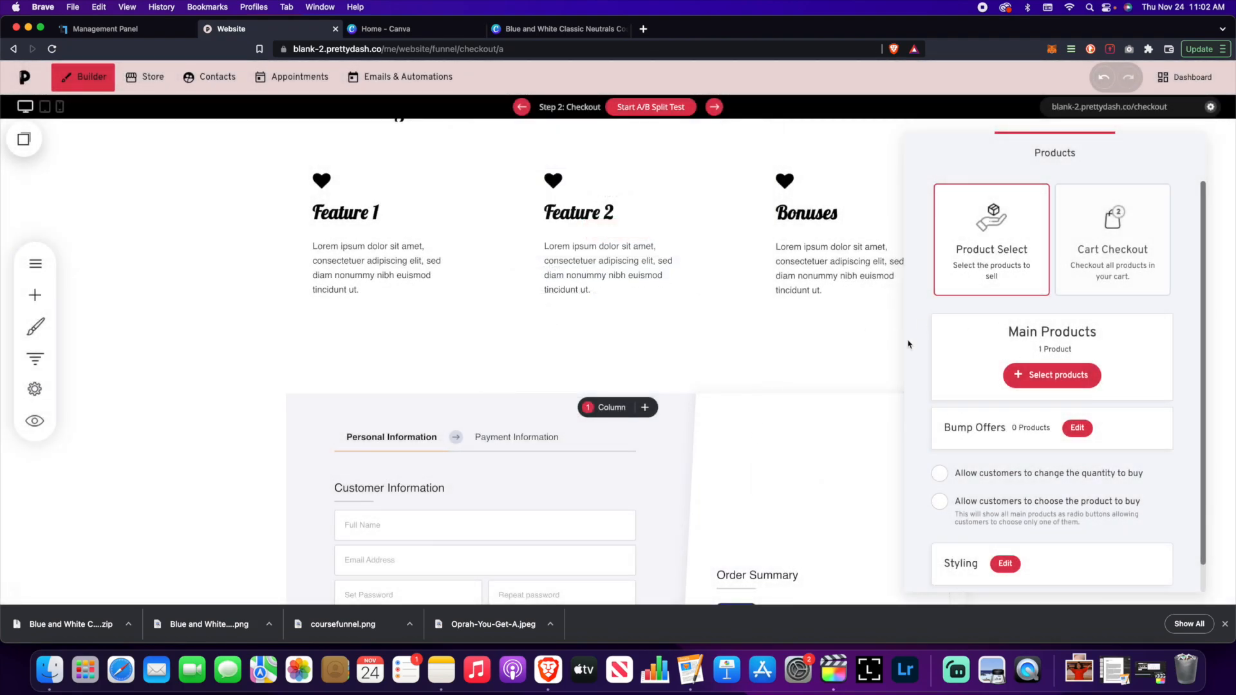
click(911, 359)
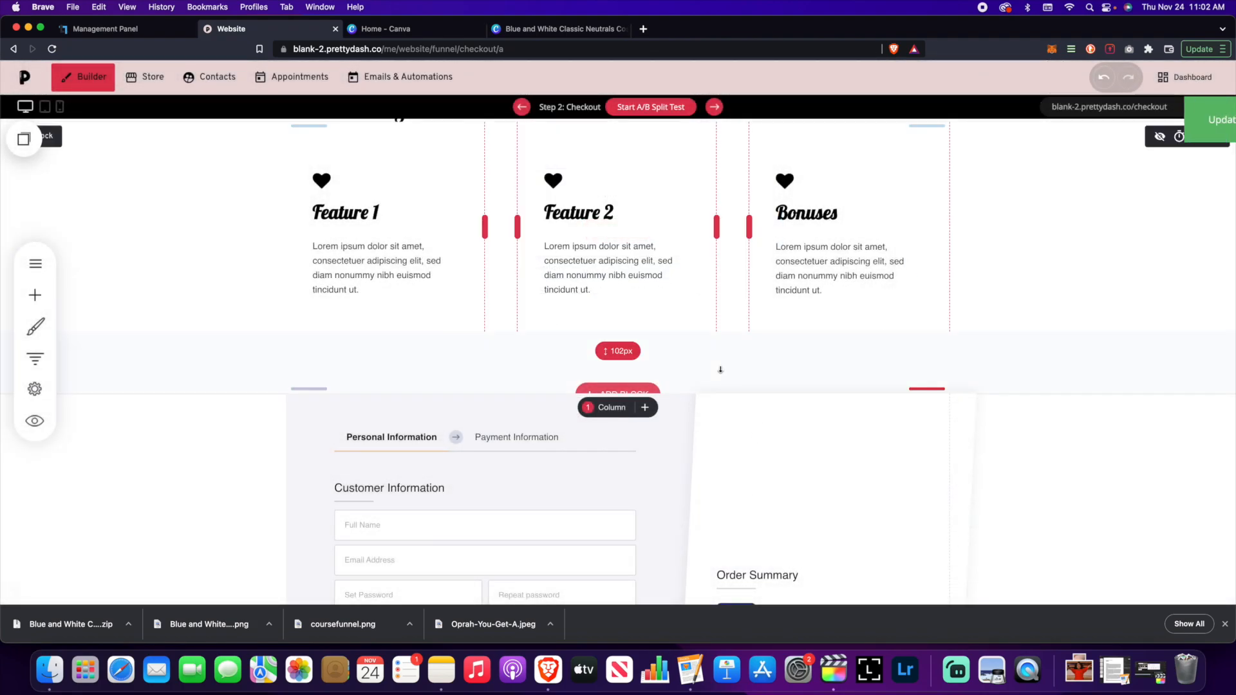
scroll(720, 369, down, 3)
scroll(720, 370, down, 2)
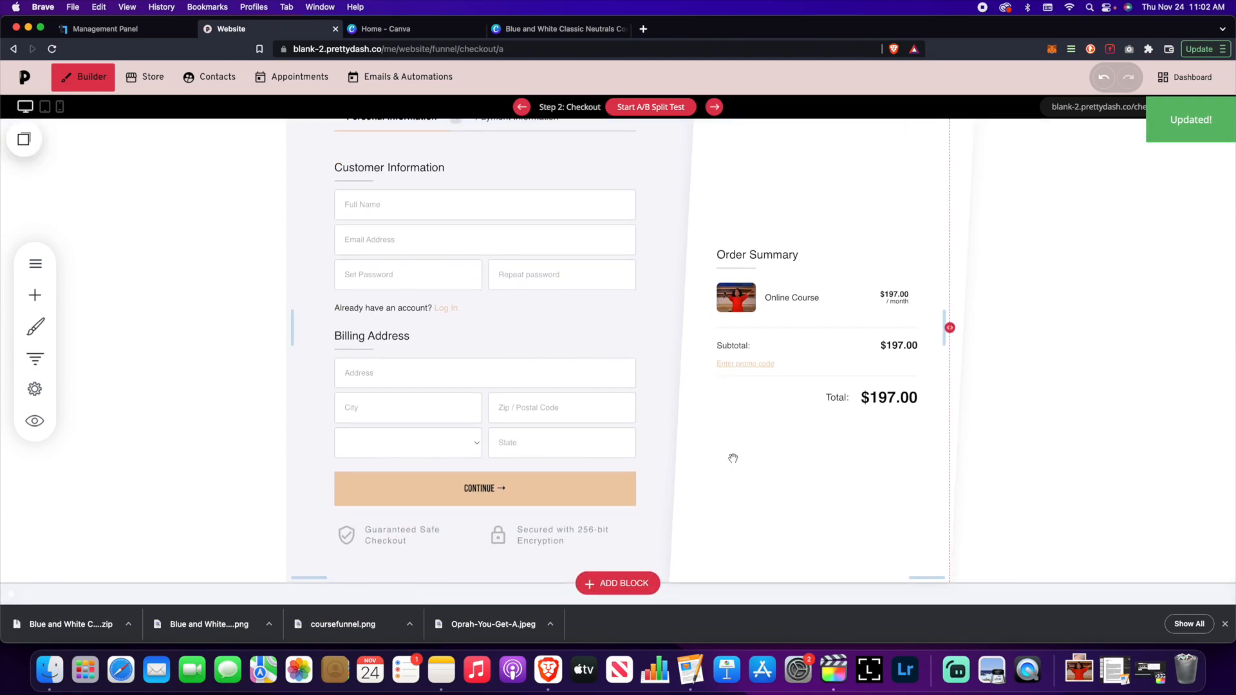
scroll(424, 246, up, 1)
scroll(358, 132, up, 1)
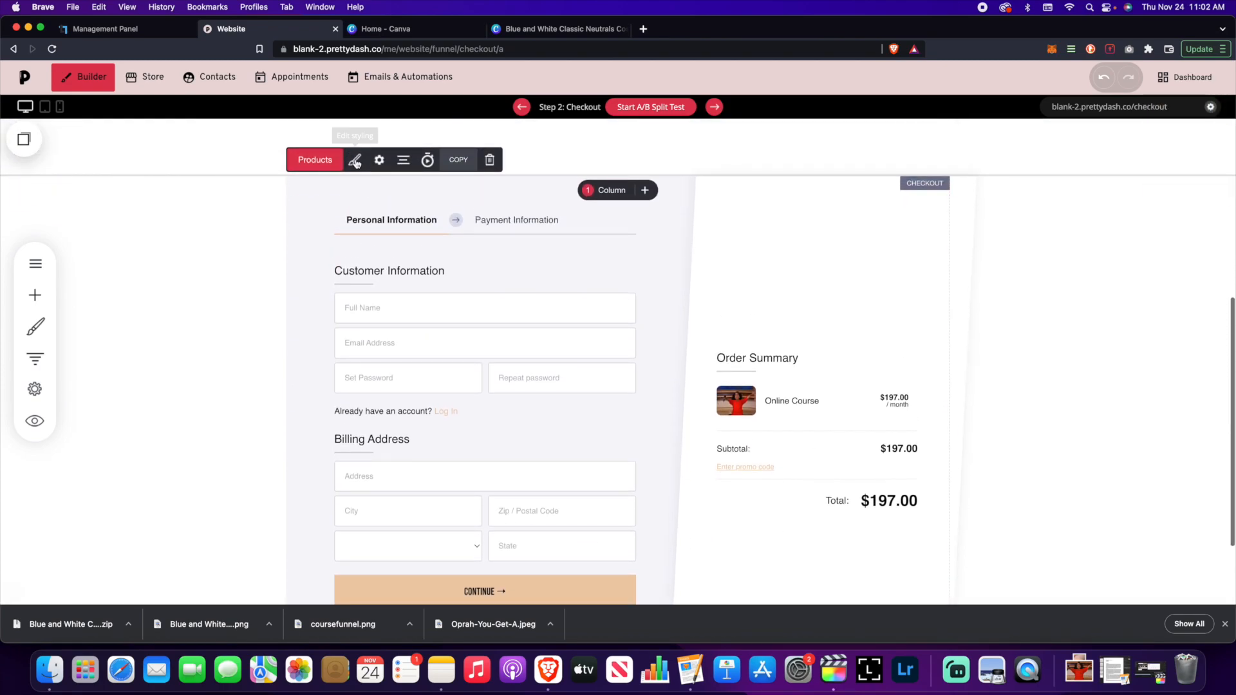
click(325, 159)
scroll(1120, 416, down, 1)
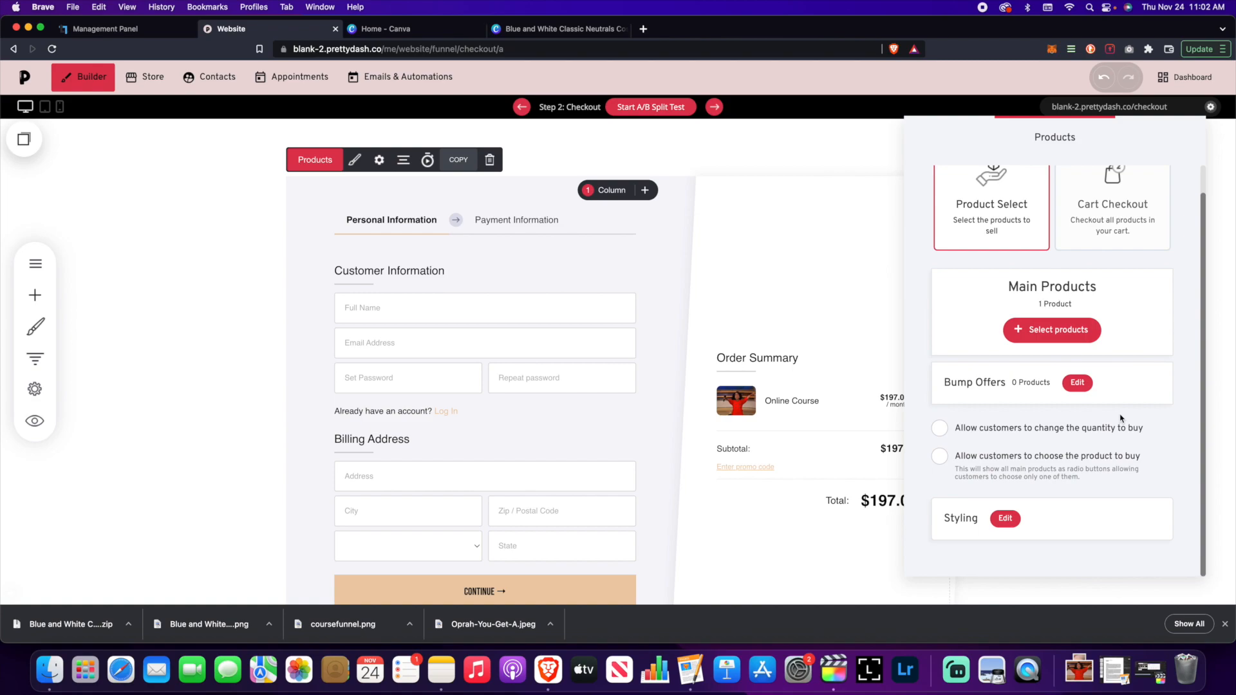
click(962, 436)
click(939, 429)
click(942, 429)
click(944, 432)
click(938, 434)
click(972, 458)
click(1019, 434)
click(1009, 463)
click(983, 484)
click(1006, 520)
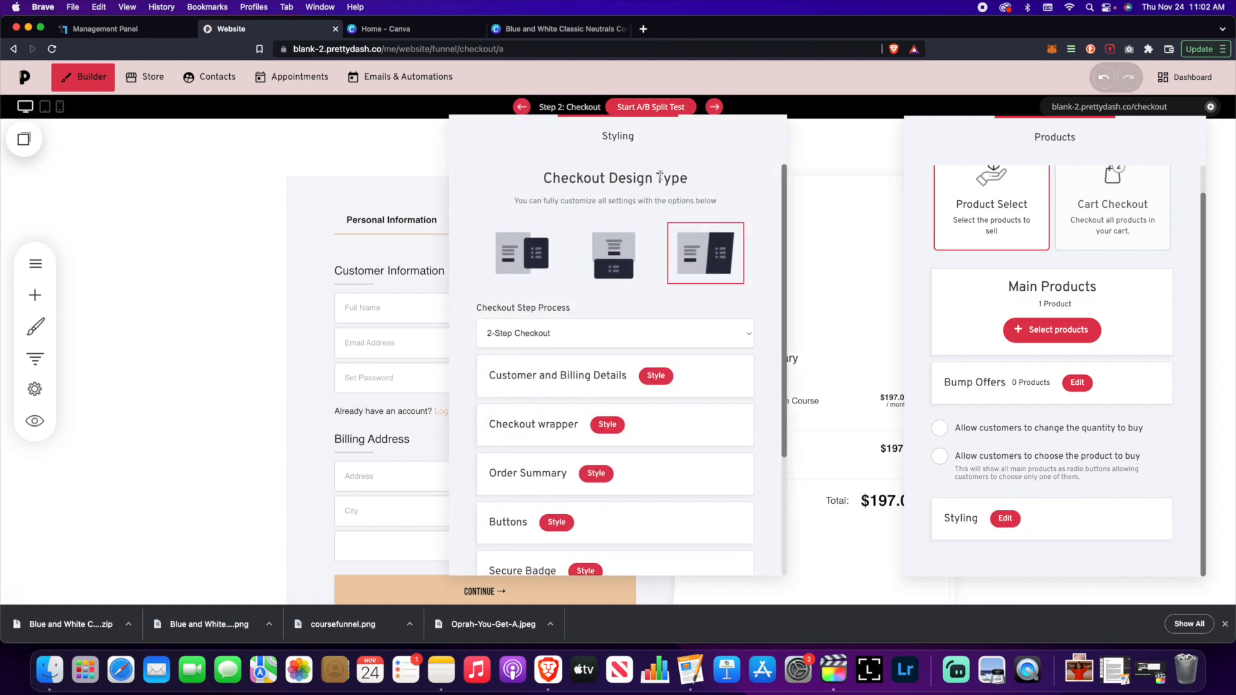
click(835, 315)
click(834, 335)
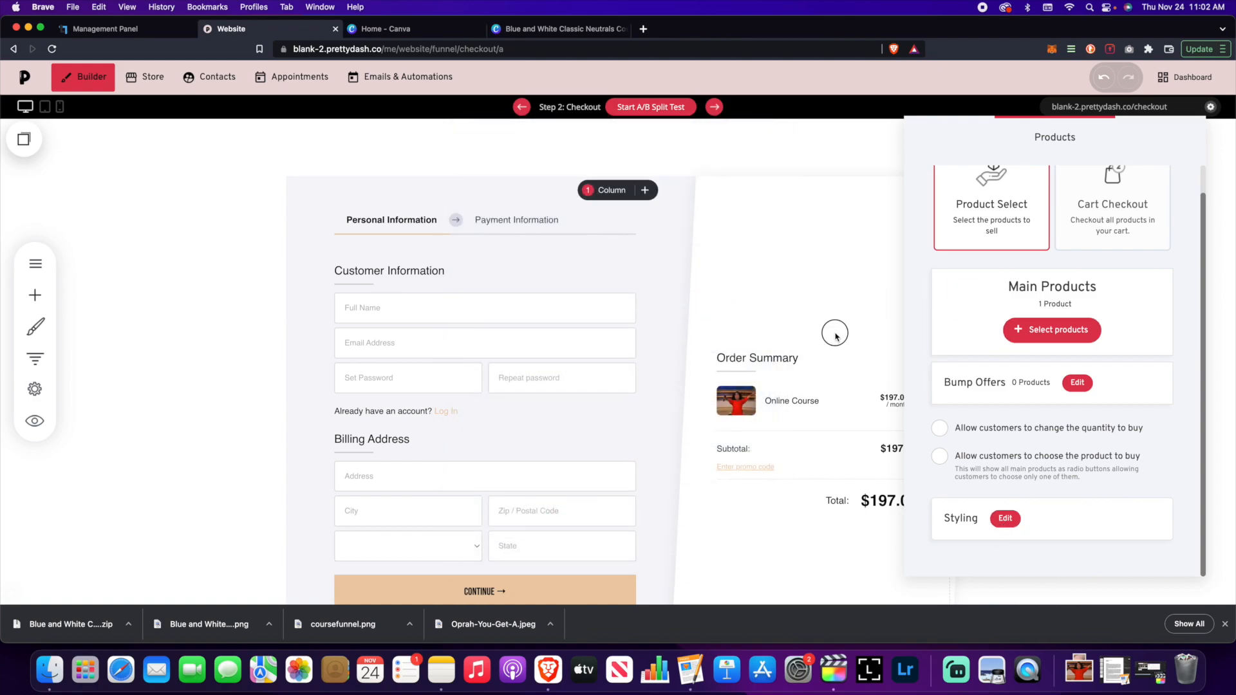
scroll(450, 290, up, 3)
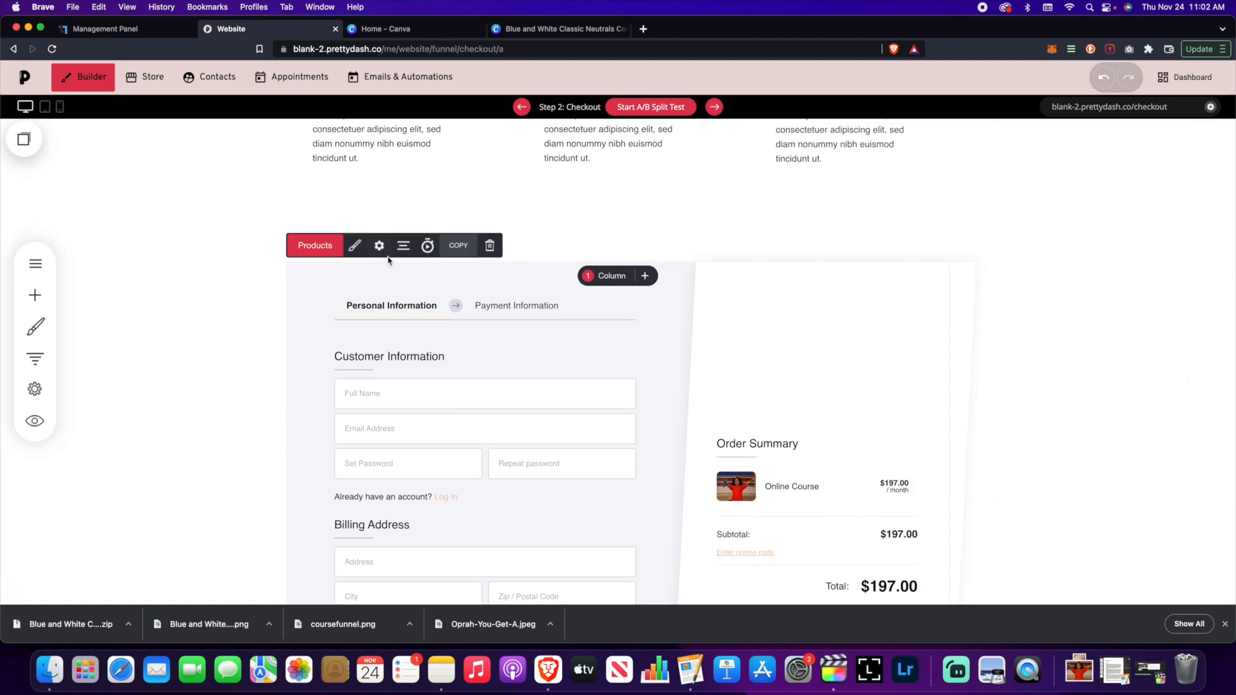
- In checkout settings, toggle customer registrations and point the thank-you link to Next Funnel Step
click(379, 246)
click(1031, 359)
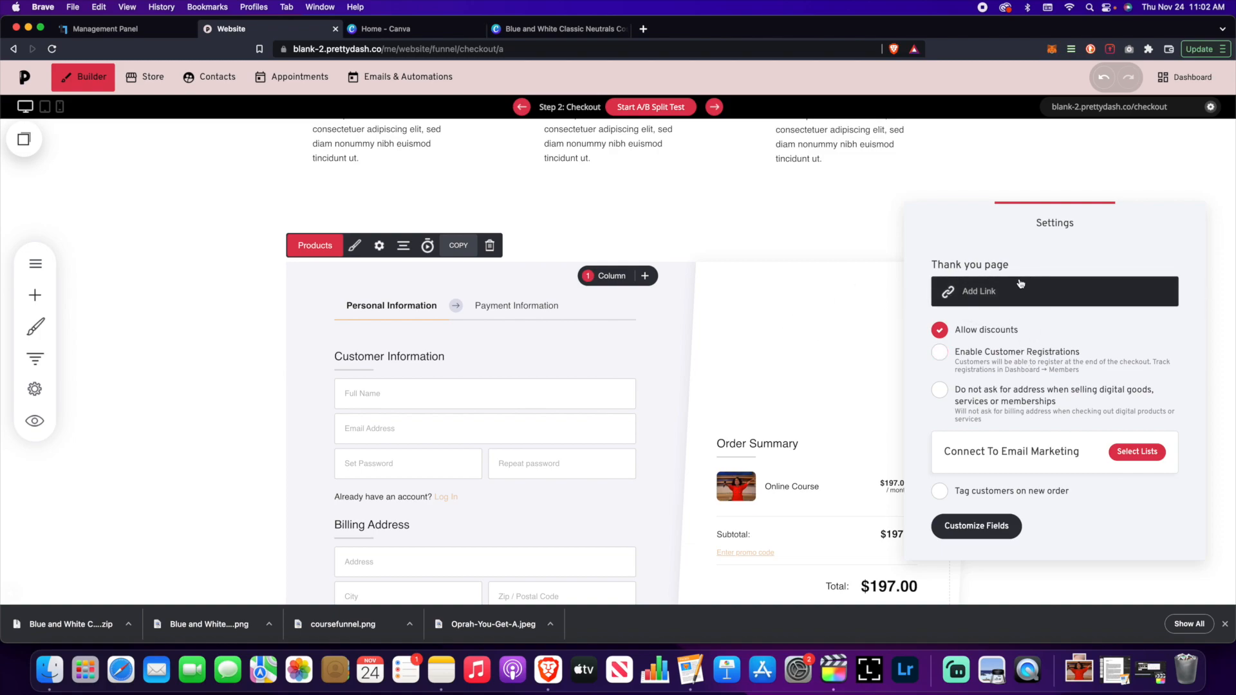
click(1004, 292)
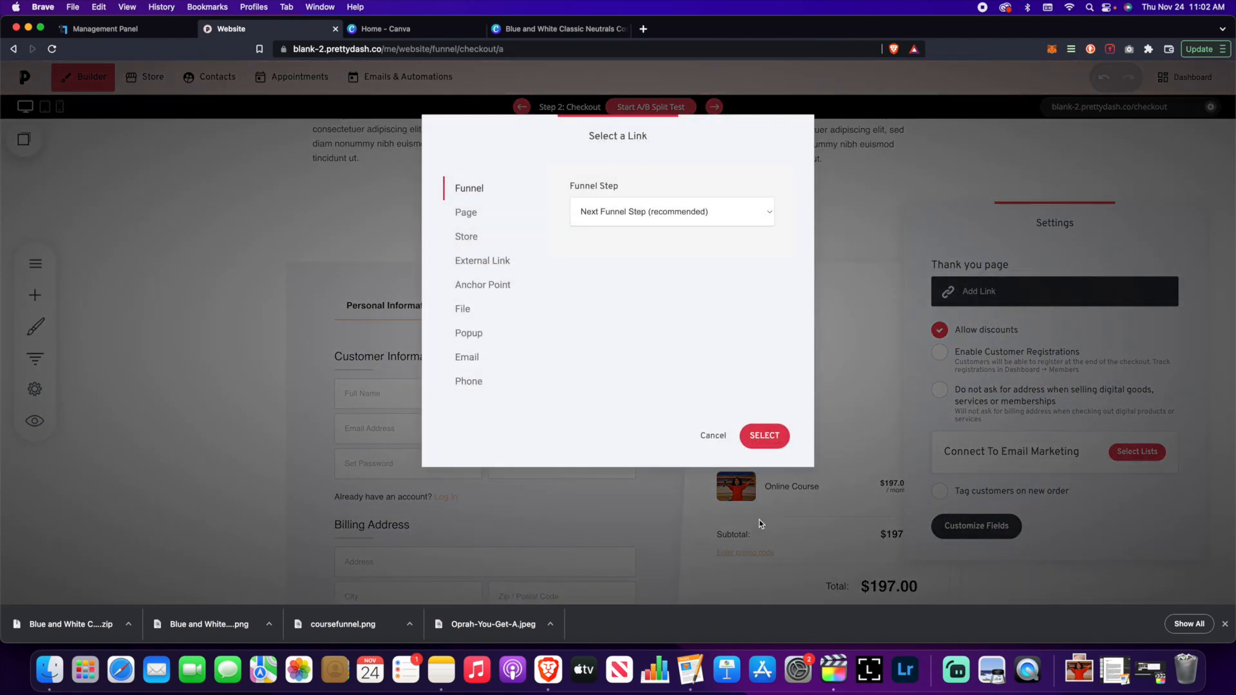
click(764, 436)
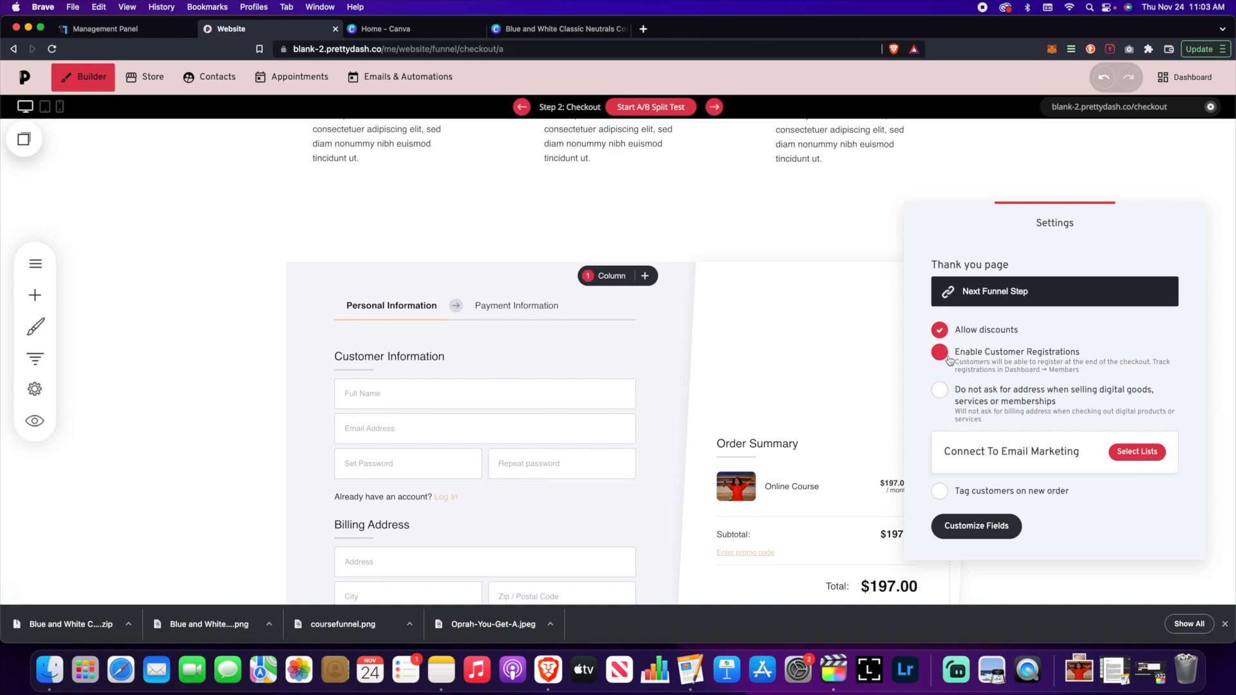
- Save the checkout page with discounts and customer registrations enabled
click(718, 365)
scroll(722, 367, down, 2)
scroll(721, 367, down, 4)
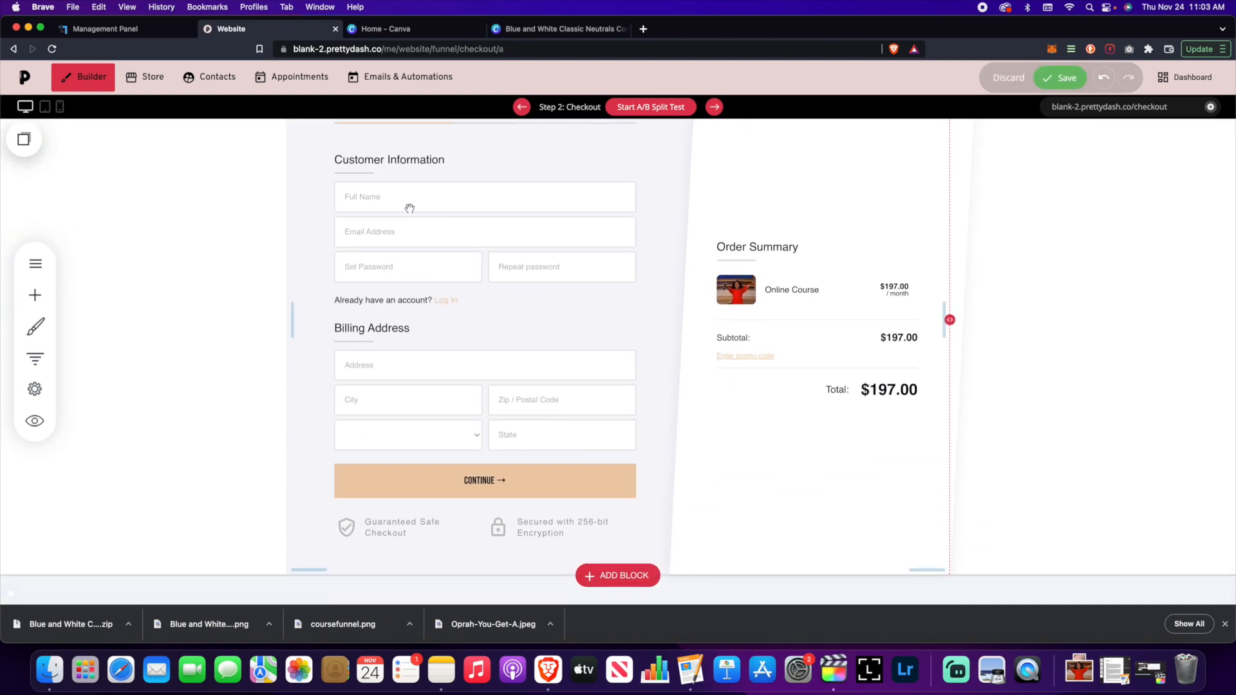
click(1055, 81)
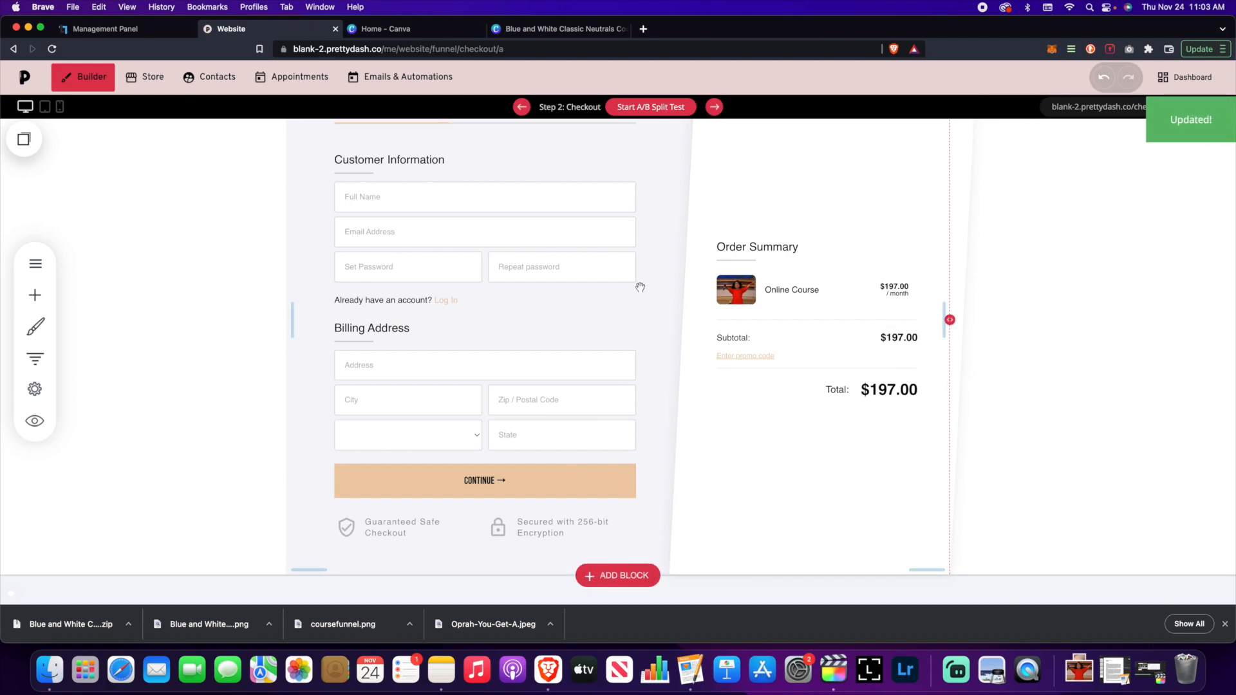
- Reopen the checkout block's settings panel
scroll(640, 287, up, 3)
click(379, 143)
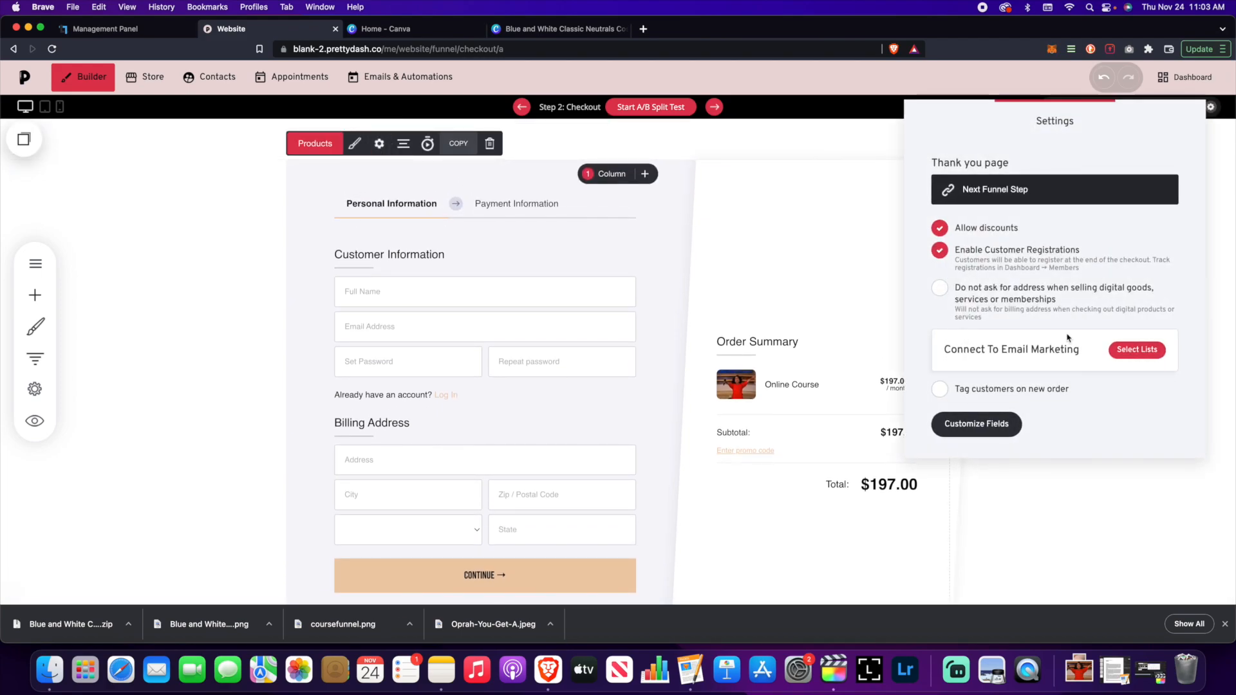
click(1130, 356)
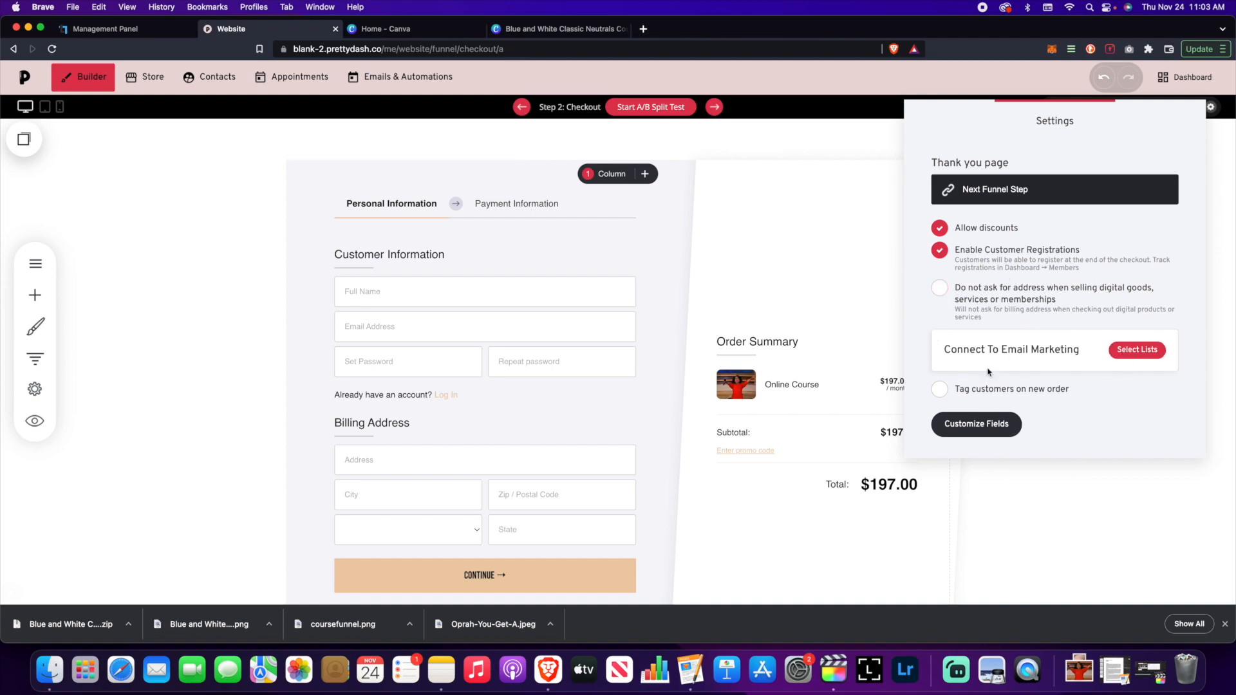
- Create an 'Online Course Customers' email list and connect it to the checkout
click(1130, 354)
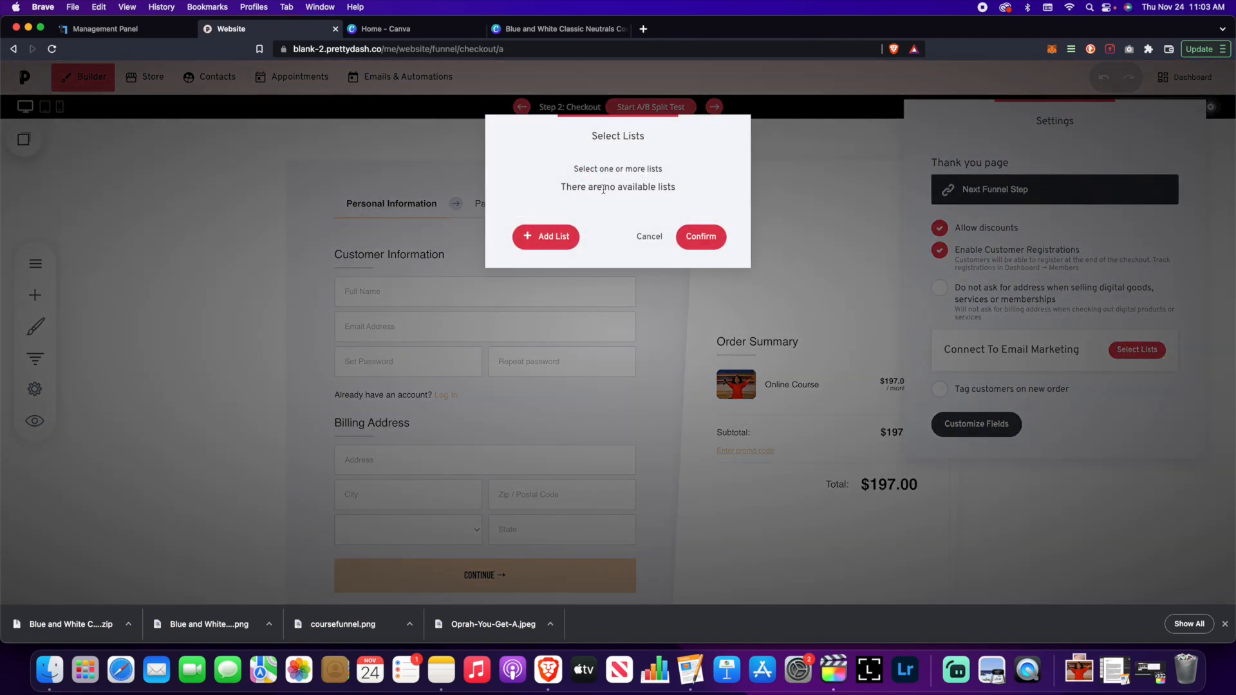
click(546, 237)
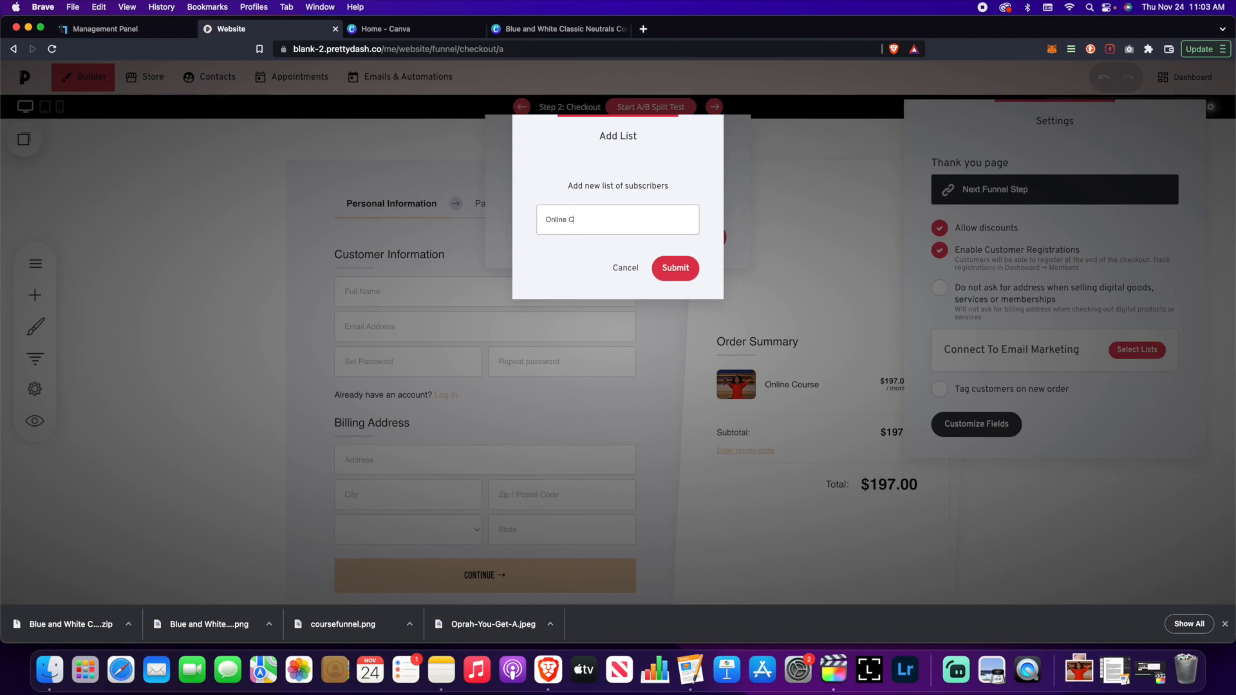
click(688, 269)
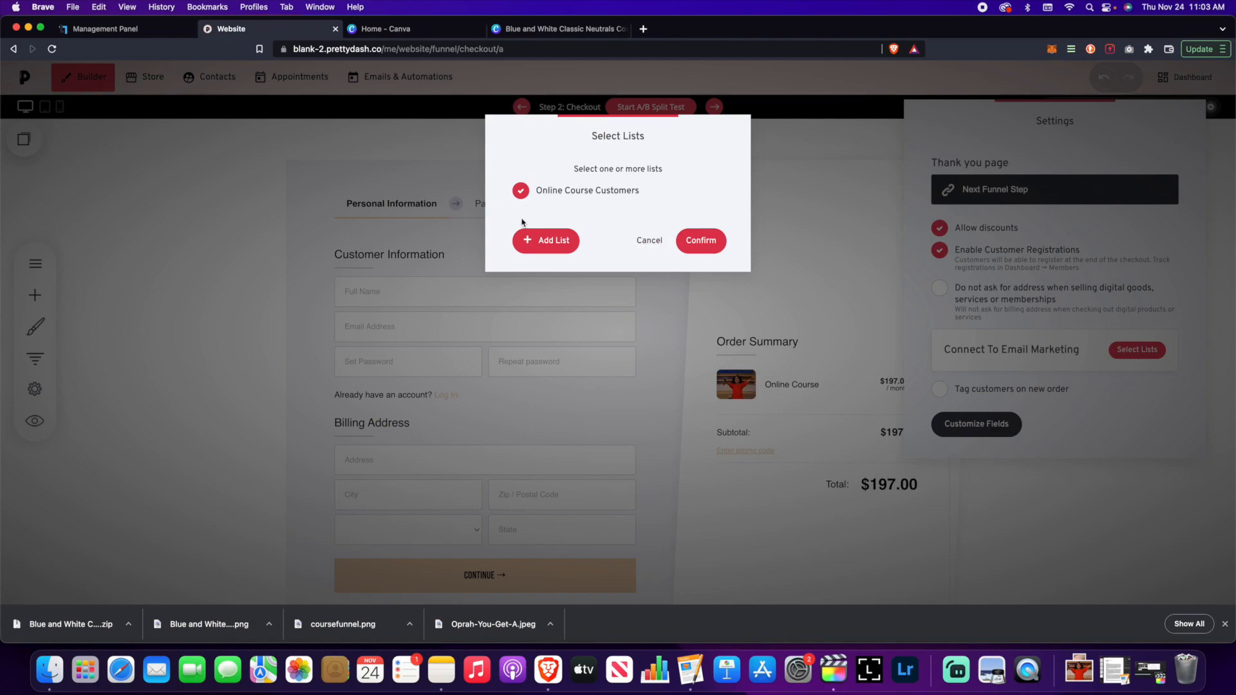
click(701, 240)
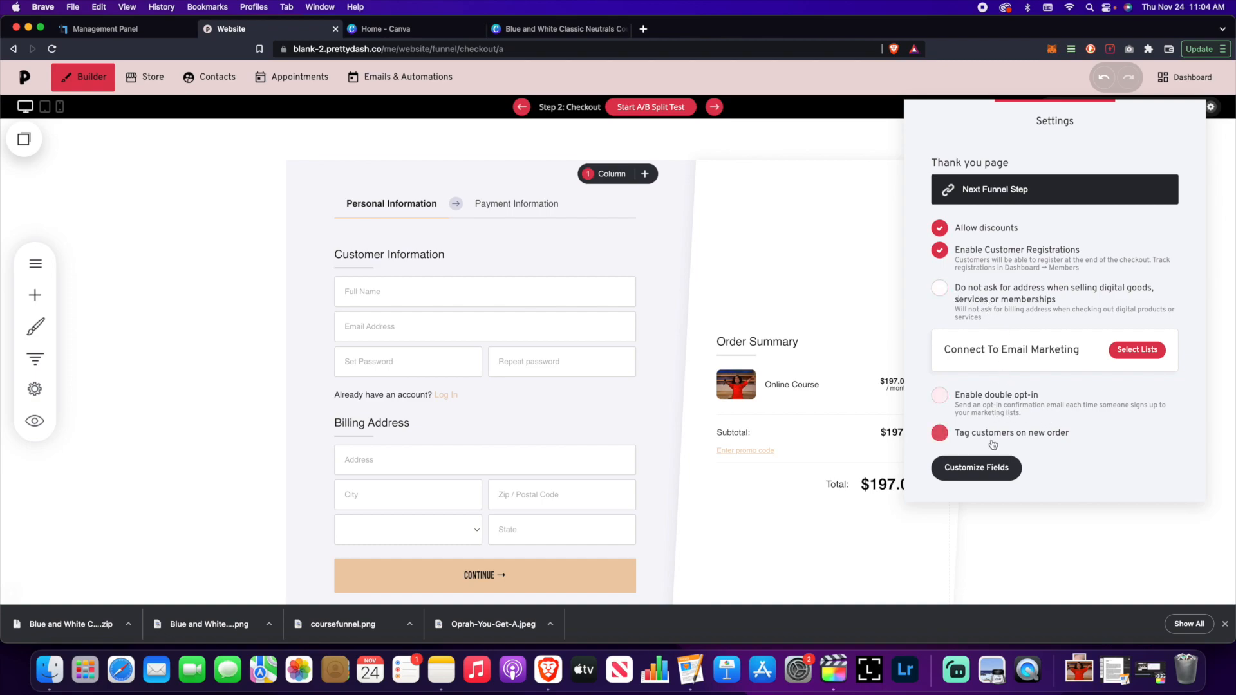
- Tag new-order customers with 'Purchased Online Course'
click(945, 440)
click(1021, 470)
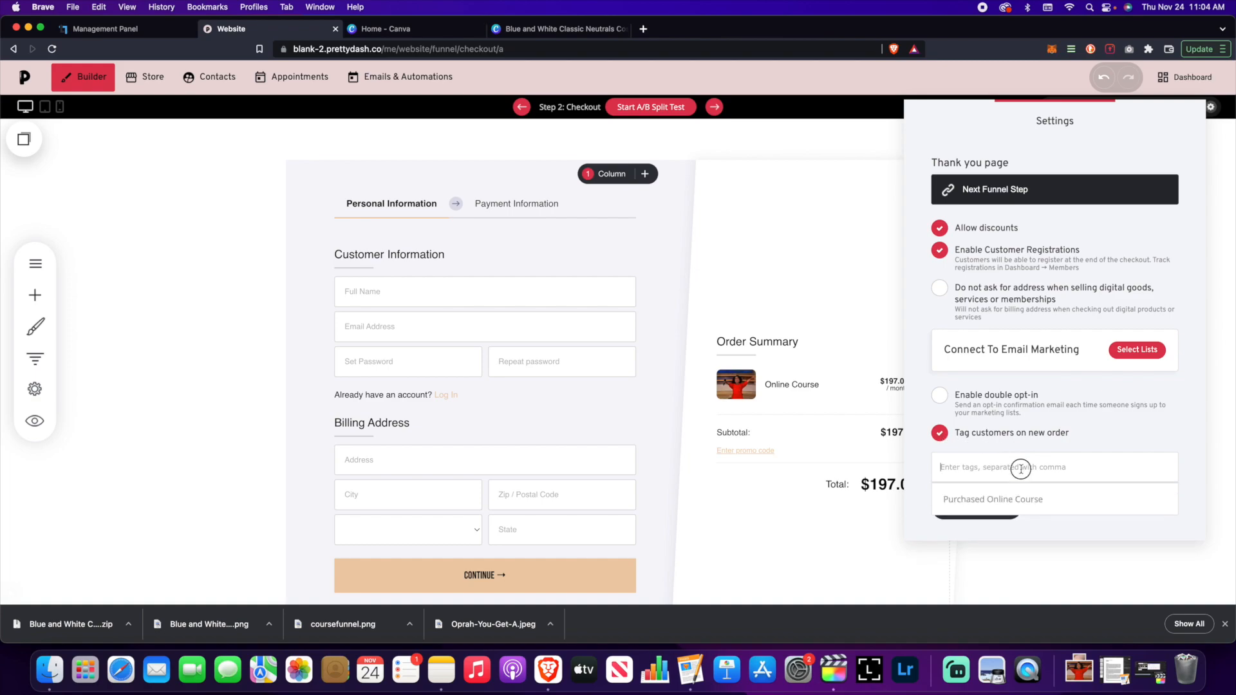
click(1024, 503)
- Review the checkout form's additional-fields options, leaving additional fields turned off
scroll(1063, 480, down, 1)
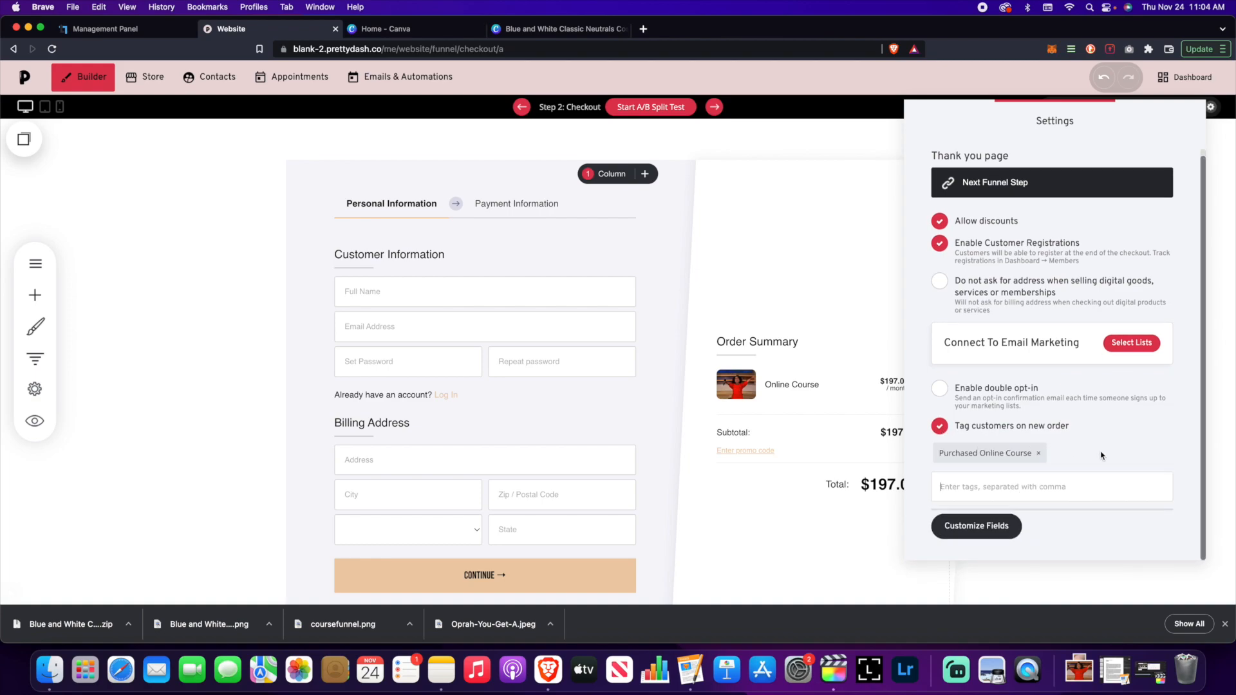
click(991, 531)
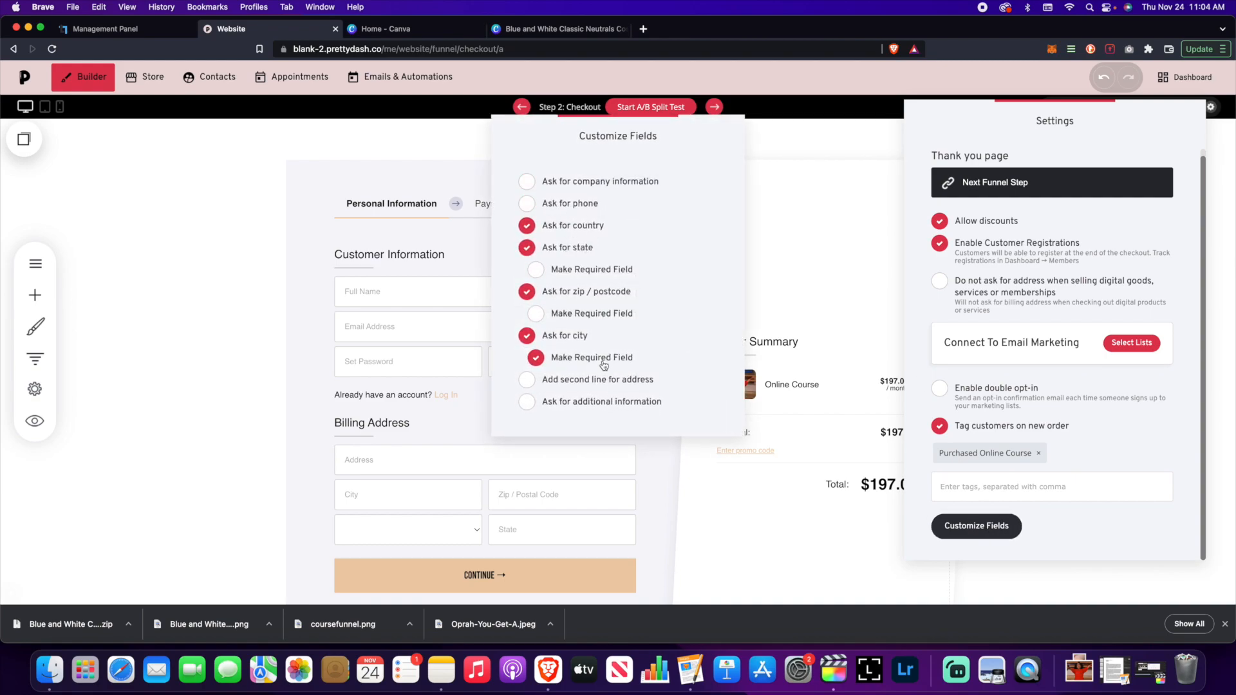
click(528, 403)
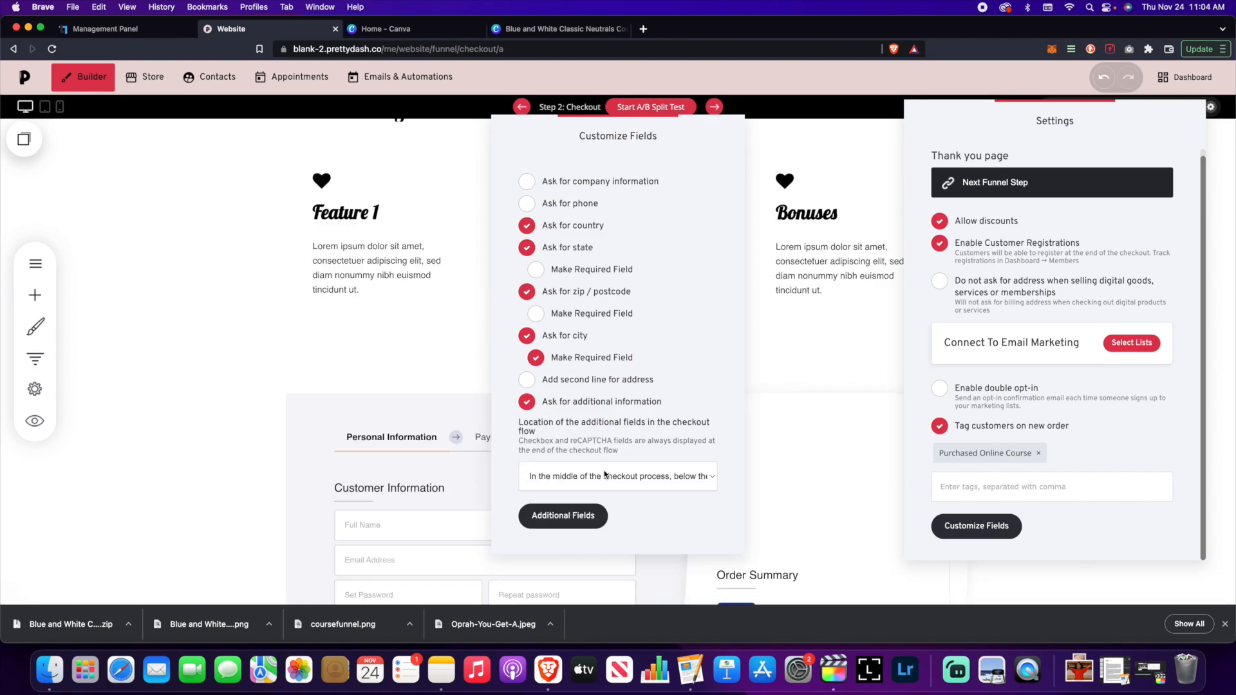
click(604, 476)
click(713, 389)
click(530, 404)
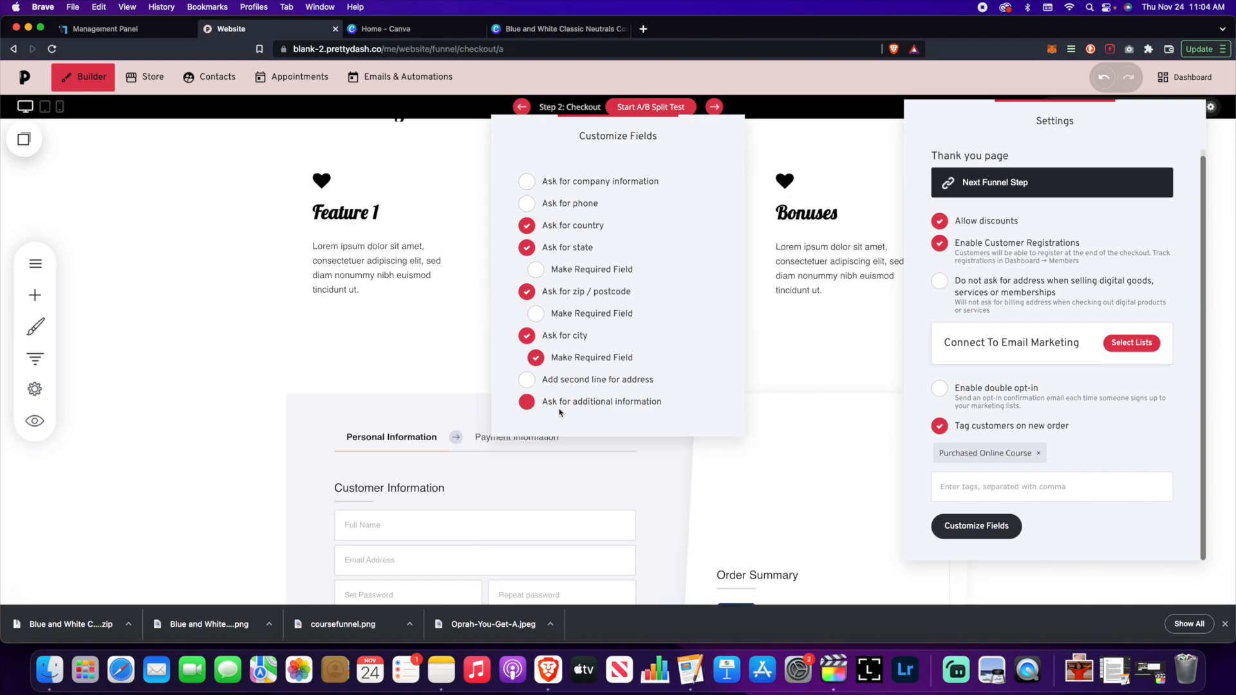
click(874, 364)
- Close the checkout settings and save the checkout page
click(826, 381)
click(1058, 78)
scroll(909, 368, down, 5)
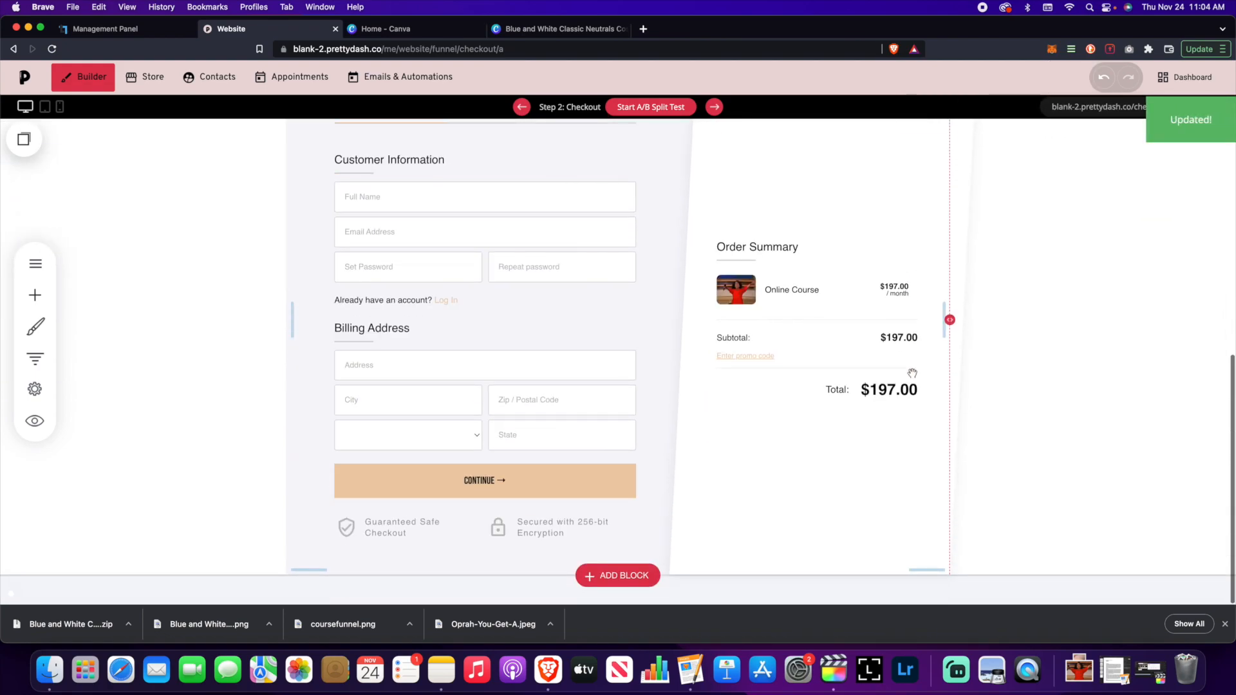
scroll(1050, 451, up, 3)
scroll(1043, 443, down, 2)
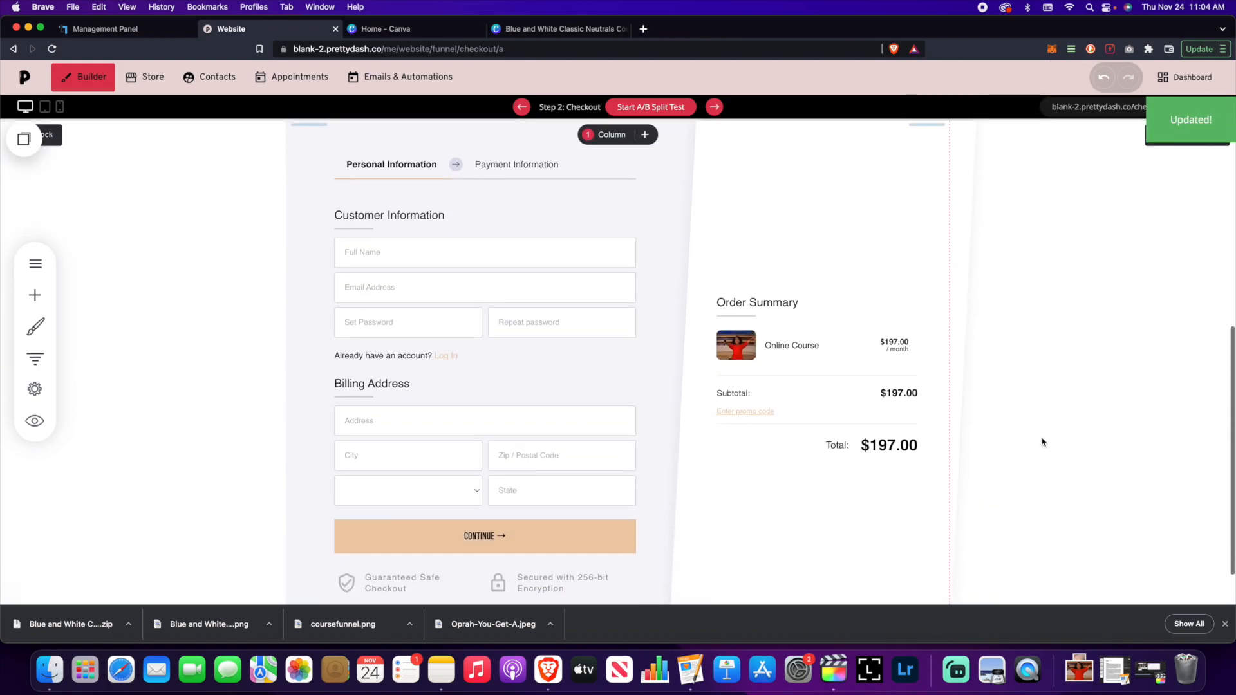
scroll(1042, 440, up, 6)
scroll(1022, 421, down, 2)
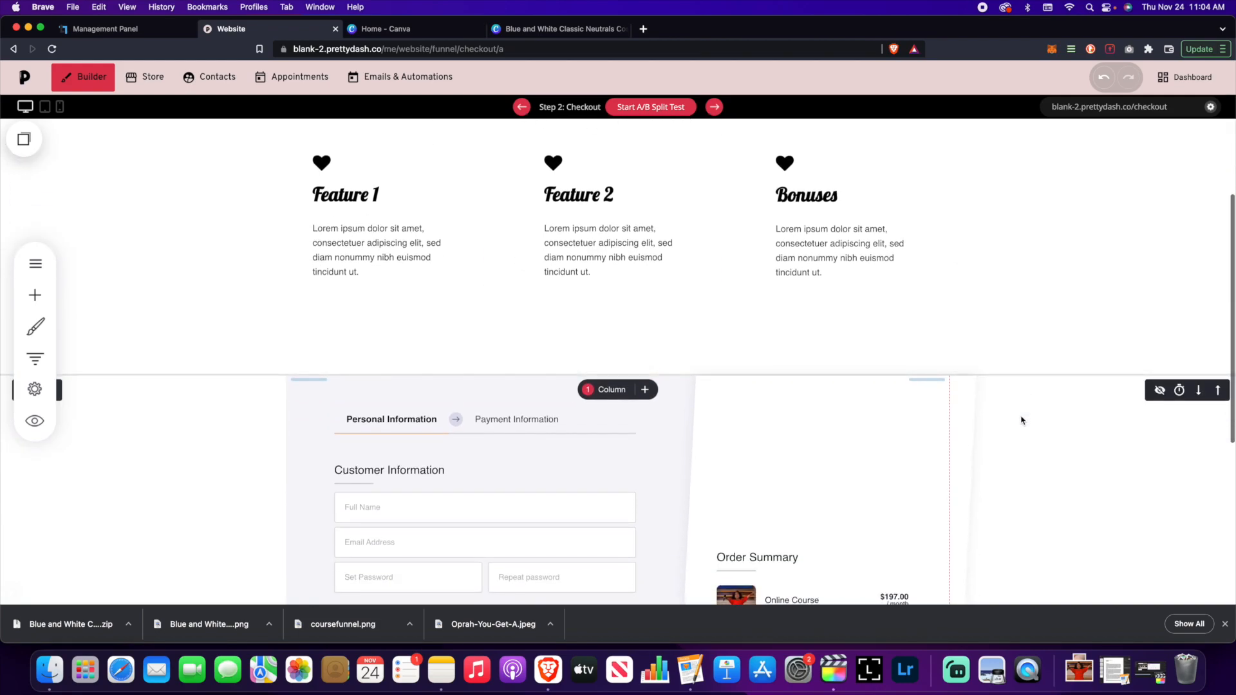
scroll(1002, 417, down, 2)
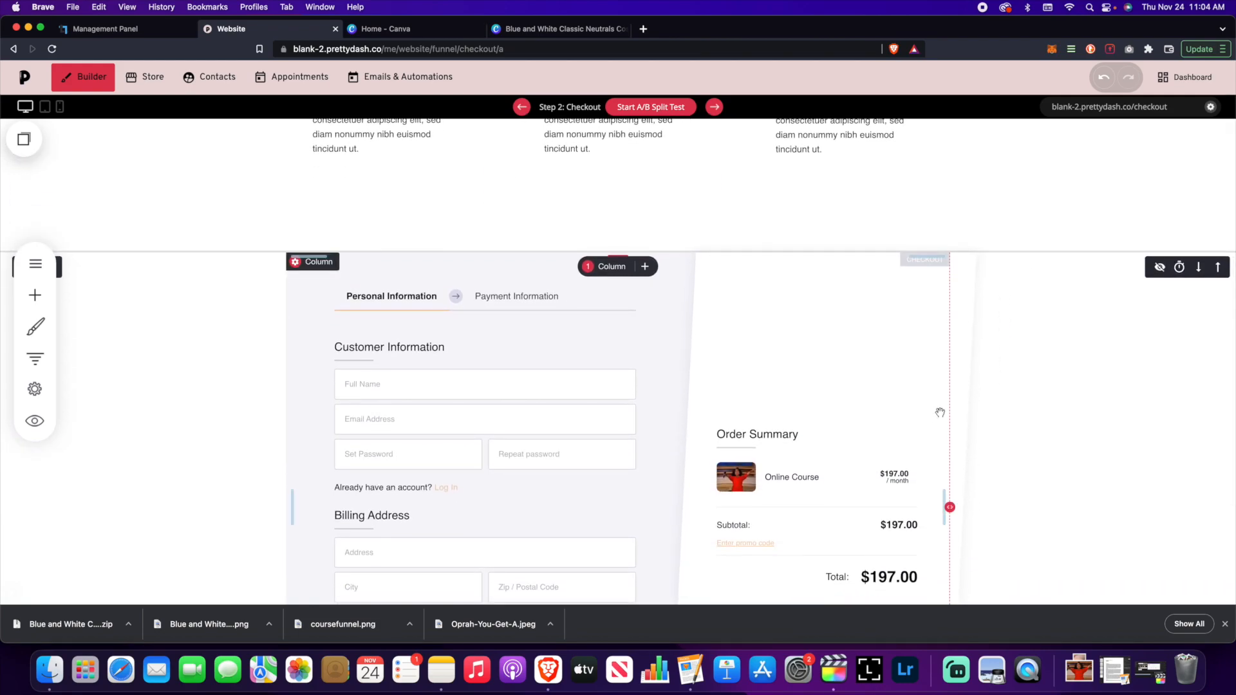
scroll(1016, 409, down, 5)
scroll(1015, 408, up, 5)
scroll(1015, 407, up, 2)
scroll(1013, 407, down, 3)
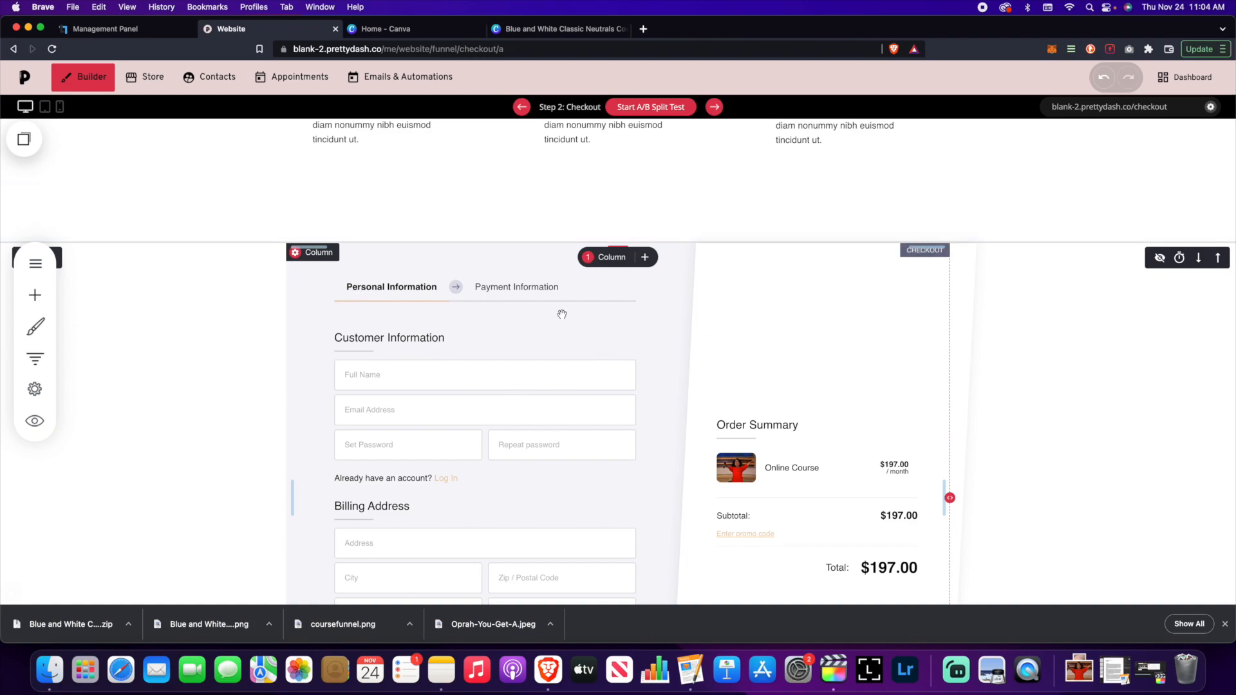
scroll(583, 348, down, 3)
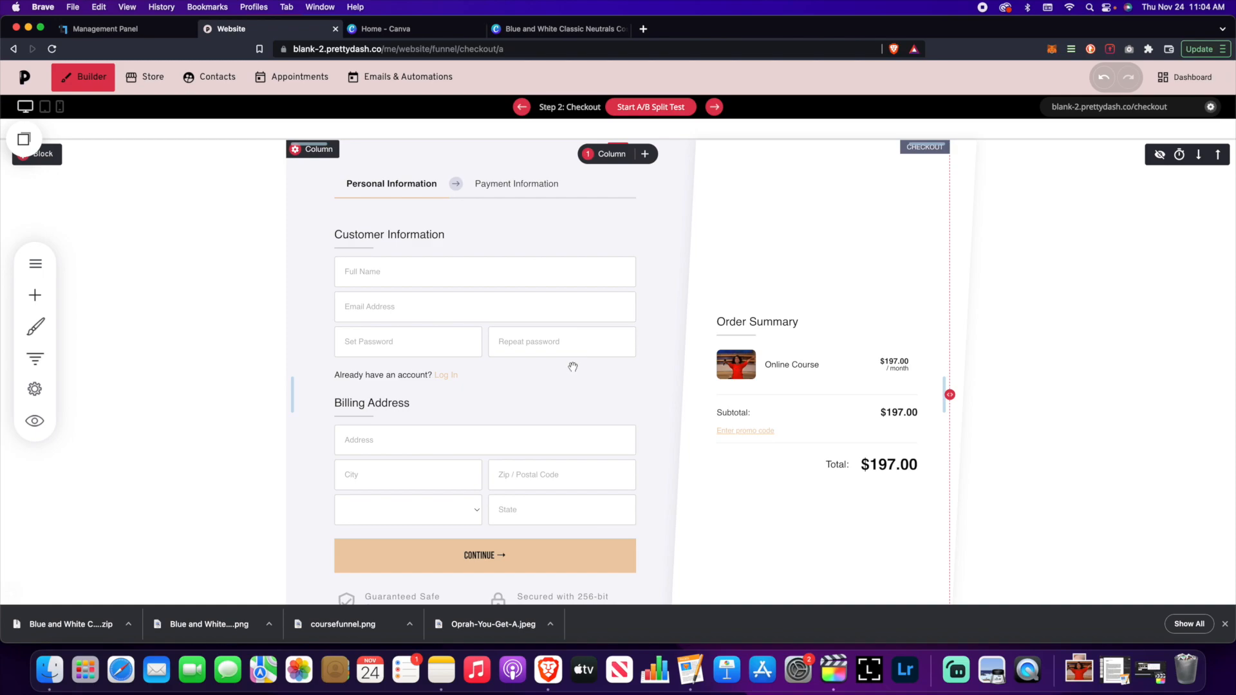
scroll(229, 309, up, 3)
scroll(229, 309, down, 4)
scroll(206, 335, up, 7)
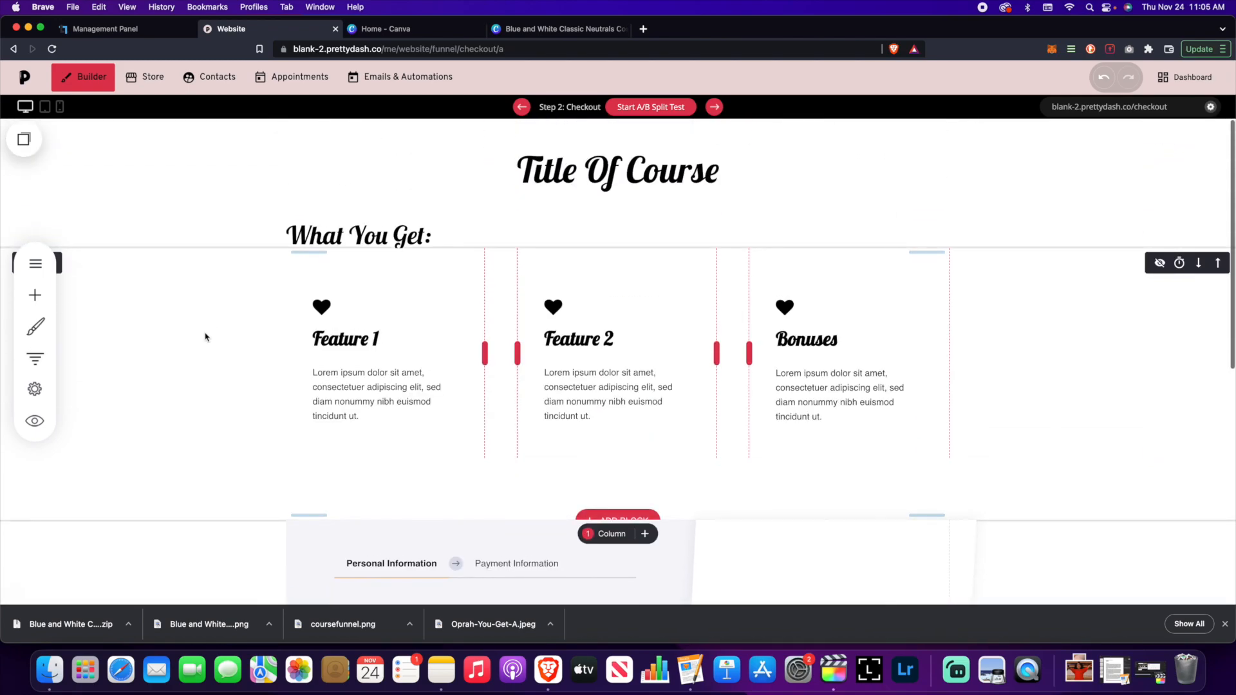
- Add an Upsell 1 page step under Checkout and open it for editing
click(35, 358)
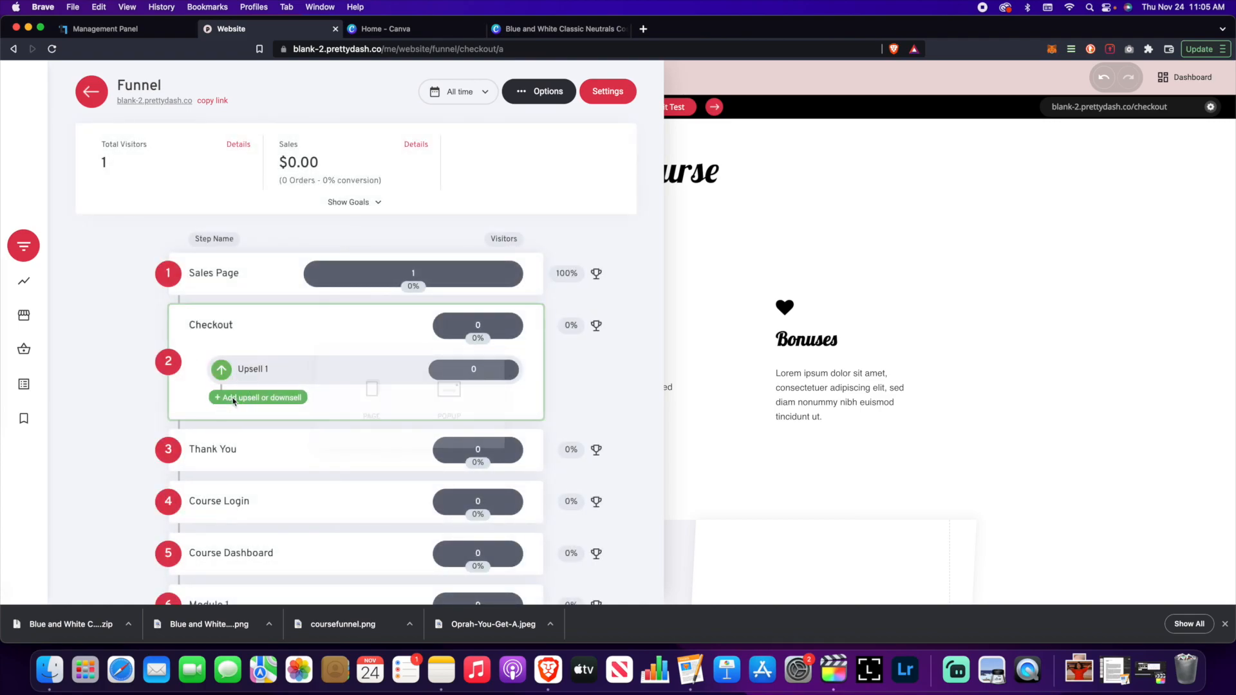
click(372, 387)
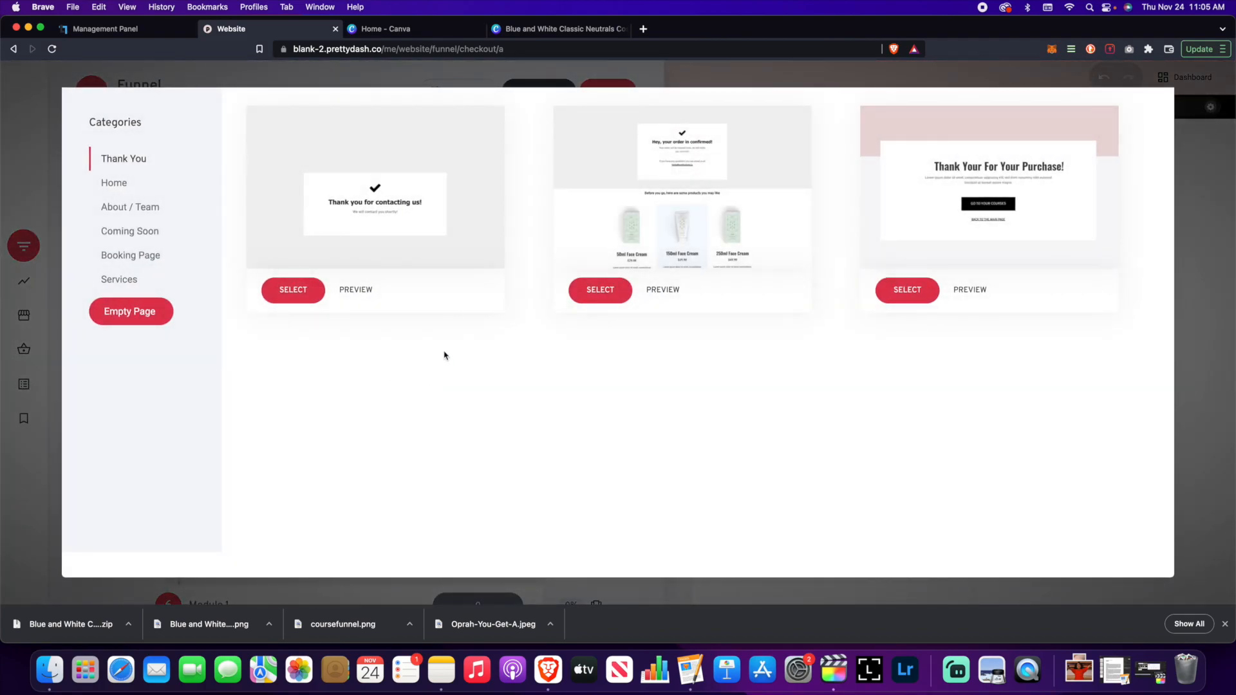
click(1203, 154)
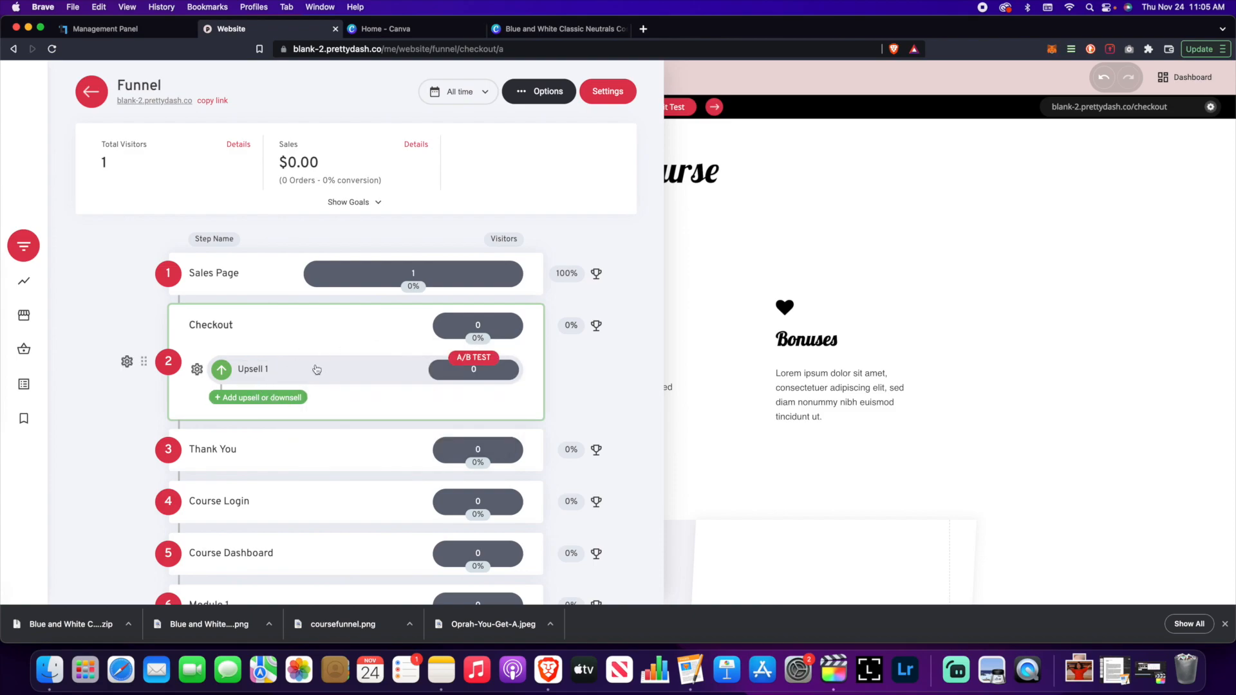
click(245, 369)
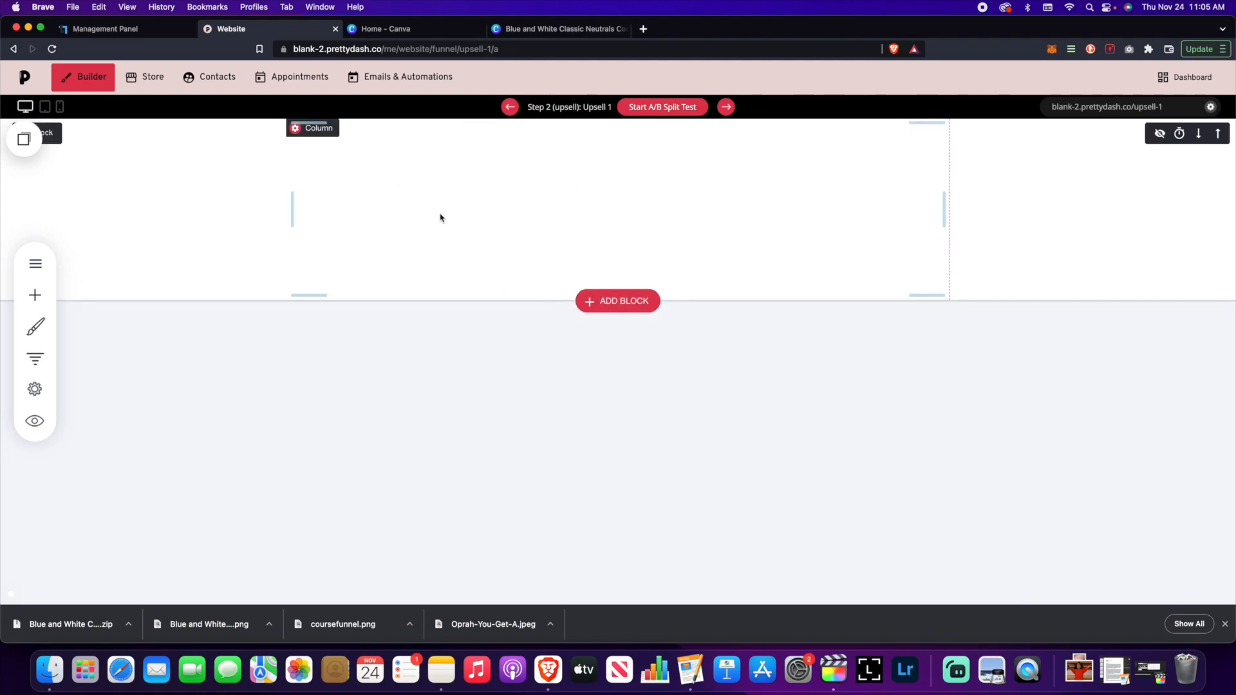
click(35, 359)
click(702, 410)
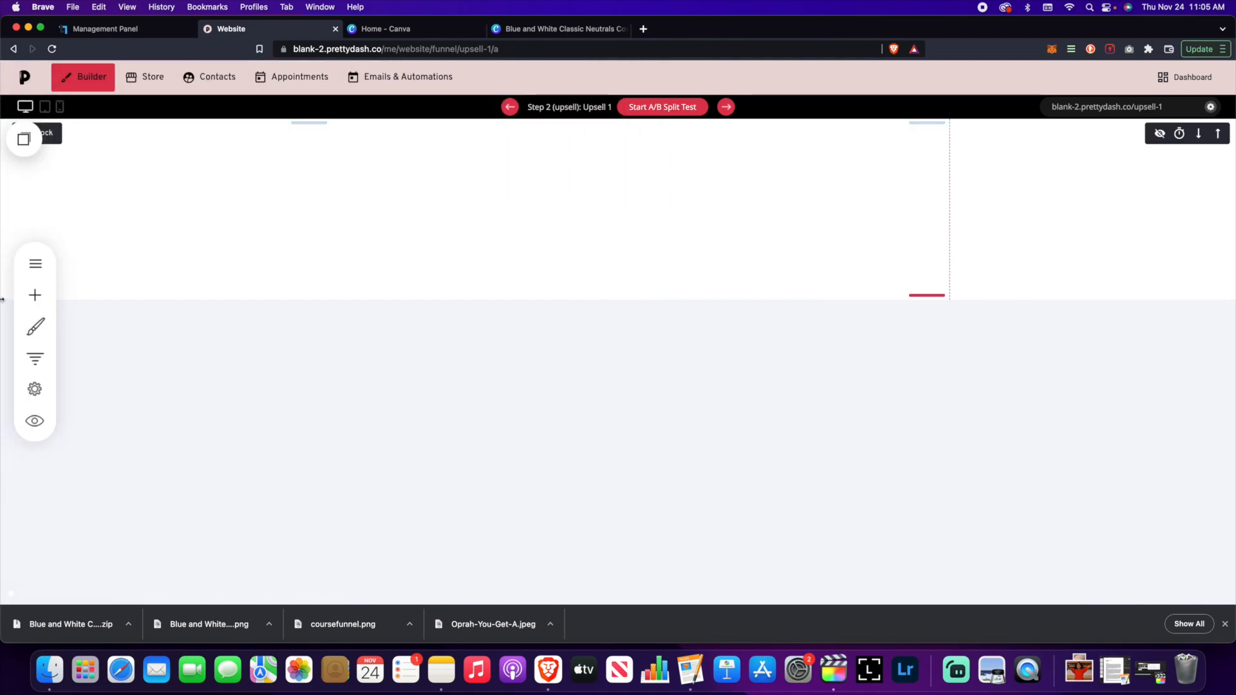
click(35, 295)
scroll(129, 328, down, 5)
scroll(126, 325, up, 8)
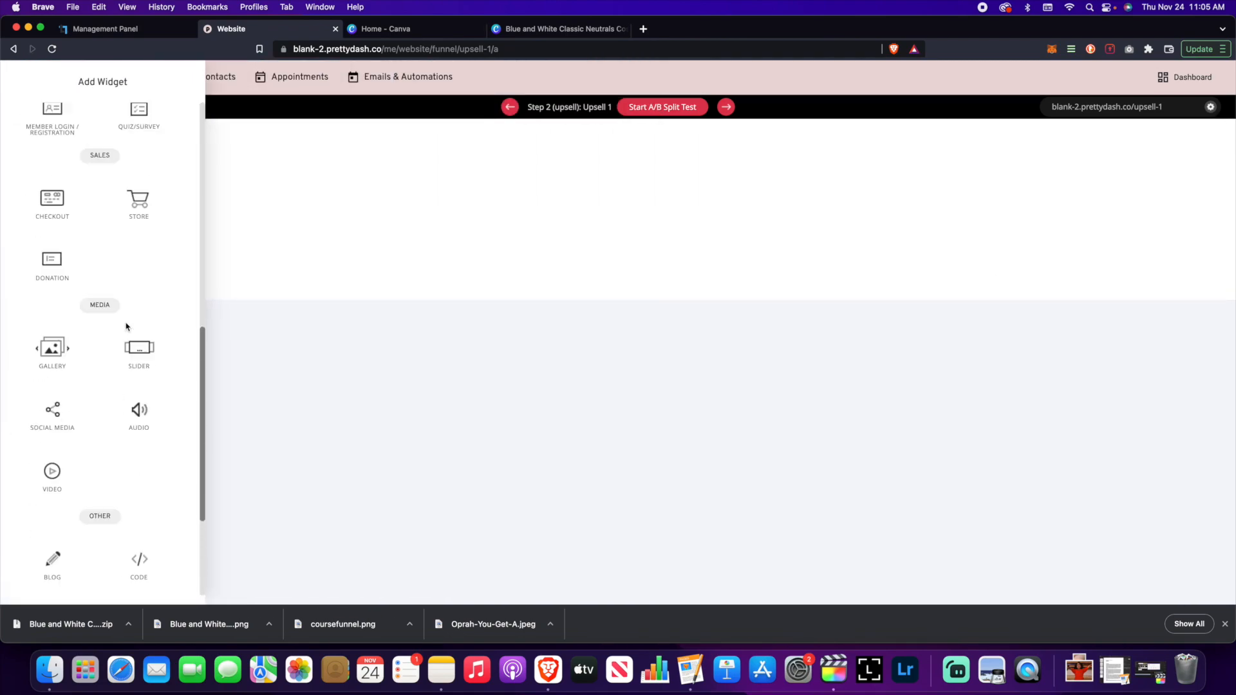
scroll(126, 325, down, 3)
drag(77, 454, 740, 280)
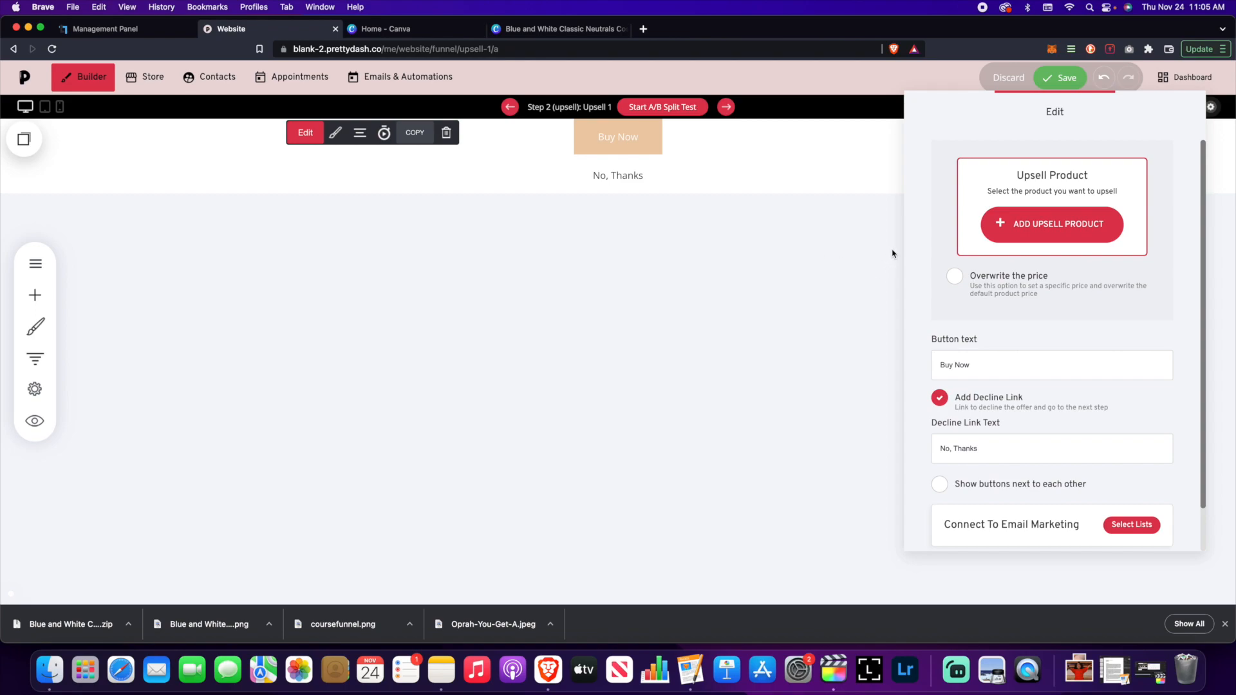
scroll(1030, 225, down, 1)
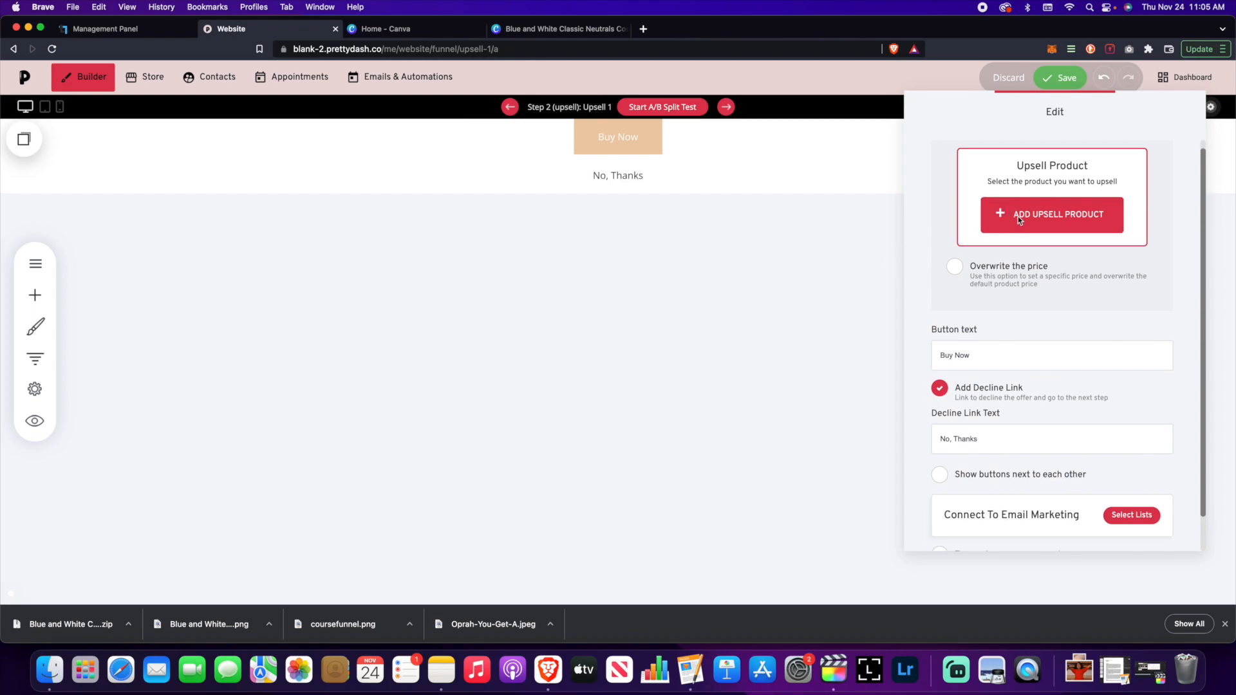
click(1018, 216)
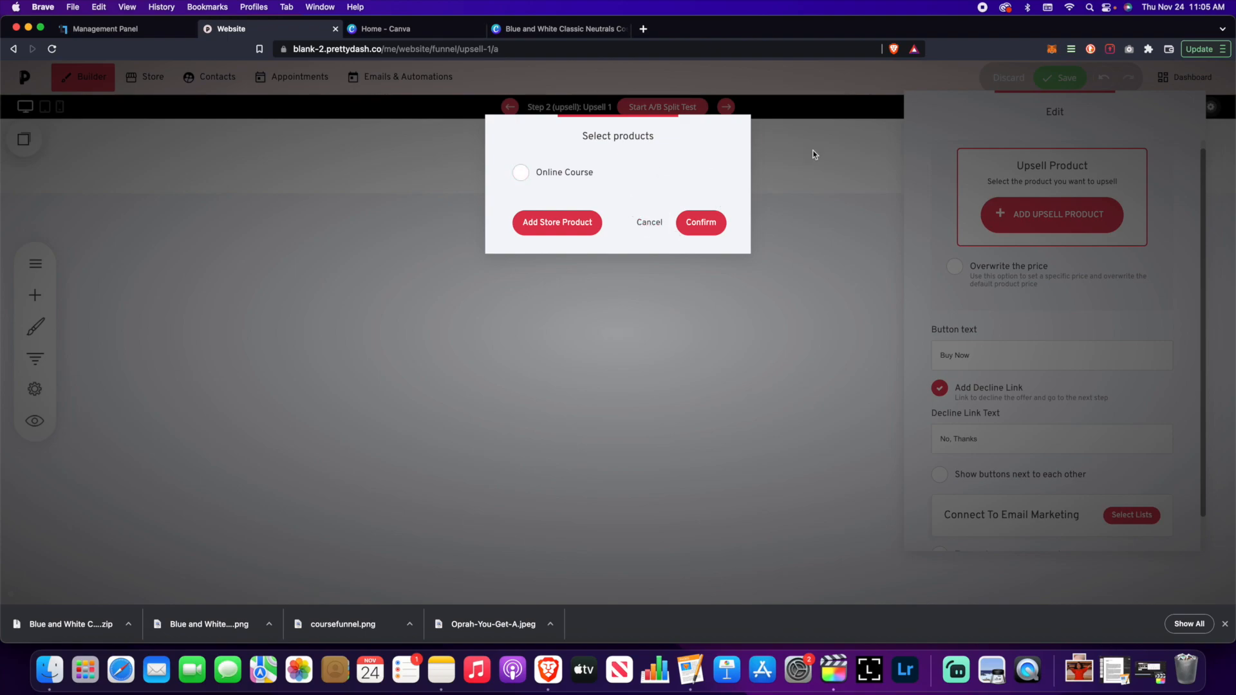
click(650, 224)
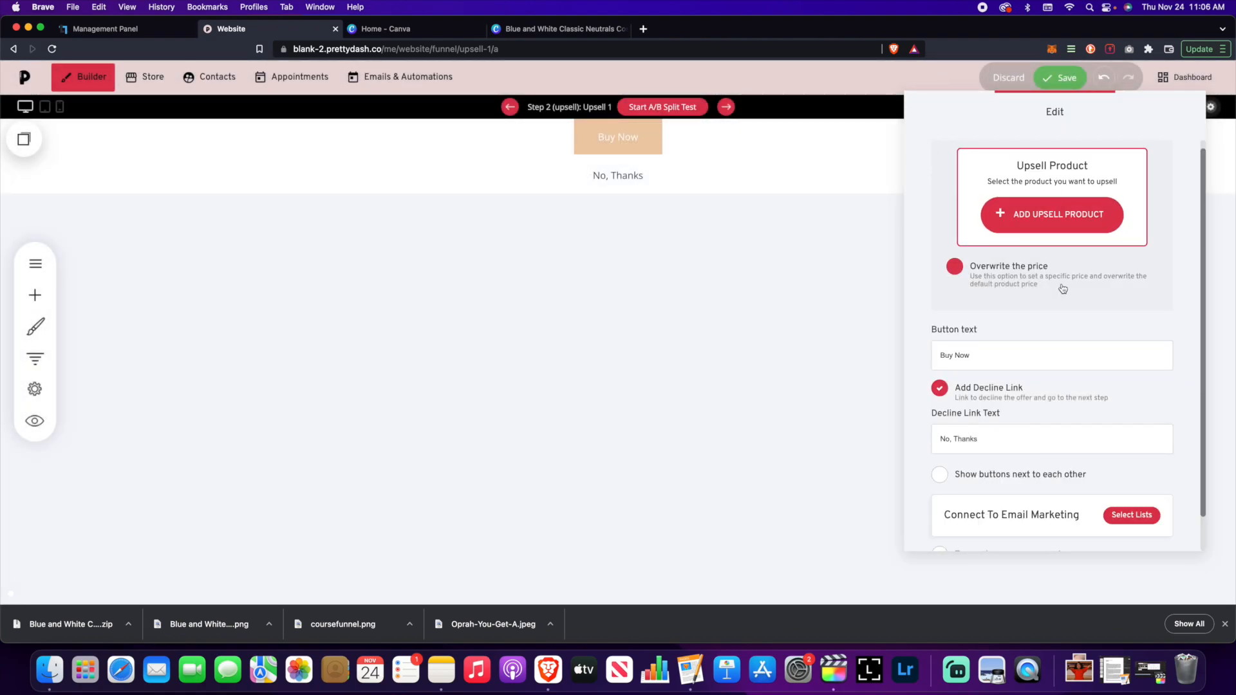
click(955, 266)
scroll(982, 282, down, 2)
scroll(982, 287, up, 2)
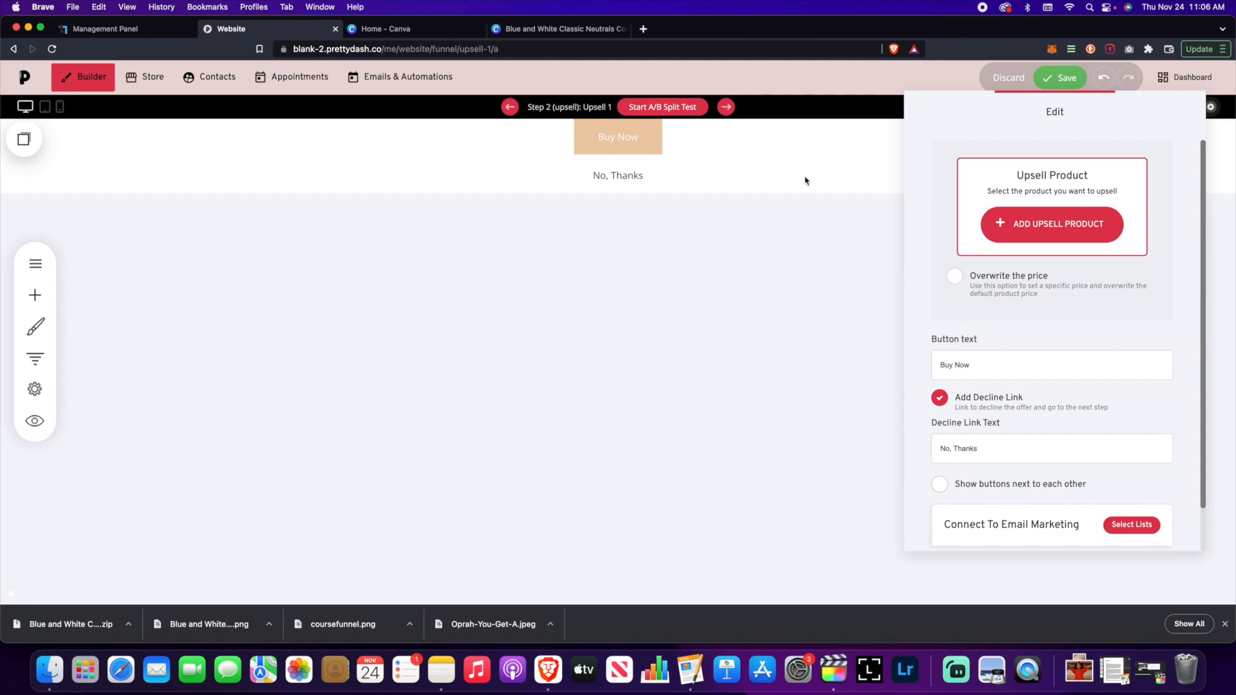
click(955, 277)
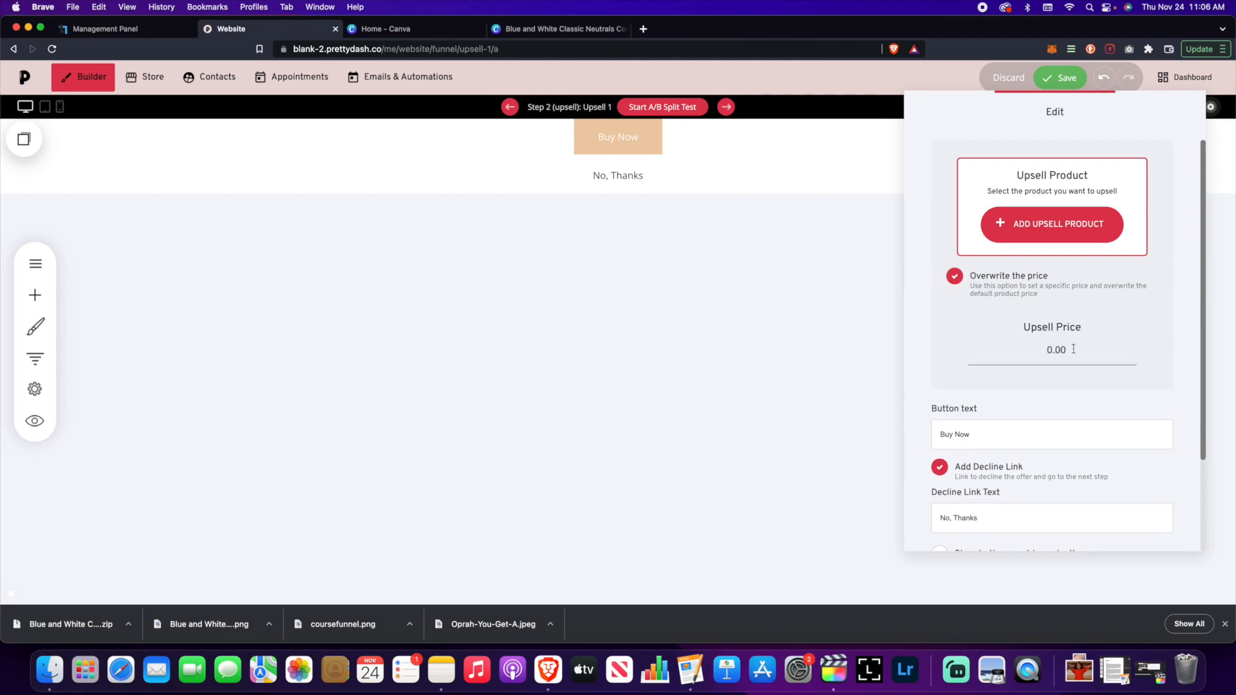
text(447)
key(Delete)
click(935, 323)
click(956, 277)
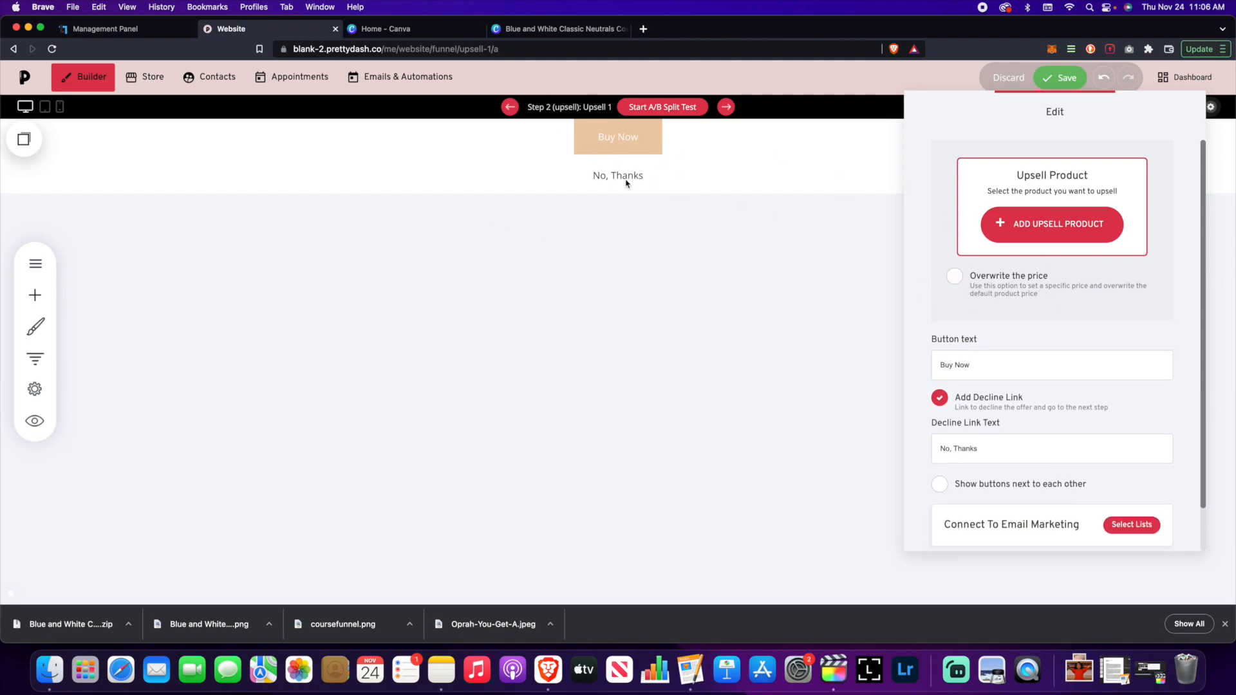
scroll(1024, 353, down, 3)
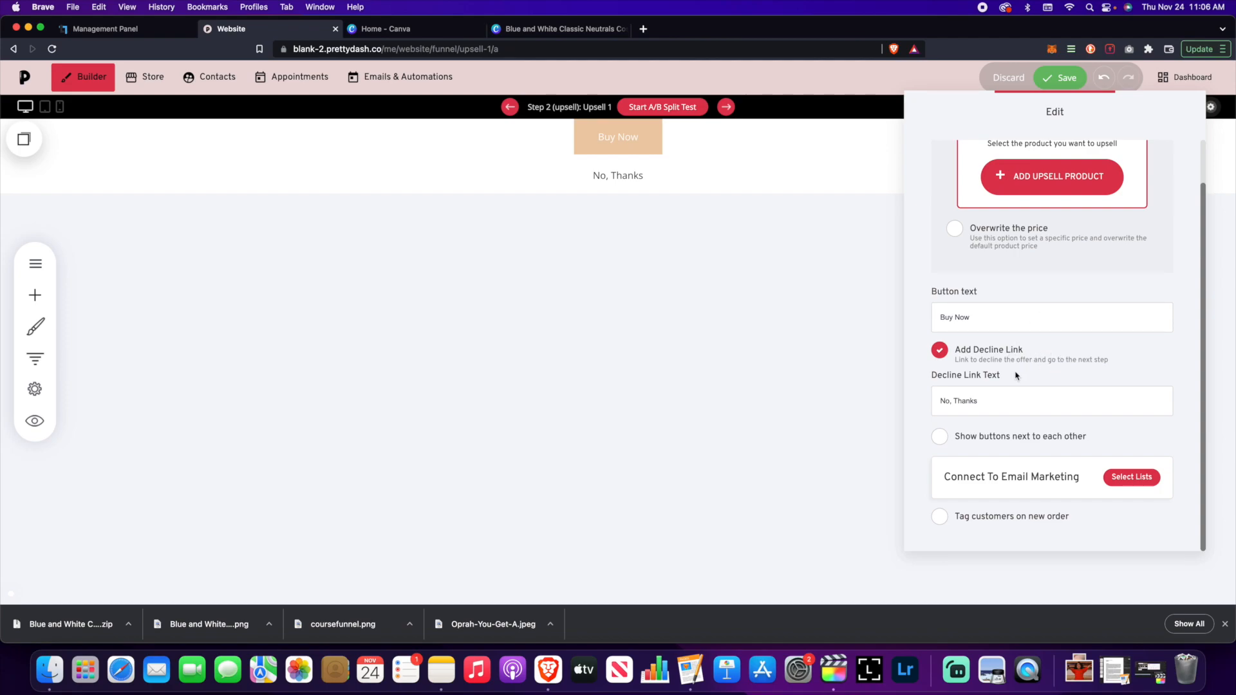
- Keep the decline link stacked under Buy Now and create a new email list for upsell buyers
click(941, 438)
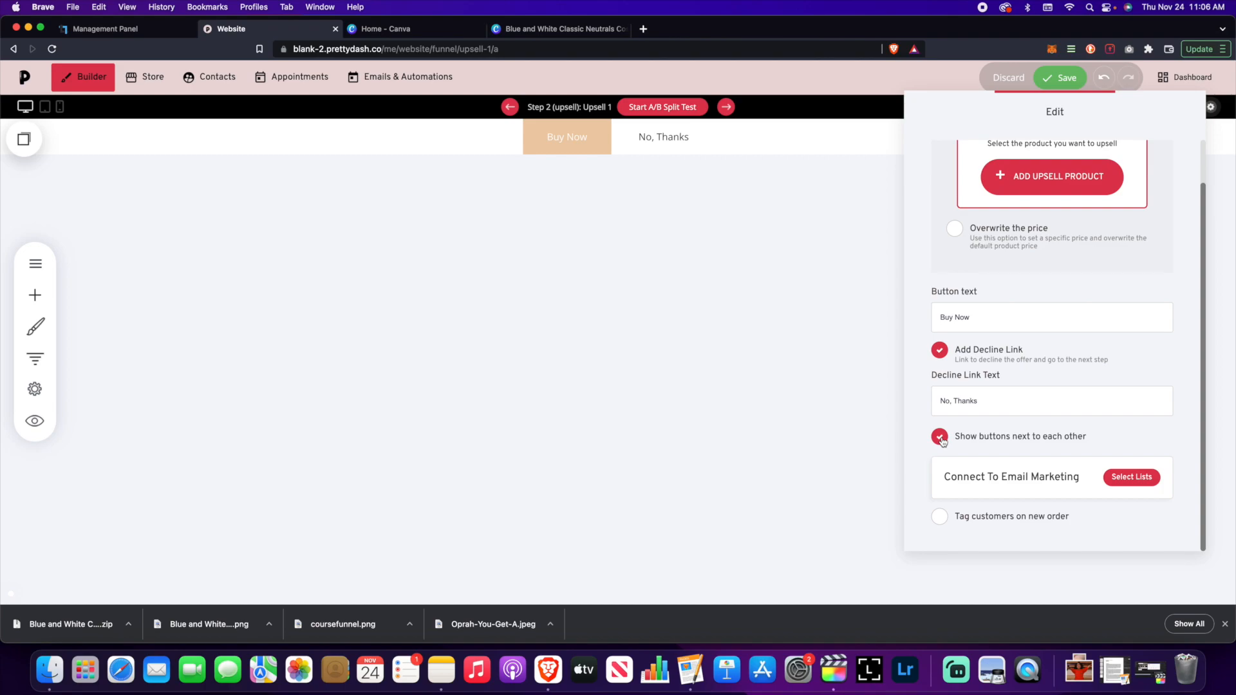
click(942, 439)
click(1122, 483)
click(564, 263)
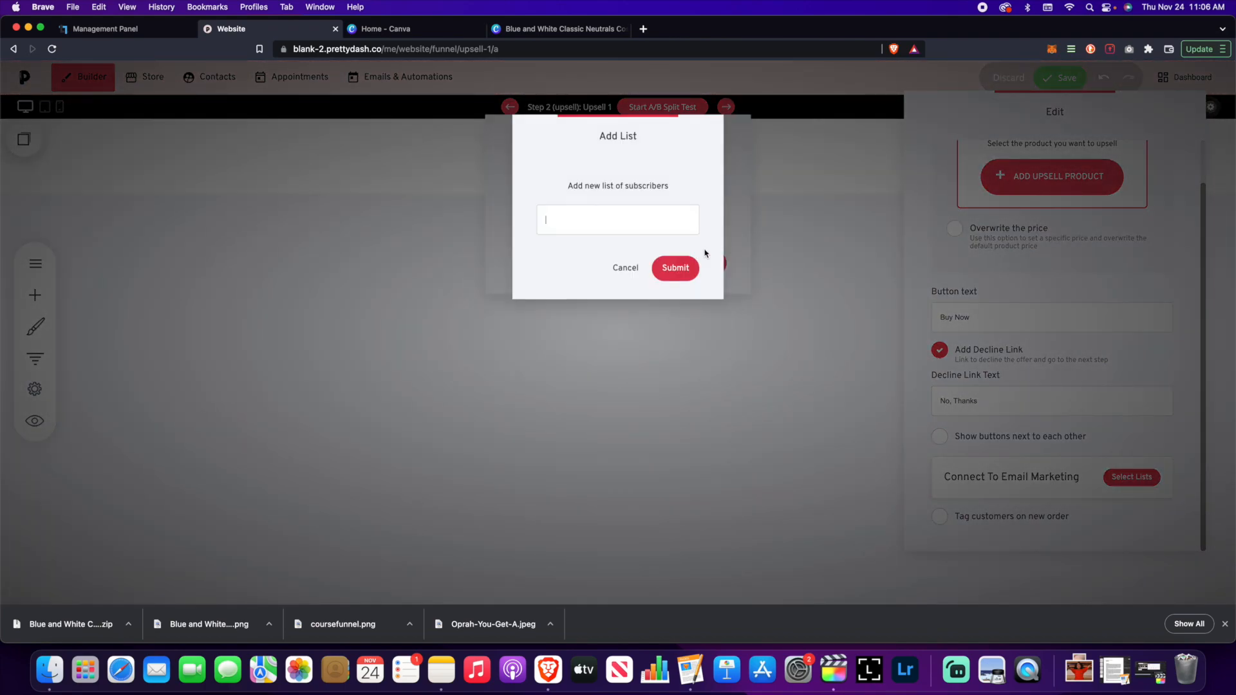
text(Upsellpur)
key(BackSpace)
text(Purchased Upse)
click(675, 269)
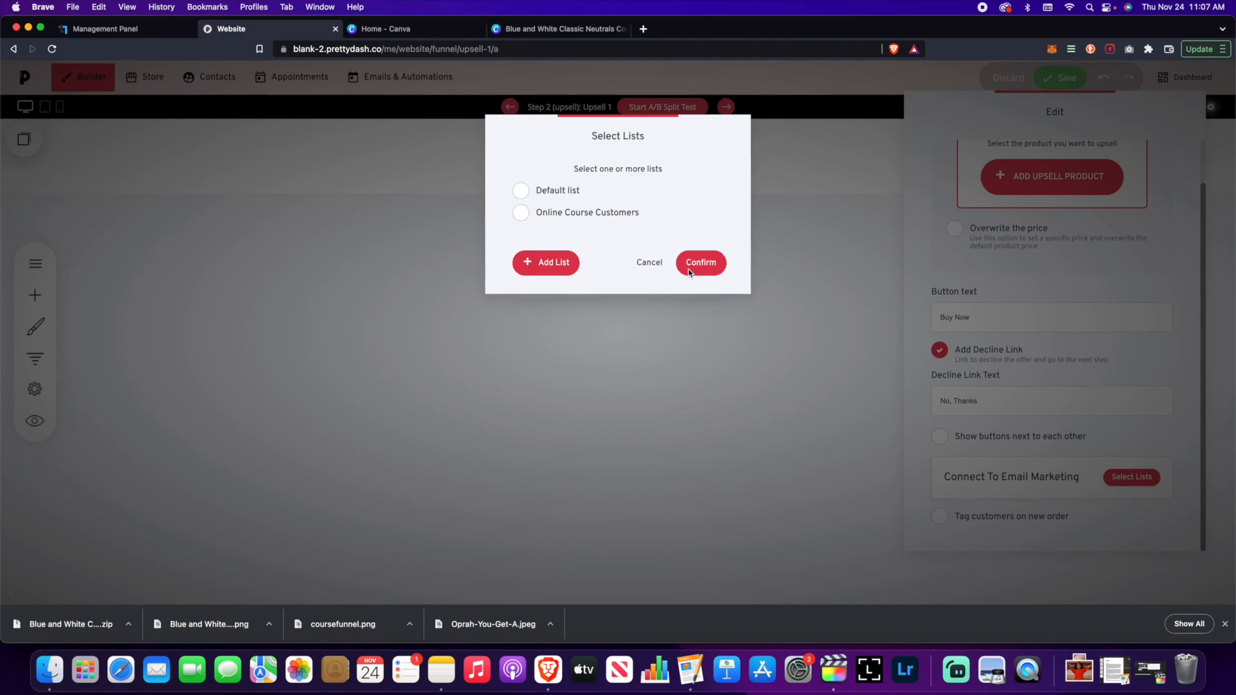
click(680, 294)
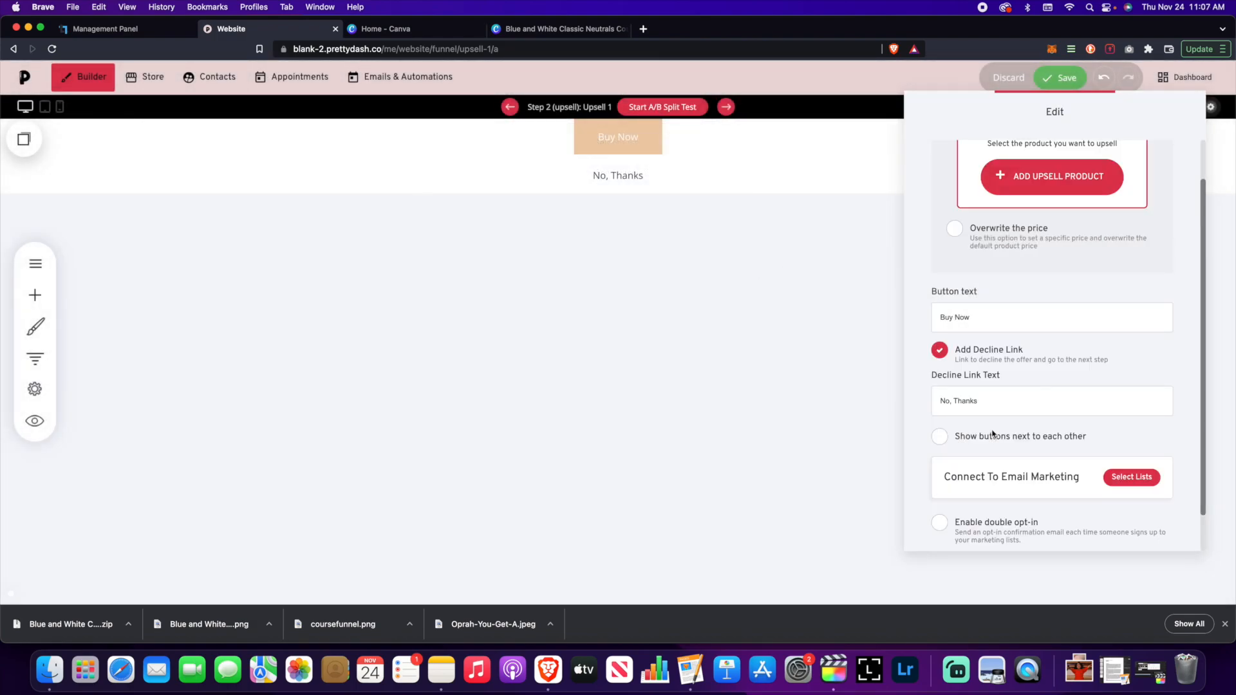
- Tag upsell customers on new orders with 'Upsell' and close the upsell settings
scroll(1005, 419, down, 1)
scroll(986, 472, up, 1)
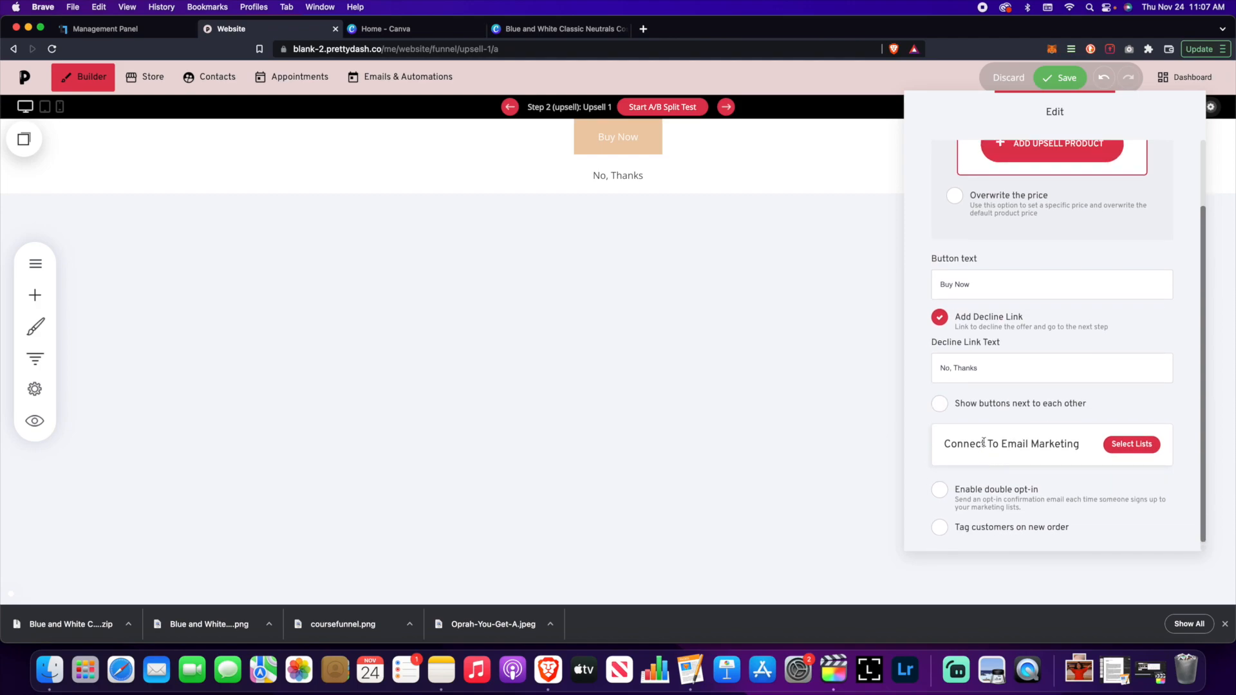
click(940, 527)
click(1011, 493)
scroll(1011, 495, down, 1)
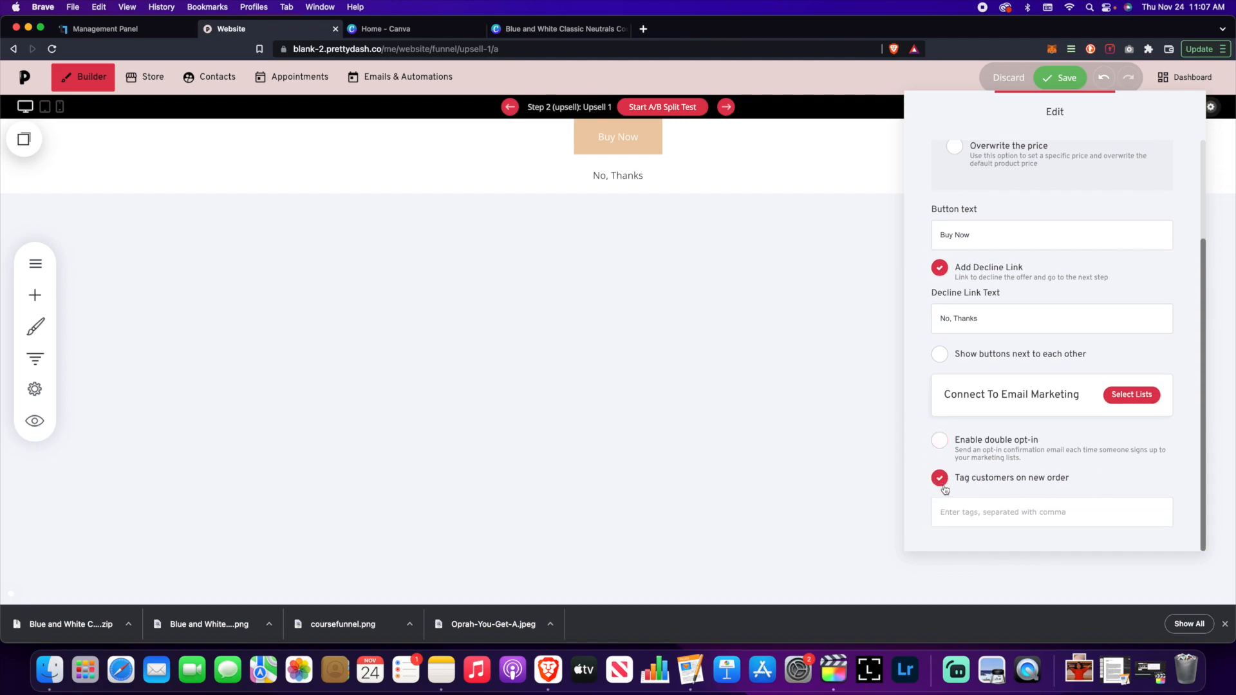
click(969, 515)
text(Upsell)
key(Return)
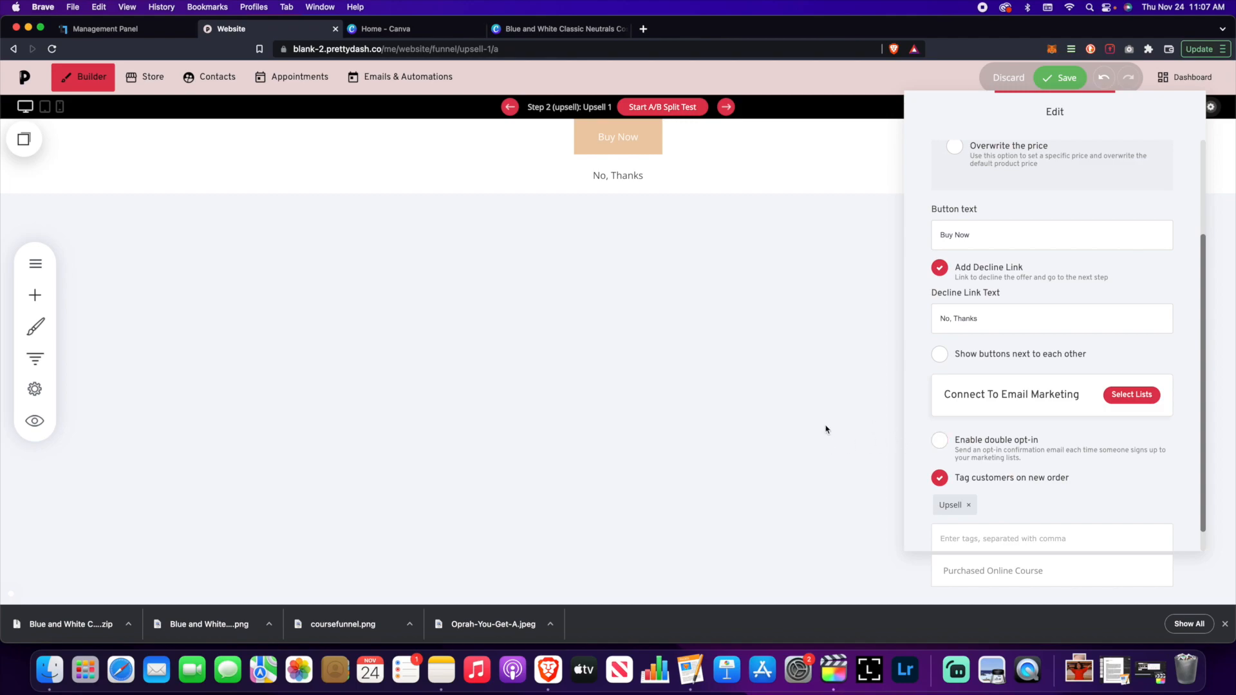
scroll(940, 441, down, 1)
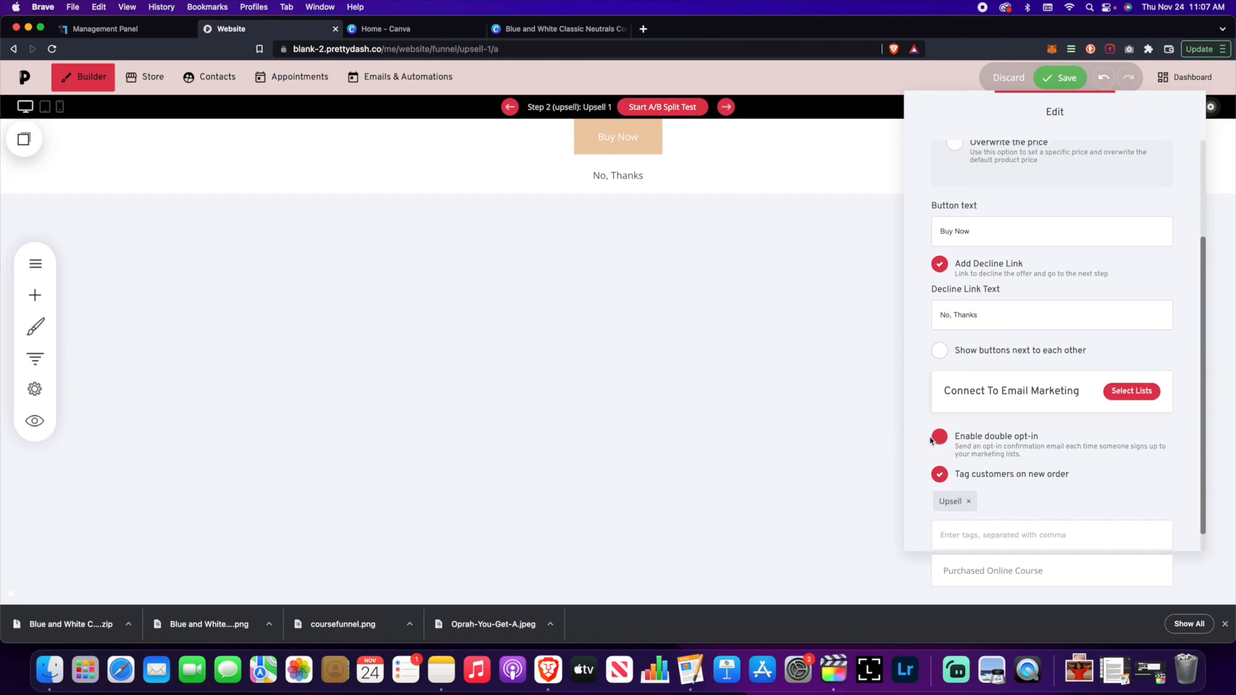
scroll(1053, 428, down, 1)
scroll(1050, 425, up, 5)
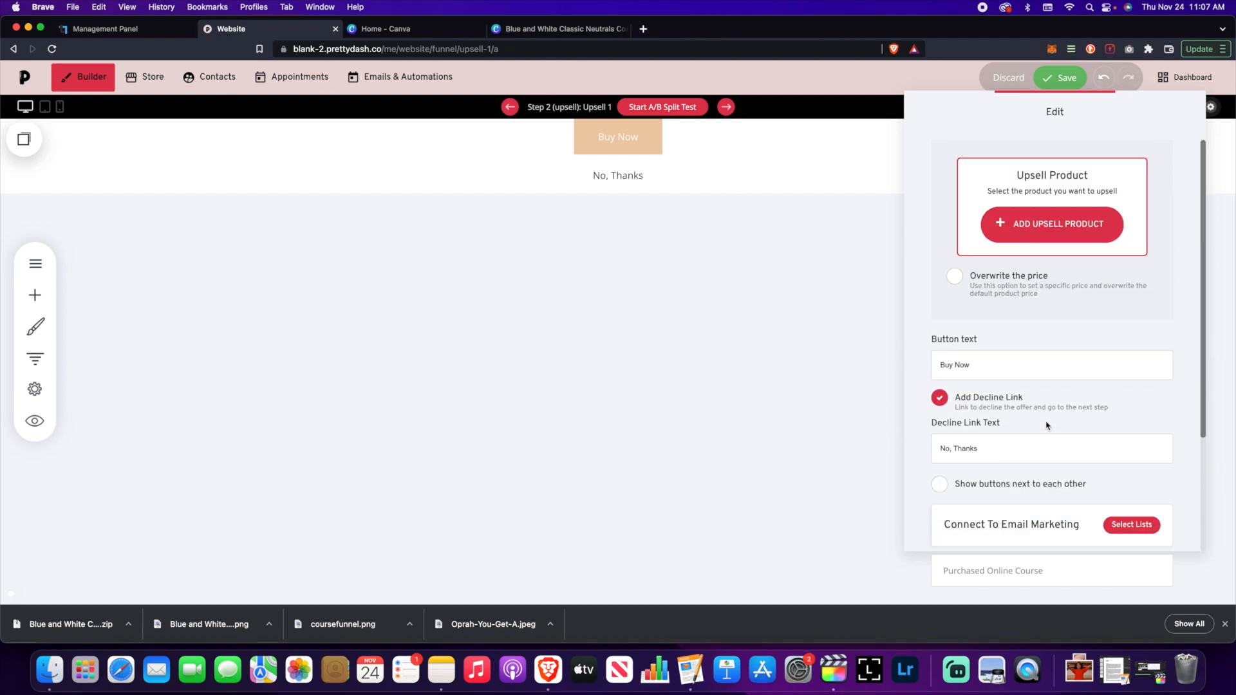
click(841, 407)
- Save the upsell page and return to the funnel overview
click(1061, 78)
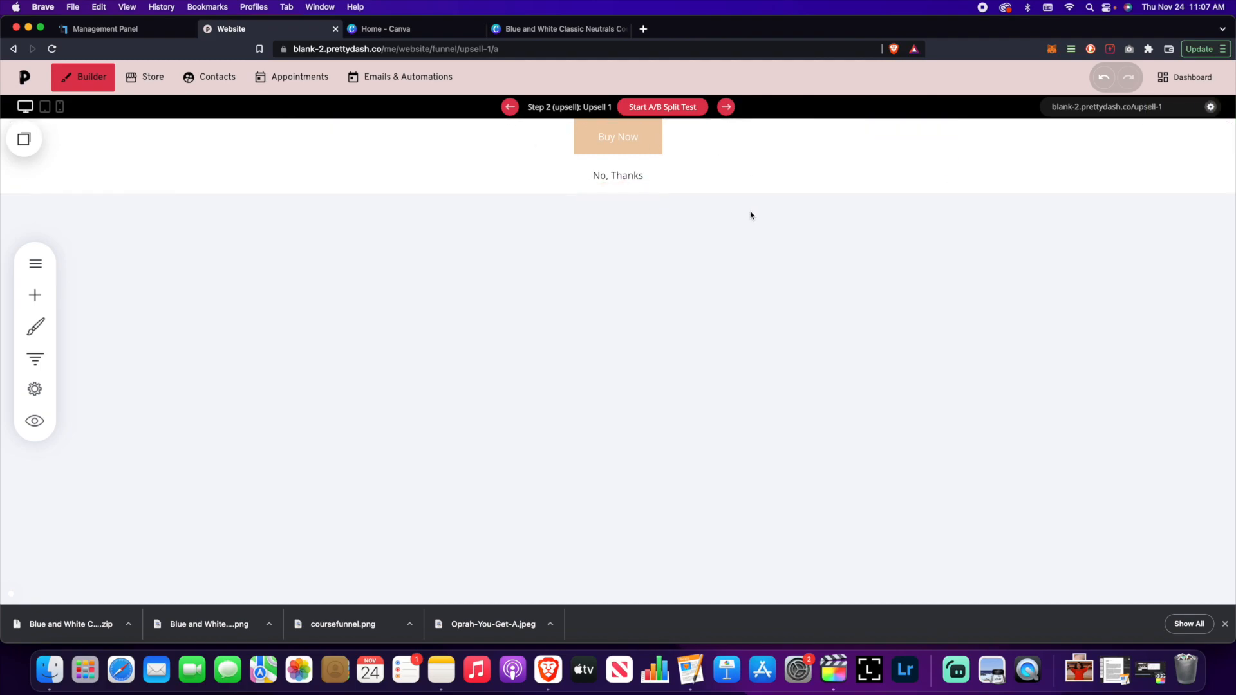
click(35, 295)
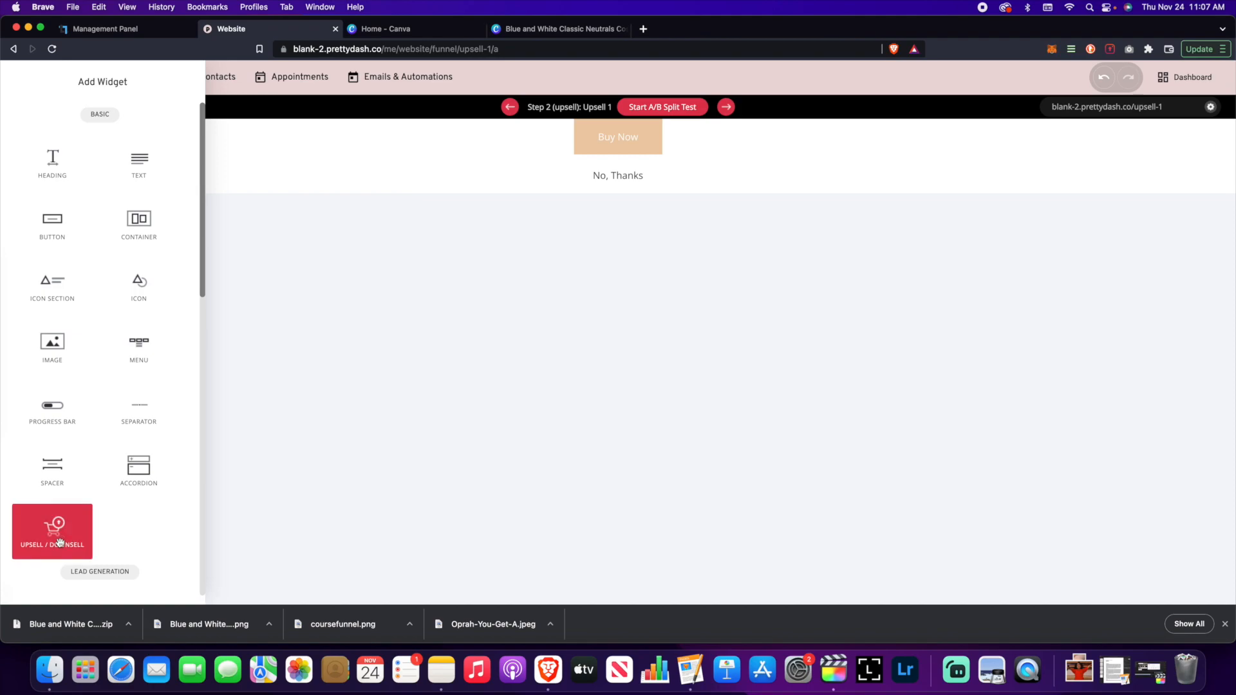
click(530, 149)
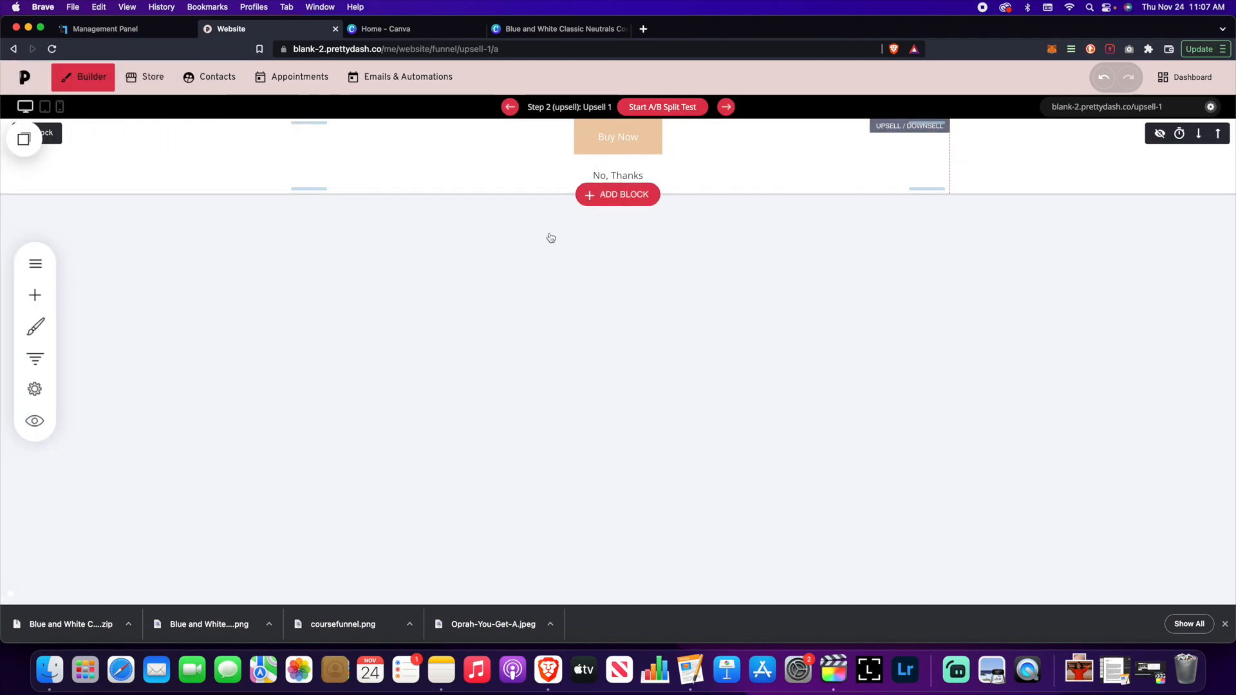
click(35, 359)
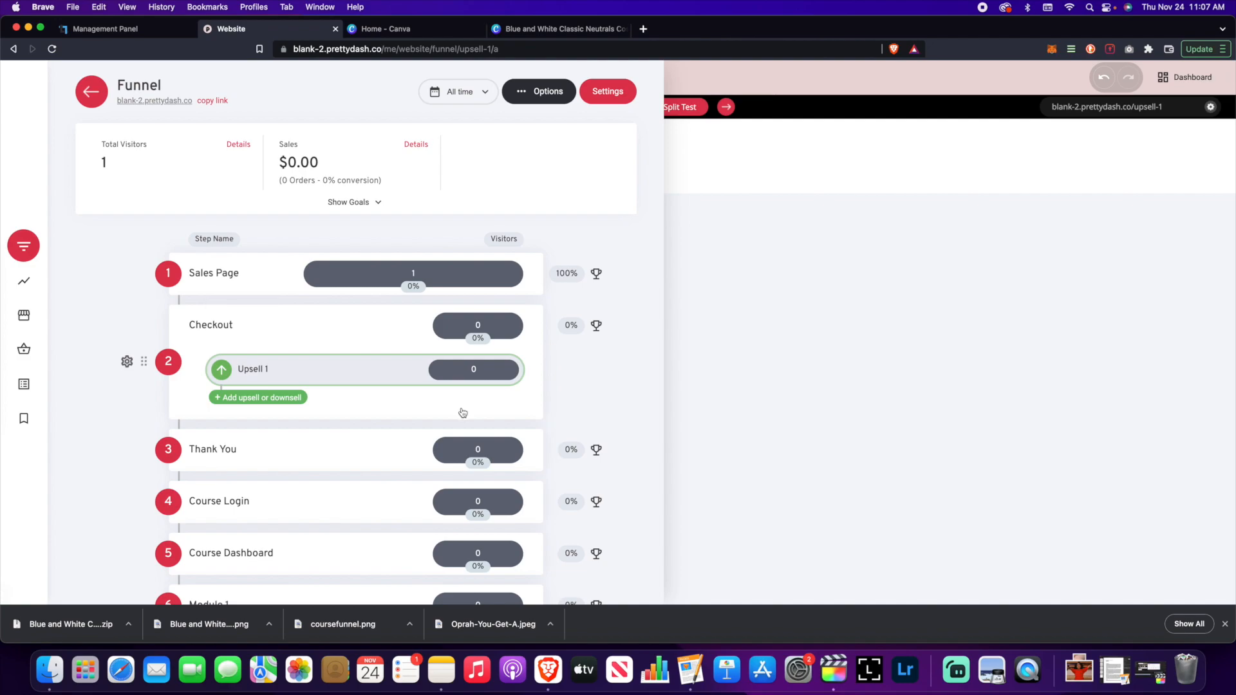
click(791, 350)
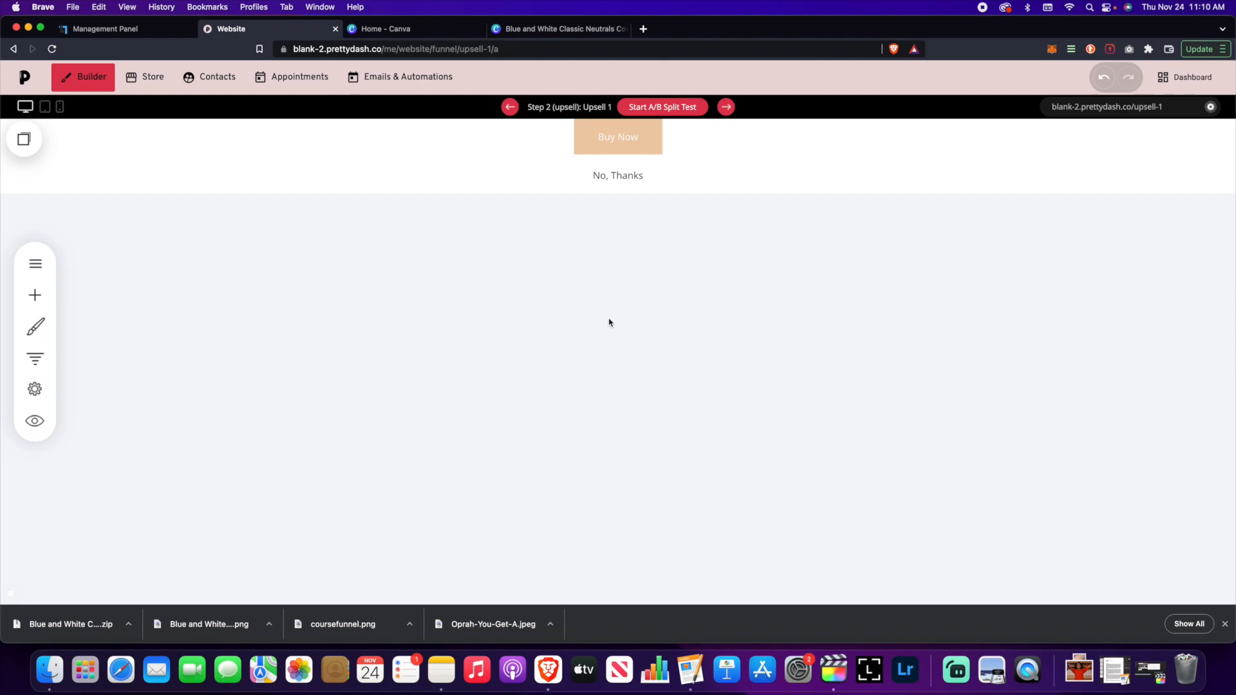
click(35, 389)
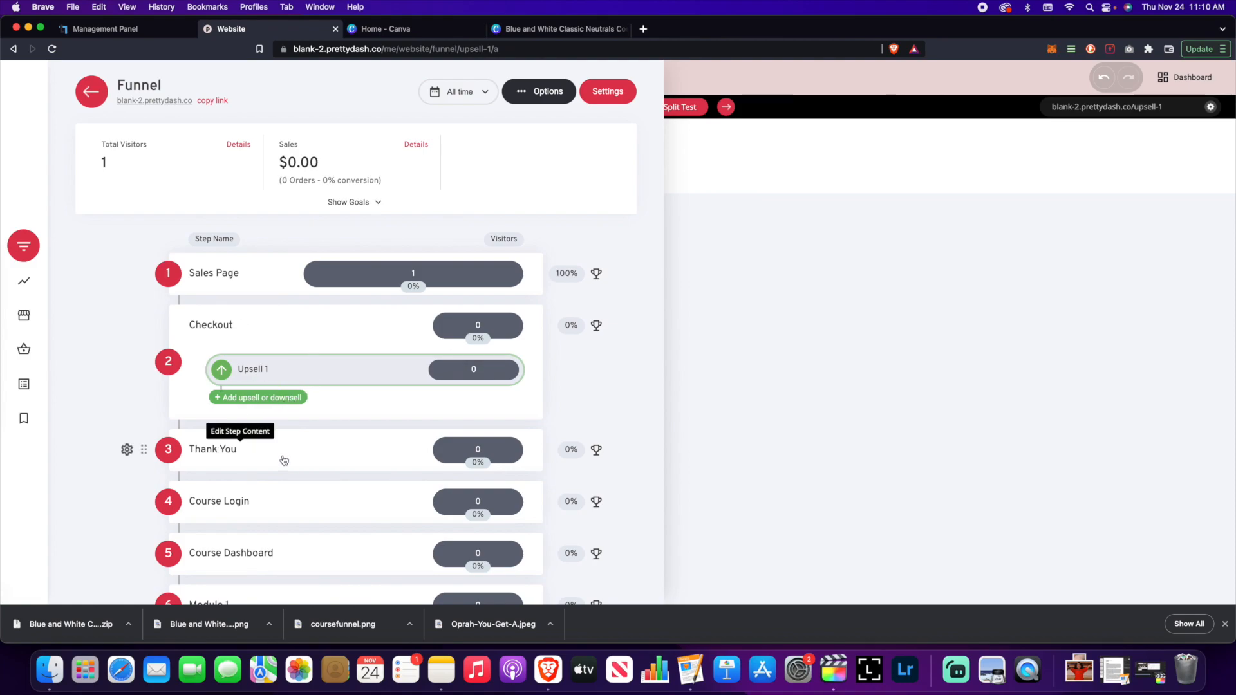
- Open the funnel's Step 3 Thank You page in the builder
click(223, 456)
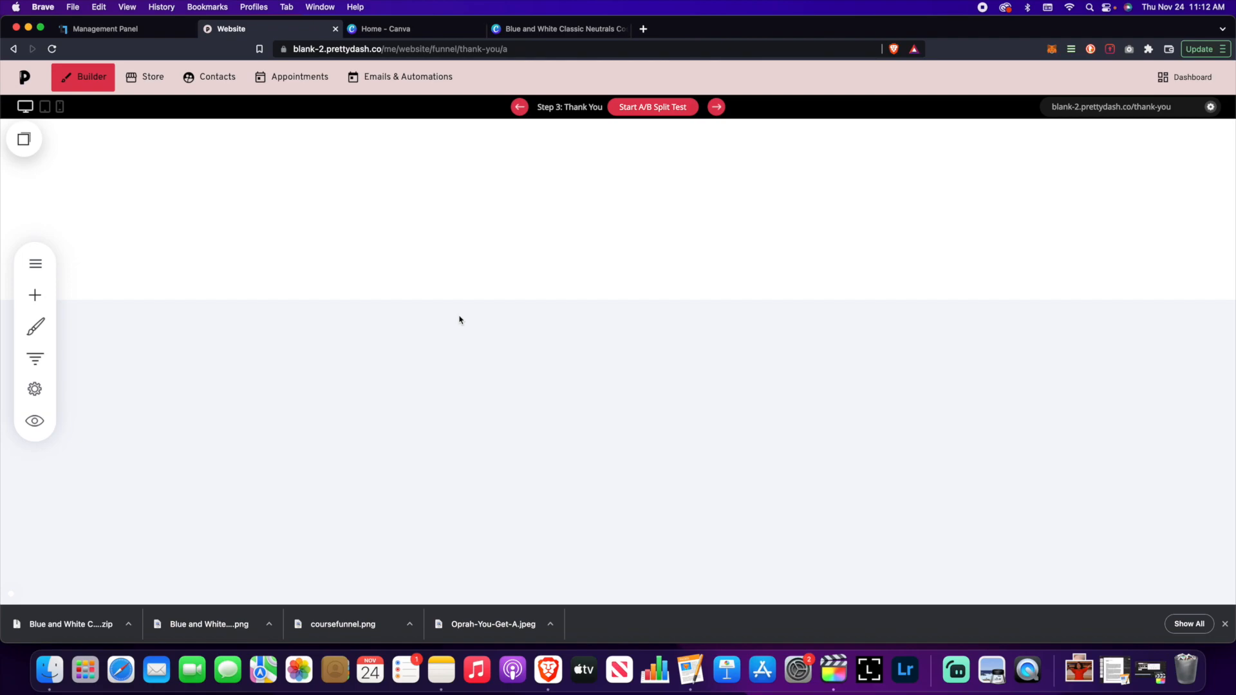
- Add a centred, enlarged heading 'Yay!! You're enrolled in the course.'
click(35, 295)
text(Yay!!  You're enrolled in the course.)
click(535, 77)
click(1063, 77)
click(567, 190)
click(444, 163)
- Add a centred, bold, larger subtitle 'Check your email & watch the video below:'
click(35, 295)
drag(96, 212, 539, 204)
text(Check your email & watch the video below:)
key(super+a)
click(322, 196)
click(445, 195)
click(591, 222)
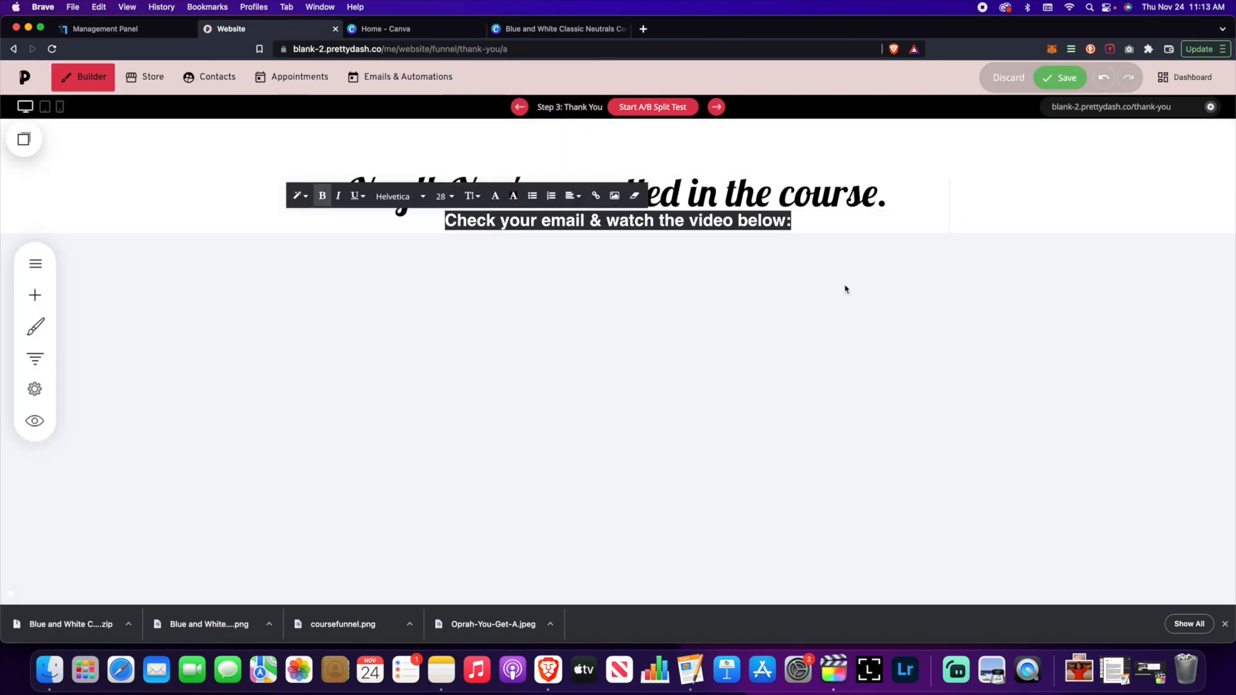
- Add a video widget using a copied YouTube link and resize it
click(35, 294)
drag(212, 212, 562, 258)
click(320, 229)
key(super+t)
click(1201, 77)
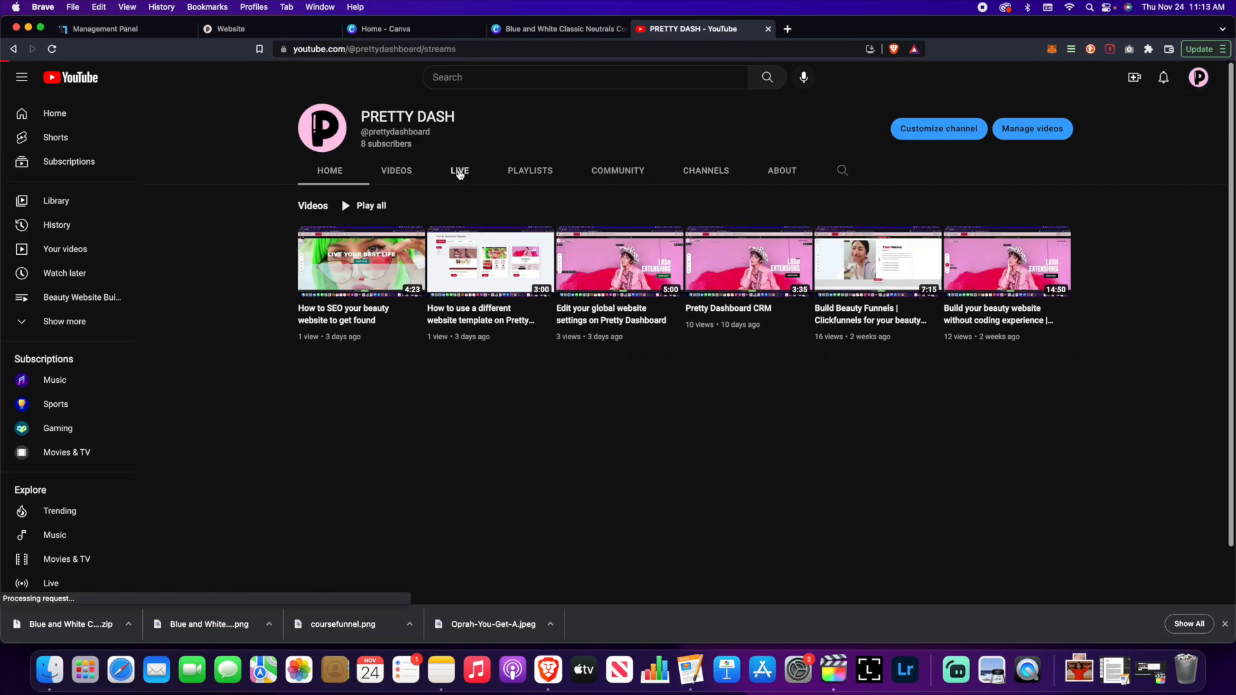
click(461, 171)
click(153, 264)
text(https://www.youtube.com/watch?v=SZyuGxEK66E)
scroll(618, 386, down, 1)
drag(946, 587, 837, 558)
- Centre the video, save, and add a 'Next Steps:' heading below it
drag(580, 387, 629, 387)
click(1060, 77)
click(618, 576)
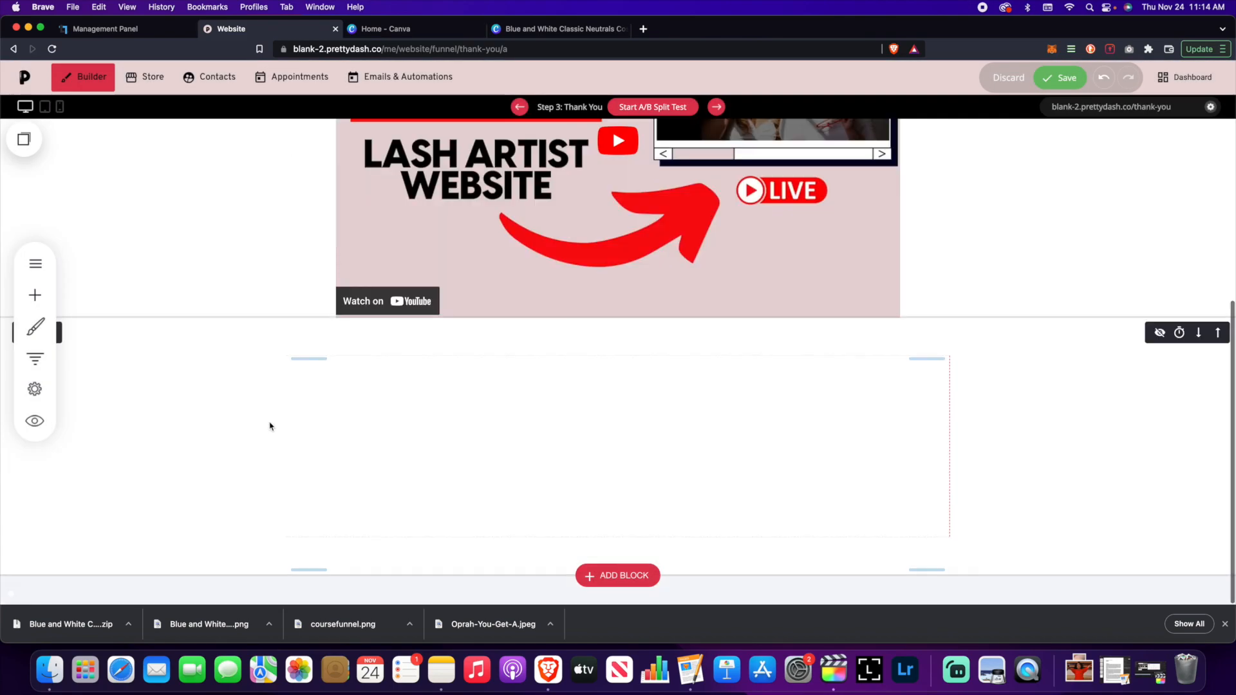
click(35, 296)
text(Next Steps:)
- Try an icon section with a check icon and 'Check Your Email', then remove it
click(35, 295)
drag(52, 288, 619, 553)
click(298, 547)
click(399, 569)
text(Check Your Email)
click(149, 342)
click(35, 296)
- Add step 1: a black '1.' heading above centred 'Check your email' text
drag(140, 164, 619, 553)
text(Check your email)
triple_click(322, 526)
click(394, 502)
click(436, 584)
click(35, 295)
drag(52, 165, 610, 520)
click(495, 475)
click(561, 520)
text(1.)
- Duplicate the step as '2.' with the text 'Join FB Group'
scroll(618, 515, down, 1)
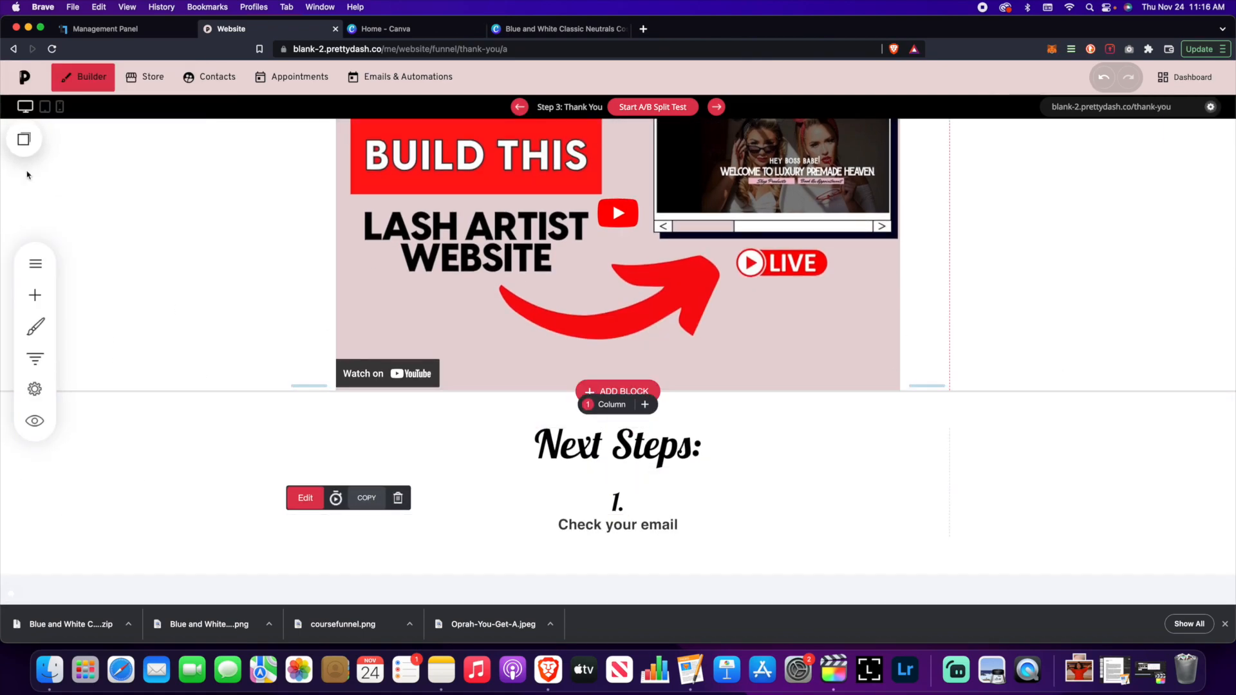
click(366, 499)
text(2.)
scroll(656, 522, down, 2)
triple_click(656, 523)
text(Join FB Group)
- Add a third step 'Save course login URL' with prettydash.co/loginyoursite.com/login
scroll(621, 503, down, 2)
click(365, 466)
triple_click(621, 524)
text(Save course login URL)
key(Return)
text(prettydash.co/loginyoursite.com/login)
- Link the login URL and add a 'LOGIN TO THE COURSE' button with extra spacing
drag(683, 524, 554, 525)
click(599, 487)
click(753, 426)
click(1060, 78)
click(35, 296)
text(LOGIN TO THE COURSE)
click(1060, 78)
scroll(774, 448, down, 1)
drag(1099, 306, 1093, 332)
click(1059, 78)
- Add a centred support note with a linked support e-mail, save, and preview the page
drag(618, 503, 701, 527)
scroll(1010, 436, up, 1)
scroll(1010, 436, down, 2)
drag(531, 527, 448, 527)
click(595, 502)
click(572, 502)
click(595, 527)
click(1060, 78)
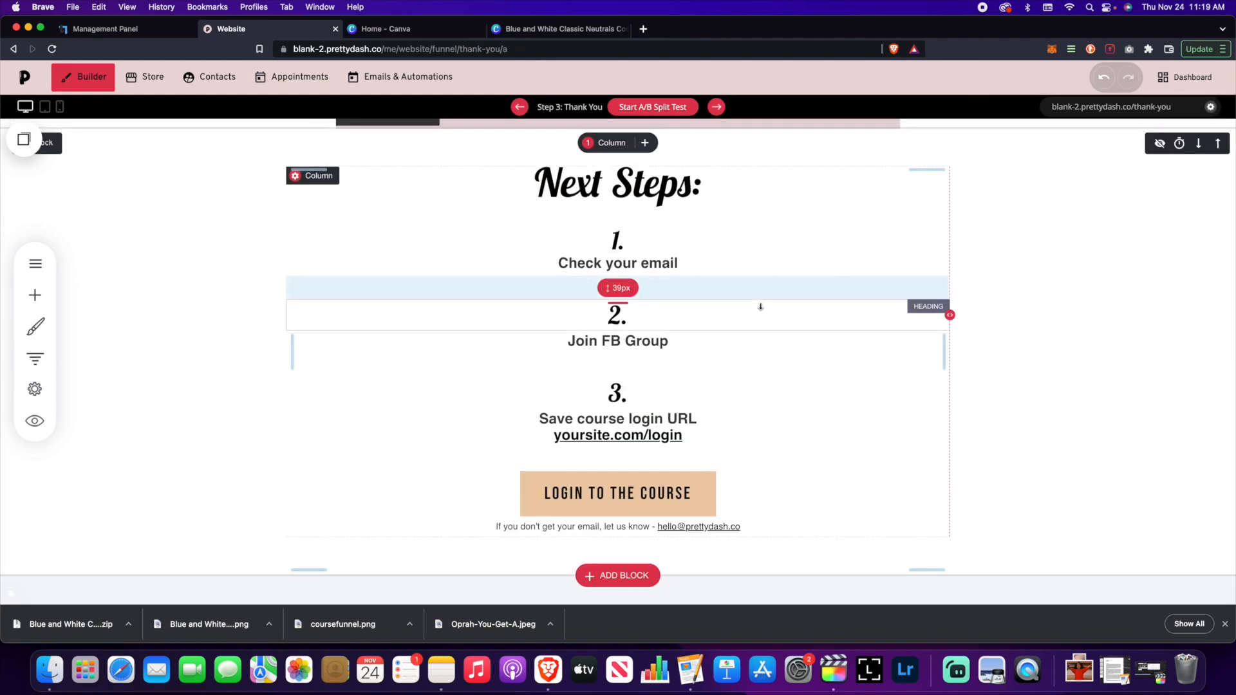
scroll(760, 306, up, 7)
click(35, 421)
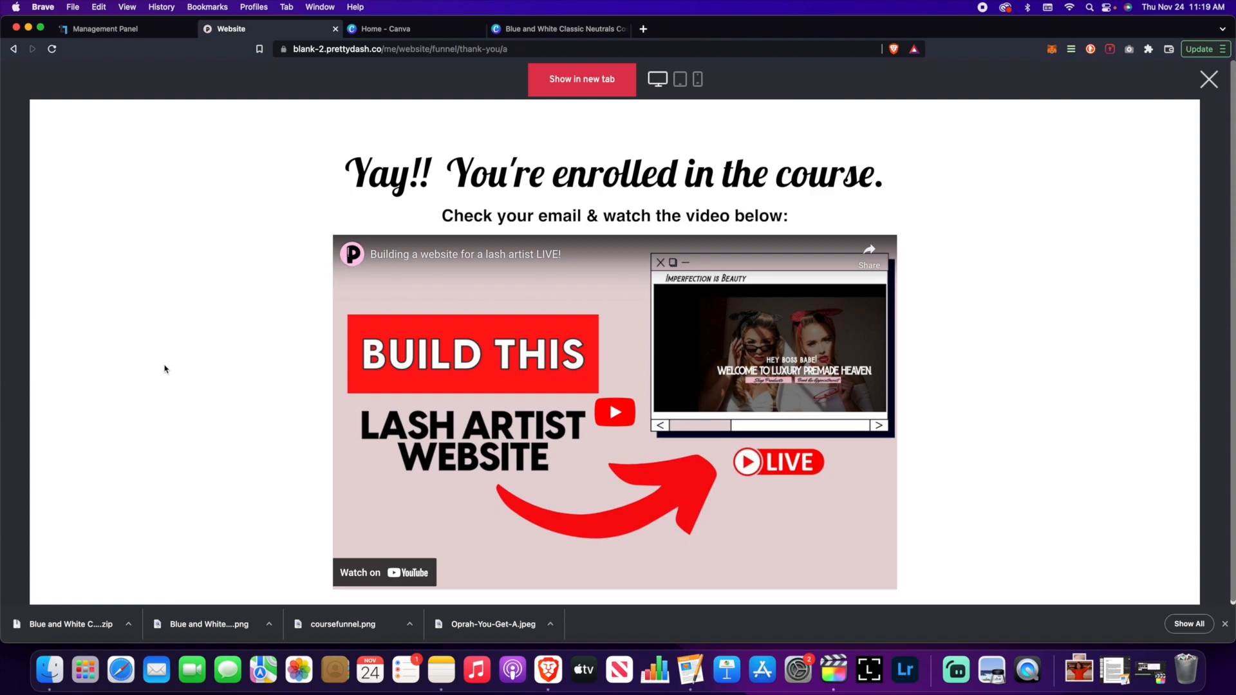
scroll(179, 367, down, 7)
scroll(179, 367, up, 7)
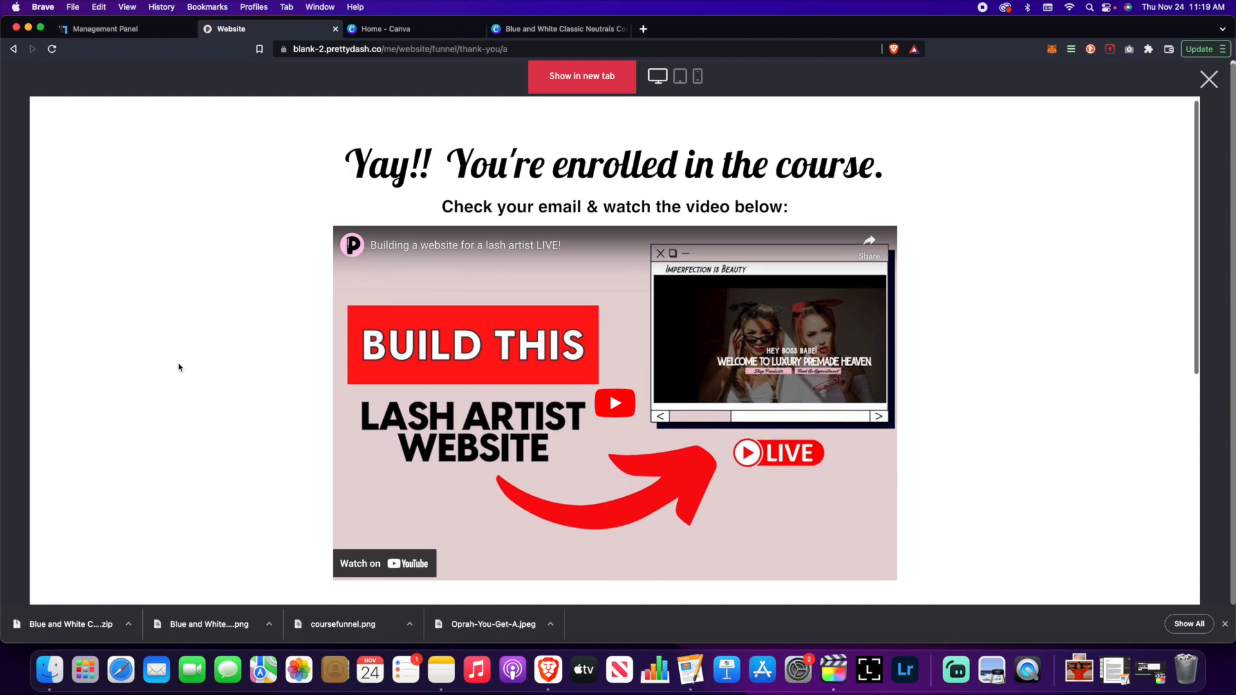
scroll(179, 367, down, 7)
scroll(178, 367, up, 7)
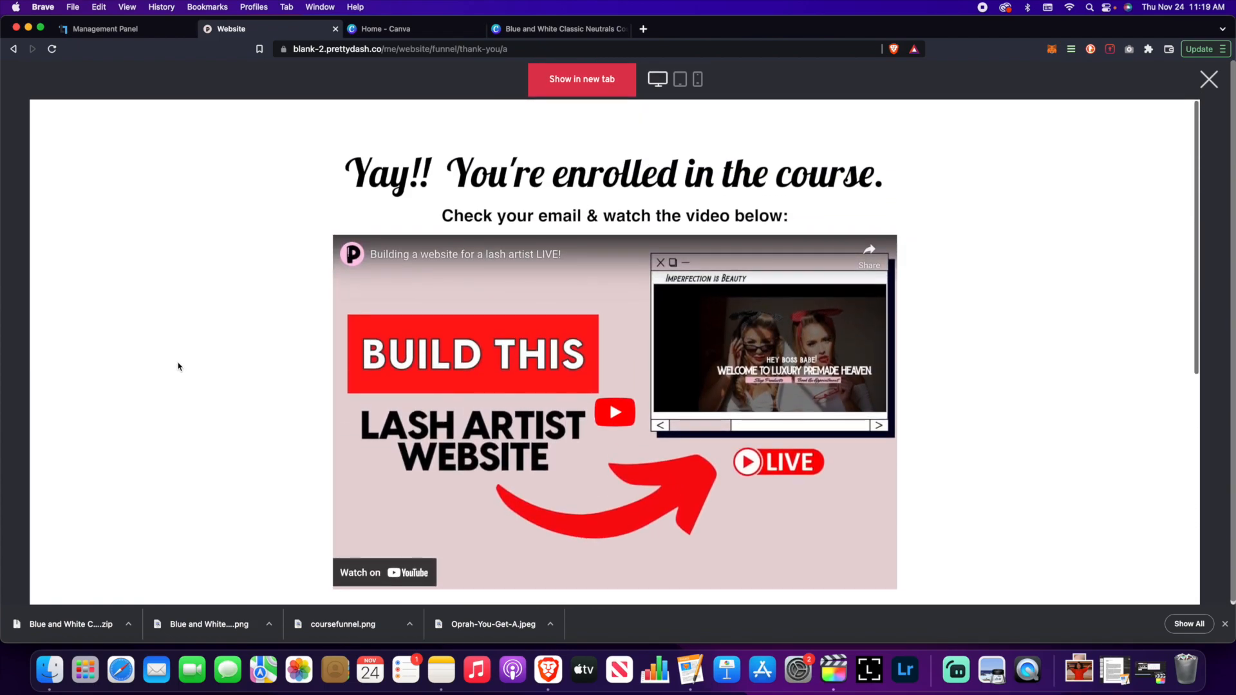
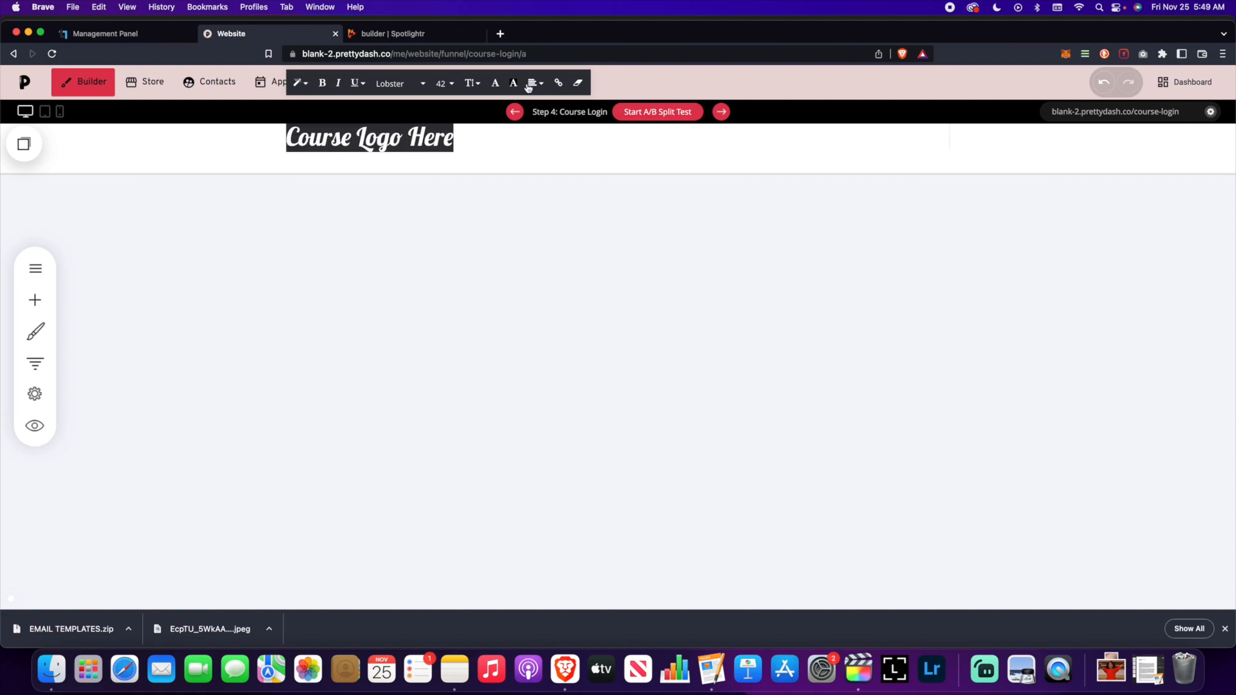
- Centre the 'Course Logo Here' heading, add more top padding above it, and save the page
click(495, 83)
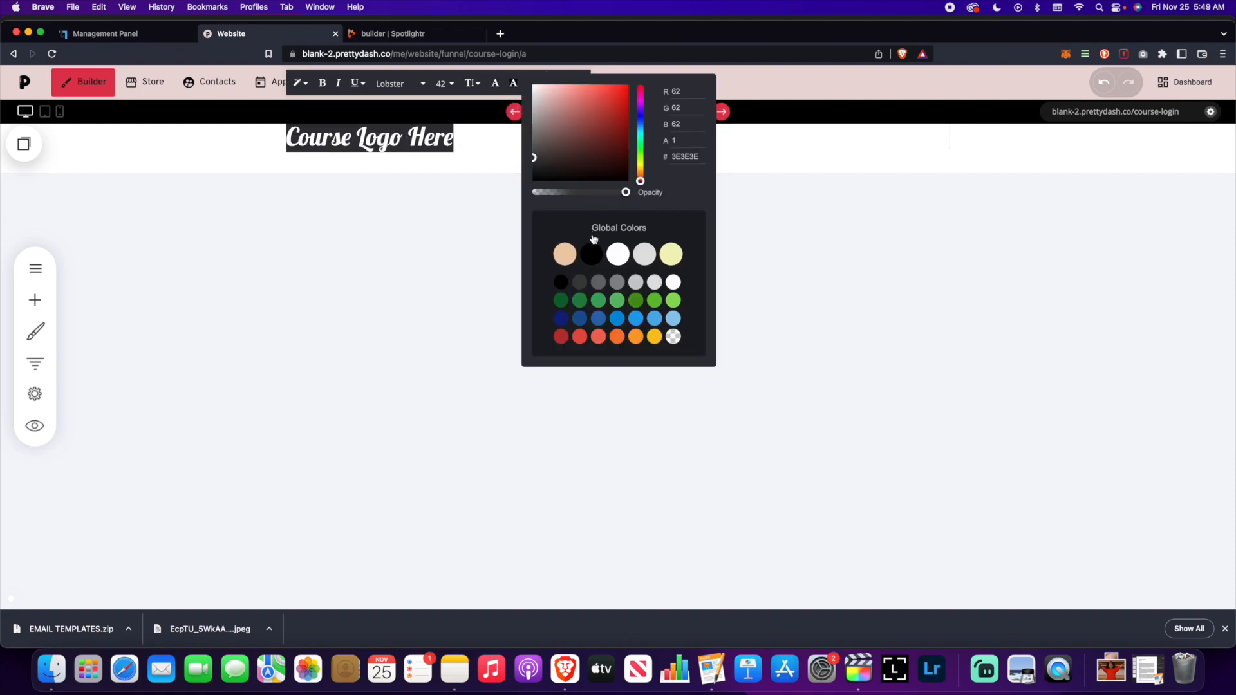
triple_click(438, 138)
click(528, 84)
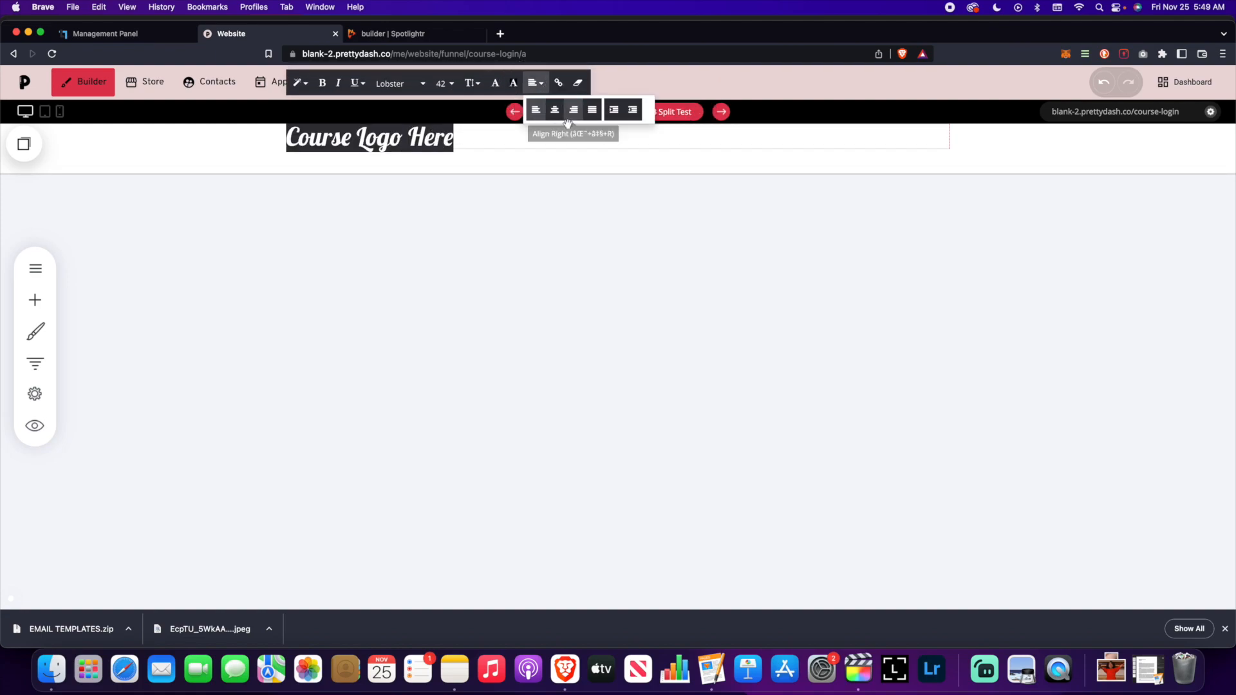
click(556, 114)
click(760, 177)
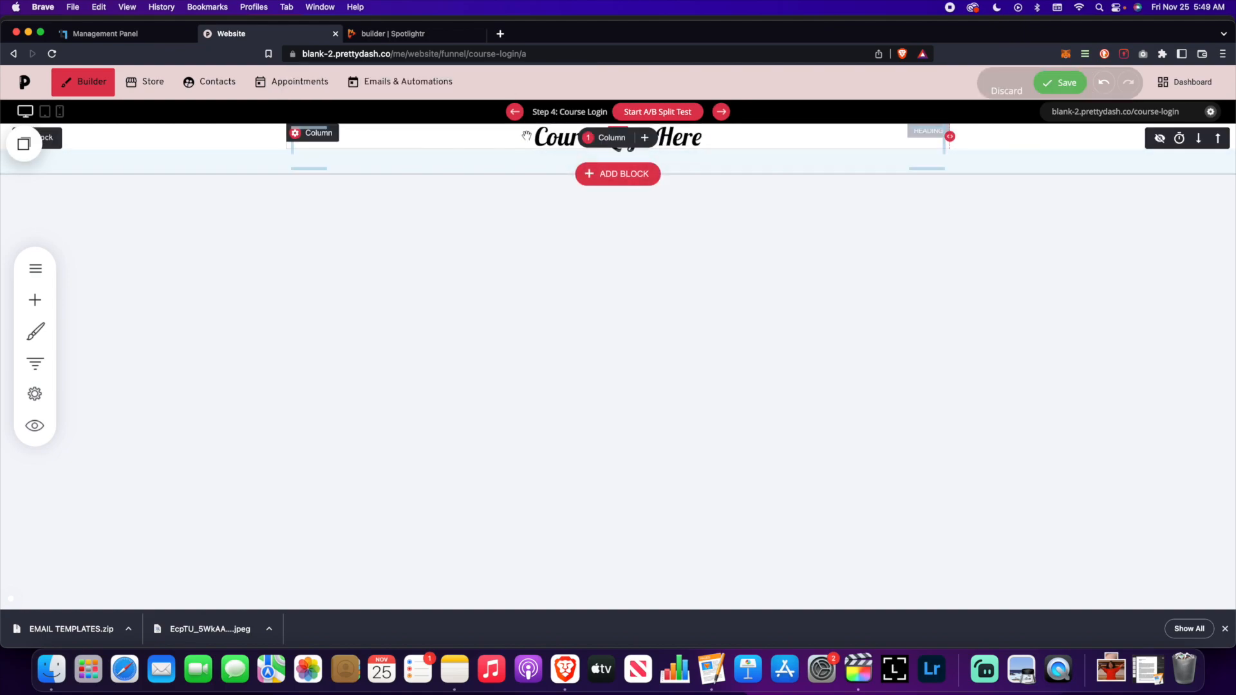
drag(527, 143, 527, 176)
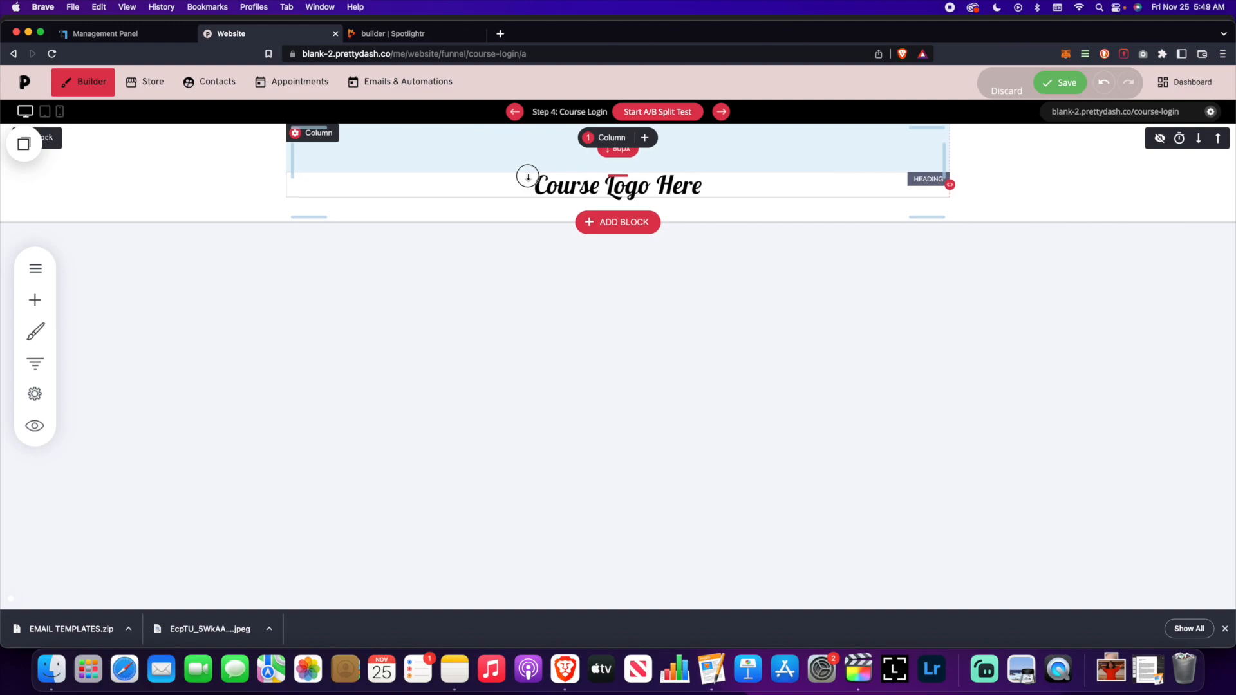
click(1061, 82)
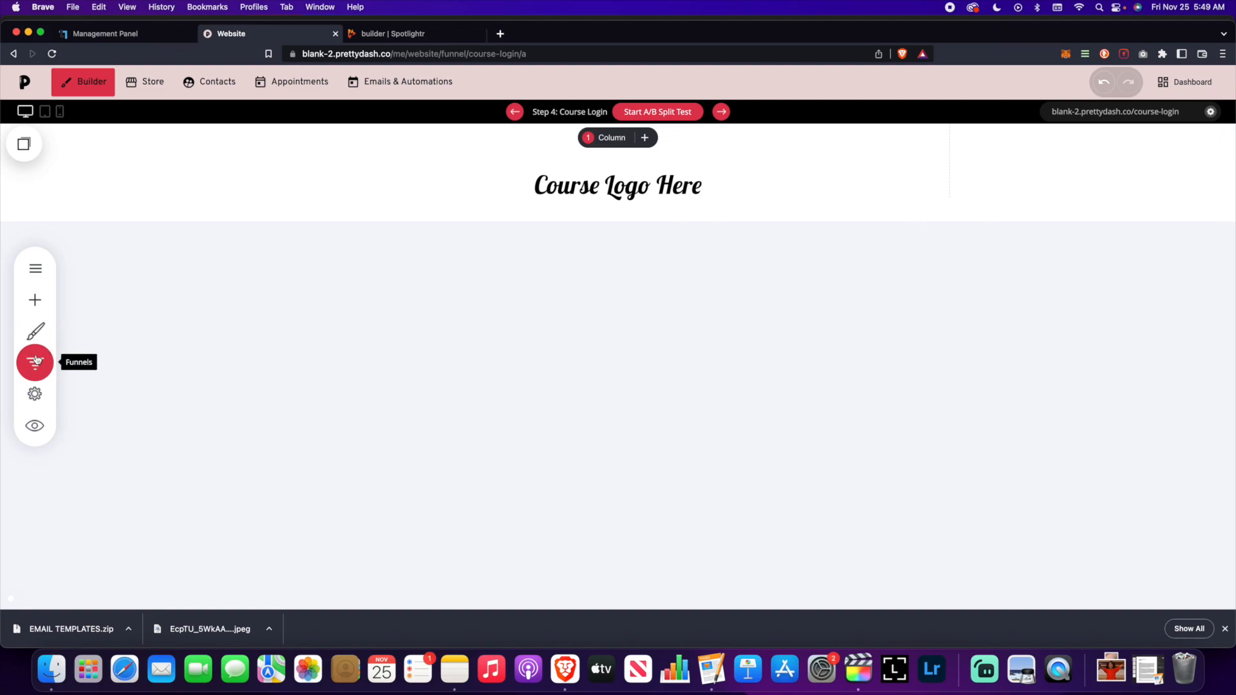
- Add a text block under the logo reading 'Haven't purchased? Click Here'
click(35, 300)
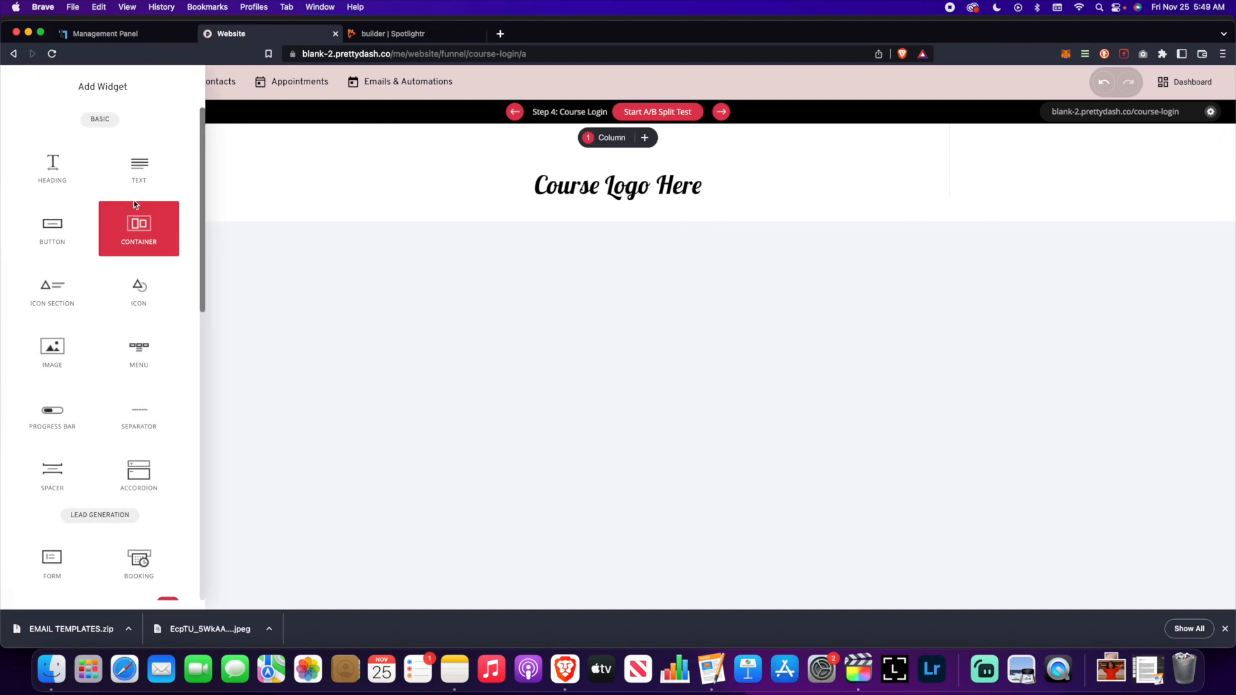
drag(135, 194, 579, 212)
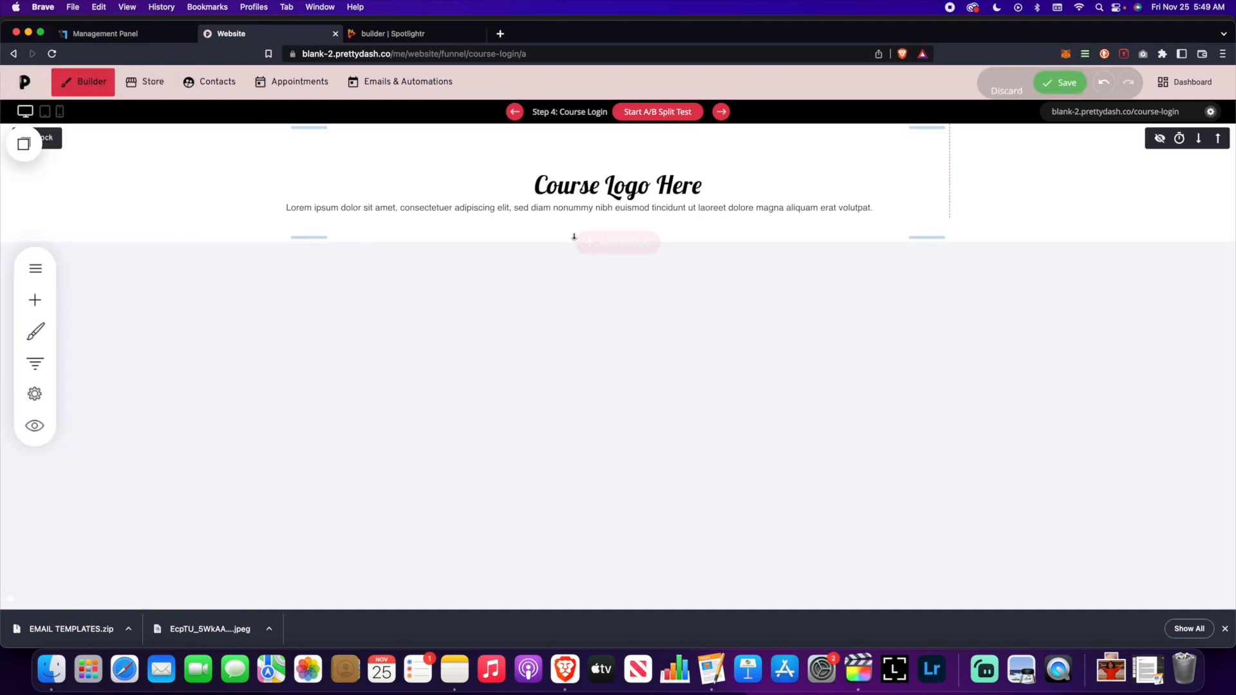
triple_click(474, 208)
text(hav)
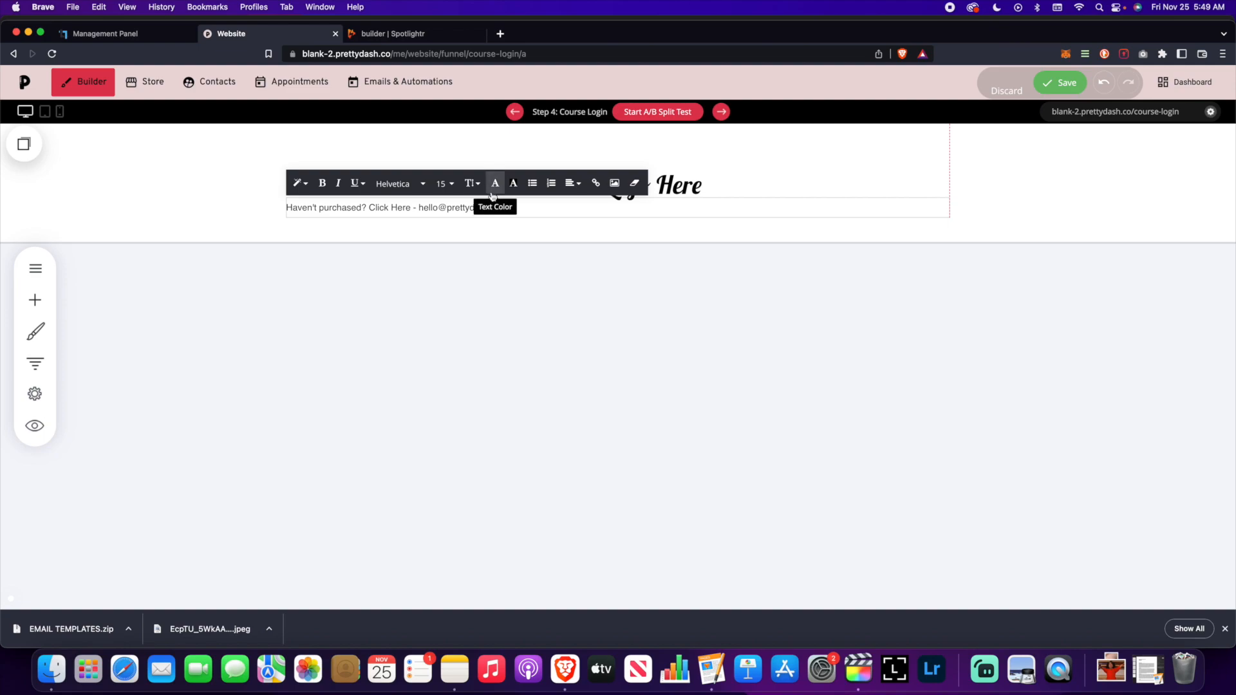
- Link the words 'Click Here' to the Sales Page funnel step
triple_click(454, 208)
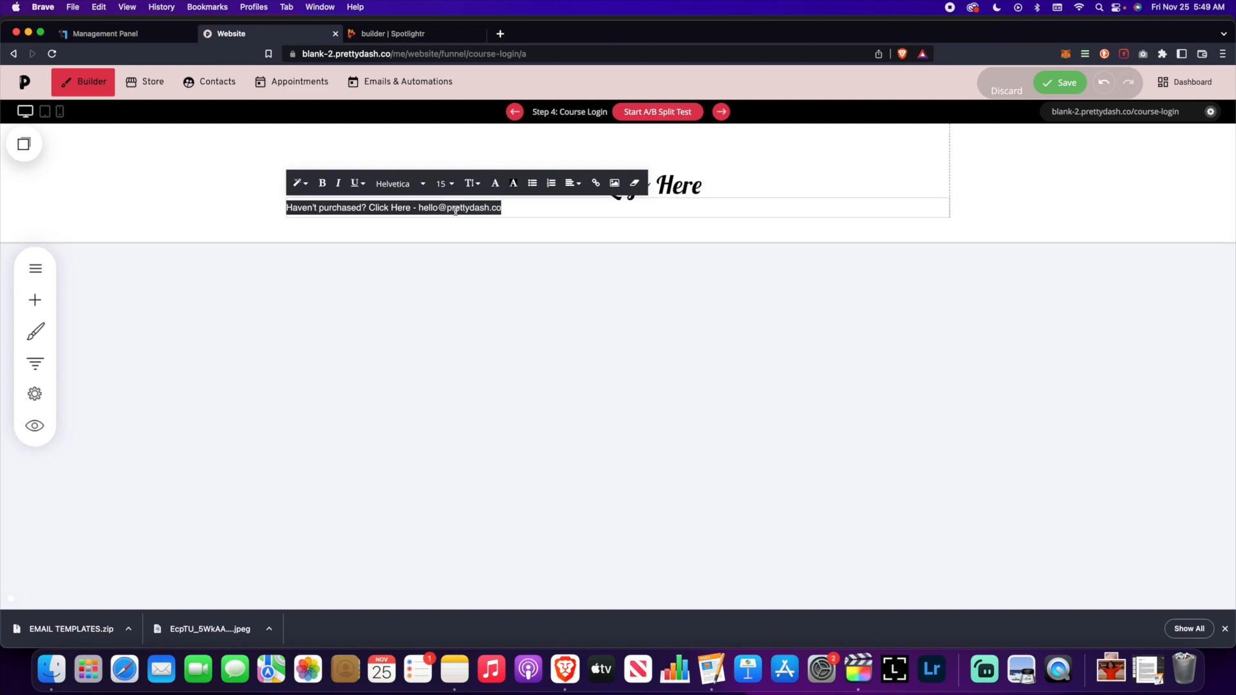
drag(411, 207, 370, 207)
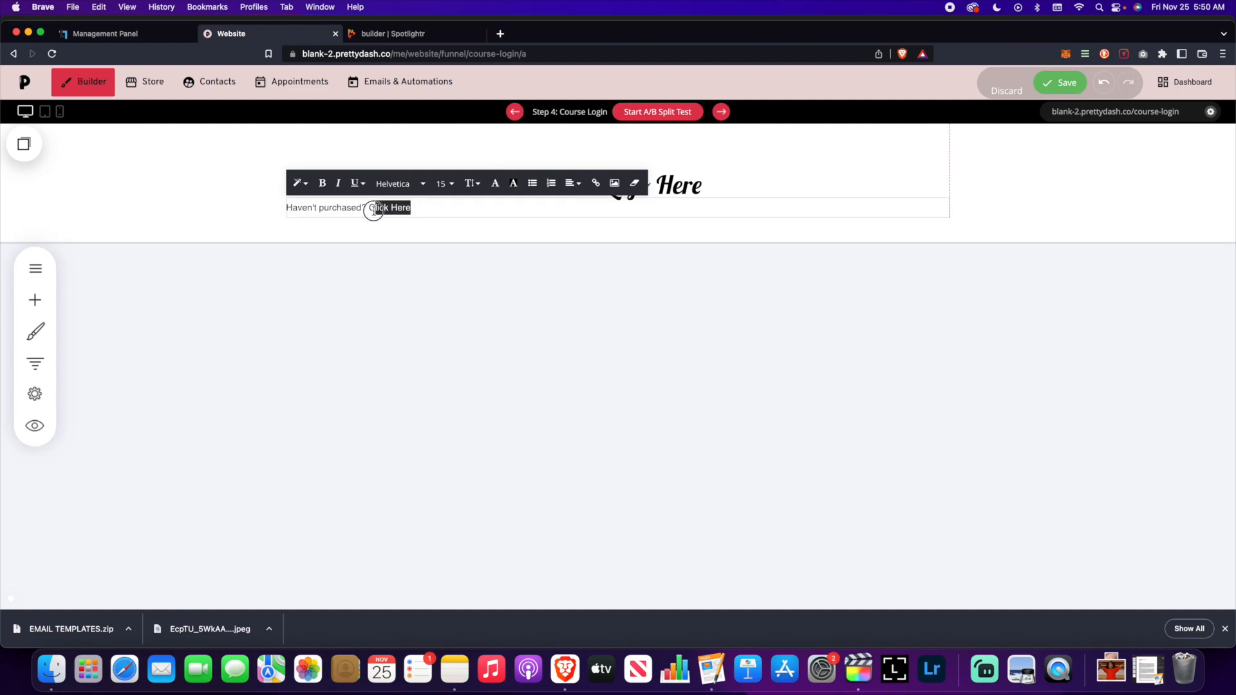
click(595, 183)
drag(524, 138, 585, 183)
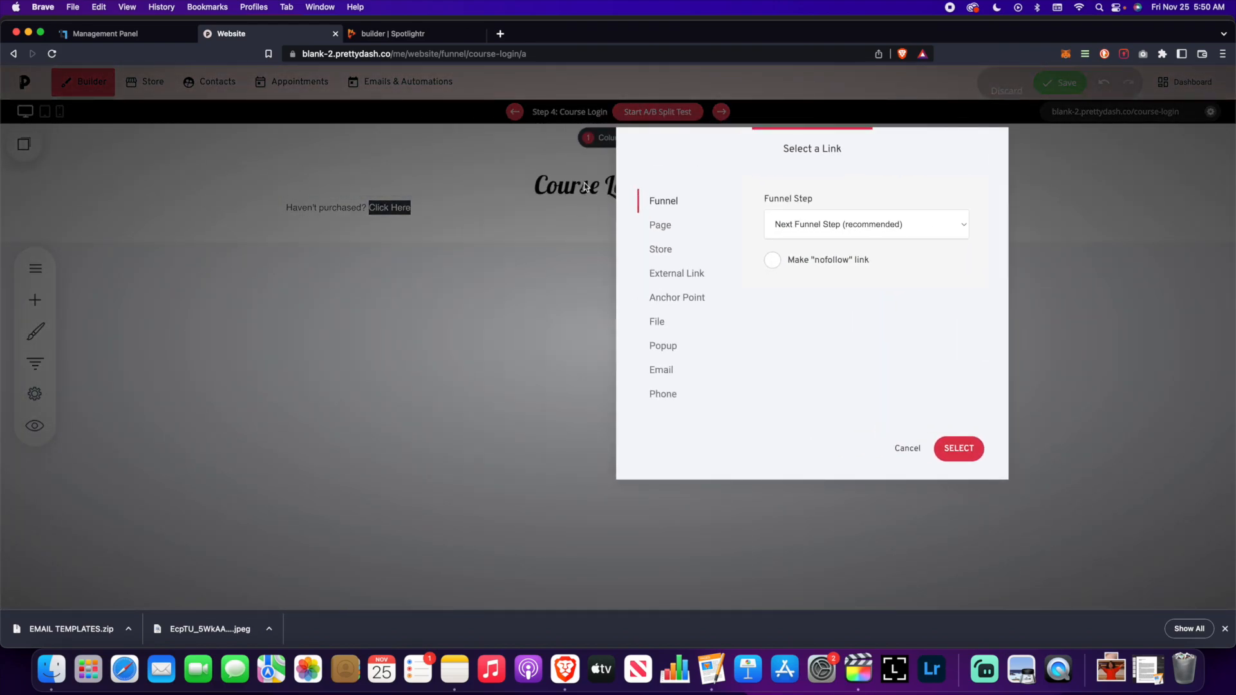
click(884, 231)
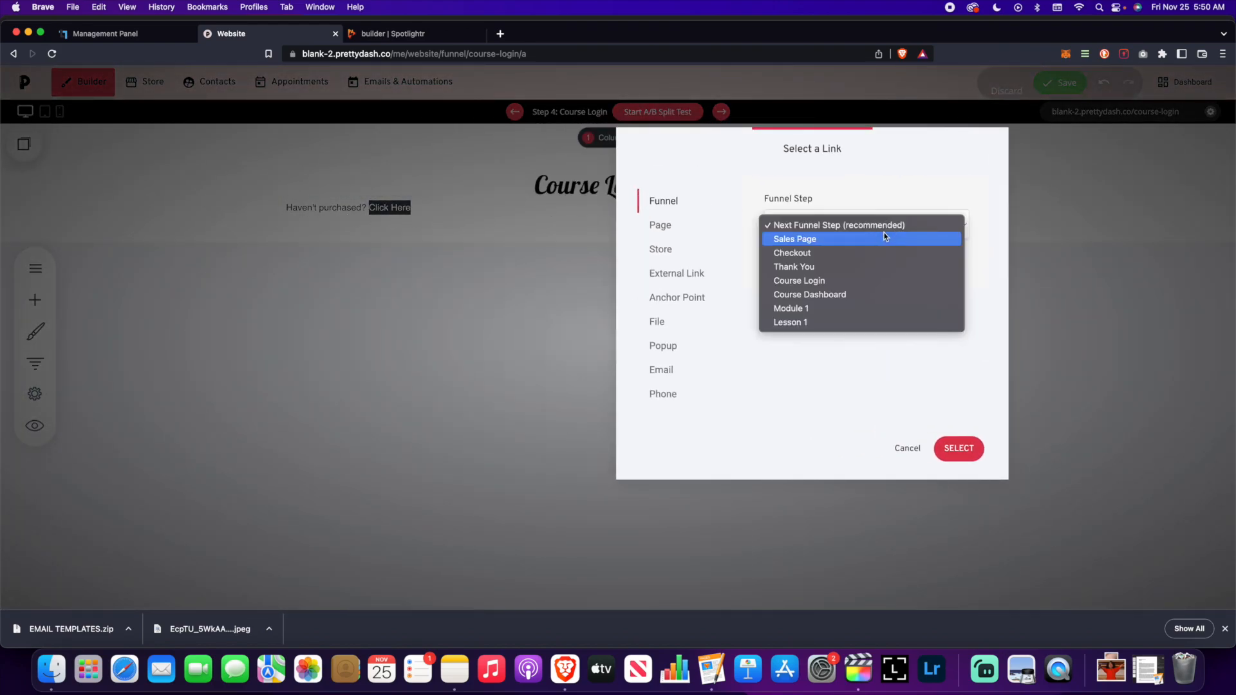
click(840, 243)
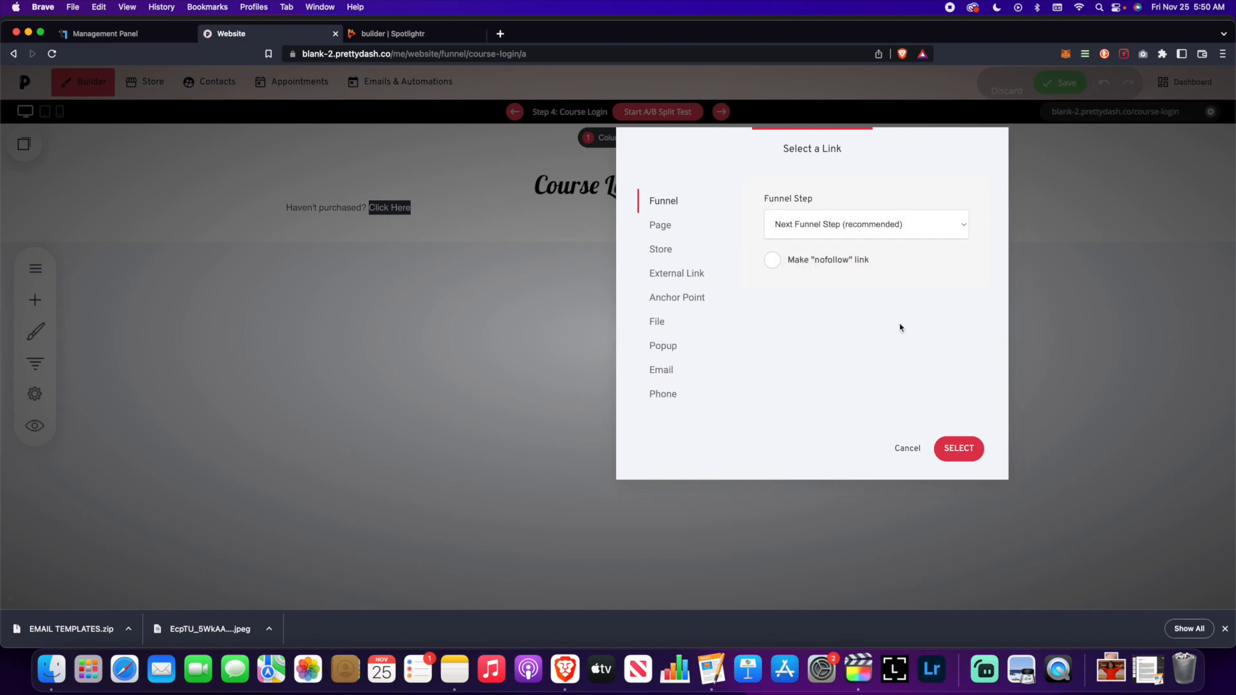
click(960, 455)
- Make the purchase line bold and centred, and add space above it
click(484, 210)
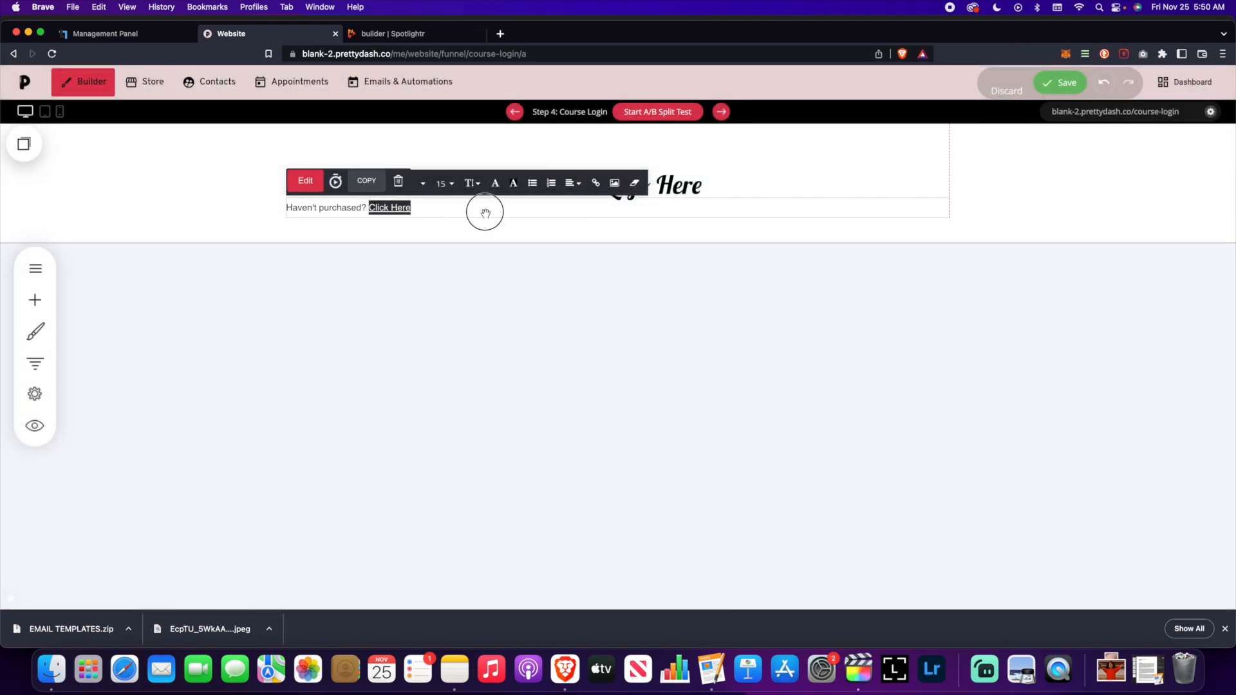
triple_click(496, 212)
click(323, 183)
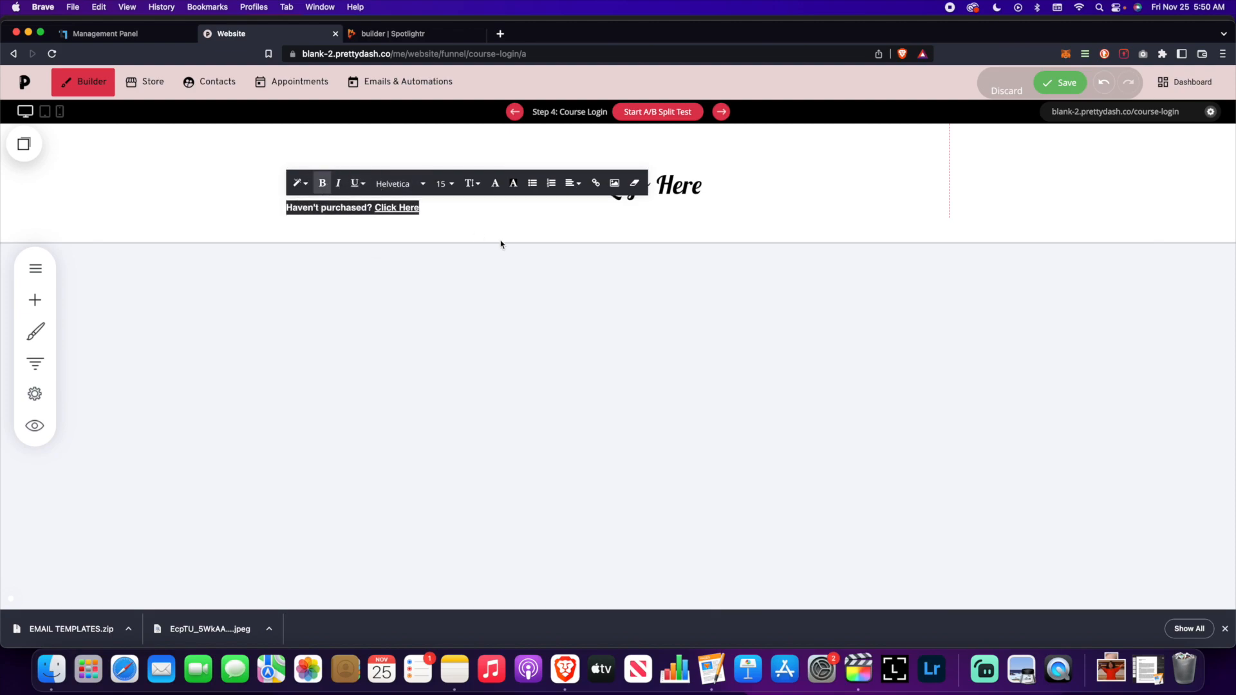
click(503, 243)
click(478, 215)
triple_click(477, 215)
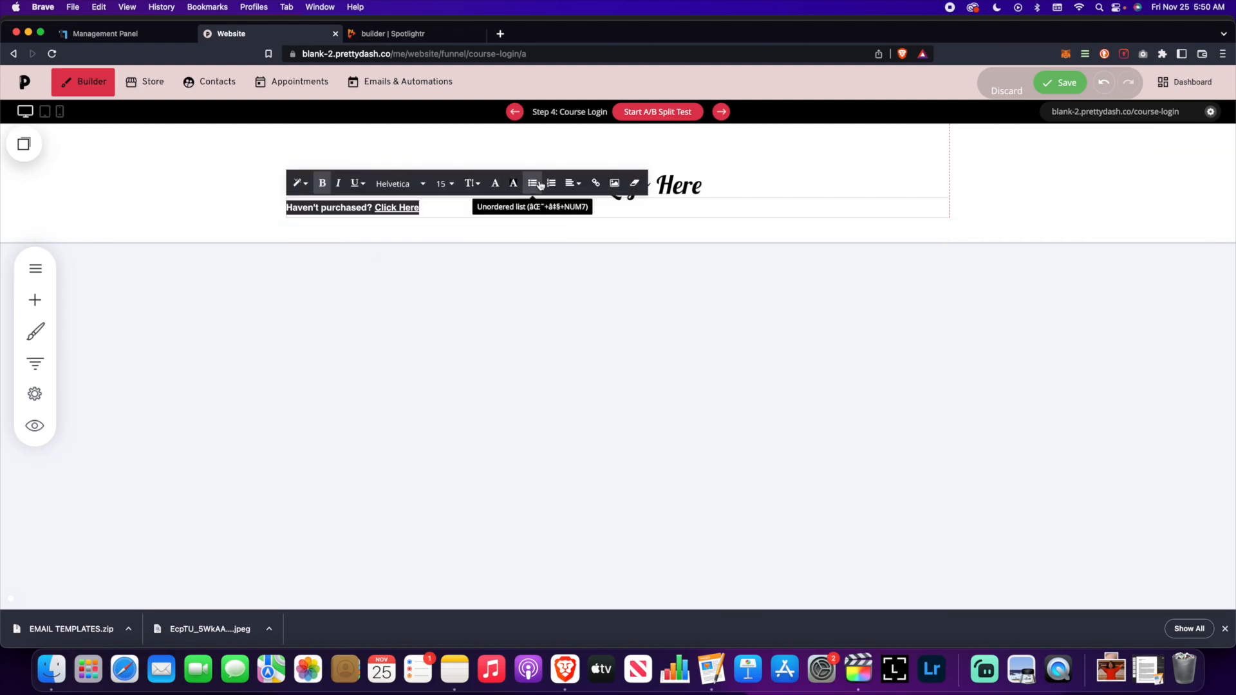
click(581, 187)
click(592, 208)
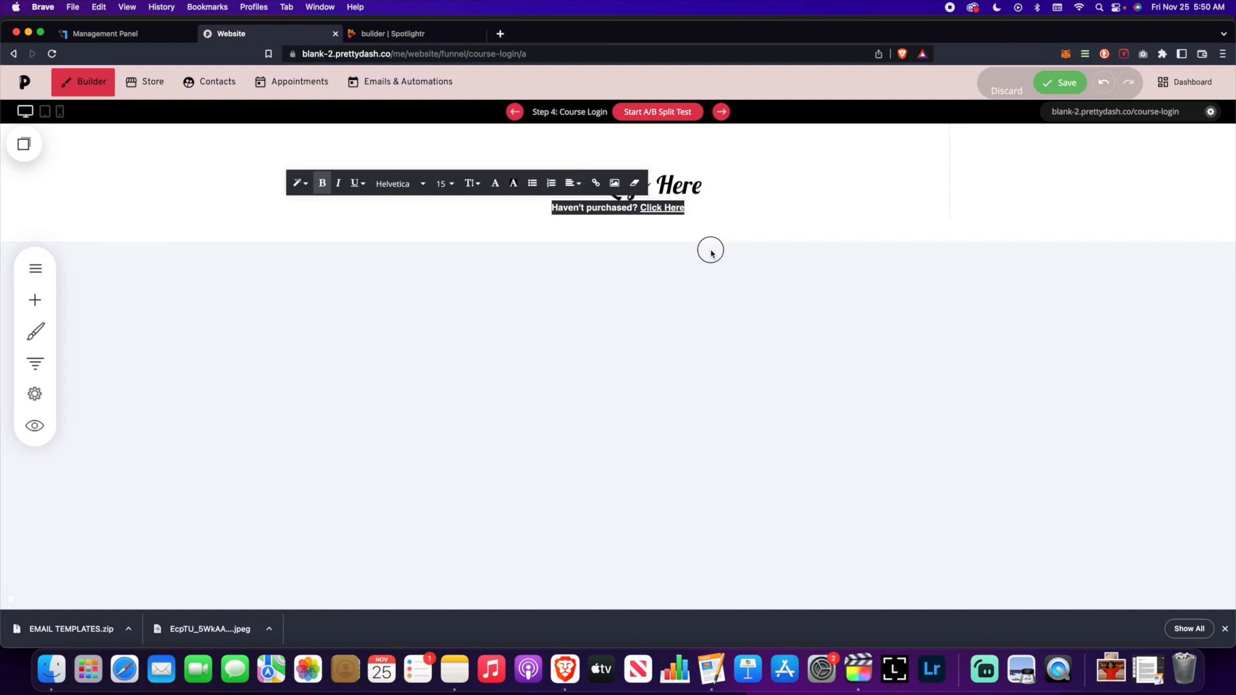
click(712, 249)
drag(657, 206, 657, 224)
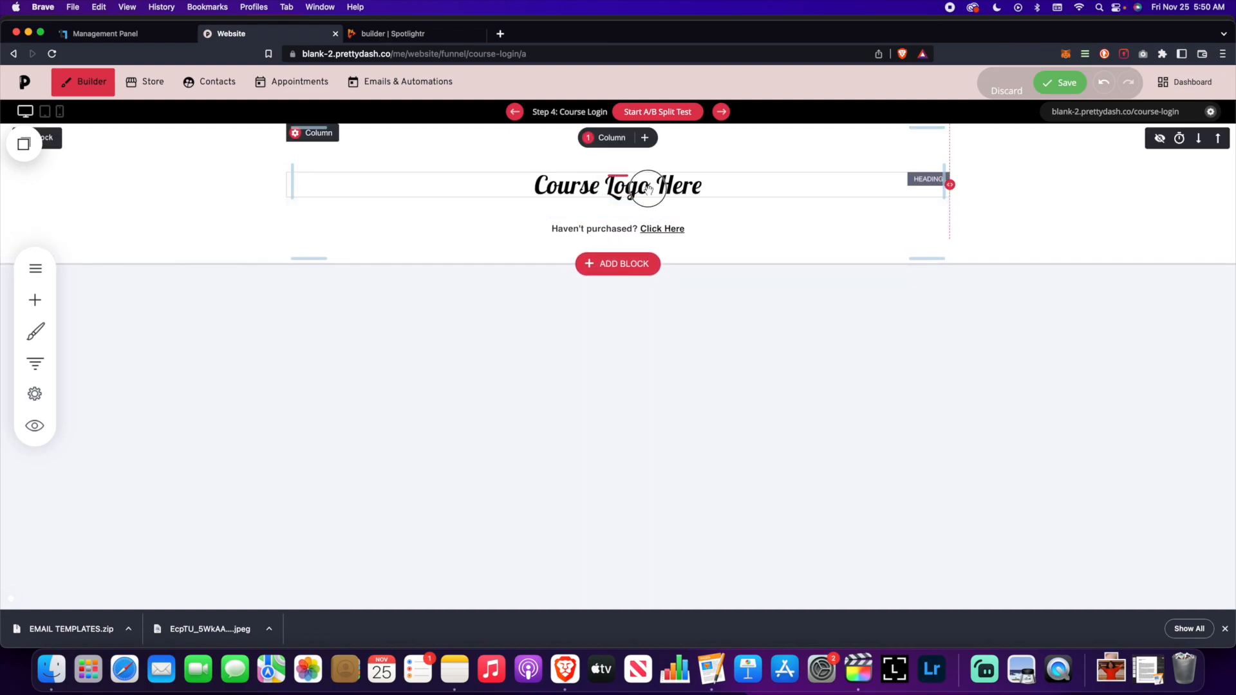
- Copy the logo heading below it and retitle the copy 'Login To Access Your Course'
click(367, 155)
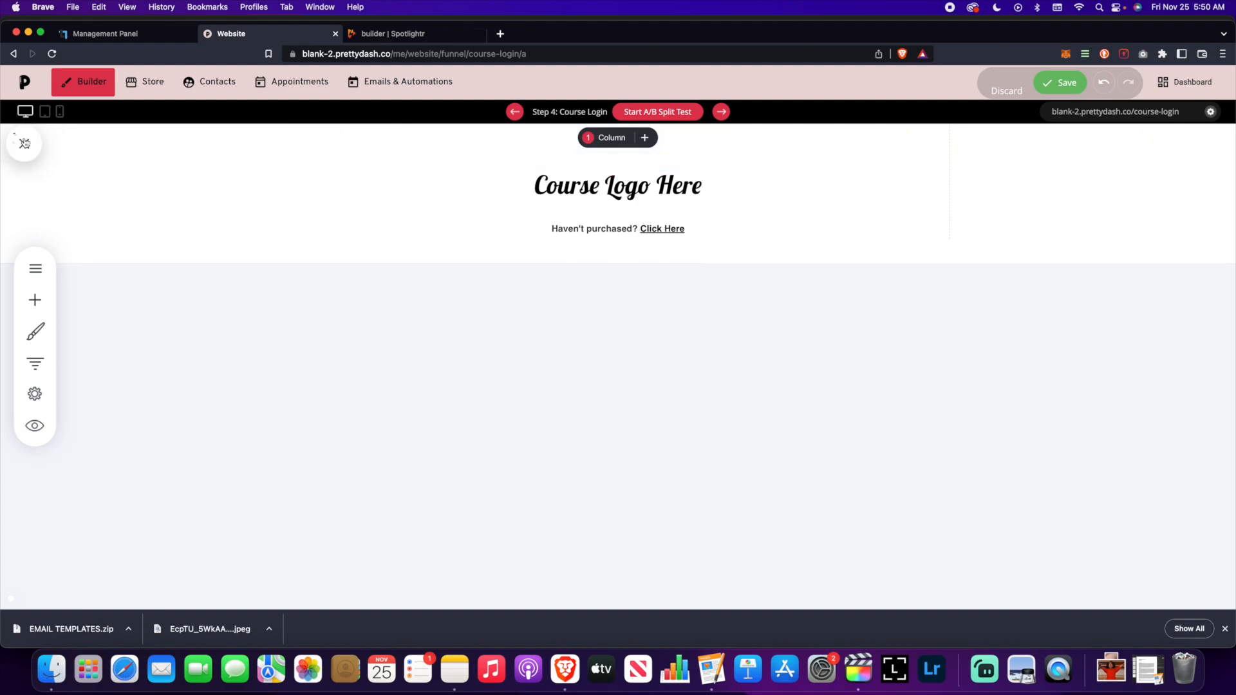
click(24, 143)
drag(101, 251, 564, 236)
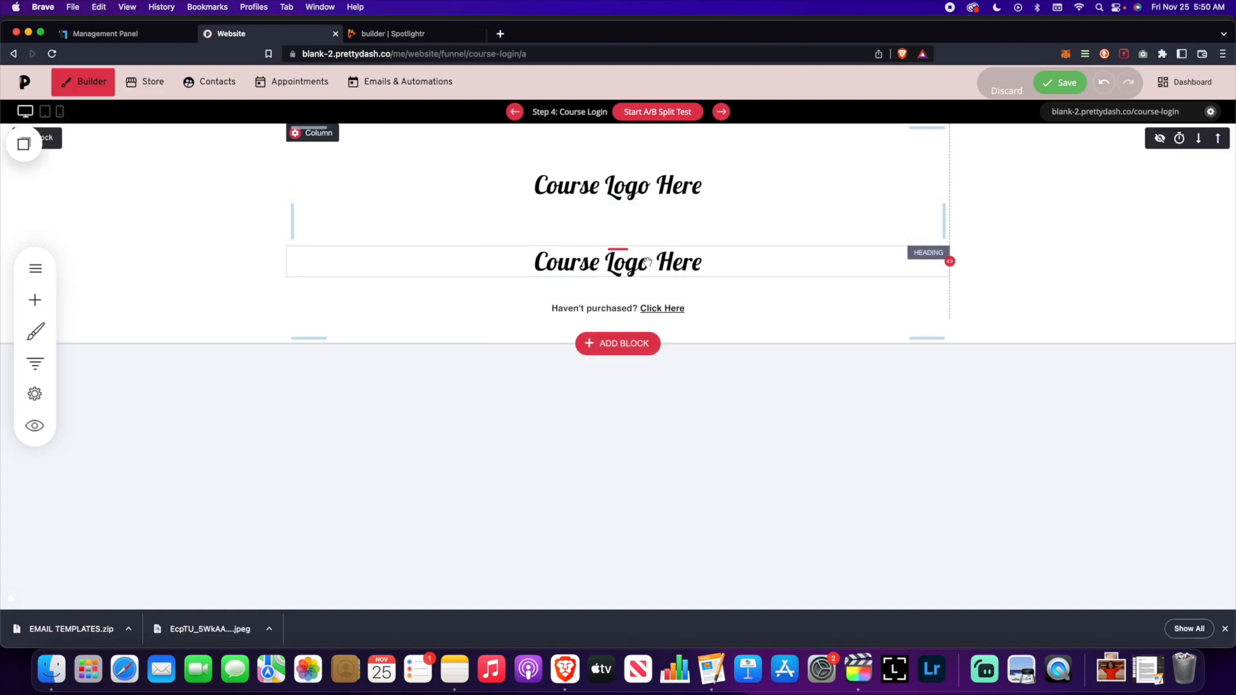
double_click(647, 261)
text(LG)
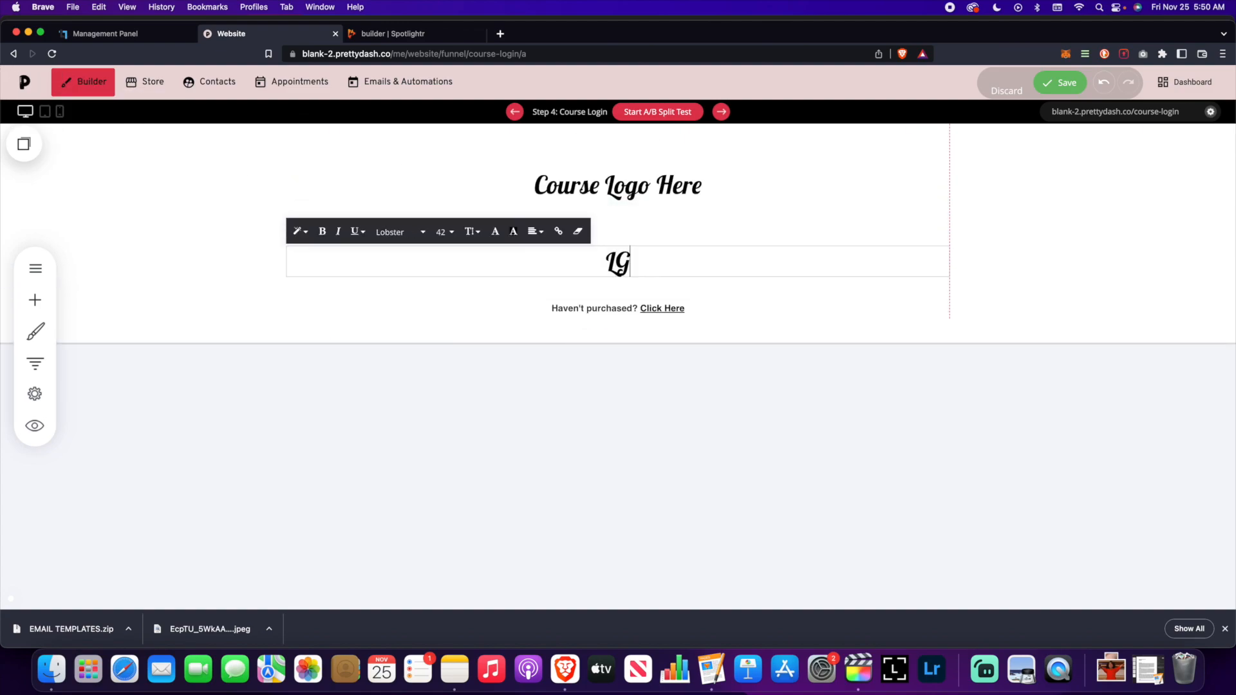
text(gin)
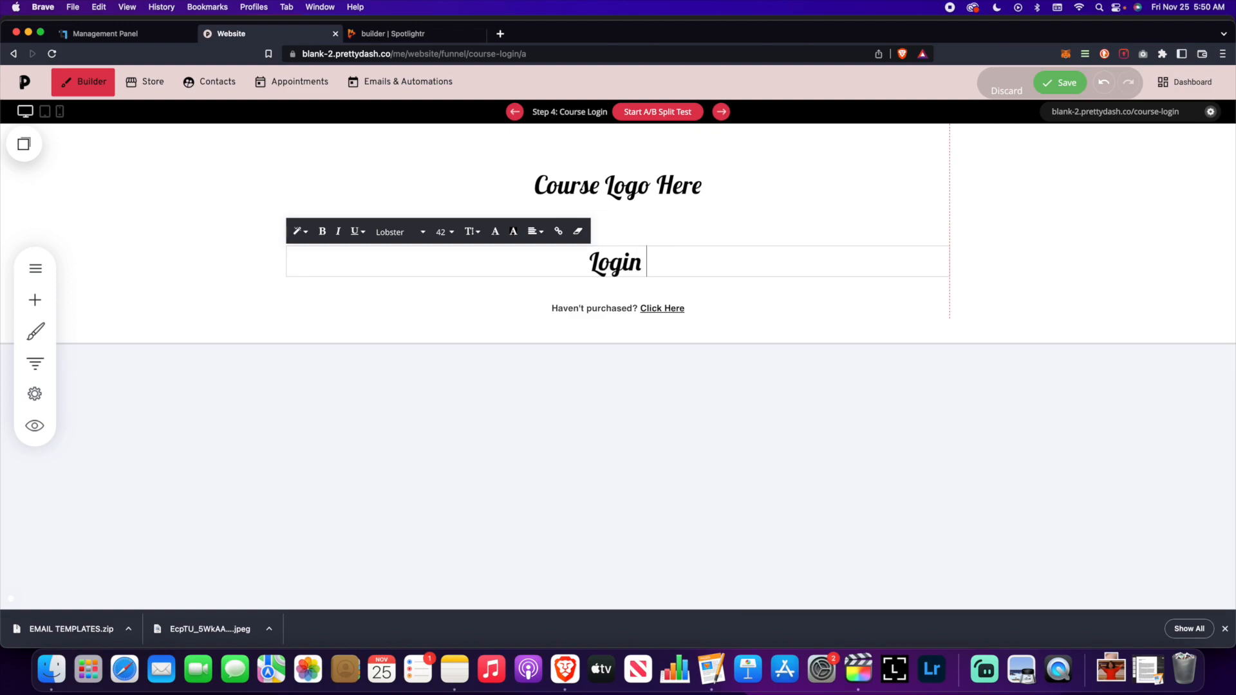
text( to)
key(BackSpace)
key(BackSpace)
key(BackSpace)
text(To)
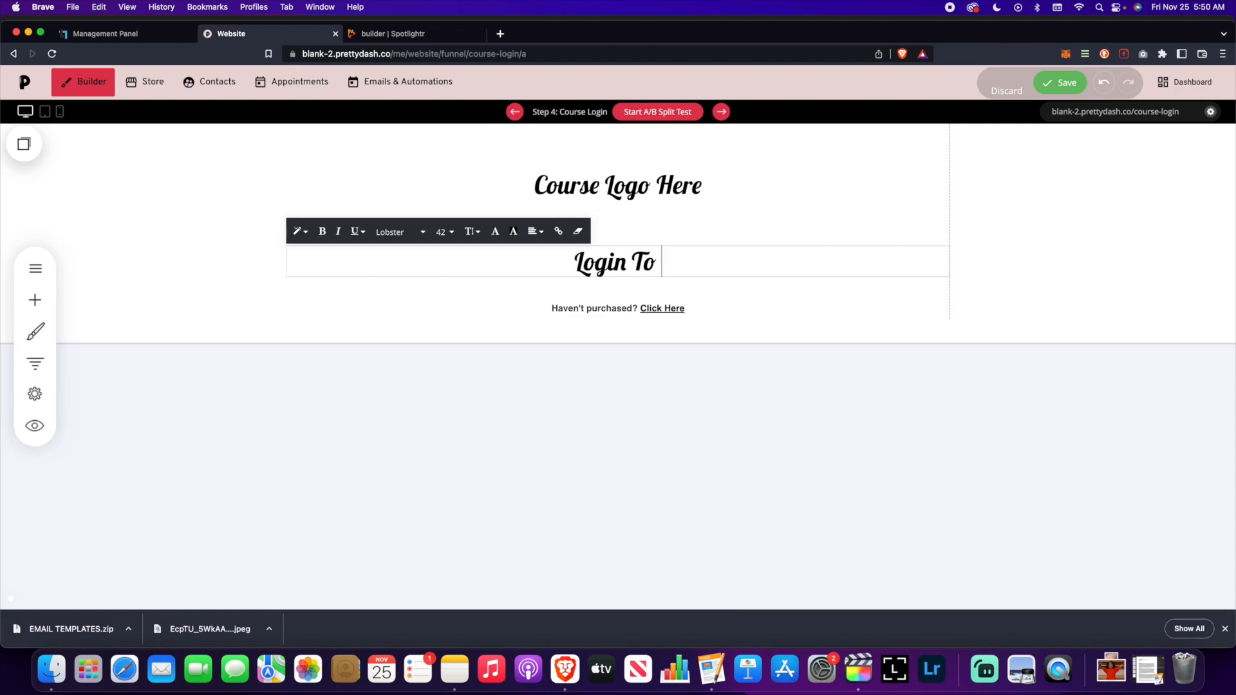
text( Access Your)
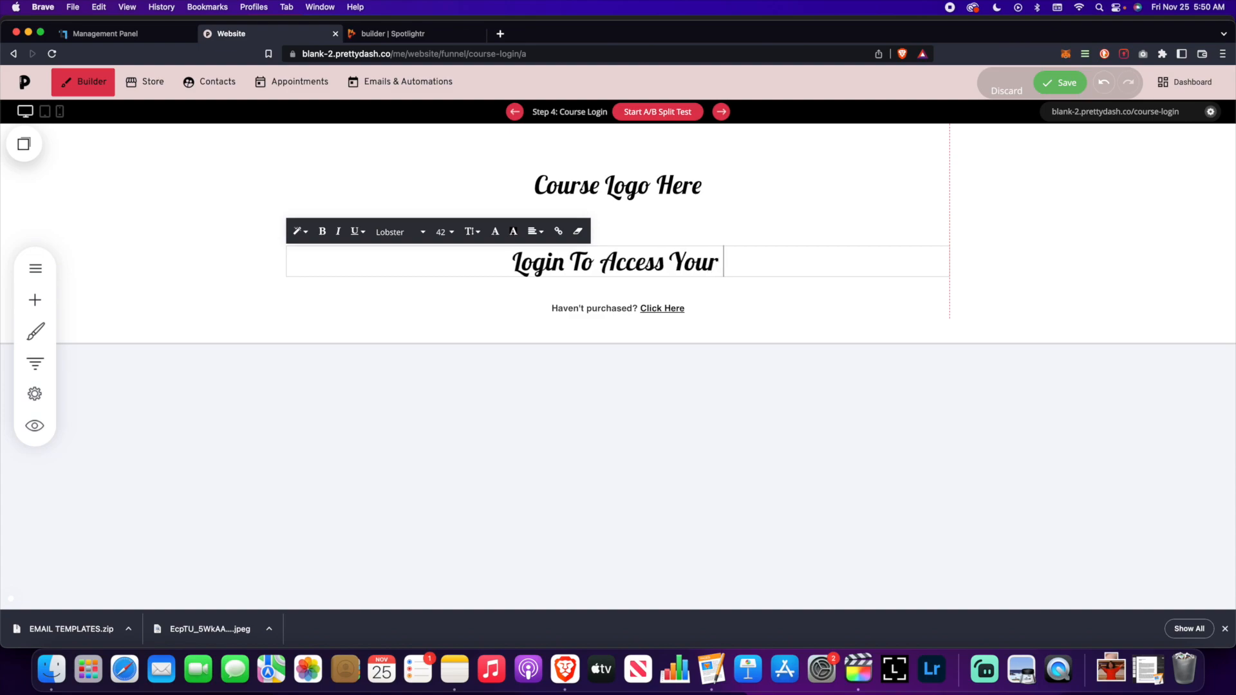
text( Course)
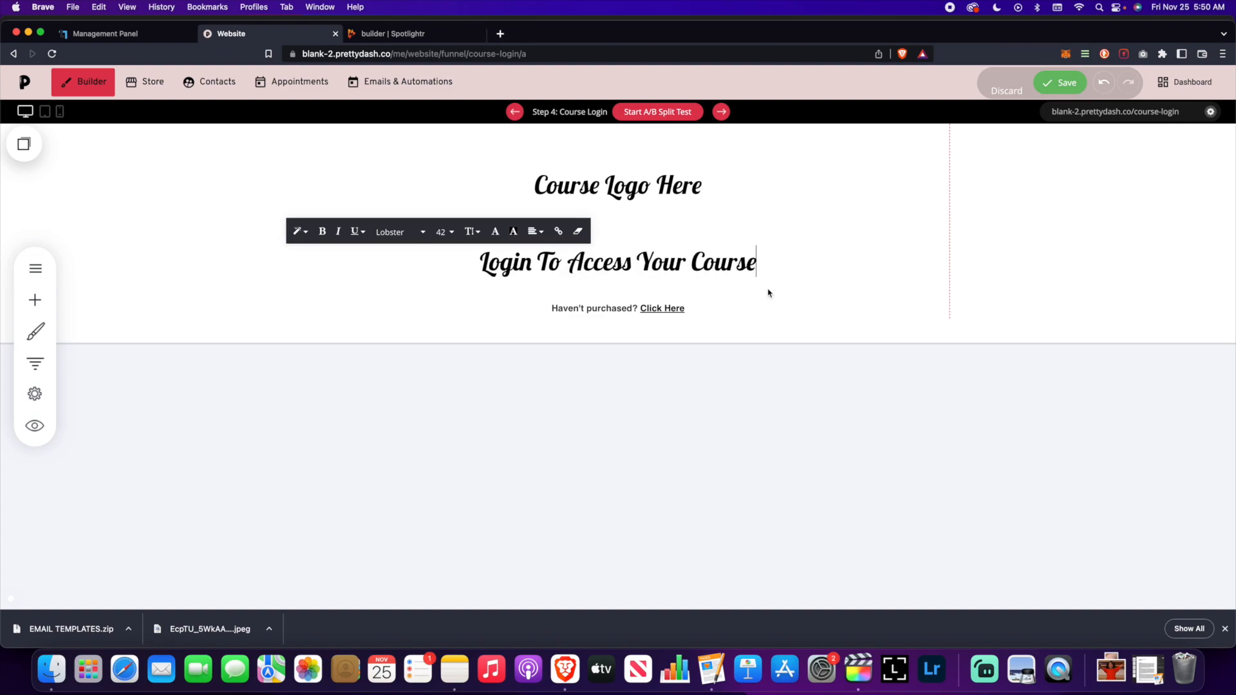
click(769, 294)
- Tighten the spacing to 40px above the heading and enlarge 'Course Logo Here' to size 72
drag(592, 293, 594, 248)
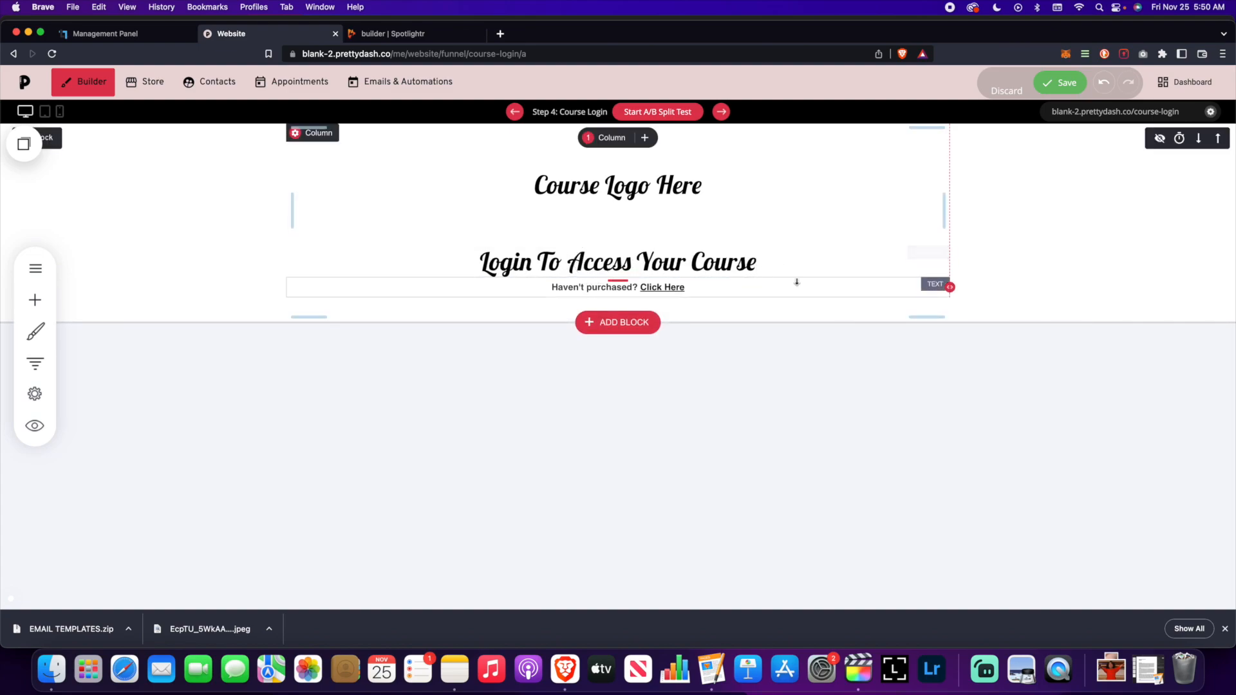
mouse_move(674, 223)
mouse_down()
mouse_move(676, 185)
mouse_move(673, 203)
mouse_up()
triple_click(557, 181)
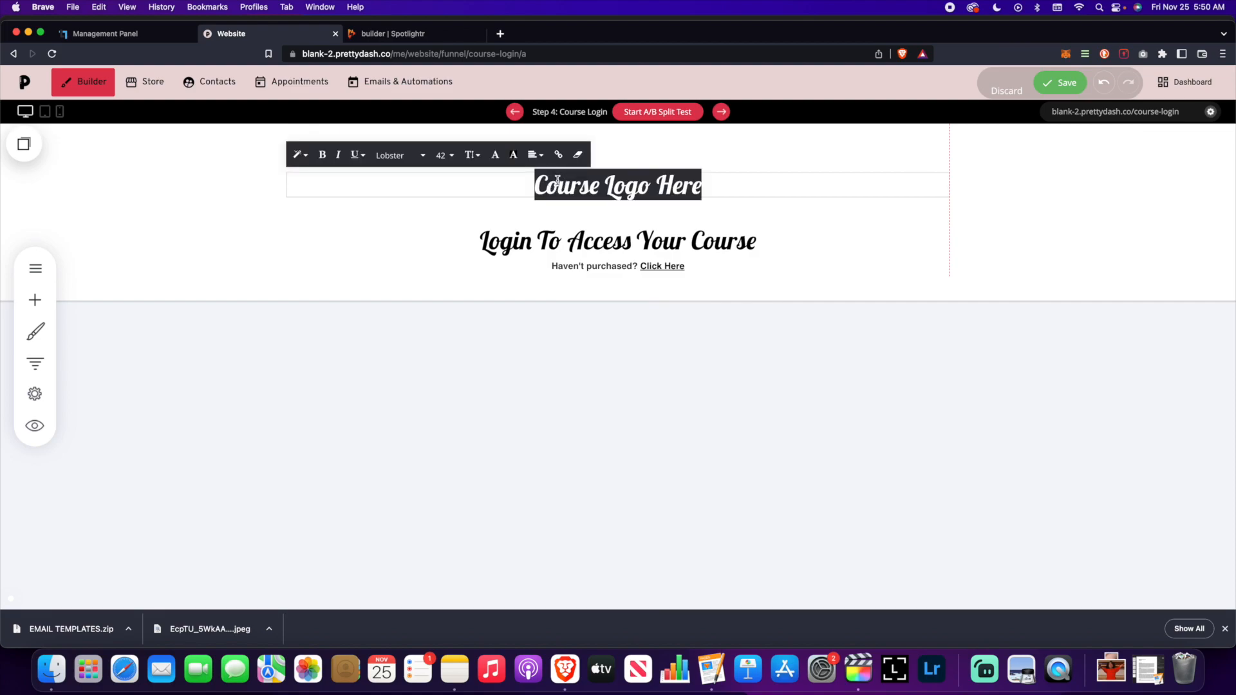
click(453, 157)
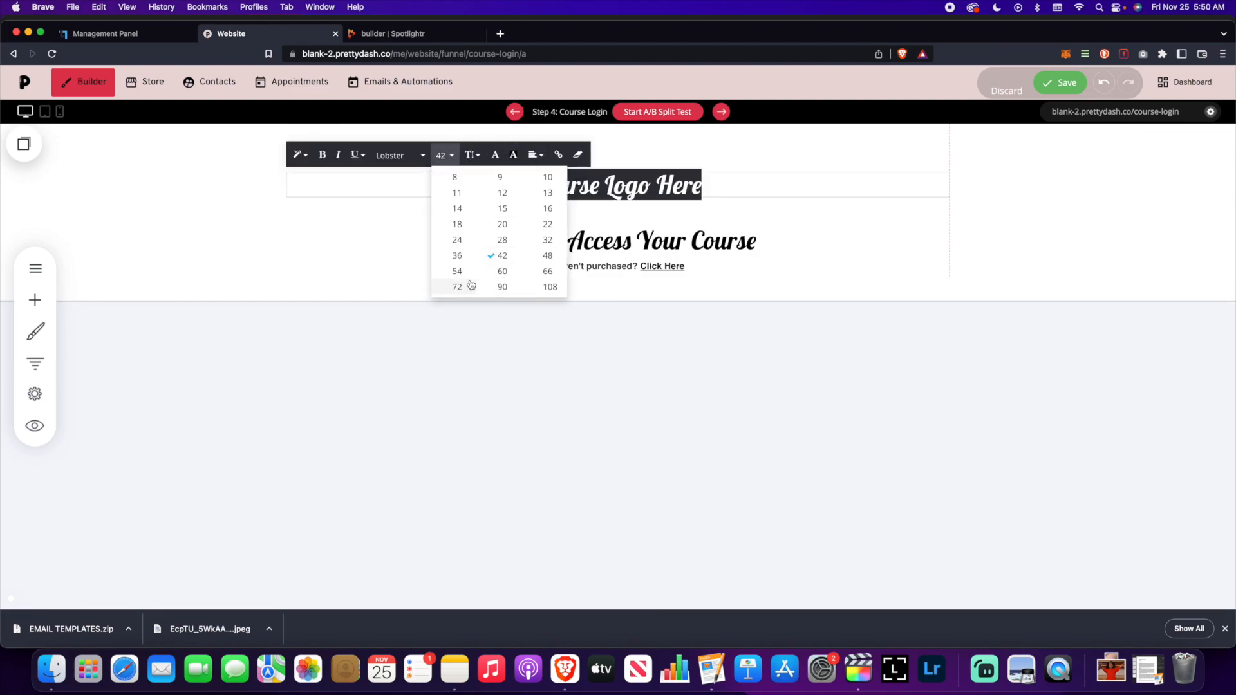
click(468, 282)
click(928, 223)
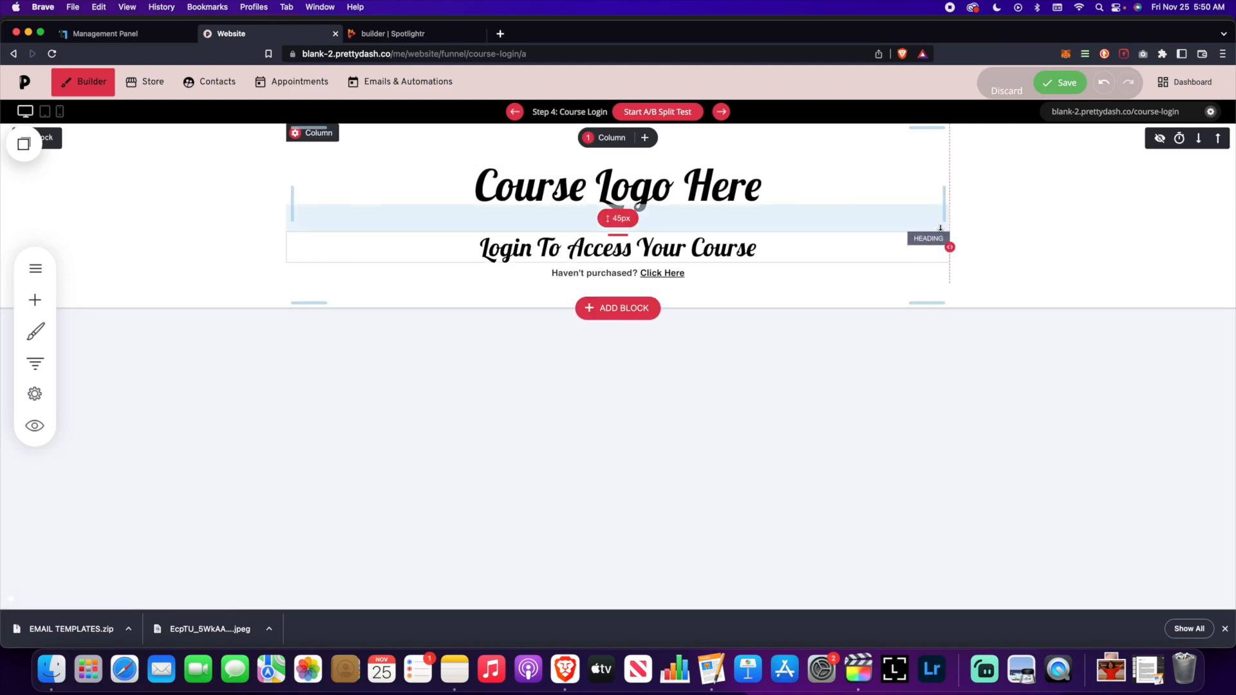
- Shrink the login heading, save, and set 60px space above it
triple_click(763, 246)
click(440, 220)
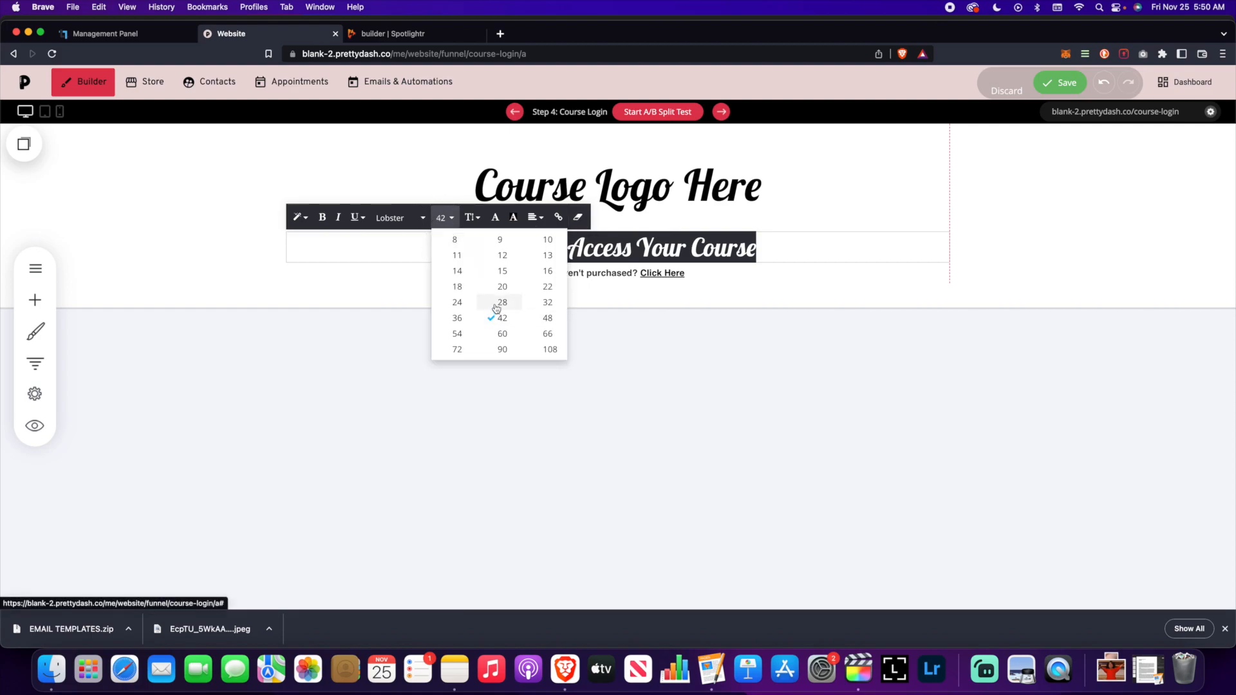
click(498, 307)
click(1067, 239)
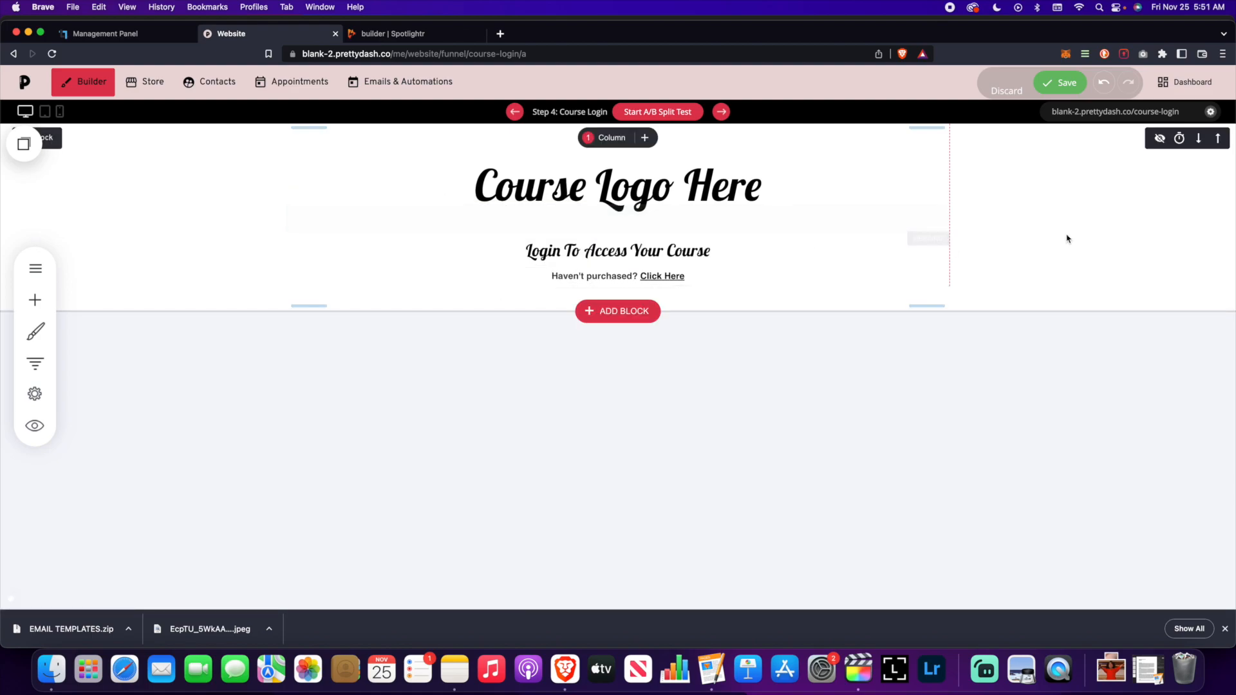
click(1047, 87)
drag(561, 232, 560, 241)
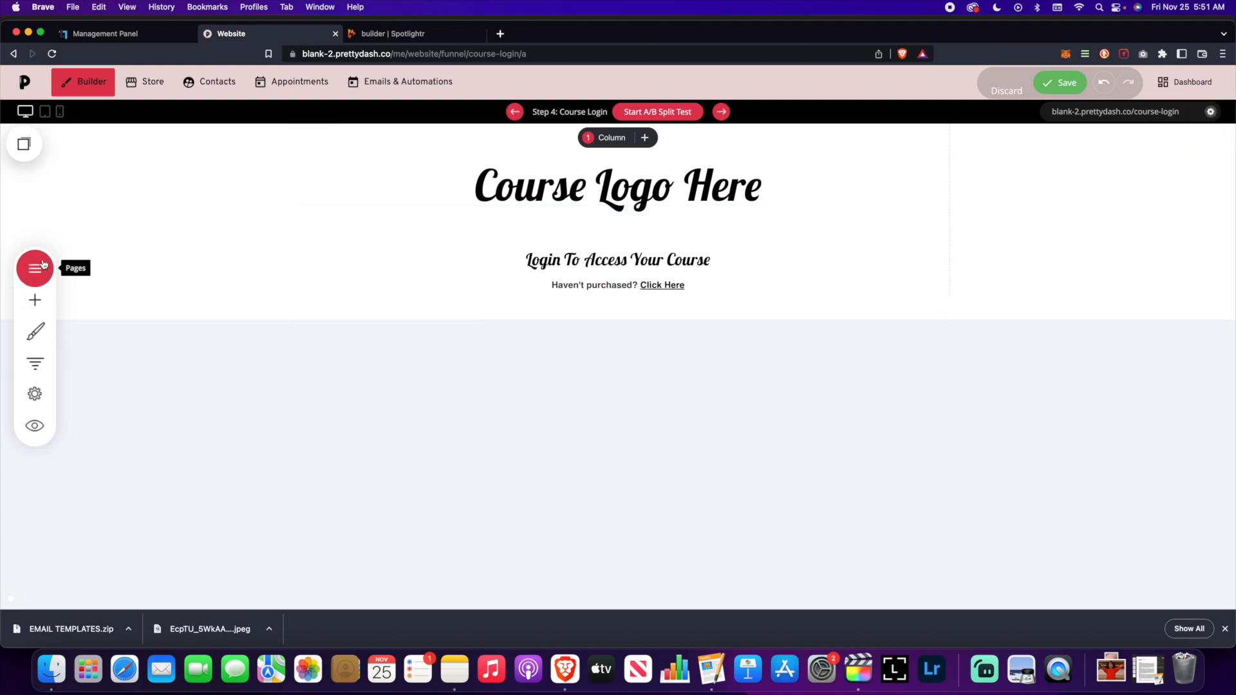
- Add a Member Login/Registration widget to the page
click(35, 300)
scroll(154, 330, down, 5)
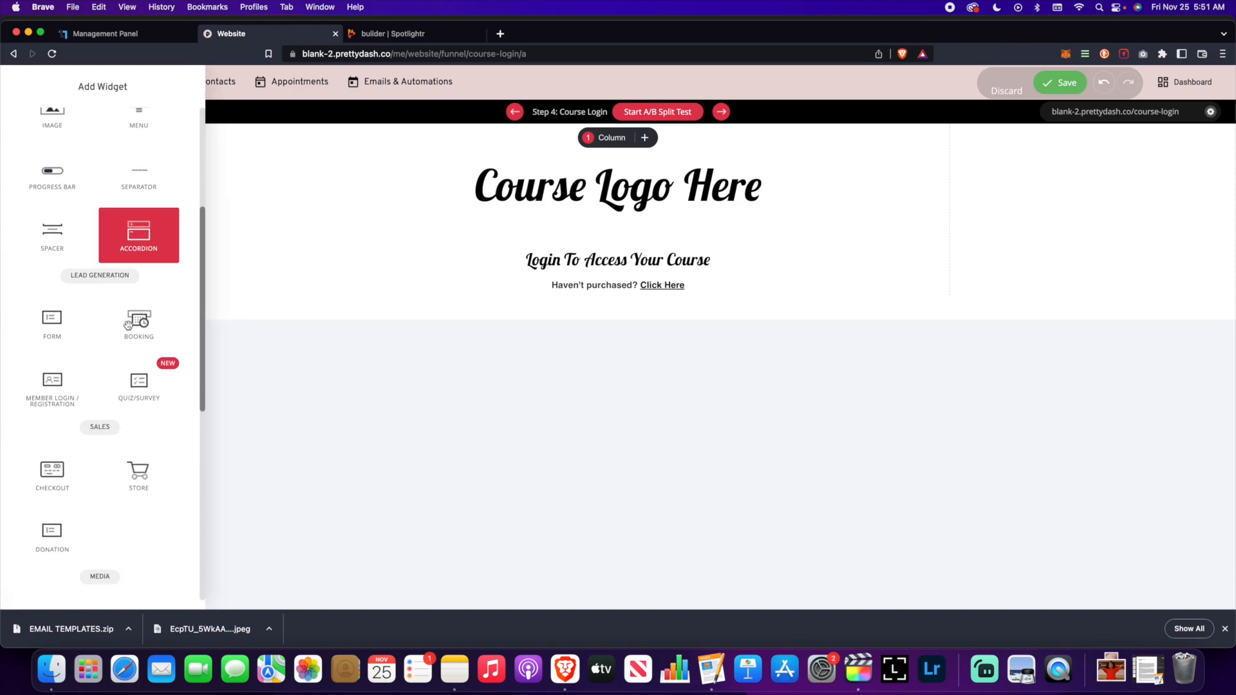
scroll(129, 325, down, 4)
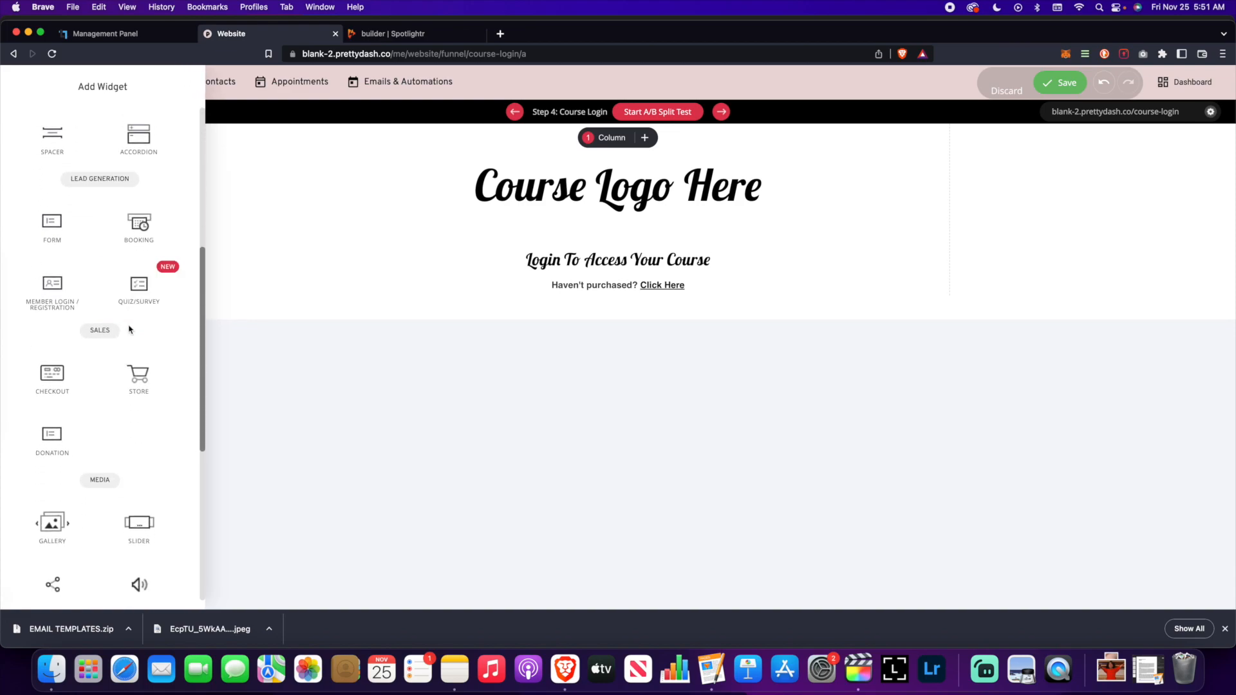
scroll(128, 330, up, 2)
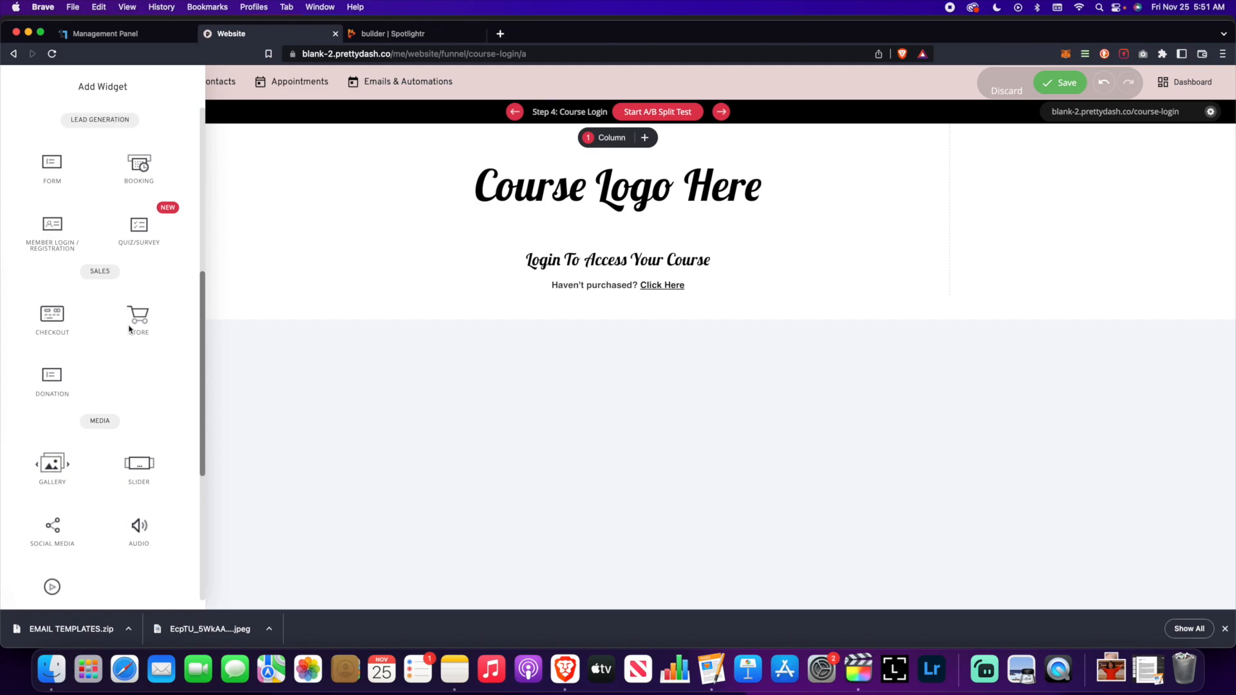
scroll(129, 329, down, 5)
scroll(129, 329, down, 2)
scroll(129, 327, up, 9)
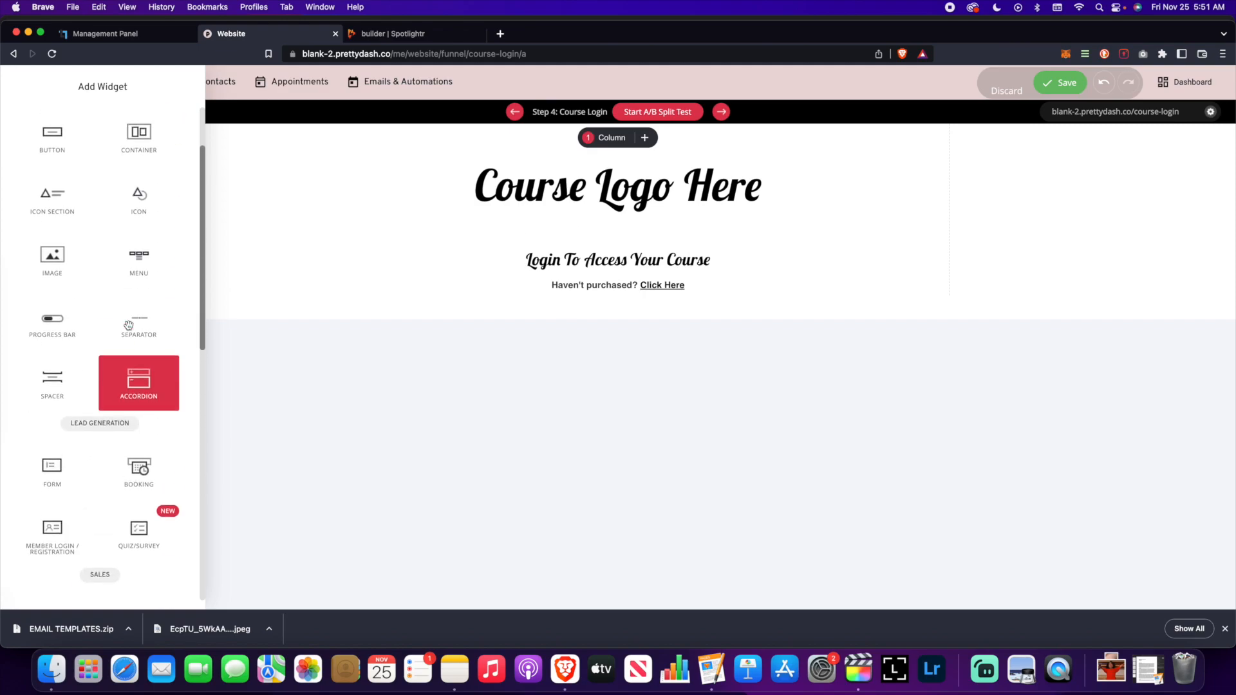
scroll(129, 325, down, 2)
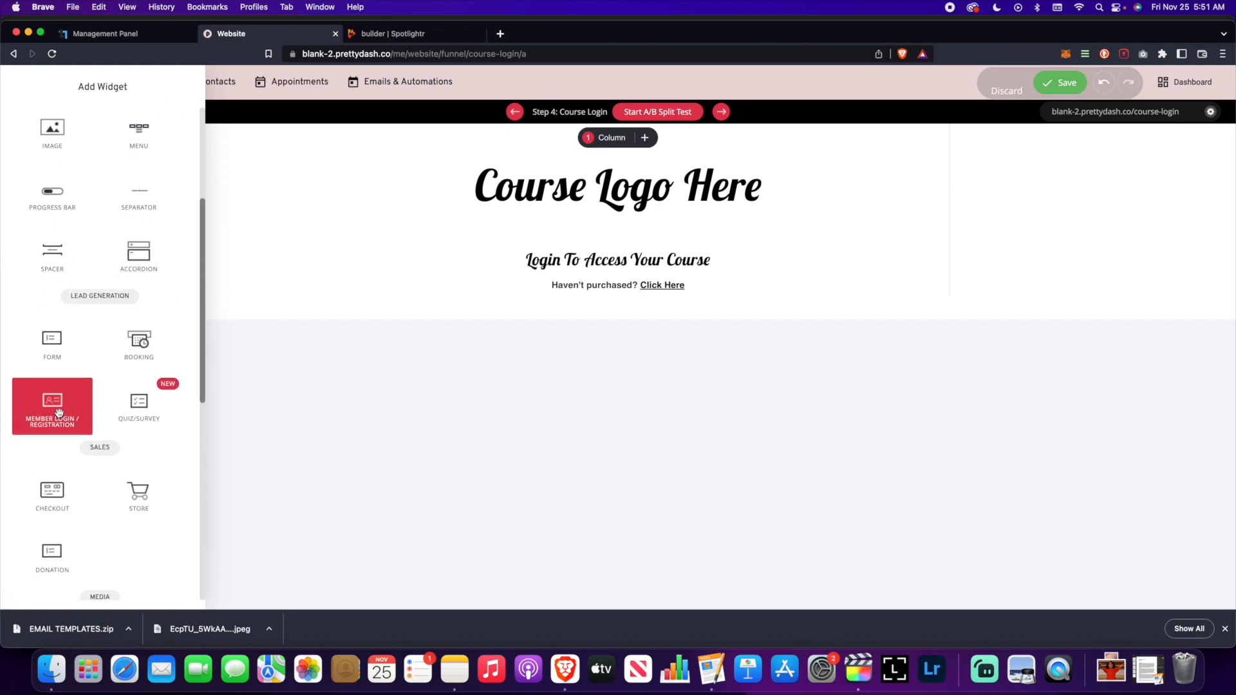
drag(55, 405, 626, 332)
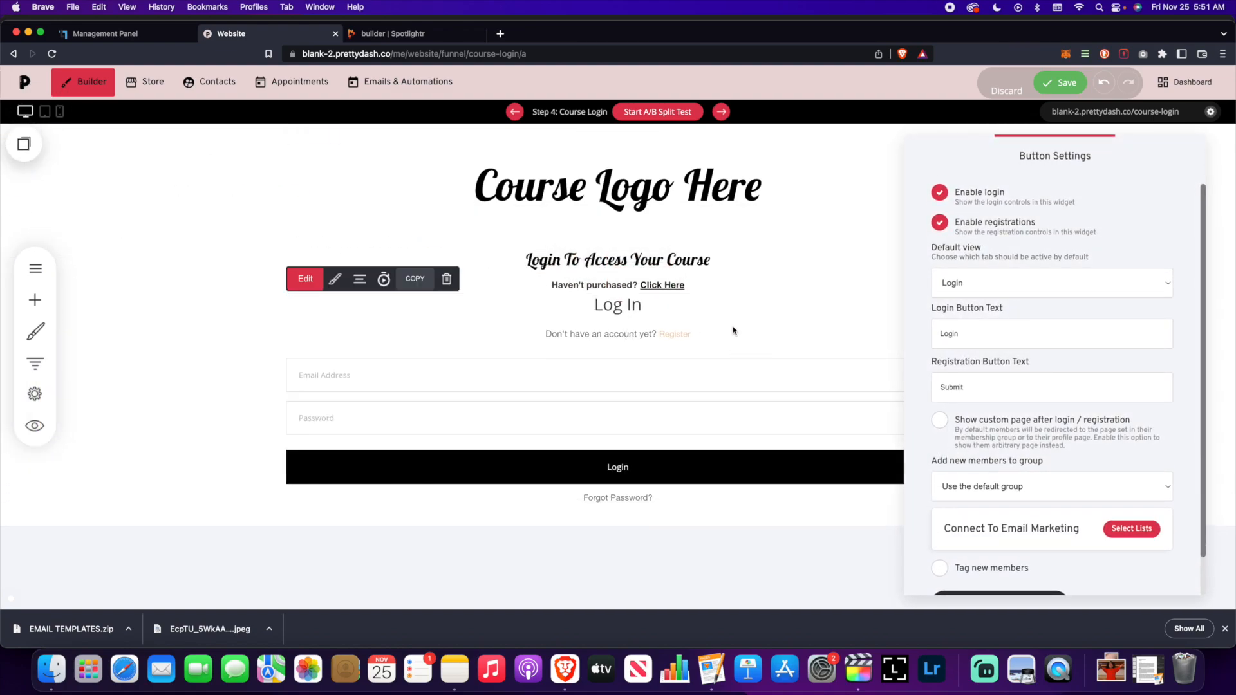
- Disable registrations on the form and change the button text to LOGIN
drag(1067, 160, 1066, 137)
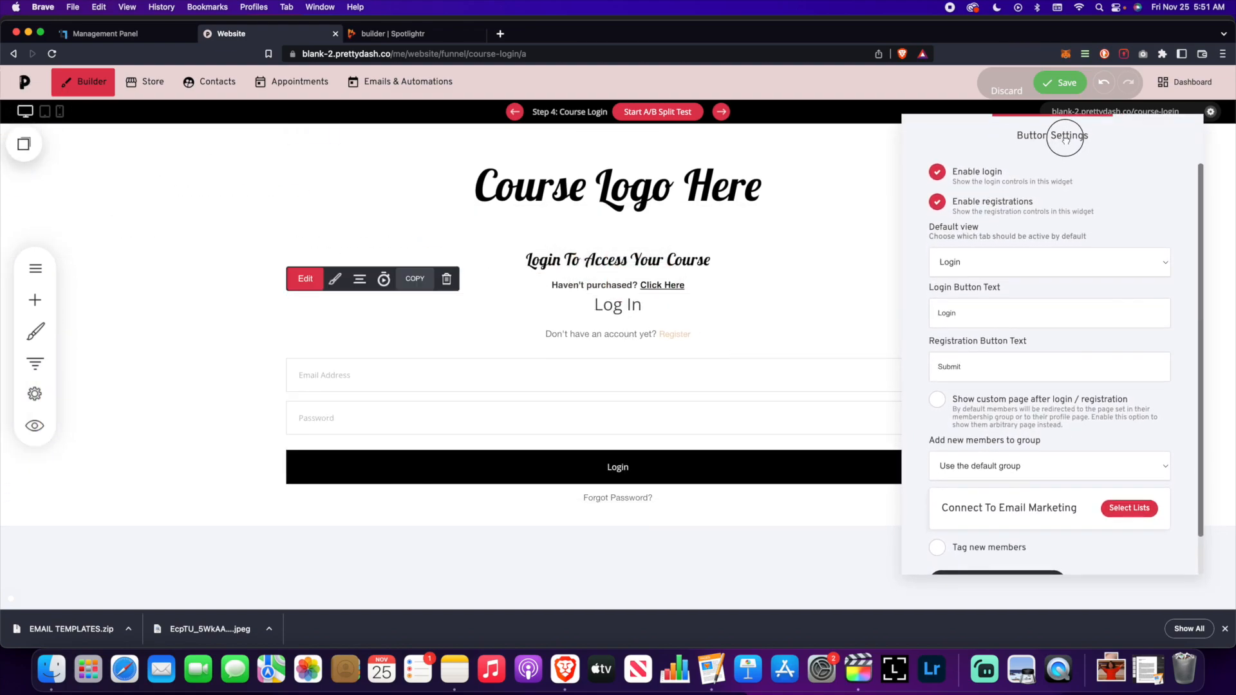
click(941, 204)
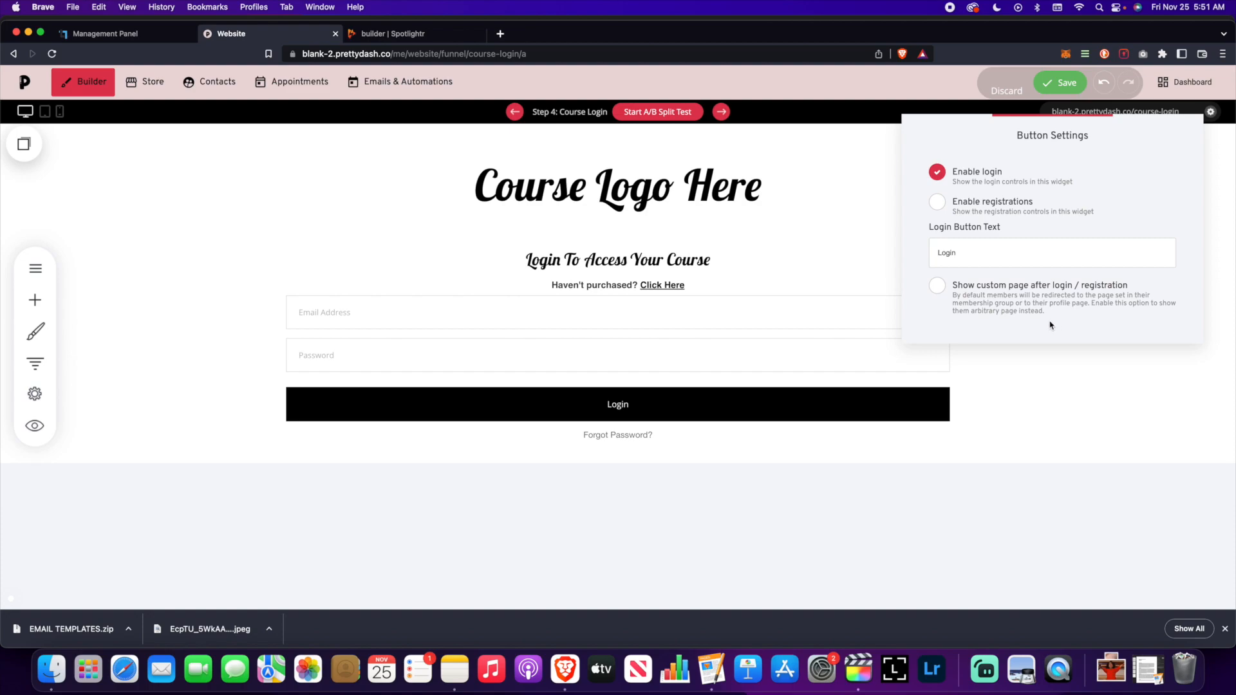
click(954, 209)
click(962, 210)
click(961, 207)
click(1023, 209)
click(934, 204)
double_click(972, 256)
text(LOGIN)
click(1137, 205)
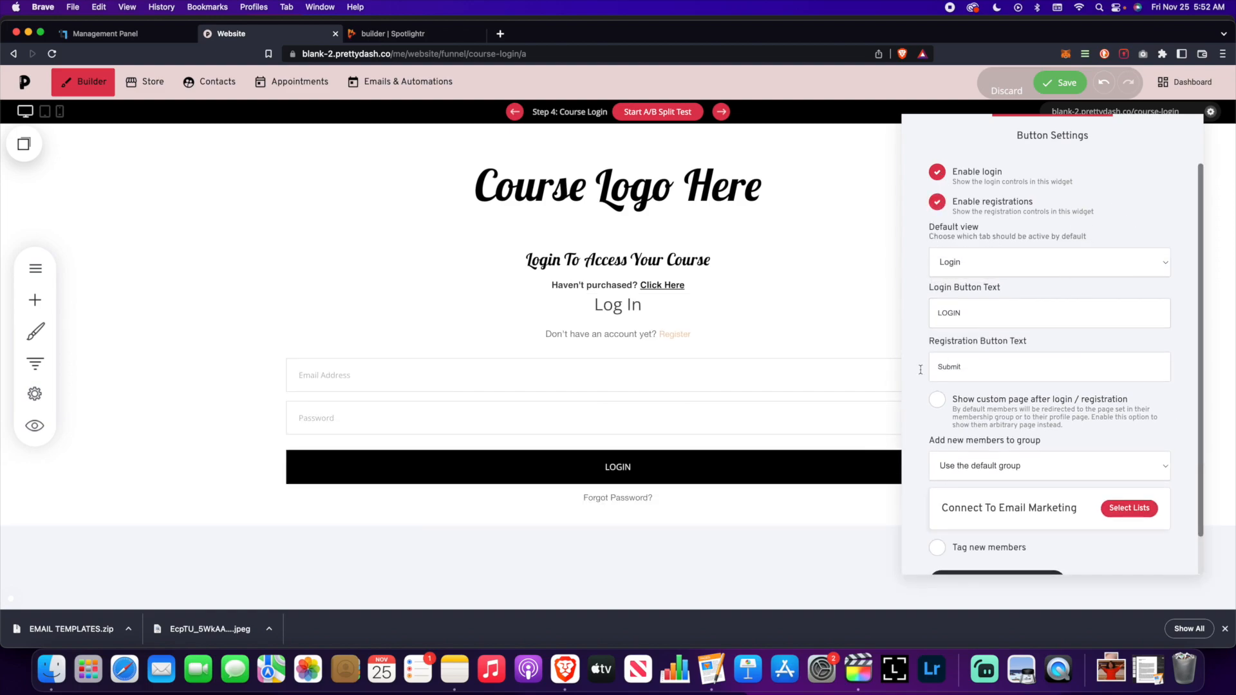
click(939, 203)
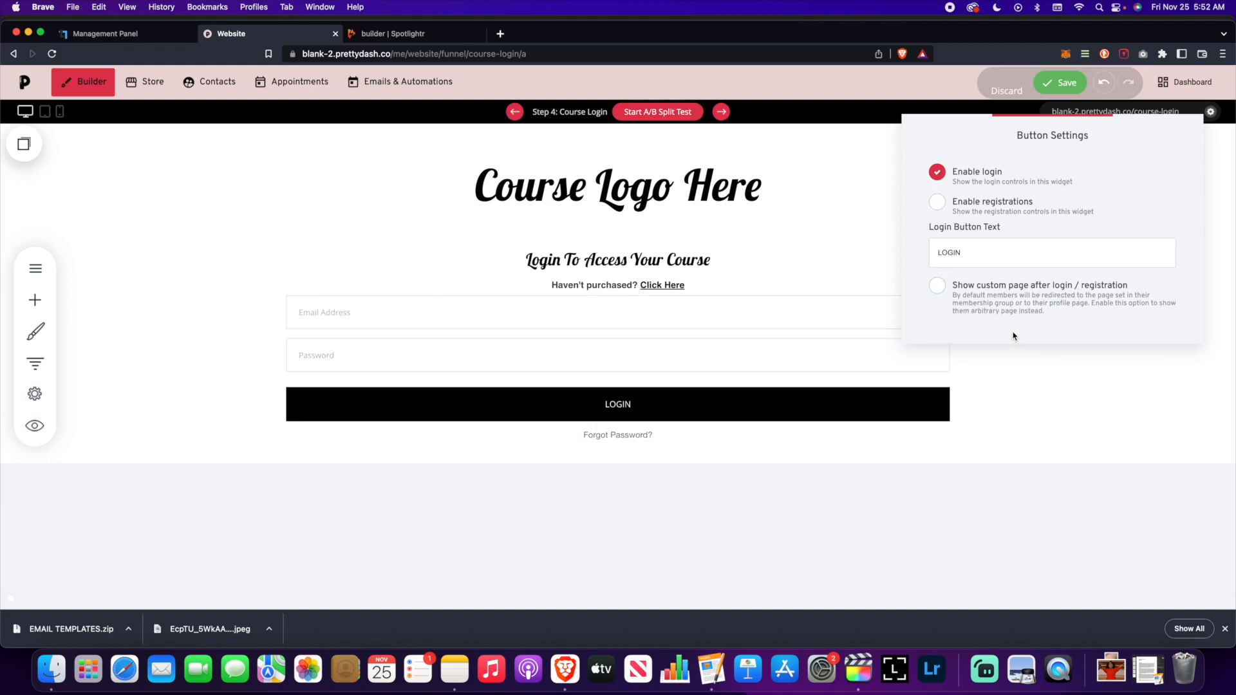
- Enable a custom page after login pointing to the Next Funnel Step
click(989, 314)
click(992, 308)
click(1014, 350)
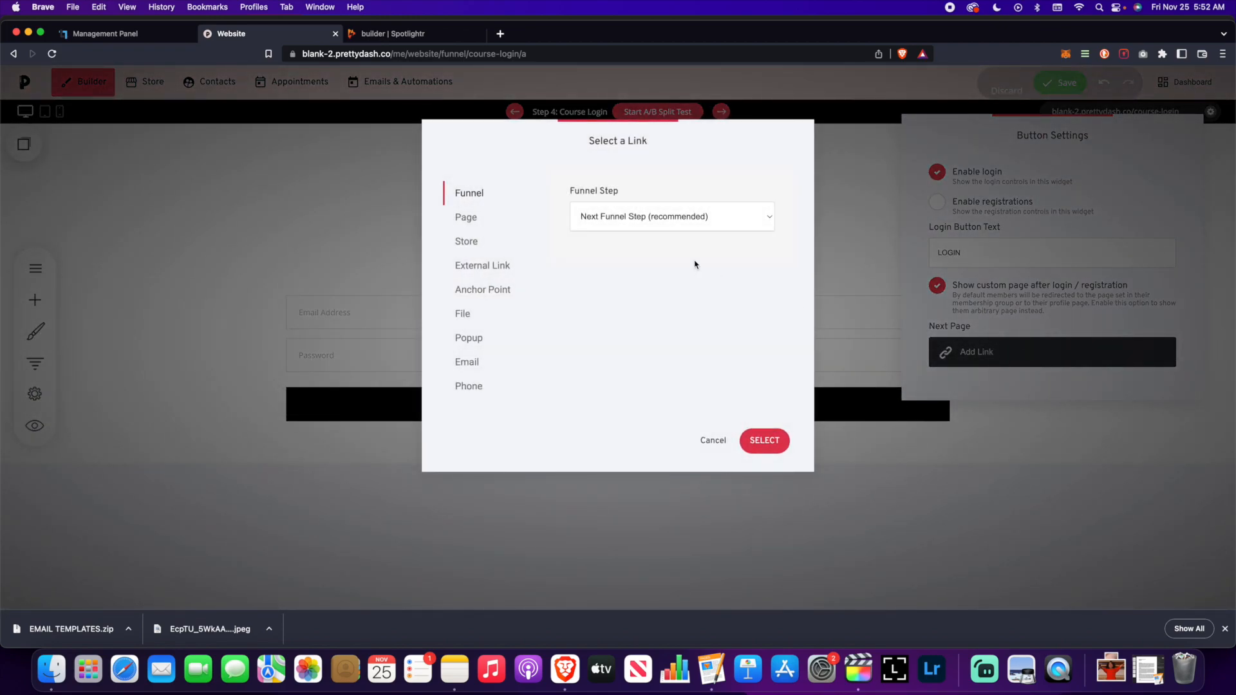
click(686, 225)
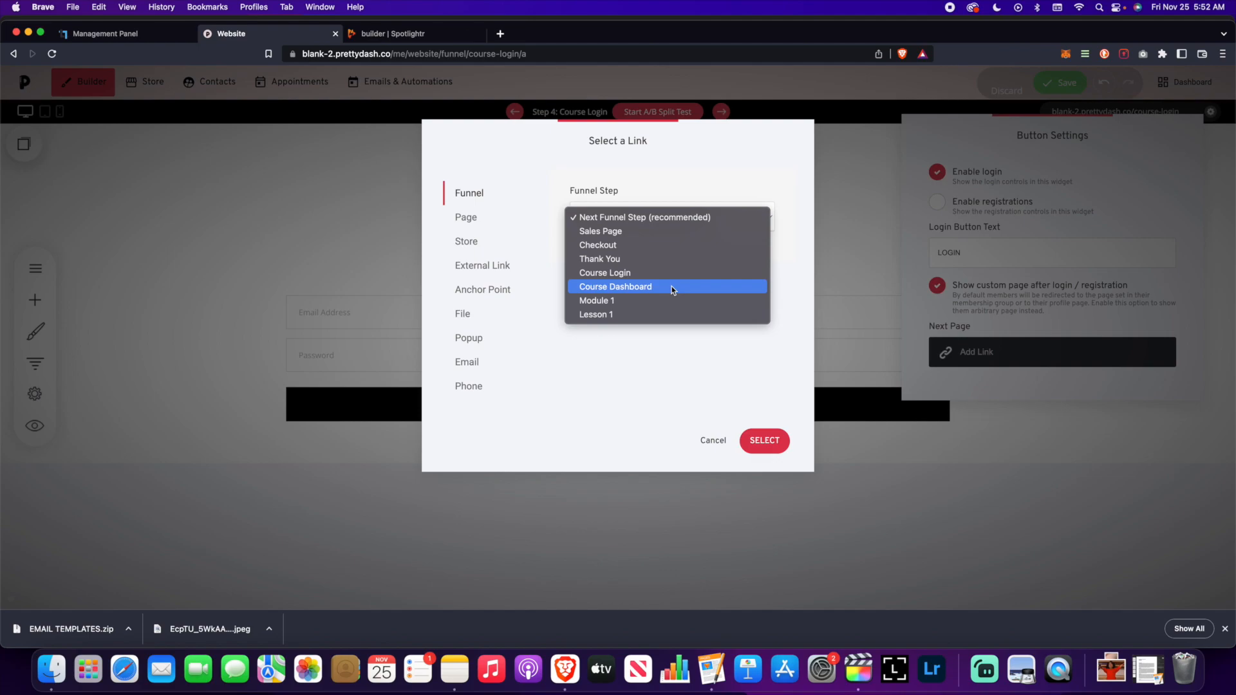
click(765, 371)
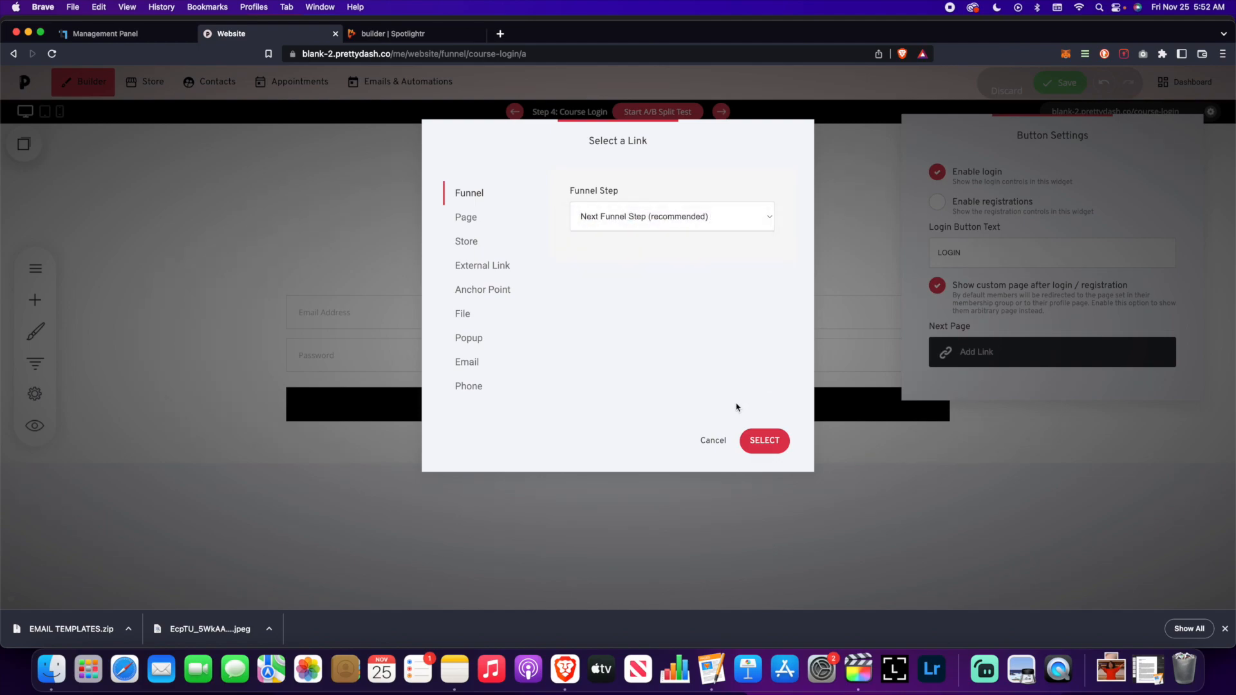
click(764, 441)
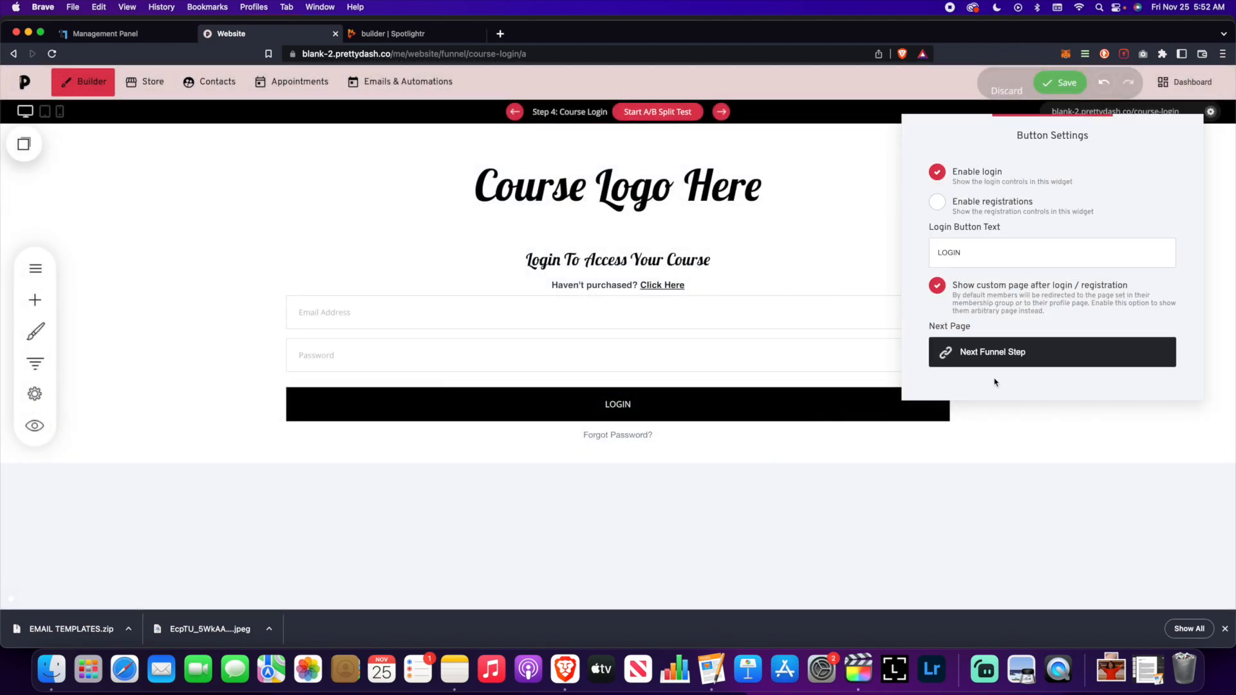
- Save the page and add a 57px gap above the login form
click(1099, 462)
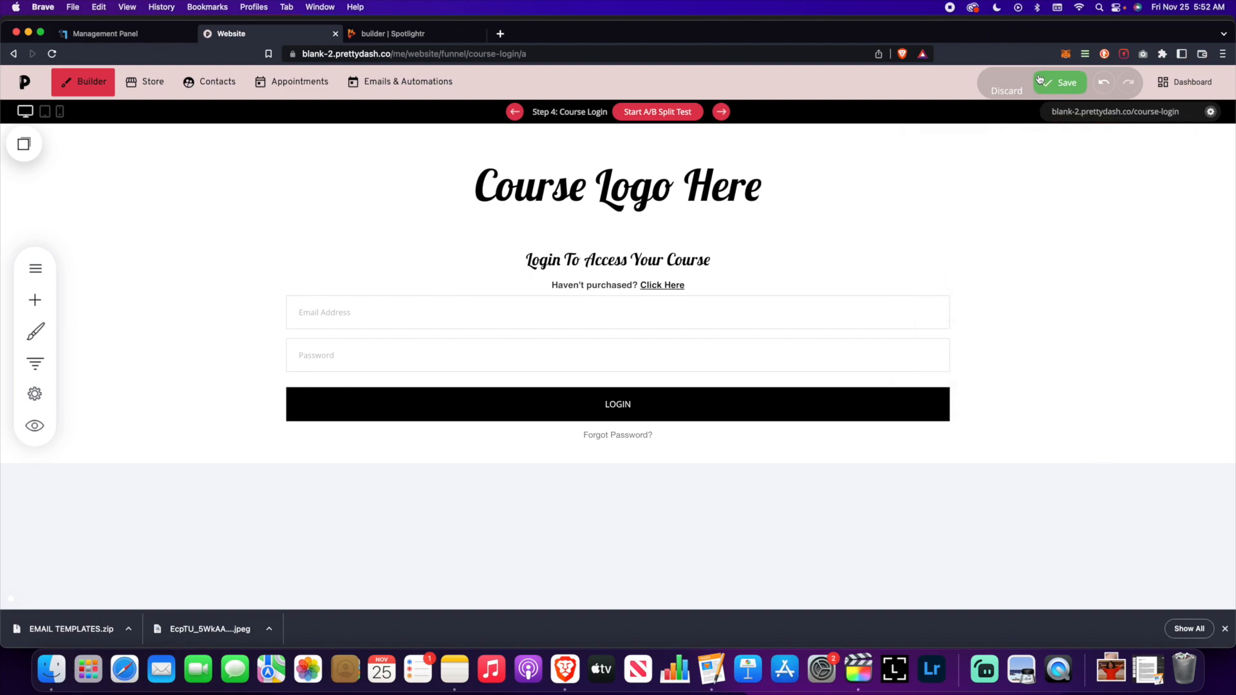
click(1056, 82)
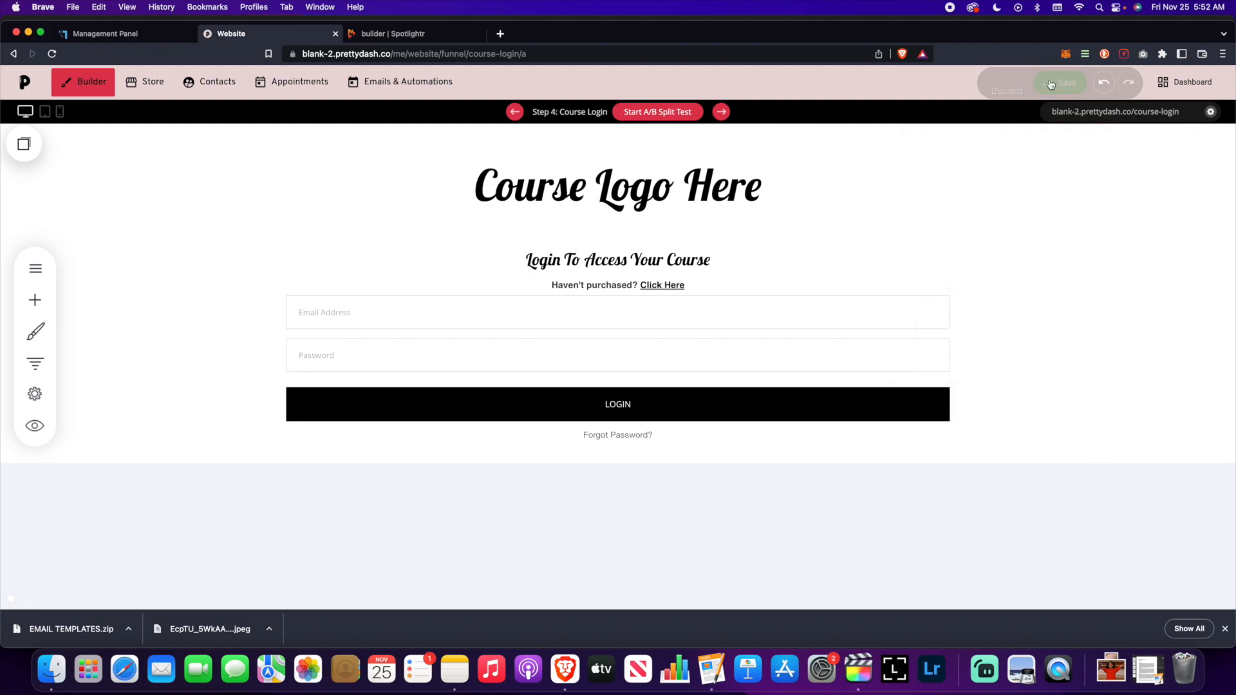
click(588, 289)
drag(588, 297, 586, 332)
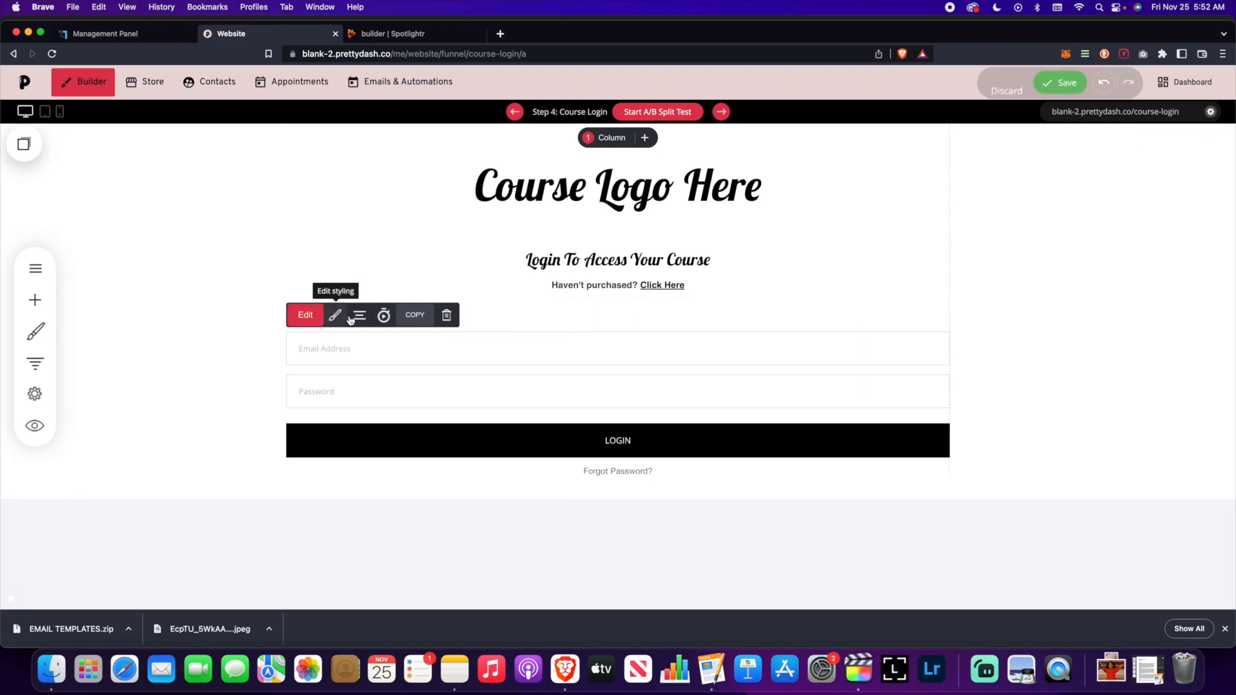
- Make the login form's field borders and labels black
click(305, 314)
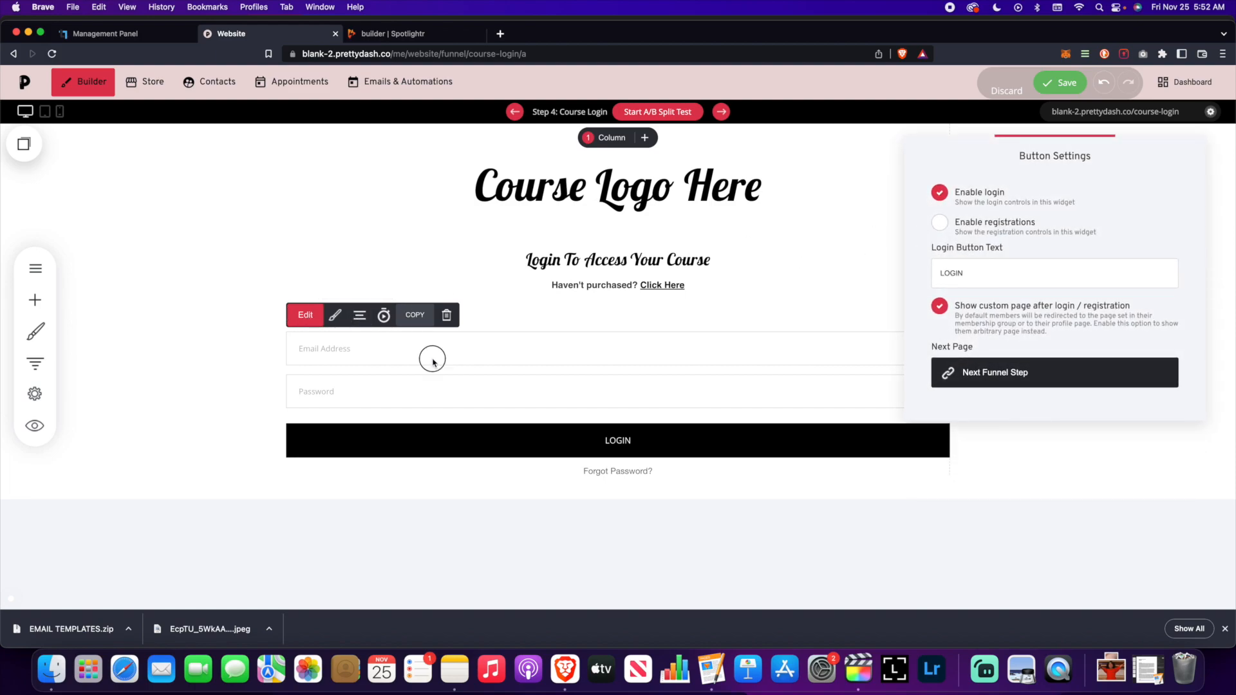
click(425, 358)
click(335, 315)
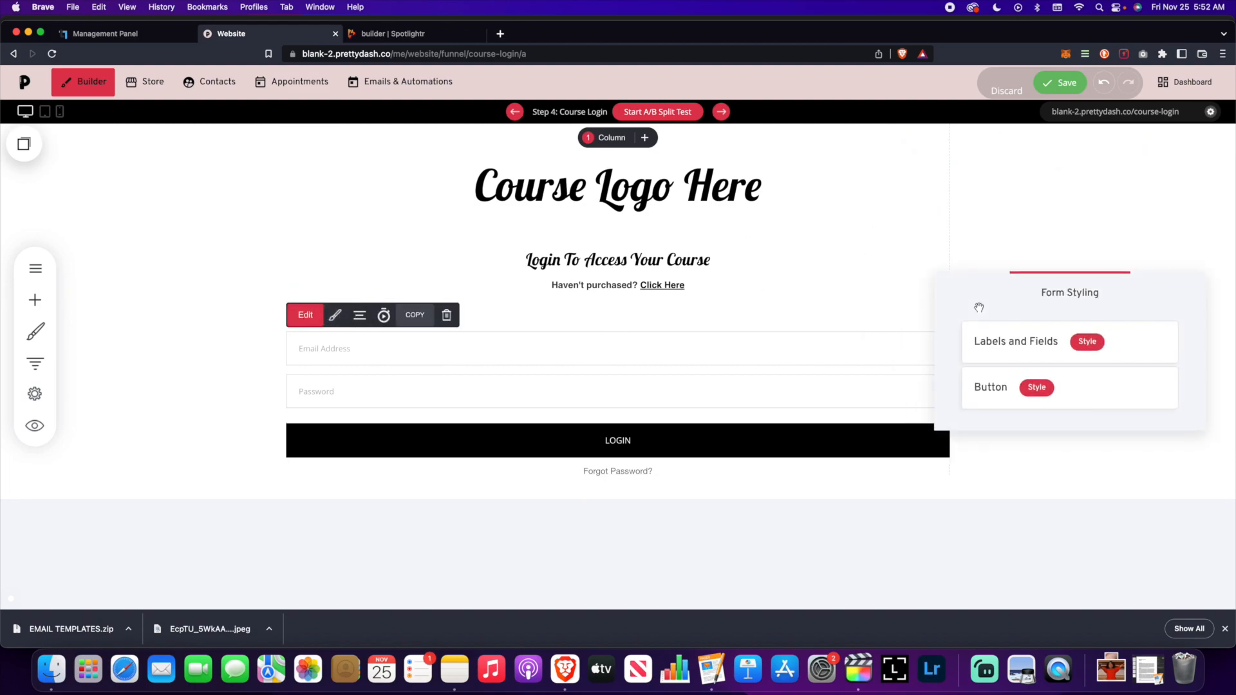
click(1088, 342)
drag(667, 152, 928, 149)
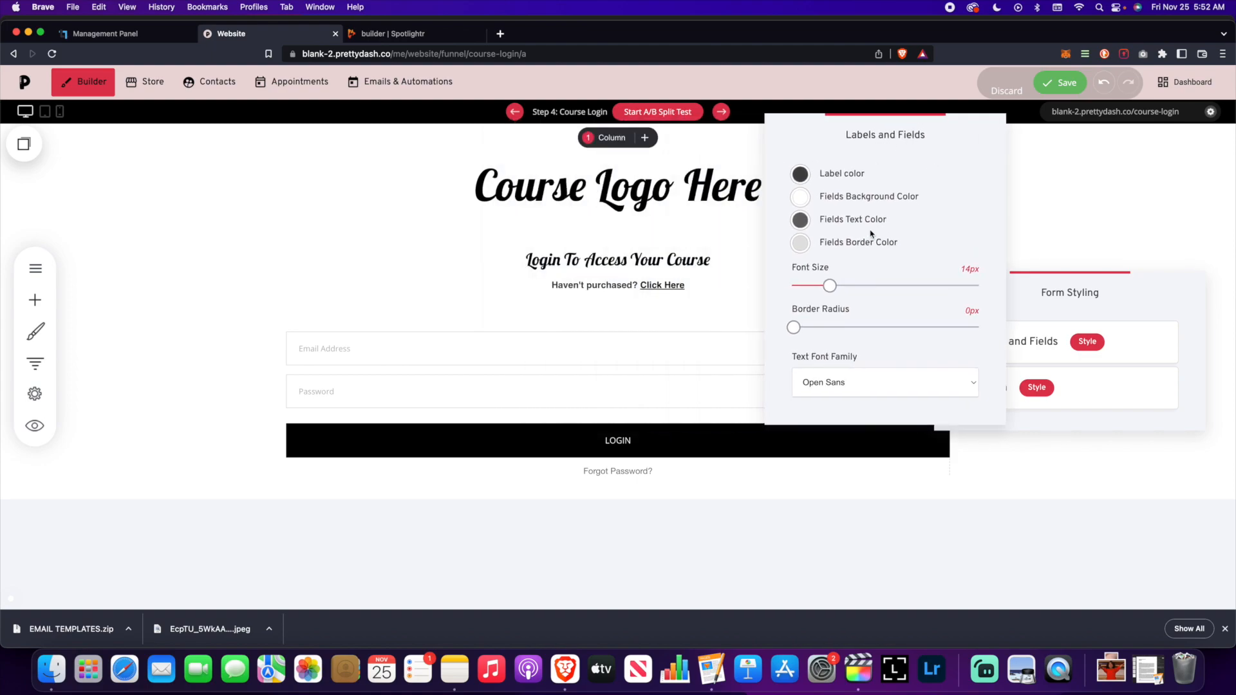
click(800, 243)
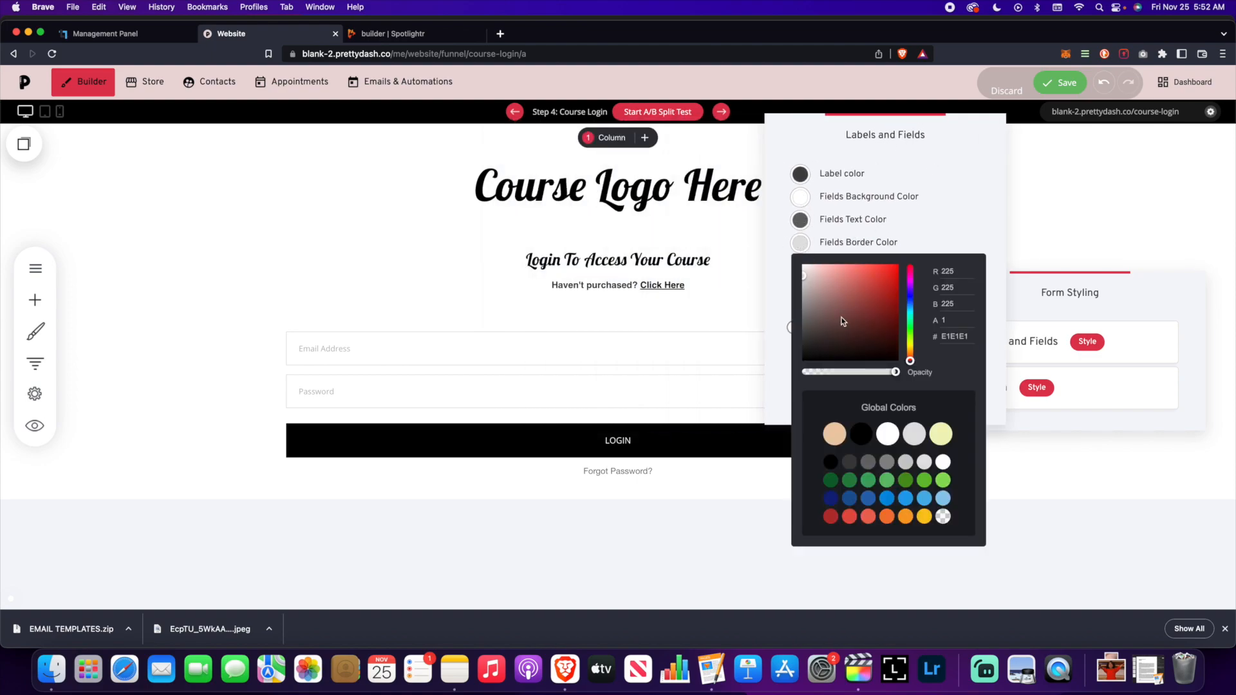
click(861, 434)
click(956, 201)
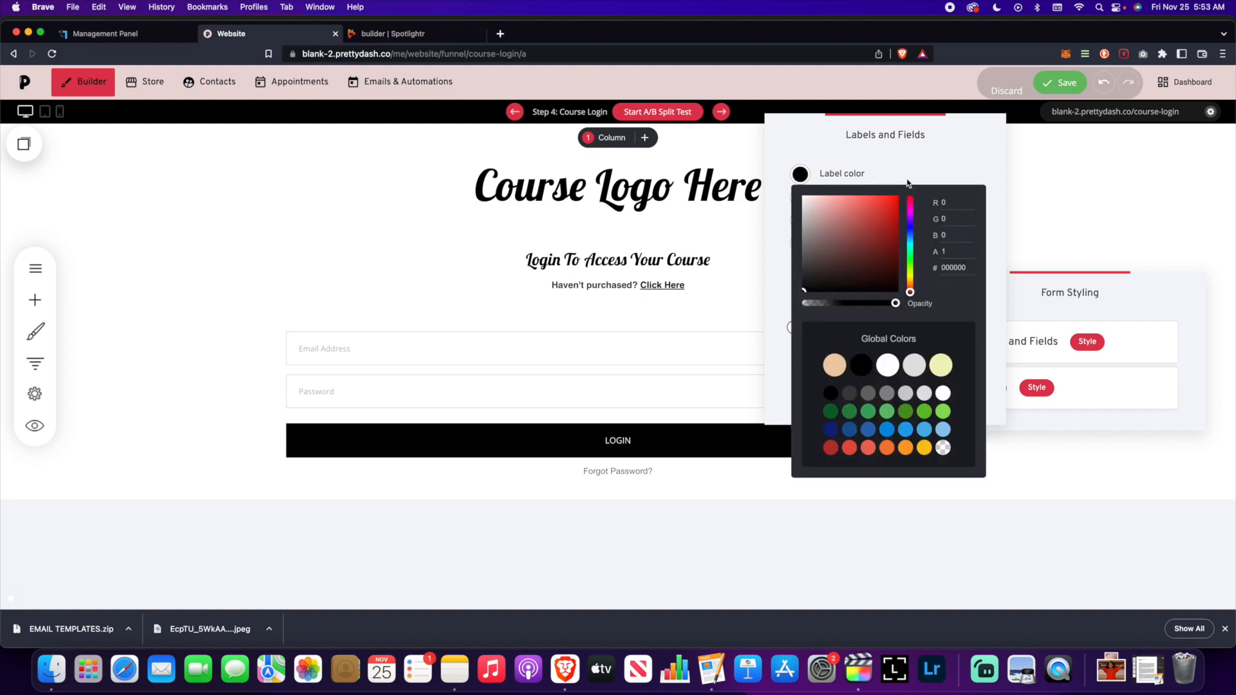
click(905, 160)
- Set the field font to Helvetica with a 20px border radius, and save
click(865, 383)
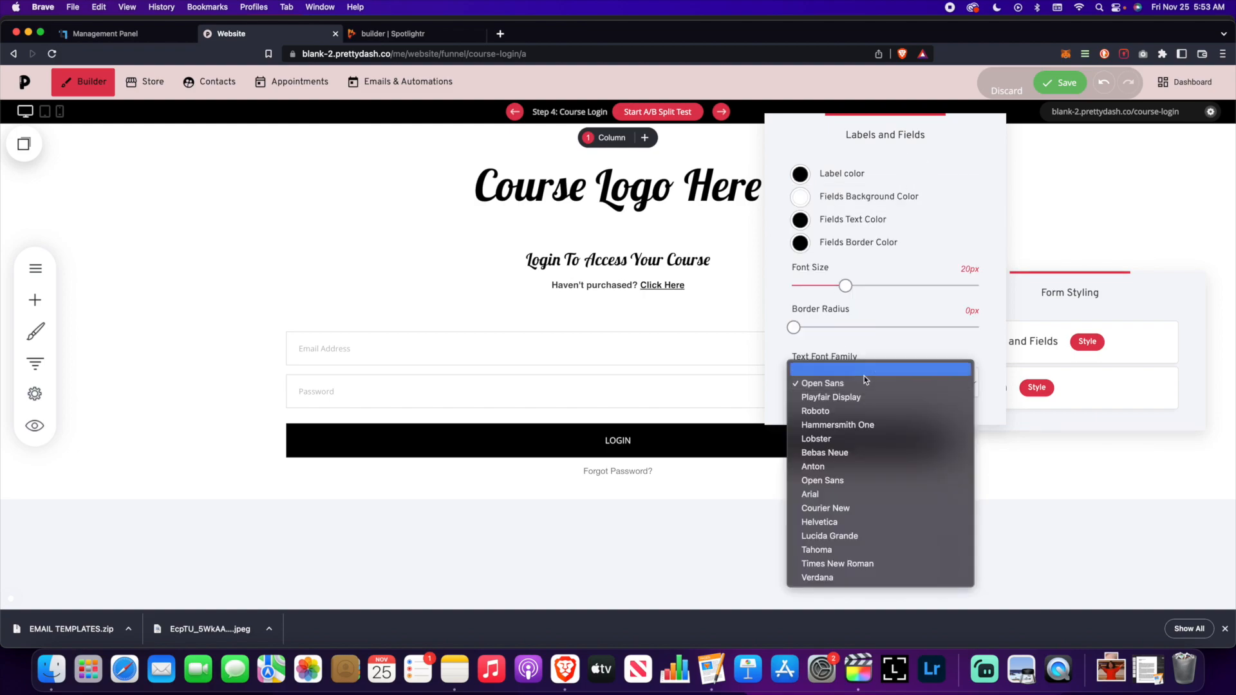
click(882, 521)
click(1062, 207)
click(709, 340)
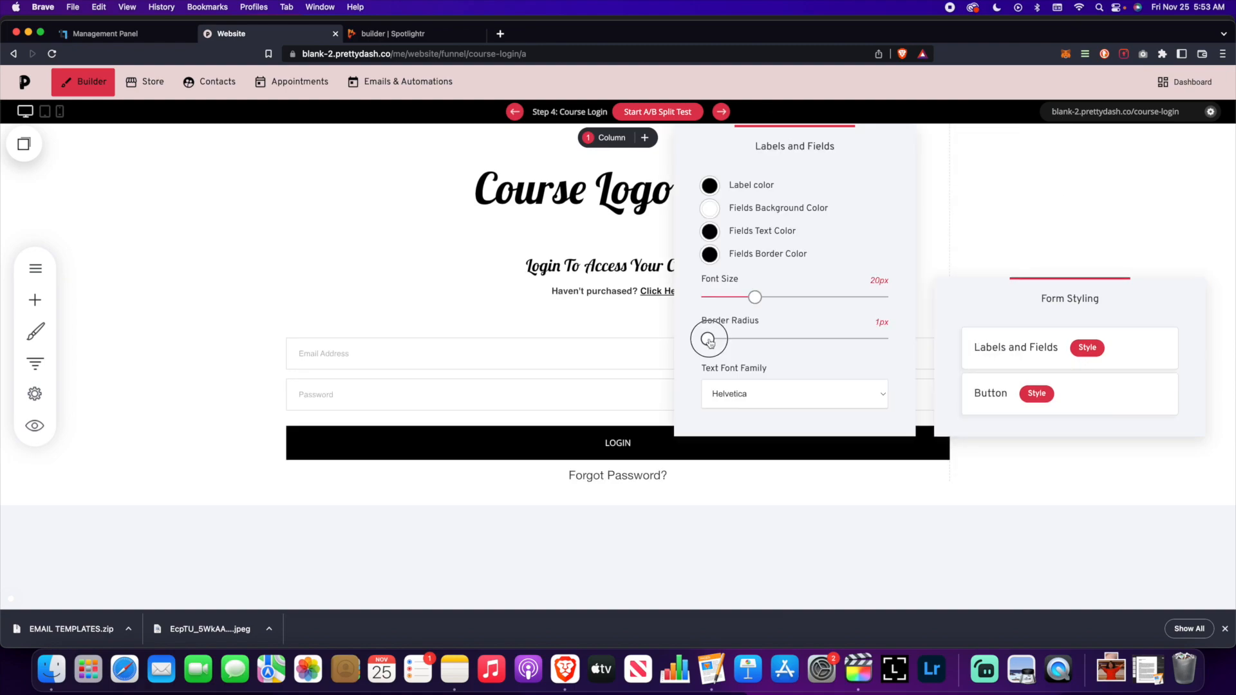
drag(711, 343, 794, 343)
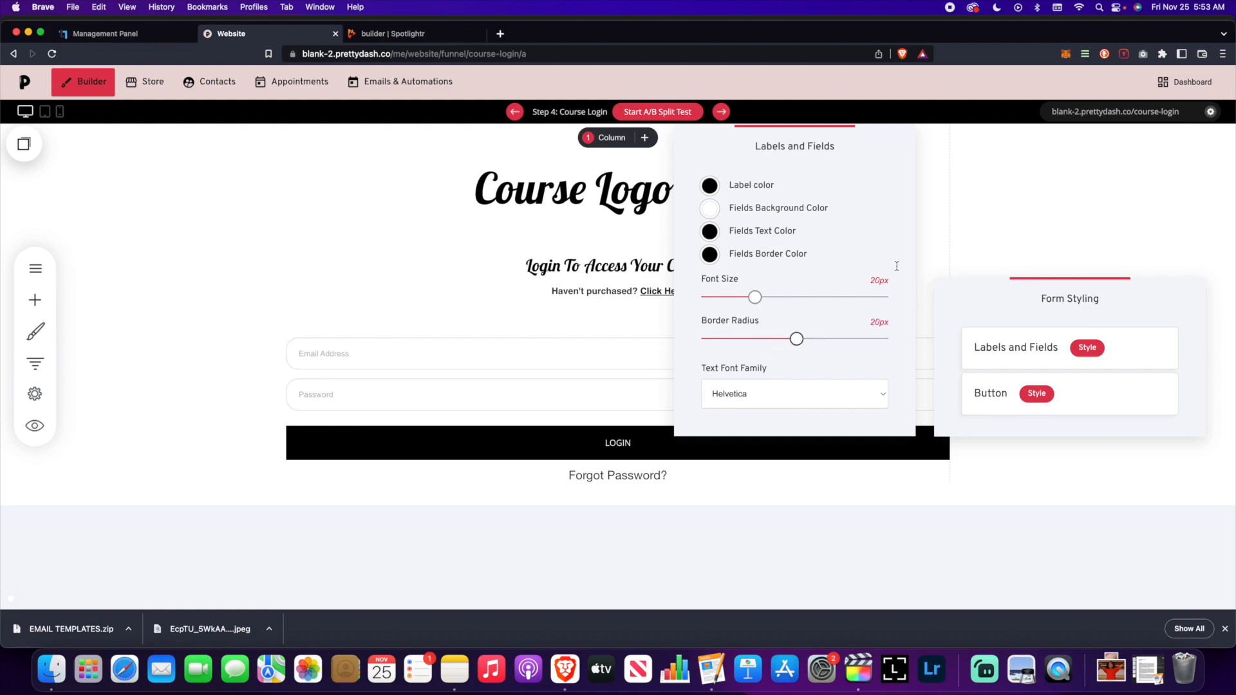
click(989, 219)
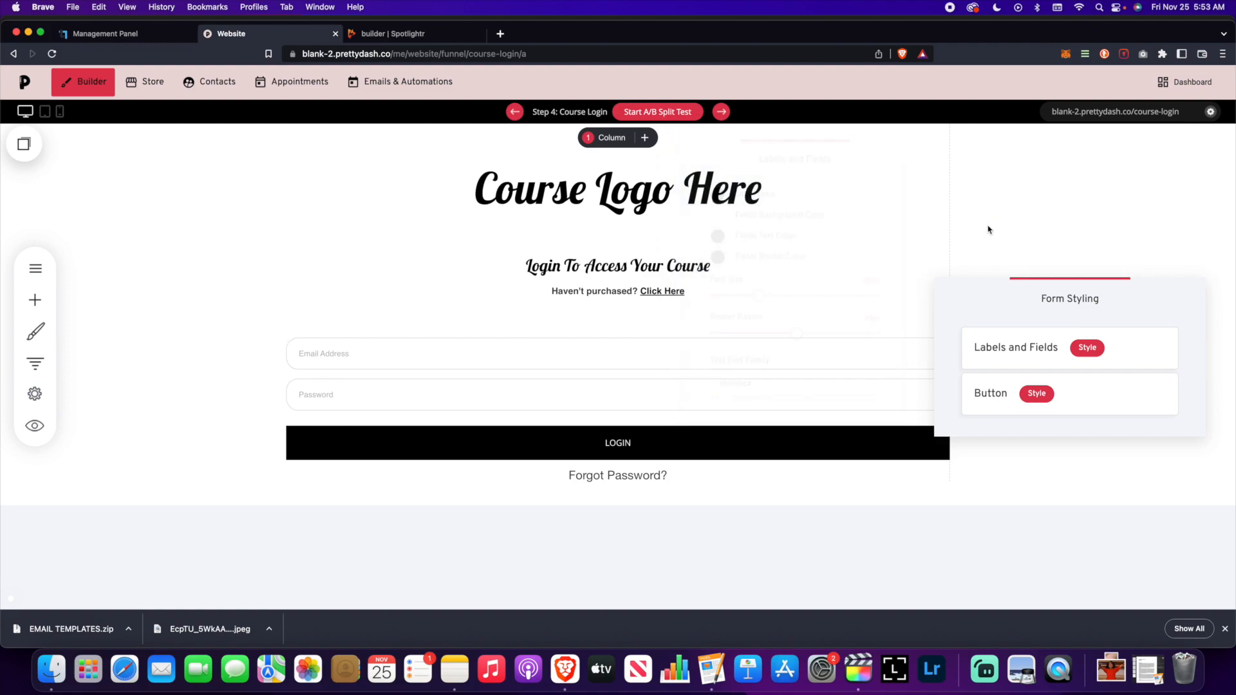
click(937, 221)
click(1068, 82)
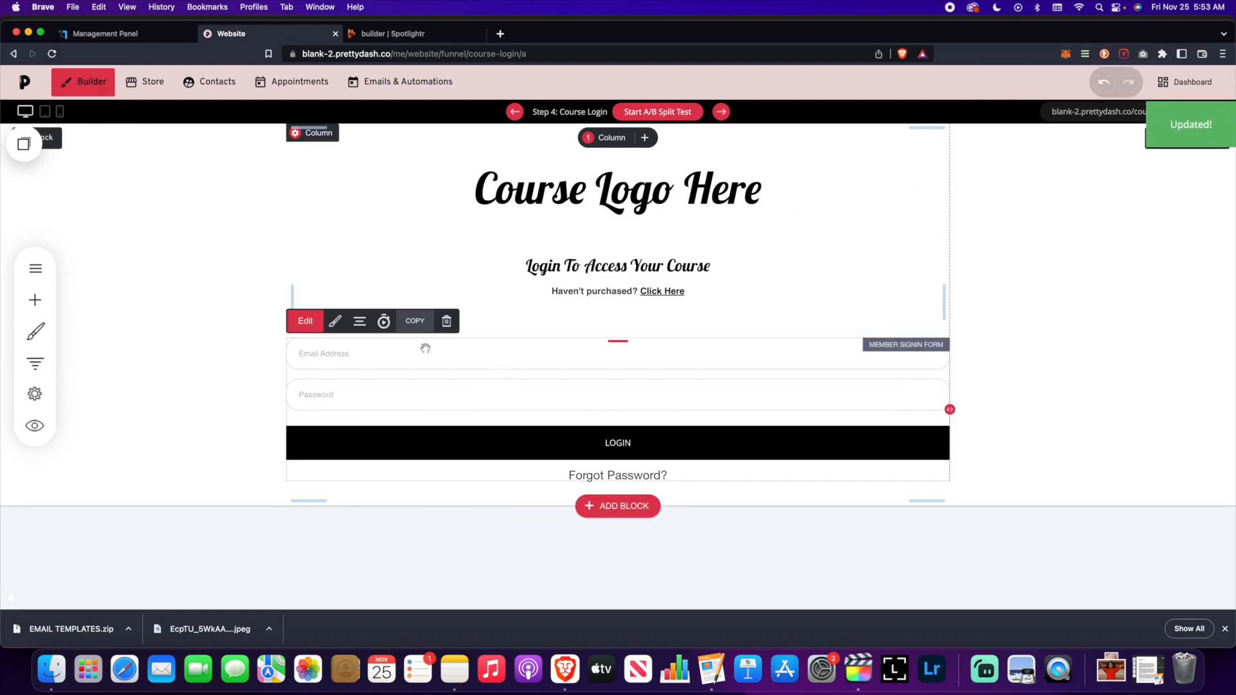
- Set the LOGIN button text to Bebas Neue at 29px
click(335, 321)
click(1042, 397)
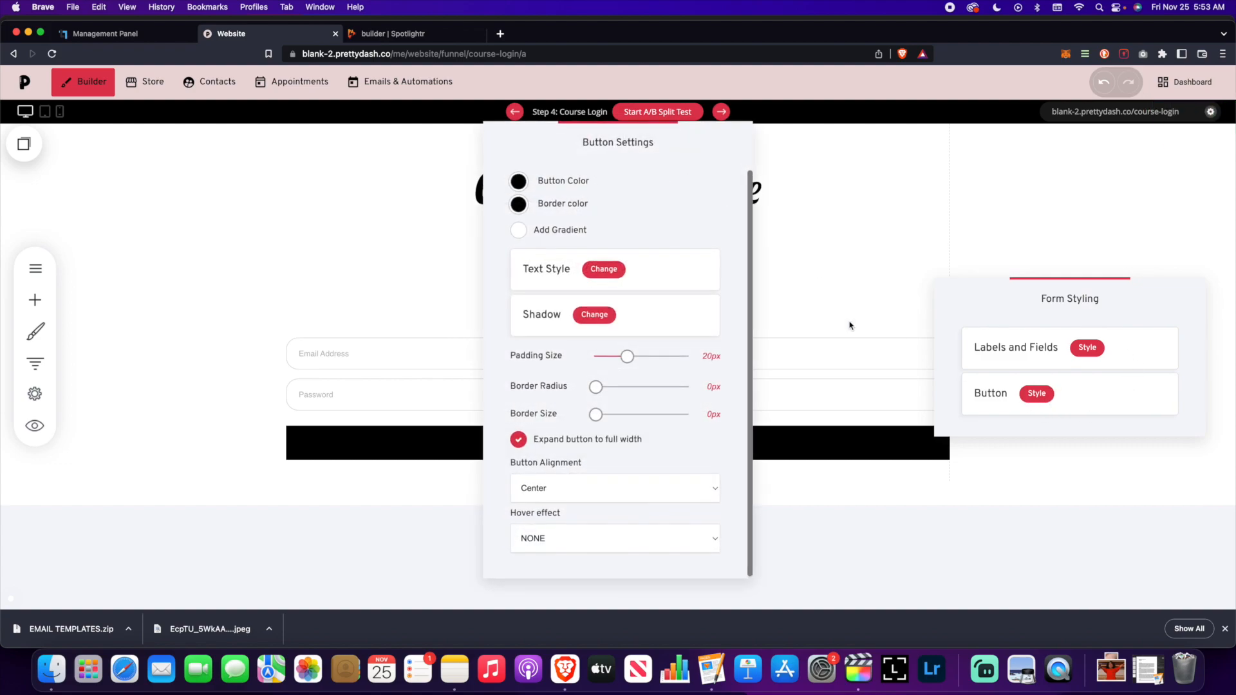
drag(610, 161, 980, 131)
click(969, 259)
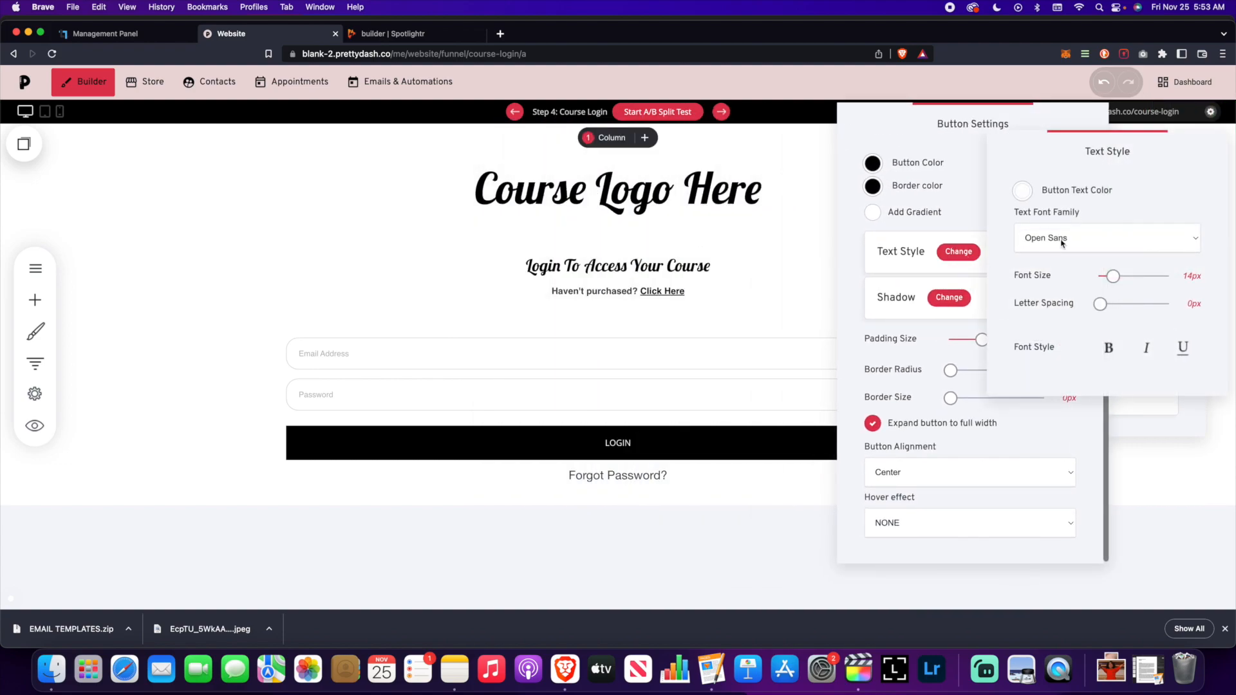
click(1059, 240)
click(1069, 310)
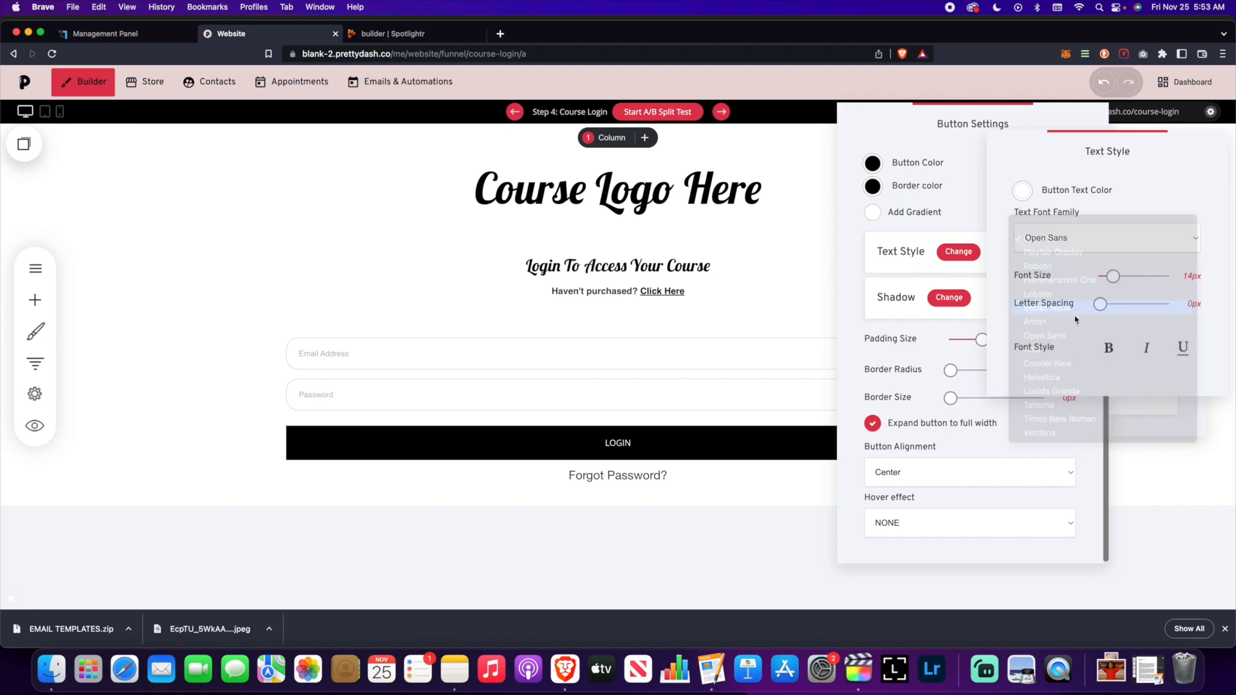
drag(1121, 278, 1106, 306)
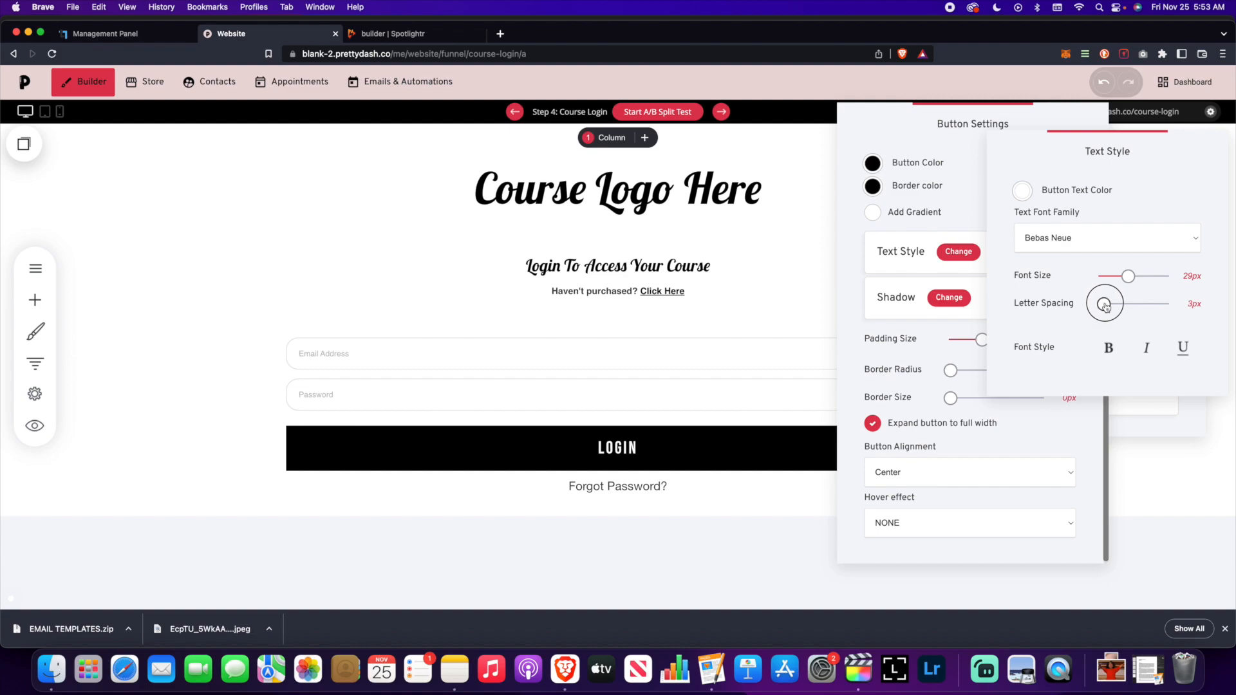
click(922, 157)
- Close the form styling, save the Course Login page, and select the login form
click(792, 340)
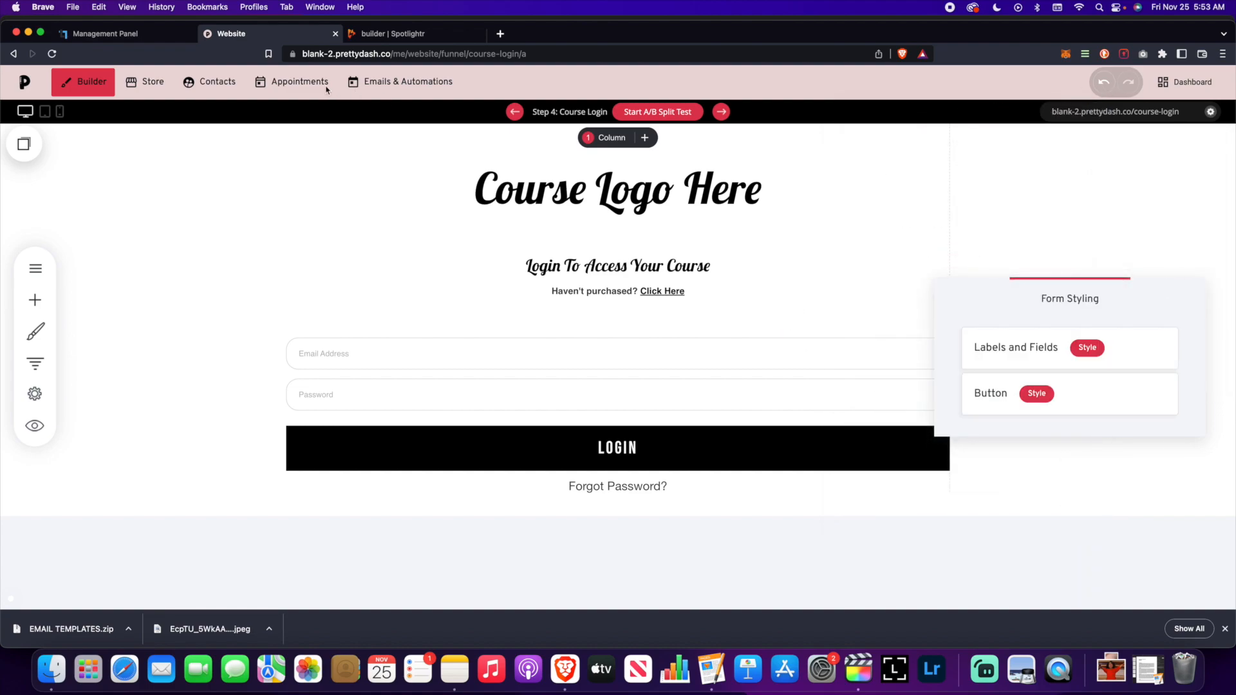
click(1036, 177)
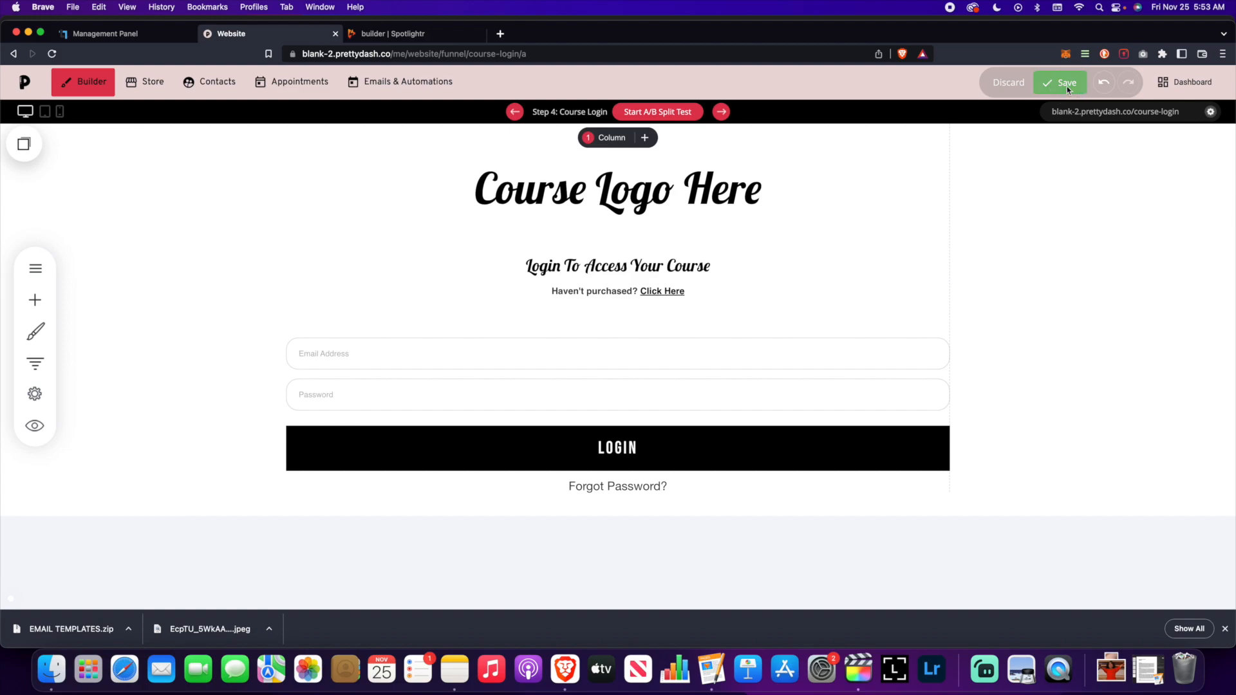
click(1066, 87)
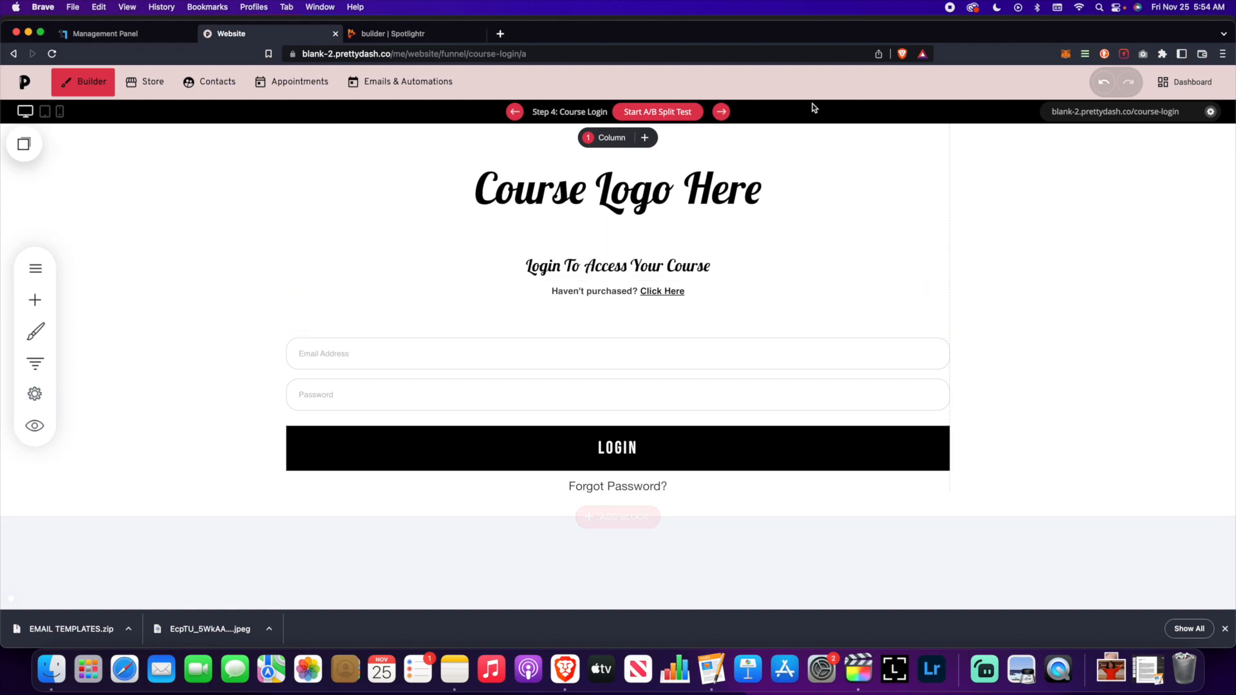
click(553, 340)
- Switch to the Step 5 Course Dashboard page from the funnel steps list
click(934, 248)
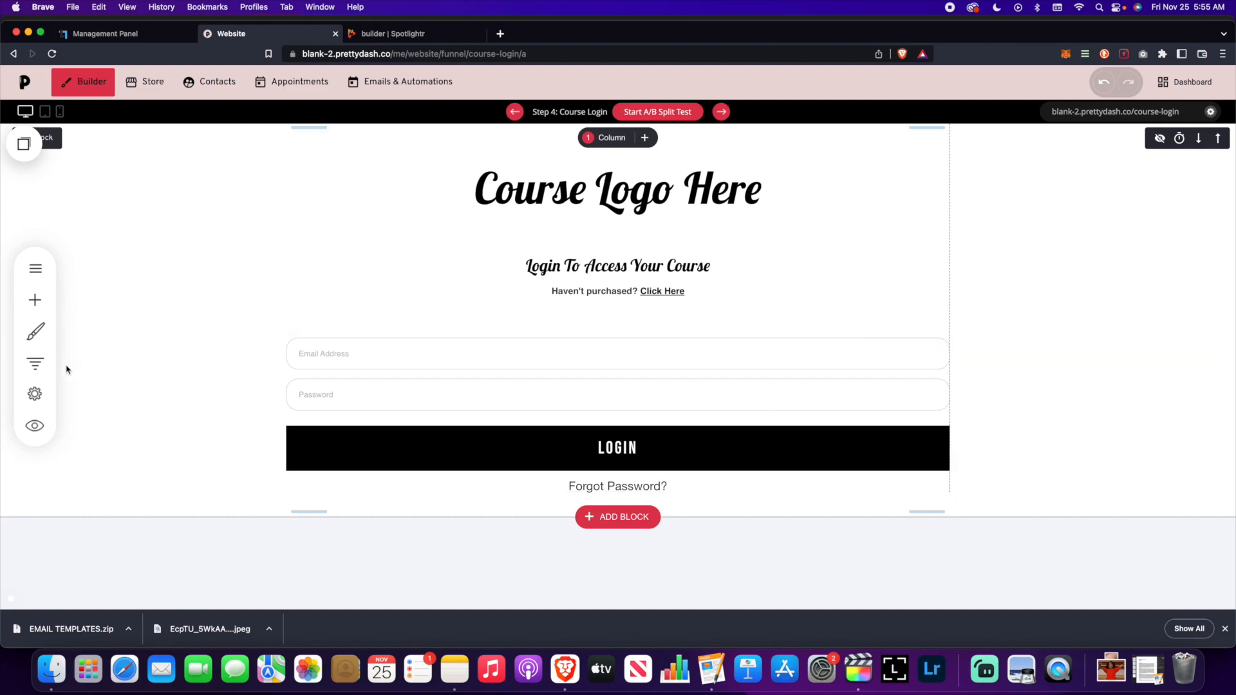
click(37, 364)
scroll(267, 400, down, 3)
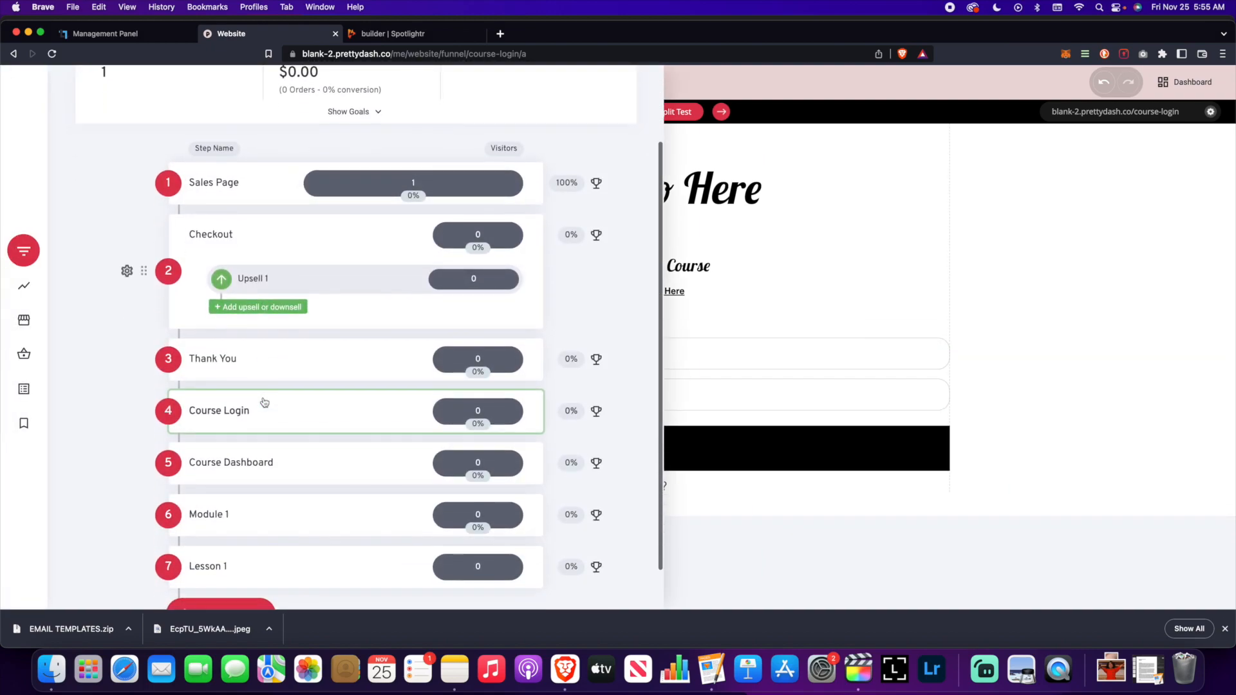
click(251, 462)
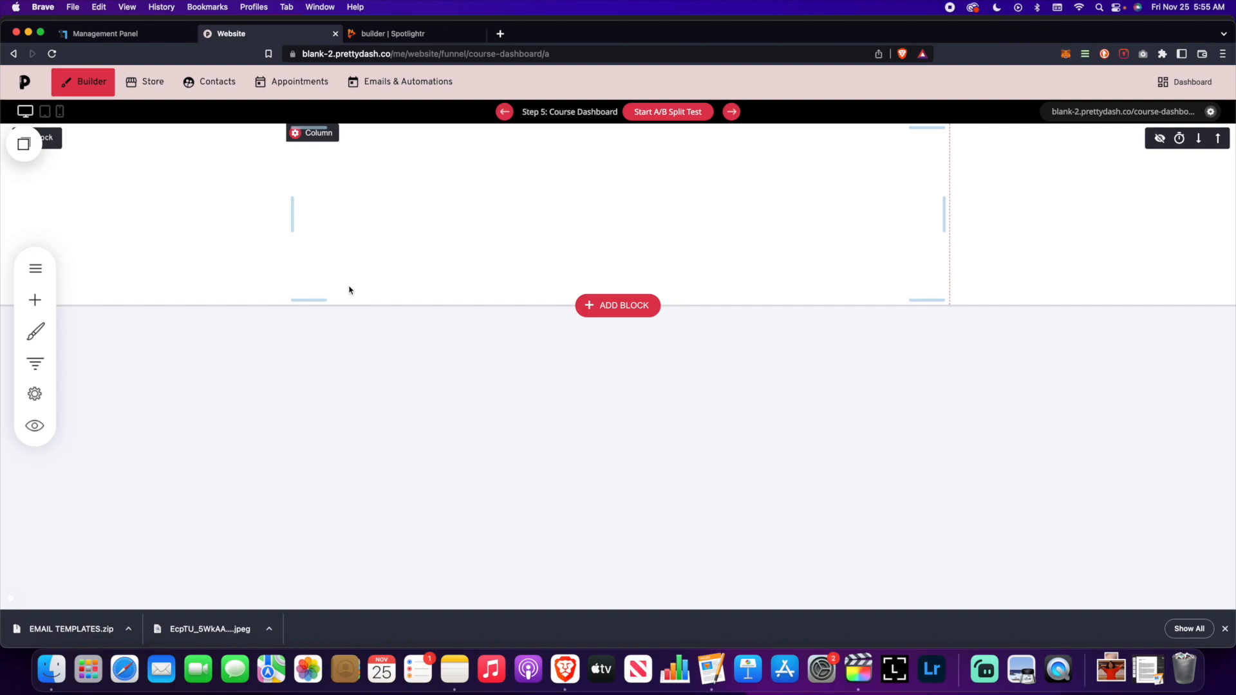
- Copy the {member.first_name} tag from Funnel Settings > Personalization
click(35, 393)
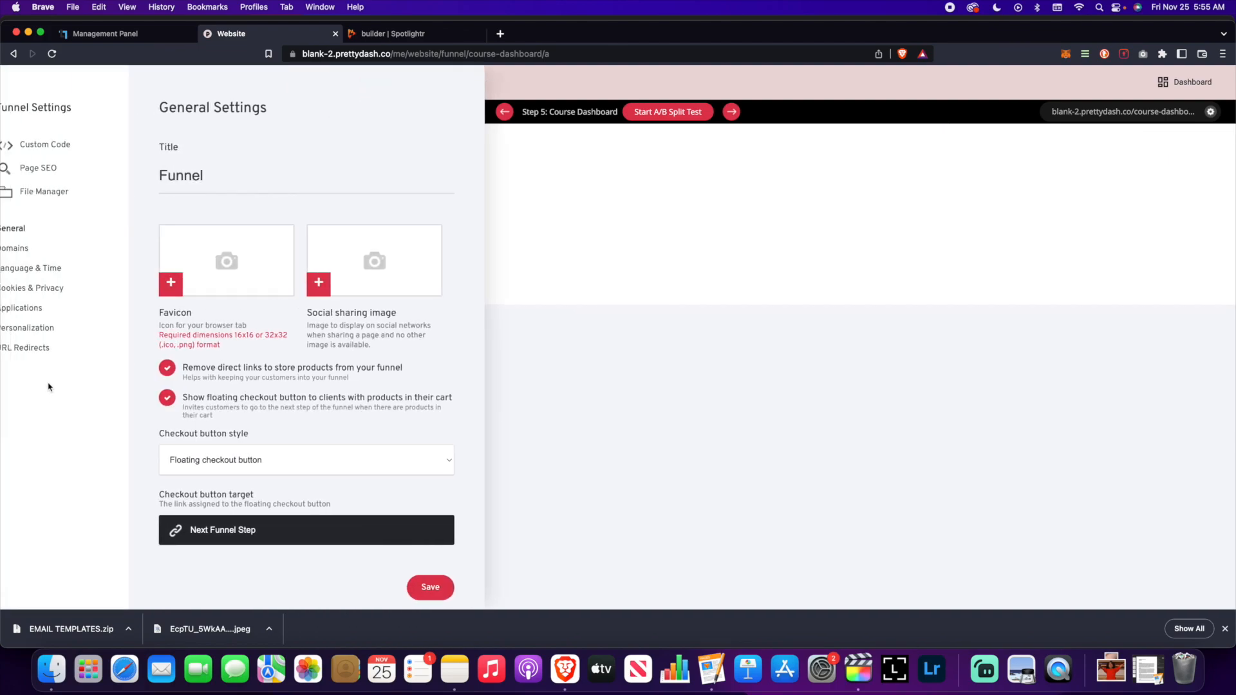
click(56, 329)
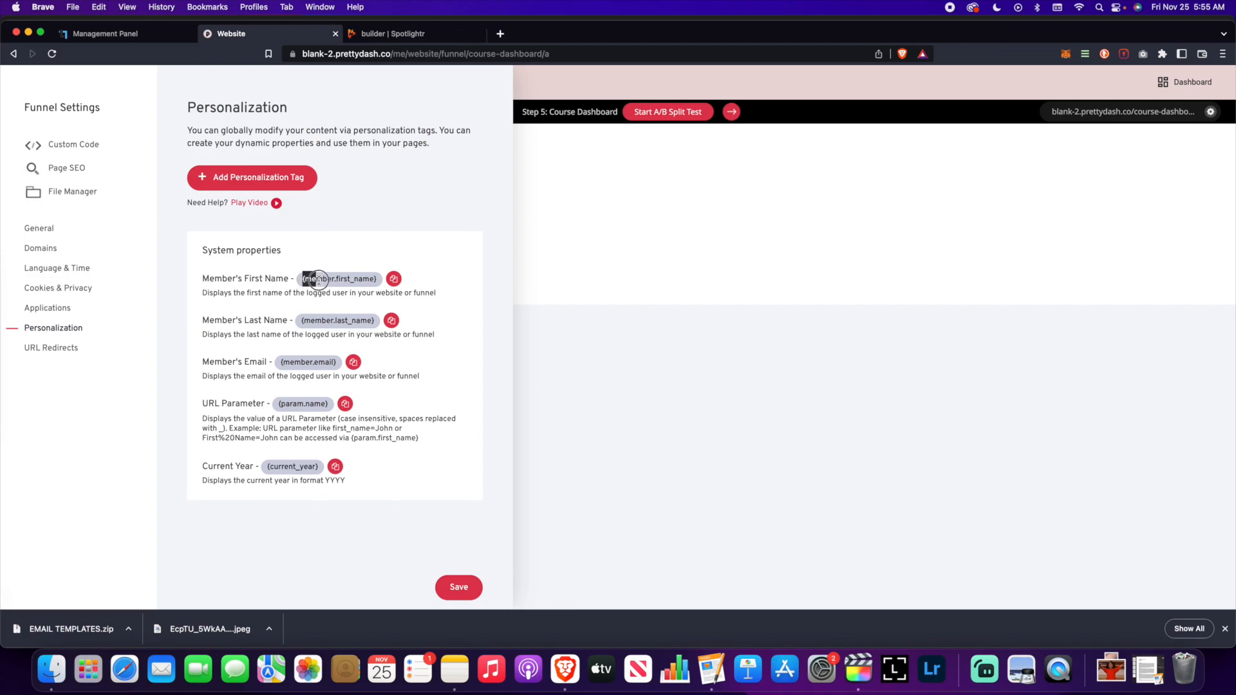
drag(318, 280, 368, 282)
click(394, 279)
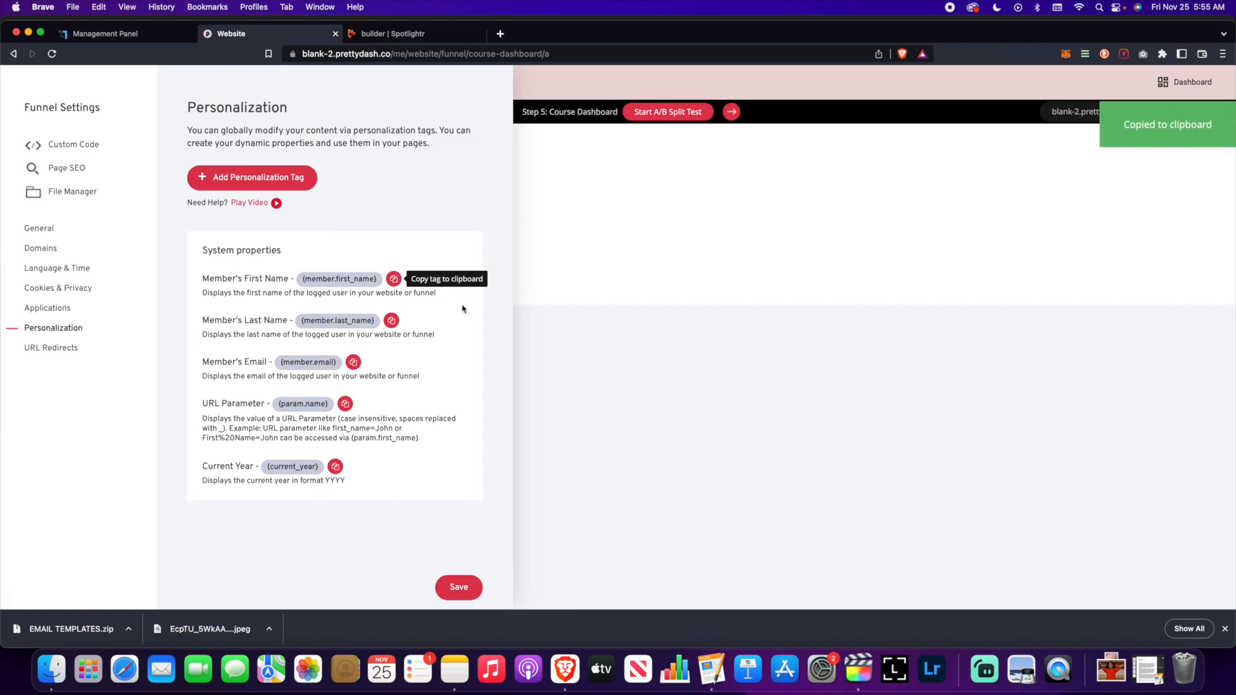
click(34, 331)
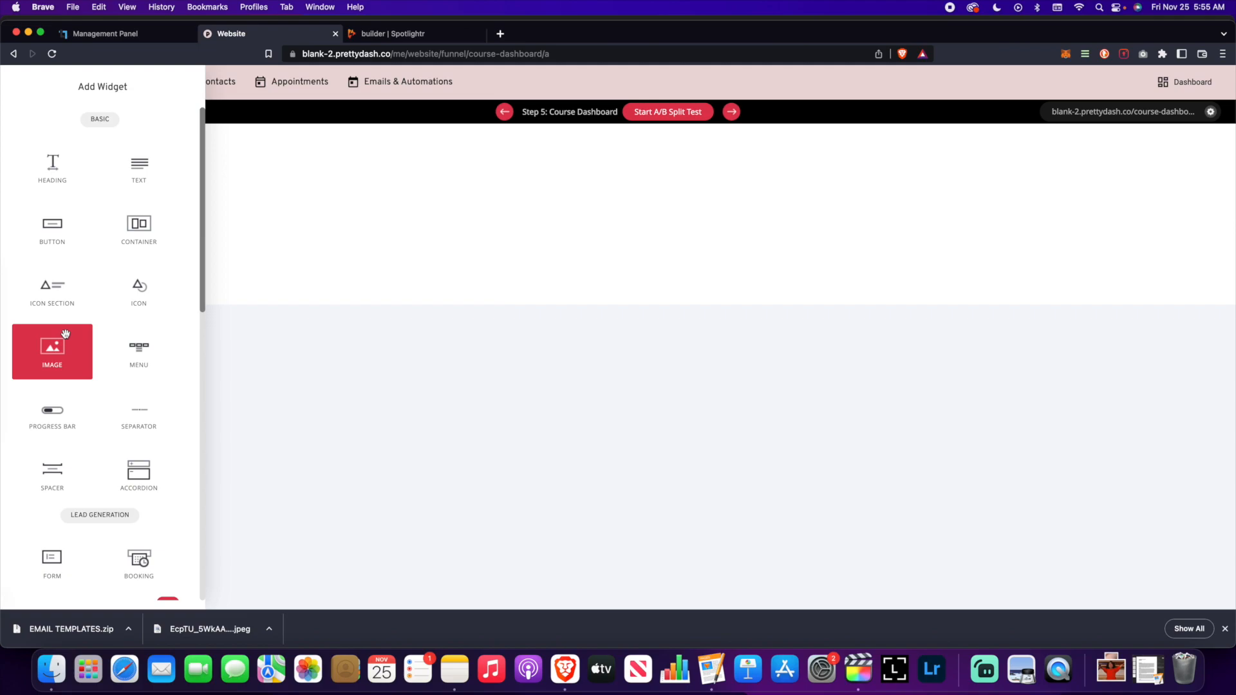
- Add a heading reading 'Welcome to your course, {member.first_name}!' with the pasted tag
drag(72, 164, 568, 281)
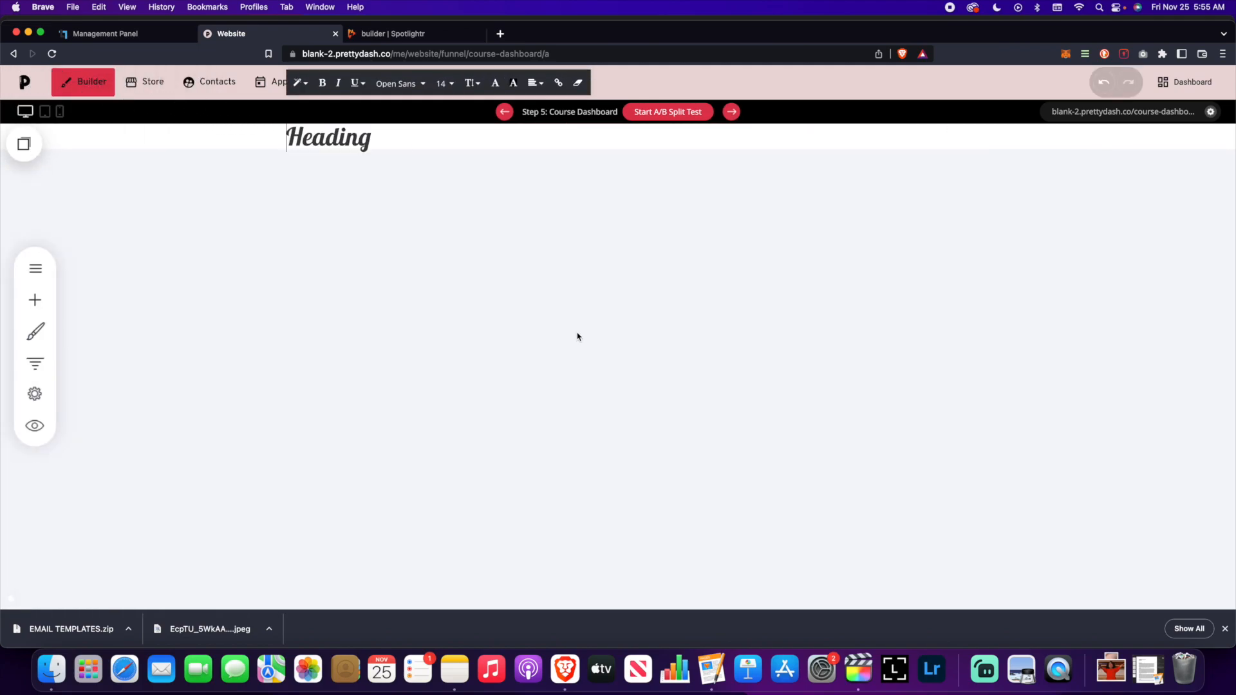
double_click(364, 137)
text(We)
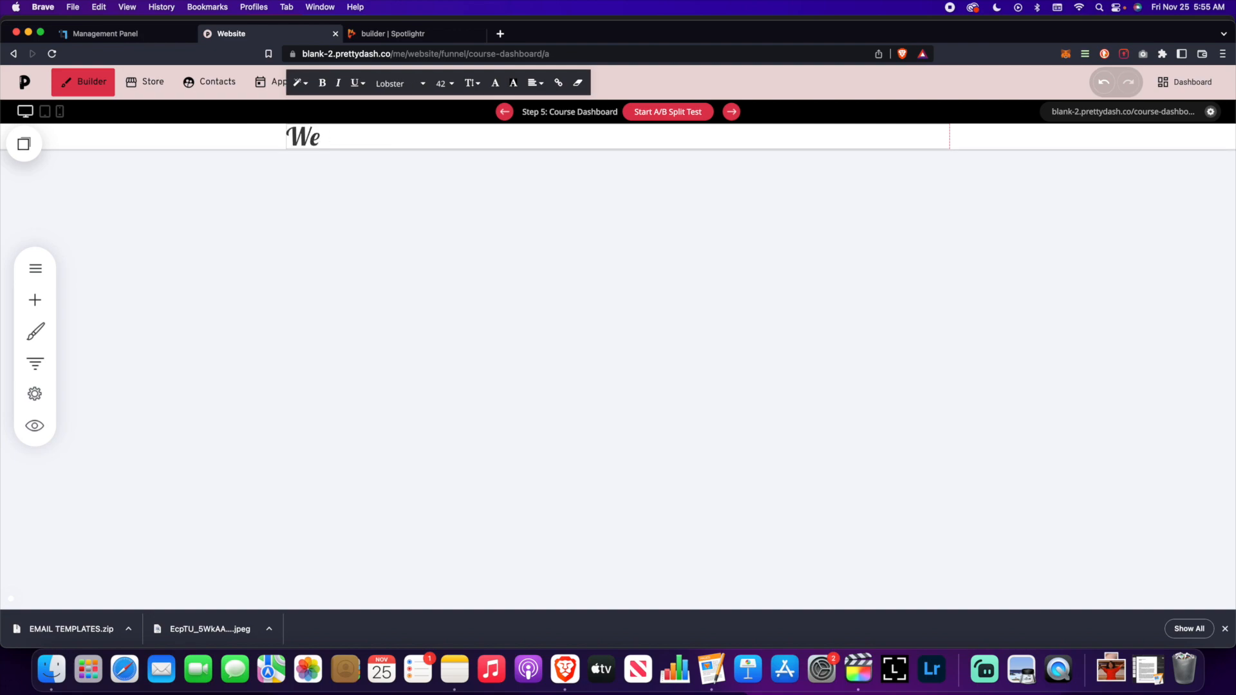
text(lcome to your cours)
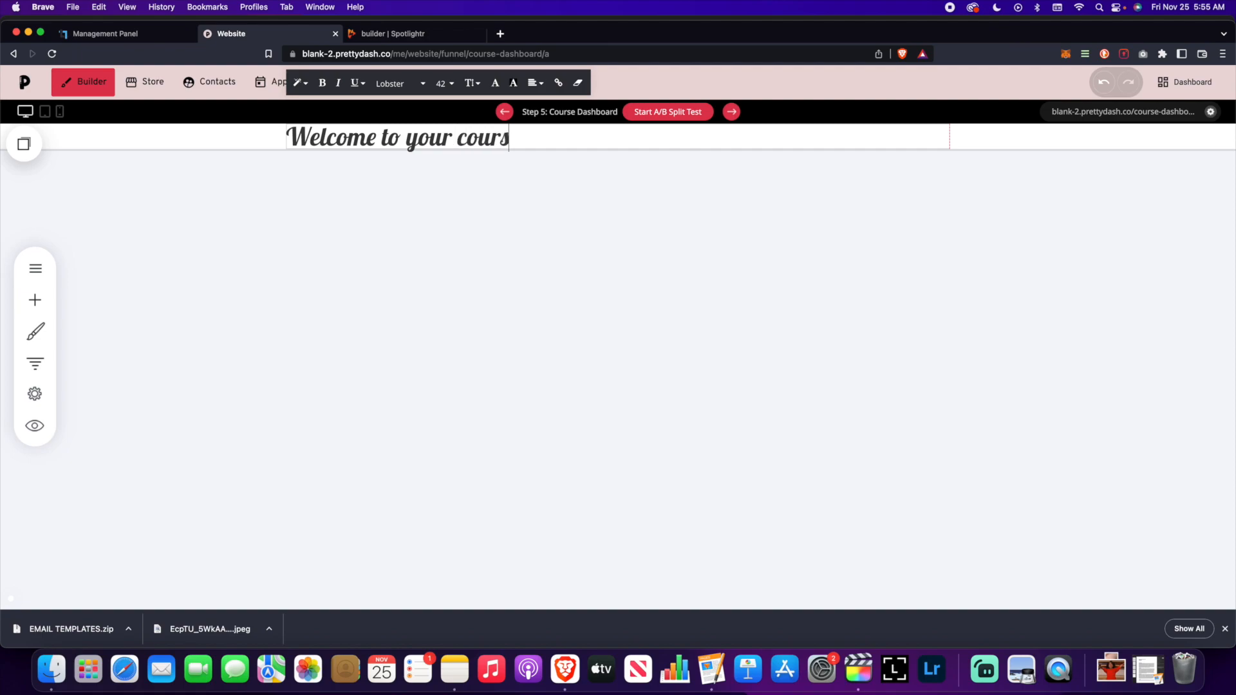
text(e,)
key(super+v)
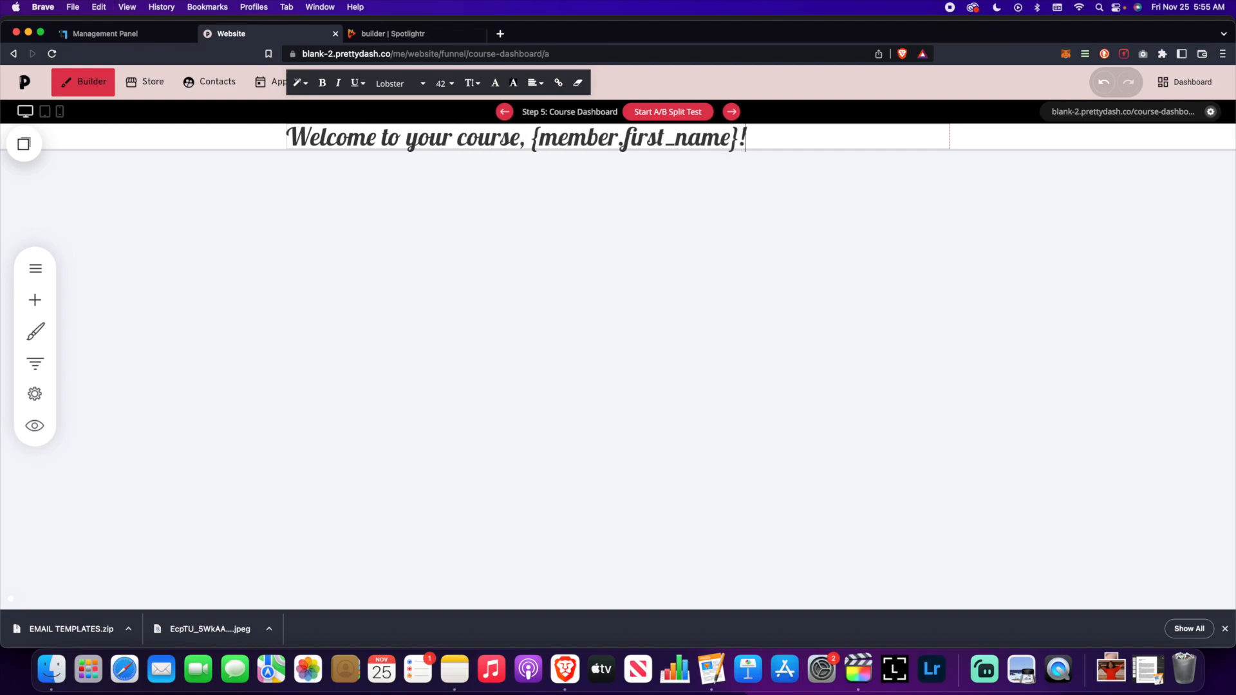
triple_click(428, 137)
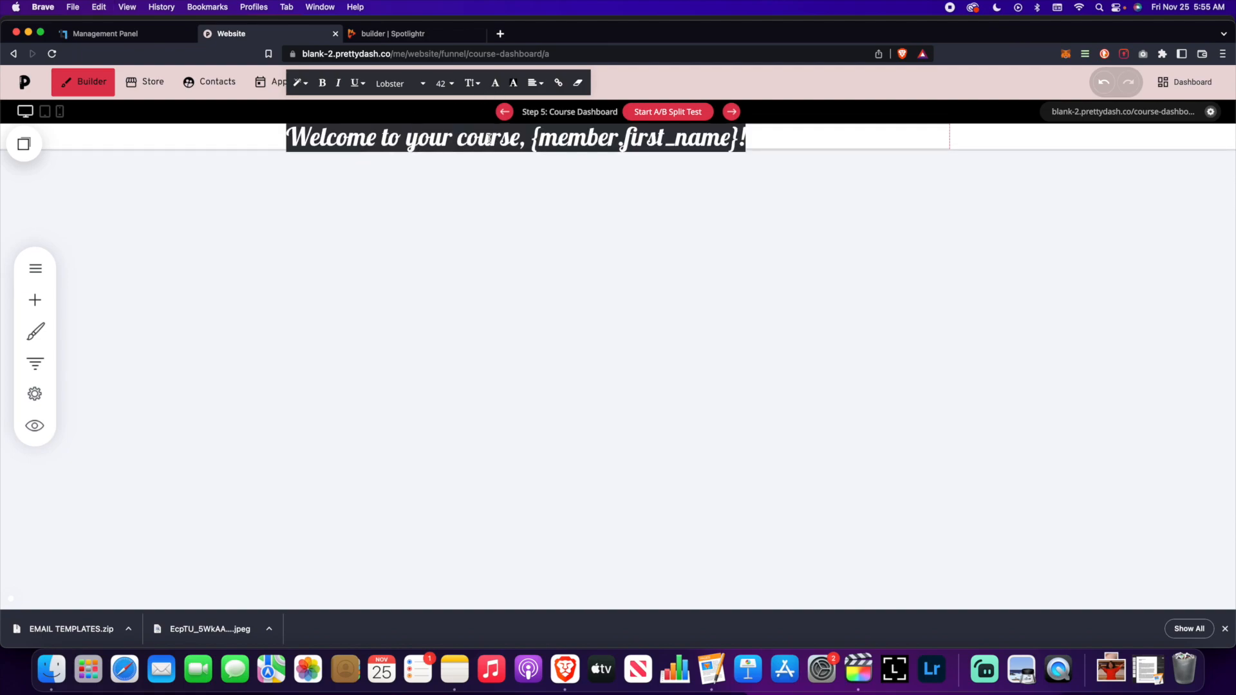
click(495, 82)
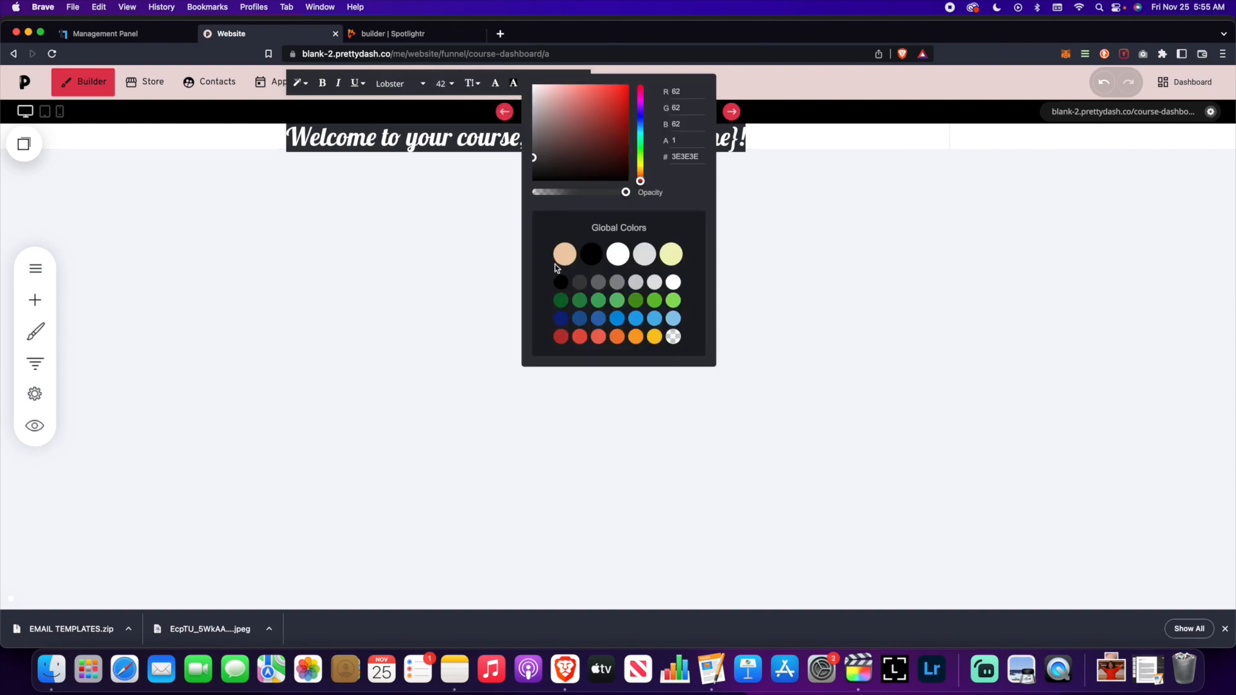
click(505, 187)
triple_click(462, 138)
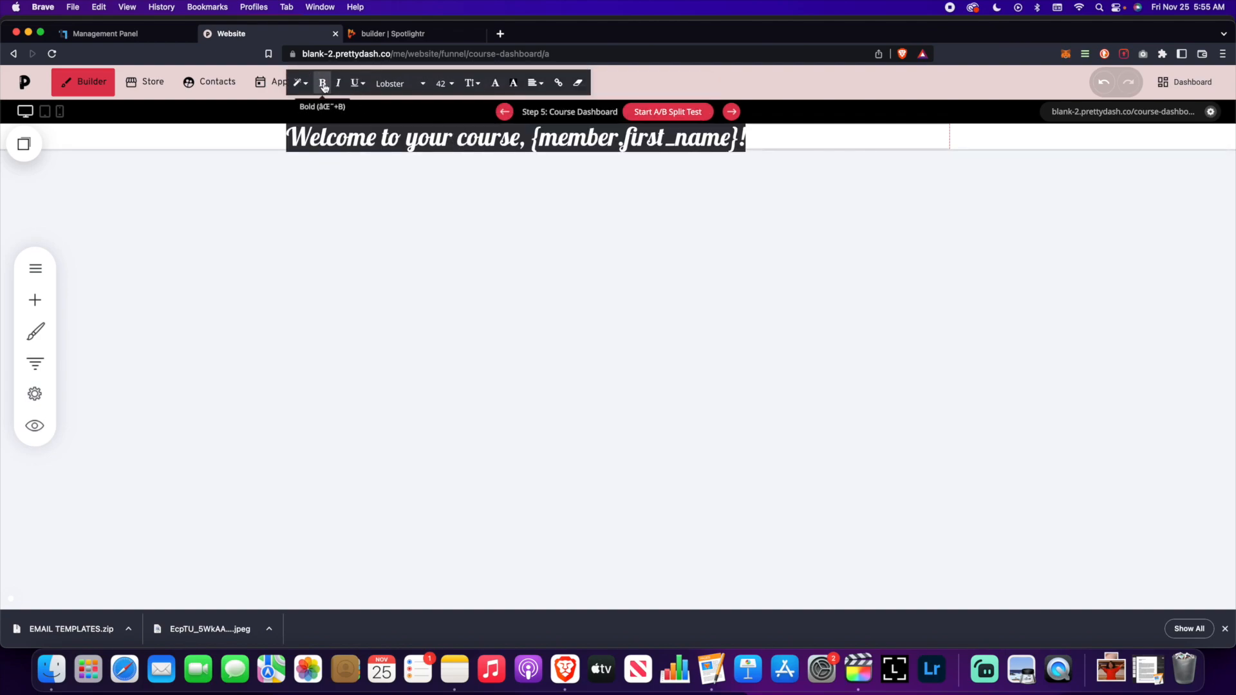
click(396, 83)
click(597, 174)
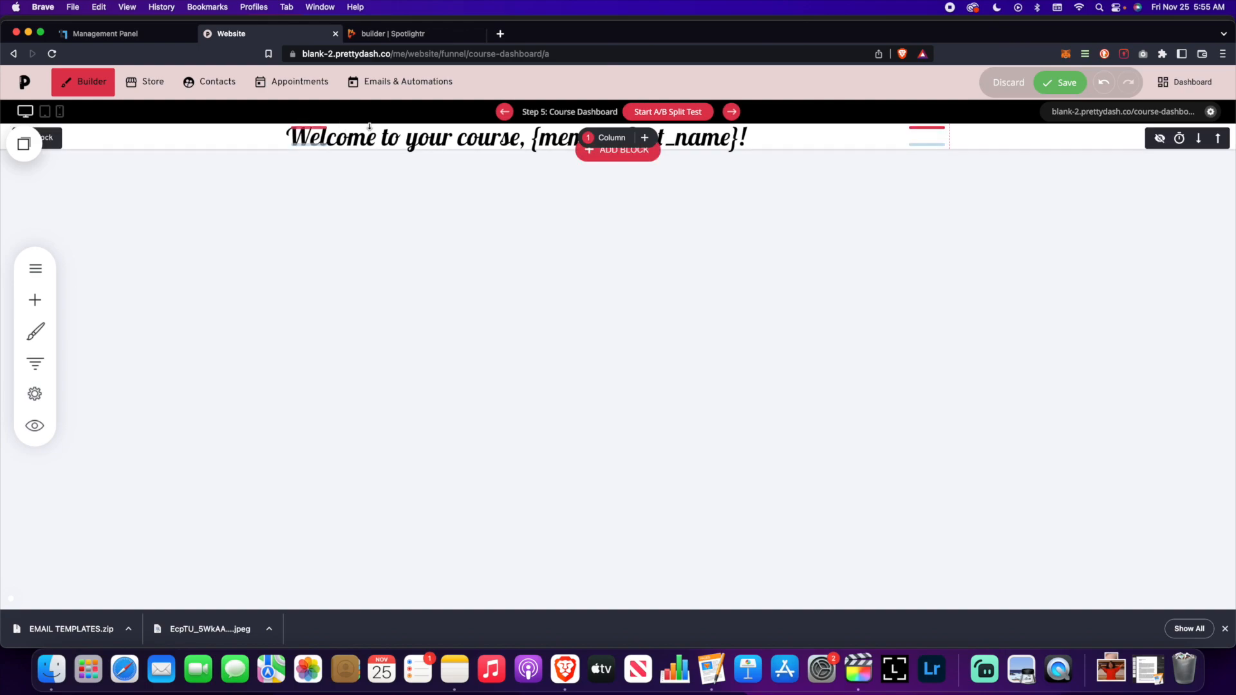
- Give the heading 65px top padding, centre it, and save the page
drag(370, 126, 372, 169)
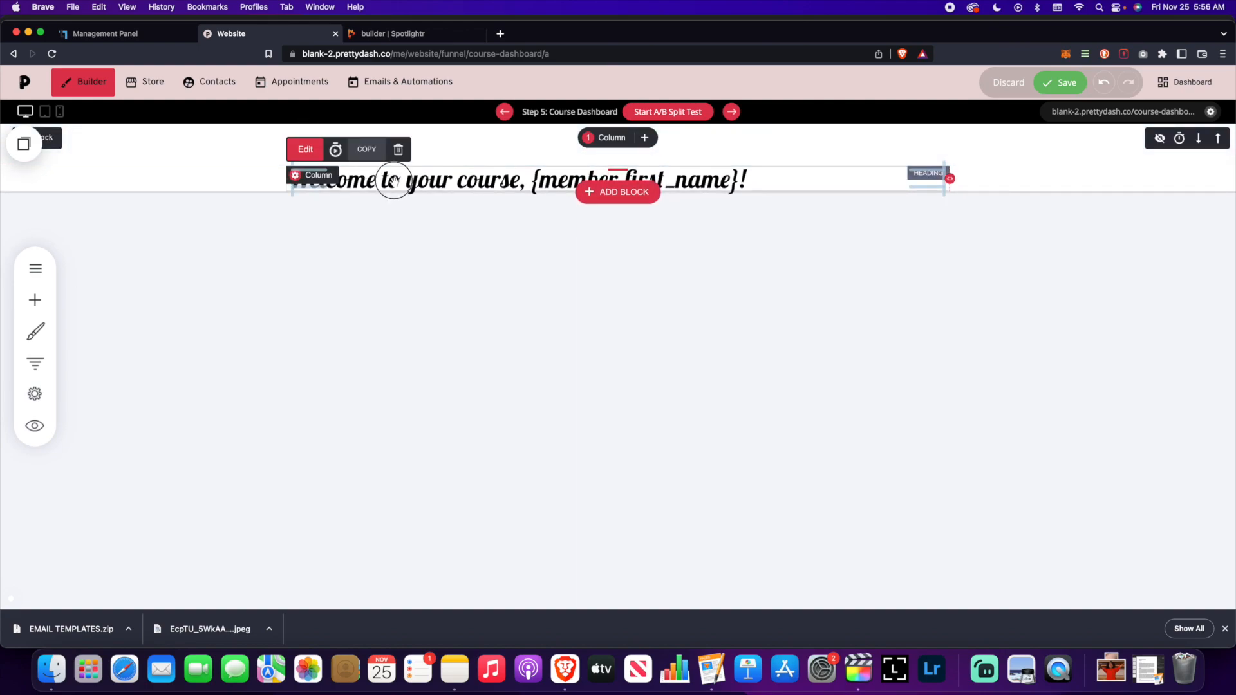
click(394, 182)
click(535, 150)
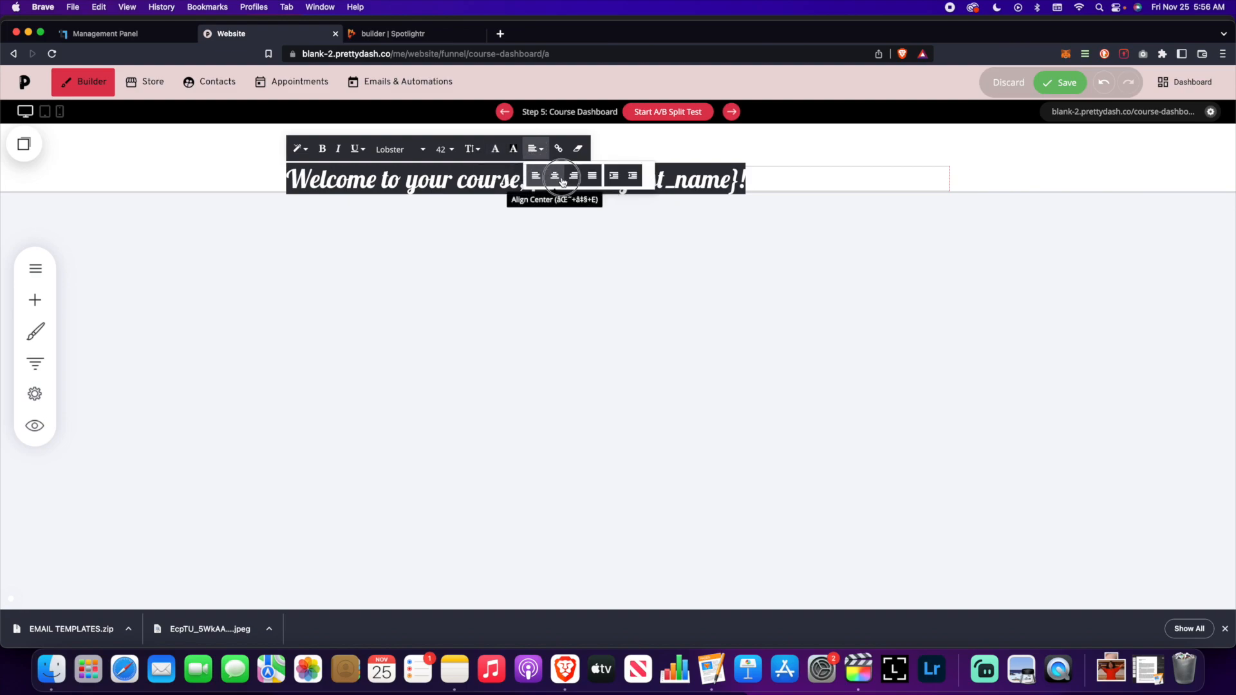
click(555, 177)
click(805, 297)
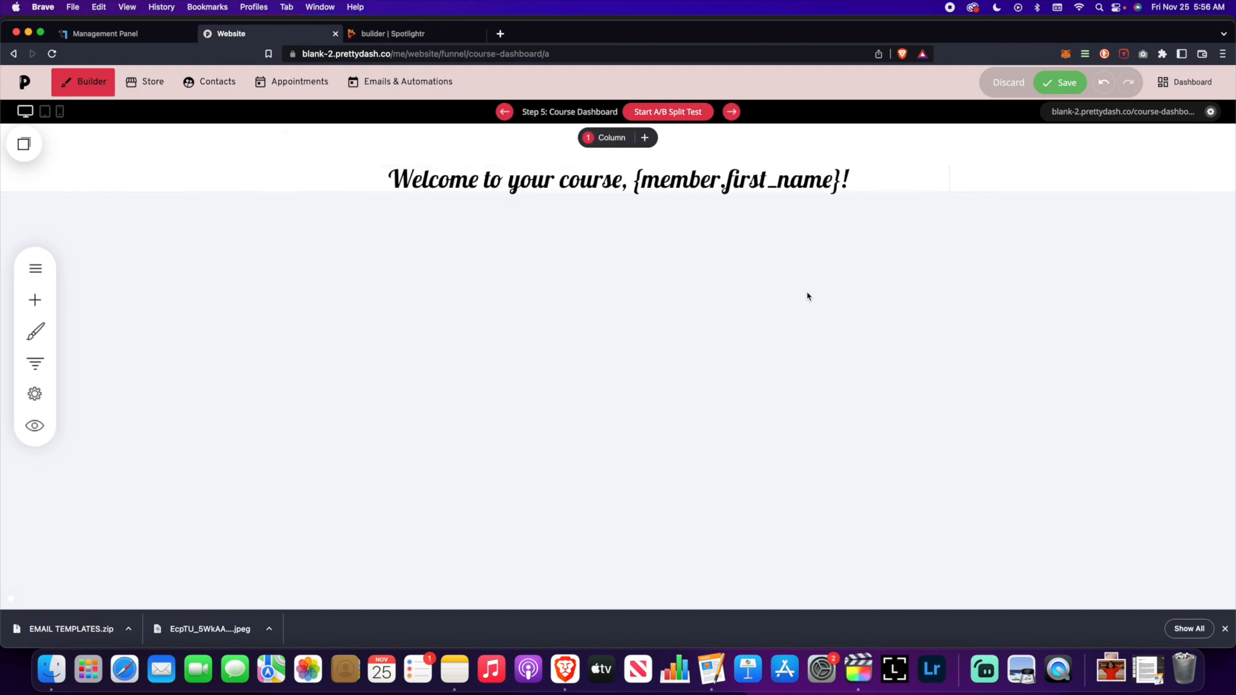
click(1065, 85)
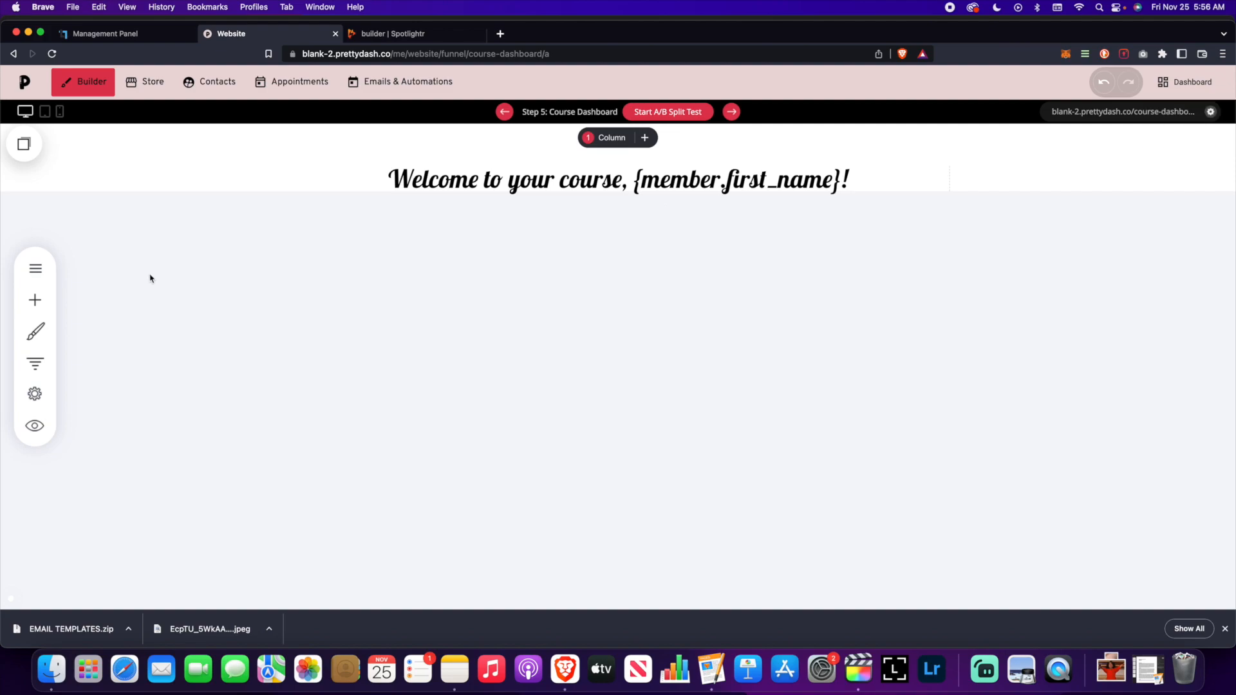
click(35, 393)
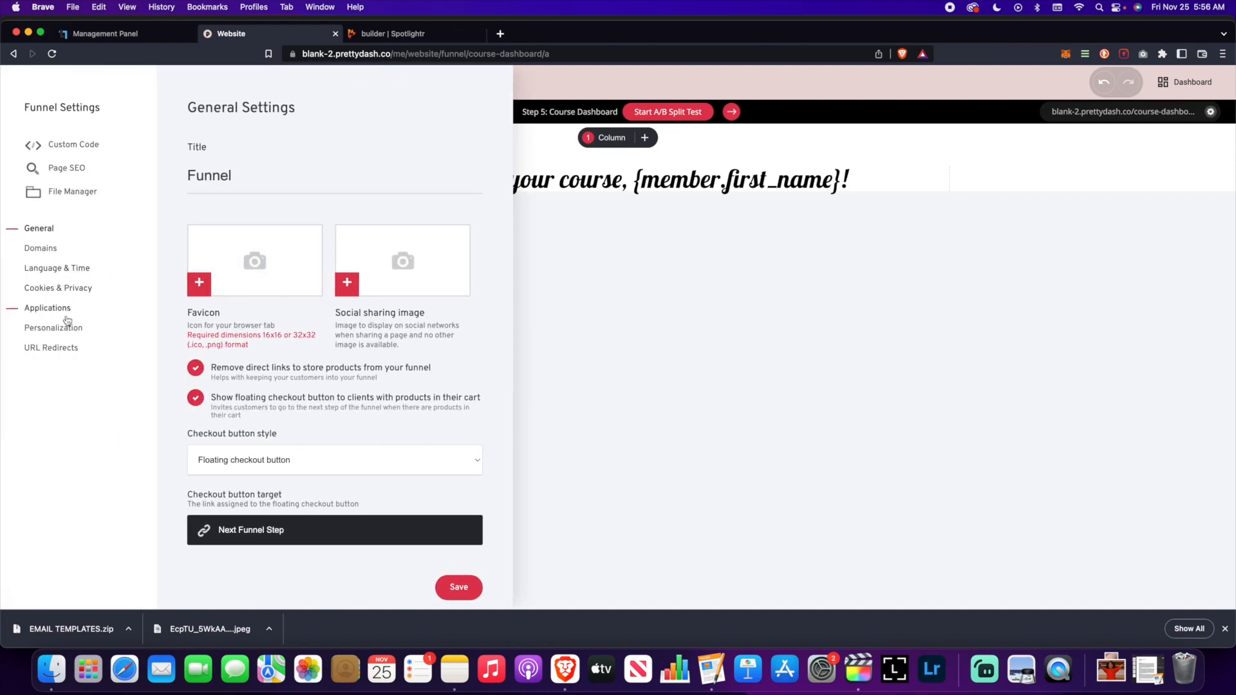
- View the Personalization tags, then close Funnel Settings to return to the dashboard page
click(69, 328)
click(667, 301)
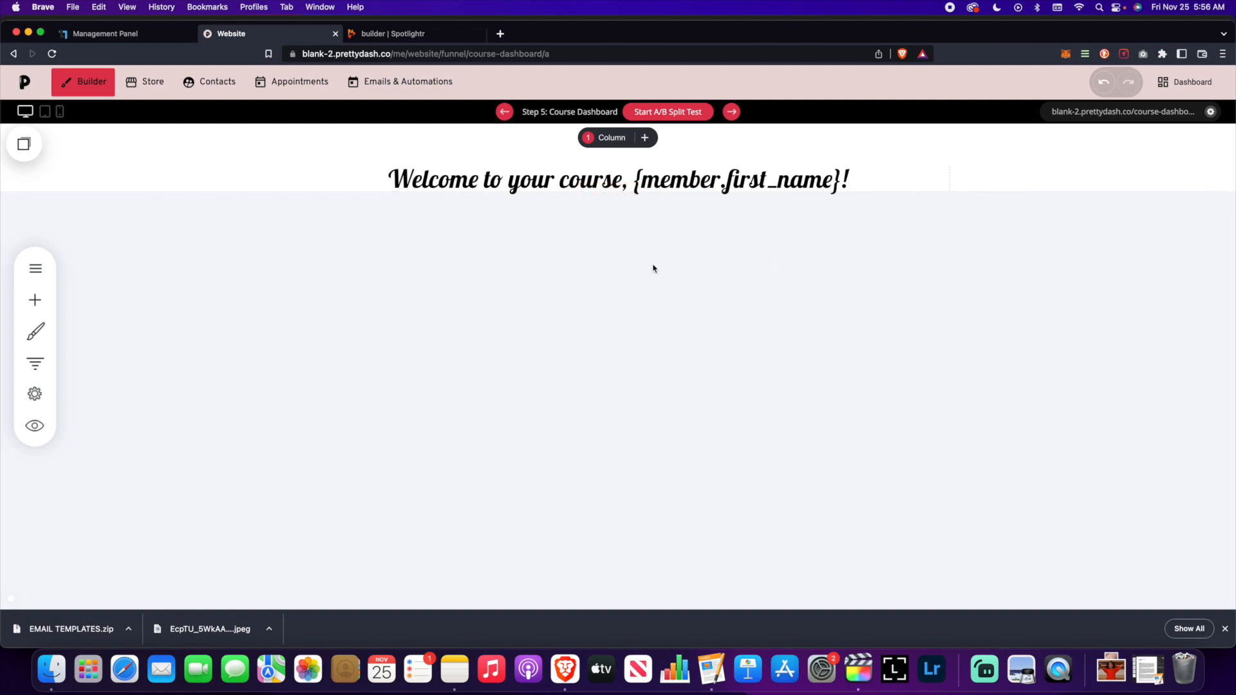
- Add a text block under the welcome heading with a repeated, centred lorem ipsum line
click(35, 300)
triple_click(469, 201)
key(super+v)
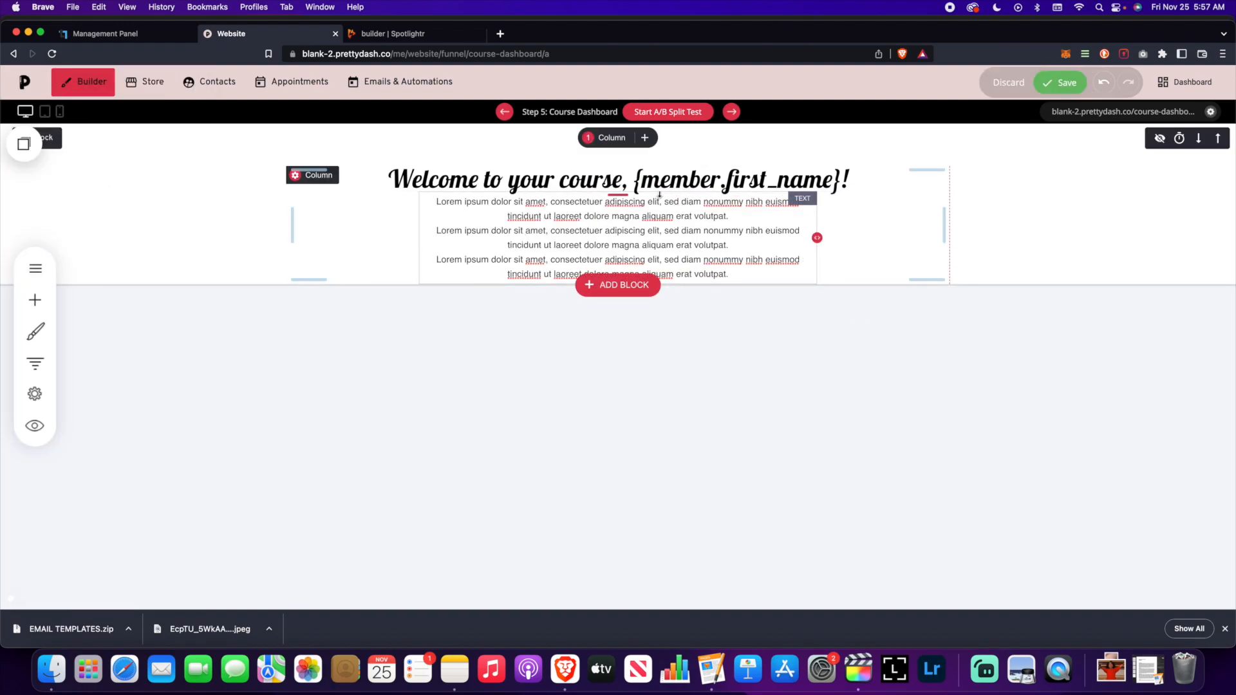
click(1065, 82)
- Split the section into two columns with the lorem ipsum text in the left column
click(644, 137)
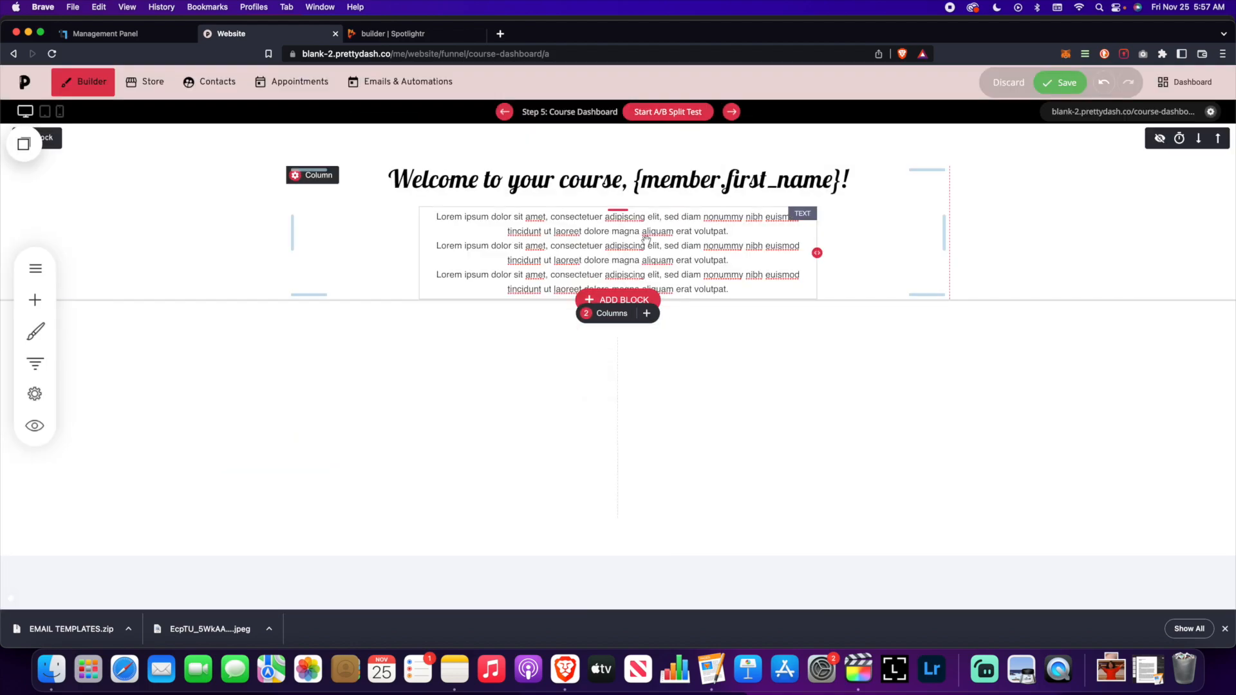
drag(618, 212, 453, 386)
click(34, 300)
- Add a black WORKBOOK button in the right column, linked to a file
drag(50, 226, 784, 258)
triple_click(1031, 228)
text(WORKBOOK)
click(1054, 334)
click(371, 303)
click(673, 430)
click(681, 193)
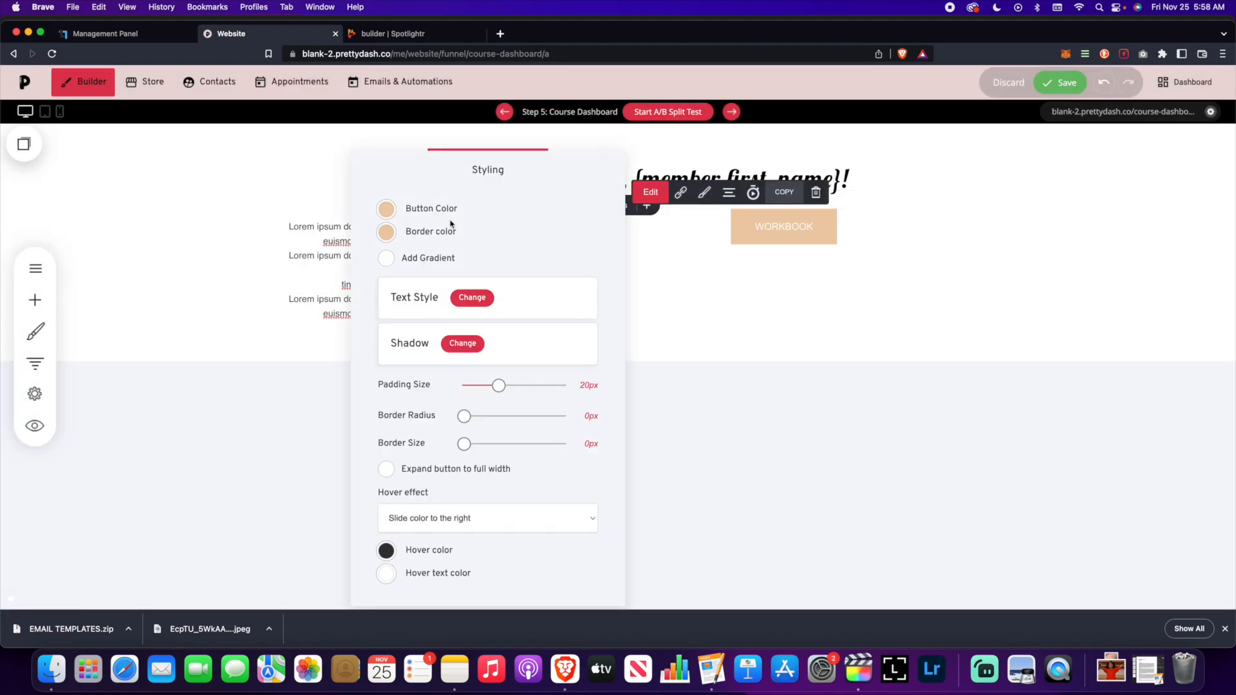
click(386, 209)
click(470, 298)
- Duplicate it into FB Group and Help buttons, then widen the text column and top padding
click(786, 194)
click(784, 282)
triple_click(1031, 279)
text(FB Group)
click(786, 243)
click(798, 333)
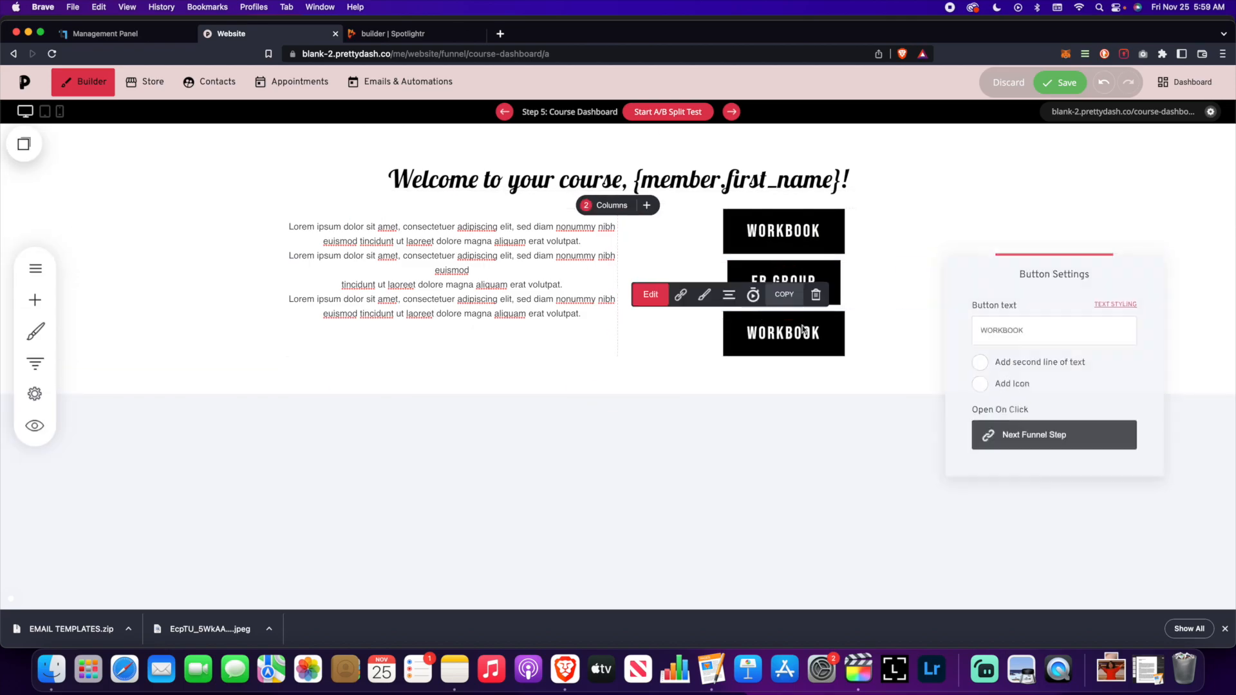
triple_click(1031, 329)
text(Help)
click(1059, 83)
drag(619, 287, 690, 284)
drag(309, 211, 309, 225)
- Add the four-feature block from the Texts library and make its column backgrounds white
click(618, 405)
click(113, 237)
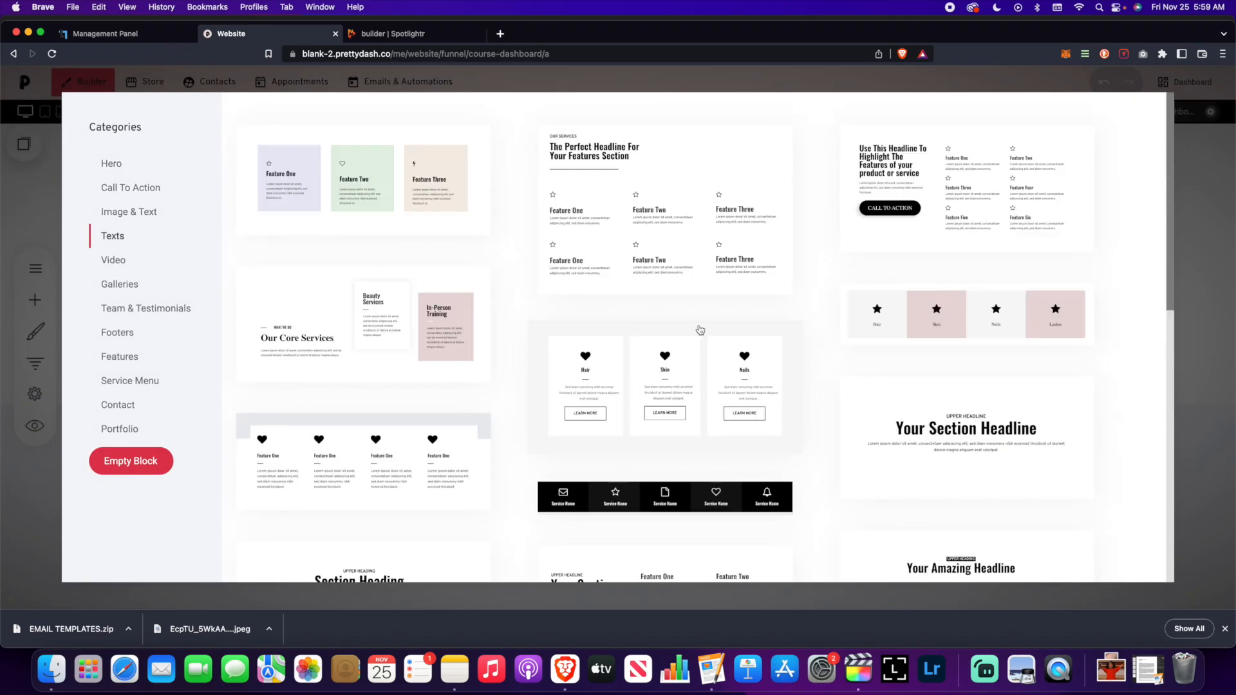
click(129, 211)
scroll(618, 322, down, 5)
click(362, 270)
scroll(618, 361, down, 3)
click(36, 233)
click(644, 192)
click(714, 229)
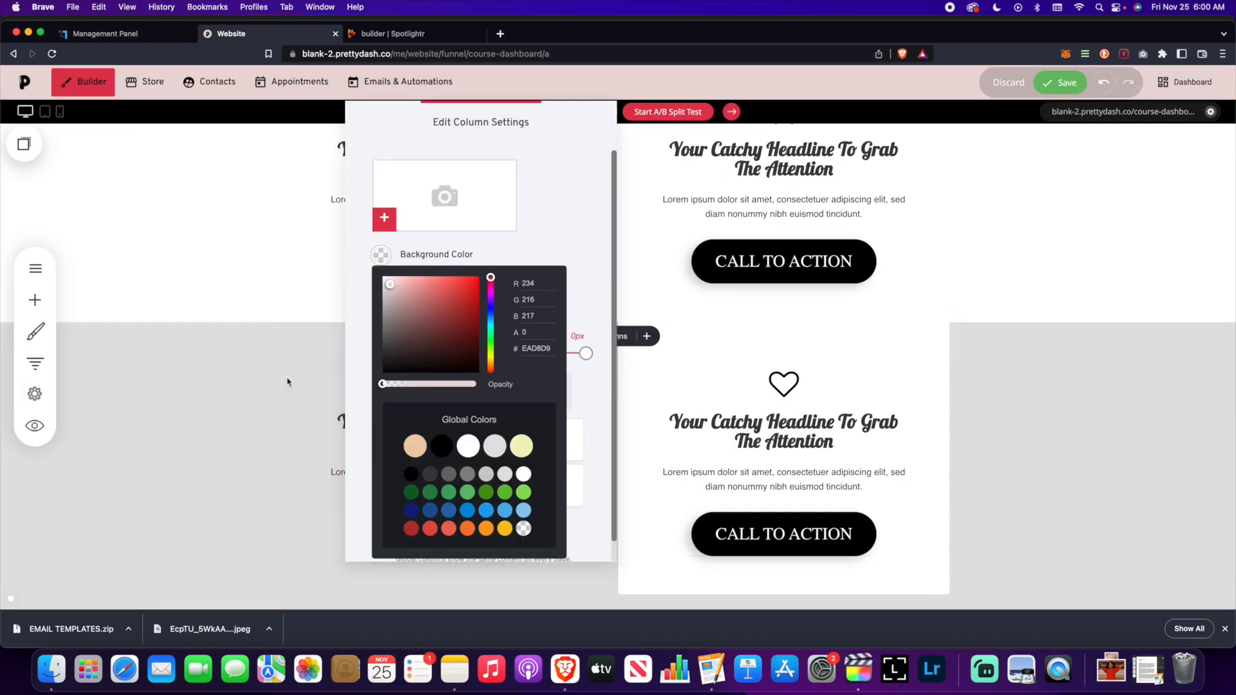
- Rename the four feature headlines Module 1, Module 2, Module 3 and Module 4
triple_click(453, 193)
text(Module 1)
triple_click(783, 193)
text(Module 2)
triple_click(453, 445)
text(Module 3Module 4)
- Relabel the module buttons START NOW
click(453, 372)
click(704, 329)
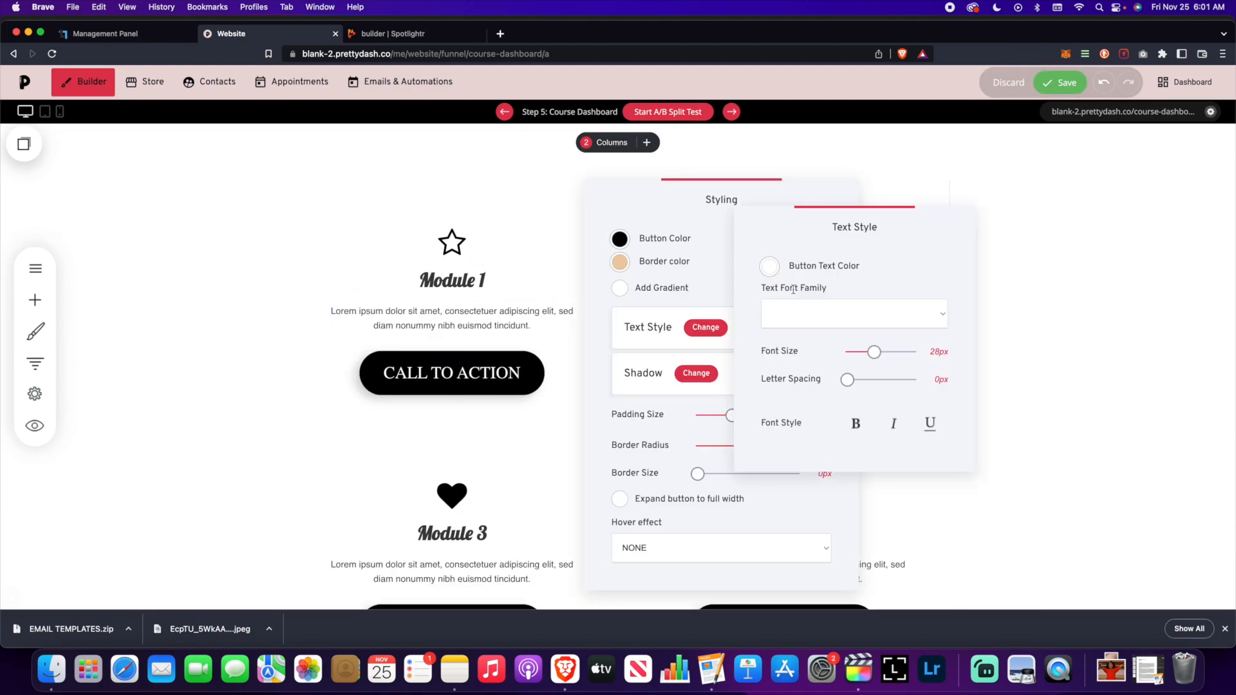
click(342, 334)
triple_click(684, 370)
text(START NOW)
click(783, 324)
text(START NOWSA)
key(BackSpace)
text(TART NOWSTART NOW)
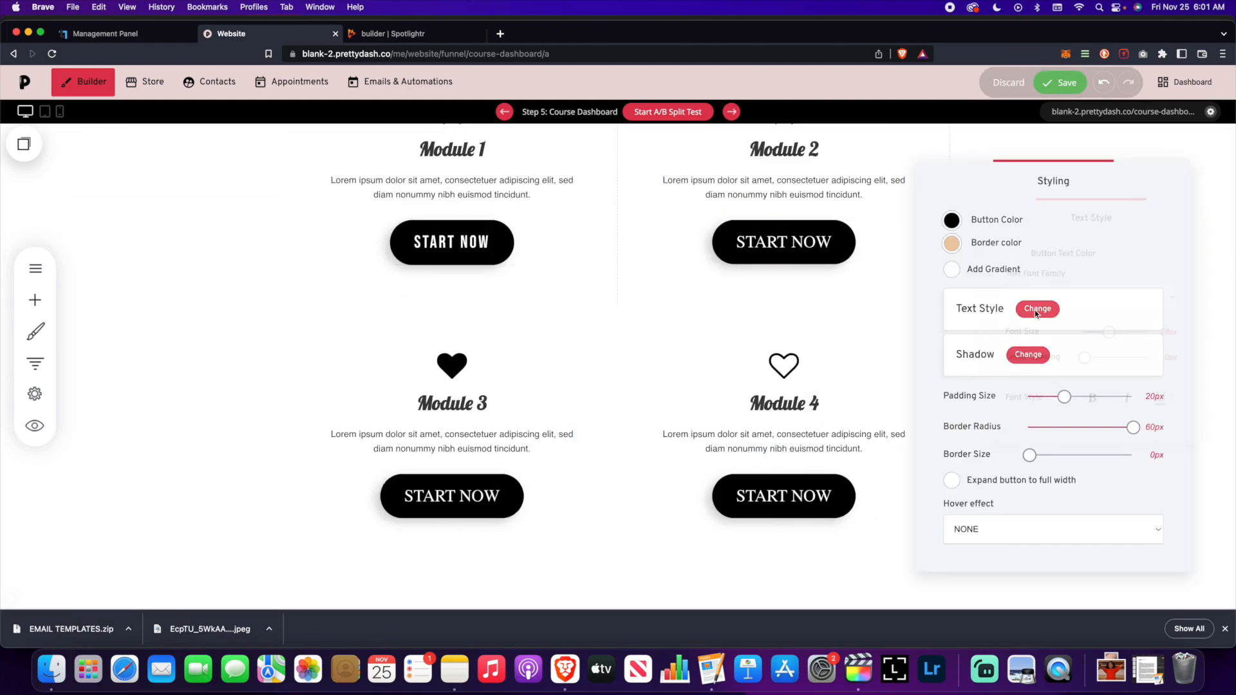
- Set the START NOW button text font to Bebas Neue
click(1038, 309)
click(400, 461)
click(733, 459)
click(1038, 327)
click(1024, 345)
click(896, 322)
- Replace the module icon with the filled star and save the page
scroll(580, 367, up, 2)
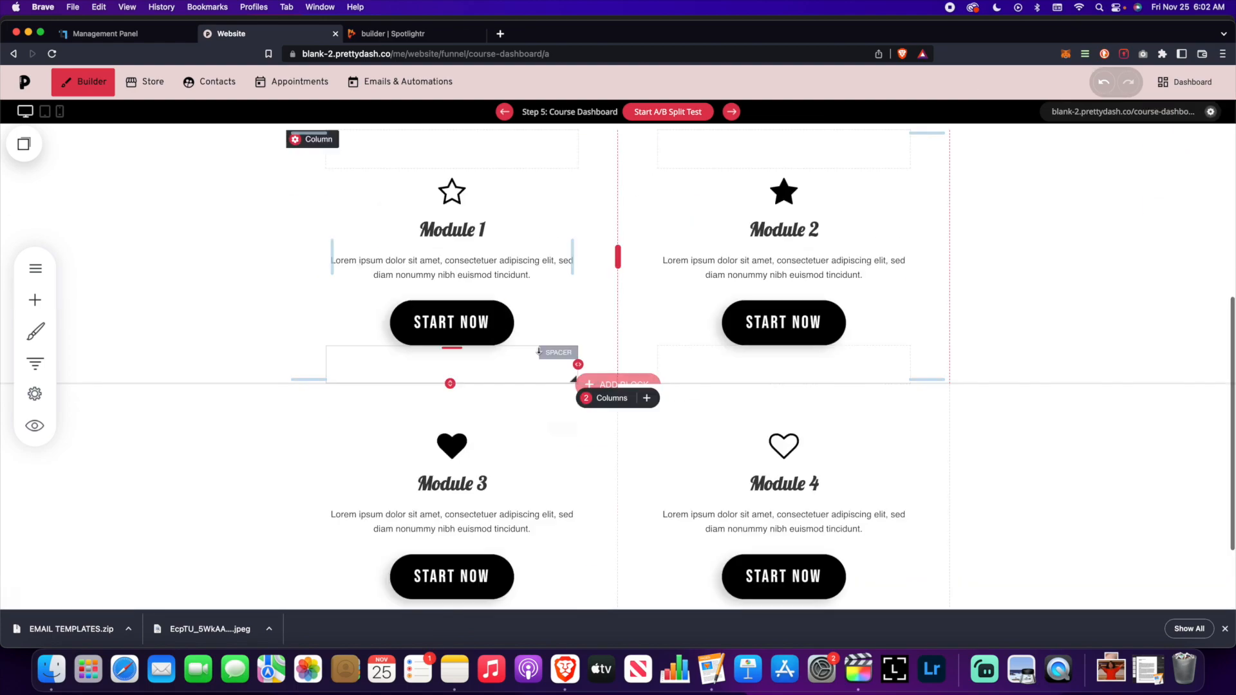
click(452, 242)
click(695, 241)
scroll(821, 285, down, 2)
scroll(821, 285, down, 3)
click(452, 334)
click(695, 335)
- Remove the shadows from all four module buttons
click(1060, 82)
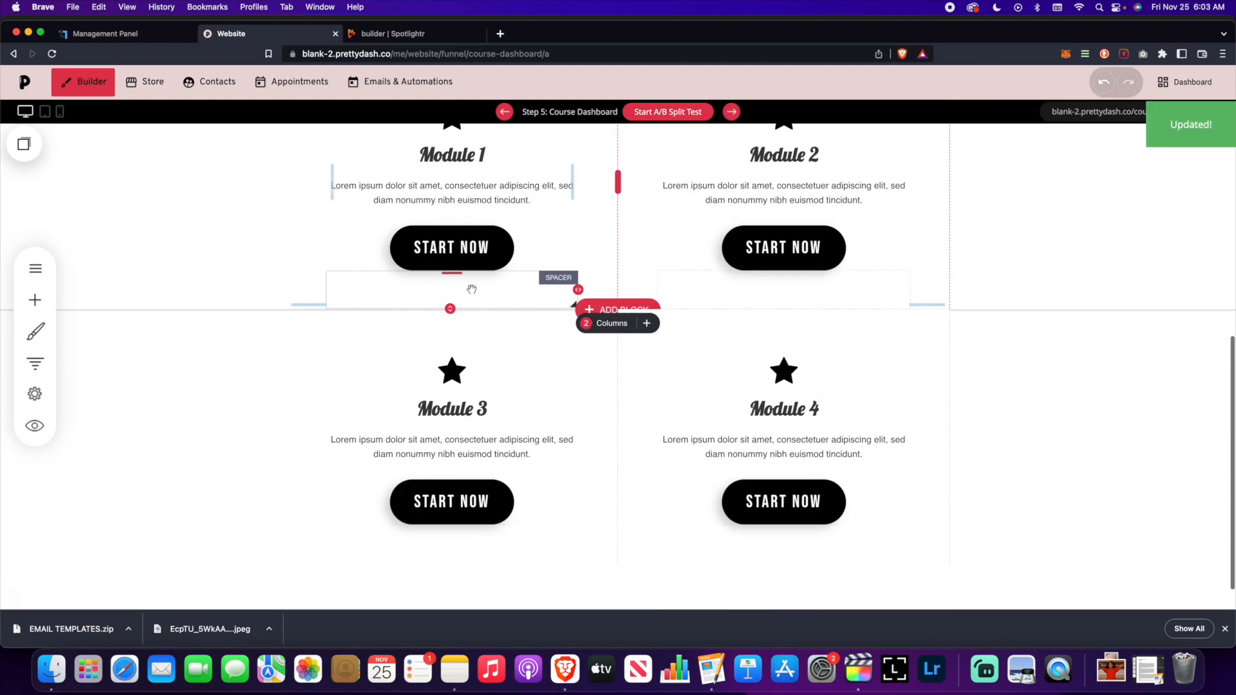
click(1029, 360)
click(783, 467)
click(1028, 374)
scroll(823, 322, up, 4)
scroll(784, 361, down, 4)
- Recolour the module titles black and make the column background transparent
triple_click(452, 374)
click(552, 348)
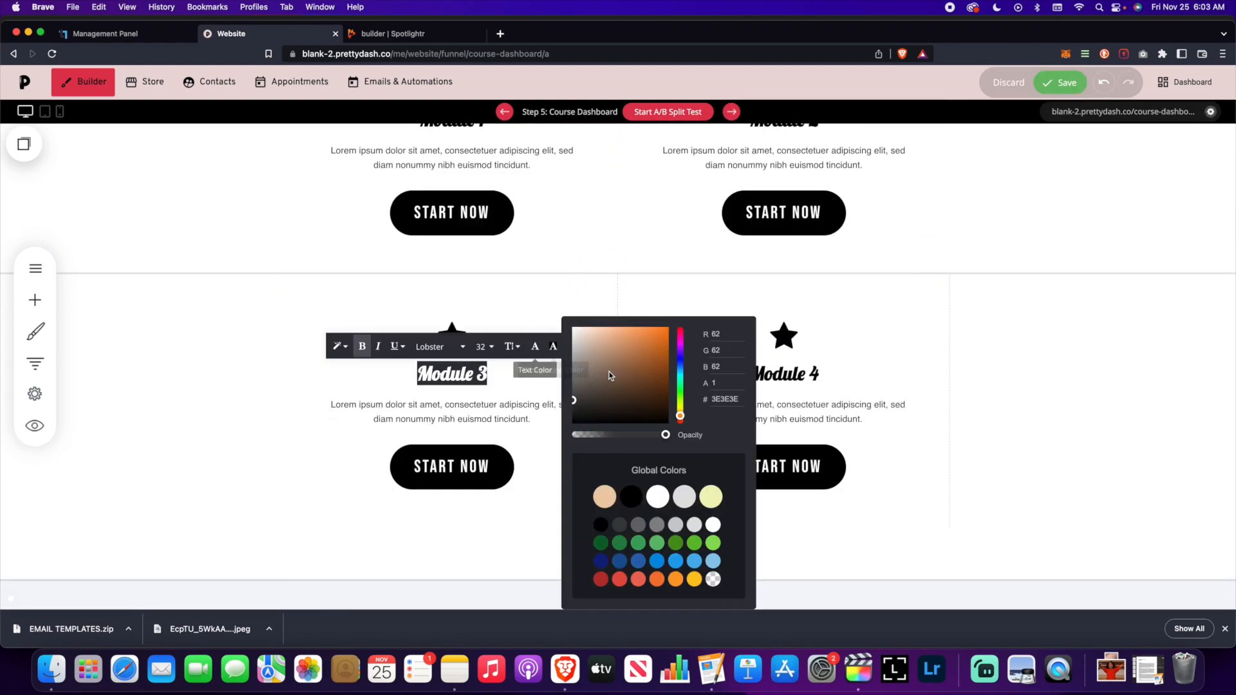
click(632, 496)
scroll(452, 361, up, 4)
click(381, 226)
click(523, 499)
click(452, 409)
- Give the module columns thin black borders
click(533, 189)
click(593, 381)
click(784, 409)
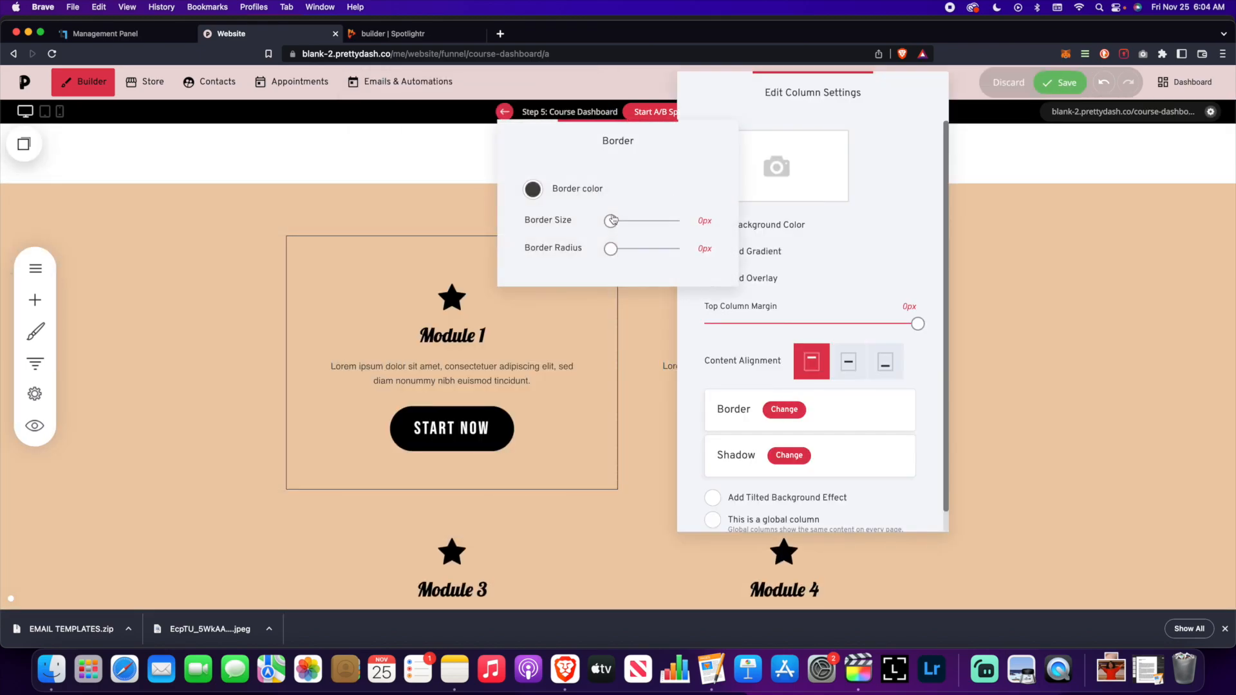
scroll(452, 386, down, 3)
click(533, 189)
click(594, 380)
drag(612, 222, 617, 222)
click(1061, 82)
scroll(1000, 345, up, 4)
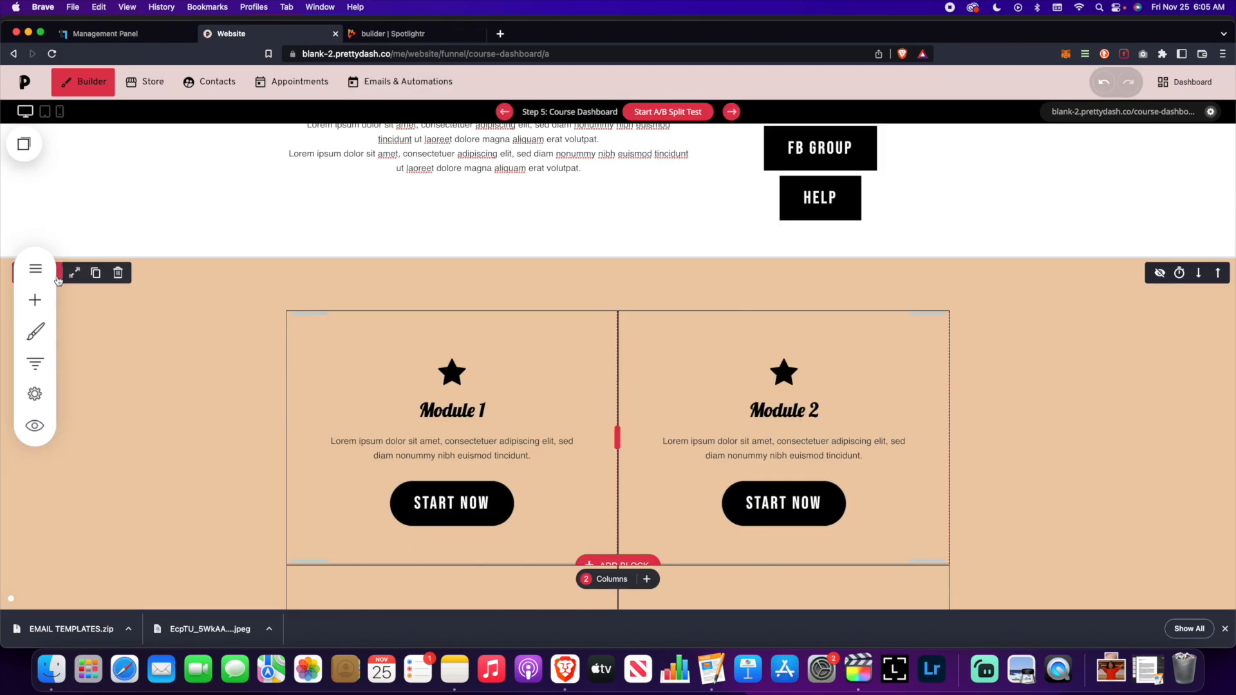
- Save, turn the module block background white, and preview the course dashboard
click(75, 273)
scroll(1048, 248, up, 1)
click(1060, 82)
scroll(997, 295, down, 4)
scroll(997, 295, up, 5)
click(35, 425)
click(1208, 83)
- Set the top container background to white and give the left text column a thin border
click(32, 204)
click(100, 249)
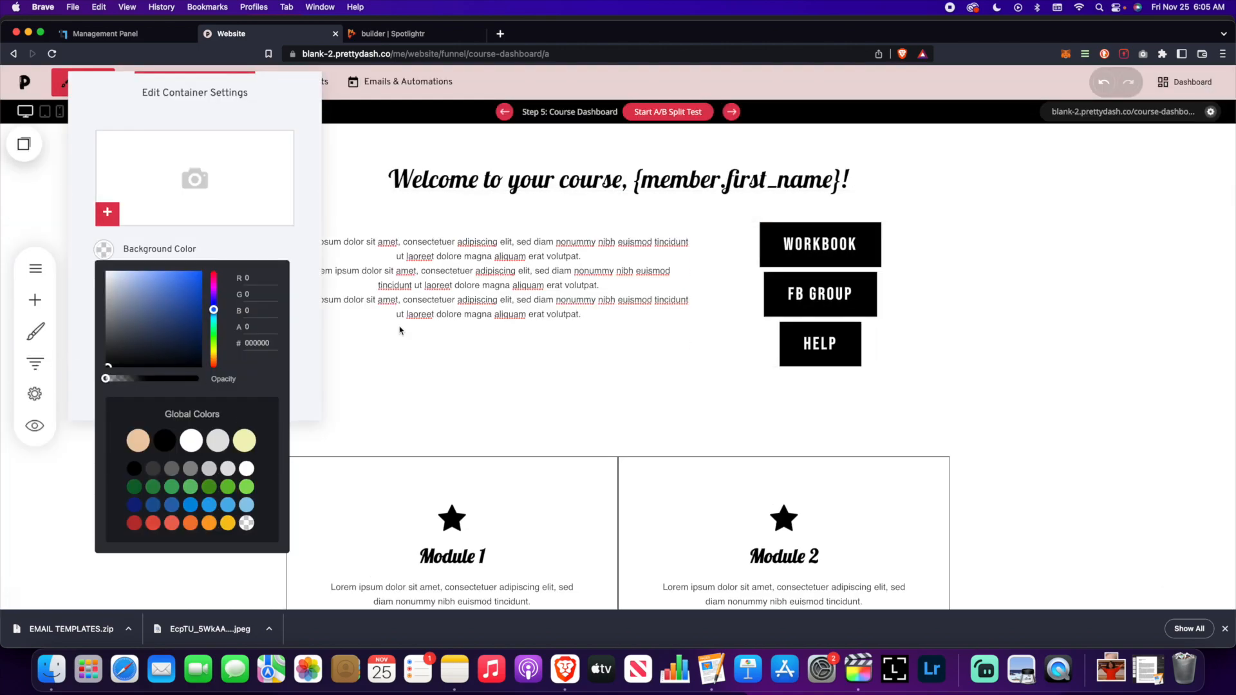
click(1061, 83)
click(314, 210)
click(412, 409)
drag(613, 221, 616, 222)
- Add an 'Announcements' heading at font size 28 atop the text box
click(492, 236)
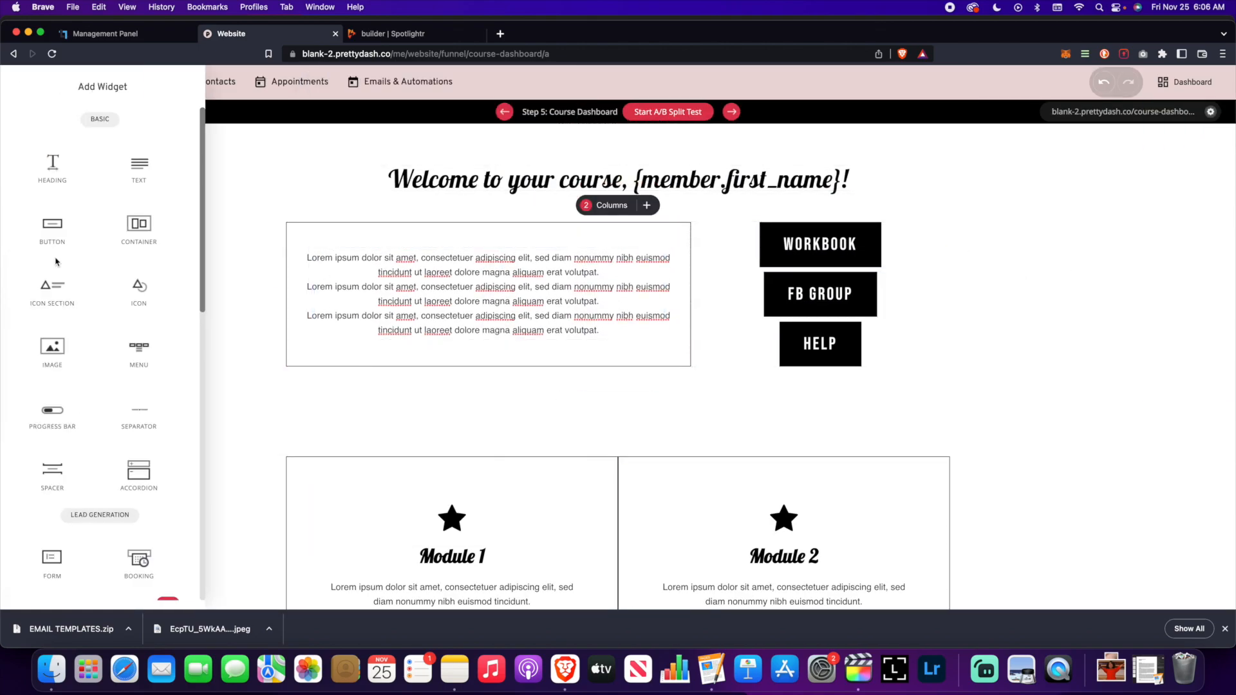
click(56, 169)
text(Announcements)
triple_click(385, 238)
click(466, 206)
click(518, 291)
click(1087, 323)
- Move the body text up under the heading, left-align it, and save
drag(489, 279, 489, 266)
drag(307, 273, 599, 347)
click(557, 246)
click(558, 270)
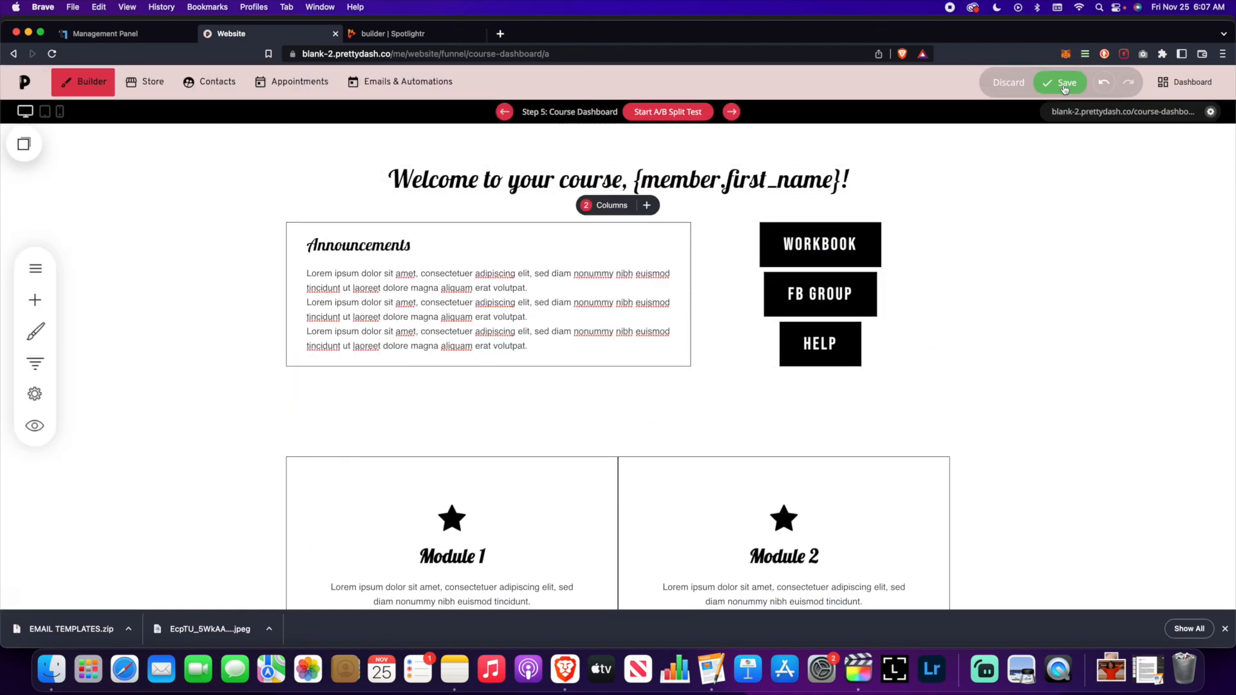
click(1060, 82)
click(35, 425)
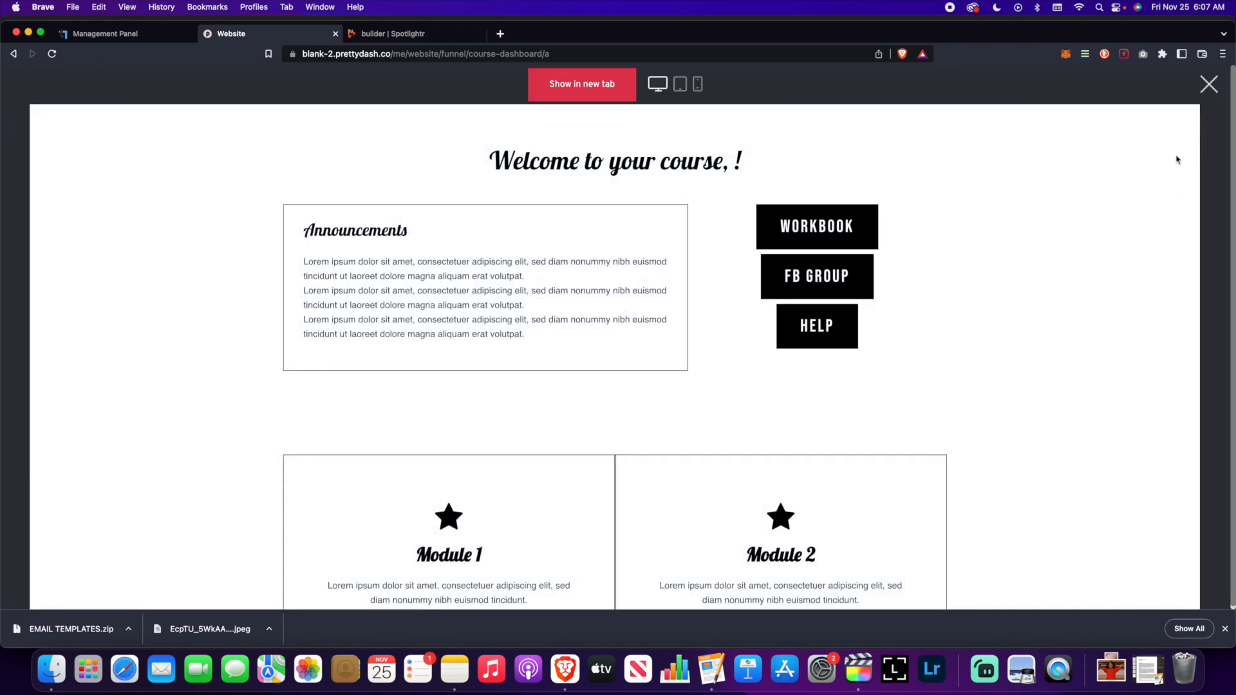
scroll(1061, 269, down, 6)
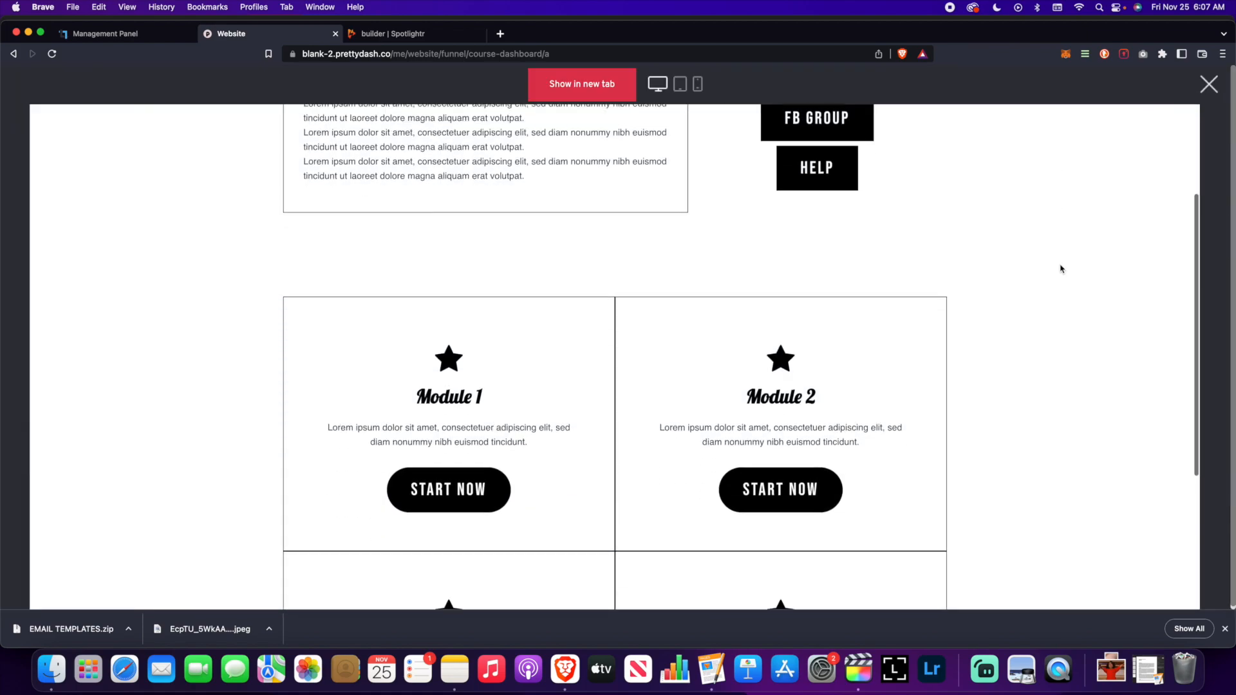
scroll(1062, 268, up, 5)
scroll(1062, 269, up, 1)
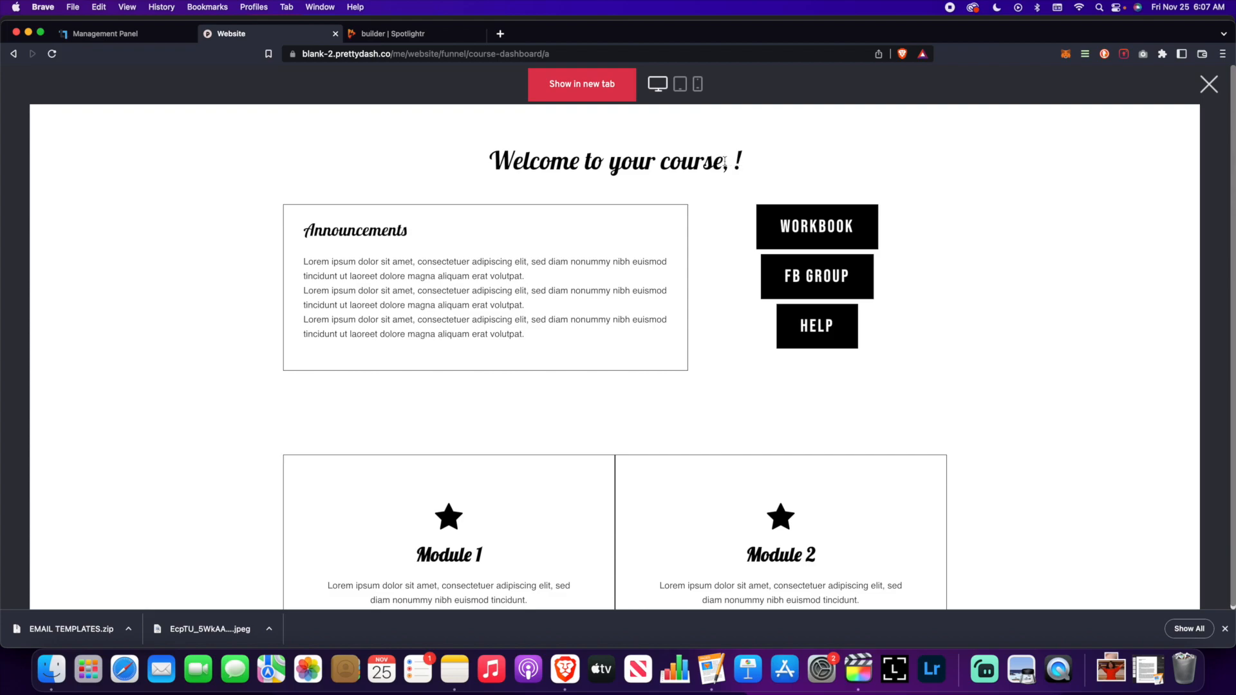
scroll(732, 161, down, 1)
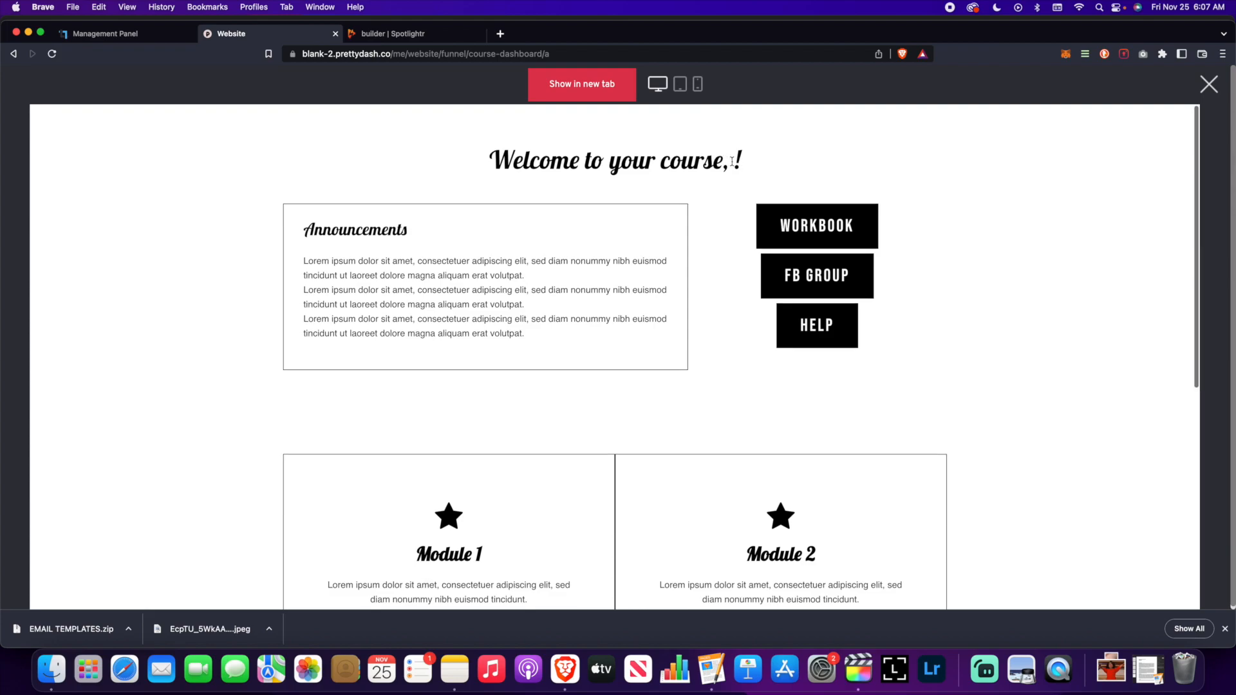
scroll(731, 163, down, 1)
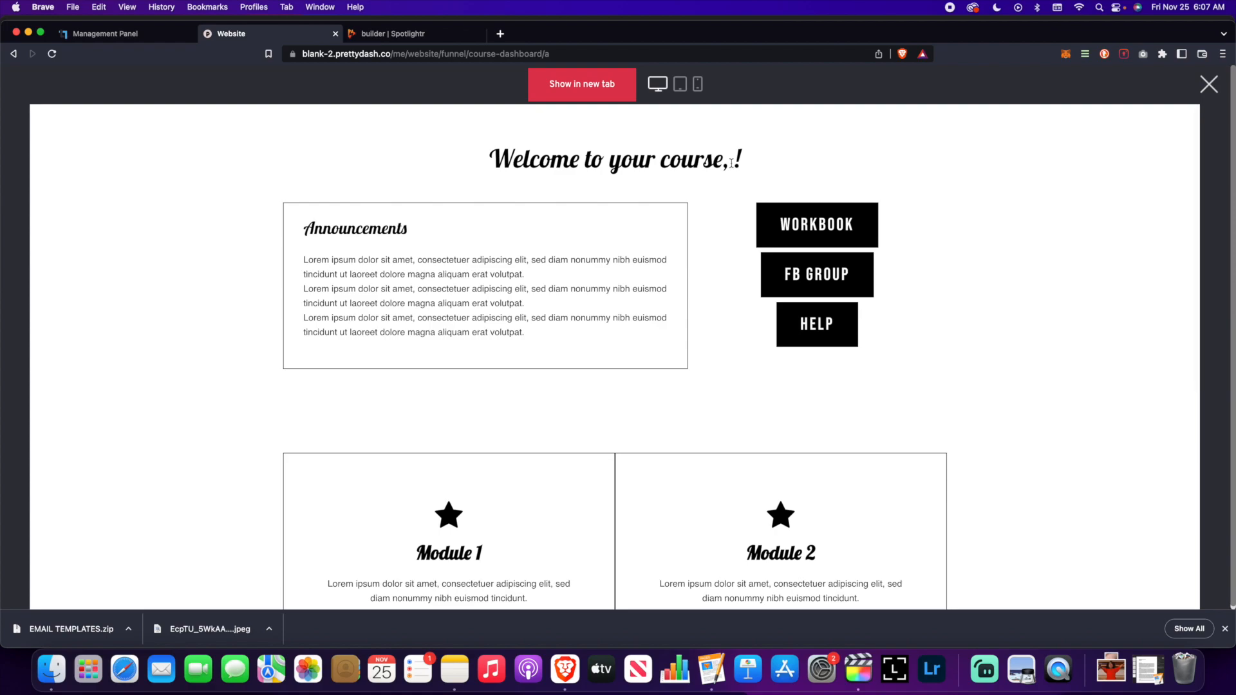
scroll(726, 158, up, 1)
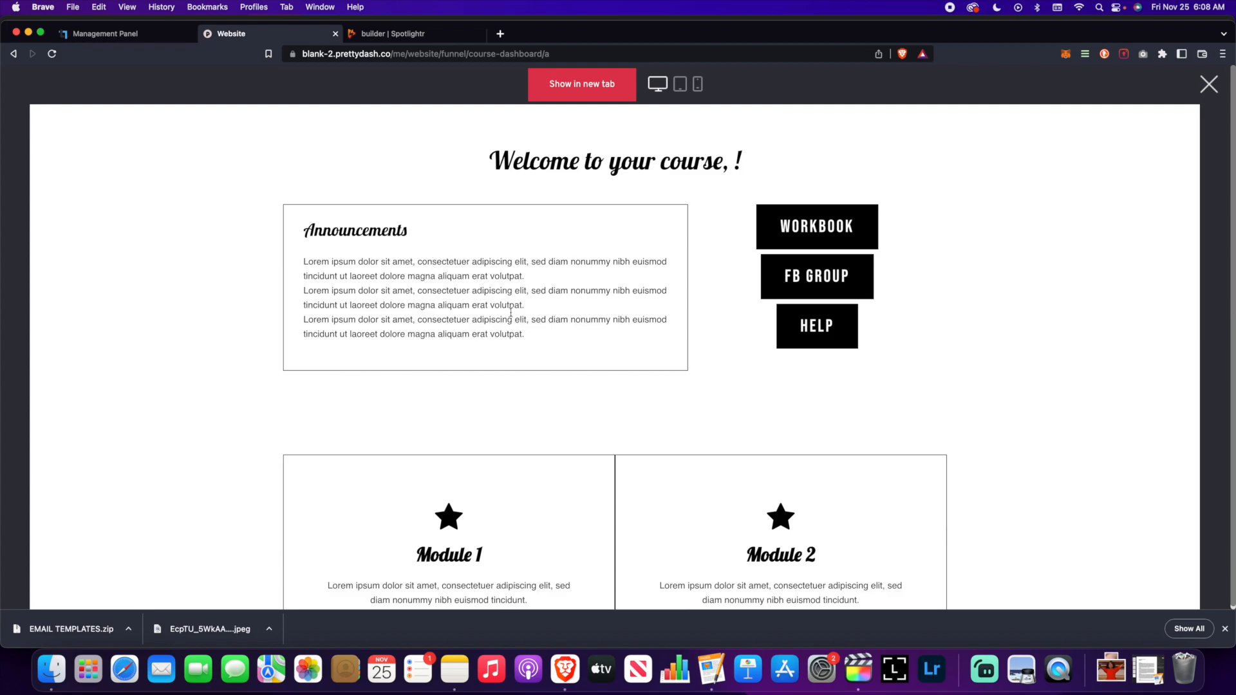
scroll(574, 384, down, 6)
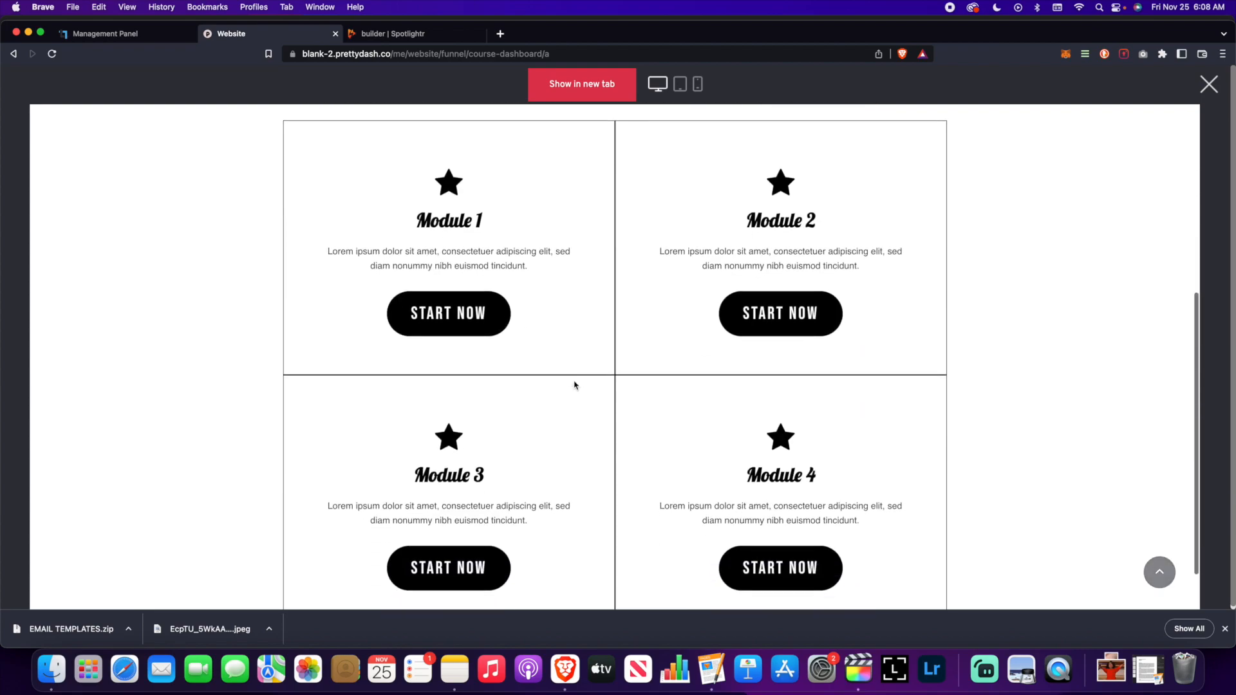
scroll(575, 385, up, 6)
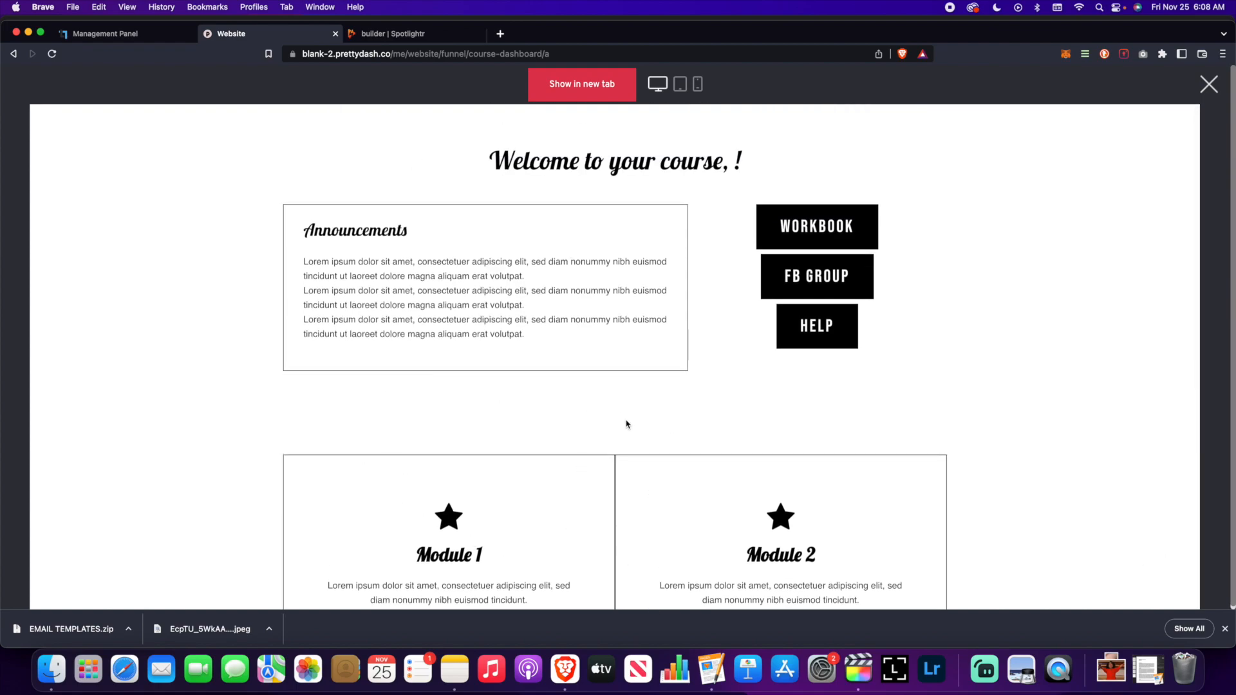
scroll(629, 425, down, 1)
scroll(628, 425, down, 6)
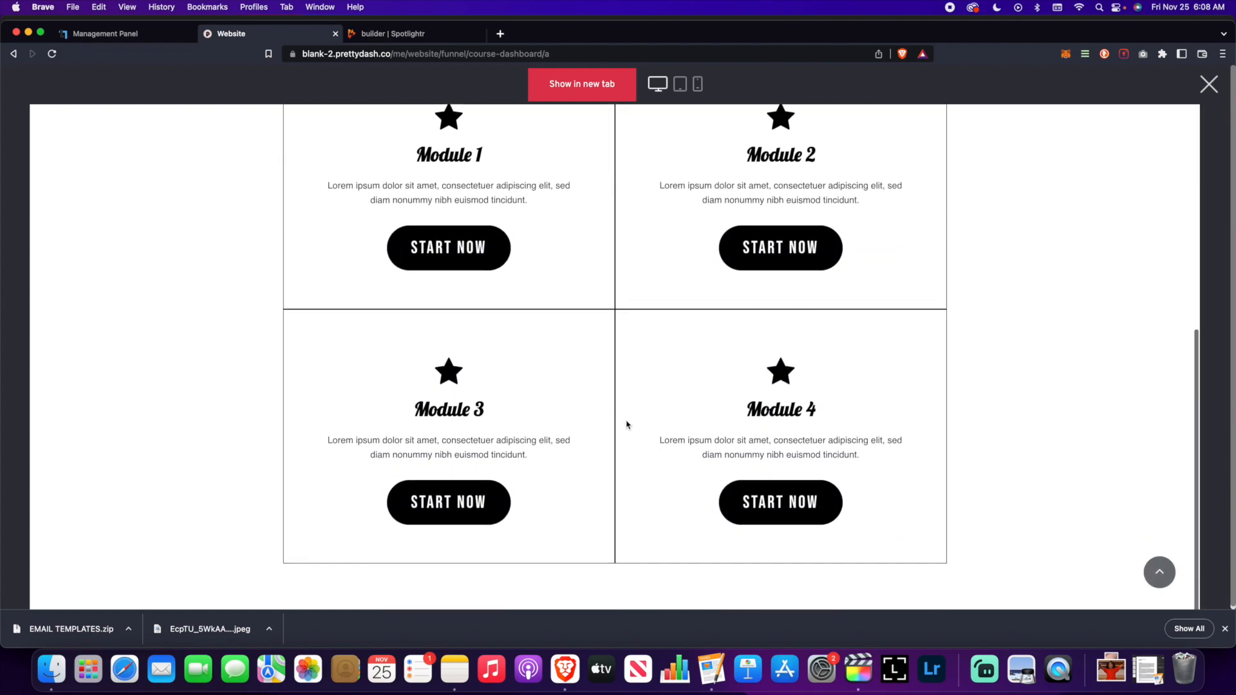
scroll(605, 419, up, 6)
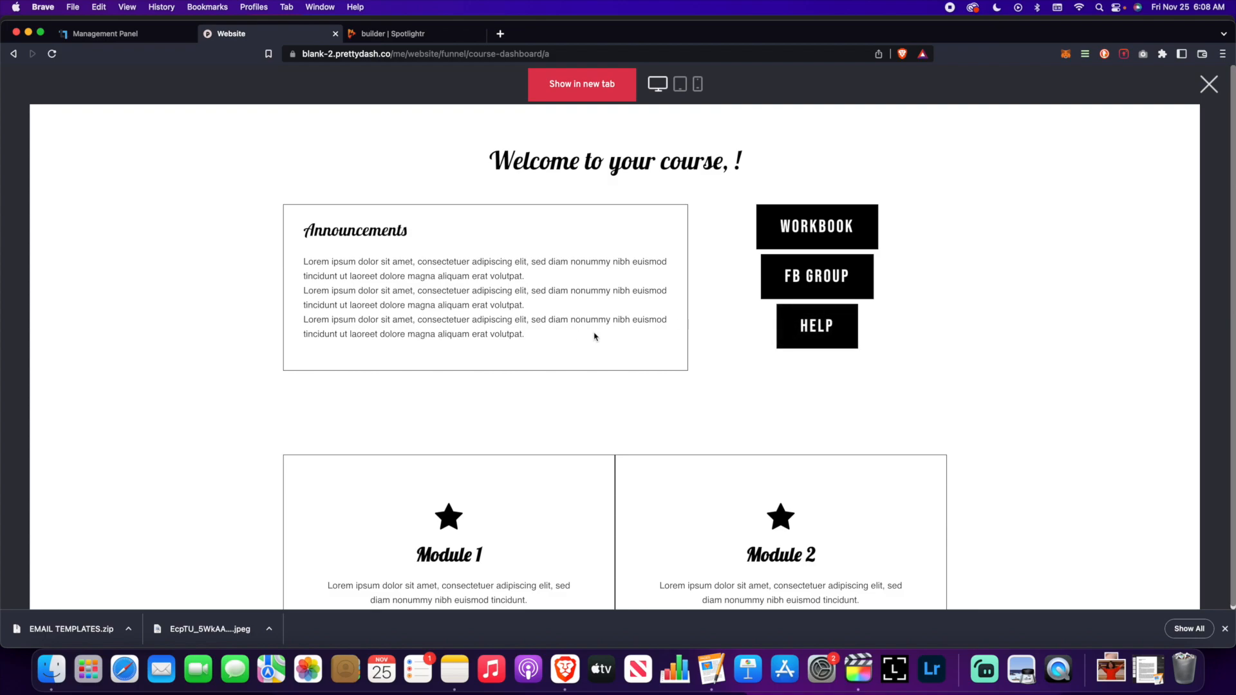
scroll(594, 337, down, 3)
scroll(594, 336, down, 3)
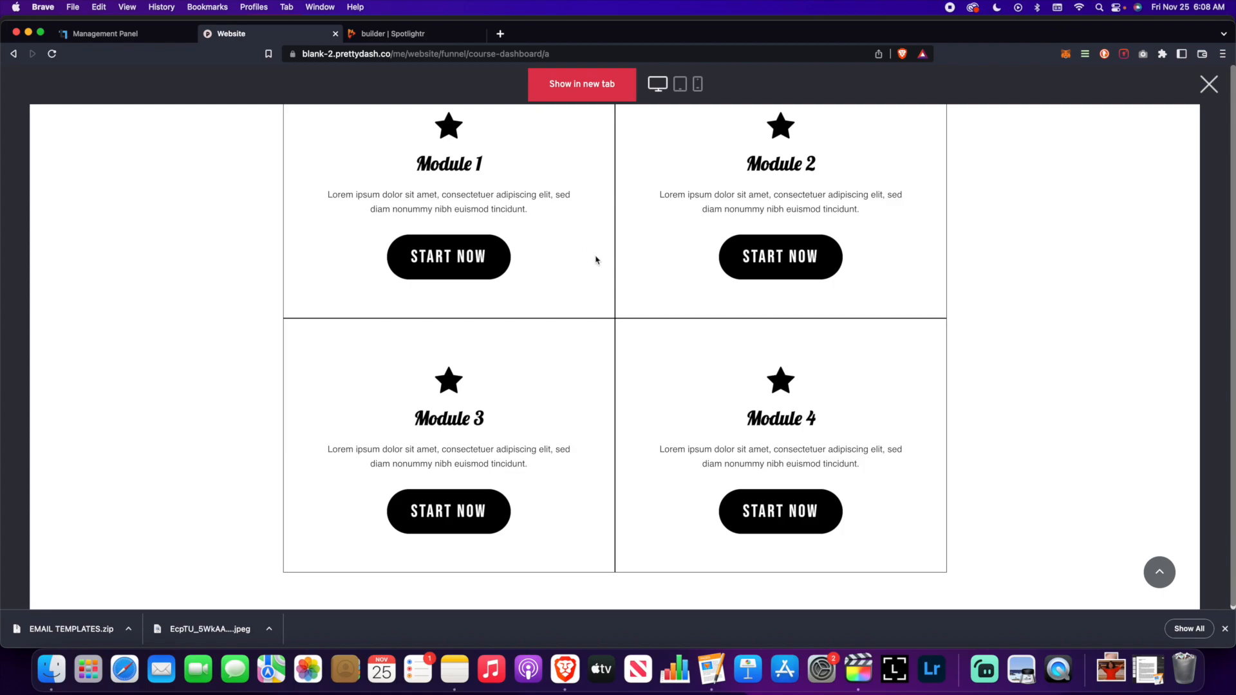
scroll(600, 279, up, 6)
scroll(601, 279, down, 6)
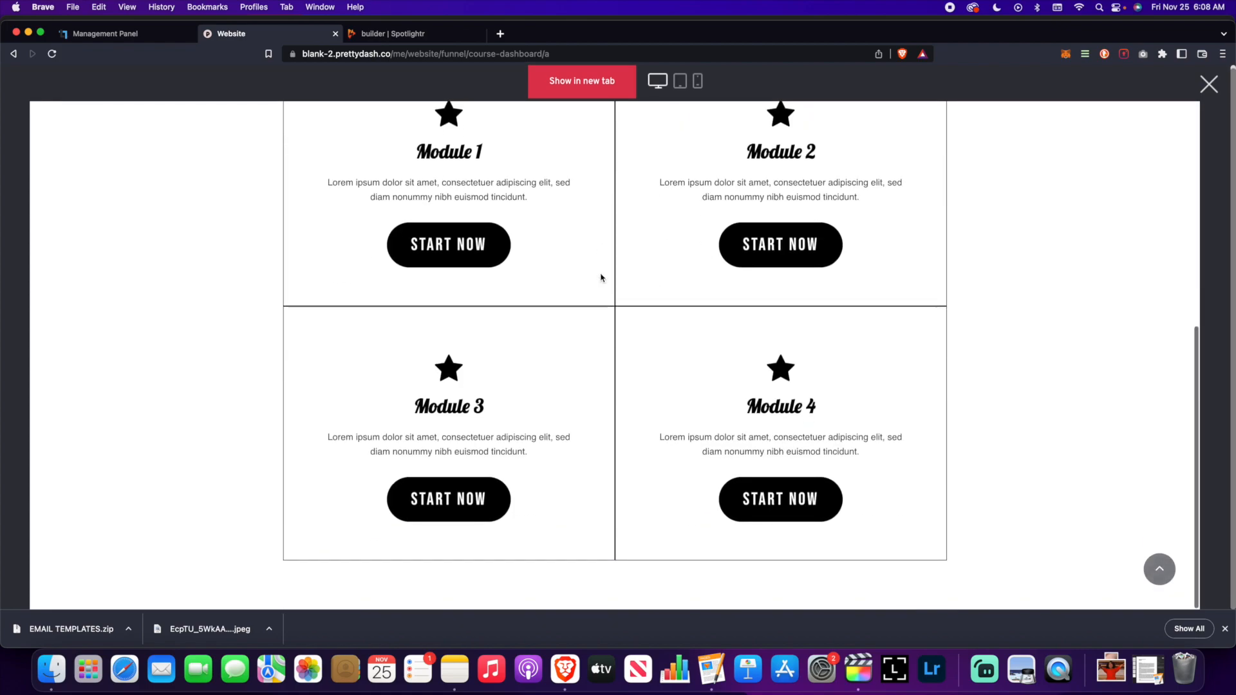
scroll(599, 280, up, 6)
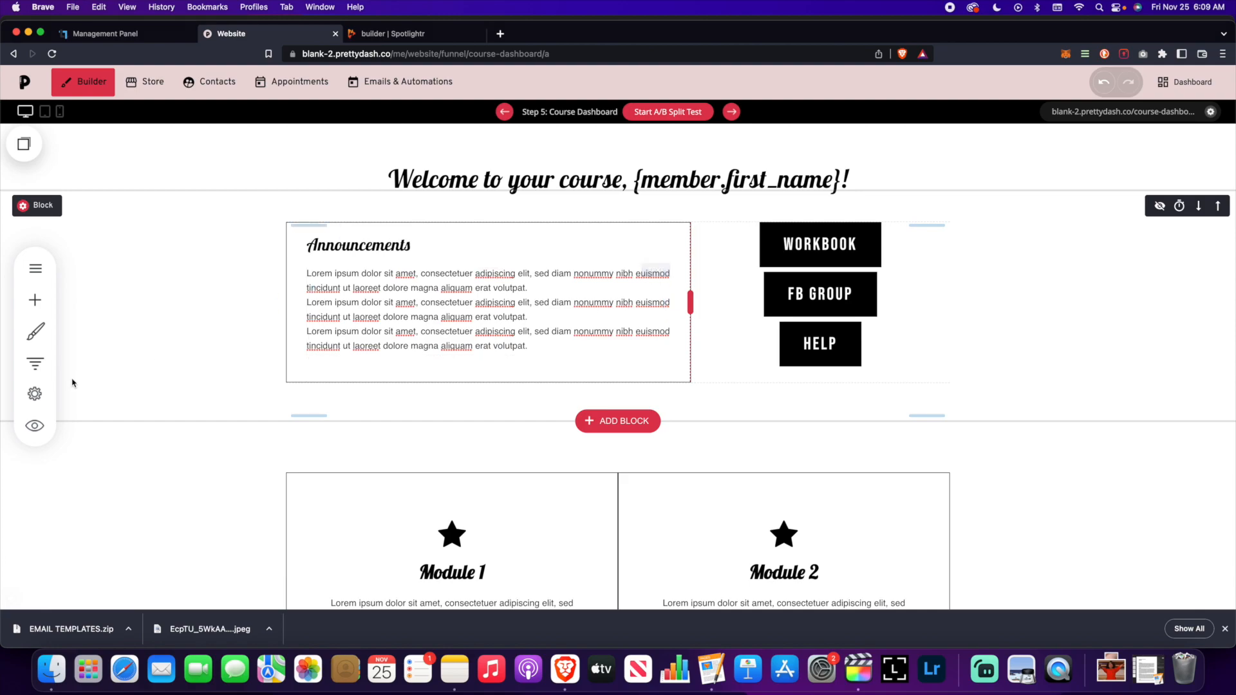
- Open the Module 1 step from the funnel steps overview
click(34, 364)
scroll(253, 367, down, 3)
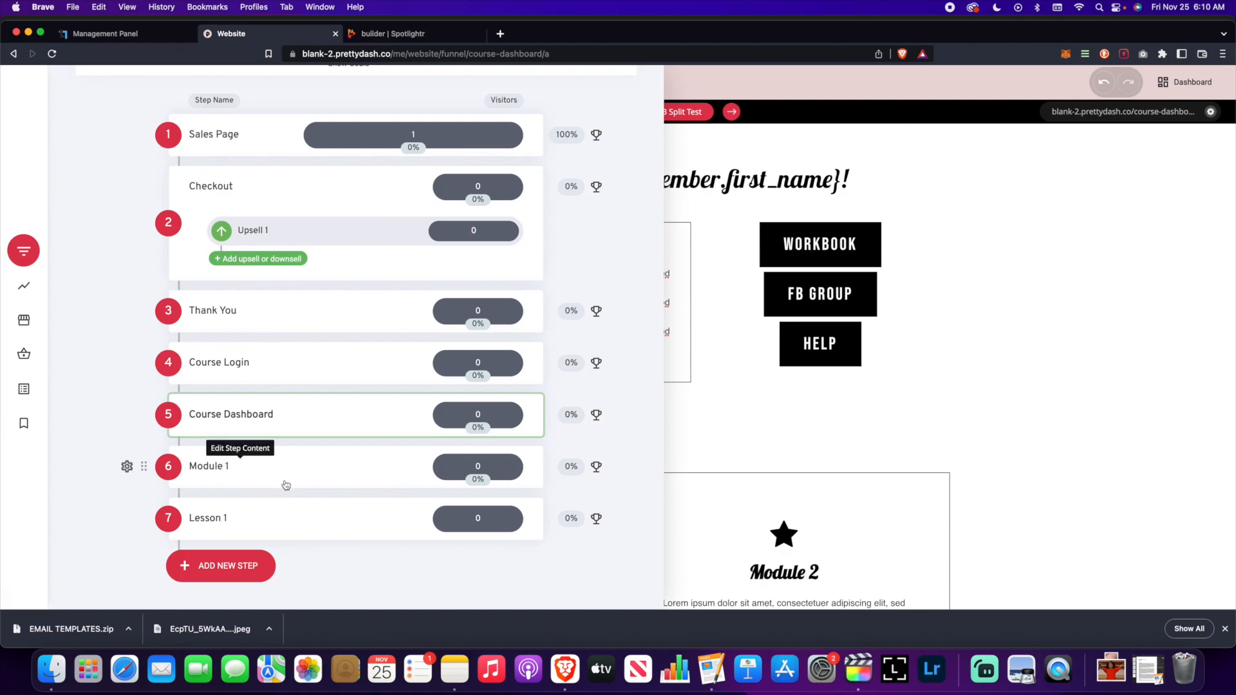
click(210, 470)
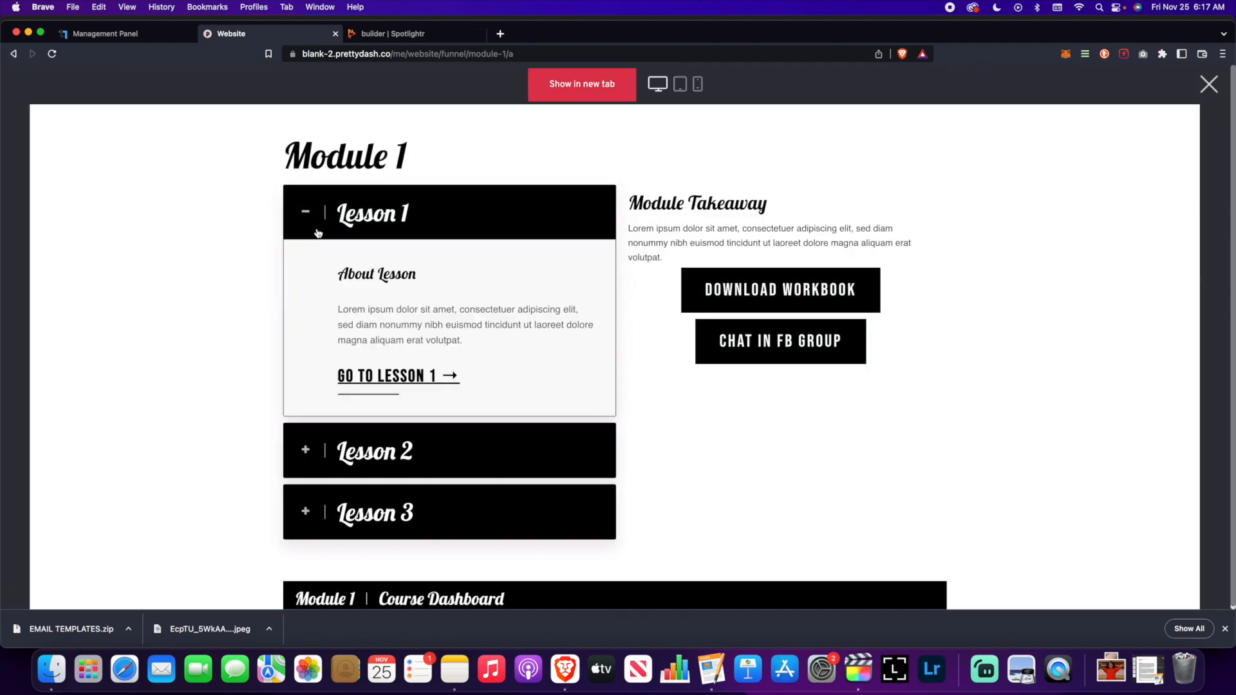
- Expand and collapse the Lesson 1 and Lesson 3 sections in the Module 1 preview
click(318, 233)
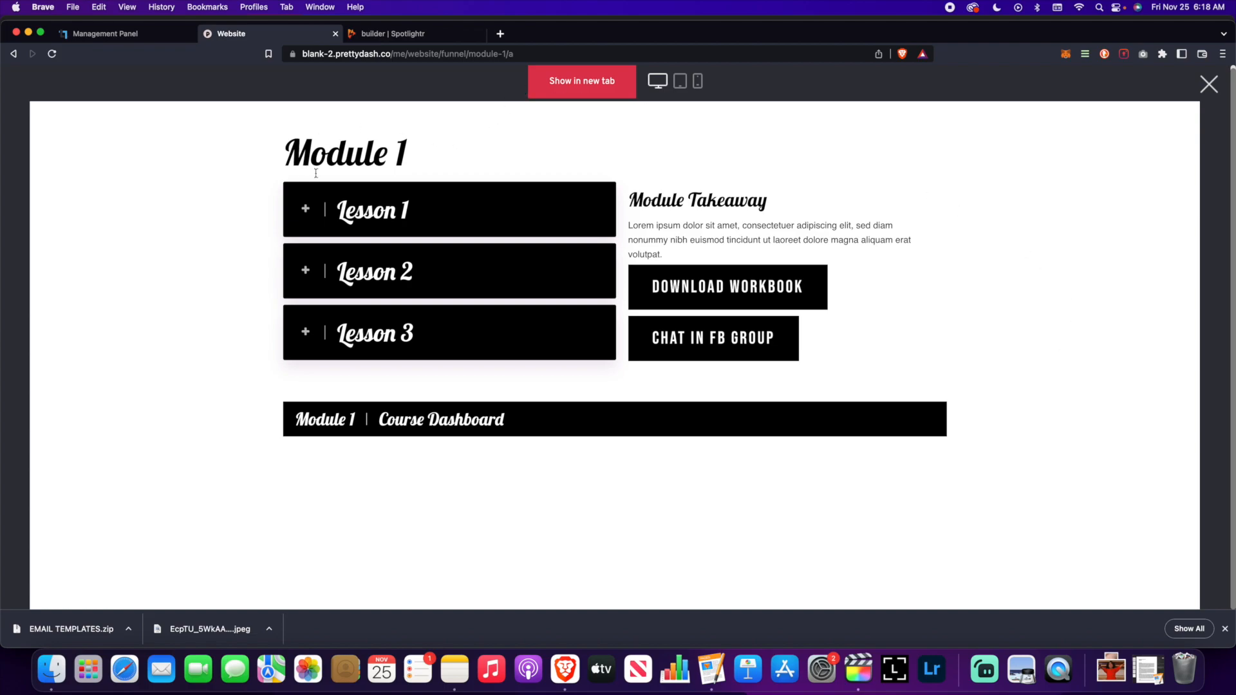
click(302, 209)
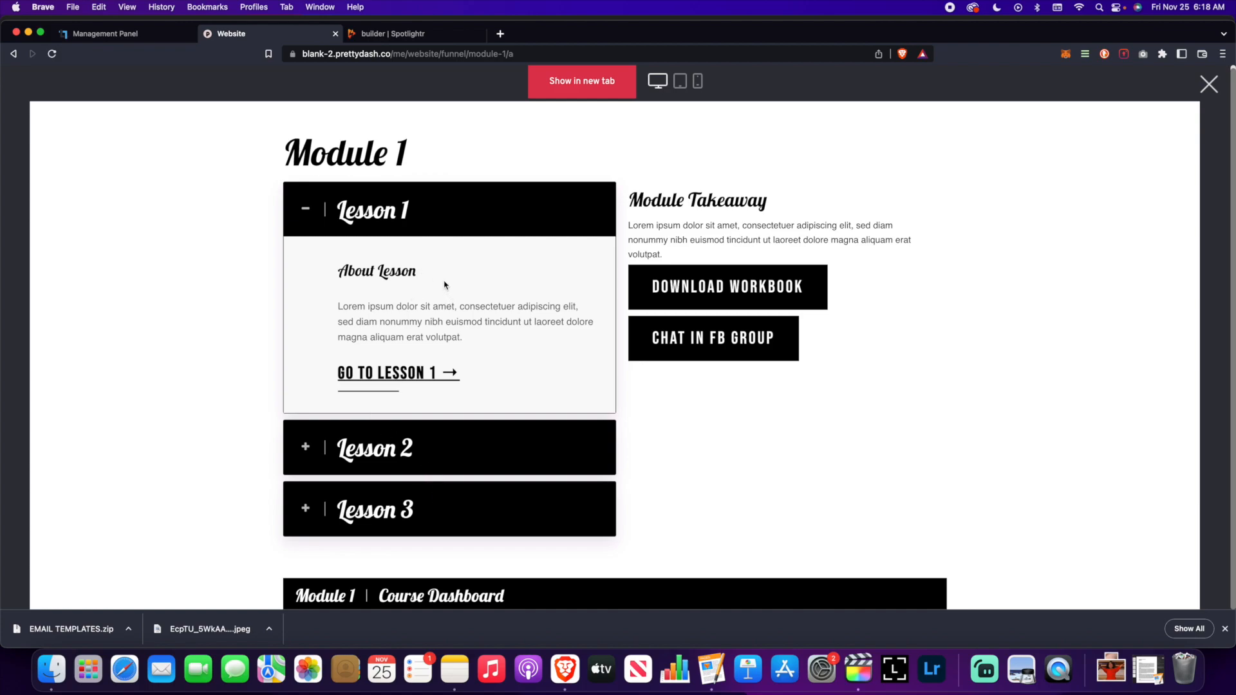
click(309, 212)
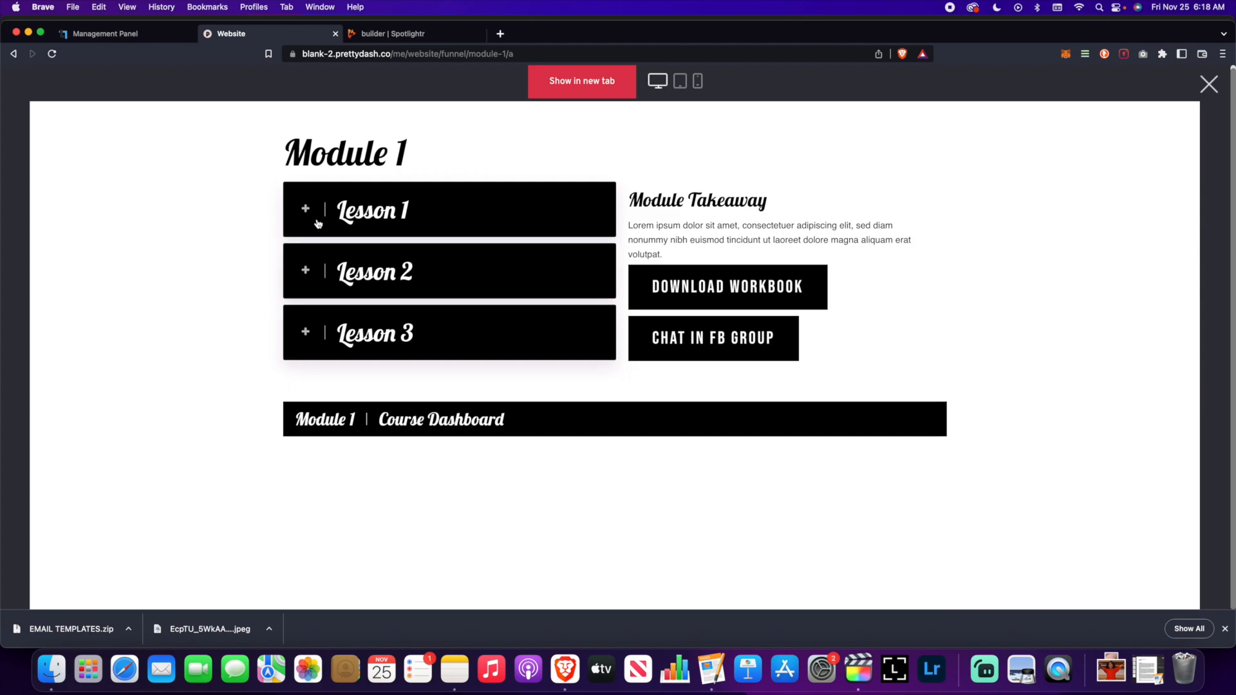
click(311, 215)
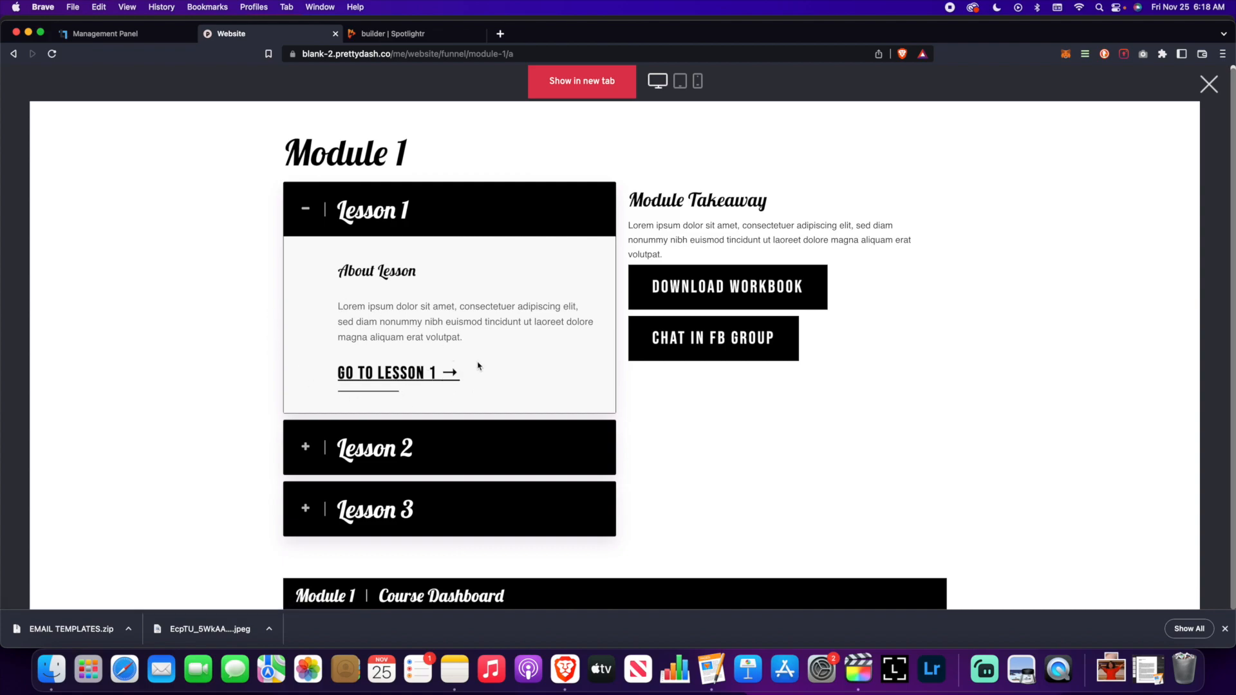
click(291, 214)
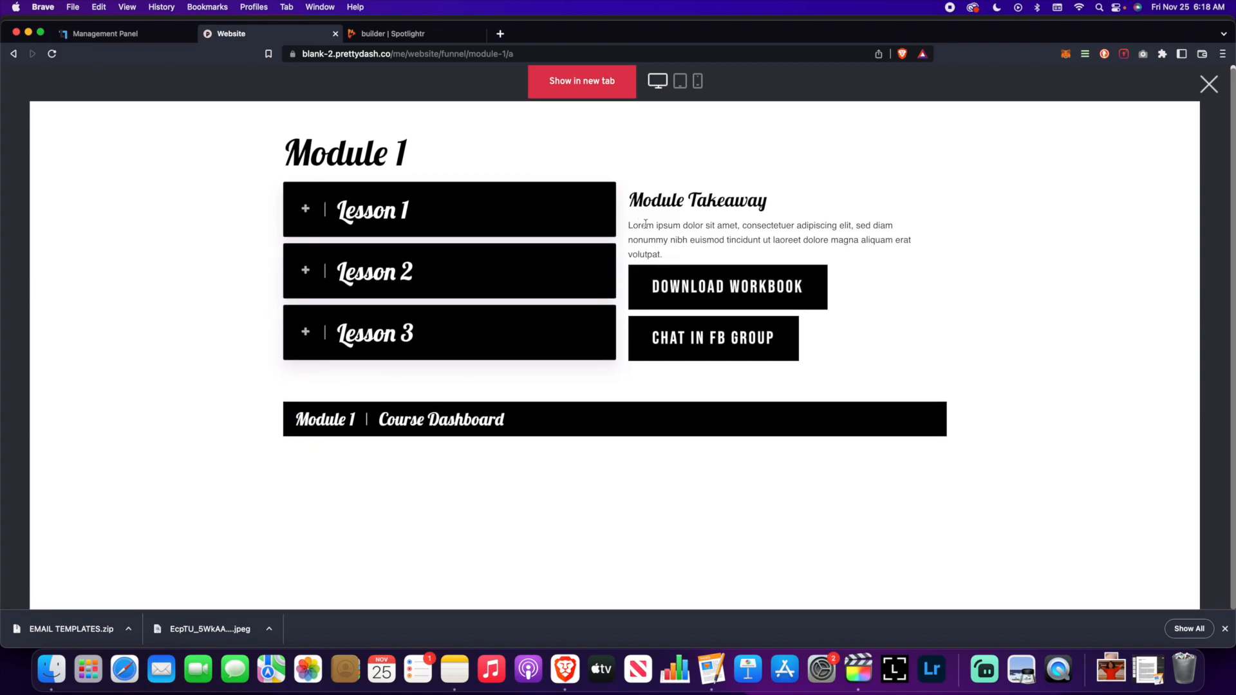
drag(635, 226, 770, 254)
click(770, 254)
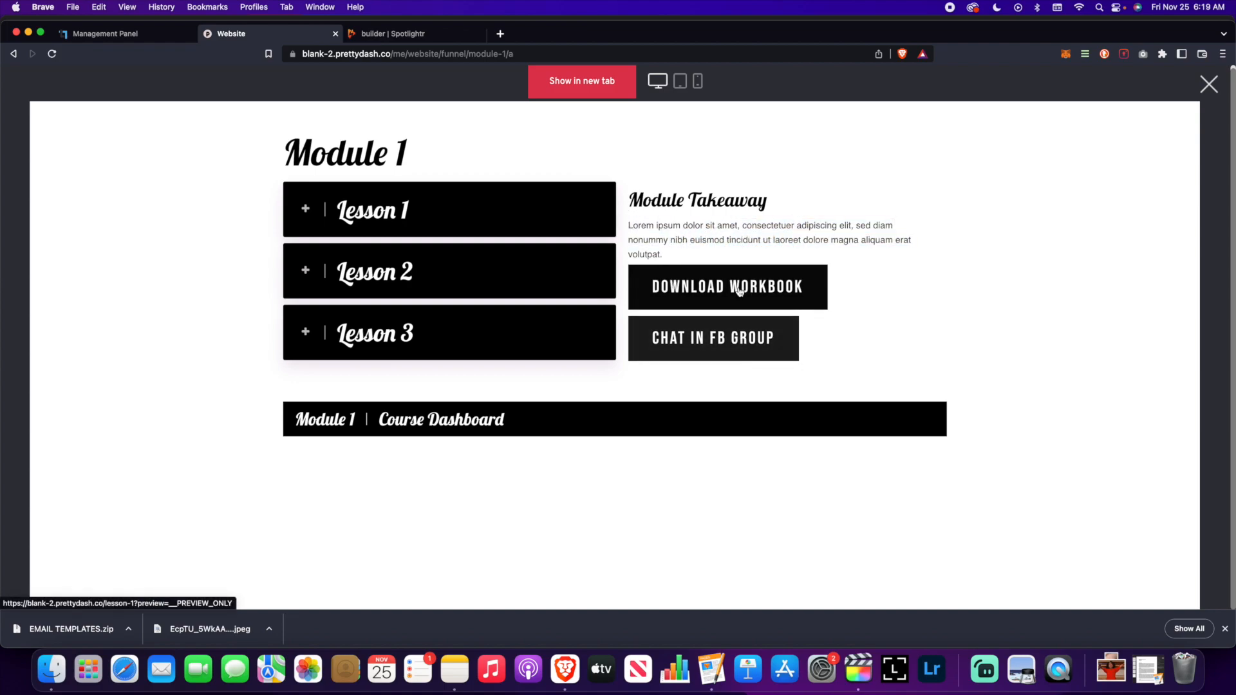
click(304, 340)
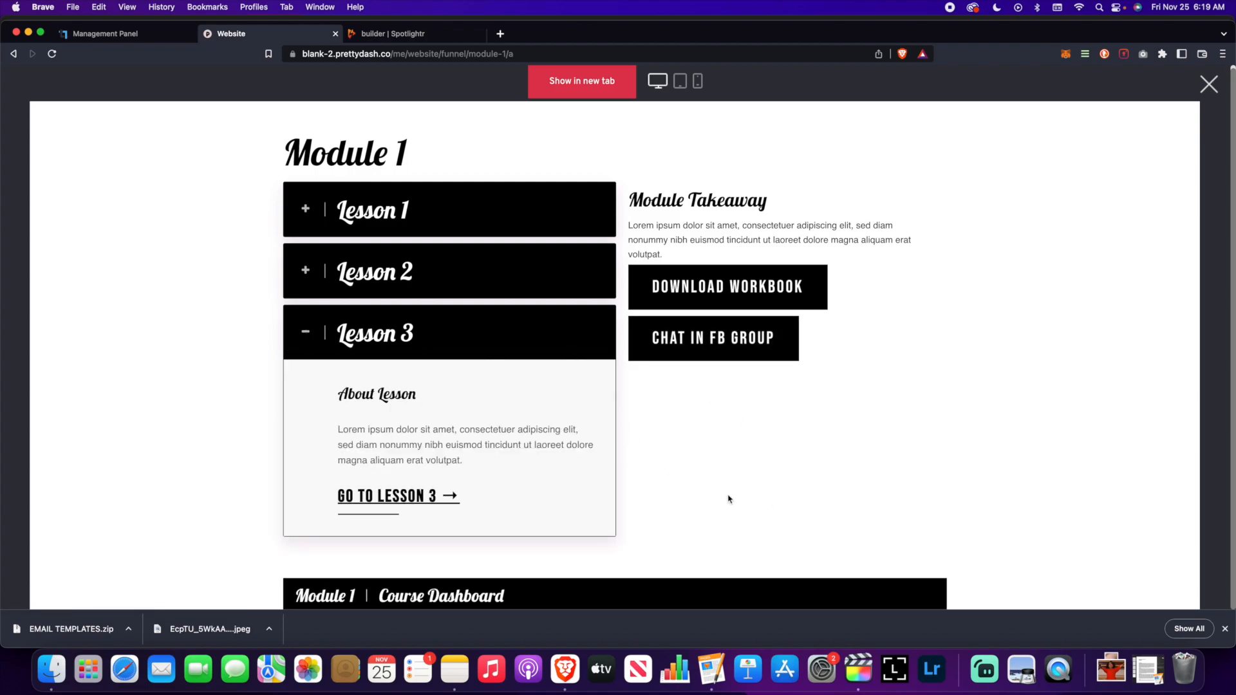
click(303, 342)
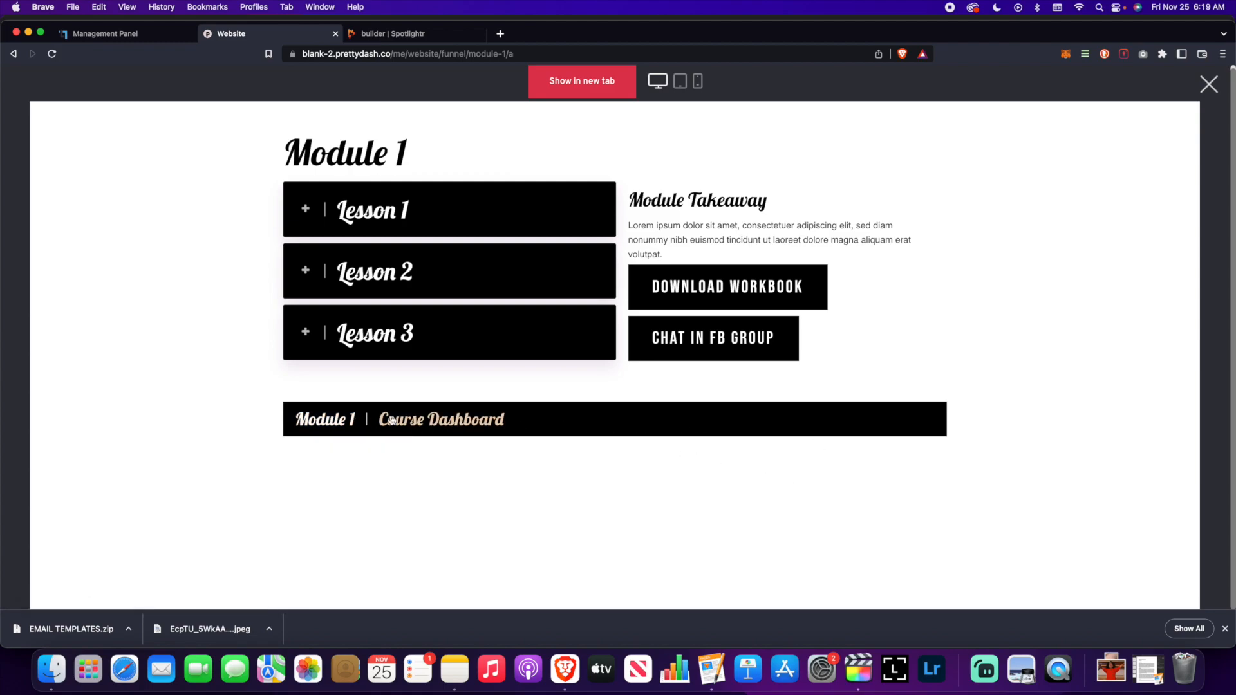
- Preview the page at mobile width, try its menu, then return to desktop view
click(698, 82)
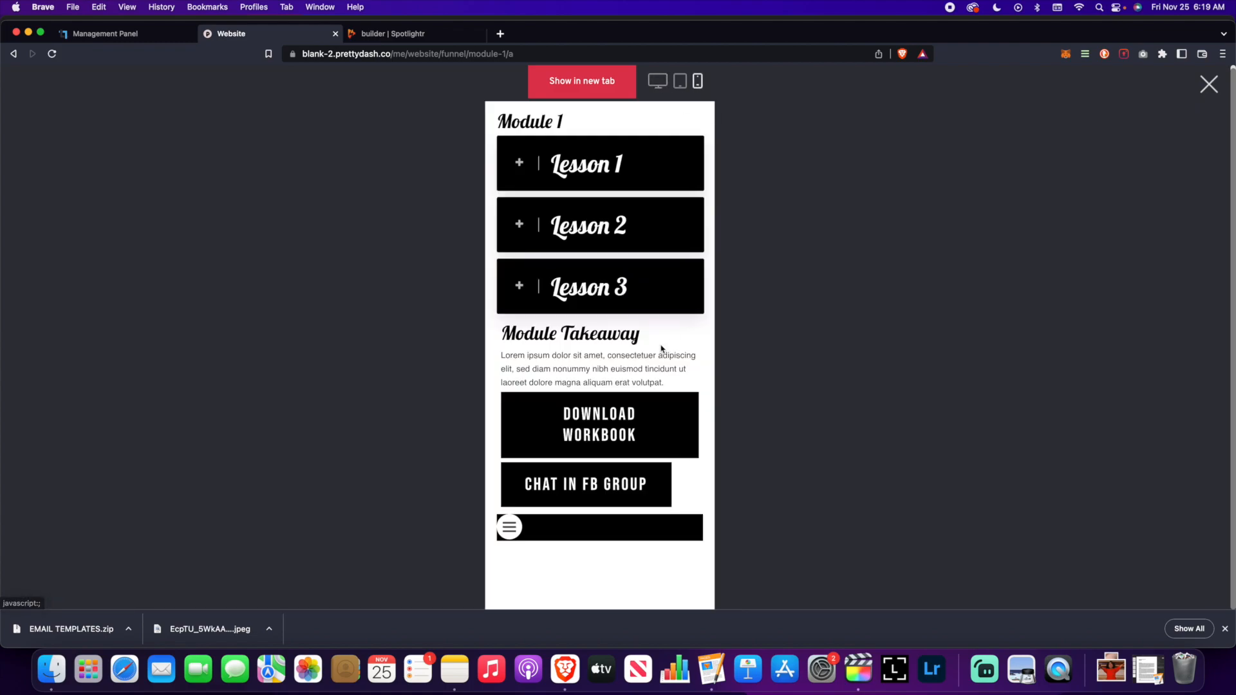
click(509, 529)
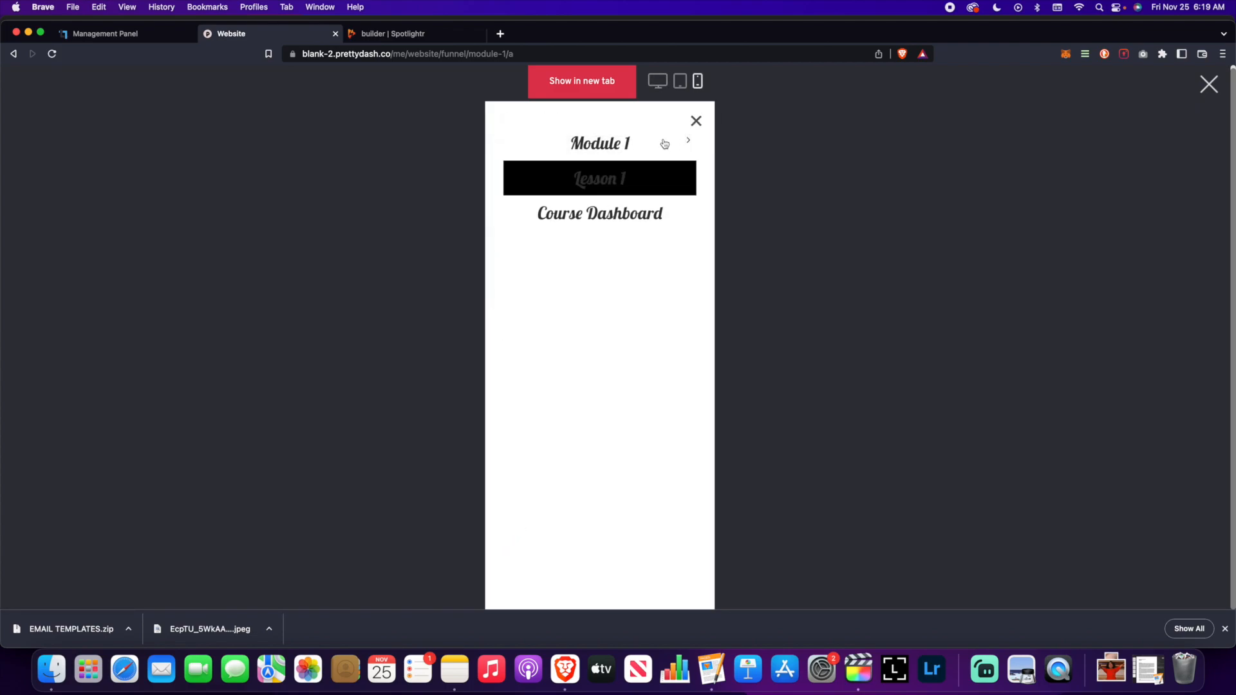
click(696, 121)
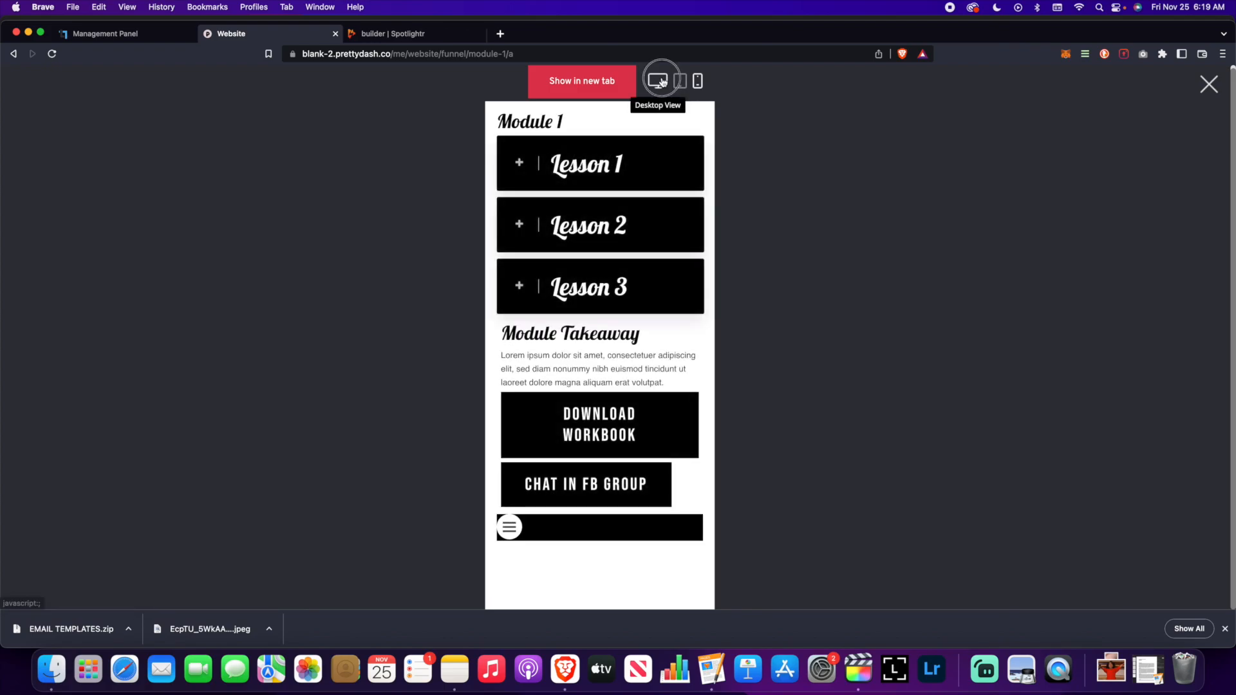
click(657, 80)
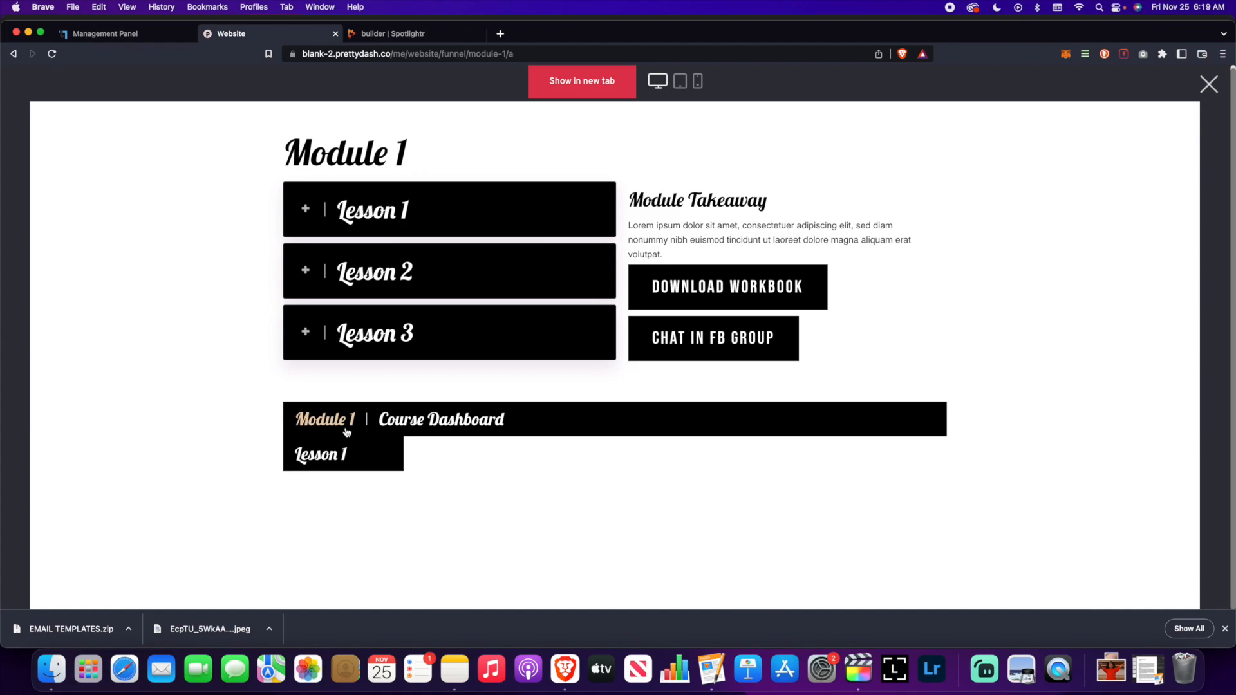
- Follow the Course Dashboard link, then open Module 1 from its START NOW card
click(438, 425)
scroll(445, 422, down, 6)
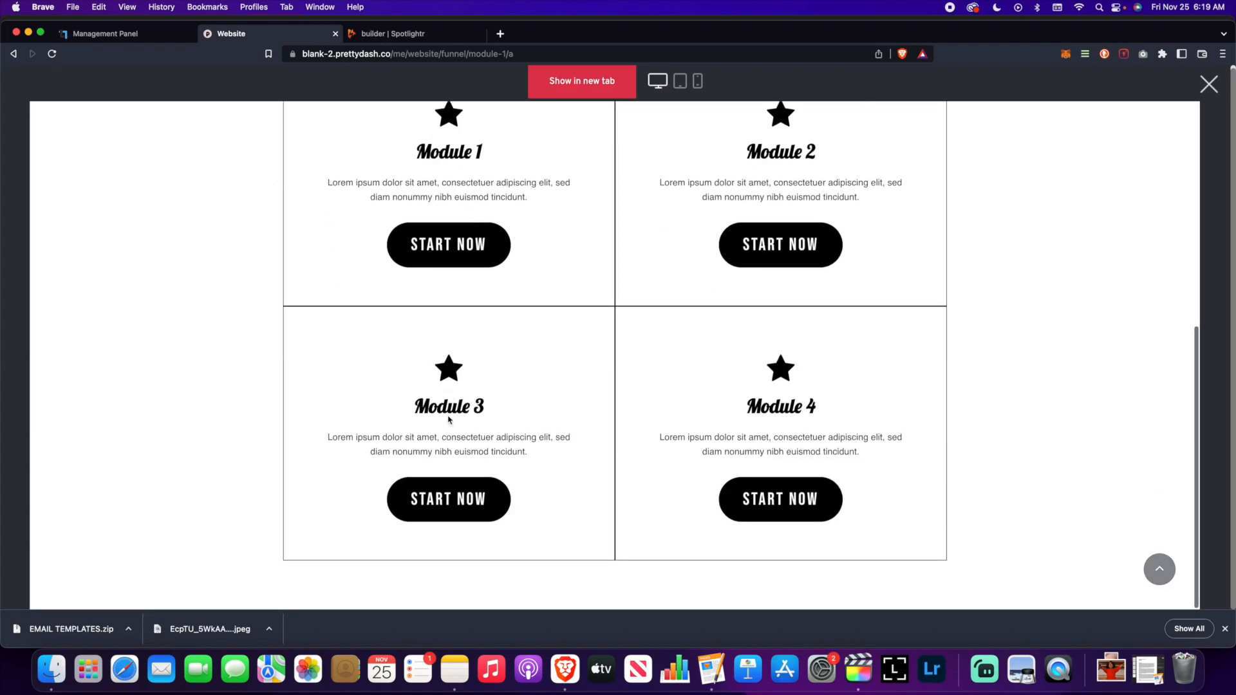
scroll(449, 420, up, 6)
scroll(479, 487, down, 3)
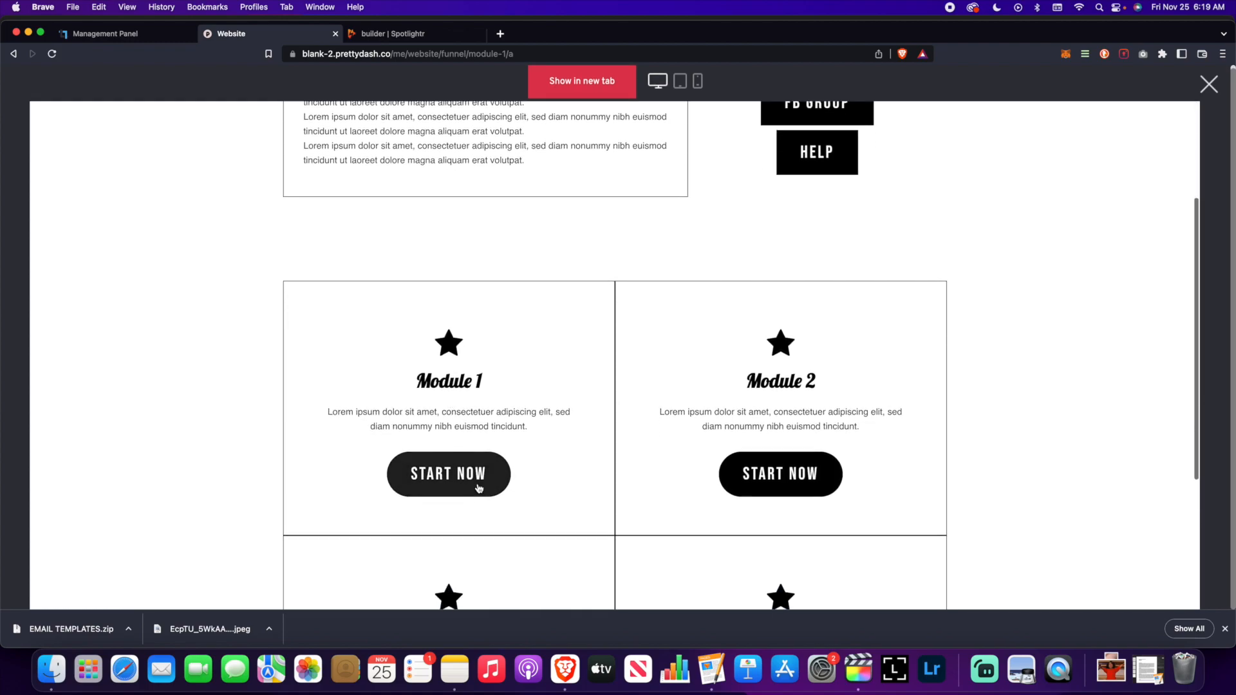
click(479, 487)
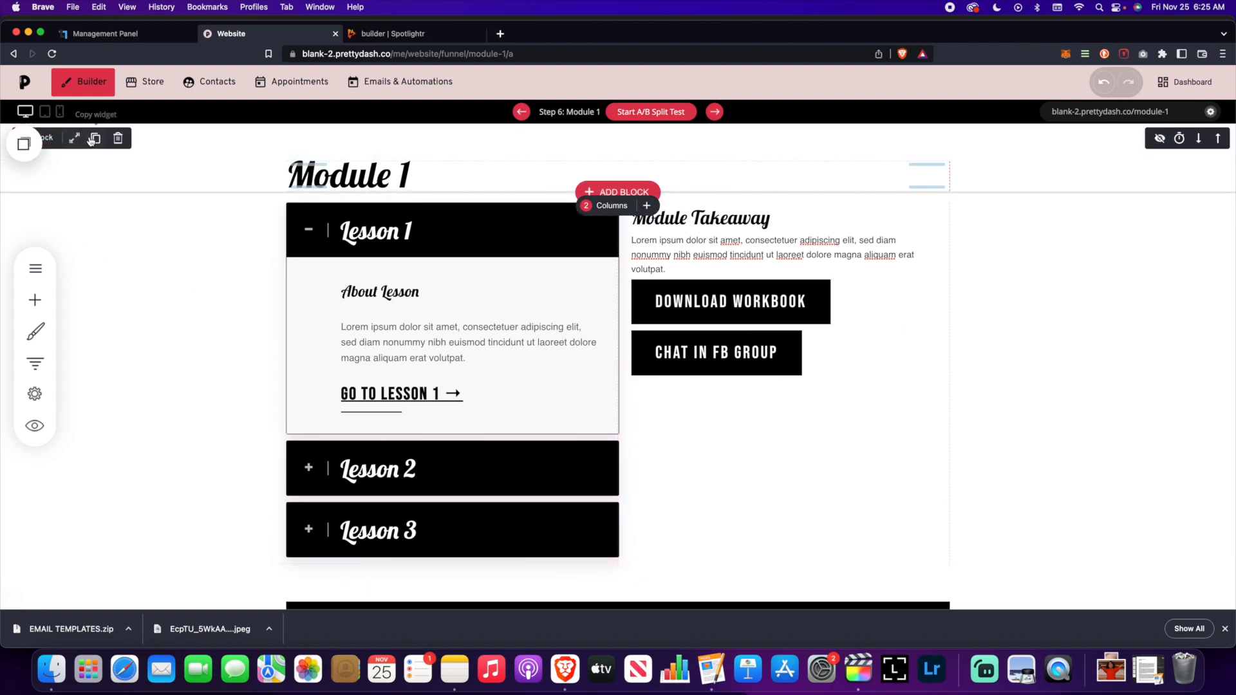
- Copy the Module 1 content block for reuse on another page
scroll(212, 284, down, 2)
scroll(212, 285, down, 1)
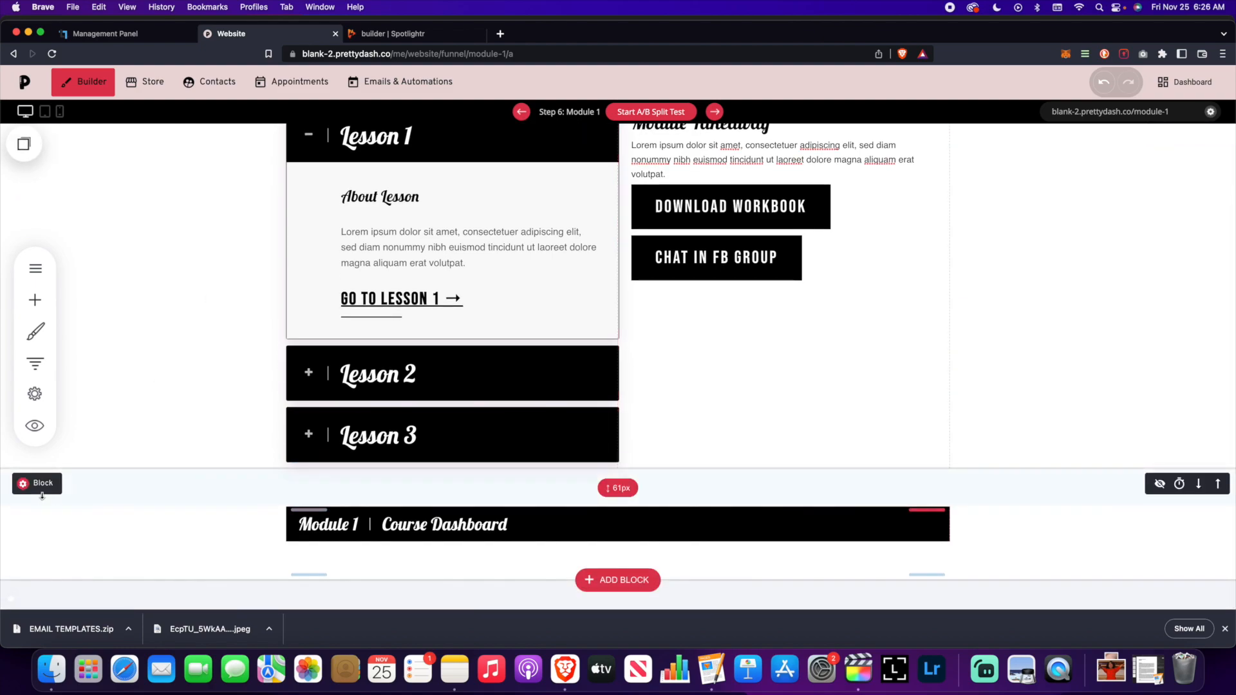
mouse_move(41, 485)
click(101, 485)
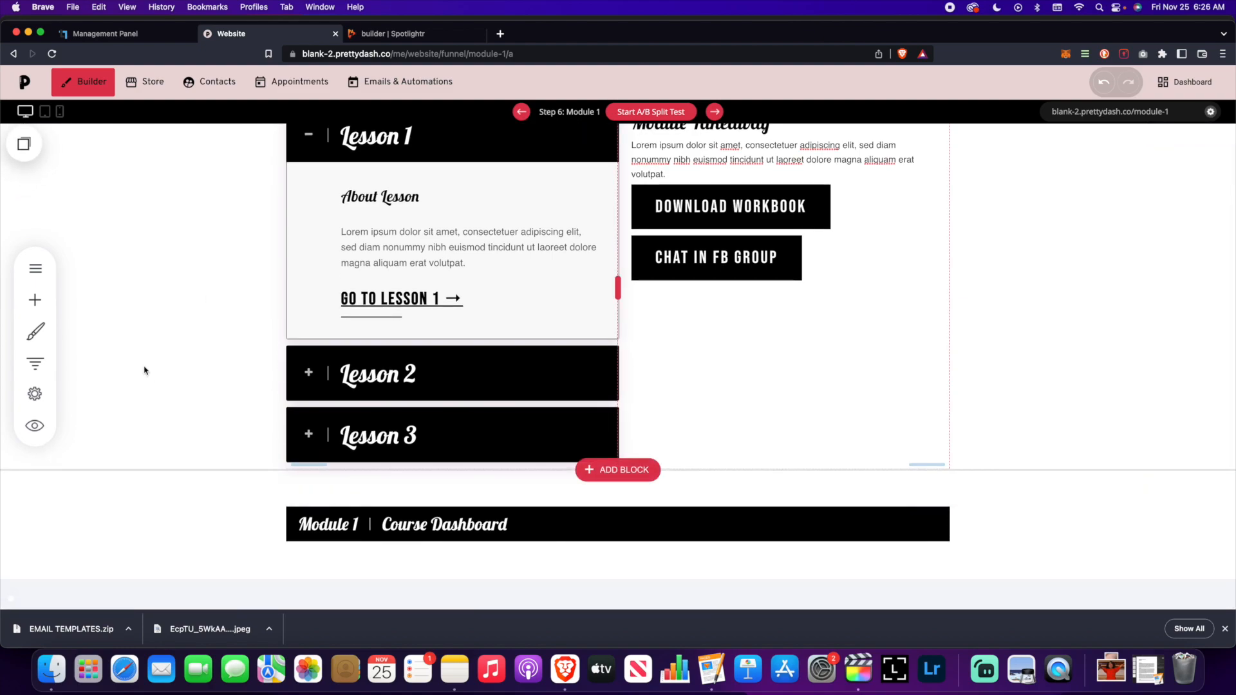
scroll(221, 284, up, 3)
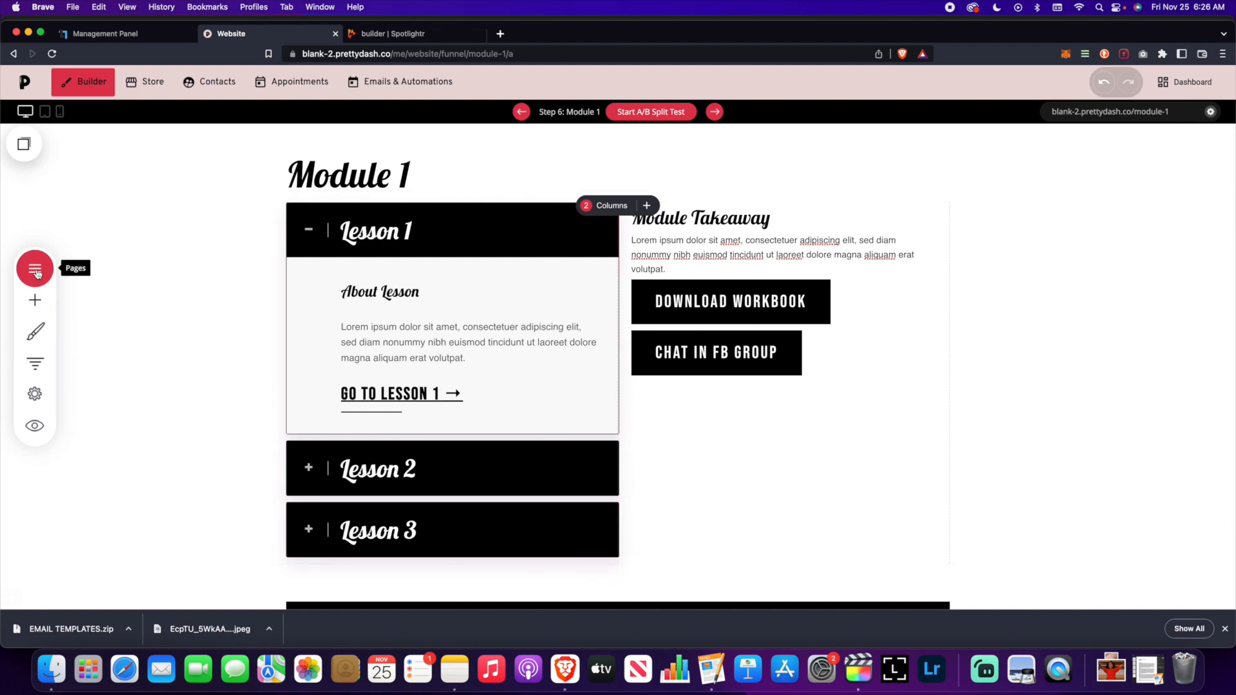
- Open the Lesson 1 step from the funnel's list of steps
click(35, 363)
scroll(199, 370, down, 5)
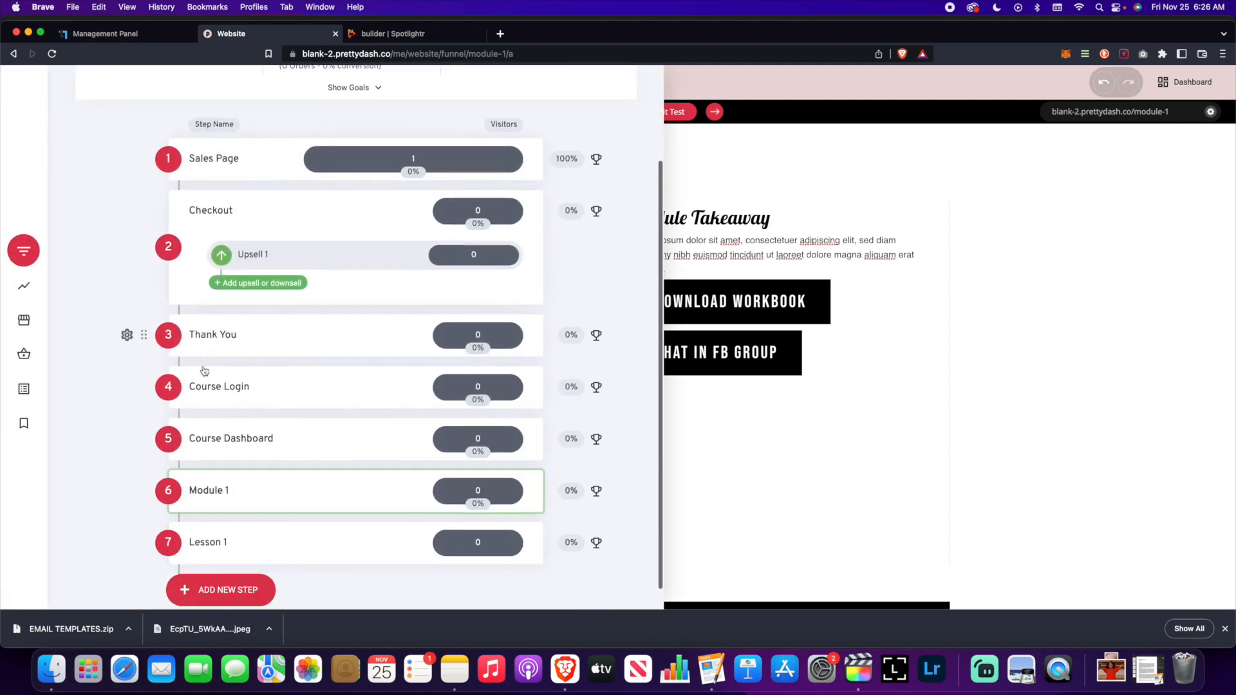
click(226, 522)
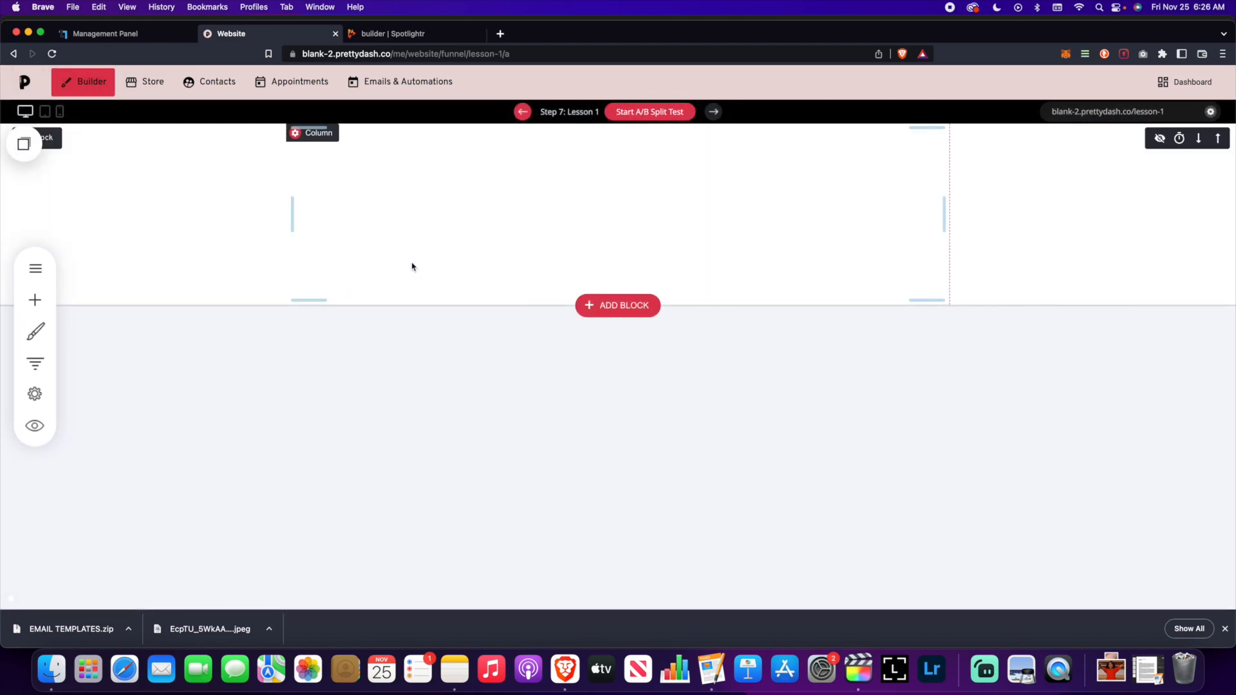
- Paste the copied blocks onto Lesson 1, then delete an unwanted widget and the lessons list
drag(32, 149, 193, 322)
scroll(579, 360, down, 3)
click(657, 323)
scroll(451, 290, up, 3)
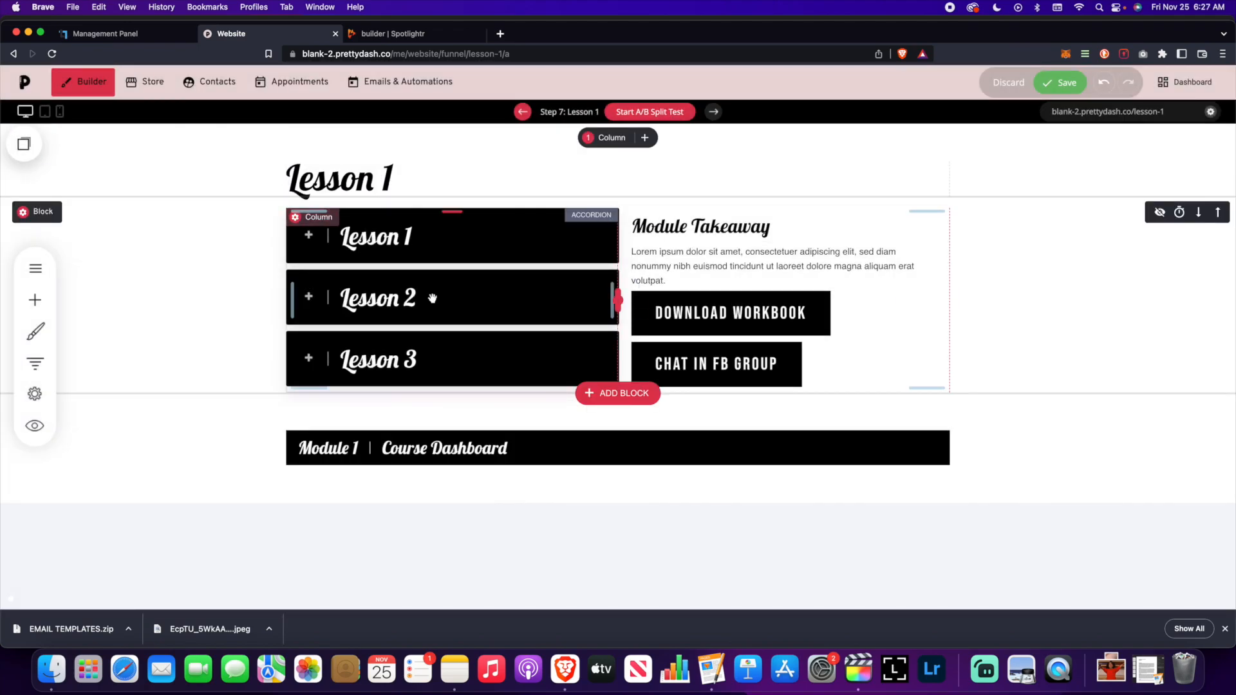
click(36, 300)
- Add a Video widget in the lessons list's place, using the Spotlightr Test project video's embed code
drag(110, 300, 331, 317)
click(394, 34)
click(26, 147)
click(972, 210)
click(955, 242)
click(231, 33)
key(super+v)
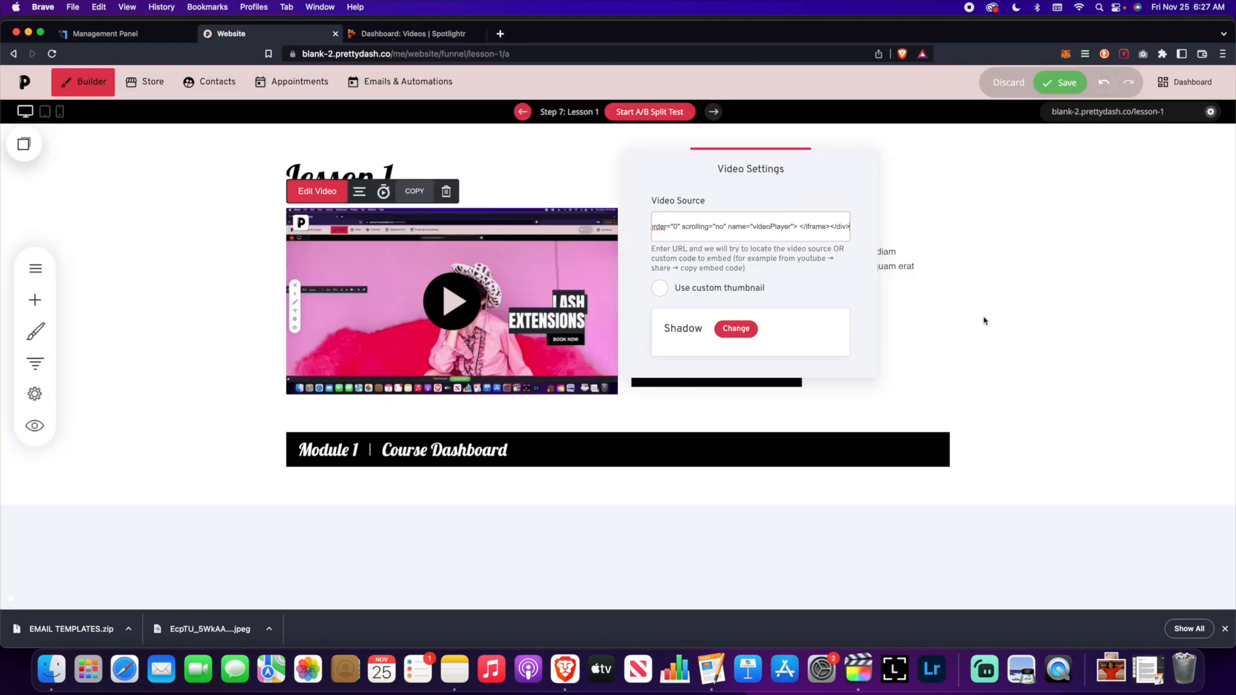
click(1060, 82)
- Change the heading to Lesson and set the buttons to DOWNLOAD AUDIO and a new DOWNLOAD TRANSCRIPT
click(36, 300)
drag(688, 235, 632, 235)
text(Lesson Takeaway)
click(1051, 83)
click(663, 335)
text(DOWNLOAD AUDIO)
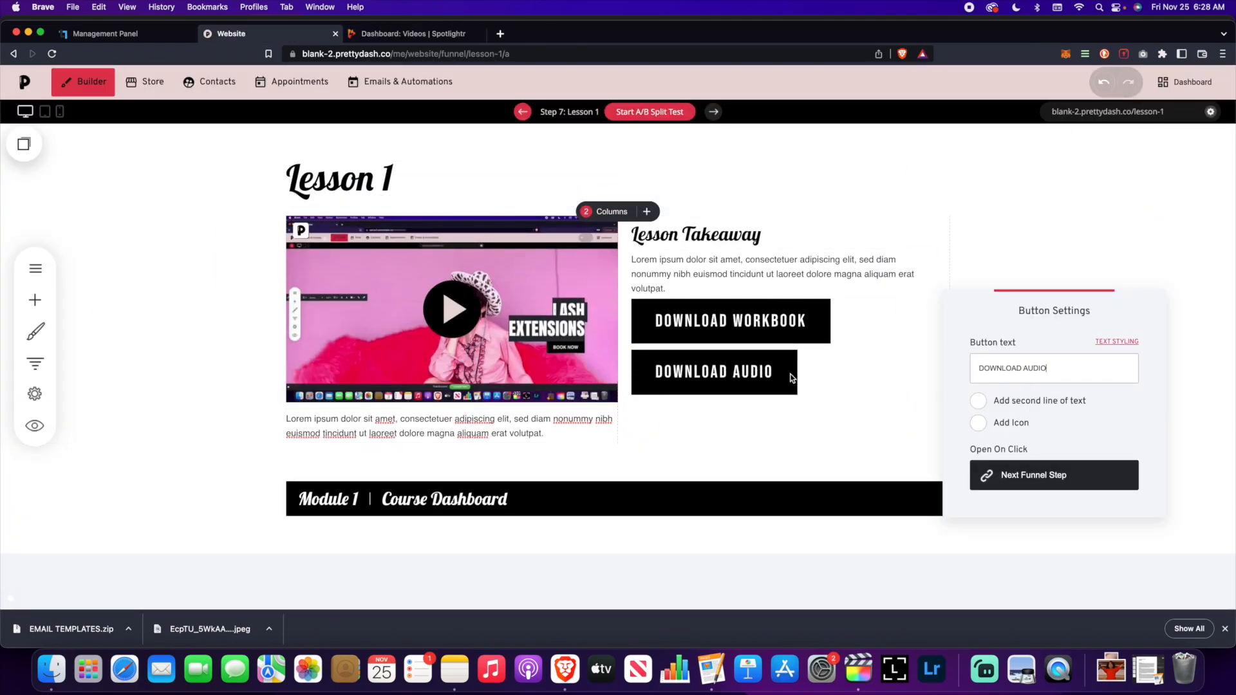
drag(32, 148, 724, 400)
text(DOWNLOAD TRANSCRIPT)
click(1060, 82)
- Add a bordered empty block below the video and move the menu bar above the video block
click(618, 446)
scroll(619, 386, down, 3)
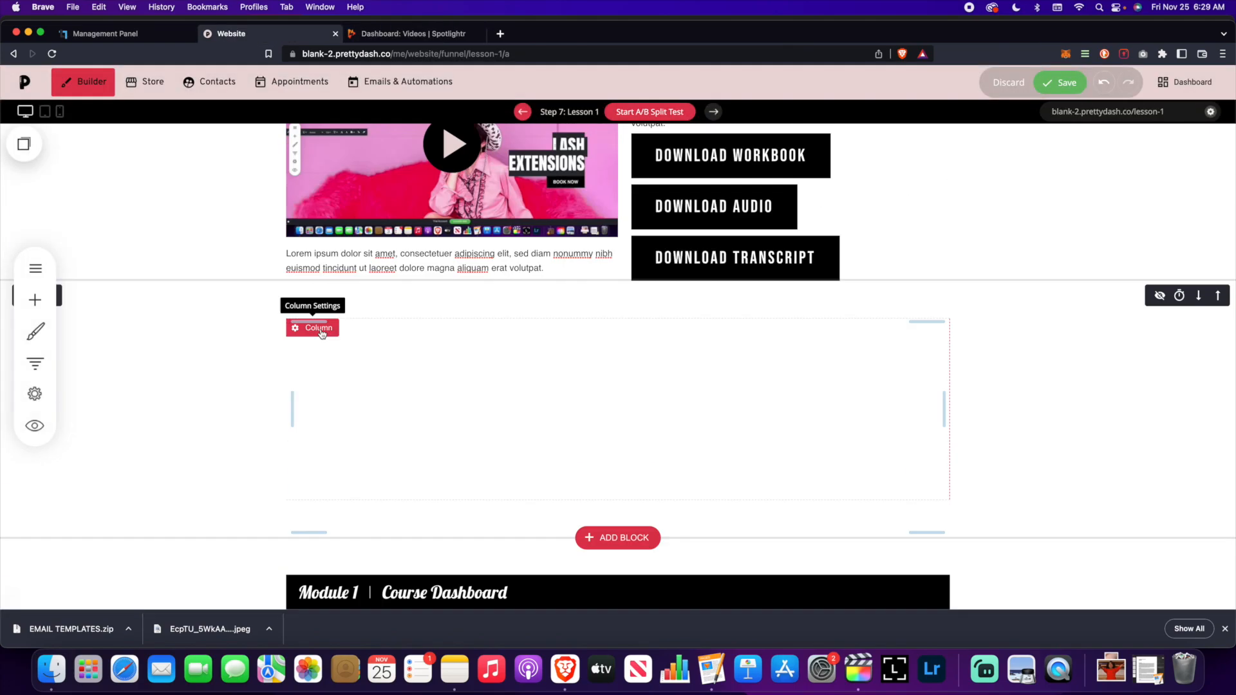
click(322, 330)
click(1060, 82)
click(1218, 554)
scroll(1046, 466, up, 5)
click(475, 253)
click(1059, 83)
scroll(619, 386, down, 4)
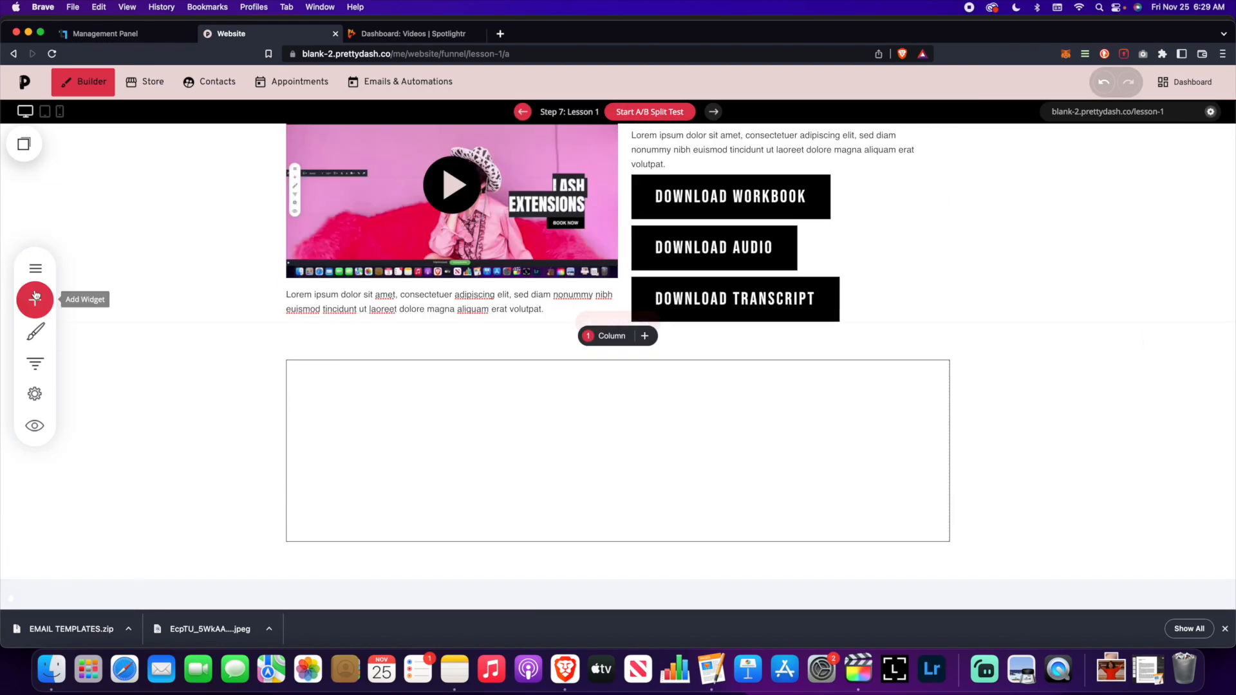
- Add a centred Homework heading and paragraph in the new block, then preview the page
click(35, 301)
text(Homework)
drag(32, 149, 451, 529)
triple_click(340, 509)
click(535, 445)
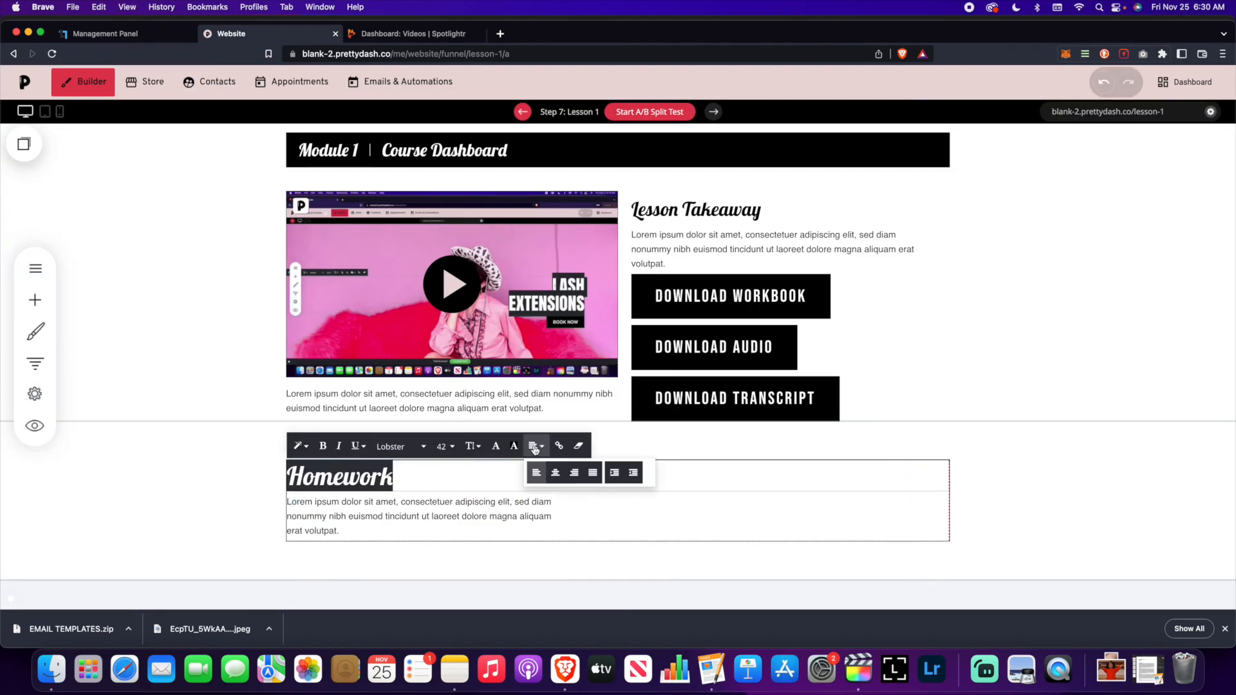
click(555, 472)
click(1060, 82)
click(34, 426)
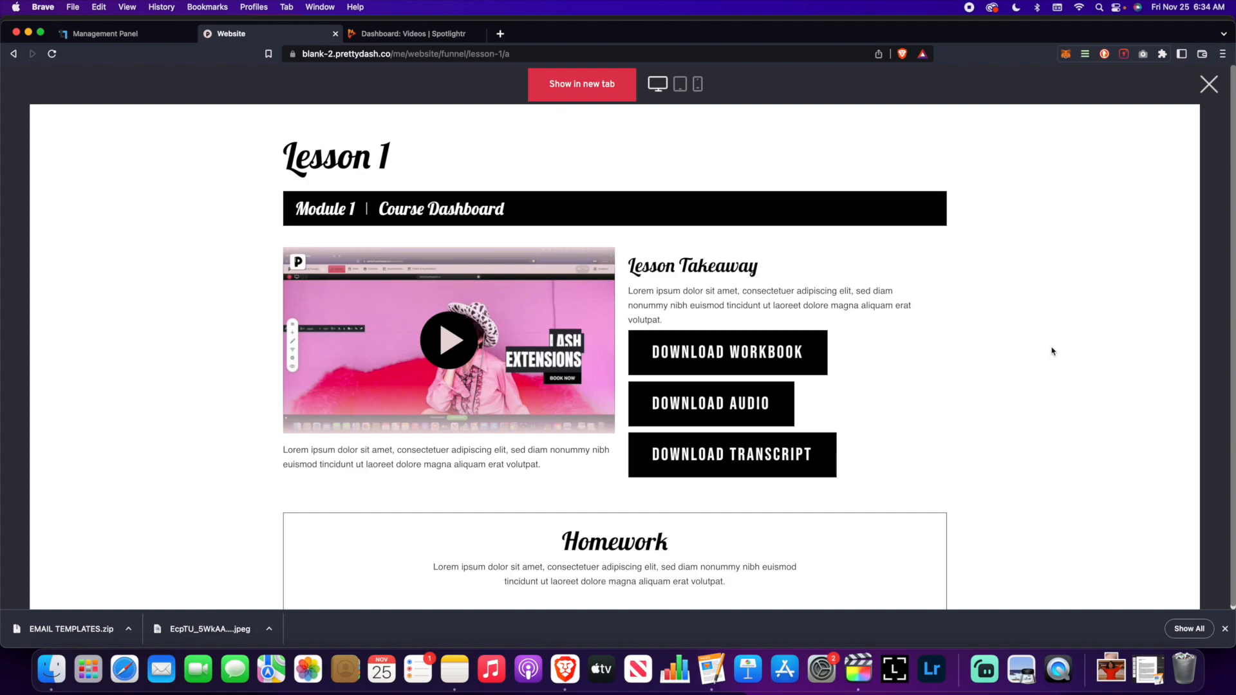
scroll(1043, 351, down, 2)
scroll(1042, 349, up, 2)
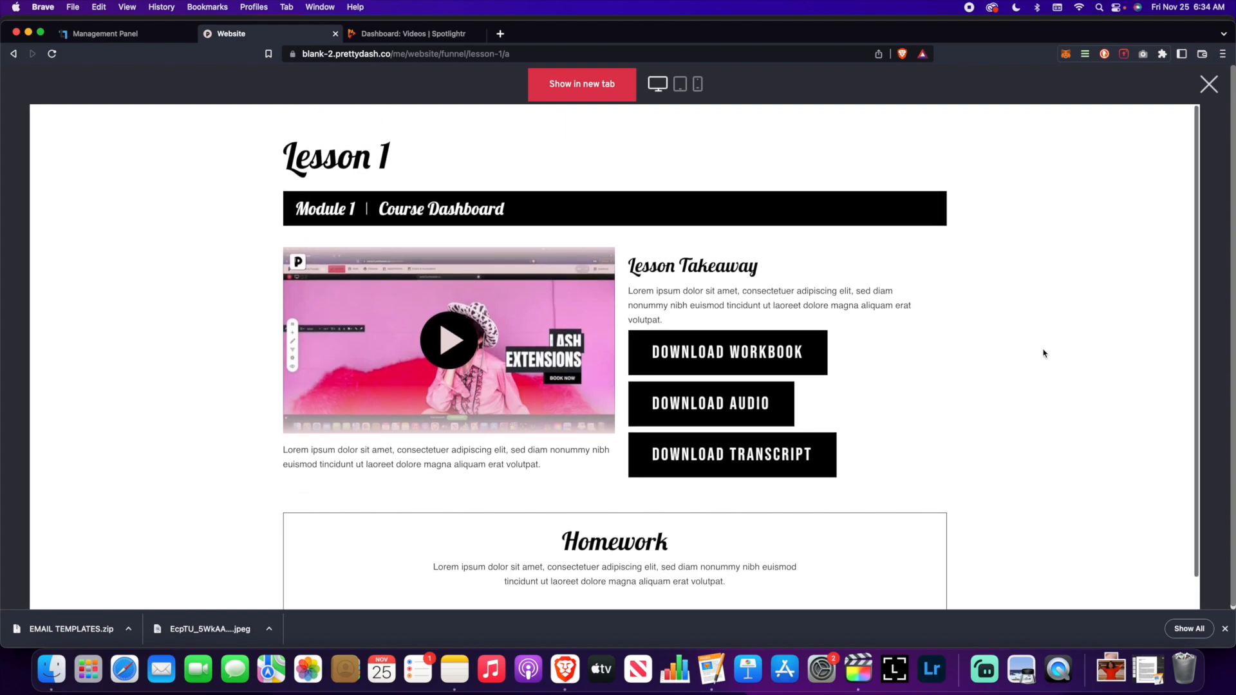
scroll(412, 206, down, 1)
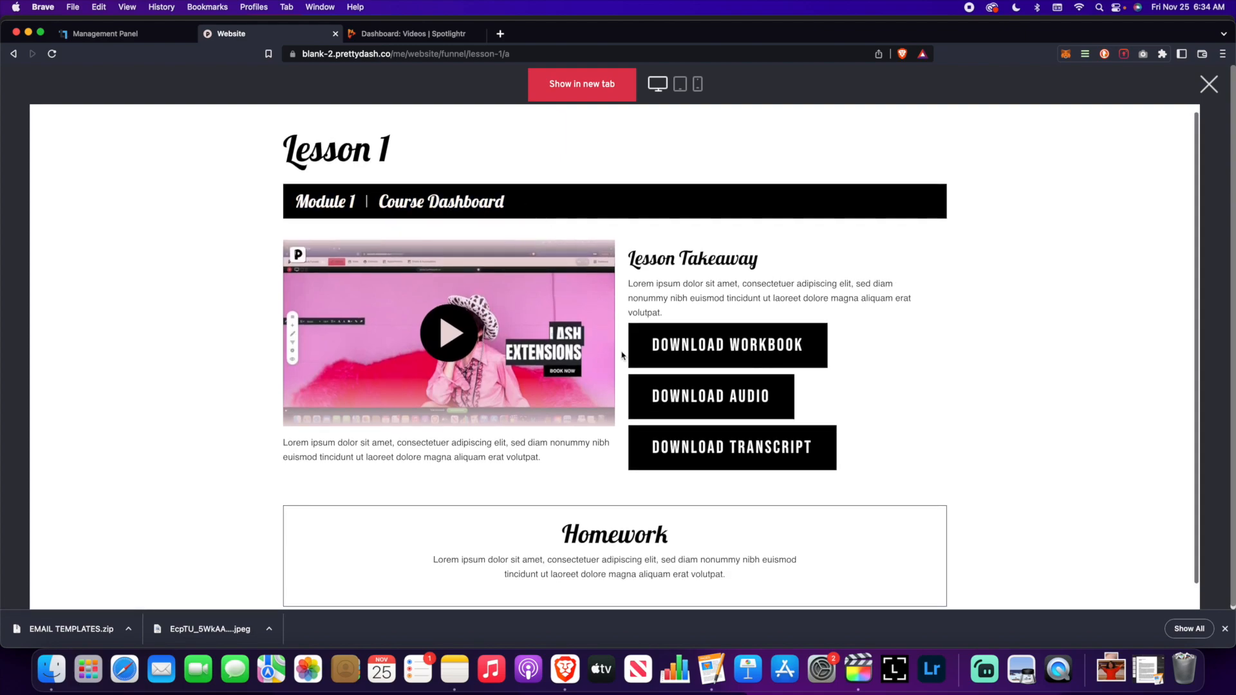
scroll(727, 480, down, 1)
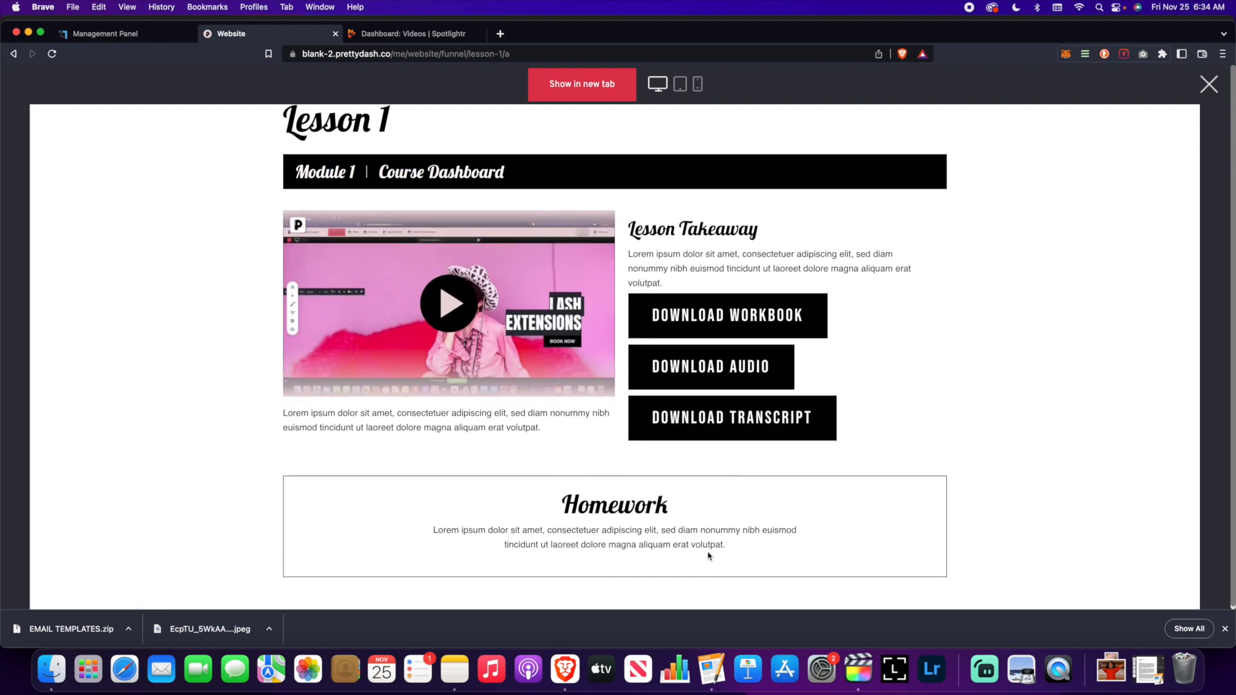
scroll(725, 601, down, 1)
scroll(554, 406, up, 1)
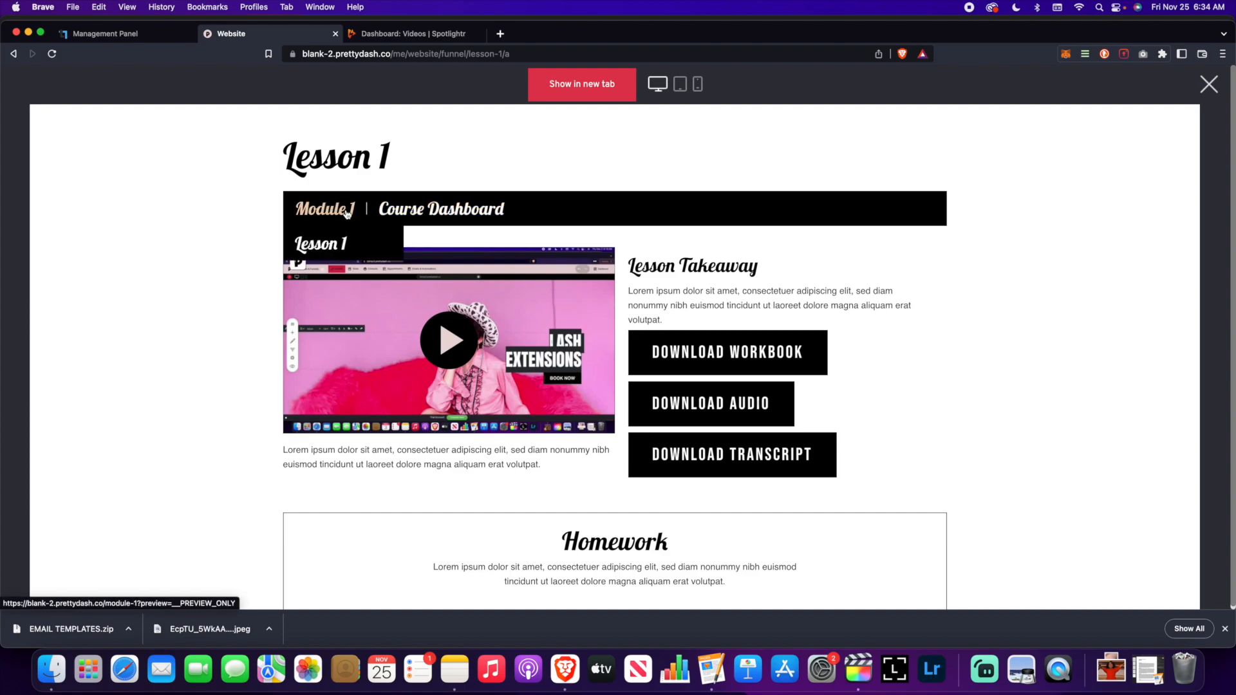
mouse_move(366, 209)
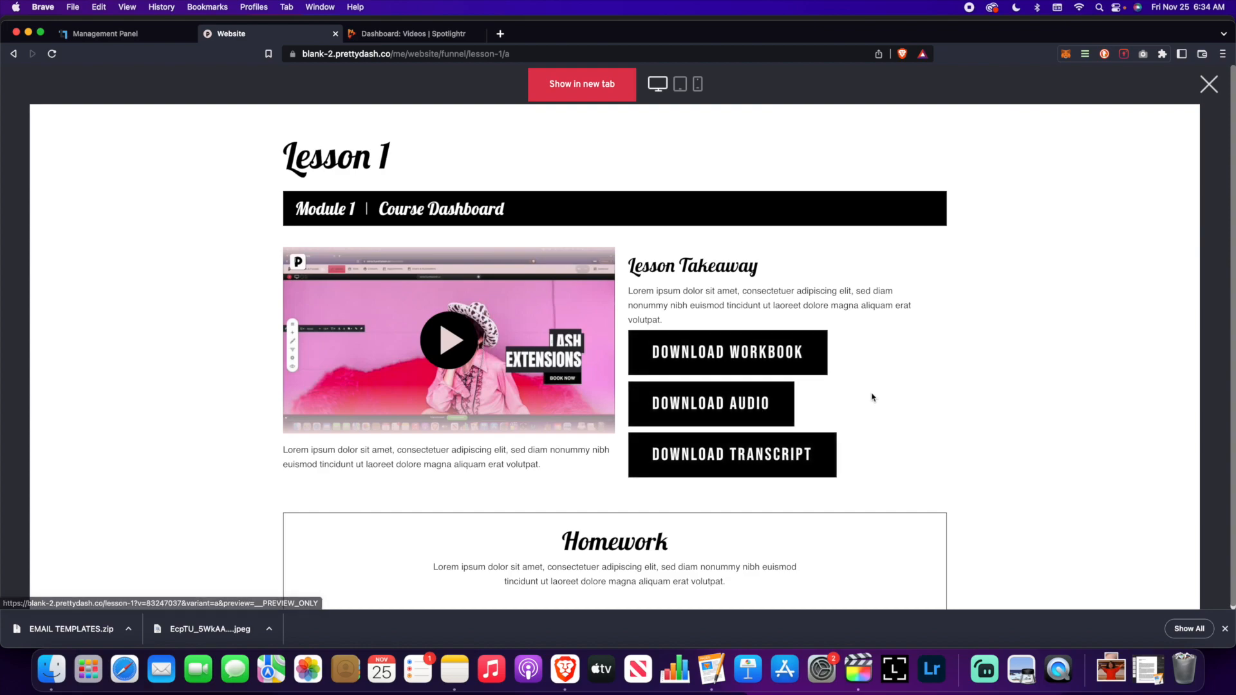
scroll(872, 396, down, 1)
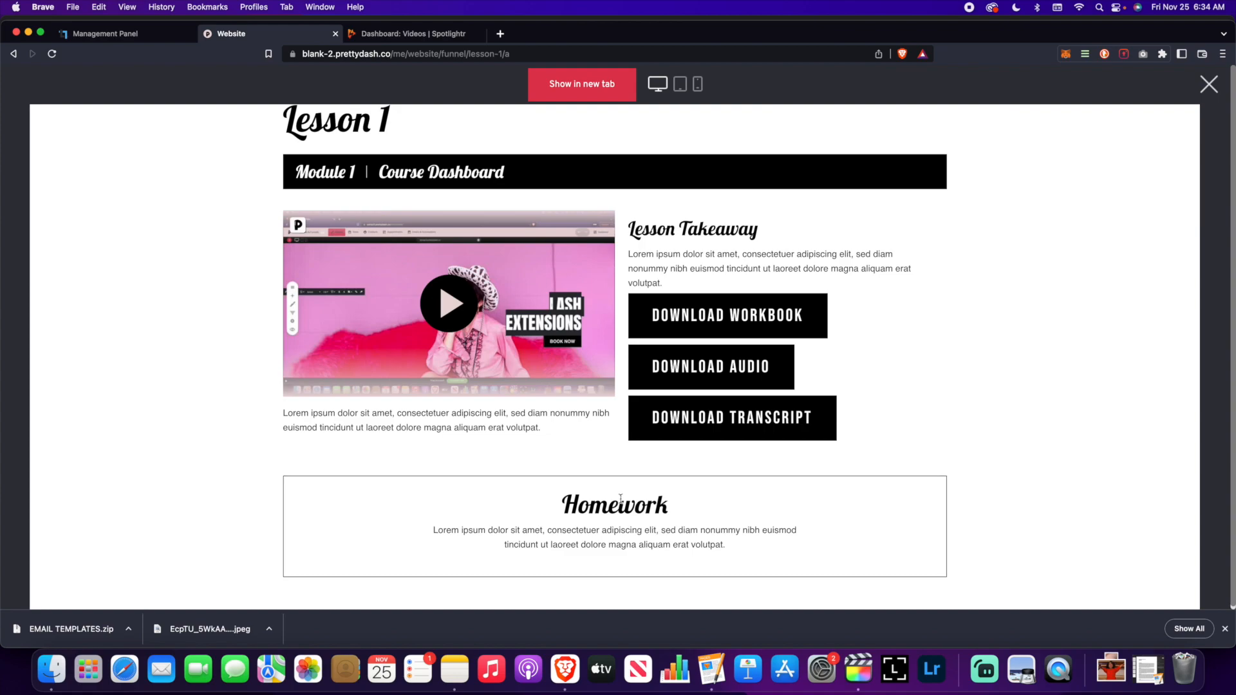
scroll(701, 493, up, 1)
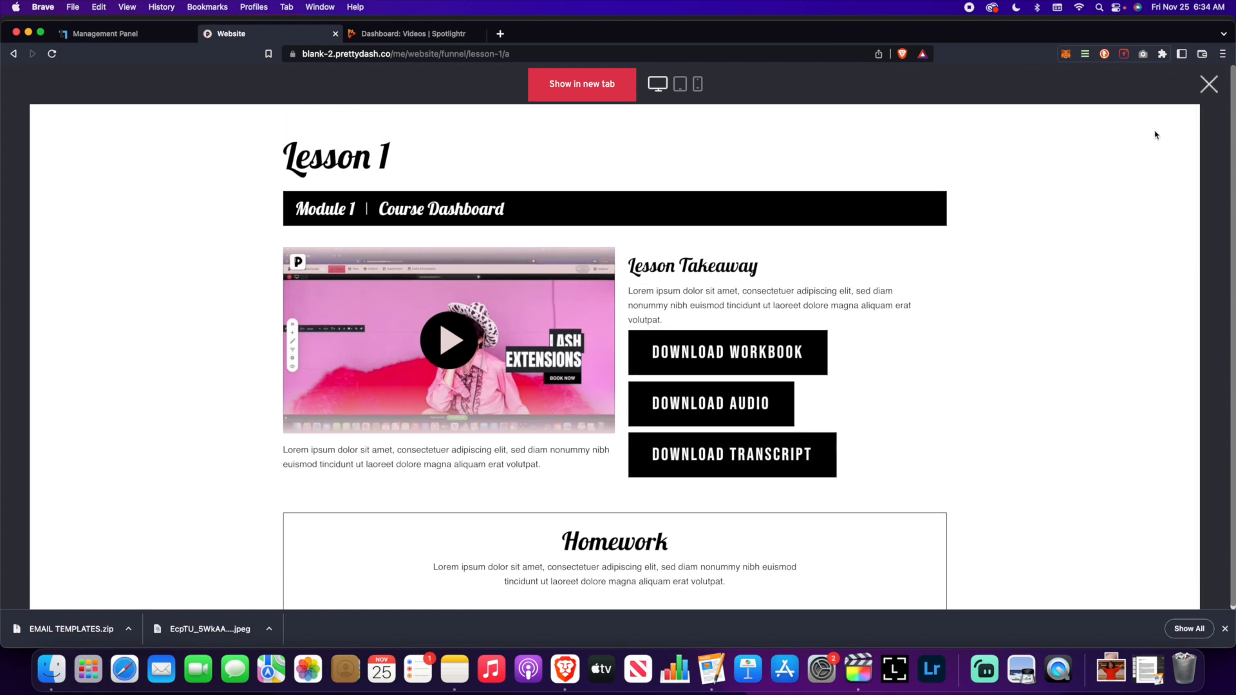
click(1208, 84)
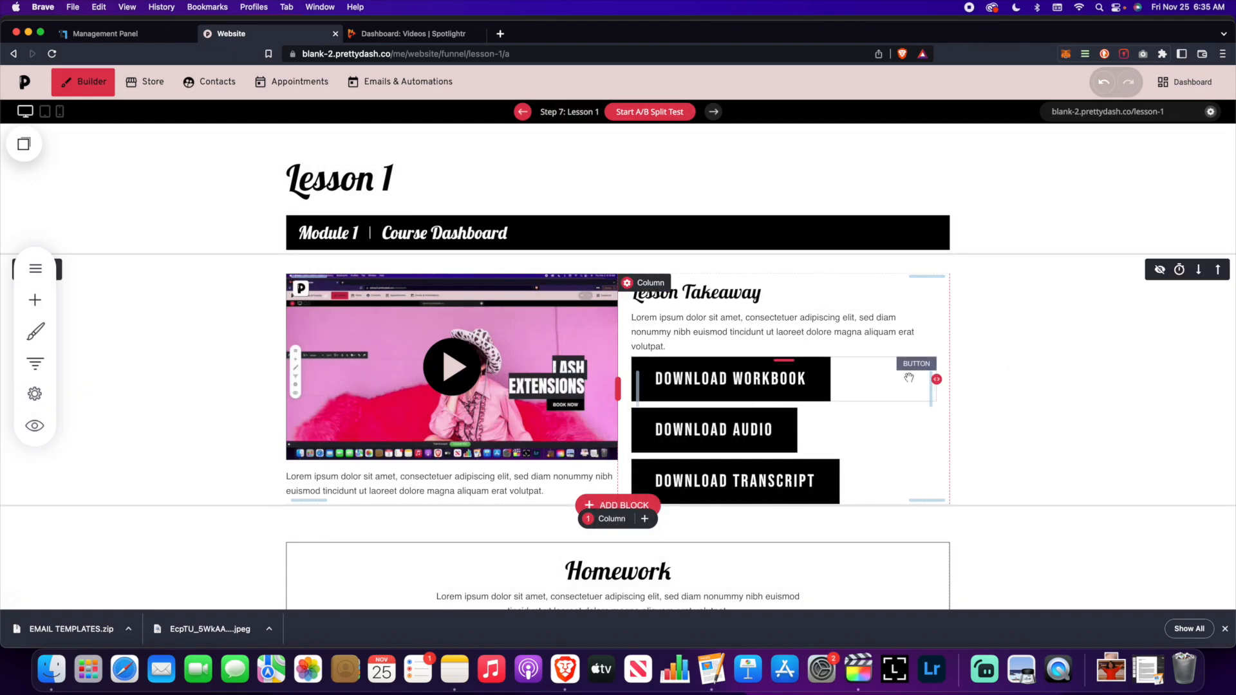
scroll(909, 378, down, 3)
scroll(914, 370, up, 2)
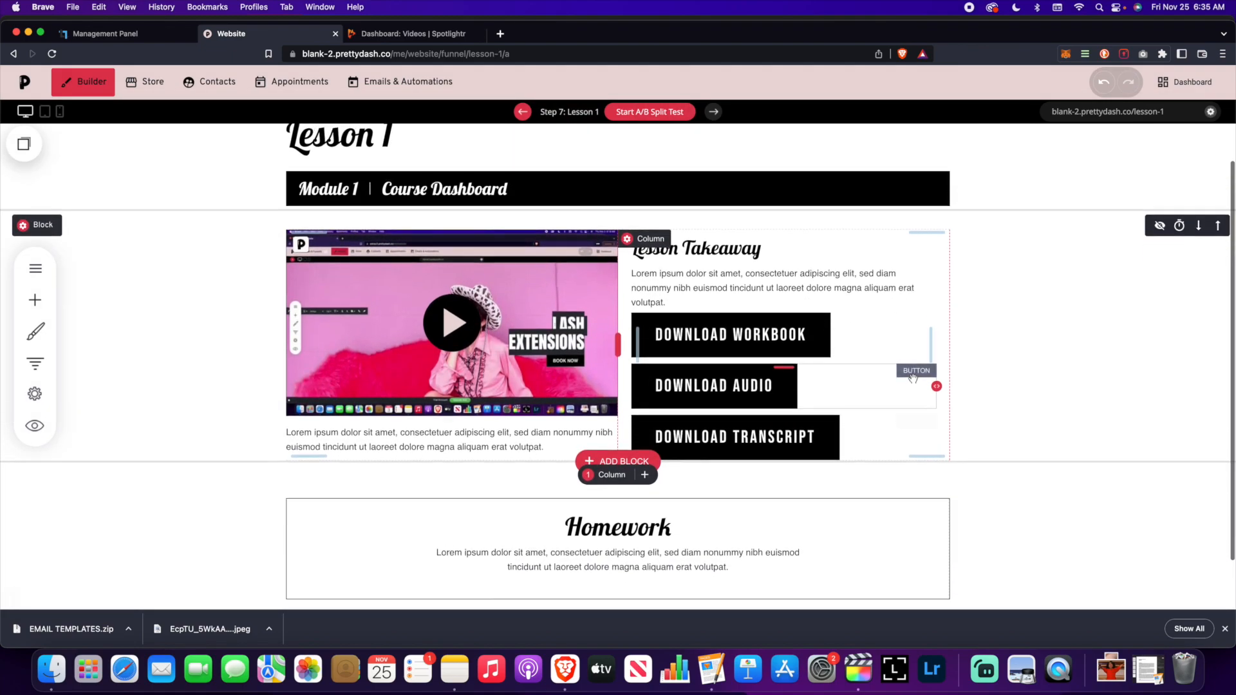
click(757, 340)
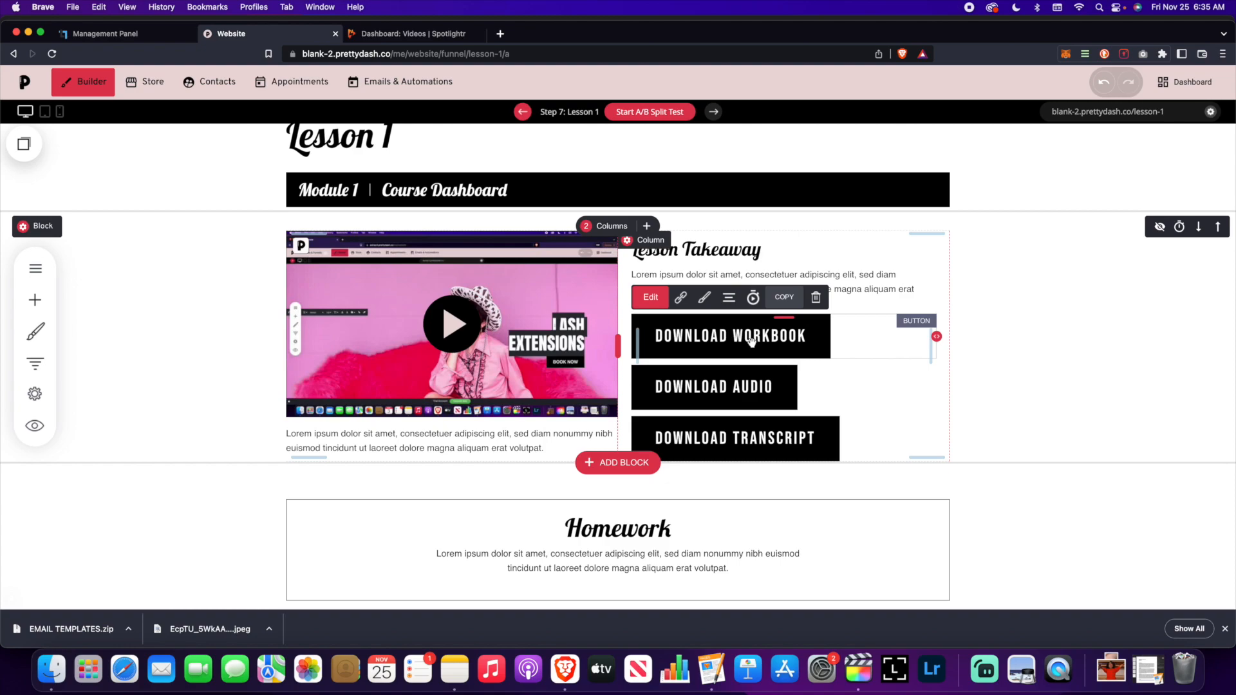
click(681, 297)
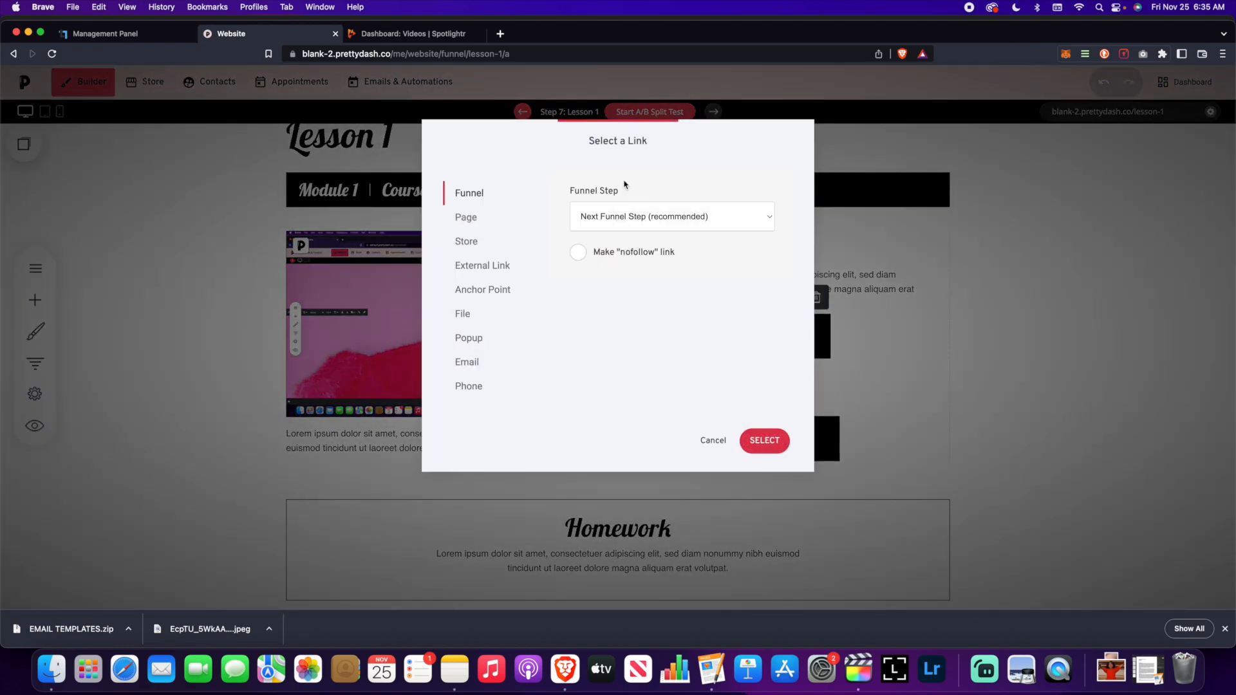
drag(630, 158, 1026, 161)
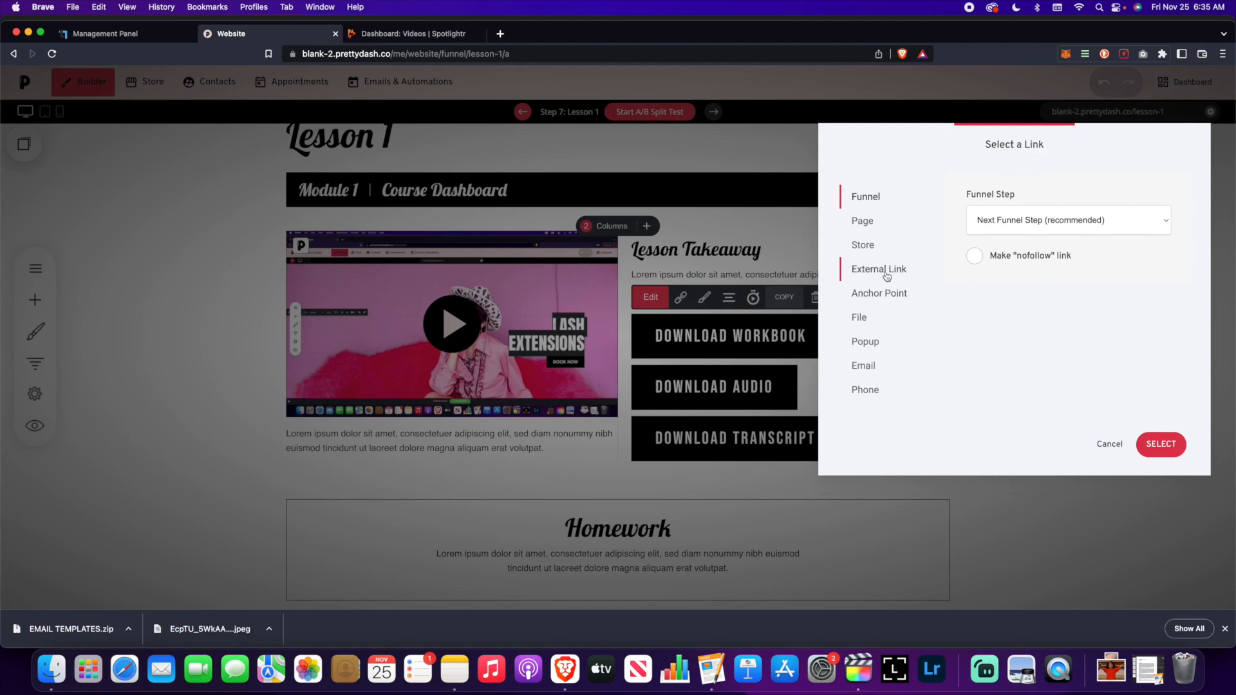
click(864, 321)
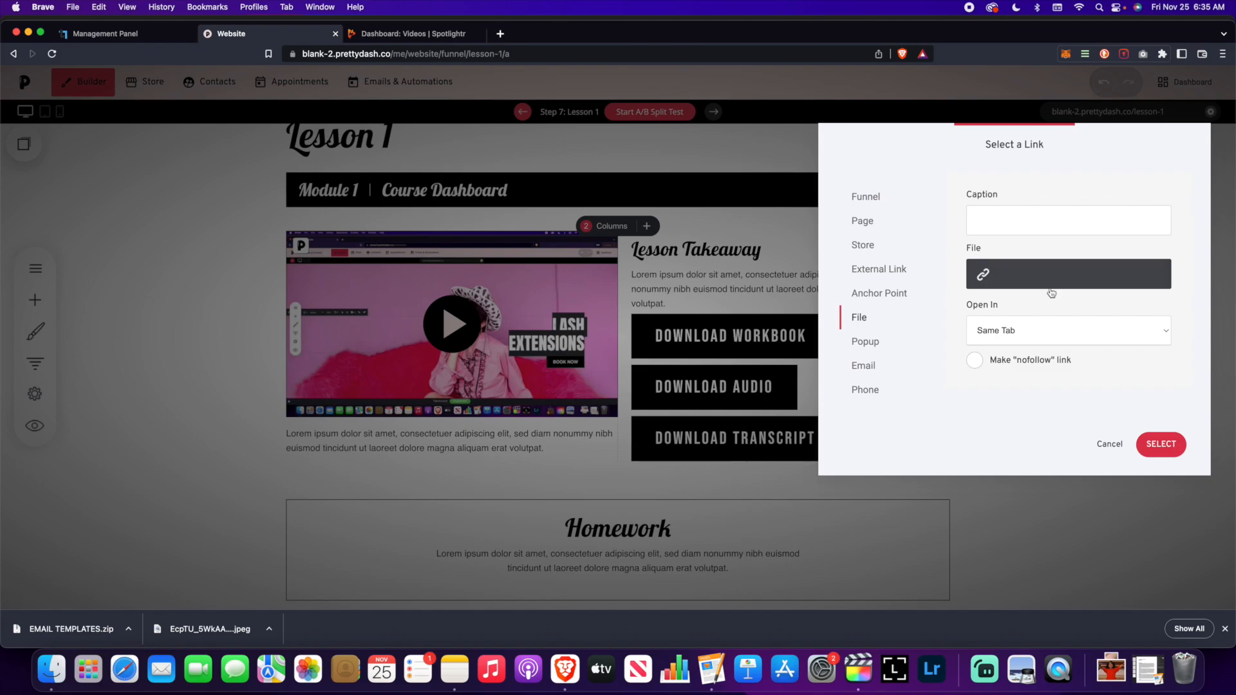
click(1110, 444)
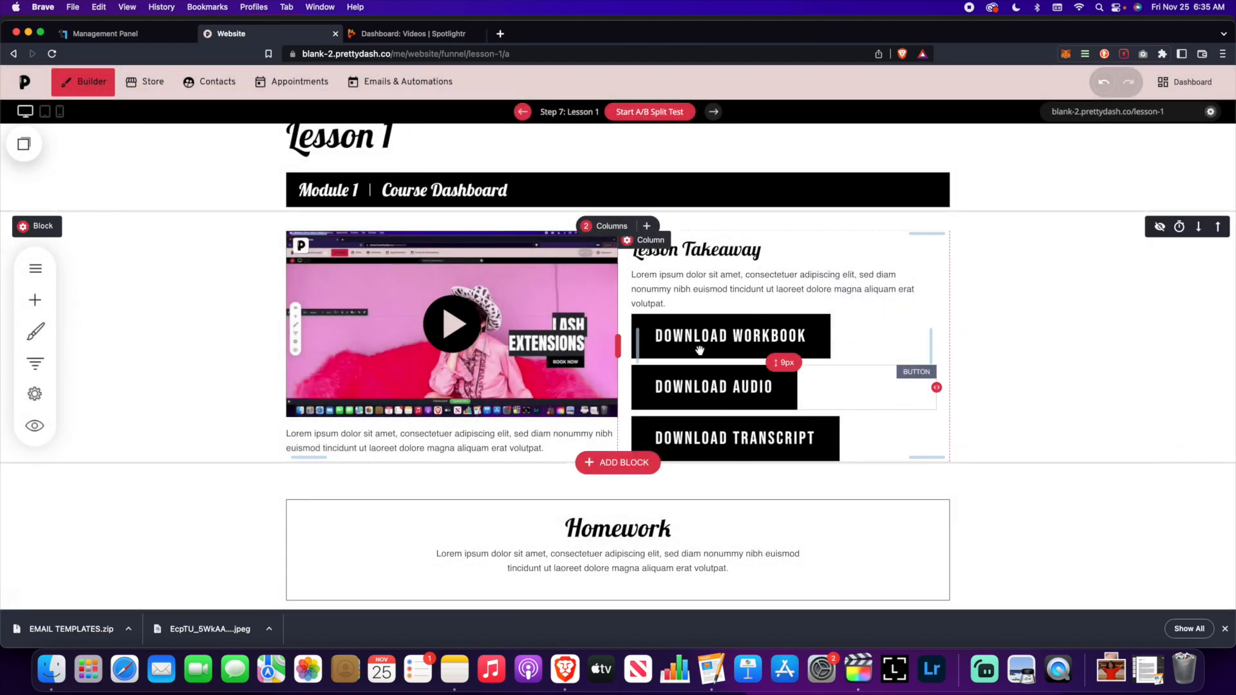
mouse_move(933, 334)
click(679, 303)
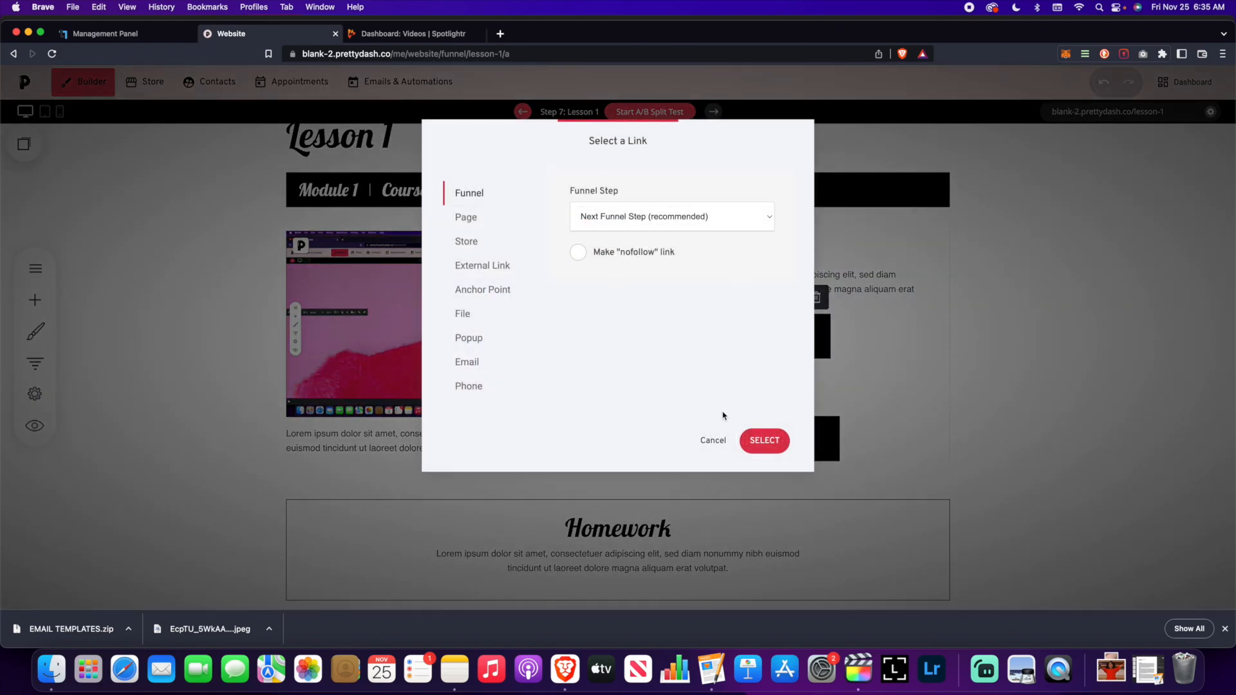
click(462, 314)
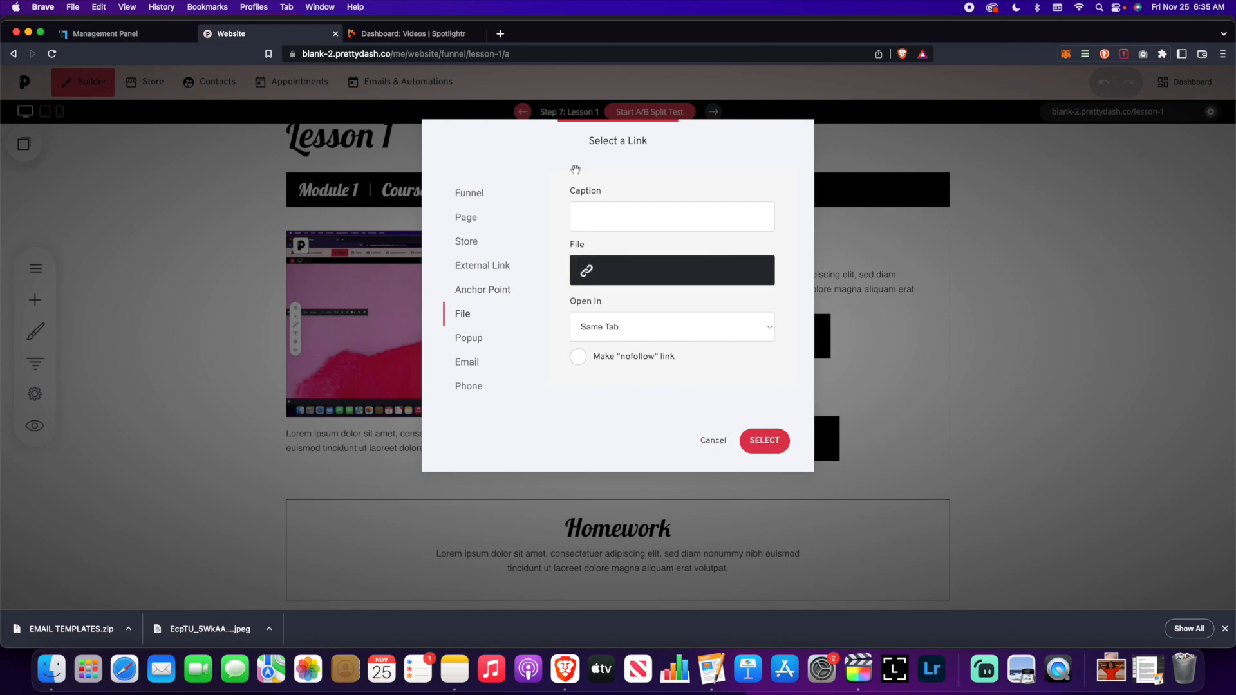
drag(577, 166, 307, 154)
click(230, 255)
click(313, 259)
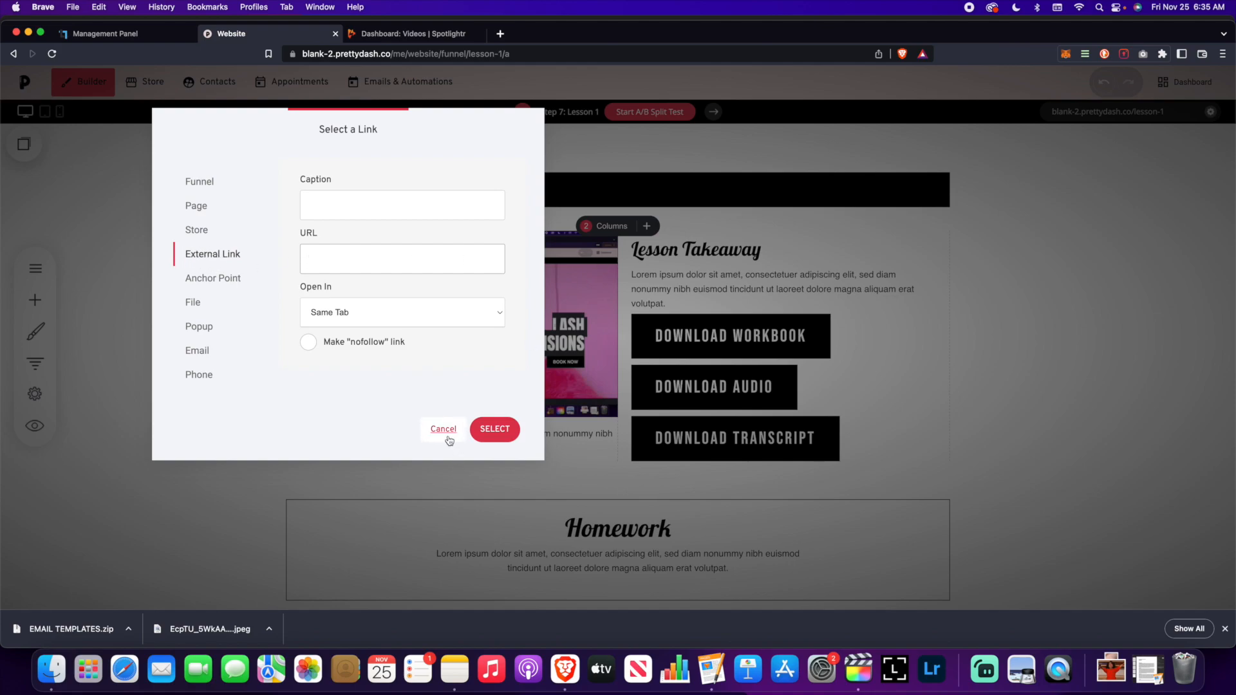
click(200, 353)
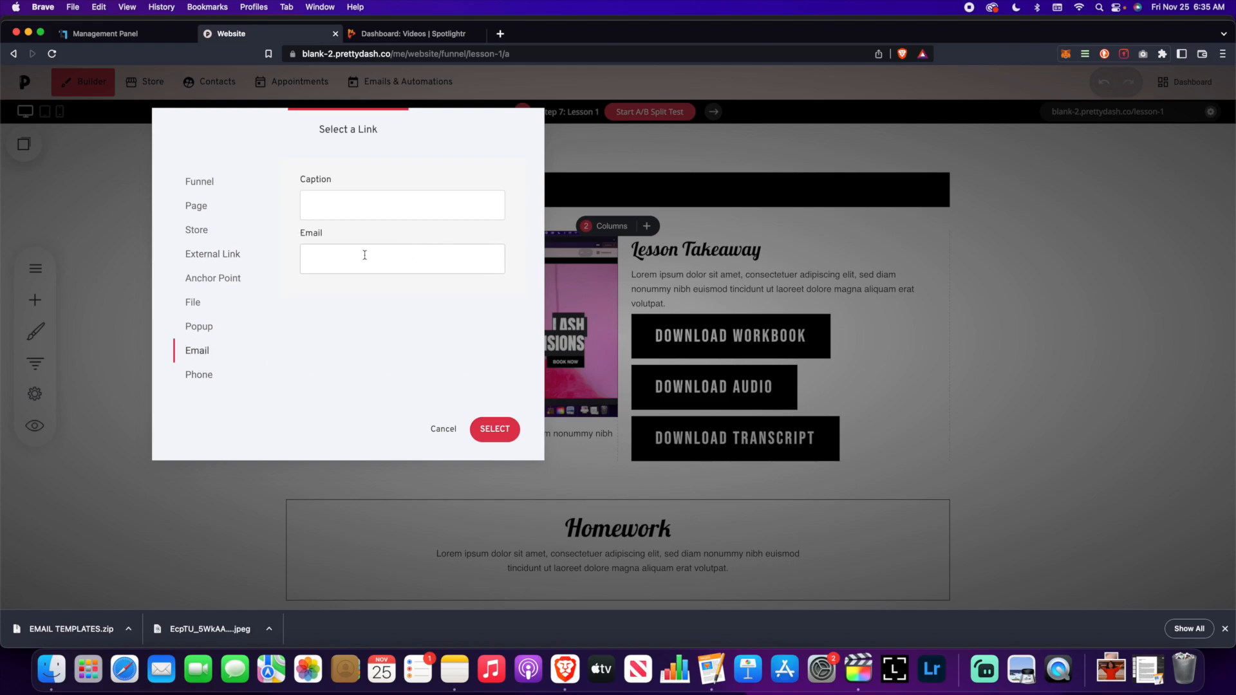
click(221, 327)
click(443, 429)
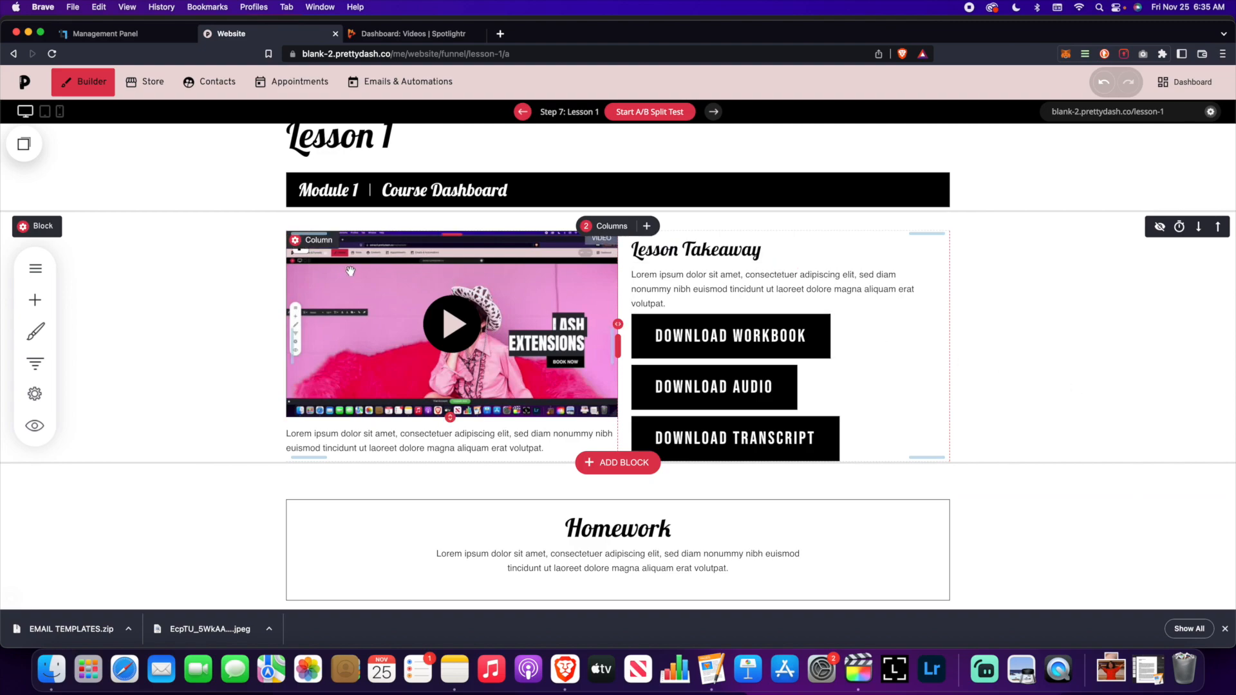
- Drop a VIDEO widget under the existing video and focus its empty Video Source field
click(37, 302)
scroll(97, 354, down, 10)
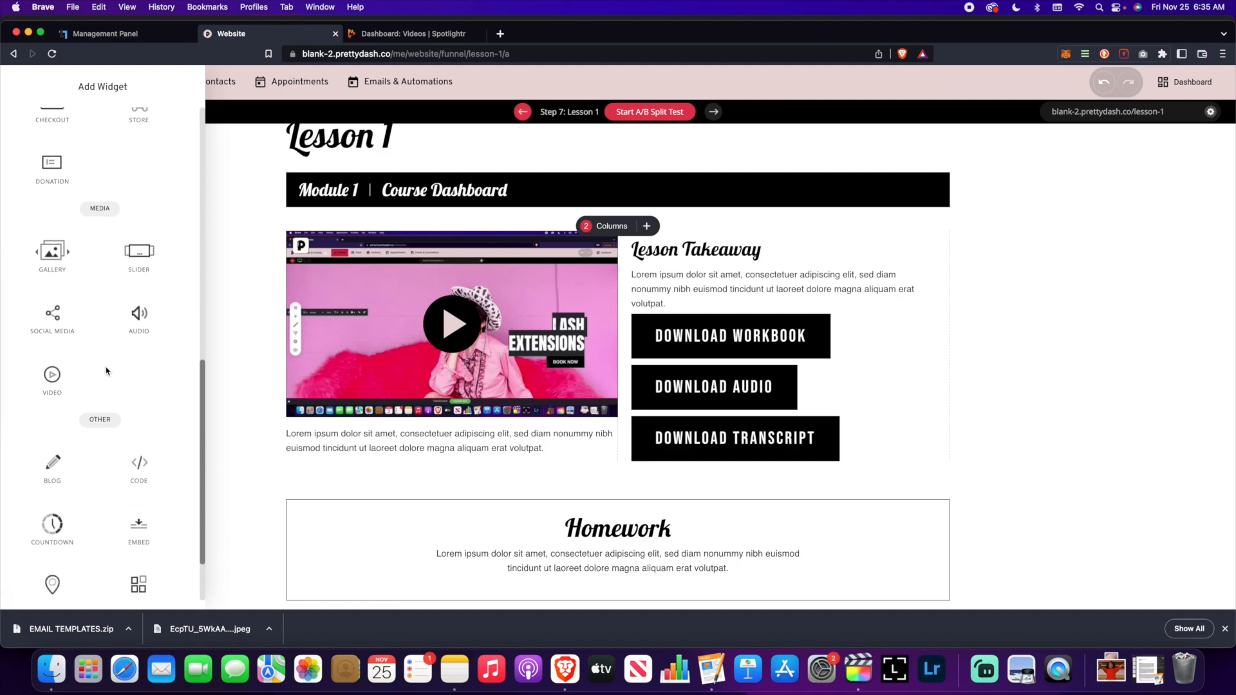
drag(71, 355, 418, 419)
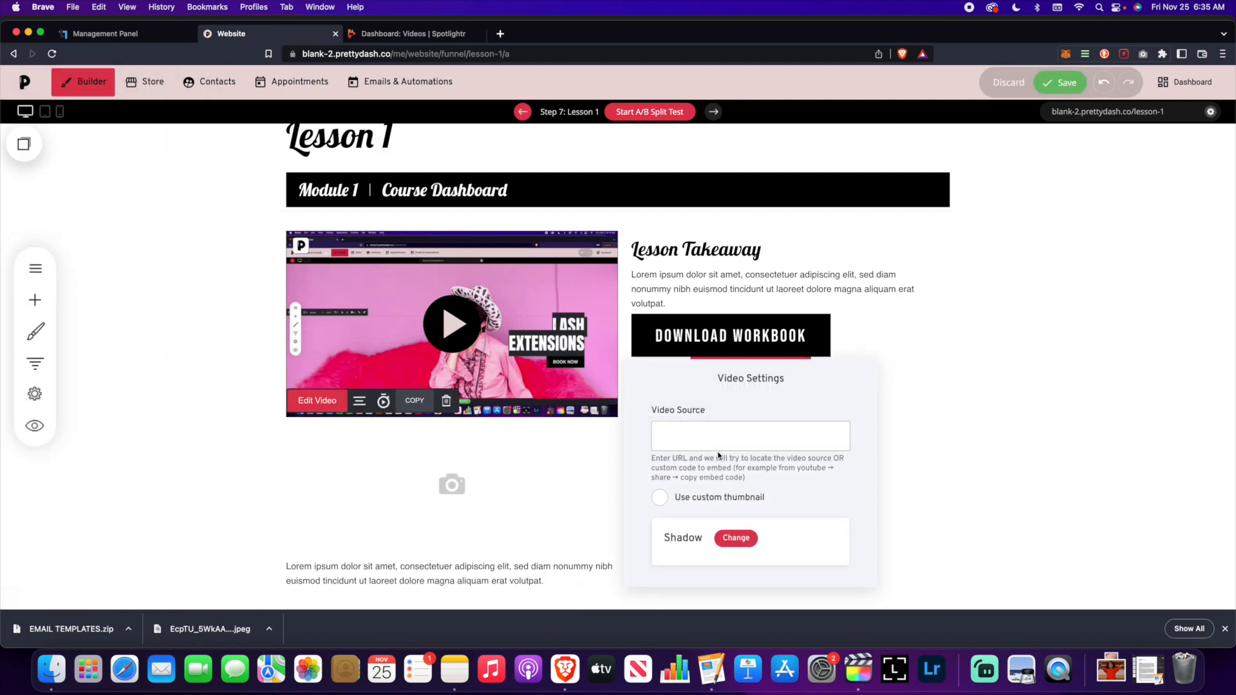
drag(736, 390, 761, 238)
click(754, 298)
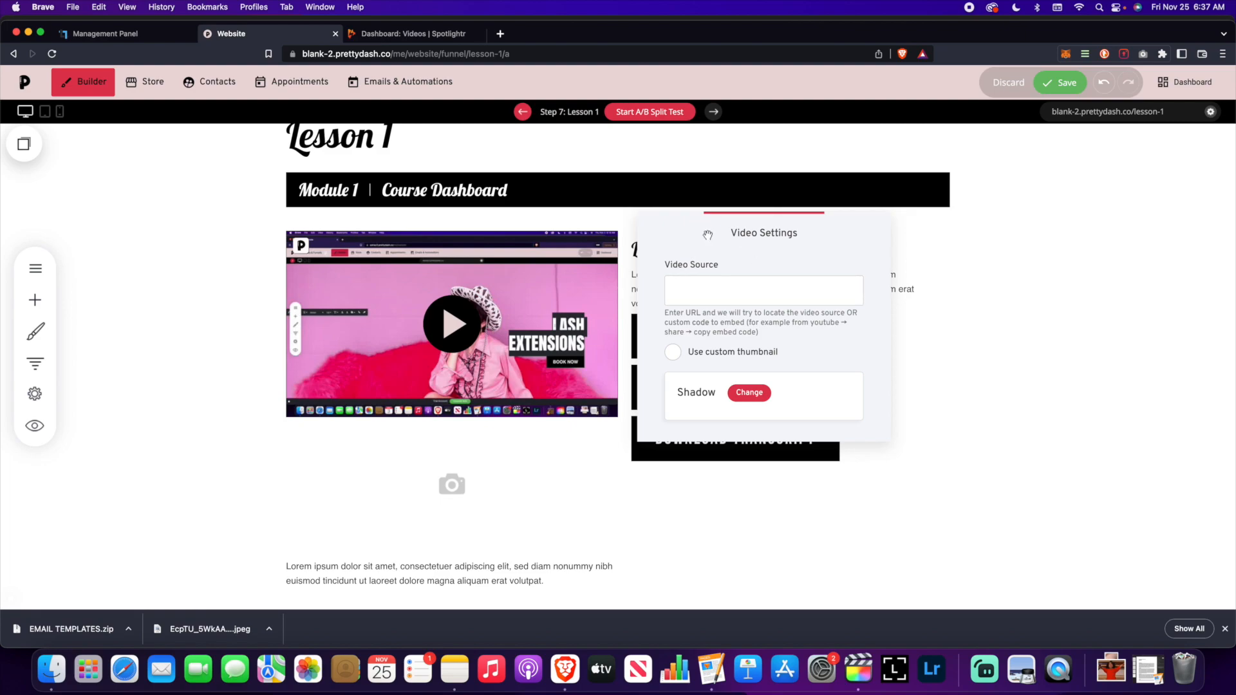
- In Spotlightr, close Publish Options and open the builder video's page
click(400, 33)
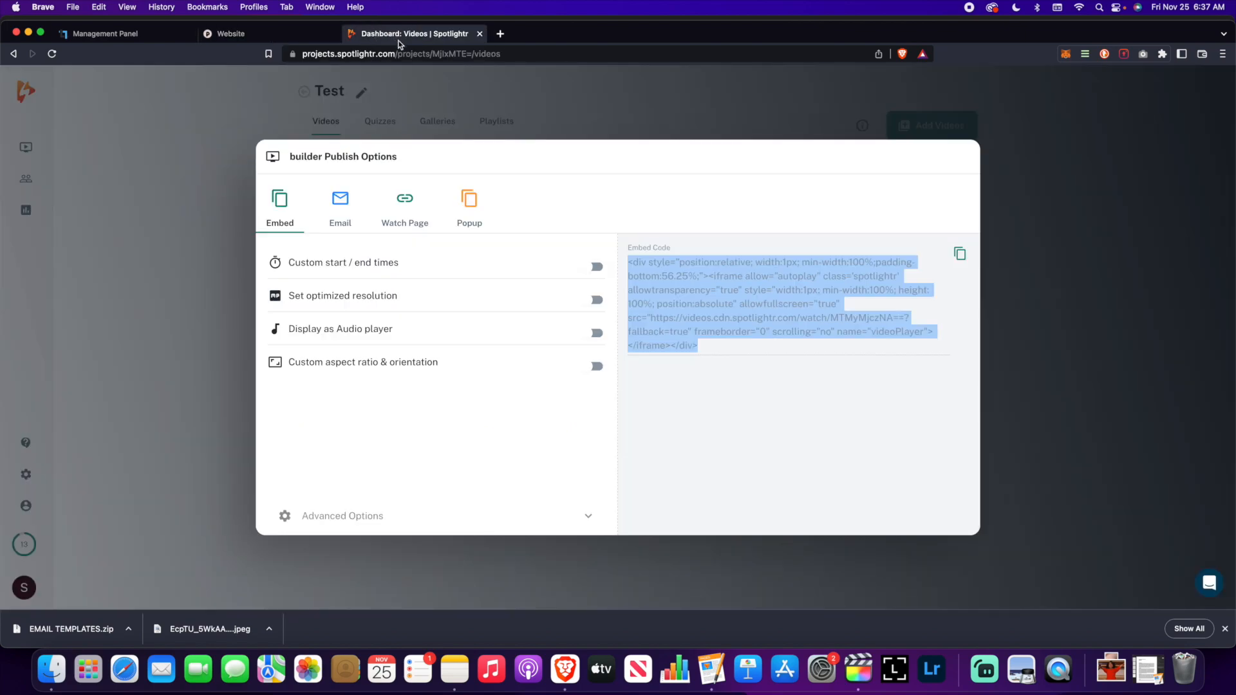
click(998, 170)
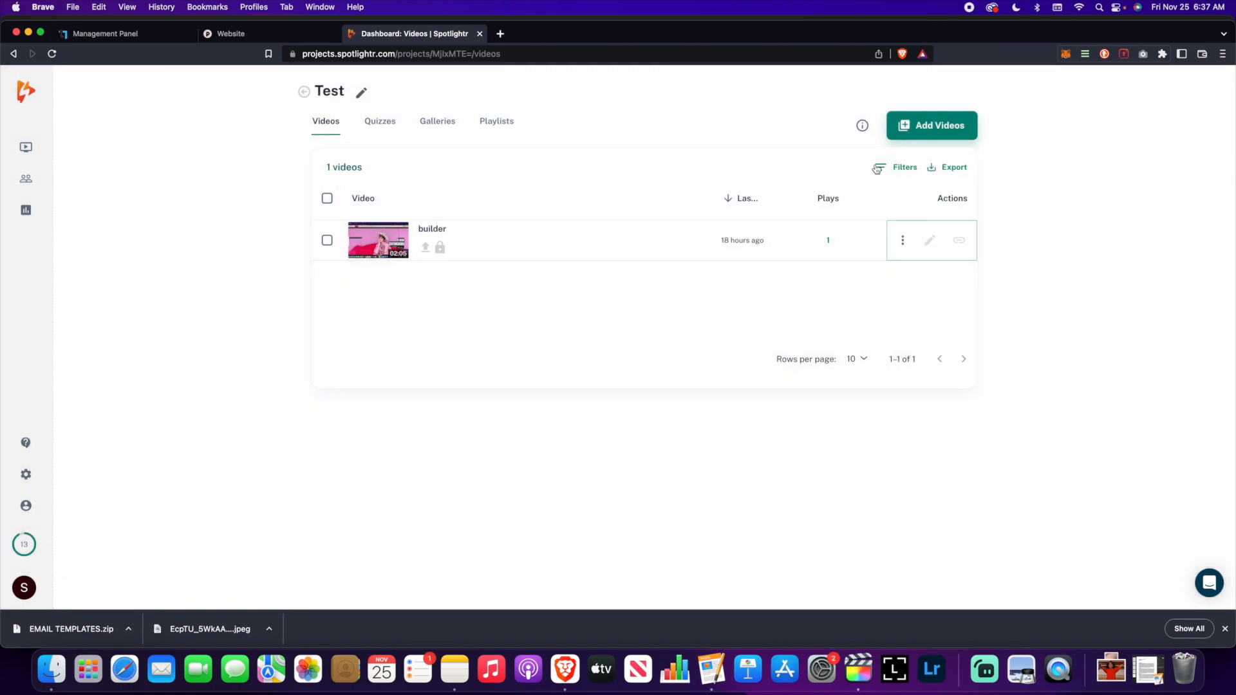
click(501, 248)
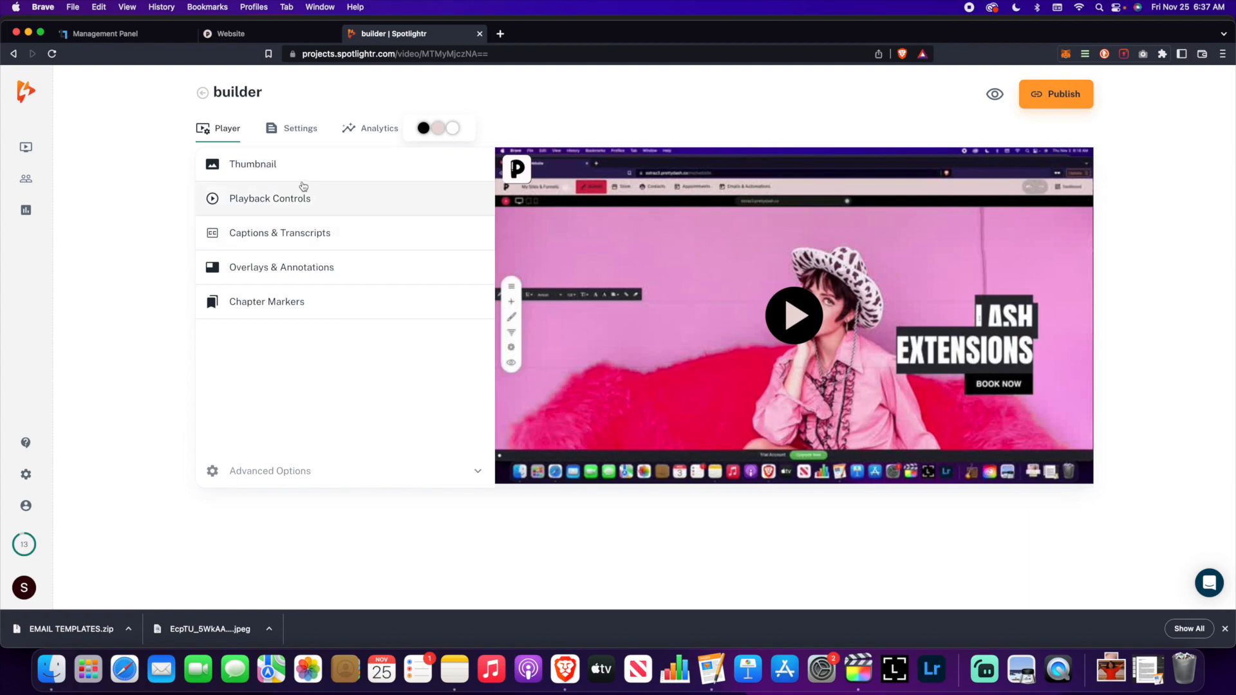
- Look through Playback Controls, Overlays, Chapter Markers and Settings, then return to Player
click(308, 201)
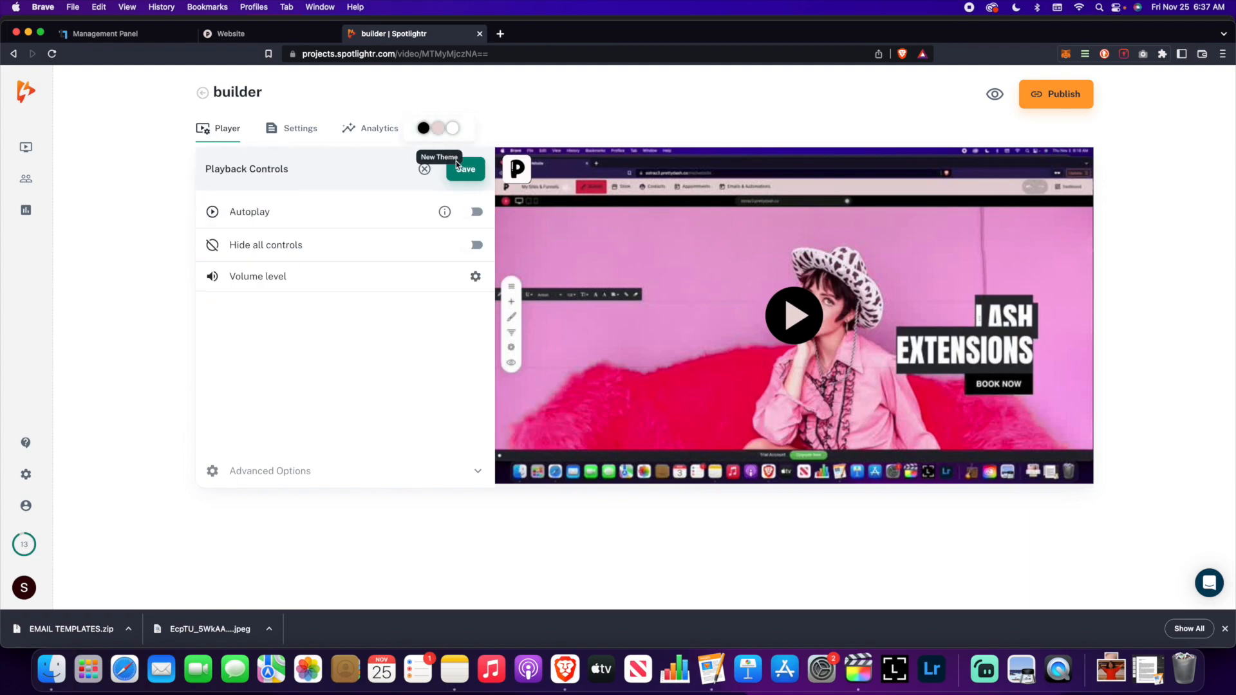
click(424, 169)
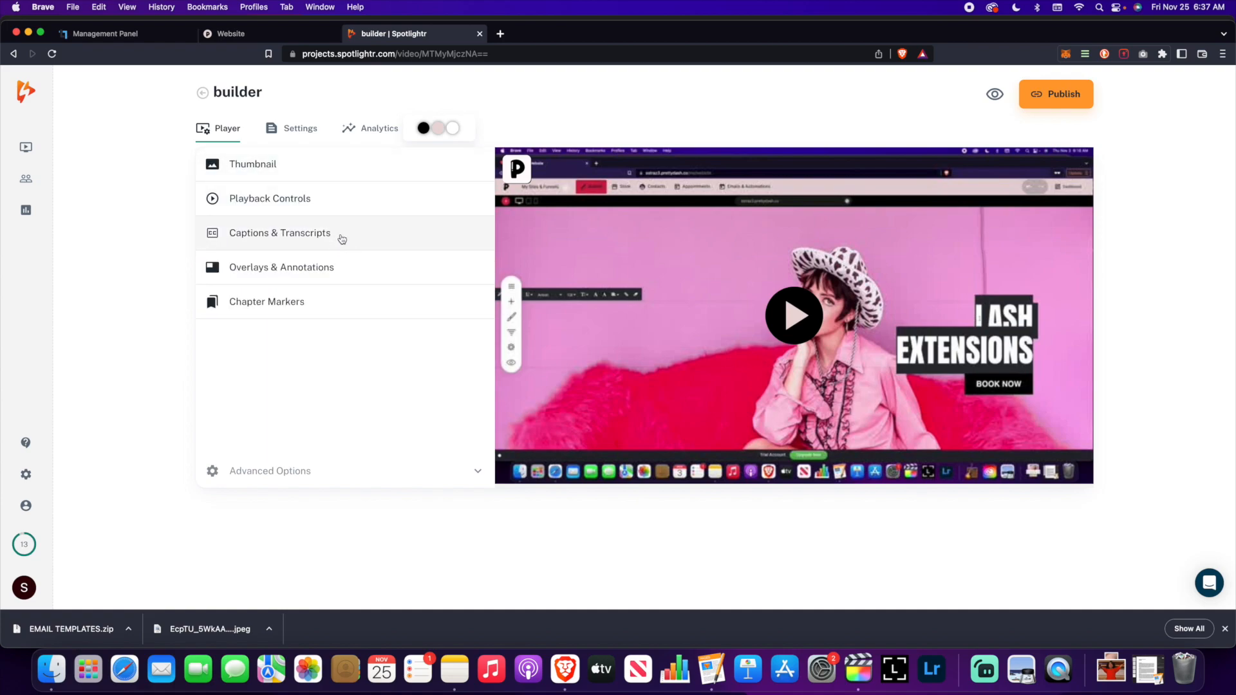
click(335, 267)
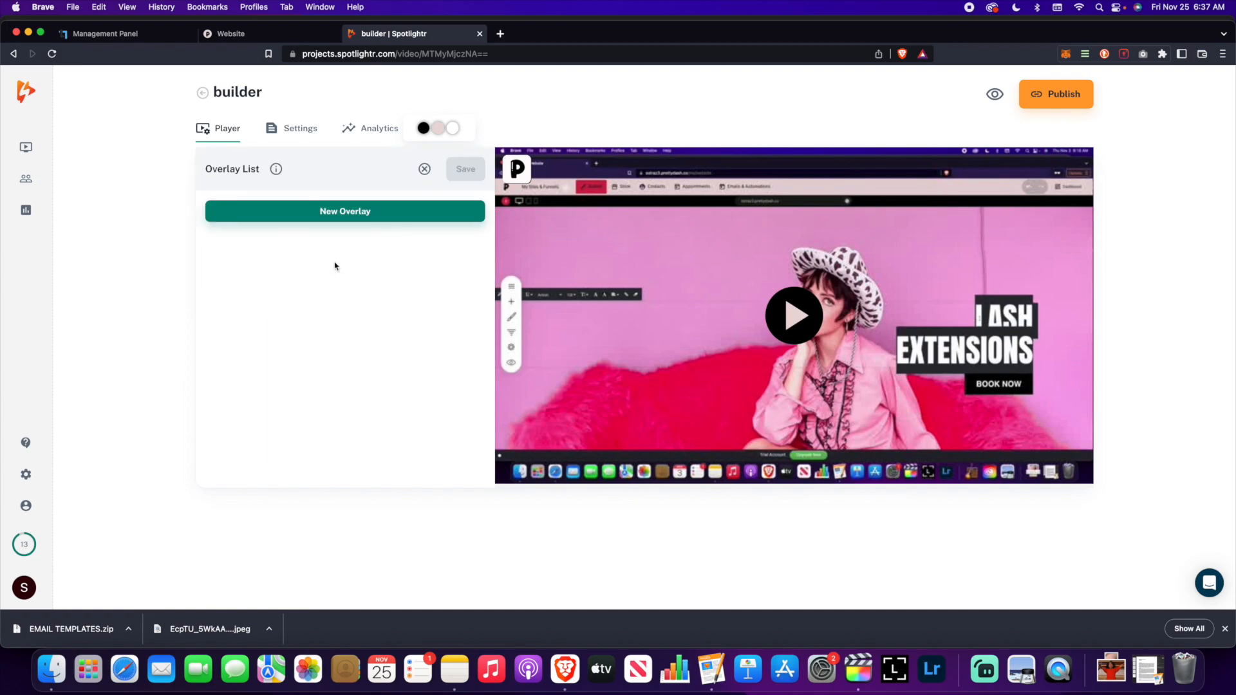
click(424, 171)
click(316, 298)
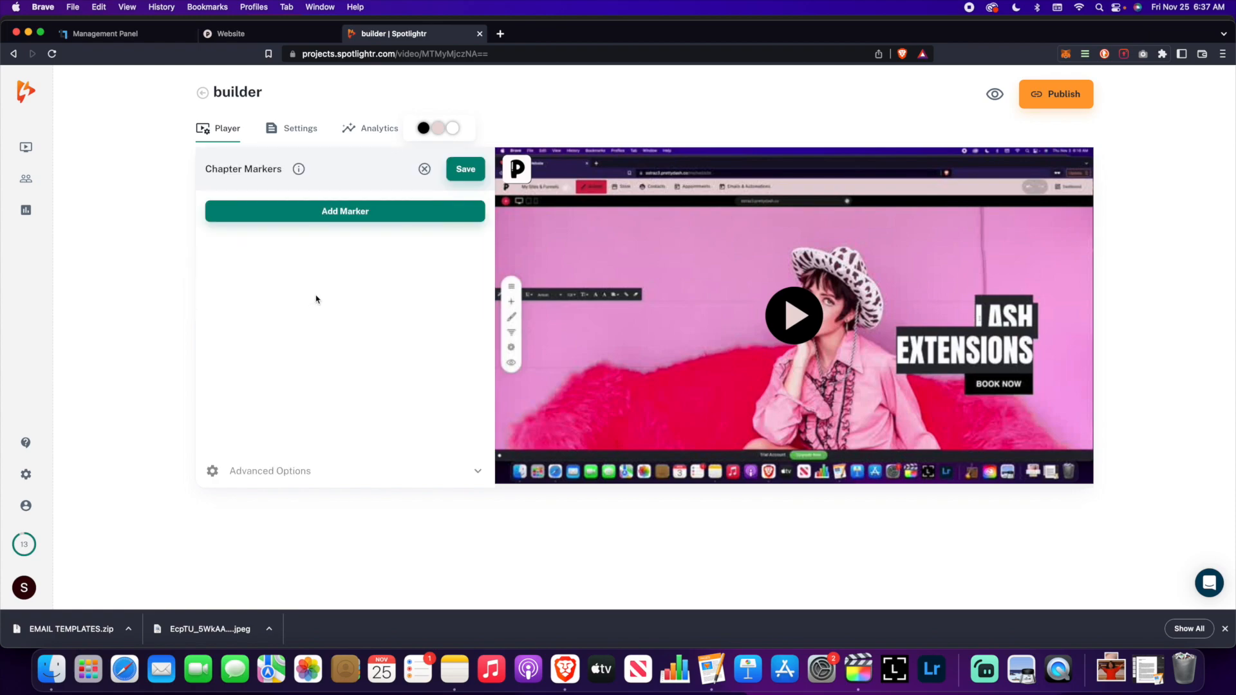
click(424, 169)
click(314, 131)
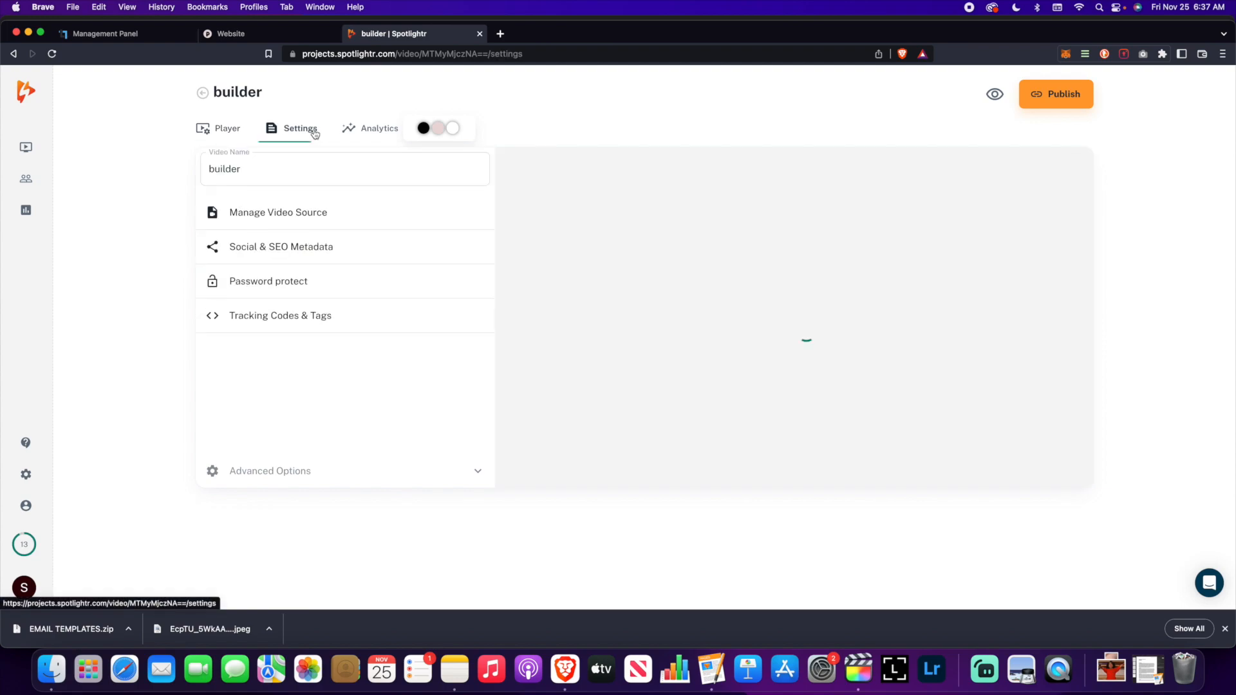
click(221, 129)
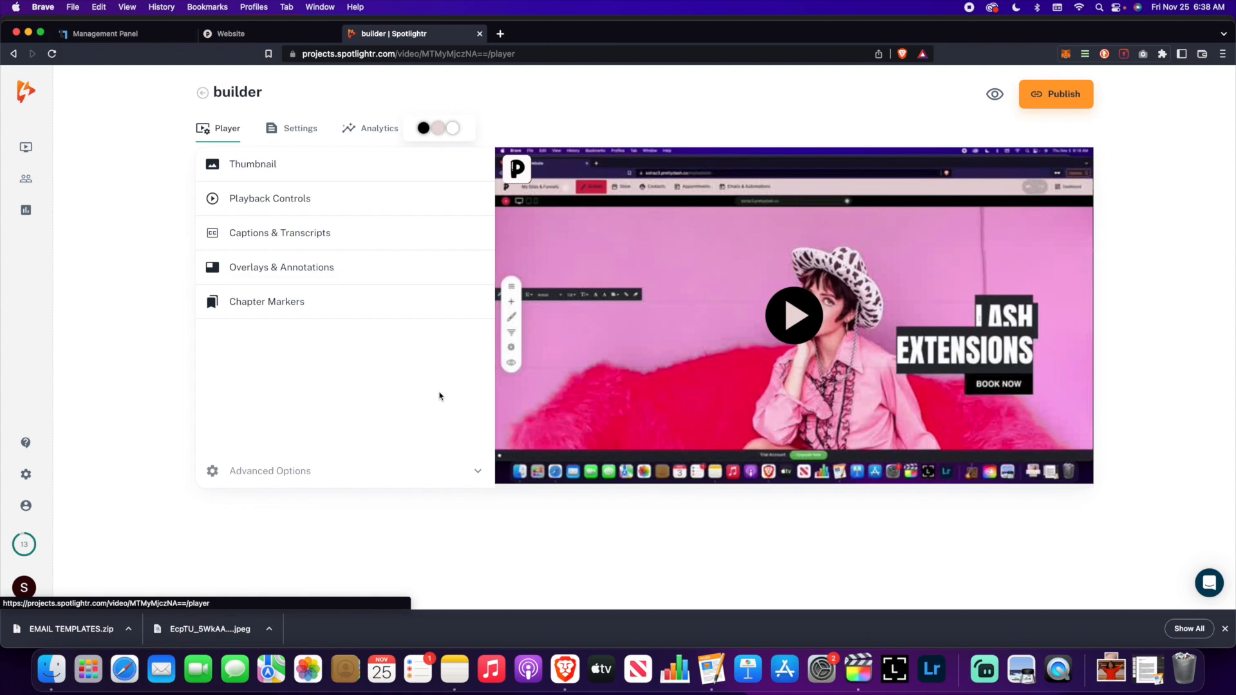
click(1060, 103)
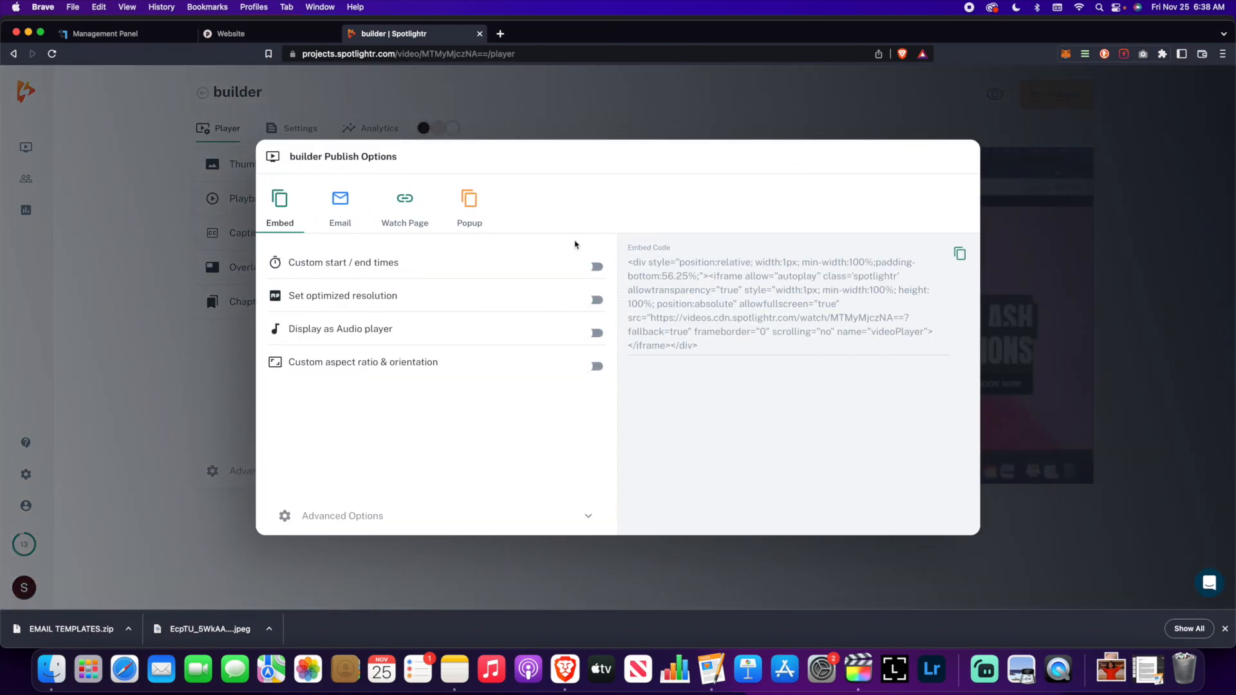
click(294, 38)
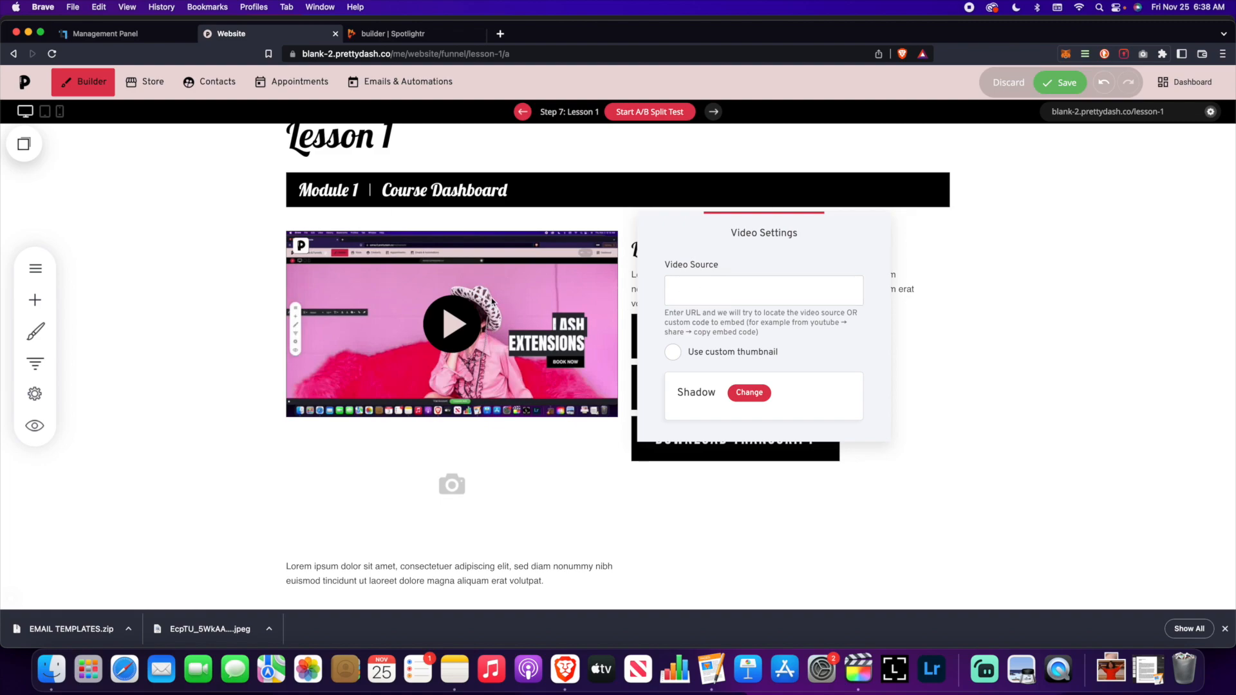
click(418, 37)
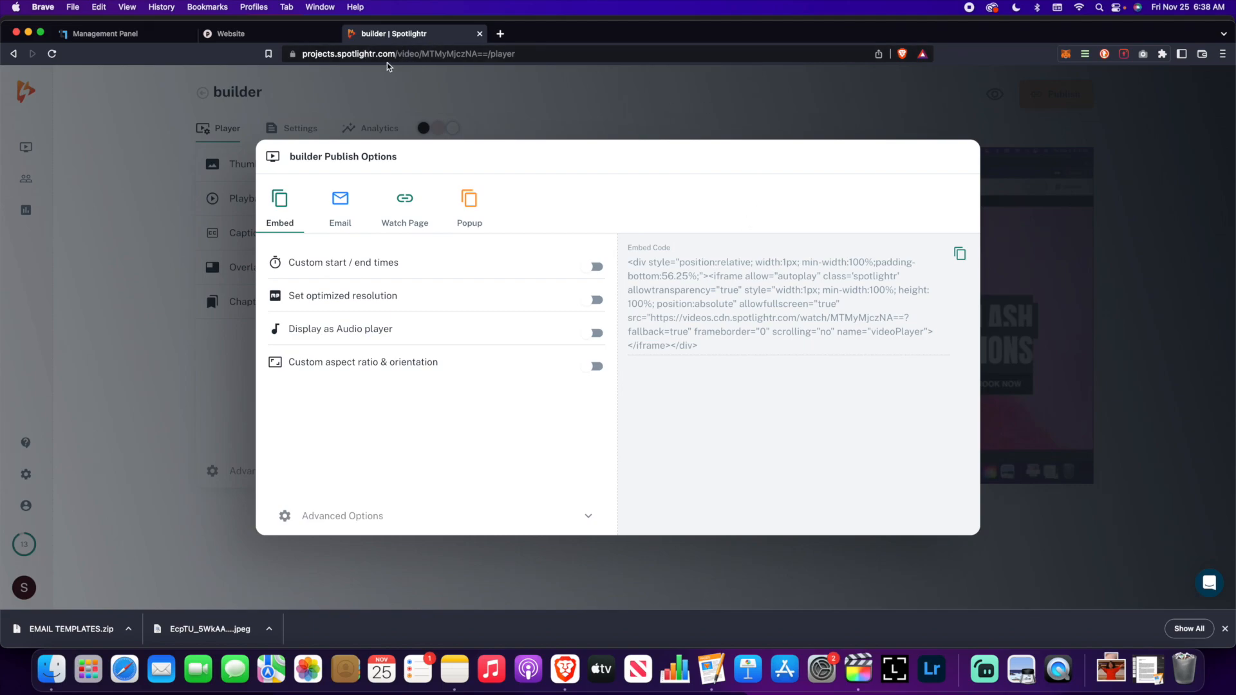
click(510, 117)
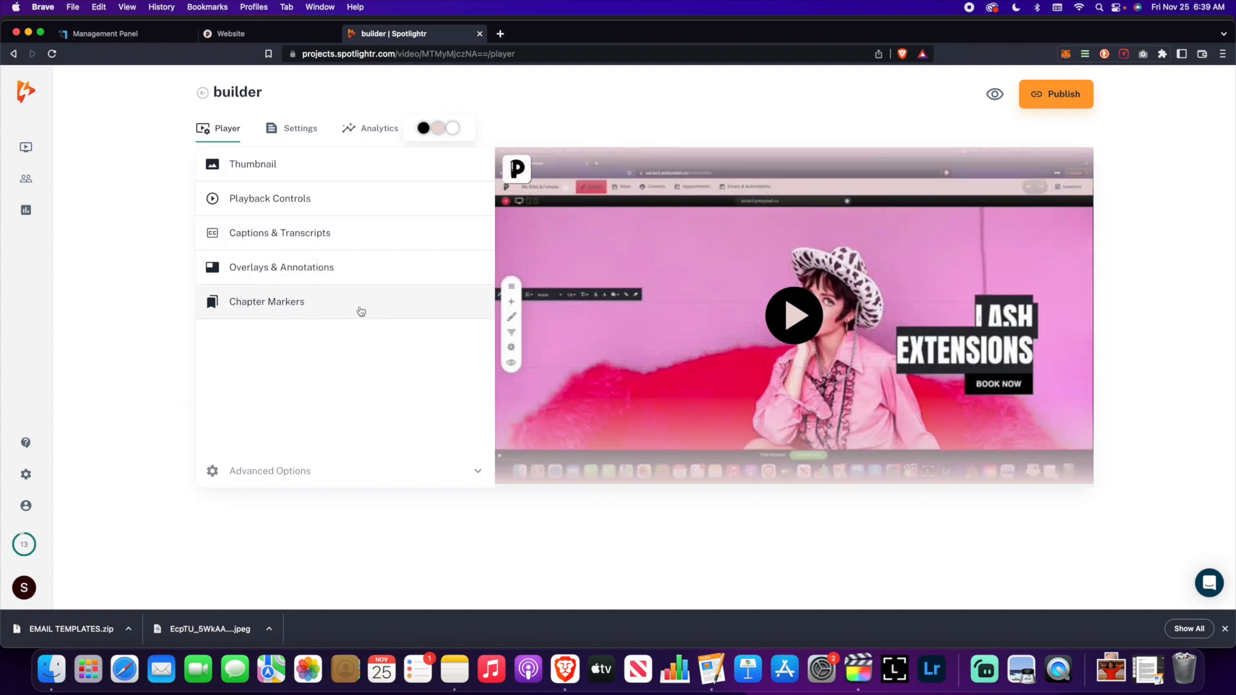
- Play and pause the Lash Extensions builder video preview, then switch back to PrettyDash
click(784, 333)
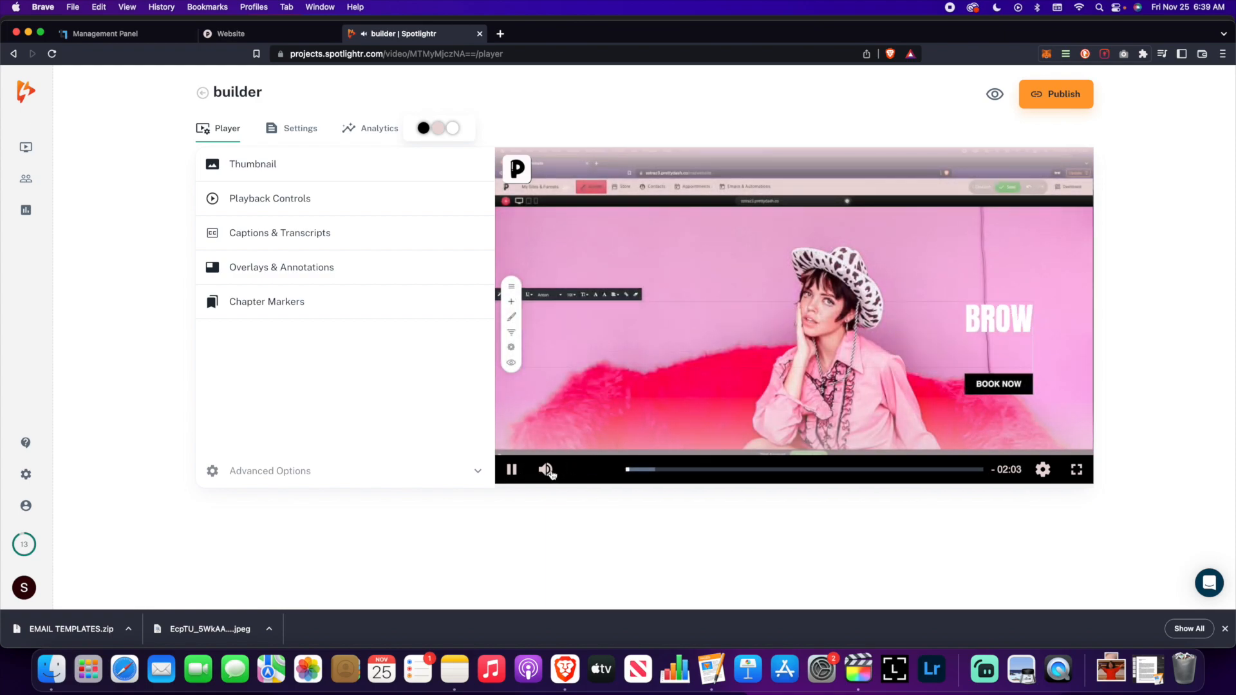
click(512, 472)
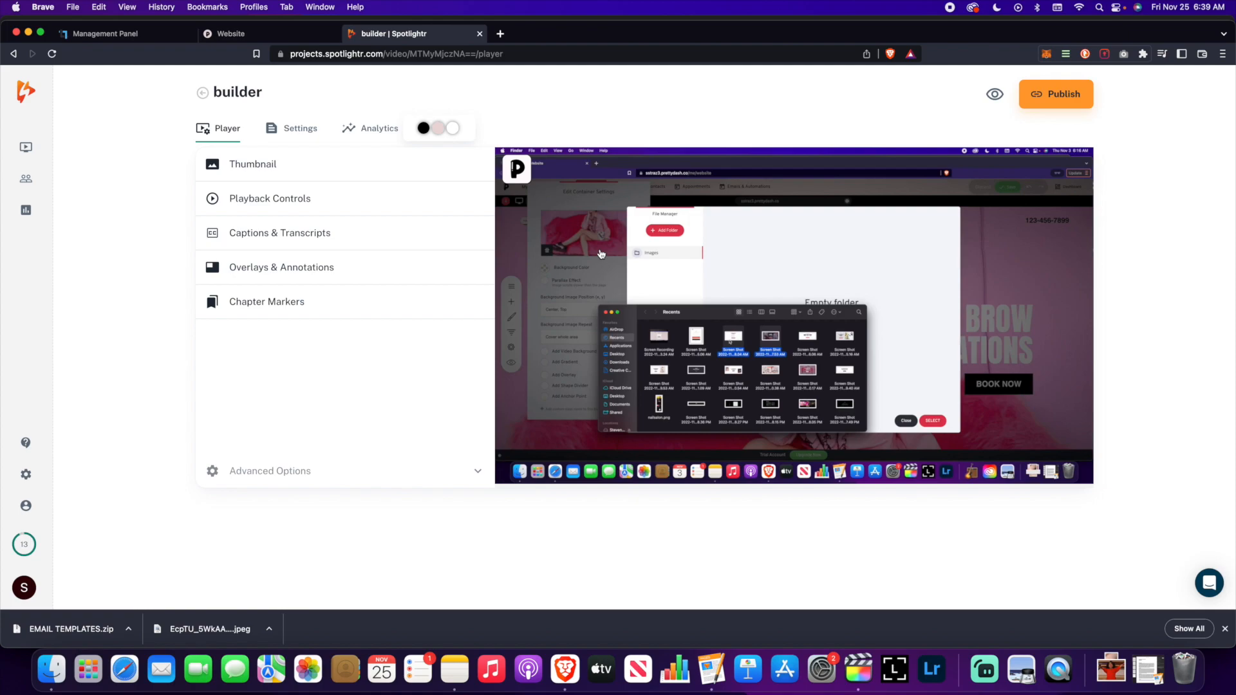
click(290, 37)
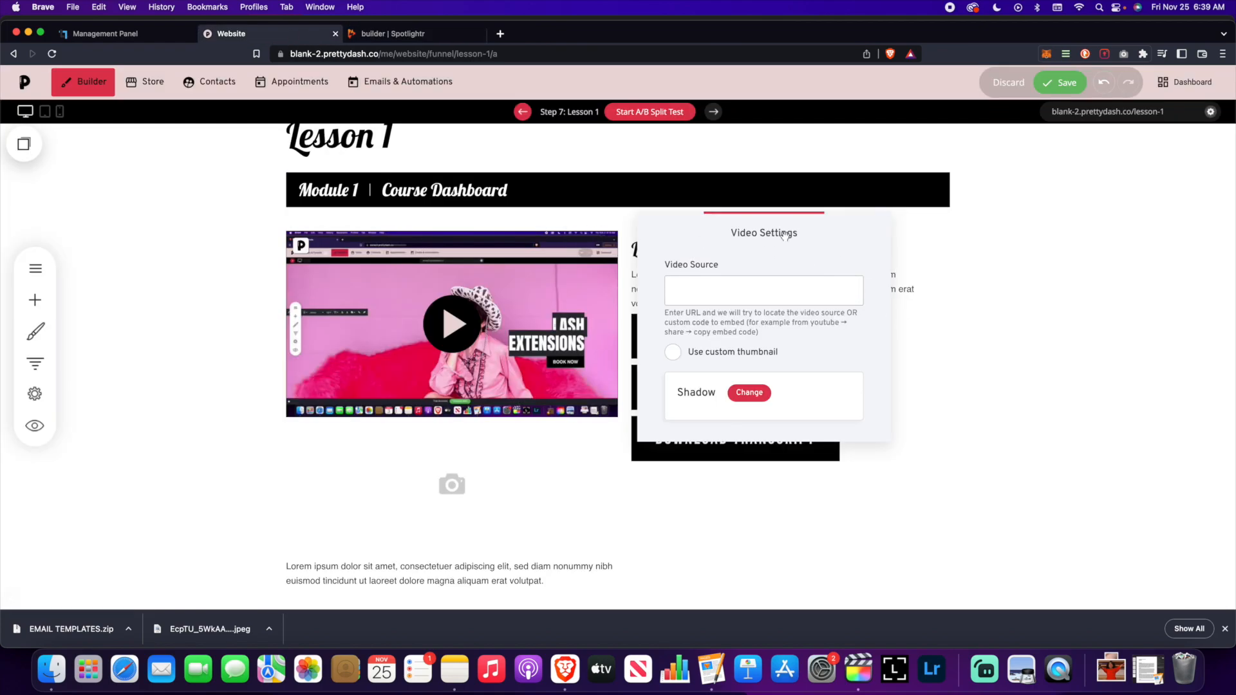
- Try a custom thumbnail on the Lesson 1 video using the red-dress image
drag(784, 234, 868, 201)
click(792, 325)
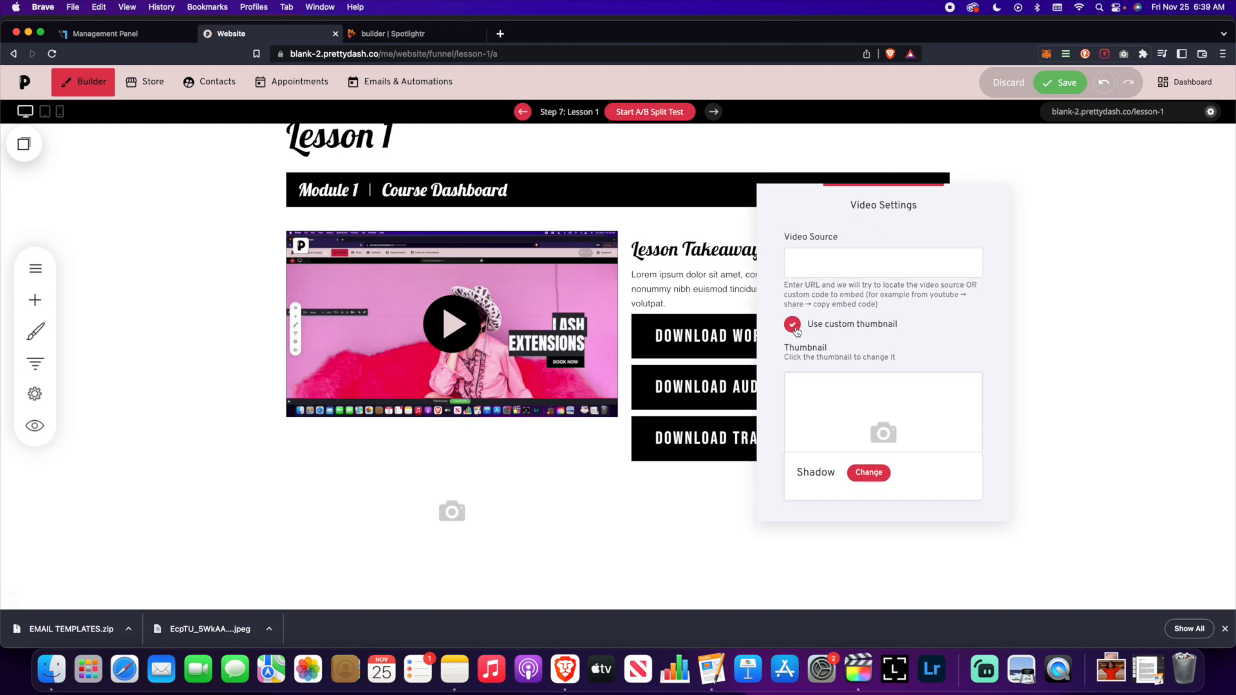
click(860, 411)
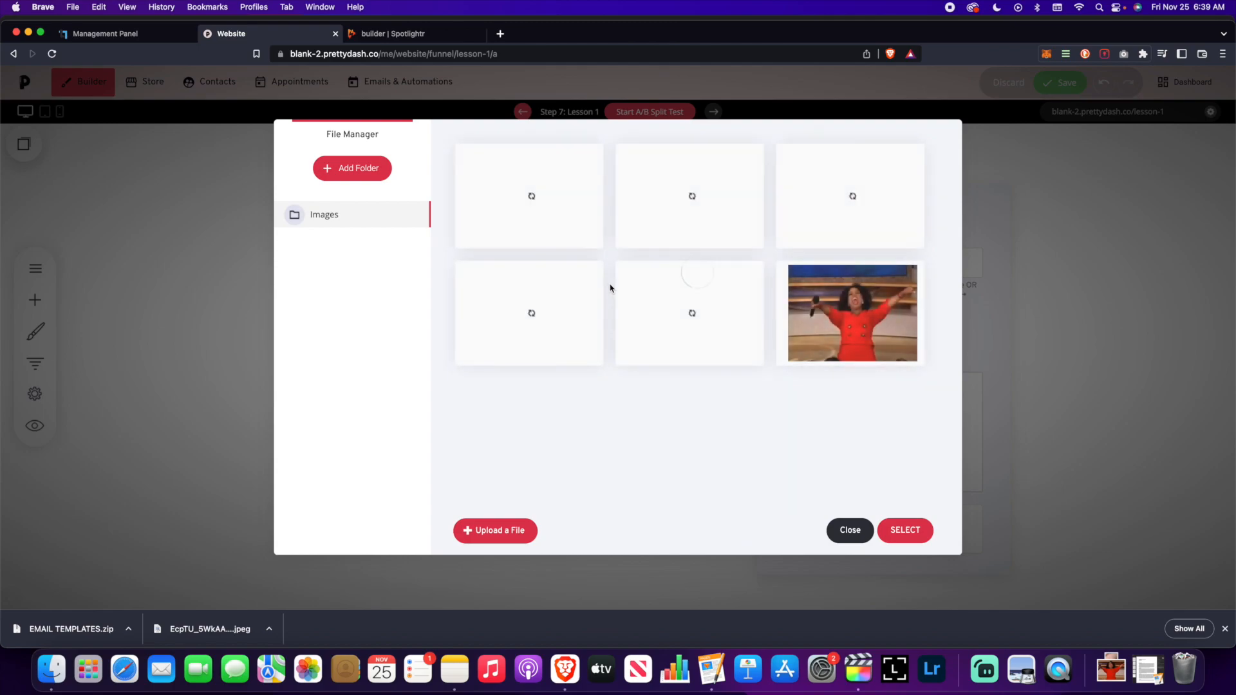
click(827, 301)
click(927, 530)
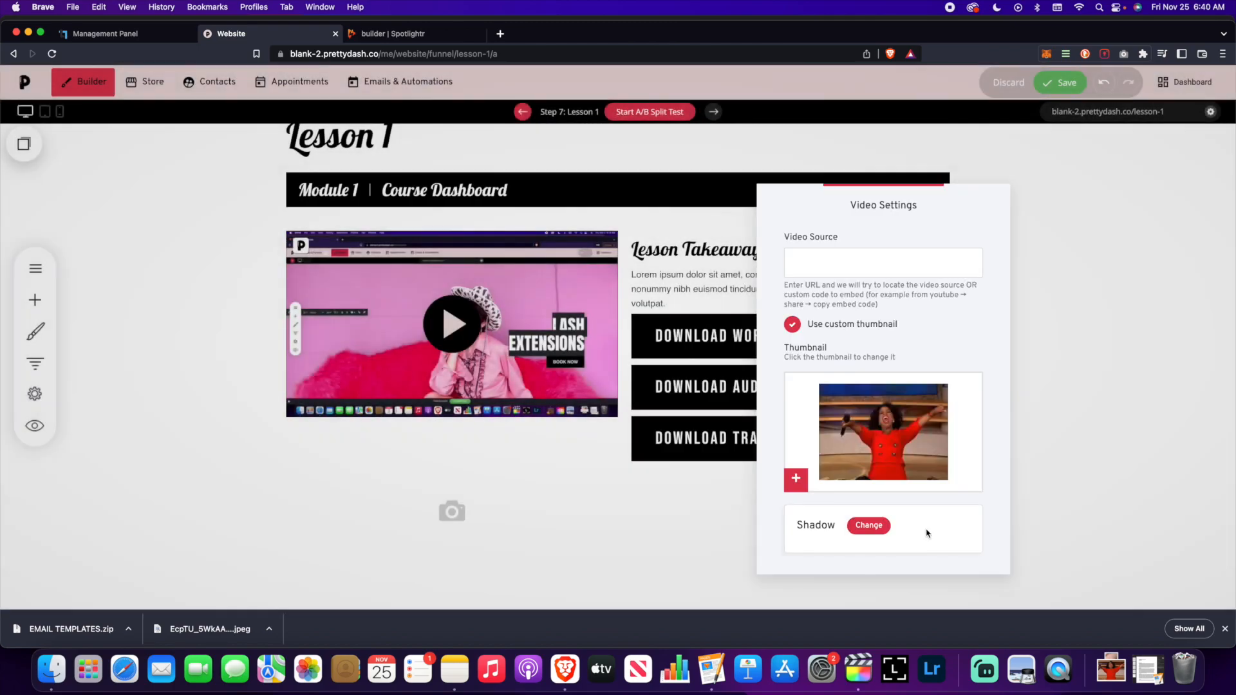
click(993, 428)
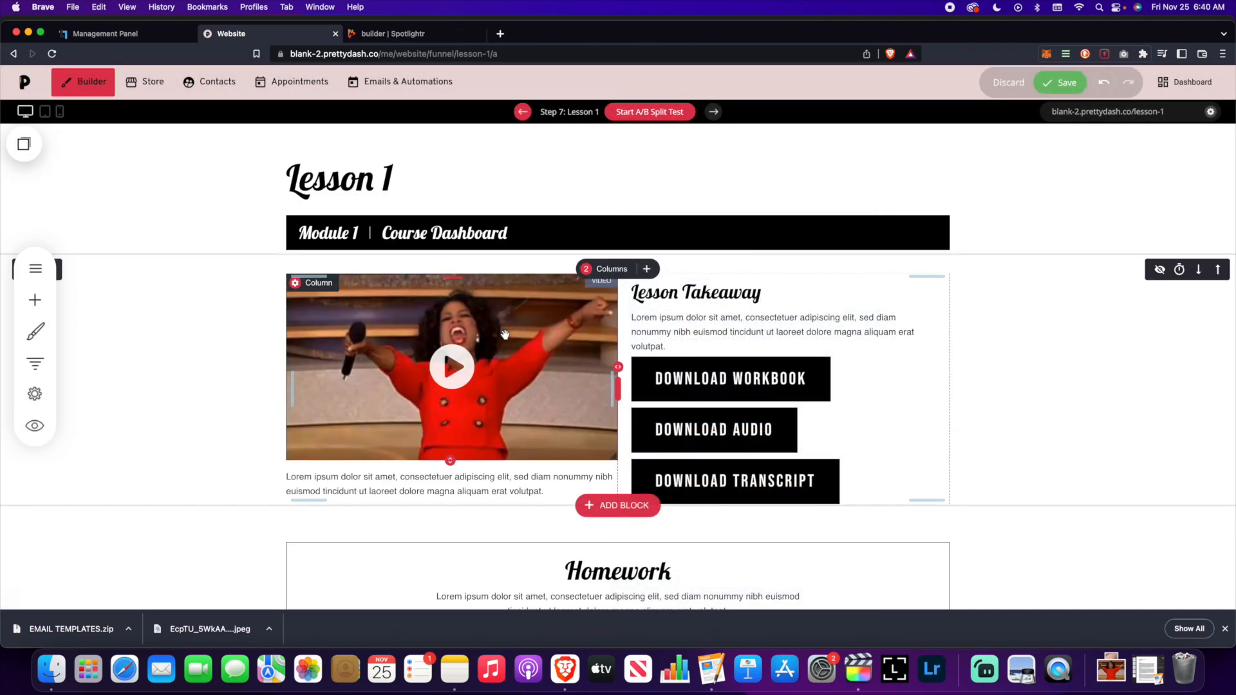
- Turn the custom thumbnail back off and save the Lesson 1 page
click(472, 318)
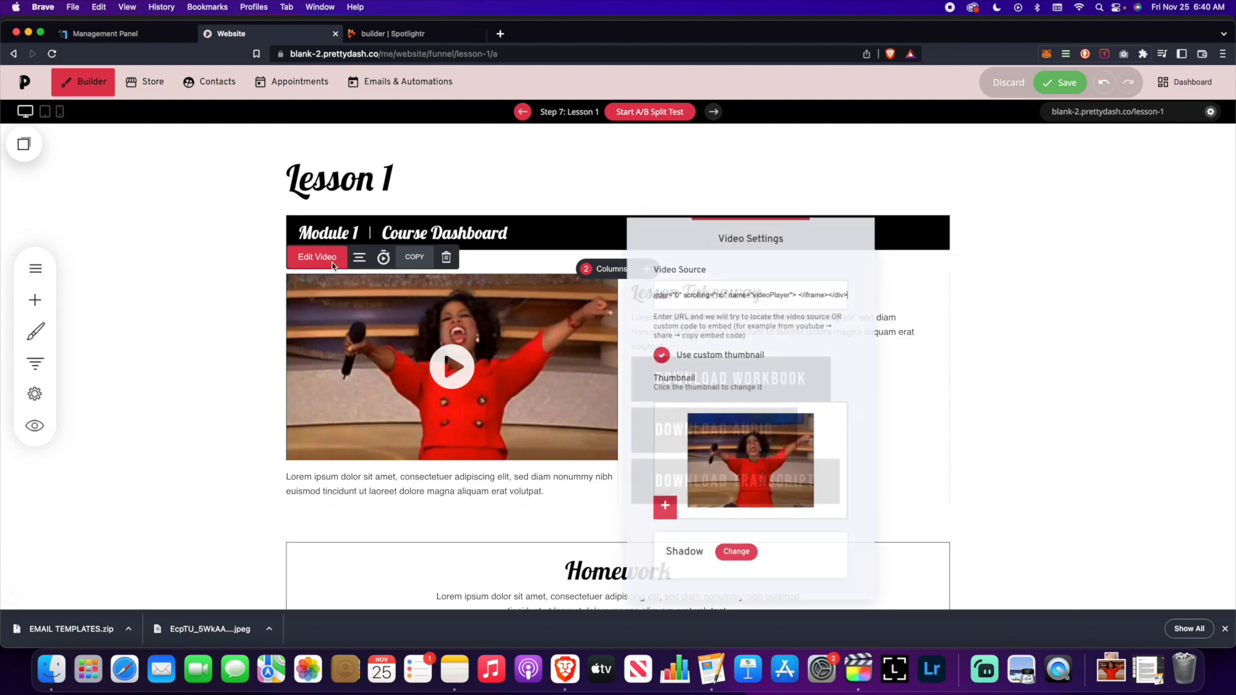
click(659, 354)
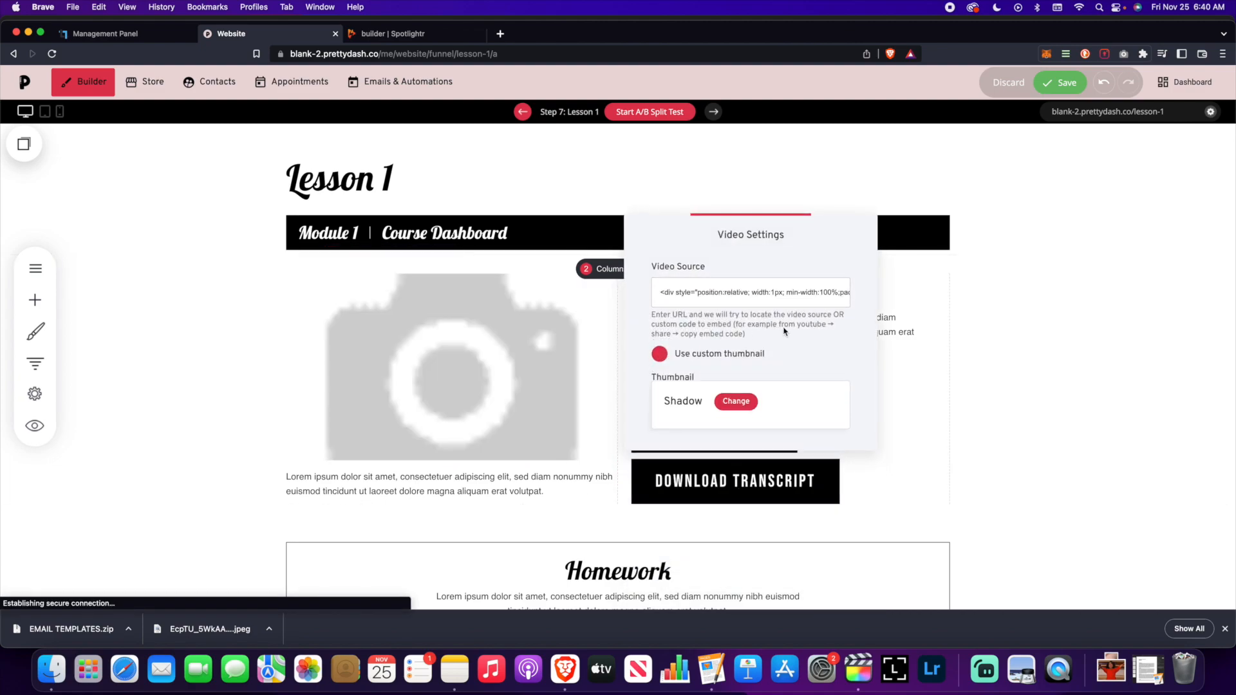
click(1035, 328)
click(1063, 82)
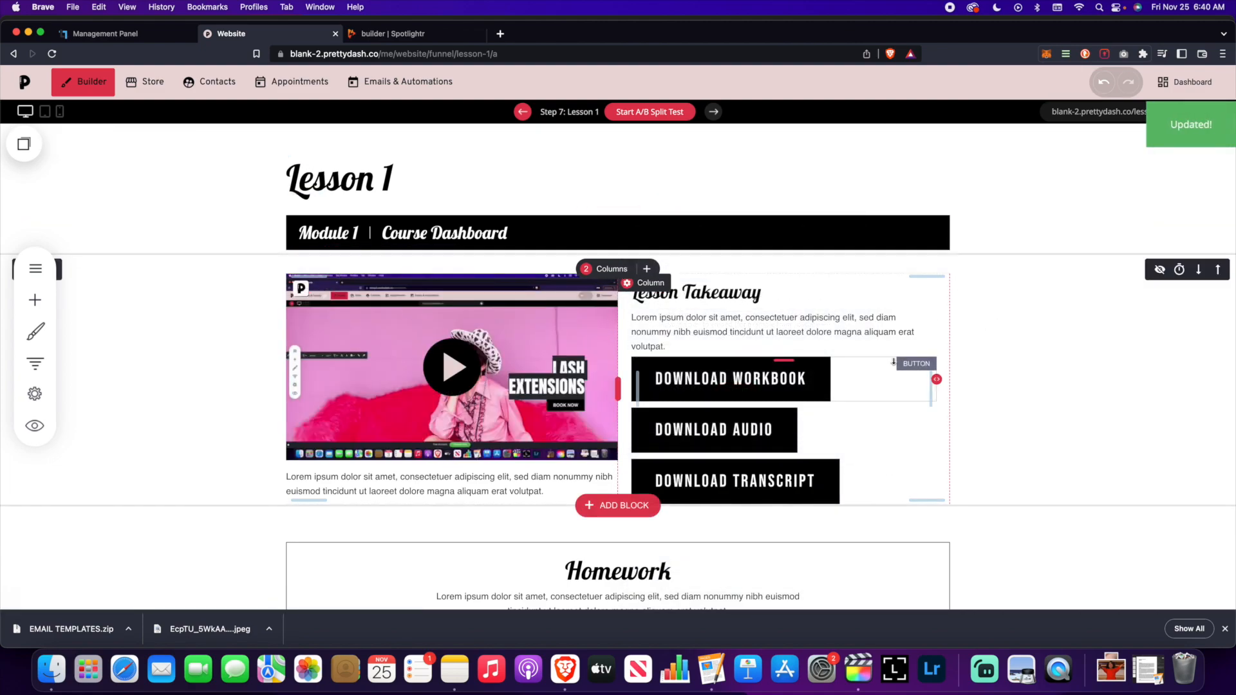
scroll(723, 415, down, 2)
scroll(724, 417, up, 2)
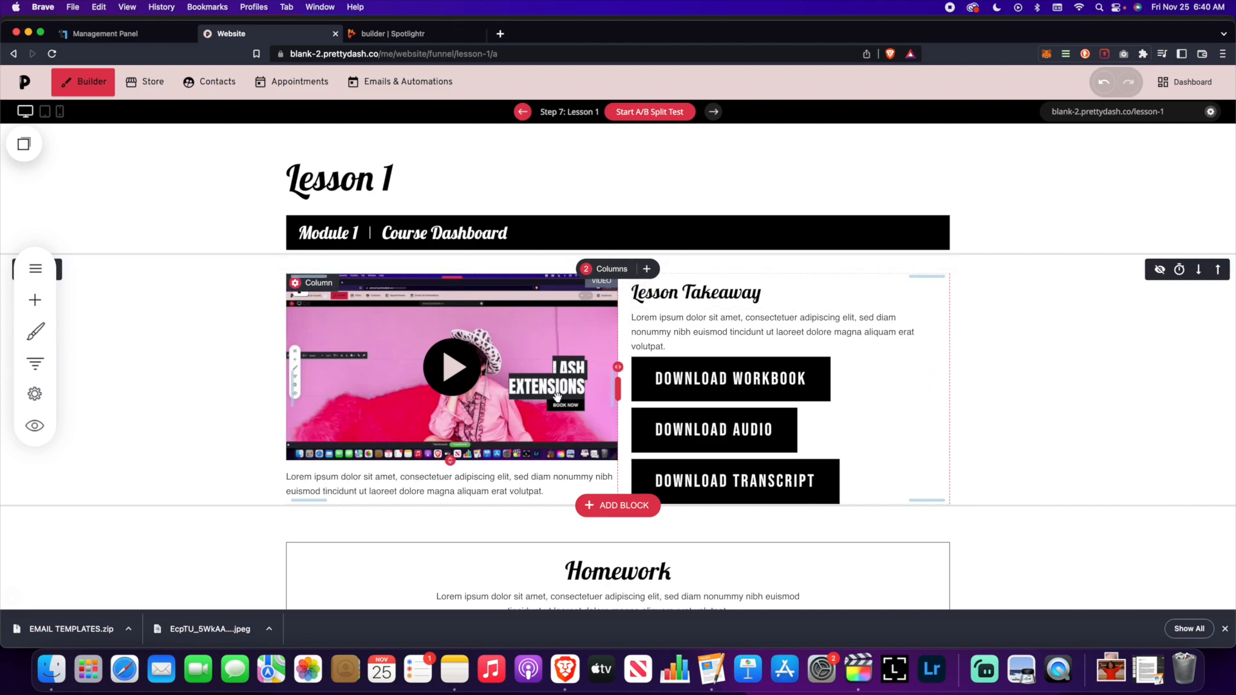
scroll(558, 397, down, 2)
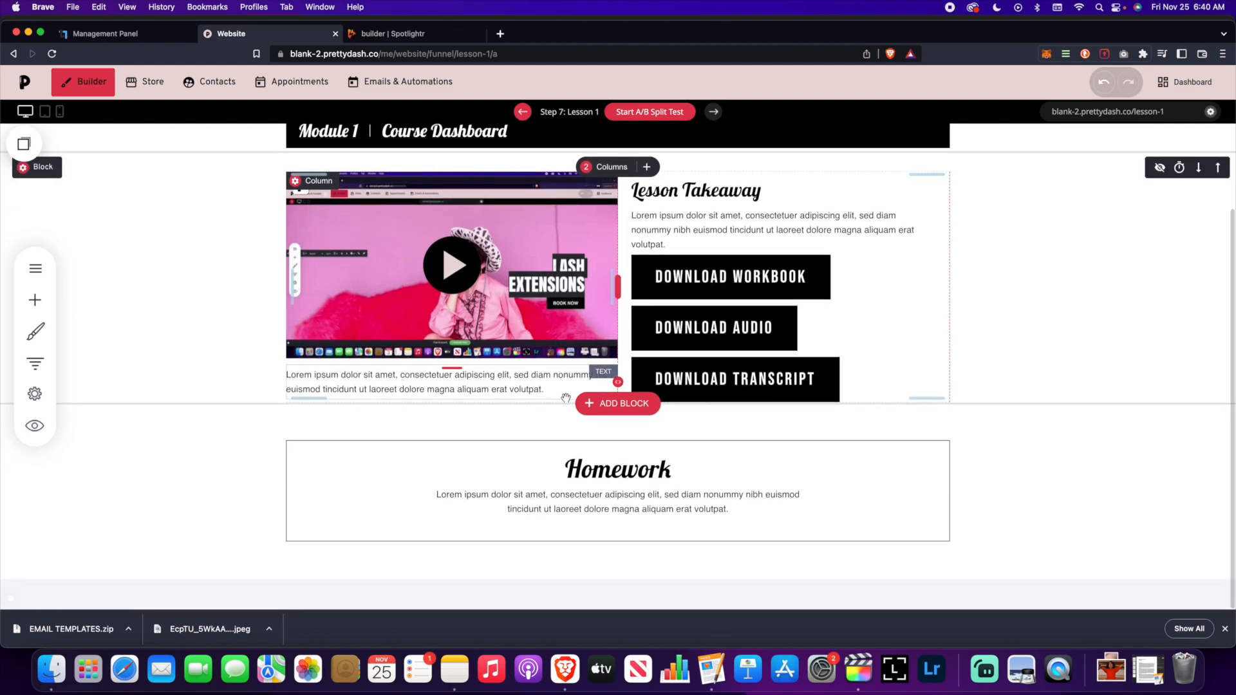
- Scroll back up the Lesson 1 page
scroll(563, 400, up, 2)
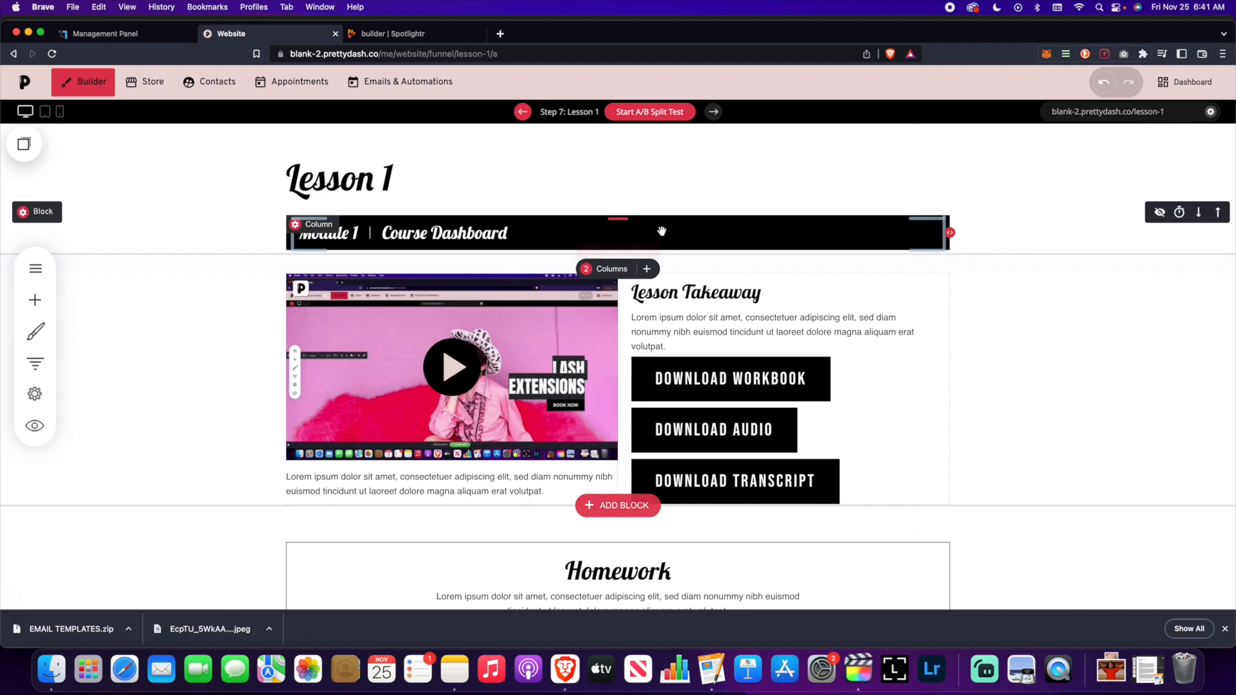
- Open the funnel overview and duplicate the Module 1 step once
click(34, 364)
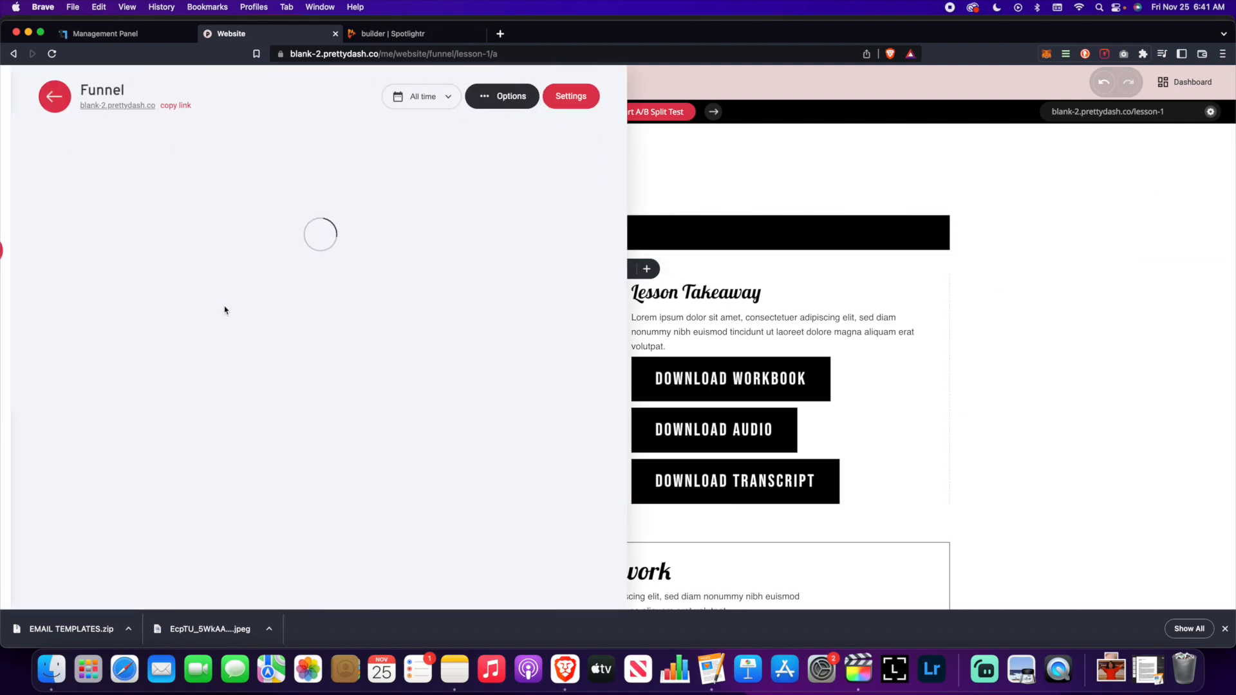
scroll(347, 335, down, 3)
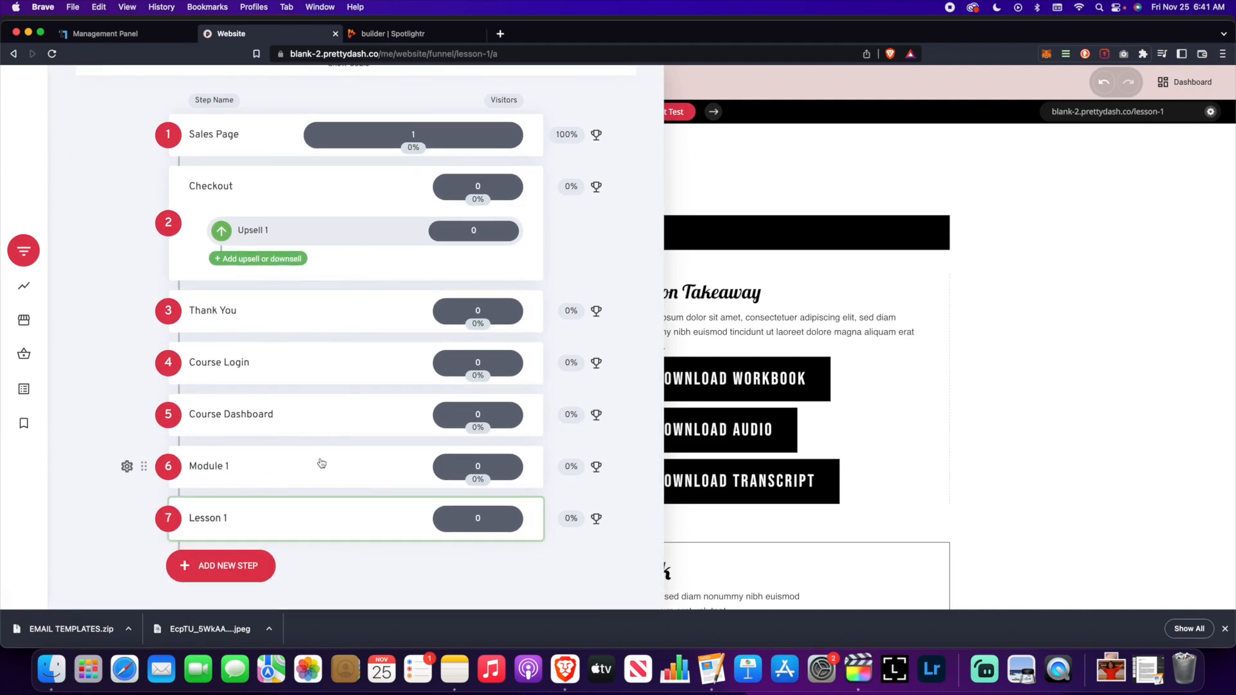
click(125, 468)
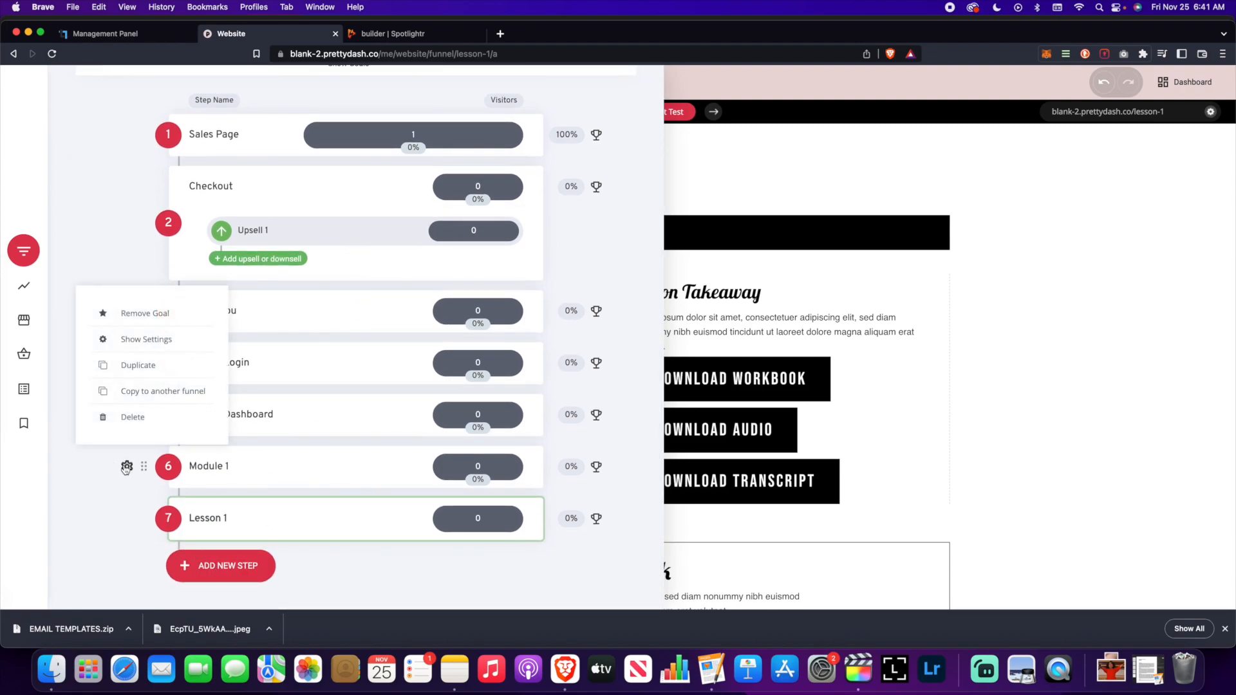
click(142, 362)
click(656, 323)
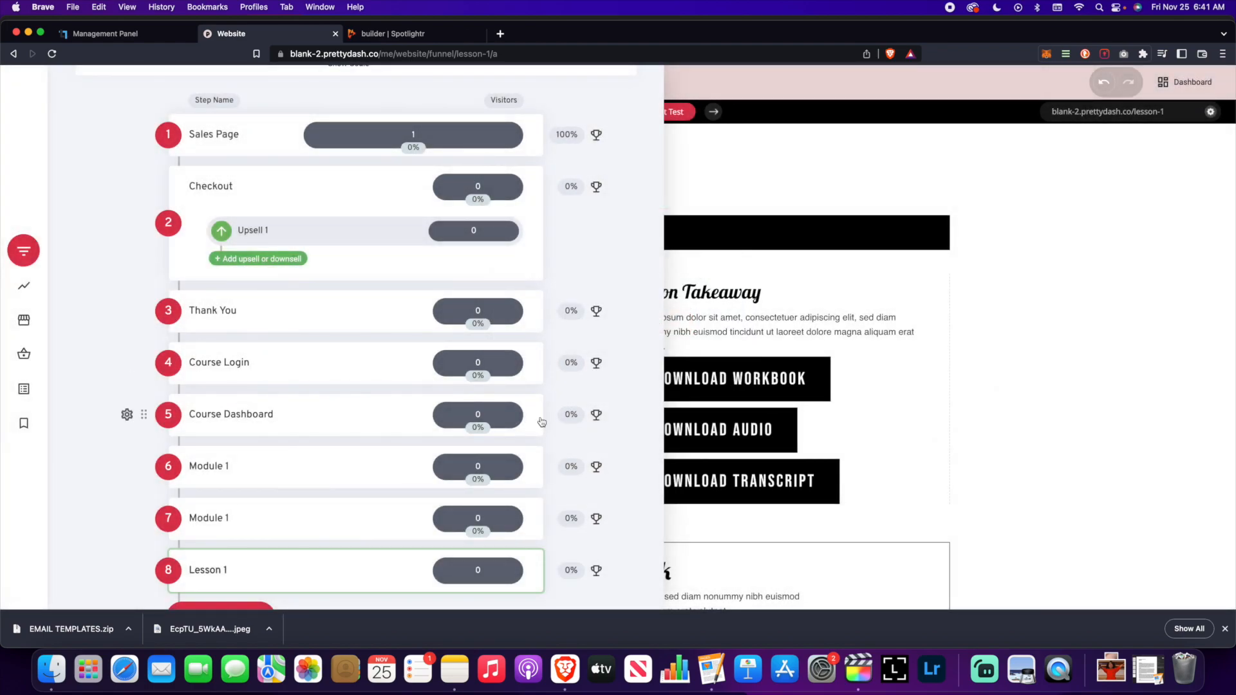
- Duplicate the Module 1 step twice more, then open the Step 7 copy for editing
scroll(254, 422, down, 1)
click(127, 466)
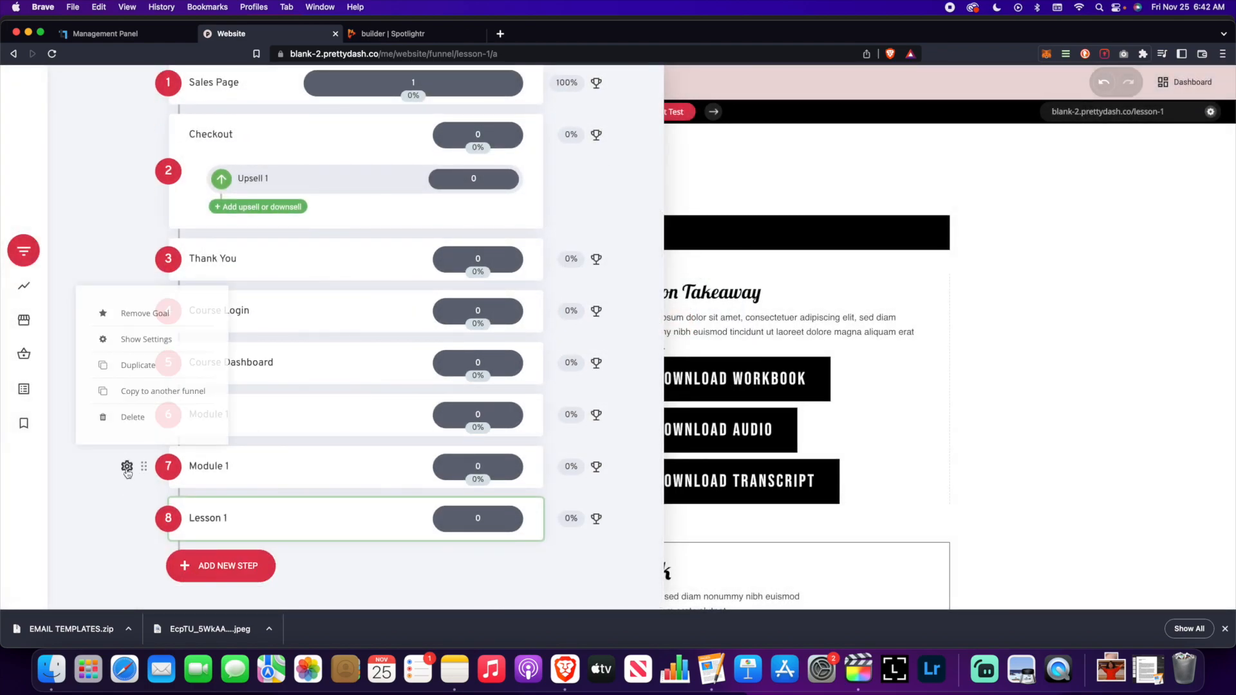
click(142, 364)
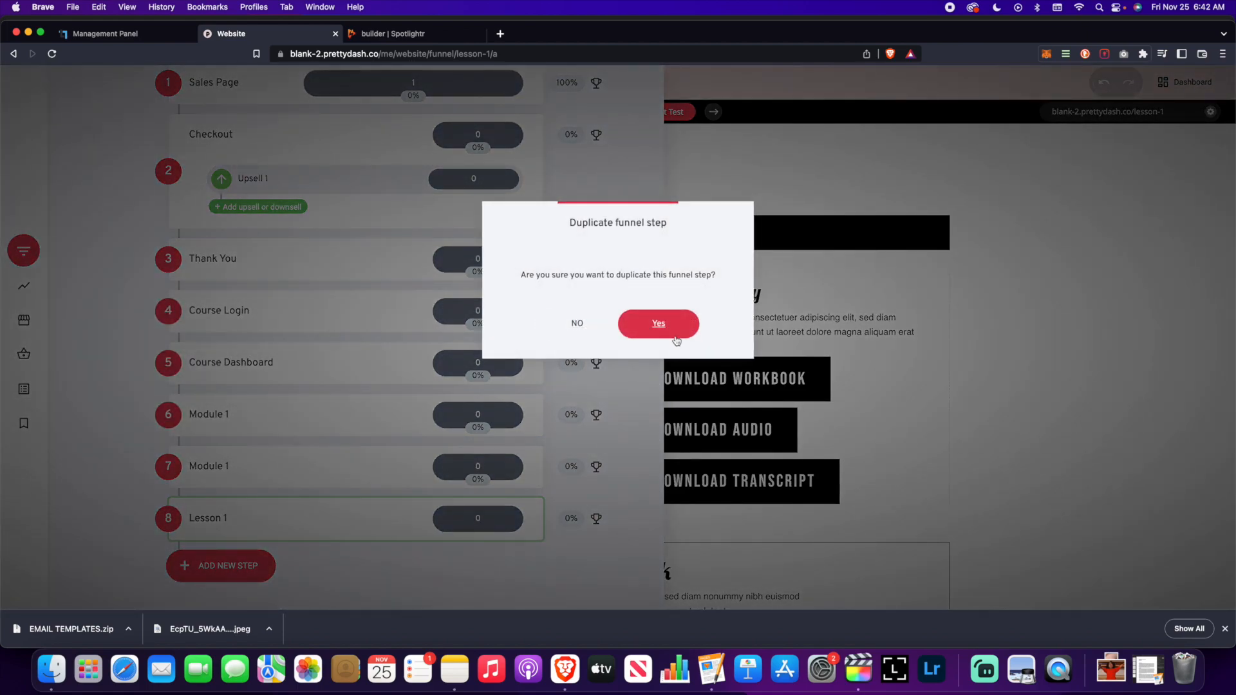
click(657, 323)
scroll(129, 515, down, 1)
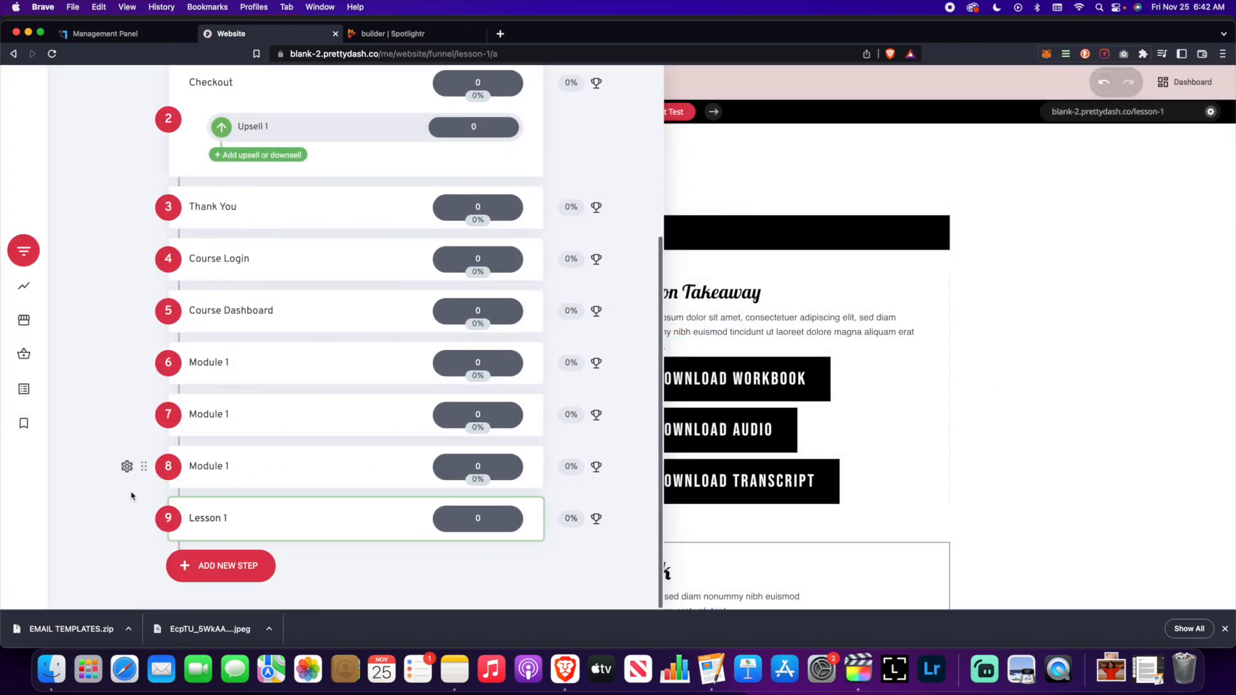
click(127, 467)
click(135, 365)
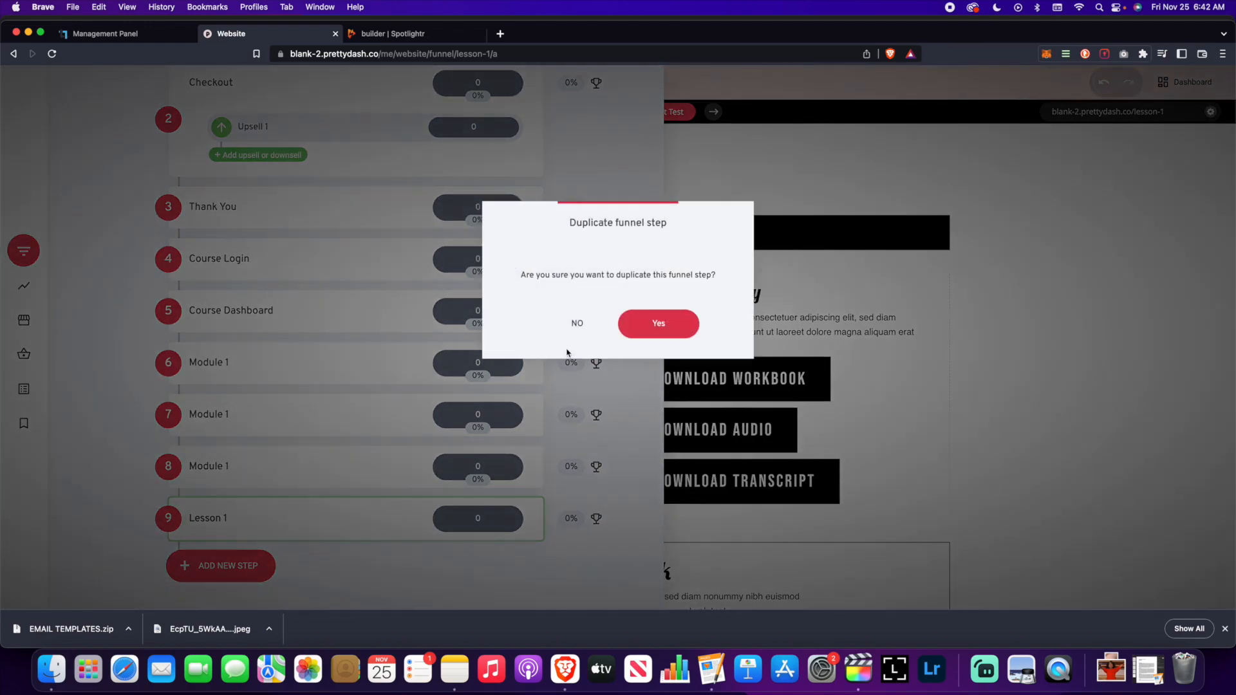
click(638, 327)
scroll(372, 461, down, 1)
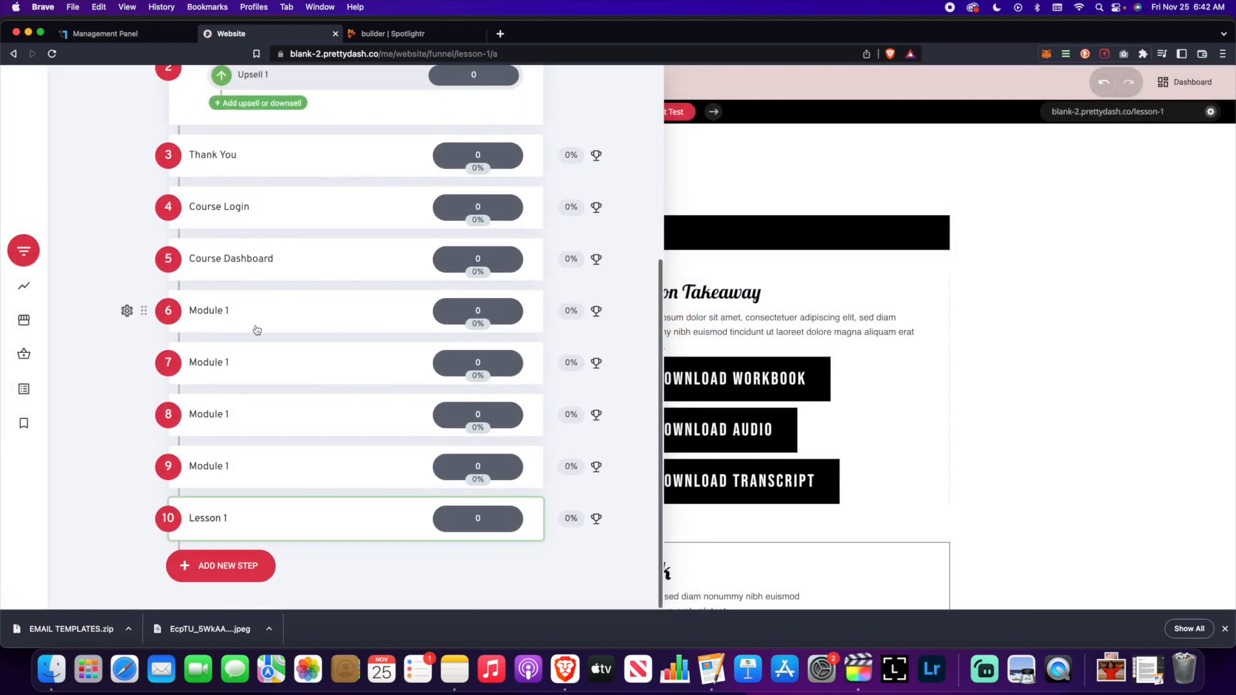
click(216, 361)
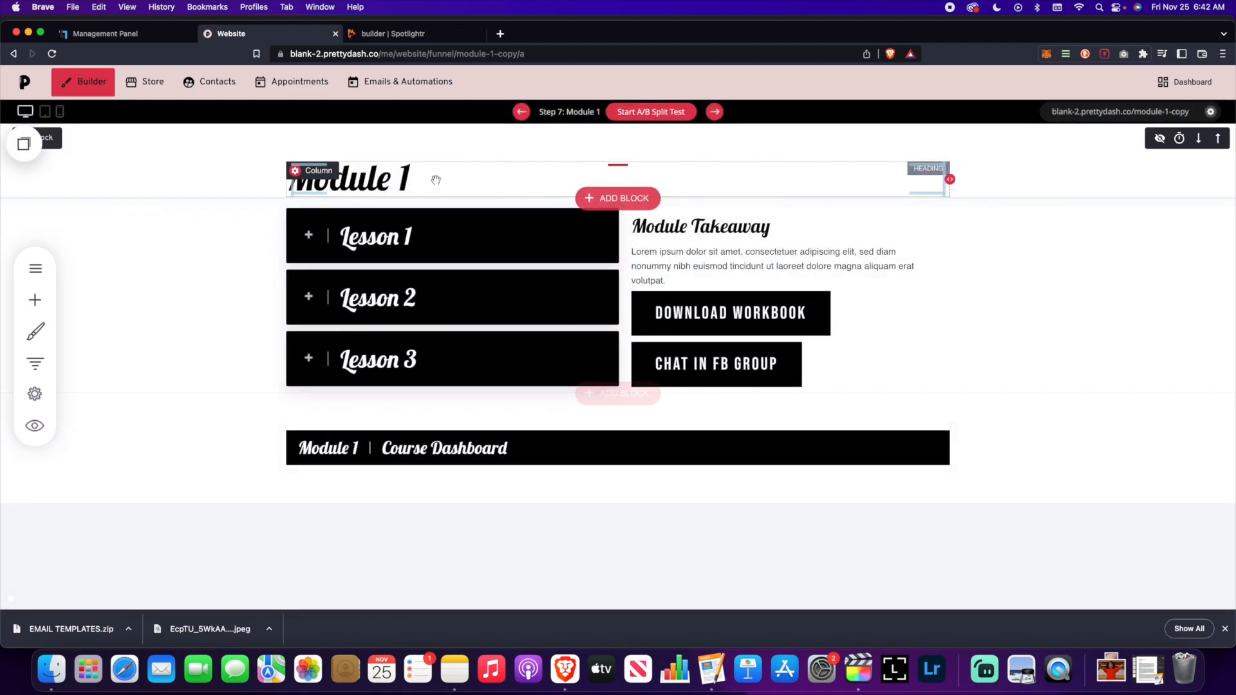
- Change the Step 7 page heading to Module 2, save it, and return to the funnel steps
click(425, 176)
key(BackSpace)
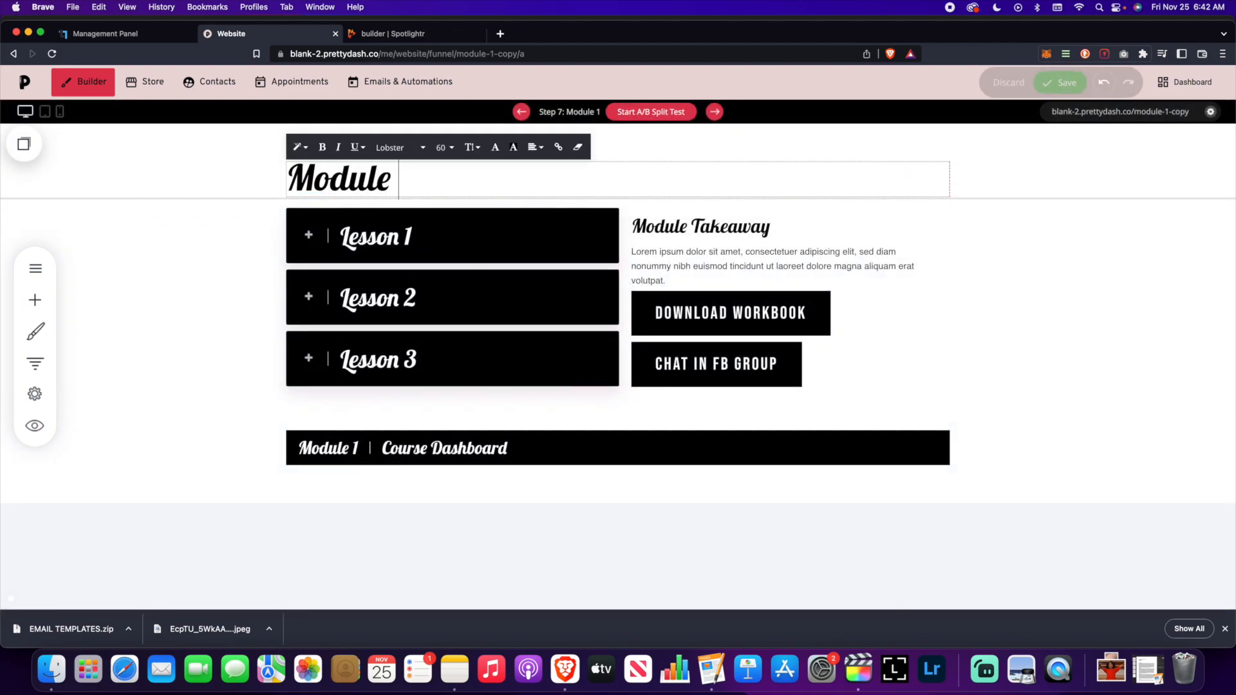
text(2)
click(1038, 353)
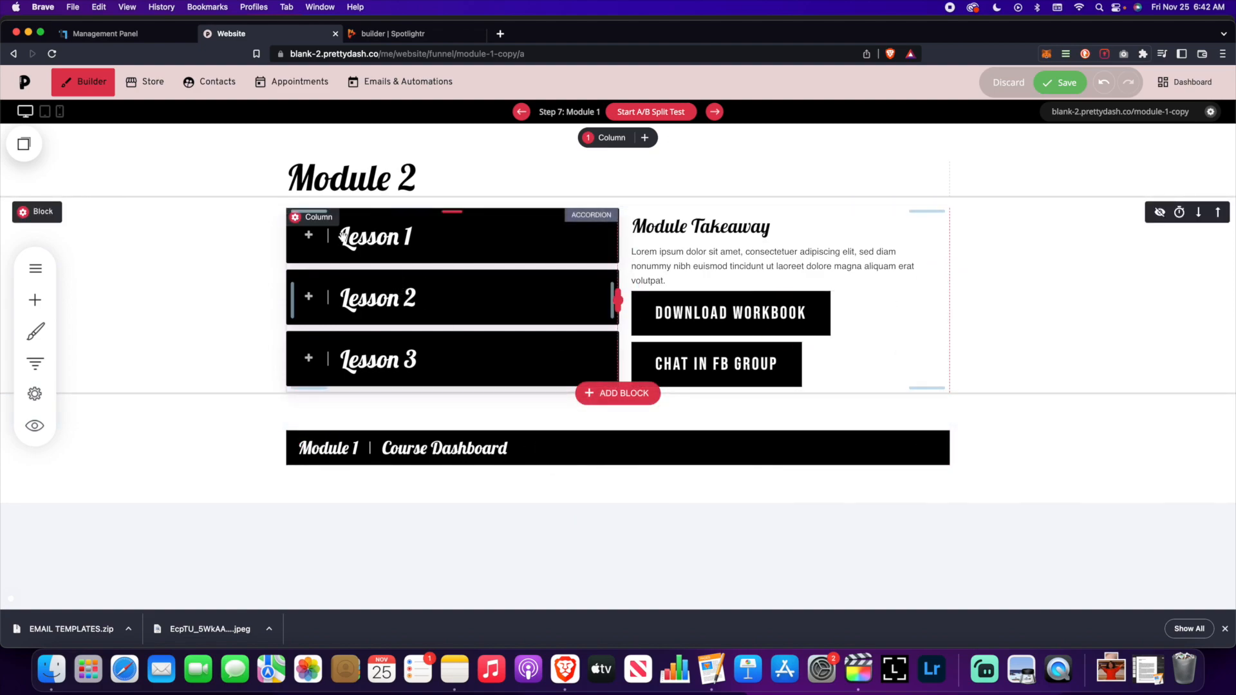
click(1043, 87)
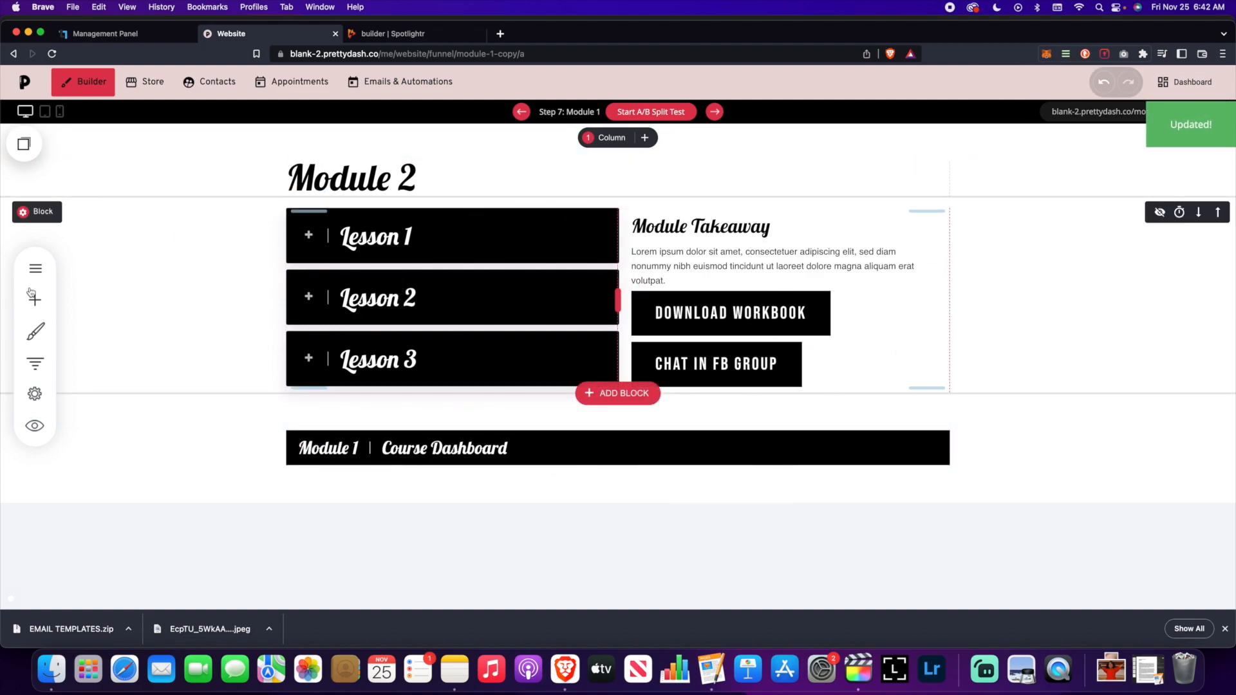
click(35, 363)
scroll(189, 448, down, 5)
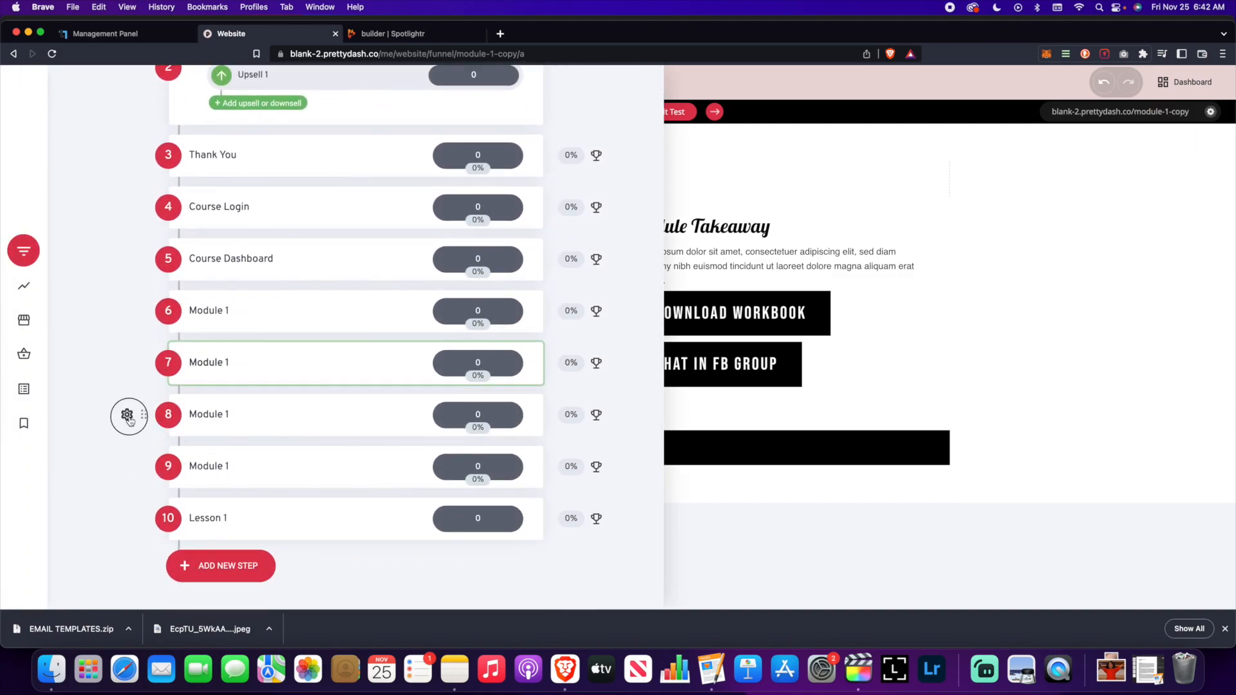
- Rename step 7 to Module 2 with page URL module-2
click(126, 414)
click(142, 284)
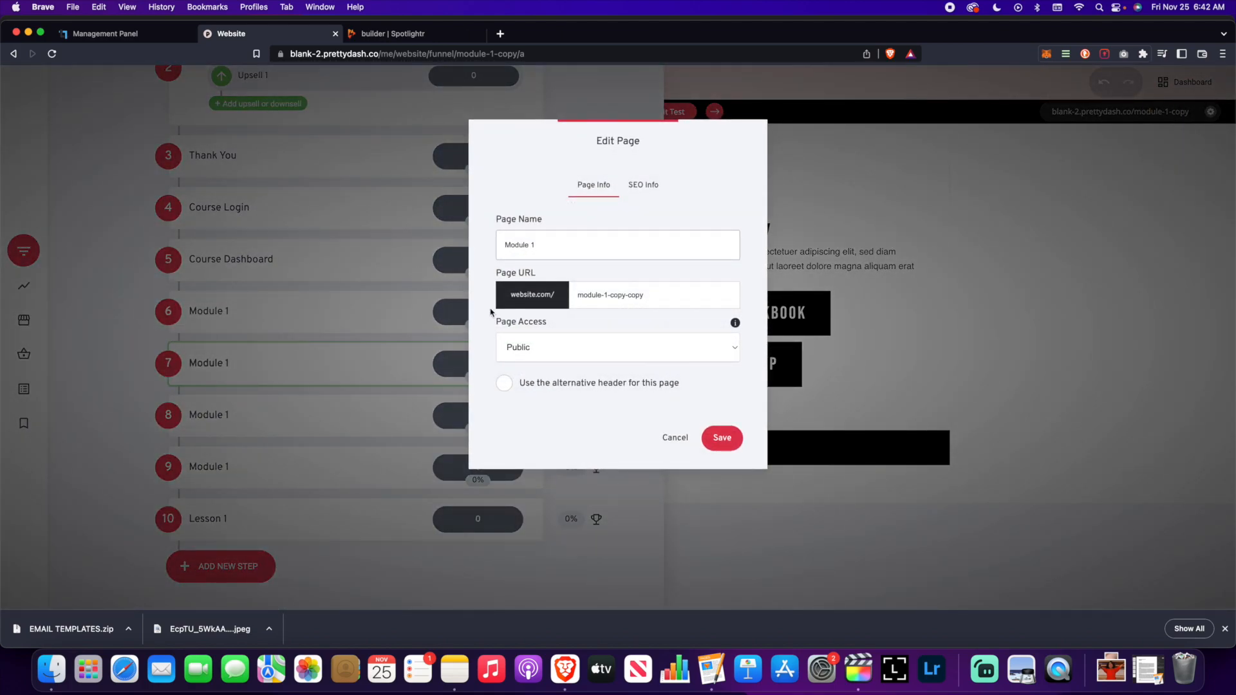
click(665, 438)
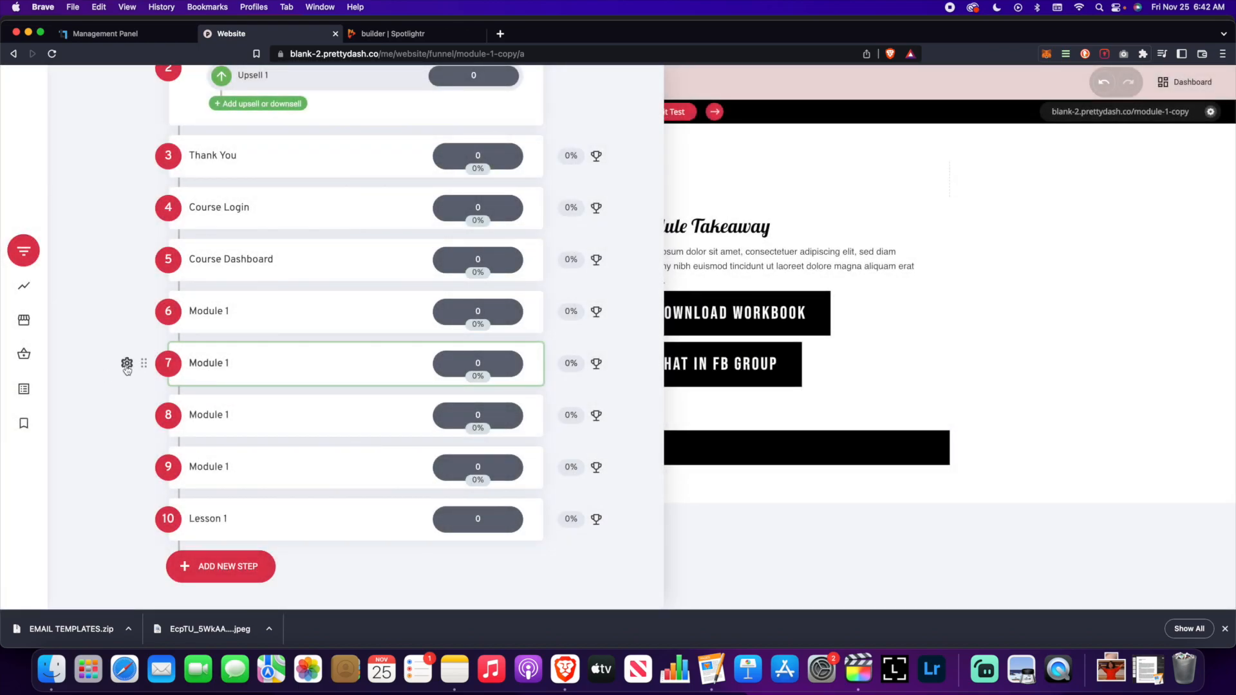
click(127, 363)
click(188, 238)
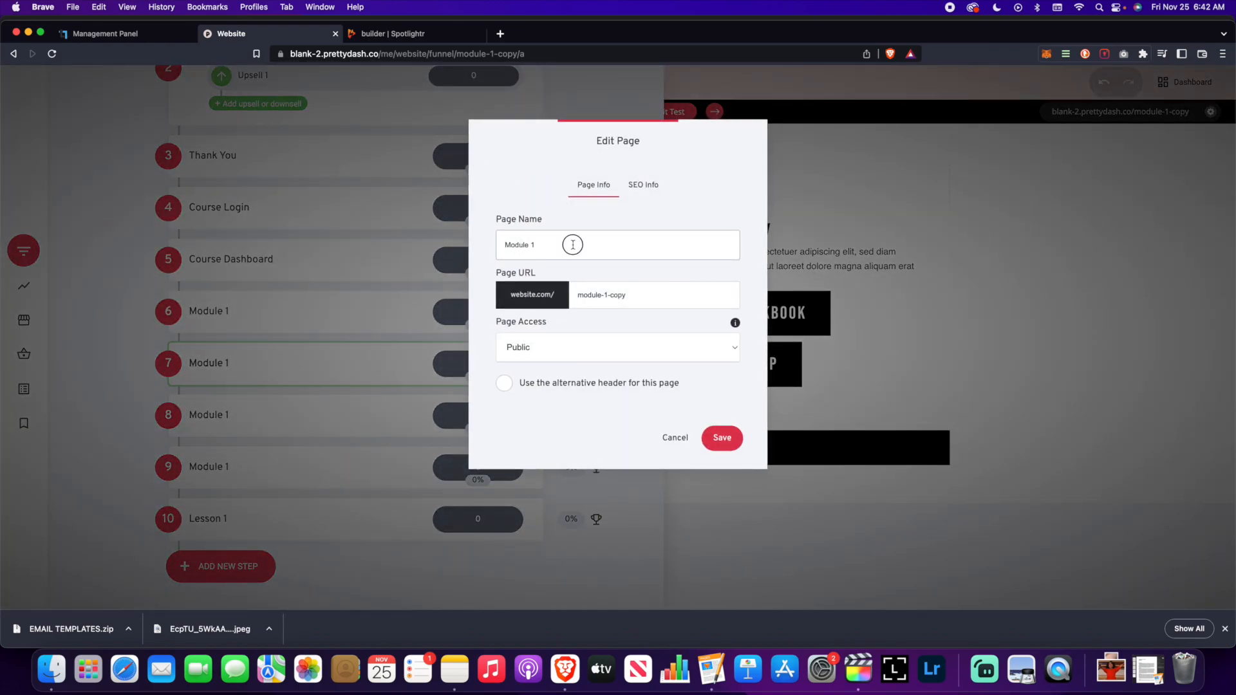
drag(626, 295, 603, 295)
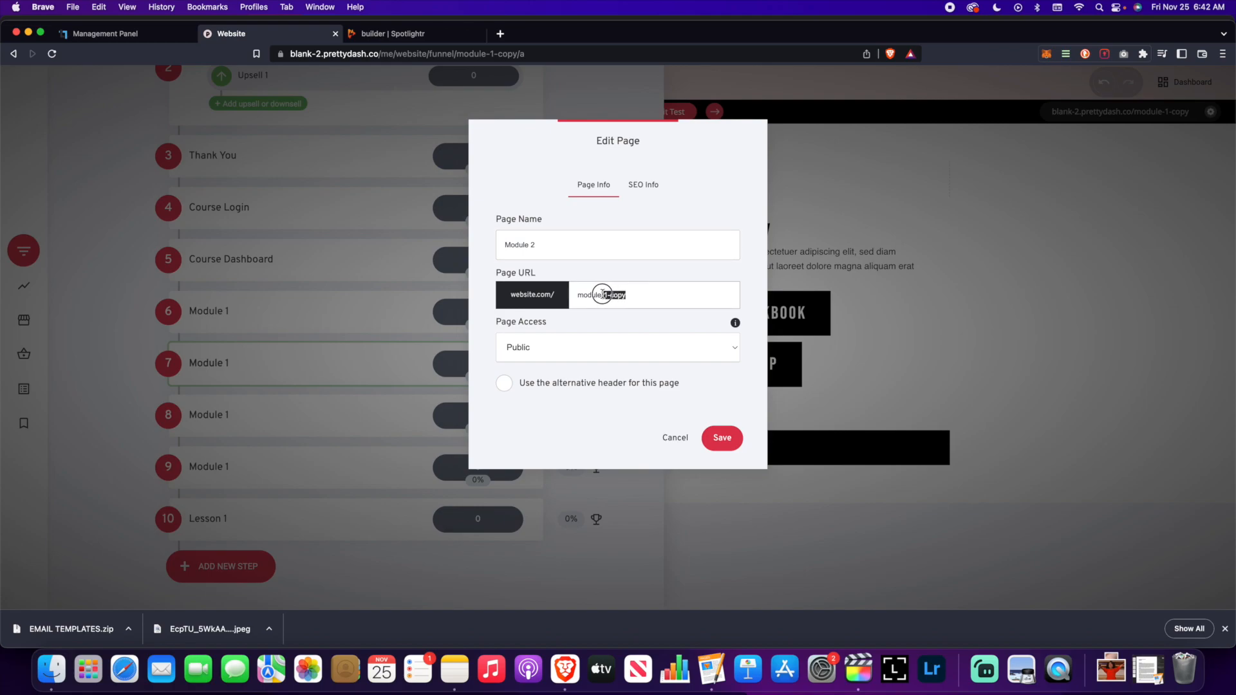
text(2)
click(722, 438)
- Rename step 8 to Module 3 with page URL module-3
click(127, 416)
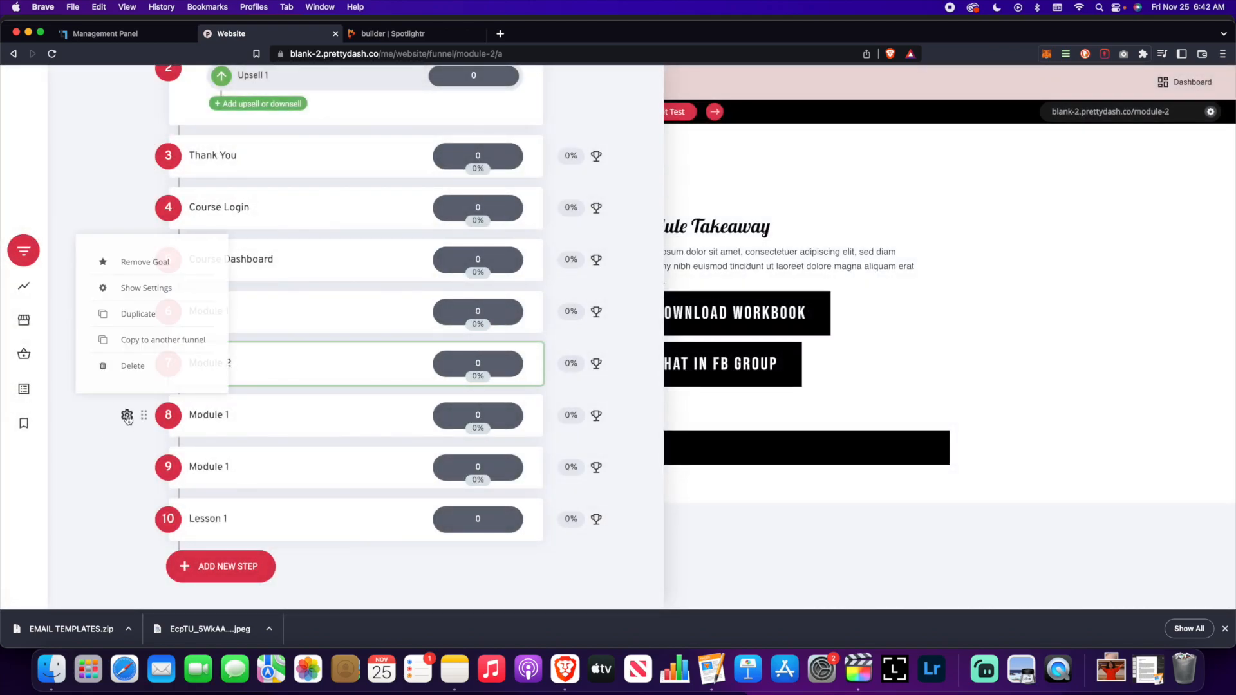
click(137, 287)
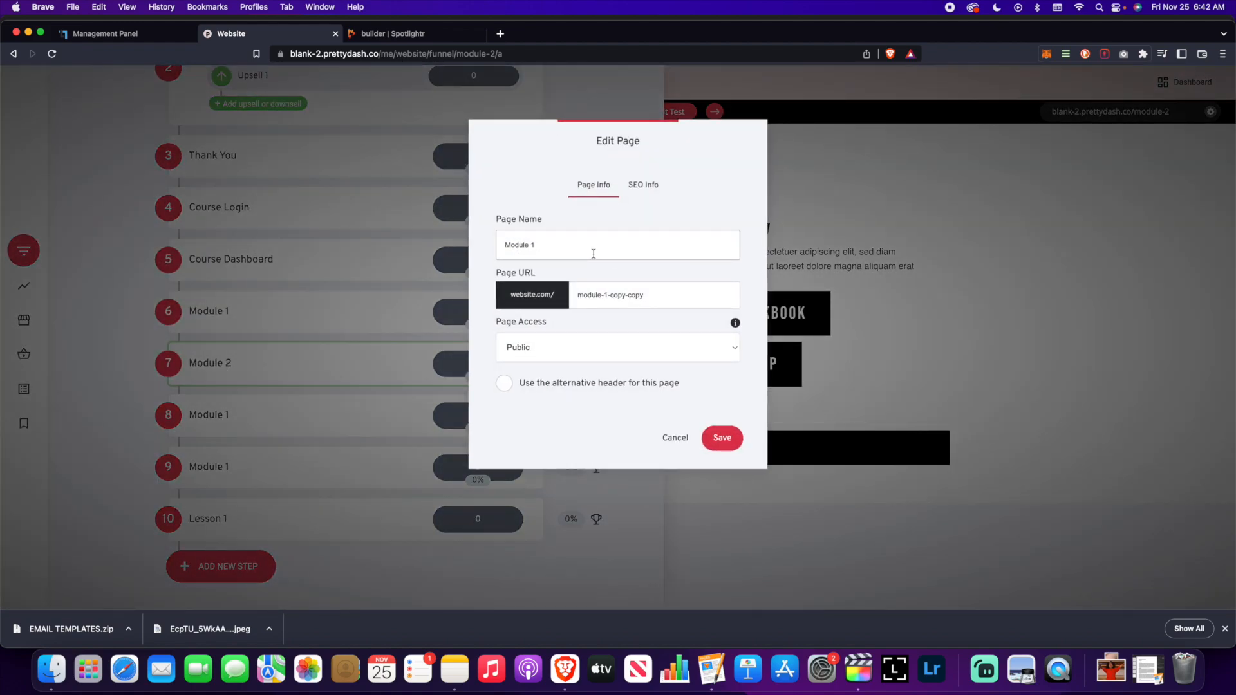
text(3)
drag(652, 294, 604, 295)
text(3)
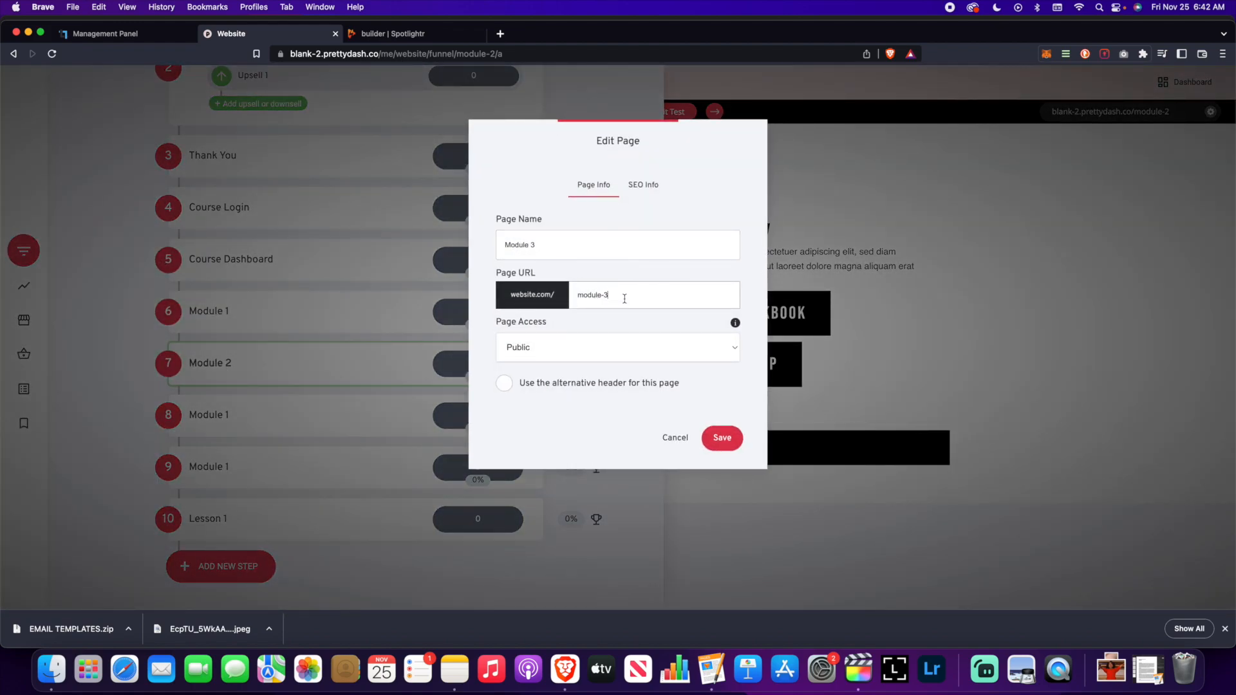
click(723, 438)
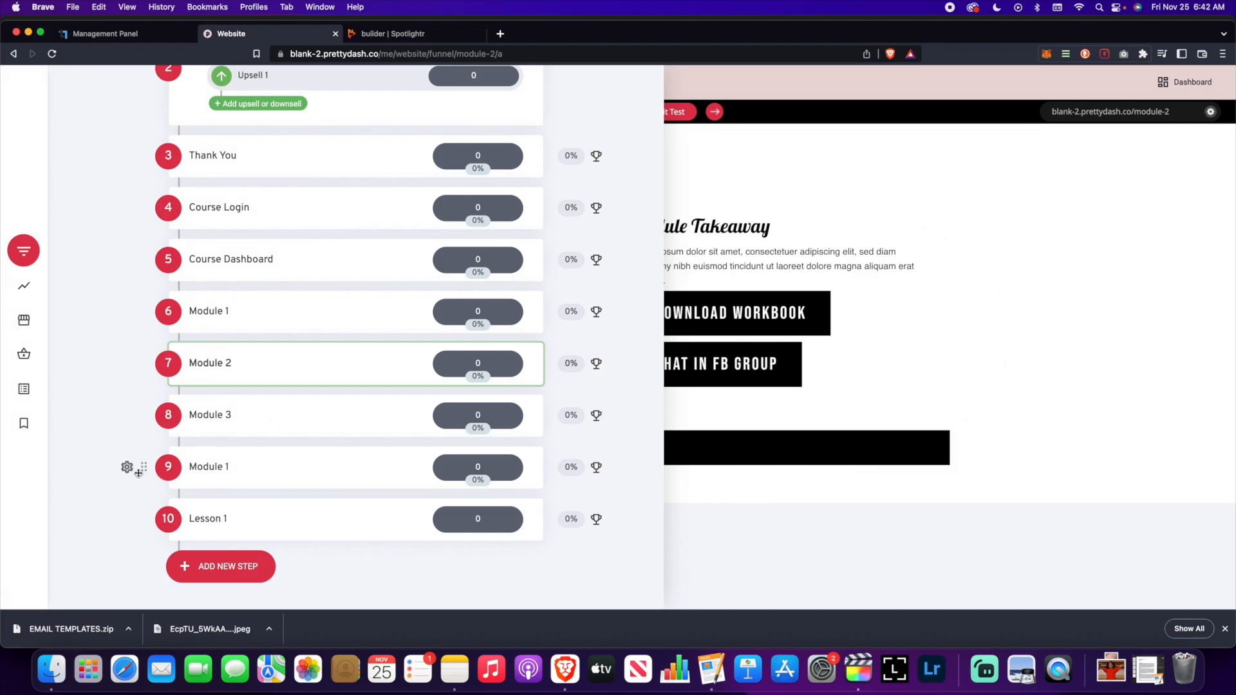
- Rename step 9 to Module 4 with page URL module-4
click(128, 468)
click(130, 337)
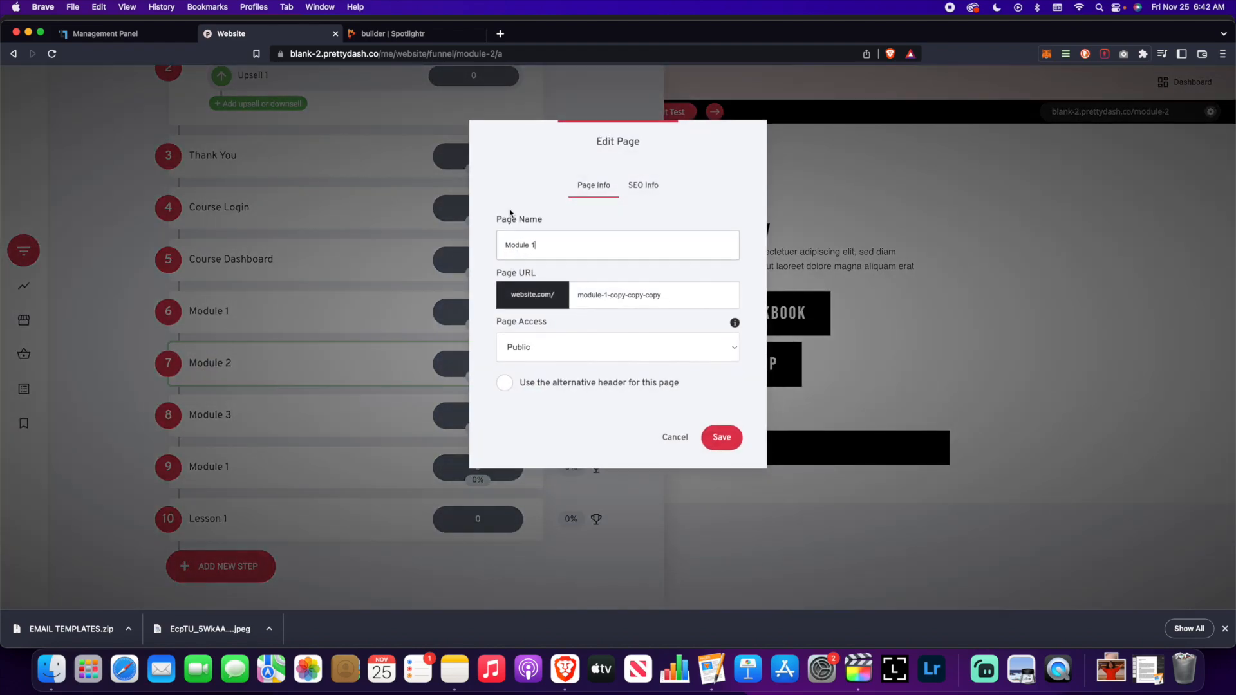
click(627, 295)
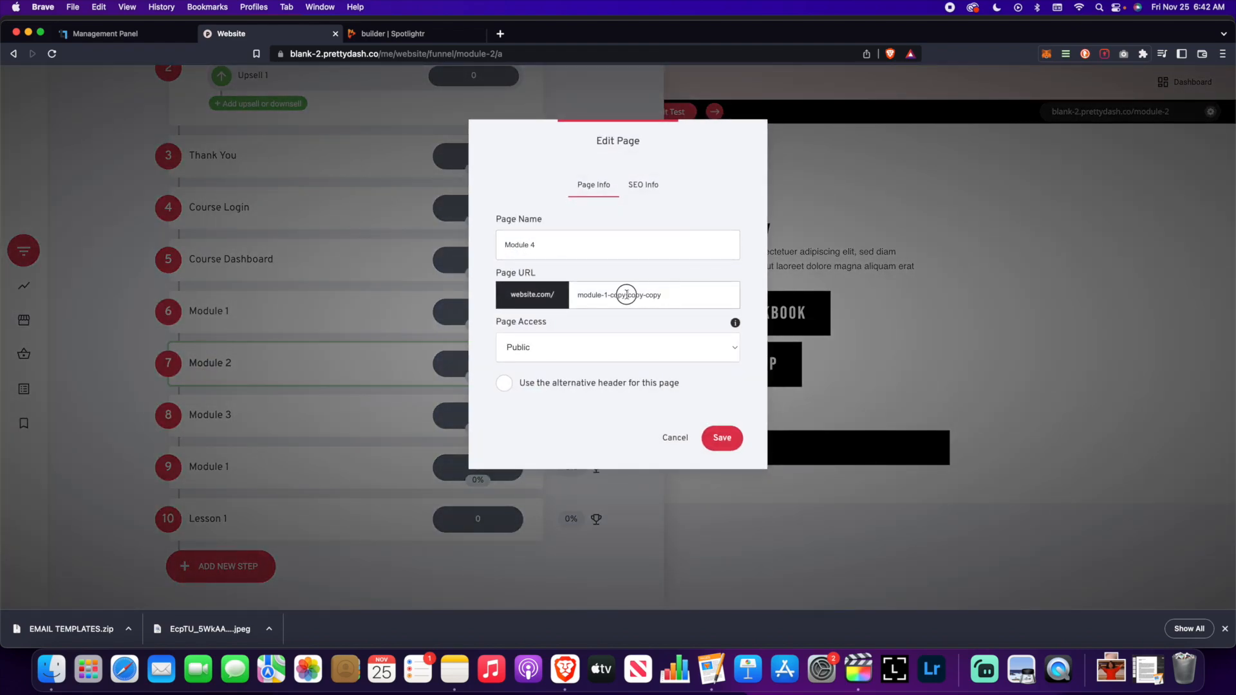
drag(641, 296, 604, 295)
text(4)
click(722, 438)
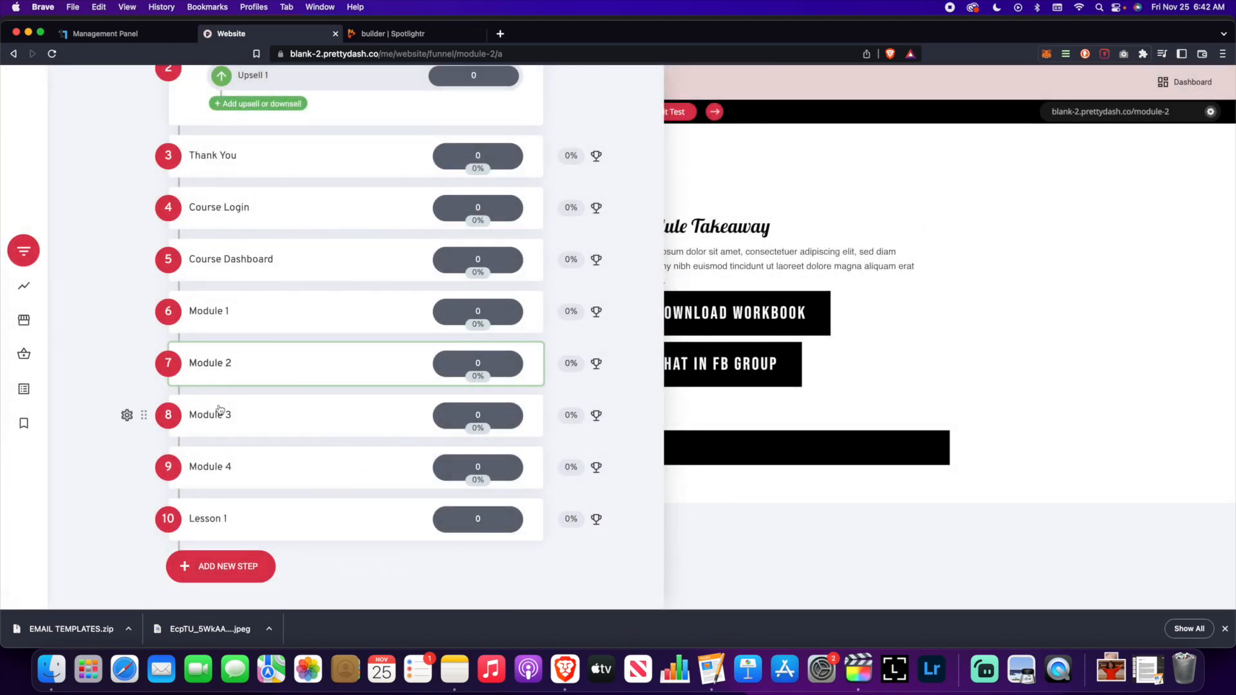
- Change the Step 8 page heading to Module 3 and save it
click(218, 417)
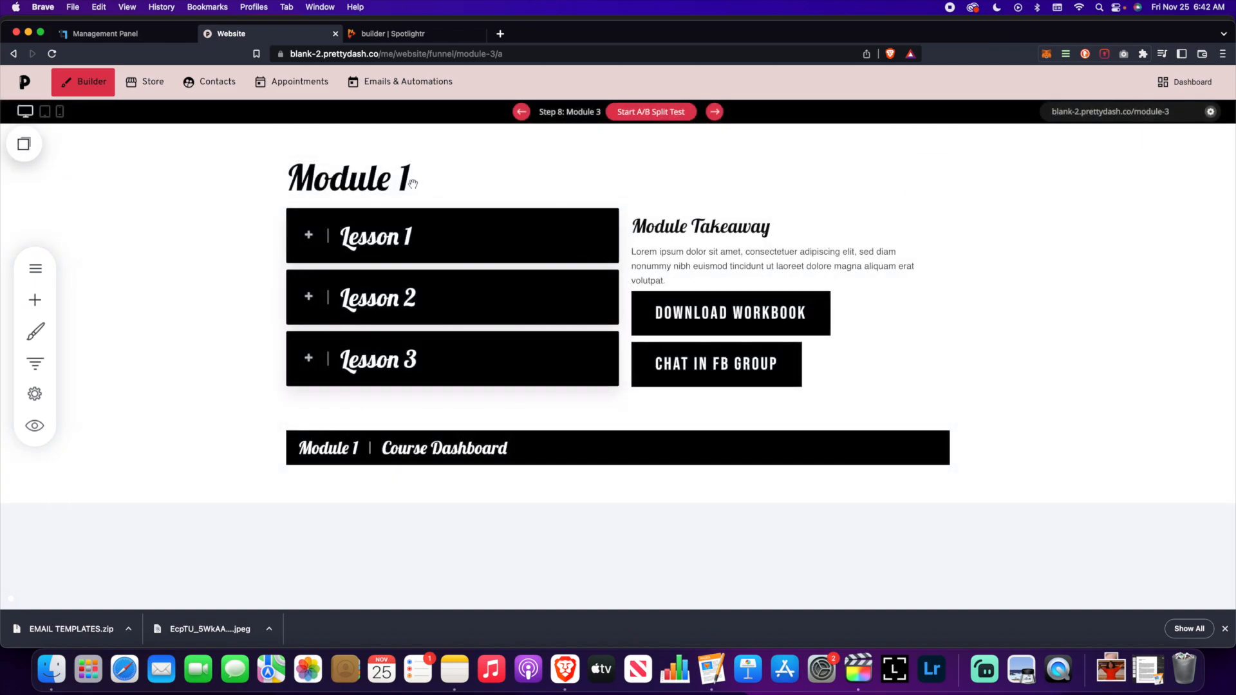
click(414, 177)
key(BackSpace)
text(3)
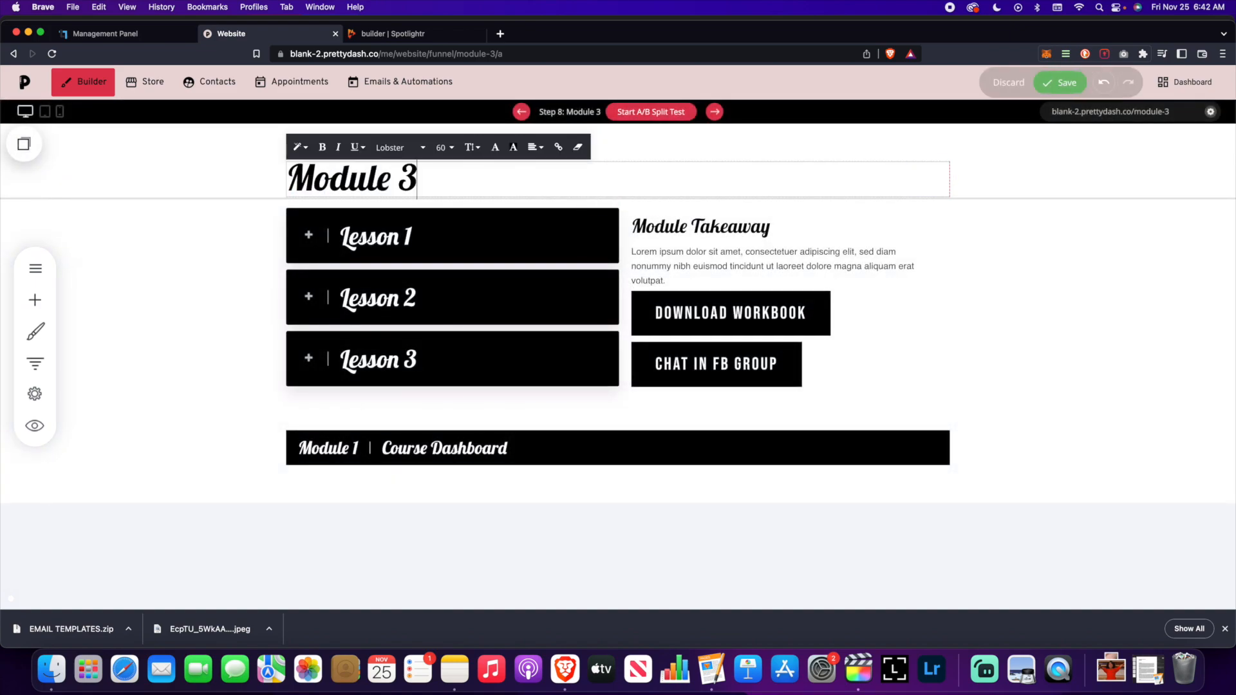
click(1069, 83)
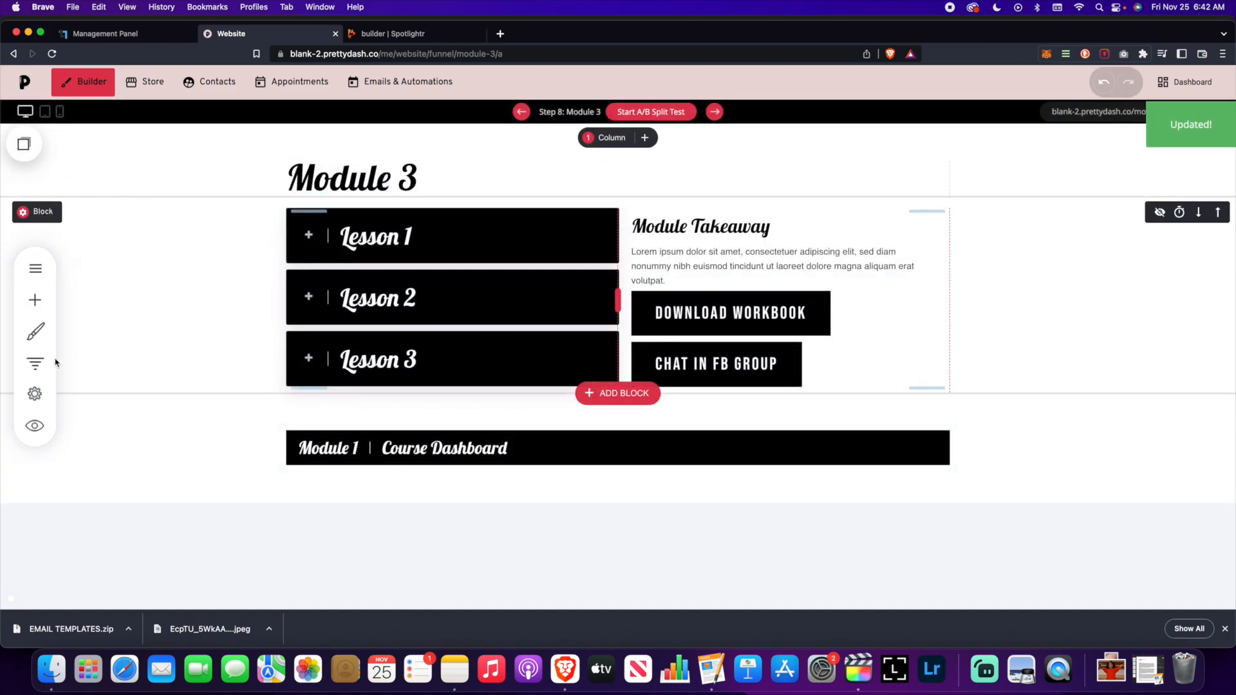
click(37, 364)
scroll(193, 451, down, 5)
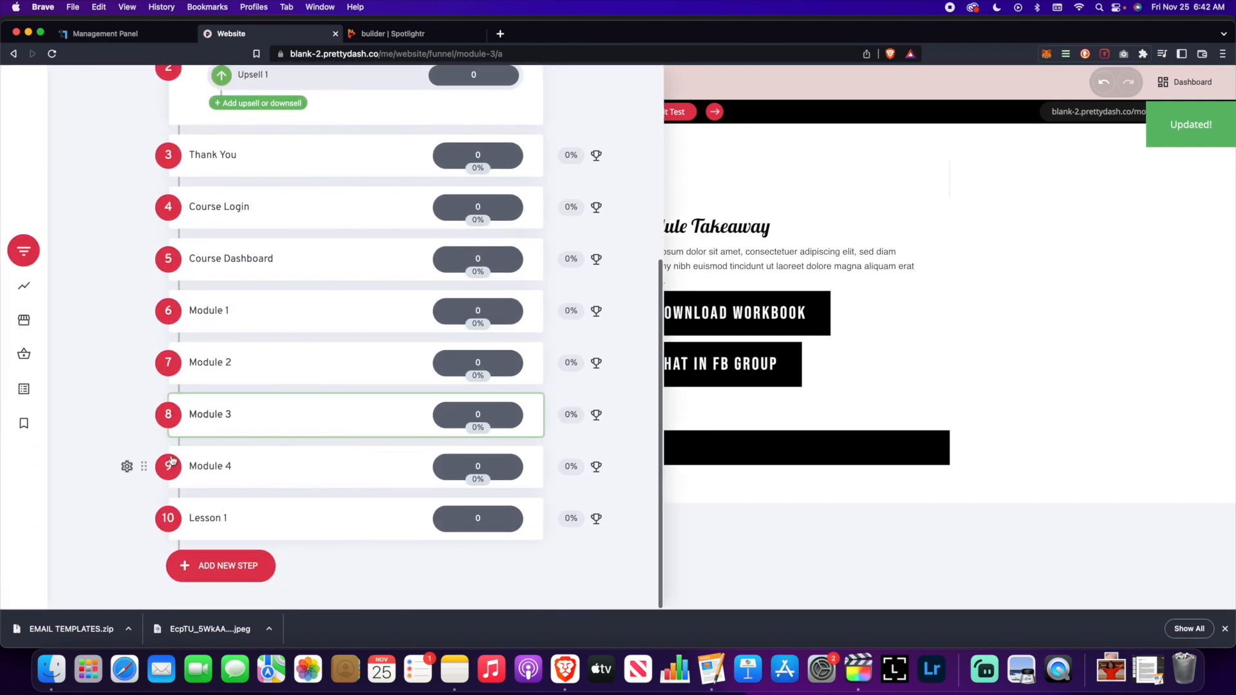
- Change the Step 9 page heading to Module 4 and return to the funnel steps
click(204, 465)
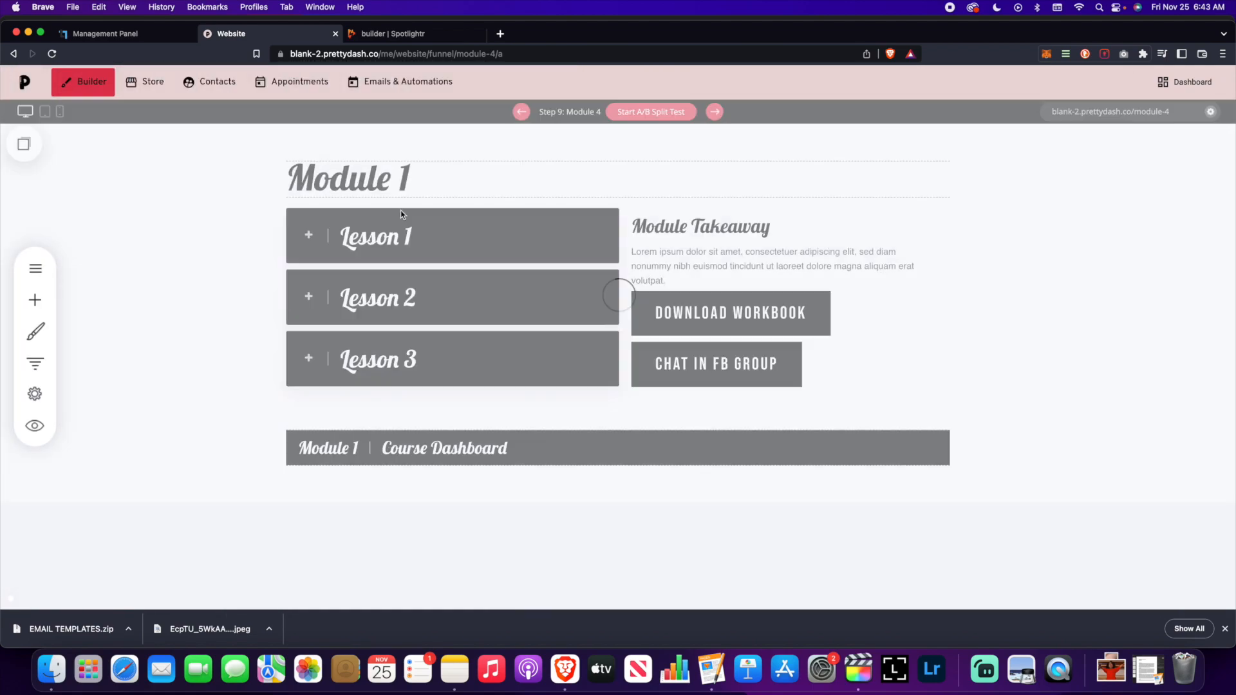
click(410, 180)
click(419, 176)
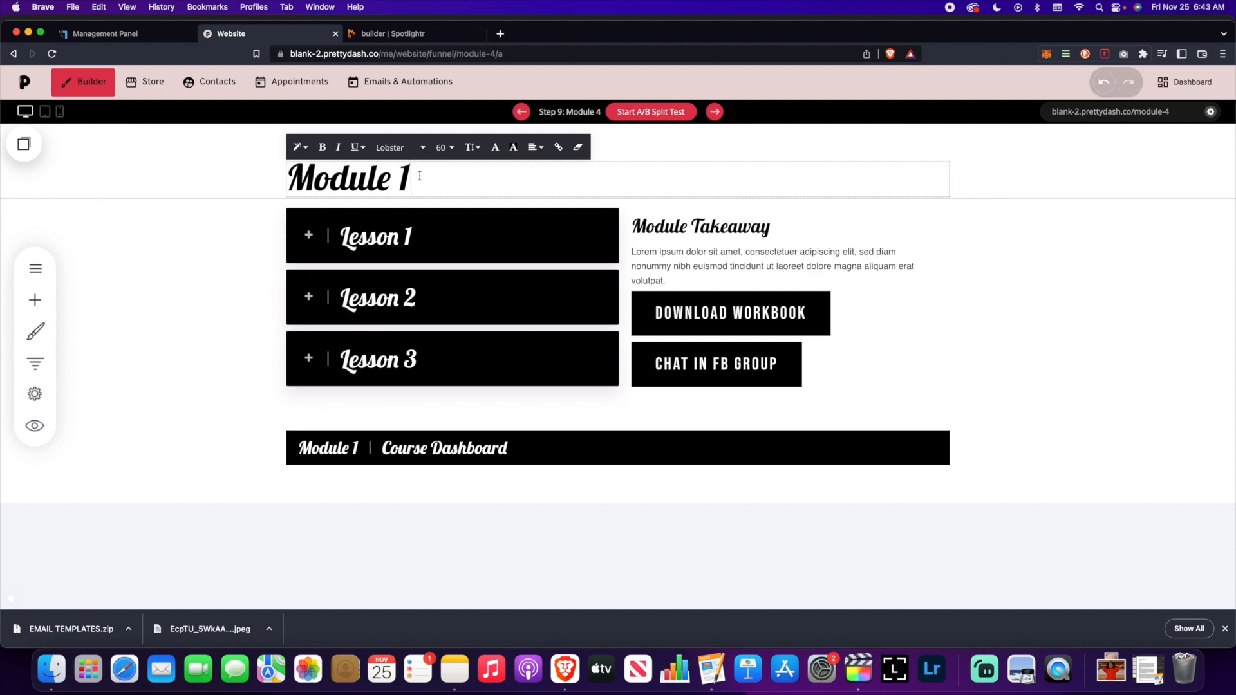
key(BackSpace)
text(4)
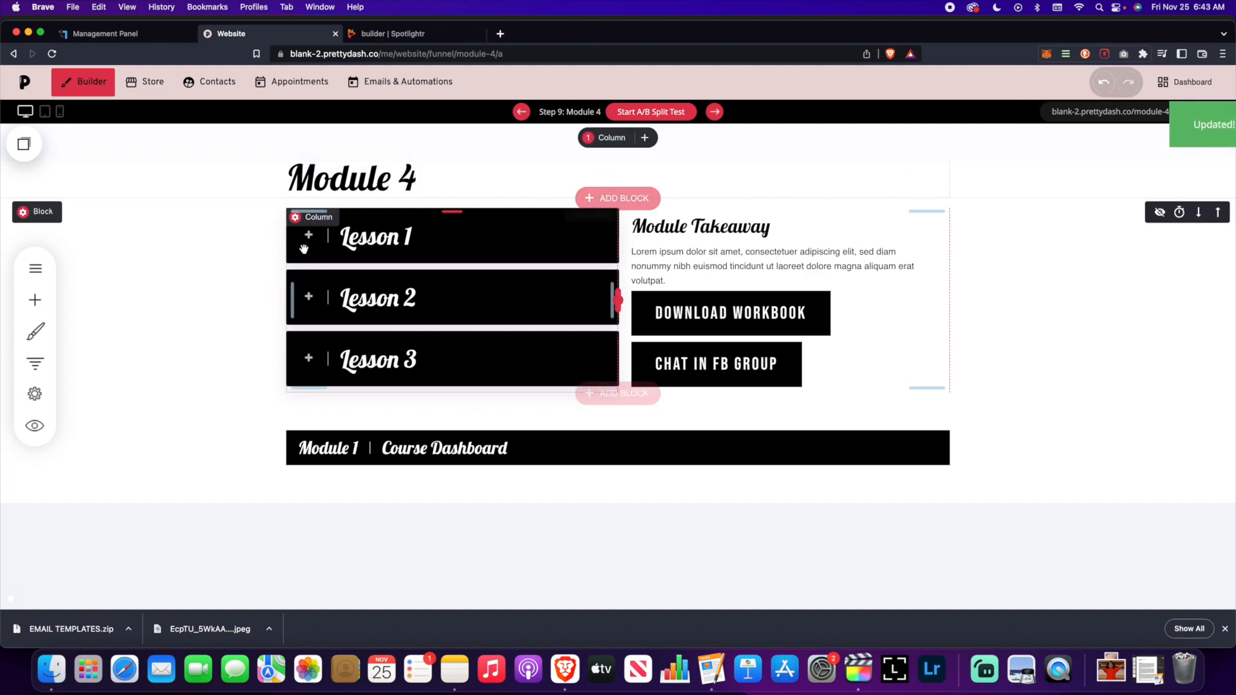
click(29, 366)
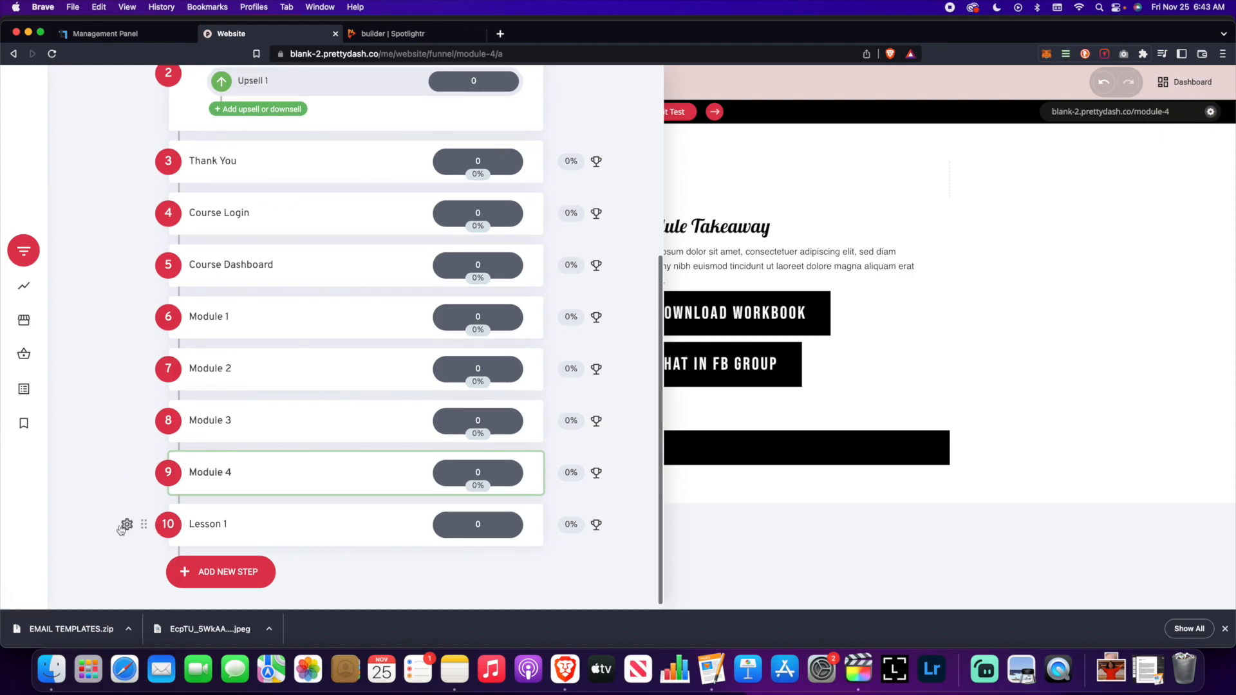
- Duplicate the Lesson 1 step twice, creating funnel steps 11 and 12
scroll(132, 523, down, 1)
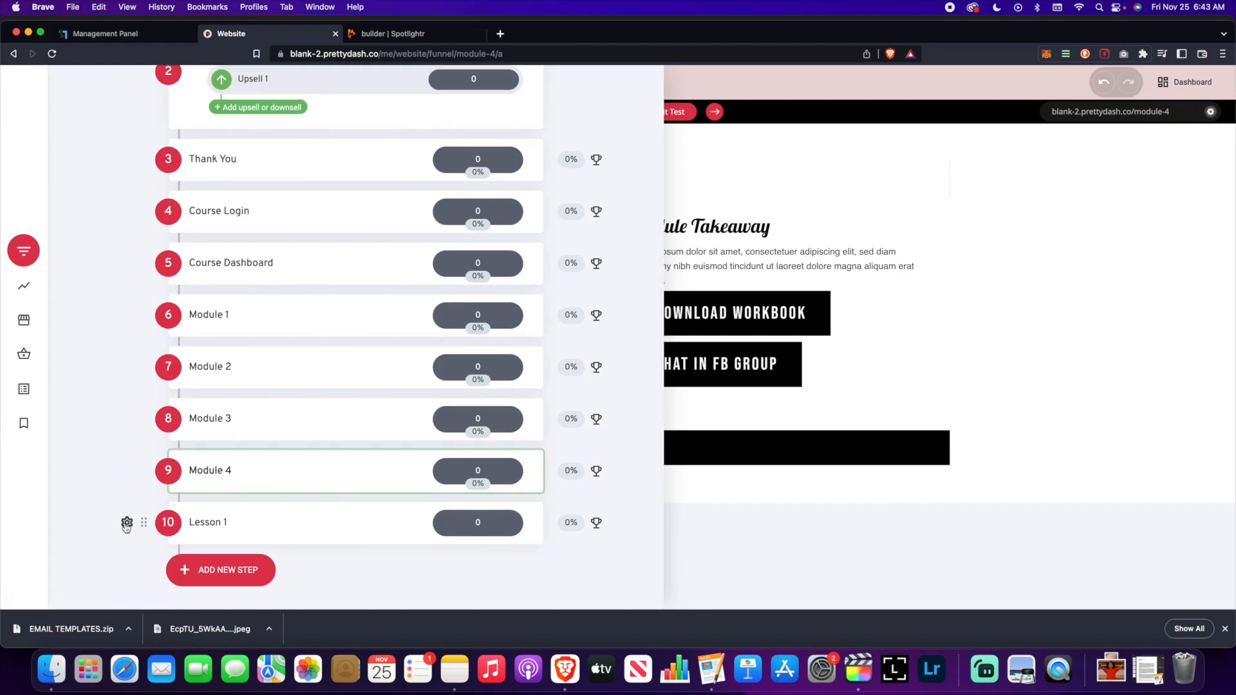
scroll(127, 469, down, 1)
click(127, 518)
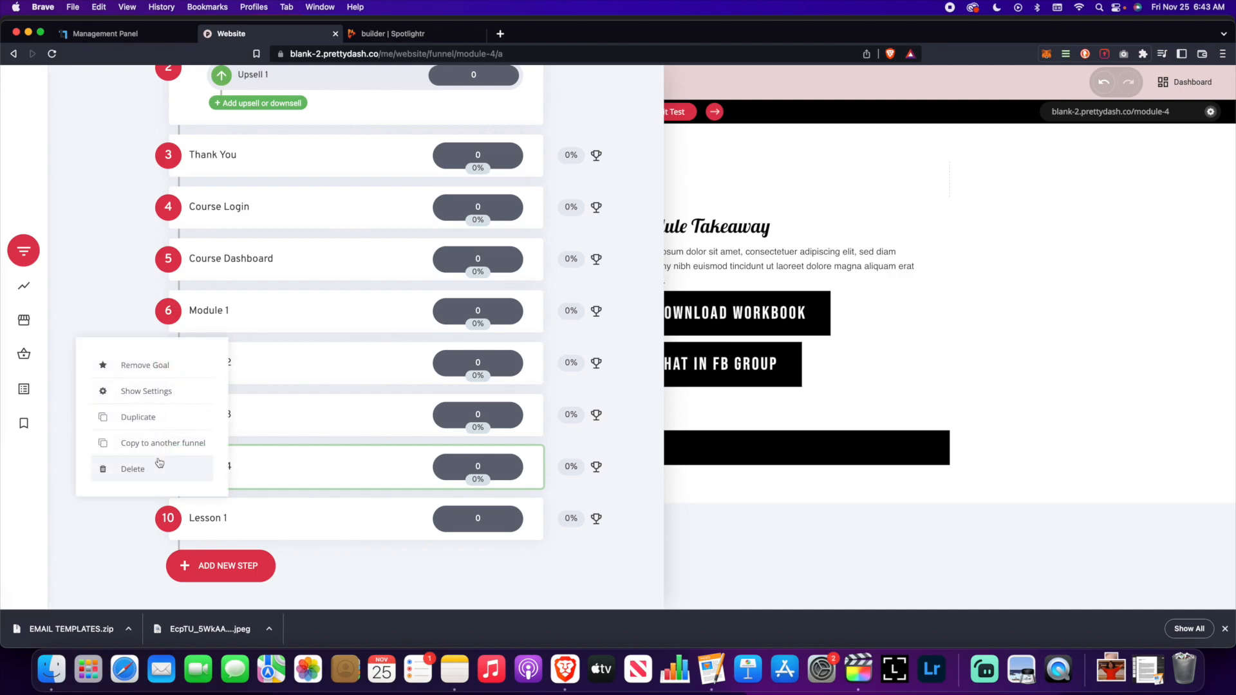
click(145, 418)
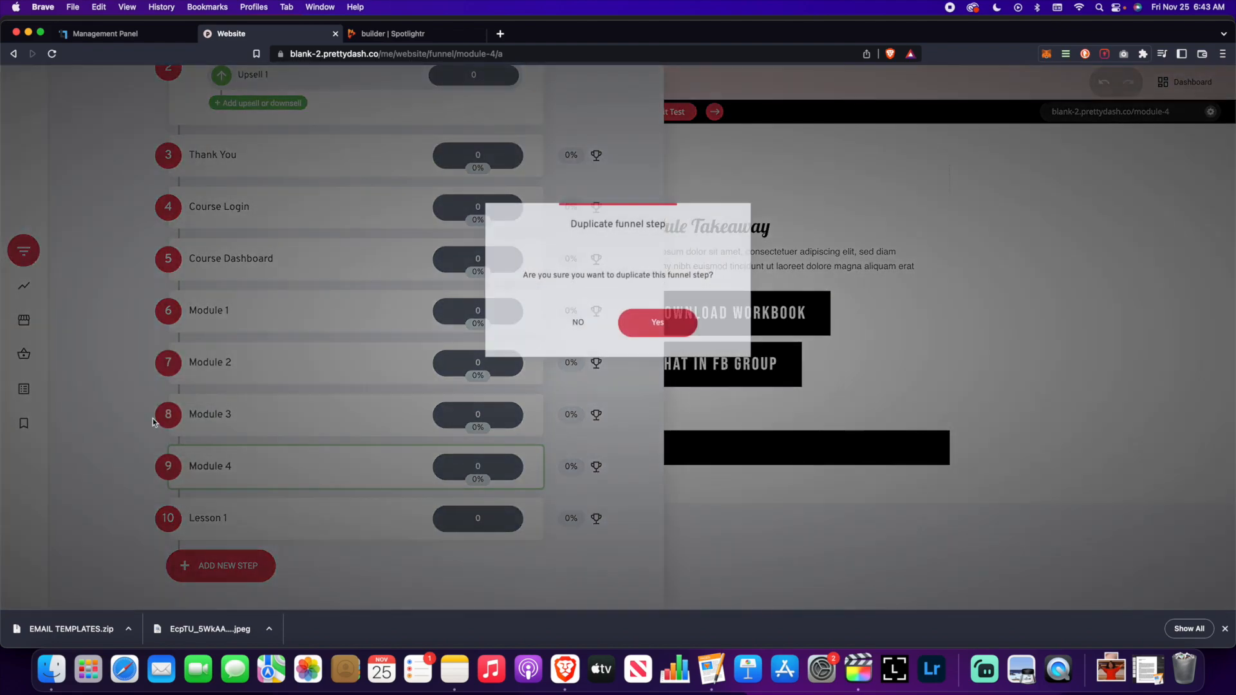
click(660, 324)
scroll(272, 473, down, 3)
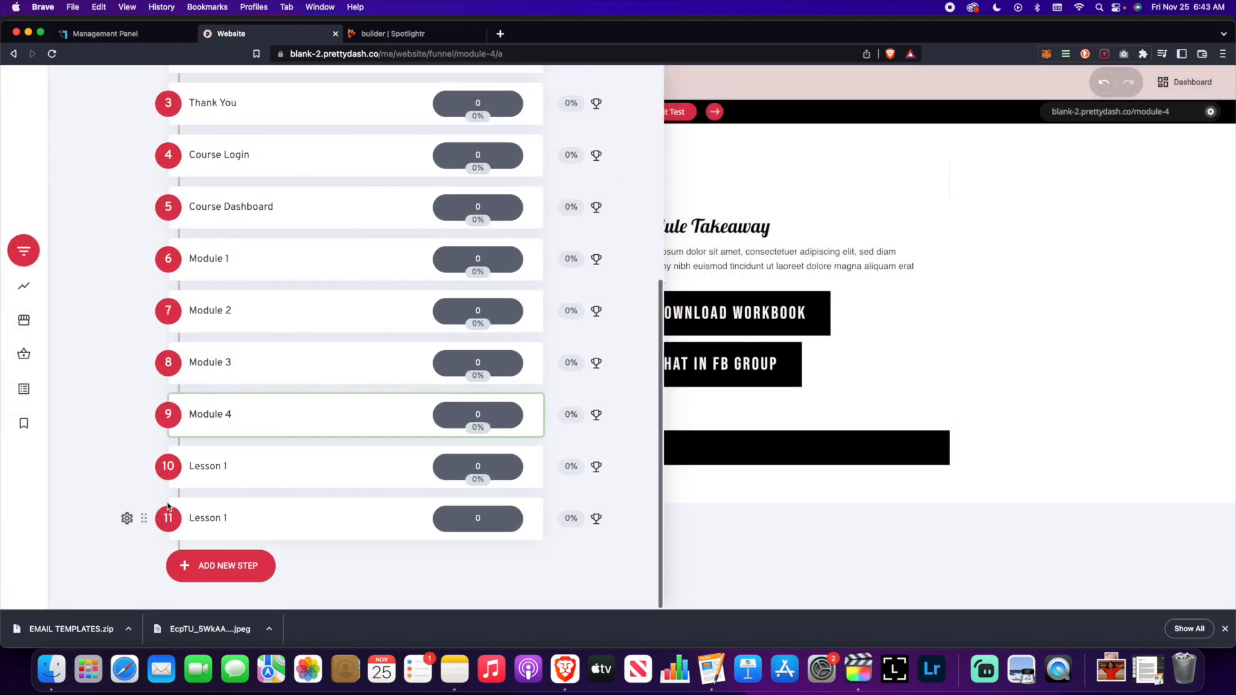
click(127, 518)
click(146, 417)
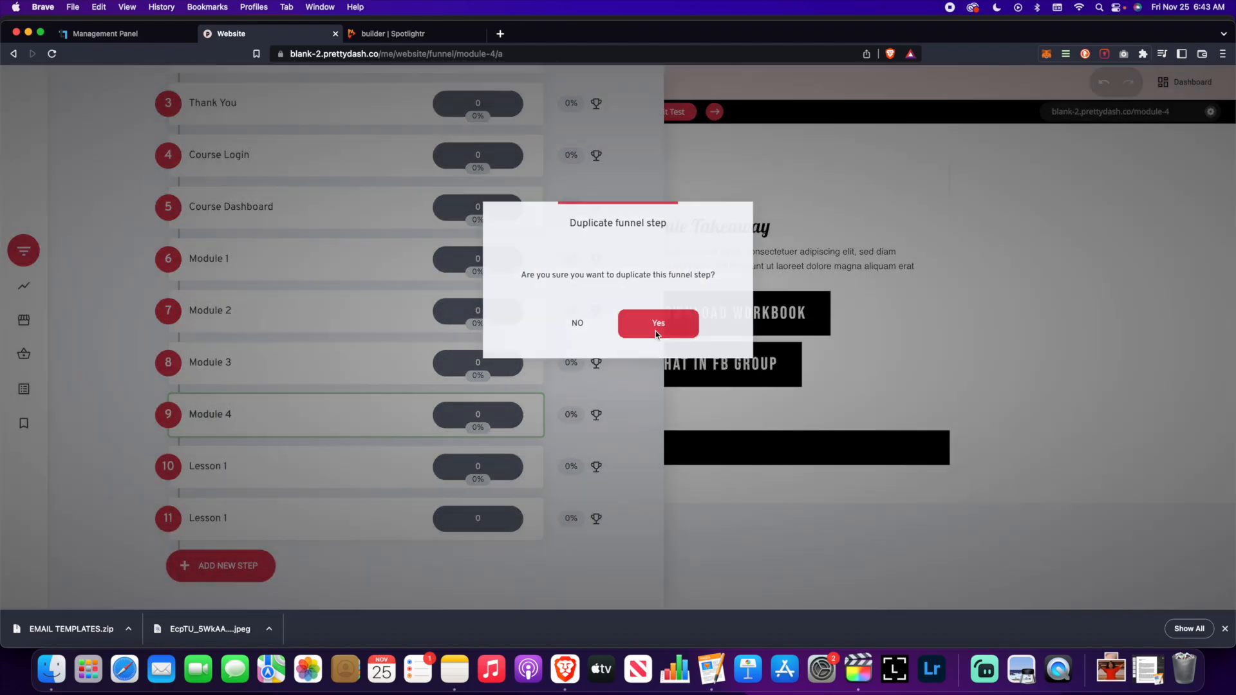
click(656, 325)
- Rename step 11 to Lesson 2 with a matching page URL ending in 2
scroll(175, 465, down, 3)
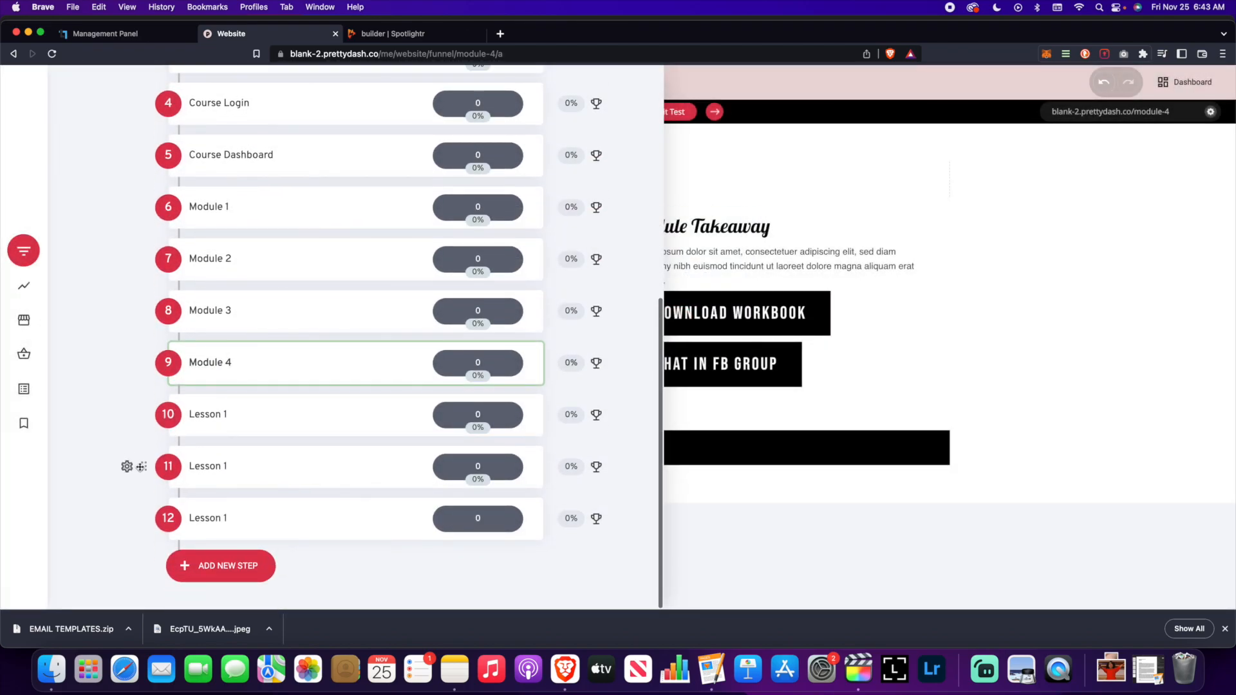
click(127, 466)
click(163, 329)
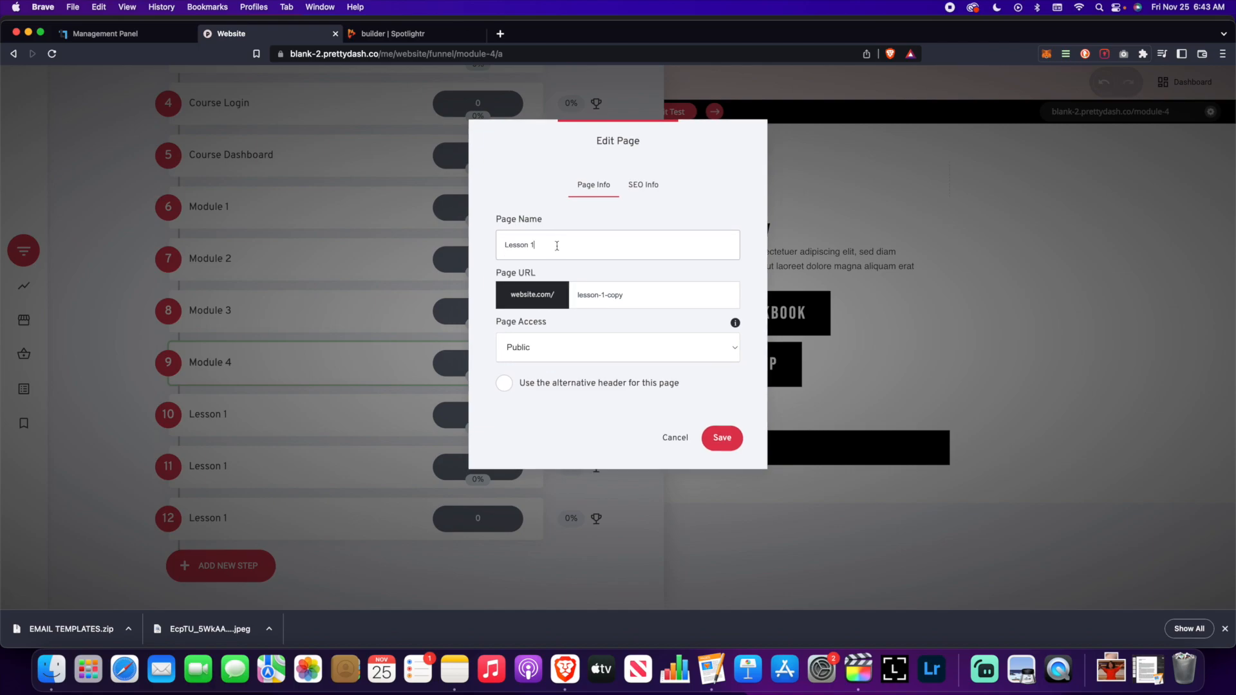
drag(644, 300, 601, 295)
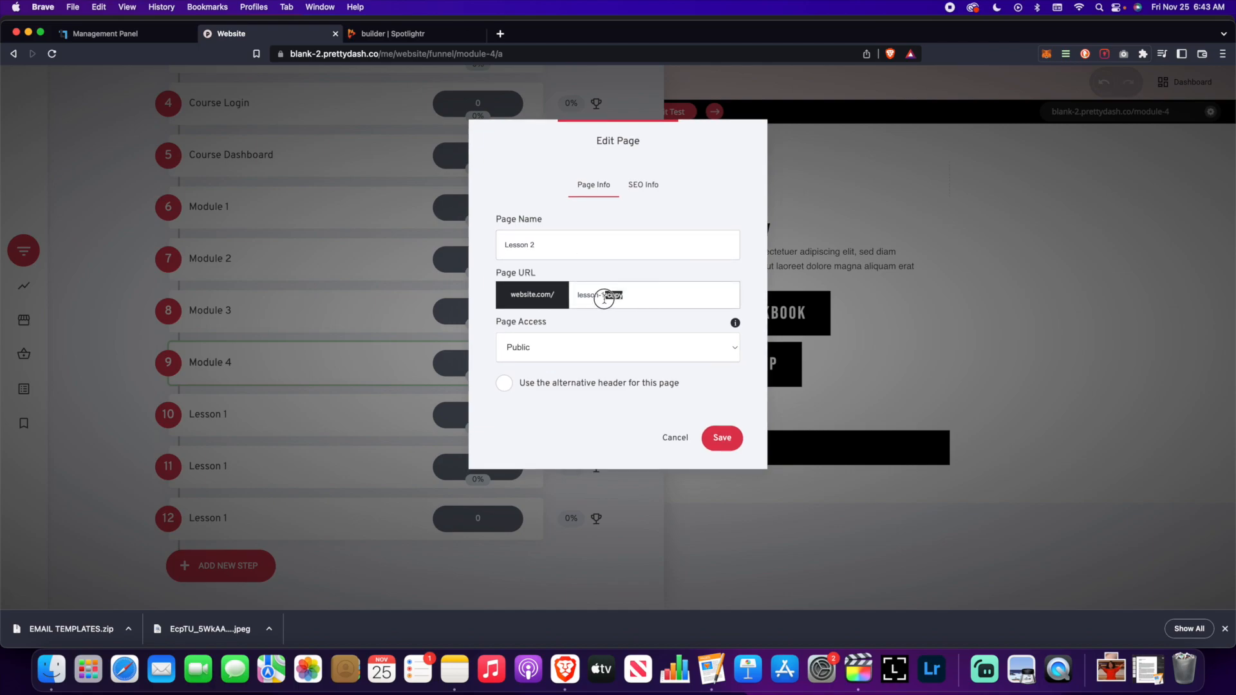
text(2)
click(717, 438)
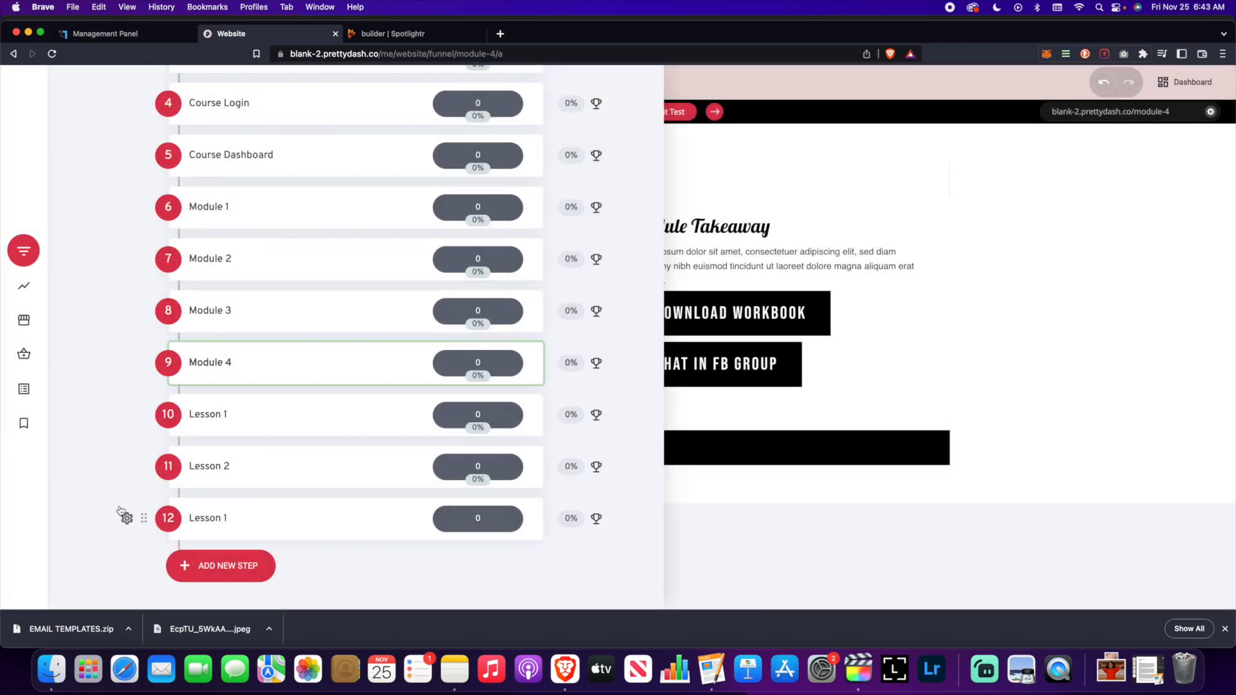
- Rename step 12 to Lesson 3, correcting its page URL suffix
click(128, 520)
click(126, 394)
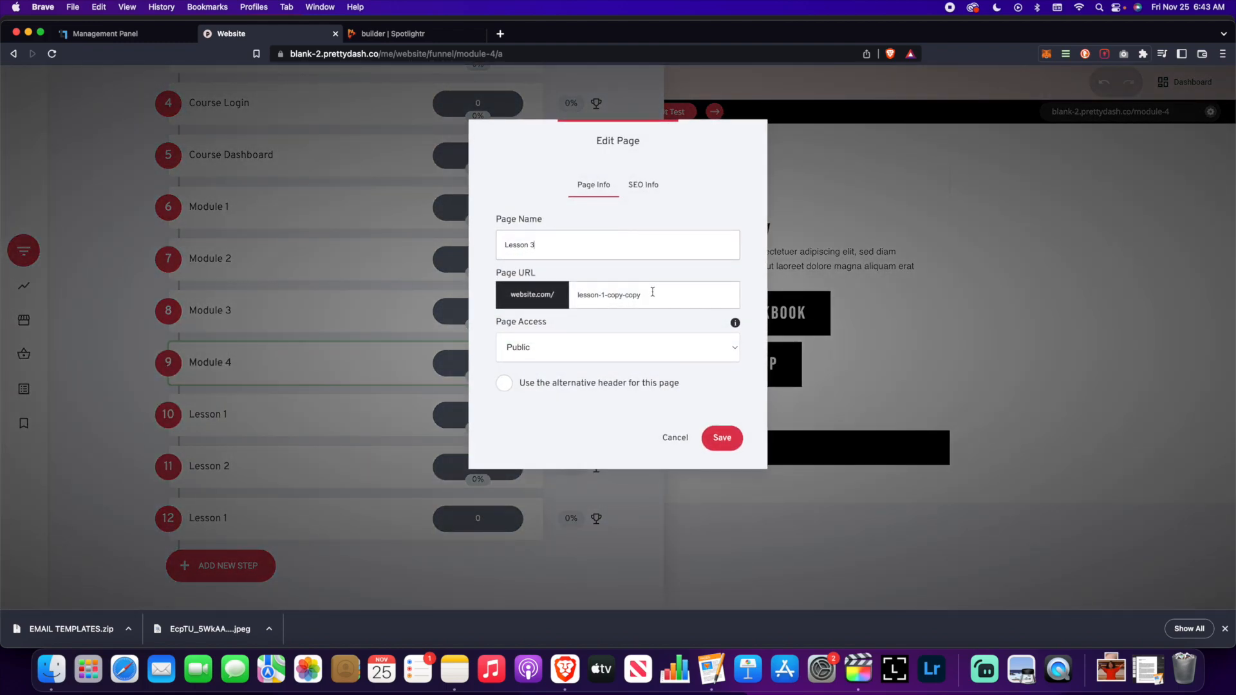
drag(652, 291, 603, 295)
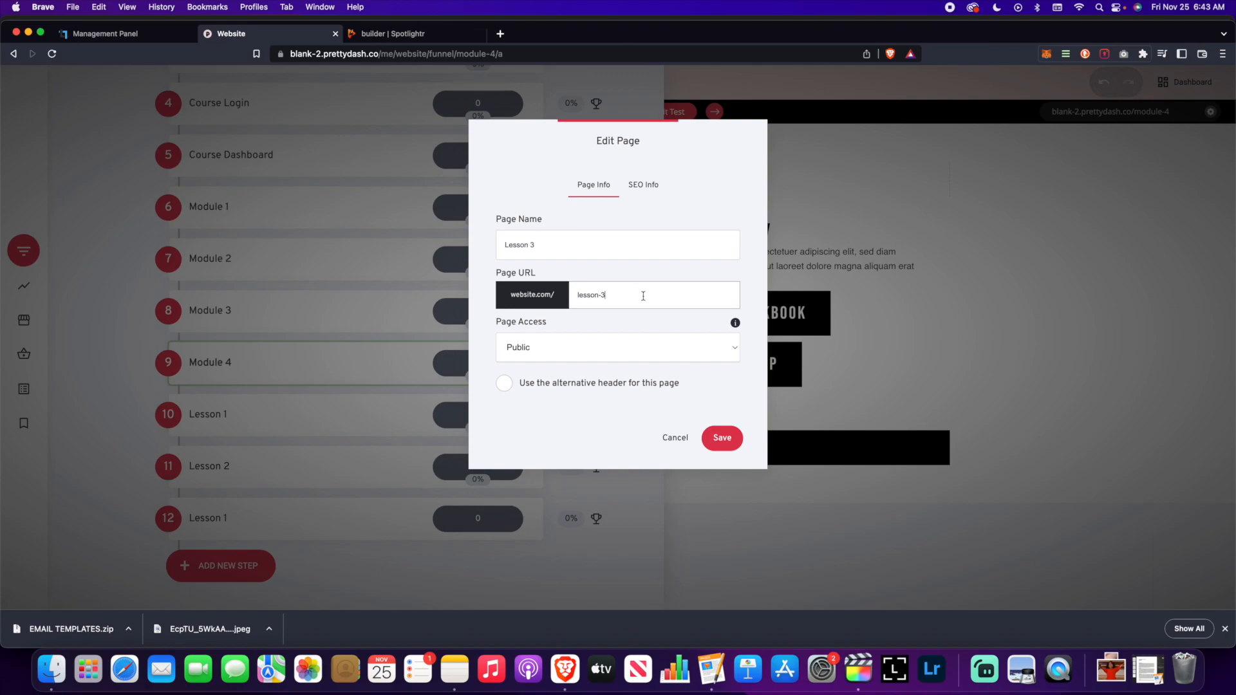
click(723, 438)
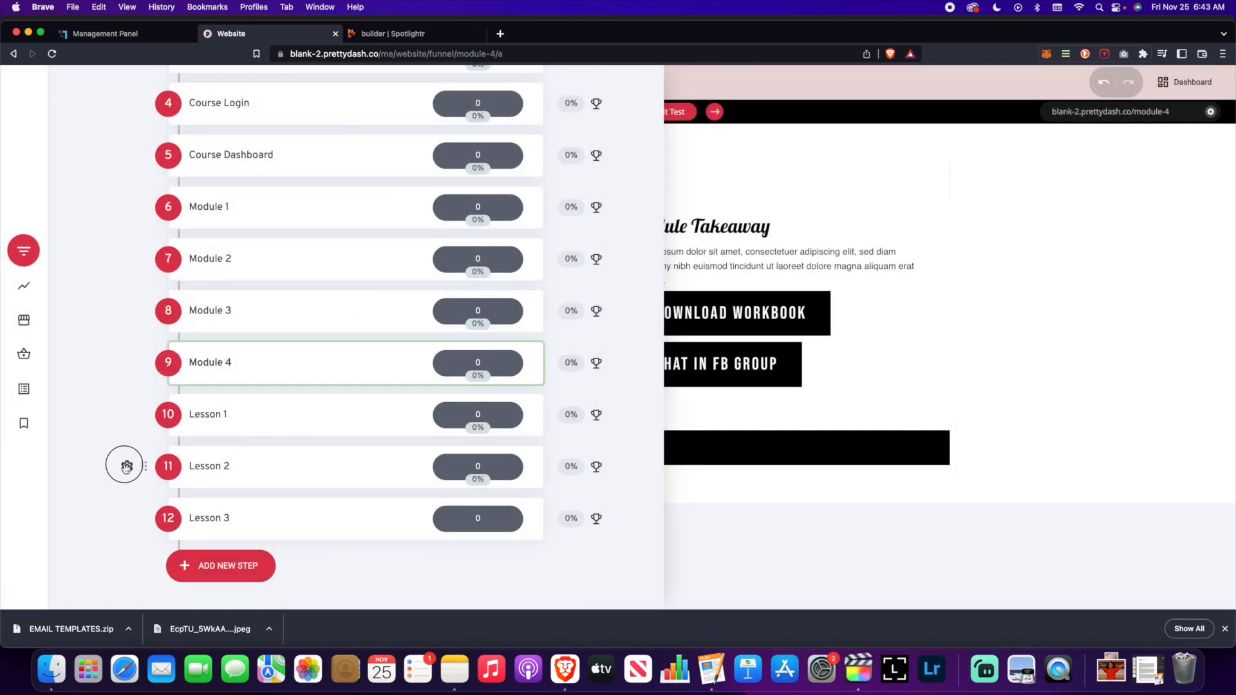
- Check the Lesson 2 page settings, then open the Lesson 2 page in the builder
click(127, 466)
click(133, 341)
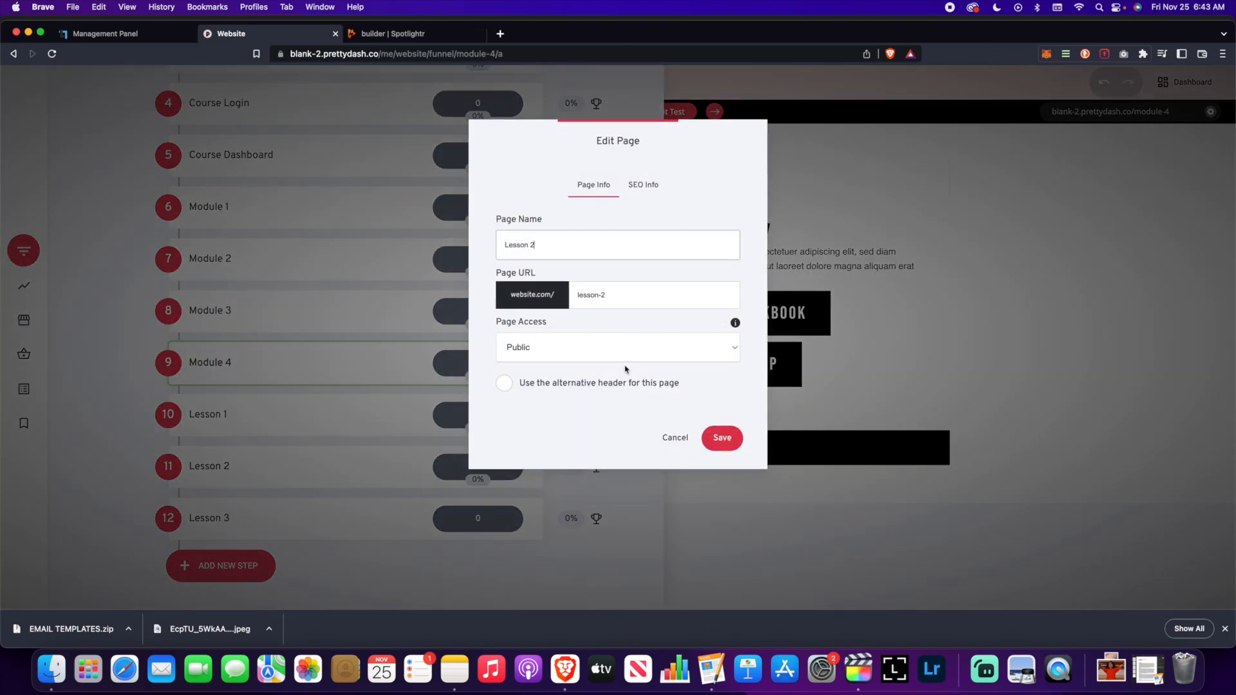
click(675, 438)
click(229, 467)
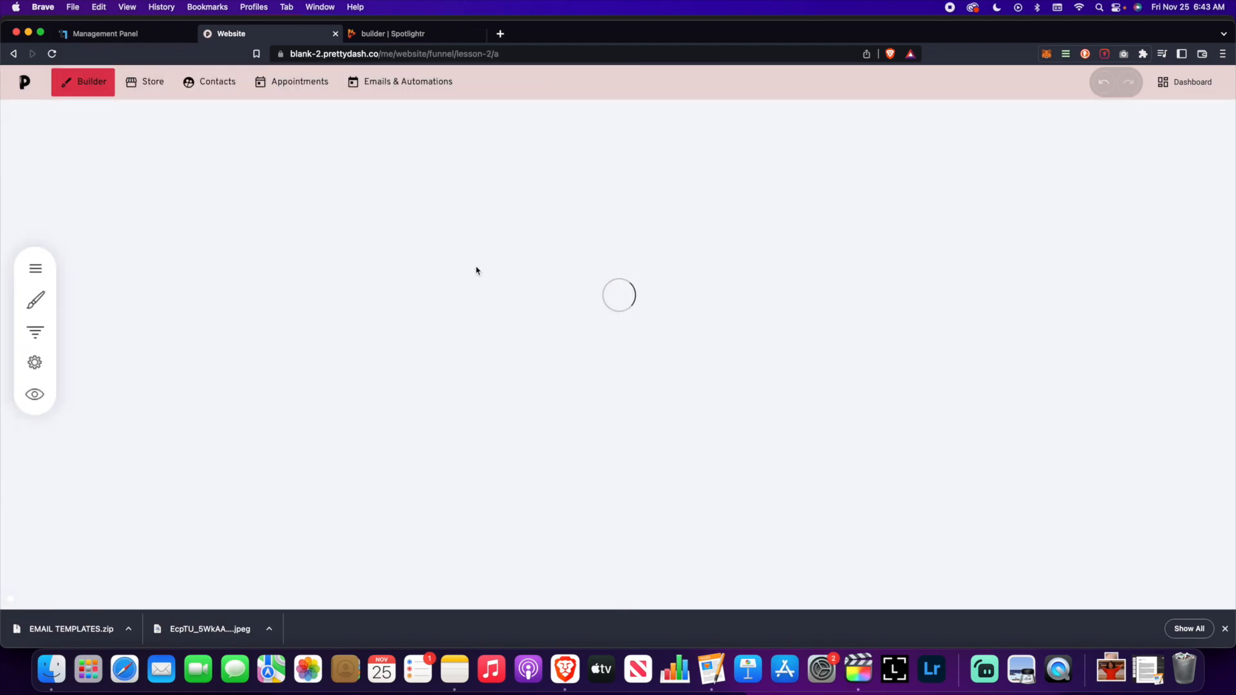
- Change the Lesson 2 page's heading from 'Lesson 1' to 'Lesson 2' and save
click(391, 177)
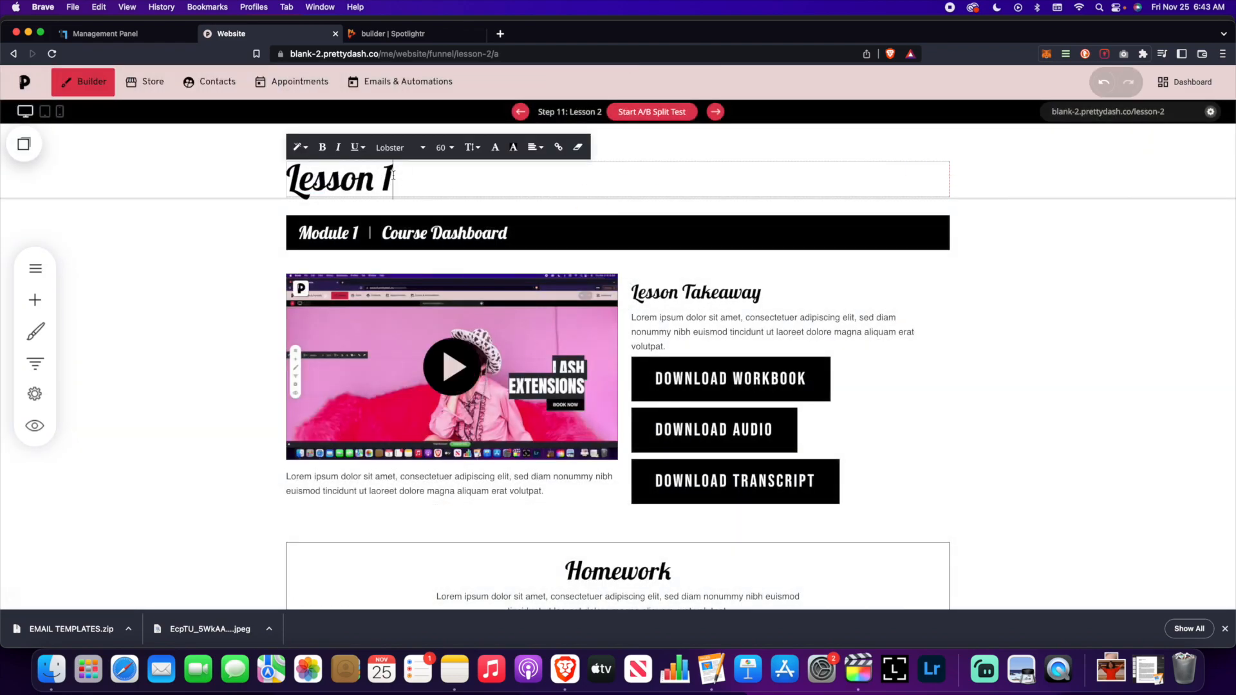
key(BackSpace)
text(2)
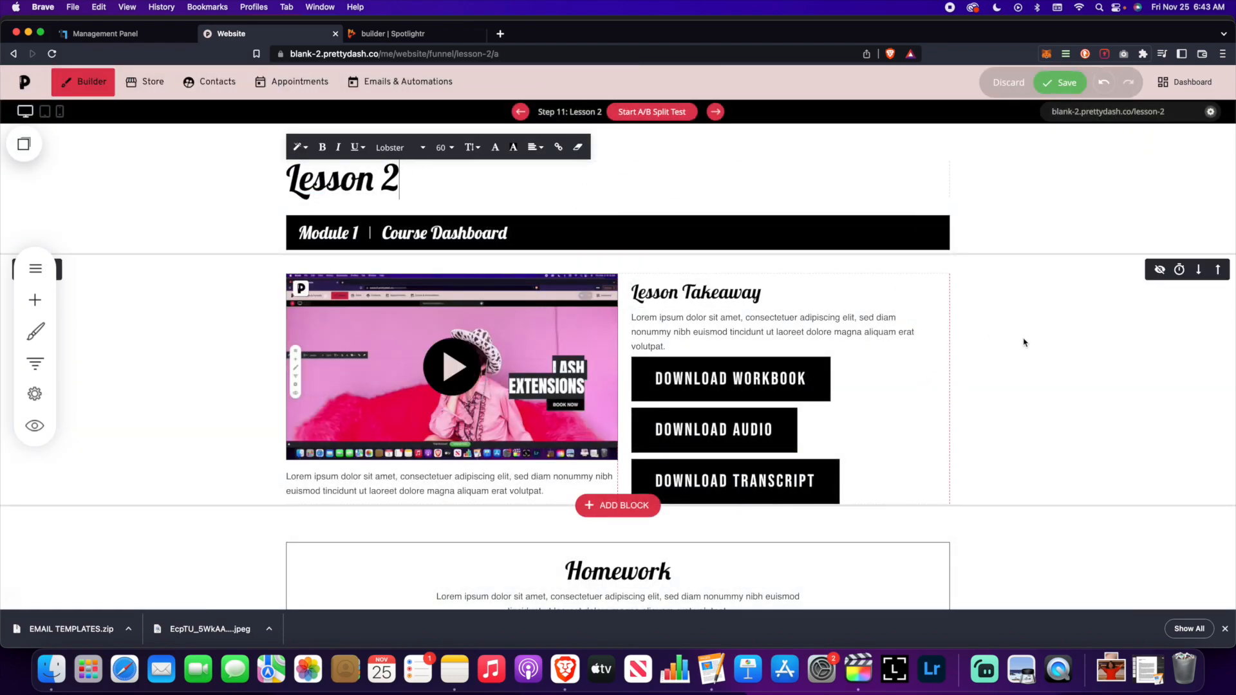
click(1024, 342)
click(1053, 84)
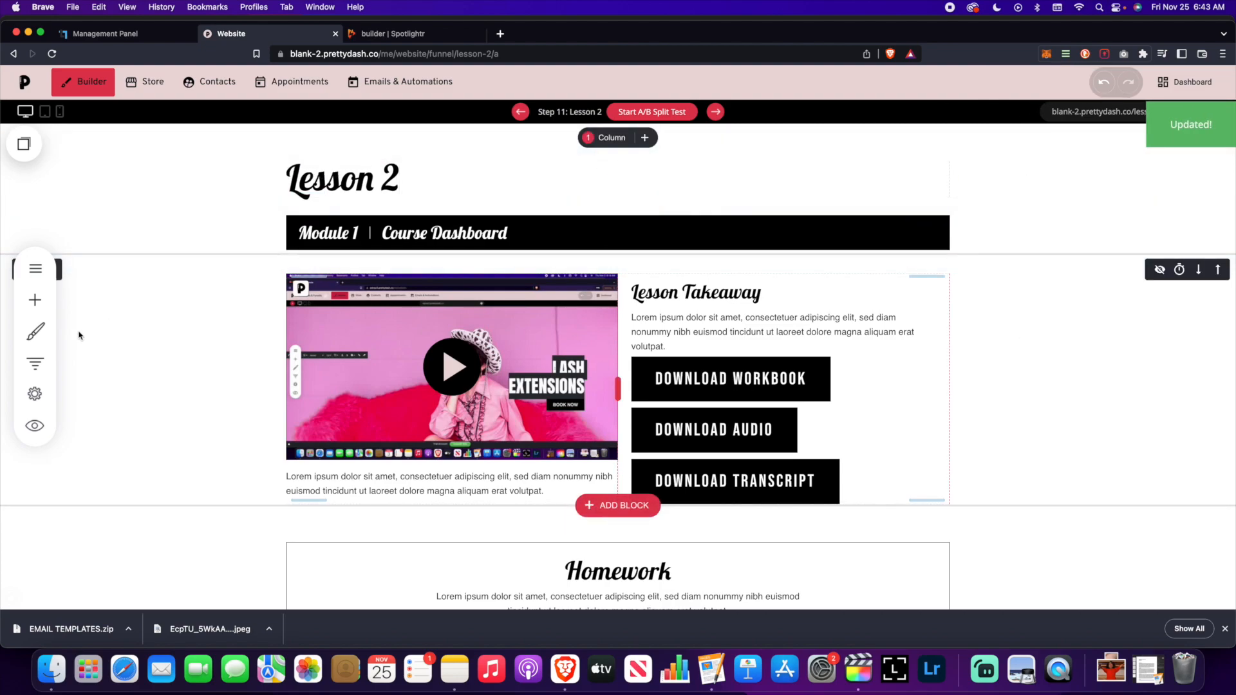
- Open the Lesson 3 page and change its heading to 'Lesson 3', saving it
click(33, 364)
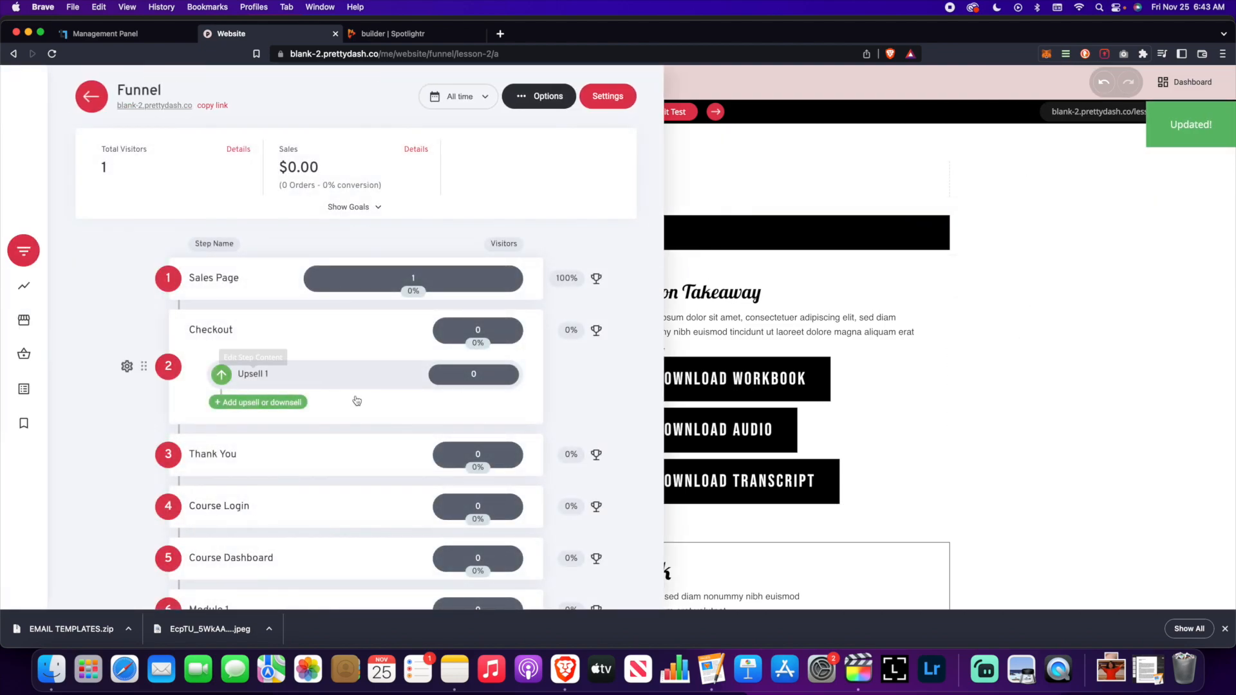
scroll(387, 412, down, 6)
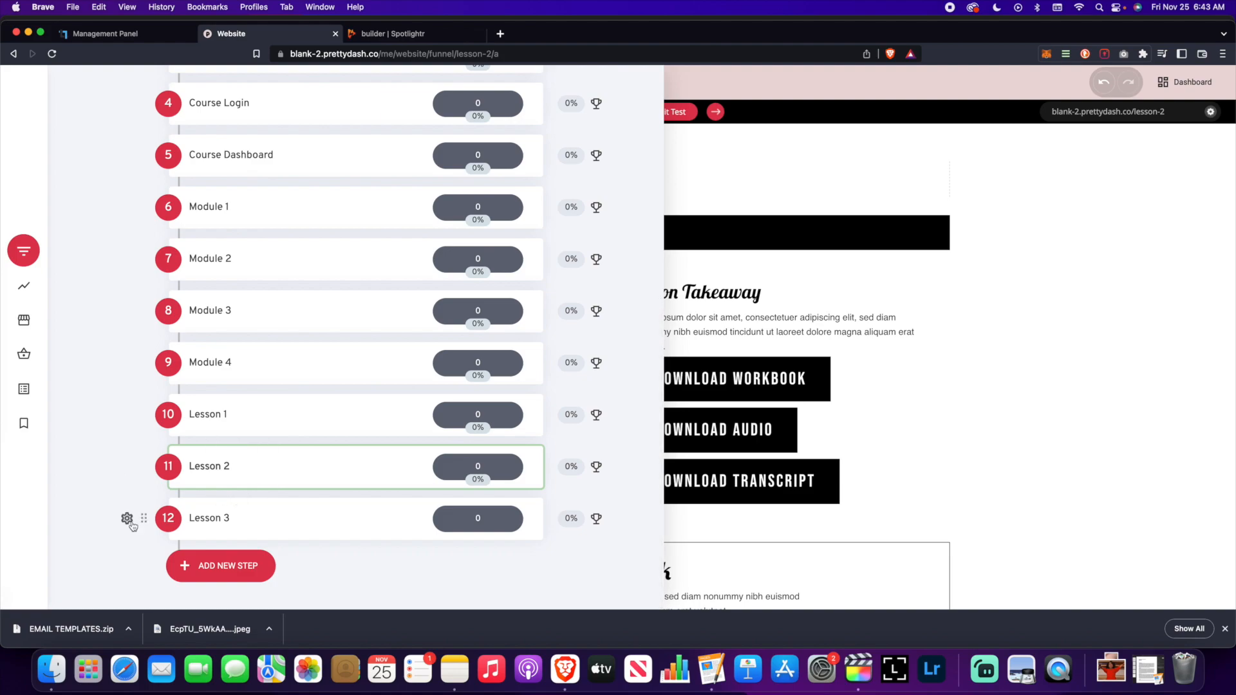
click(126, 520)
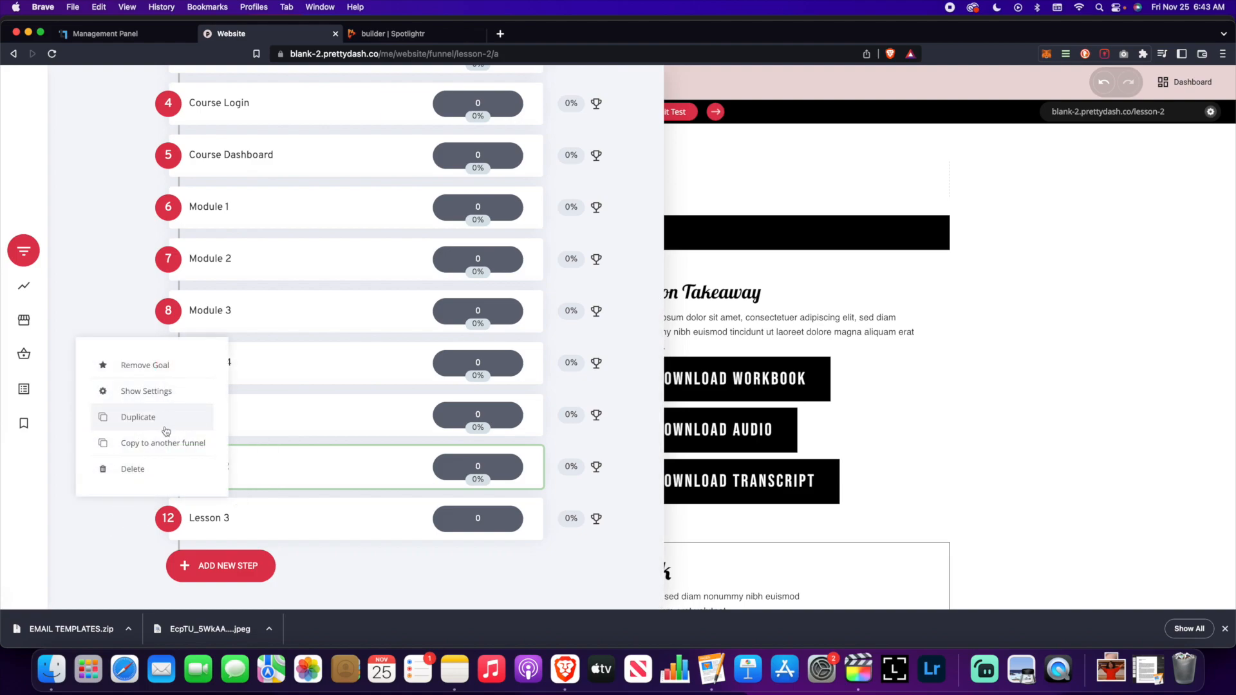
click(231, 519)
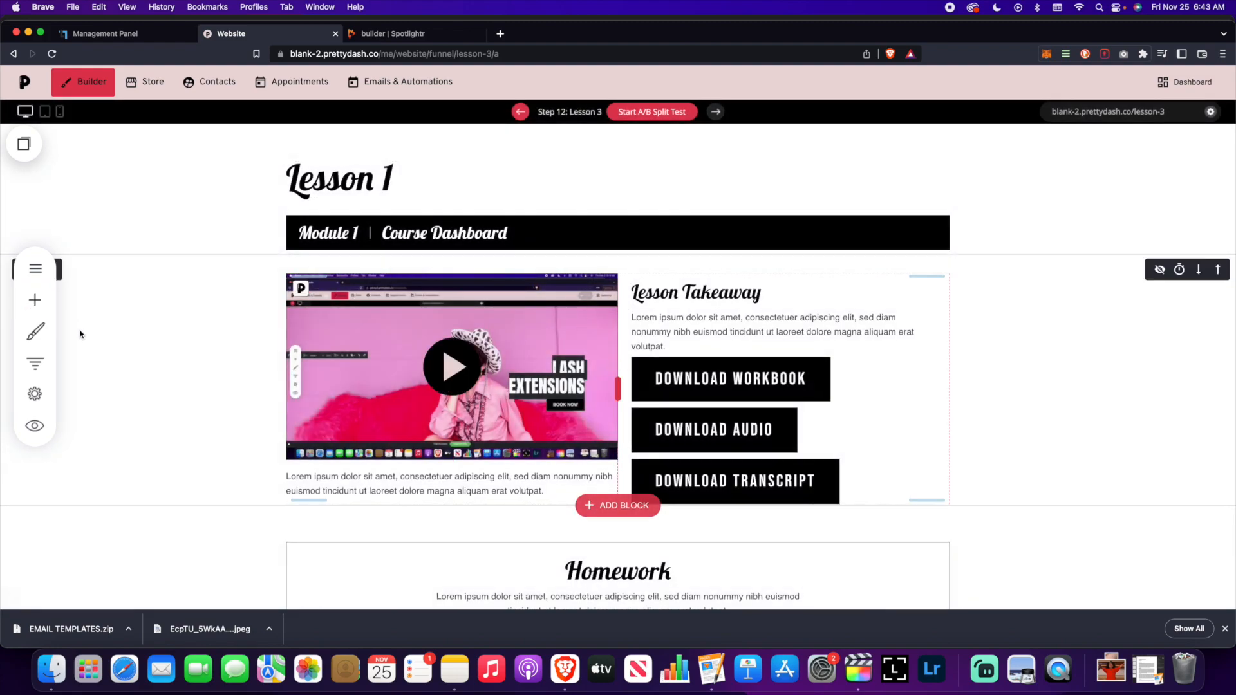
click(412, 179)
key(BackSpace)
text(3)
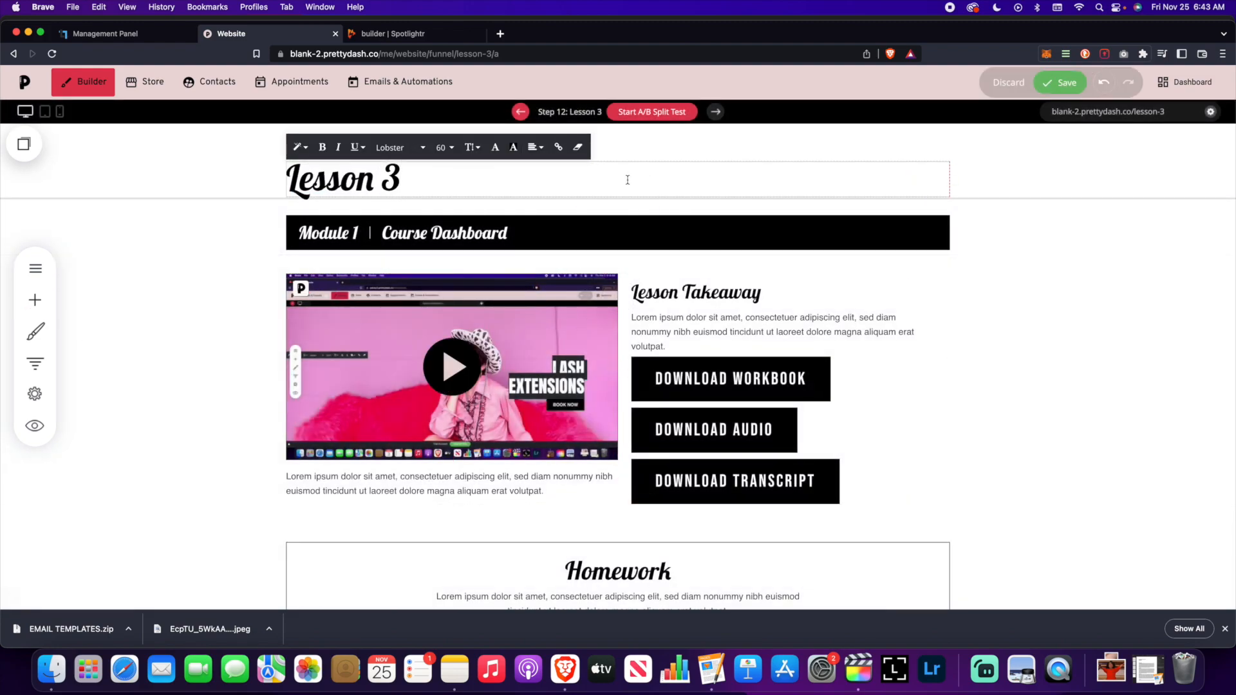
click(1059, 82)
- Review the funnel steps list, then return to the Lesson 3 page
scroll(130, 407, down, 2)
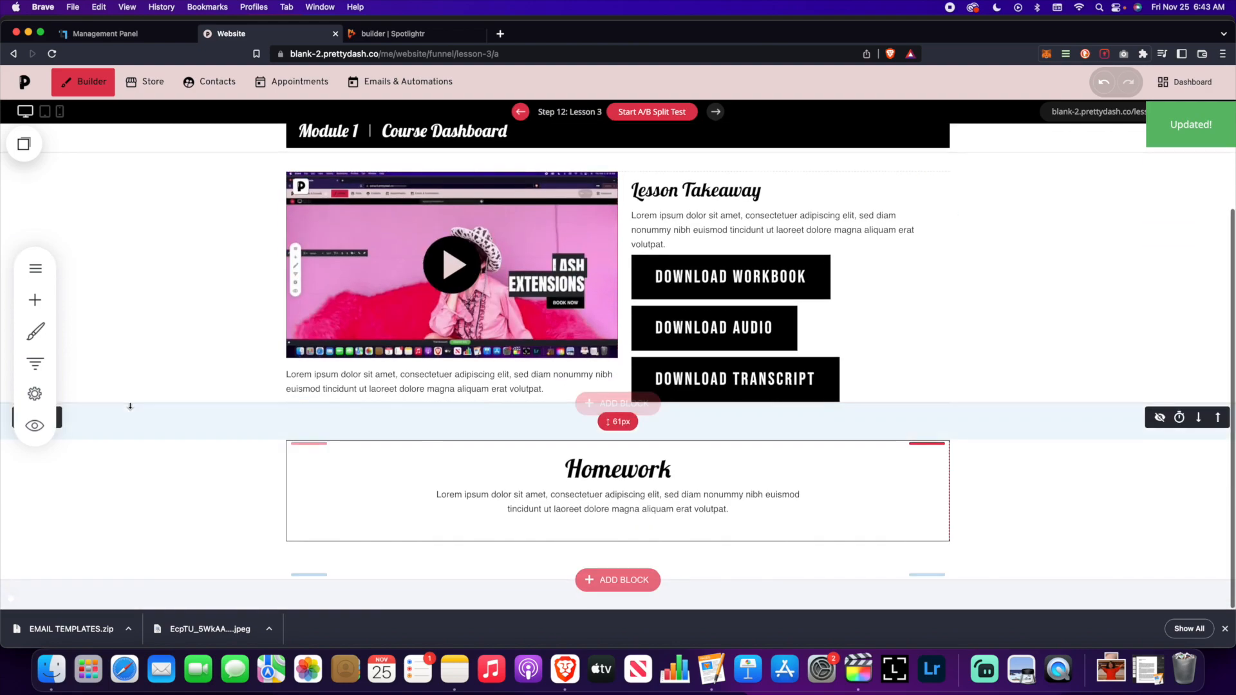
scroll(35, 422, up, 2)
click(35, 363)
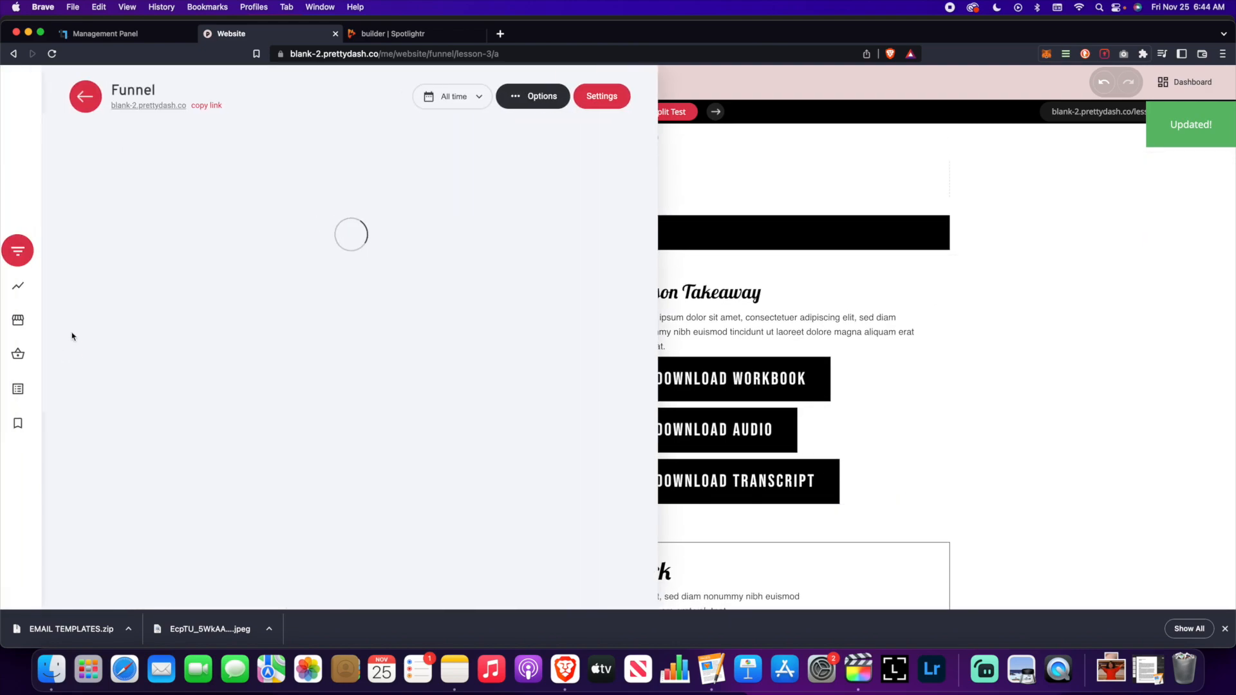
scroll(275, 375, down, 5)
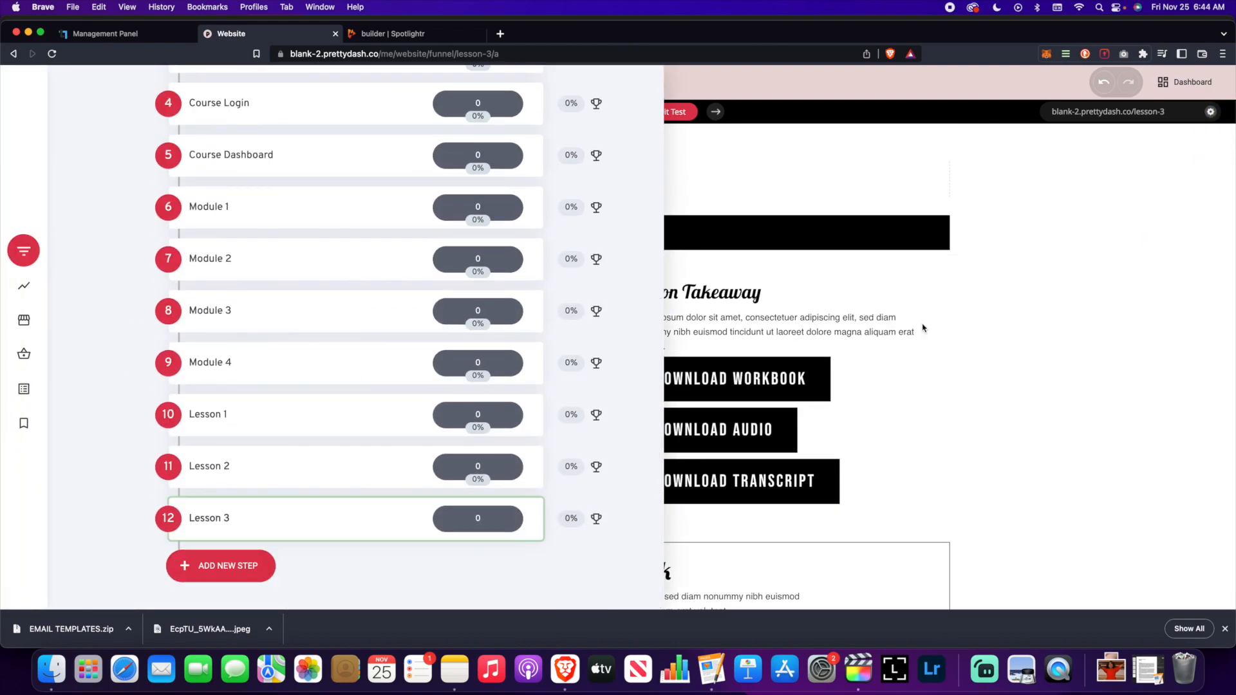
click(1018, 355)
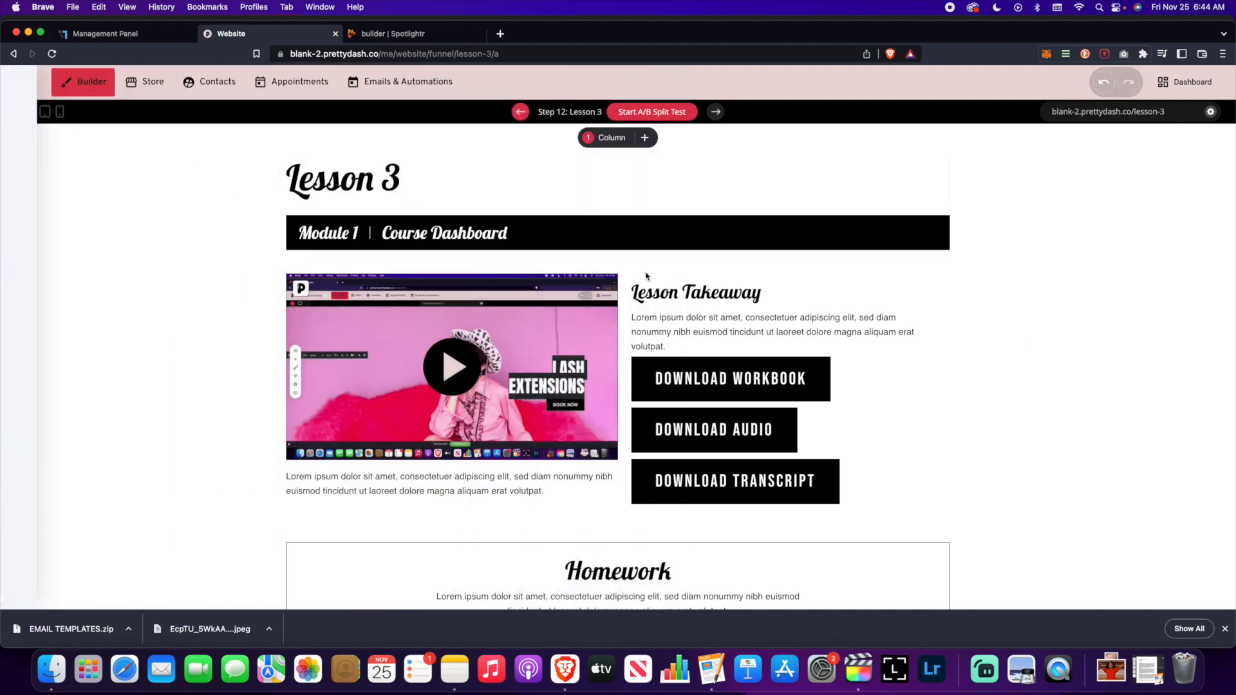
- Choose to save the Module 1 | Course Dashboard bar's column content as a global column
click(315, 227)
scroll(460, 394, down, 1)
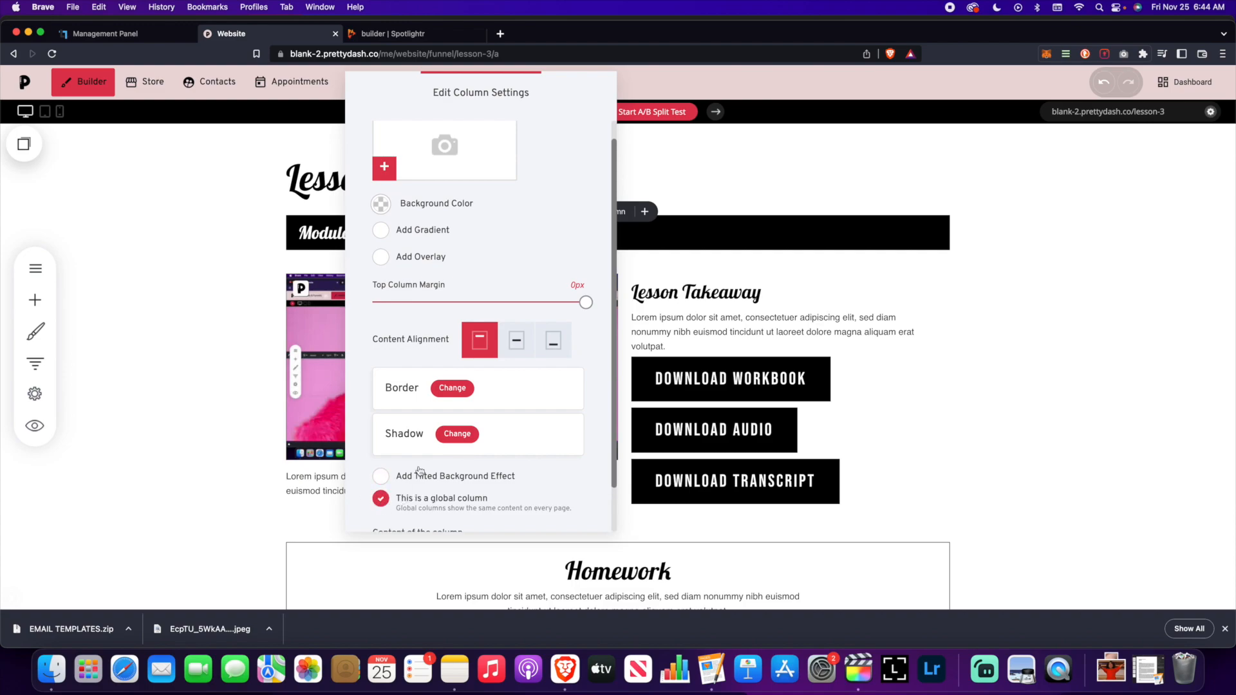
scroll(419, 471, down, 3)
click(470, 497)
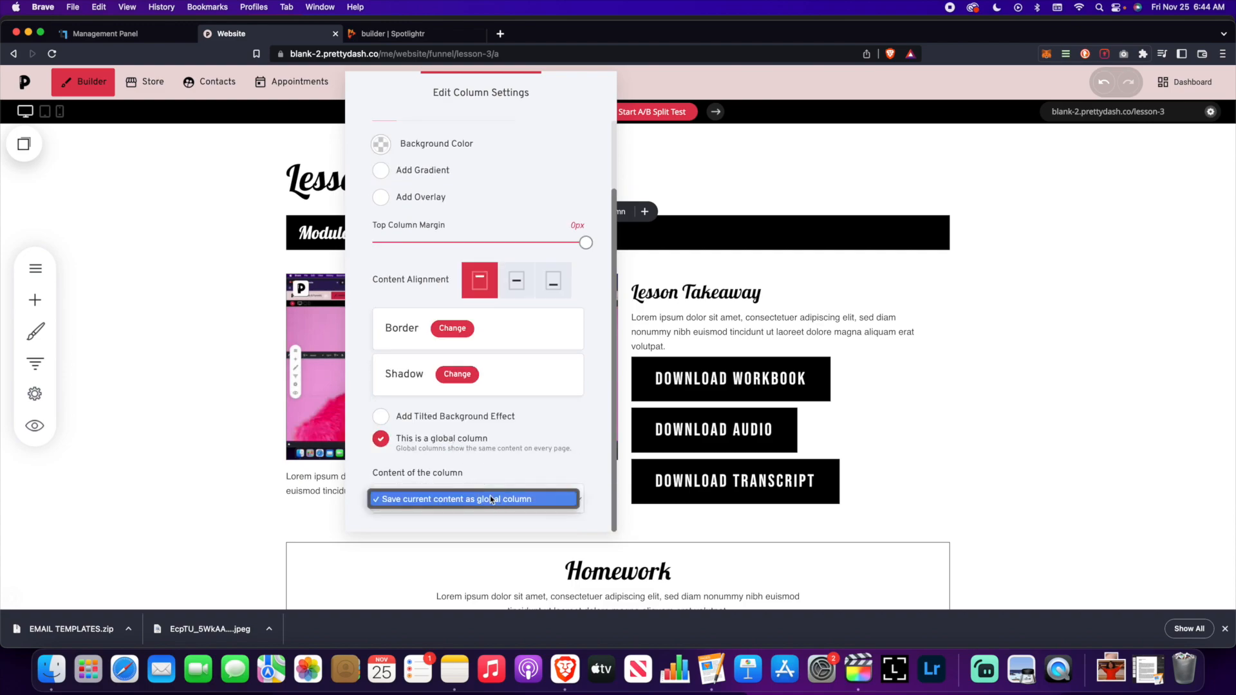
click(474, 497)
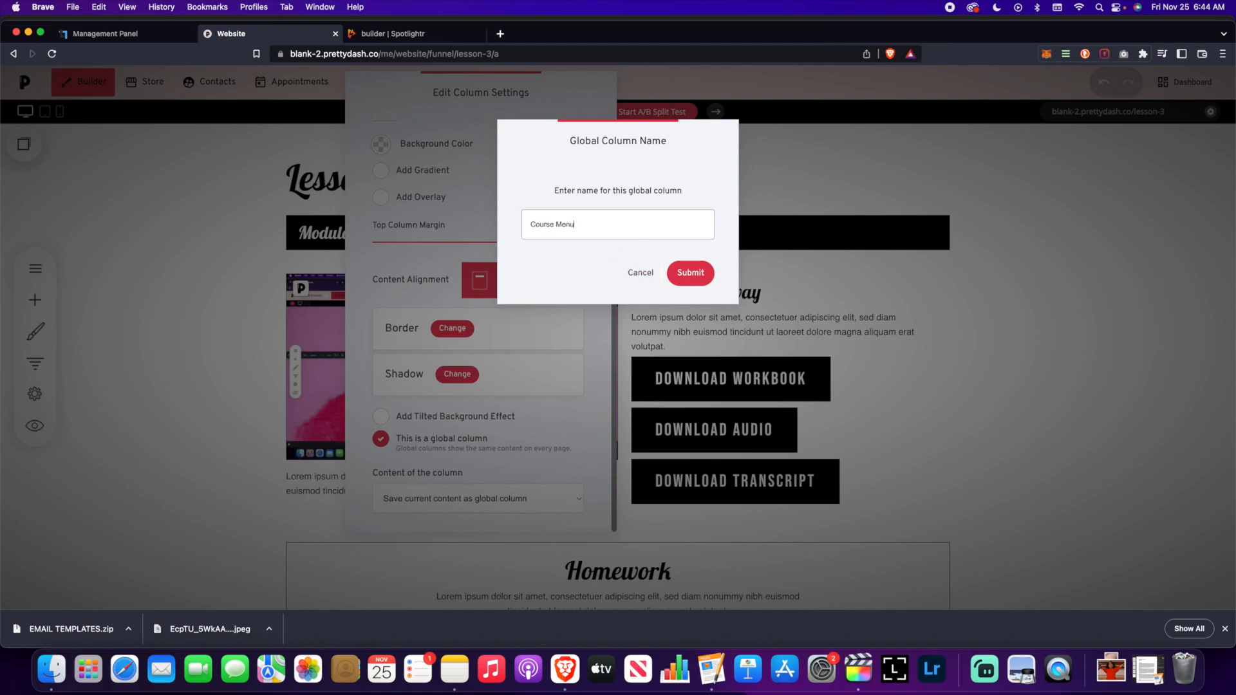
- Save the Lesson 3 header column as the 'Course Menu' global column and save the page
click(691, 273)
click(1019, 312)
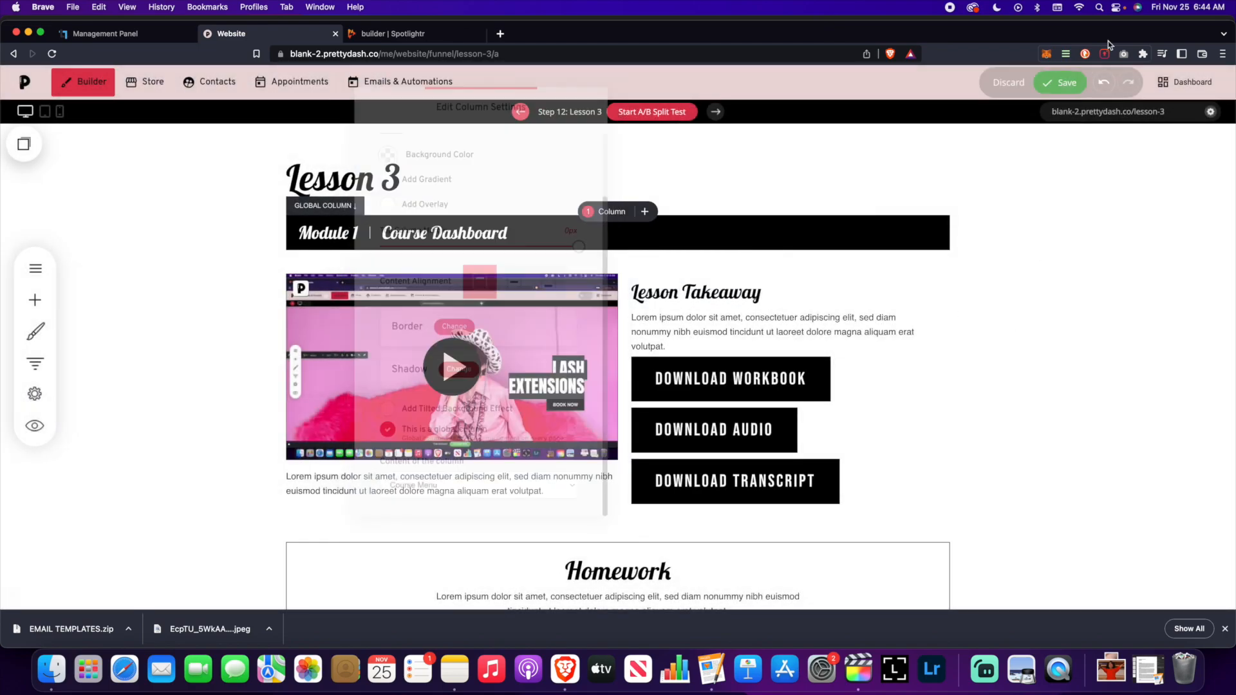
click(1074, 82)
- Make Lesson 2's top column use the Course Menu global column and save the page
click(35, 364)
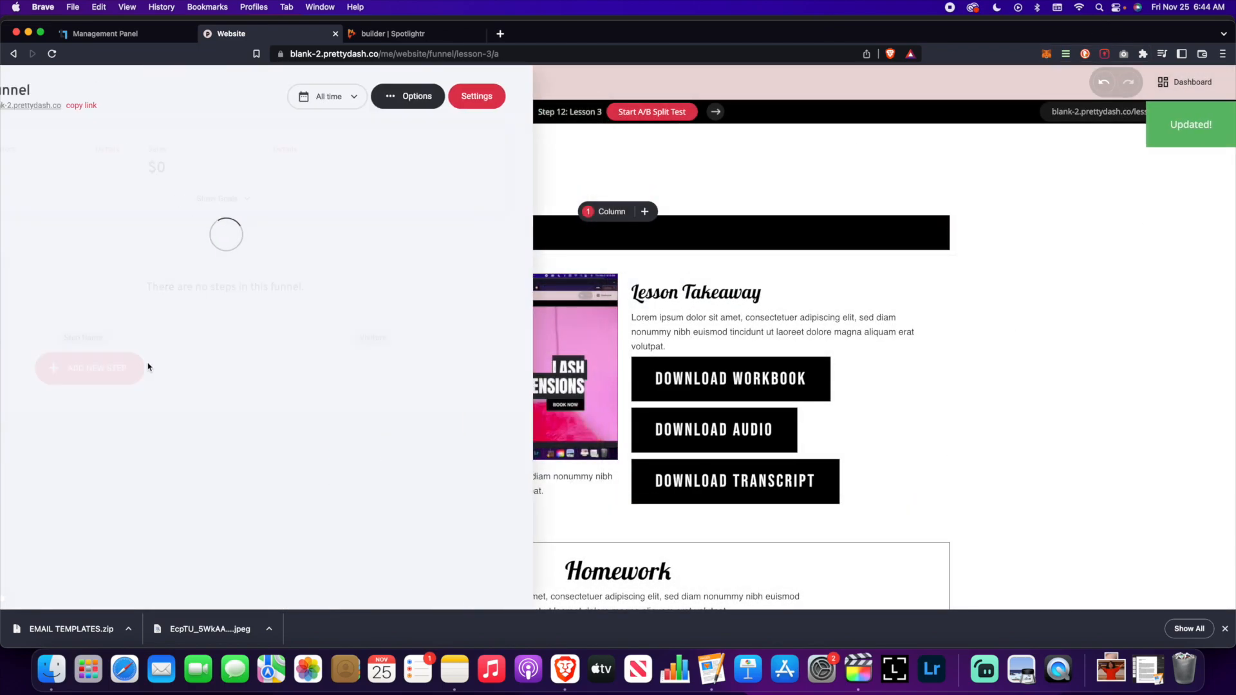
click(128, 468)
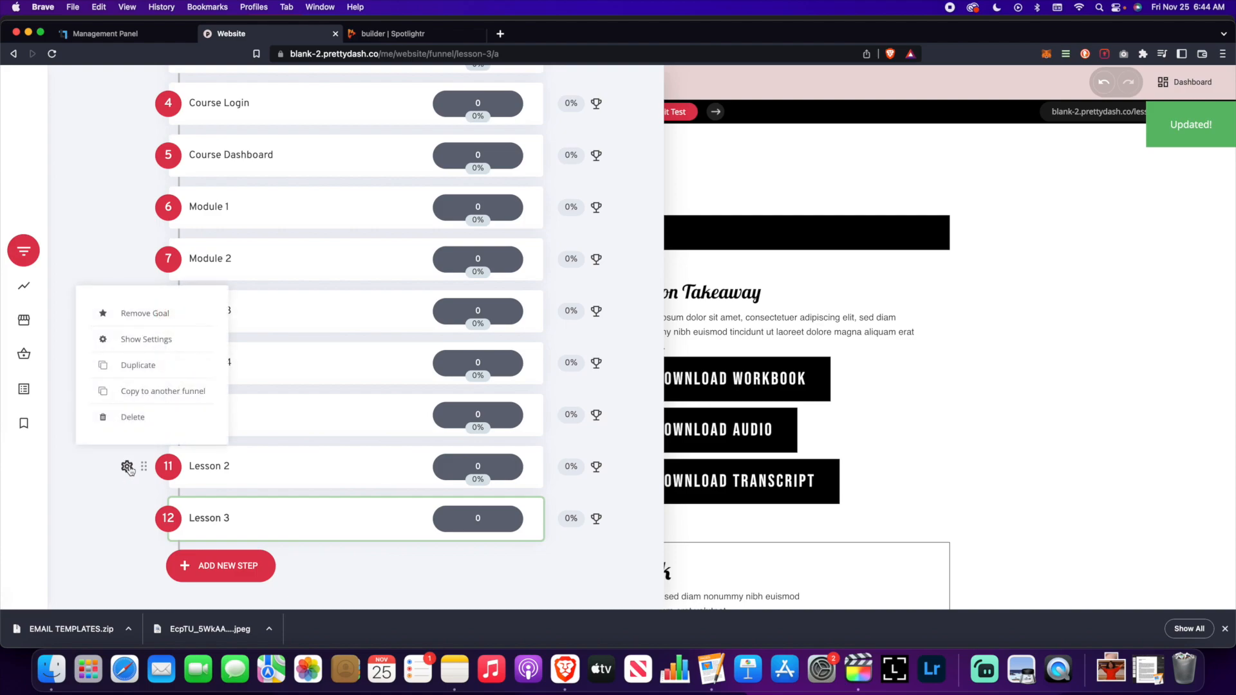
click(248, 469)
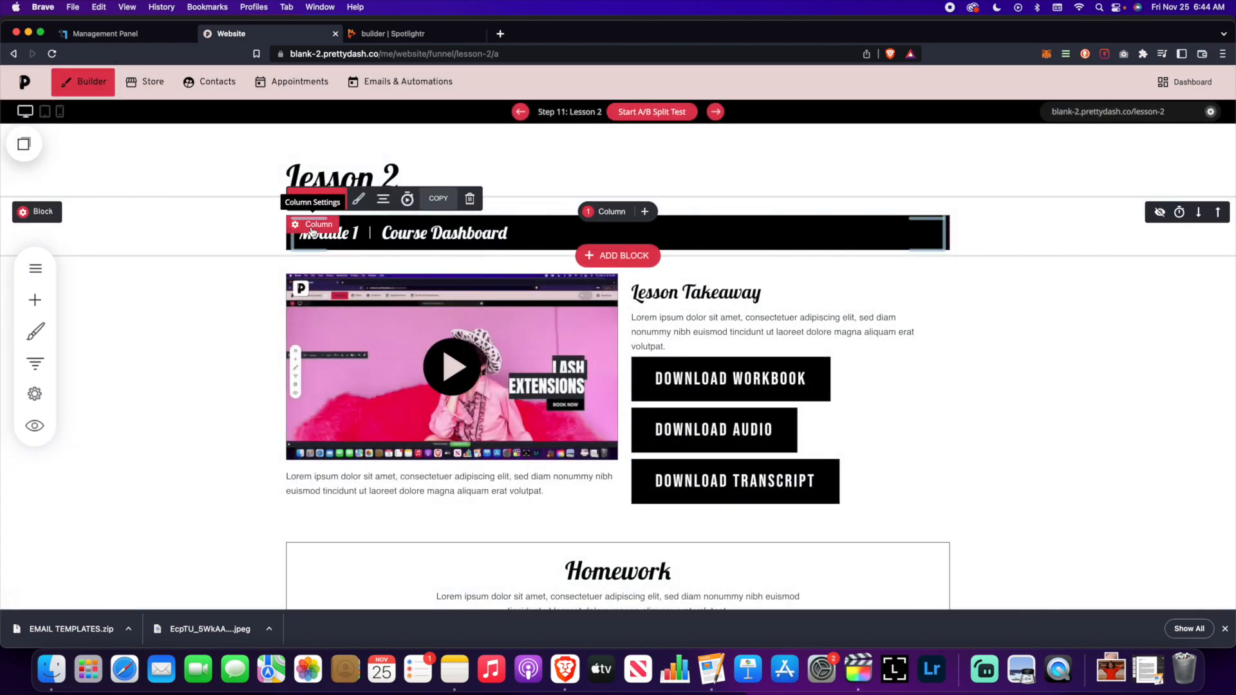
click(312, 226)
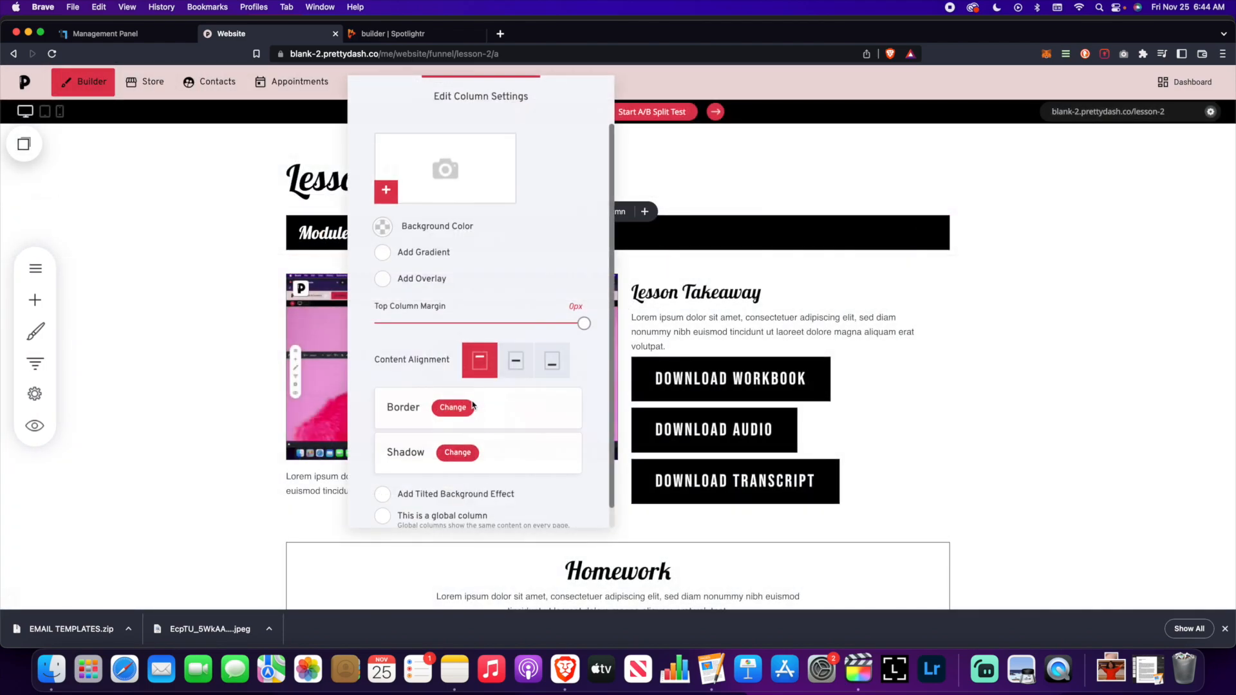
scroll(477, 407, down, 1)
click(409, 502)
scroll(438, 496, down, 3)
click(468, 491)
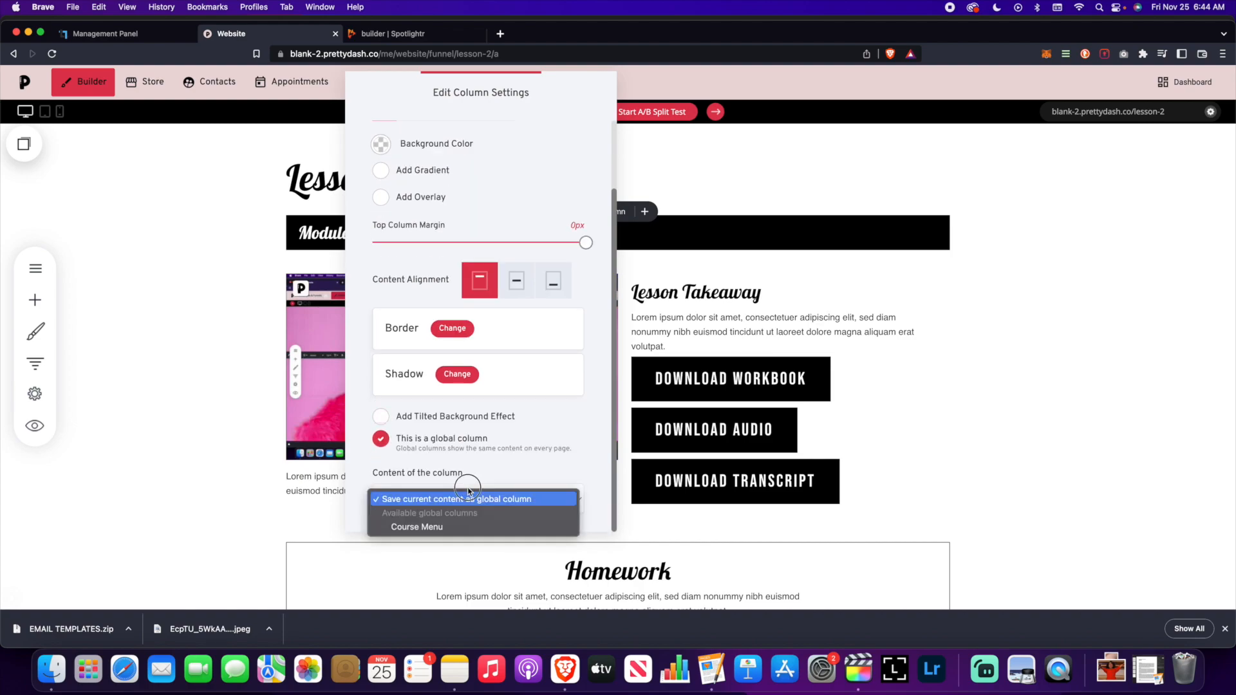
click(469, 526)
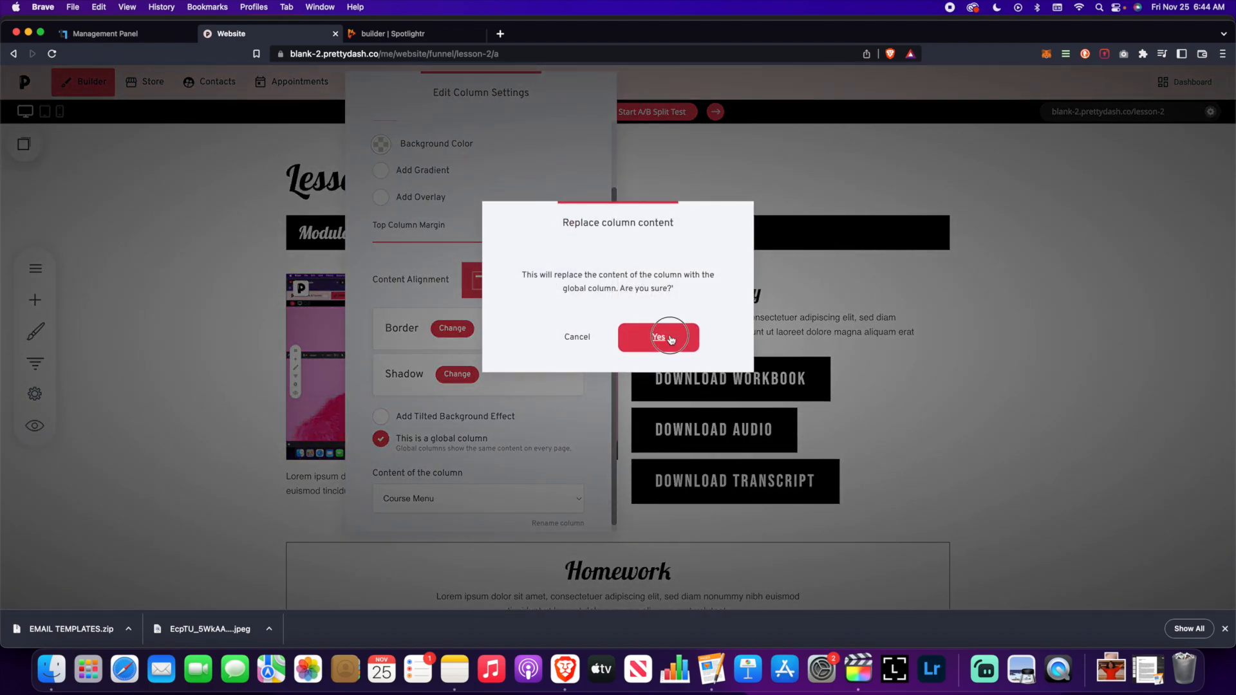
click(672, 335)
click(1059, 87)
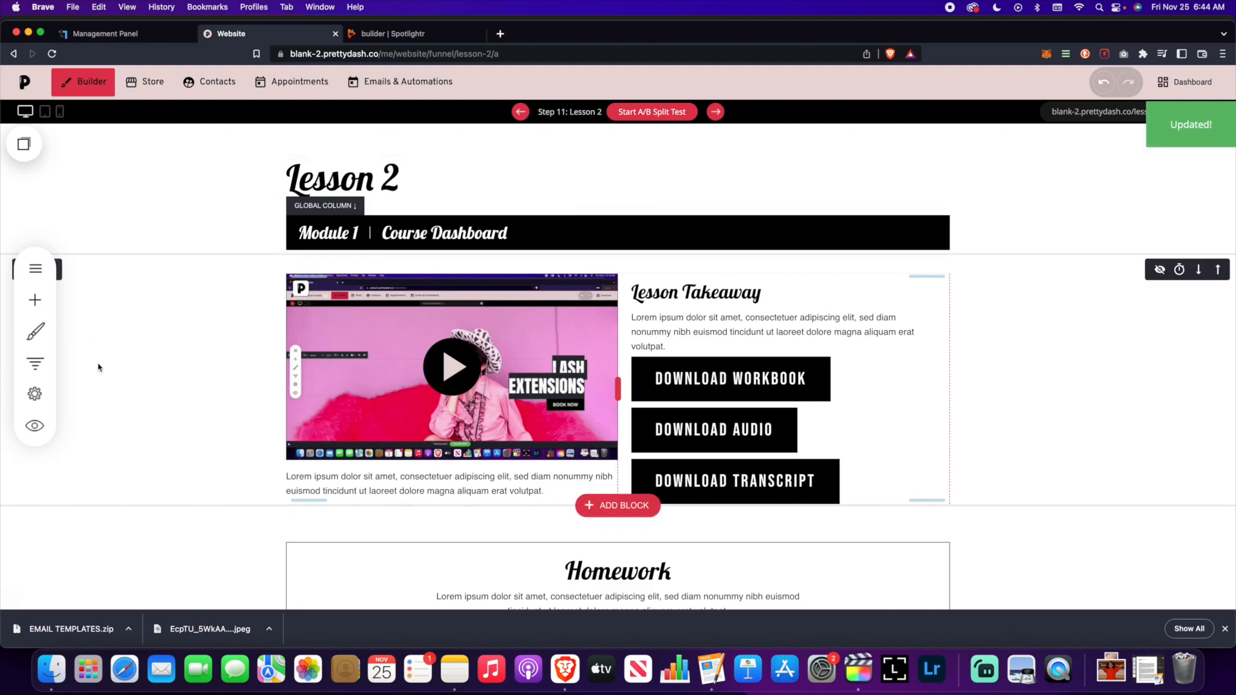
- Replace Lesson 1's top column content with the Course Menu global column
click(34, 363)
scroll(251, 370, down, 6)
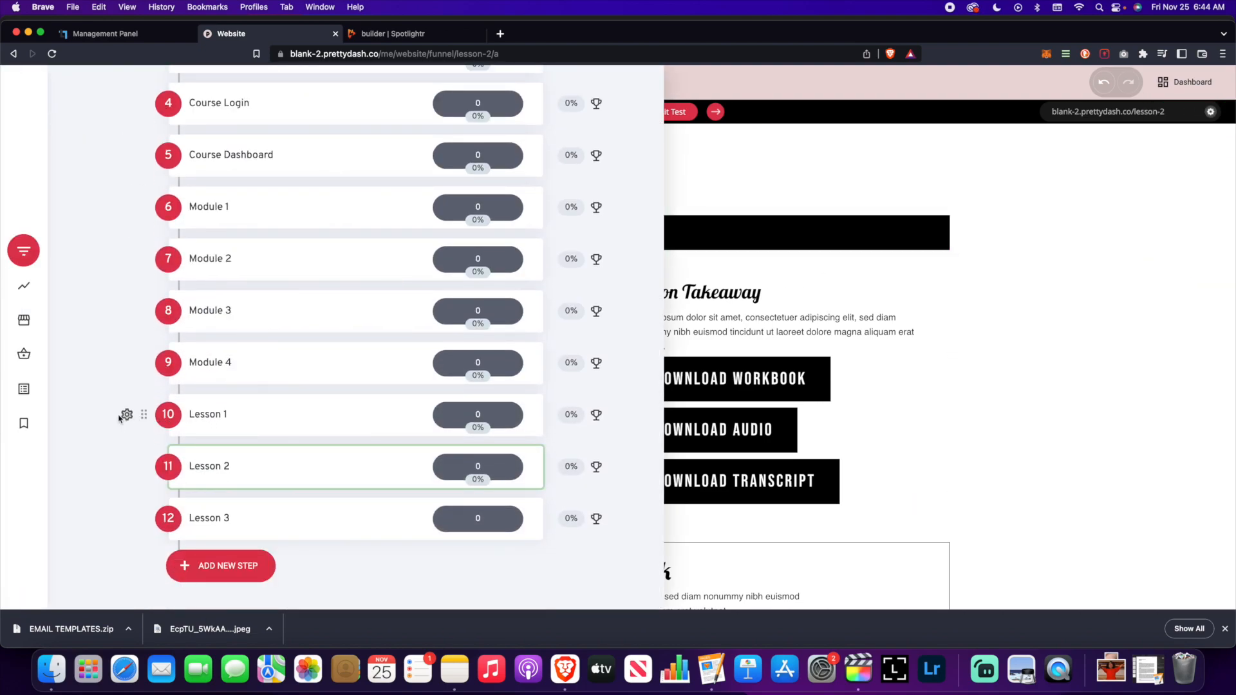
click(208, 416)
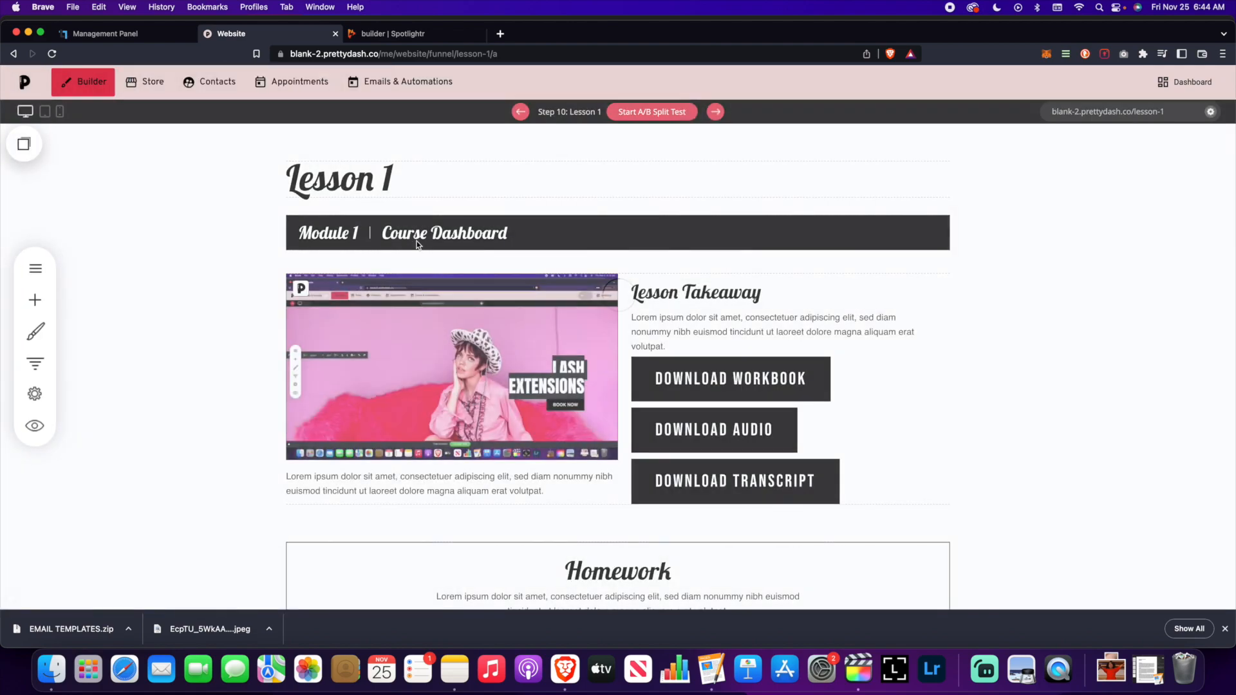
click(320, 227)
scroll(425, 450, down, 1)
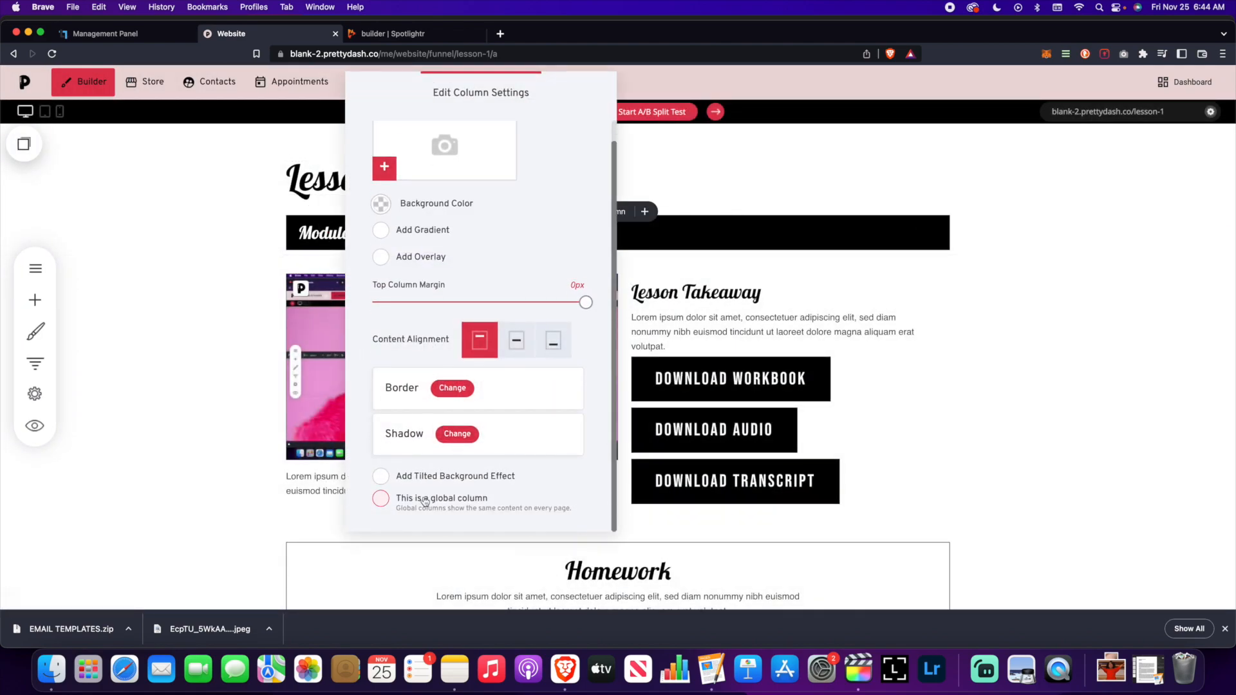
scroll(471, 469, down, 2)
click(474, 496)
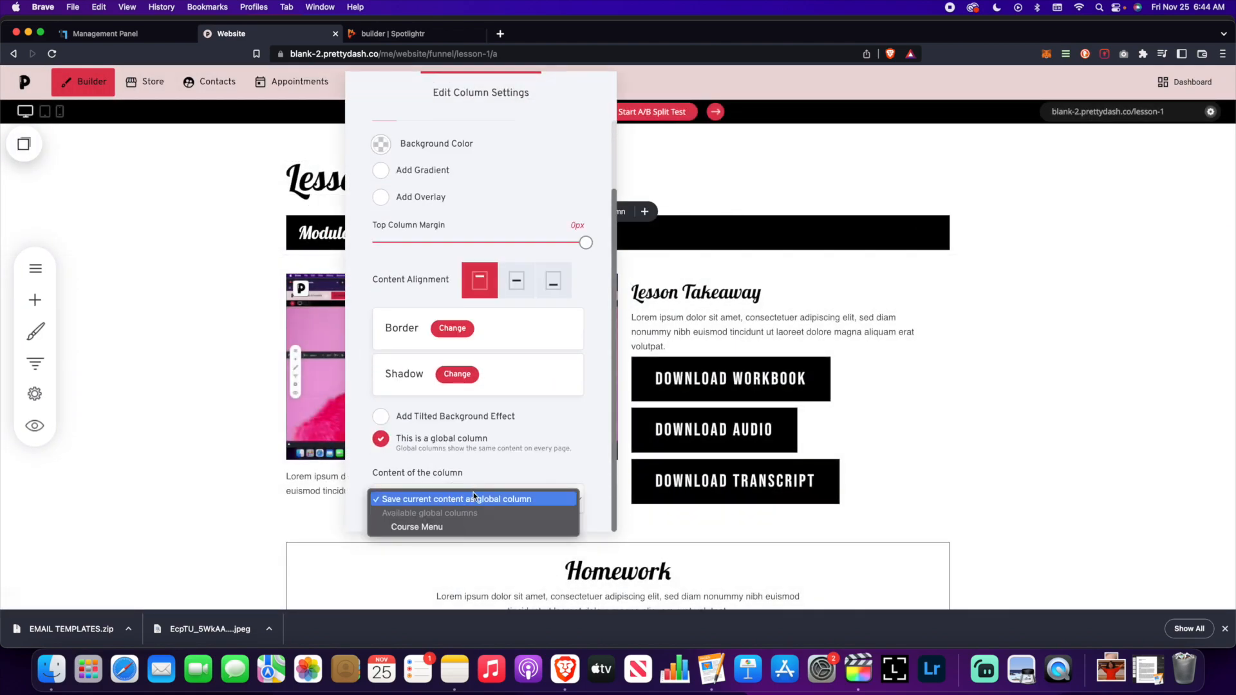
click(489, 525)
click(658, 338)
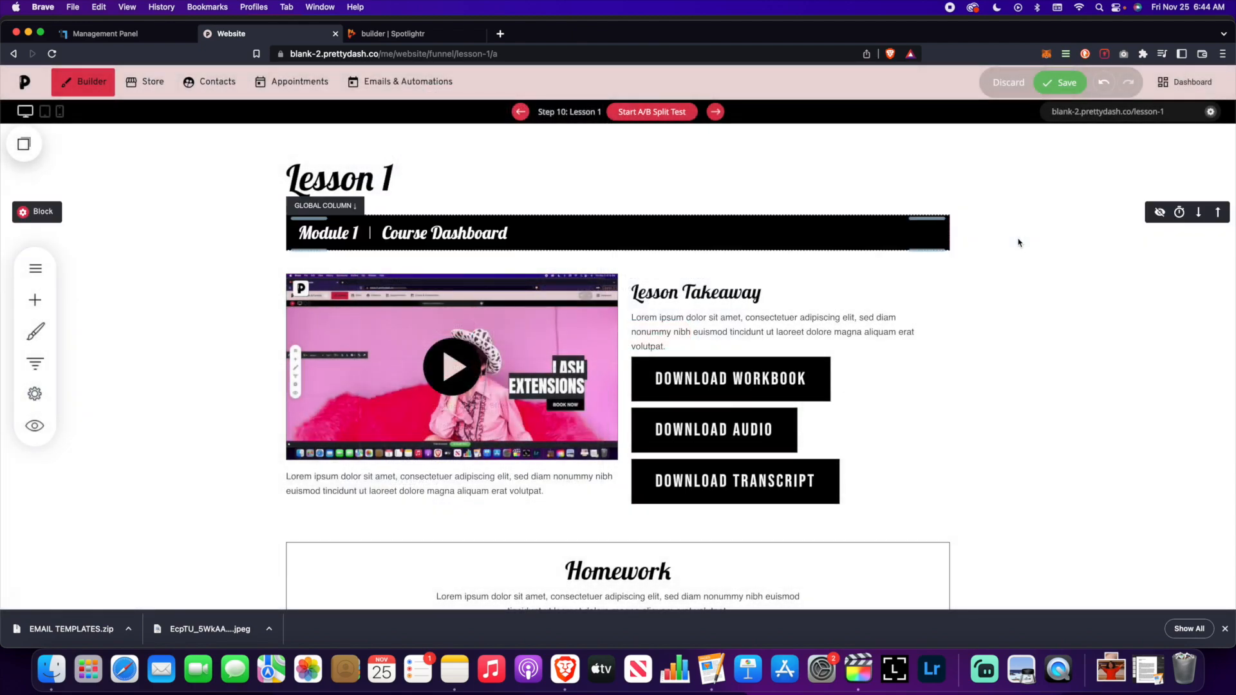
- Check the funnel's general settings, then return to the funnel steps list
click(37, 380)
click(554, 283)
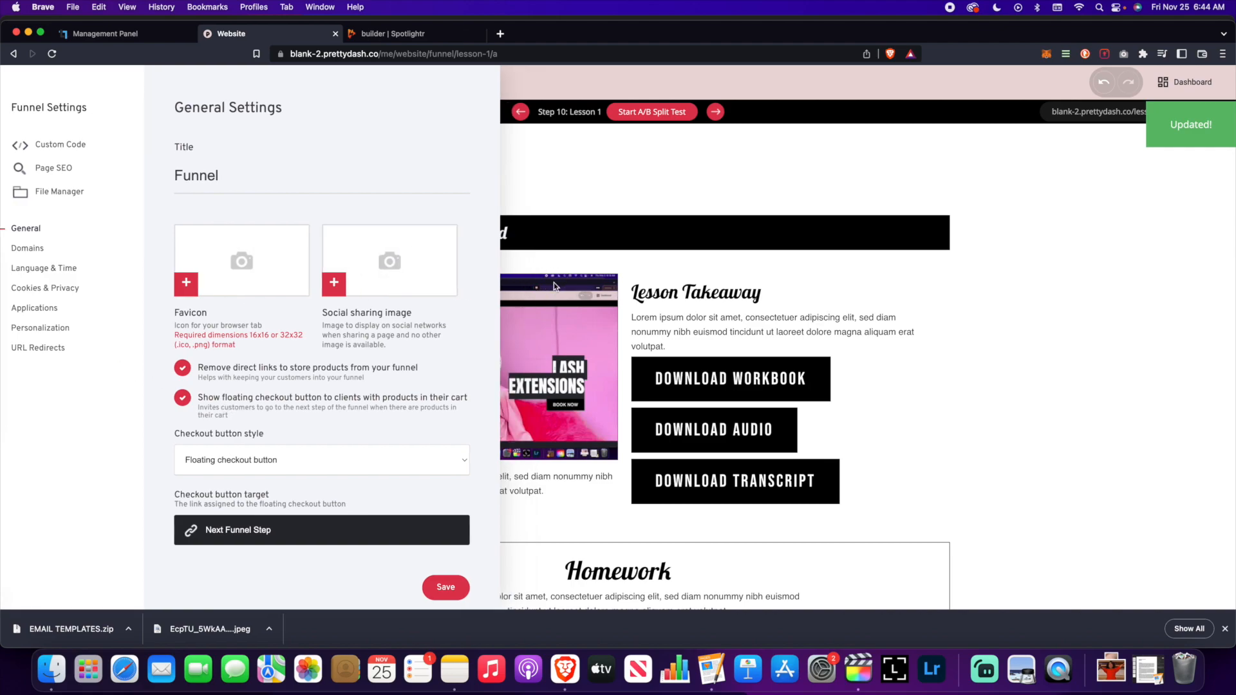
click(36, 359)
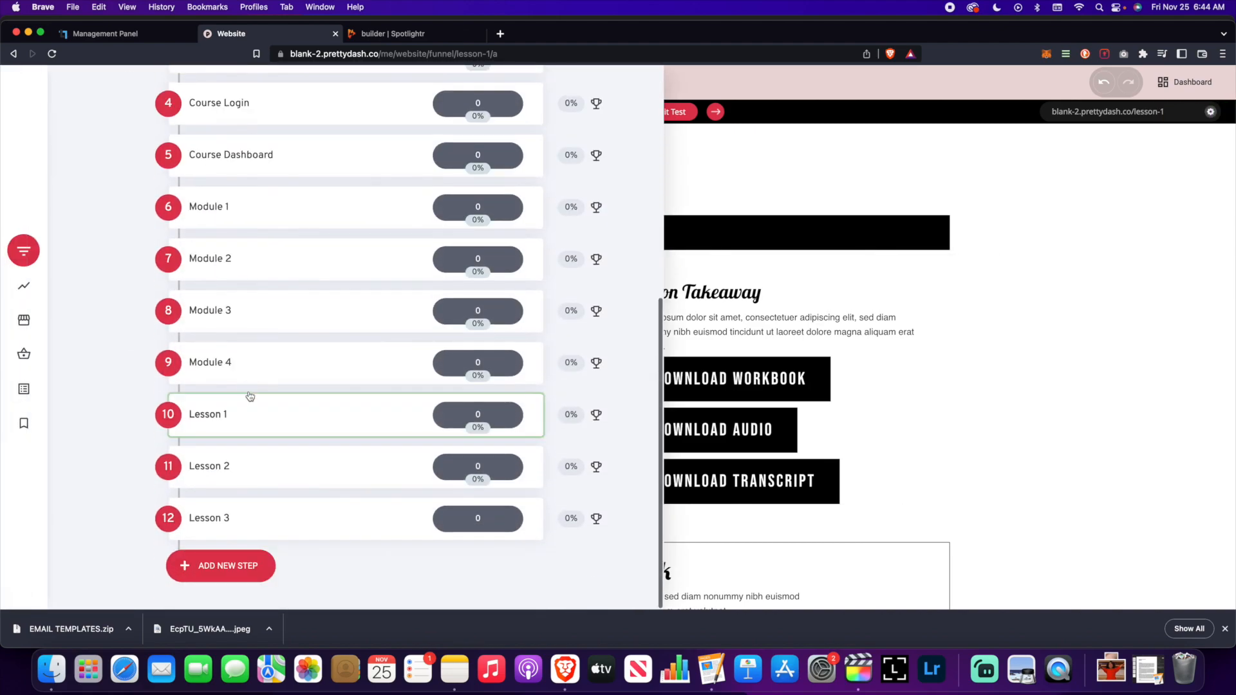
- Set Module 2's lower column to the Course Menu global column and save the page
click(126, 208)
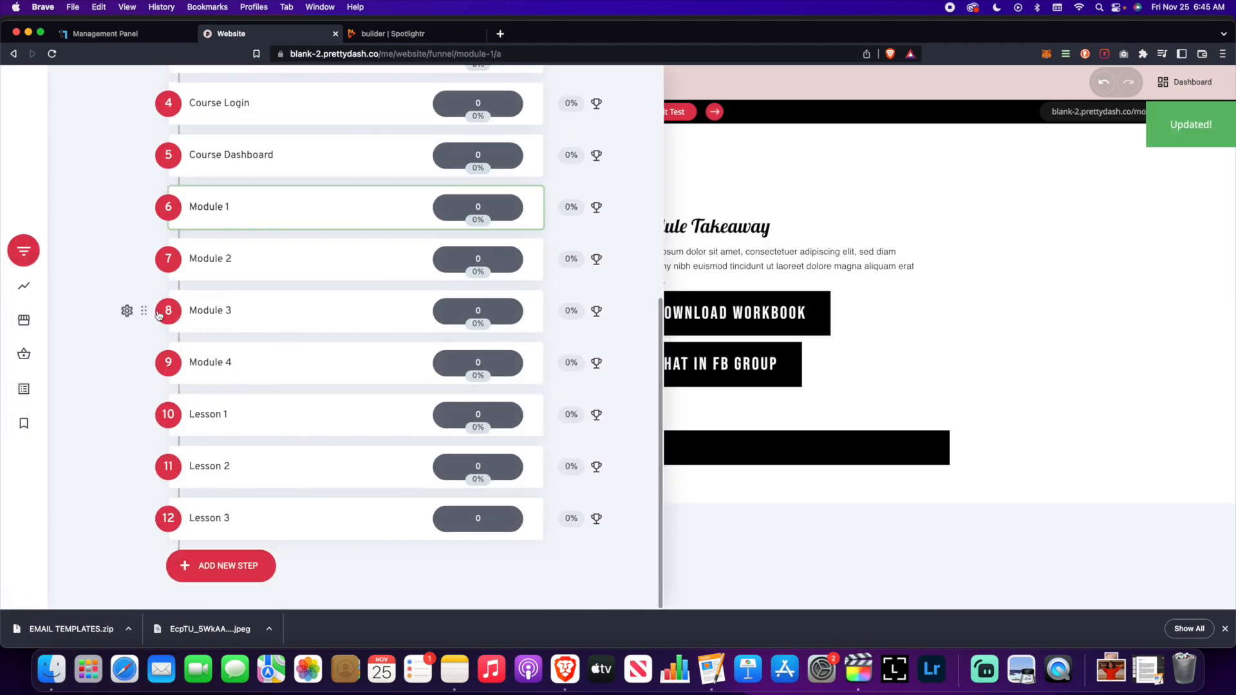
click(201, 258)
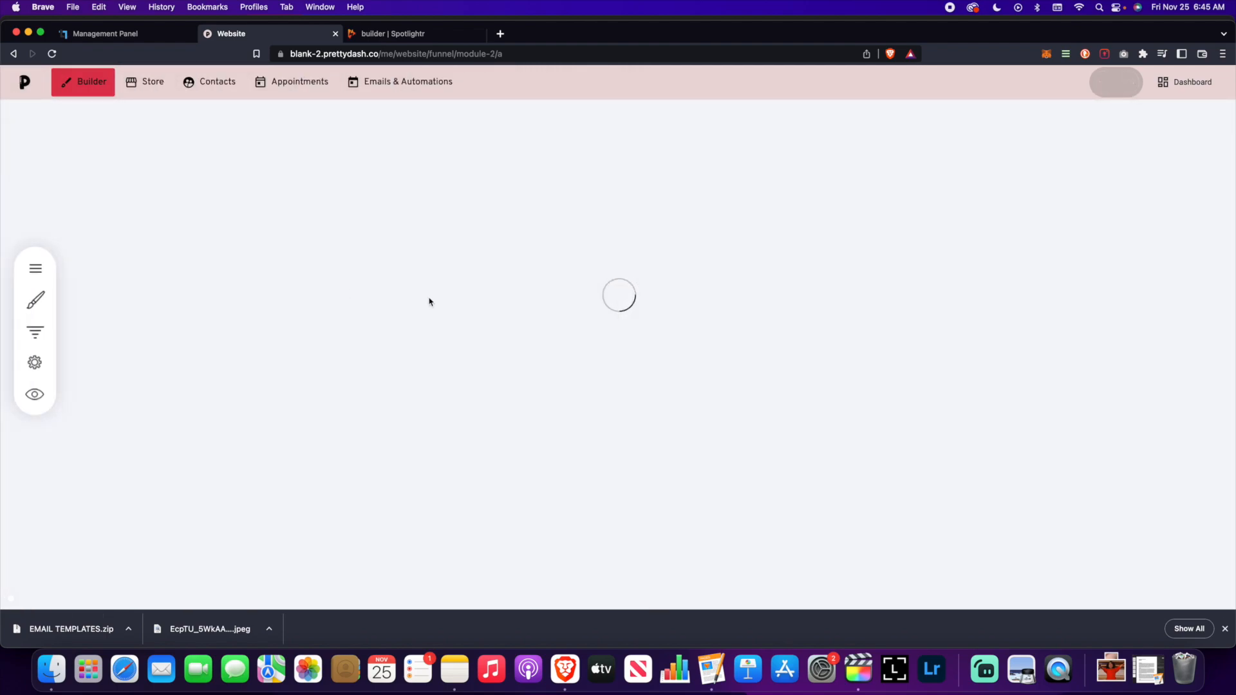
click(301, 441)
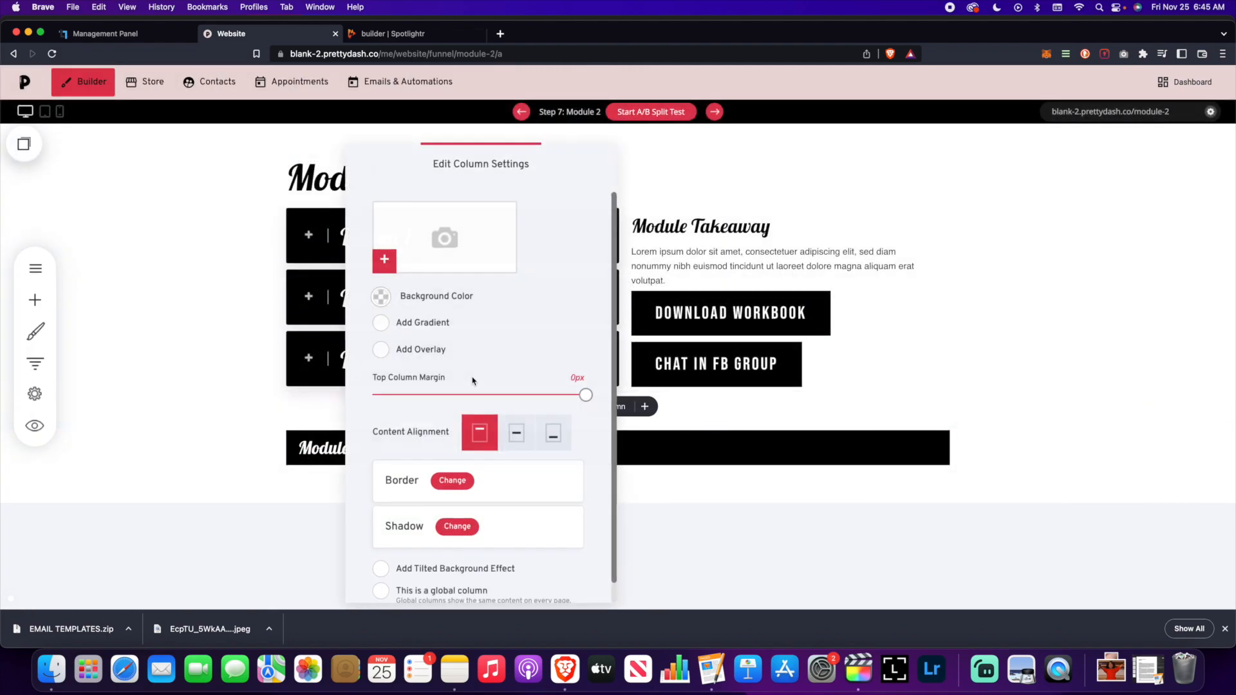
scroll(481, 380, down, 1)
scroll(505, 506, down, 1)
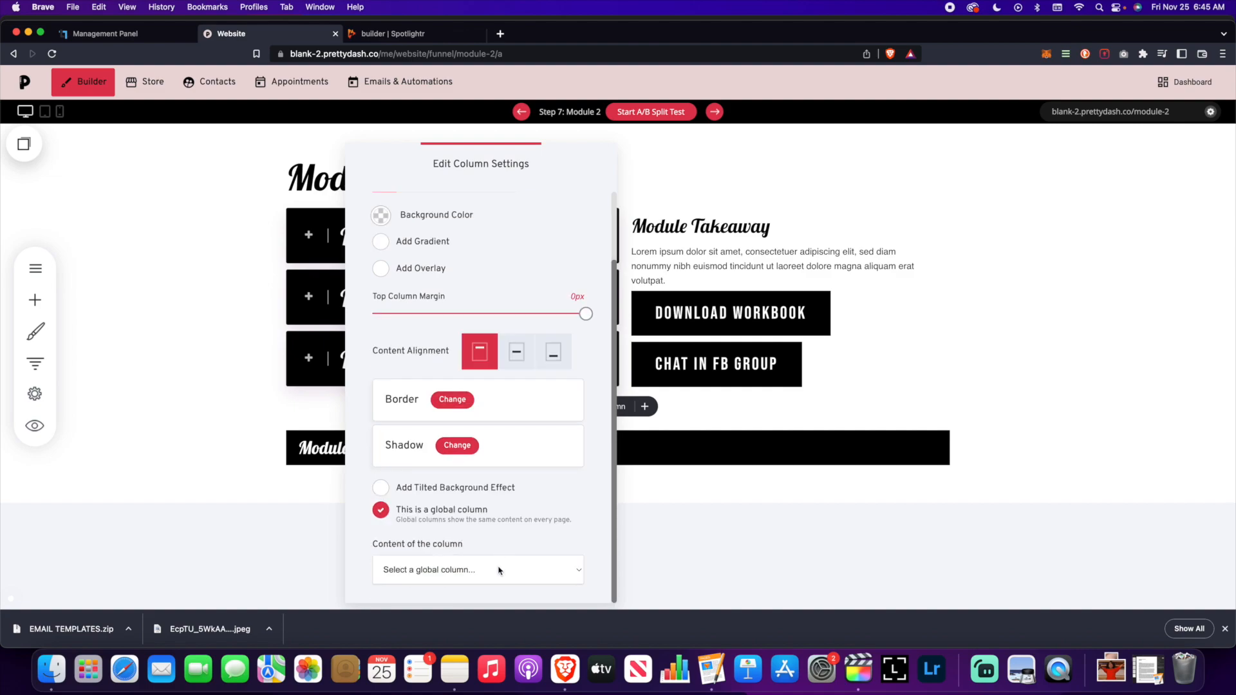
click(497, 572)
click(508, 598)
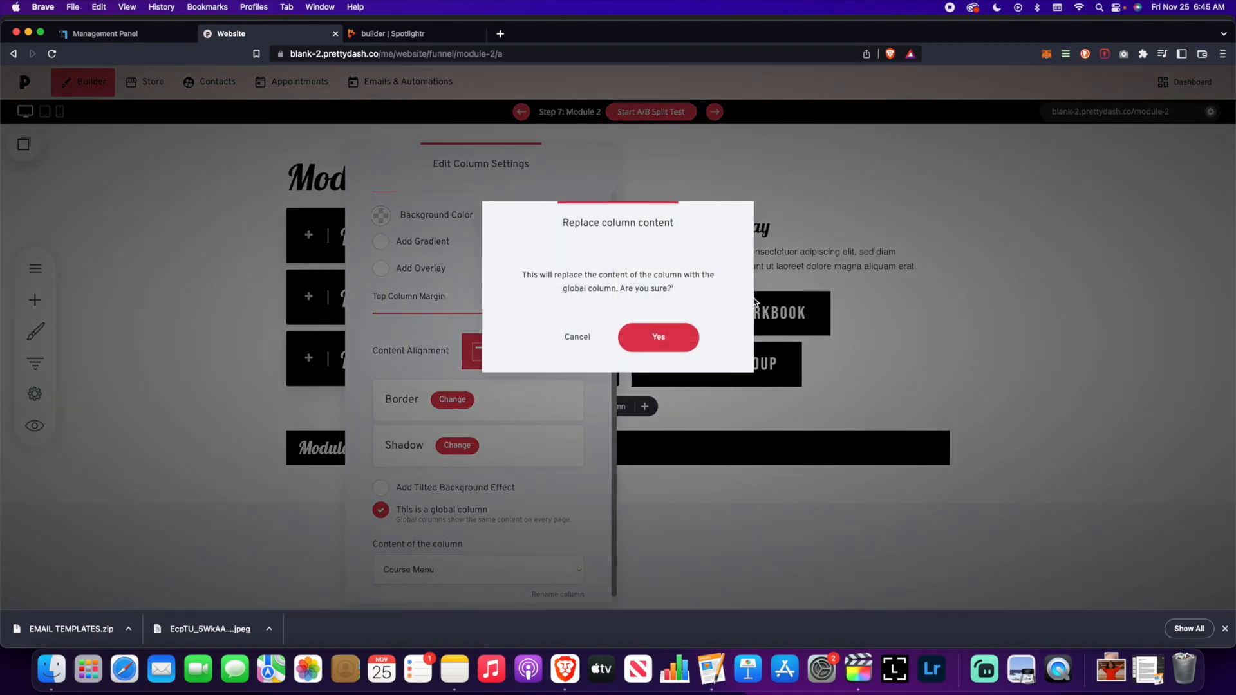
click(656, 335)
click(1069, 83)
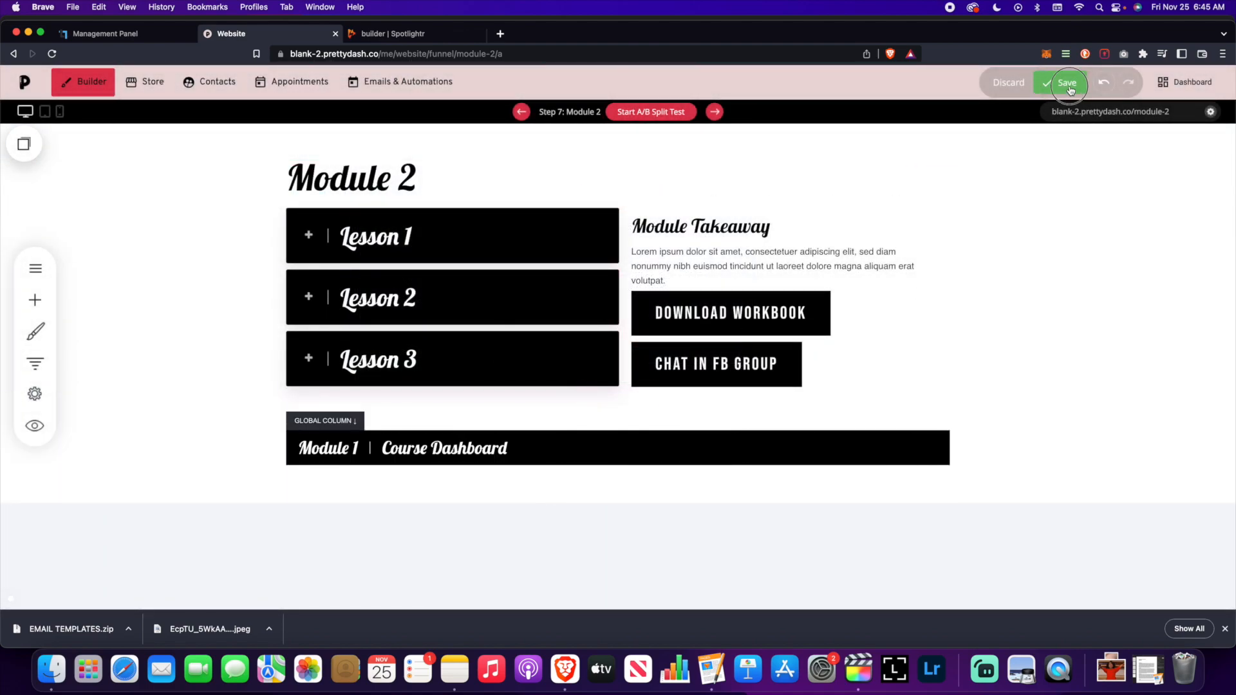
- Set Module 3's lower column to the Course Menu global column and save the page
click(34, 363)
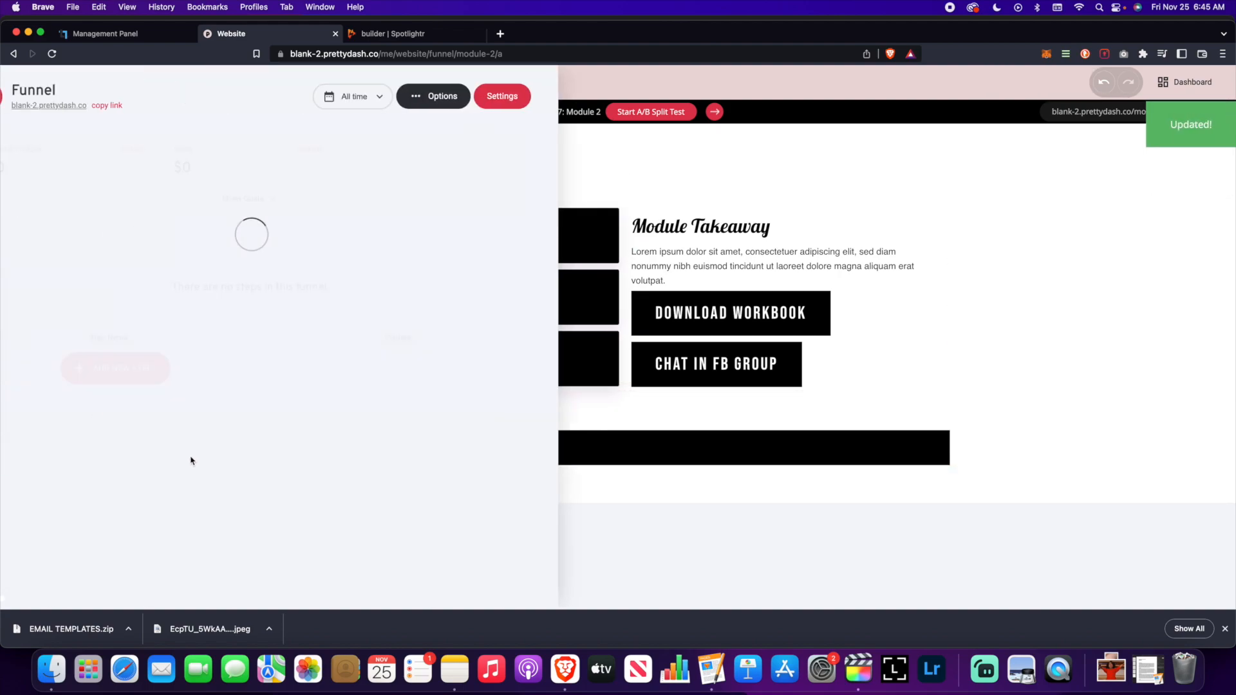
scroll(252, 477, down, 6)
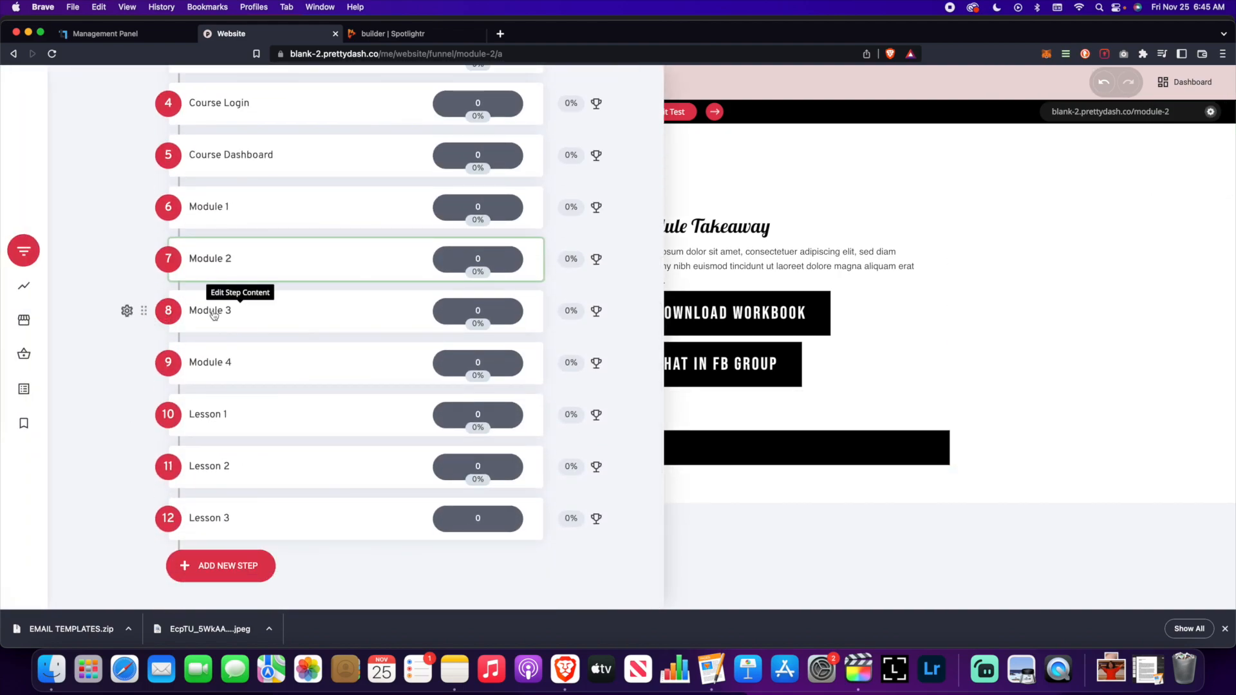
click(212, 312)
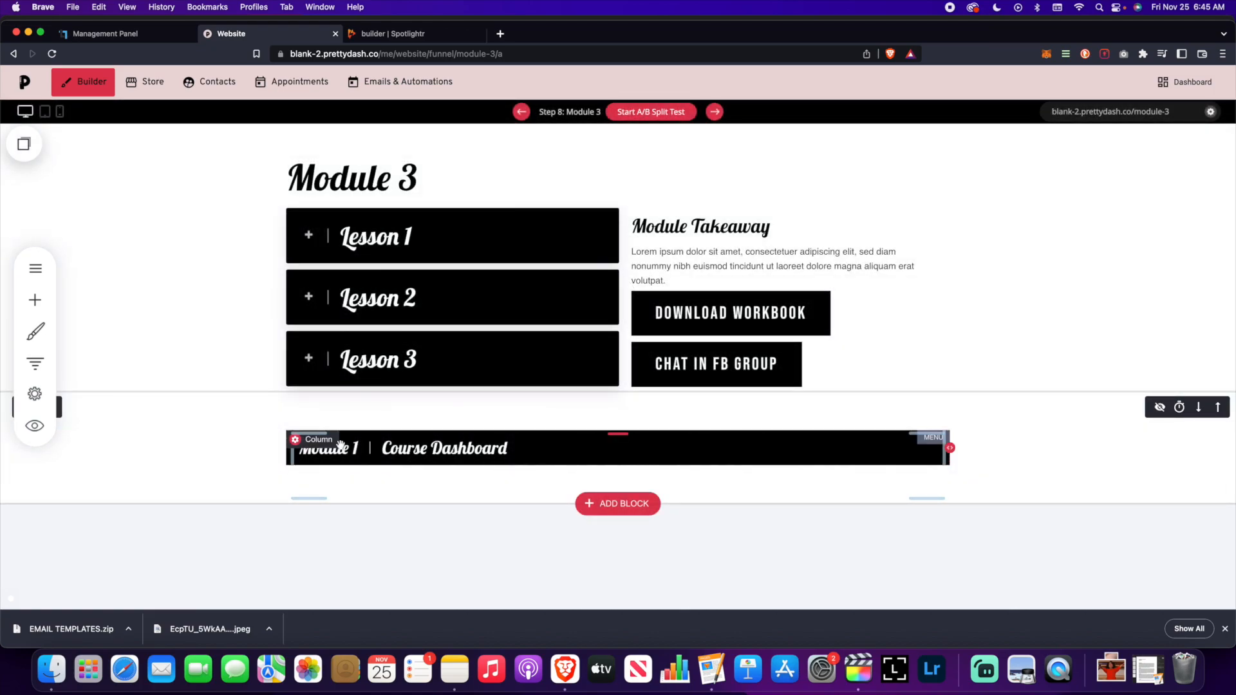
click(309, 440)
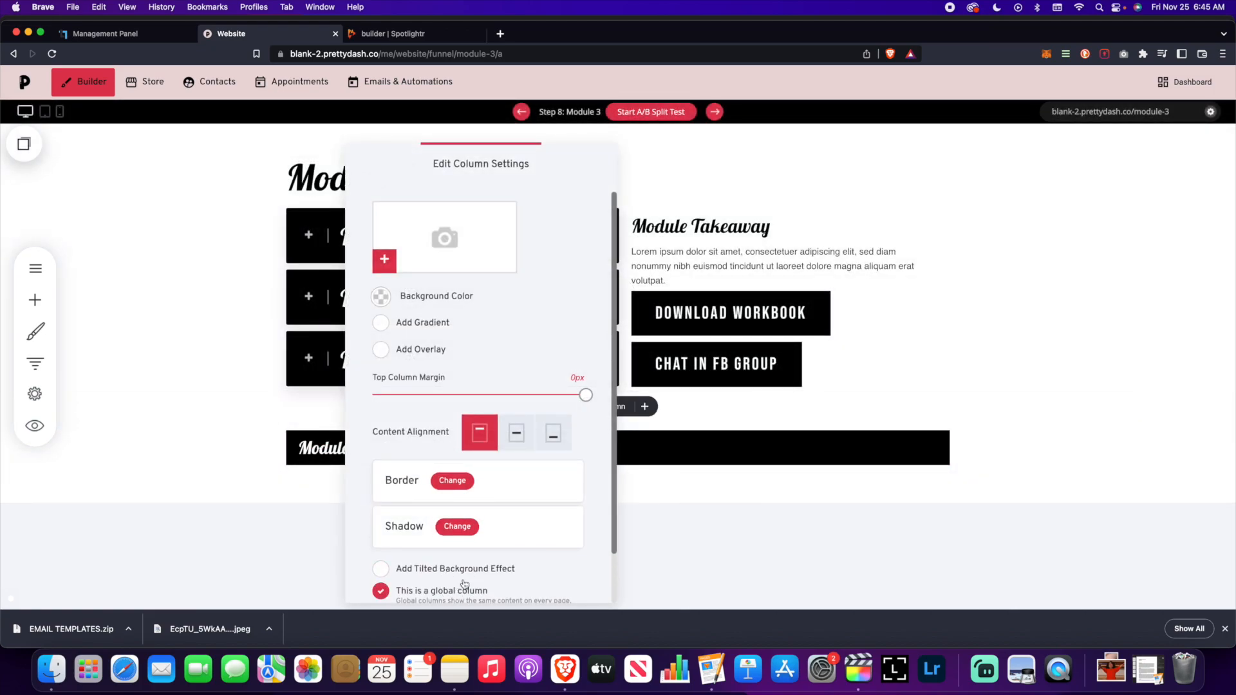
scroll(465, 584, down, 2)
click(480, 569)
click(474, 599)
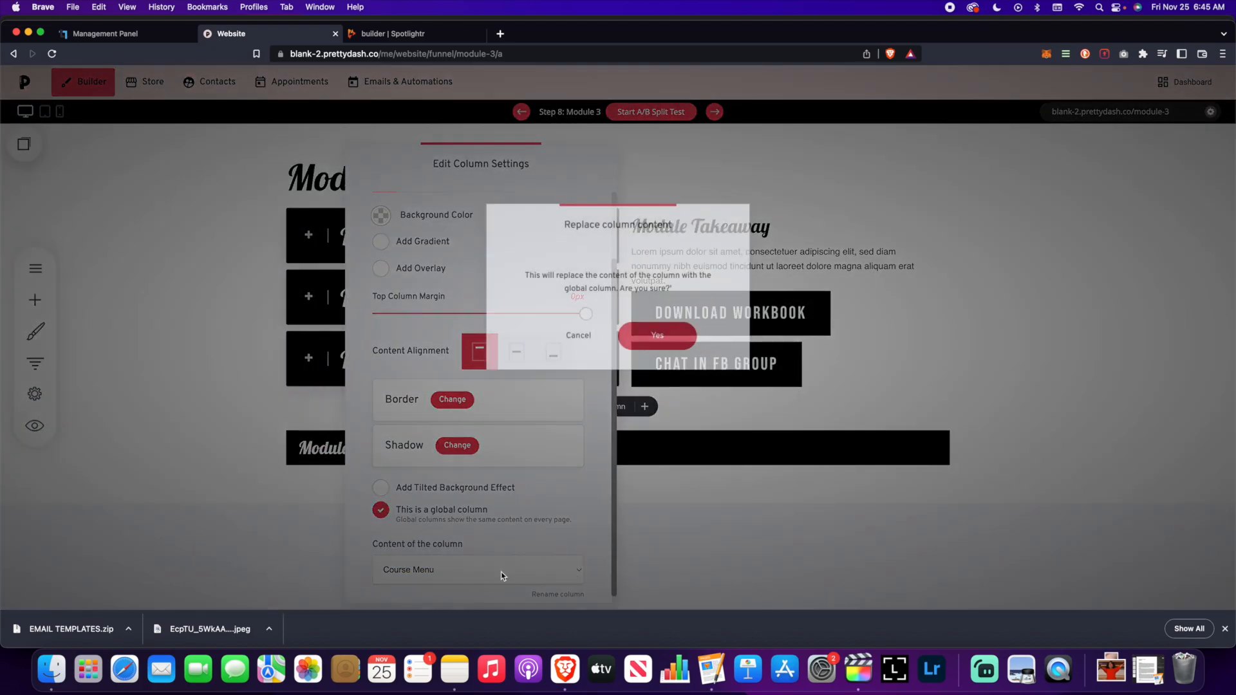
click(657, 336)
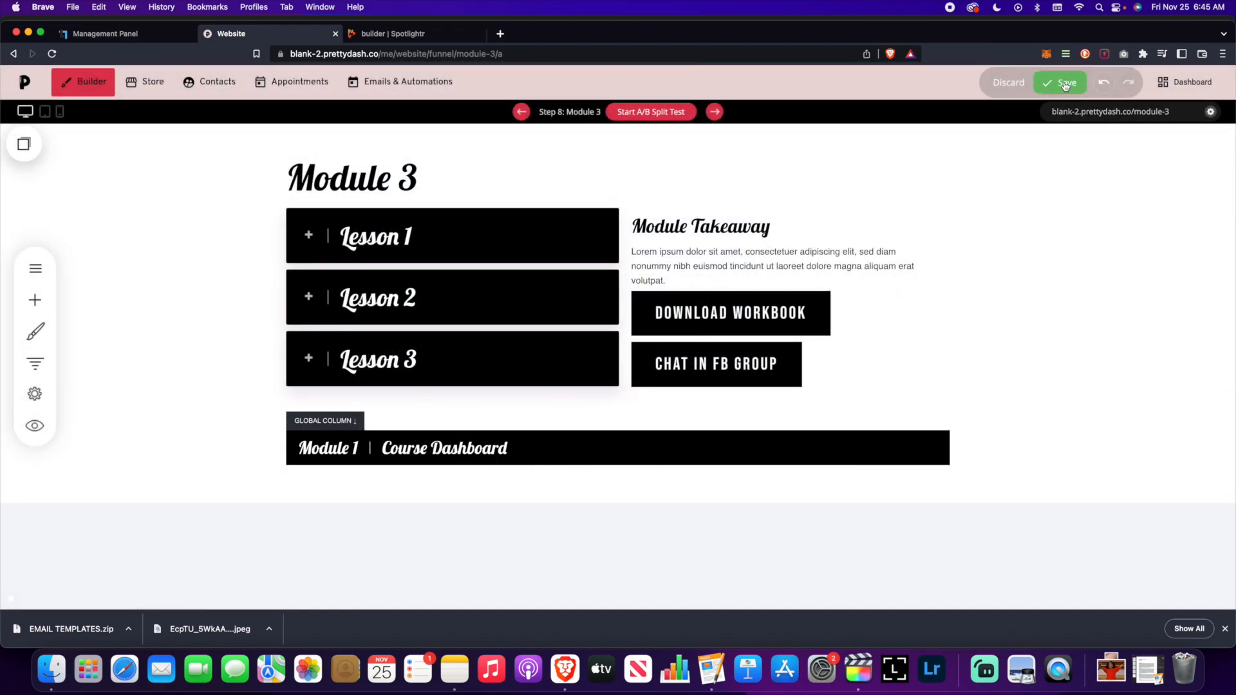
click(1065, 84)
- Make Module 4's bottom column a global Course Menu column and save the page
click(35, 393)
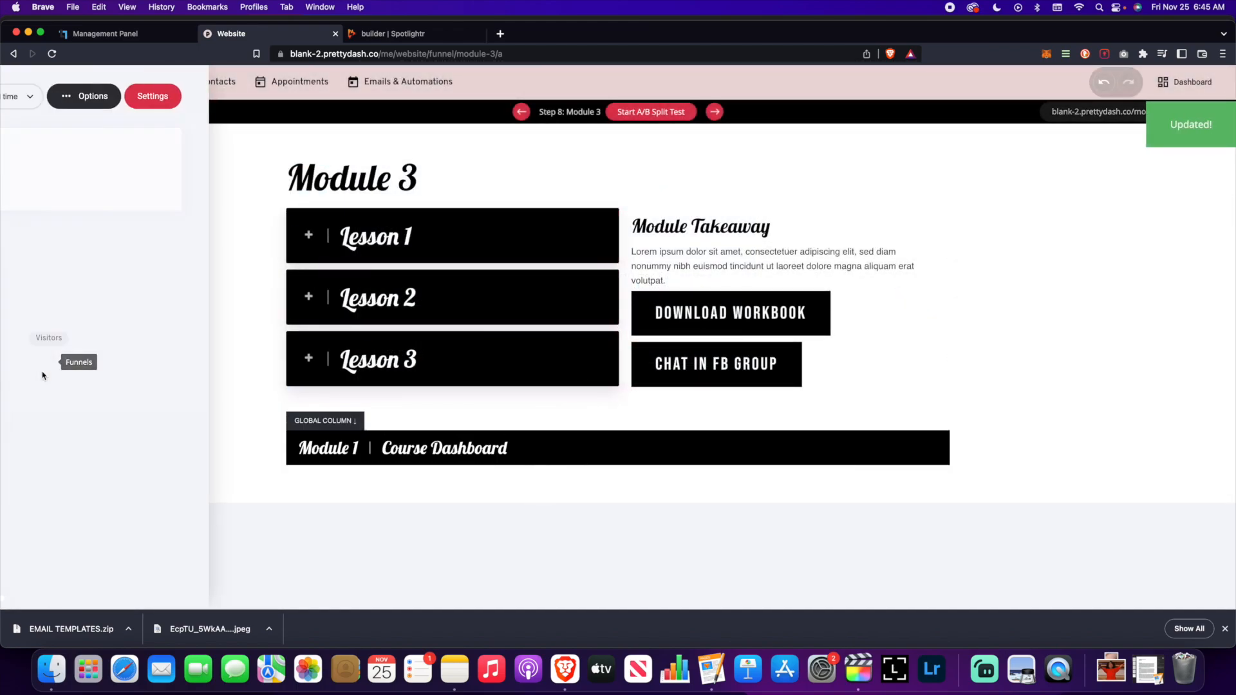
scroll(283, 395, down, 6)
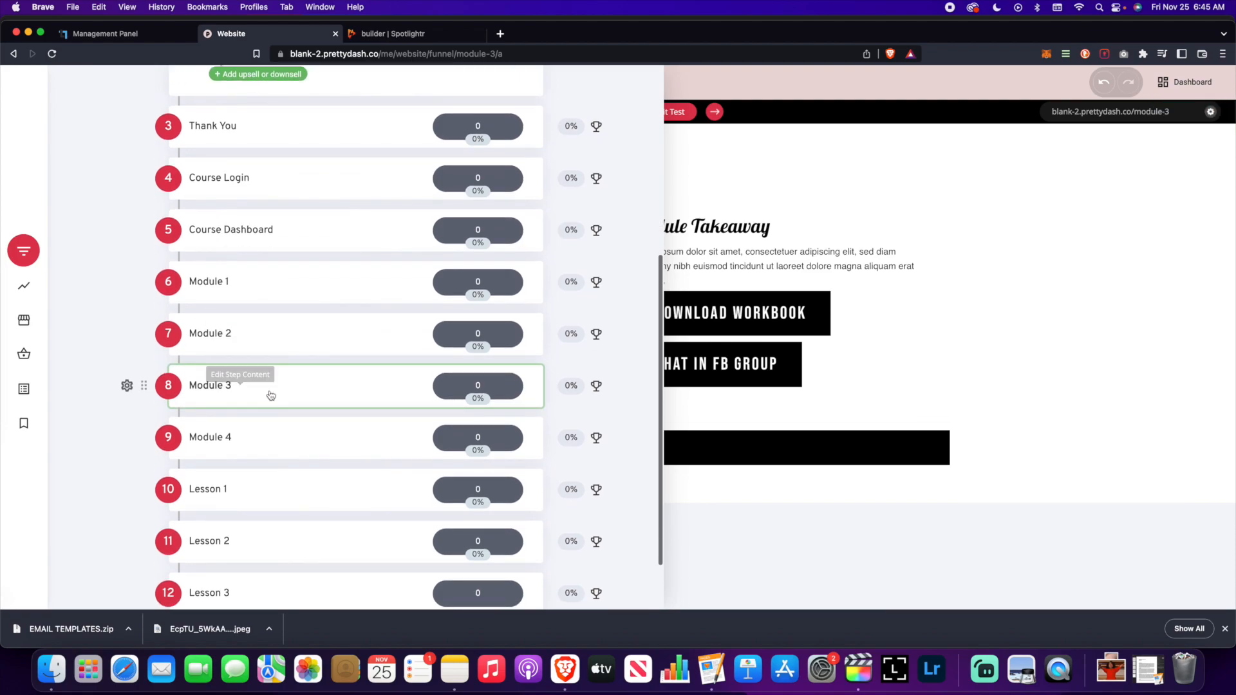
click(209, 440)
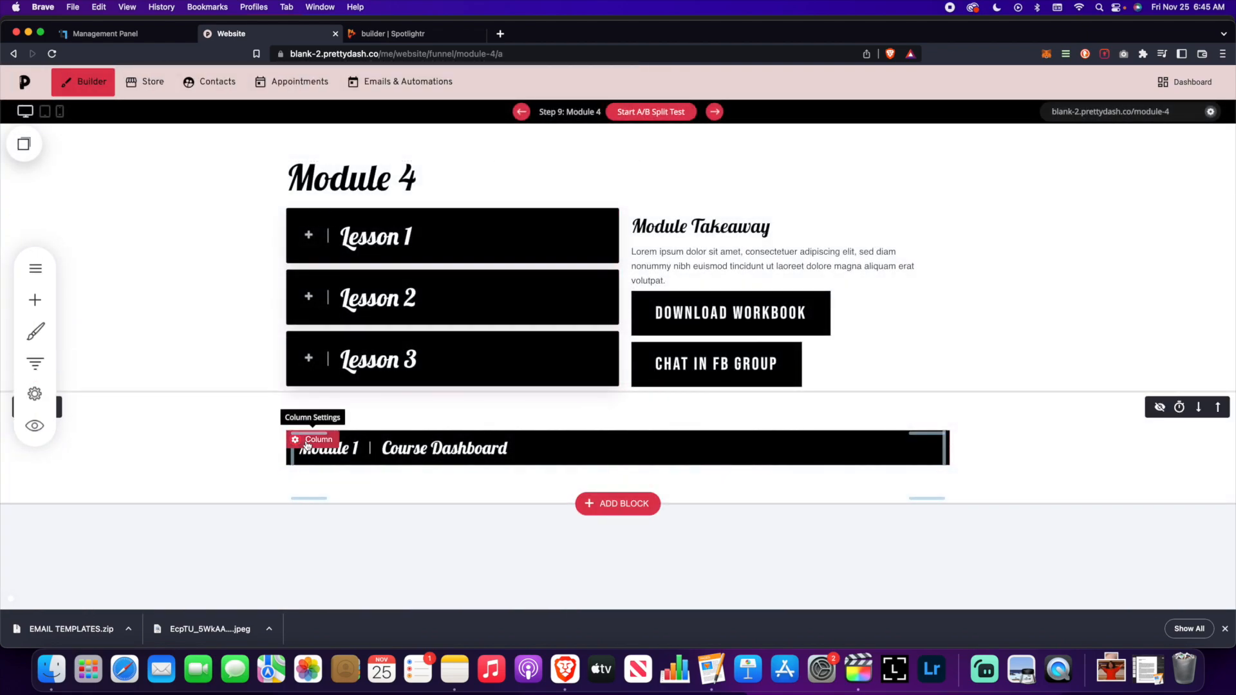
click(301, 440)
scroll(405, 463, down, 1)
click(443, 568)
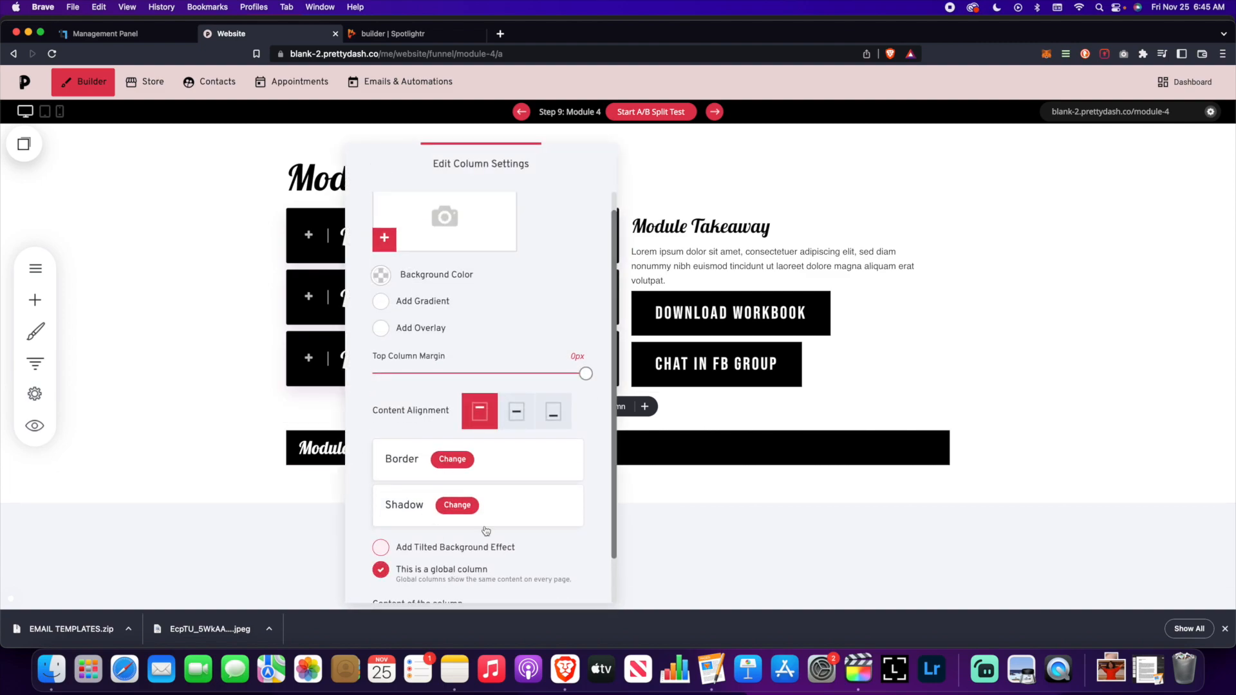
scroll(486, 531, down, 1)
click(491, 572)
click(498, 597)
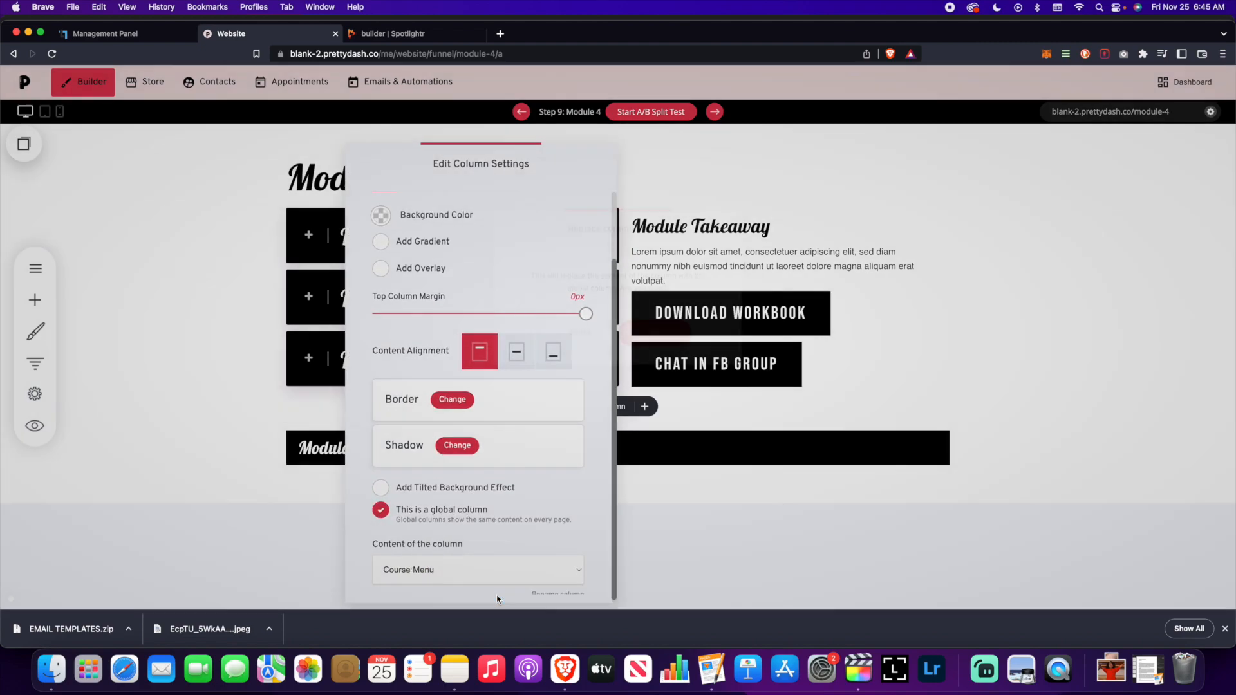
click(655, 330)
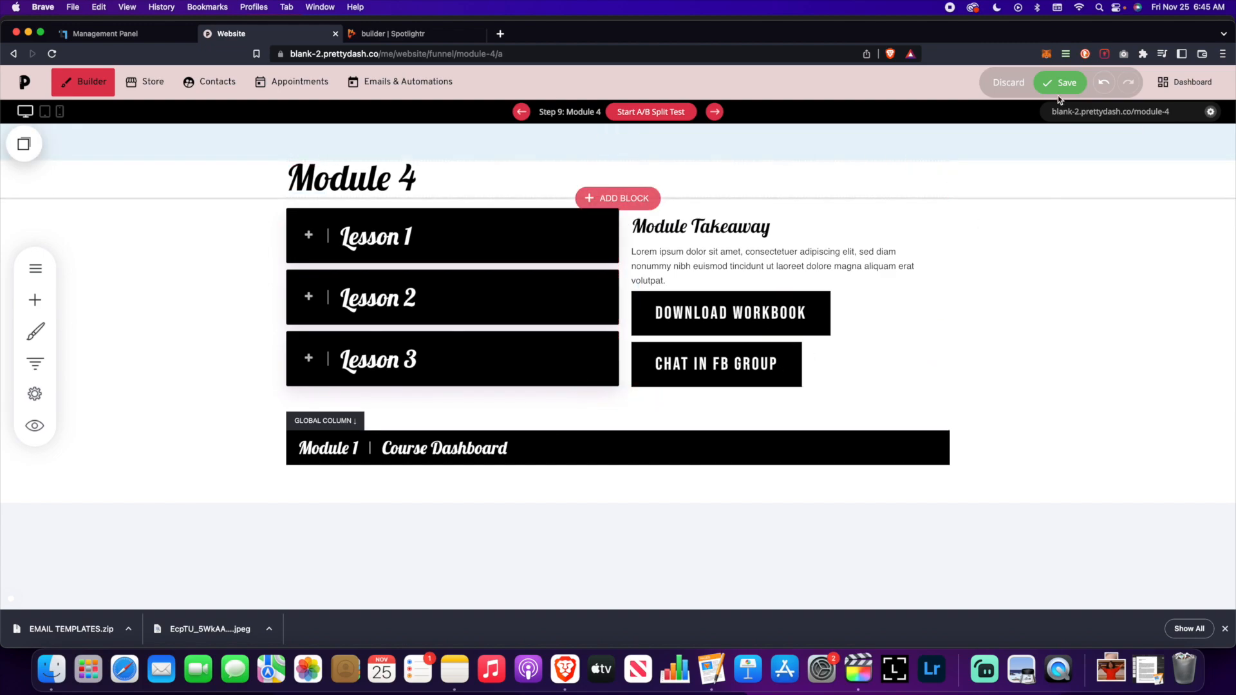
click(1059, 85)
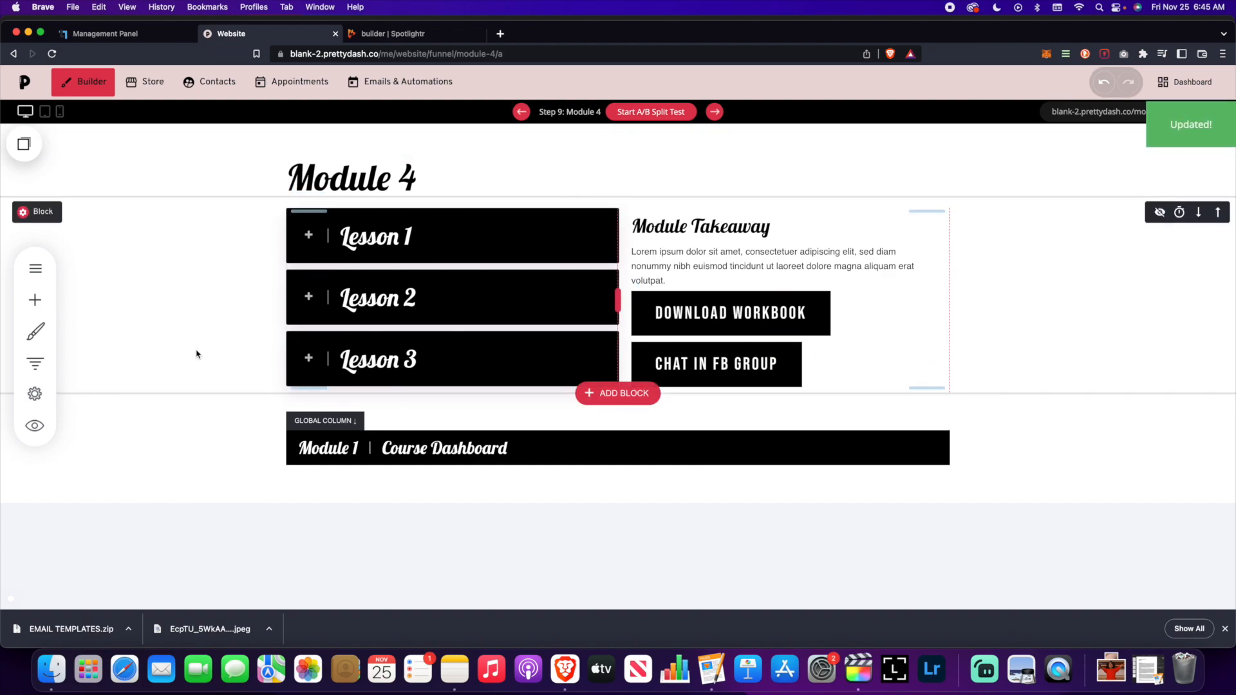
click(35, 363)
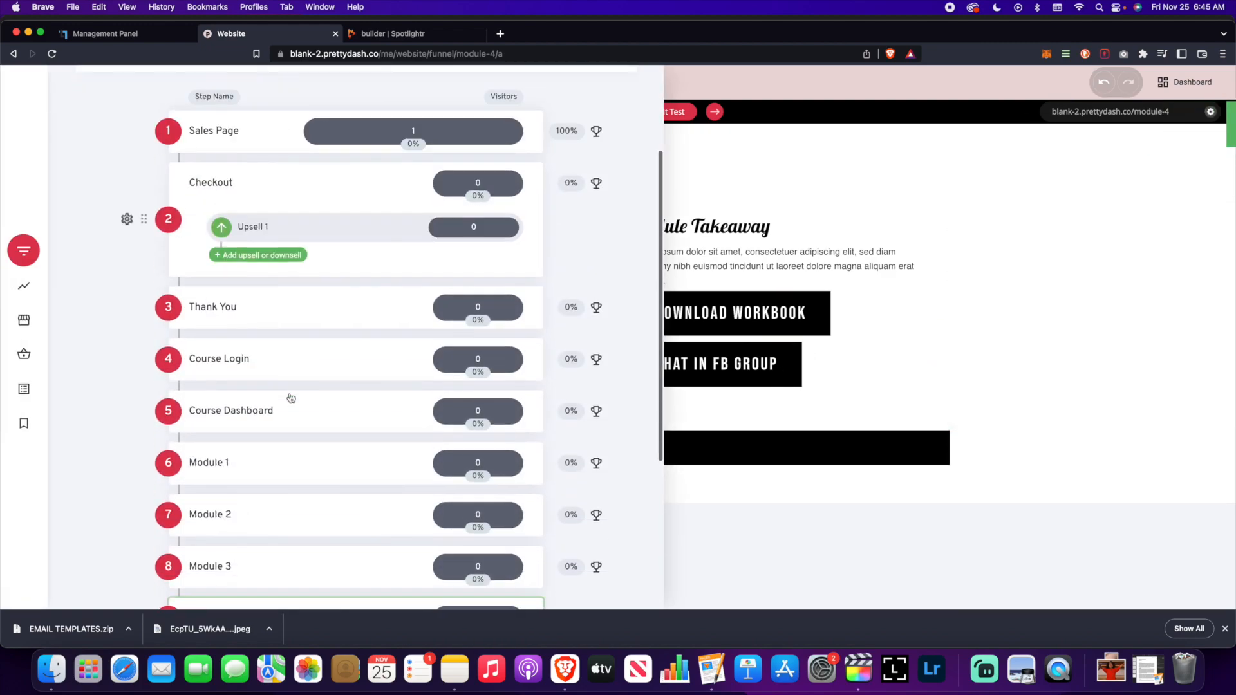
- Drag Lesson 1, Lesson 2 and Lesson 3 to sit in order right after Module 1
scroll(291, 398, down, 5)
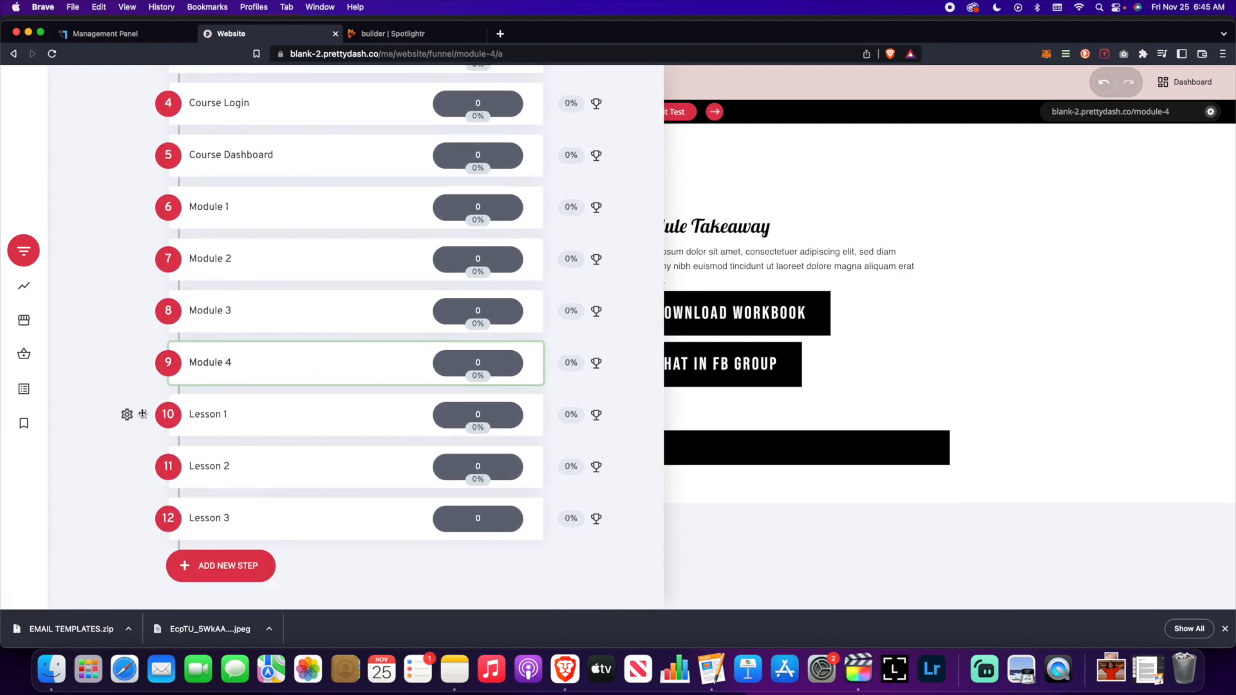
drag(144, 414, 217, 343)
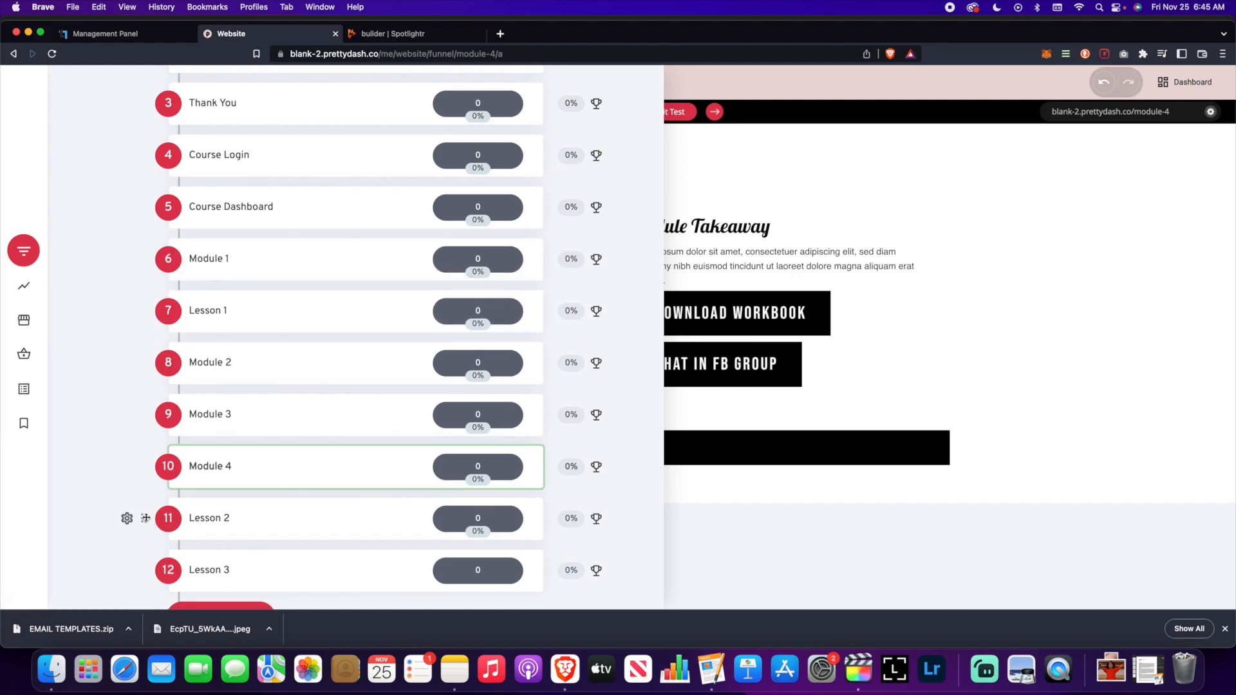
drag(146, 519, 158, 403)
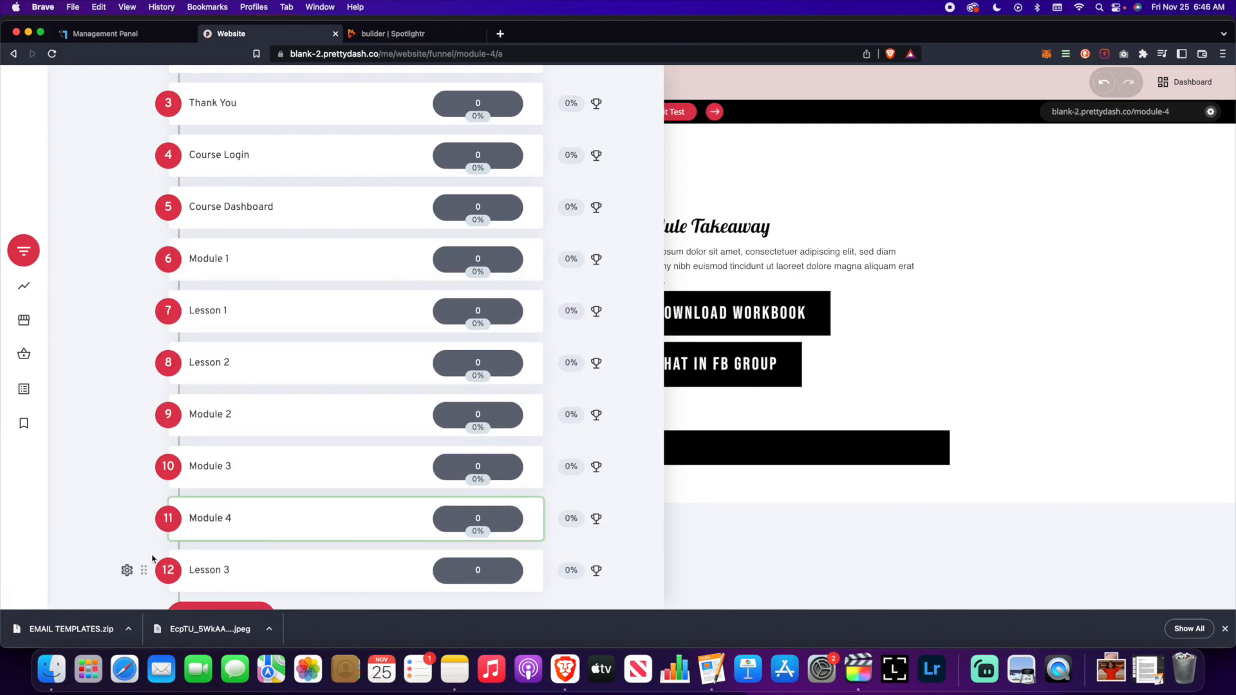
drag(145, 574, 144, 412)
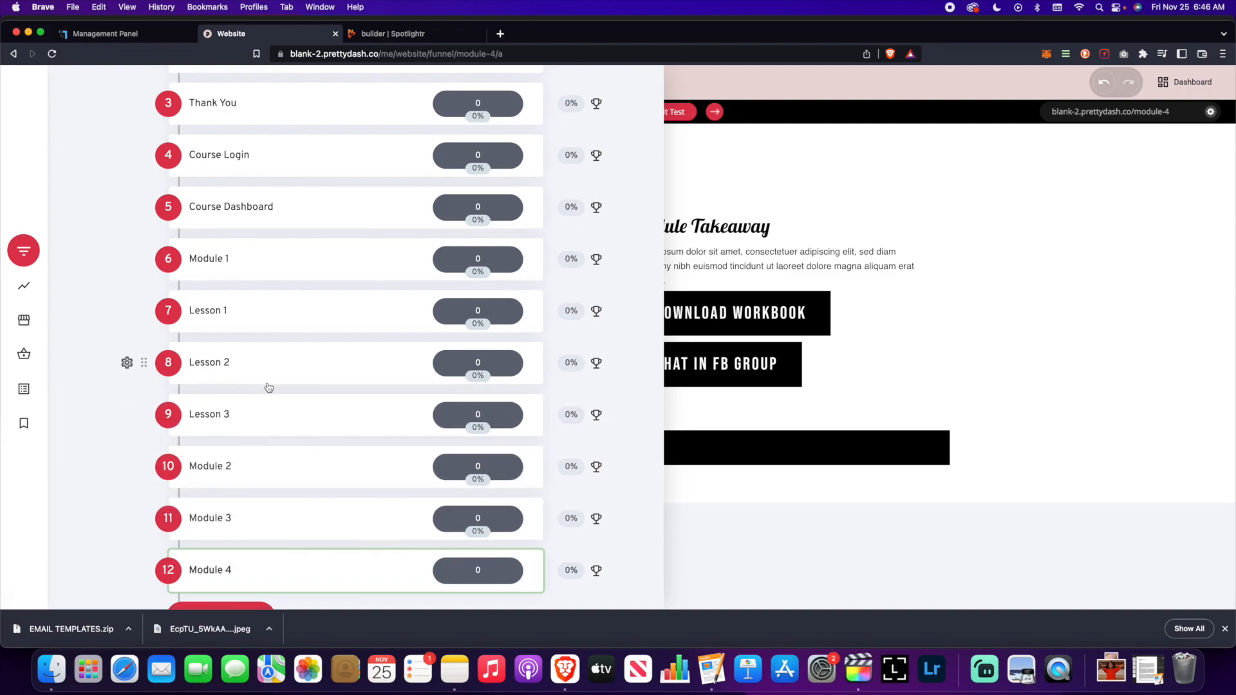
scroll(269, 387, down, 2)
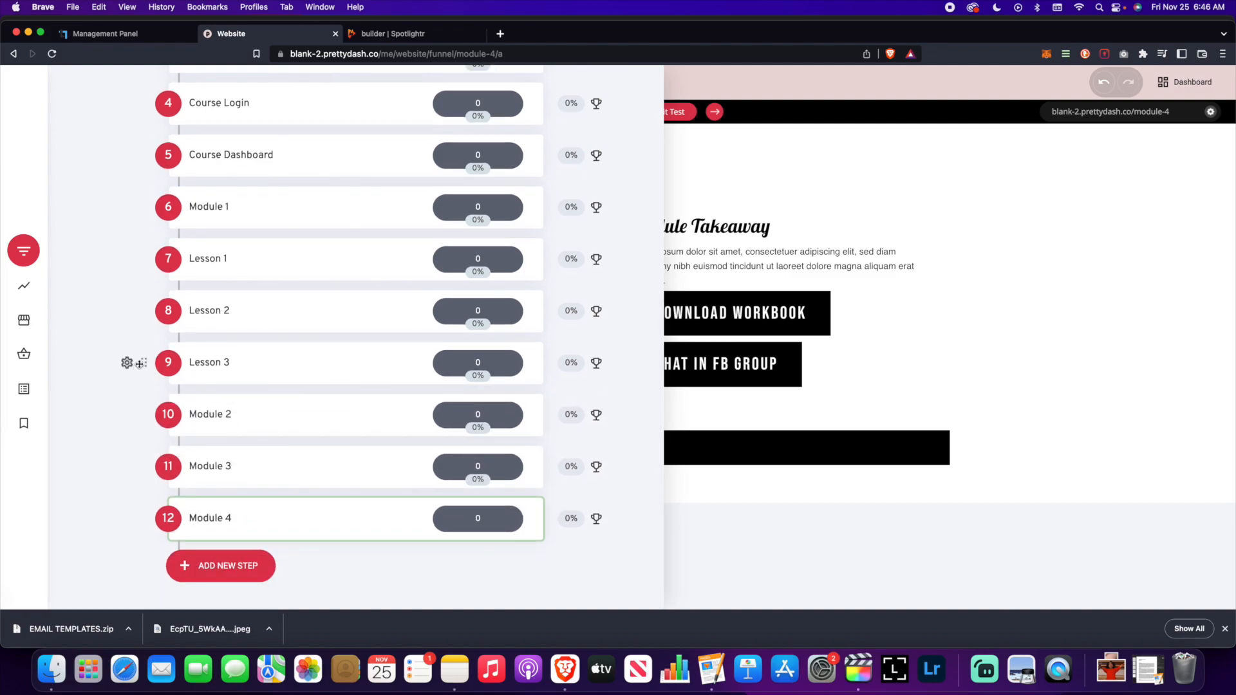
click(127, 363)
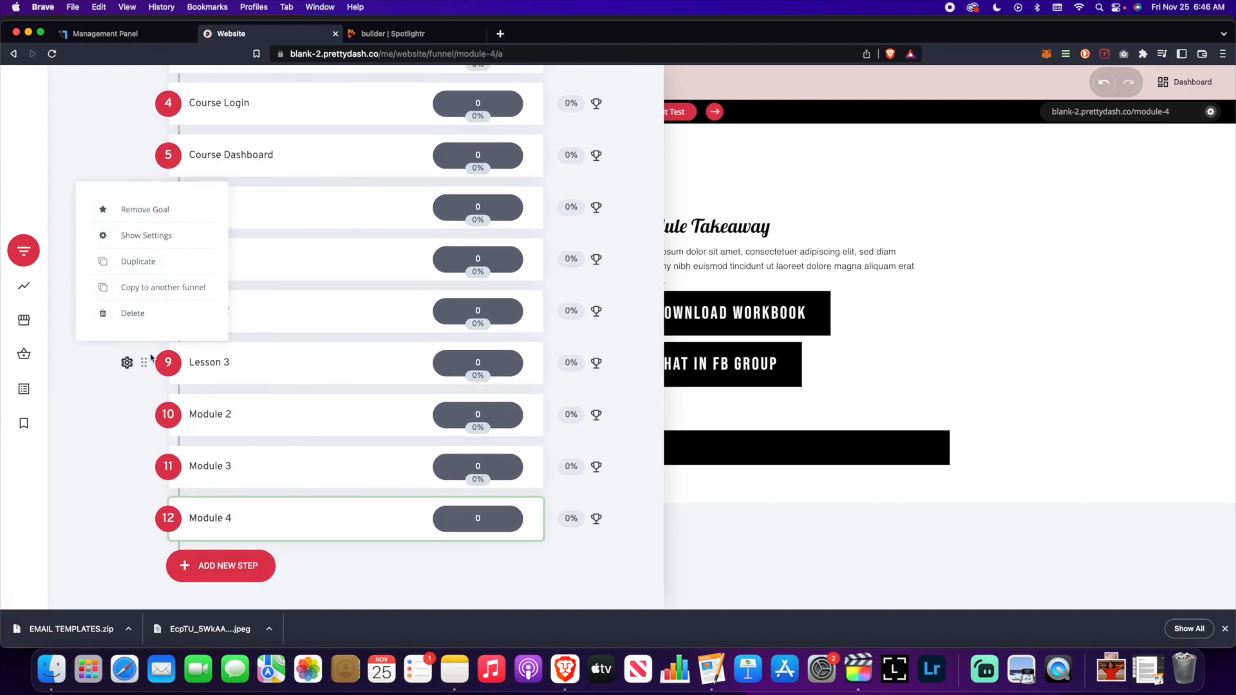
- Duplicate the Lesson 3 step and remove the copy suffix from its page address
click(140, 265)
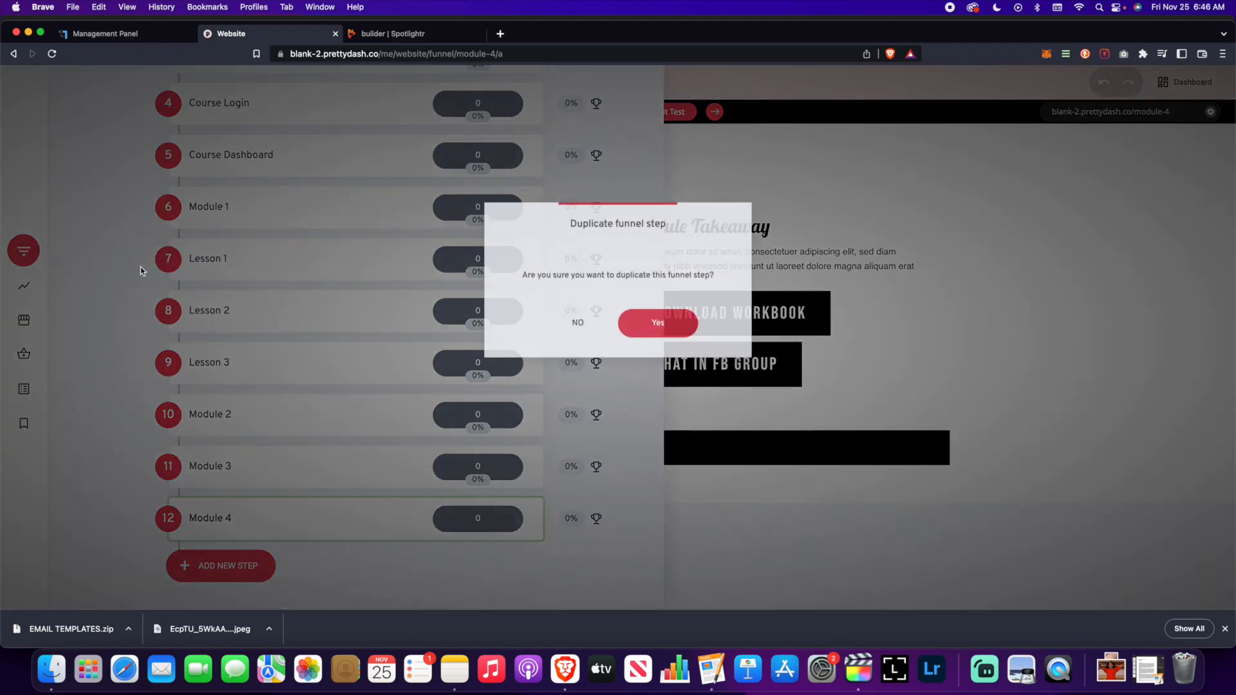
click(660, 333)
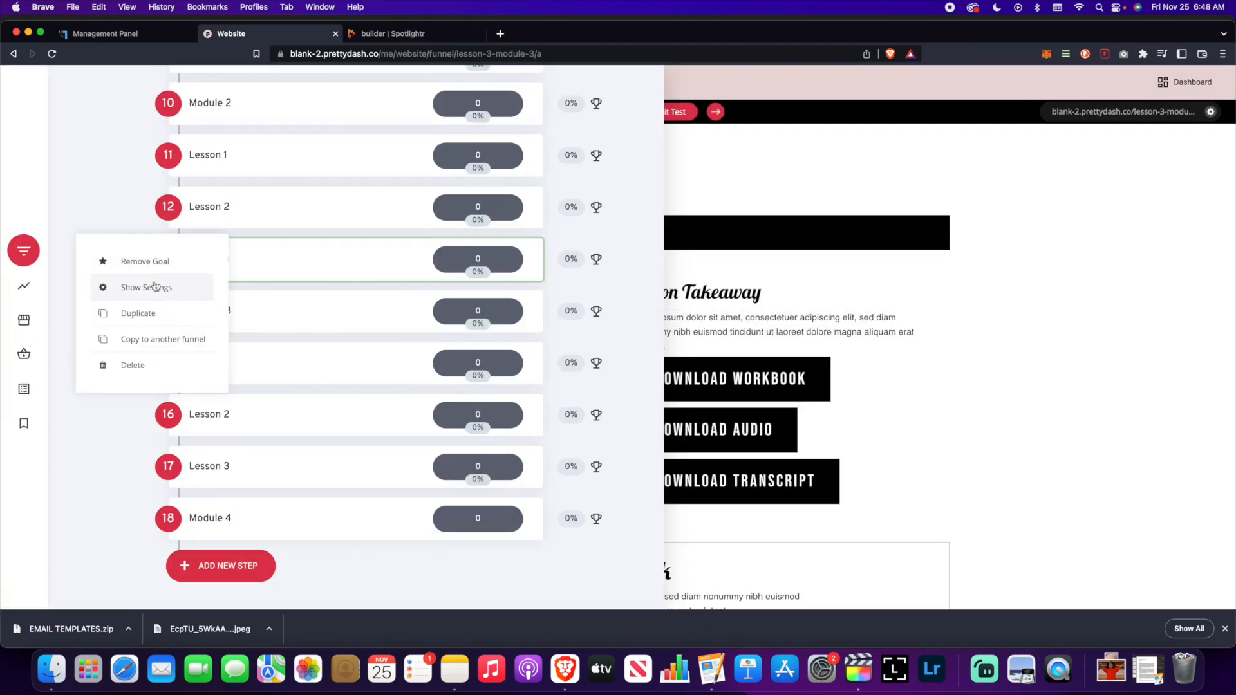
click(147, 287)
drag(634, 295, 655, 297)
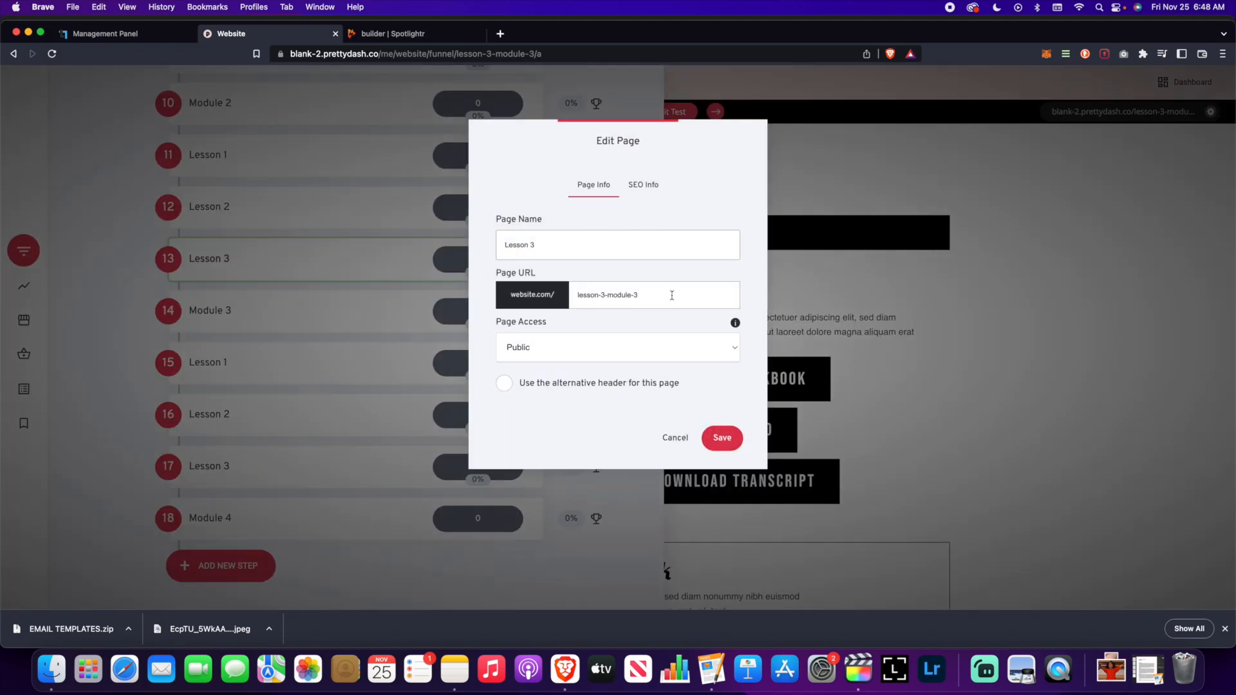
key(Return)
scroll(129, 358, down, 3)
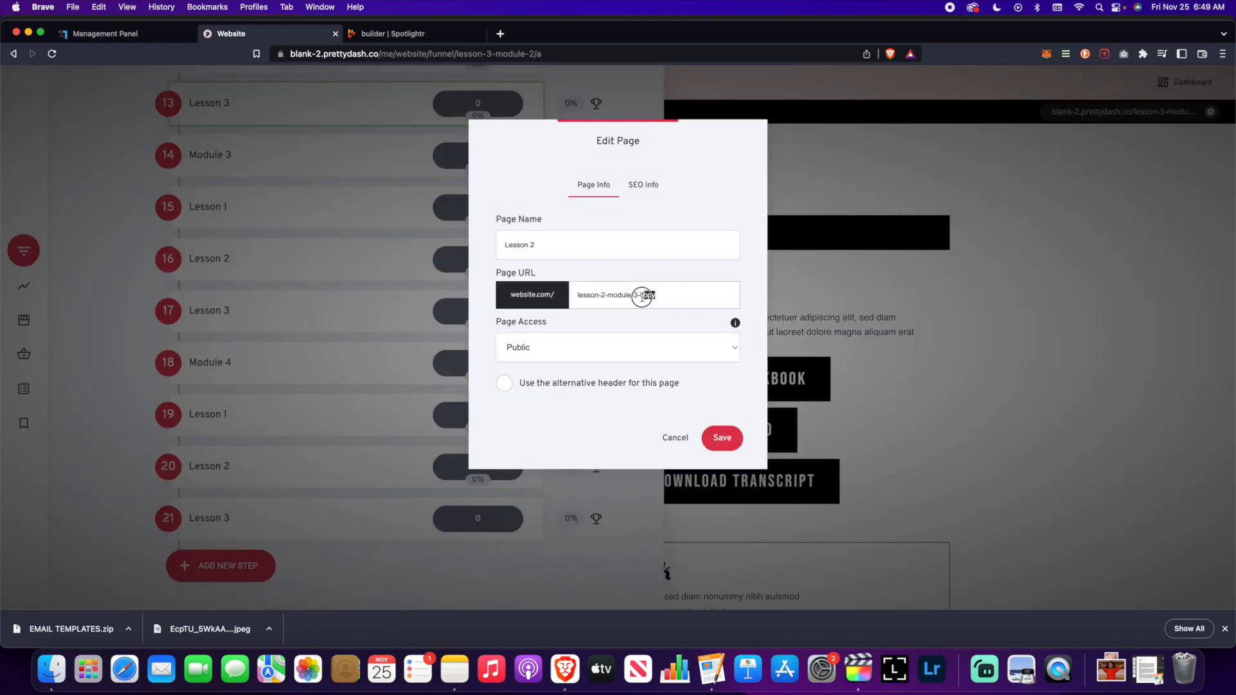
key(Return)
- Review the reordered funnel steps and close the step list
scroll(364, 263, down, 4)
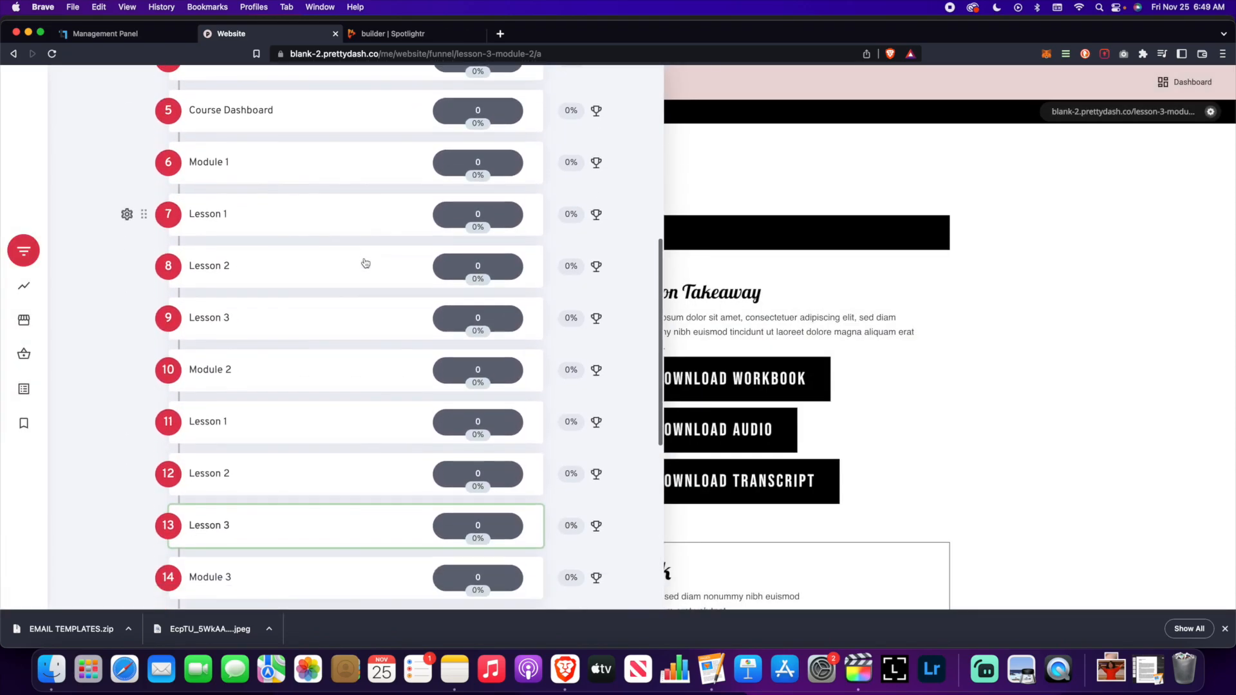
scroll(365, 262, down, 5)
scroll(374, 303, up, 7)
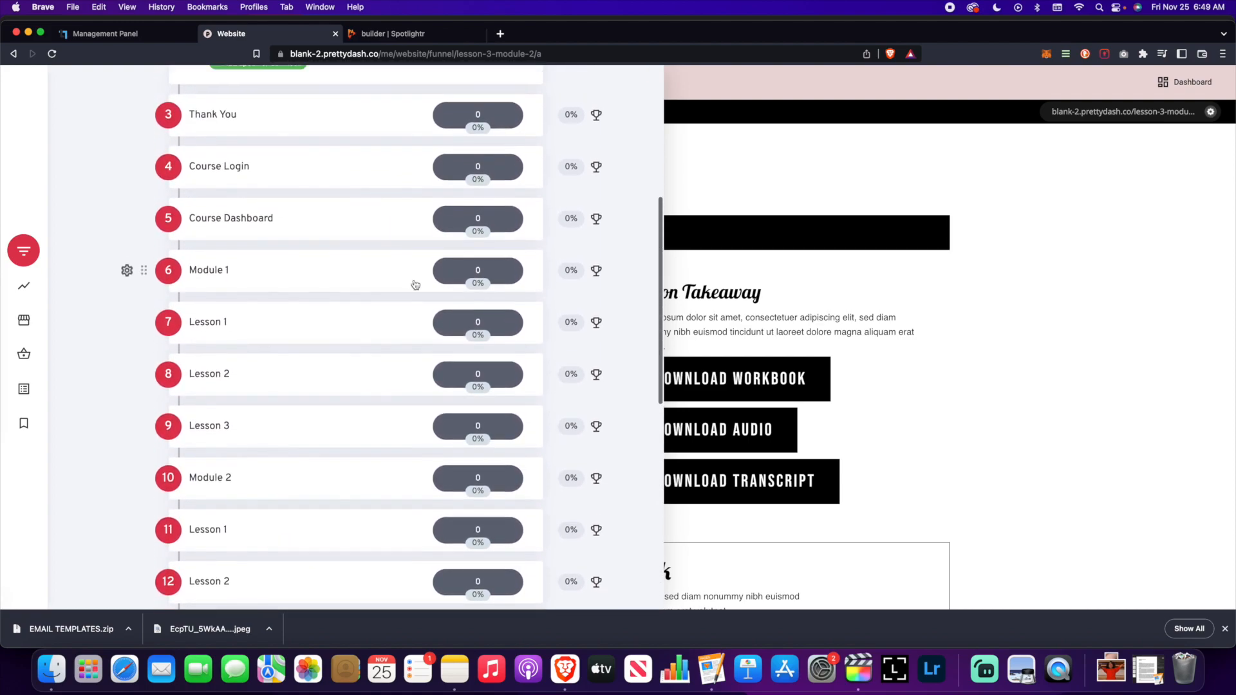
scroll(387, 277, up, 1)
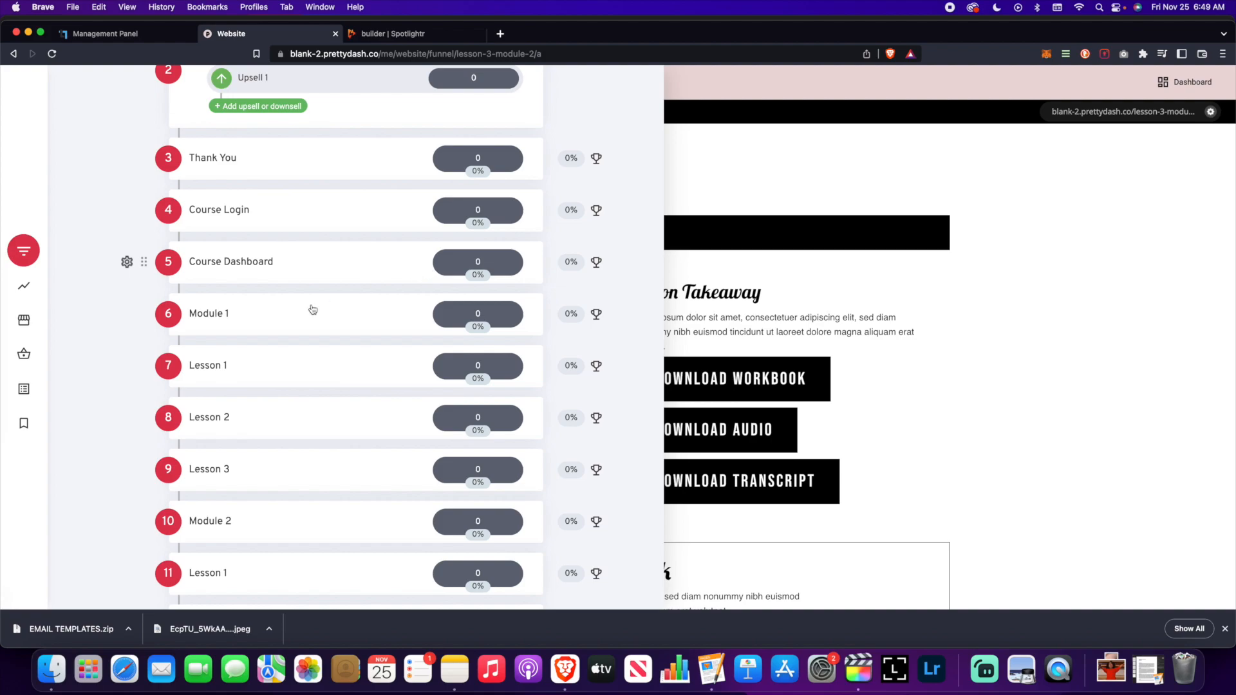
scroll(312, 309, down, 10)
scroll(342, 348, up, 15)
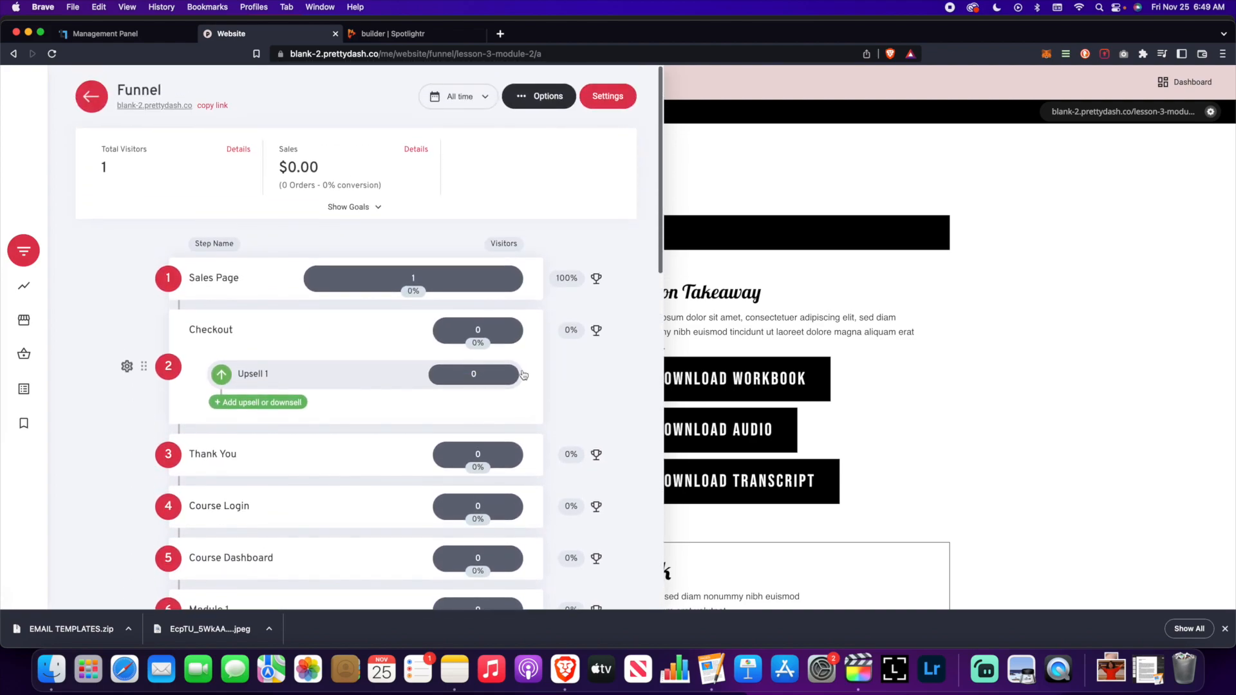
click(1044, 286)
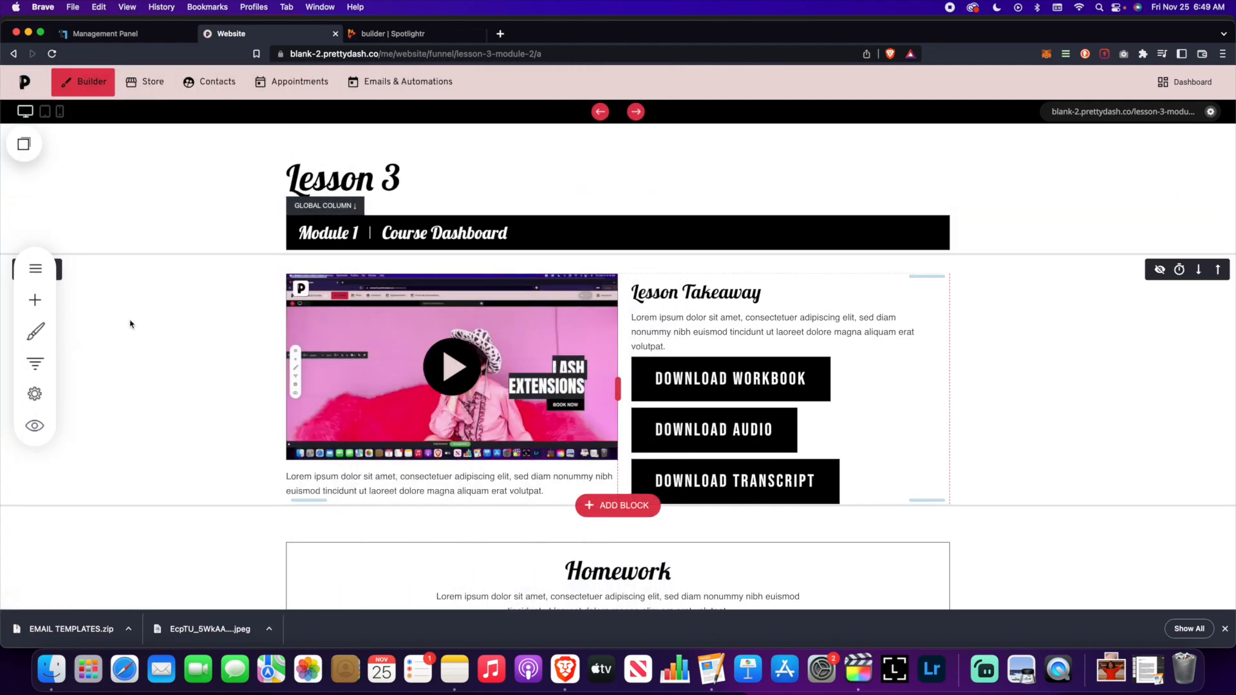
- Open the Sales Page from the site pages list for editing
click(35, 268)
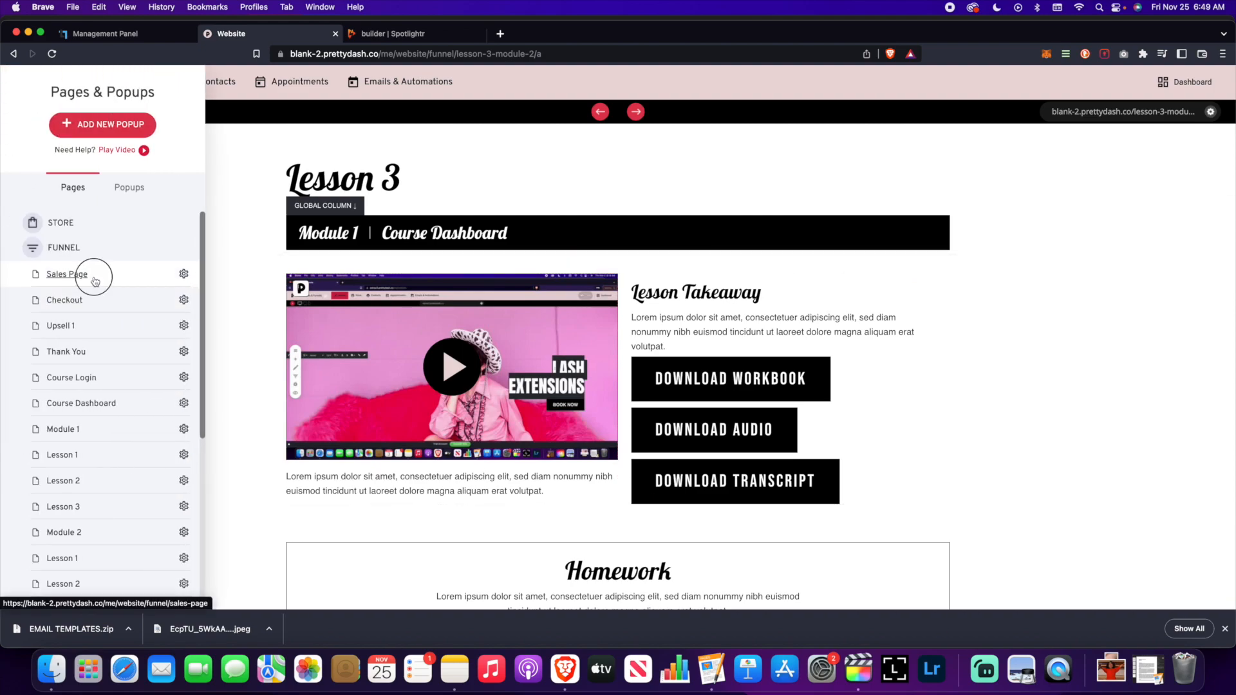
click(97, 275)
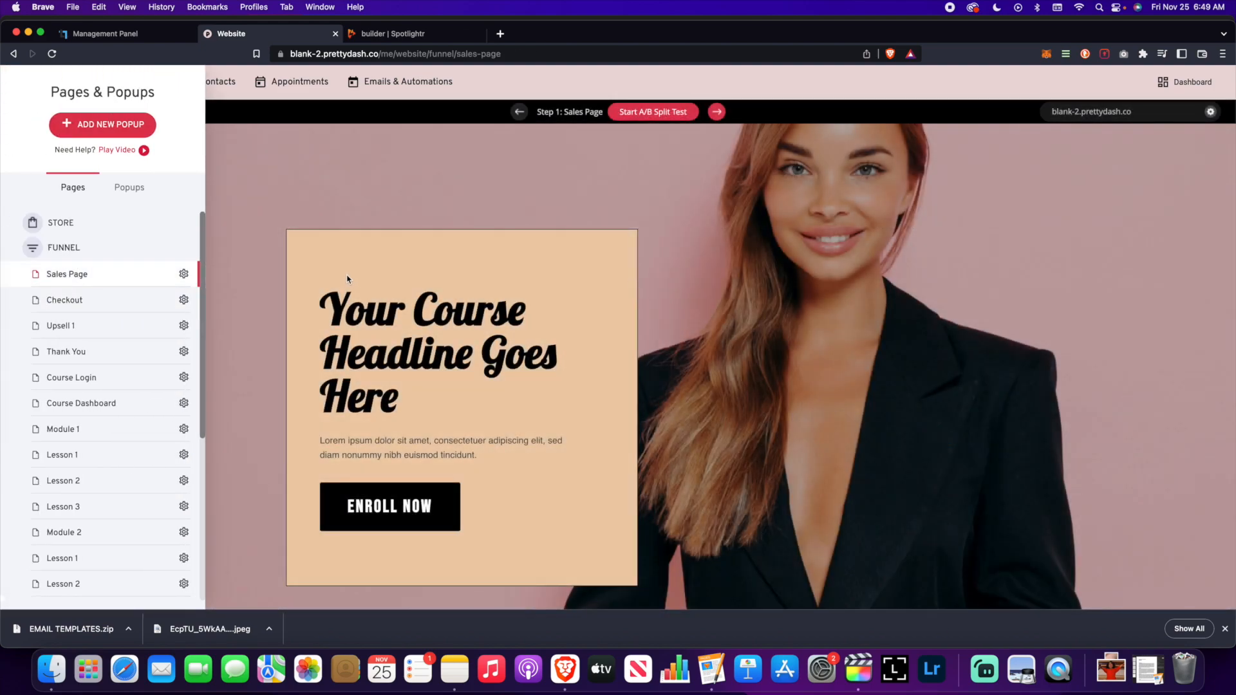
click(318, 200)
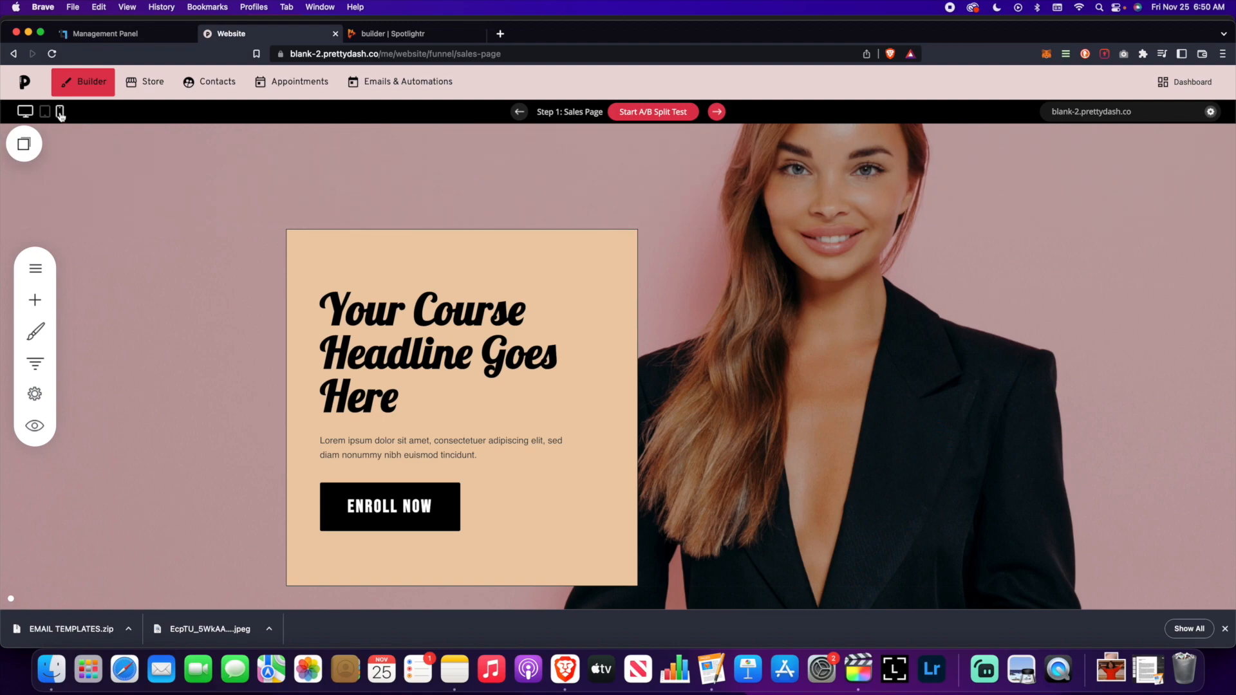
- Preview the Sales Page in phone layout, down to the Full Payment $997 pricing section
click(60, 113)
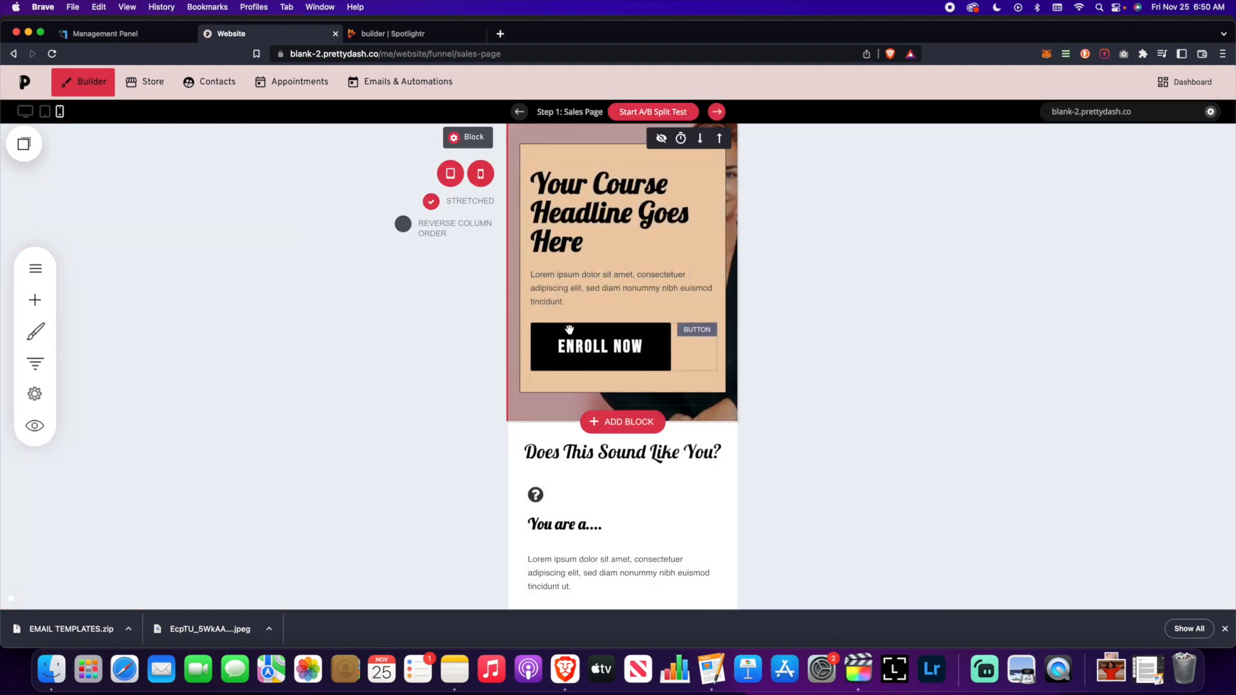
scroll(692, 362, down, 10)
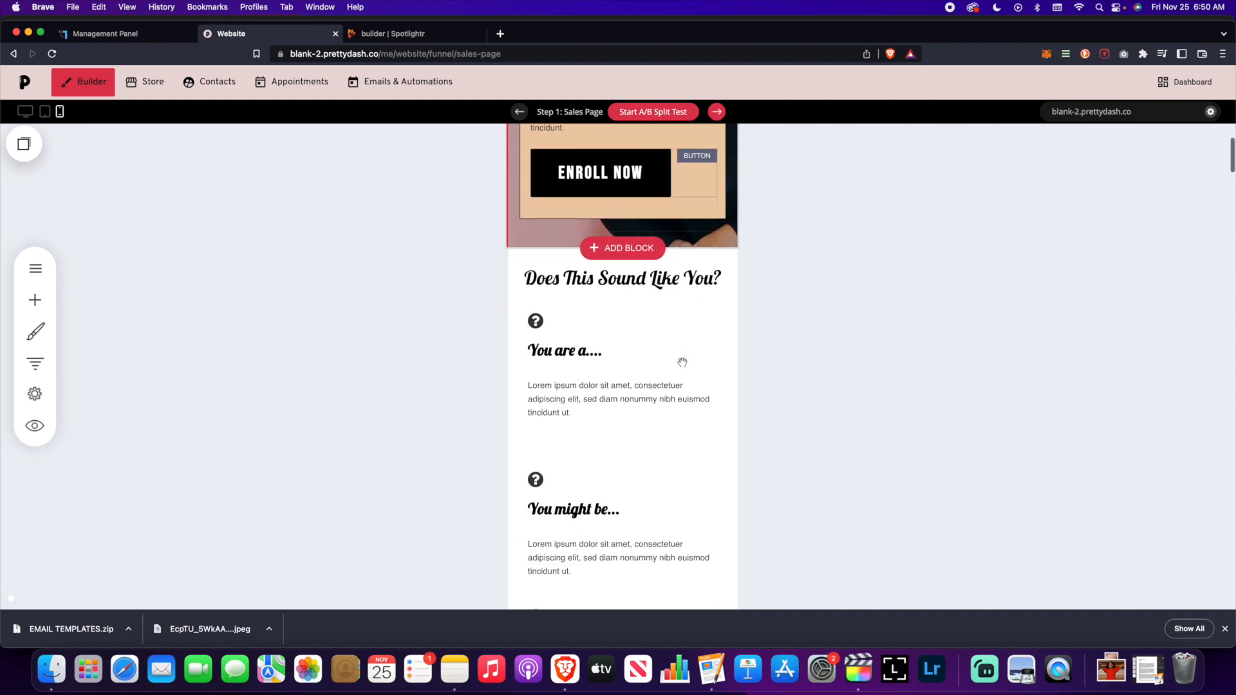
scroll(683, 362, down, 12)
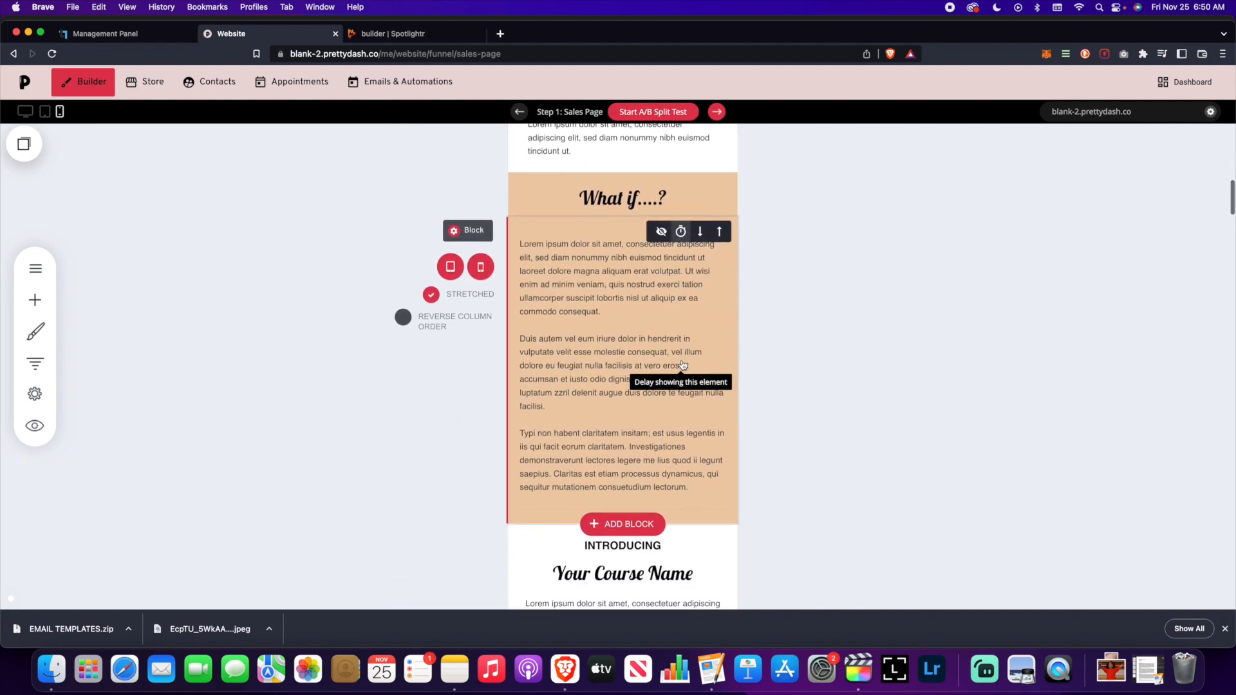
scroll(682, 362, down, 12)
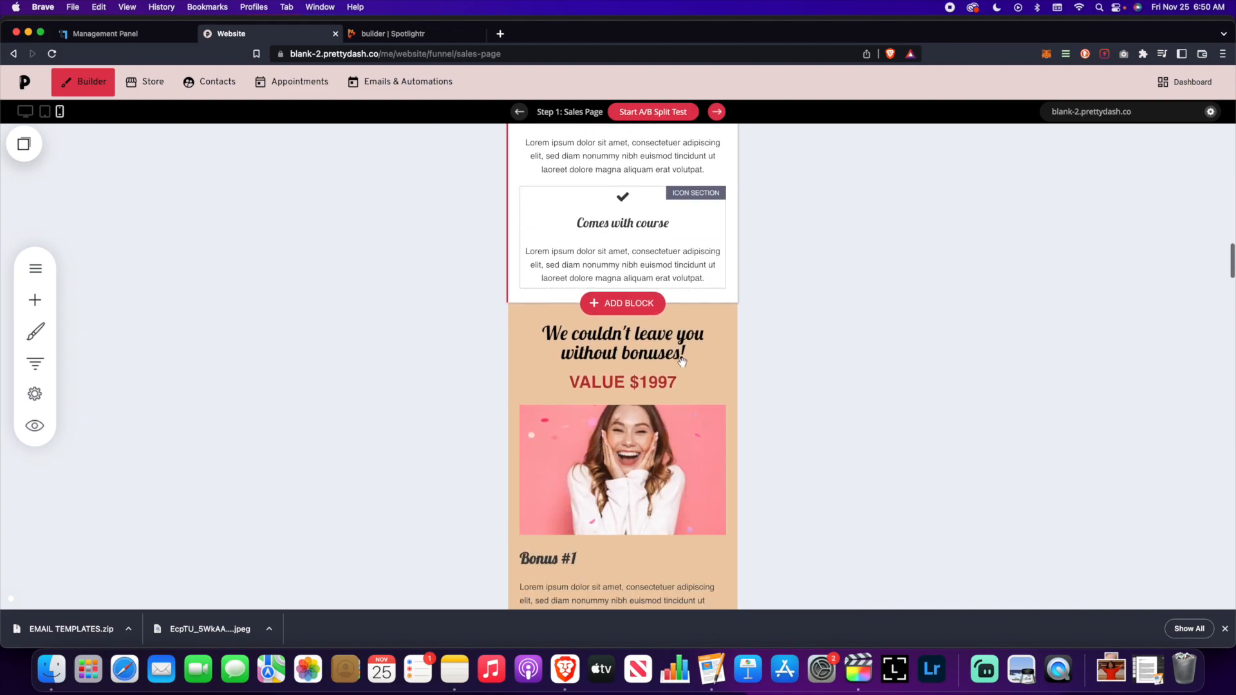
scroll(683, 362, down, 8)
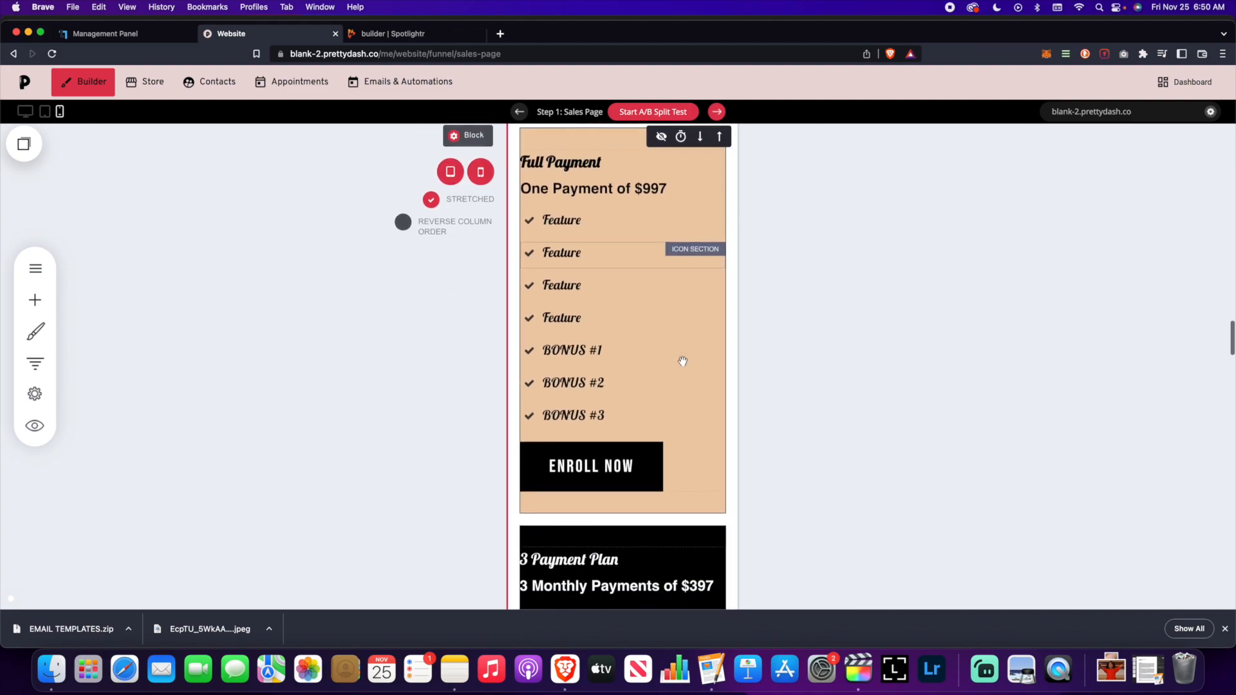
scroll(684, 362, up, 3)
scroll(684, 361, down, 8)
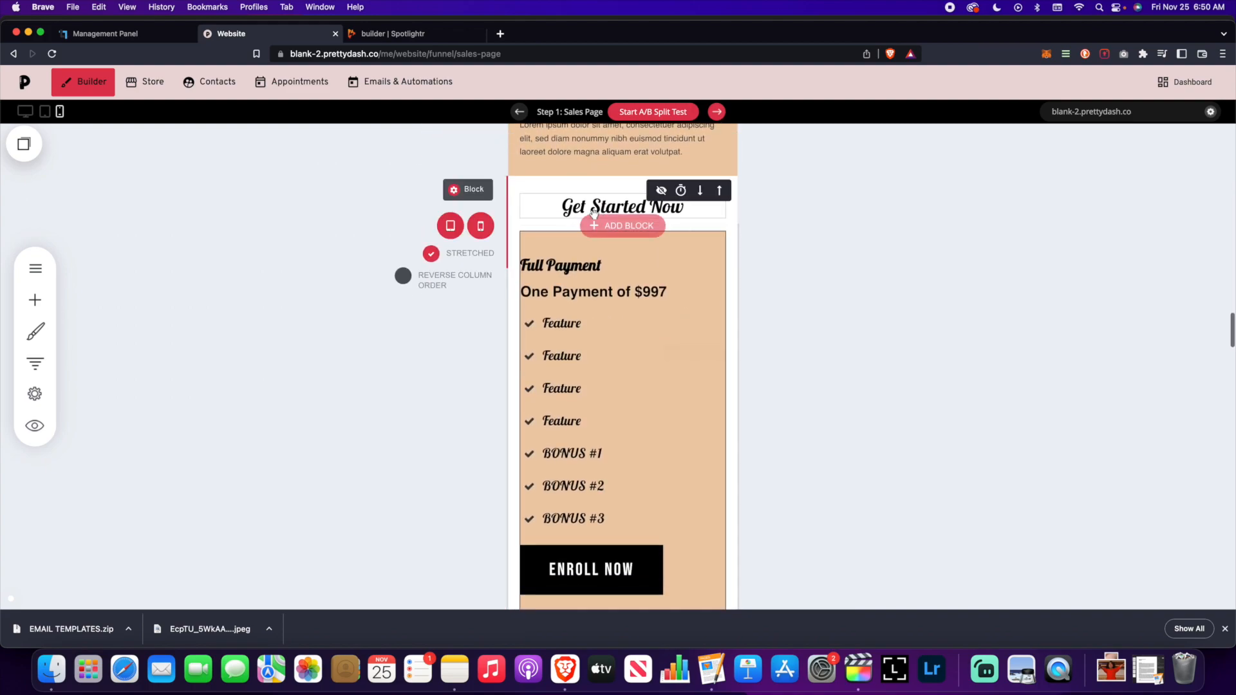
scroll(657, 399, down, 10)
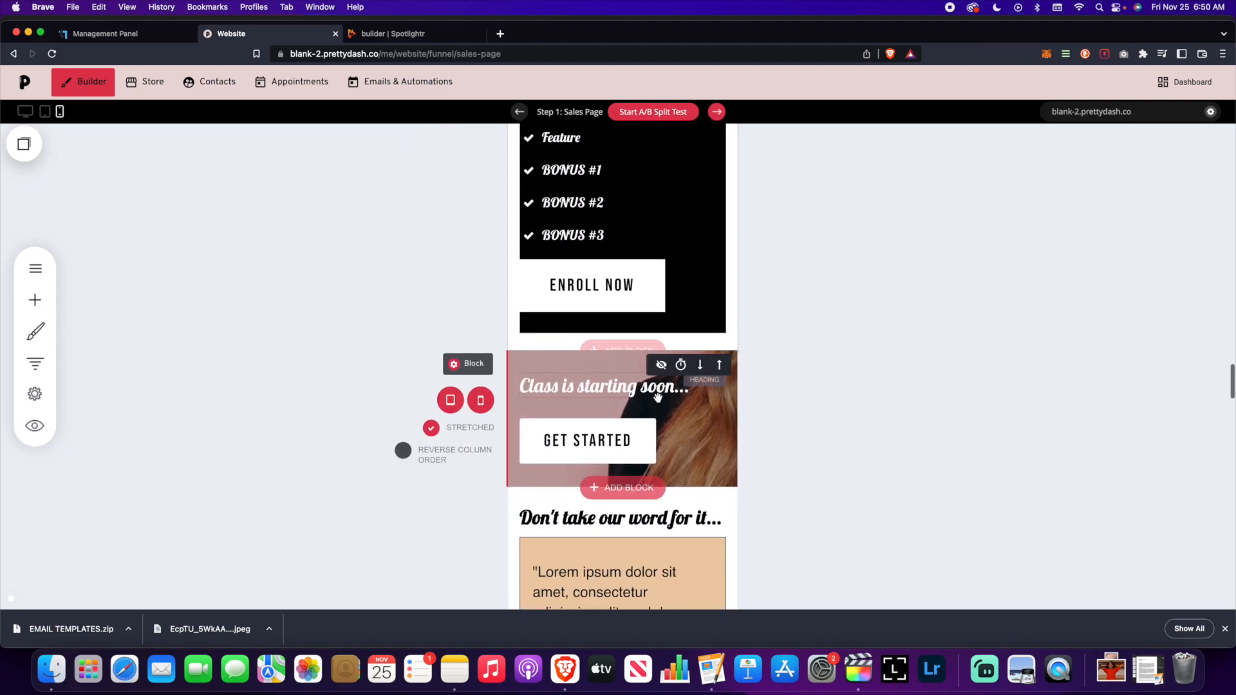
scroll(658, 396, up, 14)
scroll(660, 396, up, 6)
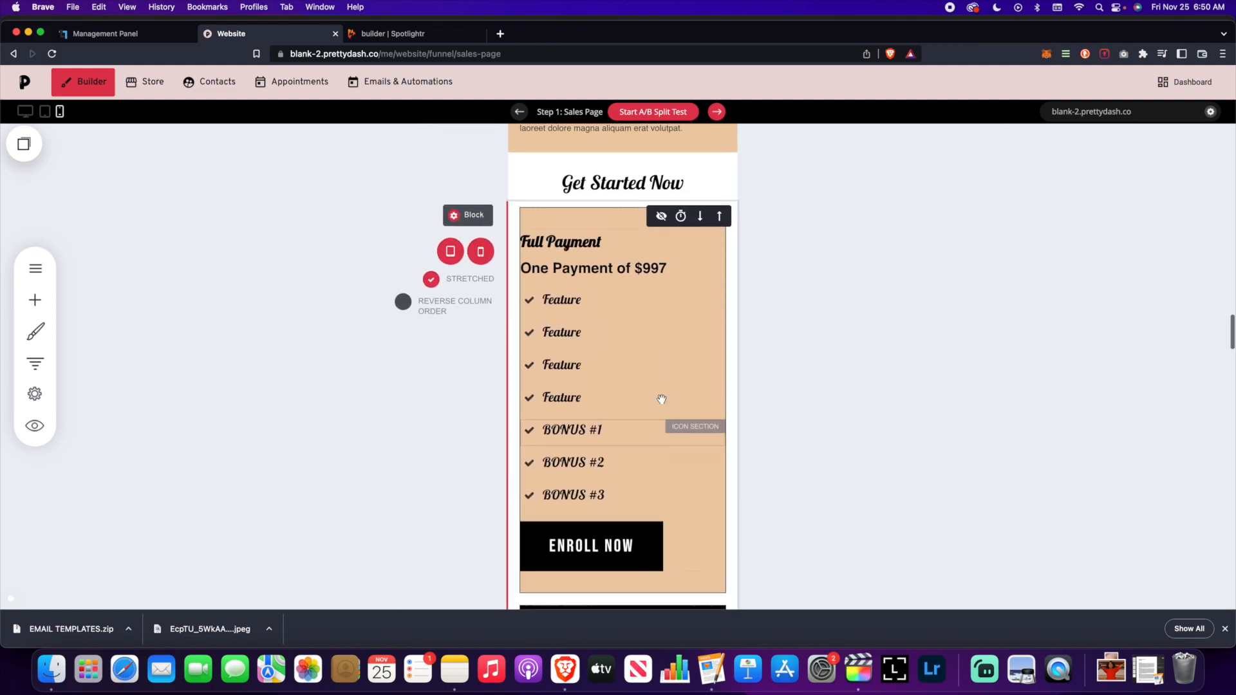
scroll(662, 400, down, 1)
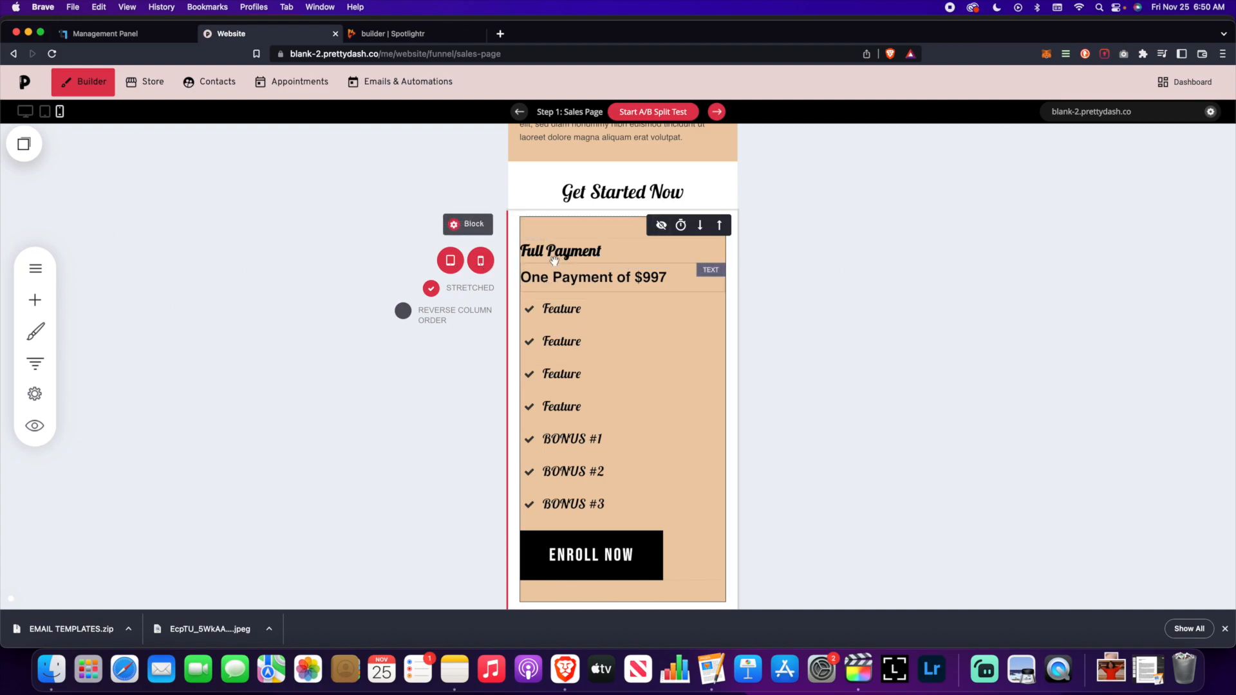
- Preview the sales page at tablet width
click(45, 113)
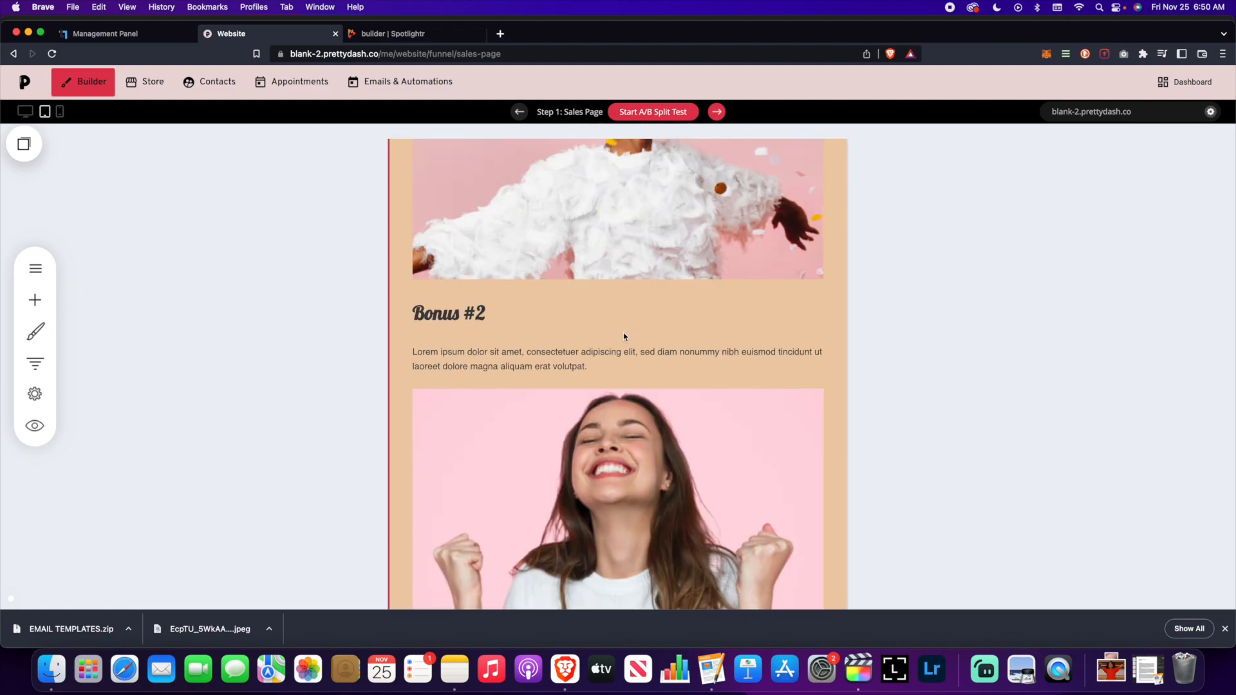
scroll(623, 336, up, 15)
scroll(622, 337, down, 5)
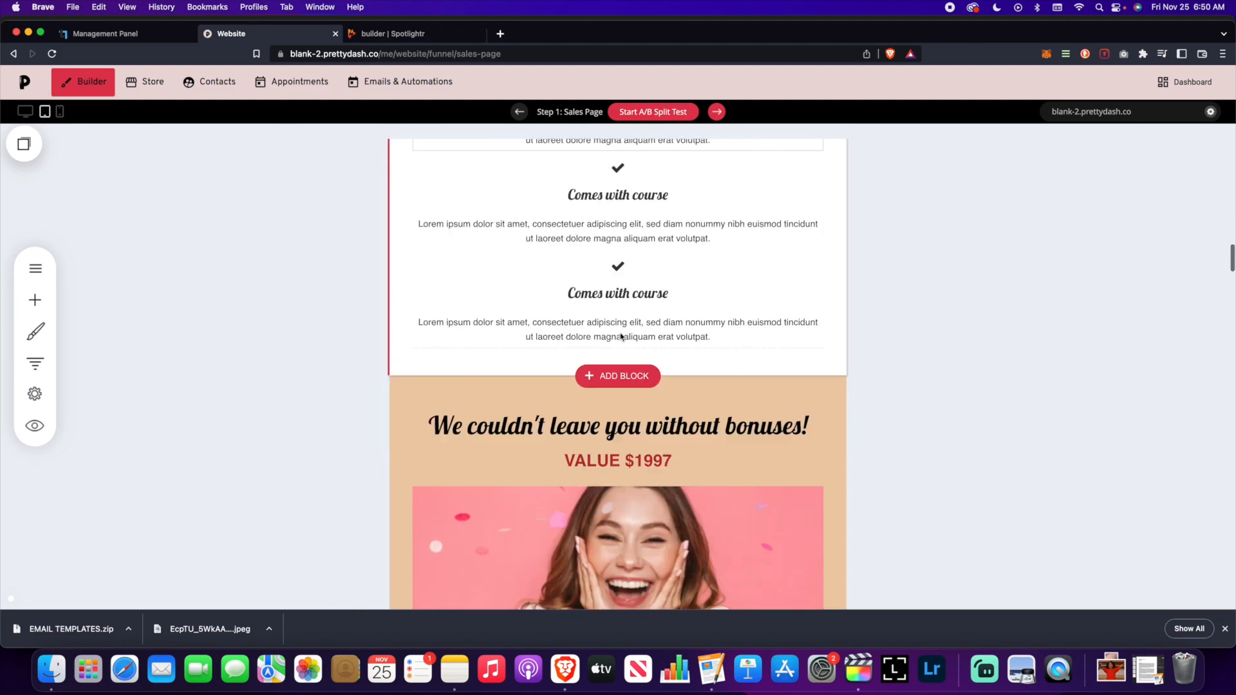
scroll(622, 336, down, 15)
scroll(620, 332, up, 4)
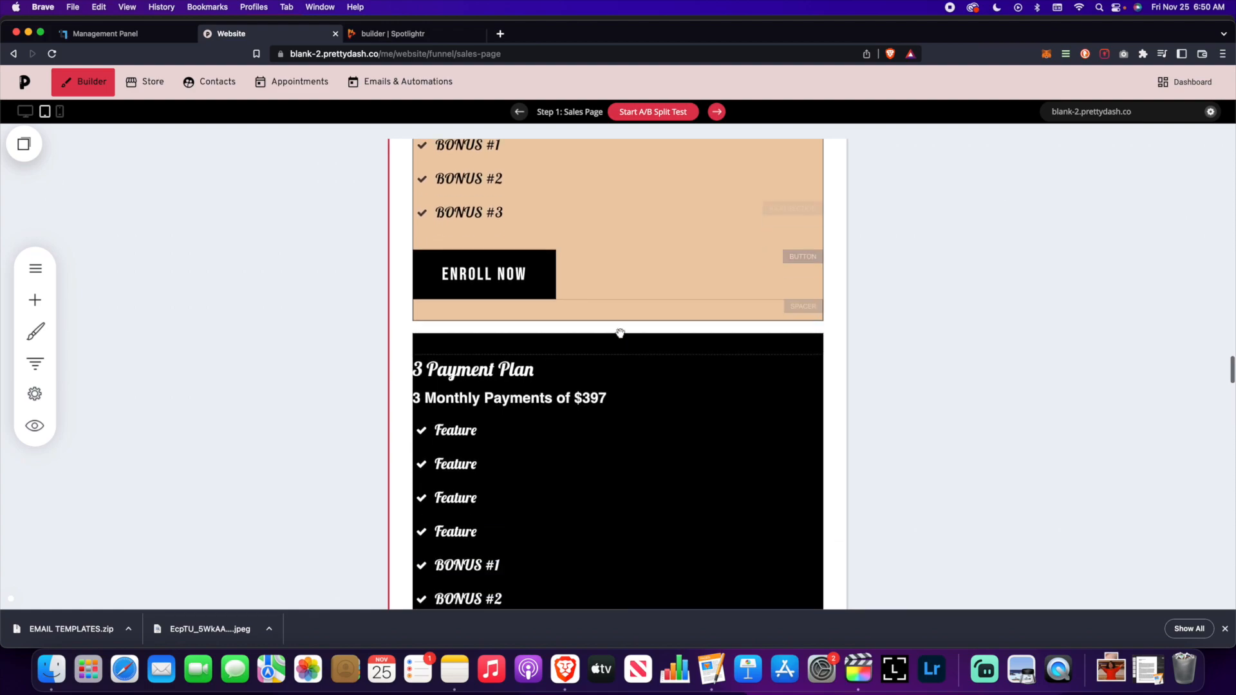
scroll(620, 333, down, 3)
scroll(619, 331, up, 10)
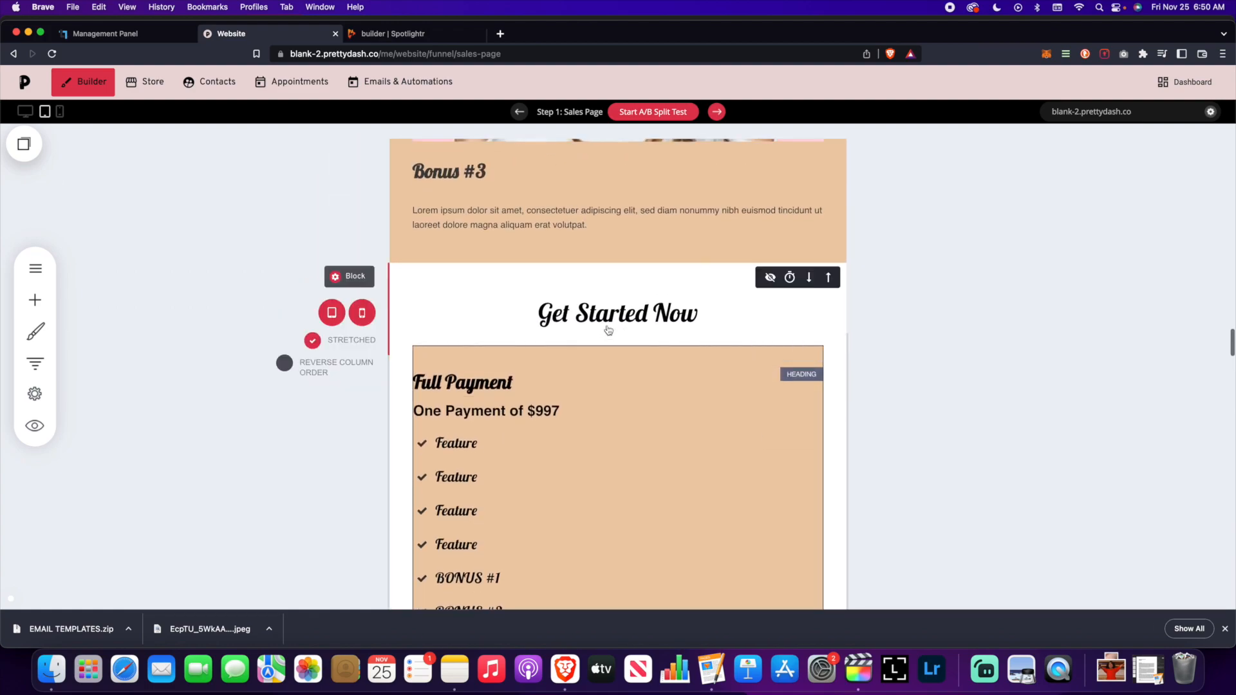
- Hide the Full Payment pricing container on phones and save the sales page
click(61, 112)
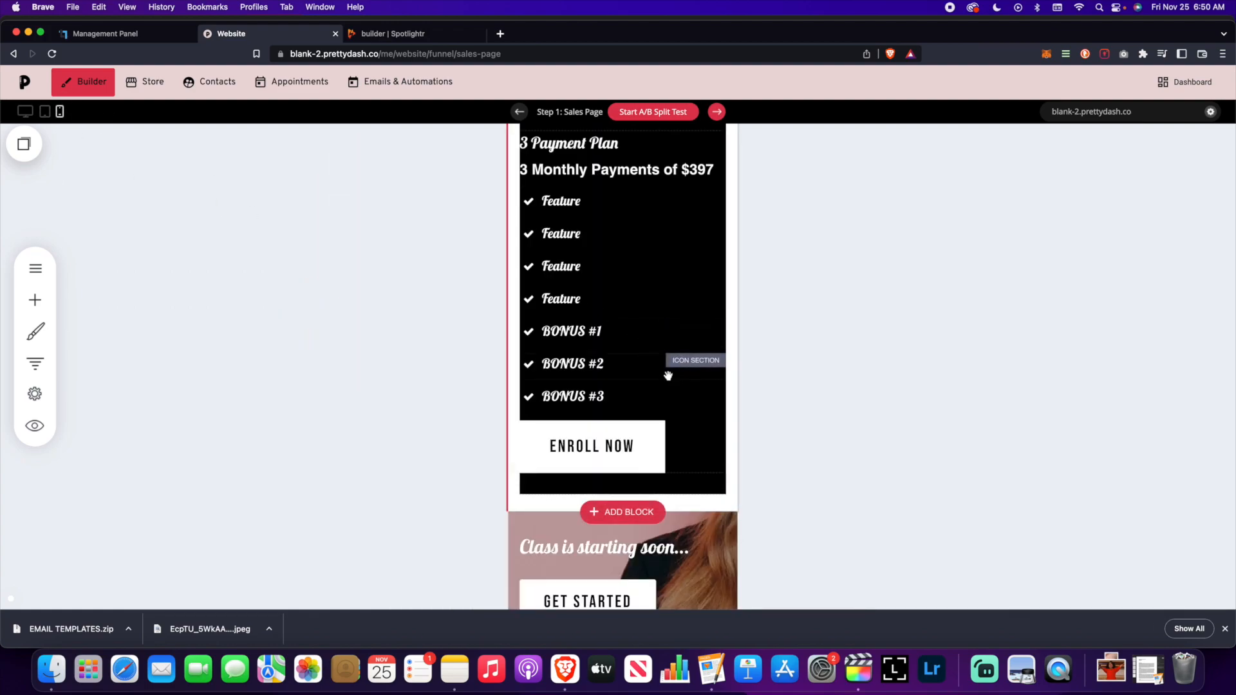
scroll(650, 367, up, 10)
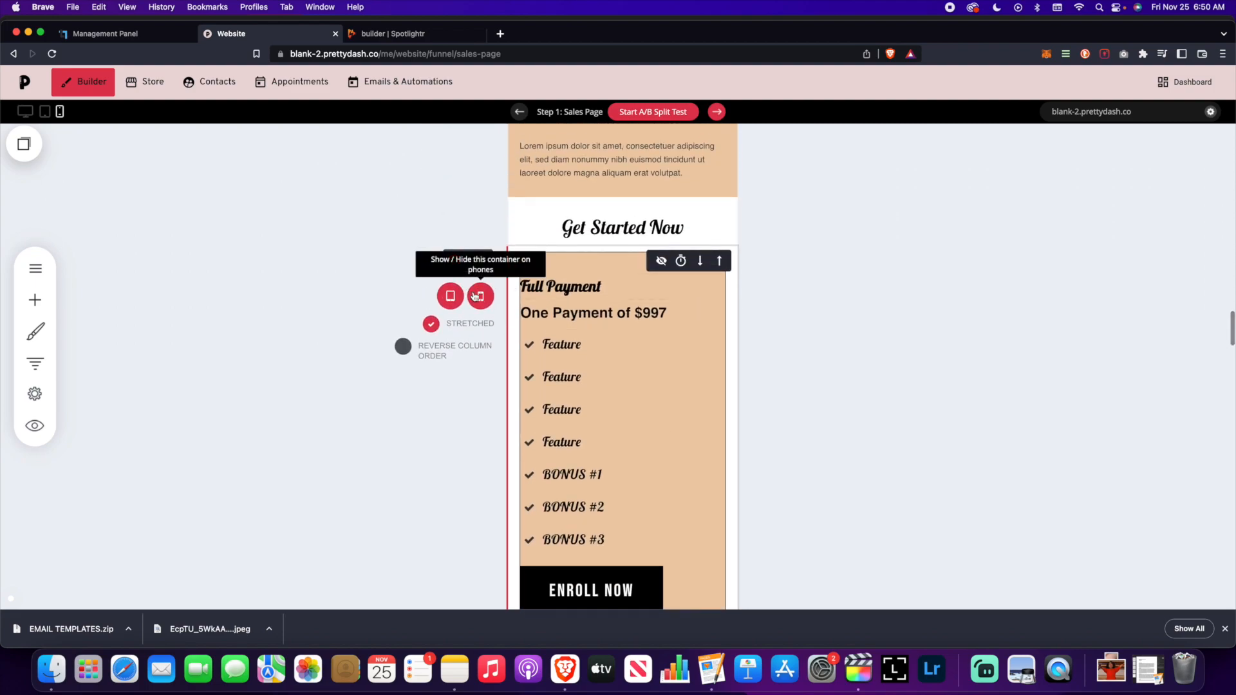
click(476, 296)
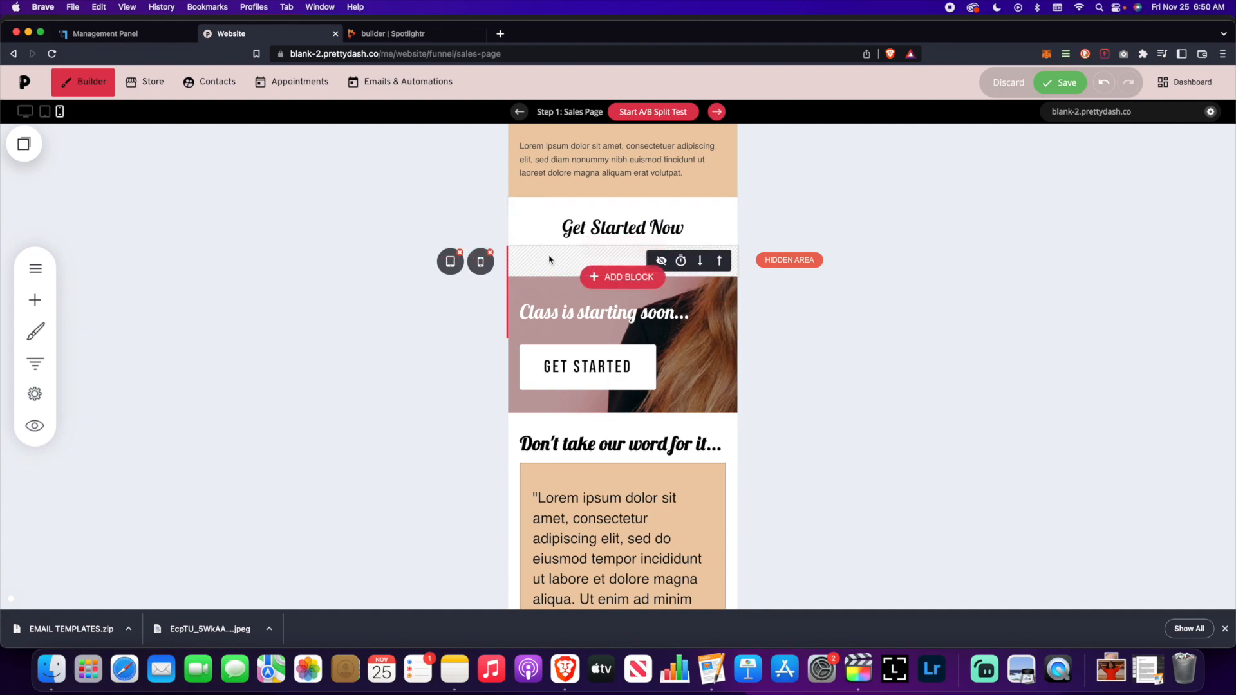
click(49, 118)
scroll(696, 312, down, 15)
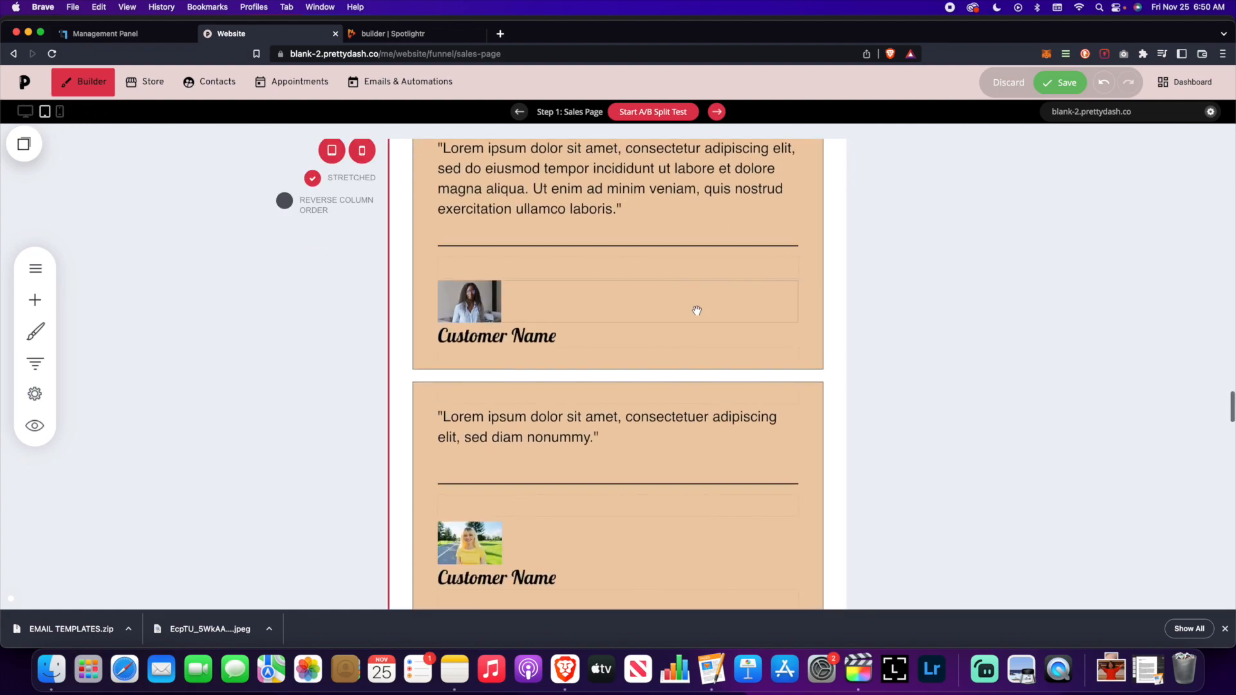
scroll(696, 309, up, 8)
click(1065, 88)
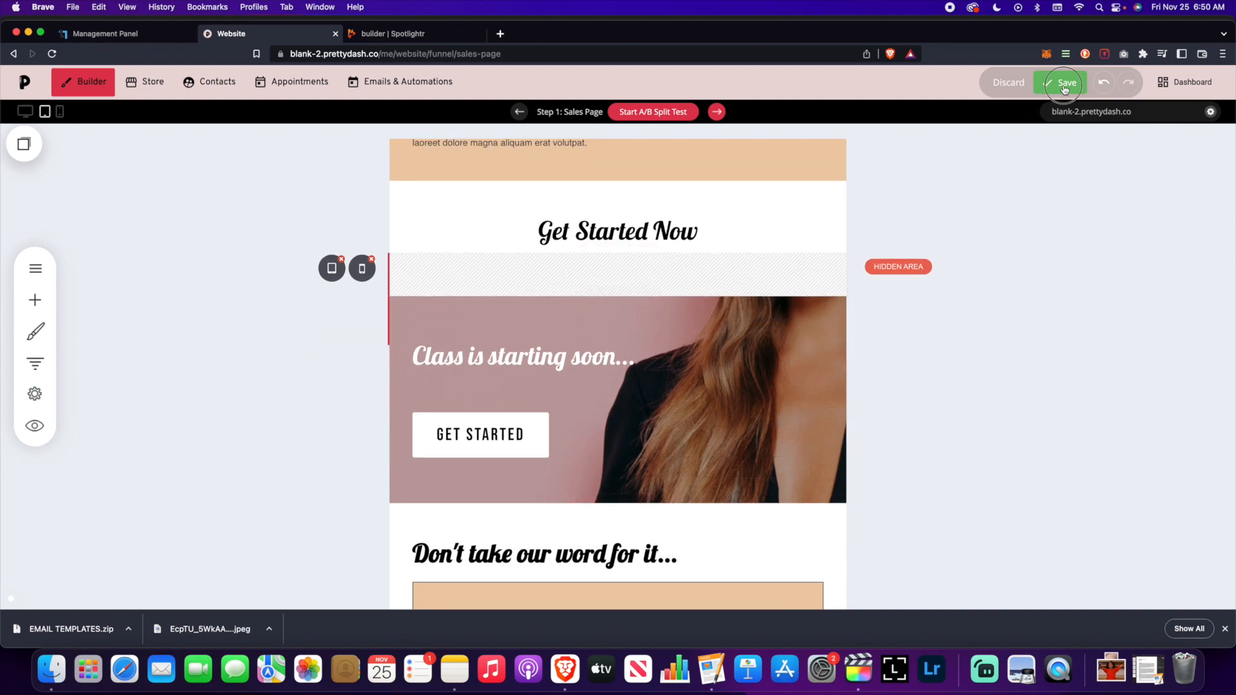
- In desktop layout, copy the pricing block
click(26, 113)
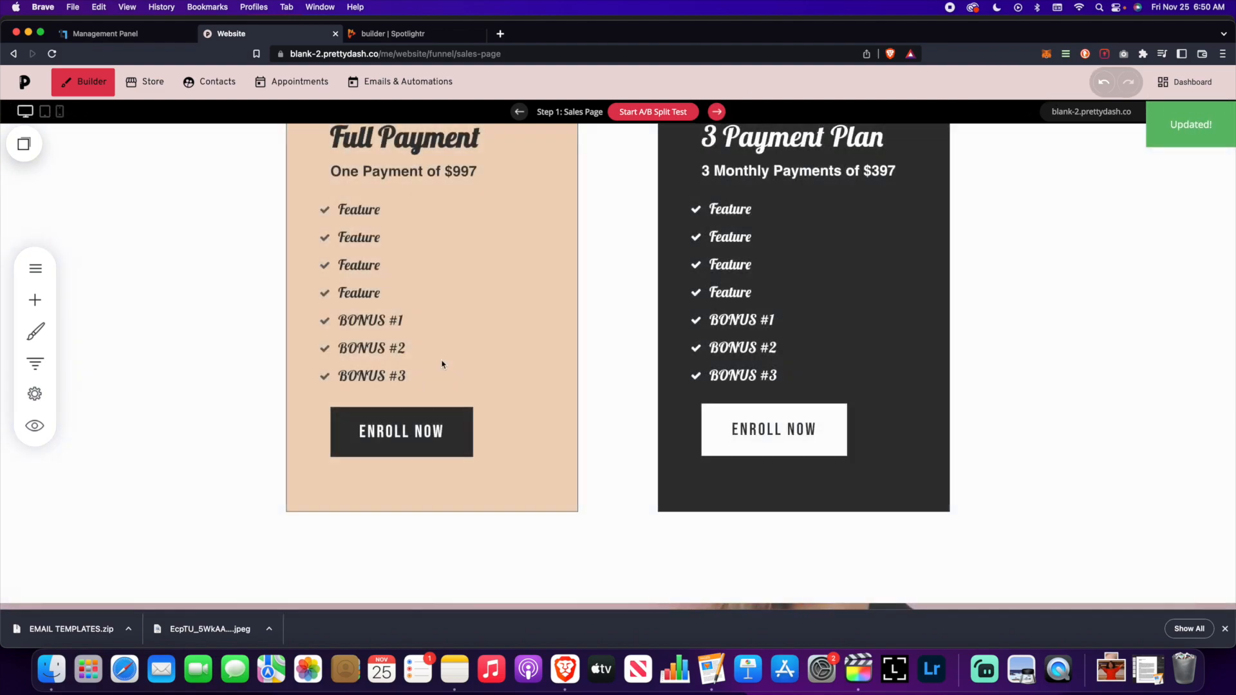
scroll(443, 364, up, 10)
scroll(444, 371, down, 10)
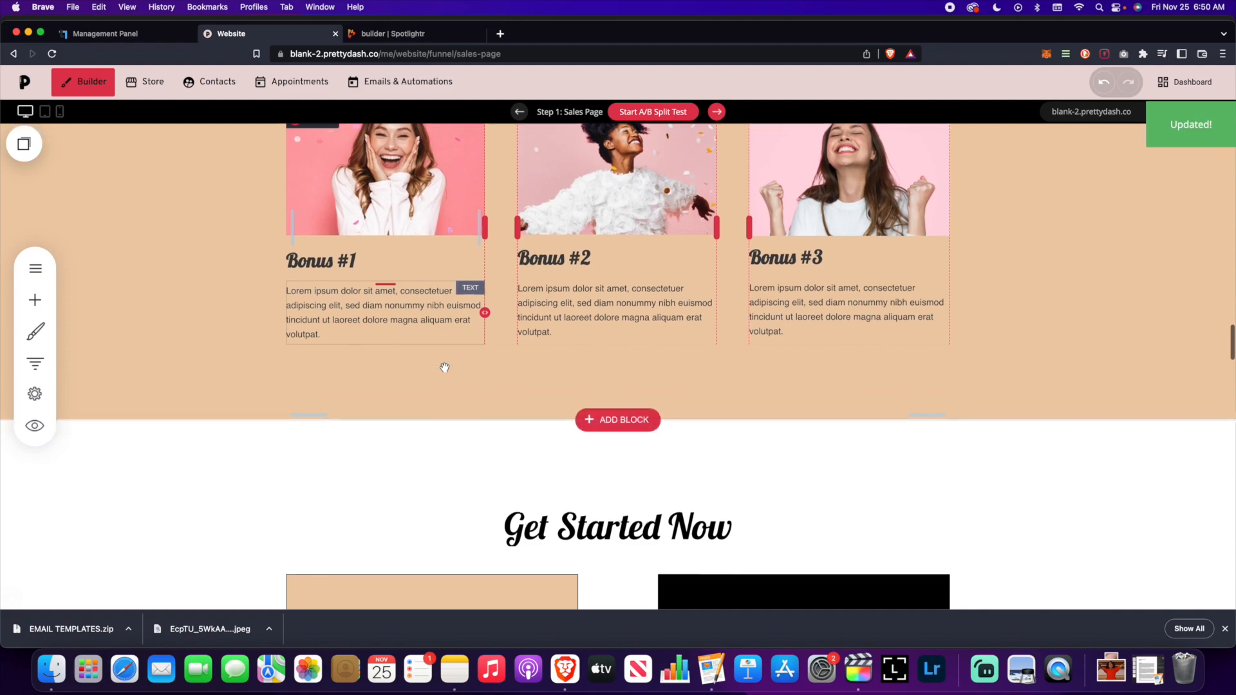
mouse_move(47, 188)
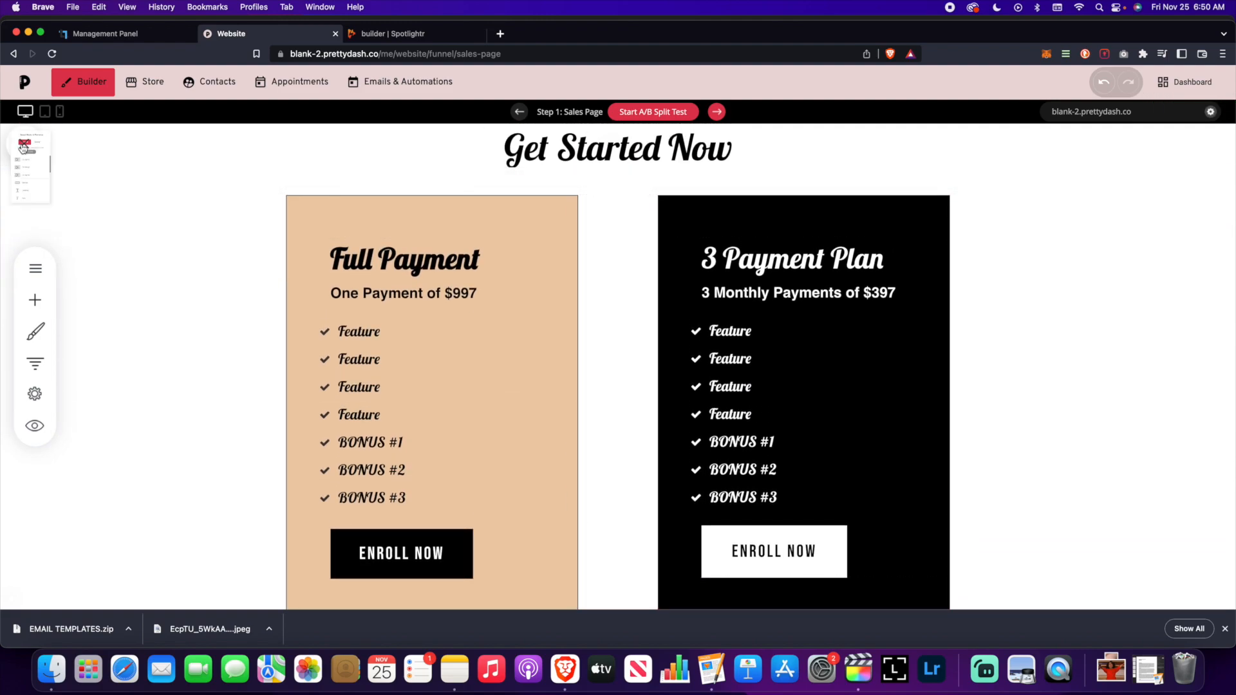
click(24, 143)
click(114, 226)
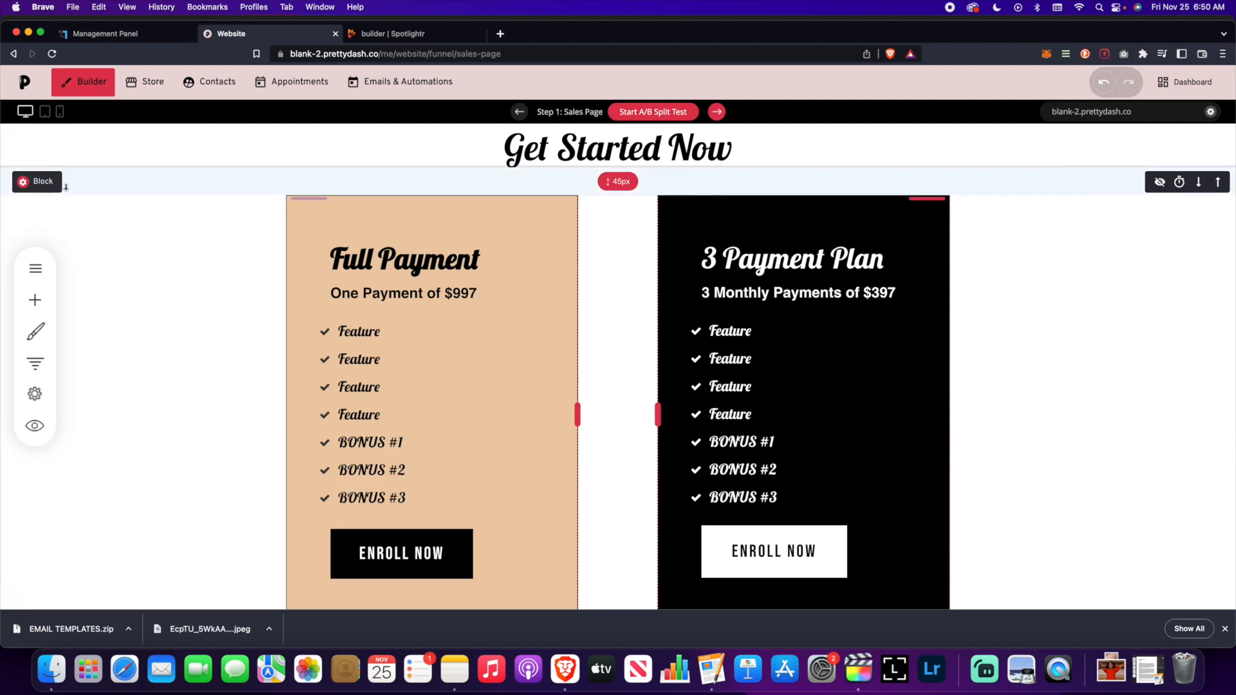
mouse_move(45, 183)
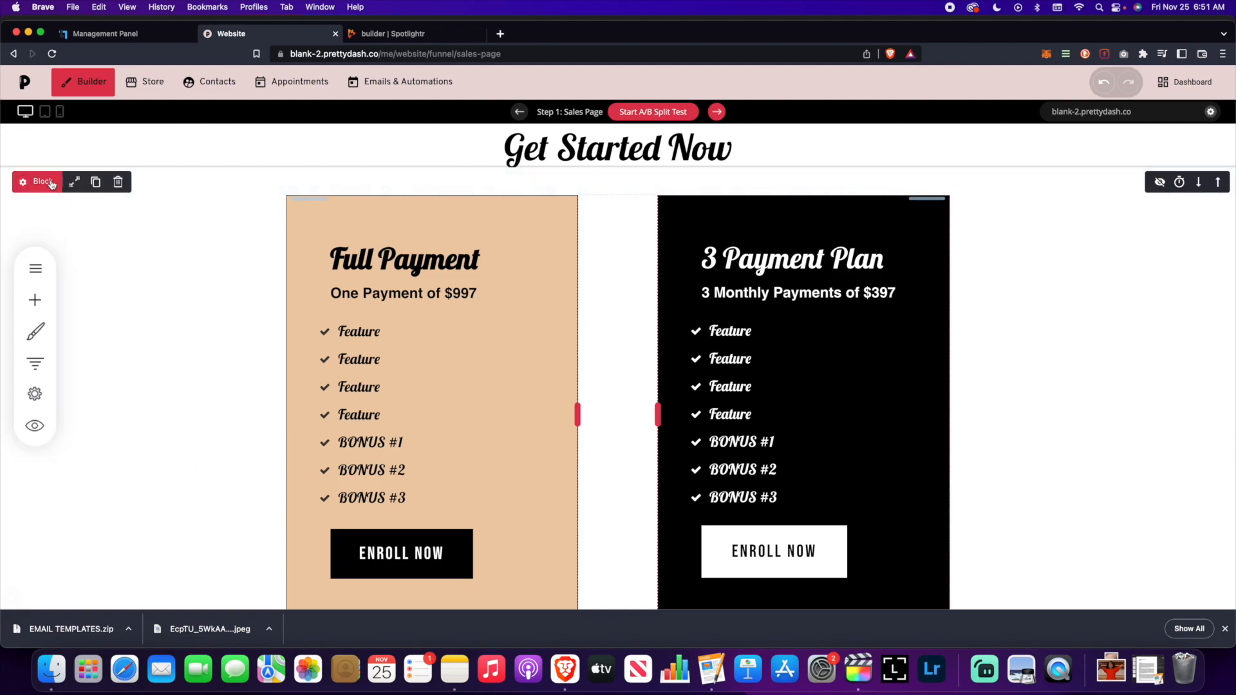
click(96, 184)
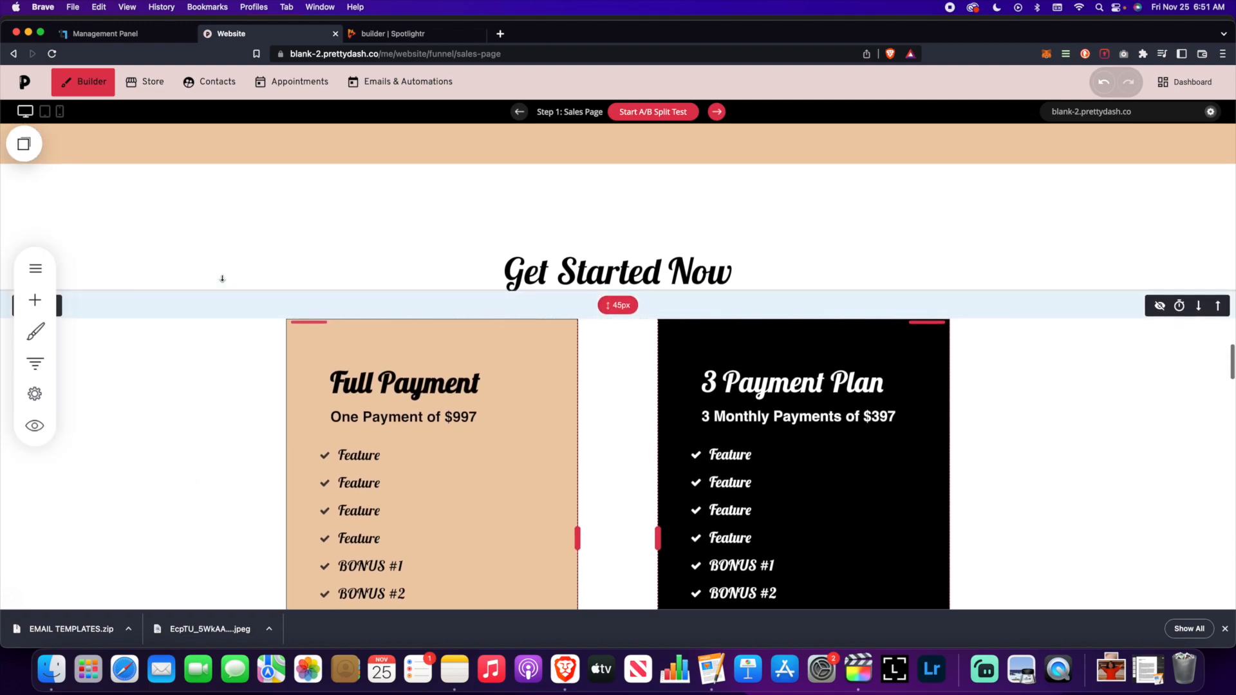
- In phone layout, drag the copied pricing Container below Get Started Now
click(63, 114)
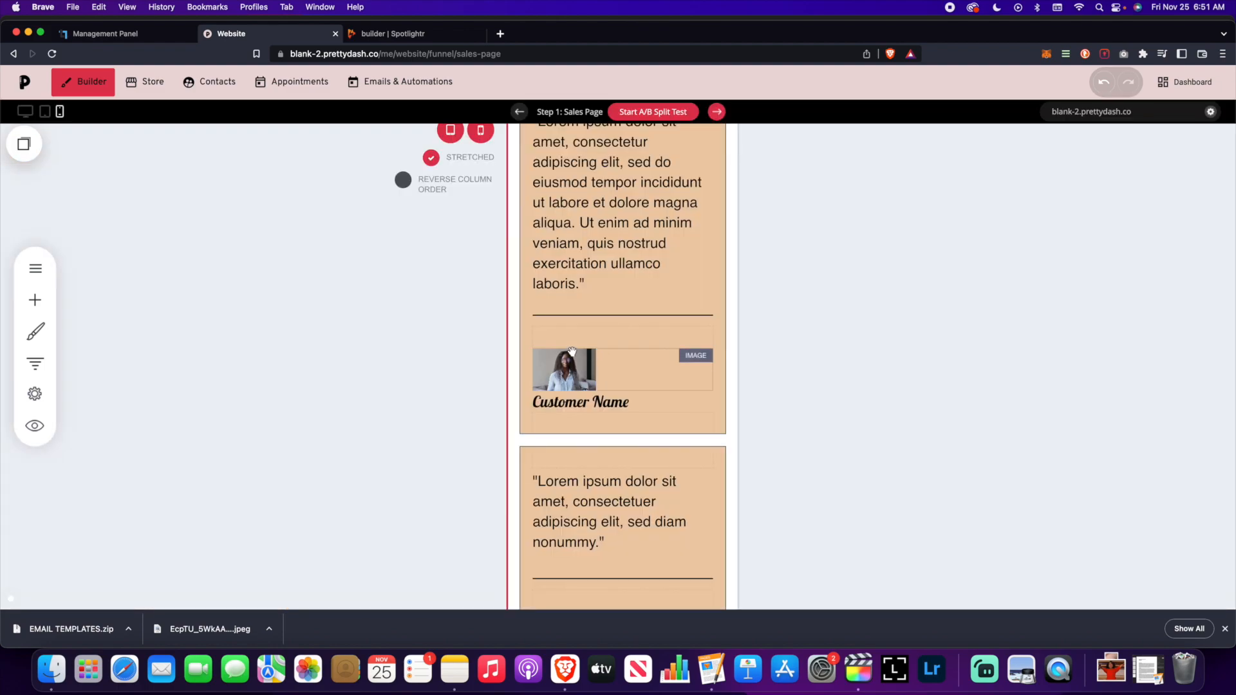
scroll(569, 342, down, 10)
scroll(571, 350, down, 3)
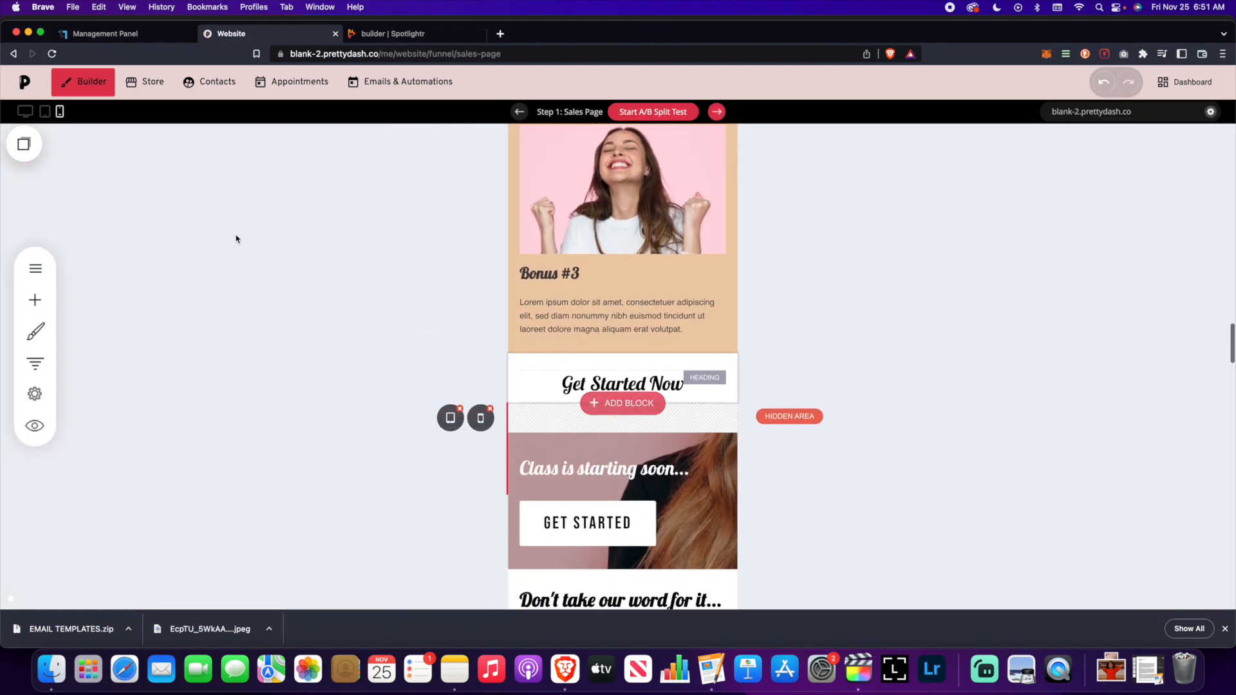
scroll(199, 226, down, 2)
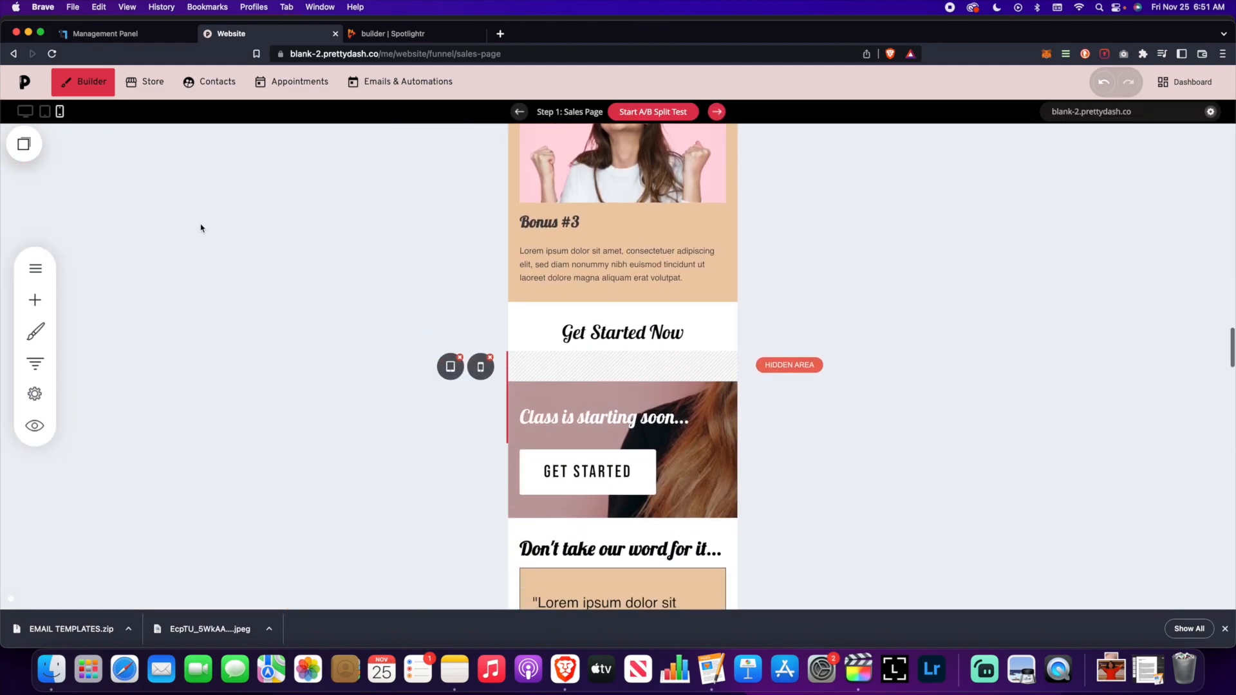
click(26, 142)
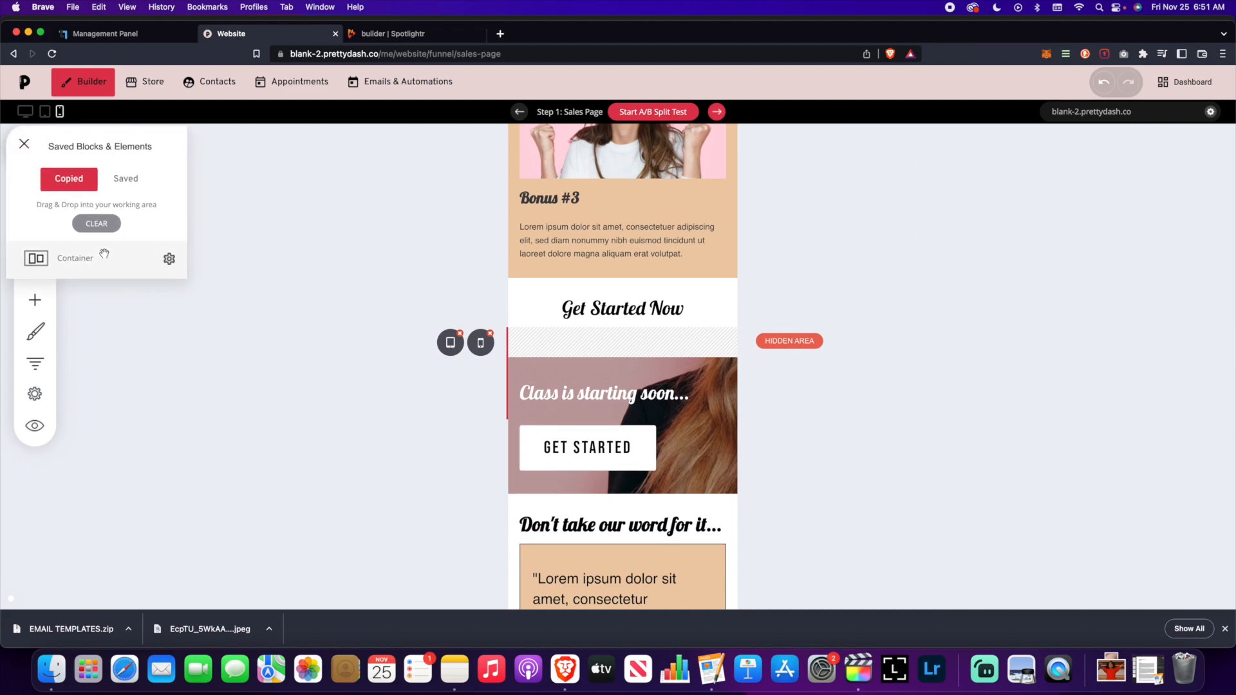
drag(103, 253, 588, 326)
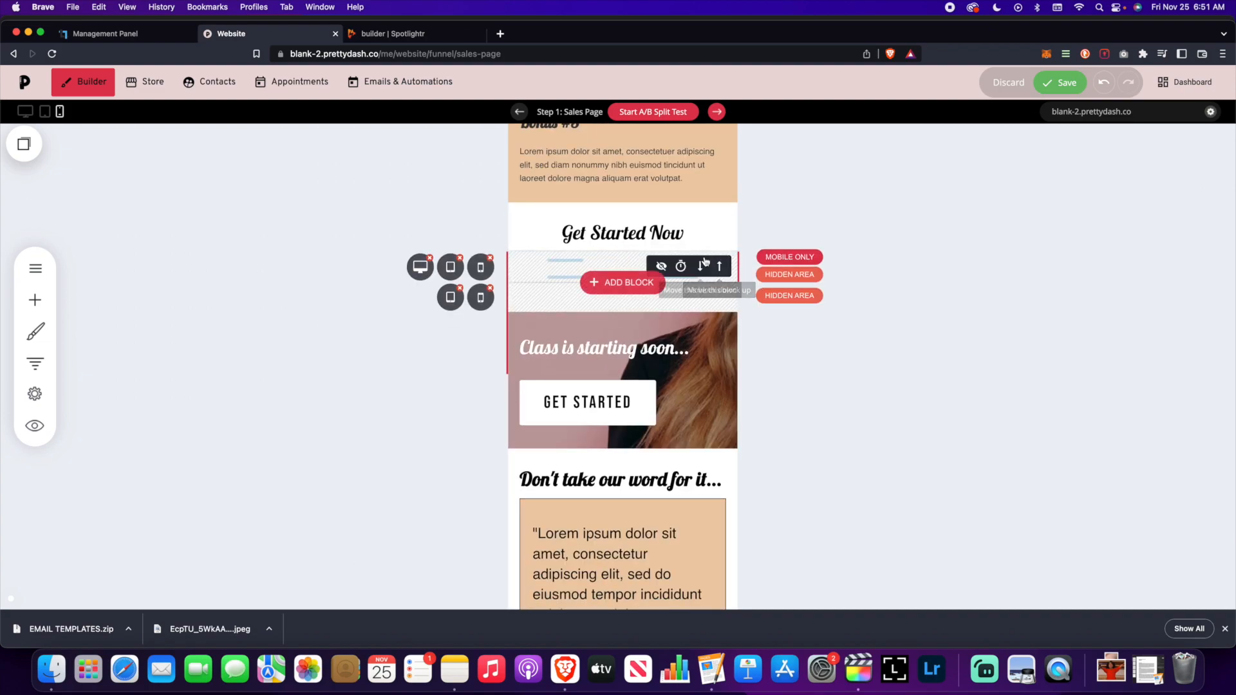
- Set the pasted pricing block to show on mobile only and save the page
click(482, 268)
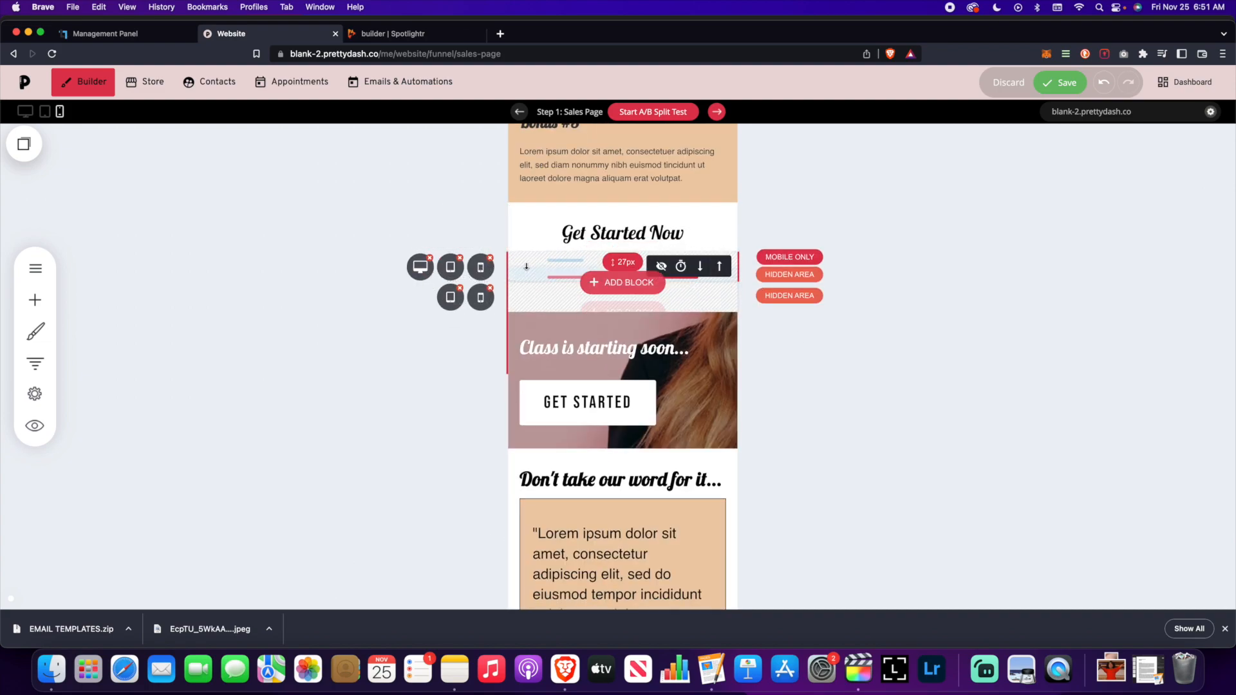
click(450, 302)
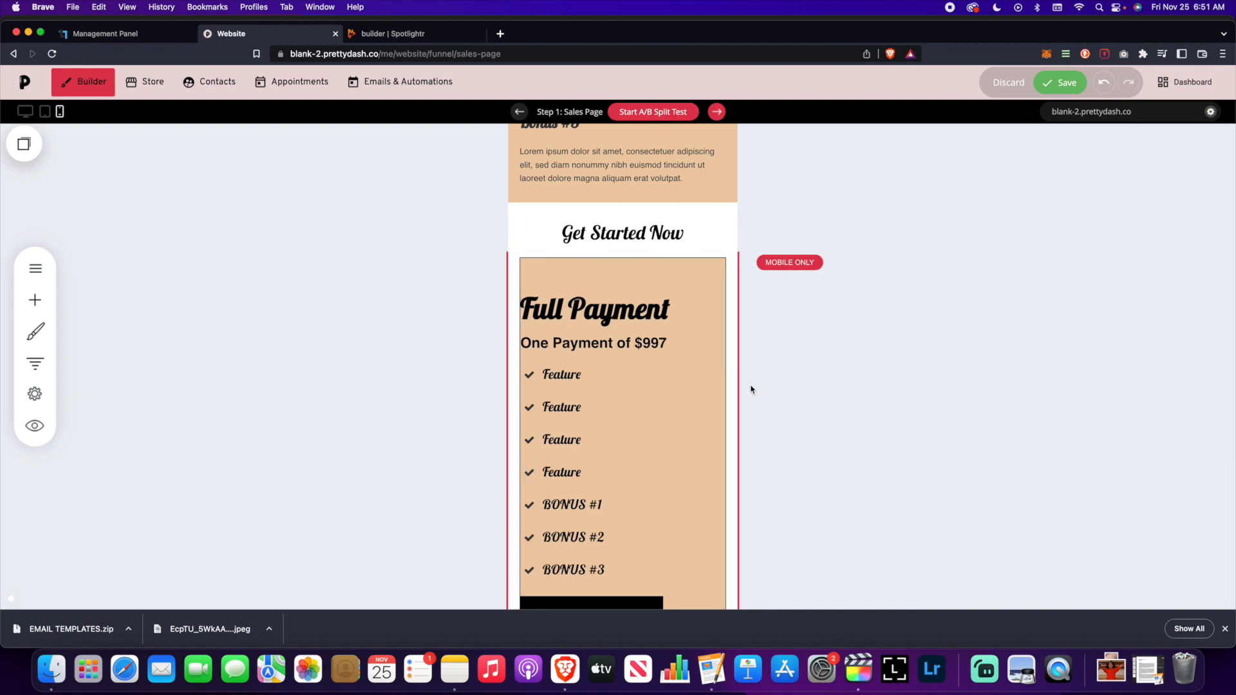
scroll(751, 389, down, 3)
scroll(759, 419, down, 4)
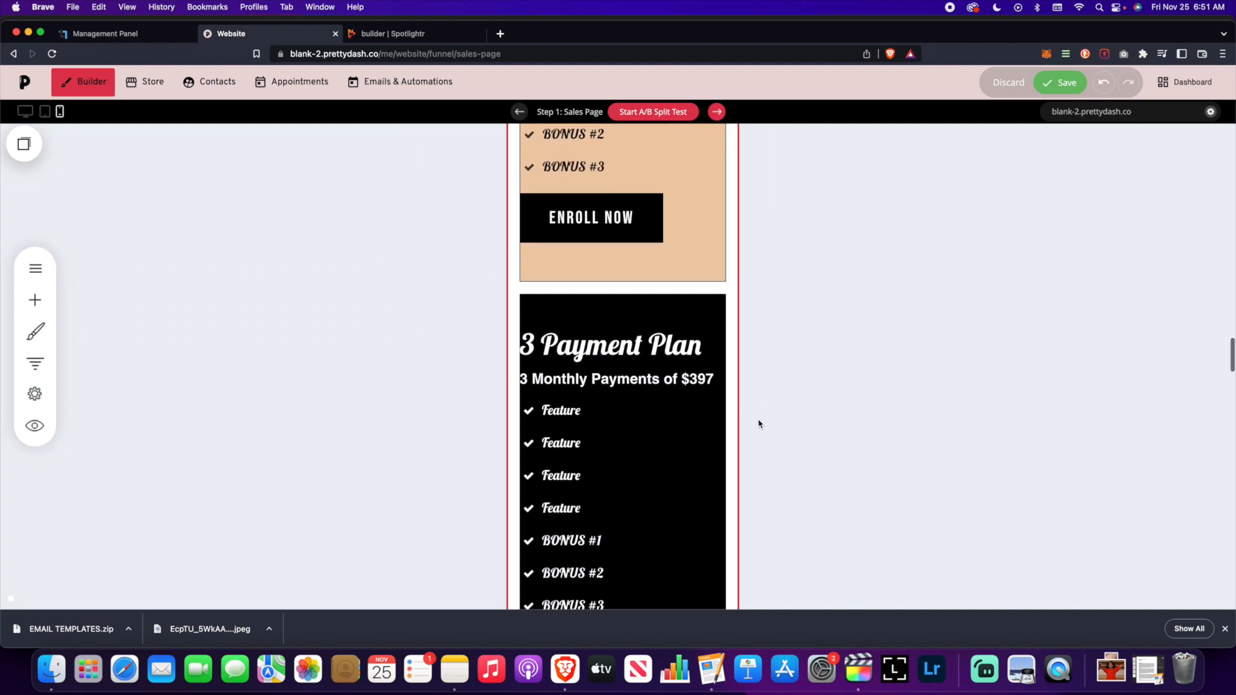
scroll(759, 419, down, 5)
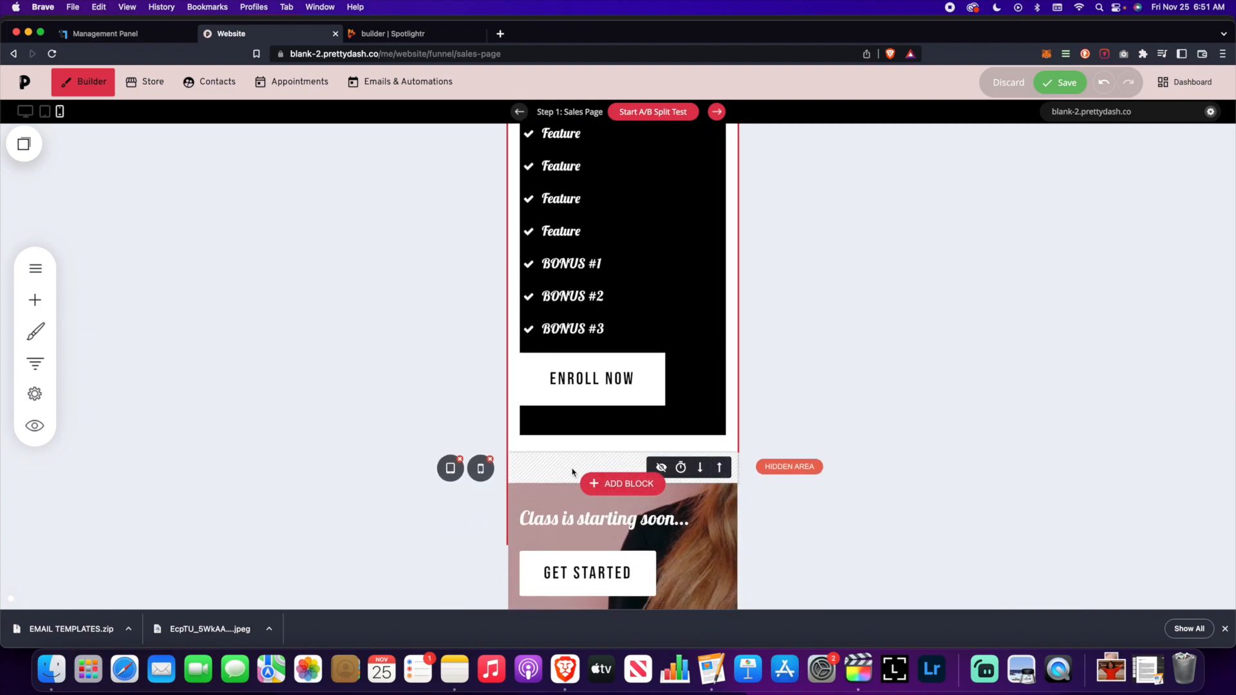
scroll(478, 327, up, 8)
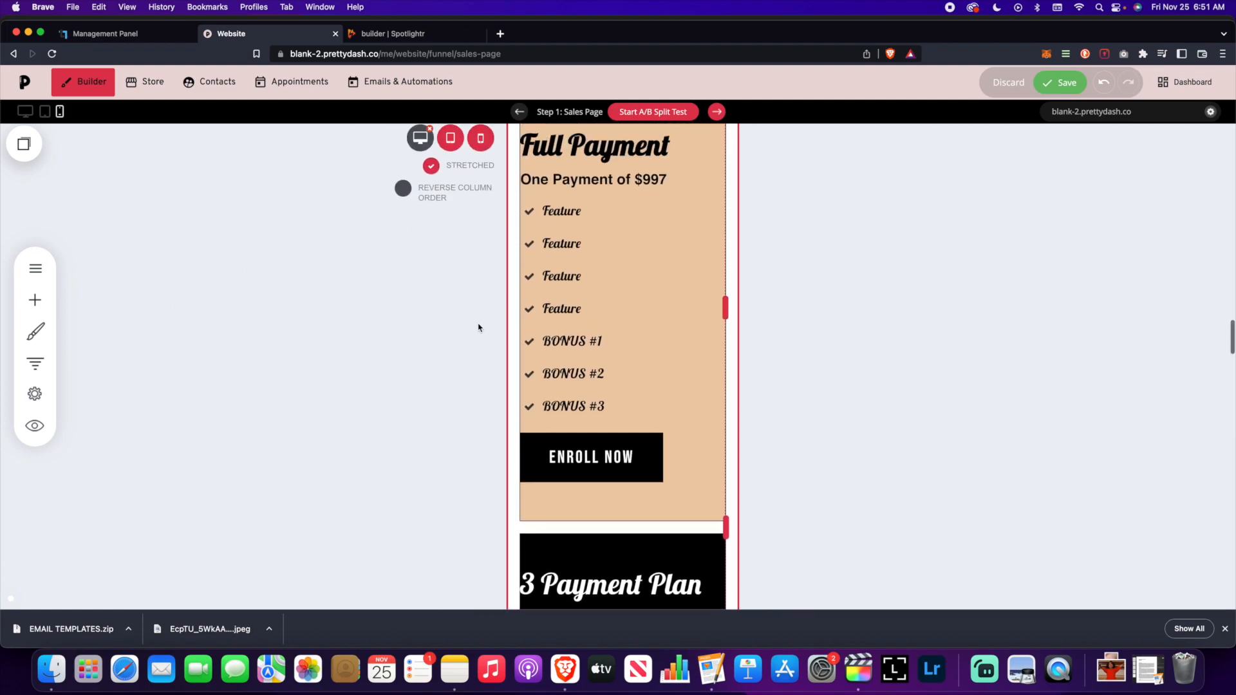
click(1061, 83)
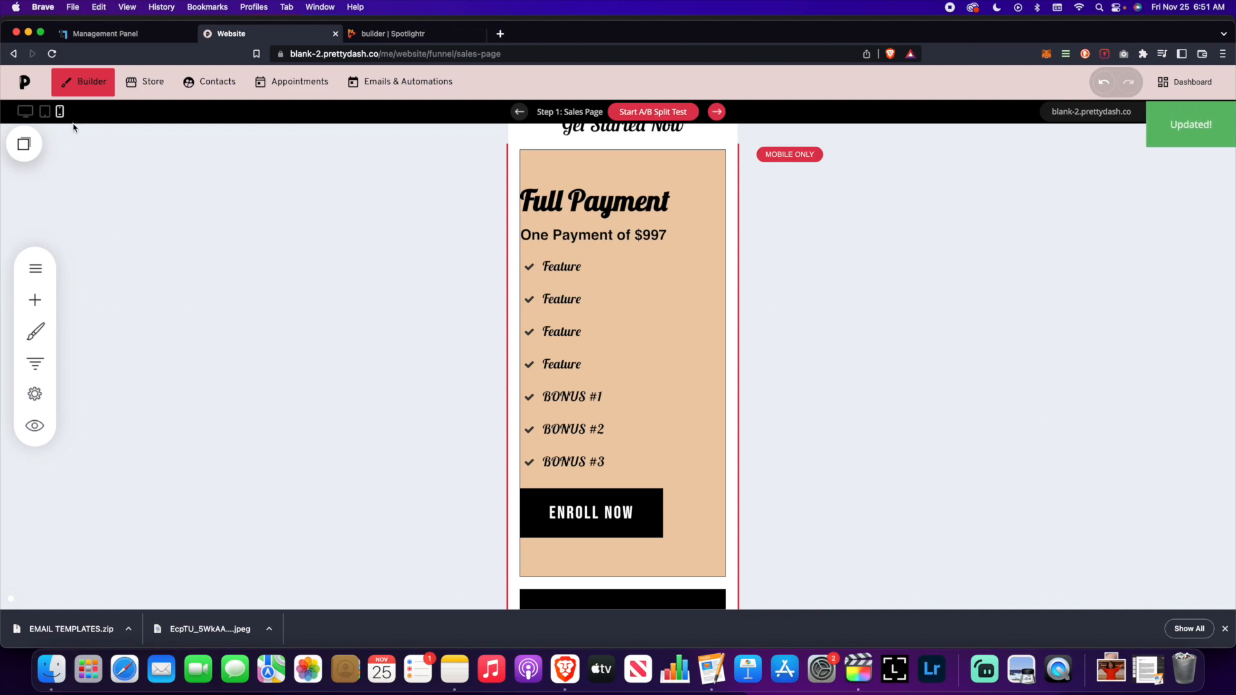
- Check the sales page in desktop layout, then return to phone layout
click(25, 113)
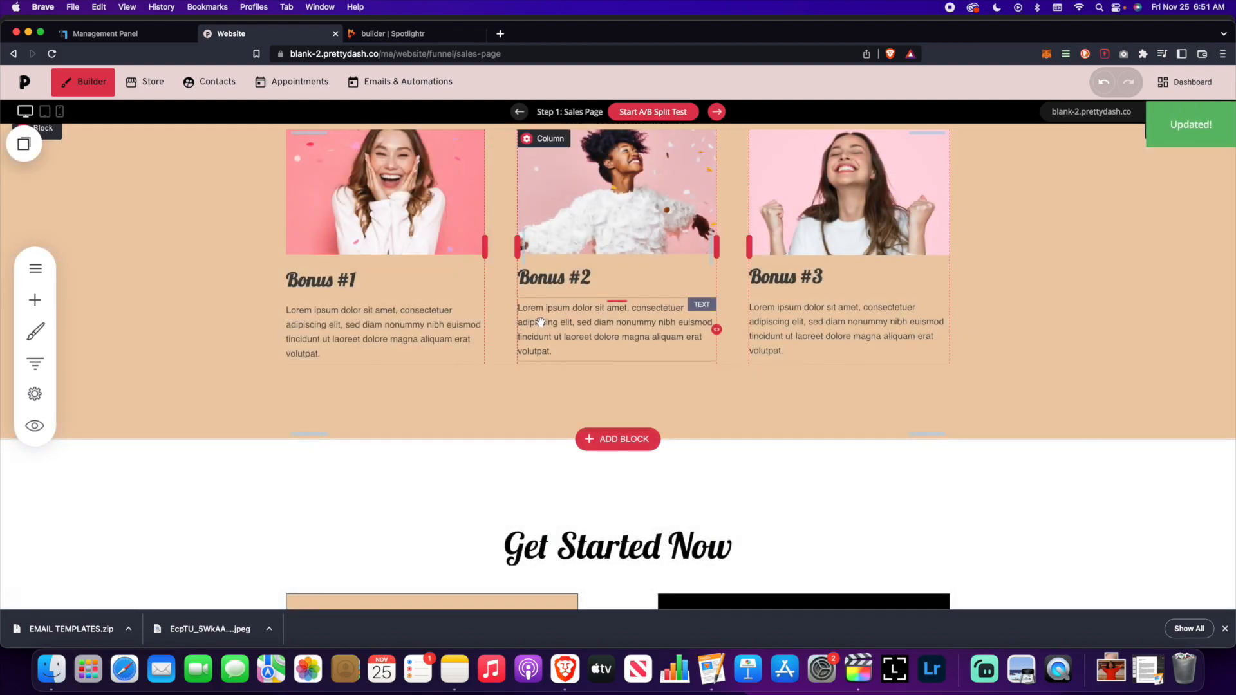
scroll(539, 322, down, 6)
scroll(539, 322, down, 3)
scroll(540, 322, up, 5)
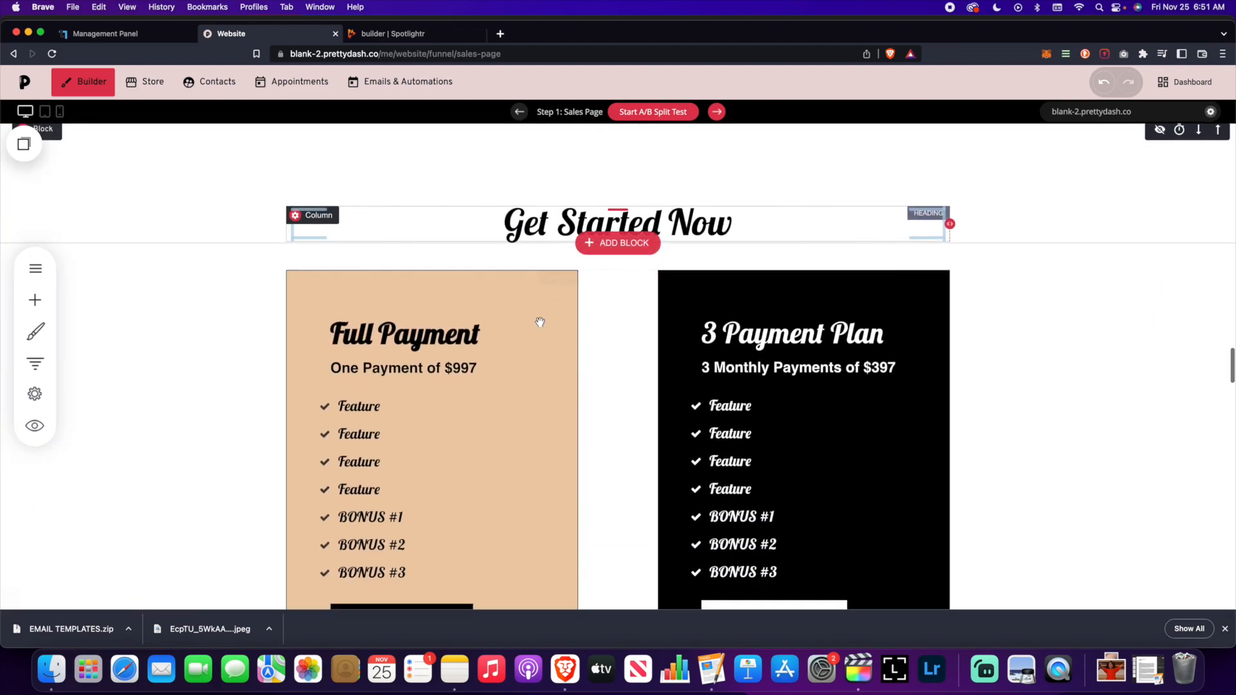
scroll(540, 321, down, 3)
scroll(539, 320, up, 5)
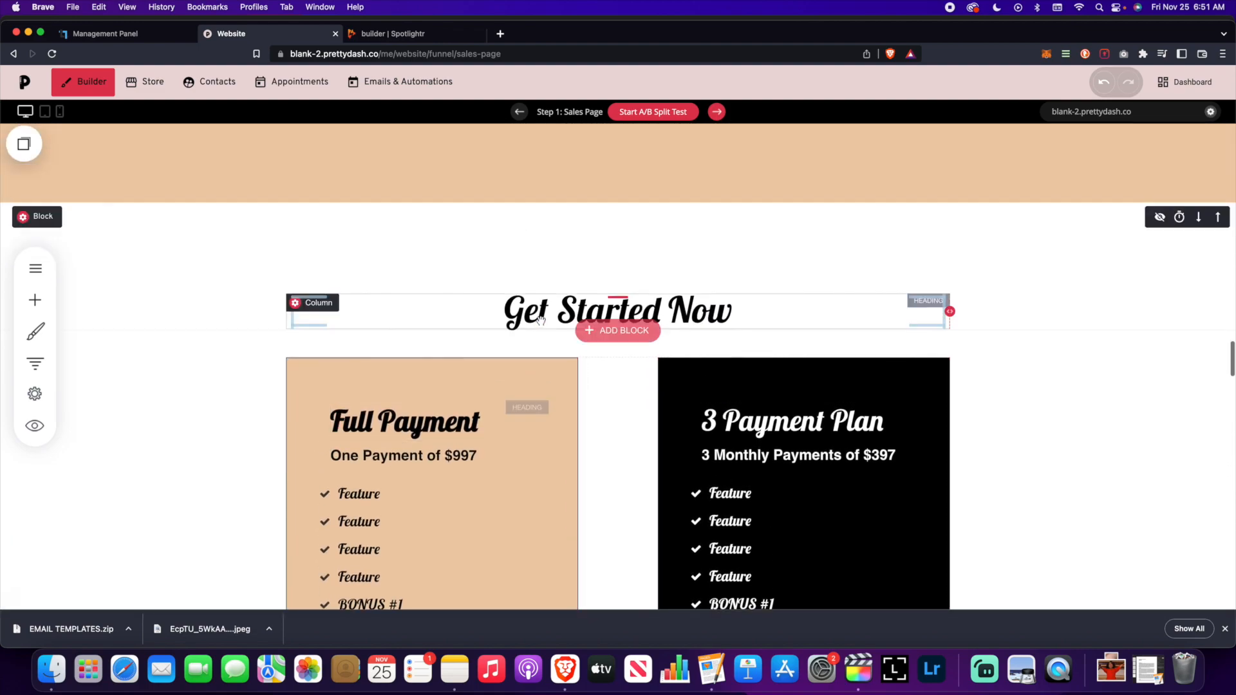
scroll(542, 319, down, 3)
click(59, 111)
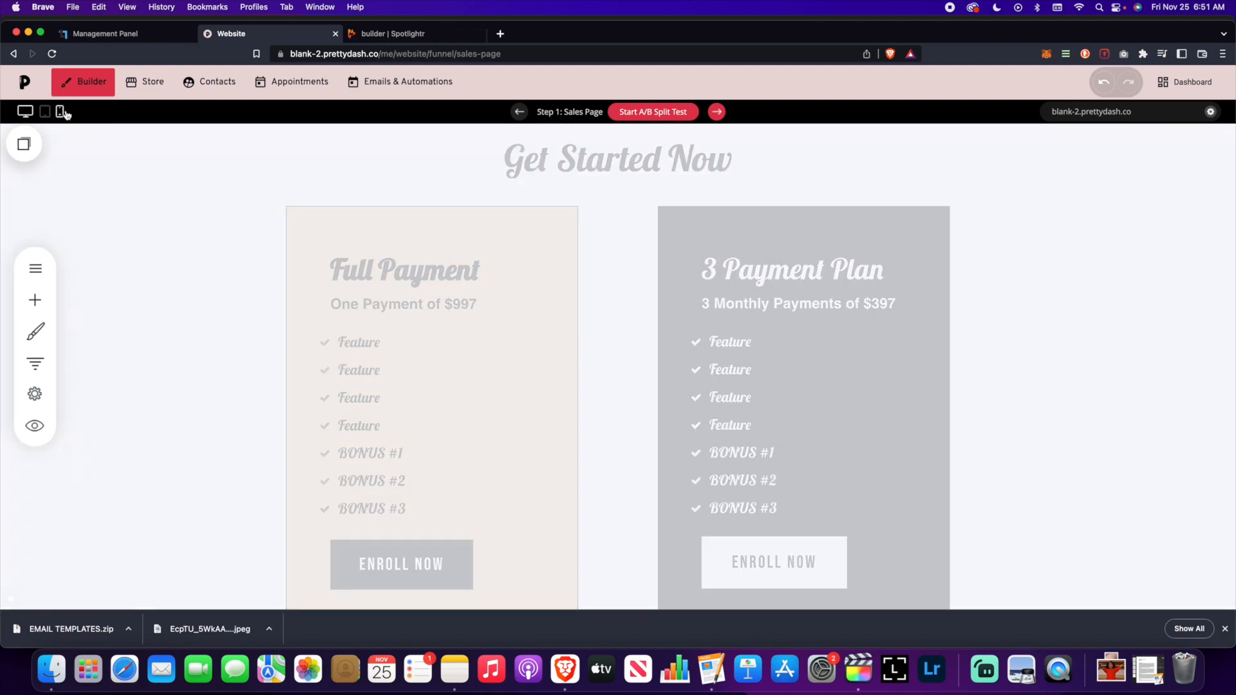
scroll(649, 289, up, 8)
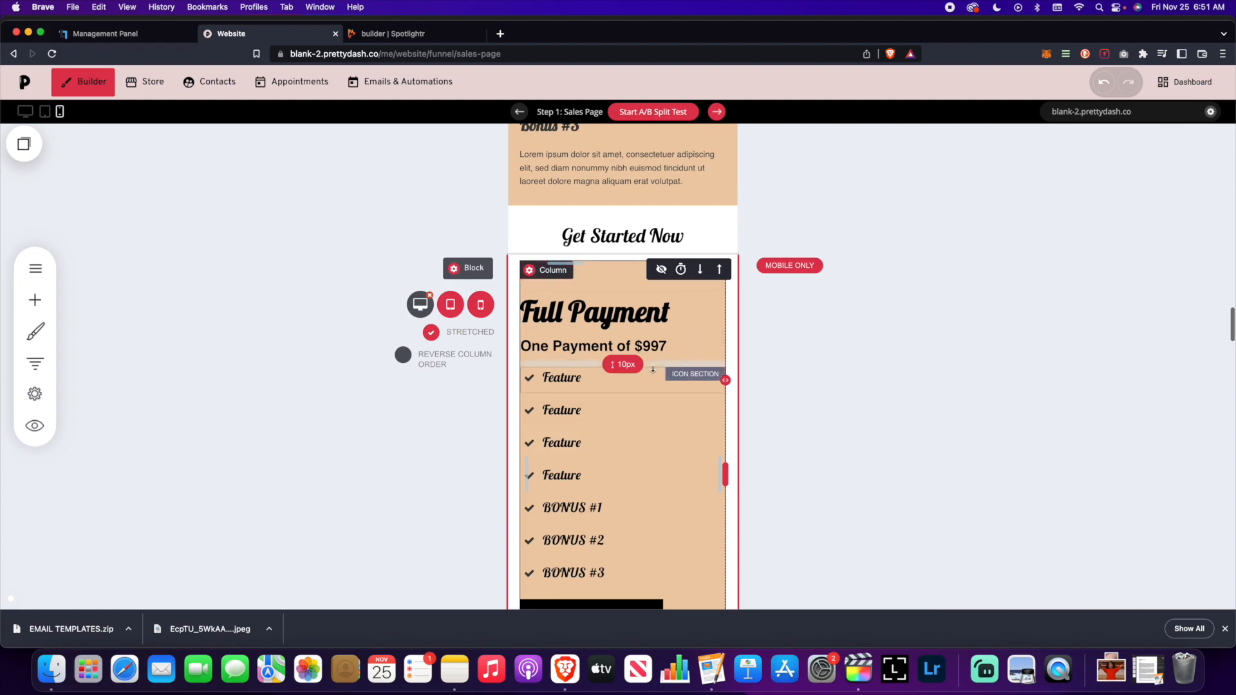
- Center the Full Payment heading and price in the mobile card
scroll(679, 343, down, 2)
triple_click(631, 219)
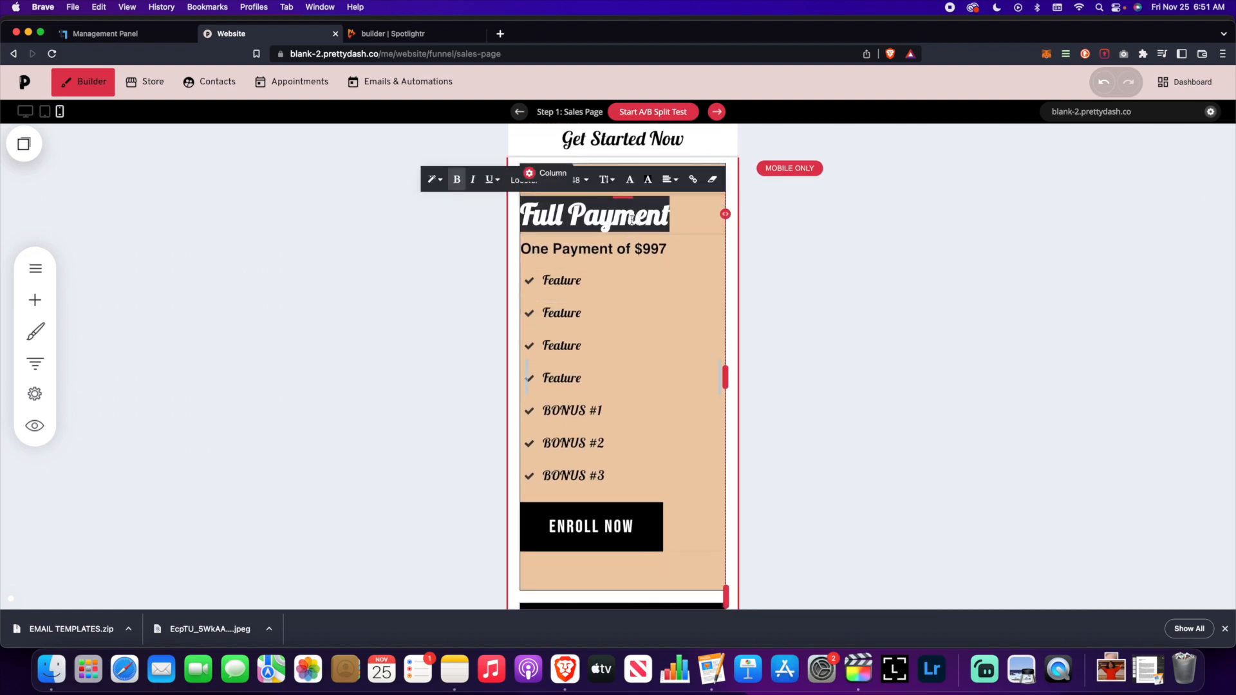
click(670, 184)
click(833, 278)
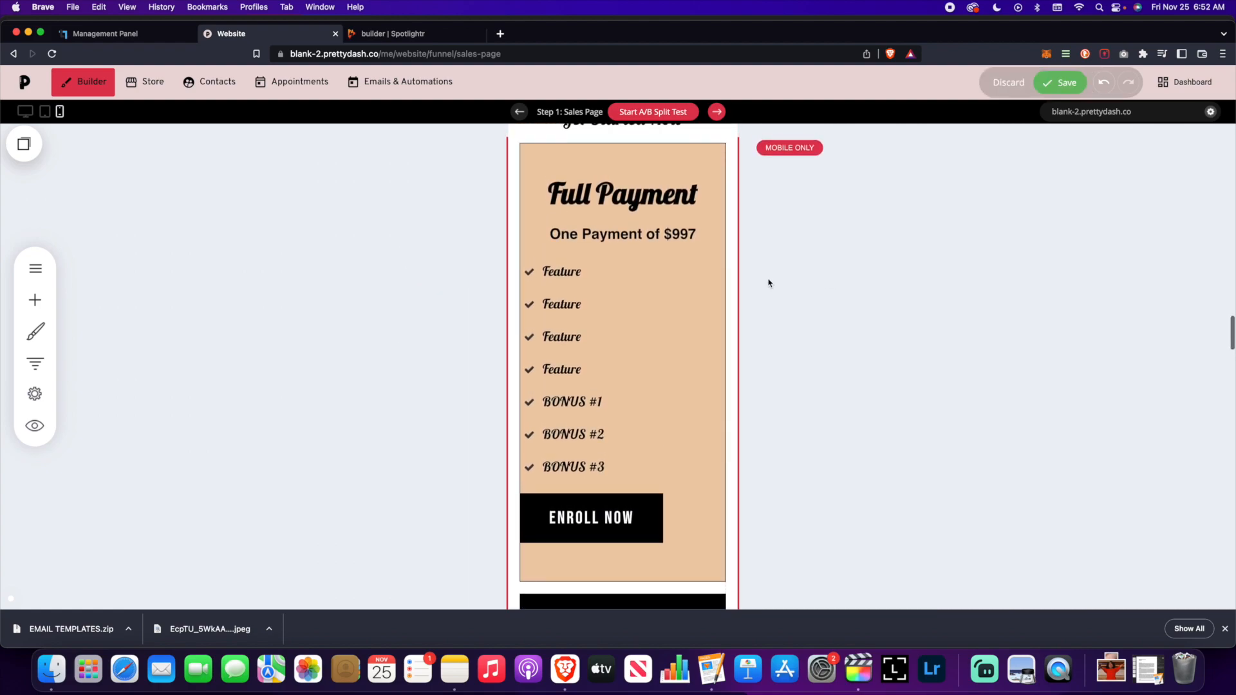
- Center the first Feature item and give it the centred stacked icon layout
scroll(572, 215, down, 1)
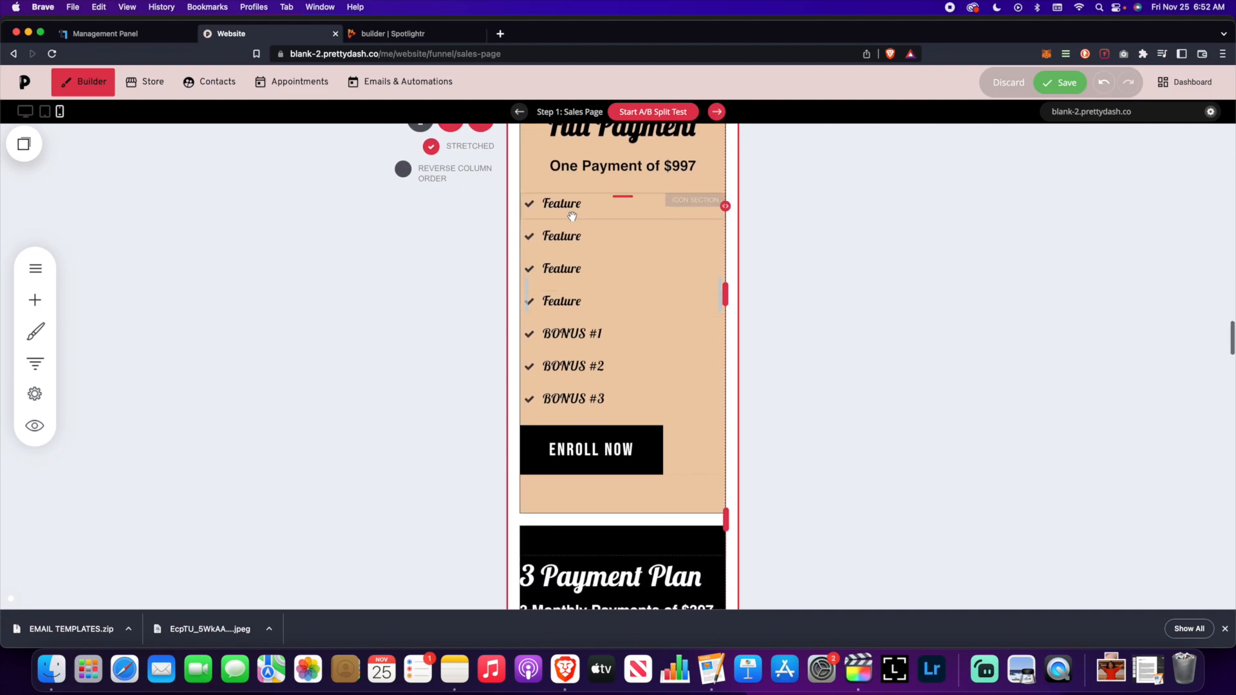
click(575, 213)
click(612, 177)
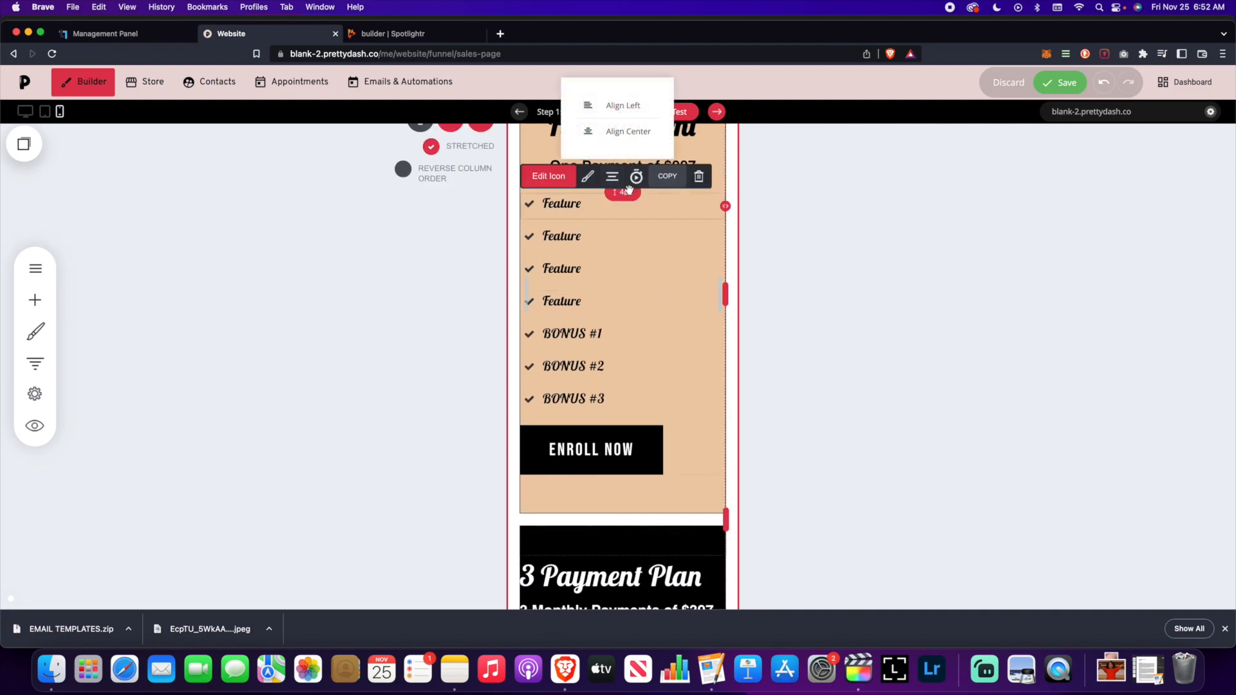
click(615, 131)
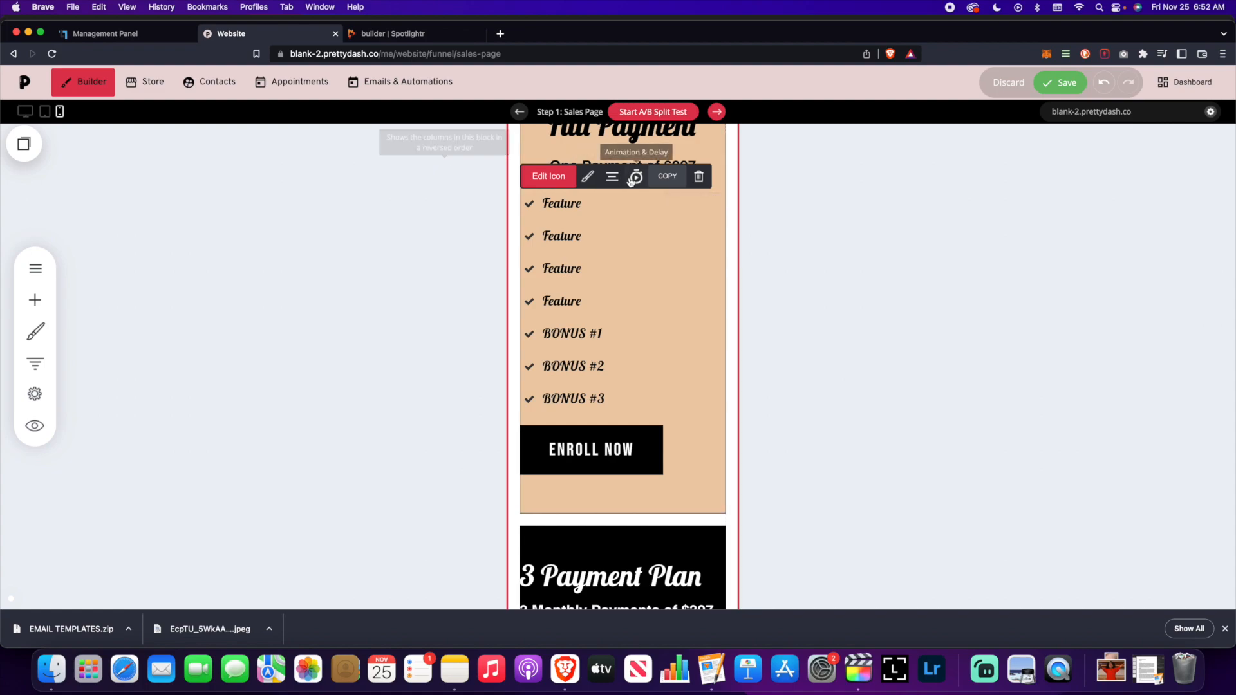
click(588, 178)
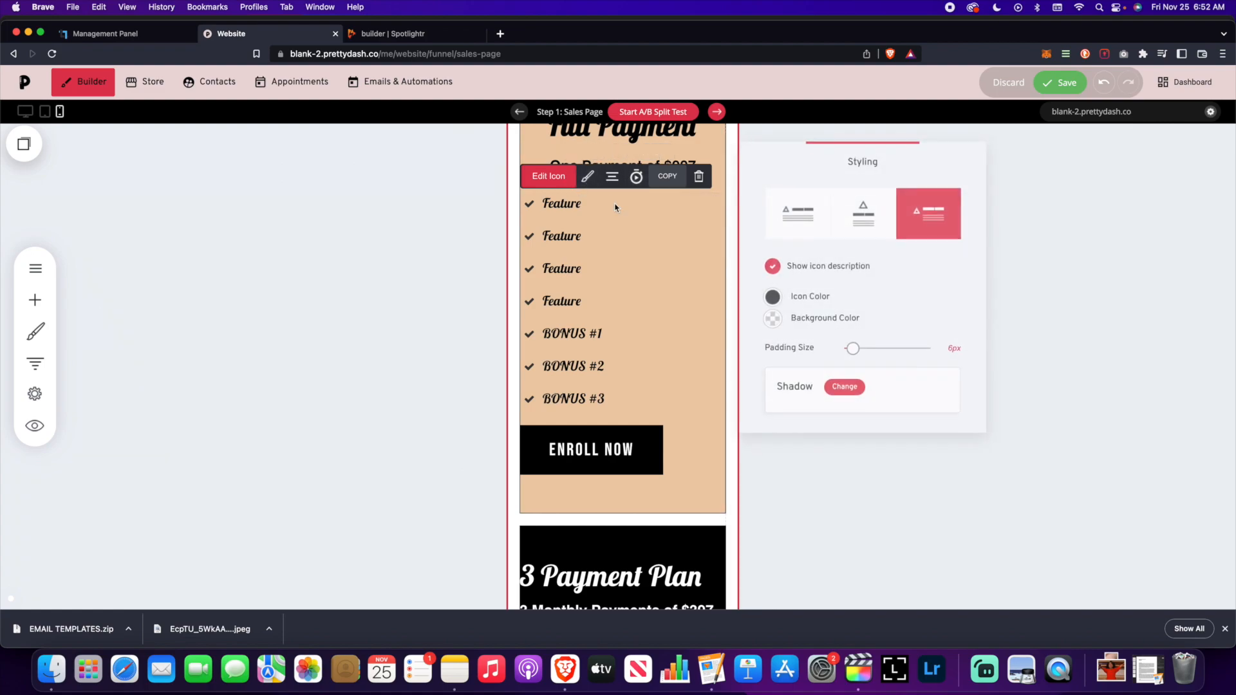
click(849, 231)
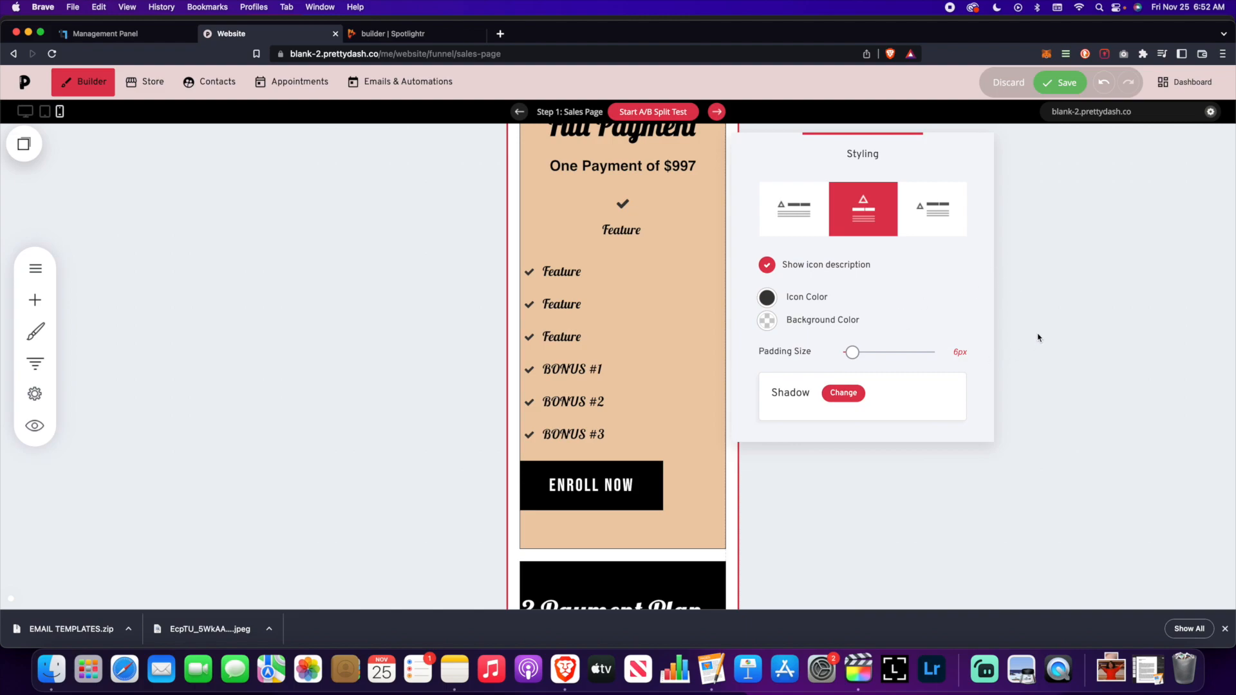
click(767, 300)
click(1096, 307)
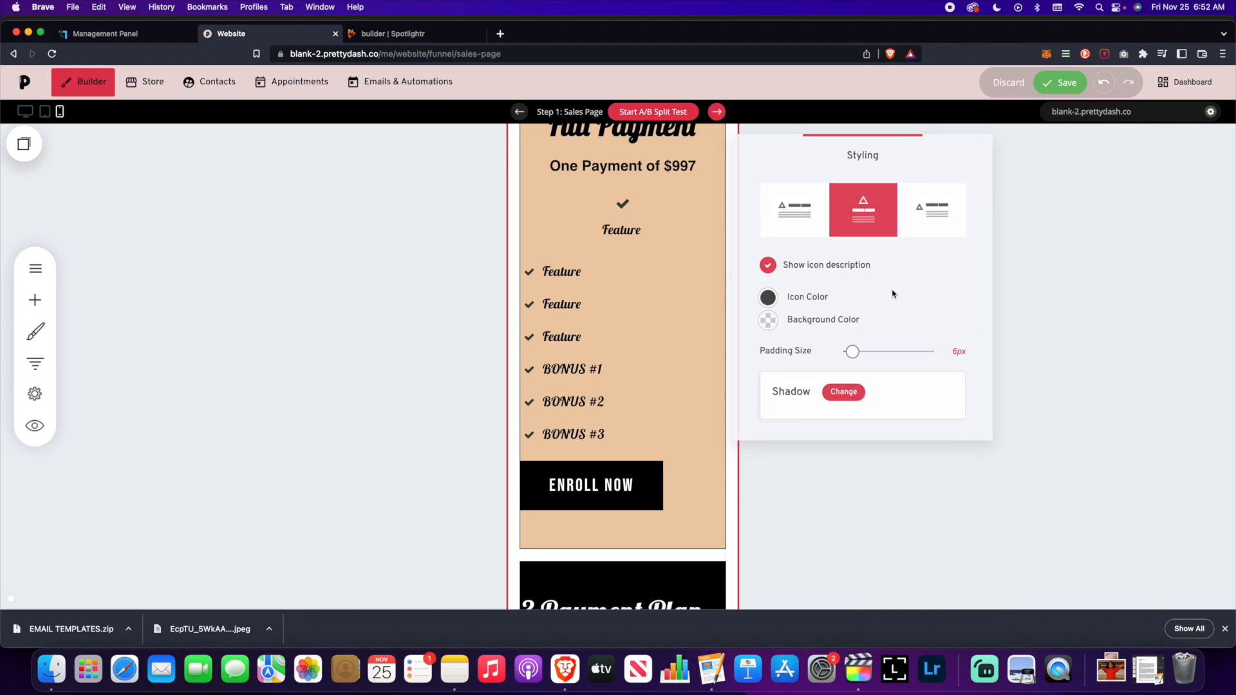
- Apply the centred layout to the second, third and fourth Feature items
click(589, 271)
click(586, 246)
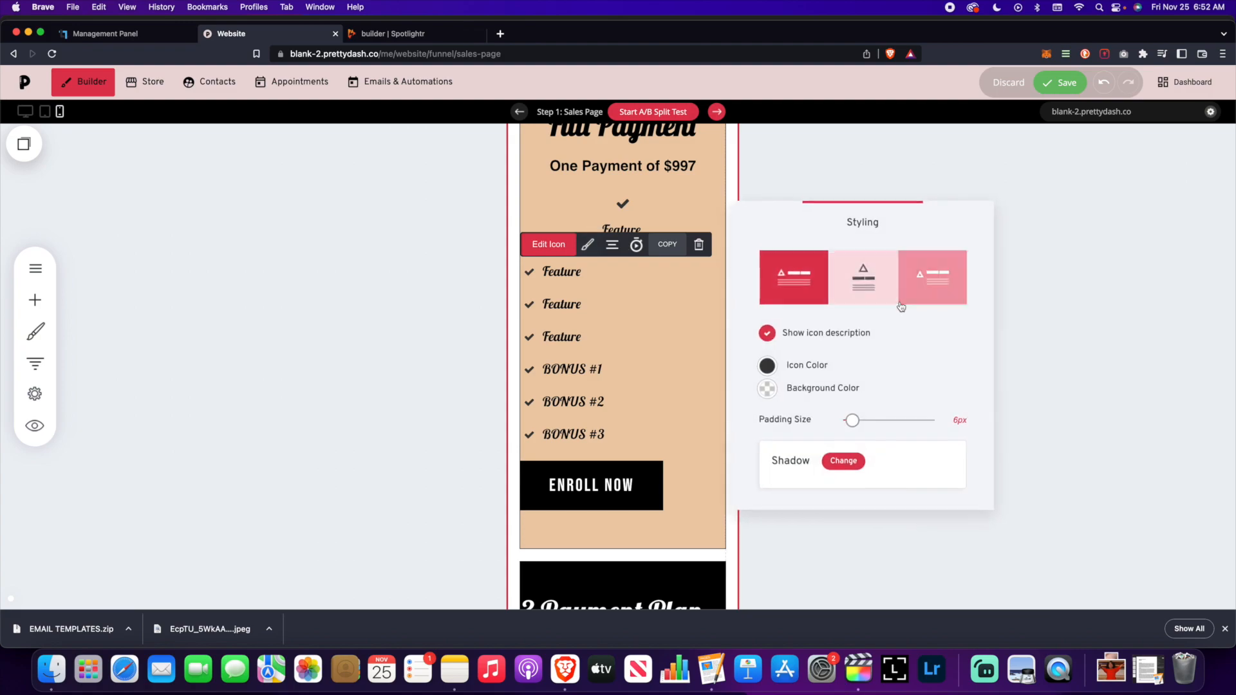
click(863, 277)
click(1046, 331)
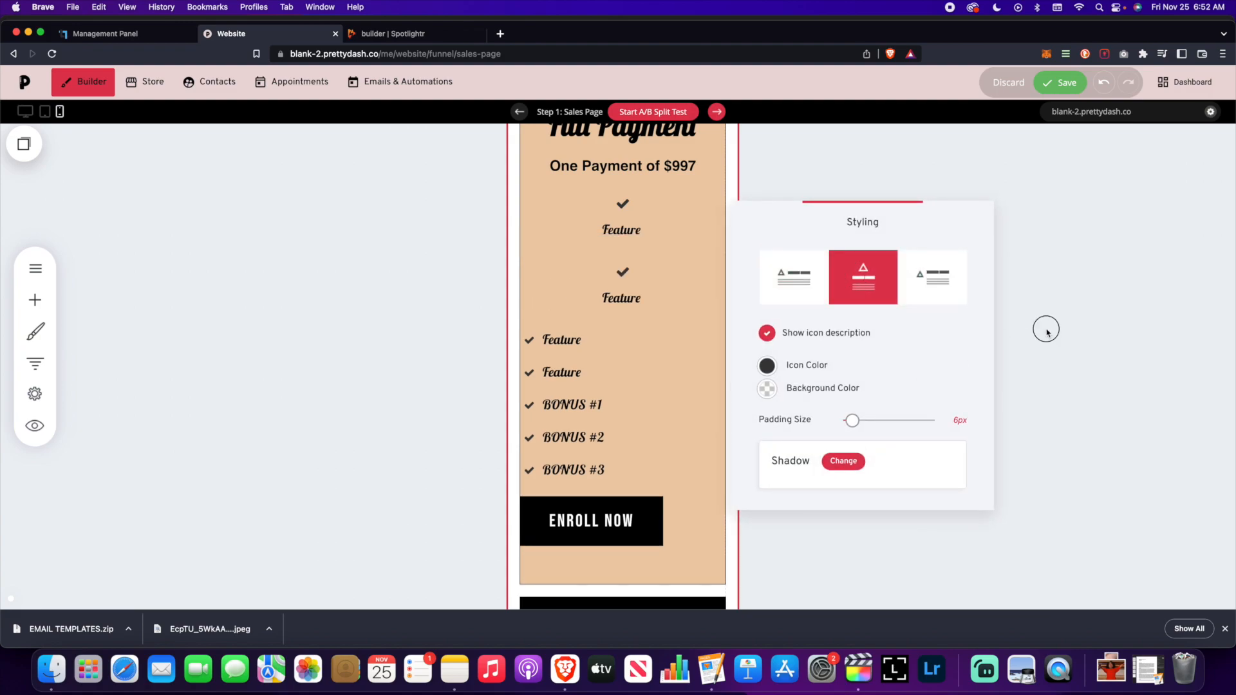
click(1060, 96)
click(863, 243)
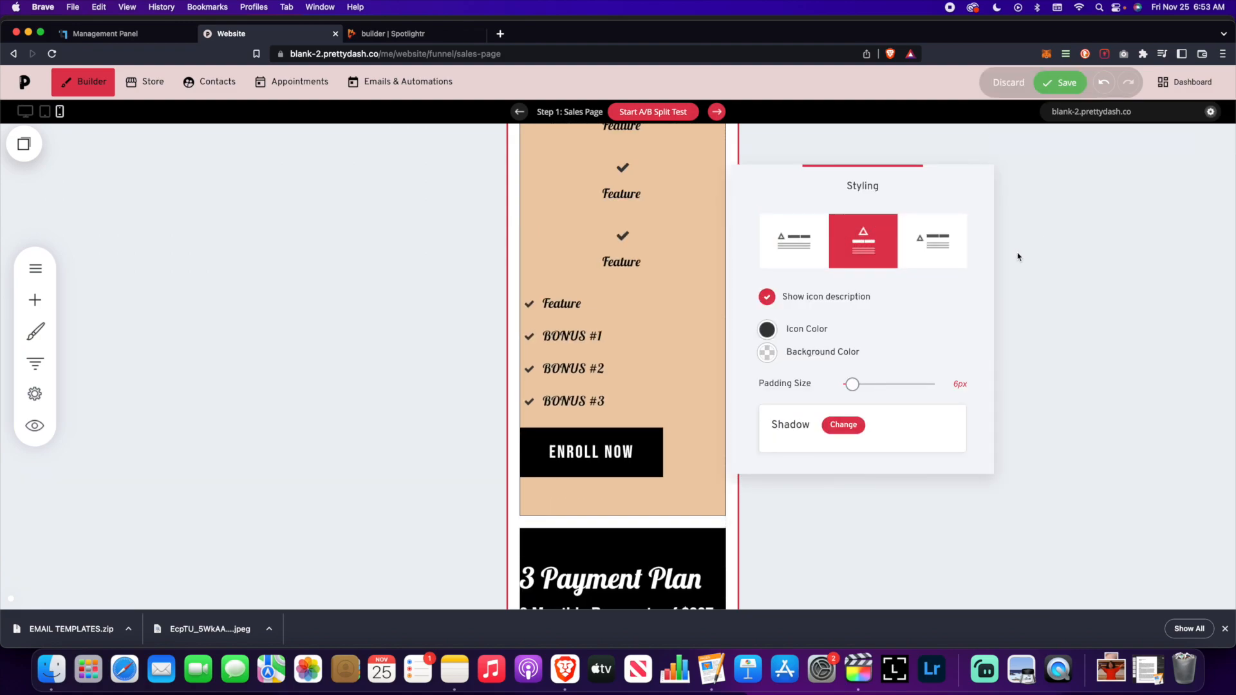
click(1018, 257)
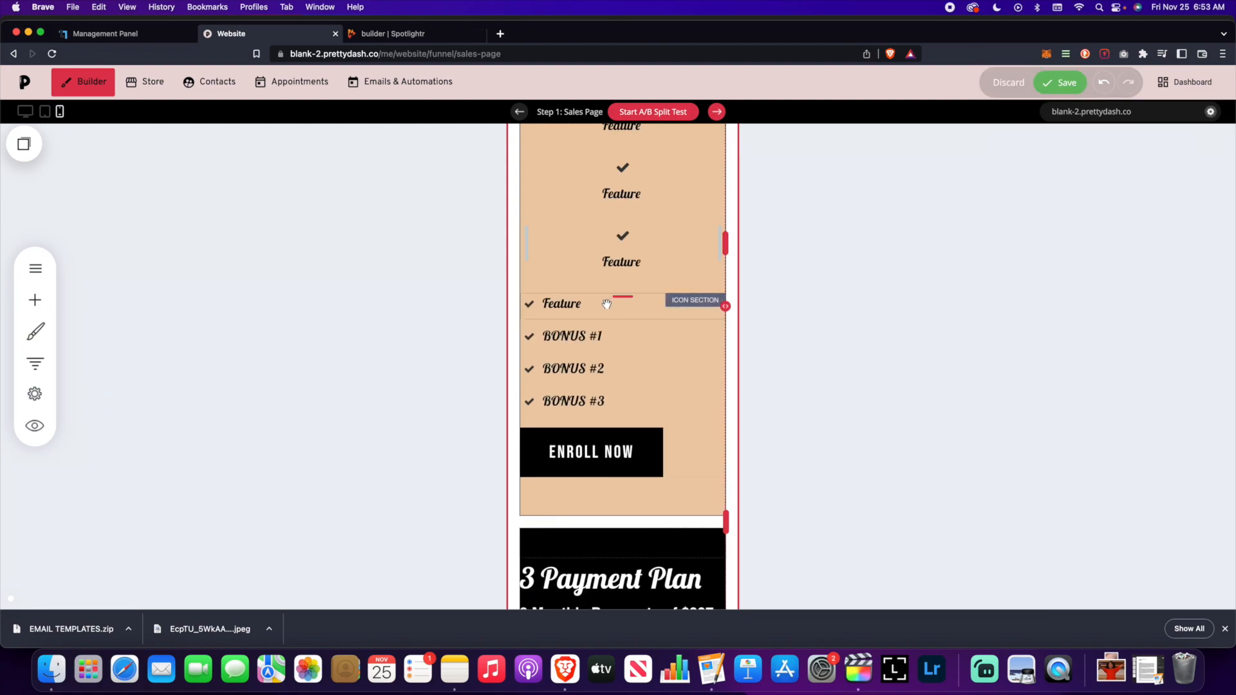
click(561, 303)
click(588, 277)
- Apply the centred layout to the BONUS #1, #2 and #3 items
click(866, 309)
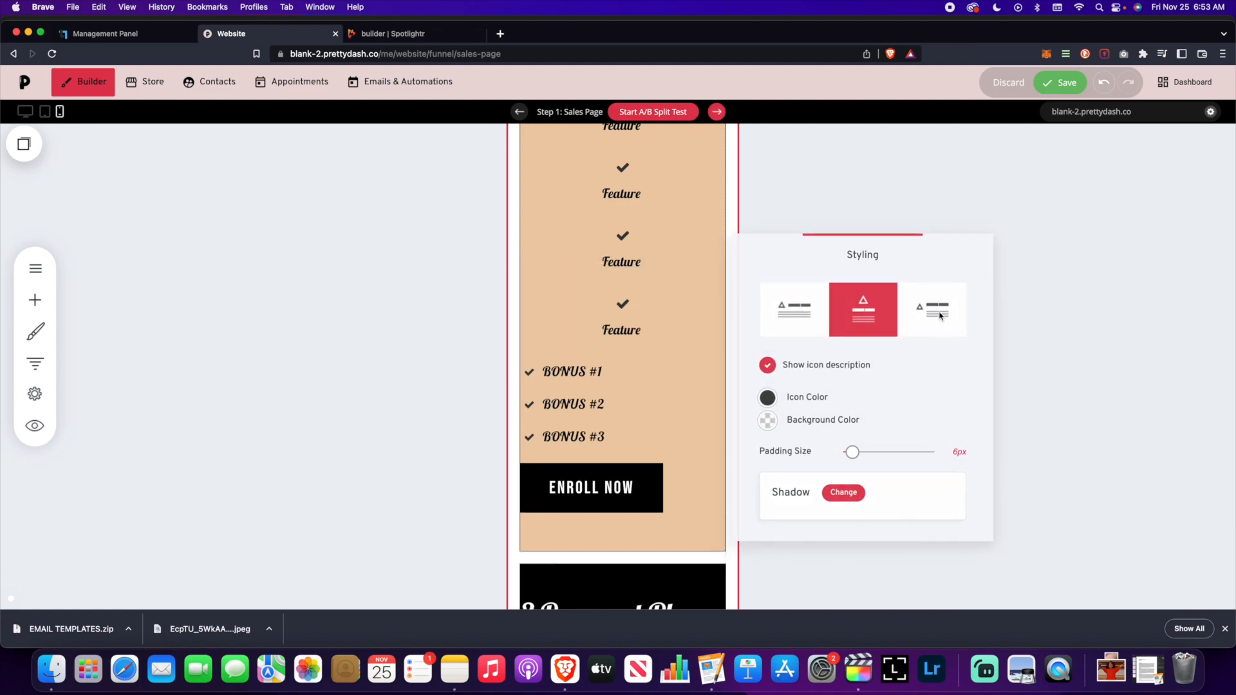
click(618, 371)
click(588, 344)
click(863, 378)
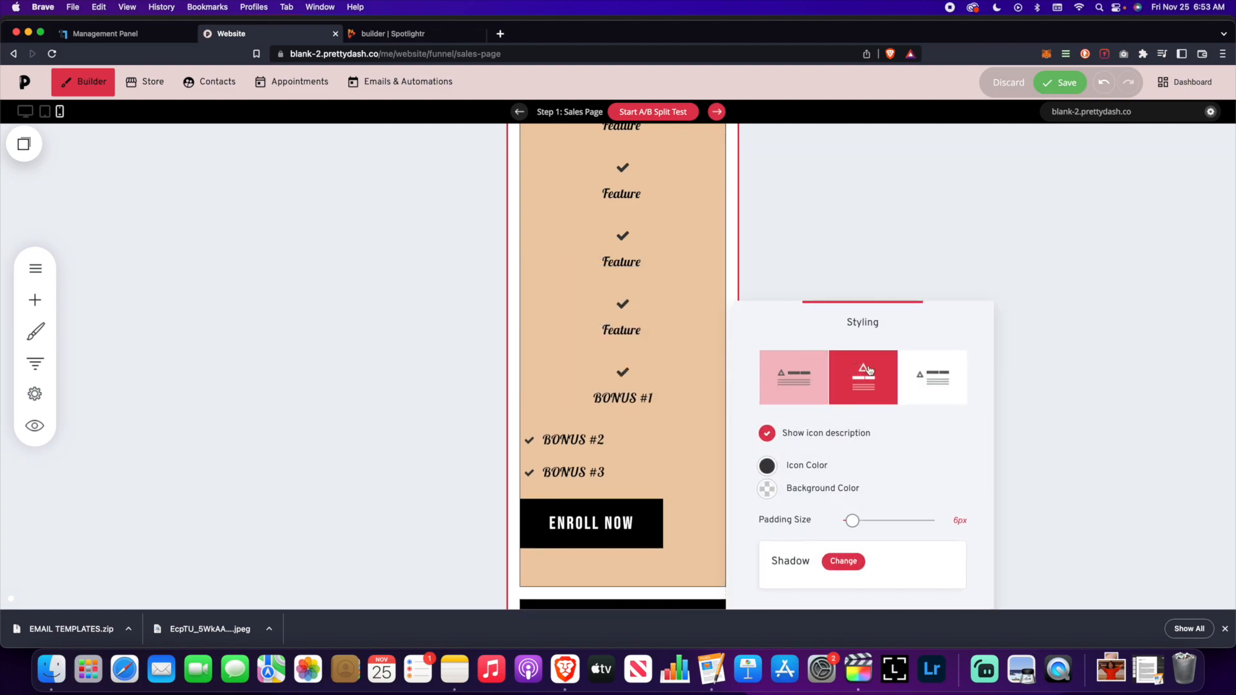
scroll(630, 359, down, 3)
click(629, 359)
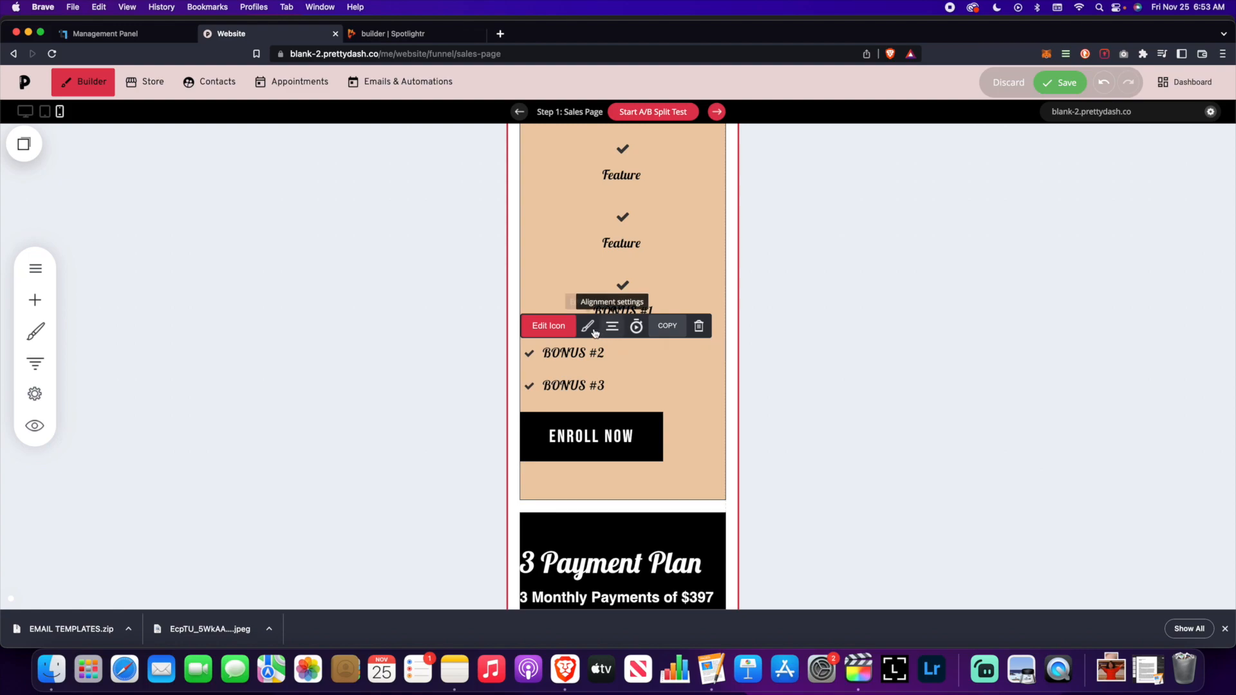
click(586, 326)
click(894, 348)
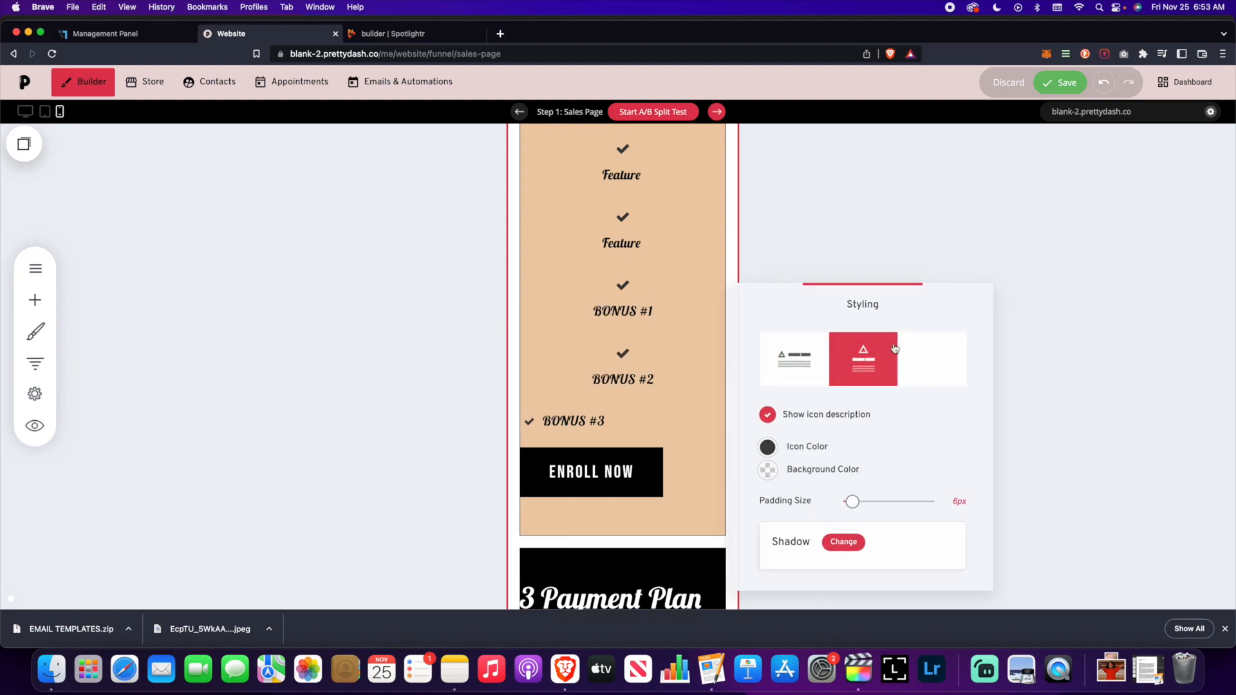
click(618, 422)
click(587, 394)
click(863, 348)
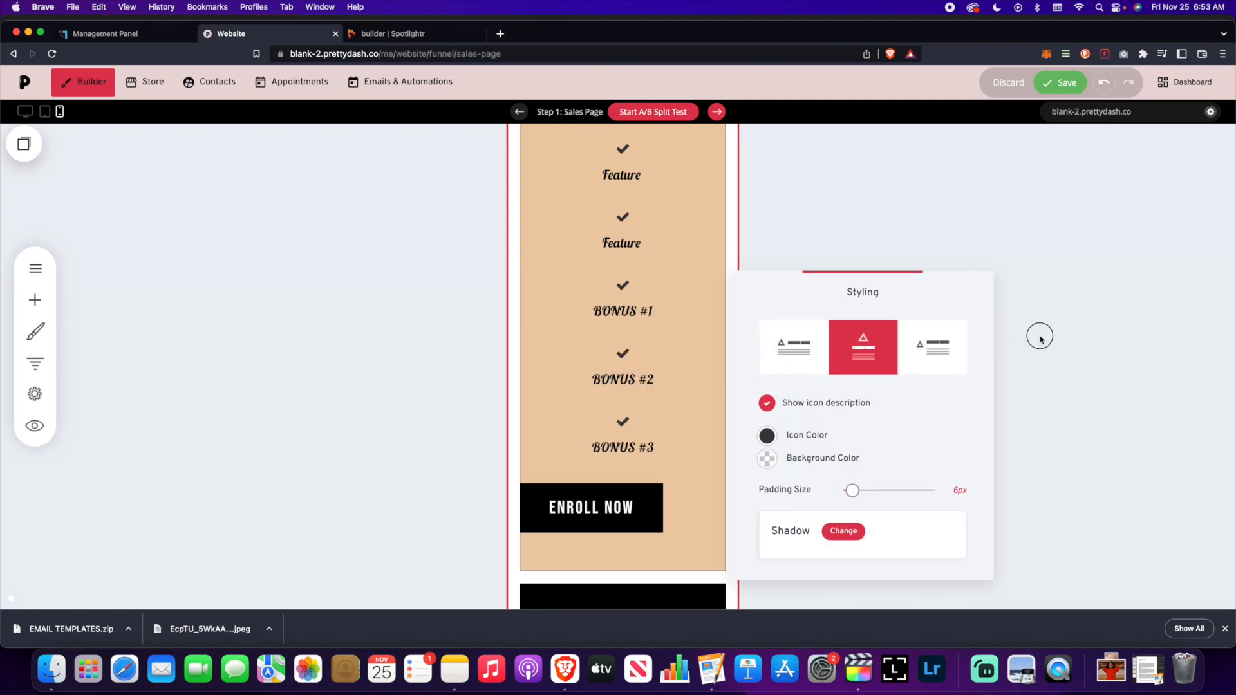
click(825, 423)
- Save the page with the centered Full Payment card
scroll(826, 423, up, 1)
scroll(828, 423, down, 2)
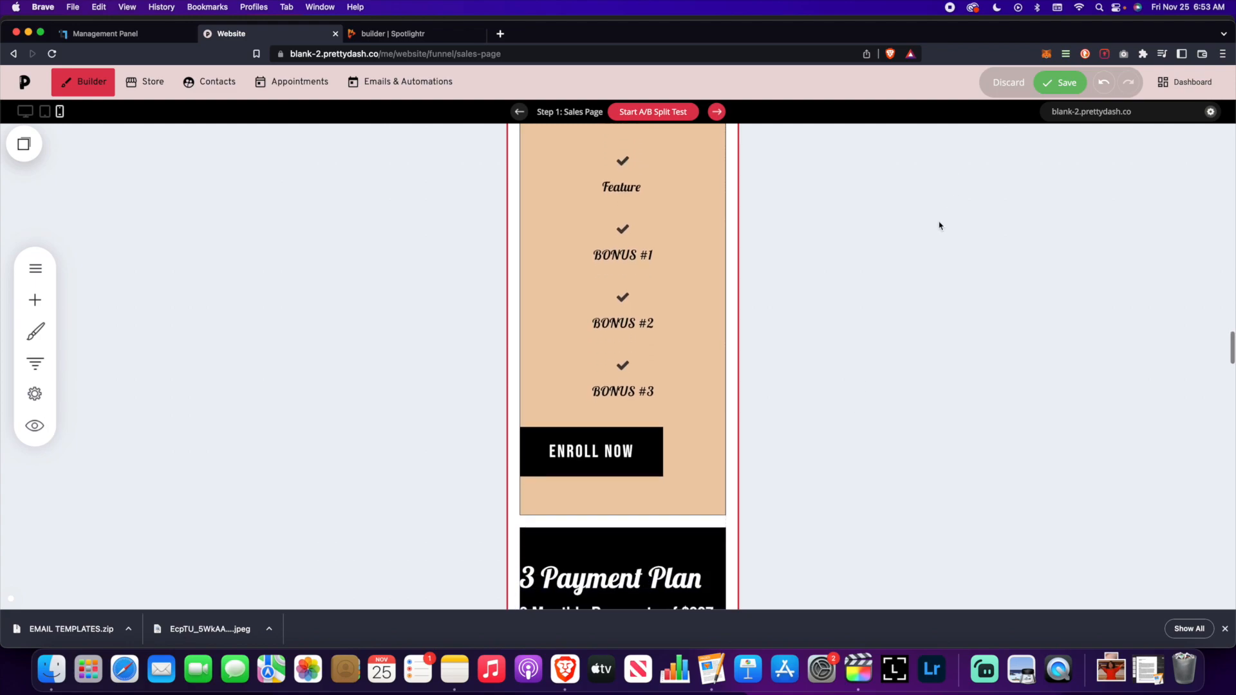
click(1051, 94)
scroll(741, 357, up, 6)
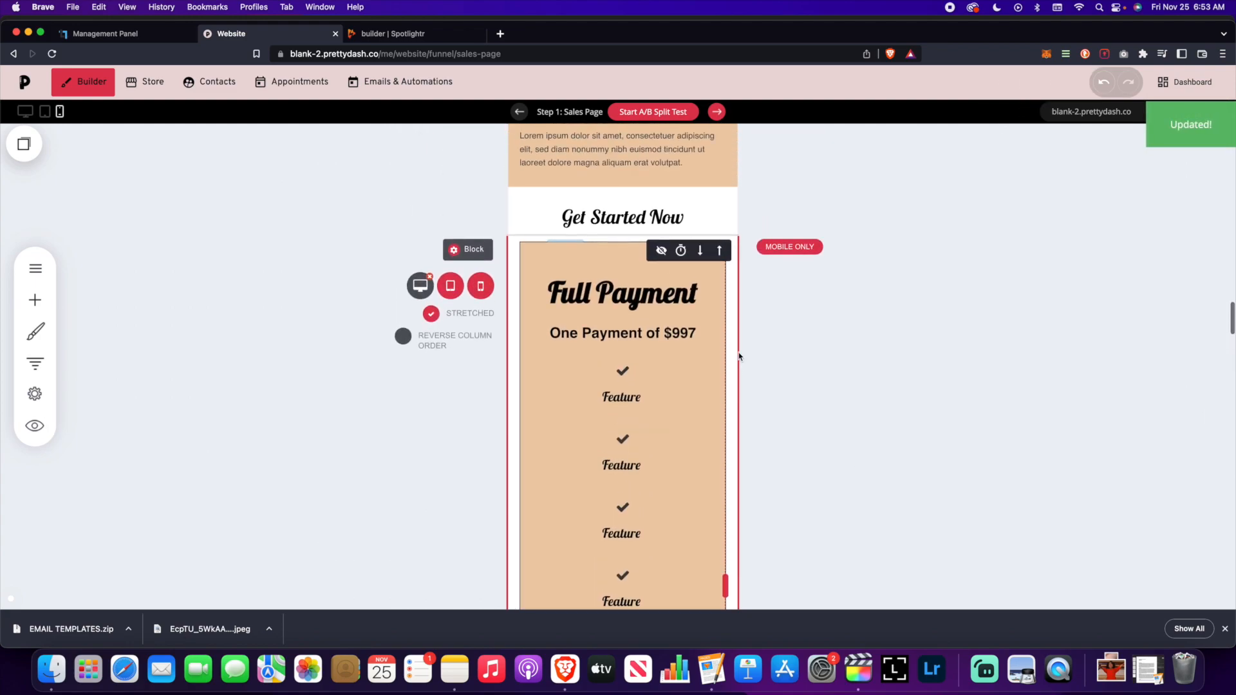
scroll(742, 357, down, 3)
scroll(742, 357, up, 3)
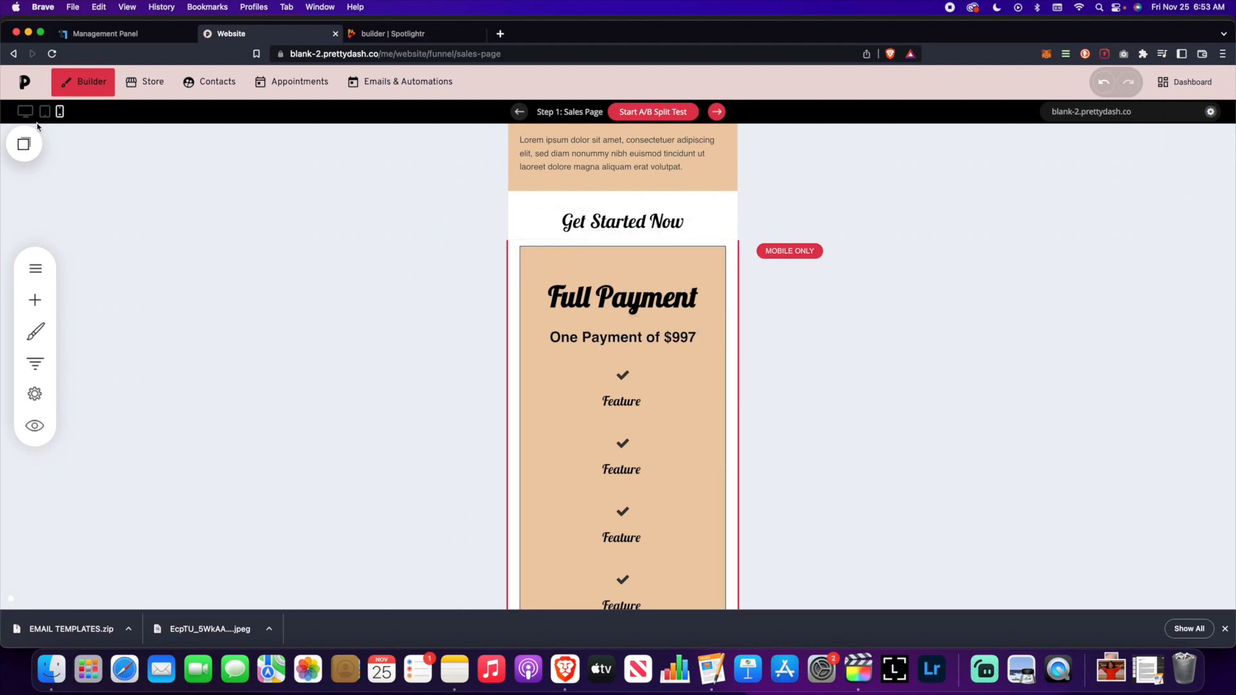
scroll(745, 353, down, 5)
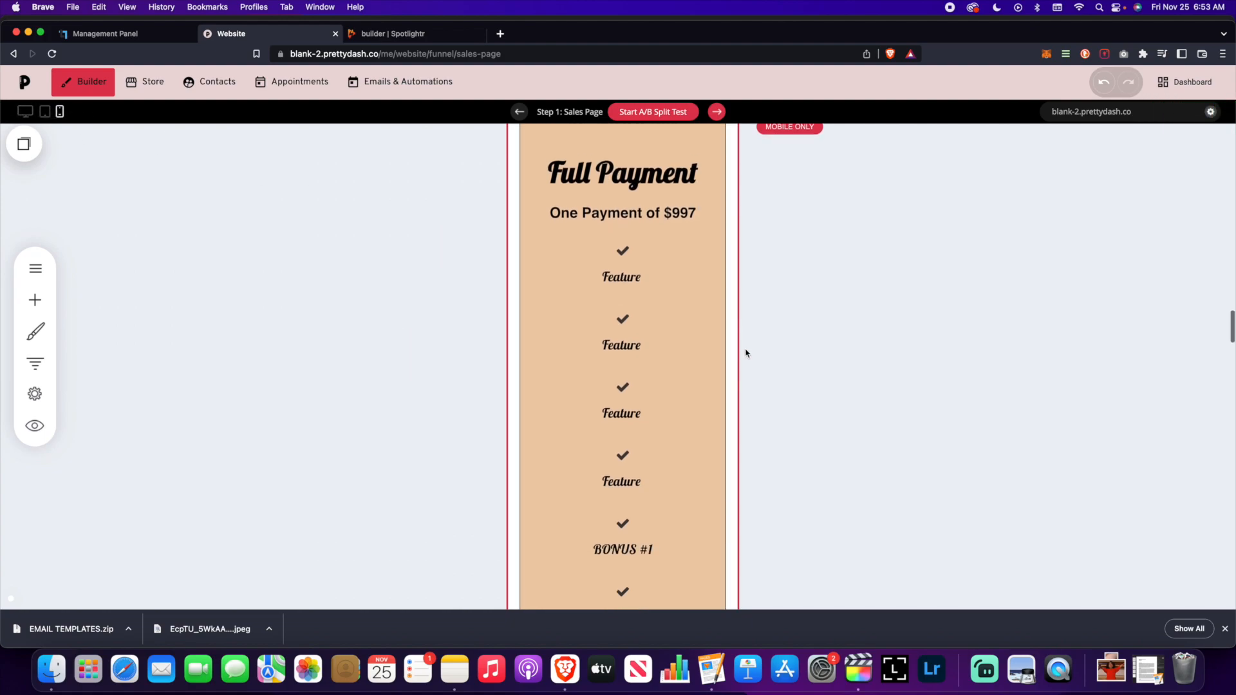
scroll(745, 353, up, 3)
scroll(745, 353, up, 10)
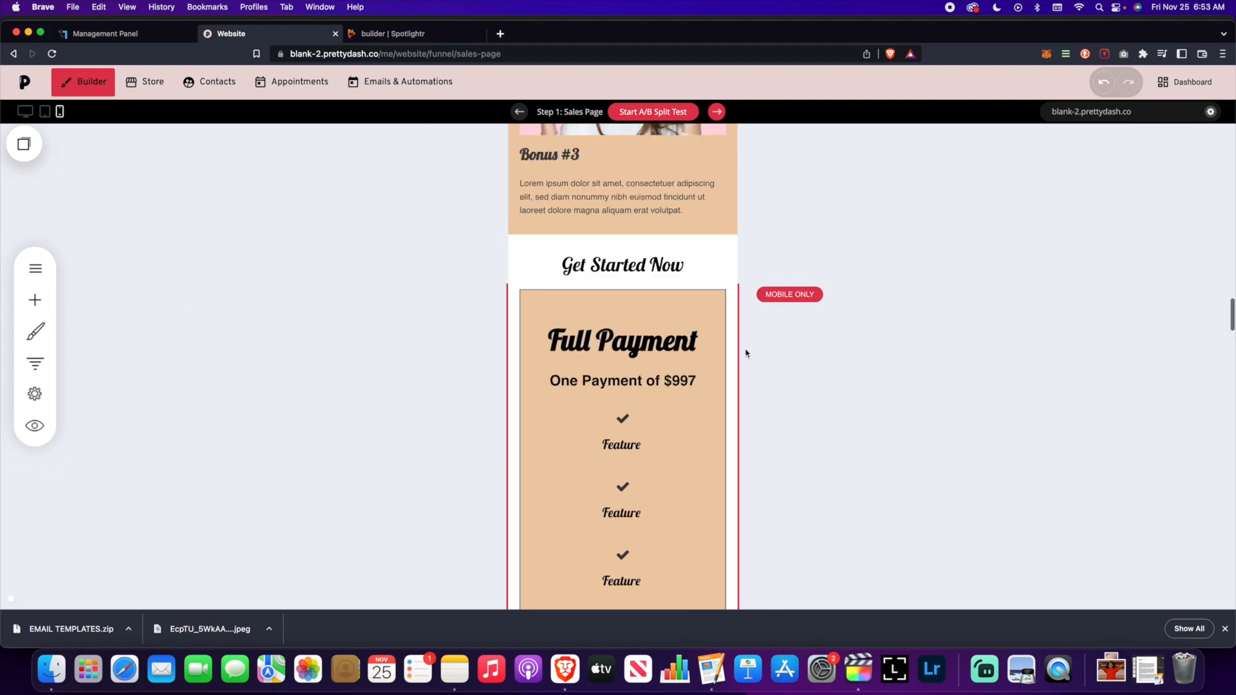
scroll(746, 350, down, 3)
scroll(745, 351, down, 10)
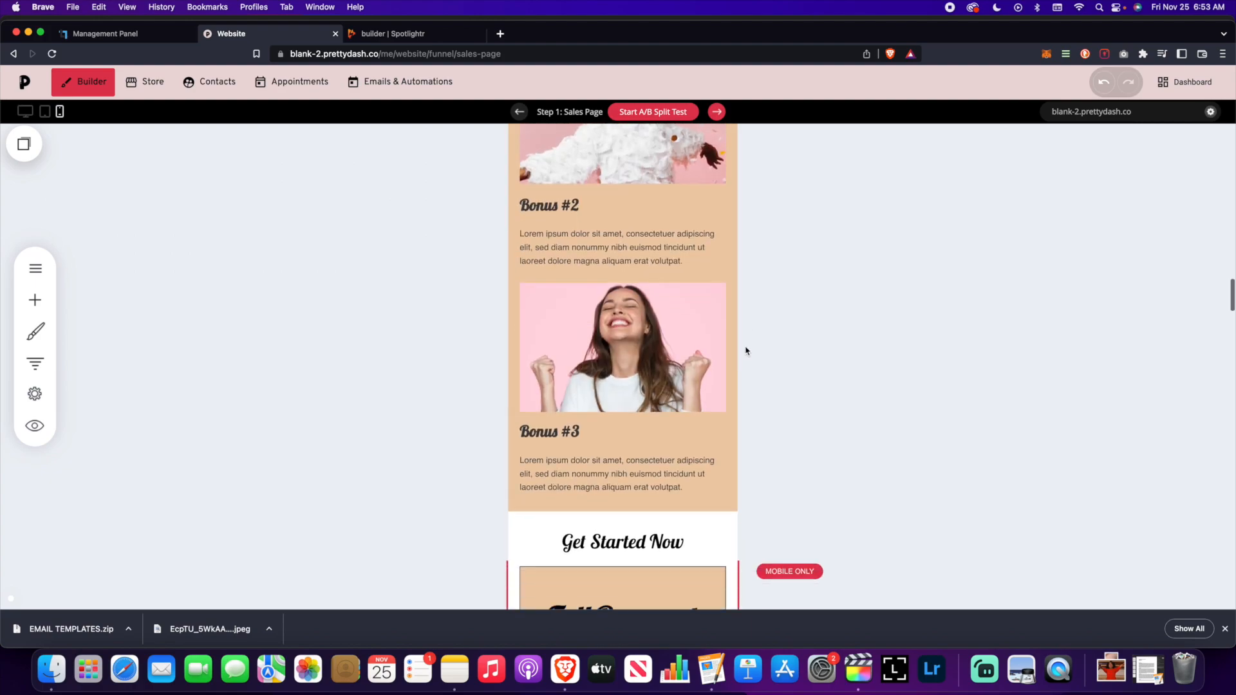
scroll(748, 349, up, 3)
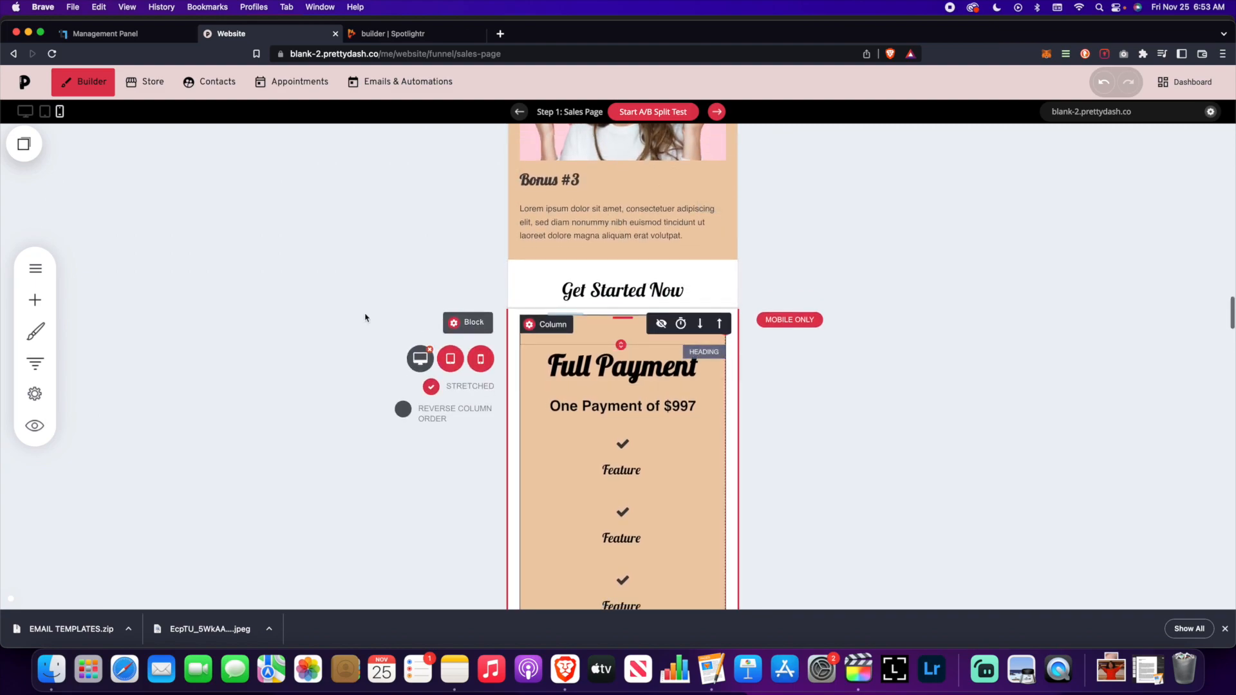
scroll(779, 392, down, 2)
scroll(663, 315, down, 8)
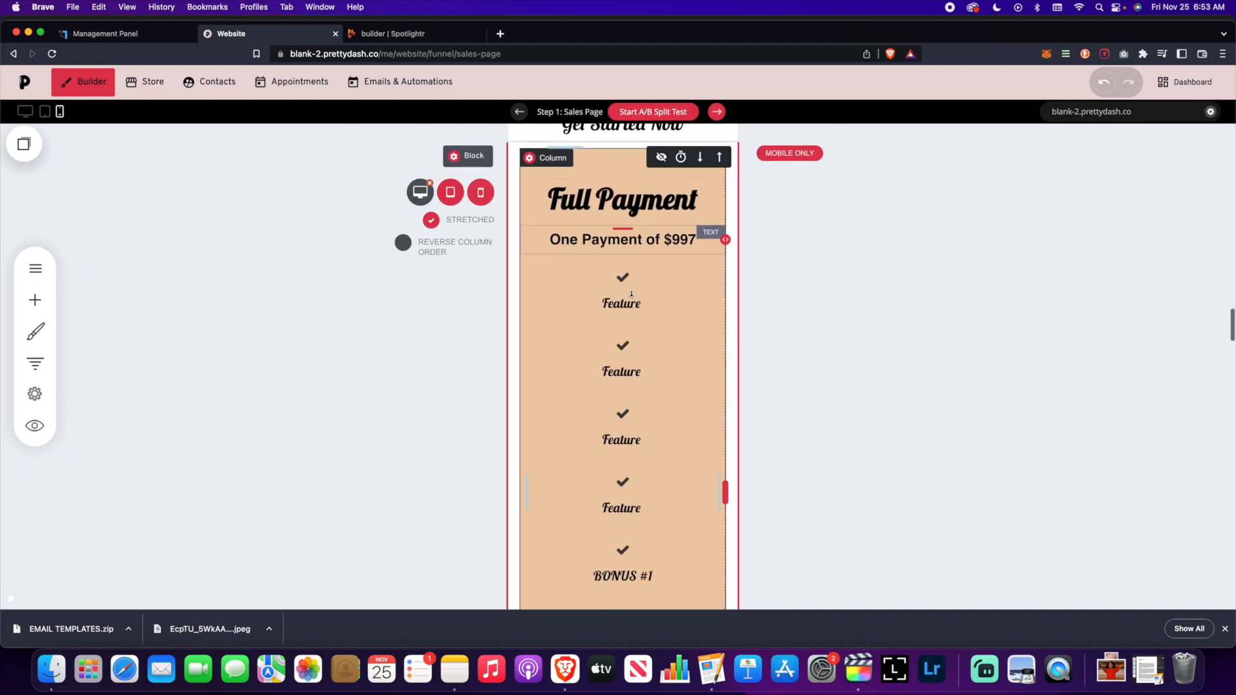
click(612, 362)
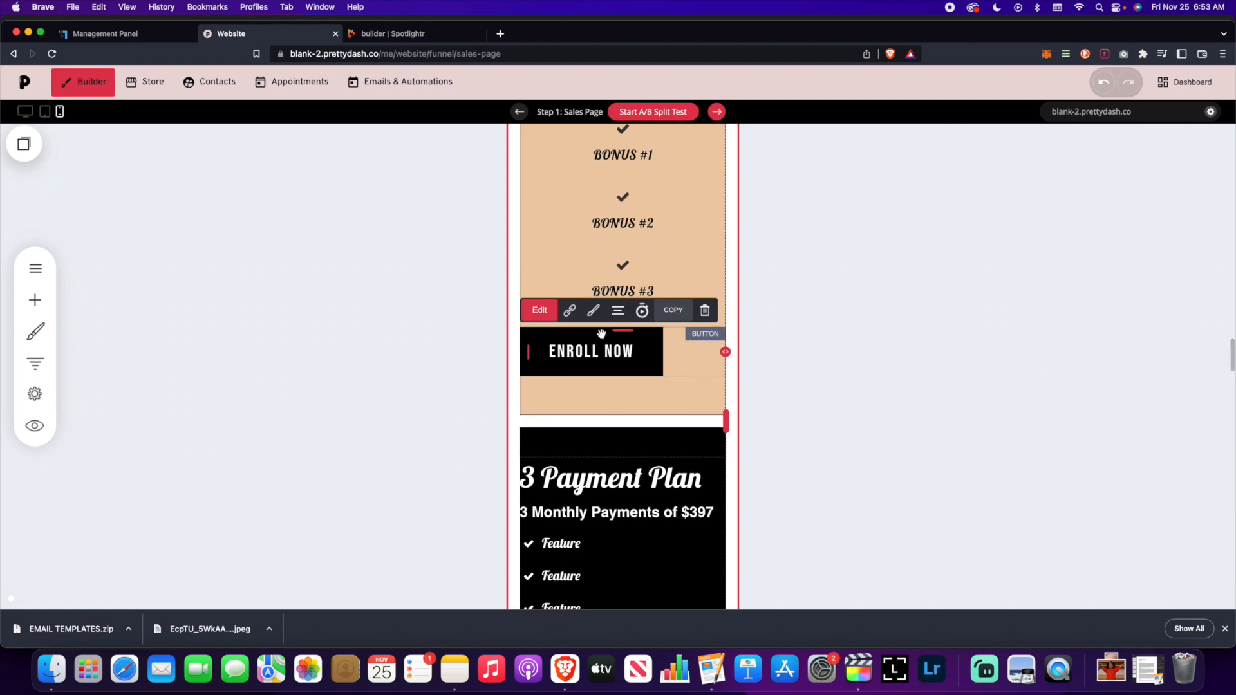
click(635, 243)
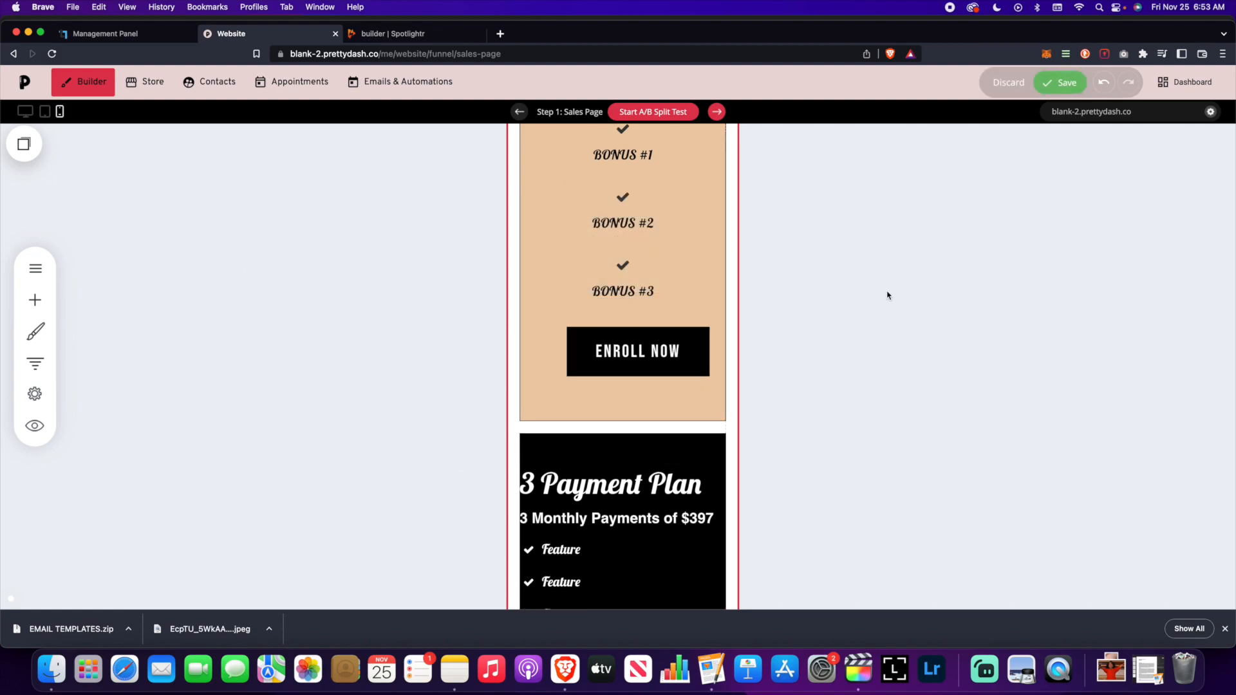
drag(545, 352, 525, 353)
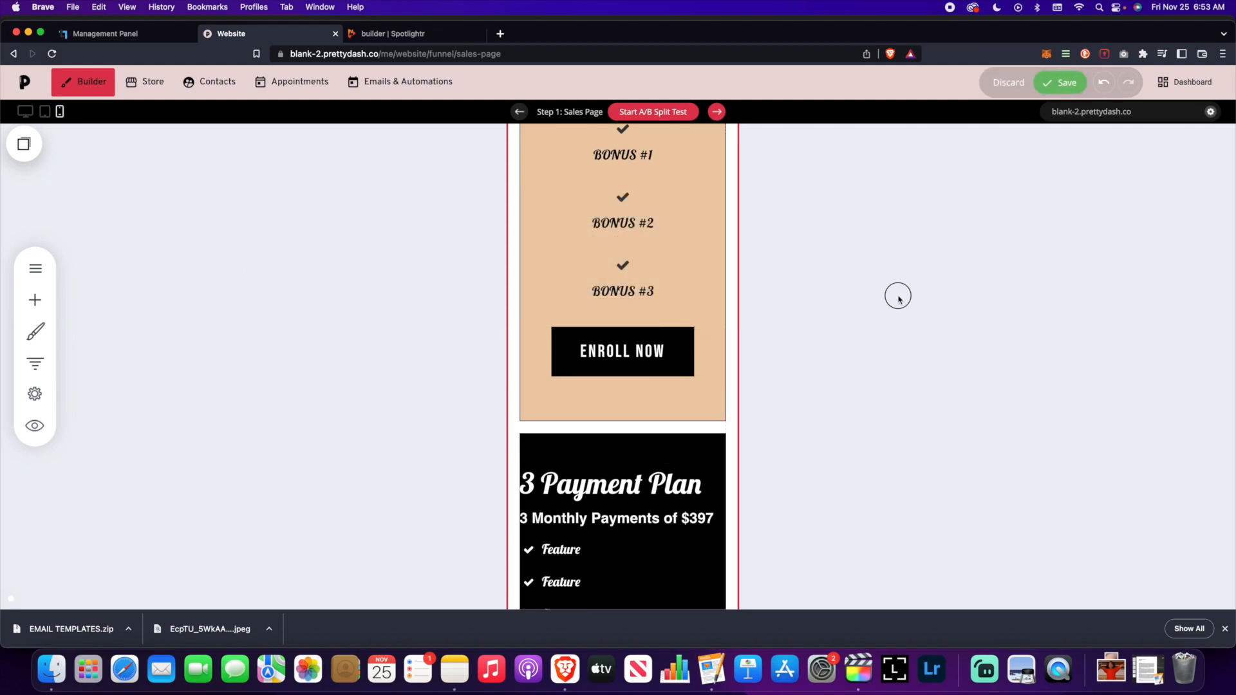
click(1069, 85)
scroll(857, 341, up, 7)
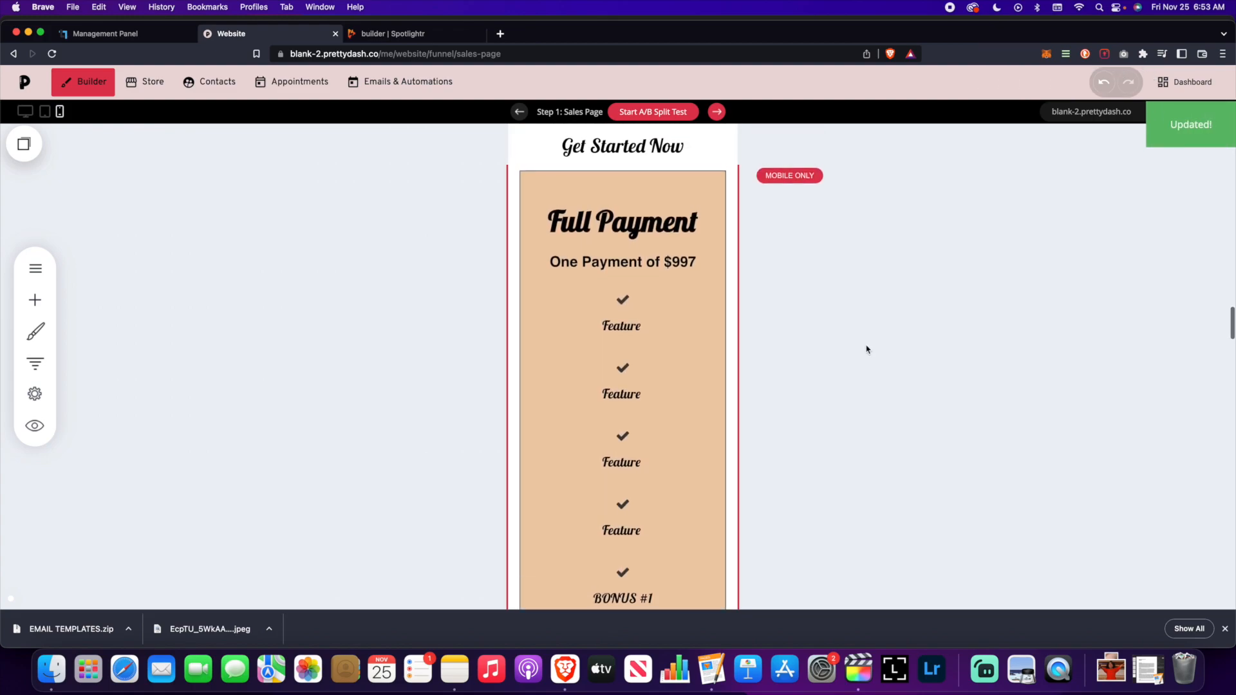
scroll(867, 348, down, 10)
scroll(866, 348, up, 10)
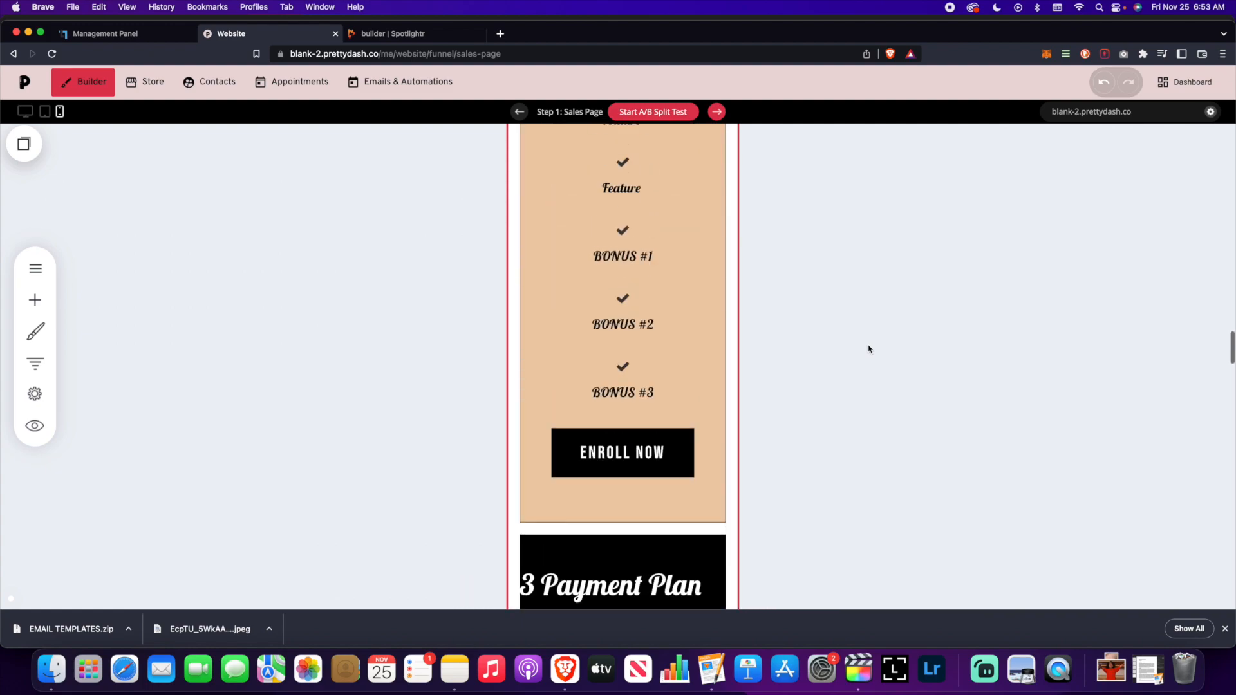
click(23, 114)
scroll(608, 317, down, 5)
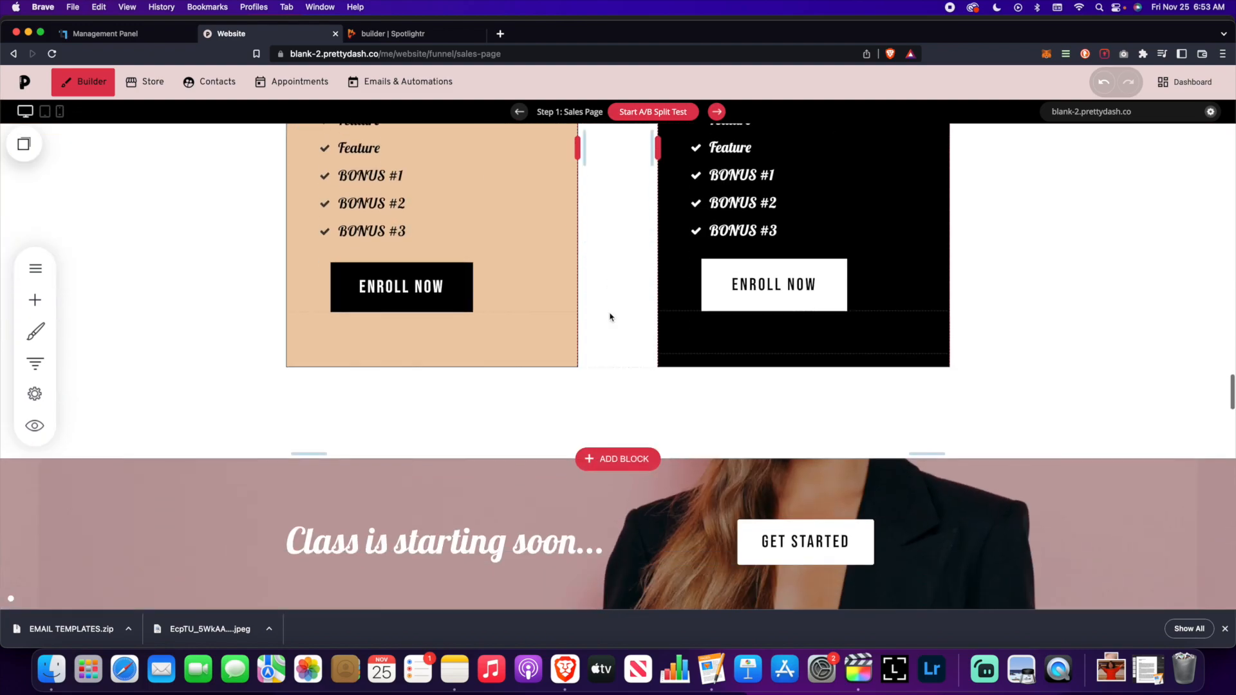
scroll(610, 317, up, 5)
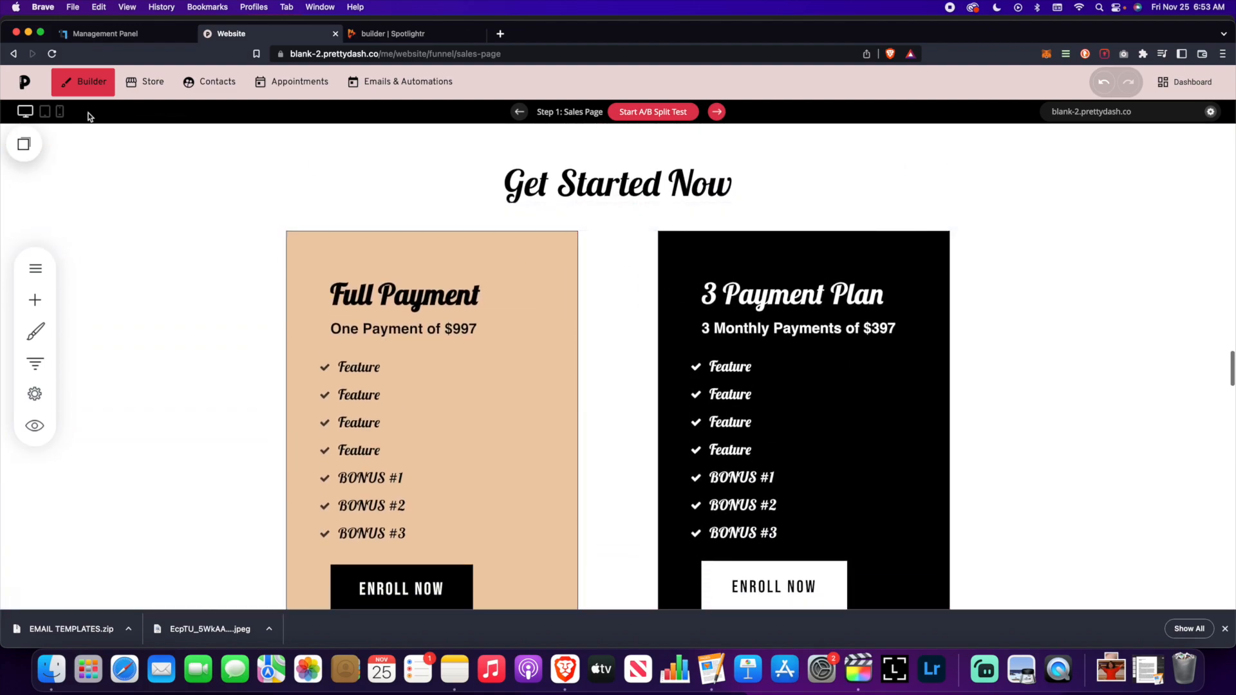
click(45, 111)
scroll(678, 305, down, 6)
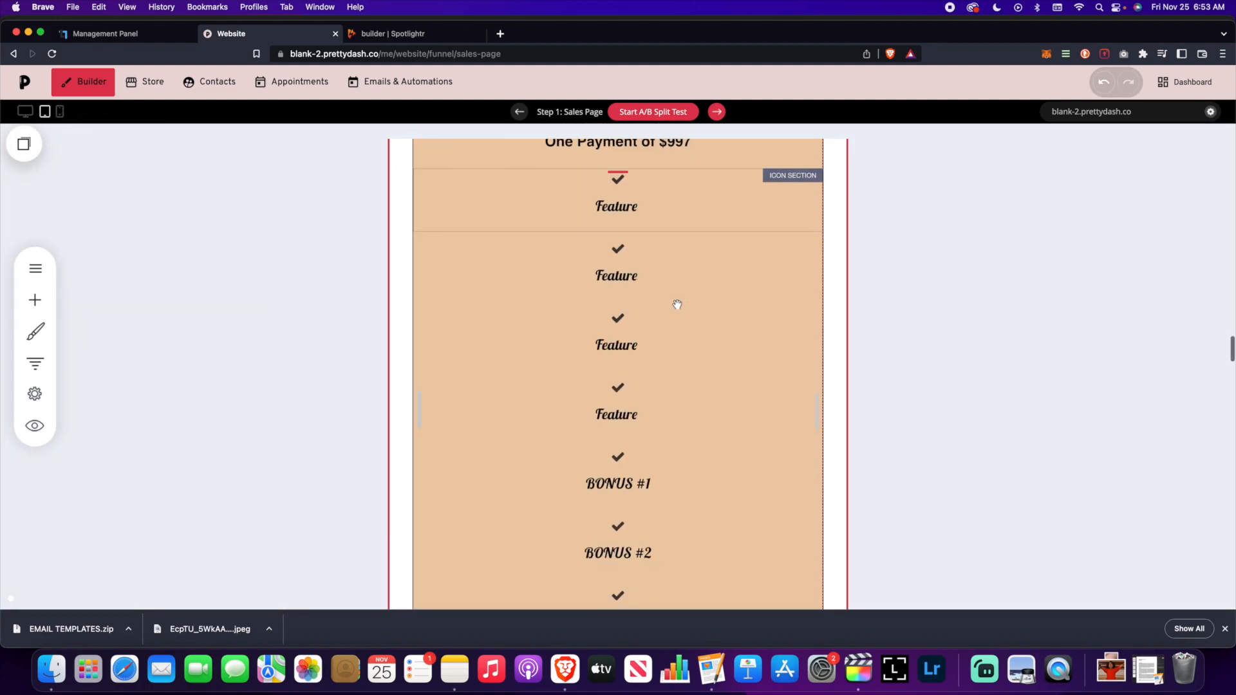
scroll(678, 304, down, 3)
scroll(677, 304, up, 9)
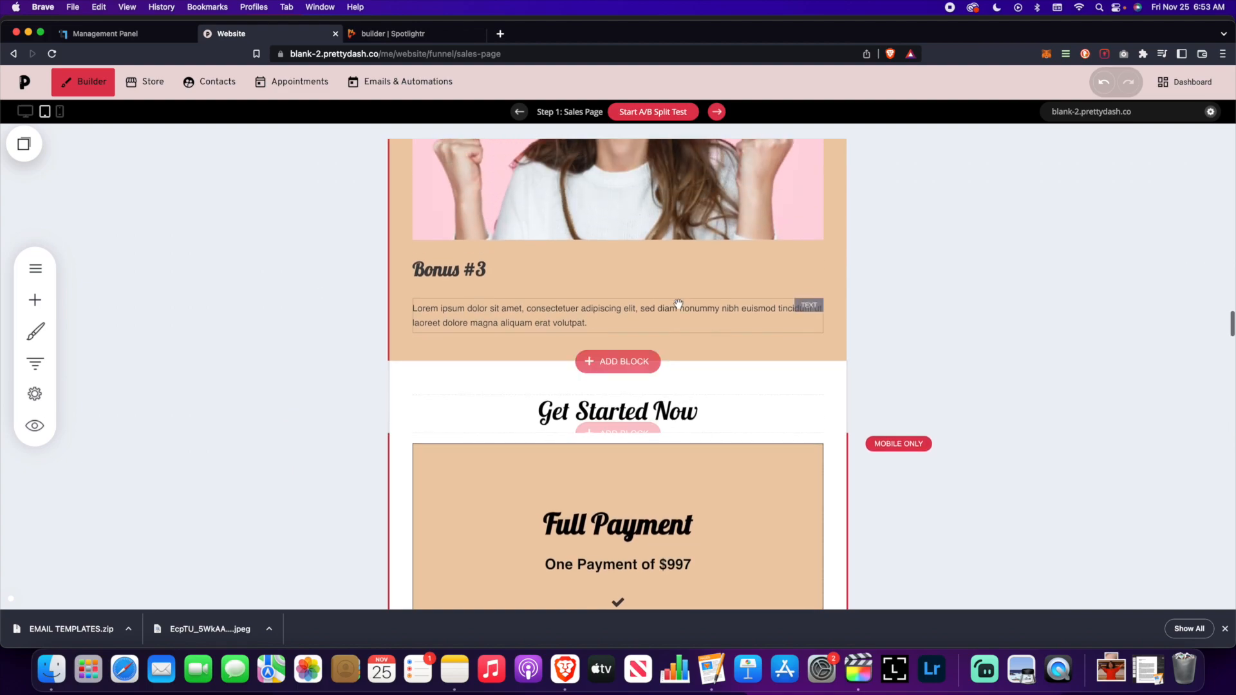
scroll(679, 304, down, 10)
scroll(681, 304, up, 9)
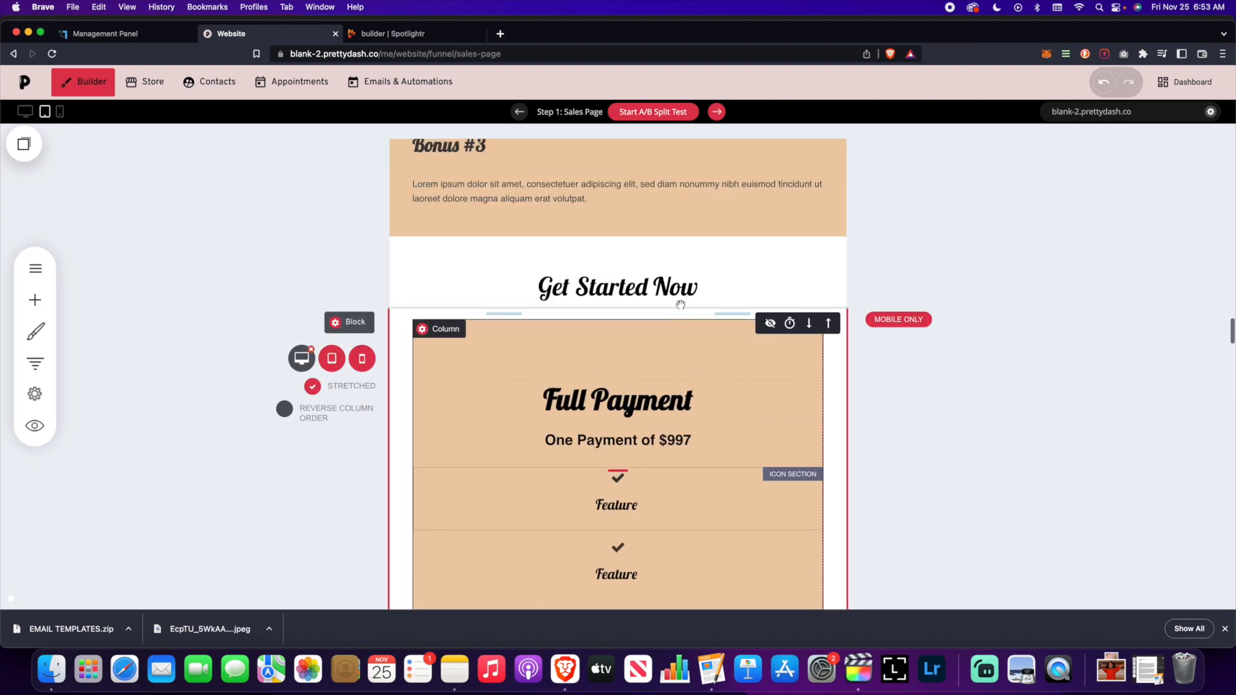
scroll(681, 304, up, 8)
click(27, 114)
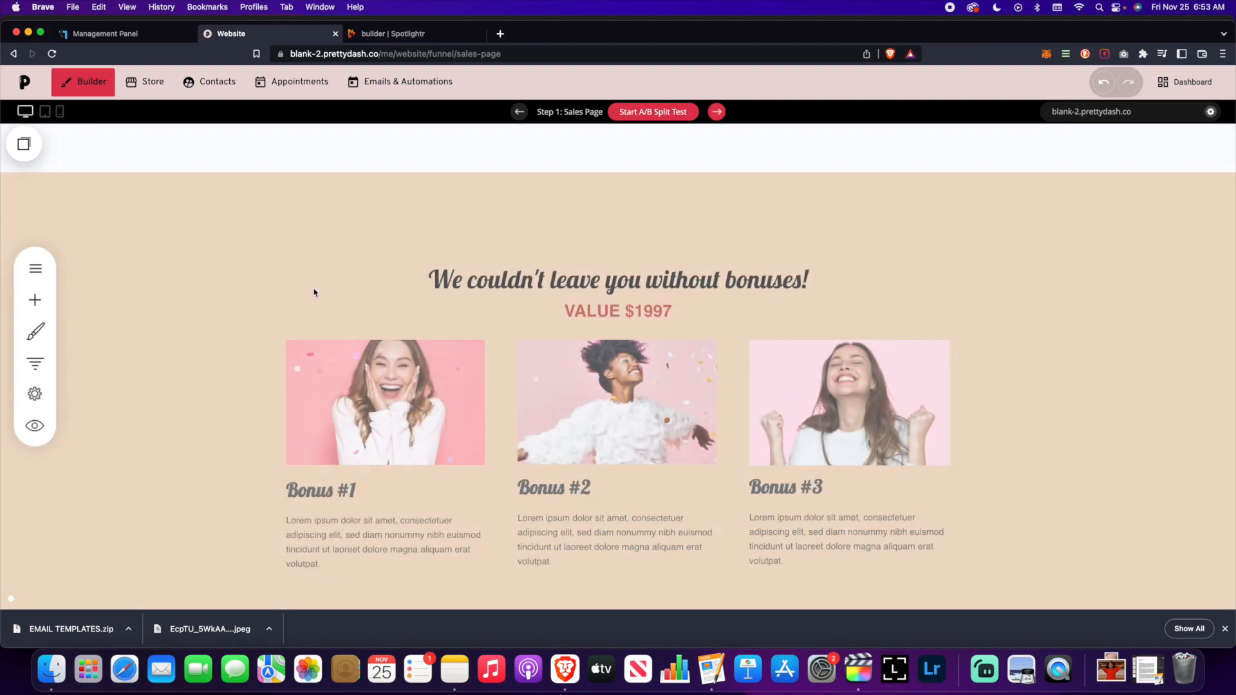
scroll(336, 273, up, 6)
scroll(339, 272, up, 6)
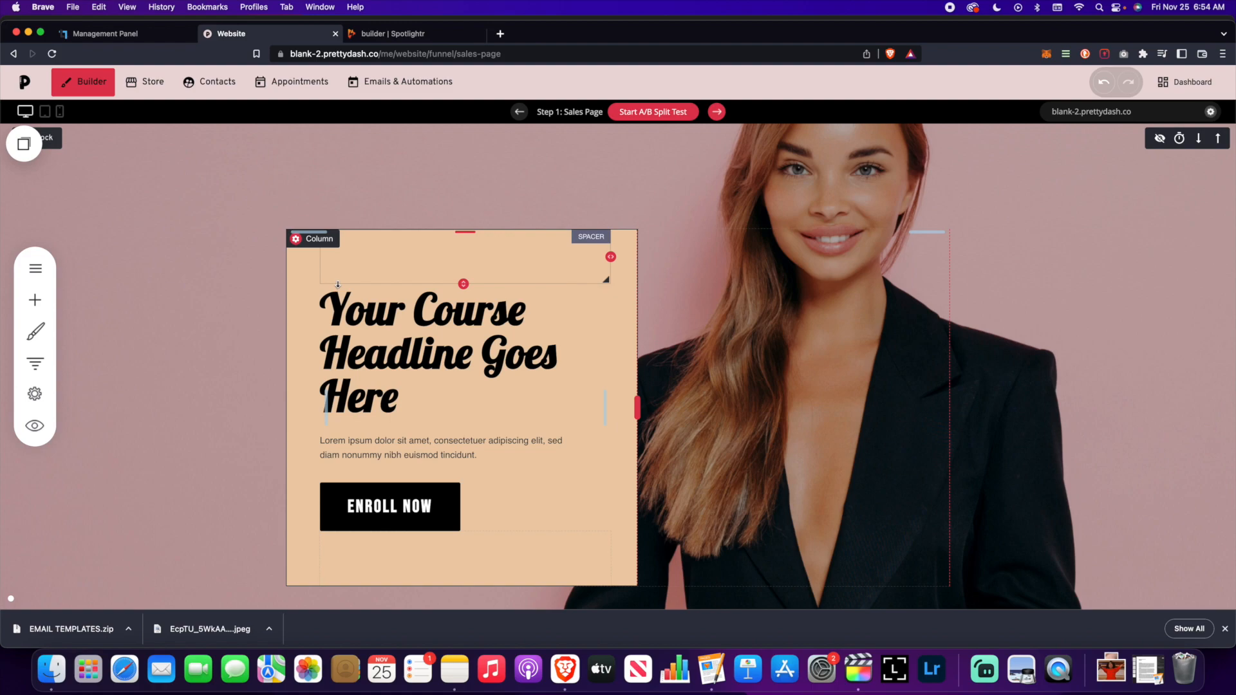
- Adjust the hero block's top spacing, then switch to the Contacts area
drag(338, 284, 394, 181)
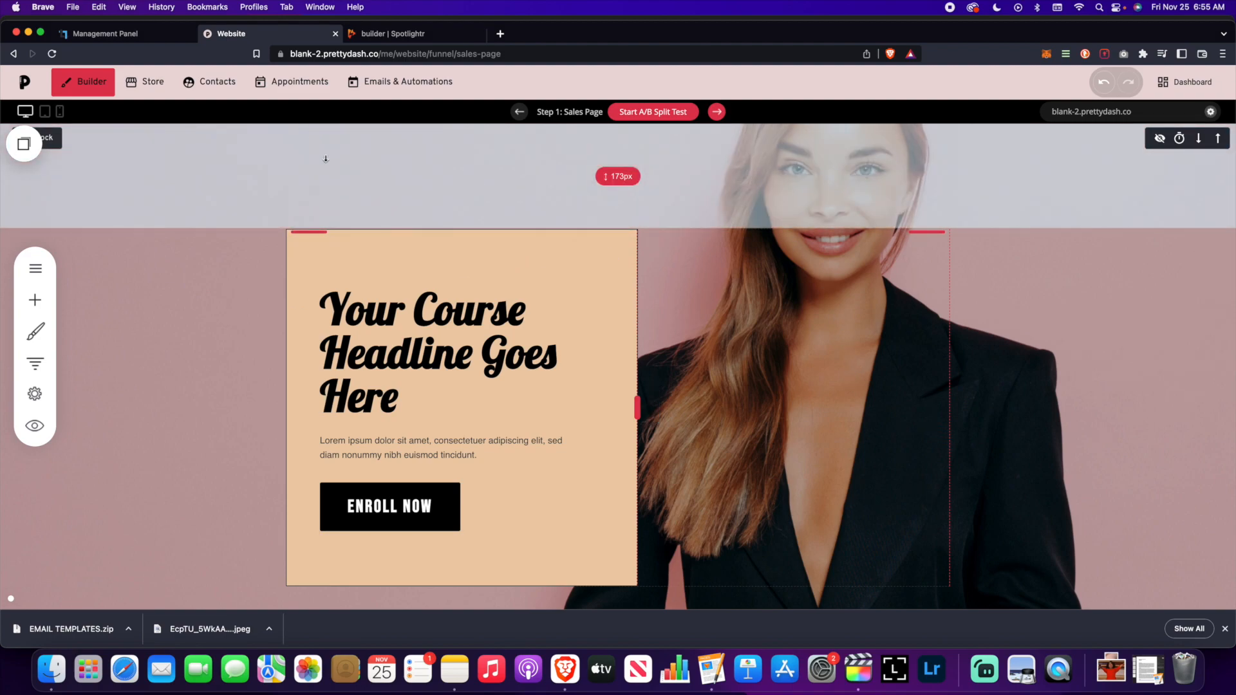
click(211, 82)
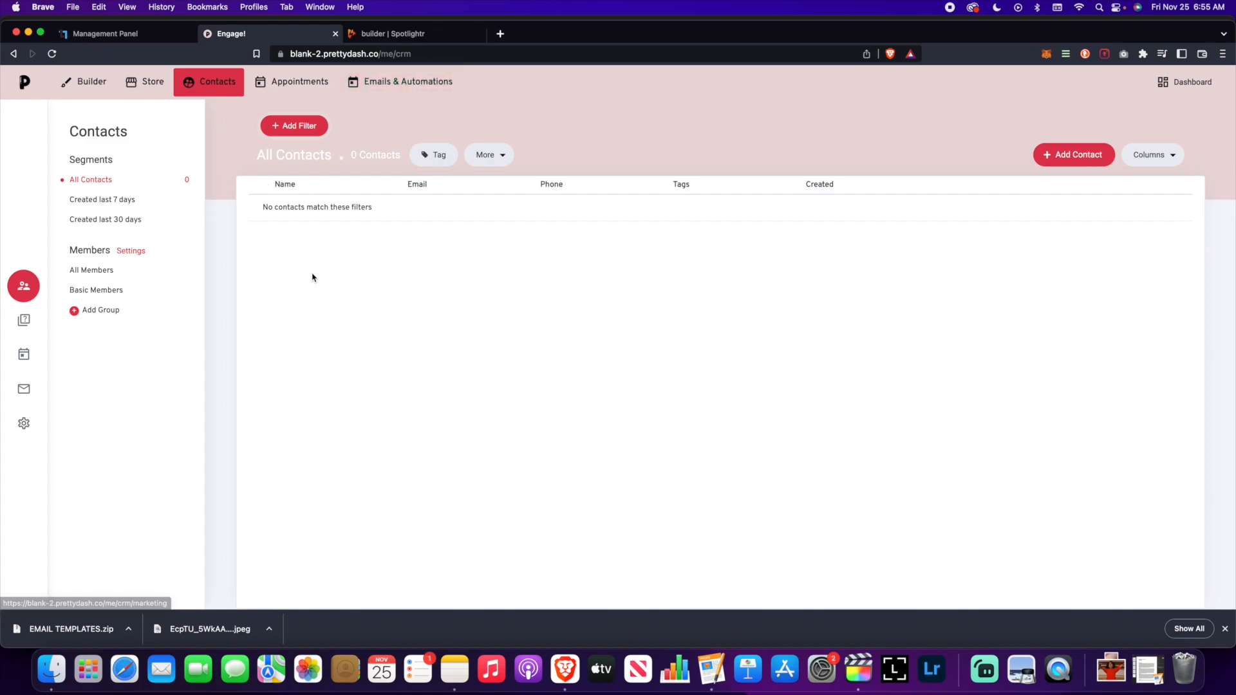
- Add the 'Online Course Students' member group, view its members, then go to the Store
click(98, 316)
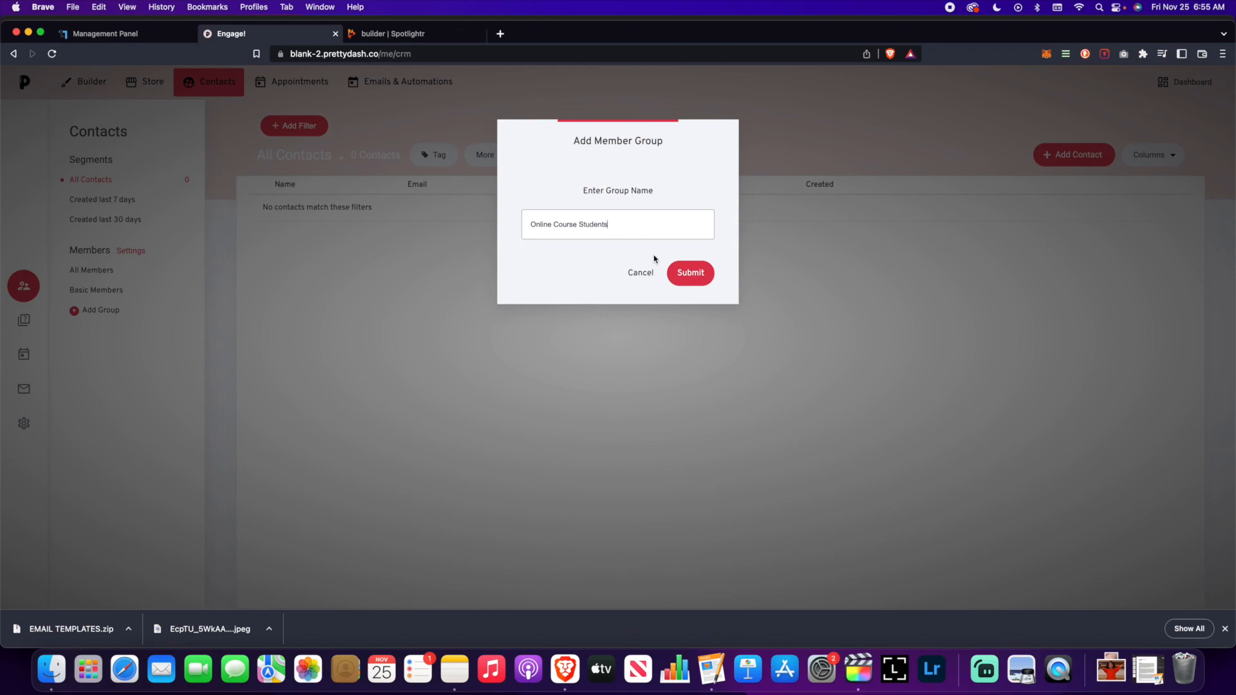
click(691, 273)
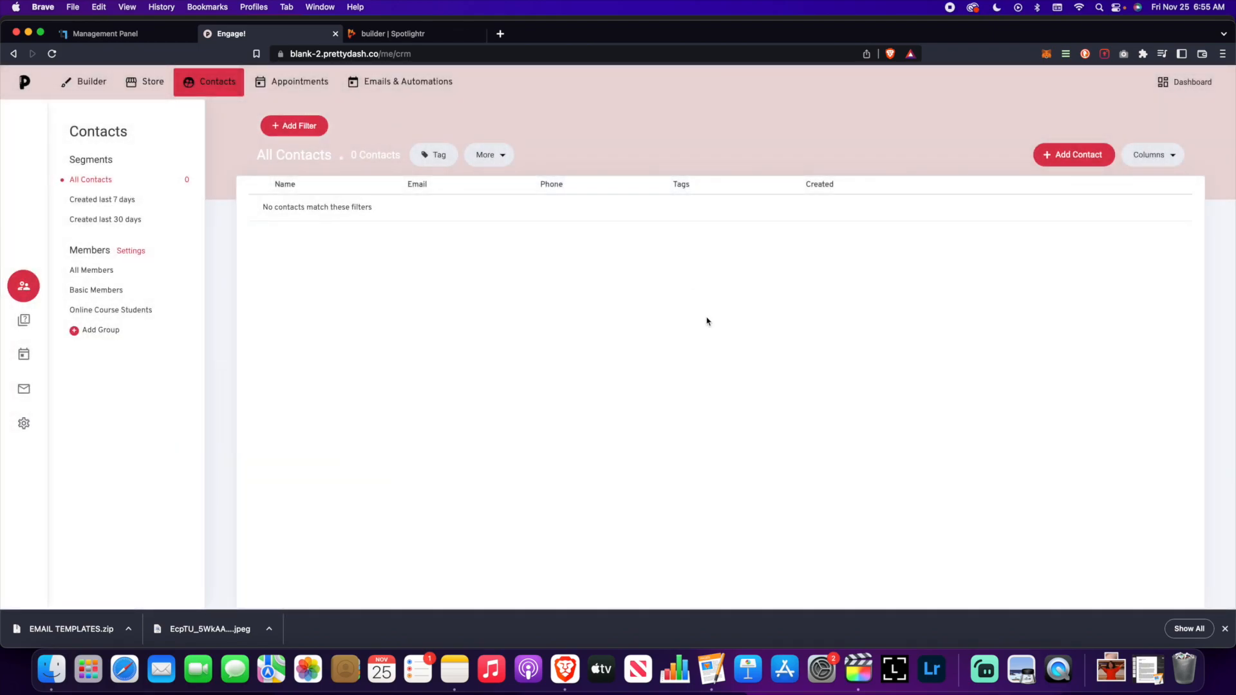
click(119, 312)
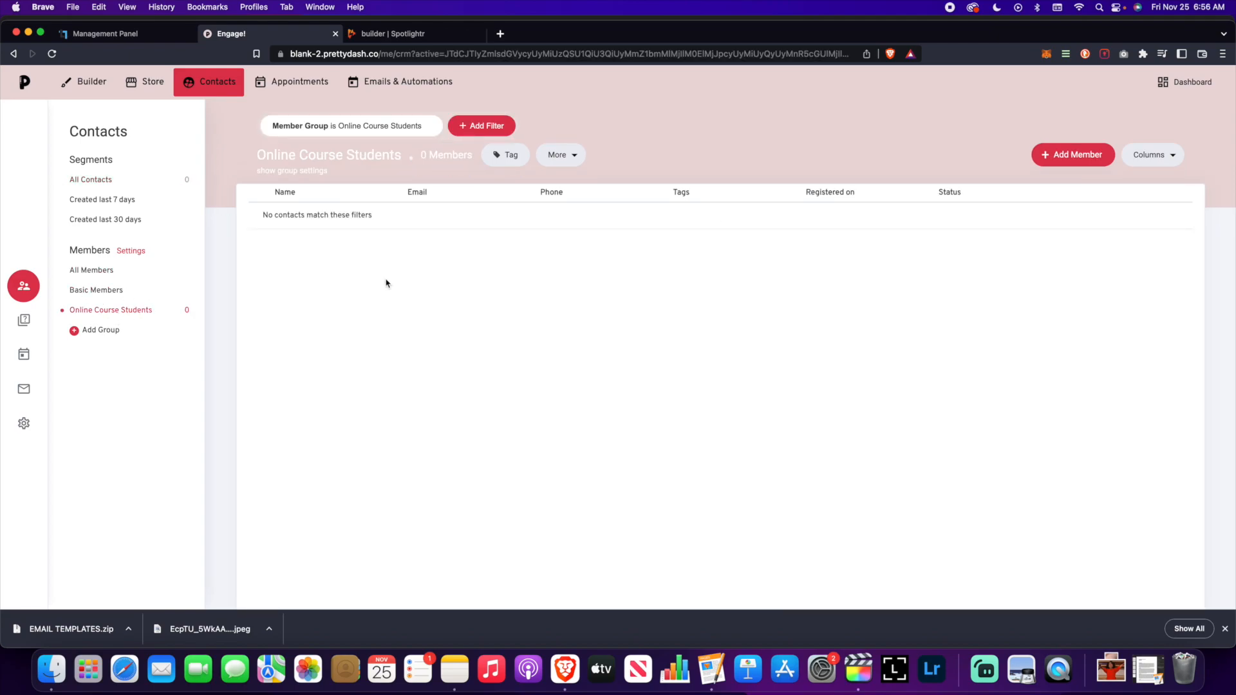
click(146, 82)
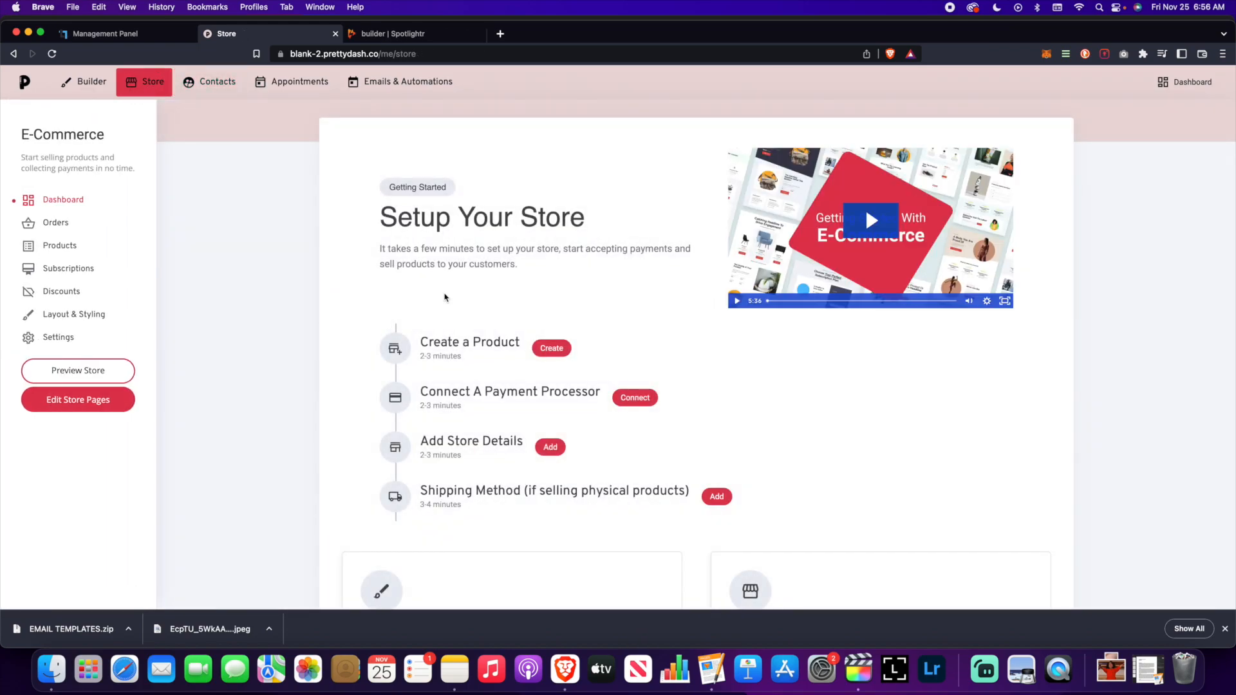
- Grant the Online Course product the Online Course Students group, save, and return to Builder
click(46, 250)
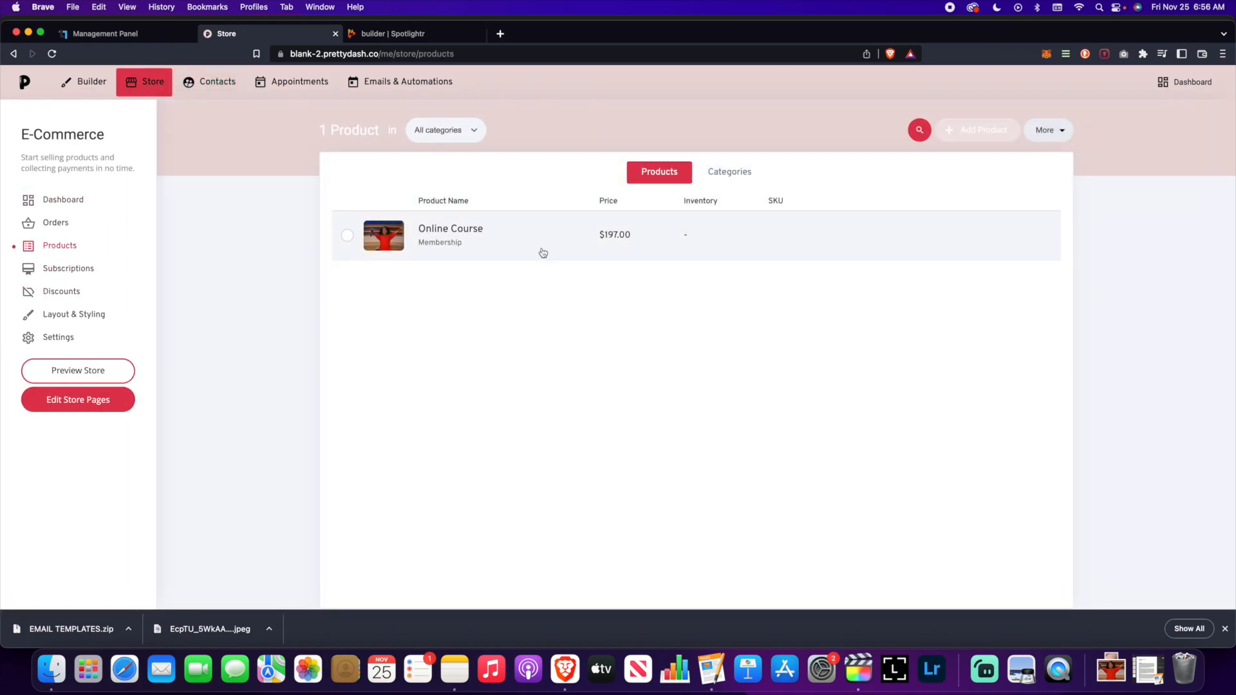
scroll(450, 394, down, 10)
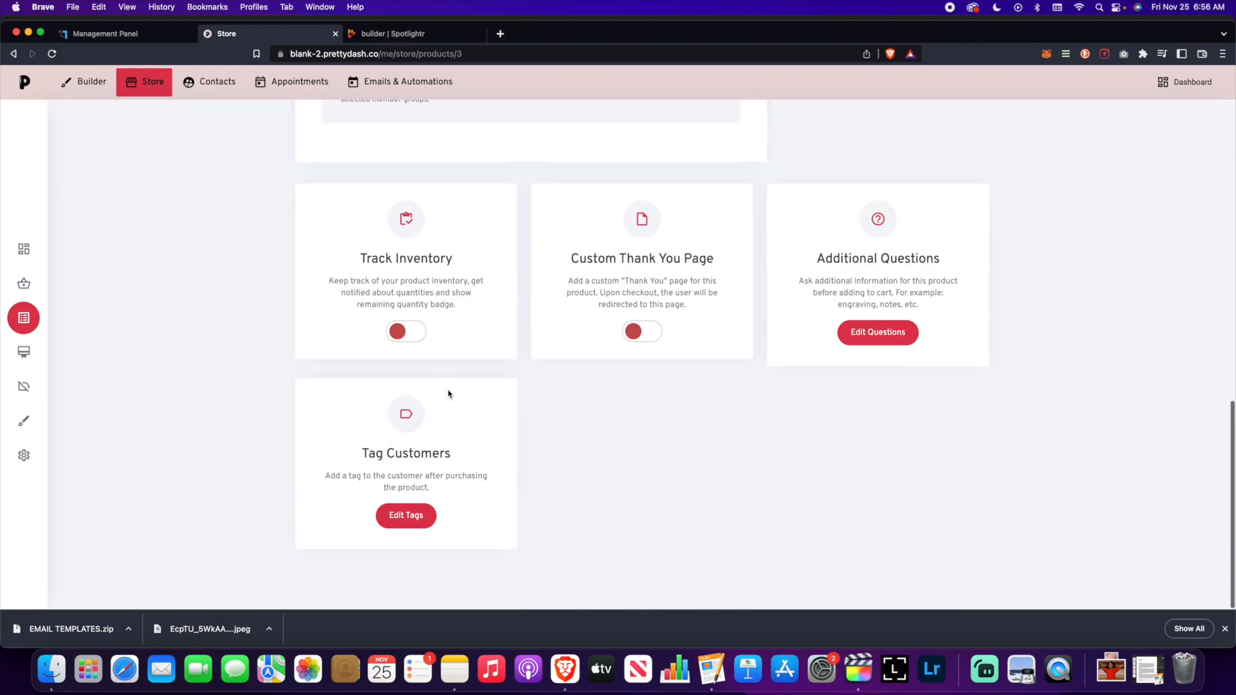
scroll(450, 394, up, 5)
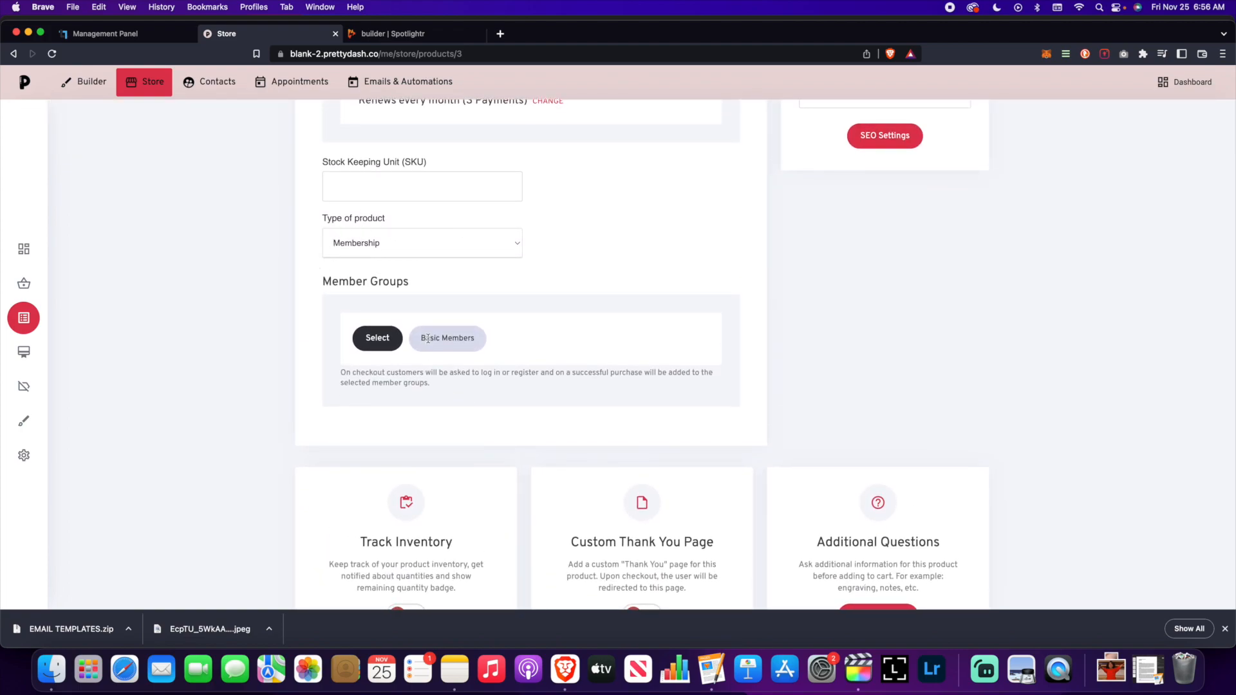
click(378, 340)
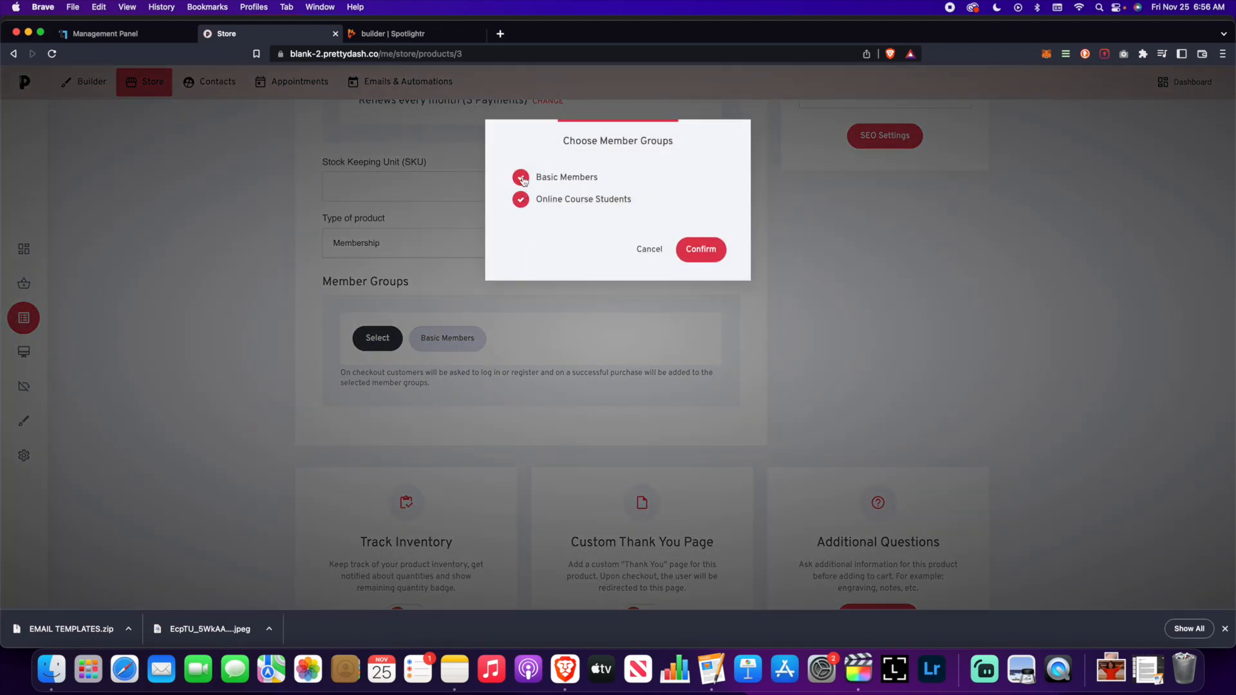
click(716, 254)
scroll(750, 369, up, 8)
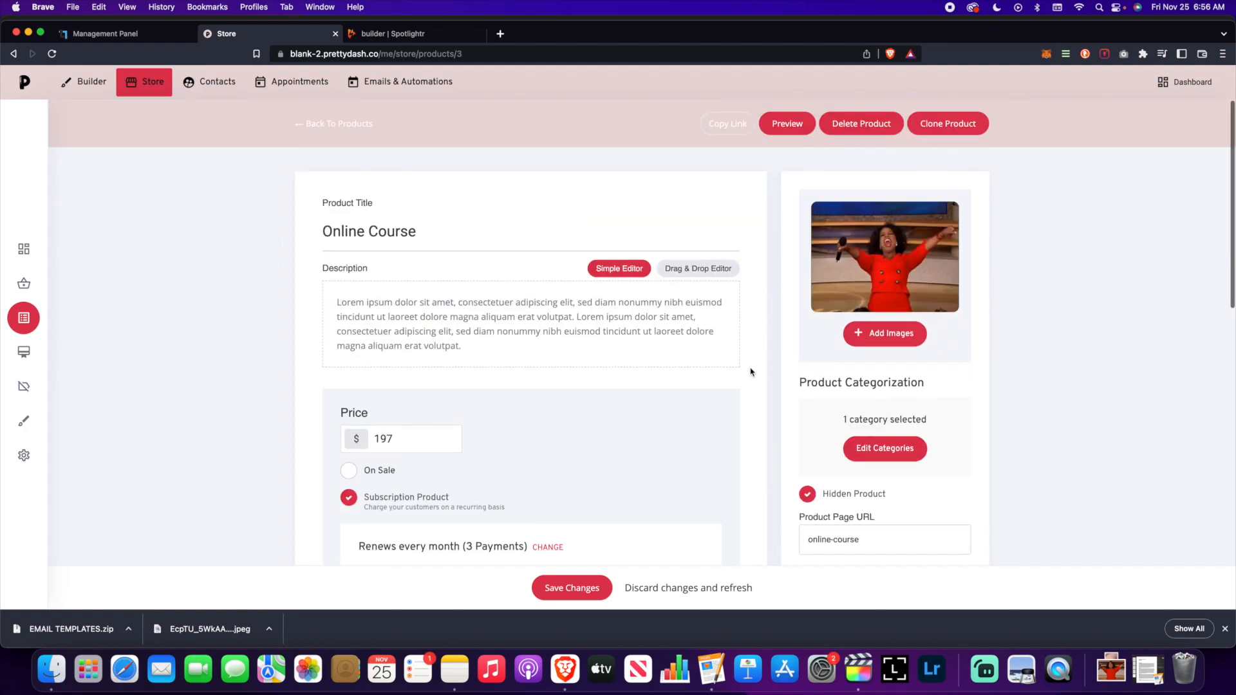
scroll(549, 545, down, 3)
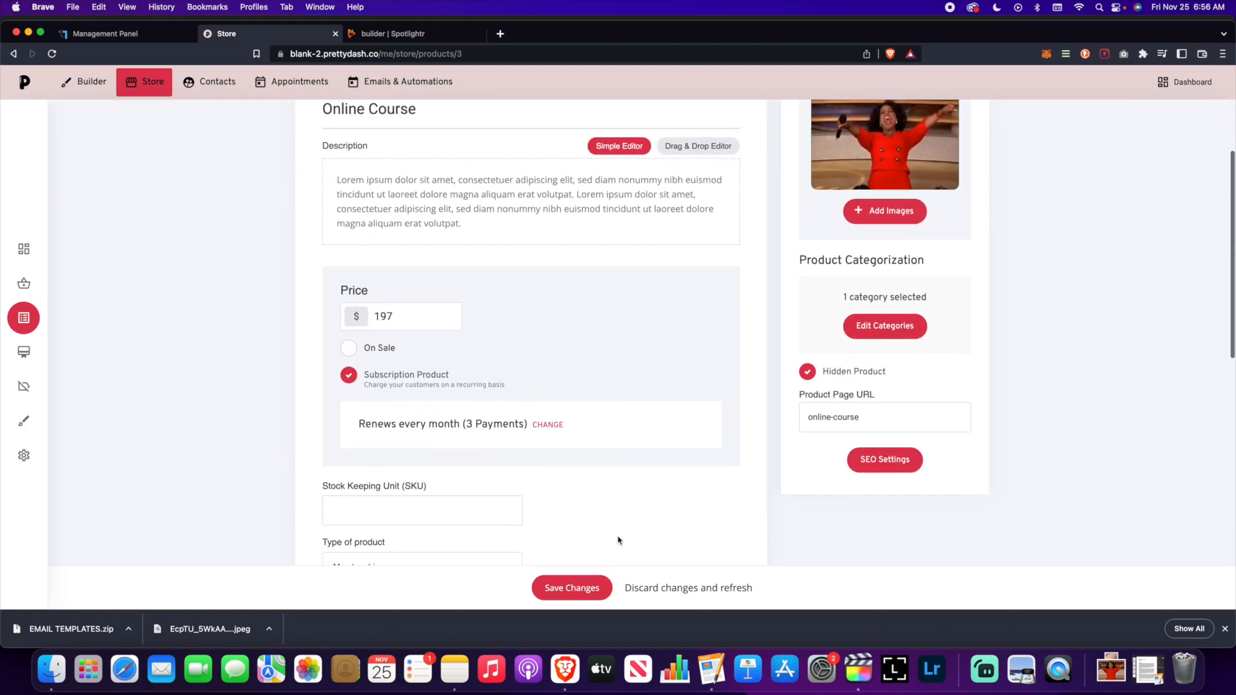
click(598, 588)
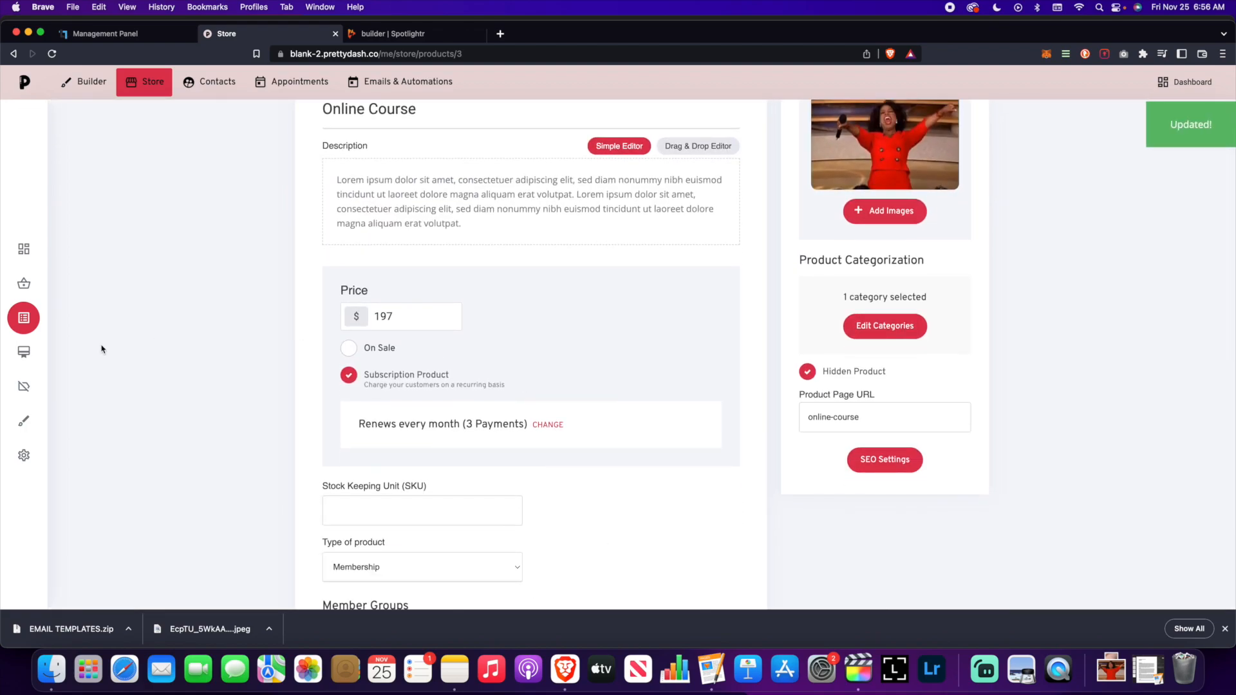
click(83, 81)
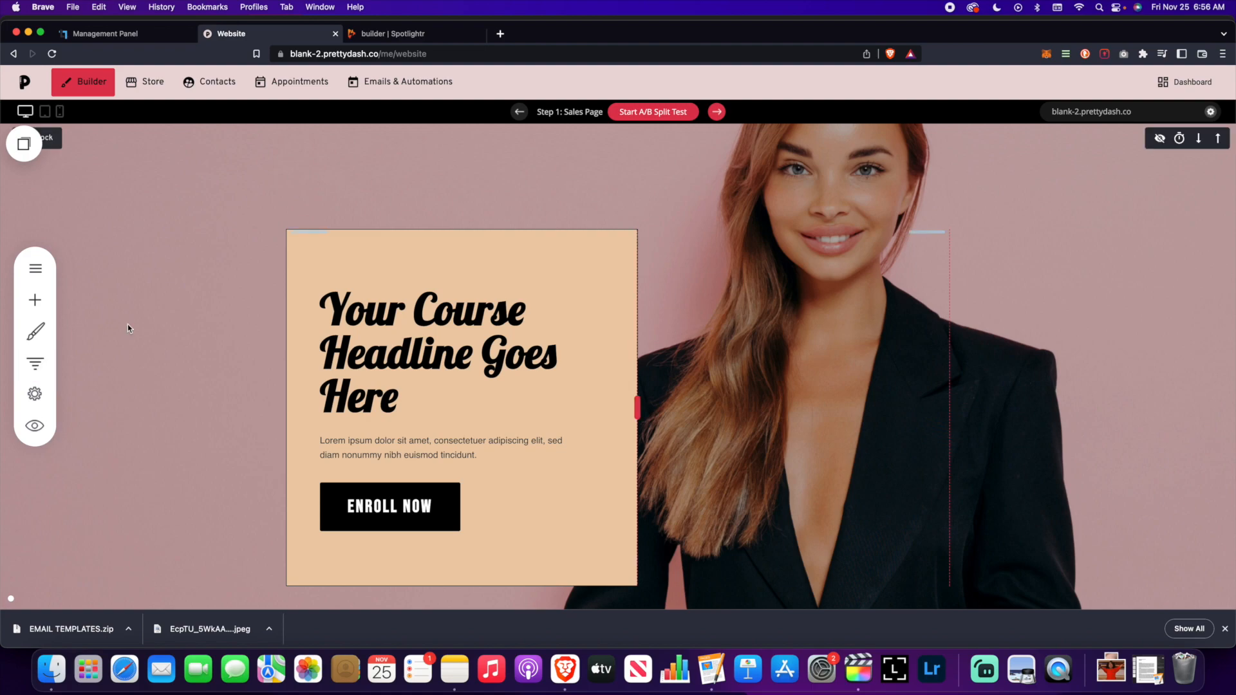
- Check the hero, full-payment and payment-plan Enroll Now button links, leaving them unchanged
scroll(269, 333, down, 3)
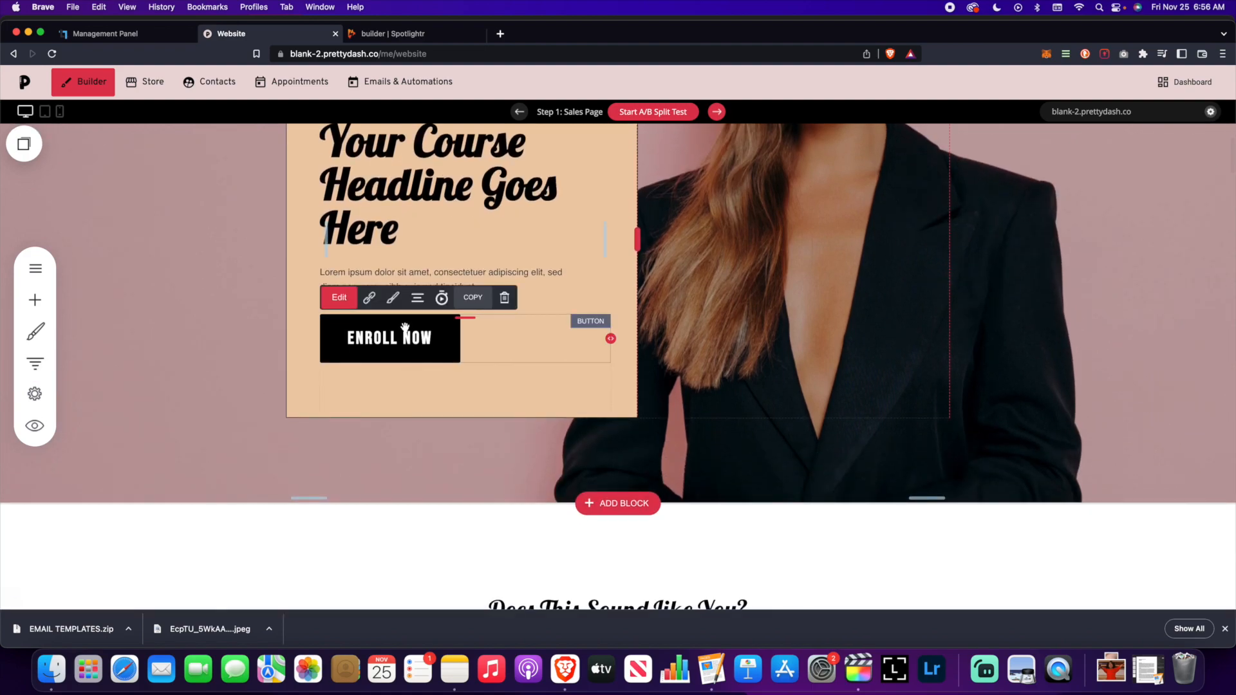
click(369, 298)
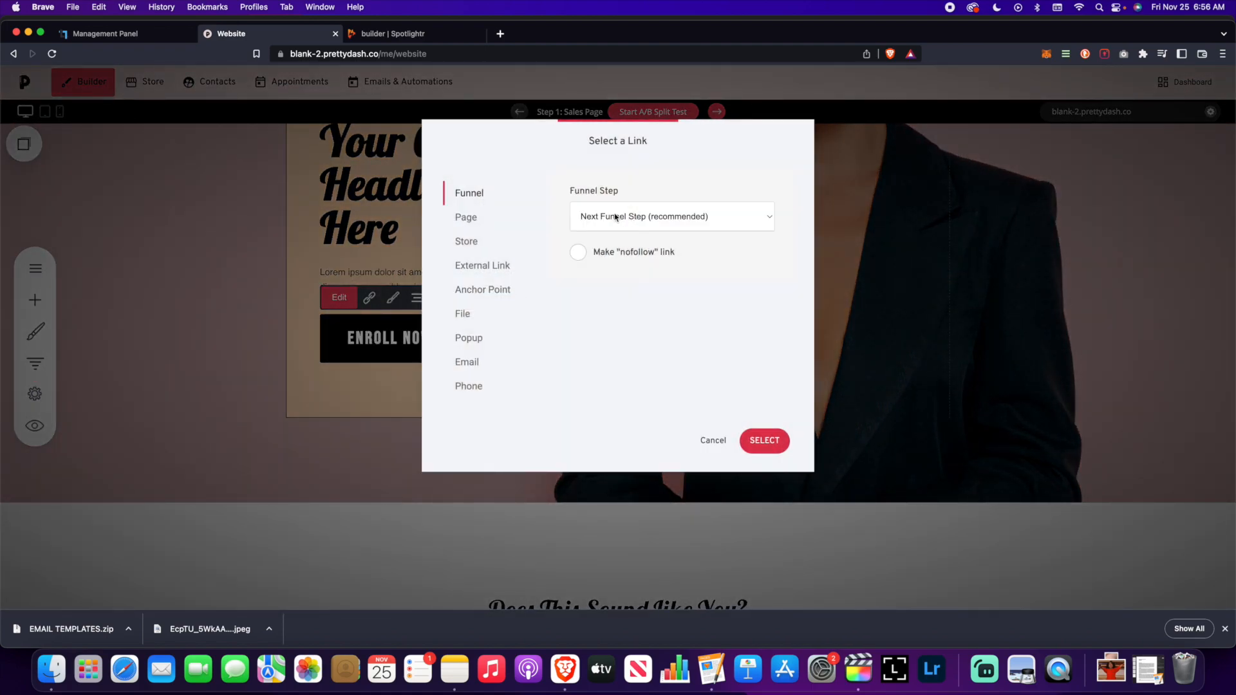
click(713, 440)
scroll(625, 379, down, 15)
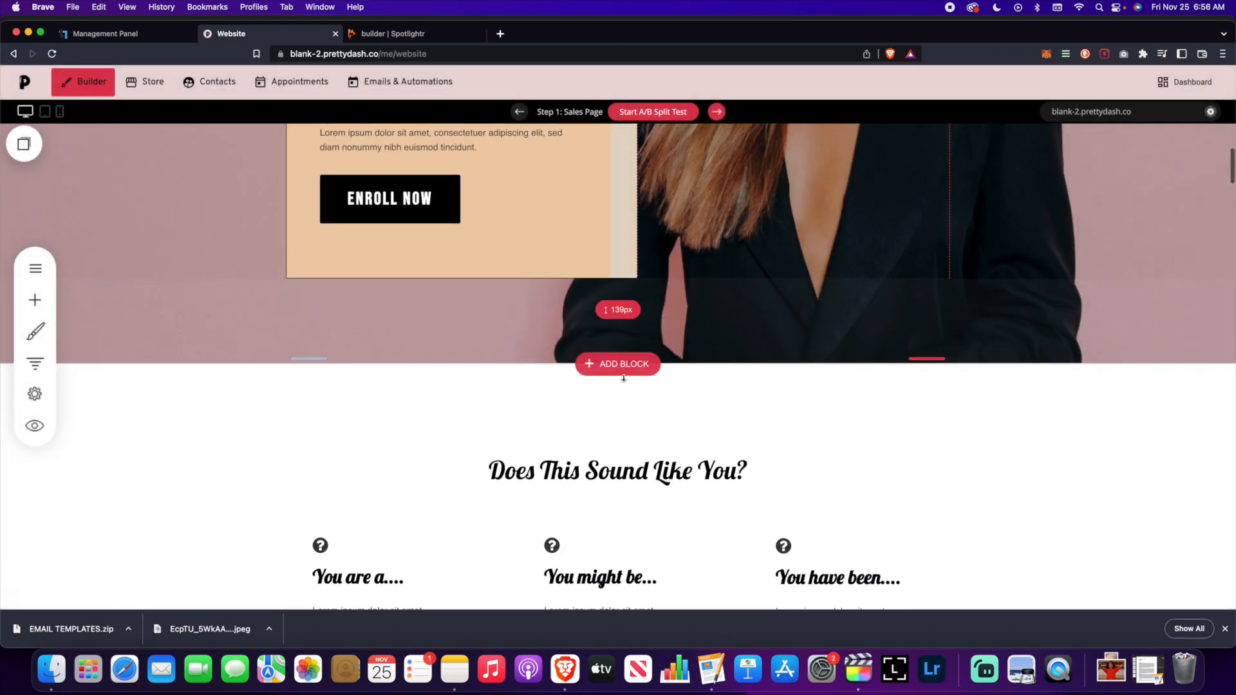
scroll(624, 379, down, 20)
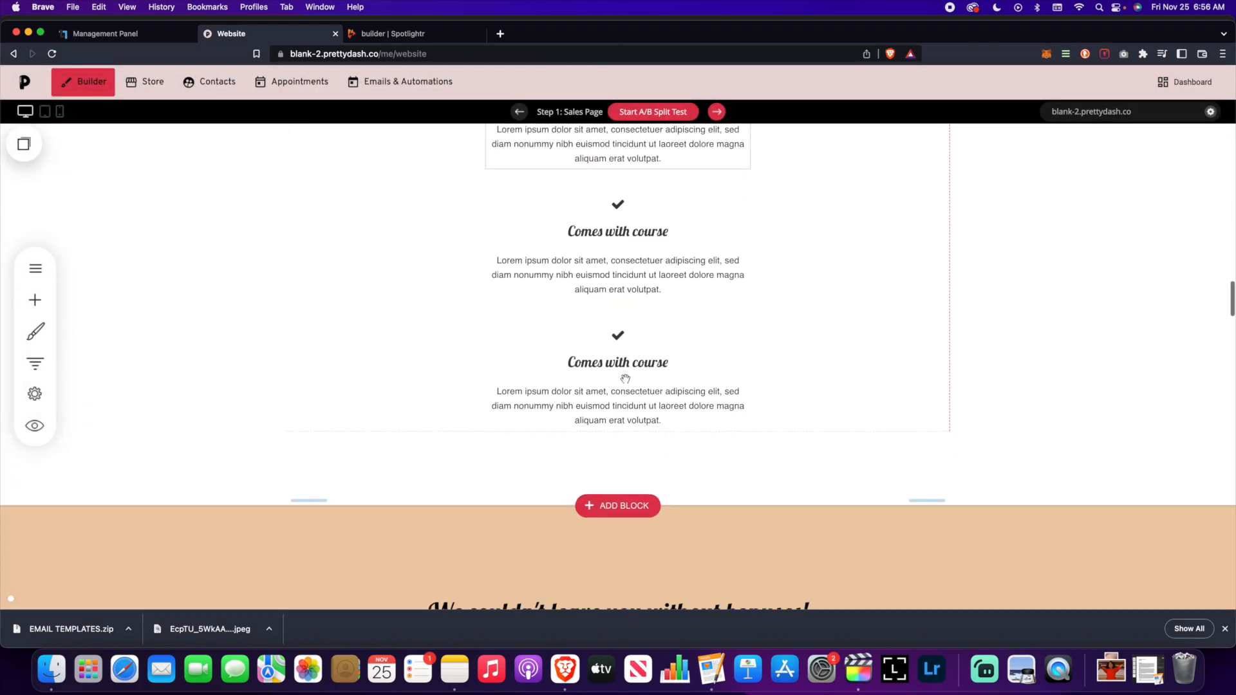
scroll(628, 383, down, 5)
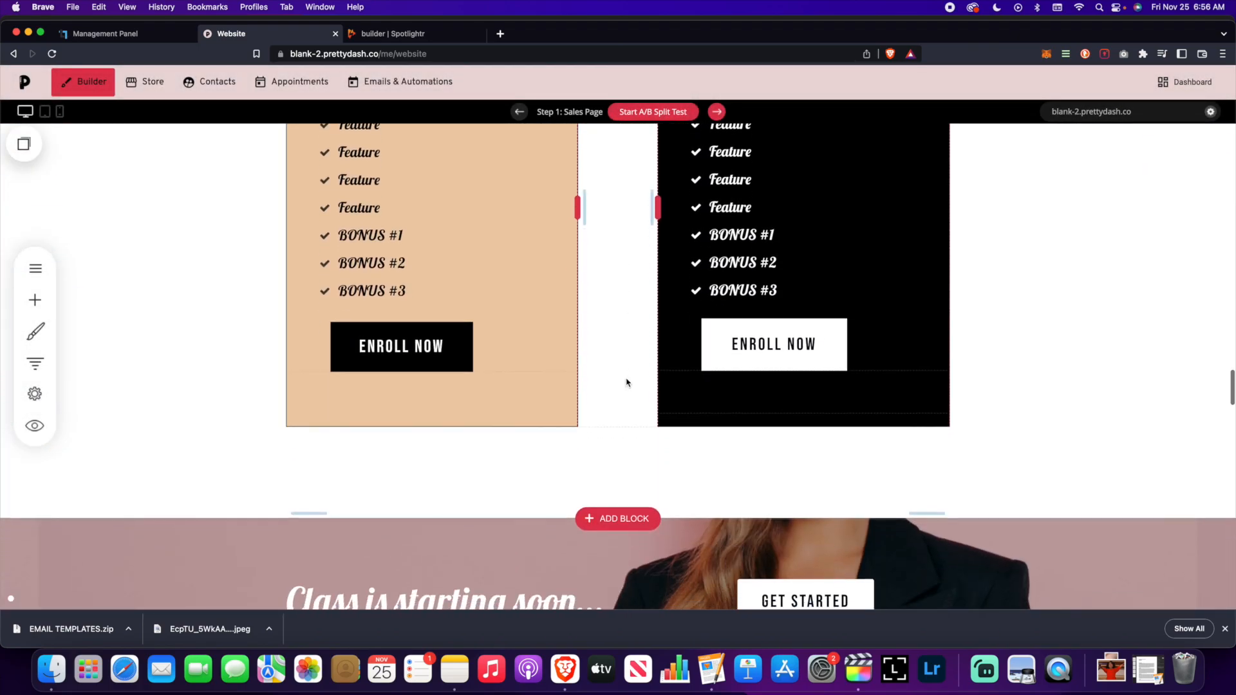
click(438, 351)
click(380, 308)
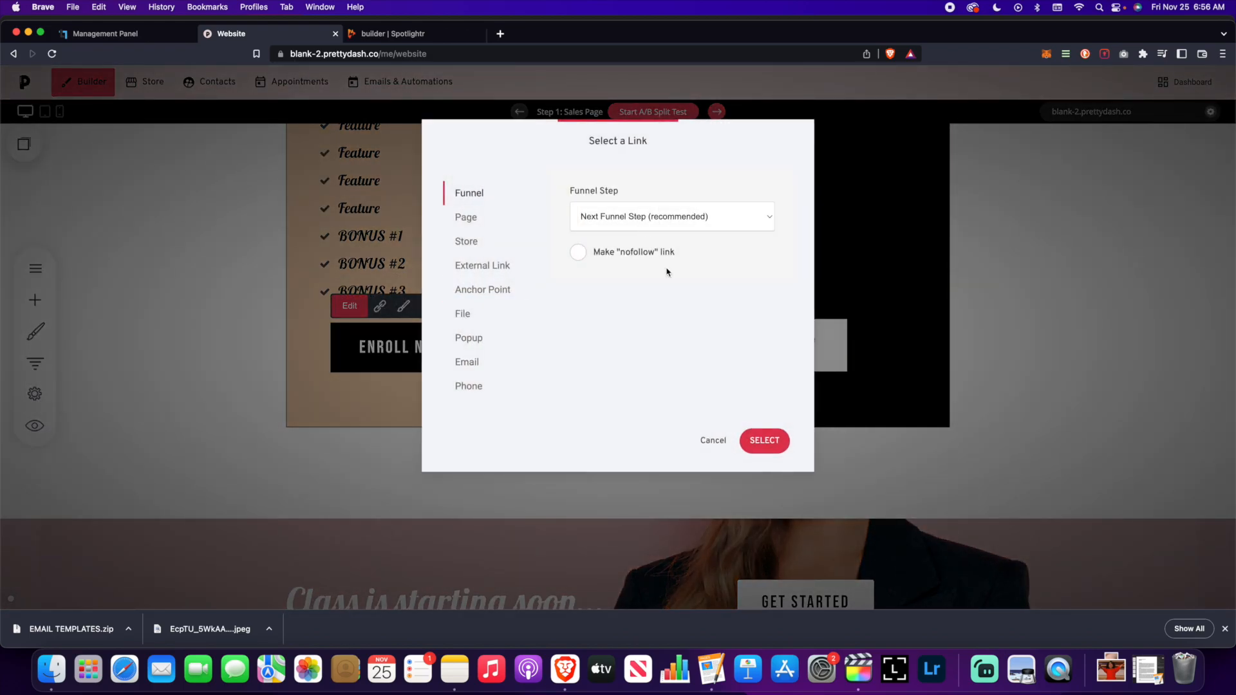
click(713, 441)
click(773, 346)
click(749, 303)
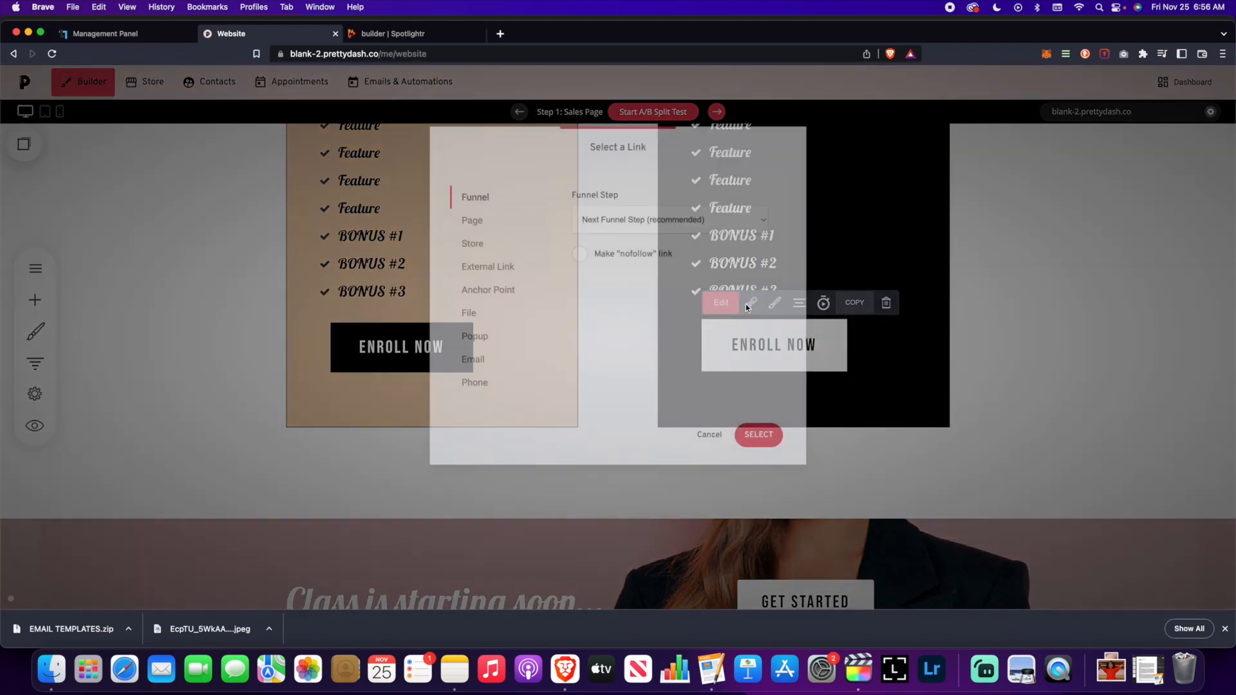
click(715, 442)
- Review the Get Started and both lower Enroll Now button links without changing them
scroll(719, 418, down, 5)
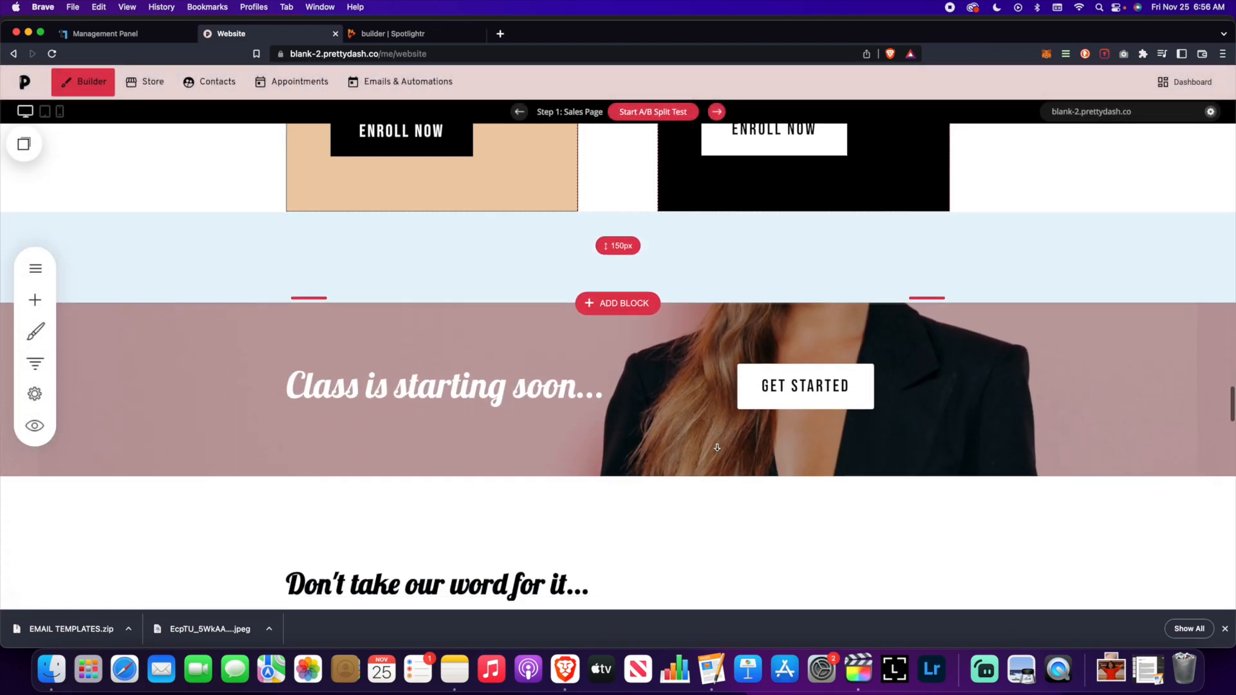
click(787, 298)
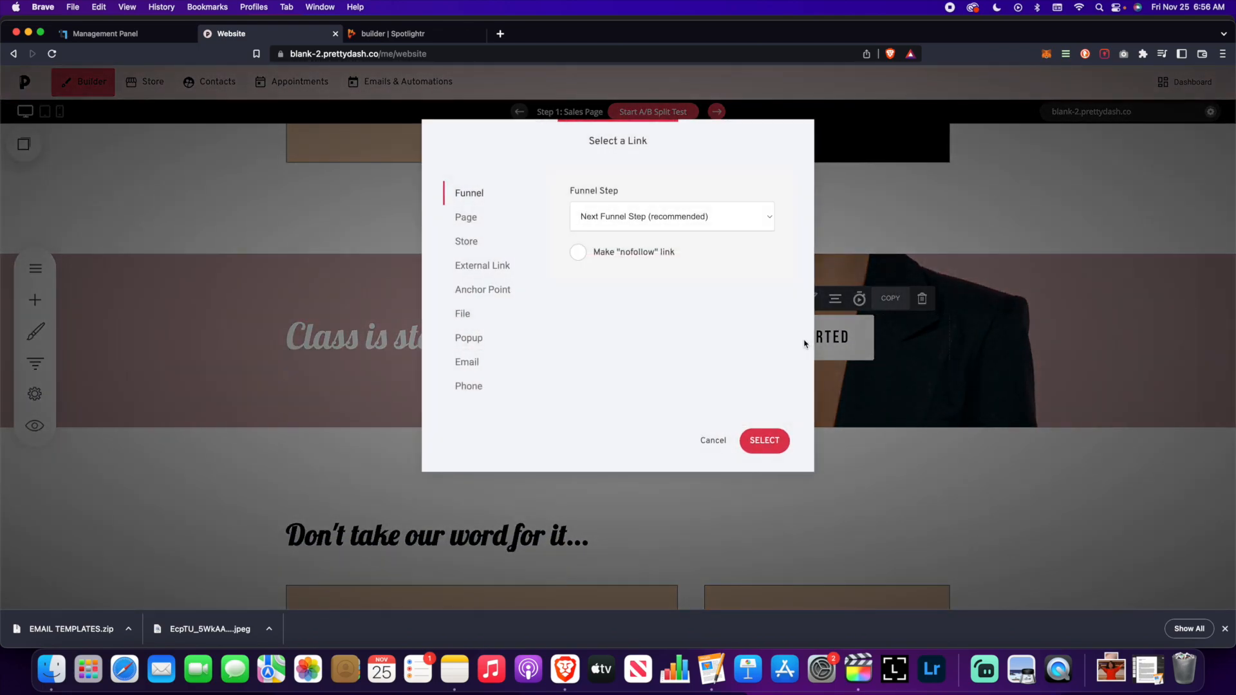
click(713, 441)
scroll(712, 451, down, 10)
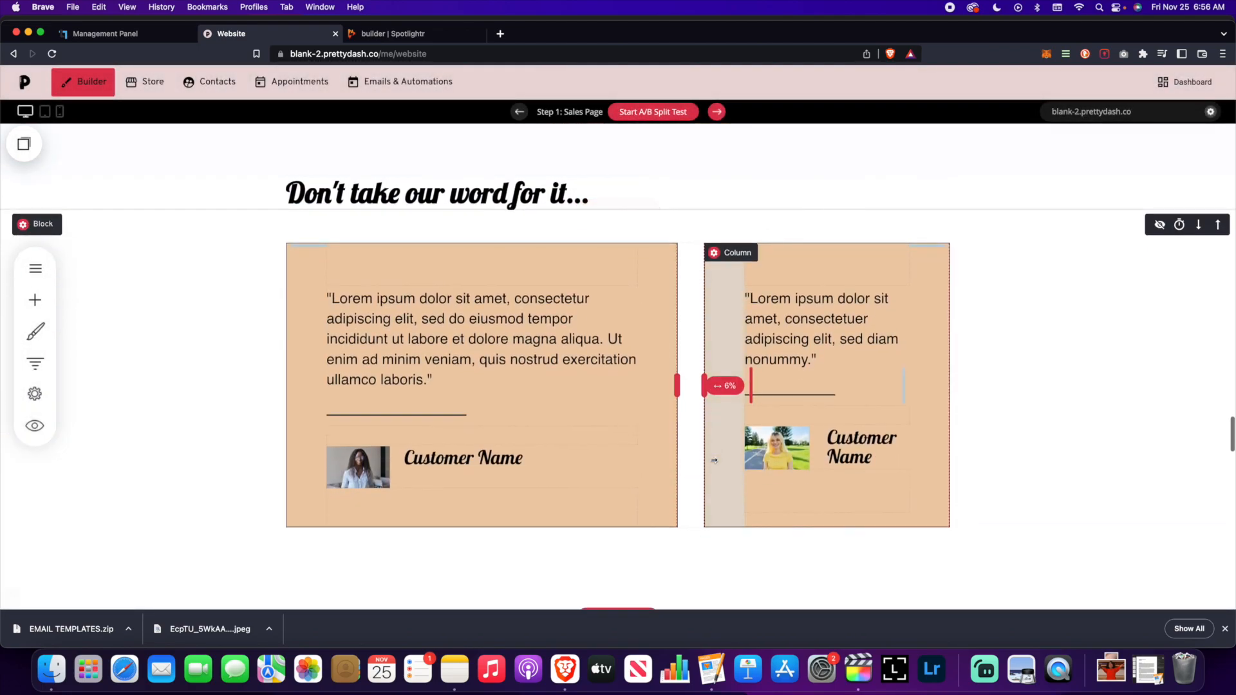
scroll(716, 461, down, 15)
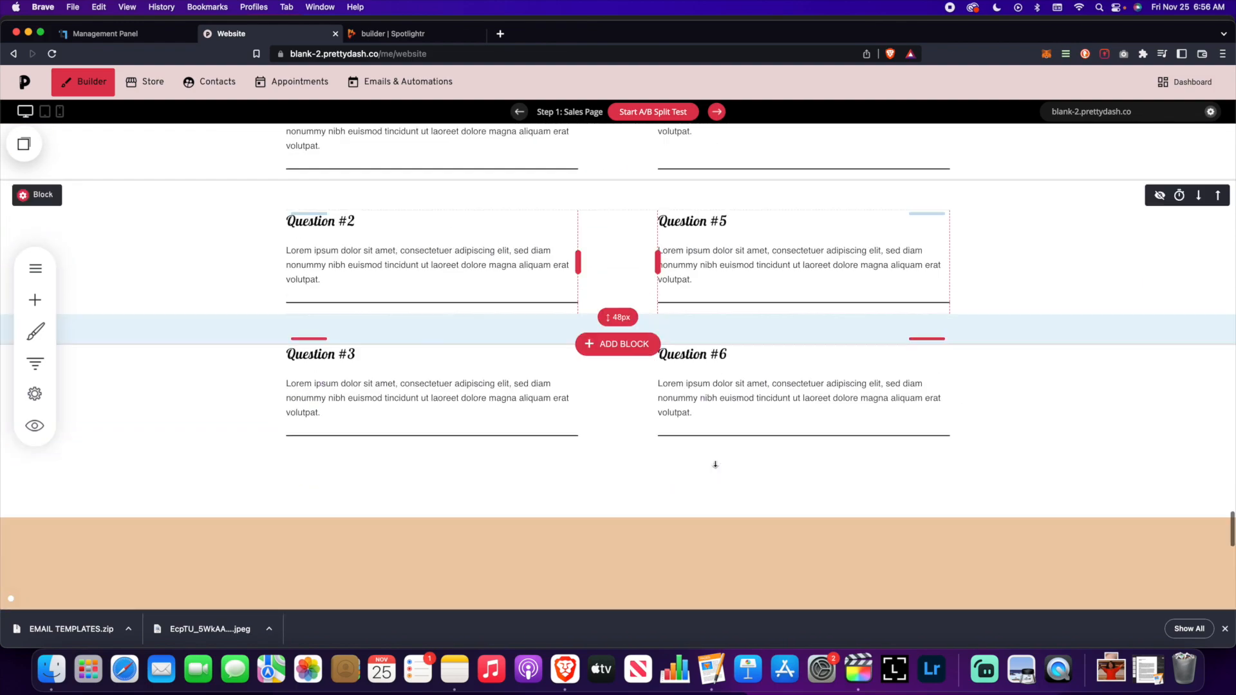
scroll(715, 464, down, 7)
scroll(438, 374, up, 2)
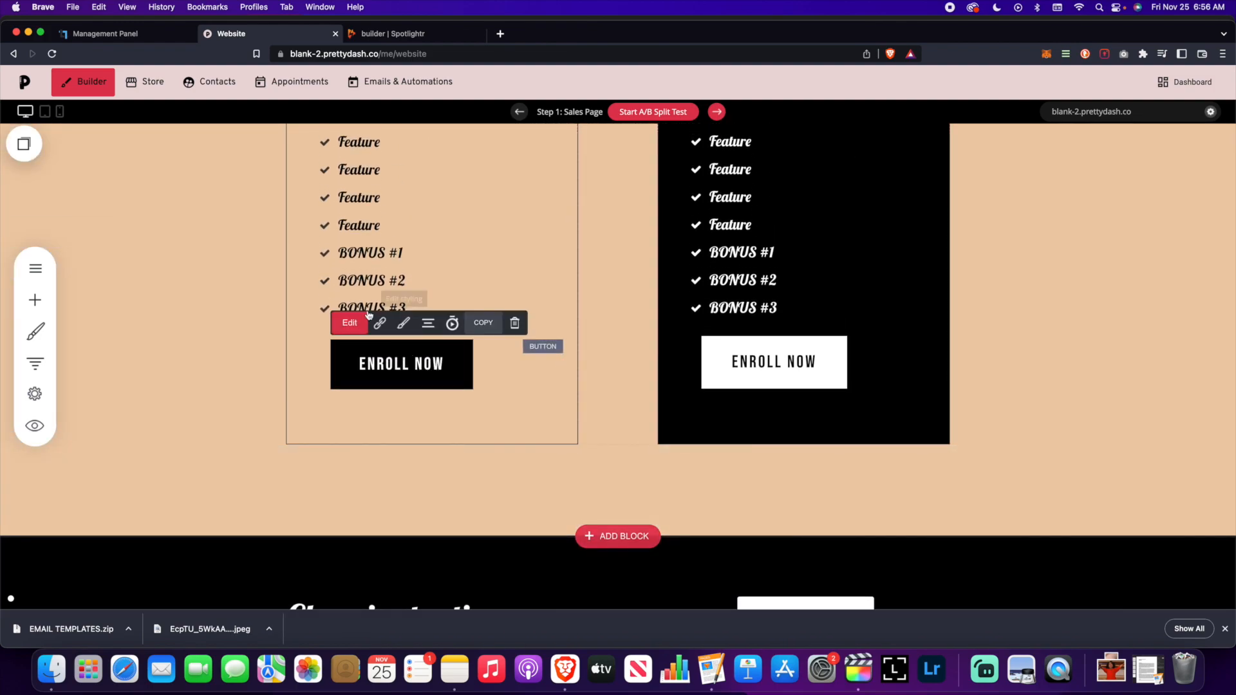
click(380, 323)
click(709, 438)
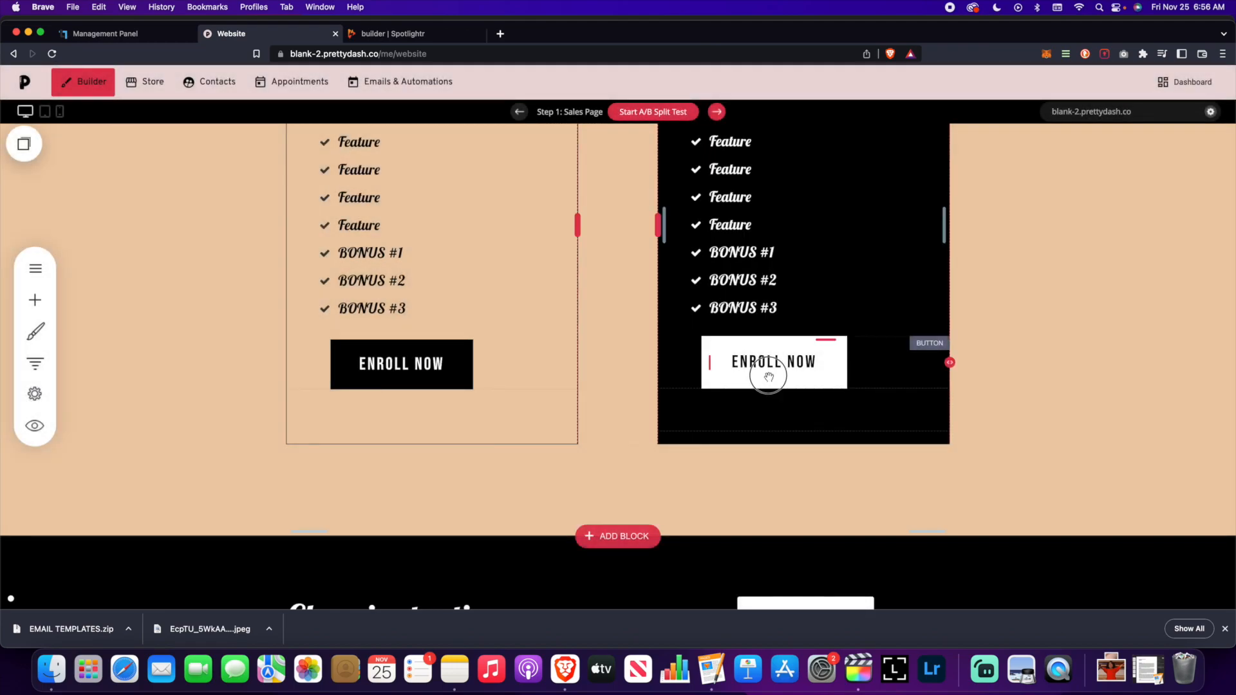
click(769, 378)
click(750, 320)
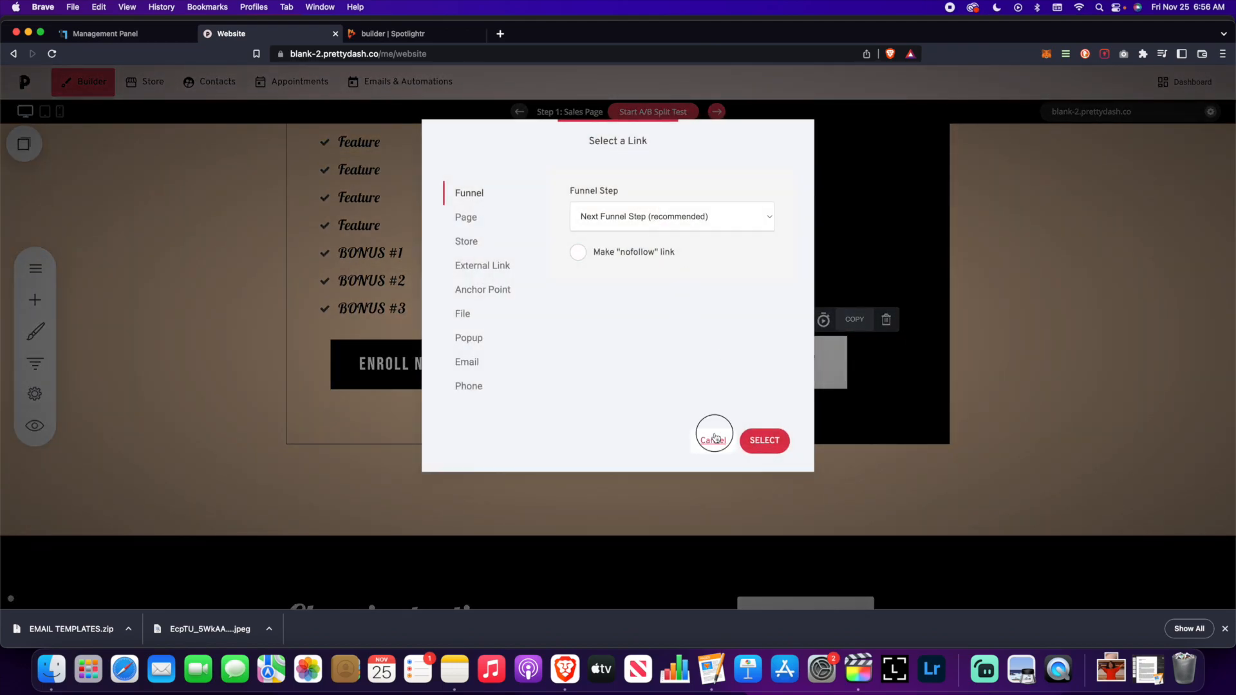
click(713, 440)
scroll(728, 463, down, 3)
- Link the Get Started button to the Next Funnel Step and save the sales page
click(801, 487)
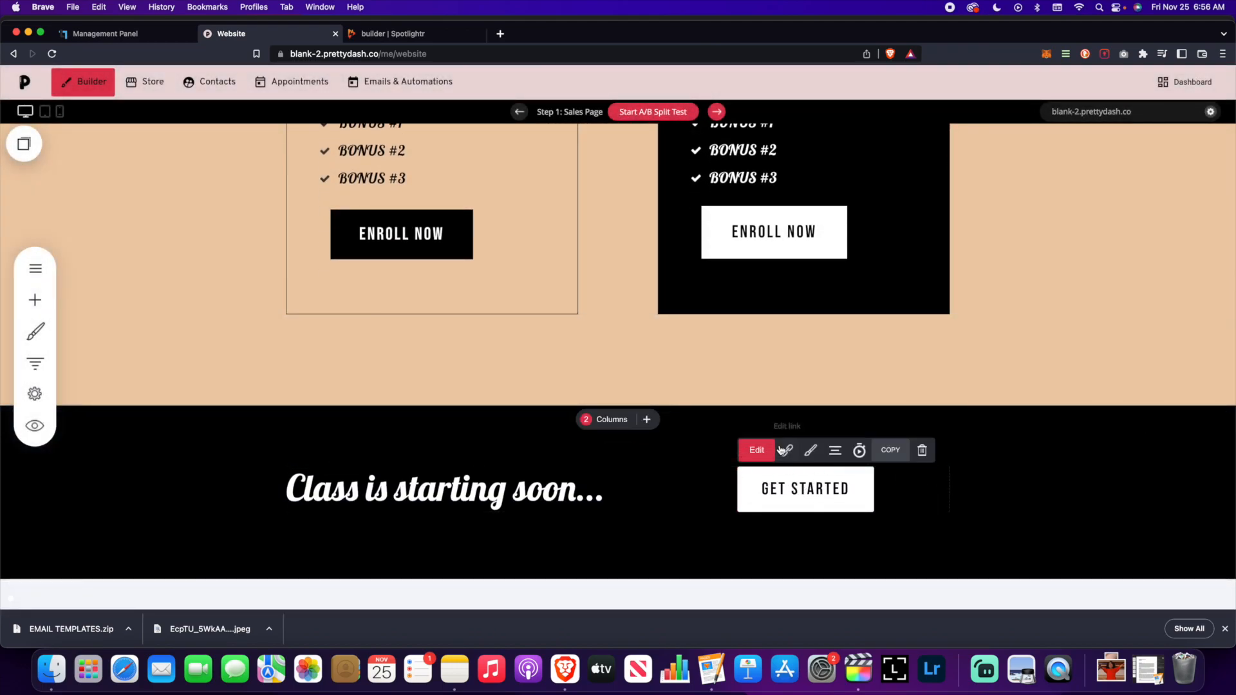
click(782, 450)
click(761, 439)
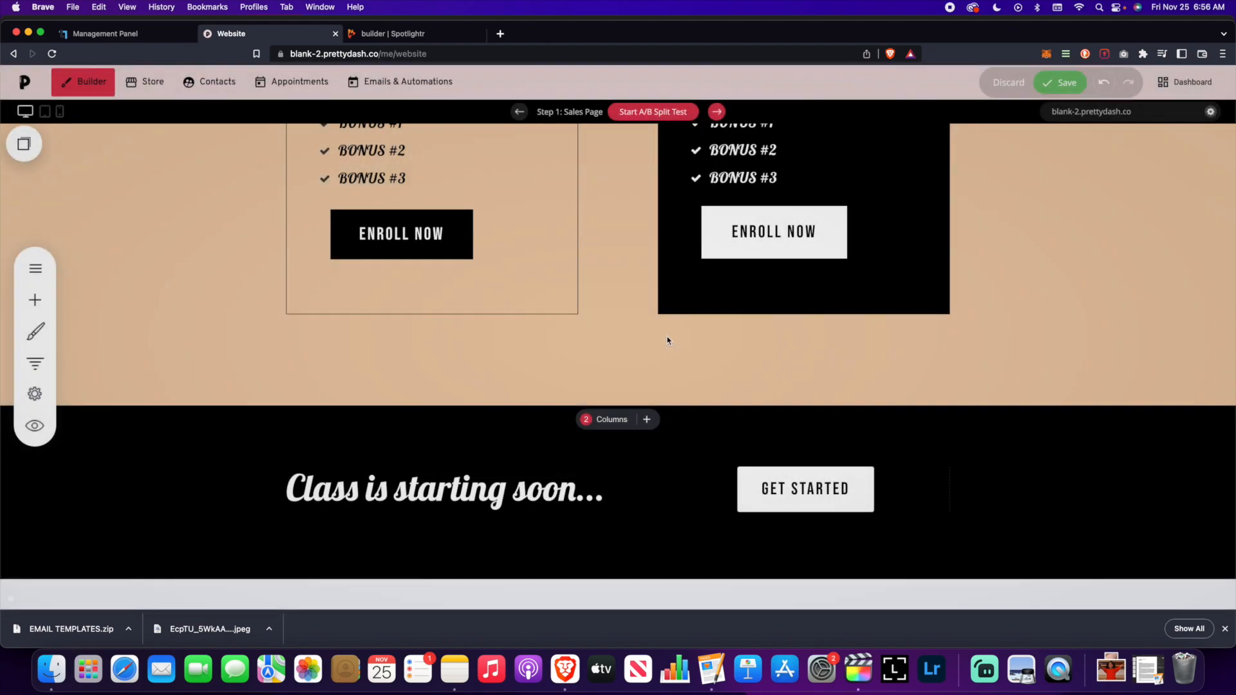
click(1061, 82)
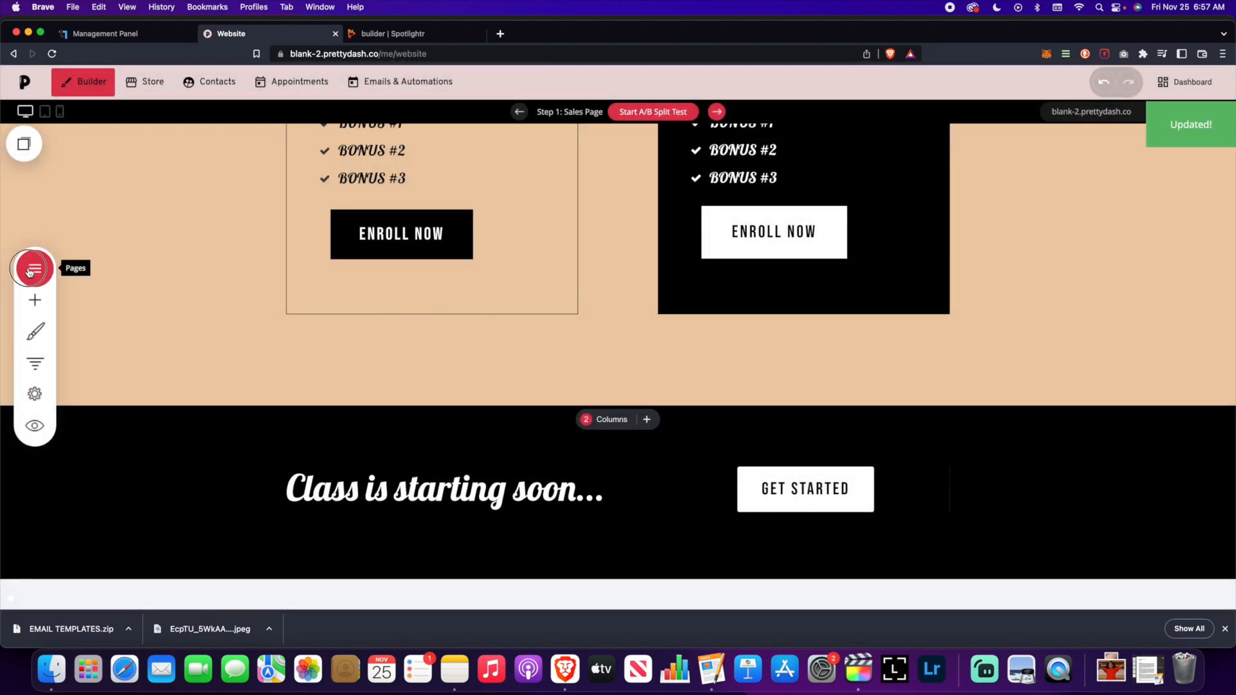
click(29, 270)
- Open the Checkout page and review its Products block order, double opt-in and email-list settings
click(105, 298)
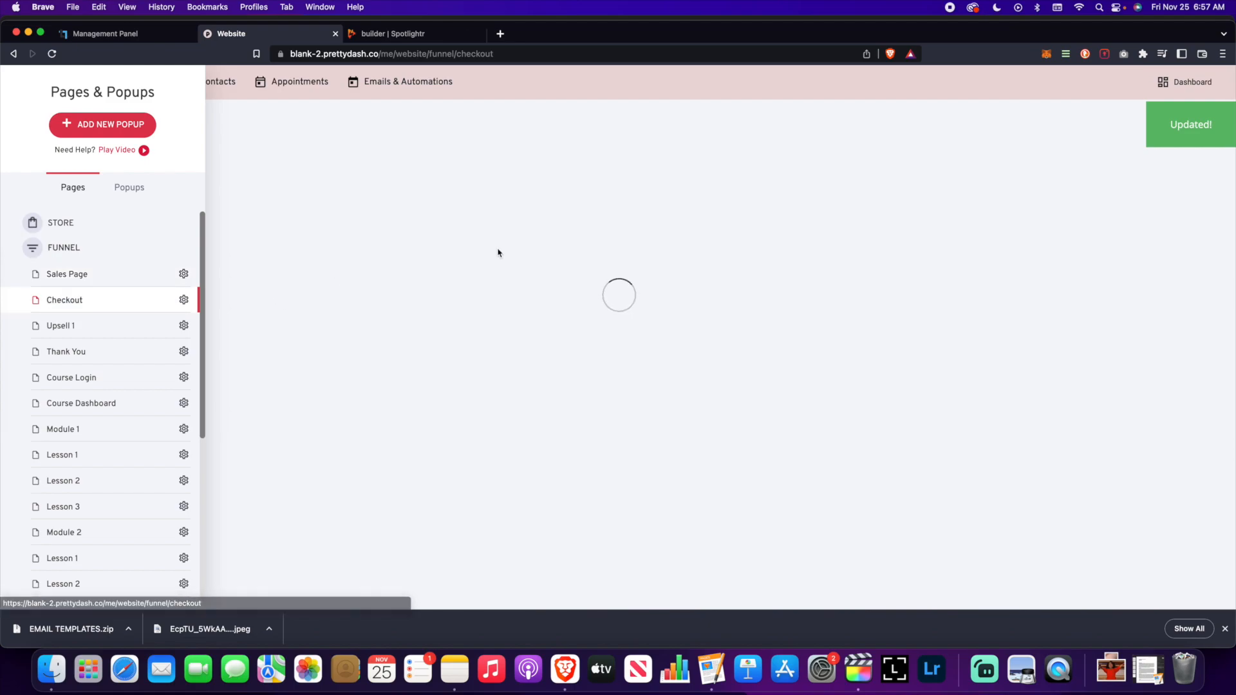
scroll(605, 317, down, 10)
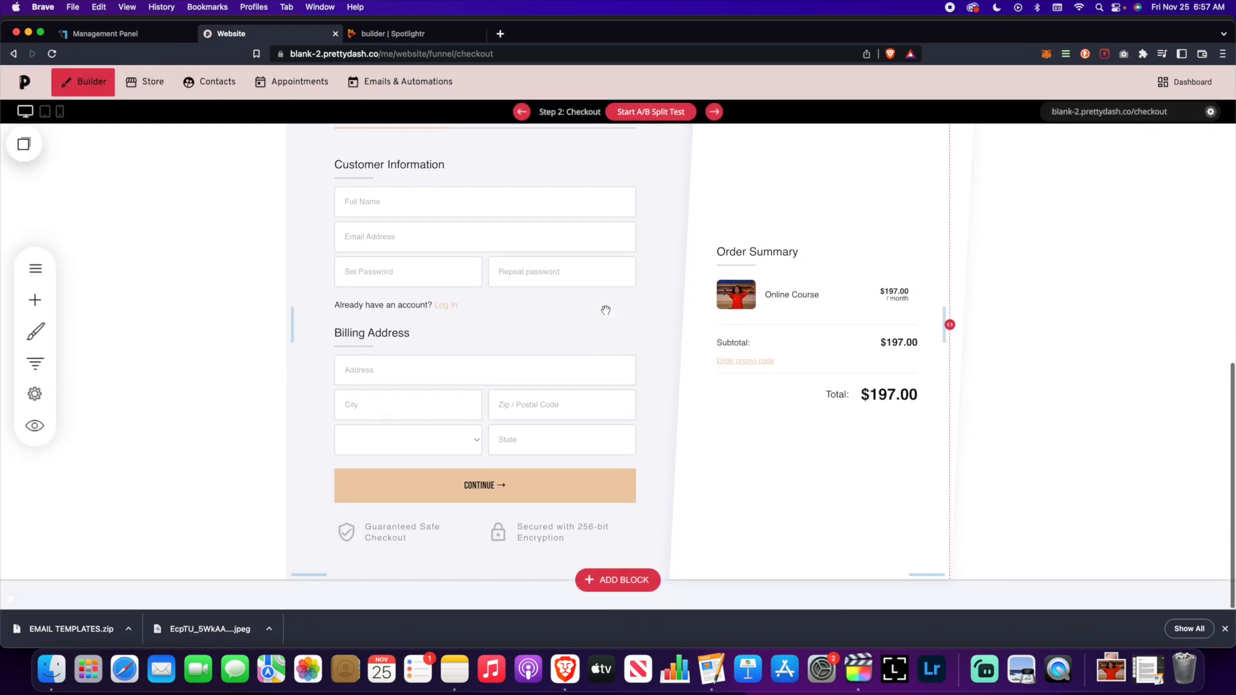
scroll(605, 313, up, 2)
click(784, 298)
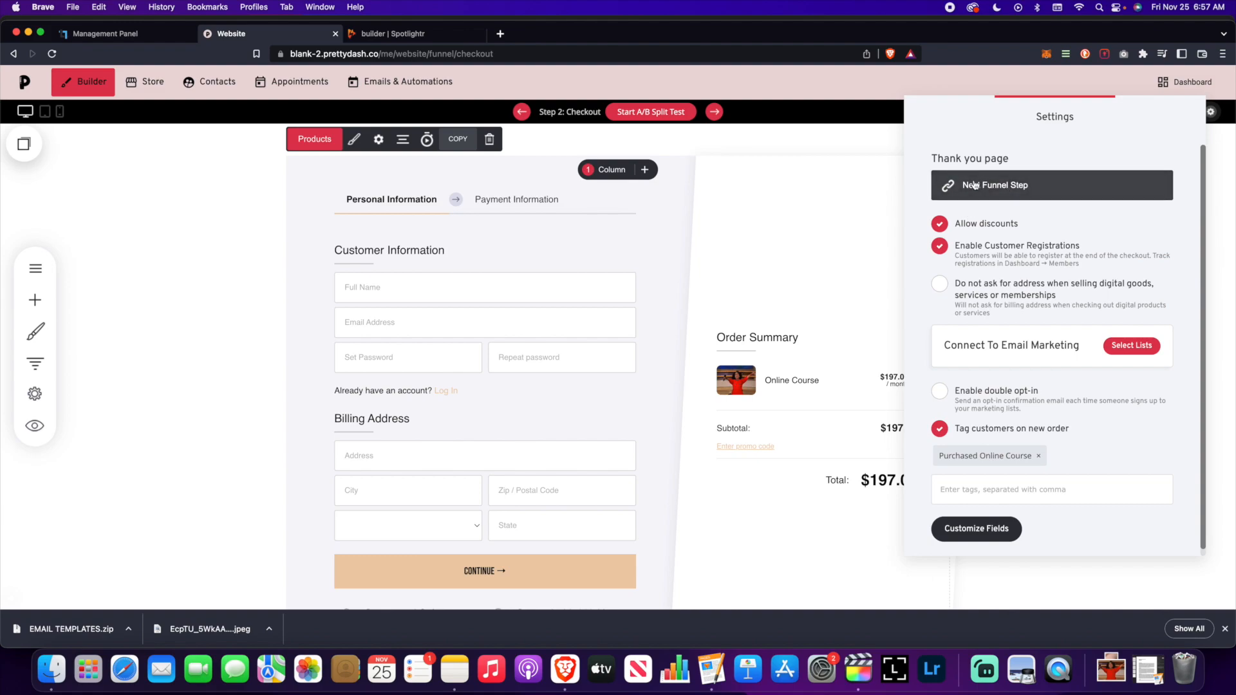
click(1032, 394)
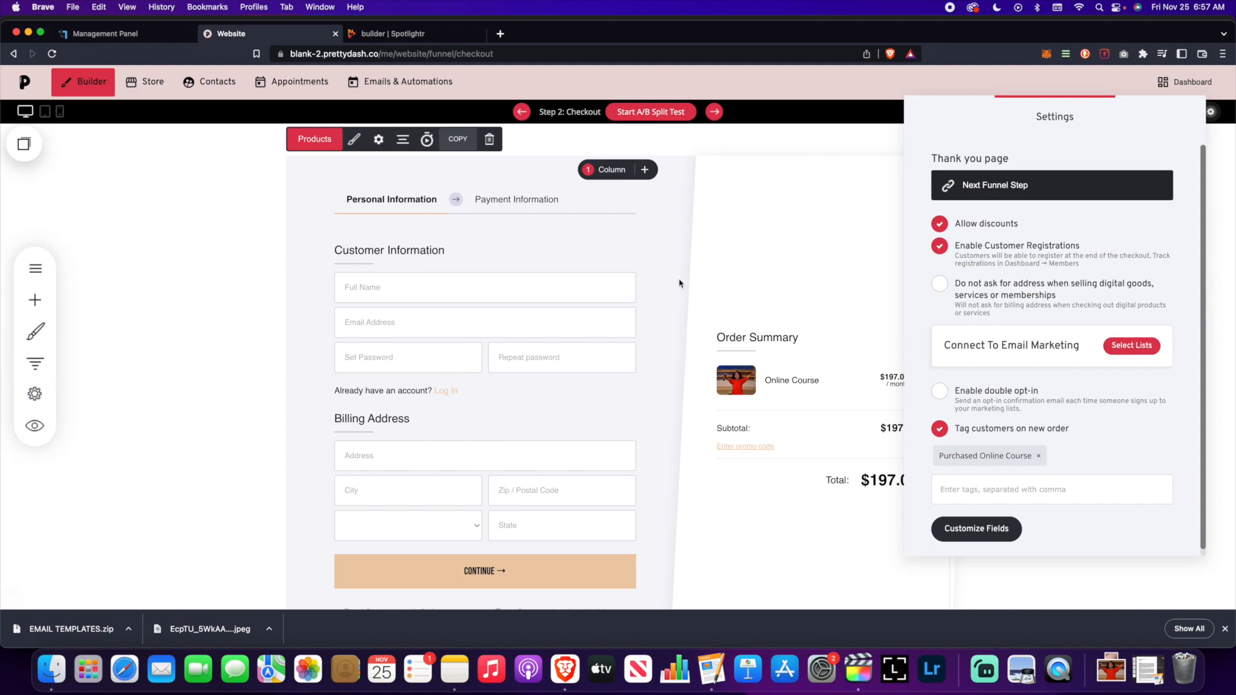
click(1150, 355)
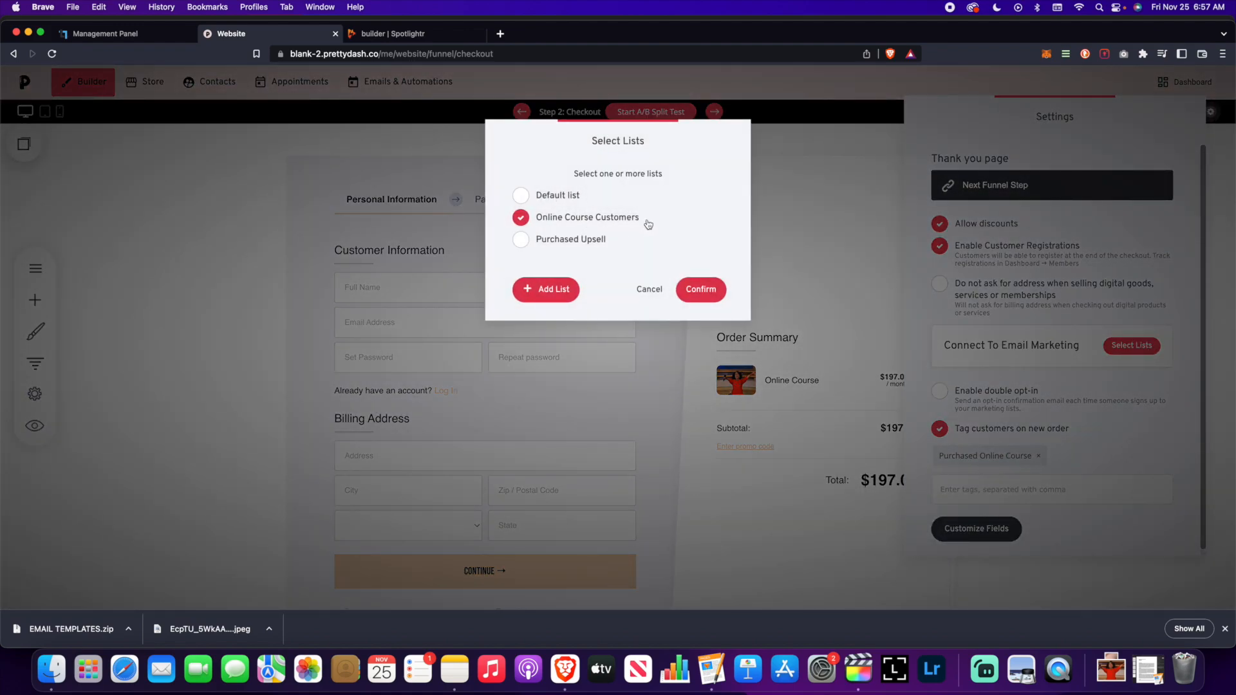
click(649, 291)
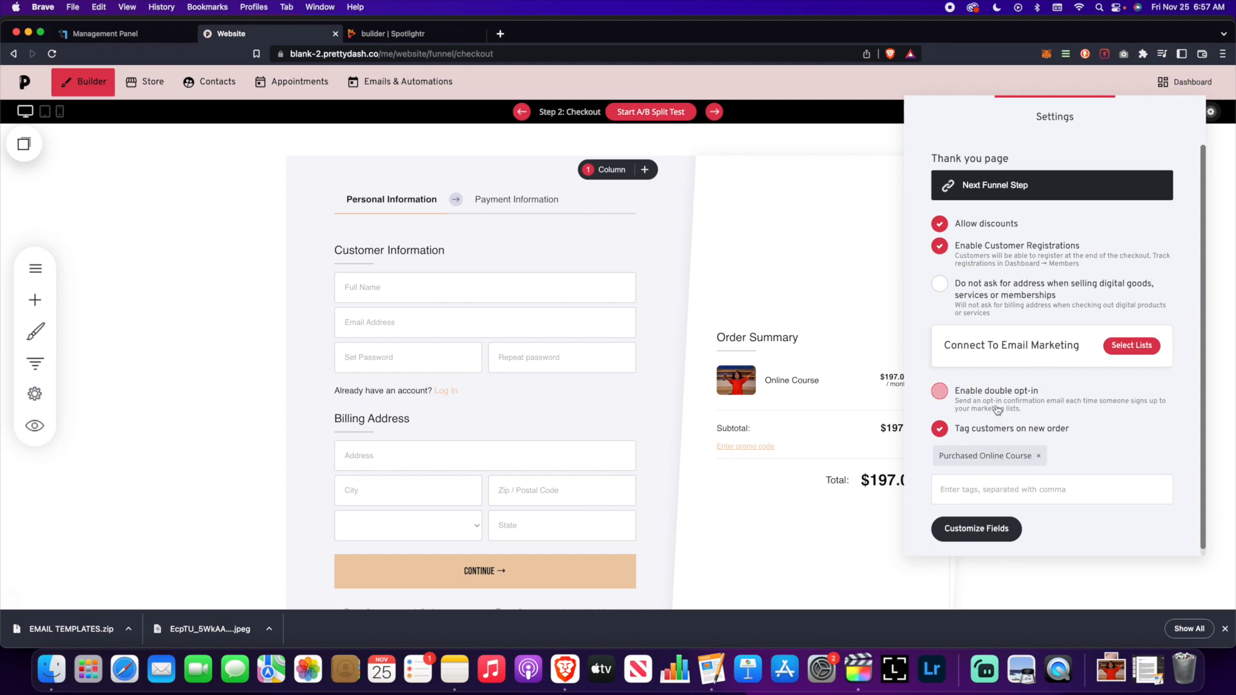
click(781, 267)
- Navigate the funnel step overview to the Thank You page
click(35, 363)
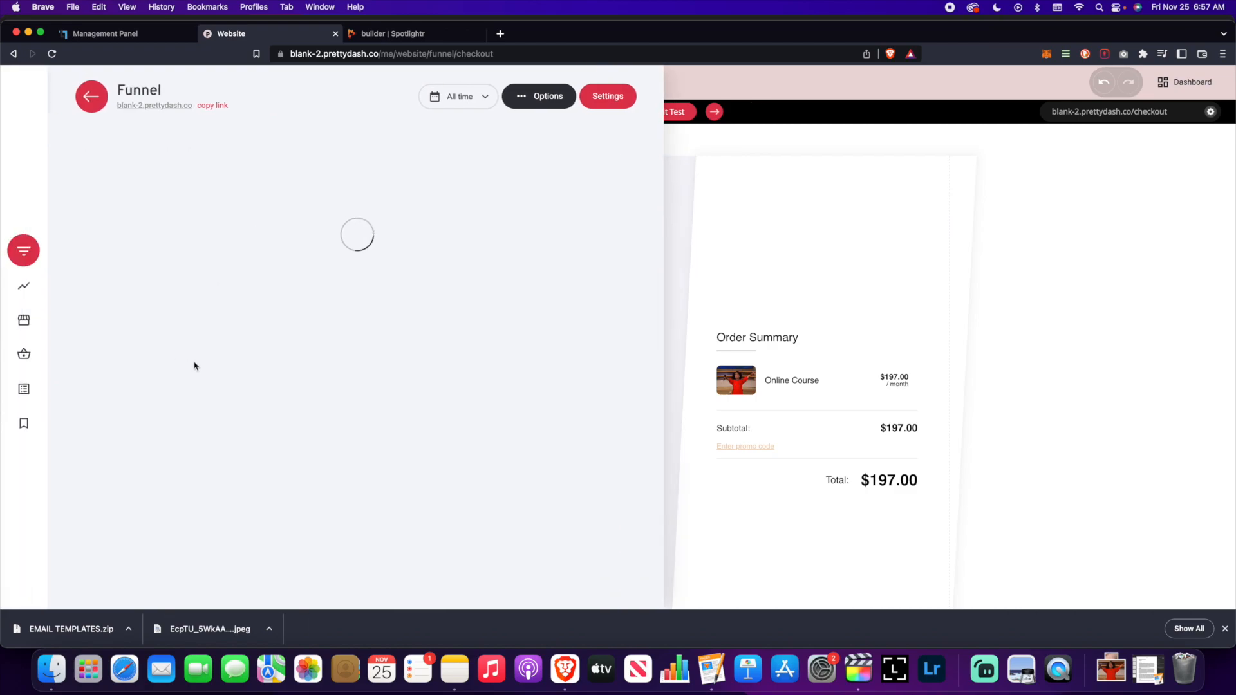
click(241, 377)
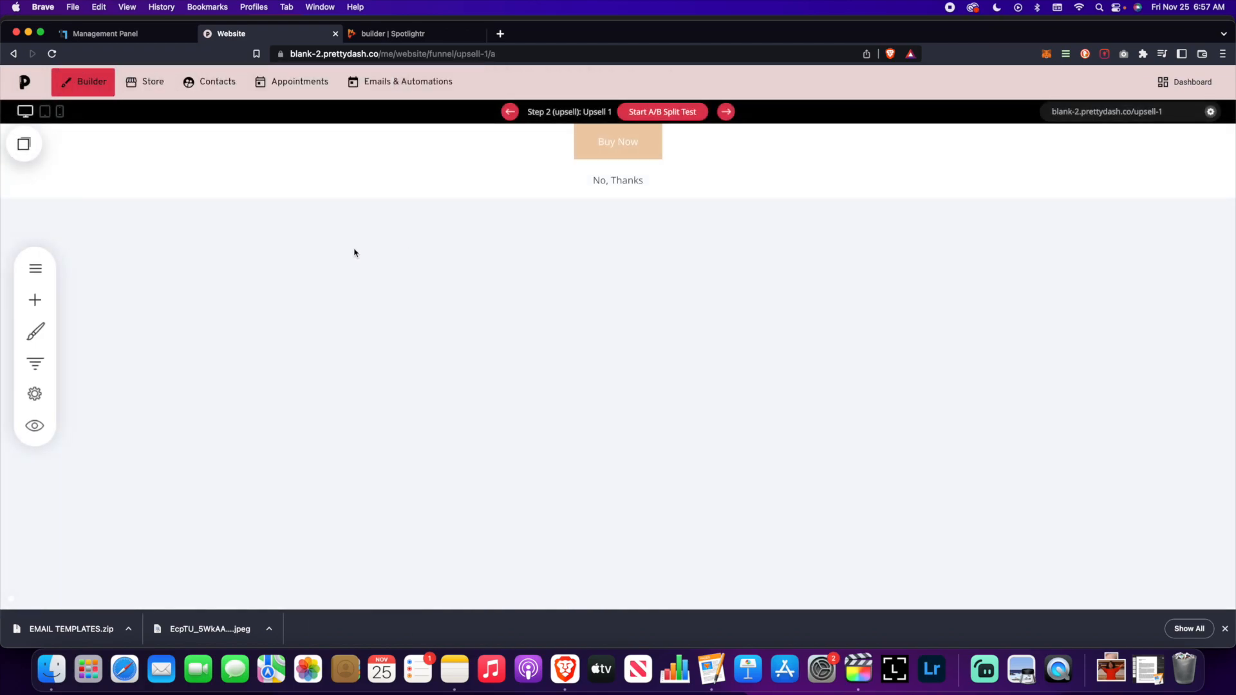
click(35, 363)
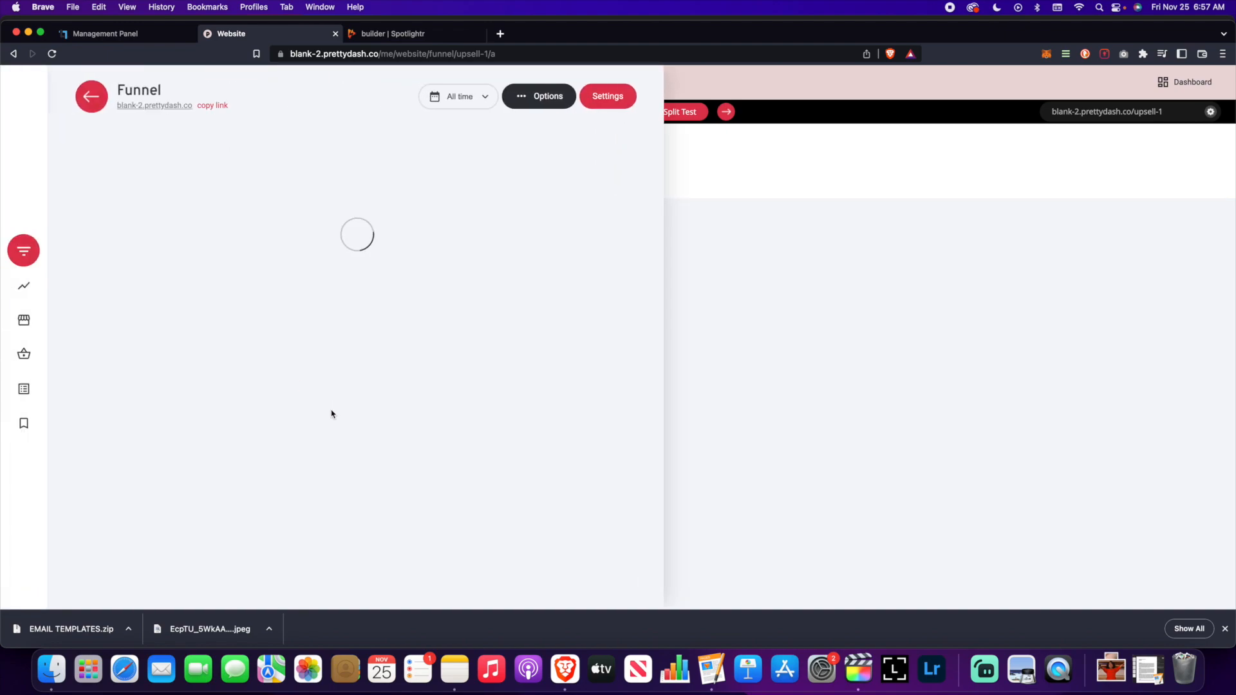
click(822, 300)
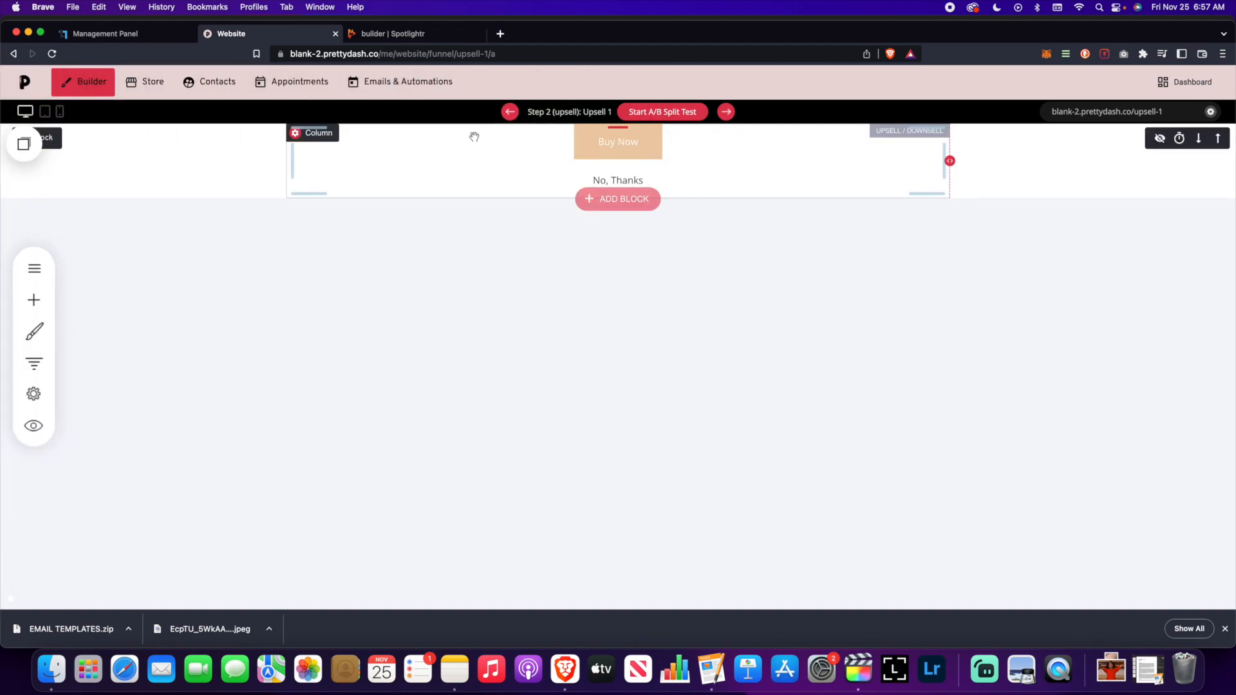
click(40, 359)
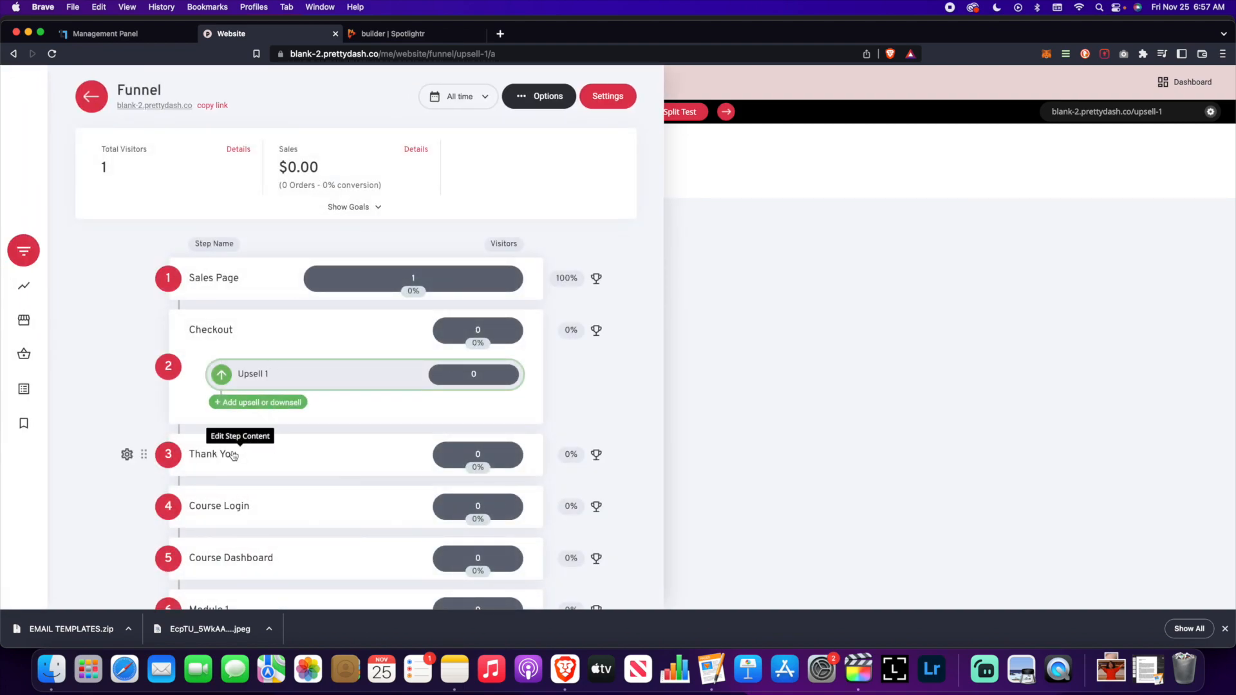
click(206, 456)
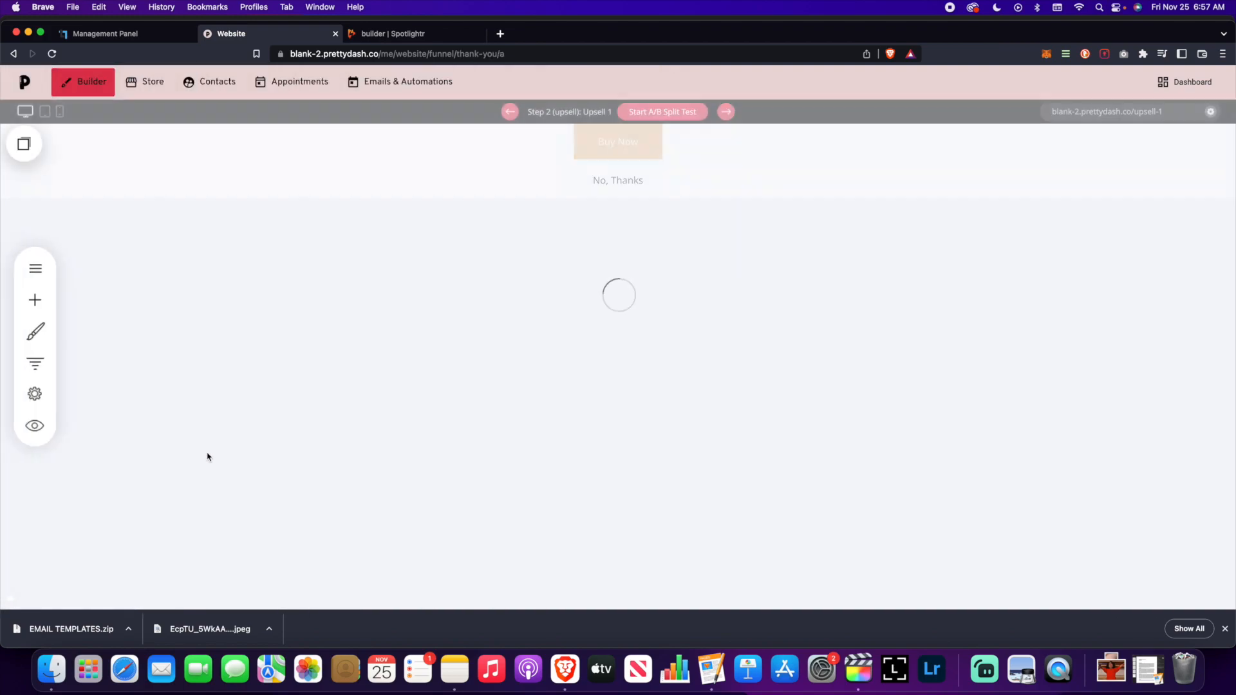
scroll(305, 364, down, 3)
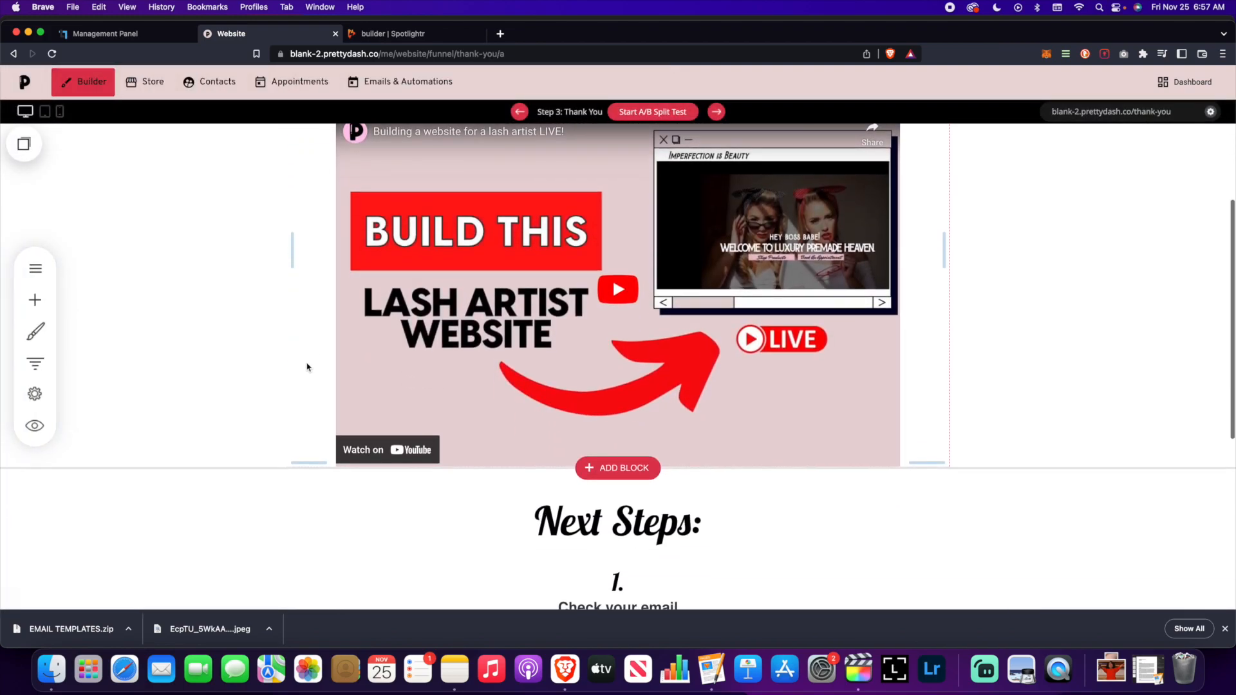
scroll(307, 367, up, 3)
scroll(307, 368, down, 2)
scroll(307, 368, up, 2)
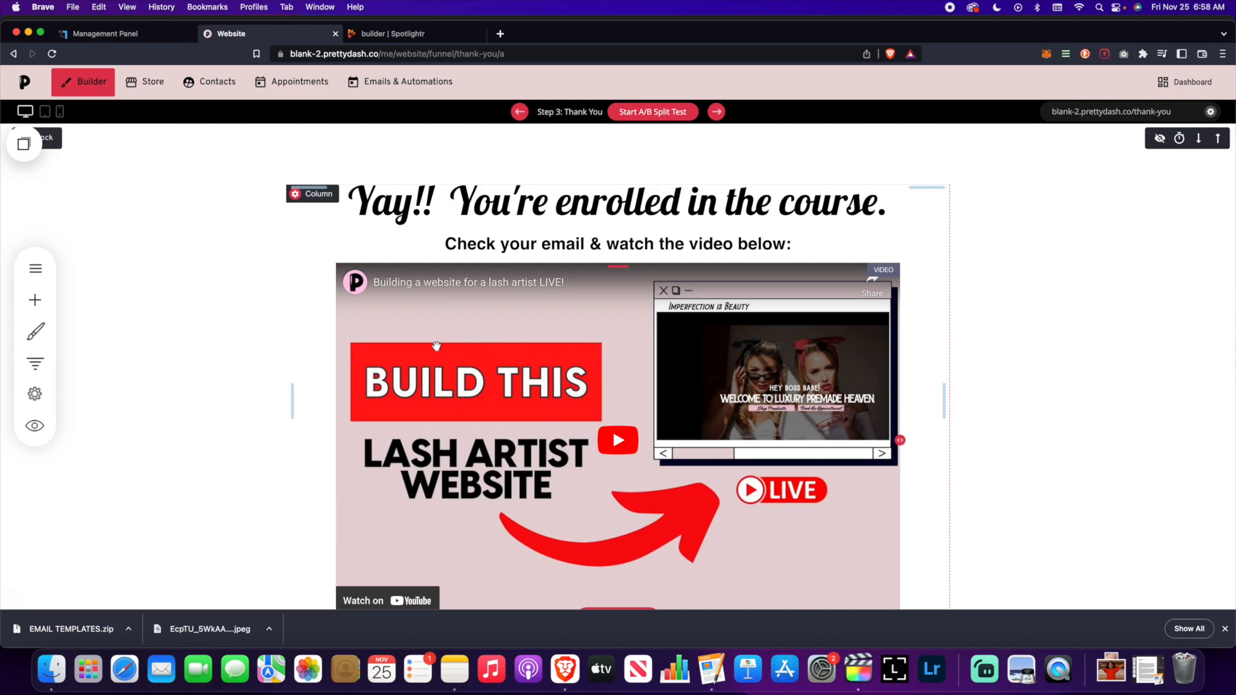
scroll(436, 347, down, 10)
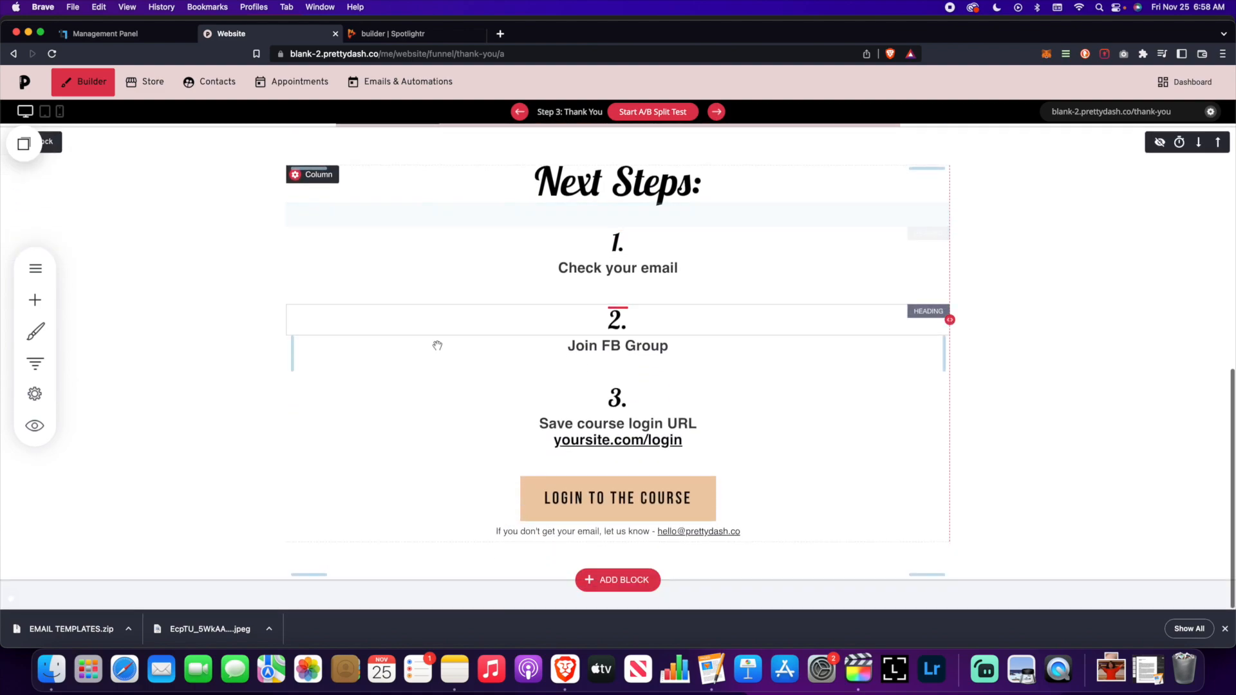
- Link the LOGIN TO THE COURSE button to the Next Funnel Step
click(605, 500)
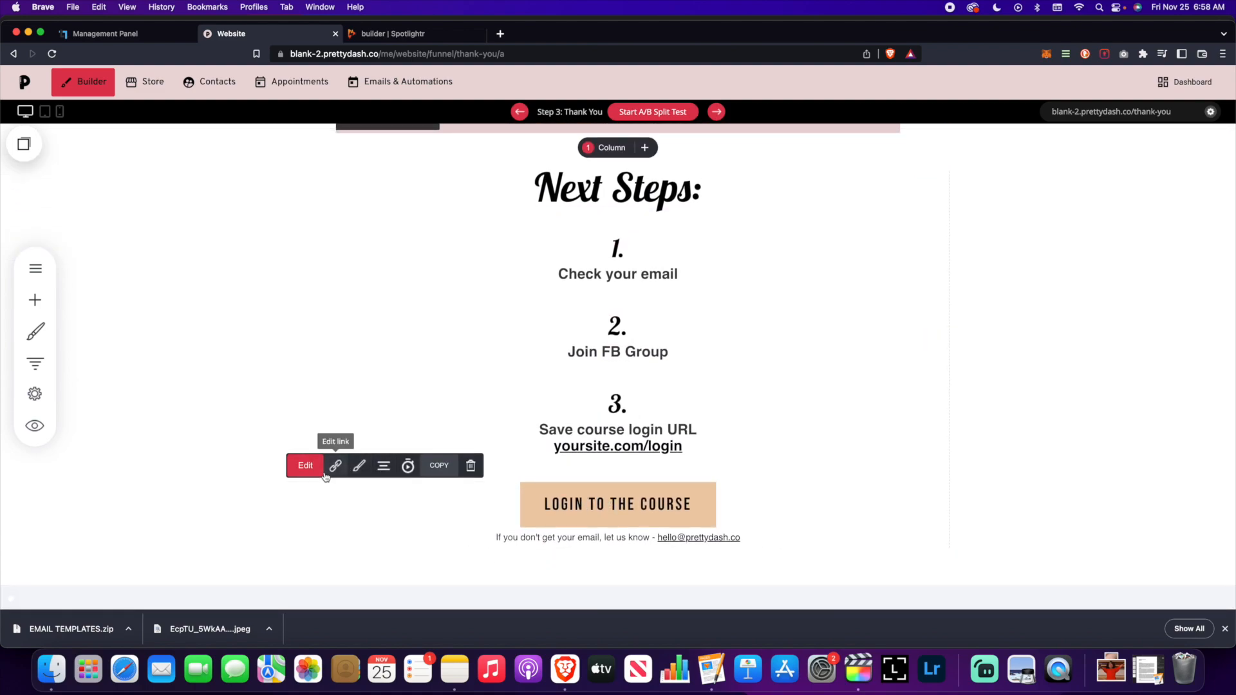
click(326, 472)
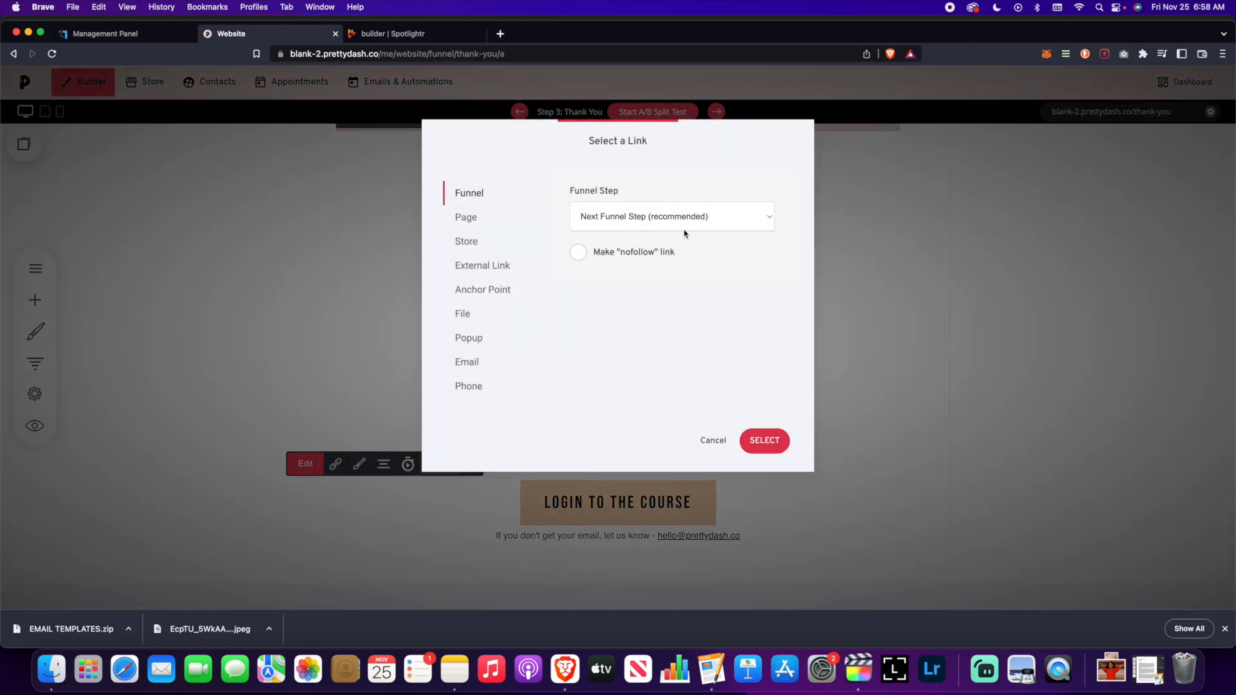
click(666, 223)
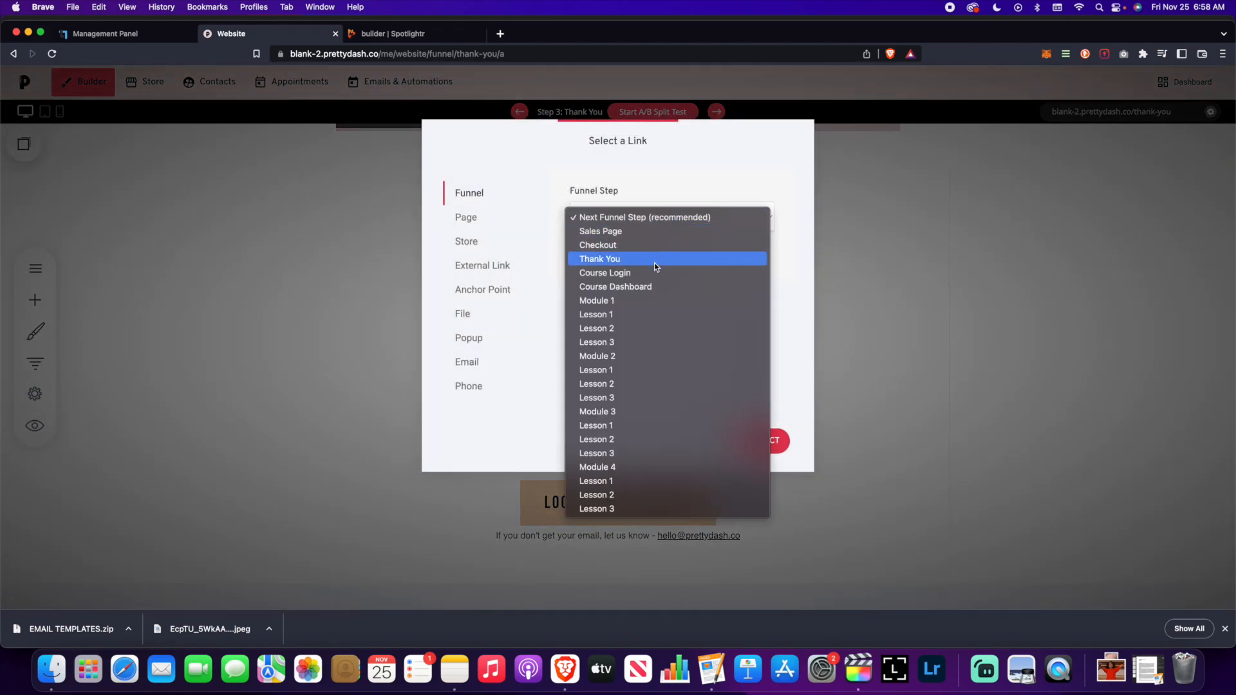
click(763, 245)
click(710, 213)
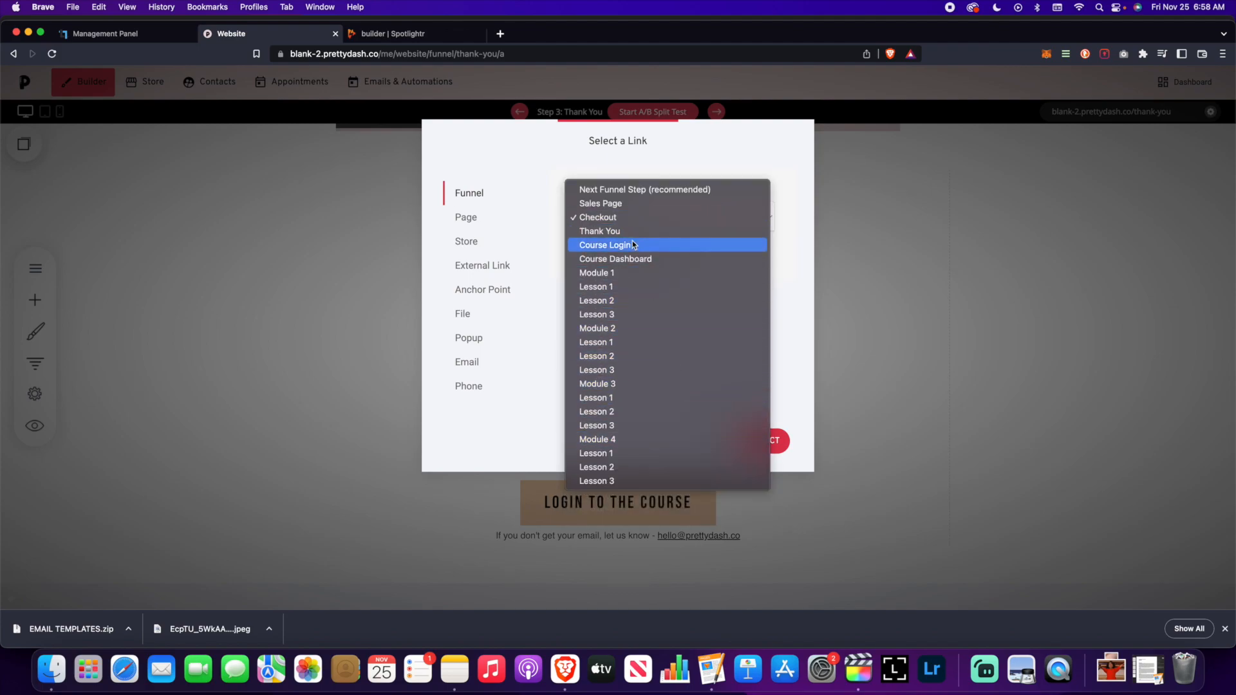
click(647, 247)
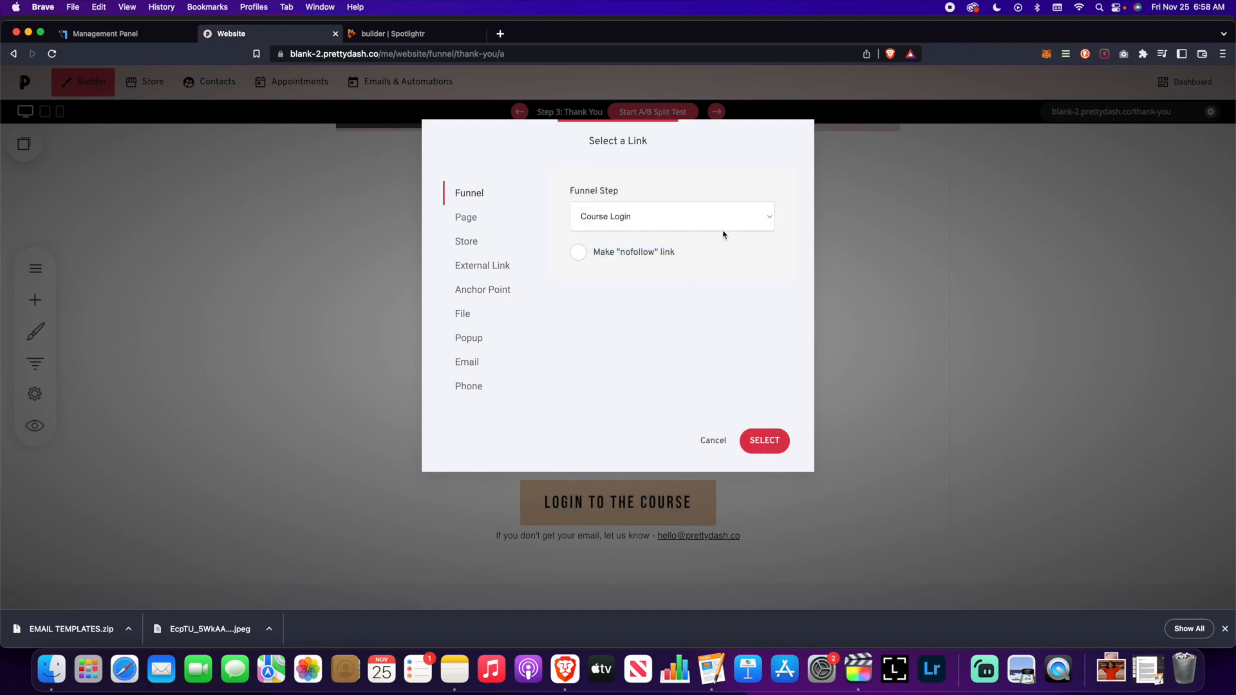
click(723, 225)
click(647, 163)
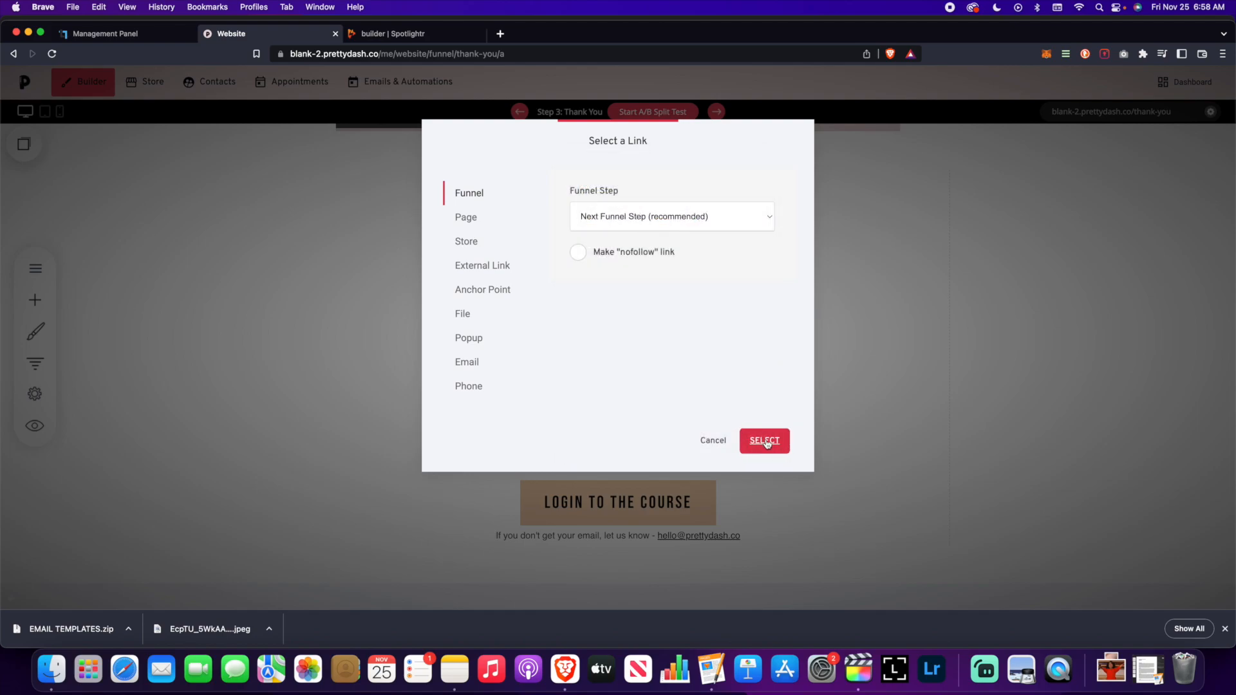
click(766, 443)
- Confirm the footer's support email link and bring back the funnel step list
scroll(310, 367, up, 3)
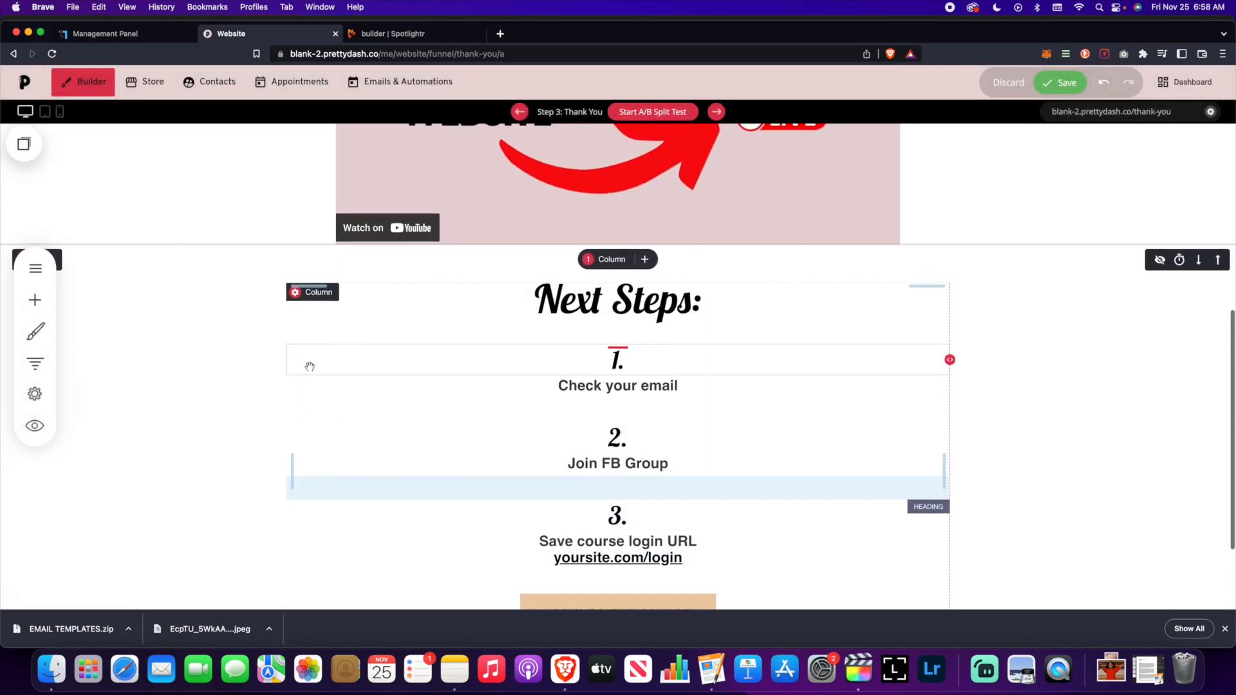
scroll(310, 367, down, 2)
triple_click(694, 533)
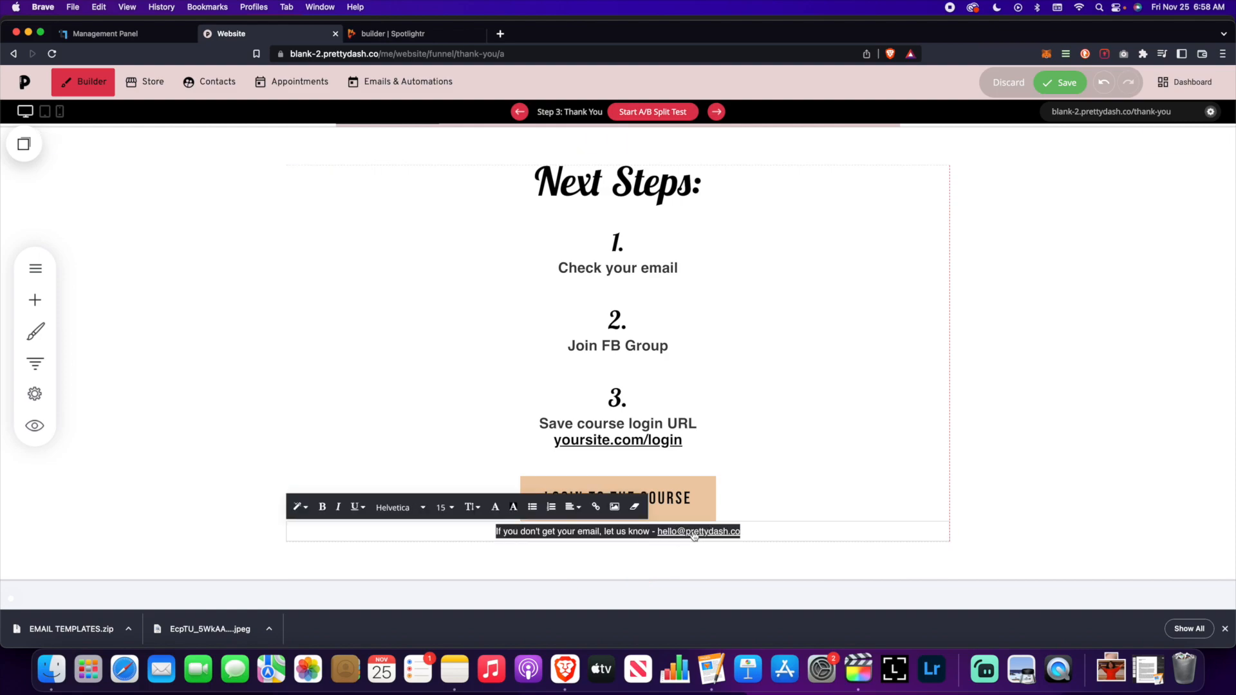
click(719, 533)
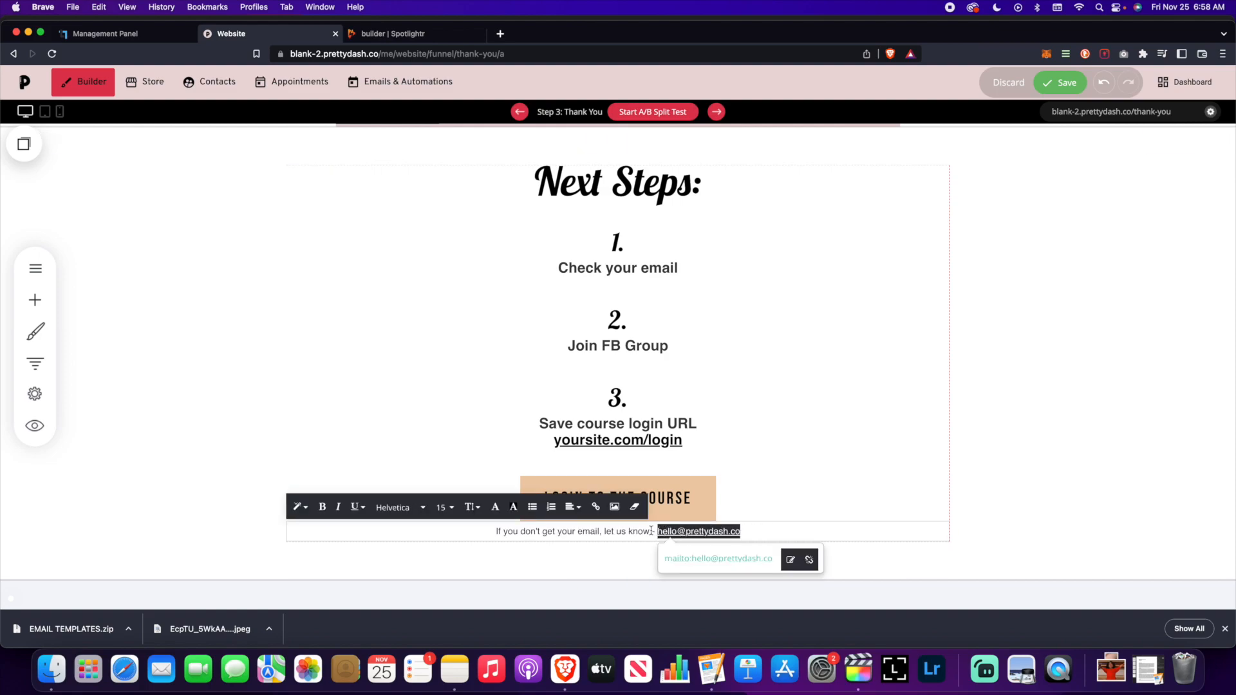
click(595, 507)
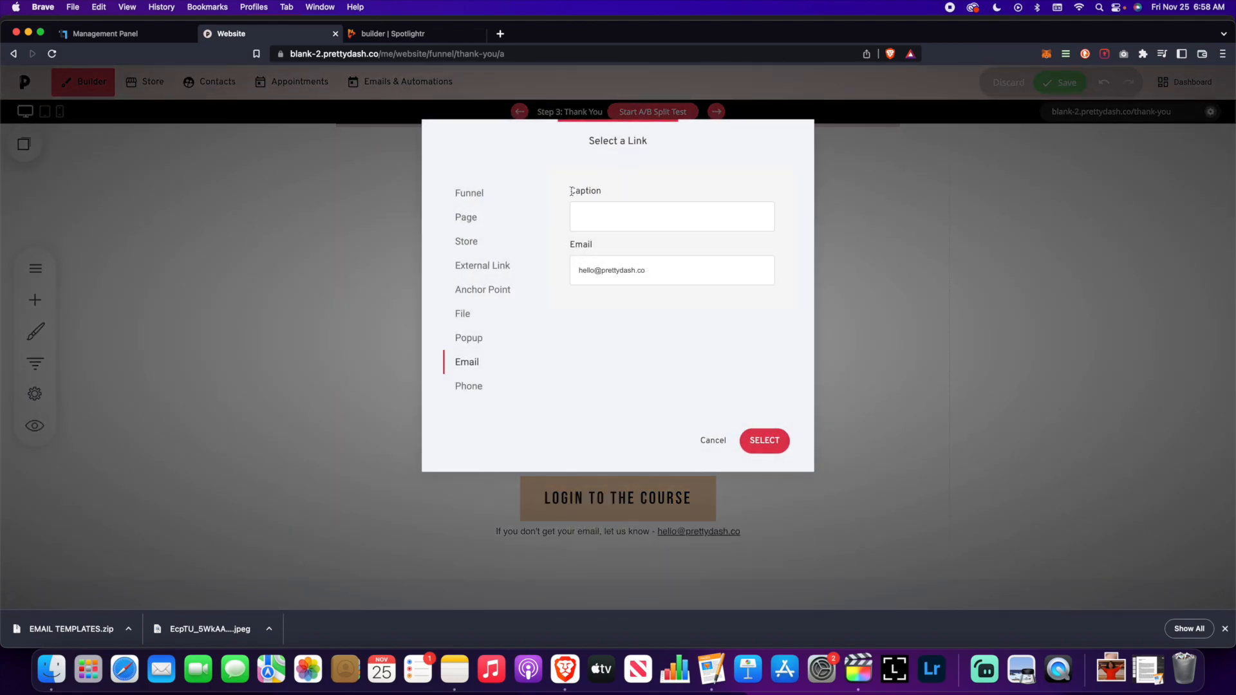
click(714, 442)
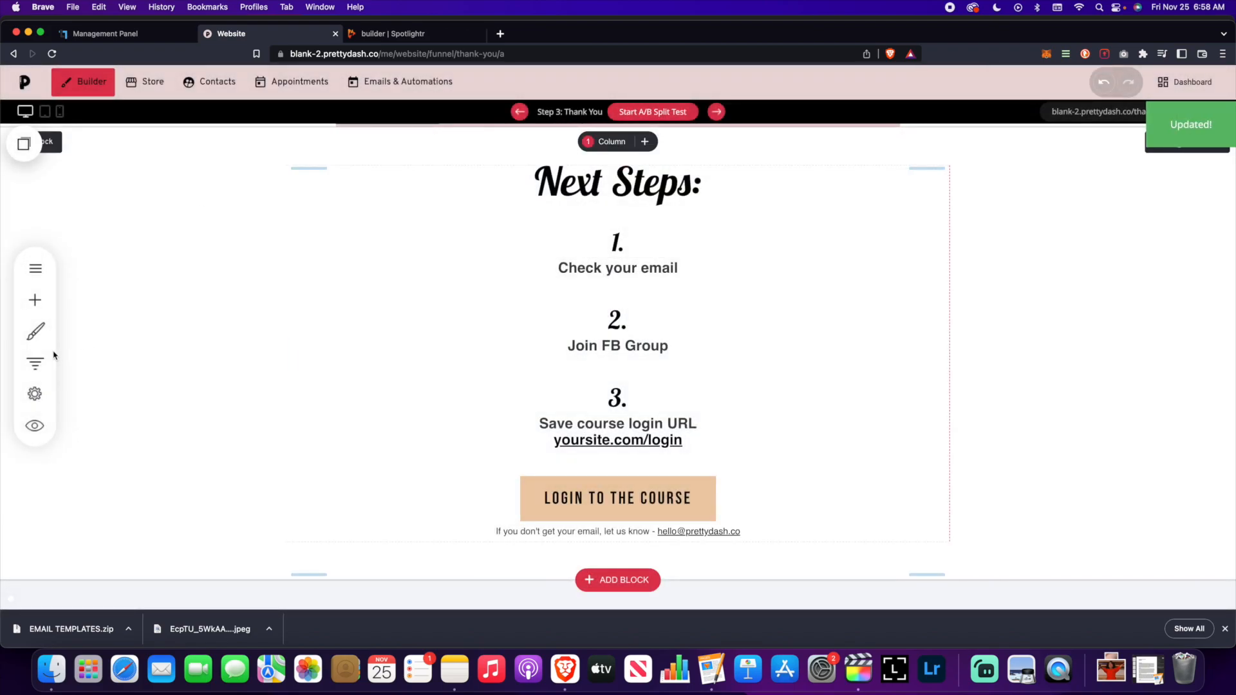
click(36, 363)
scroll(325, 412, down, 4)
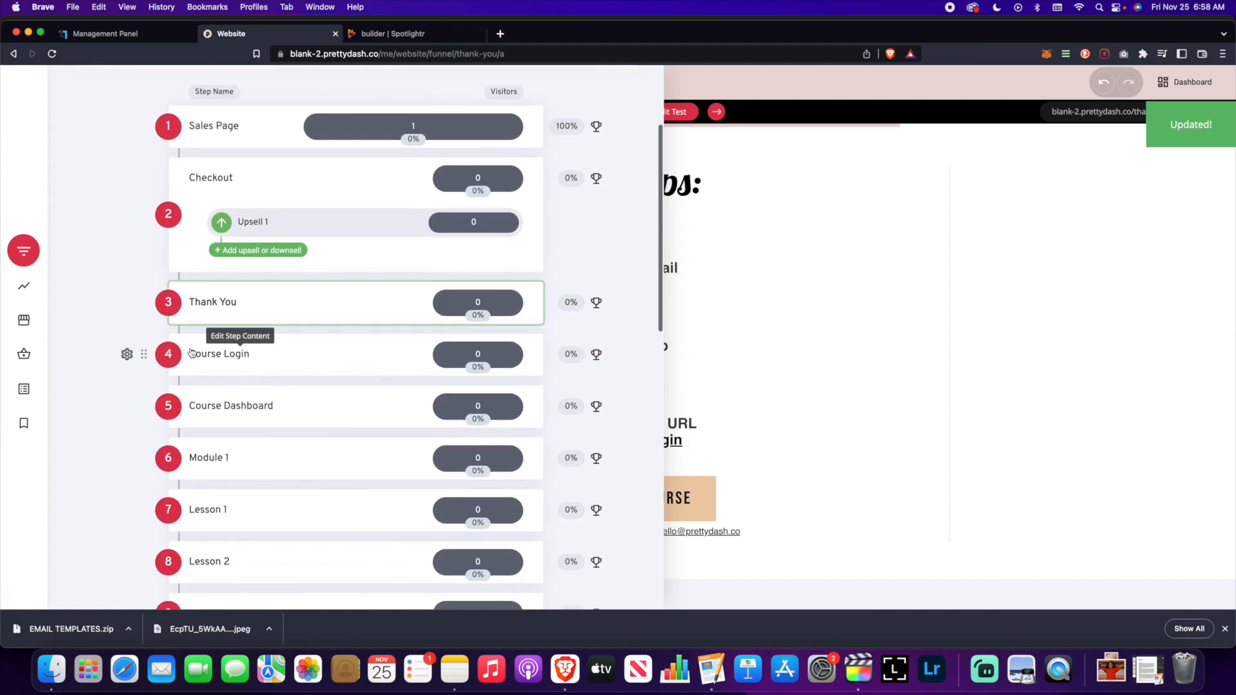
- Open the Course Login page and verify its login form redirects to Next Funnel Step
click(191, 353)
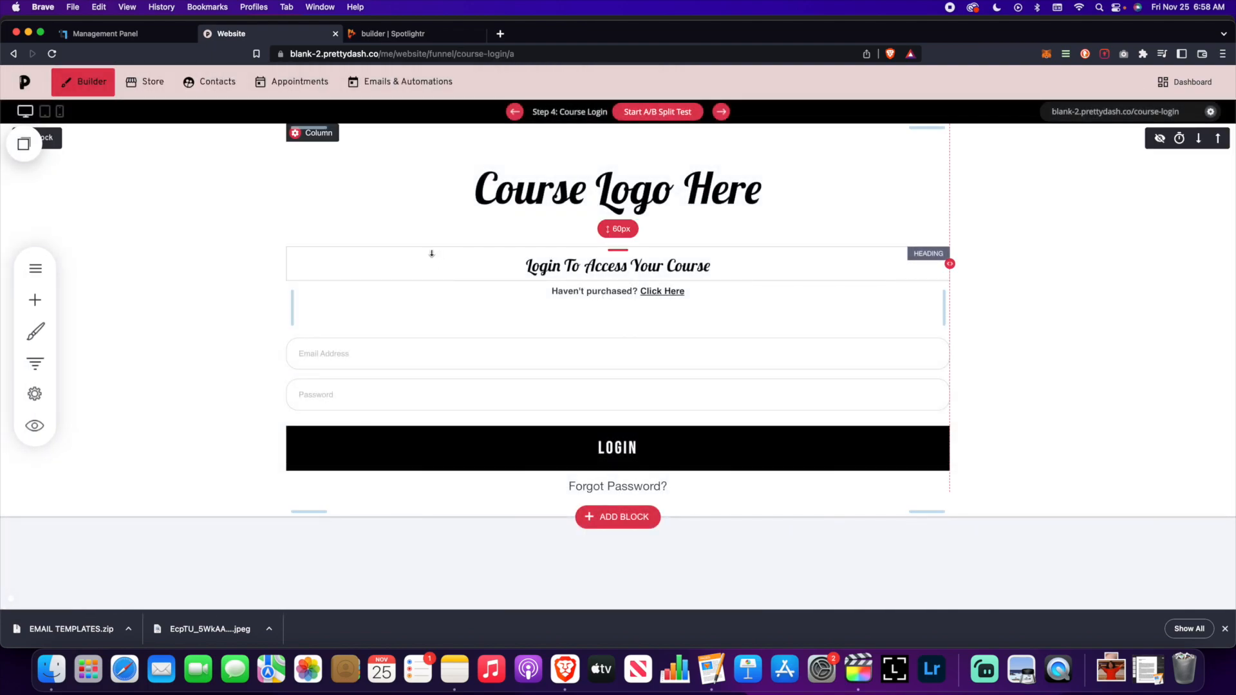
click(512, 371)
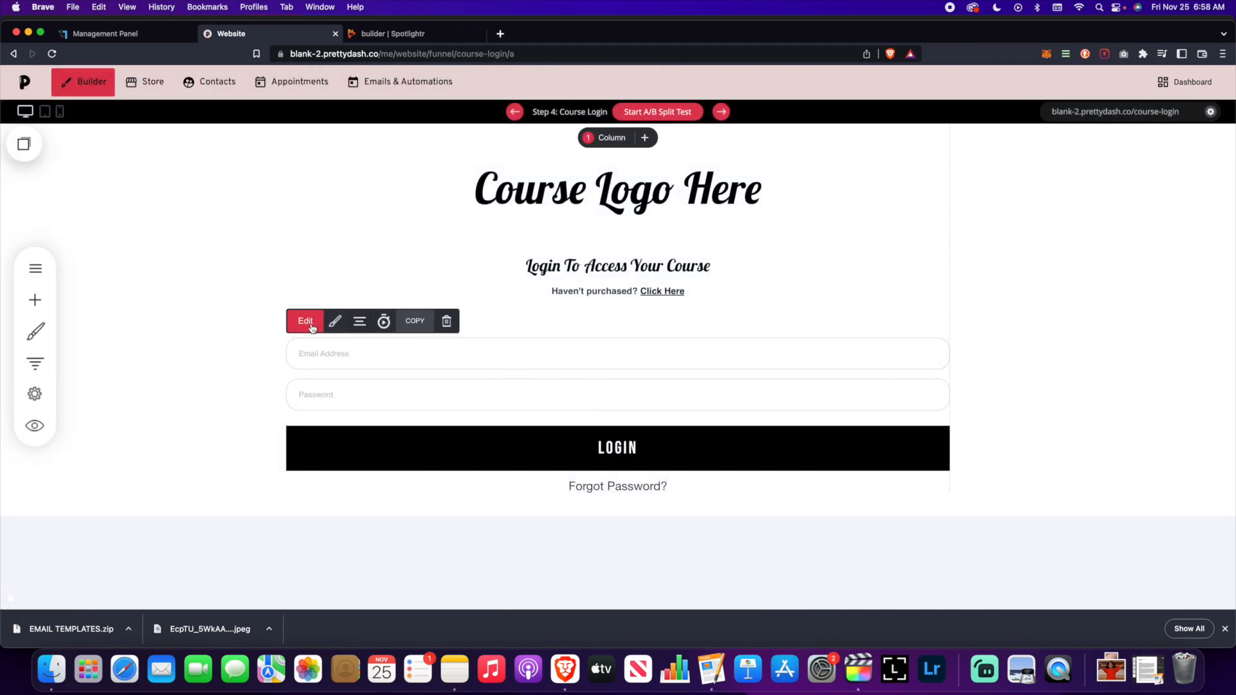
click(307, 322)
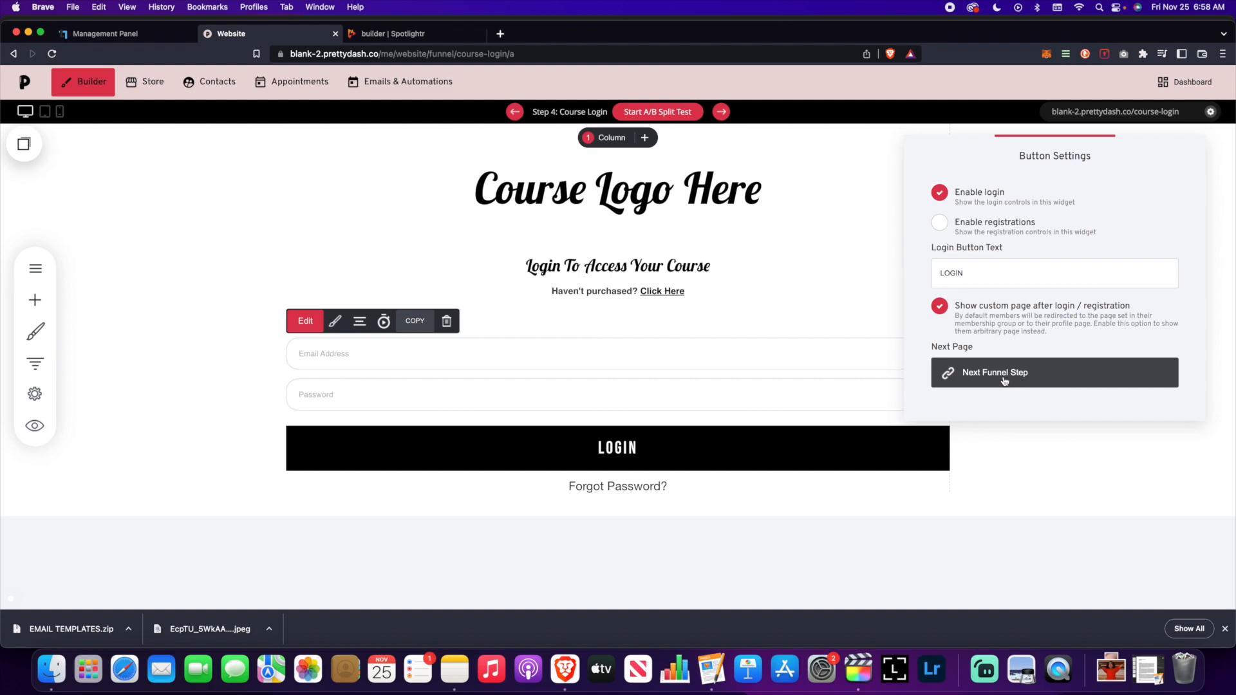
click(1062, 448)
click(36, 365)
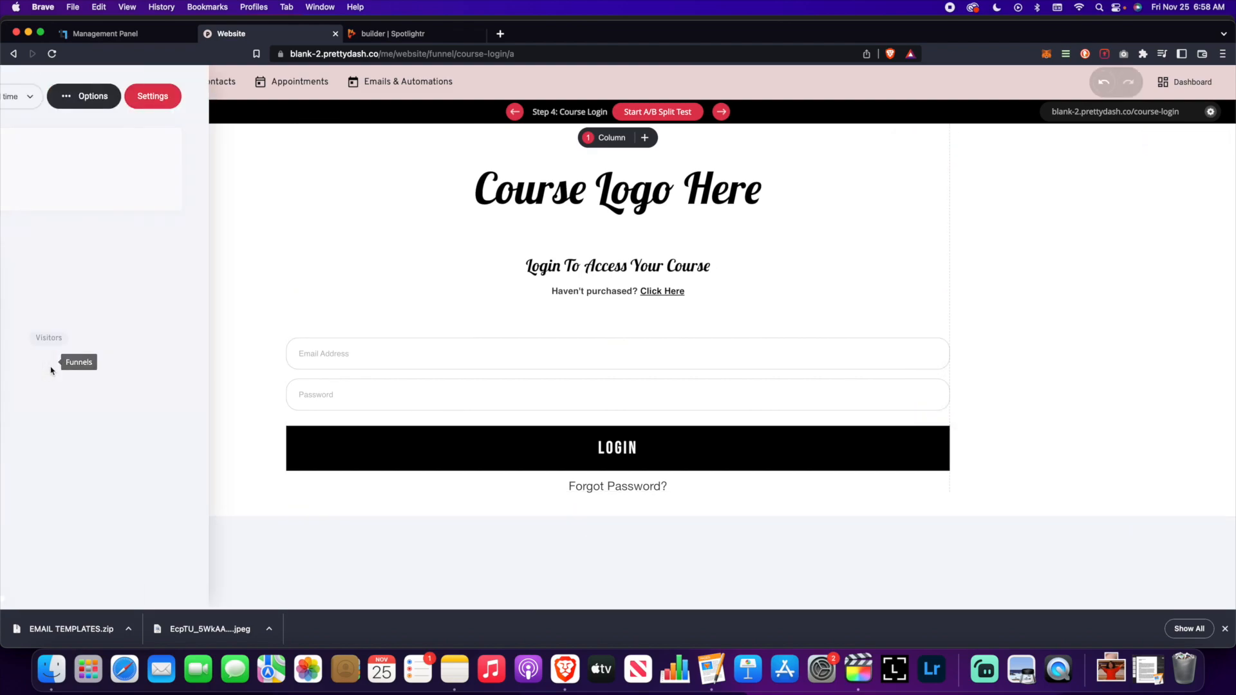
scroll(257, 362, down, 5)
- On the Course Dashboard page, review the WORKBOOK and FB GROUP button links, leaving both unchanged
click(249, 416)
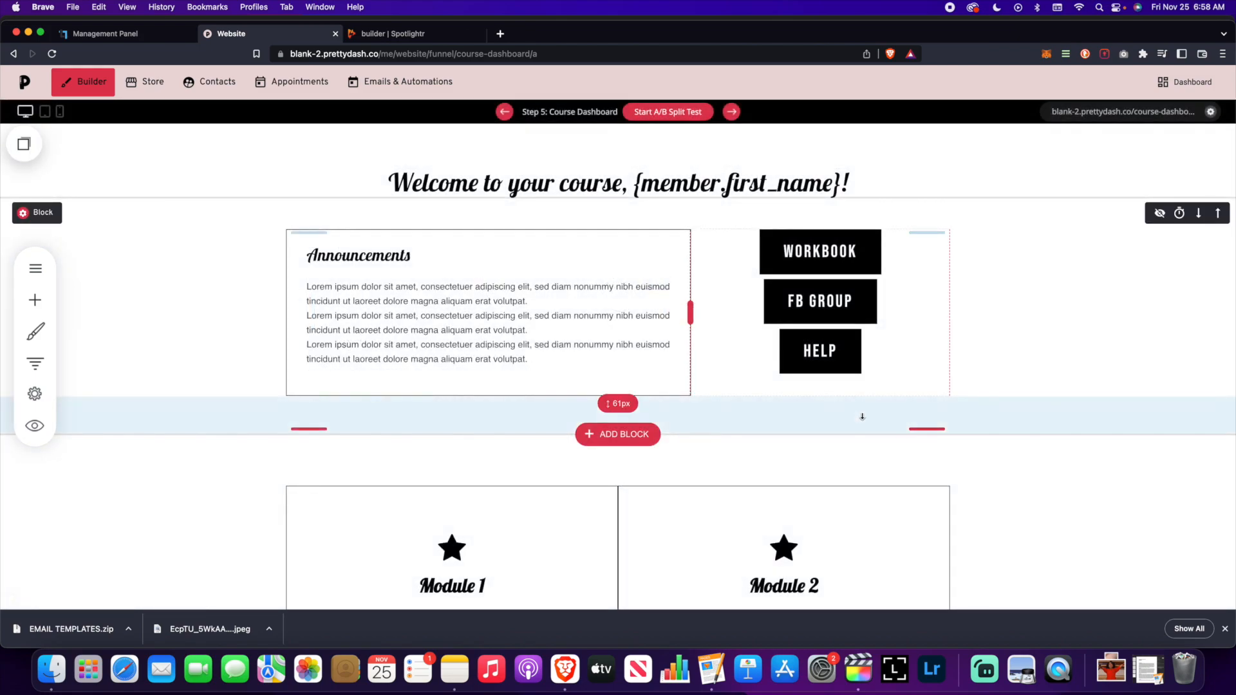
scroll(1002, 389, down, 1)
scroll(1001, 389, up, 1)
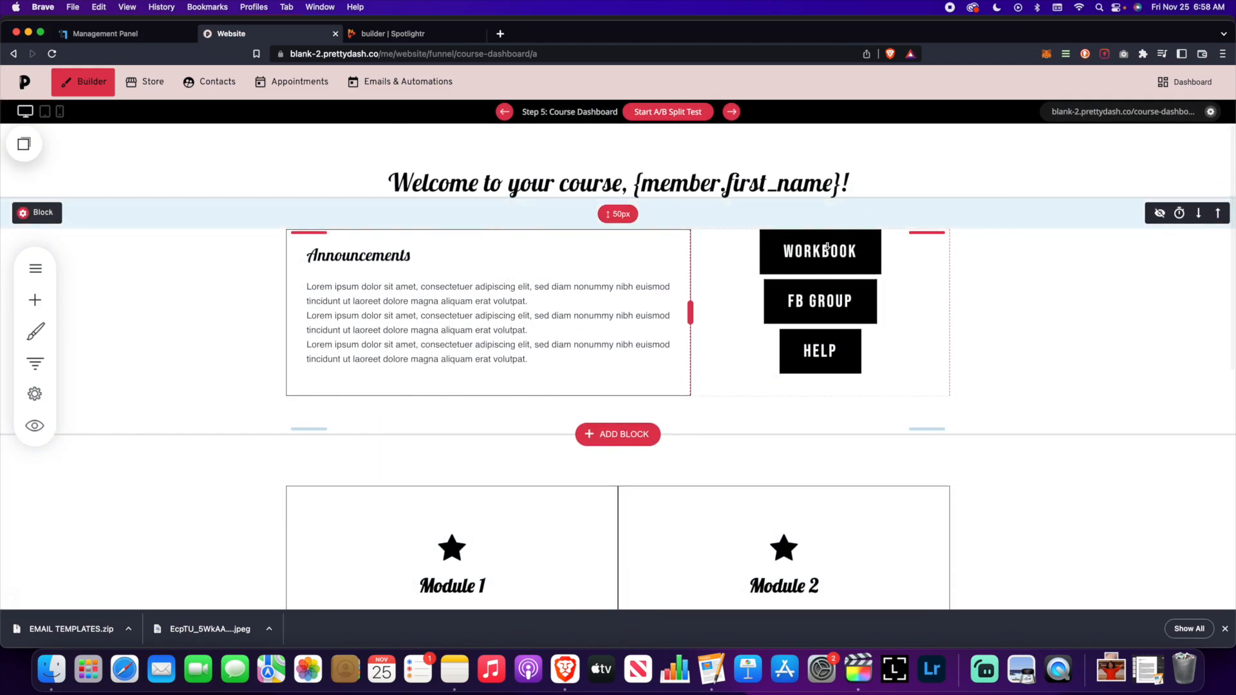
click(843, 262)
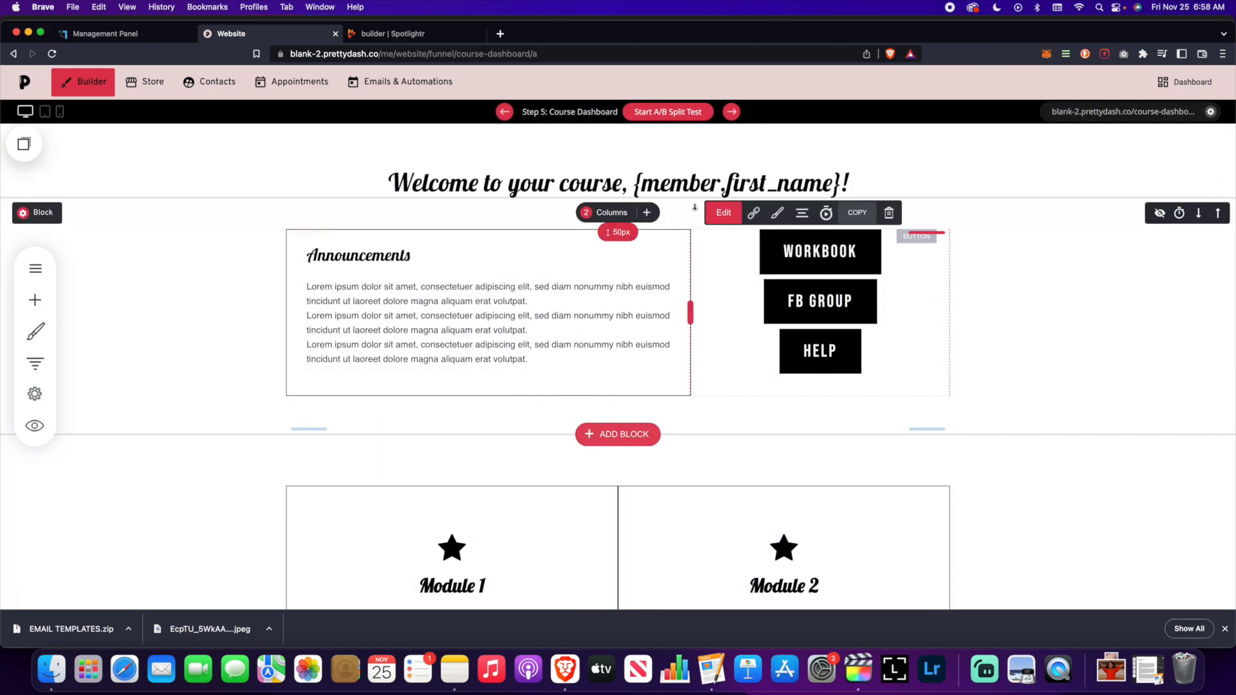
click(751, 213)
click(464, 315)
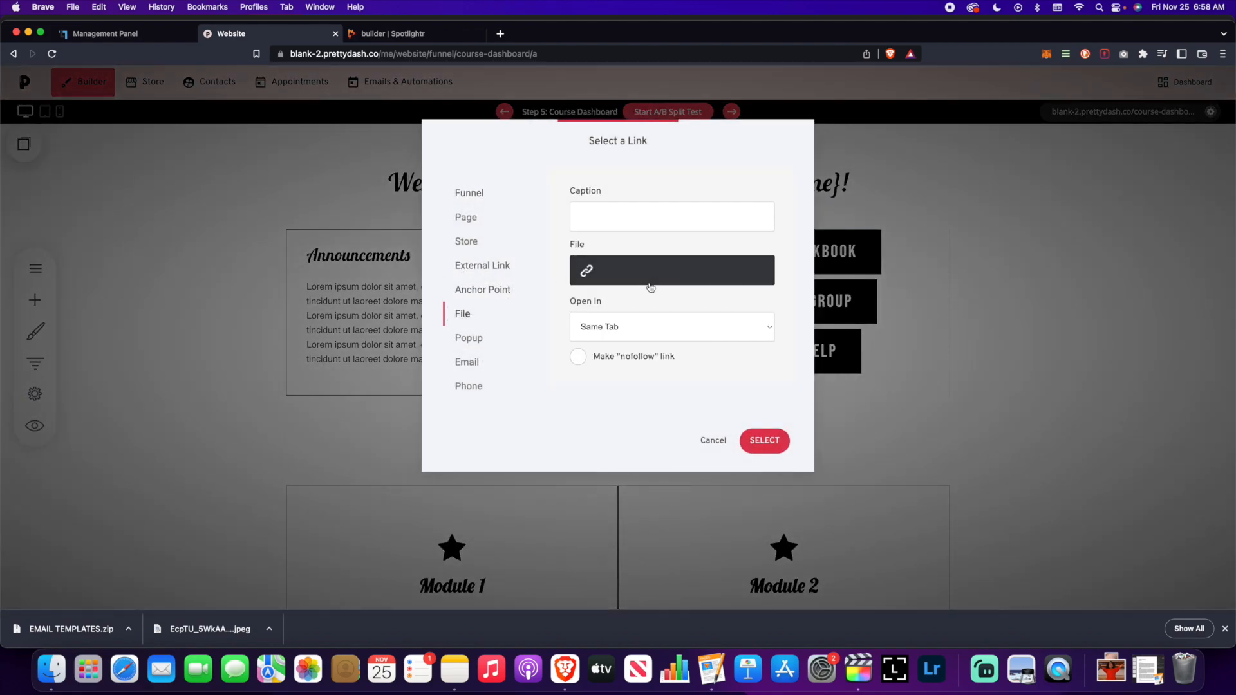
click(714, 440)
click(812, 299)
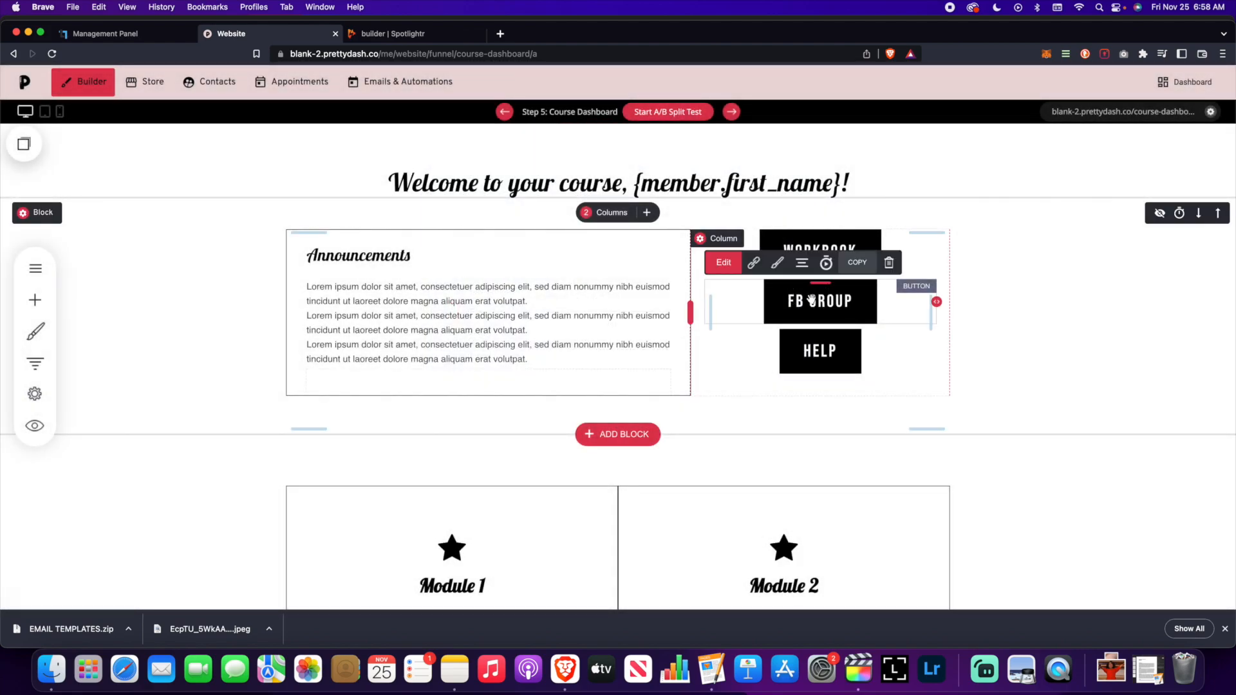
click(752, 262)
click(492, 270)
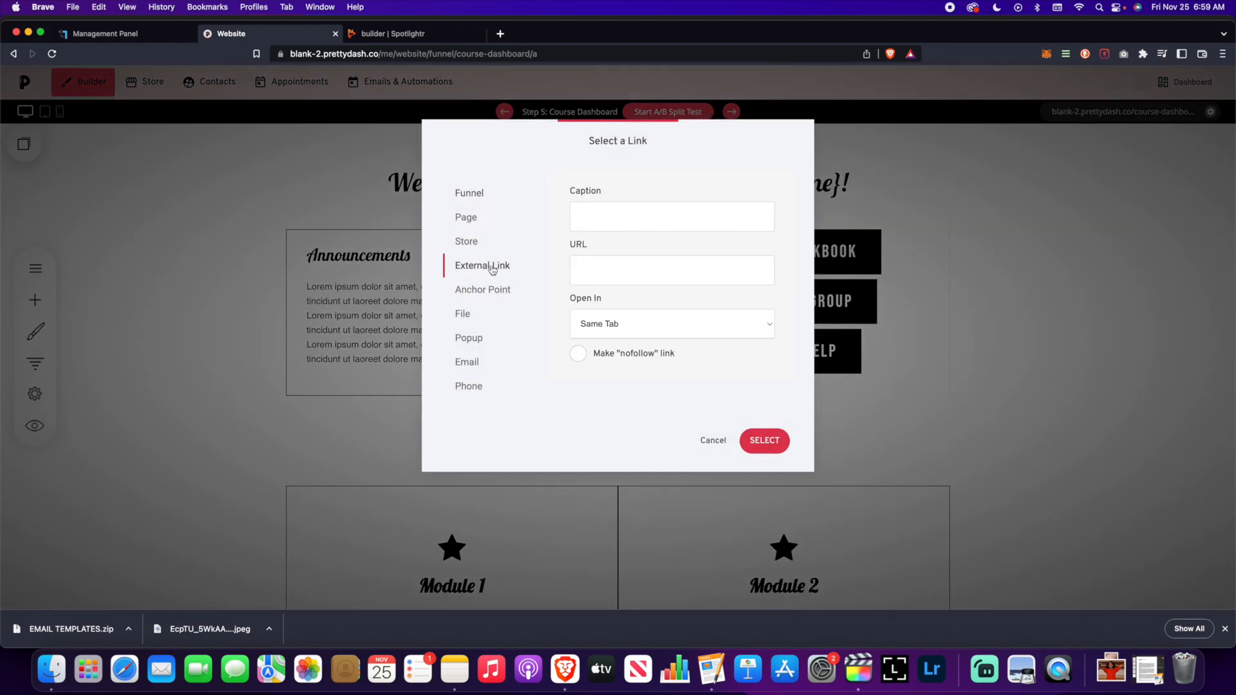
click(714, 440)
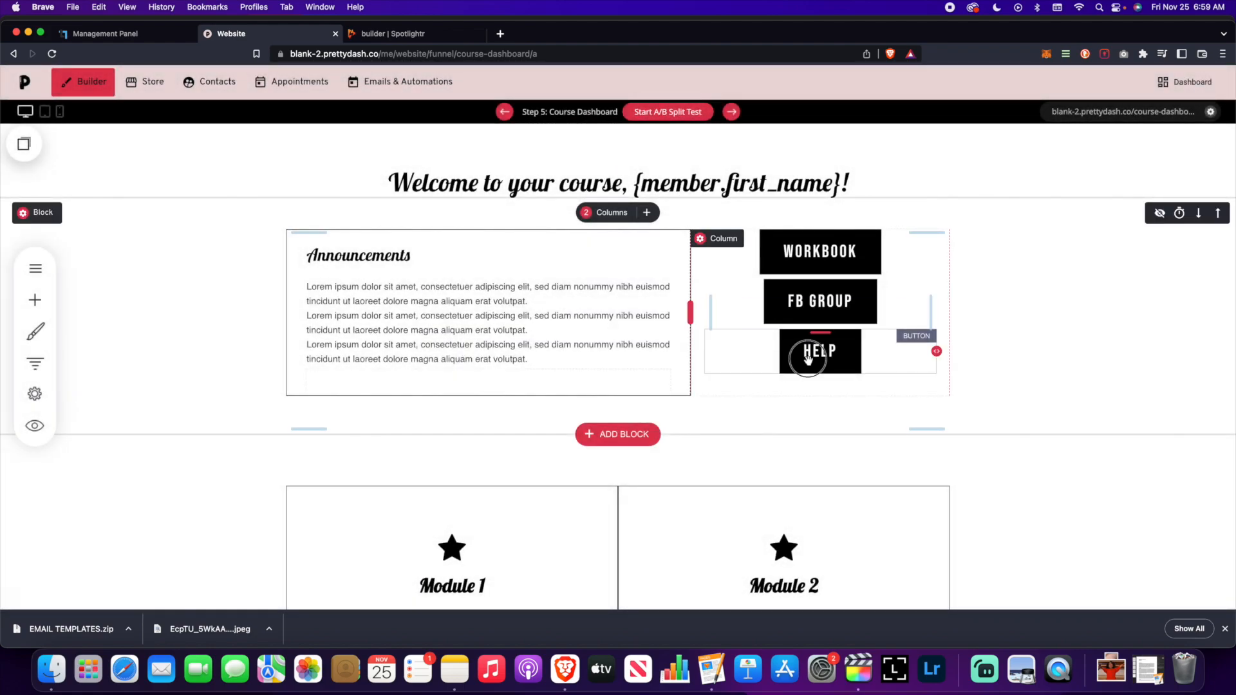
- Review the HELP button's link options, keeping it linked to the Home page
click(812, 298)
click(755, 314)
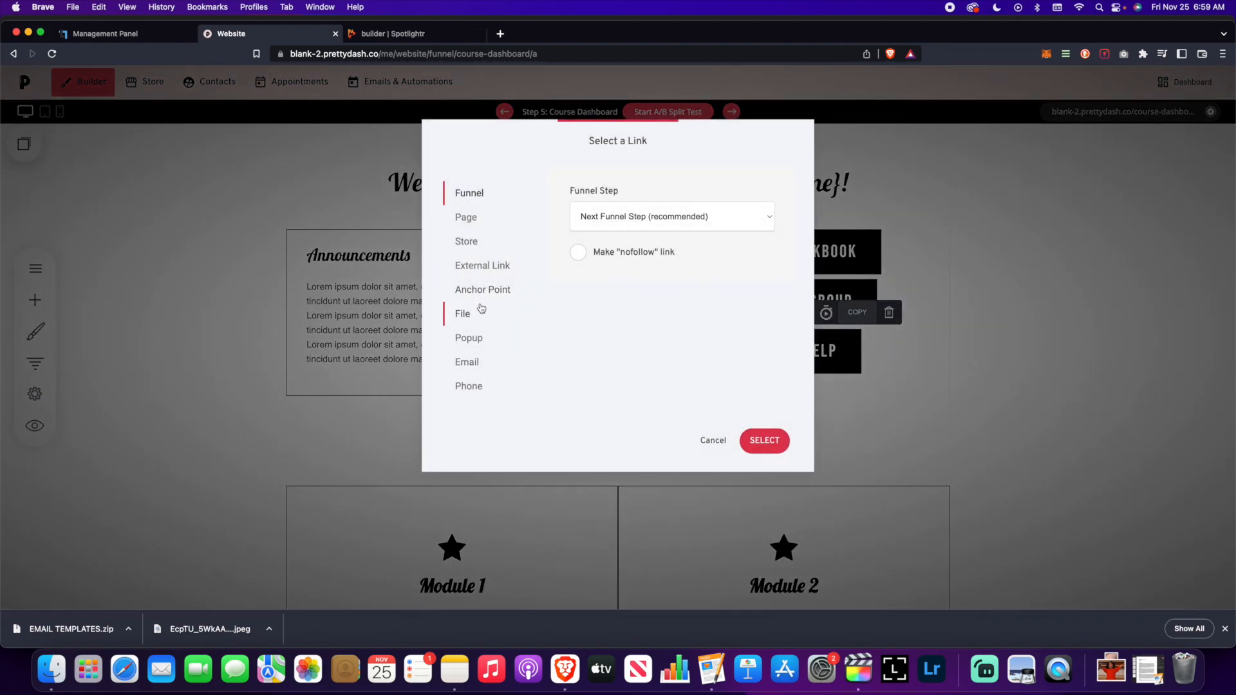
click(482, 272)
click(467, 193)
click(466, 217)
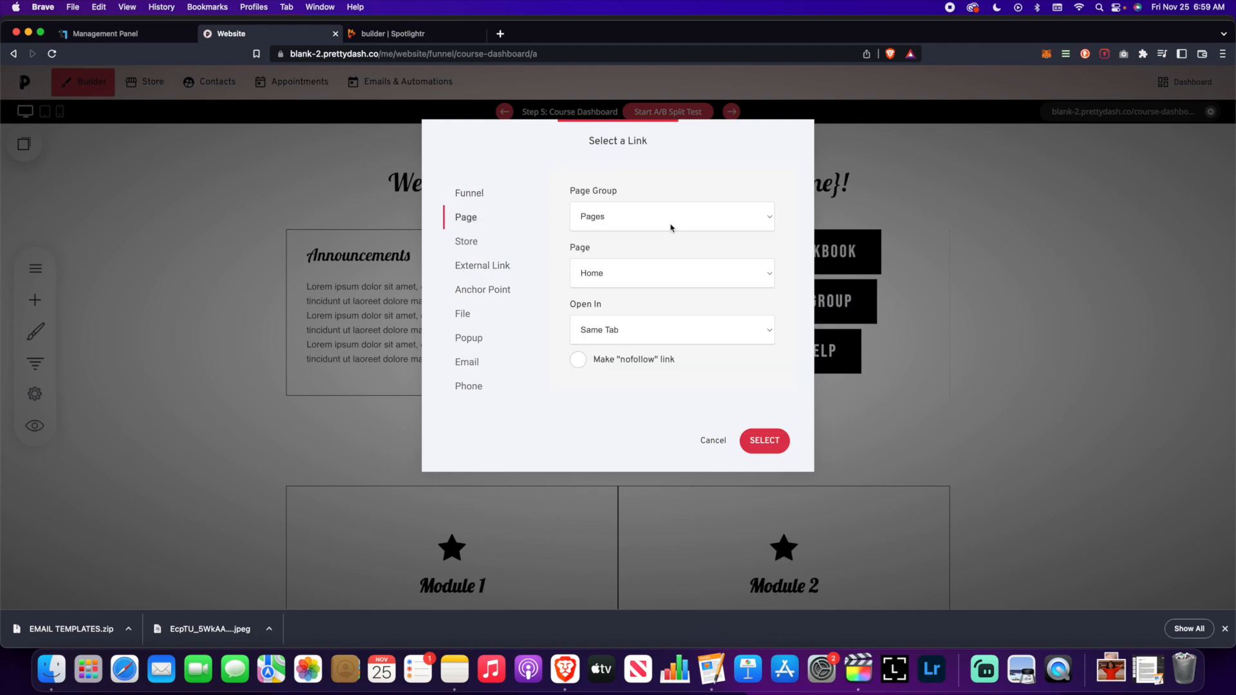
click(669, 272)
click(669, 272)
click(631, 212)
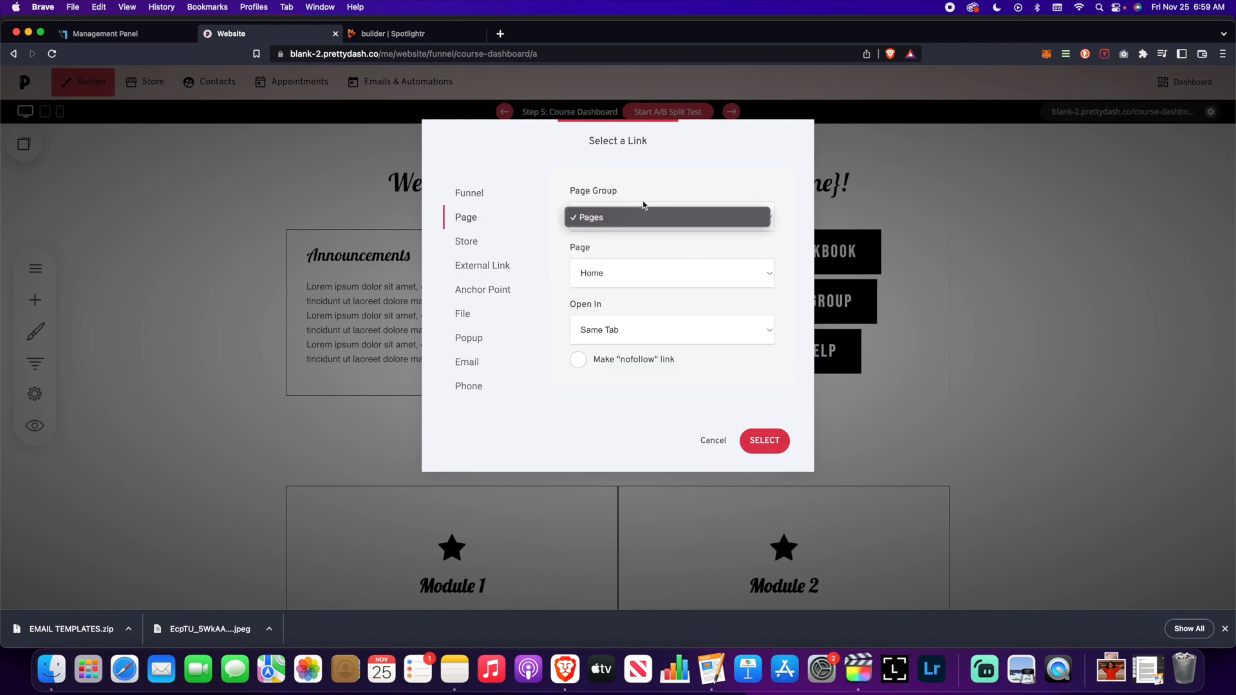
click(638, 216)
click(649, 277)
click(697, 284)
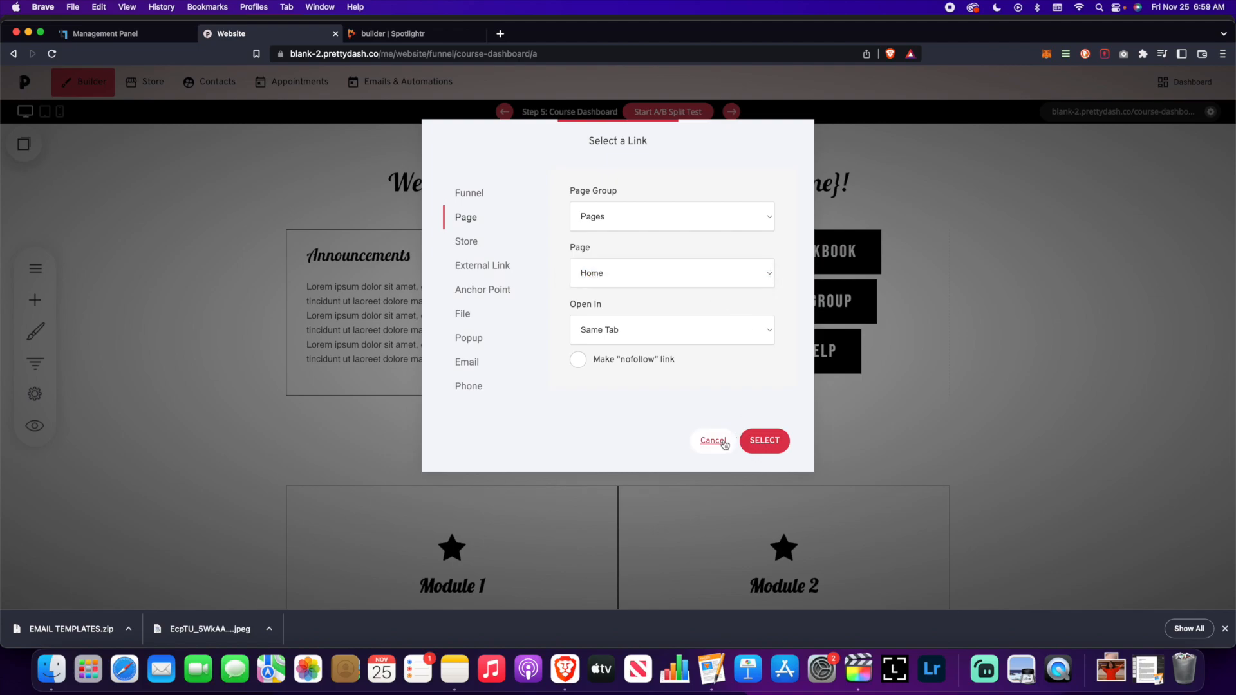
click(714, 442)
- Link Module 1's START NOW button to the Funnel Step Module 1
scroll(960, 369, down, 6)
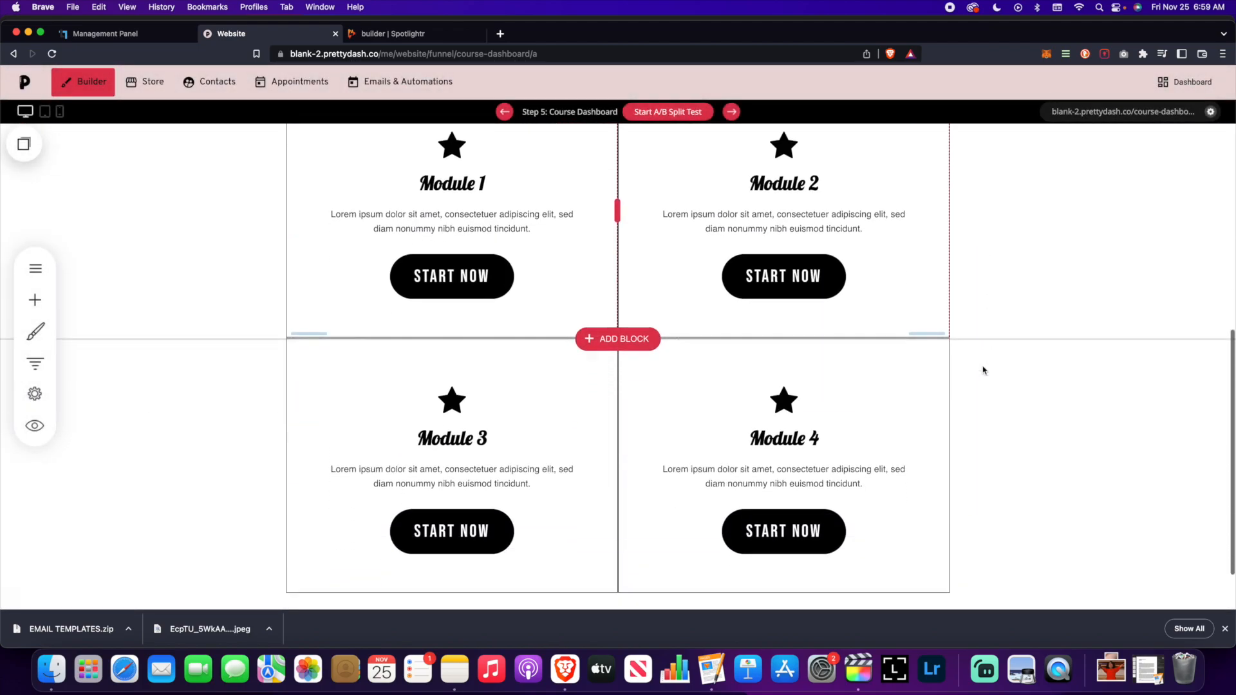
scroll(984, 368, up, 1)
scroll(676, 298, down, 2)
click(461, 257)
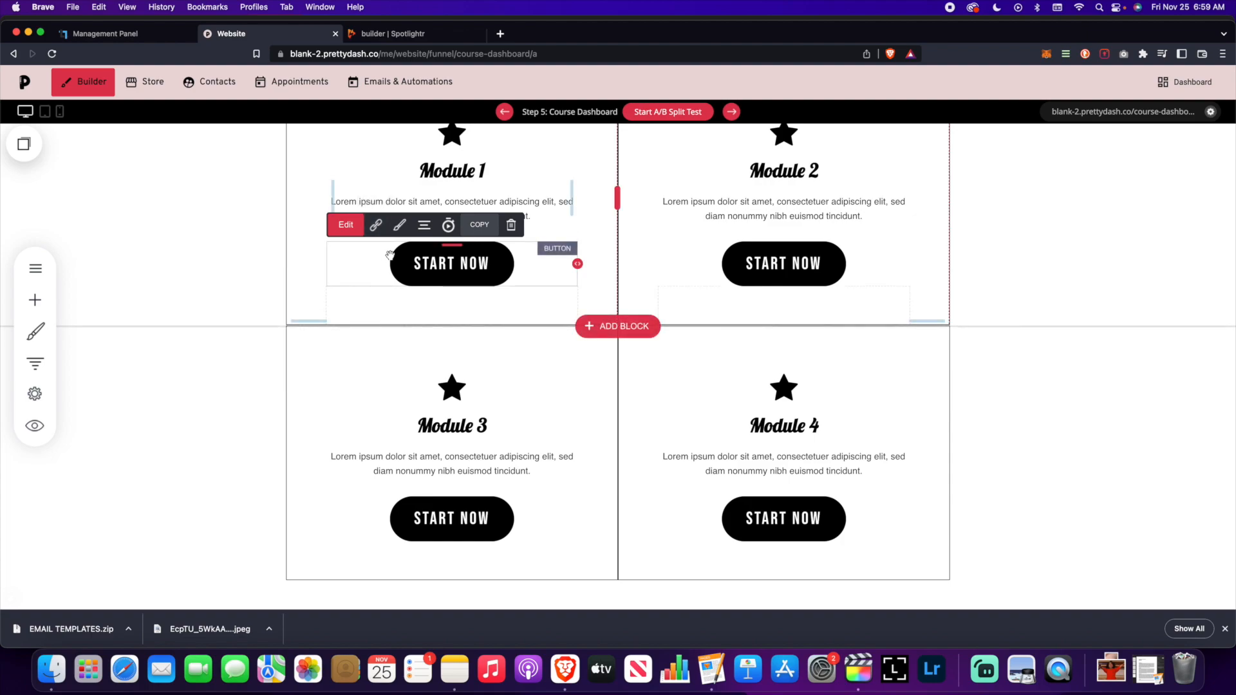
click(377, 227)
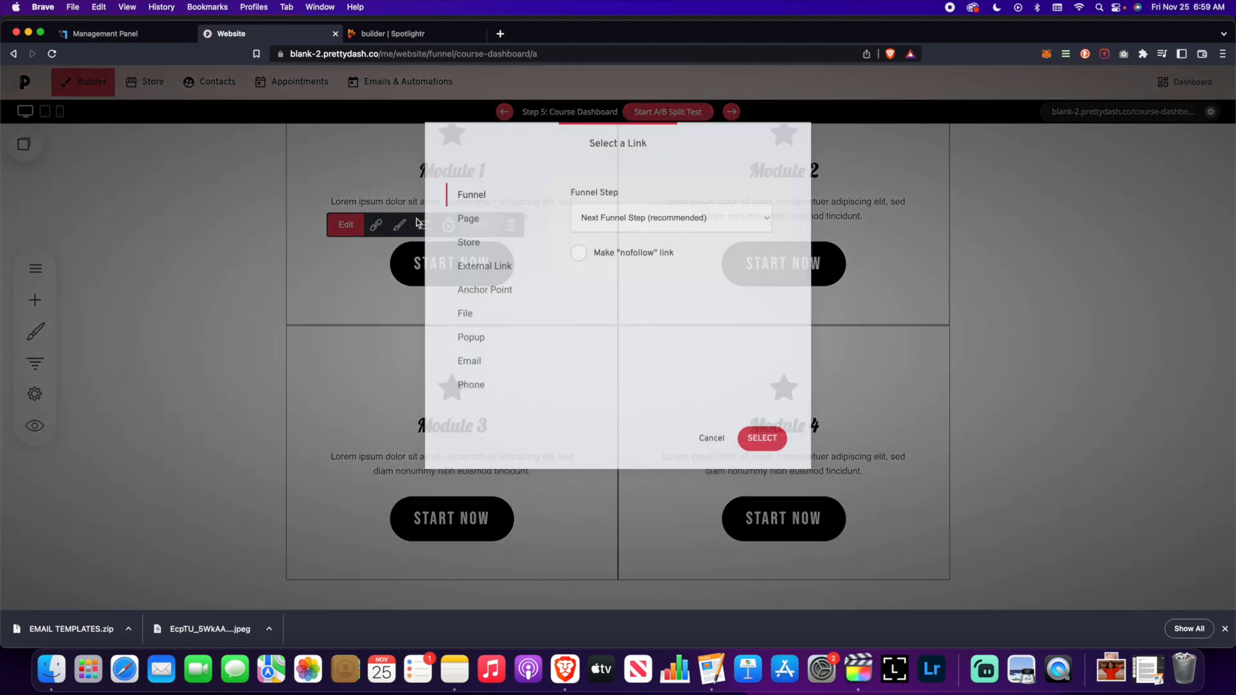
drag(557, 145, 796, 153)
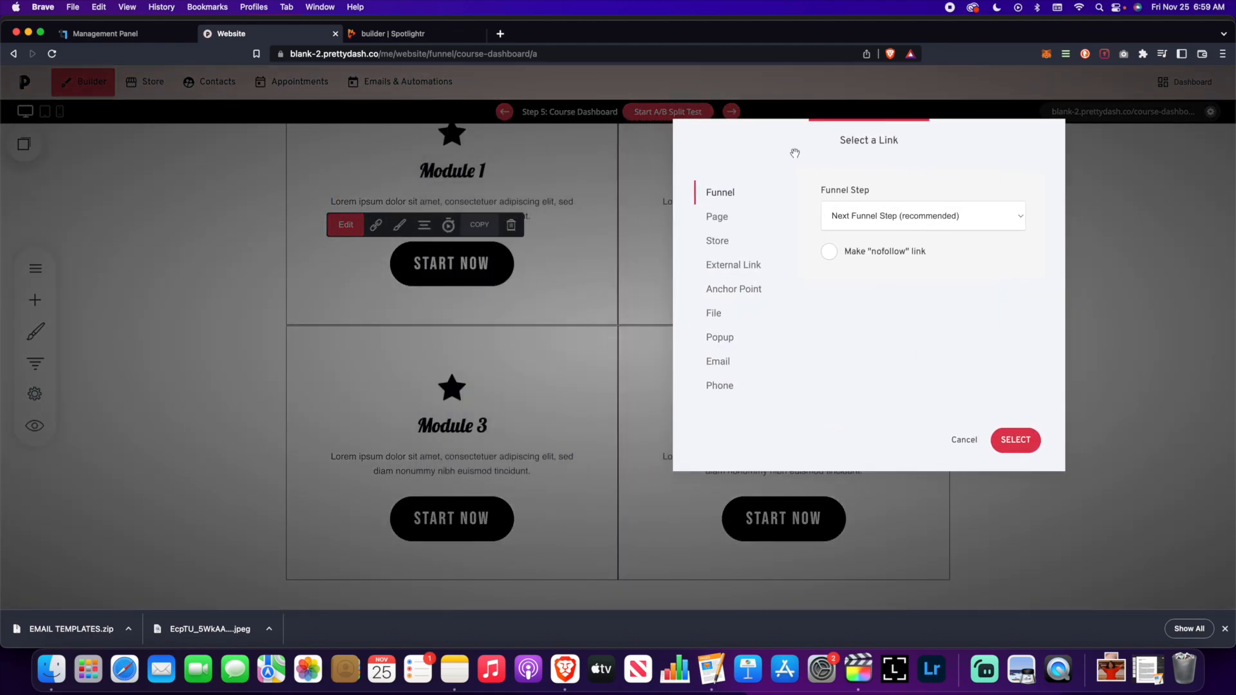
click(923, 219)
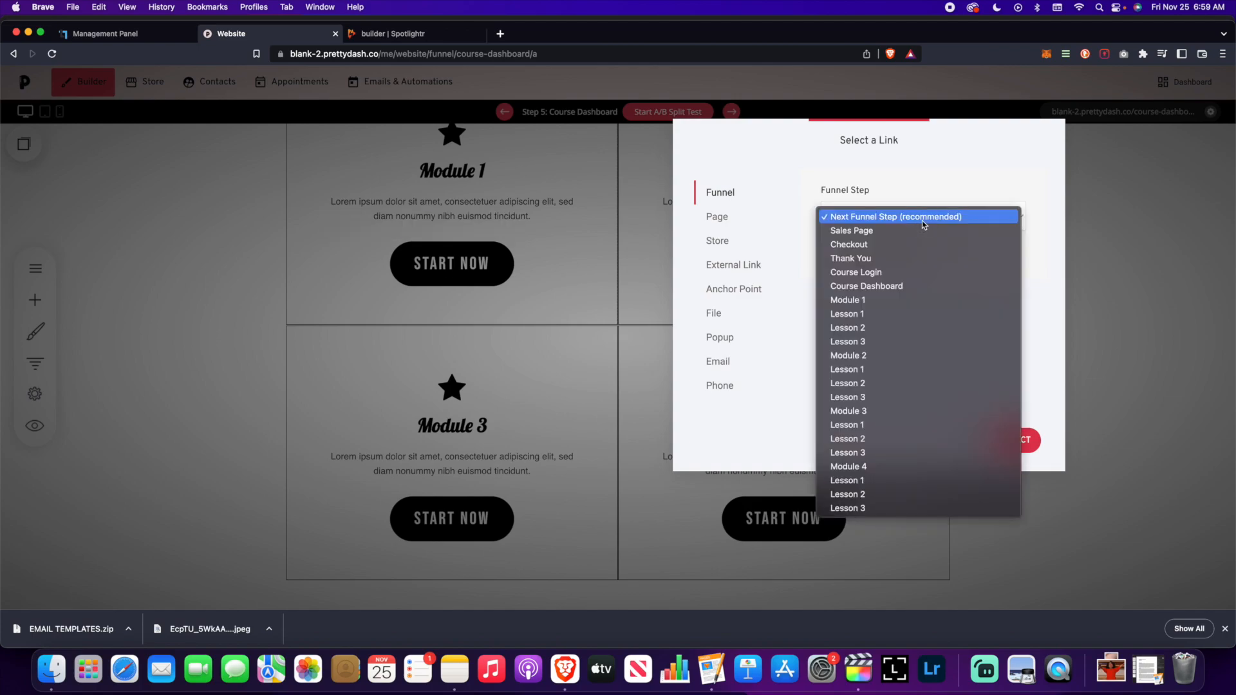
click(904, 300)
click(1028, 445)
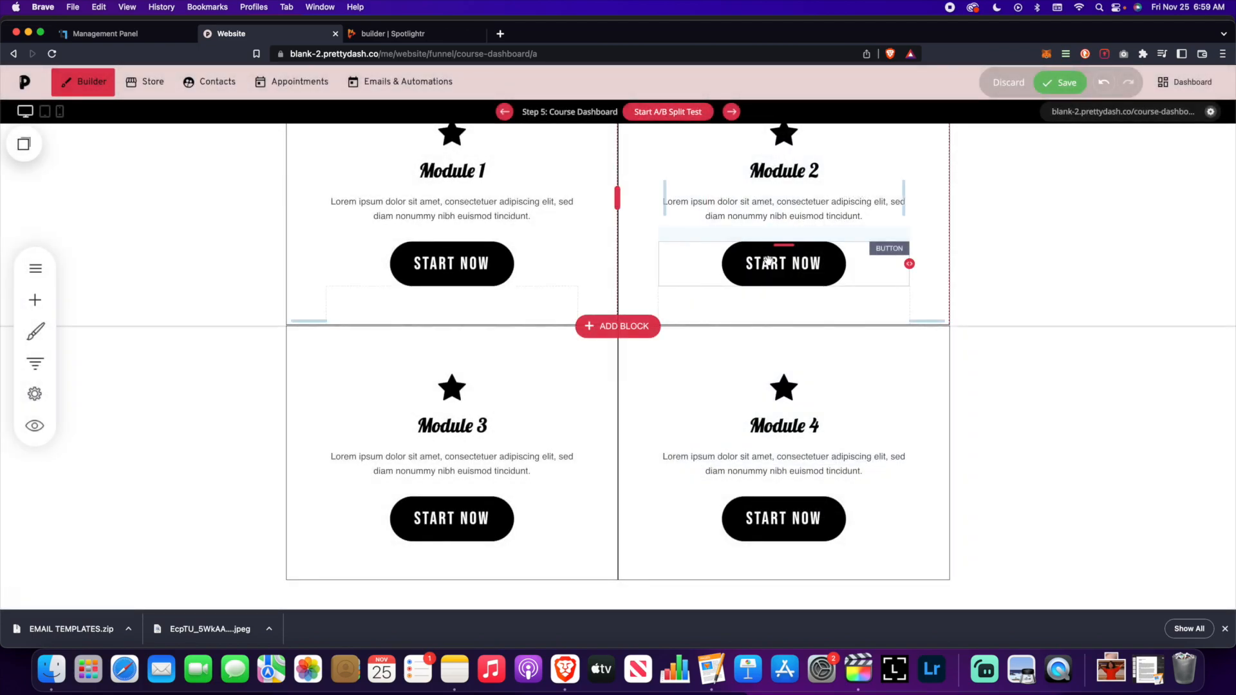
- Link the Module 2 and Module 3 START NOW buttons to their matching funnel steps
click(709, 224)
drag(747, 159, 533, 154)
click(484, 216)
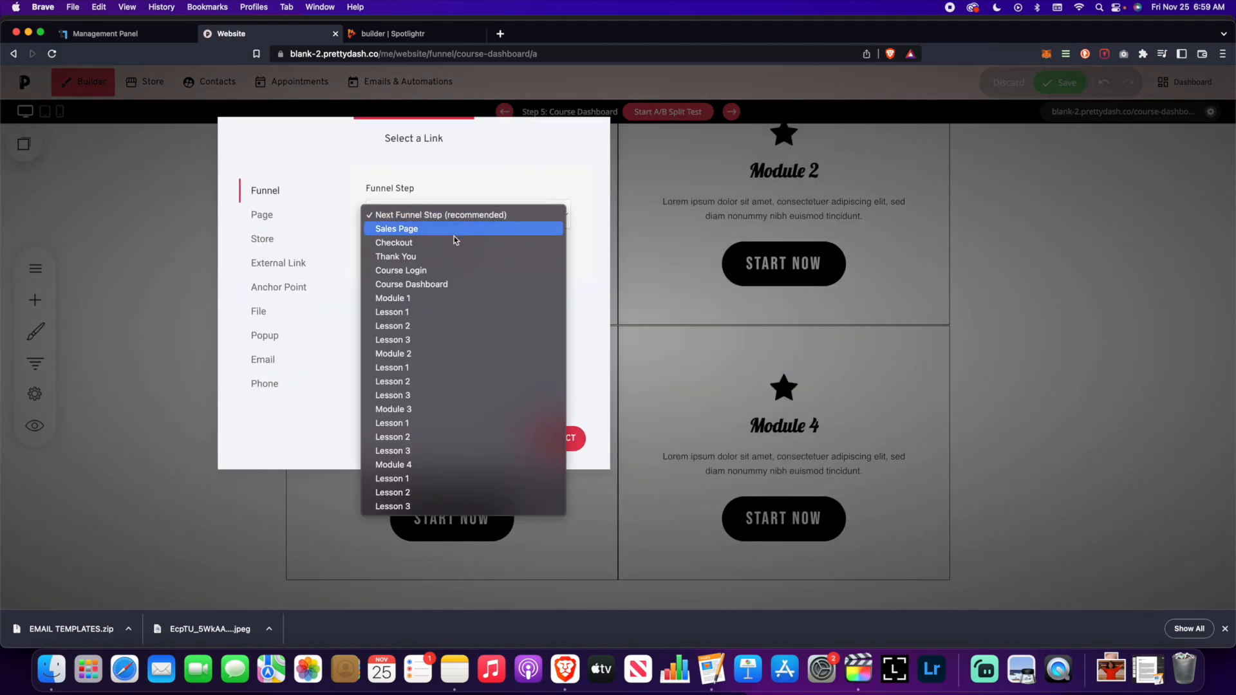
click(453, 354)
click(566, 438)
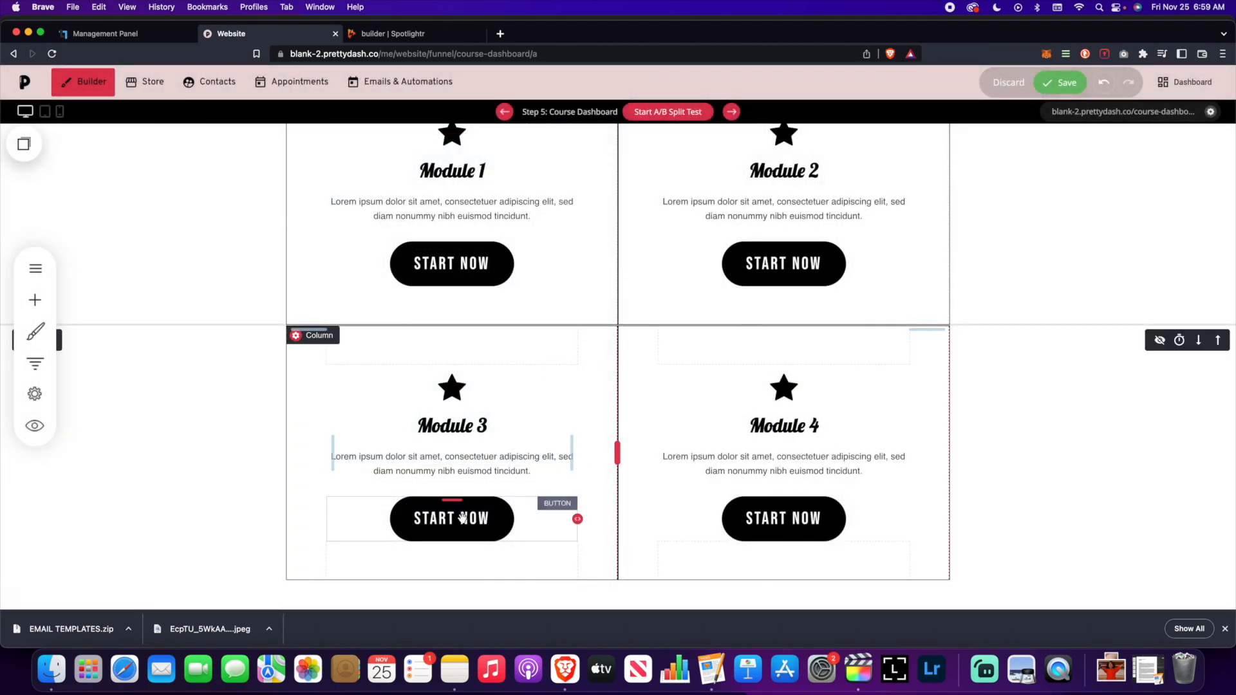
click(444, 512)
click(376, 479)
click(641, 219)
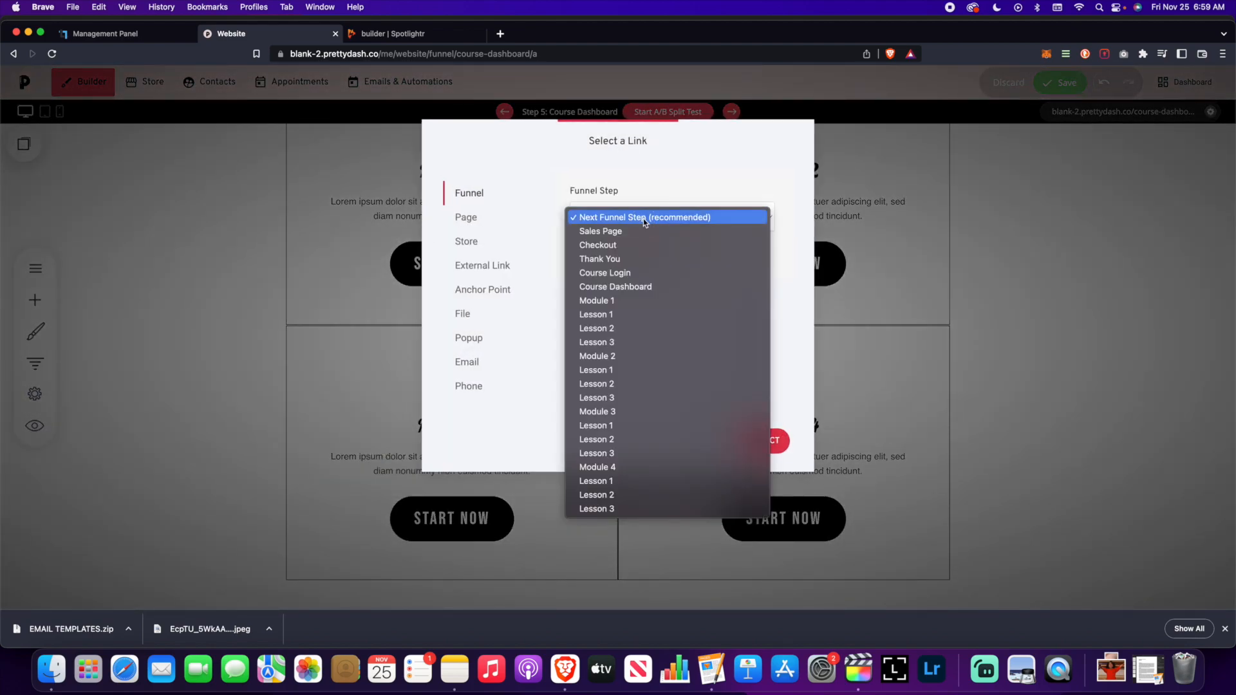
click(636, 409)
click(765, 441)
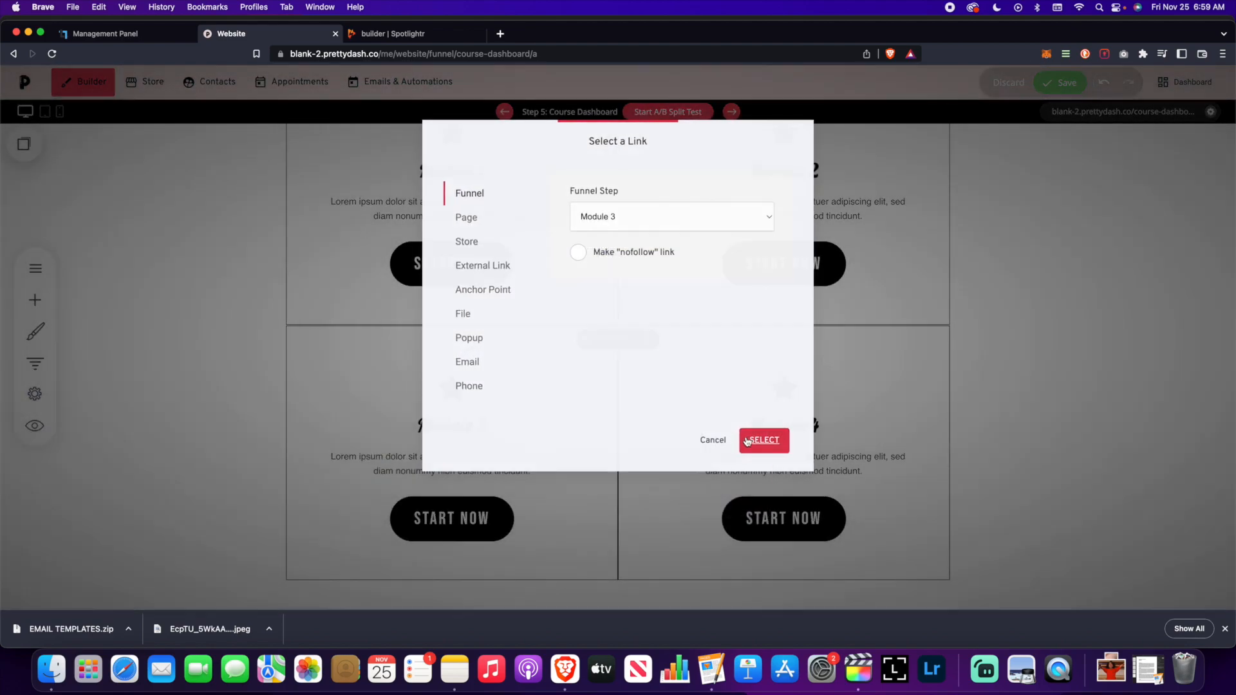
- Link Module 4's START NOW button to the Funnel Step Module 4
click(786, 516)
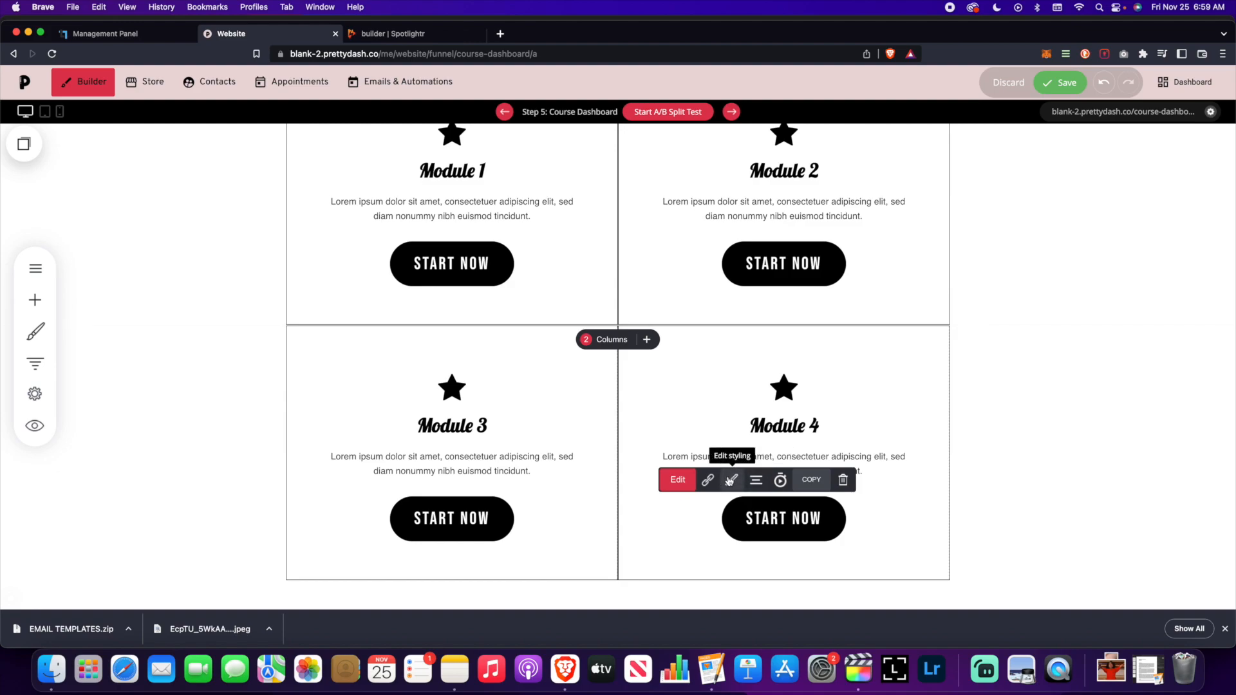
click(708, 480)
click(669, 218)
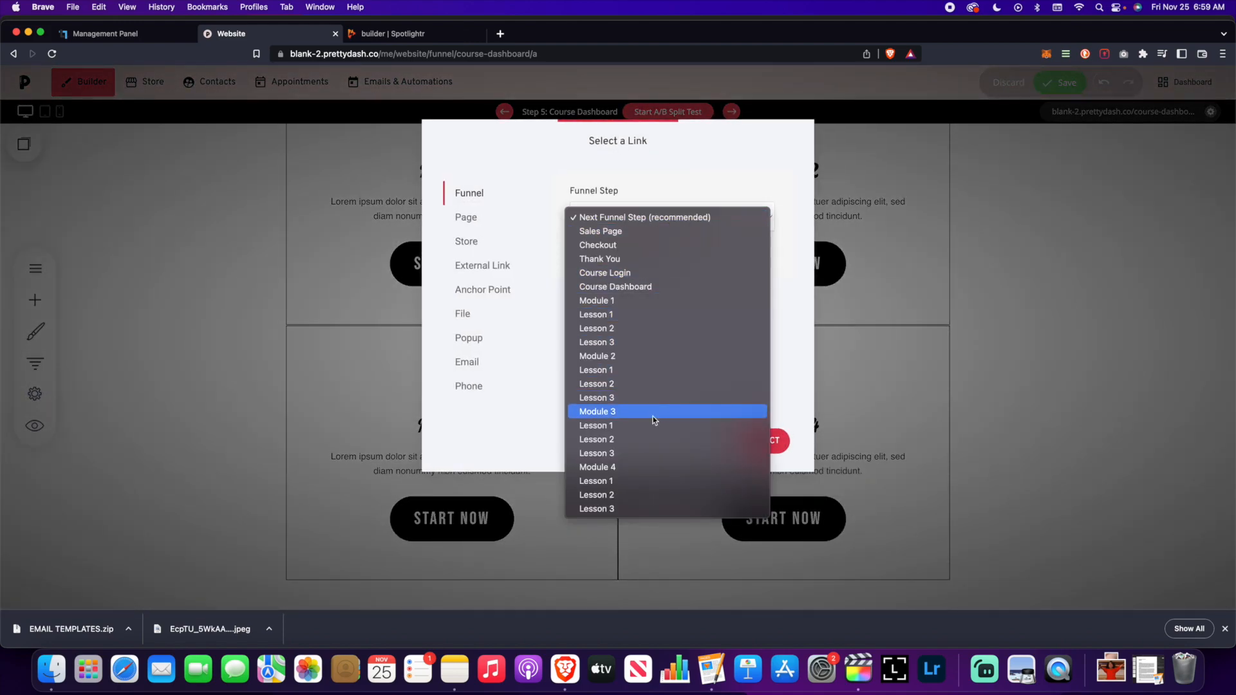
click(662, 467)
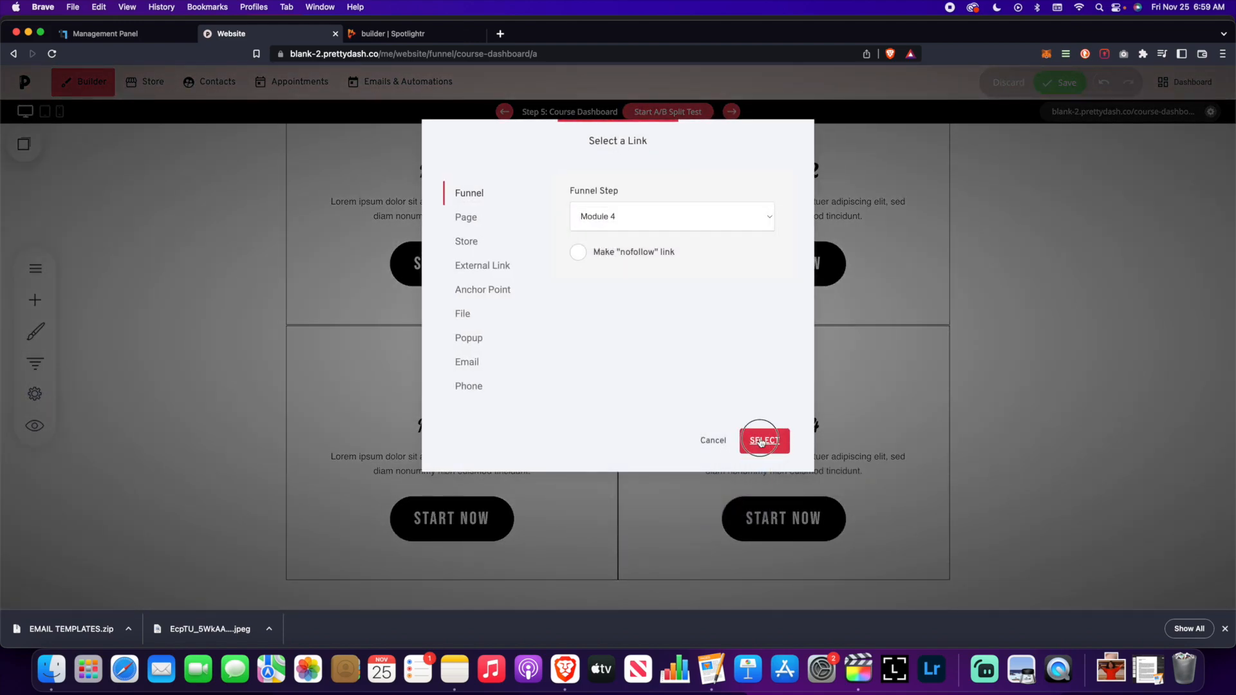
click(765, 441)
scroll(1015, 326, up, 5)
scroll(1015, 326, down, 5)
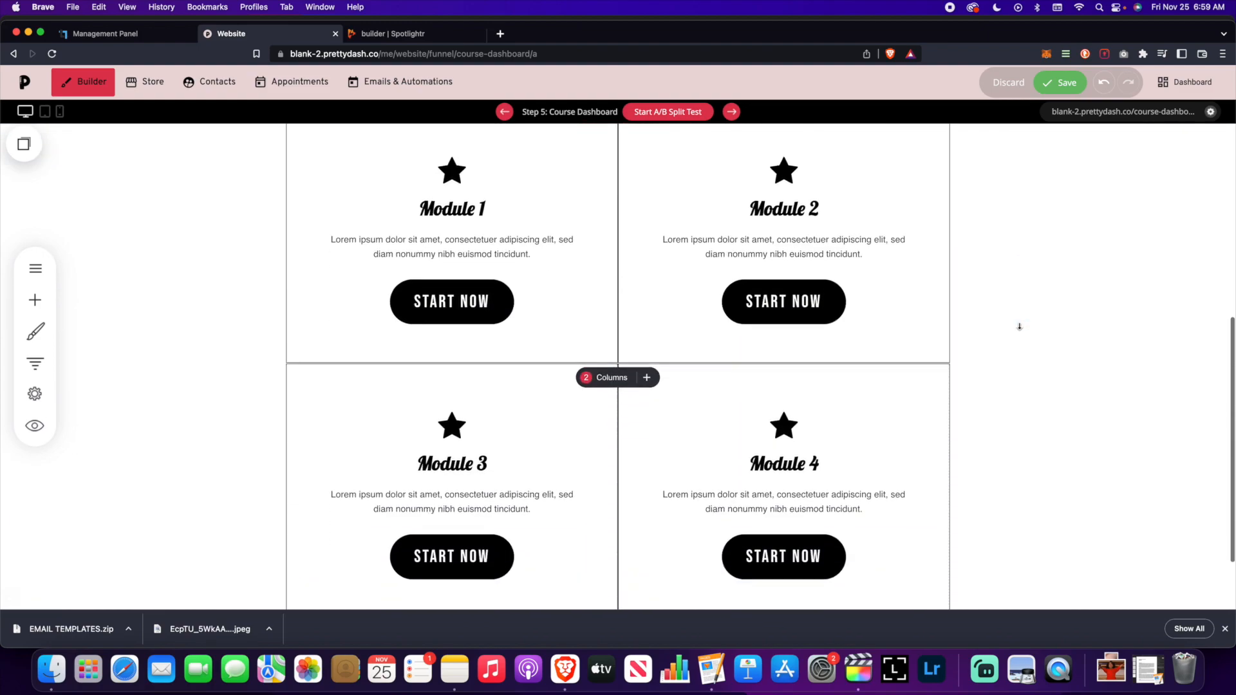
scroll(1019, 326, up, 5)
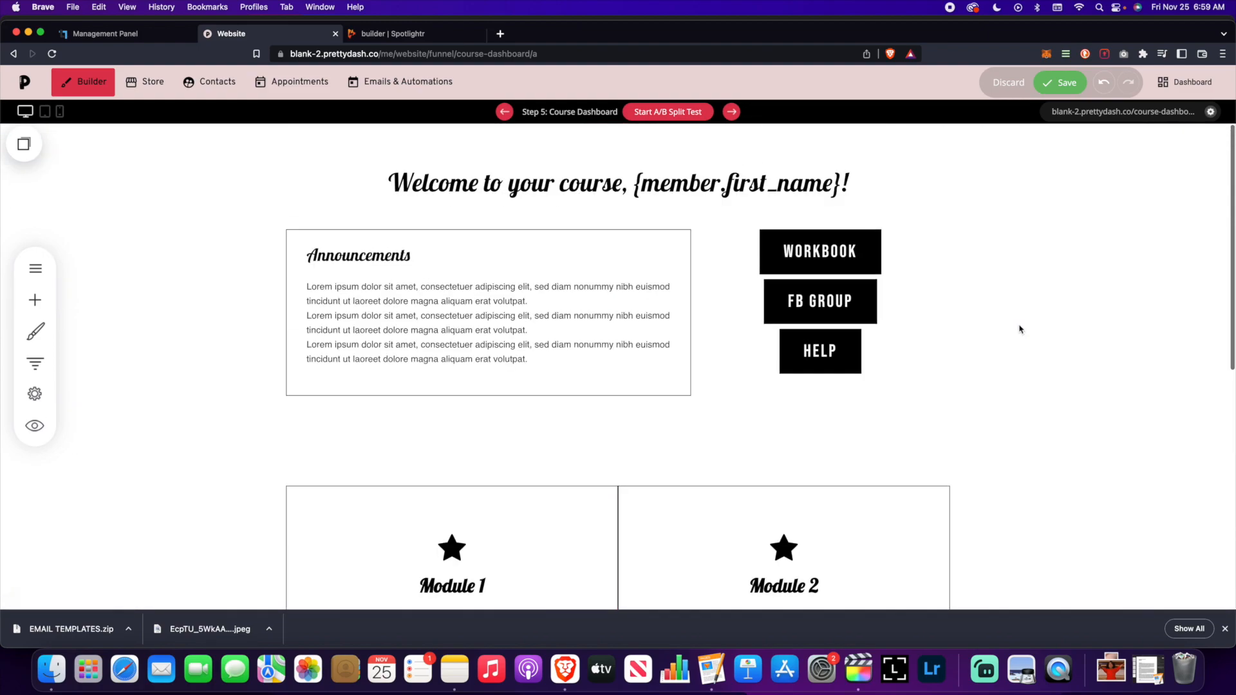
- Save the Course Dashboard page and open the Module 1 step from the funnel step list
click(1058, 87)
click(35, 362)
scroll(213, 405, down, 2)
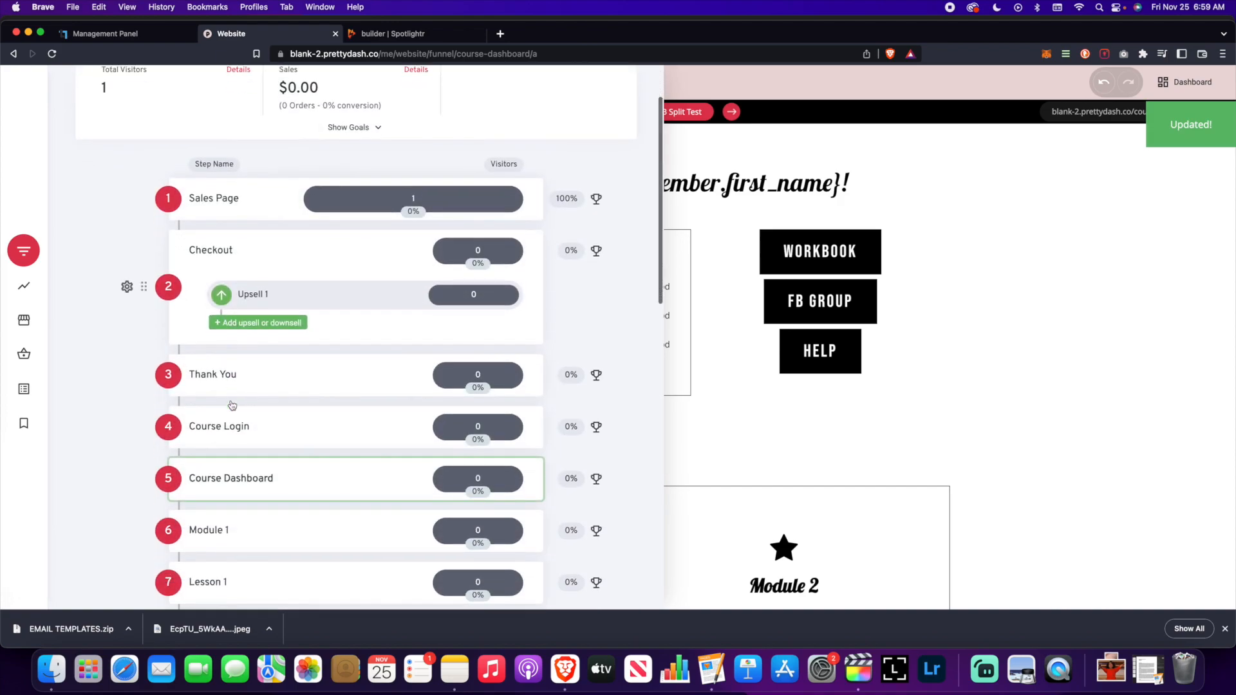
scroll(233, 405, down, 3)
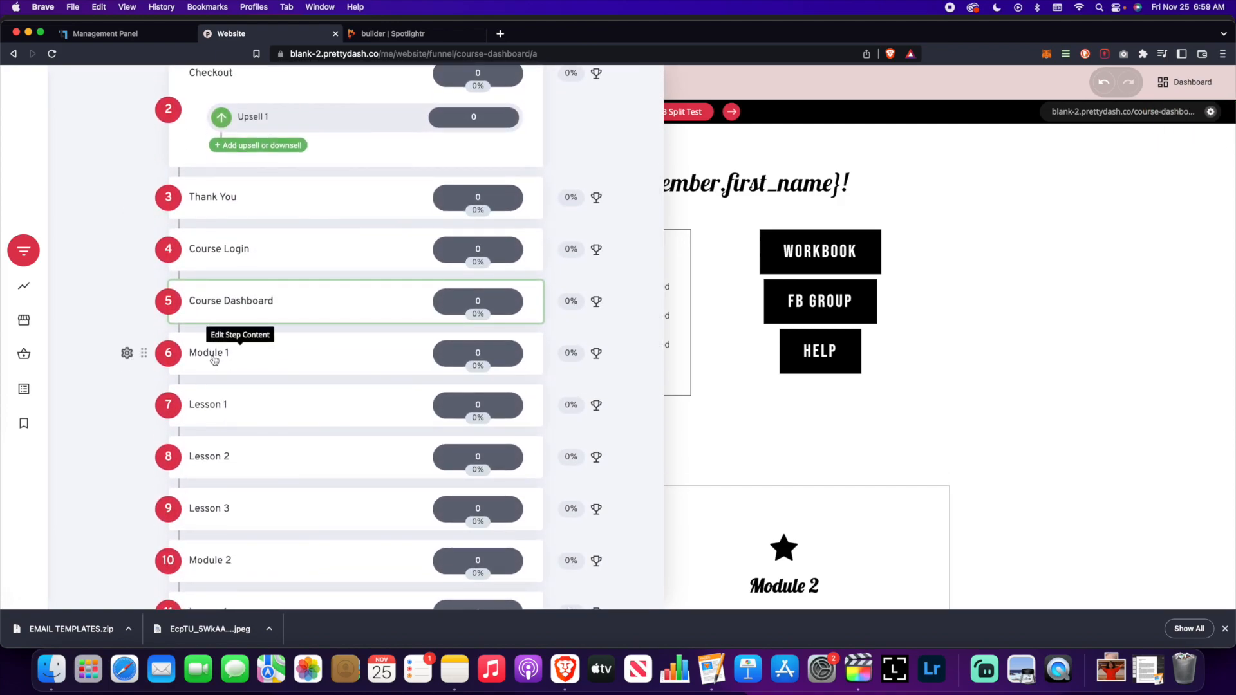
click(215, 358)
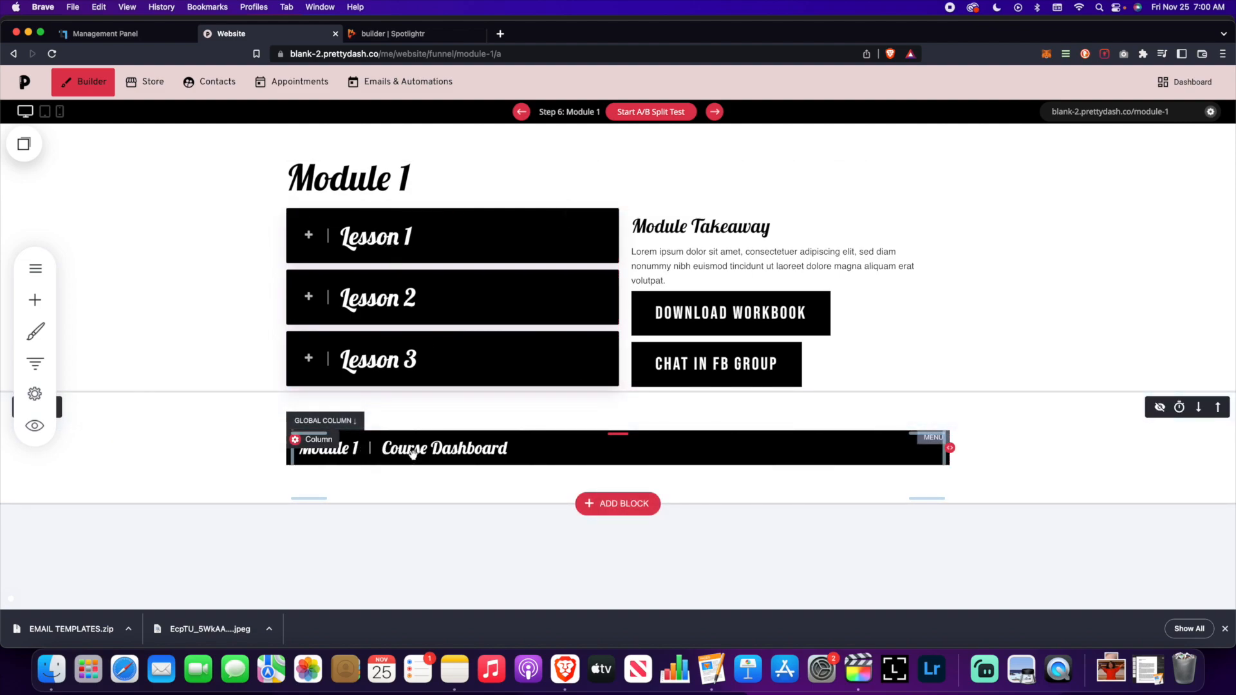
- Check the course menu column settings, then show the menu's items: Module 1, Lesson 1, Course Dashboard
click(310, 443)
scroll(450, 396, down, 3)
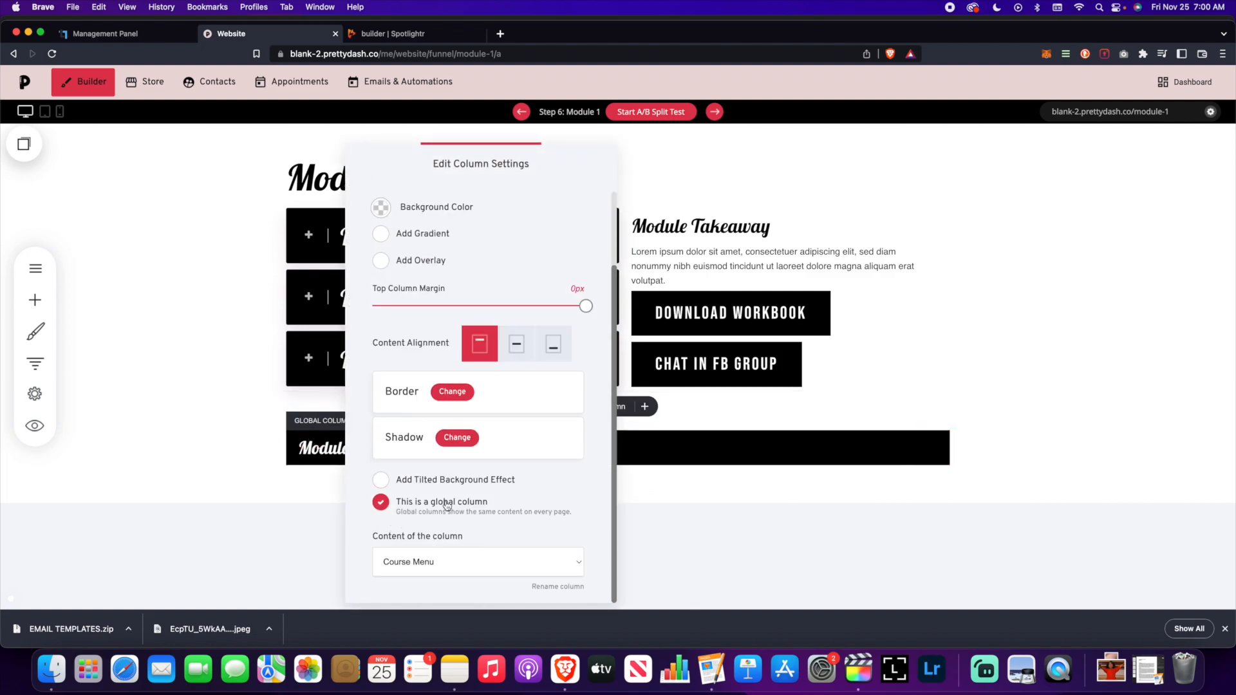
click(705, 493)
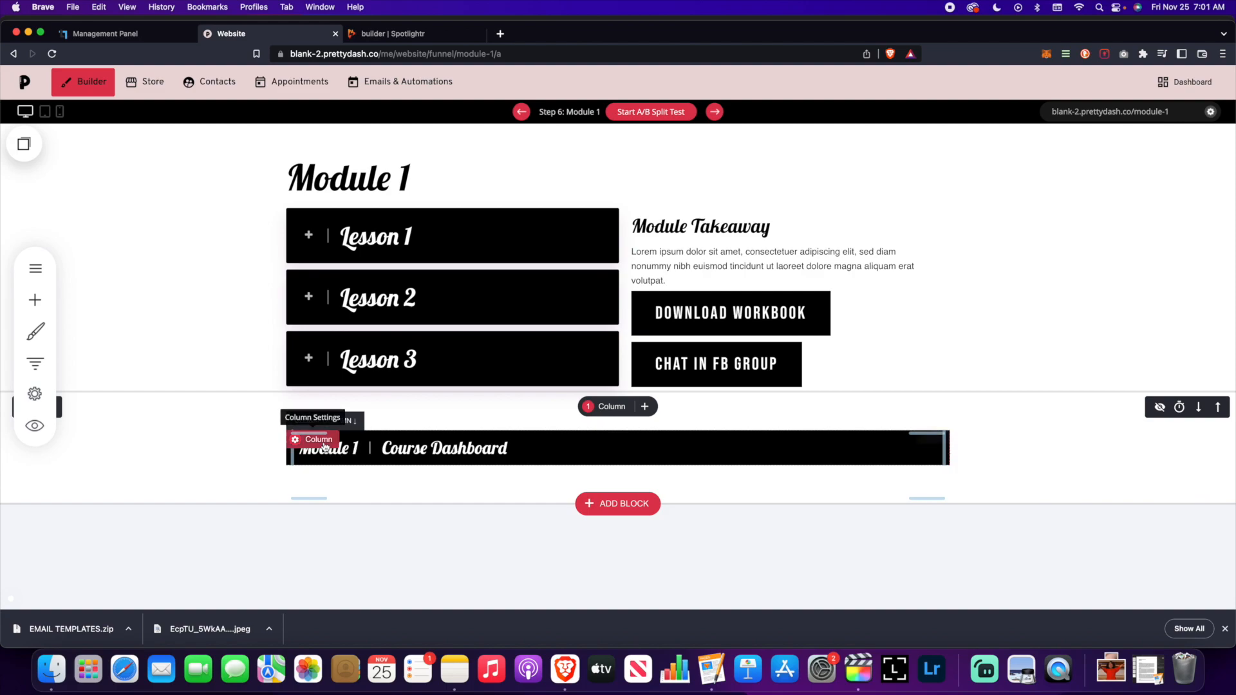
click(370, 449)
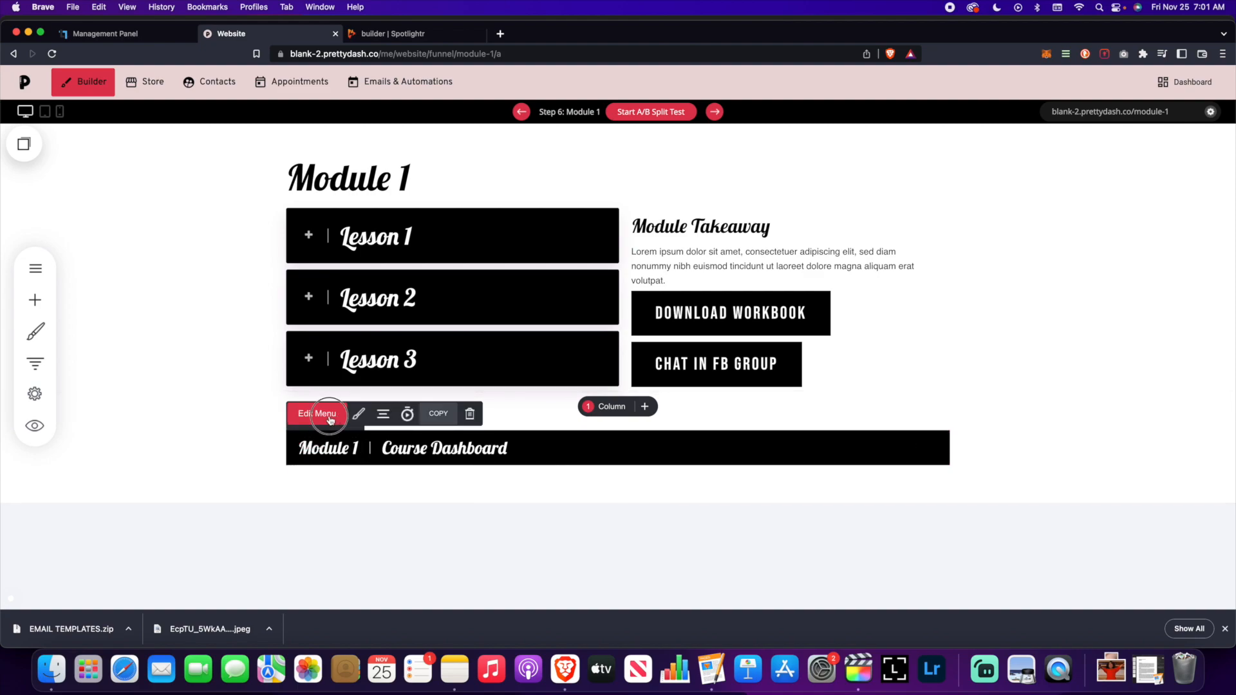
click(330, 419)
mouse_move(1024, 375)
mouse_down()
mouse_move(1020, 138)
mouse_move(1030, 167)
mouse_up()
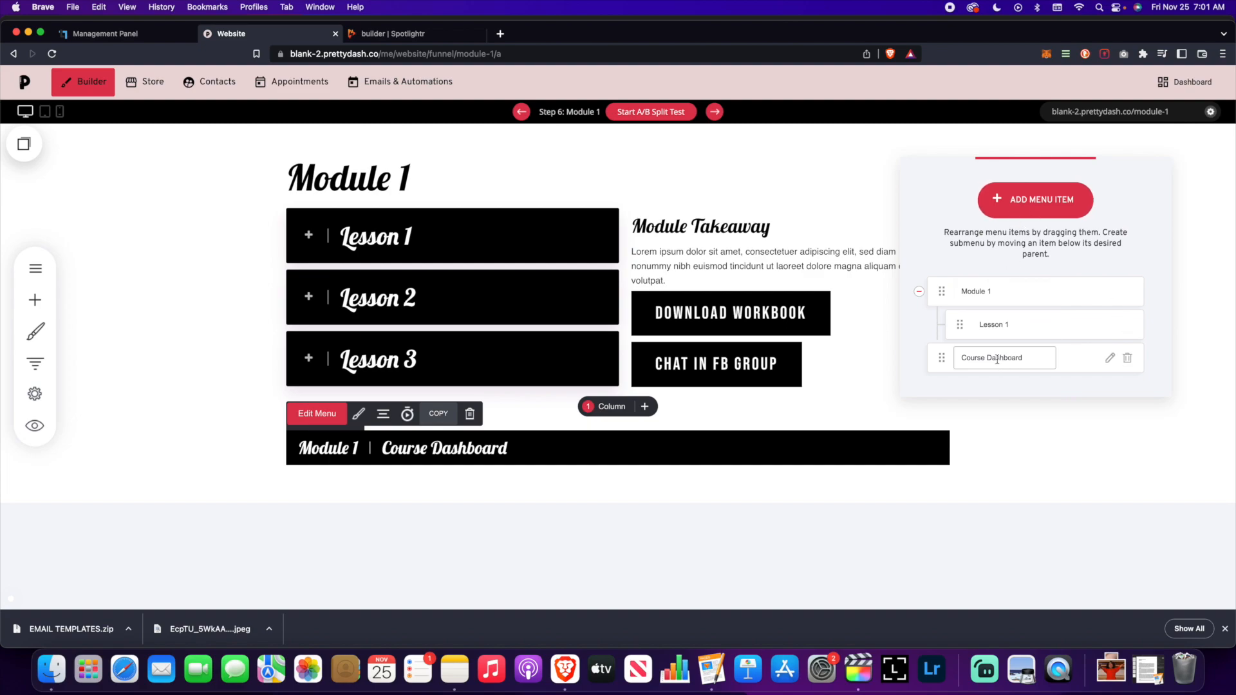
- Add Lesson 2 and Lesson 3 funnel steps as new course menu items
click(1009, 207)
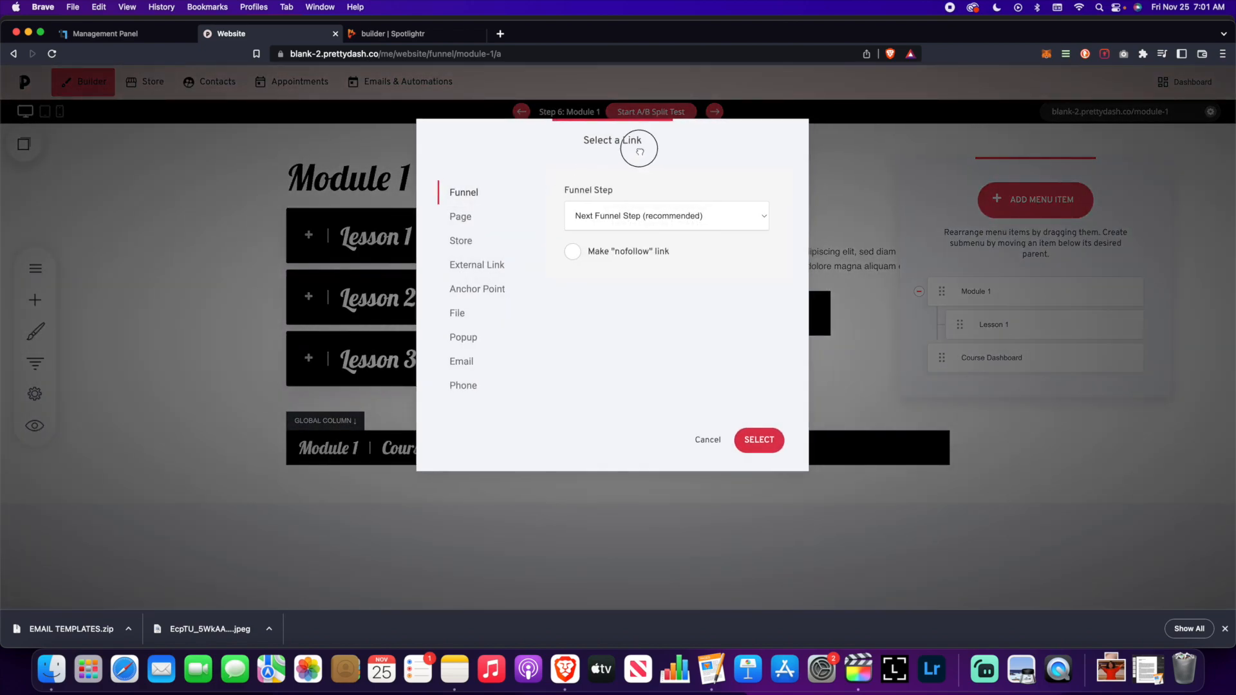
drag(640, 149, 379, 131)
click(455, 199)
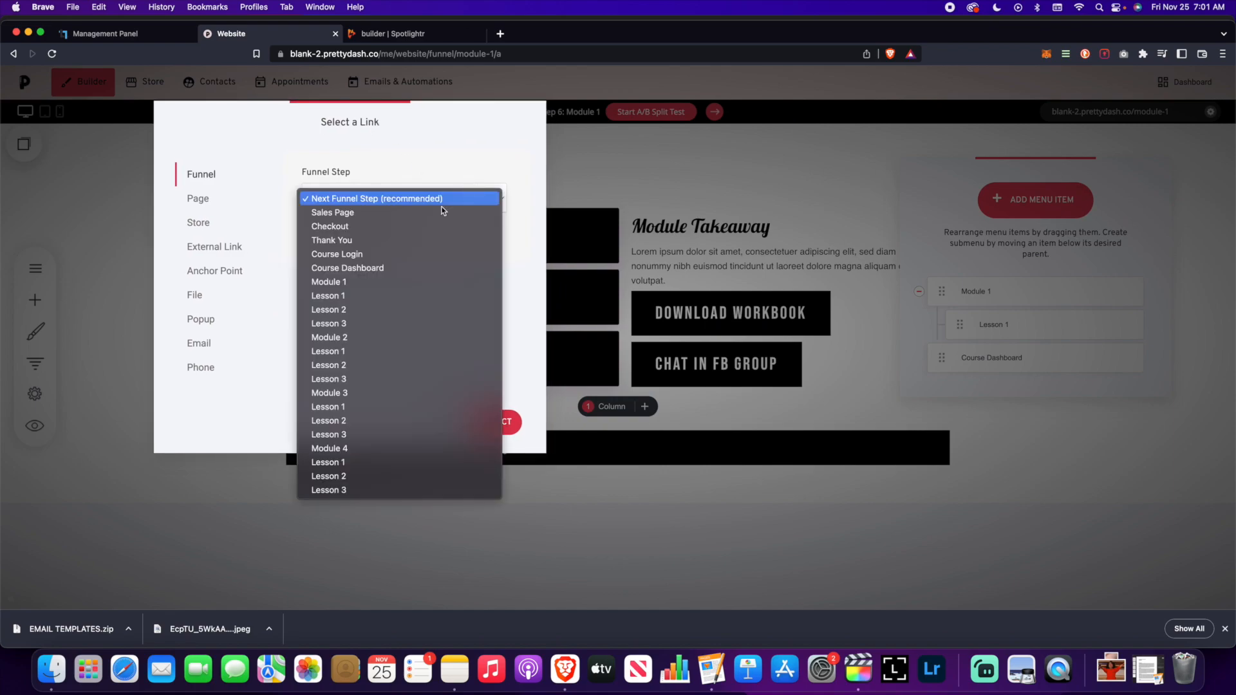
click(396, 311)
click(497, 422)
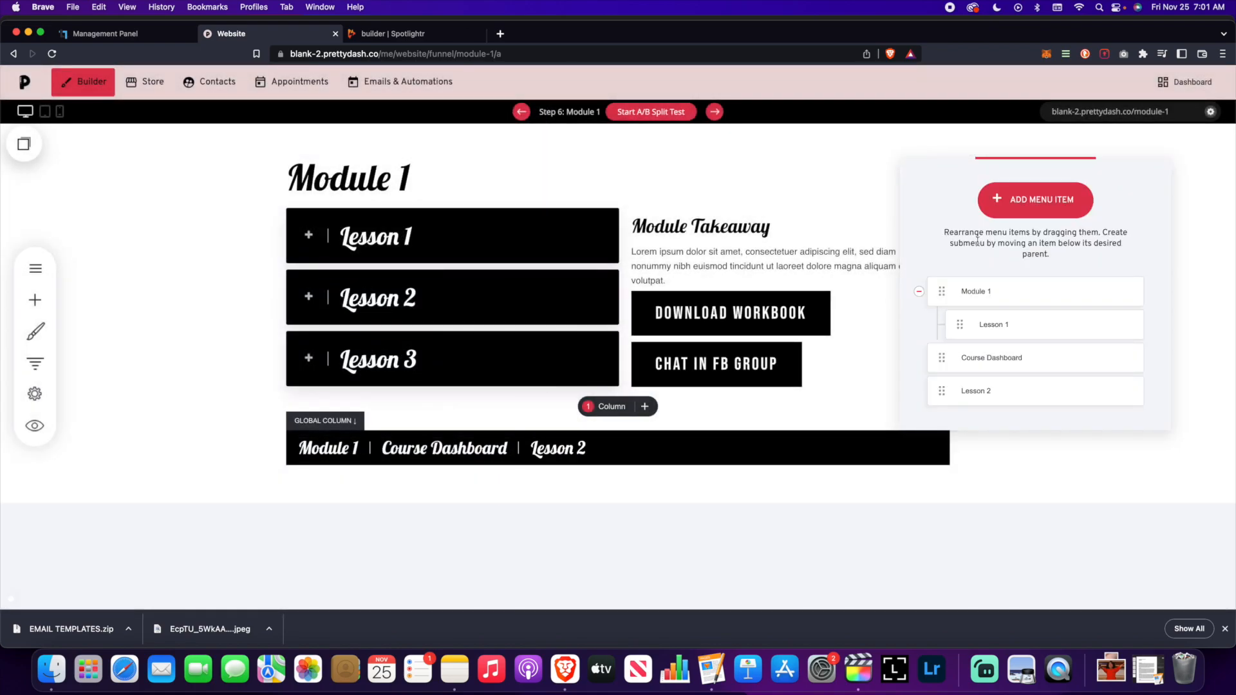
click(1017, 205)
click(689, 212)
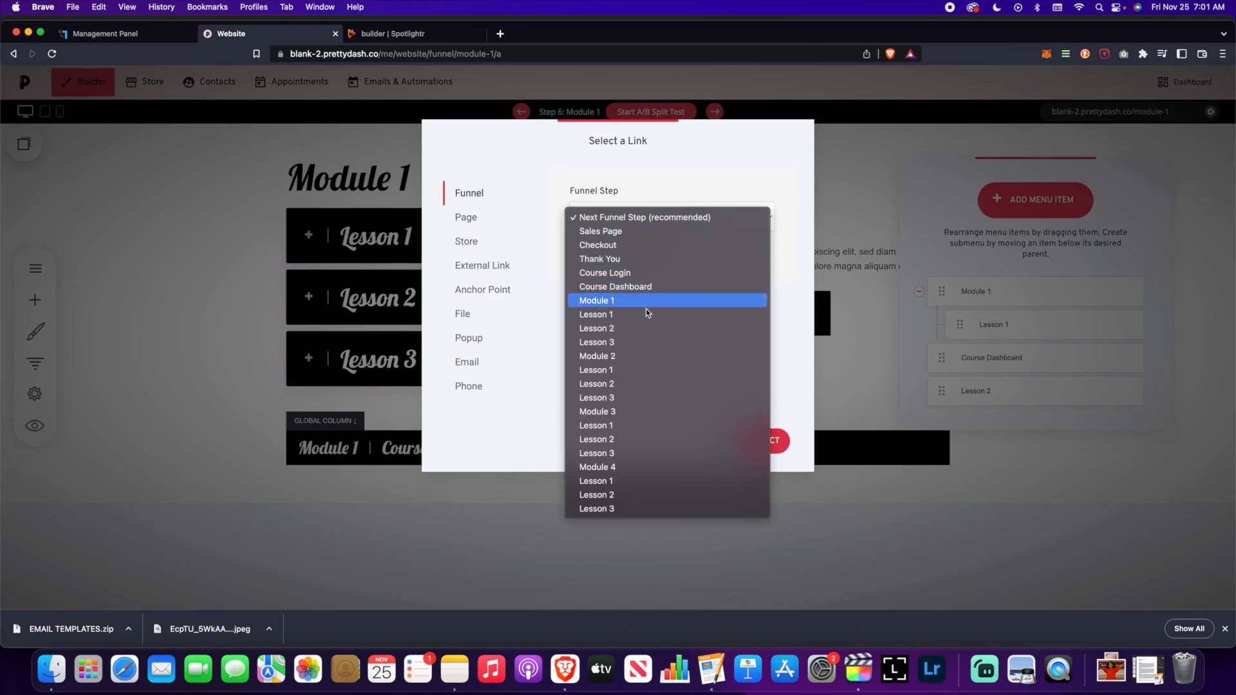
click(644, 341)
click(771, 437)
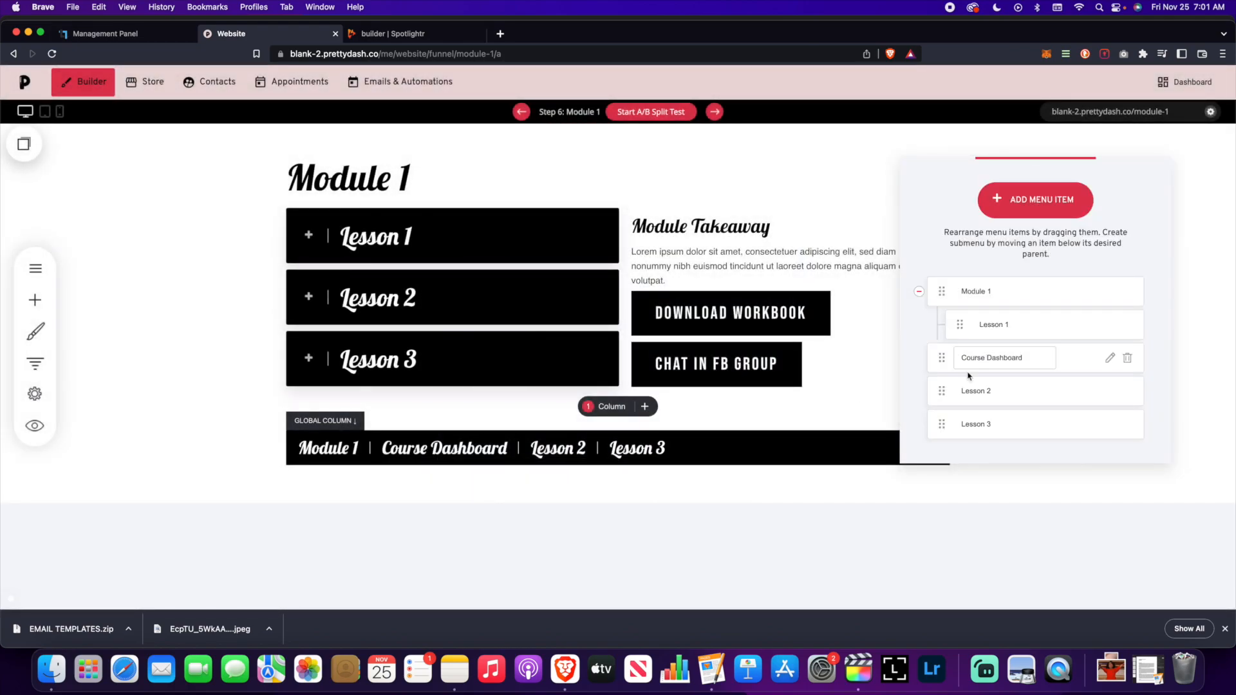
- Nest Lessons 2 and 3 under Module 1's dropdown, close the menu editor, and preview the site
drag(941, 391, 960, 356)
drag(941, 425, 966, 391)
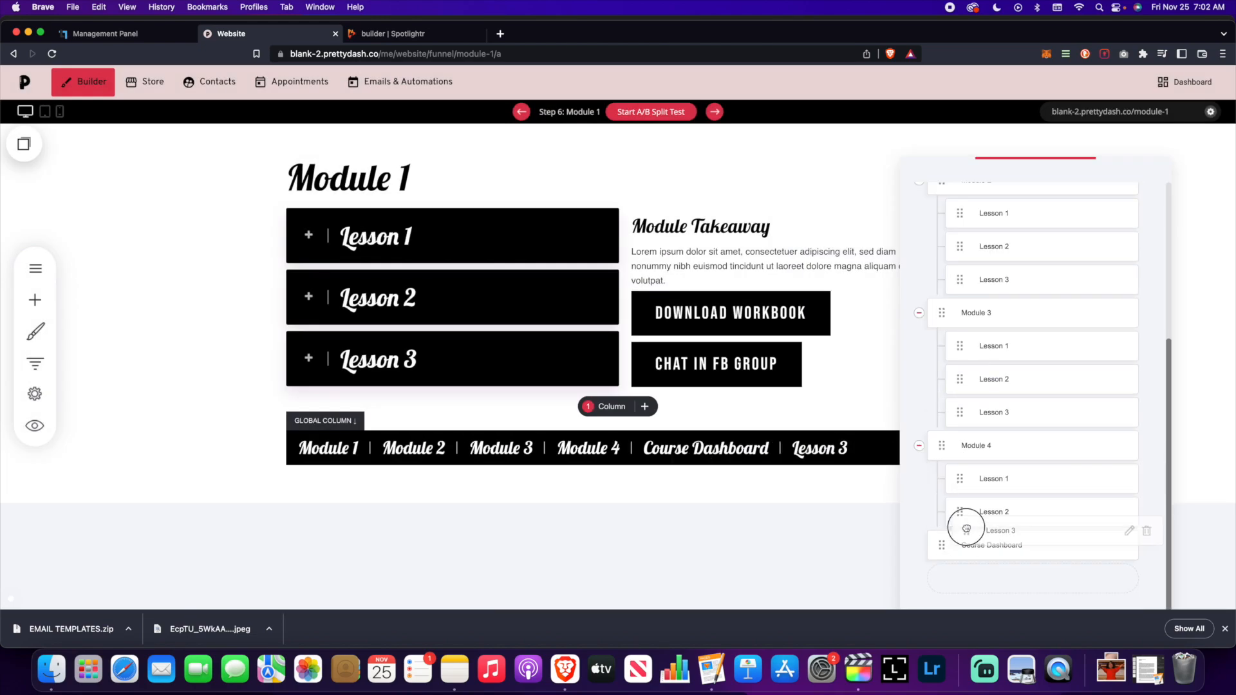
click(141, 296)
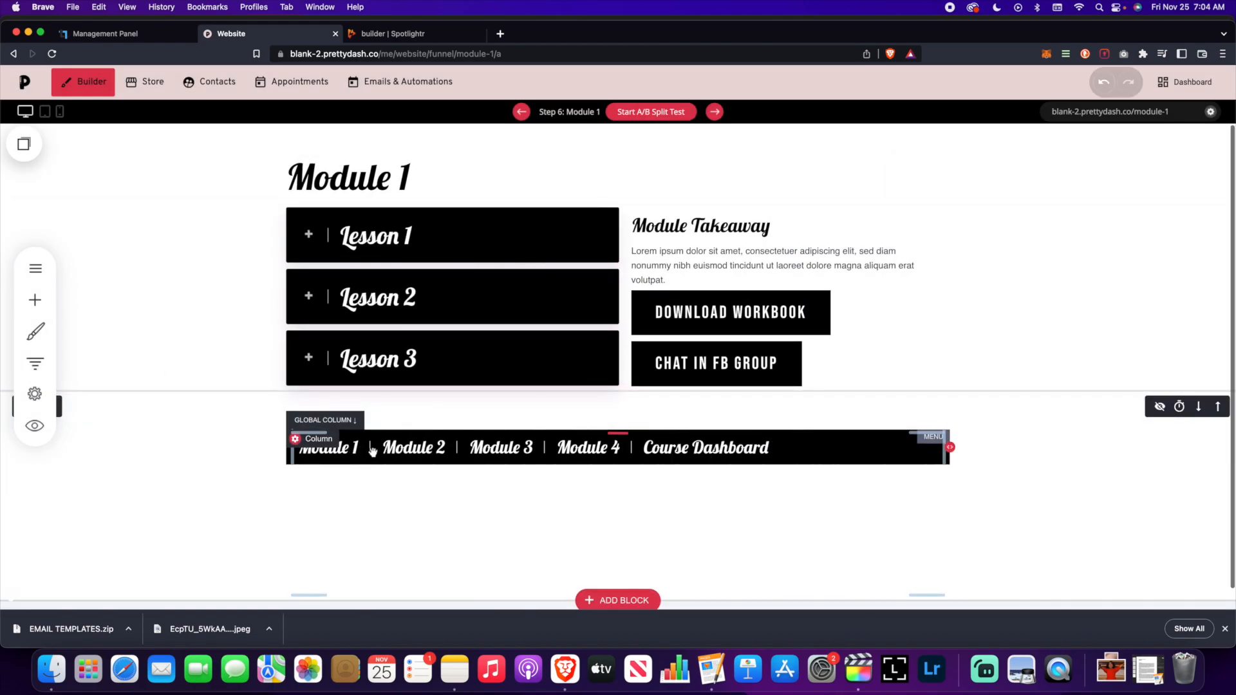
click(36, 430)
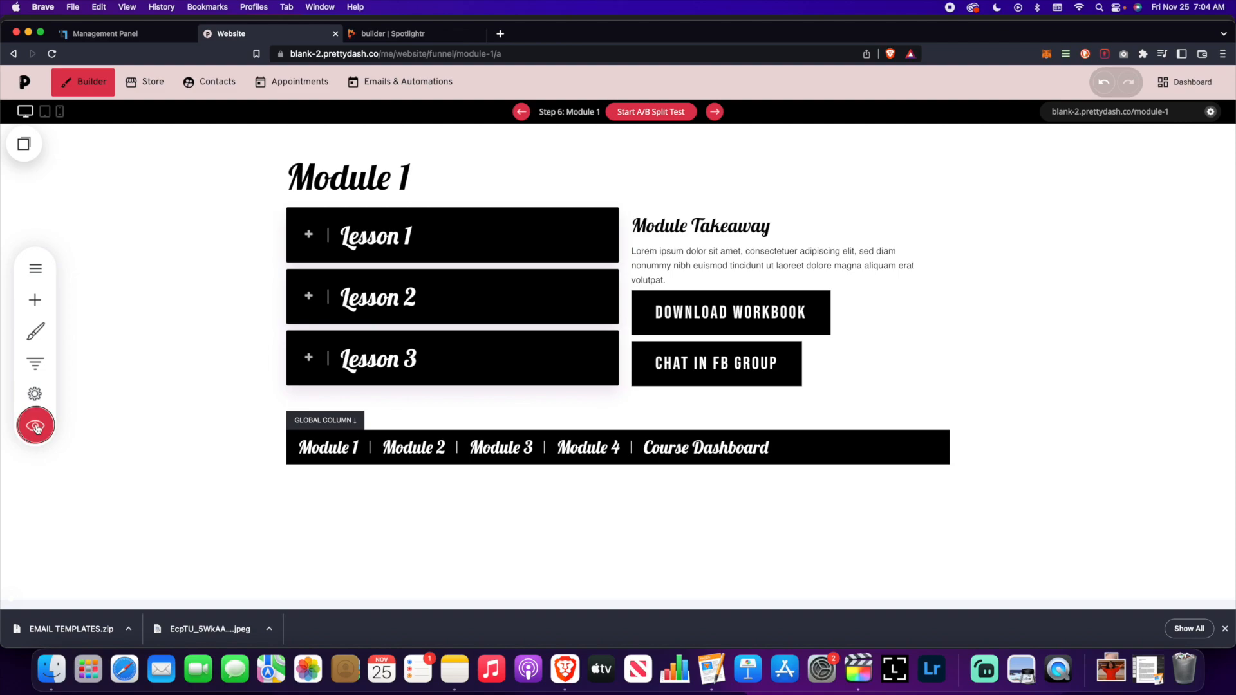
click(36, 430)
mouse_move(402, 425)
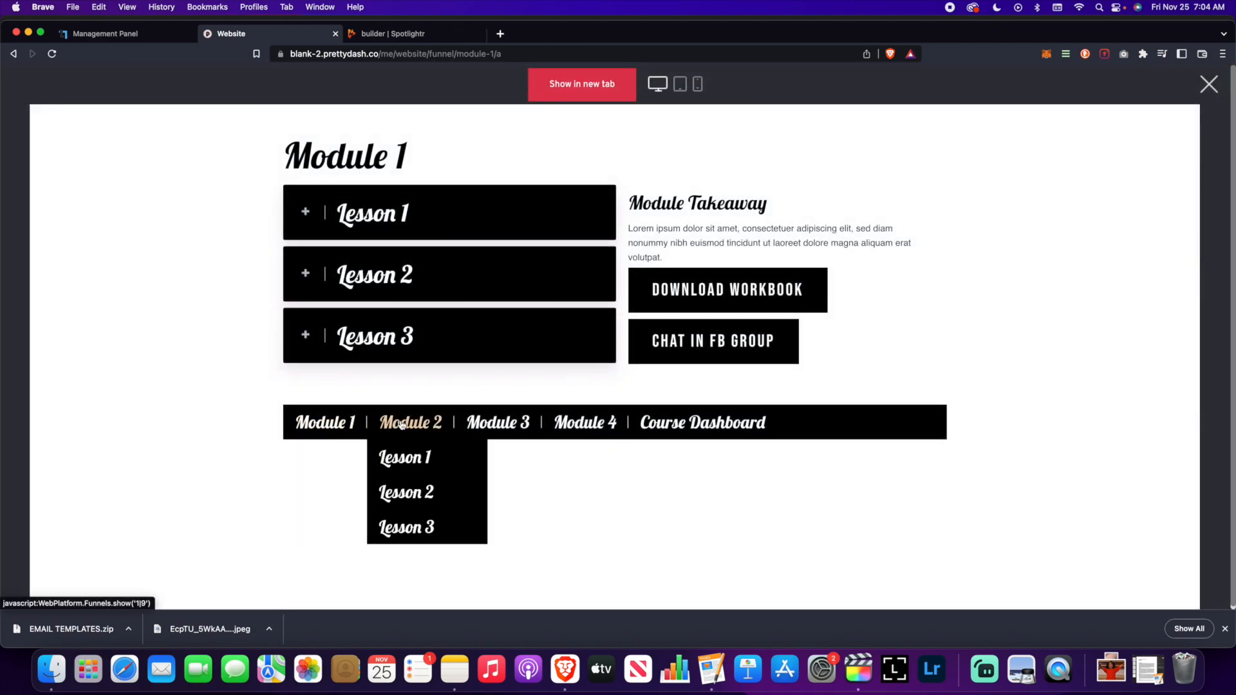
mouse_move(327, 430)
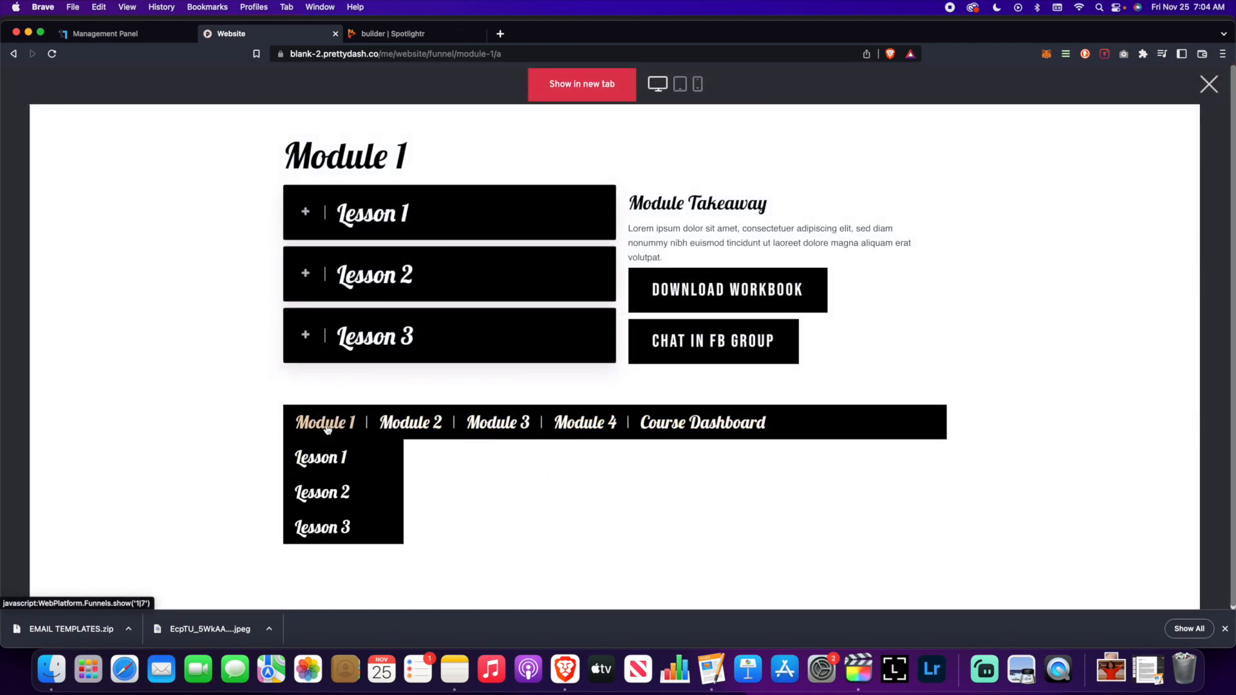
click(328, 457)
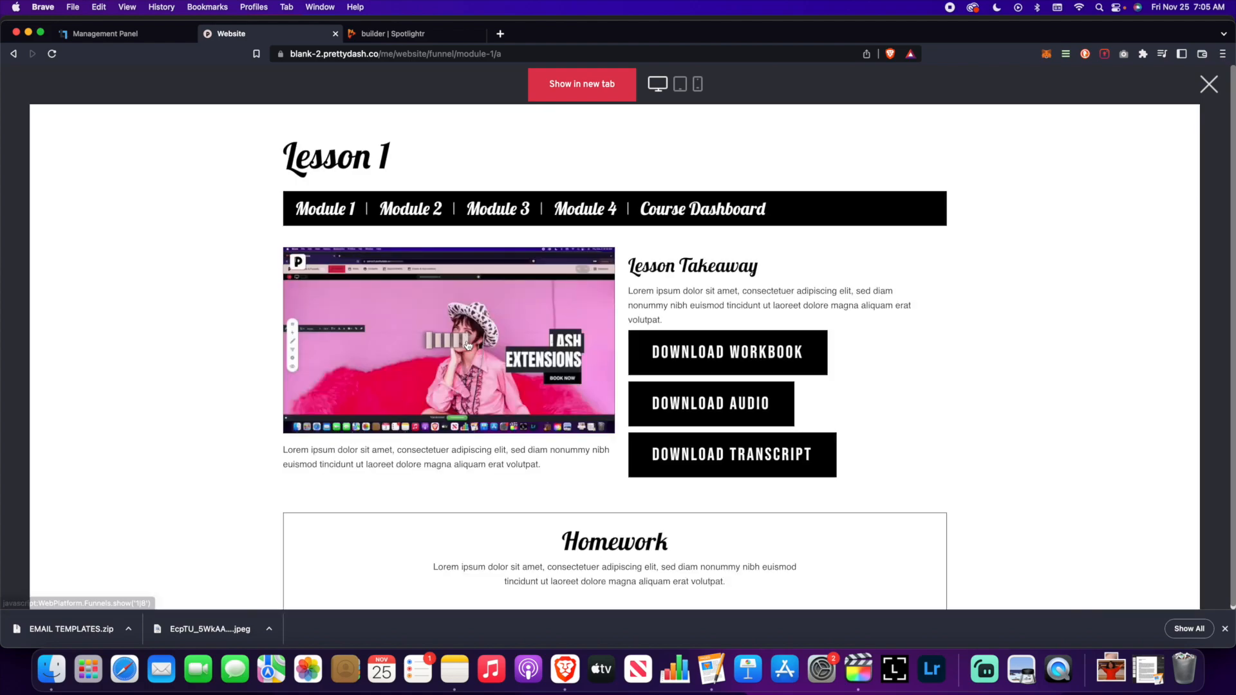
click(1209, 85)
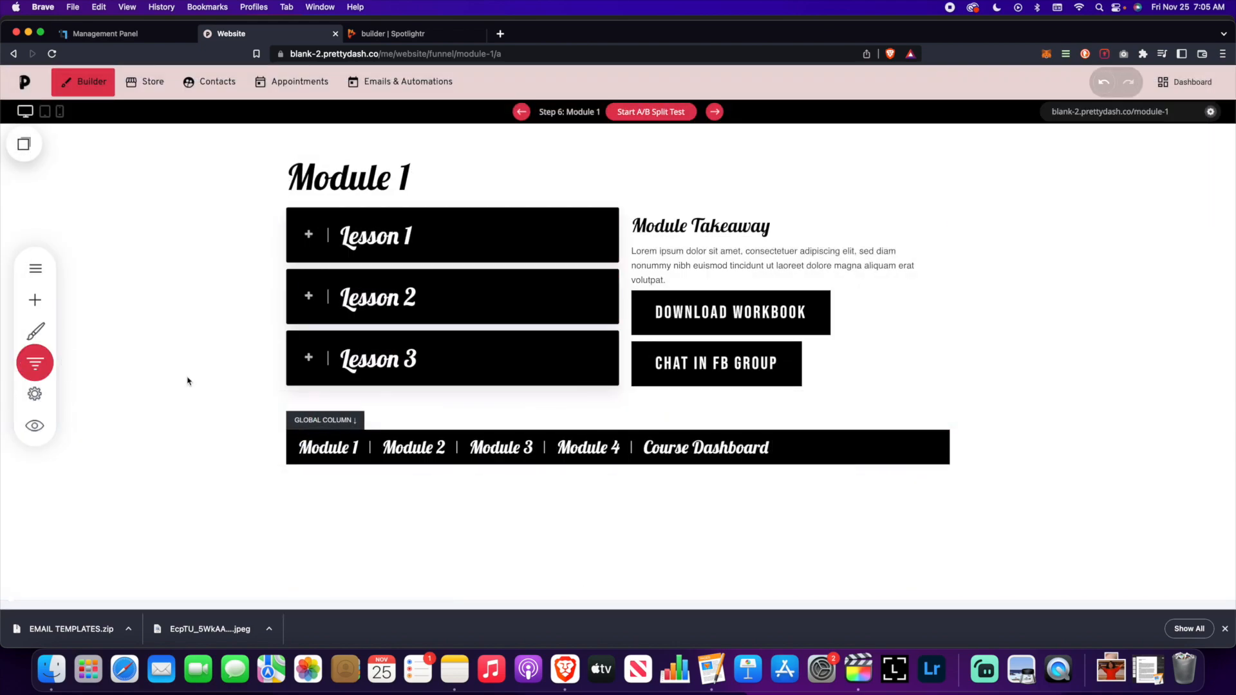
click(34, 363)
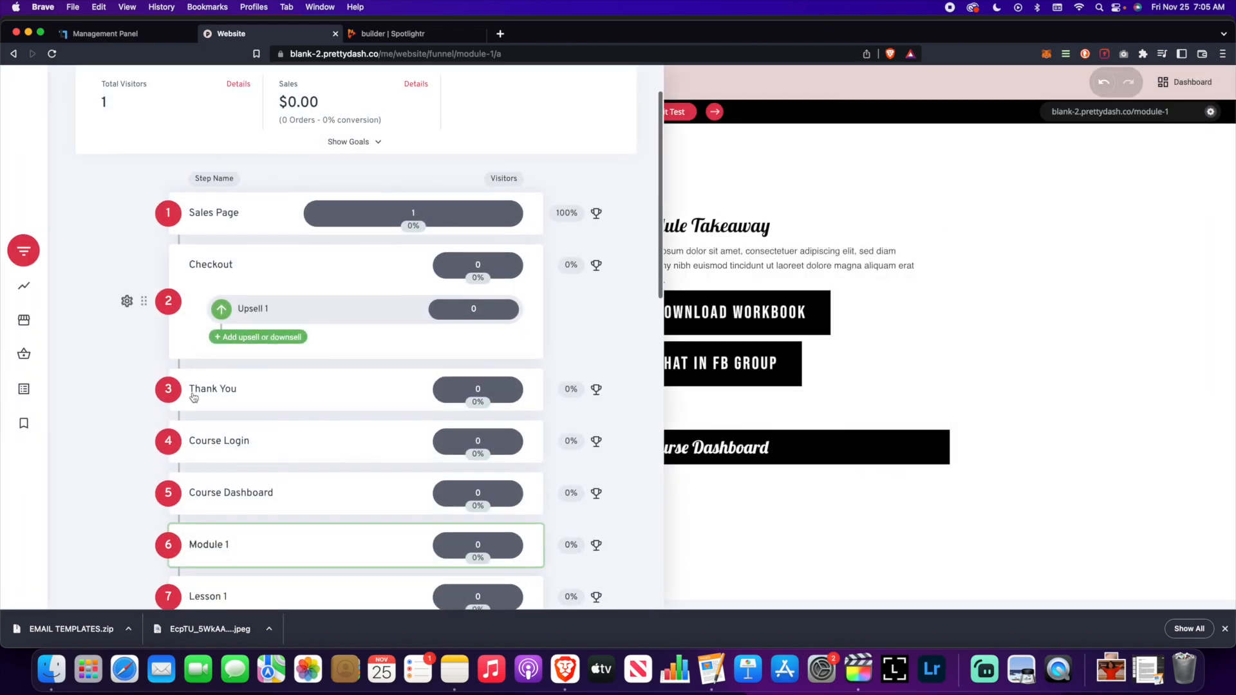
scroll(193, 393, down, 5)
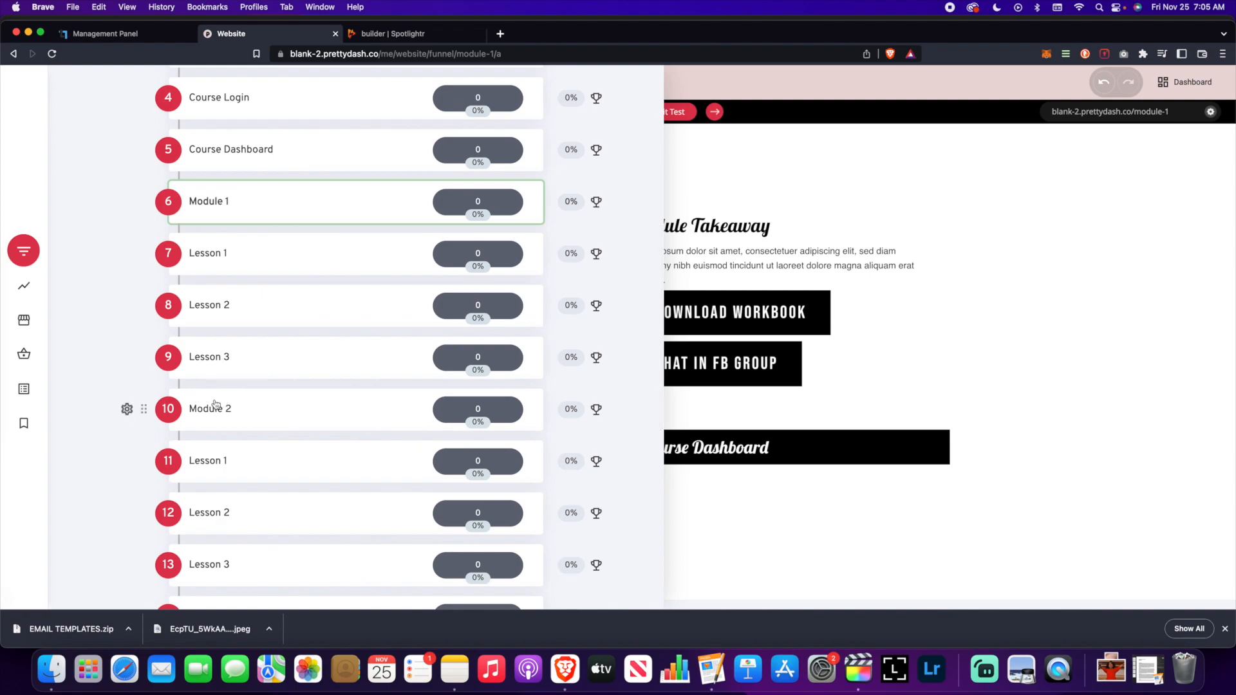
click(216, 405)
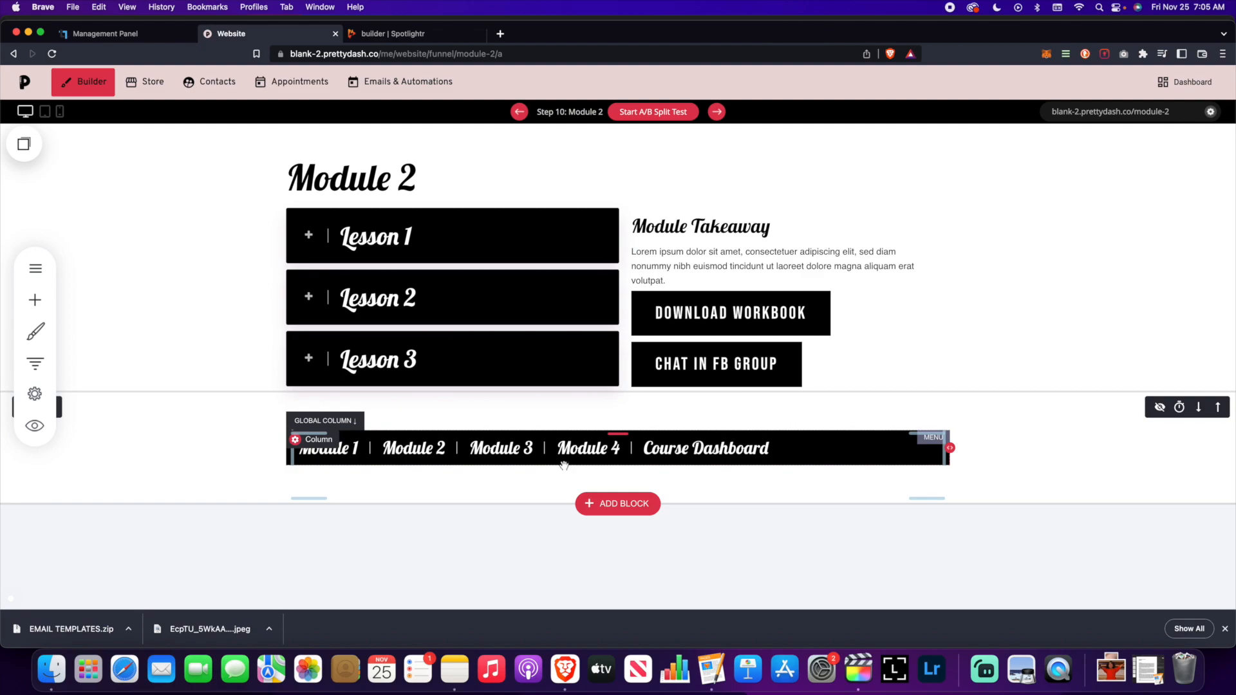
click(34, 370)
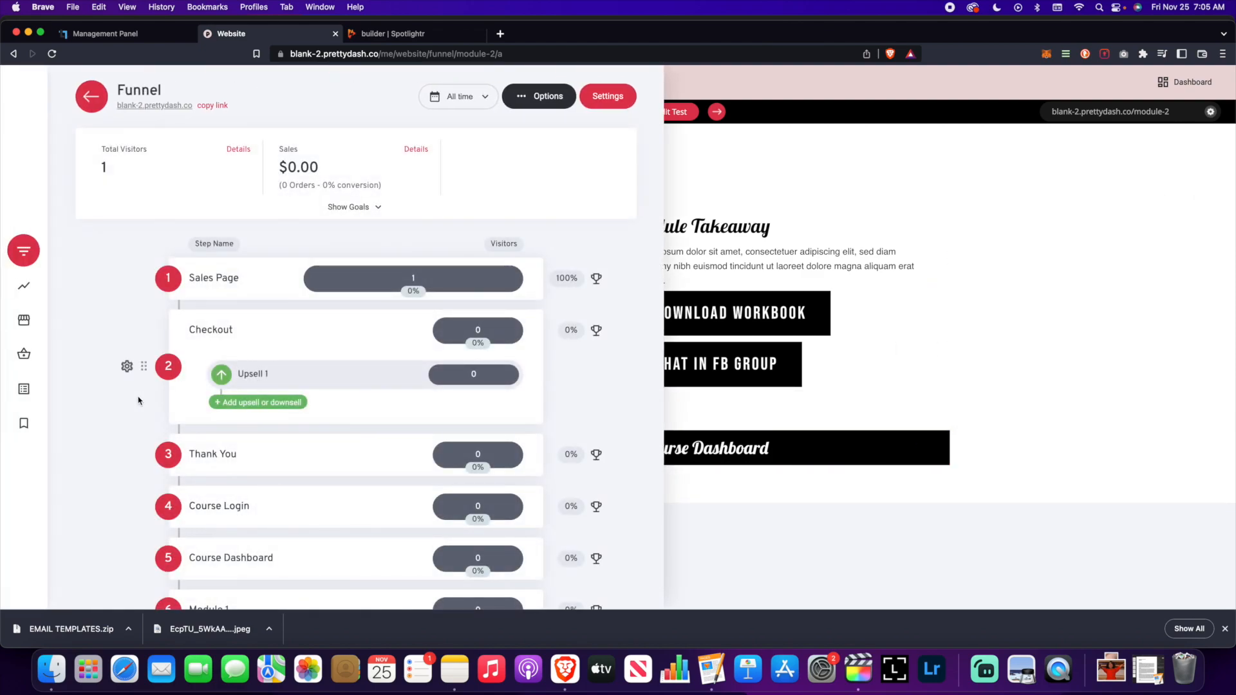
scroll(145, 401, down, 5)
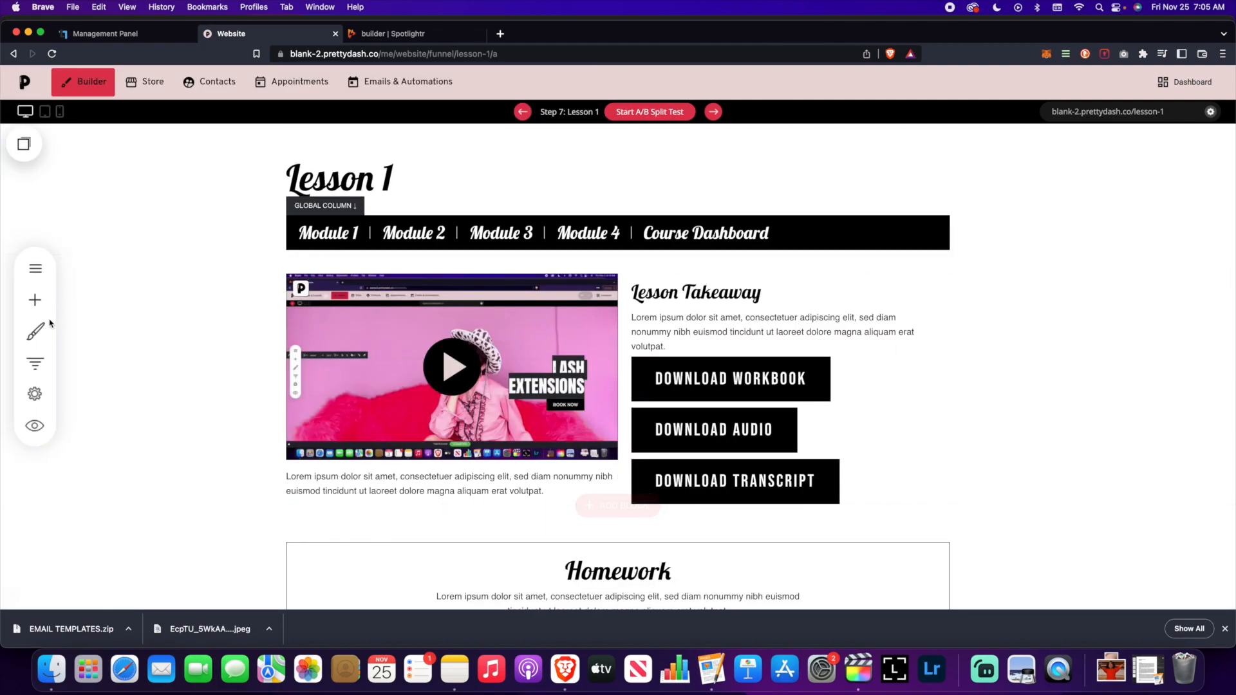
click(36, 367)
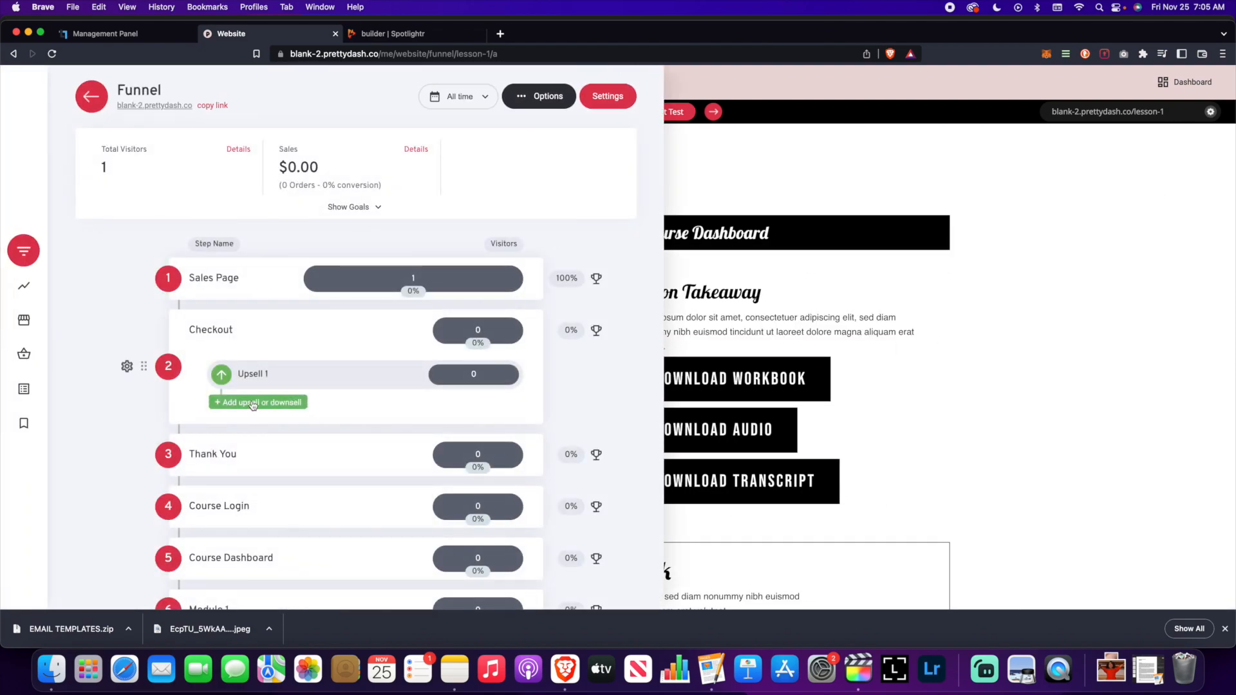
scroll(258, 387, down, 5)
click(221, 399)
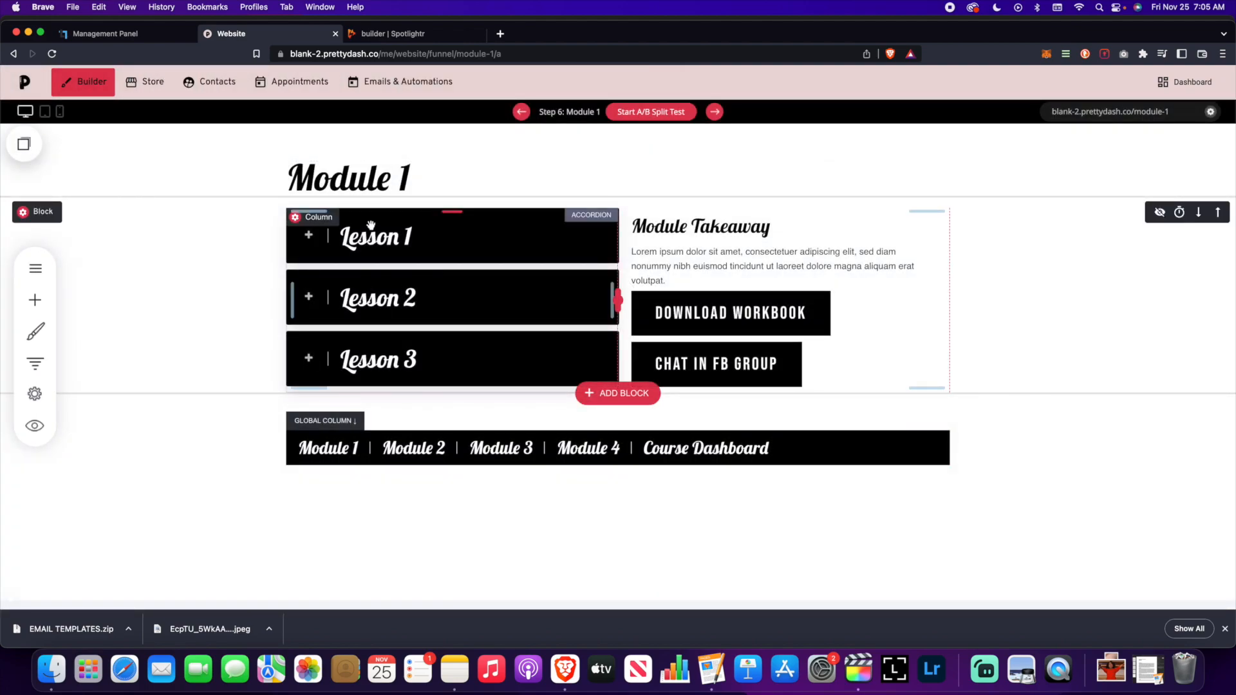
scroll(386, 245, down, 1)
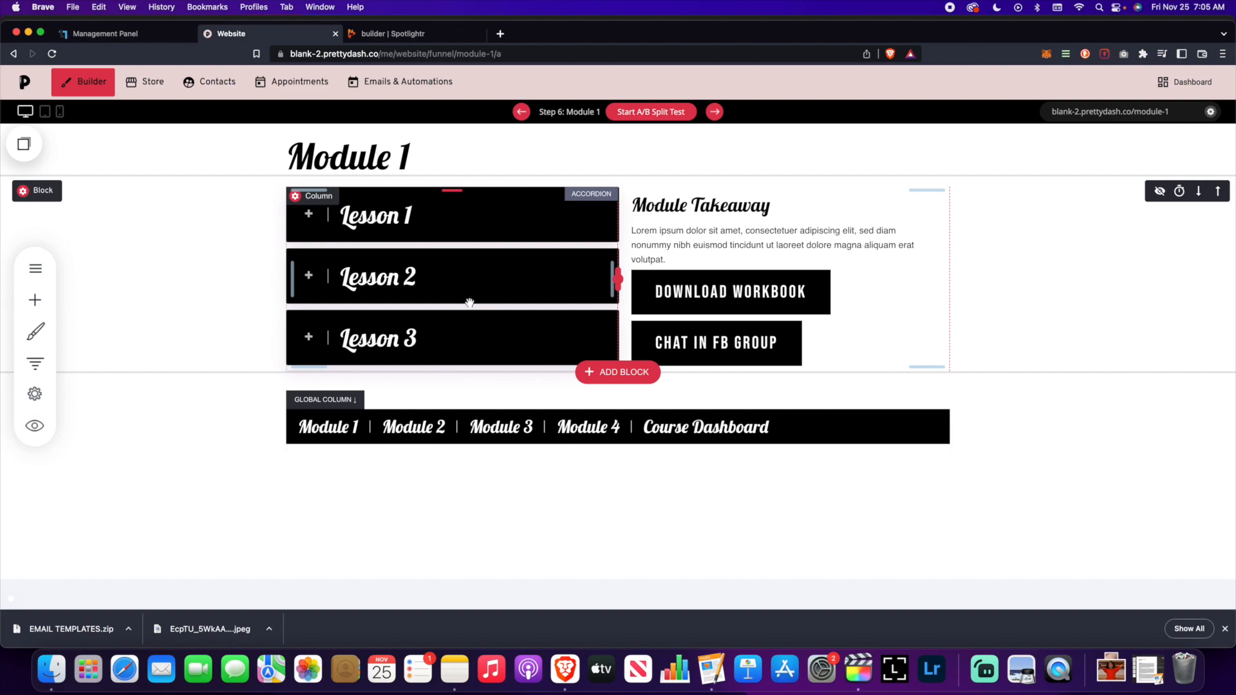
scroll(470, 303, up, 1)
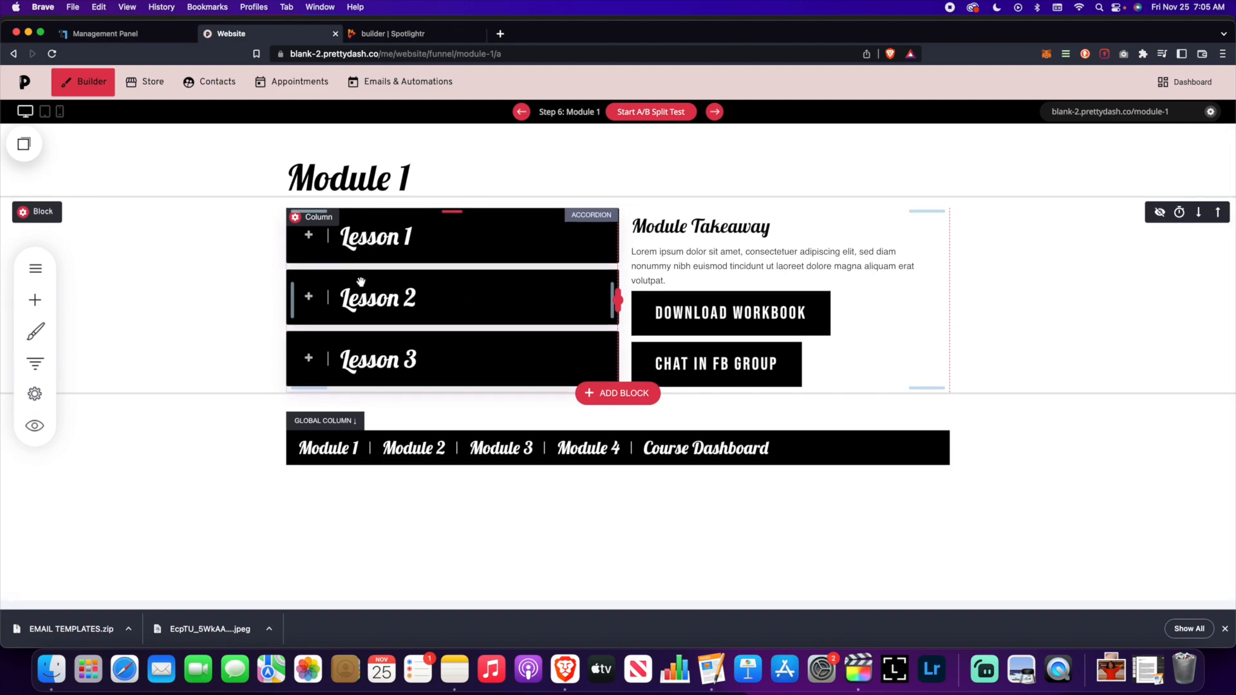
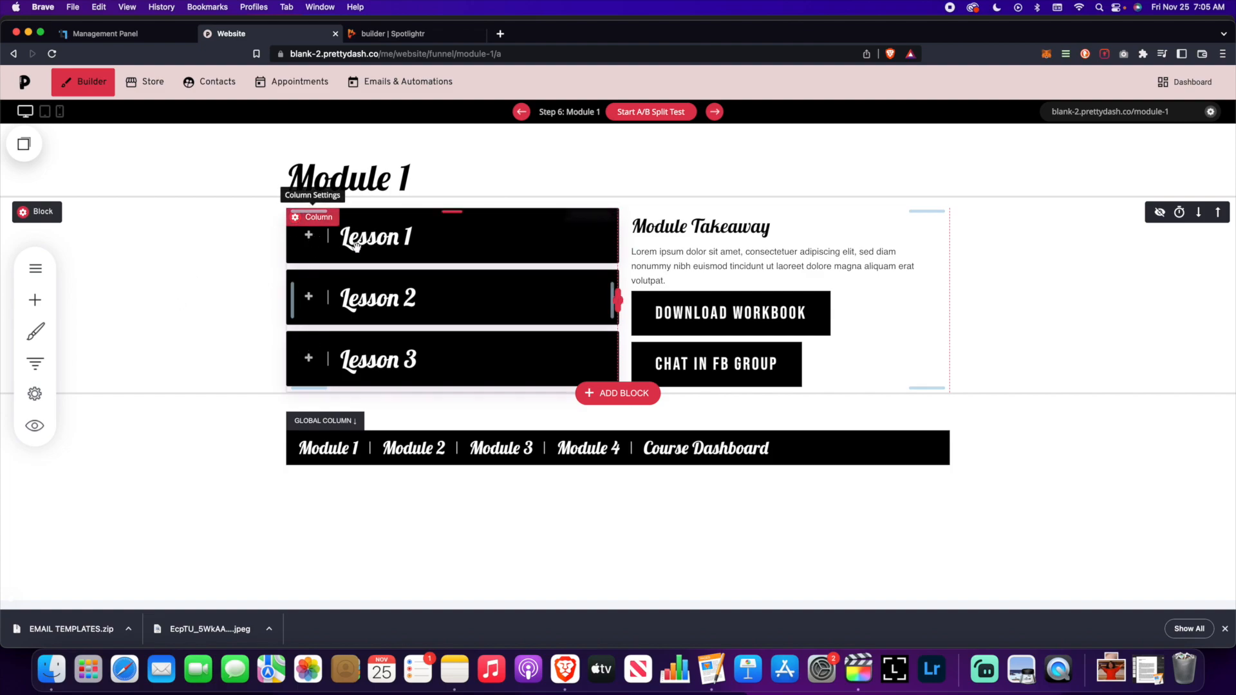
- Link the Lesson 1 tab's button in the accordion to the Lesson 1 funnel step
click(414, 256)
click(314, 191)
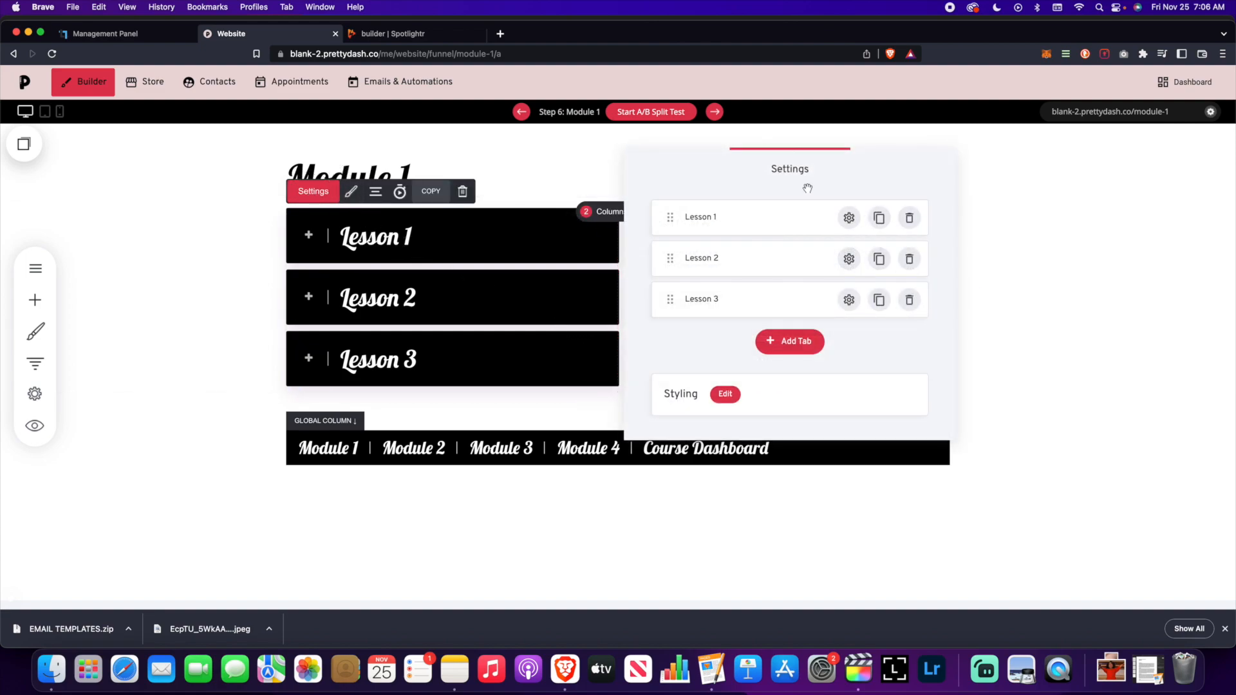
drag(786, 171, 985, 171)
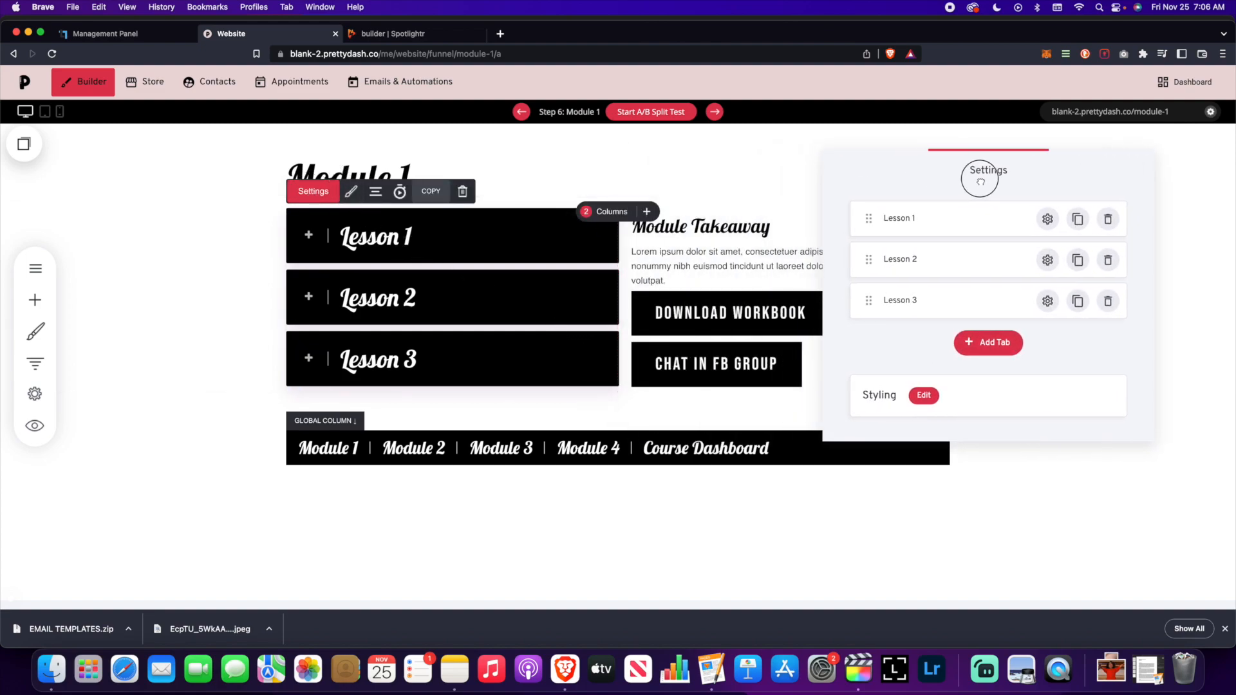
click(1047, 219)
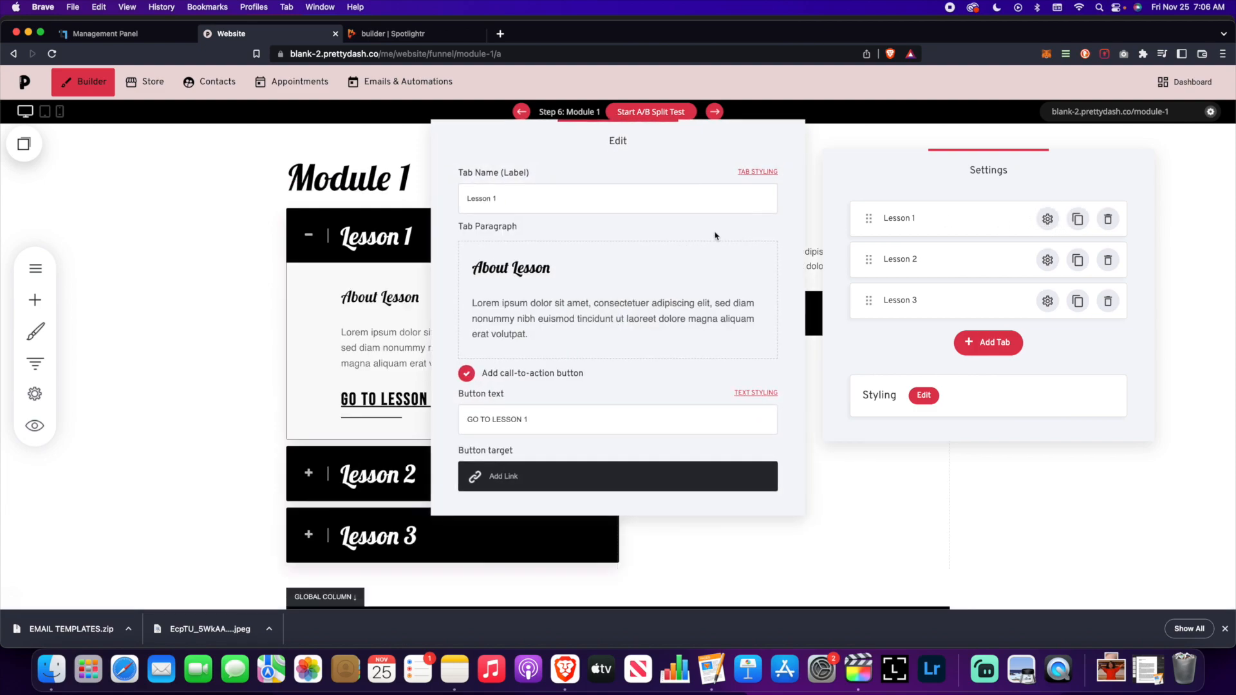
drag(655, 157, 853, 156)
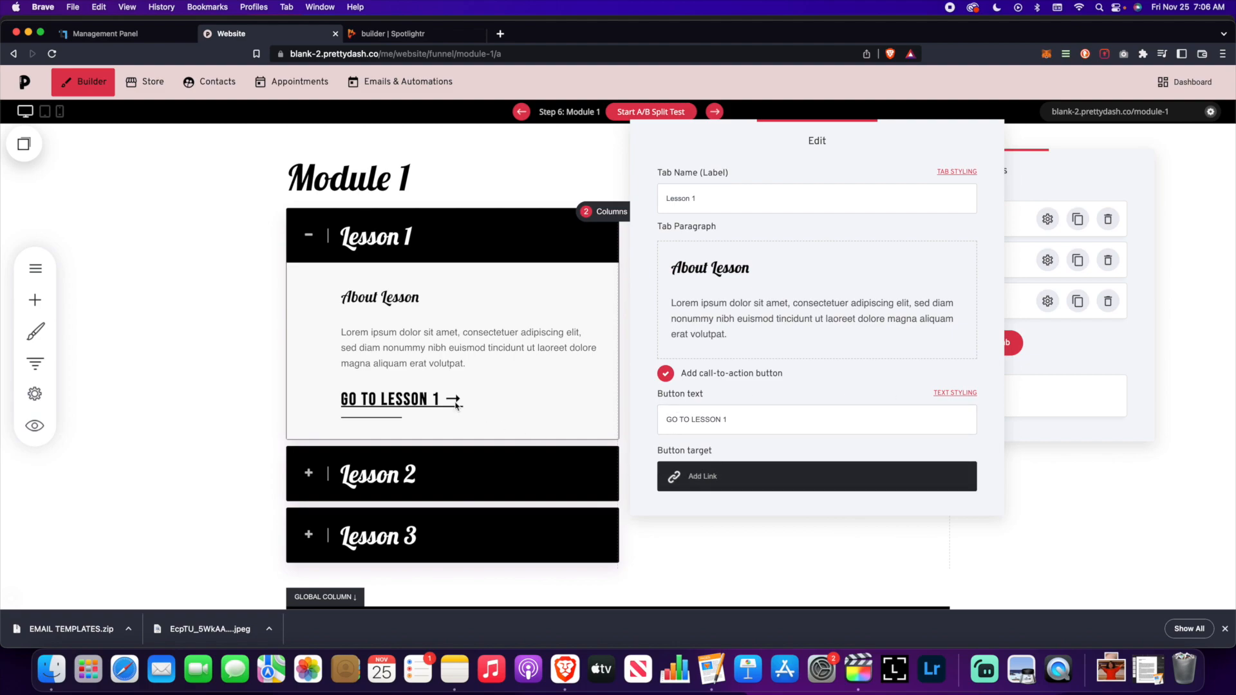
click(709, 483)
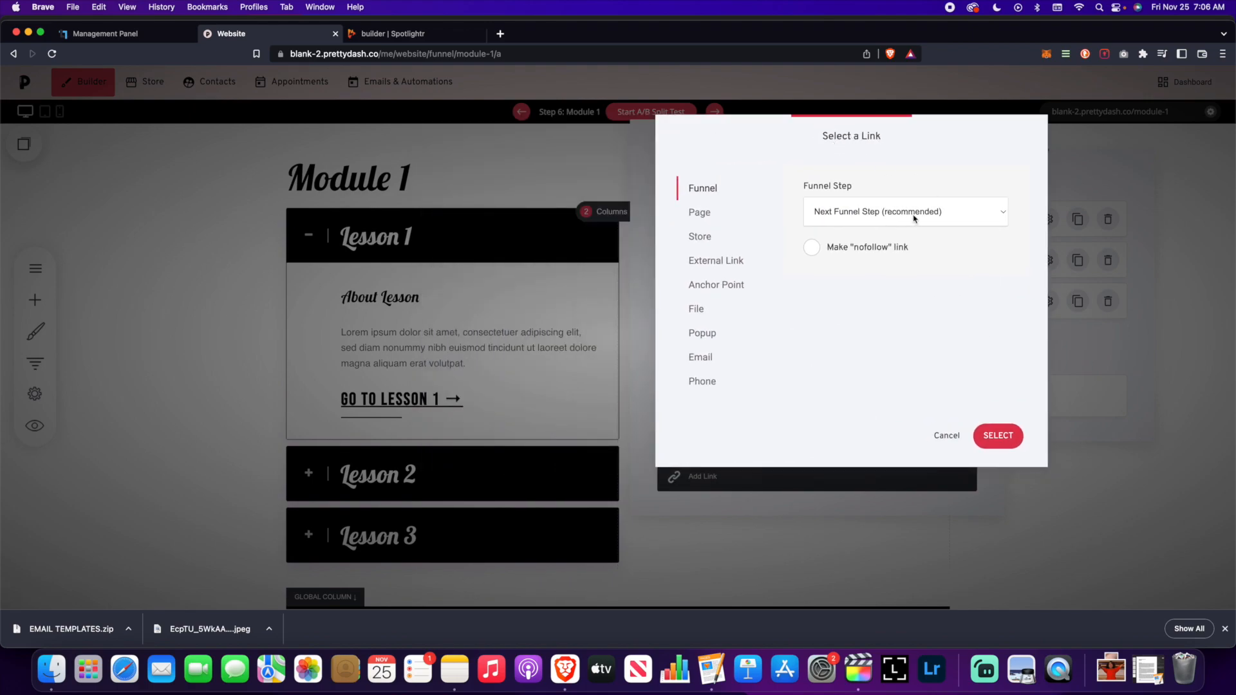
click(917, 217)
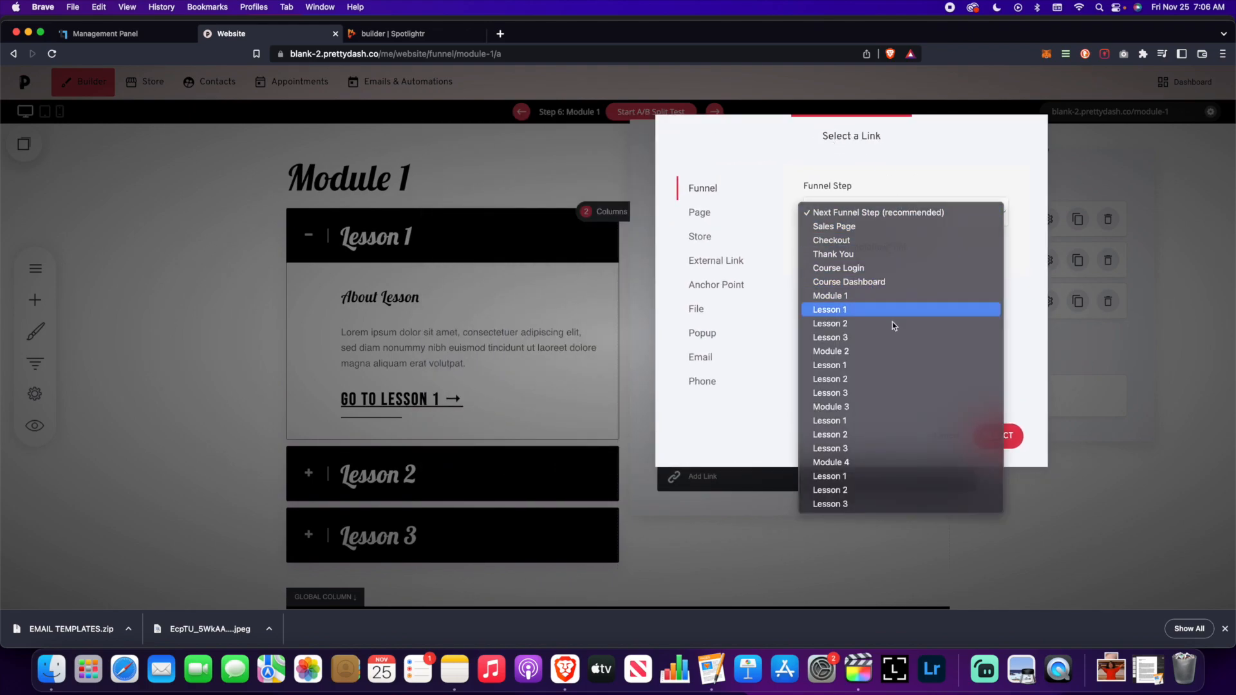
click(866, 310)
click(998, 436)
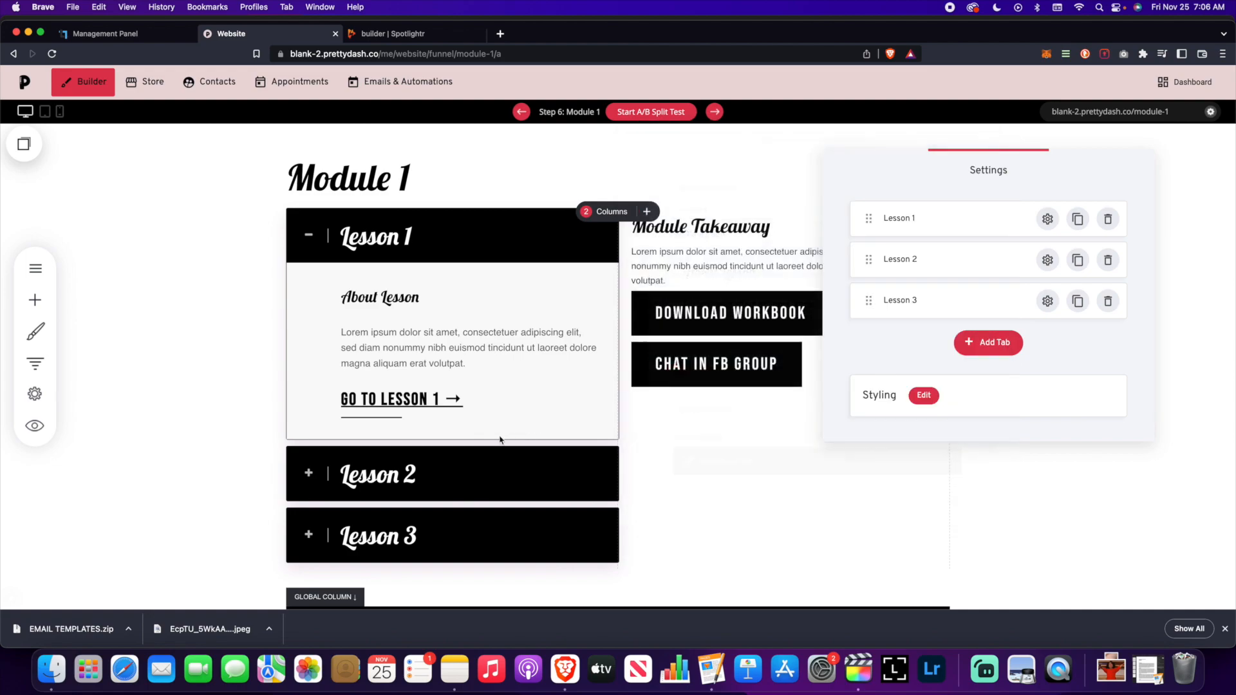
- Link the Lesson 2 tab's button to the Lesson 2 funnel step
click(352, 253)
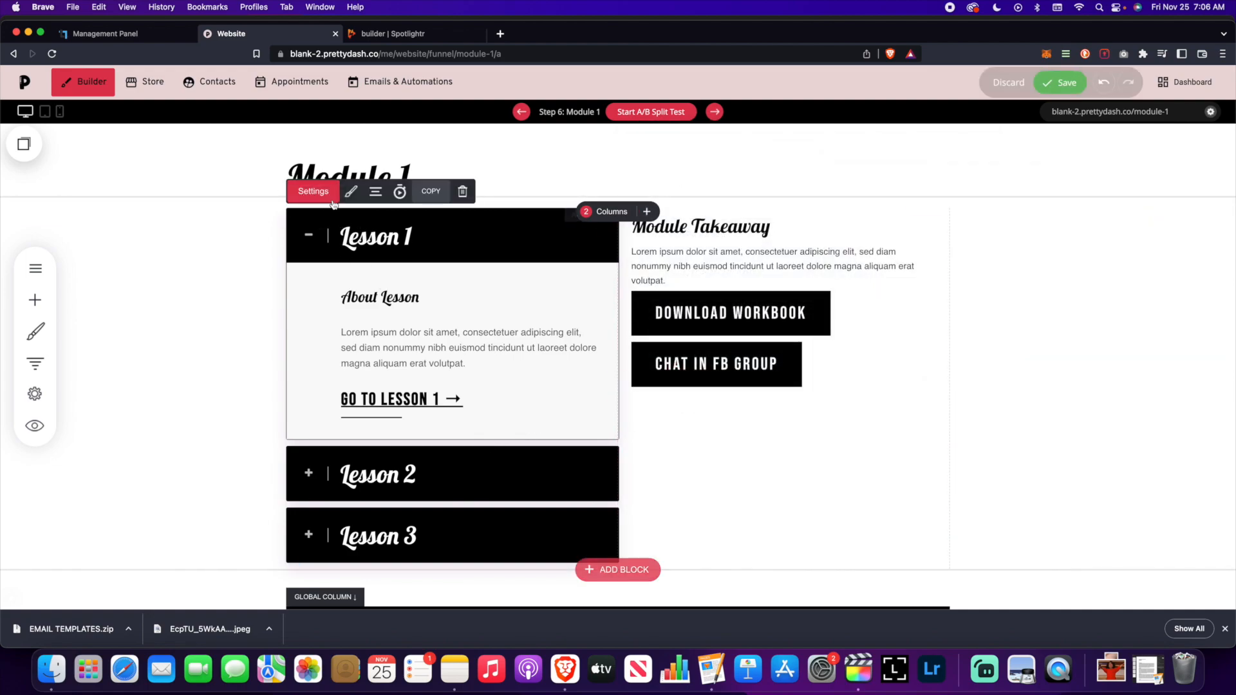
click(317, 193)
drag(825, 168, 977, 152)
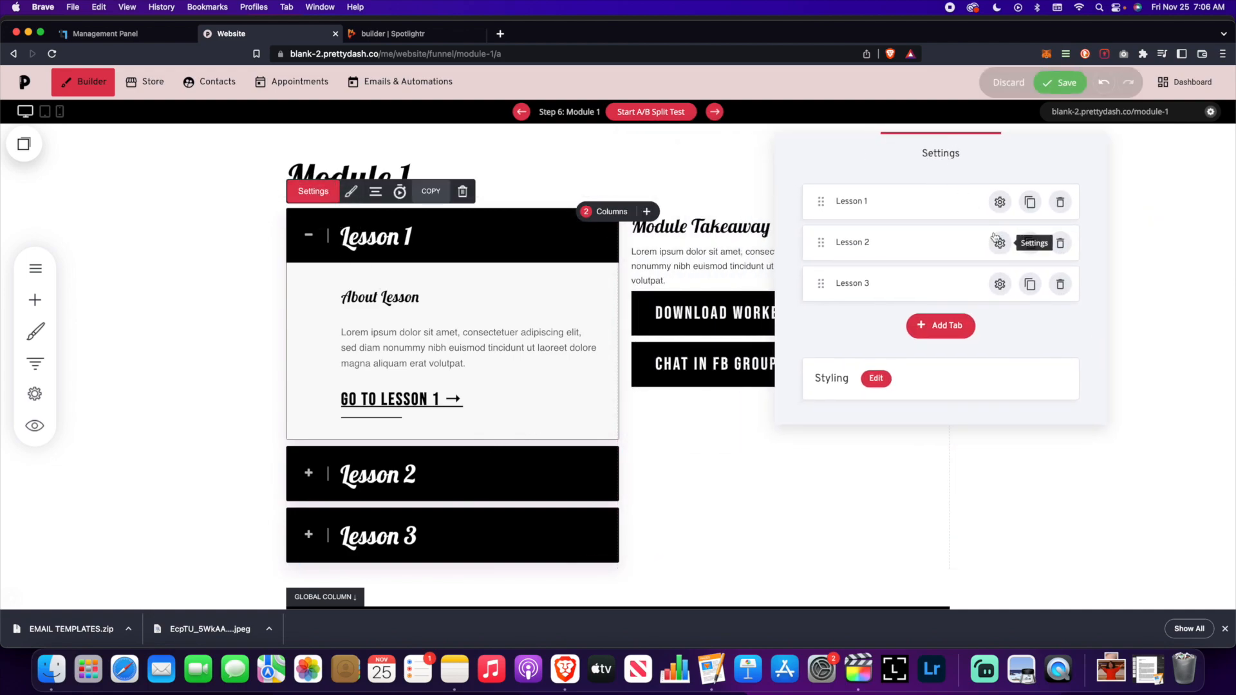
click(1000, 243)
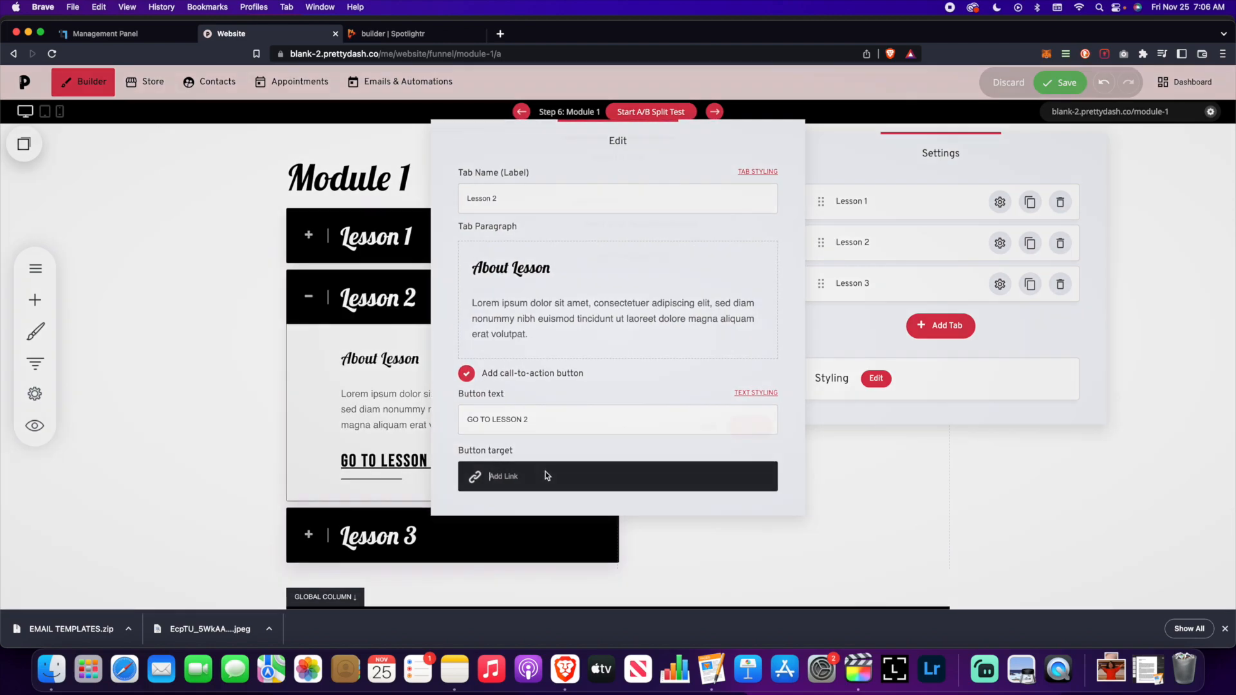
click(548, 473)
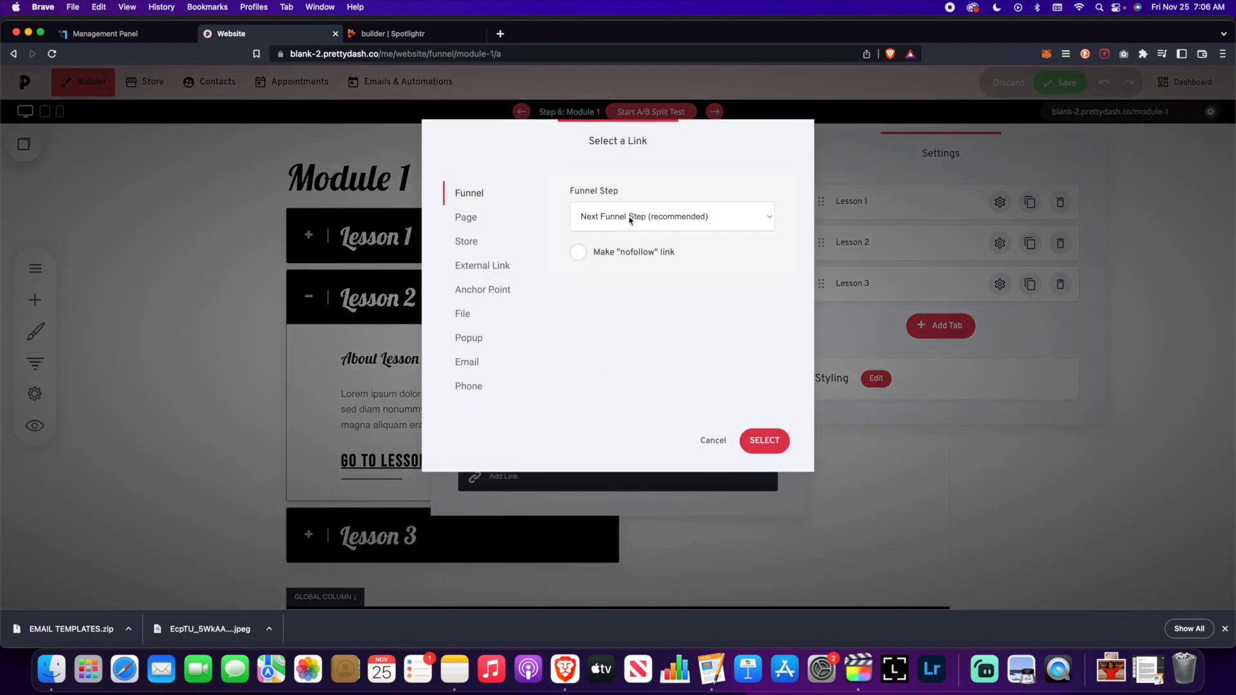
click(629, 217)
click(637, 327)
click(766, 442)
- Link the Lesson 3 tab's button to the Lesson 3 funnel step and close the tab editors
click(1000, 284)
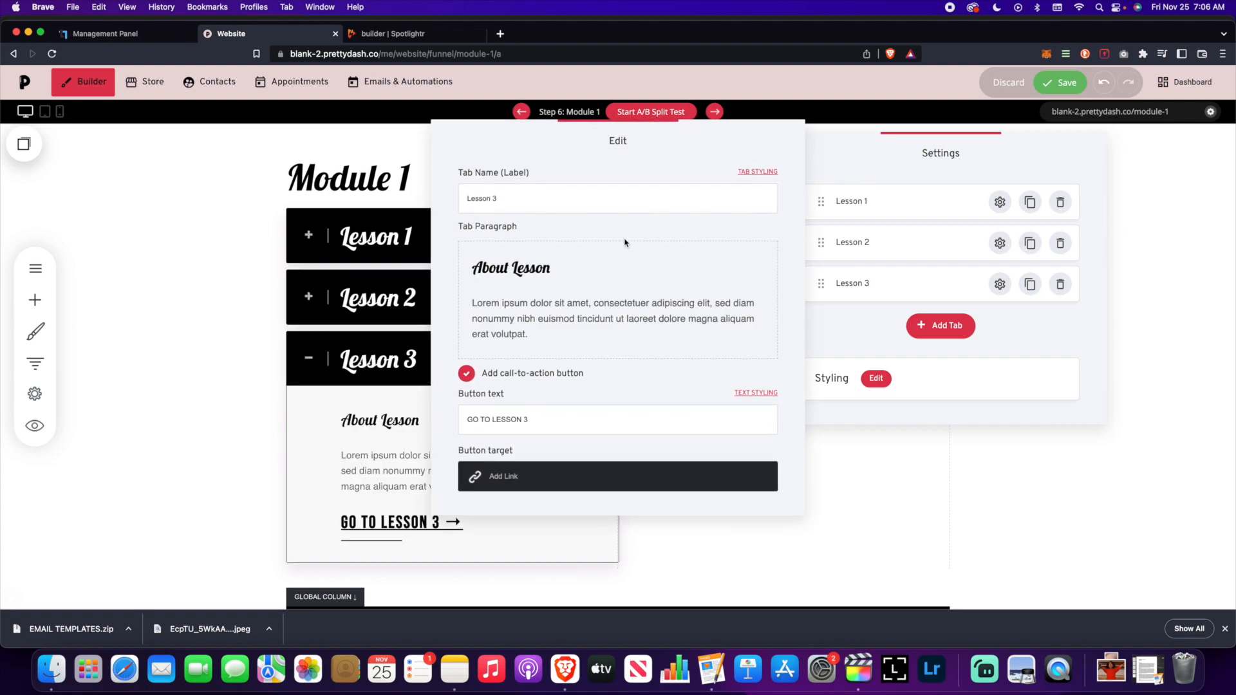
click(549, 475)
click(667, 219)
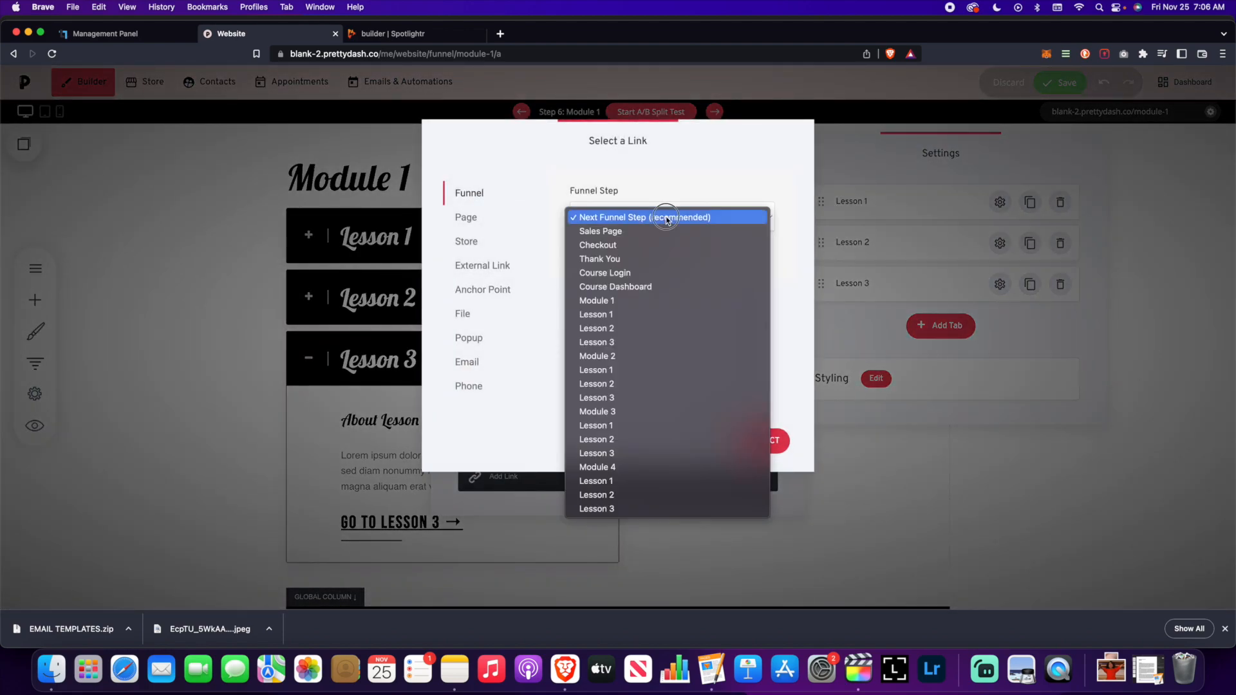
click(627, 342)
click(763, 440)
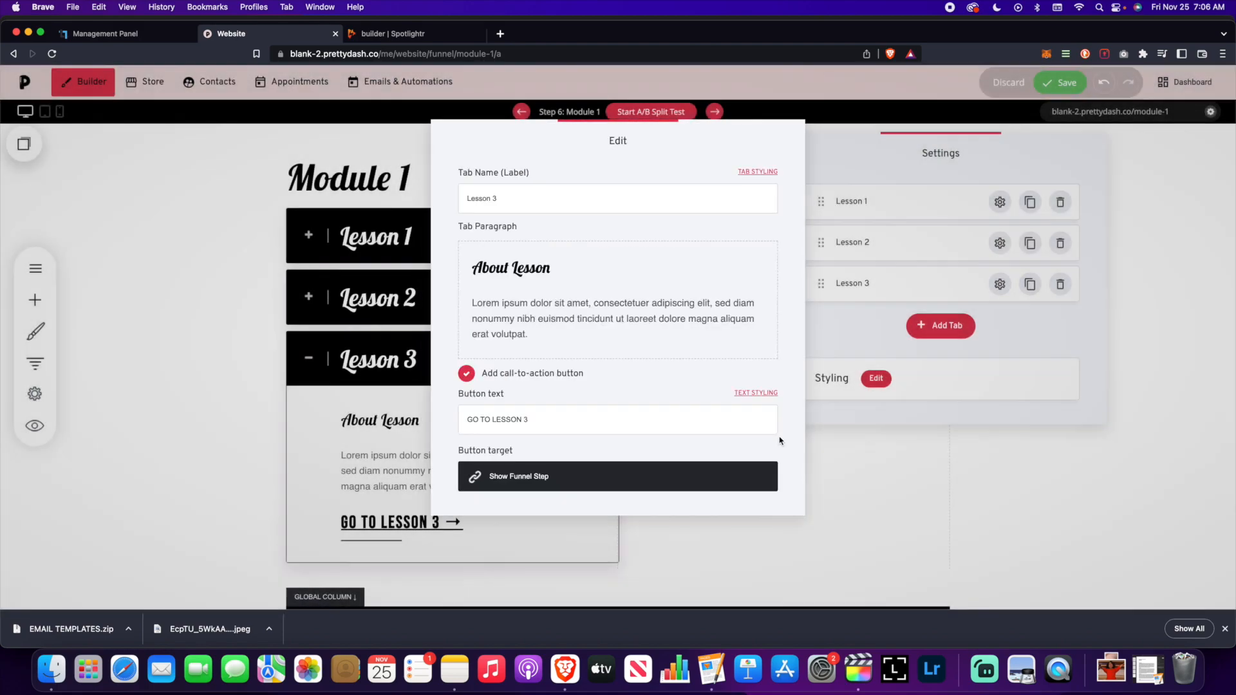
click(1040, 457)
click(1059, 82)
scroll(584, 419, down, 1)
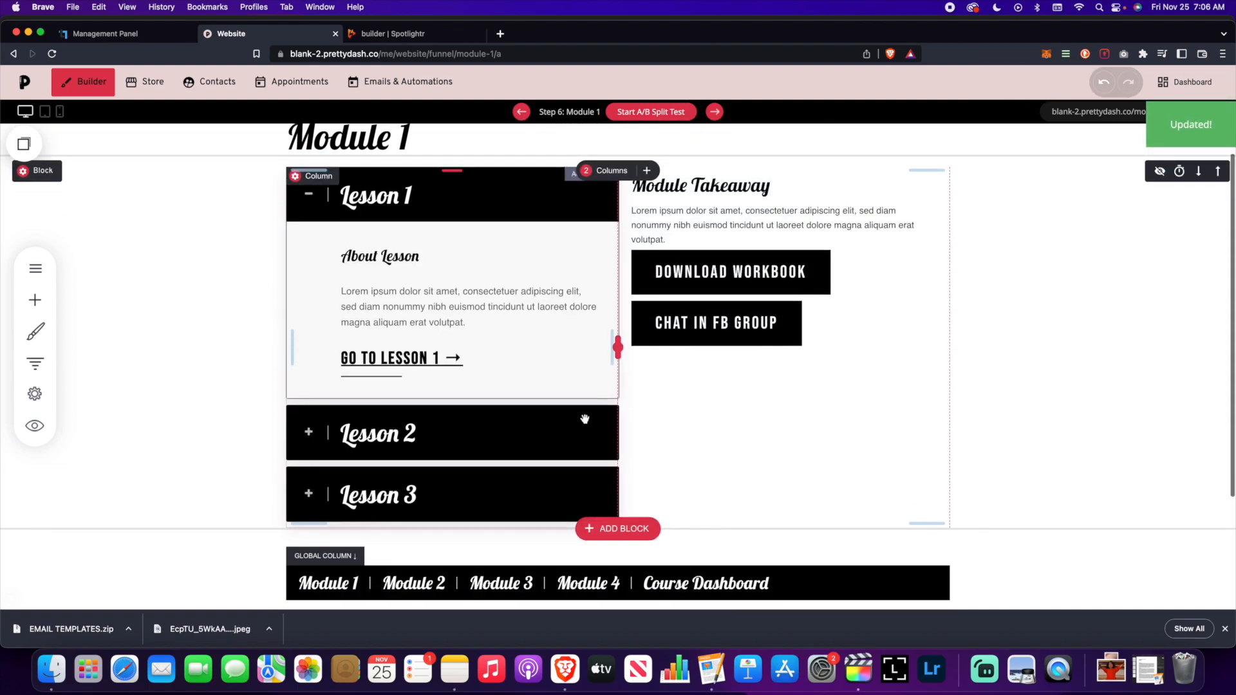
scroll(585, 420, down, 3)
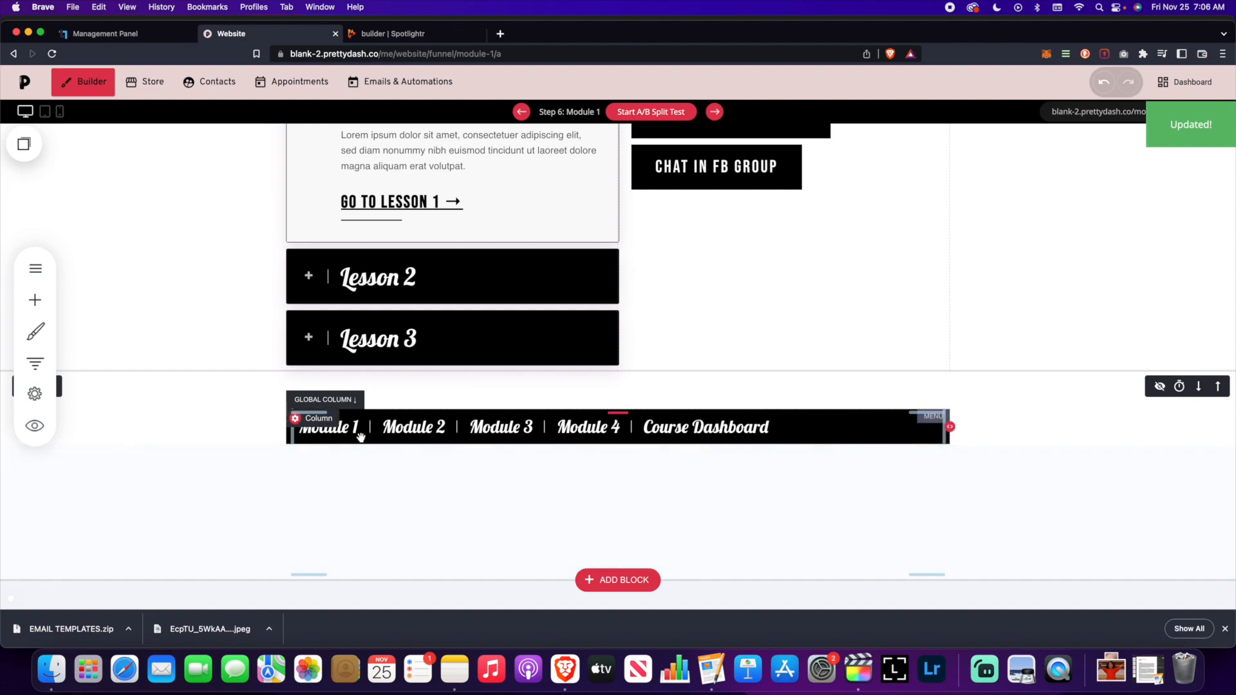
scroll(659, 430, up, 4)
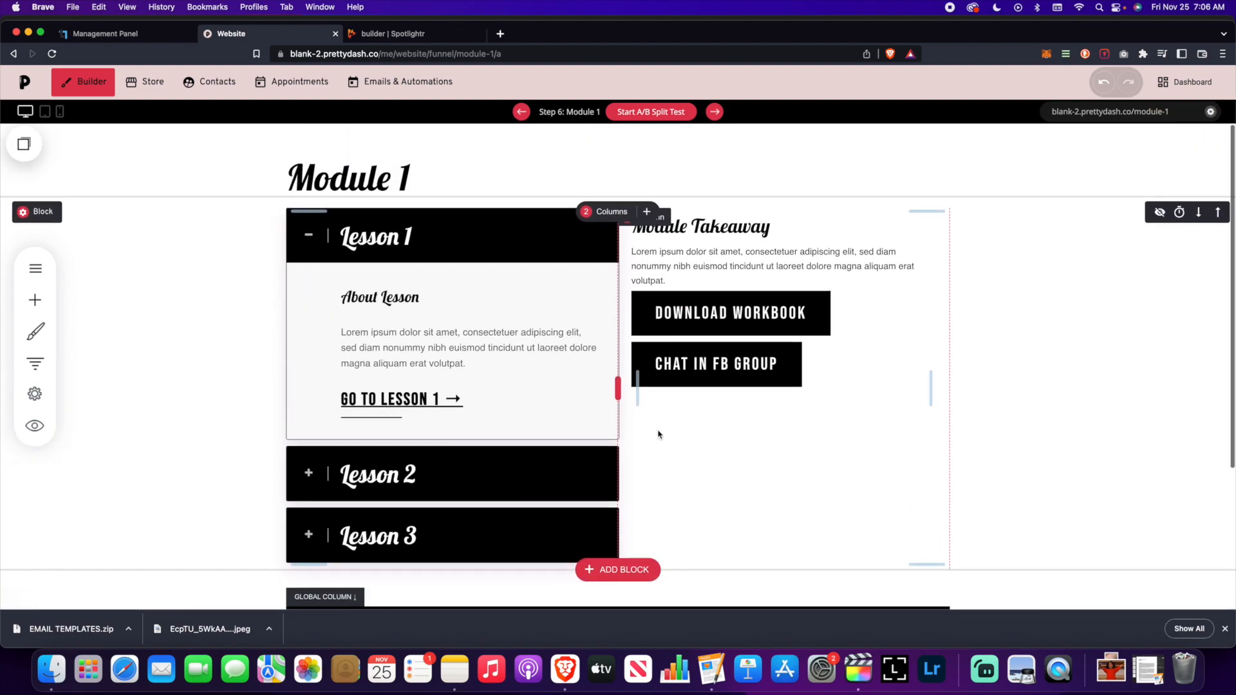
scroll(659, 432, down, 1)
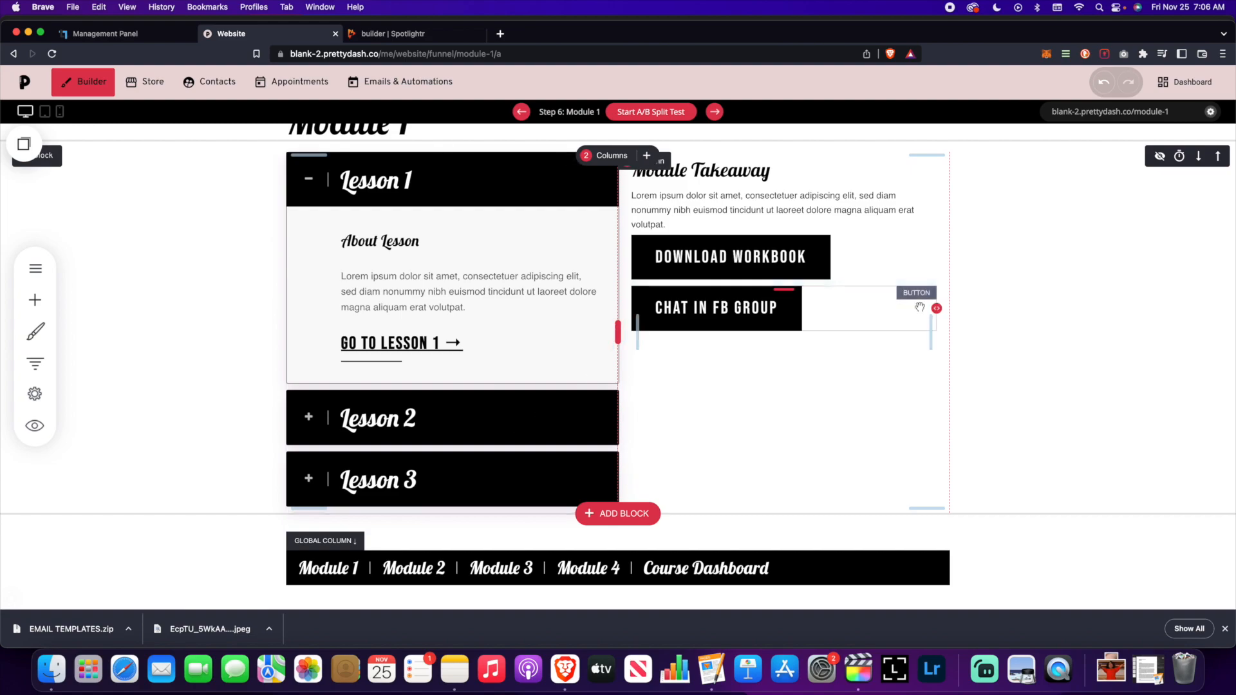
scroll(1000, 354, up, 2)
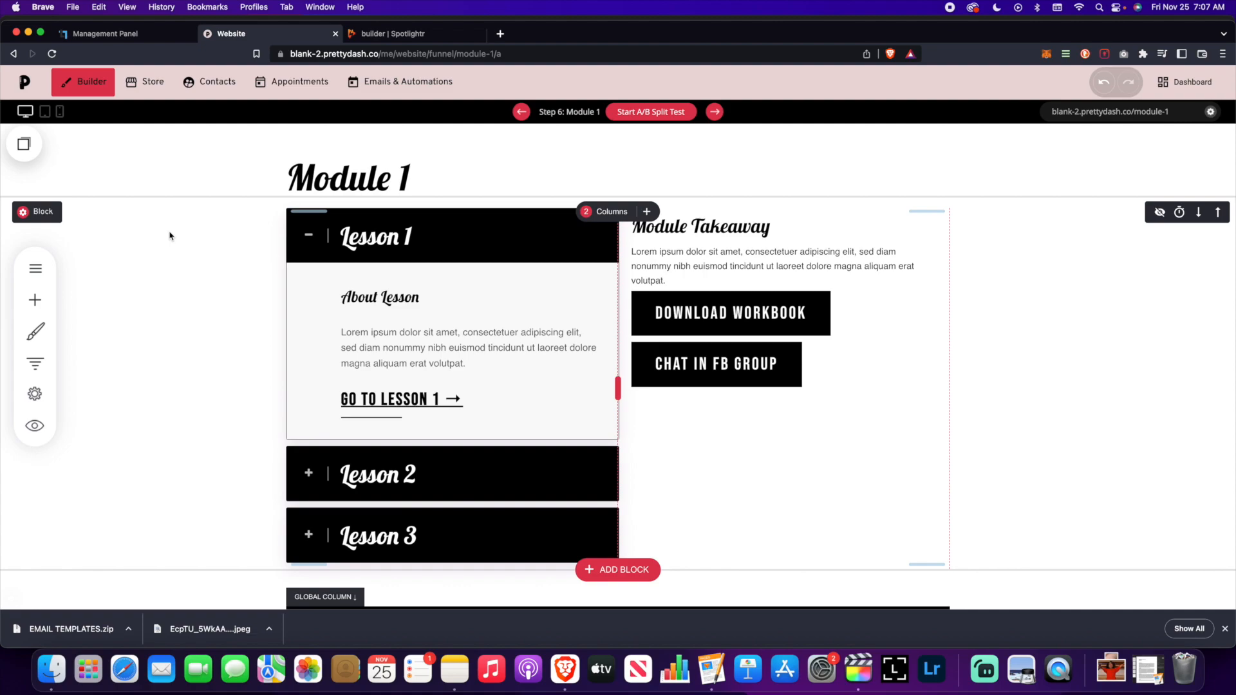
- Find Course Login in the funnel step list and load that page in the builder
click(35, 363)
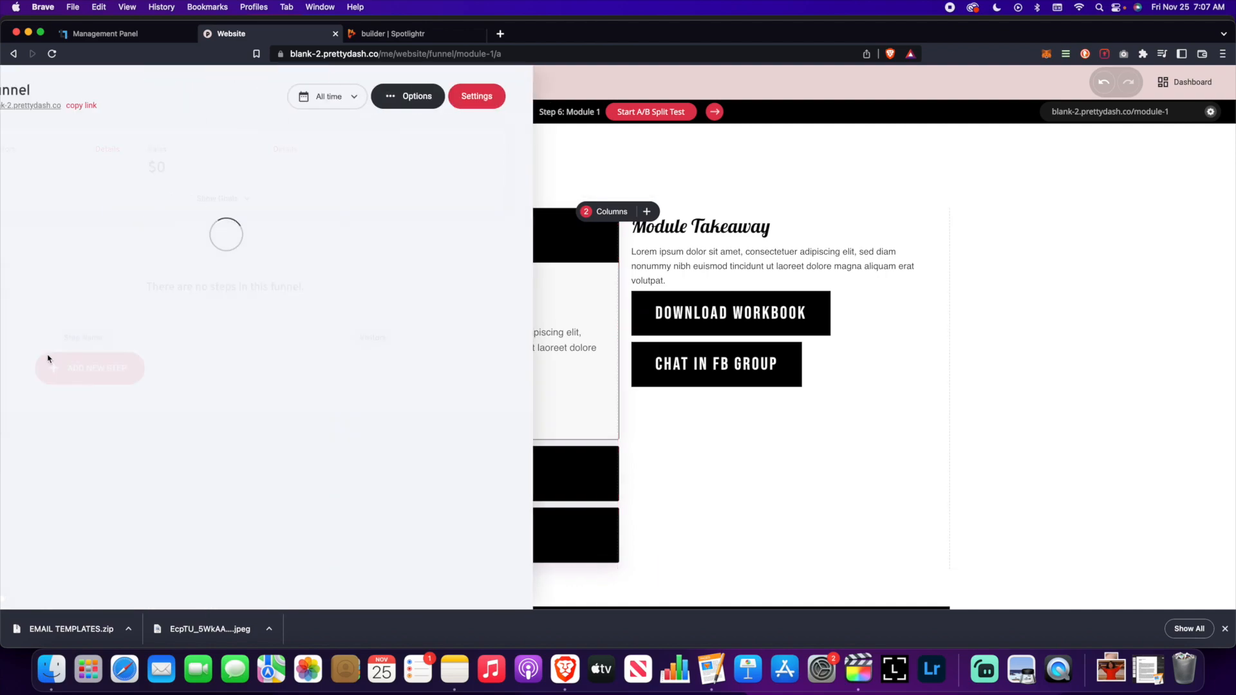
scroll(148, 281, down, 5)
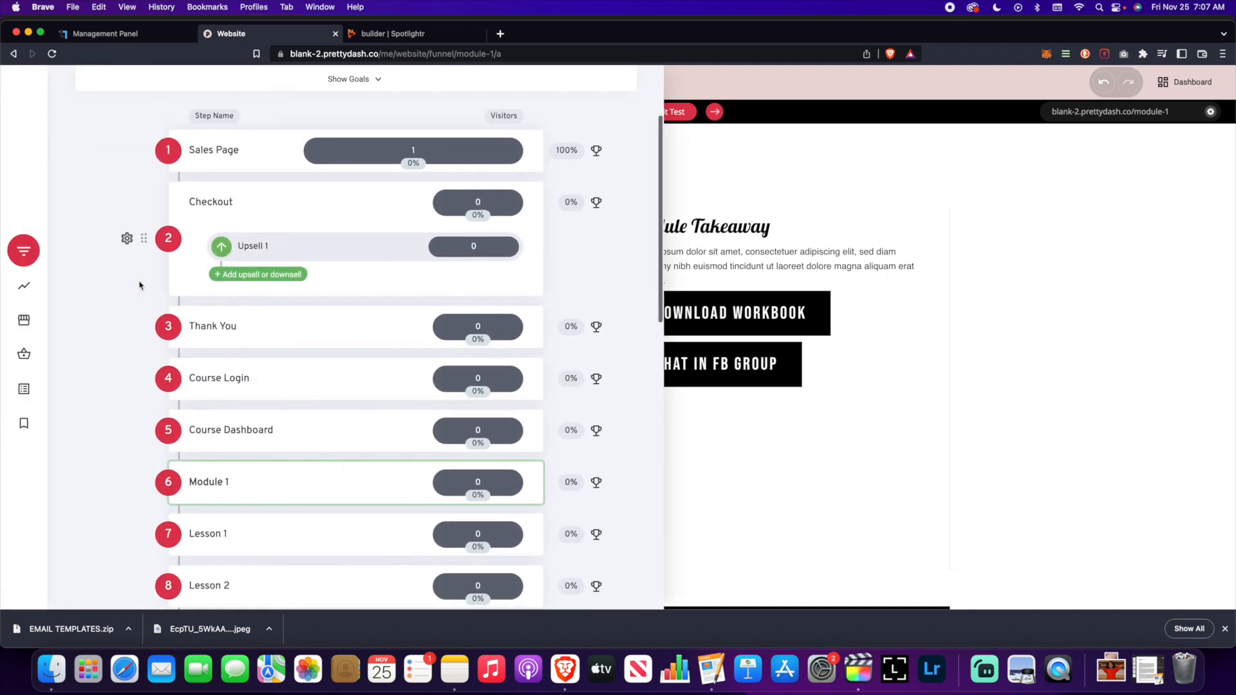
scroll(139, 282, down, 3)
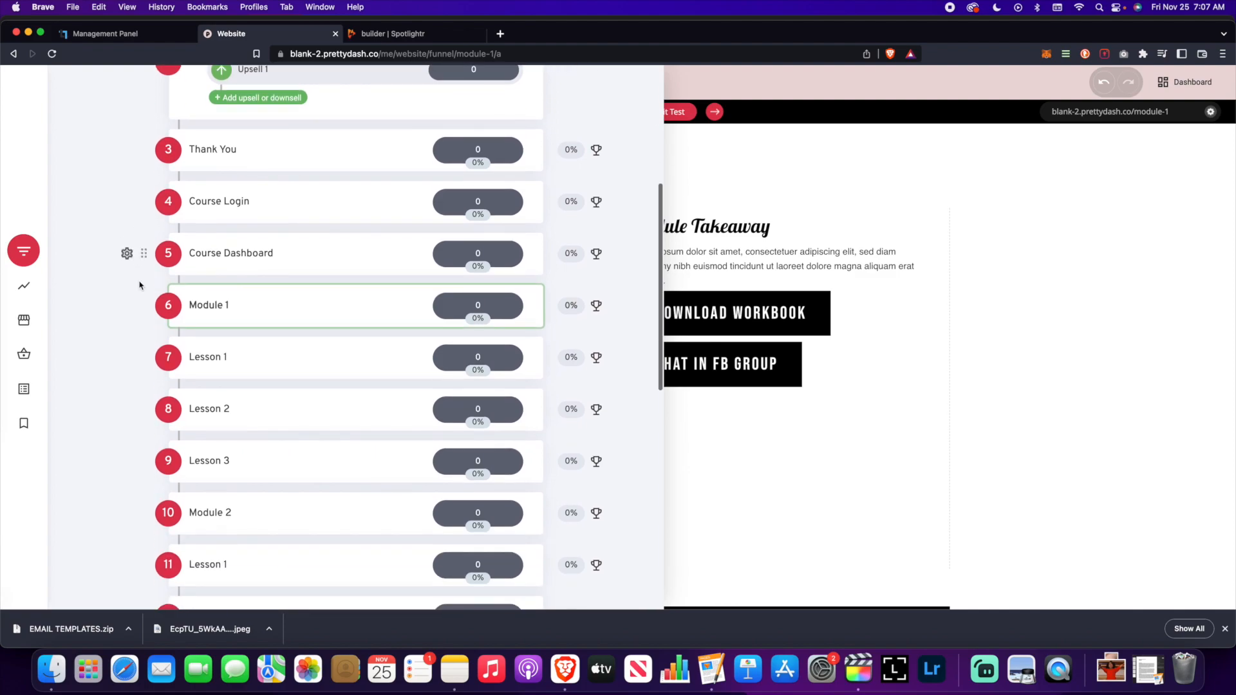
scroll(141, 282, up, 2)
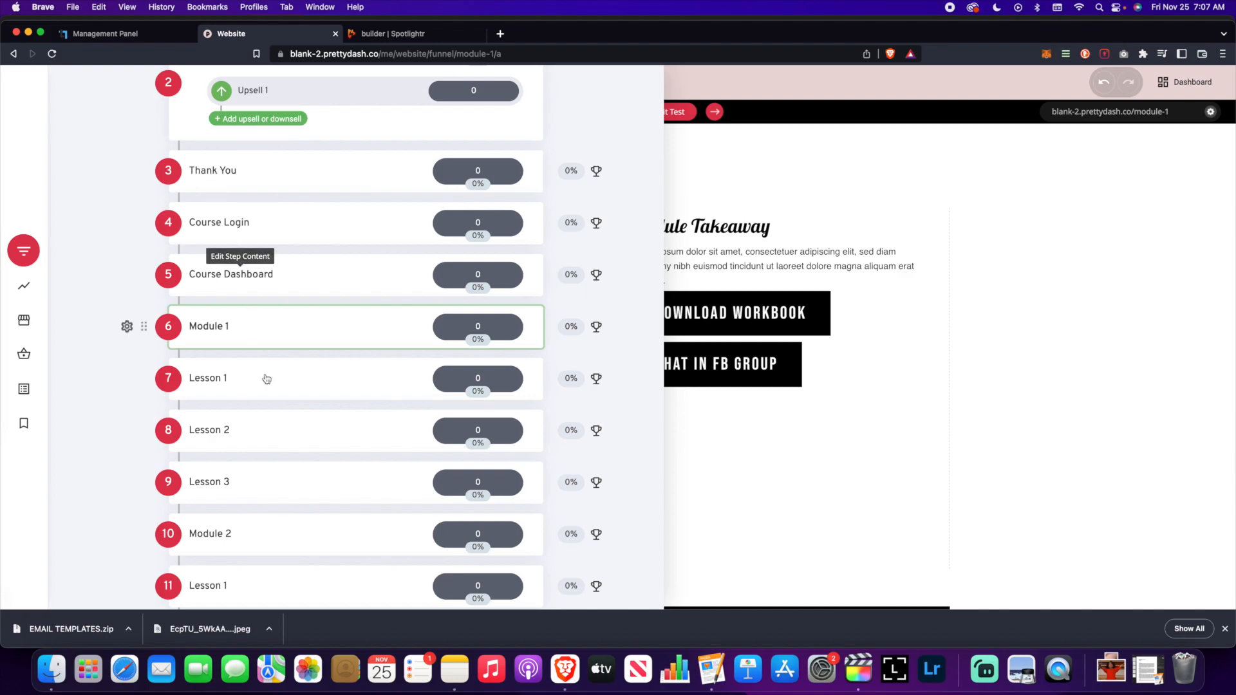
scroll(300, 450, down, 7)
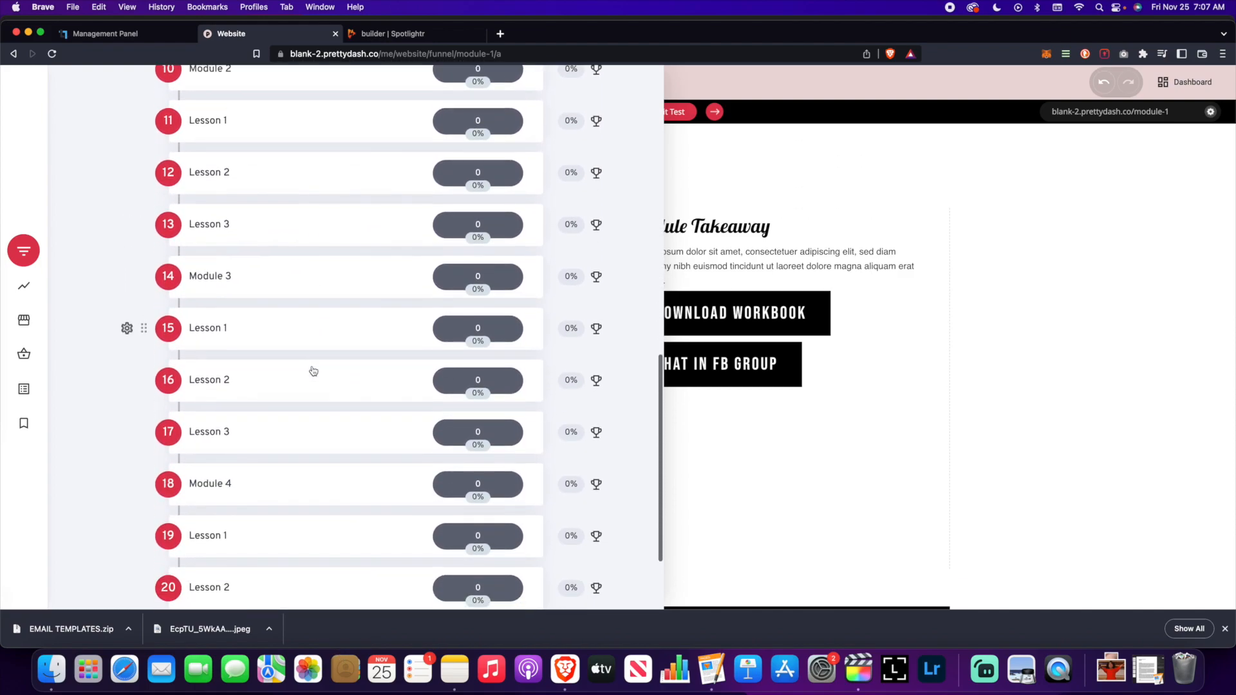
scroll(314, 372, up, 8)
scroll(315, 373, up, 2)
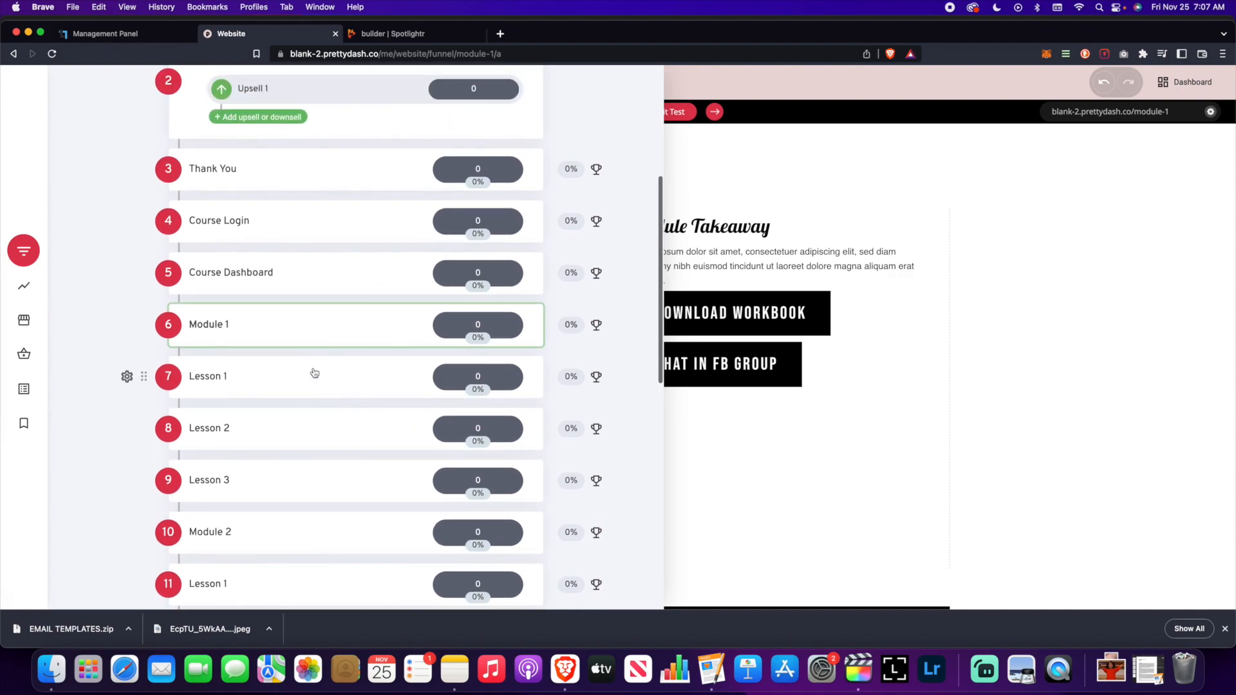
scroll(299, 383, down, 13)
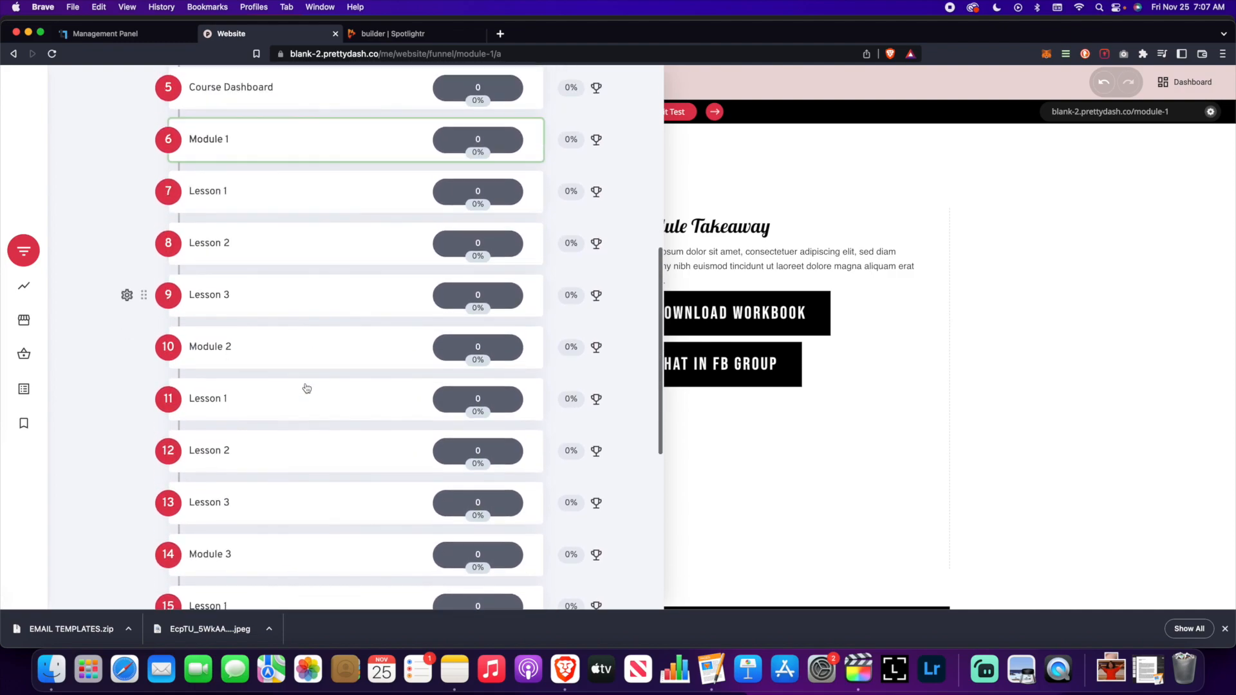
scroll(254, 422, up, 10)
scroll(244, 407, up, 6)
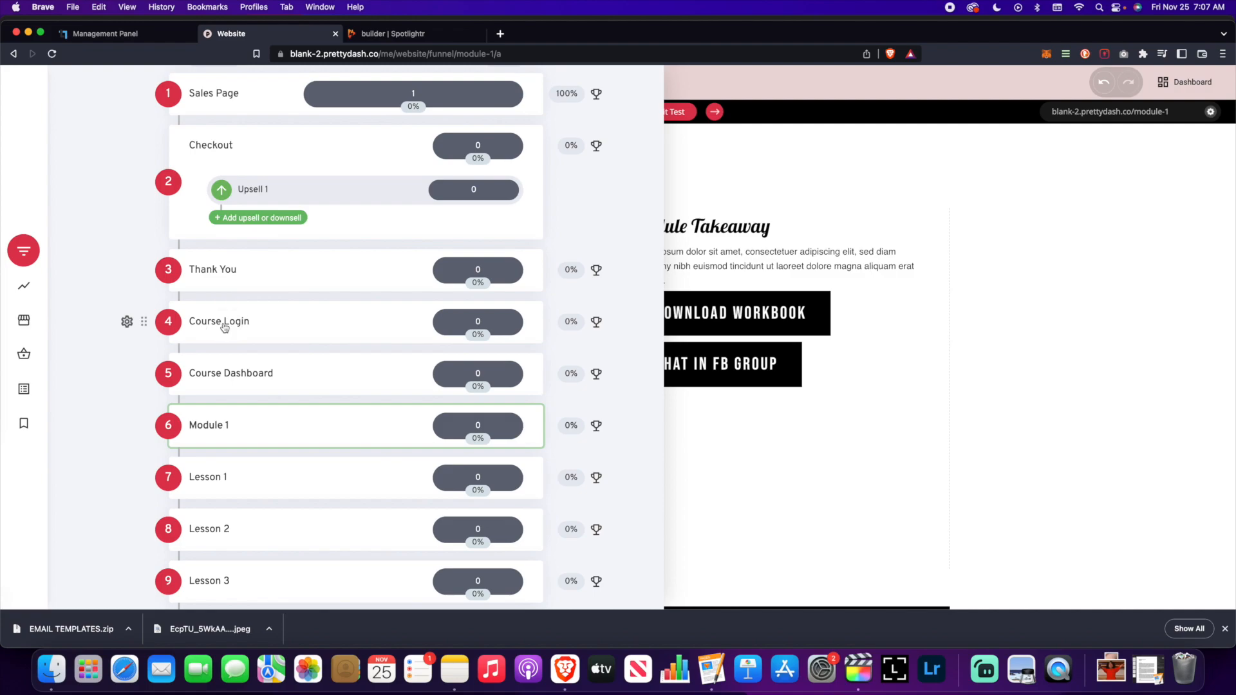
click(224, 328)
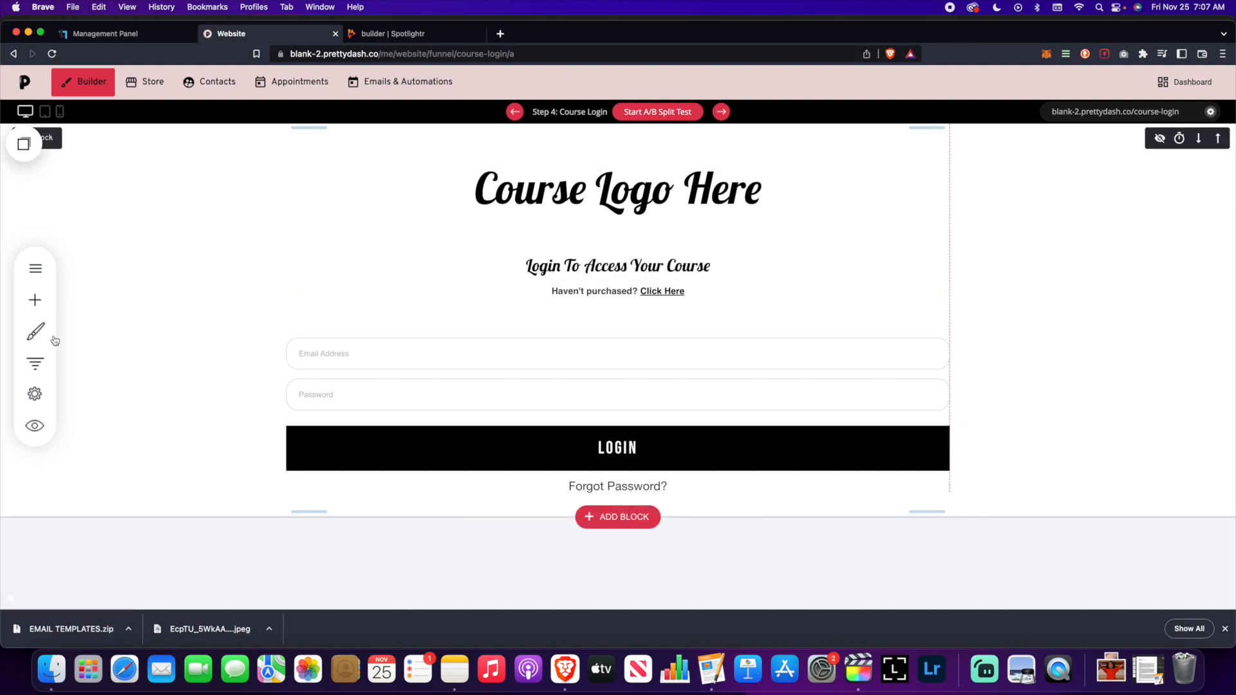
- Reopen the Funnels panel over the Course Login page and scroll its step list
click(32, 364)
scroll(290, 359, down, 3)
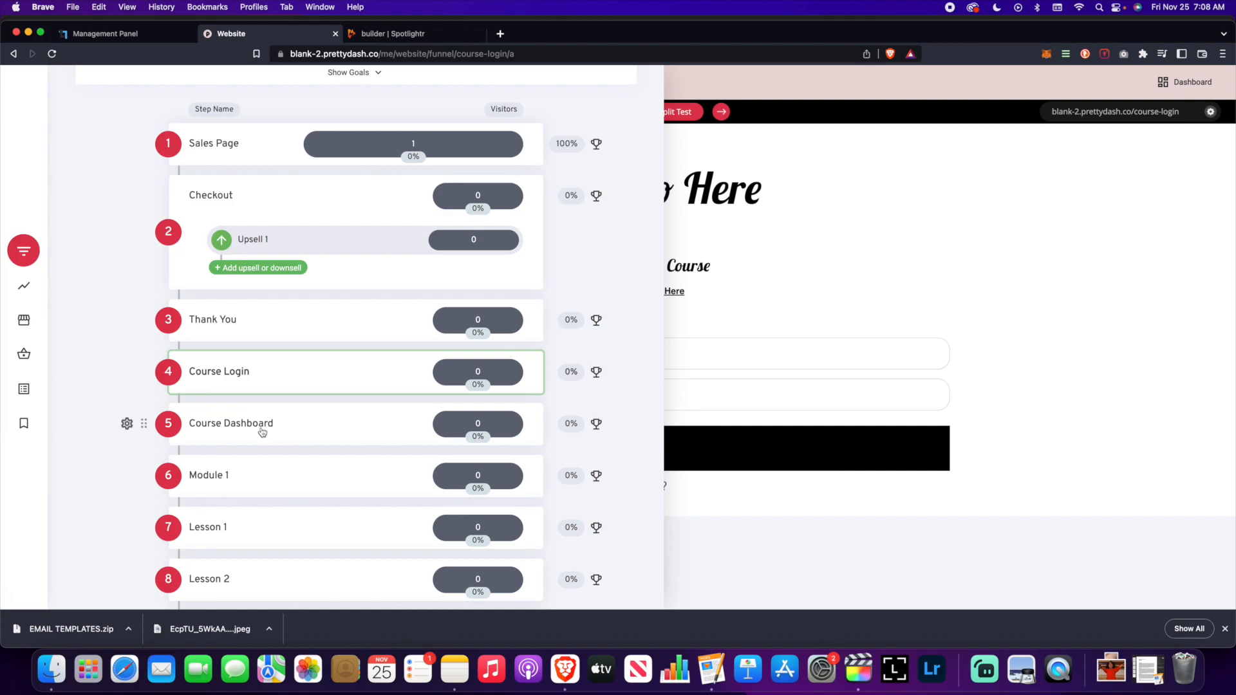
- Set Course Dashboard's page access to Members Only for Online Course Students and save
click(126, 424)
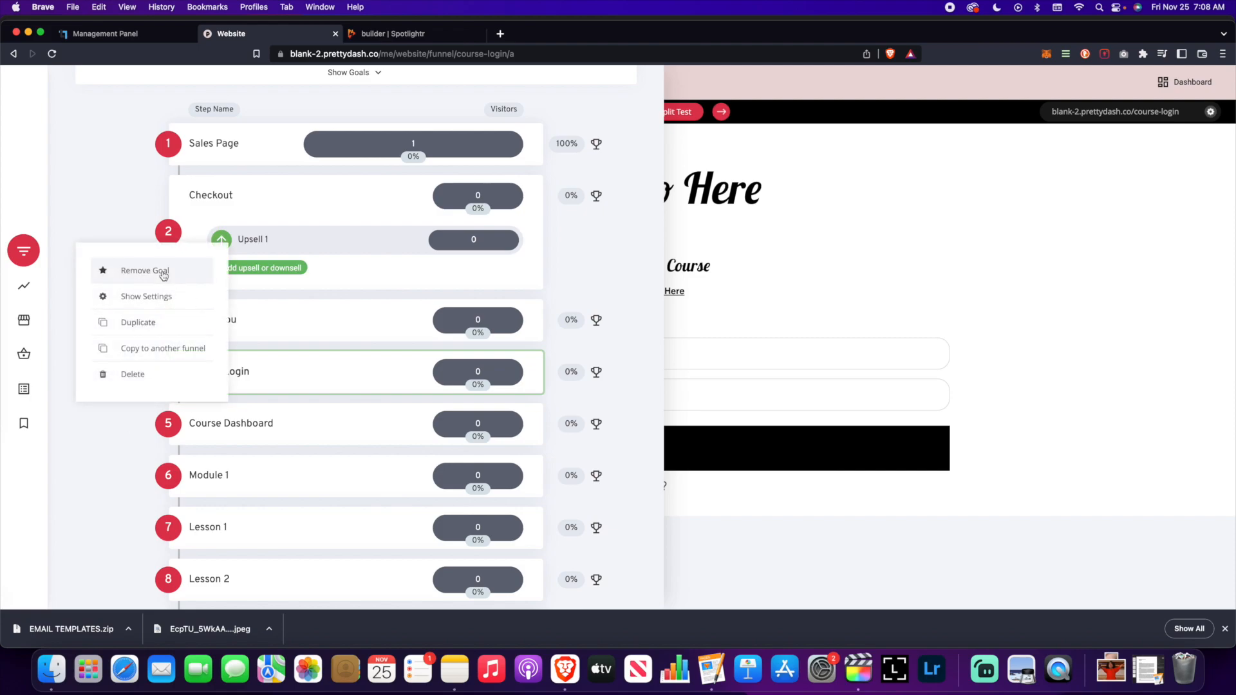
click(162, 298)
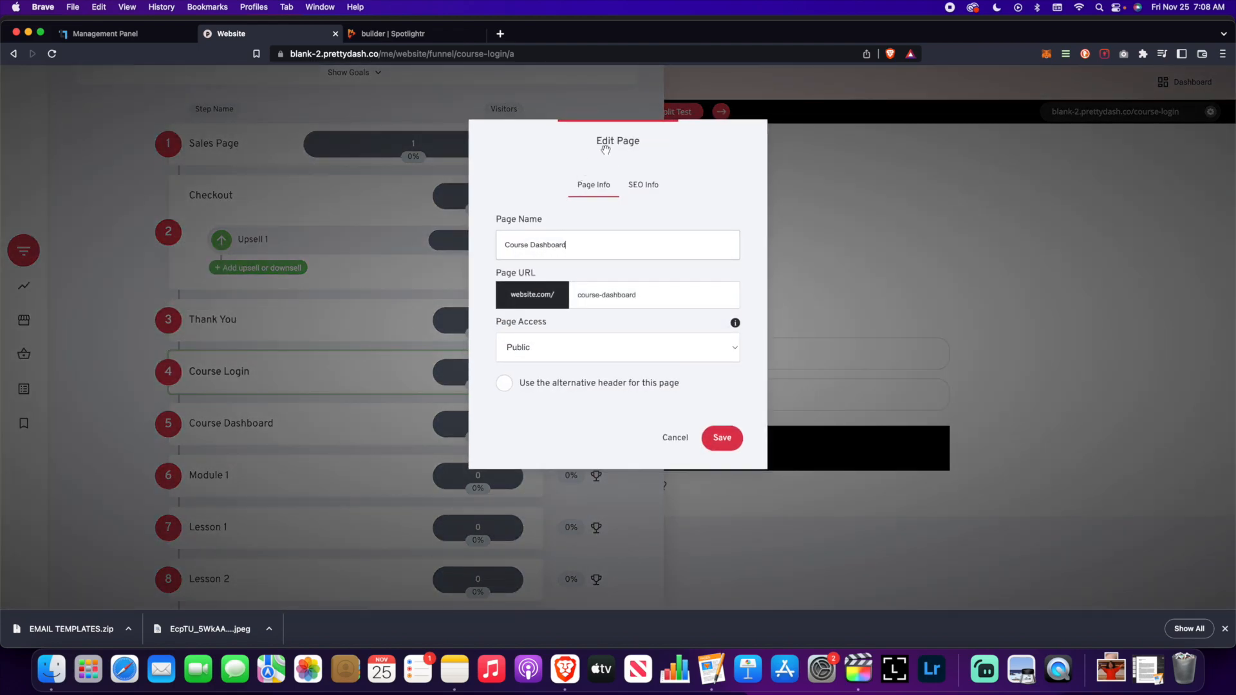
drag(605, 149, 804, 139)
click(896, 335)
click(818, 371)
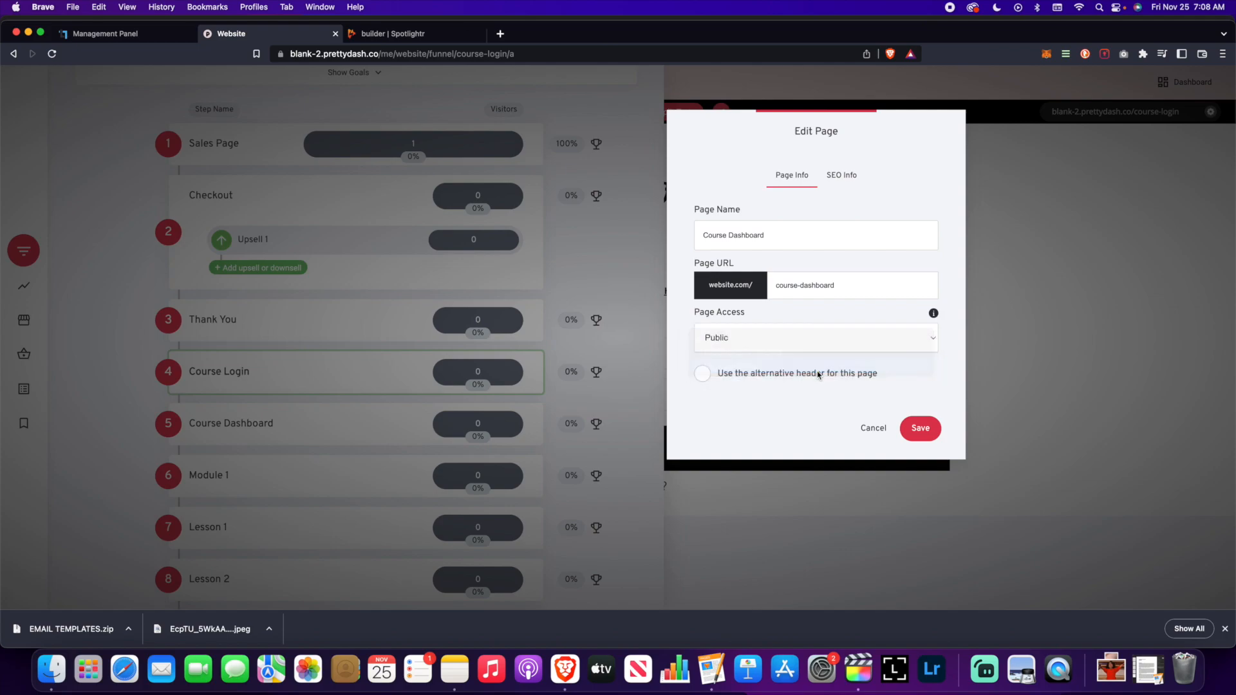
click(776, 373)
click(626, 233)
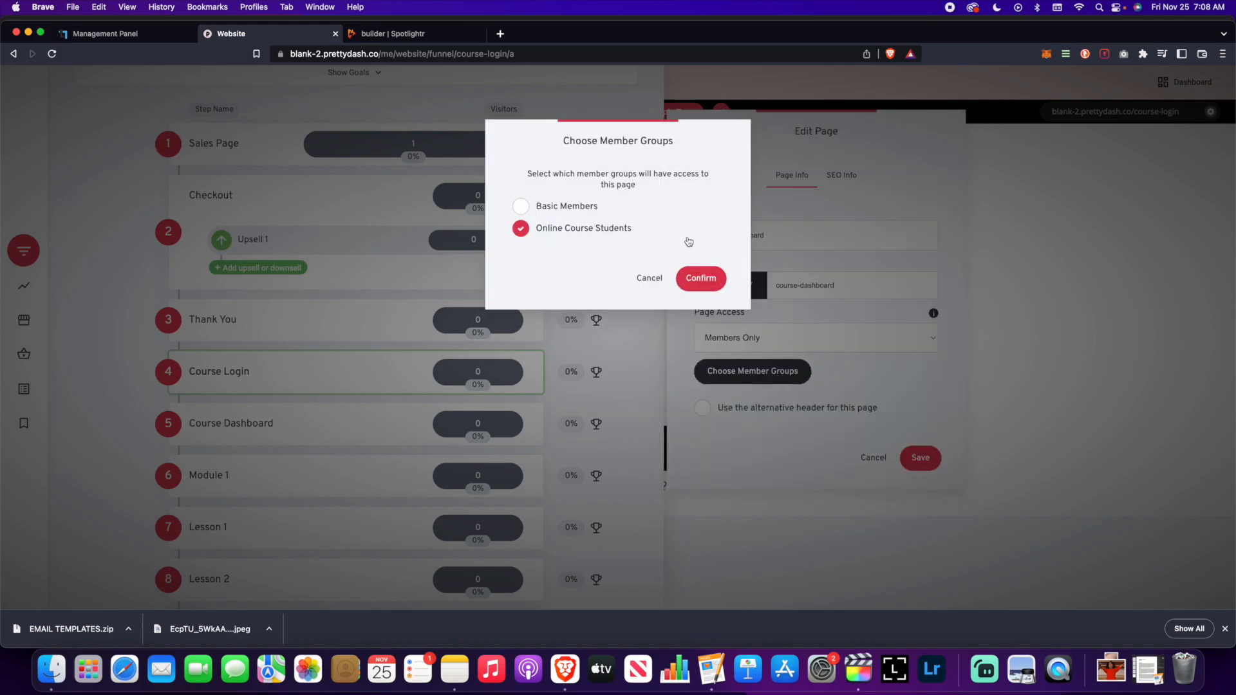
click(707, 279)
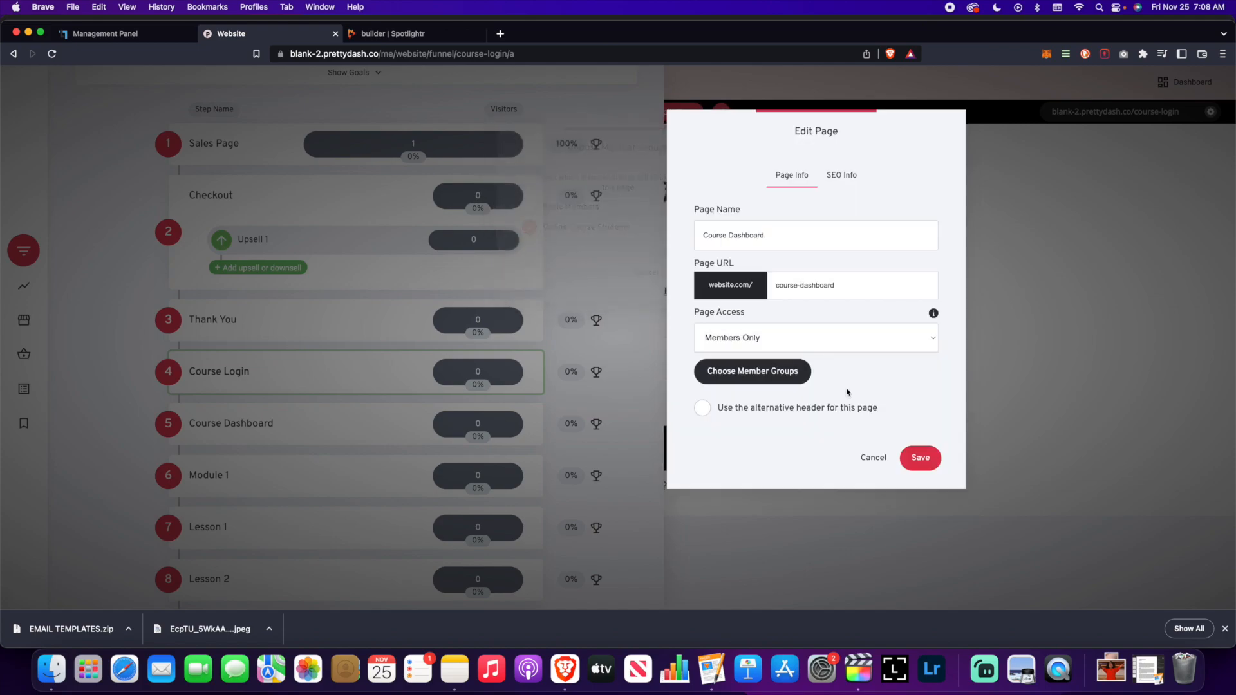
click(921, 458)
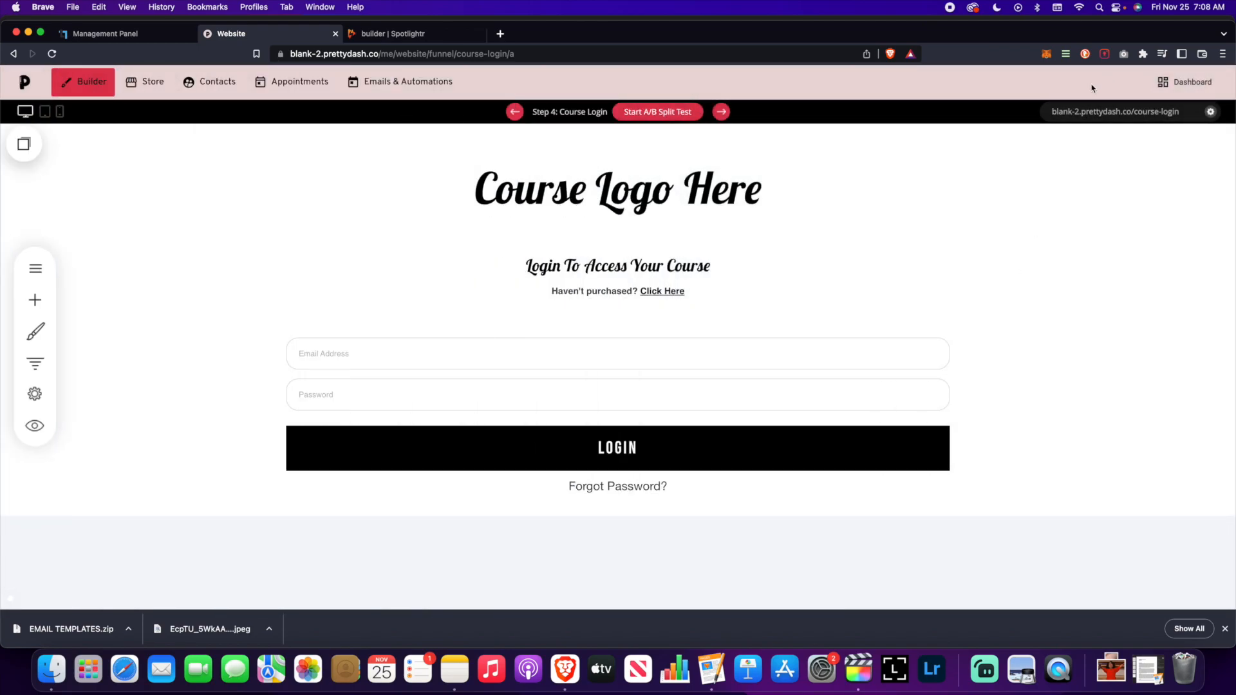
- Open the Course Dashboard page in the builder and bring the step list back
click(35, 363)
scroll(219, 361, down, 5)
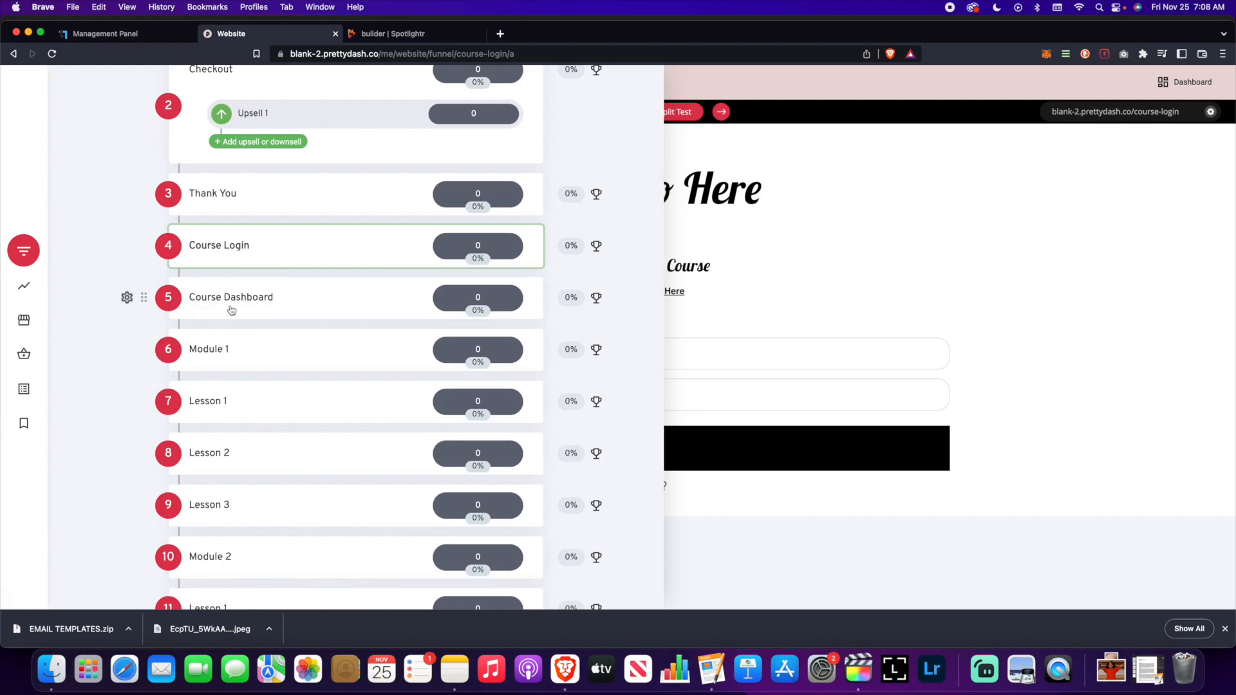
click(260, 308)
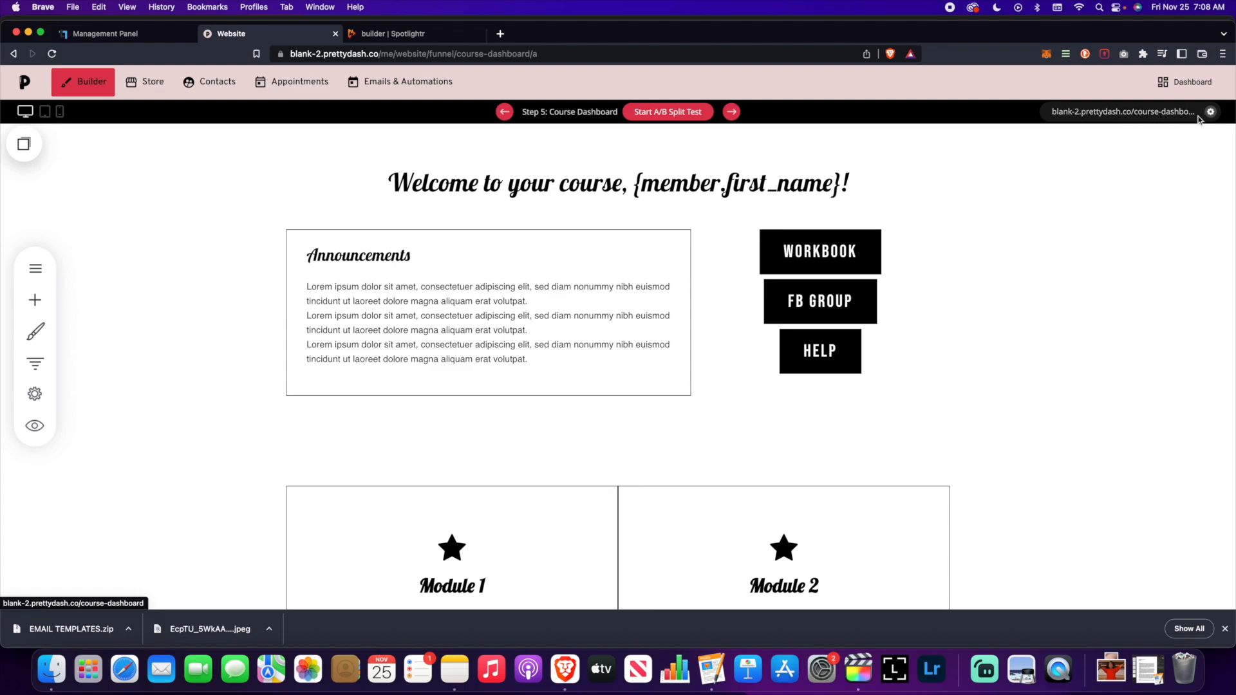
click(34, 363)
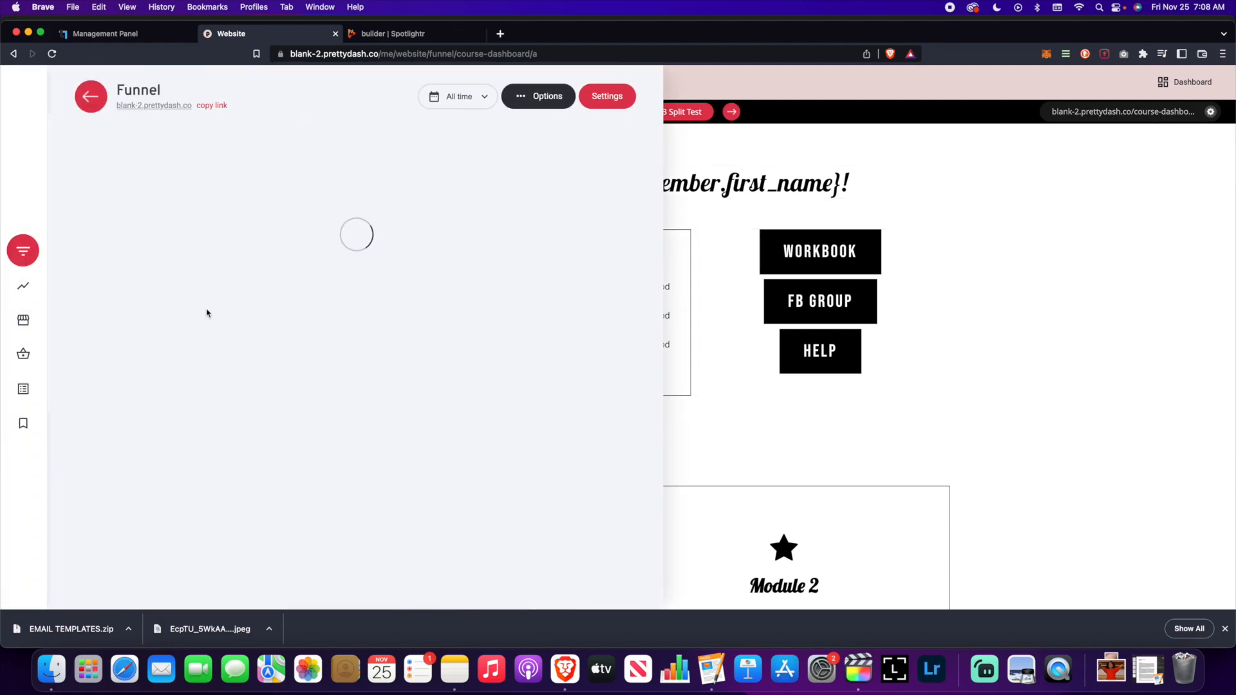
scroll(232, 330, down, 3)
scroll(233, 330, down, 3)
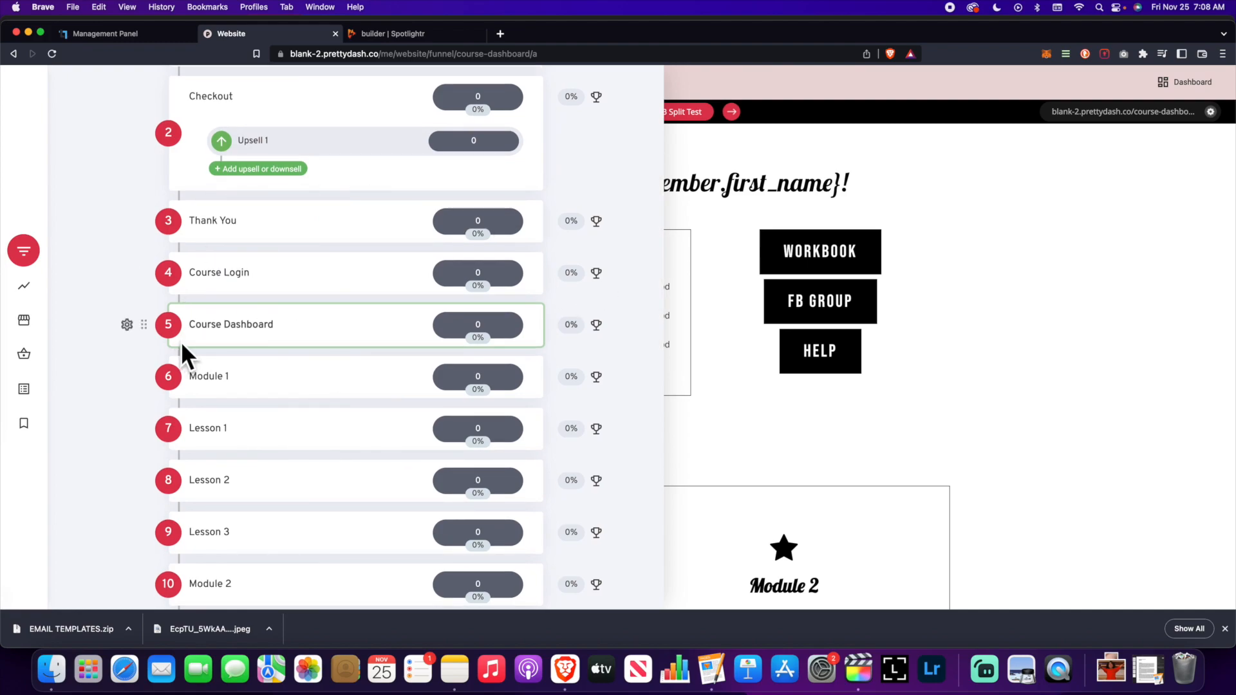
- Set Module 1's page access to Members Only with a member group, and save
scroll(129, 322, down, 2)
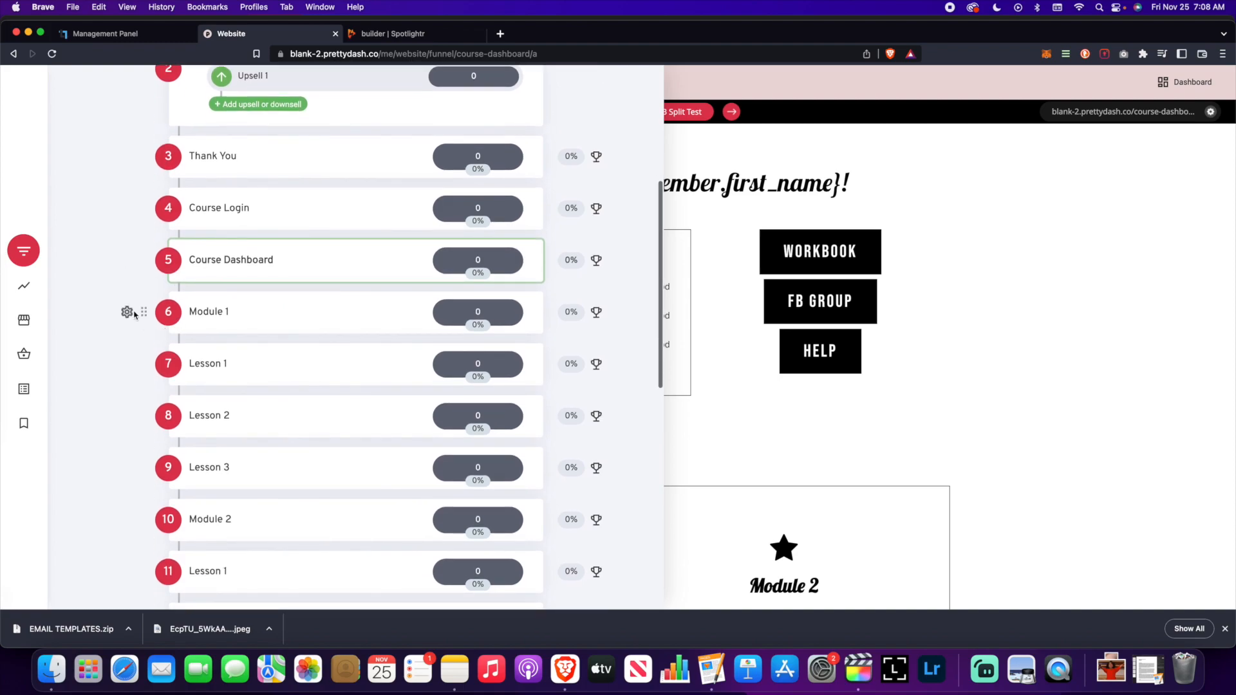
click(126, 312)
click(146, 185)
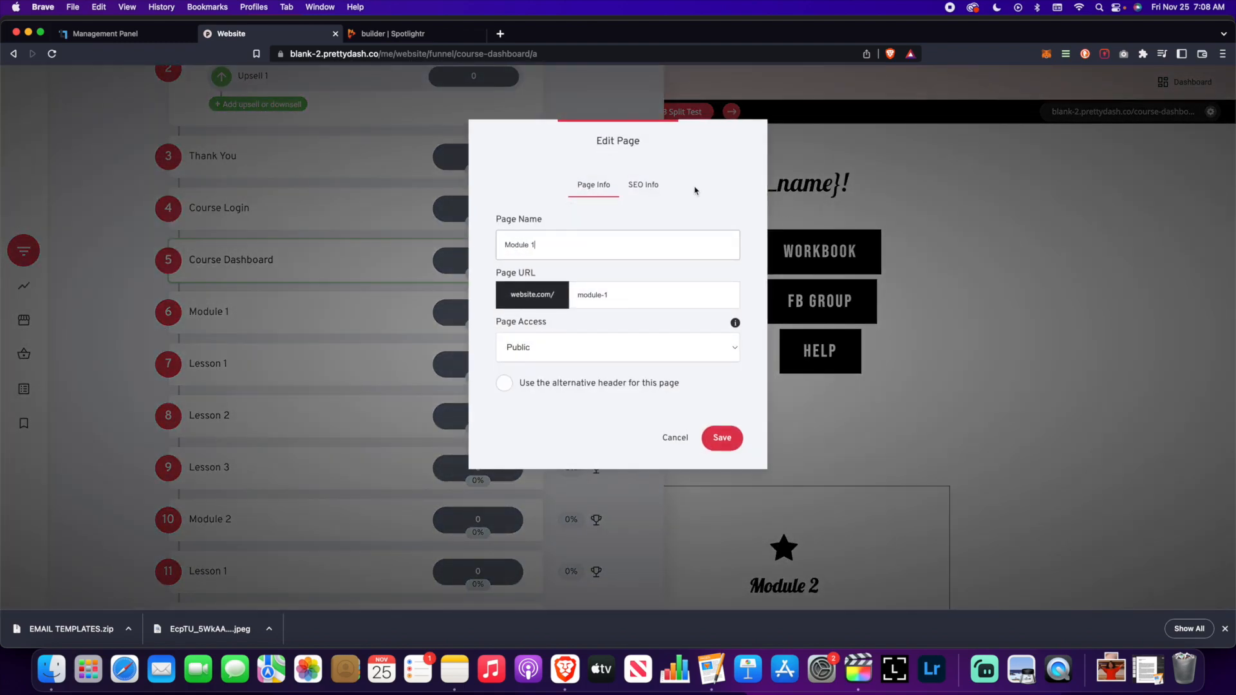
click(698, 175)
drag(634, 145, 877, 141)
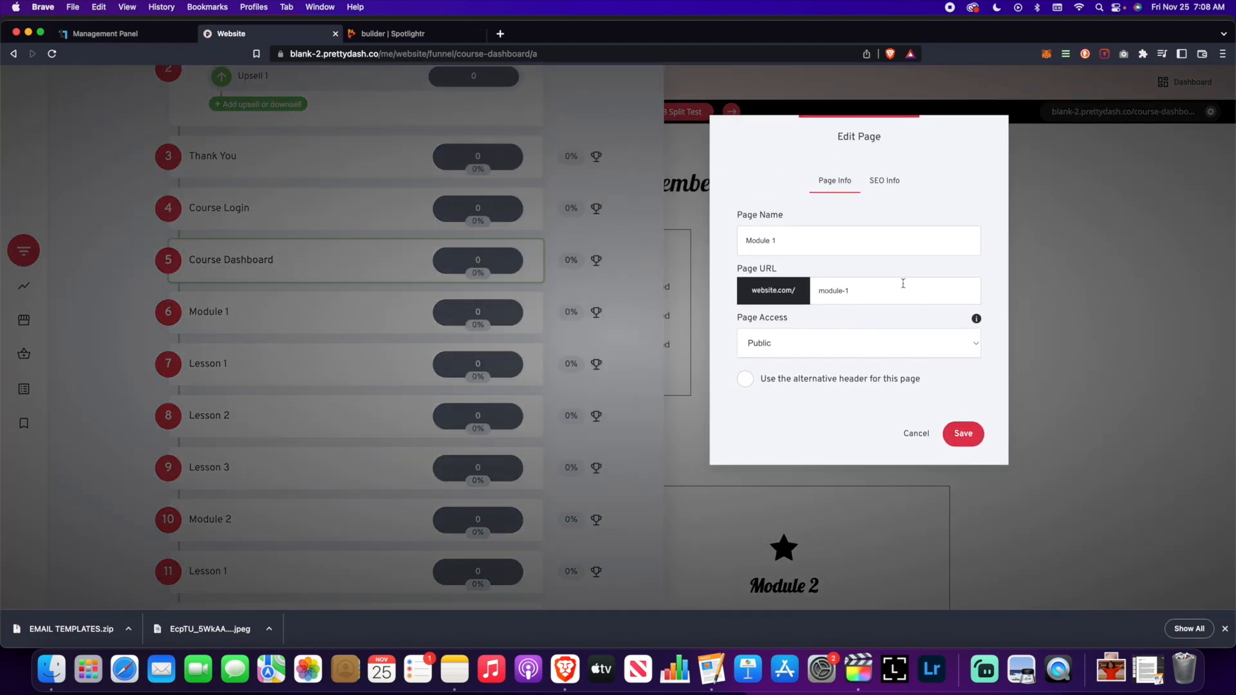
click(849, 353)
click(823, 362)
click(826, 377)
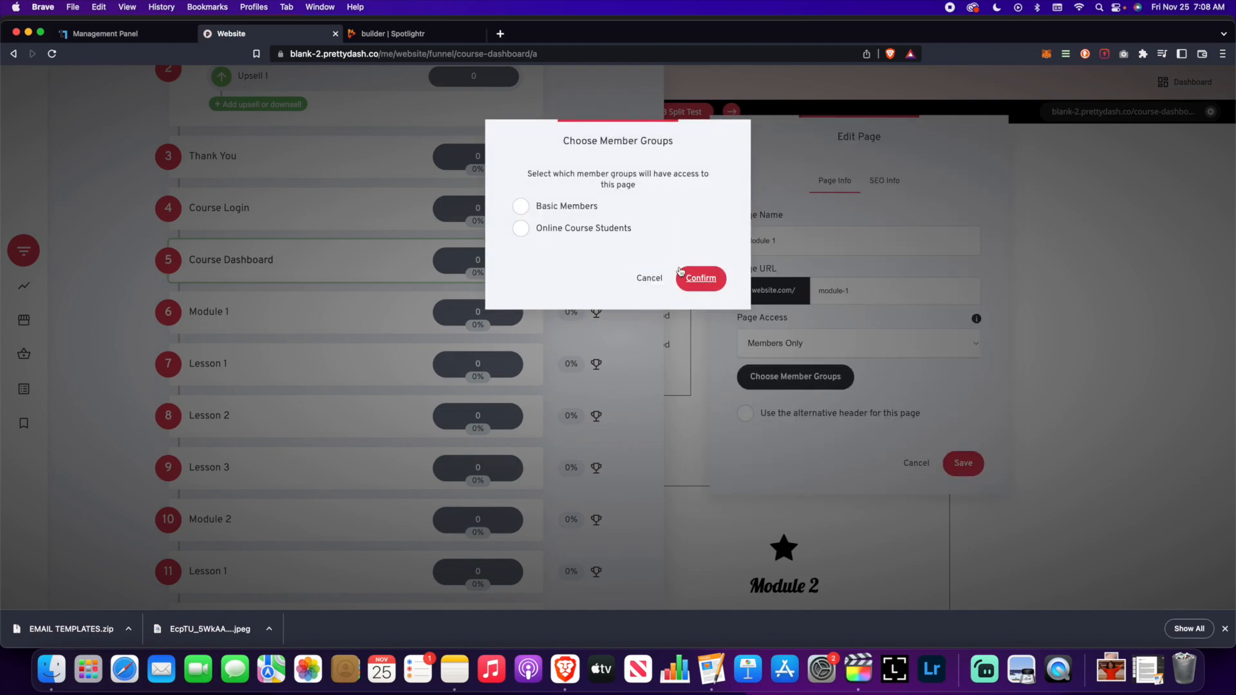
click(699, 277)
click(963, 463)
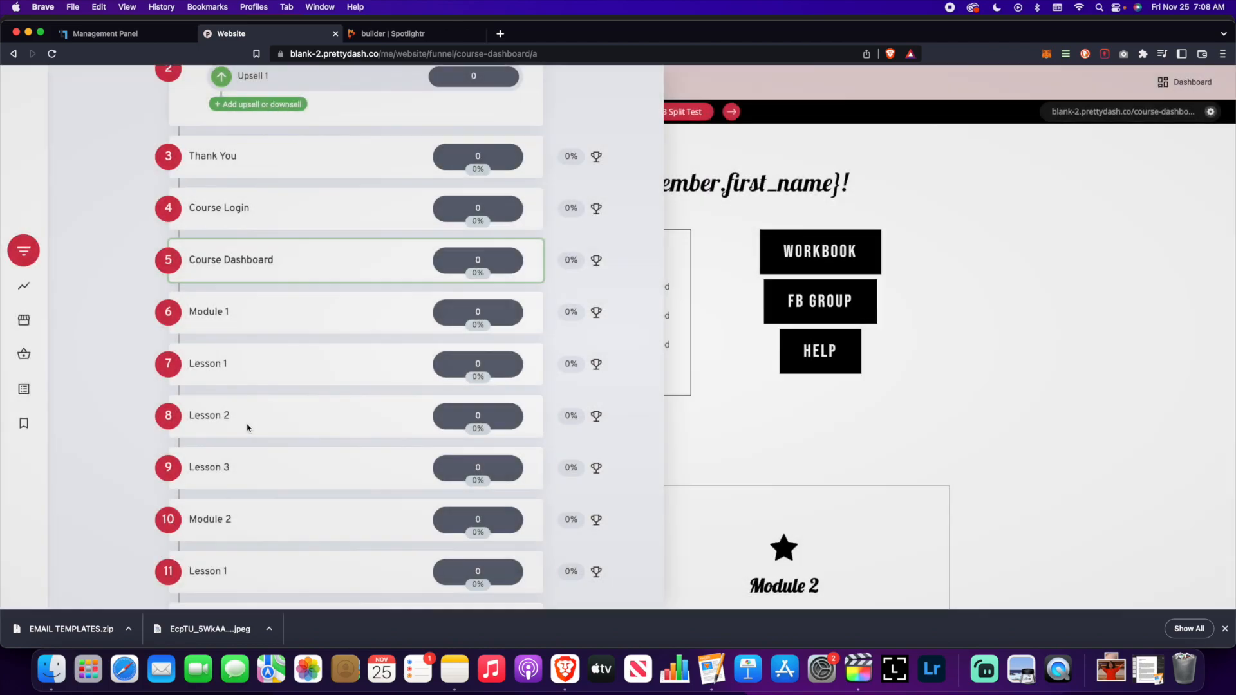
- Make the Lesson 1 page Members Only for the Online Course Students group
click(127, 364)
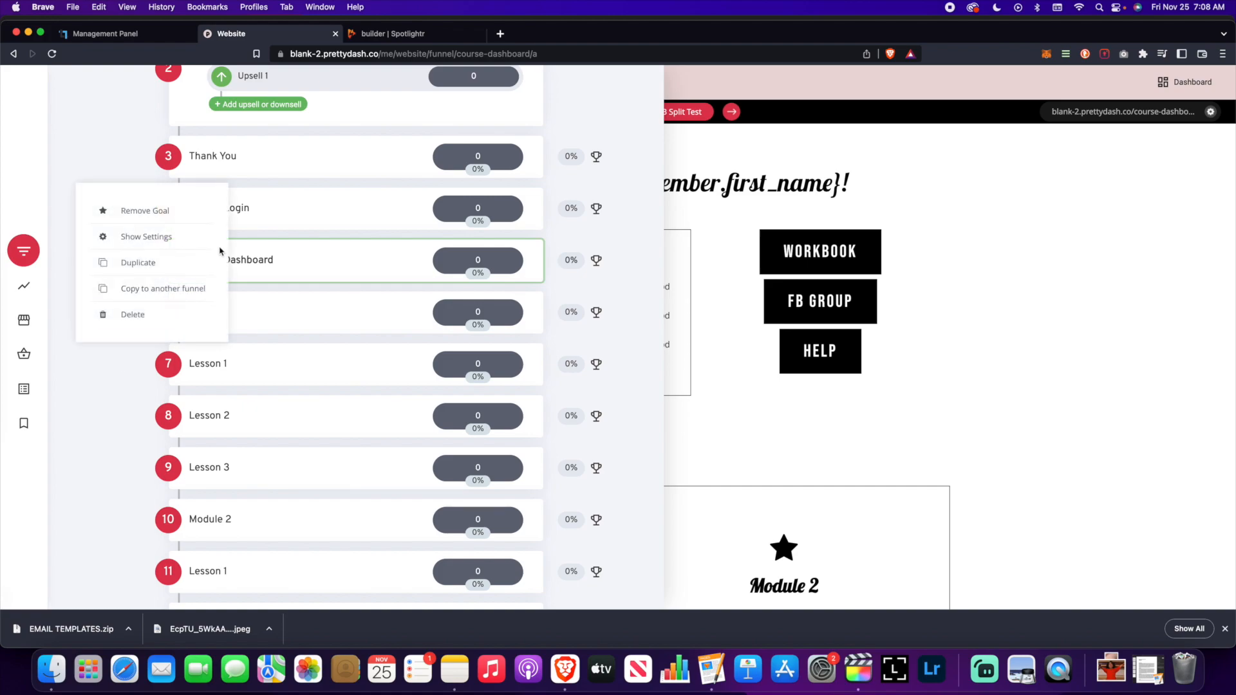
click(165, 239)
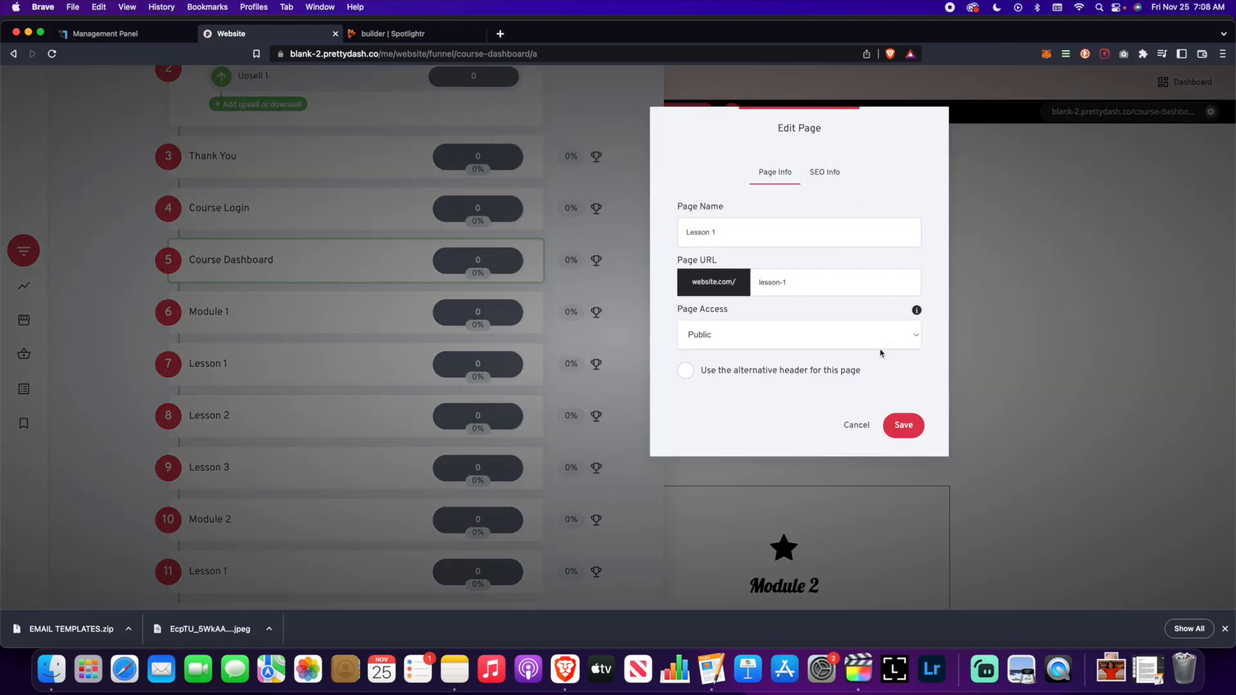
click(881, 336)
click(804, 365)
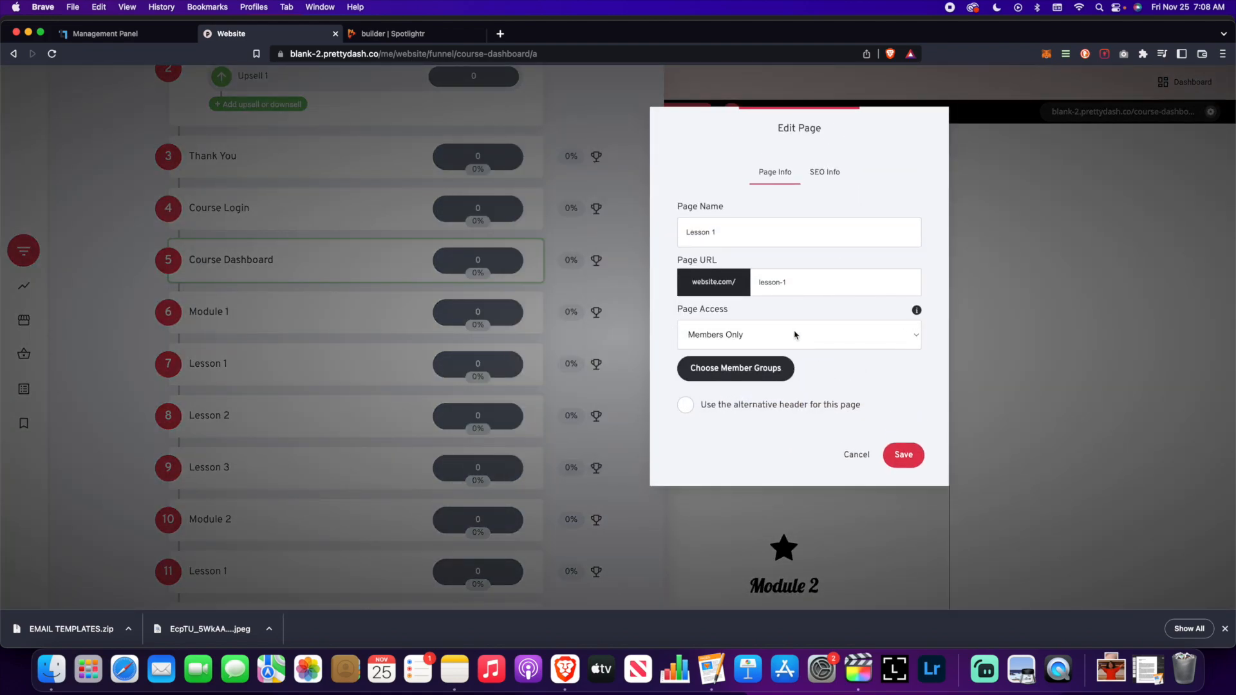
click(725, 378)
click(569, 233)
click(710, 279)
click(903, 446)
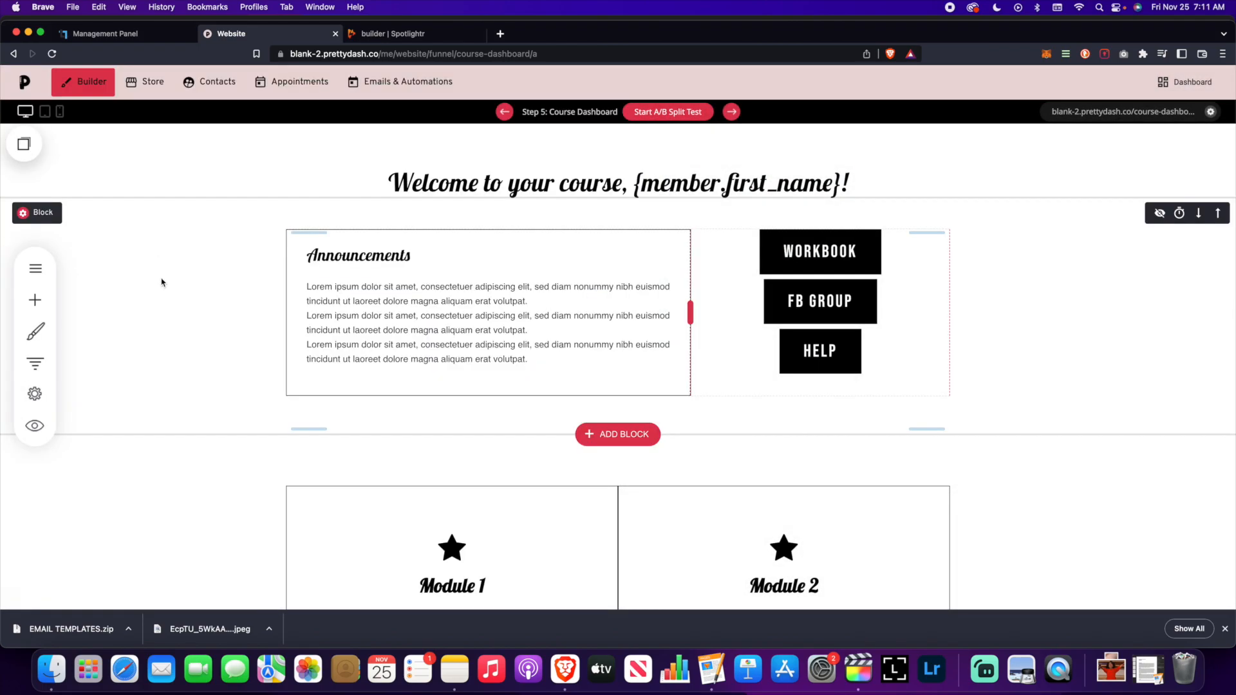
click(35, 269)
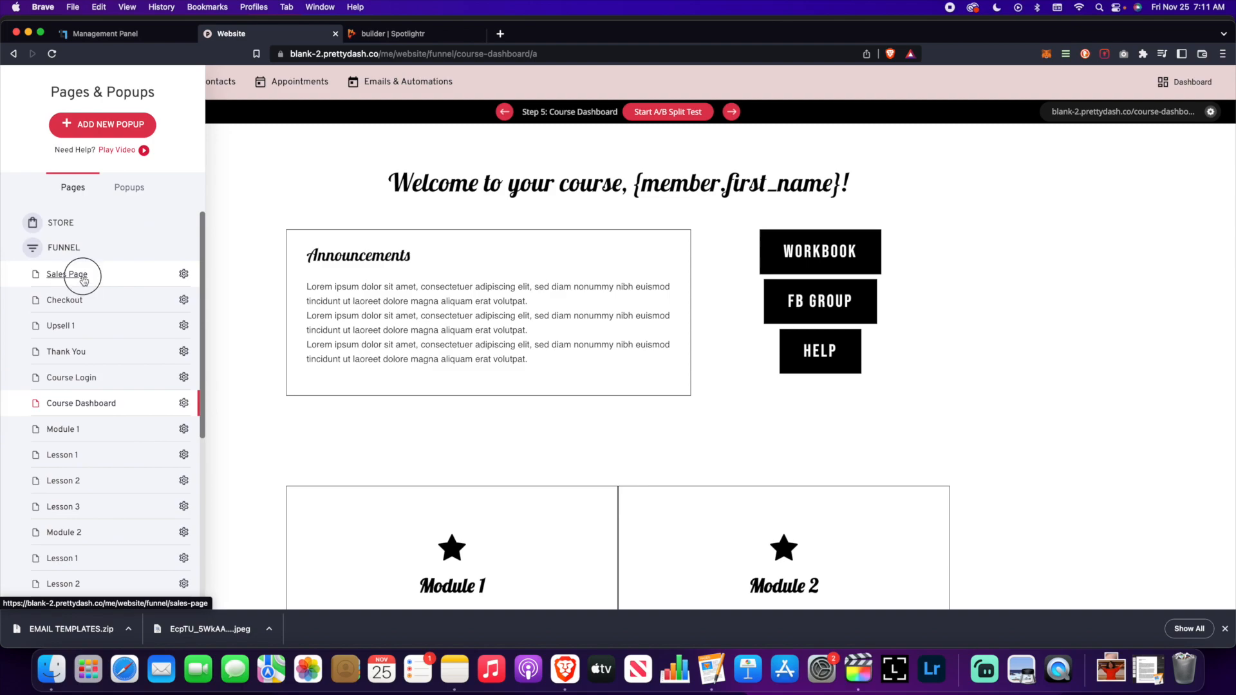
click(83, 281)
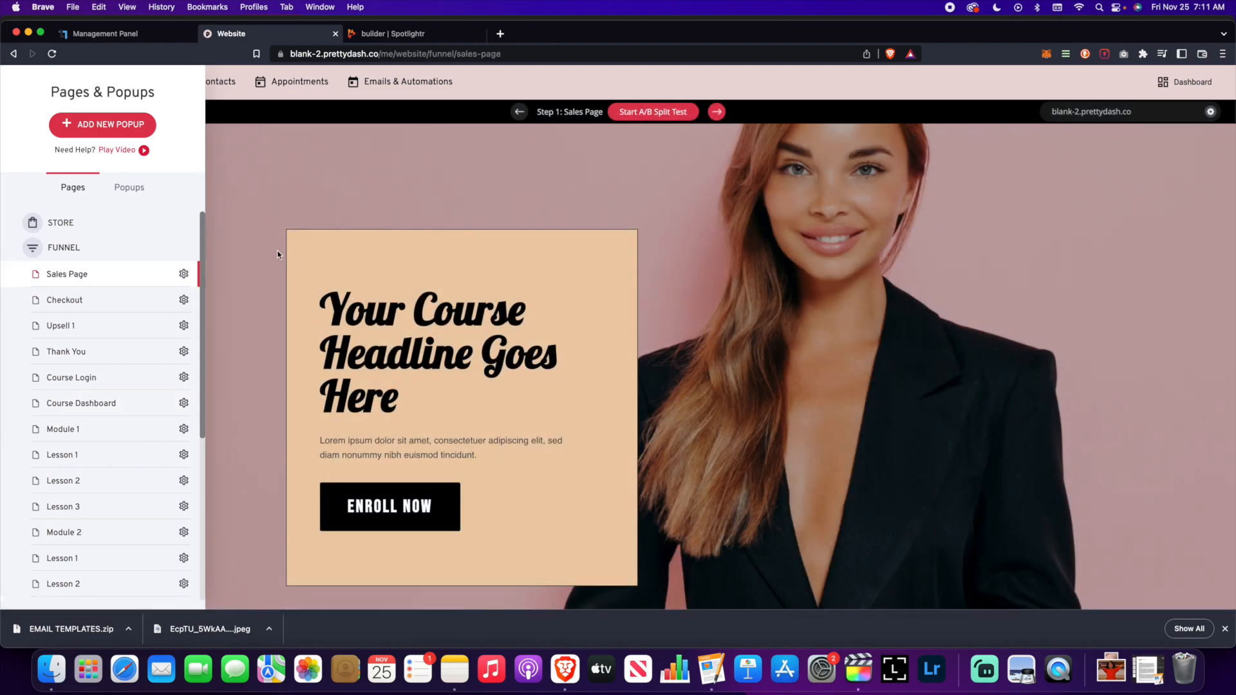
click(276, 253)
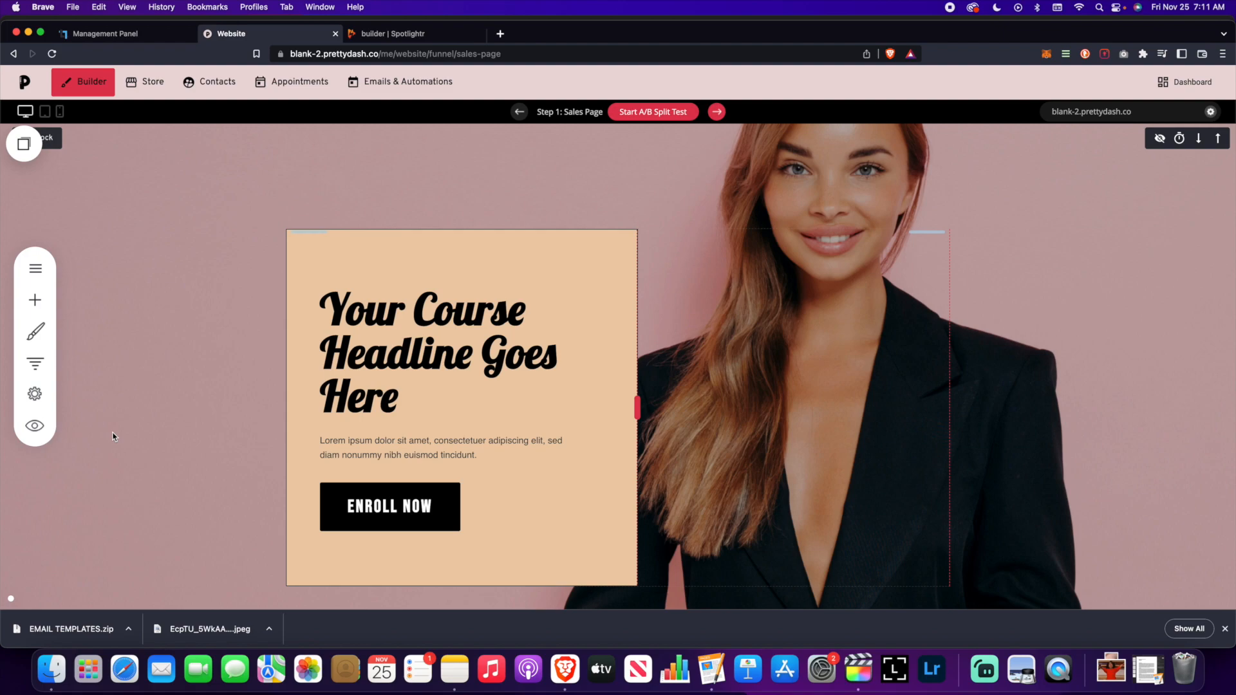
scroll(110, 433, down, 2)
scroll(36, 427, up, 2)
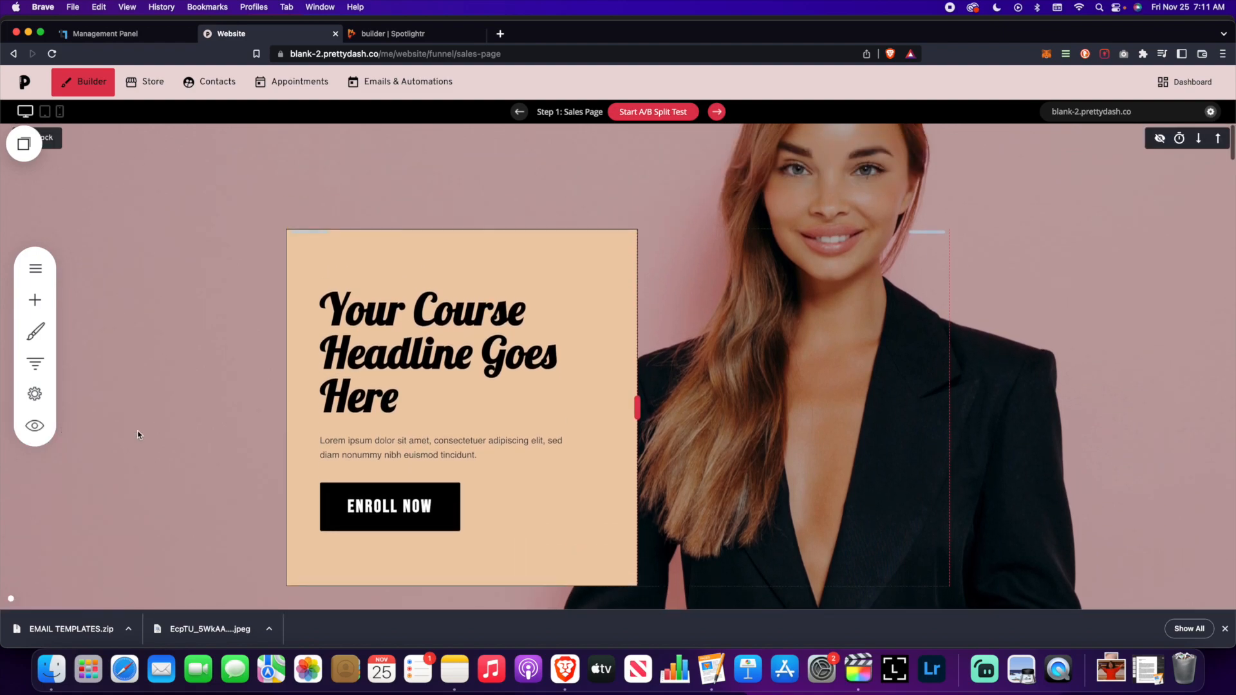
- Preview the sales page as a visitor and scroll through it
click(36, 434)
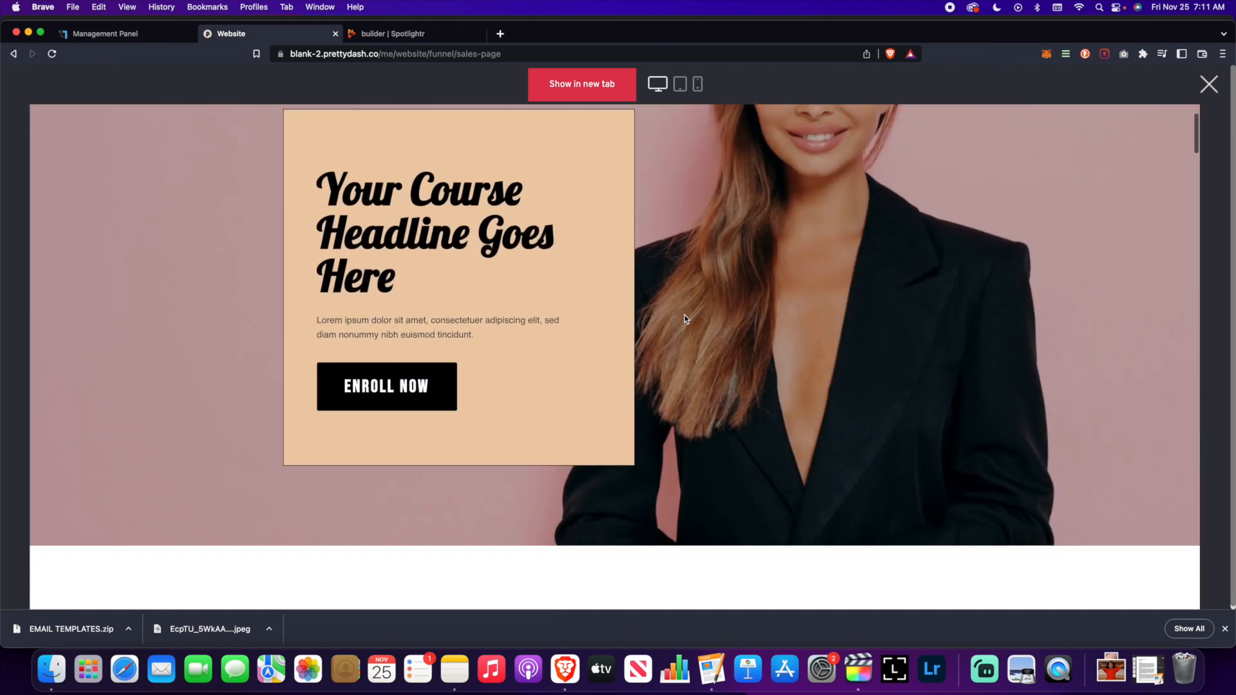
scroll(685, 315, down, 20)
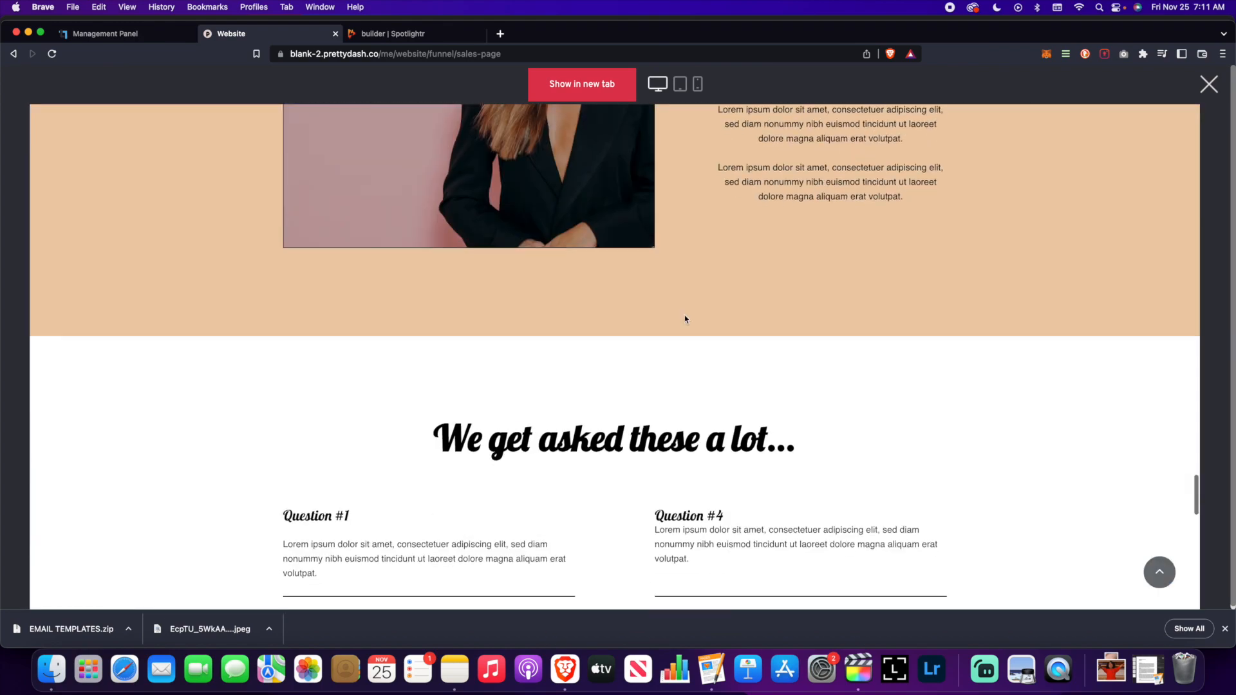
scroll(685, 318, down, 3)
scroll(685, 318, up, 18)
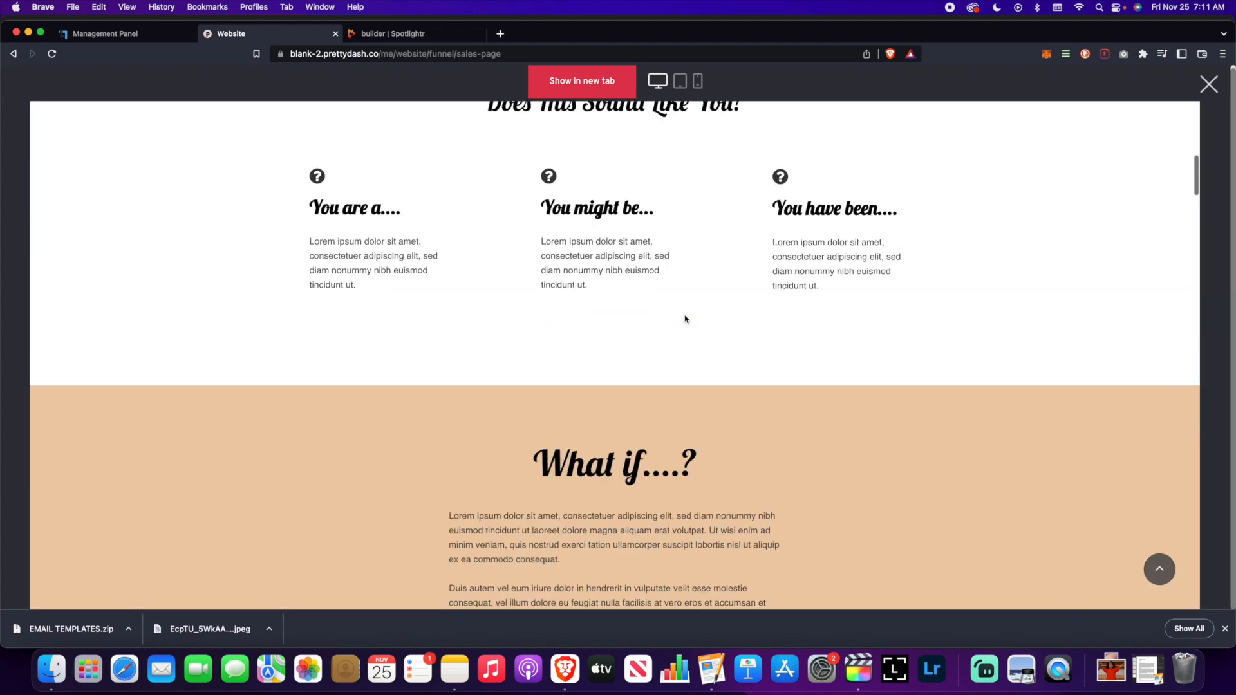
scroll(685, 319, up, 8)
scroll(686, 315, down, 3)
scroll(685, 315, up, 3)
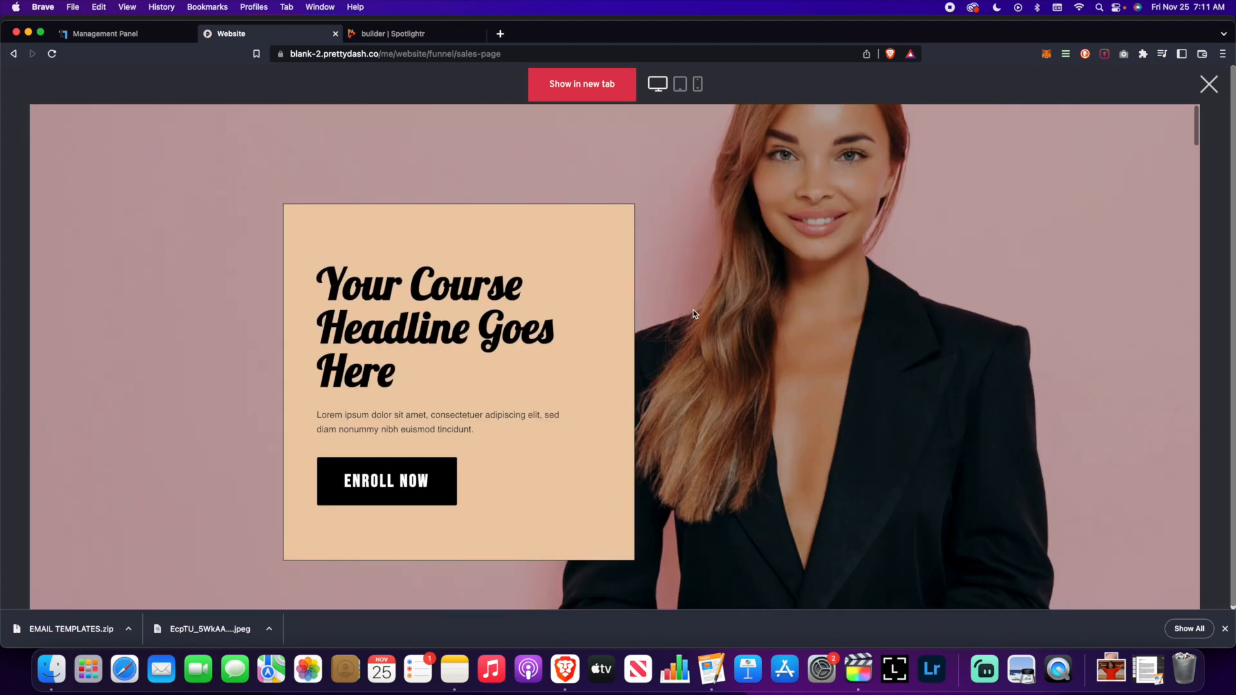
- Follow ENROLL NOW to the checkout page, review it, and close the preview
click(409, 485)
scroll(423, 381, down, 5)
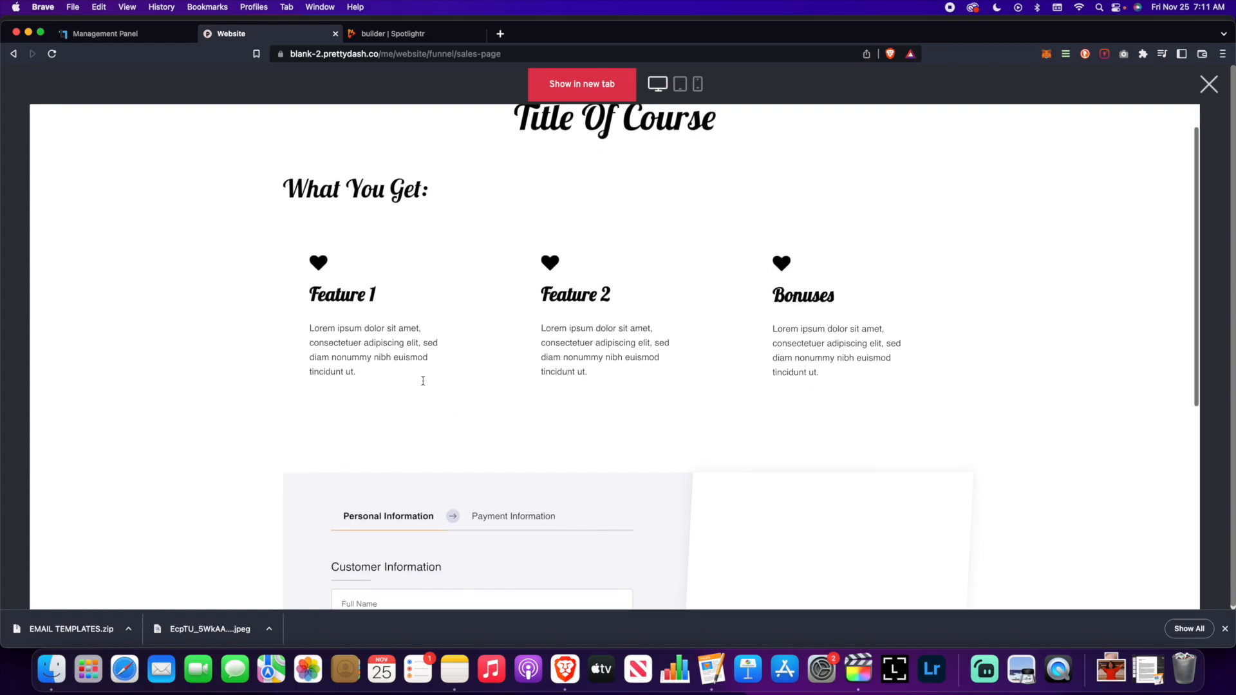
scroll(492, 320, up, 5)
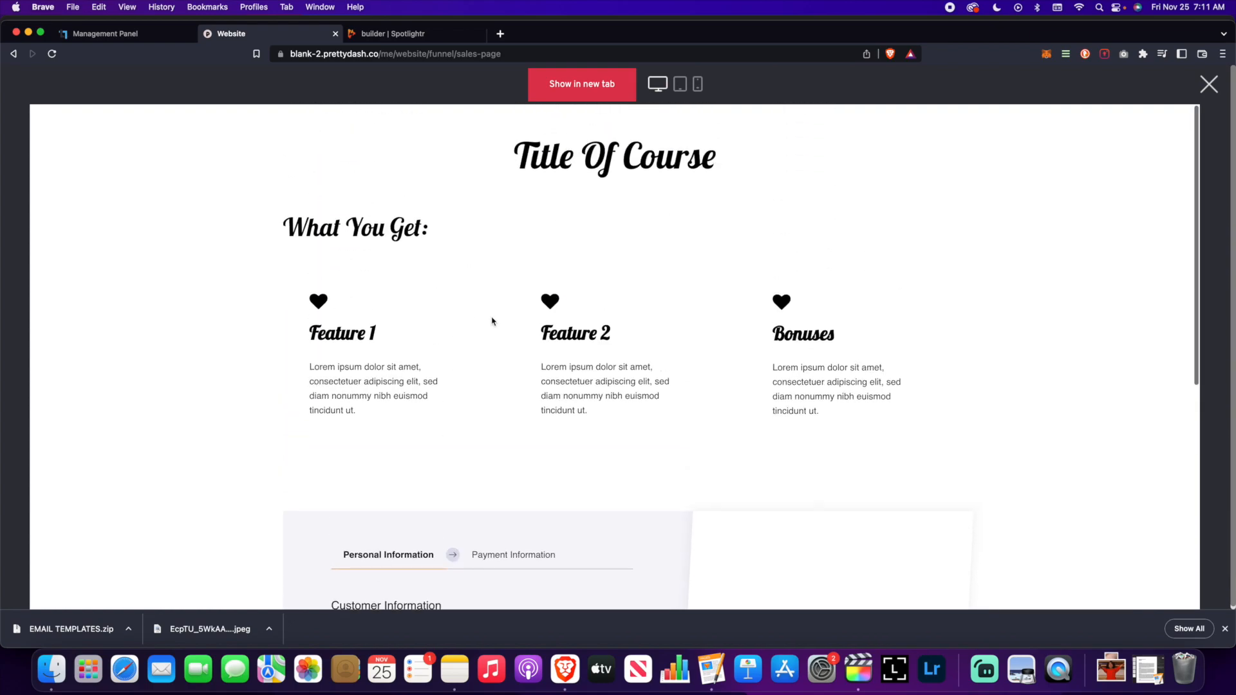
scroll(491, 320, down, 15)
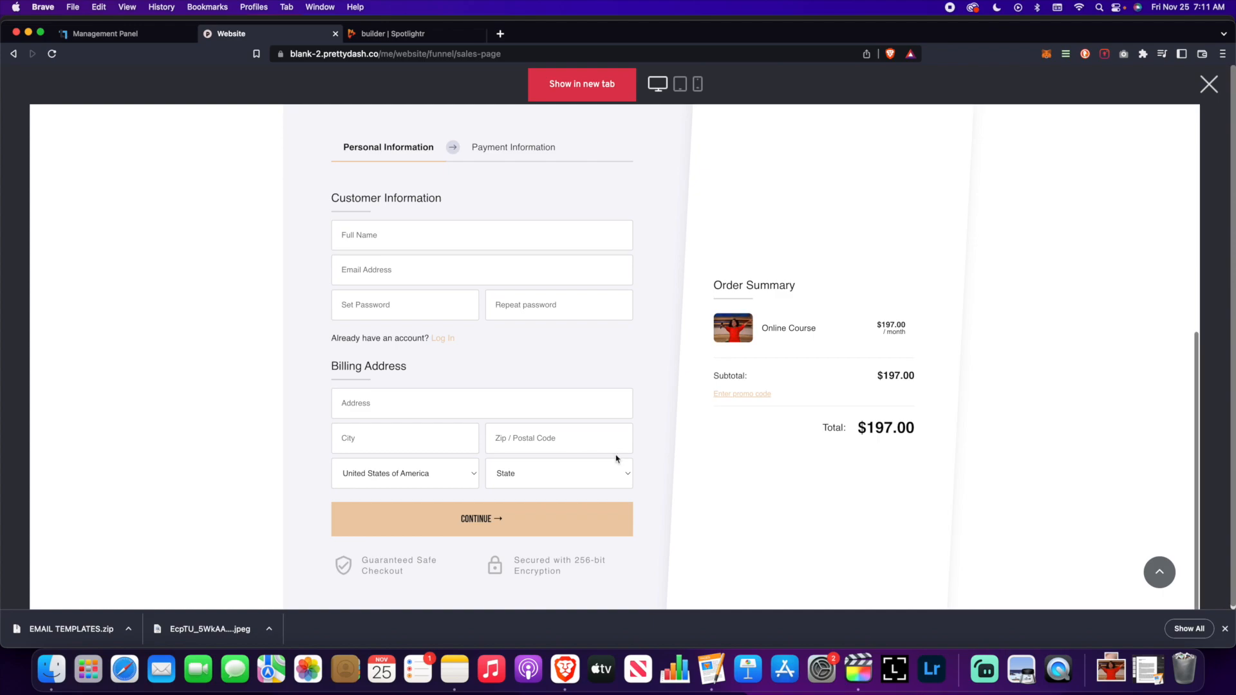
scroll(608, 386, up, 15)
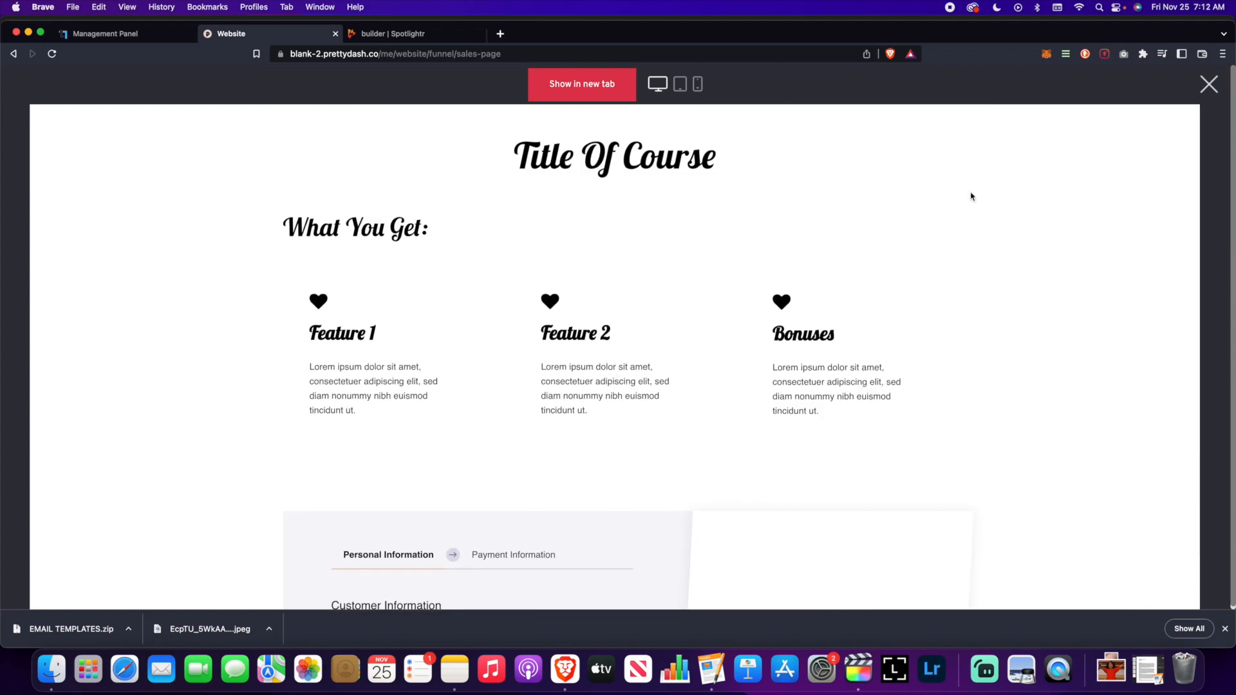
click(1211, 85)
- Open the Thank You step from the funnel's step list
click(35, 364)
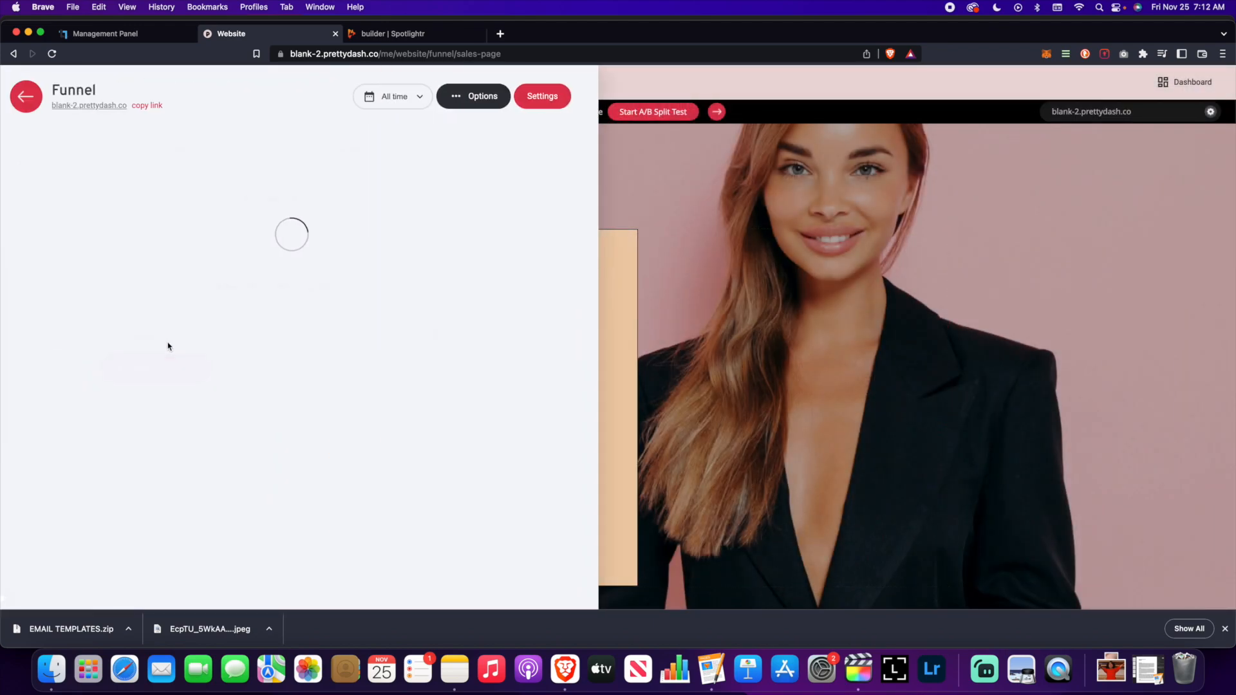
scroll(225, 361, down, 3)
click(240, 376)
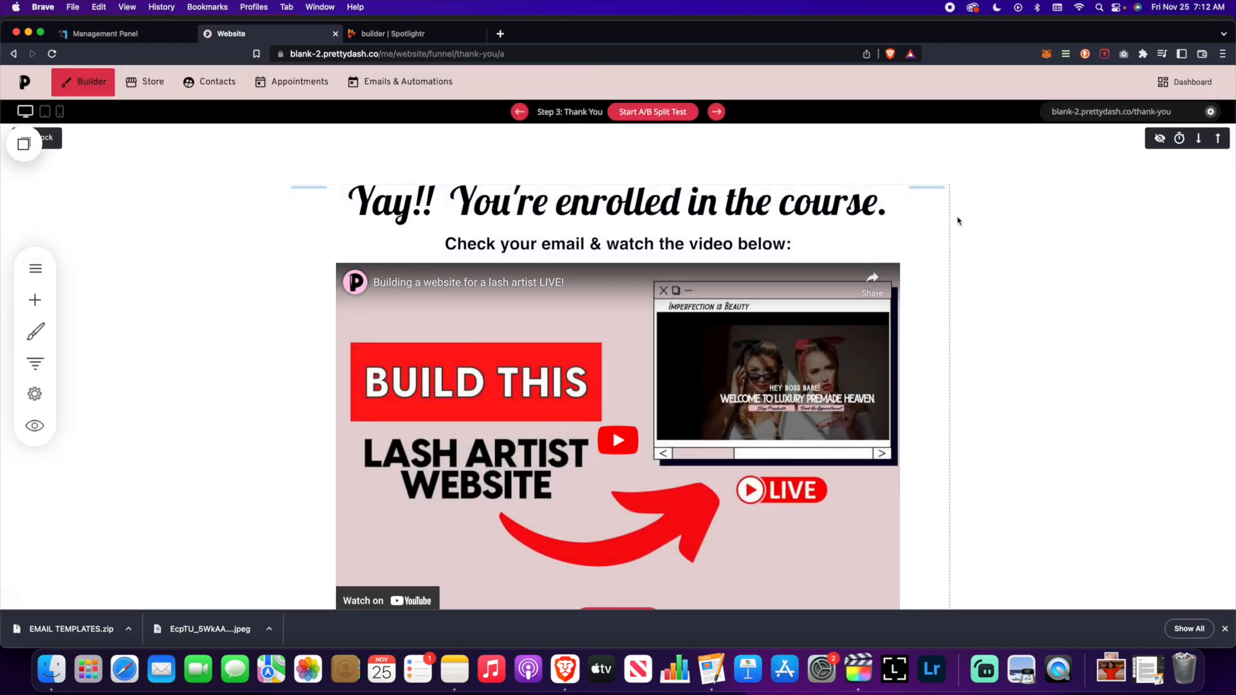
- Preview the thank-you page, follow LOGIN TO THE COURSE, then close it and reopen the steps
click(35, 426)
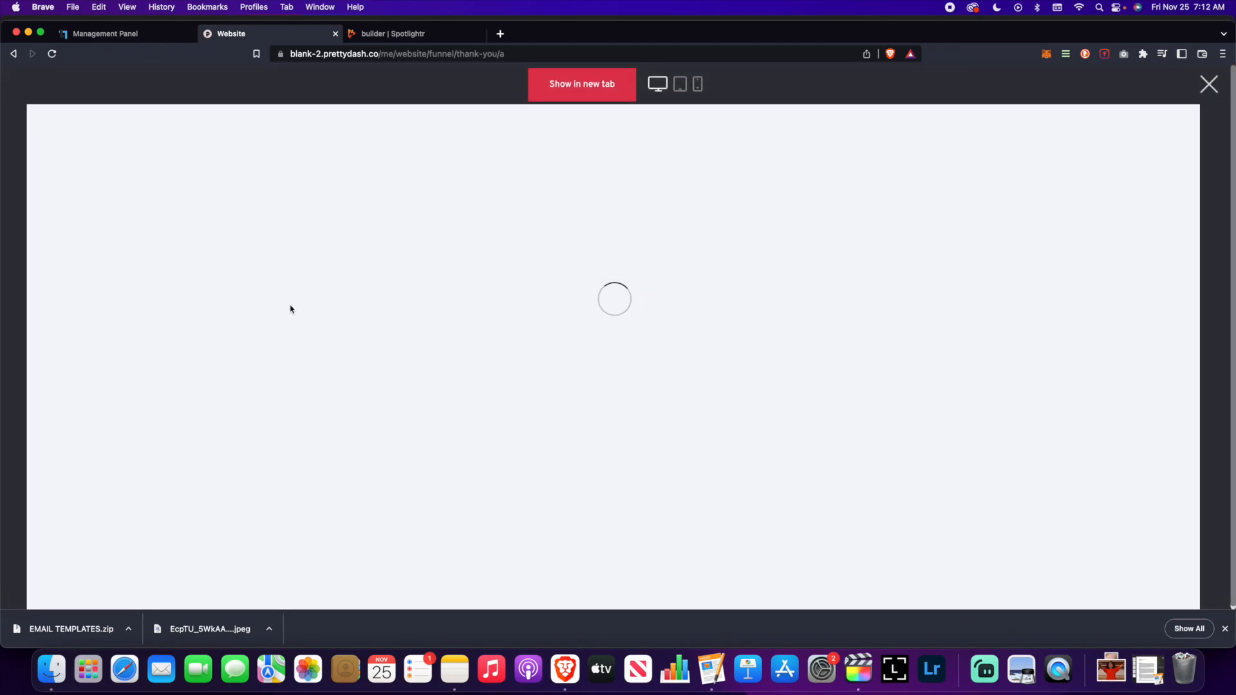
scroll(303, 309, down, 6)
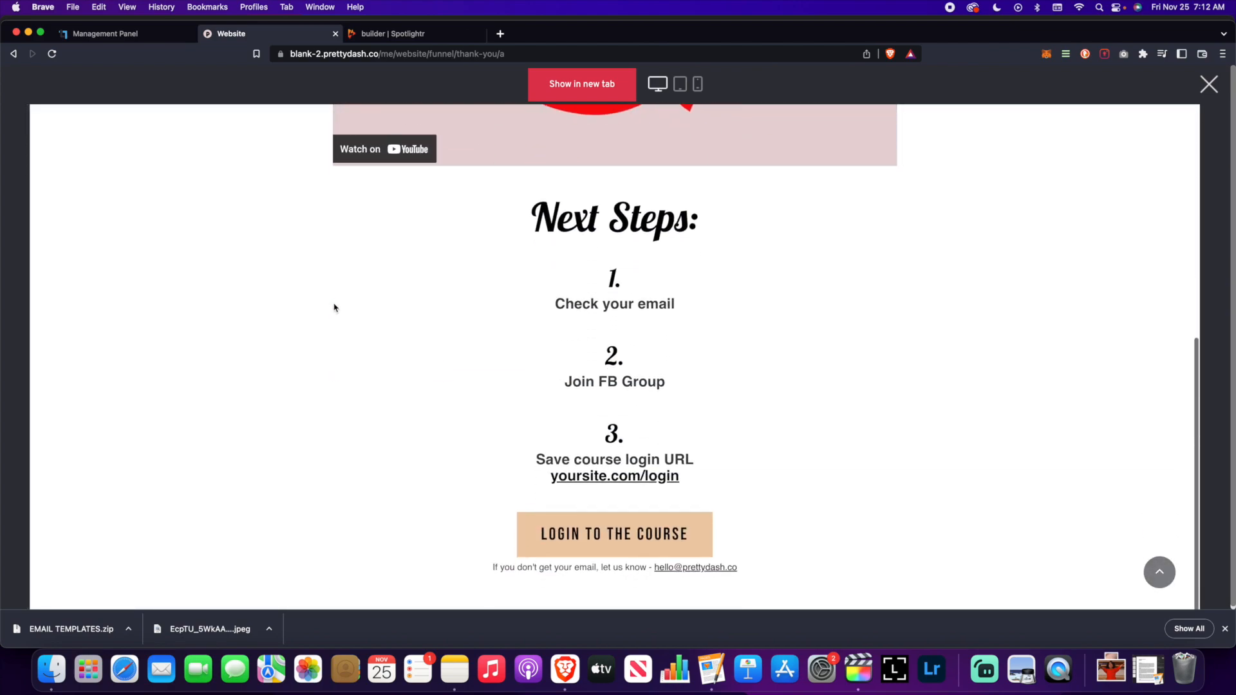
click(652, 523)
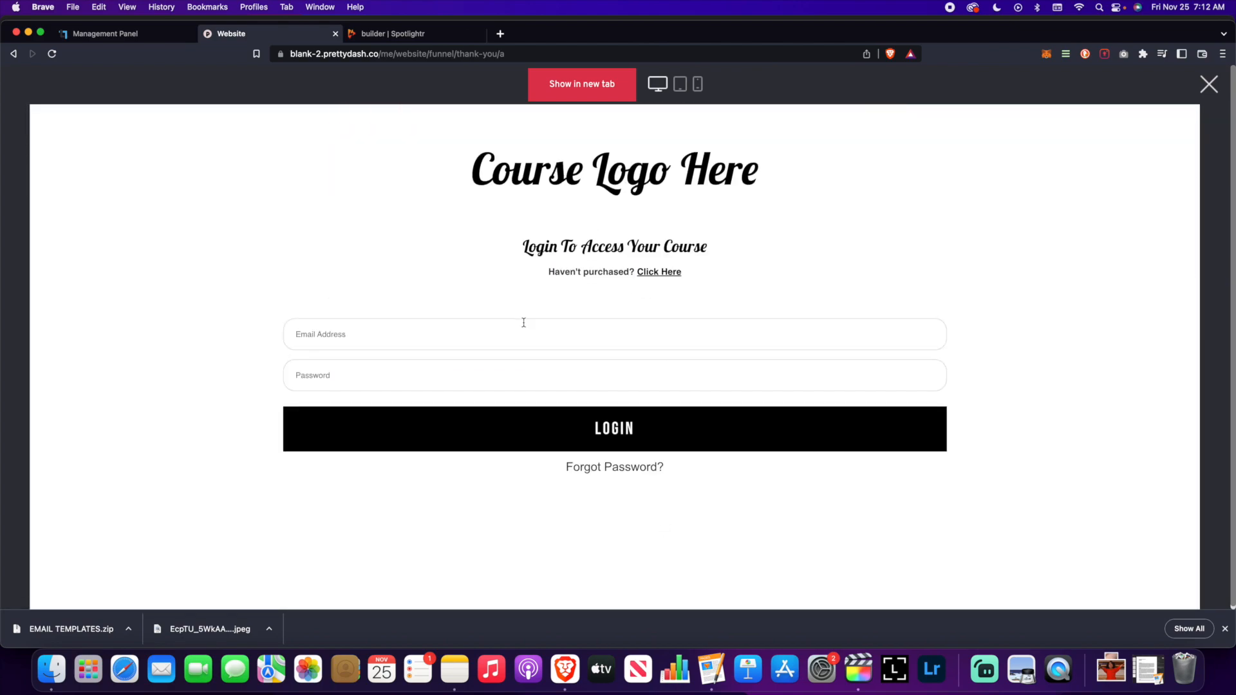
click(1210, 87)
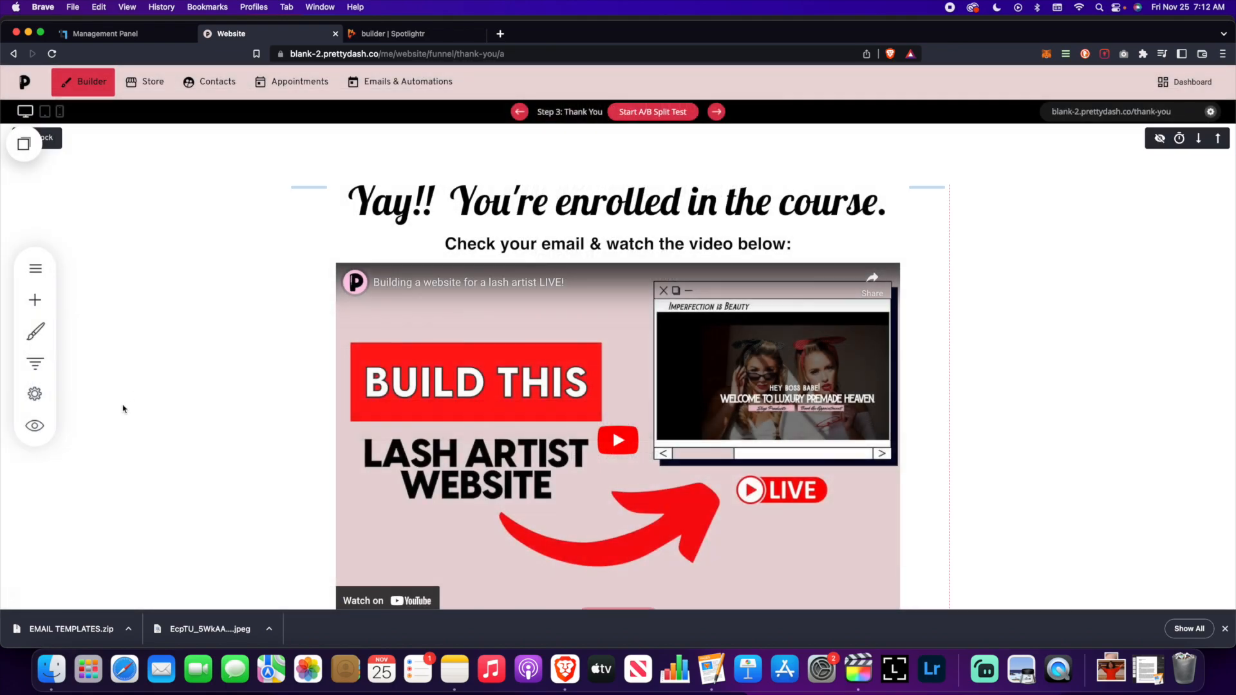
click(33, 362)
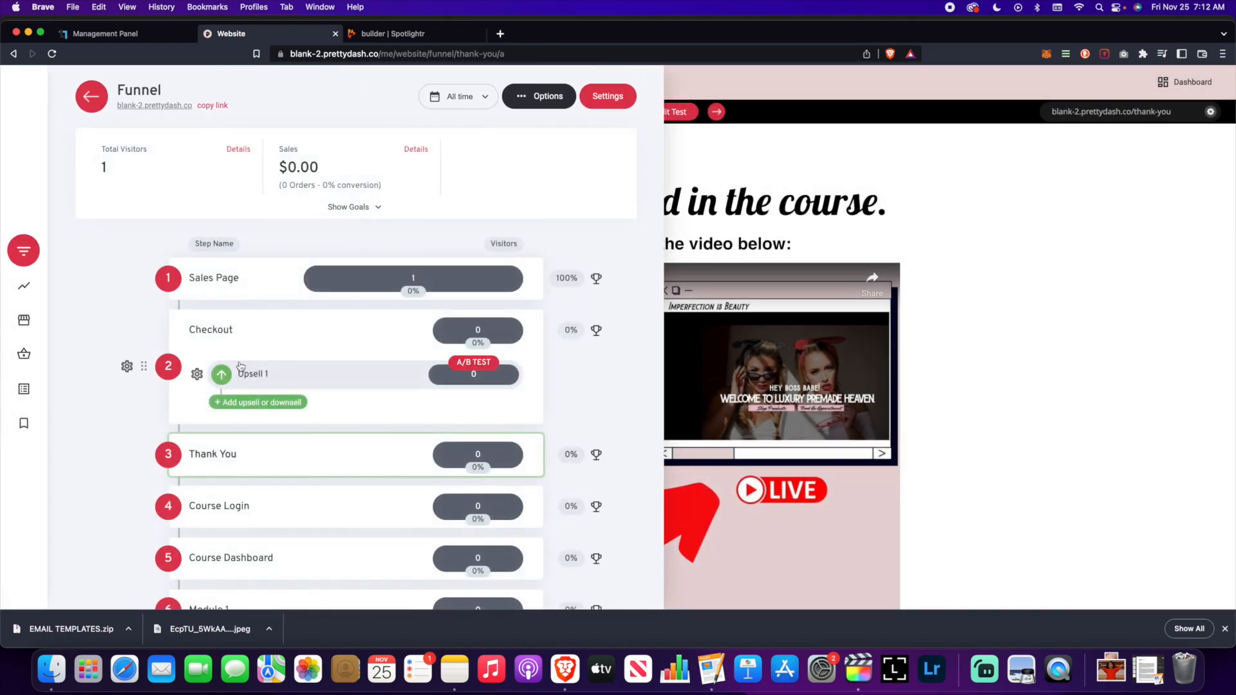
- Preview Course Dashboard logged out, confirming only a Log In form with an Email field appears
scroll(245, 387, down, 3)
click(242, 393)
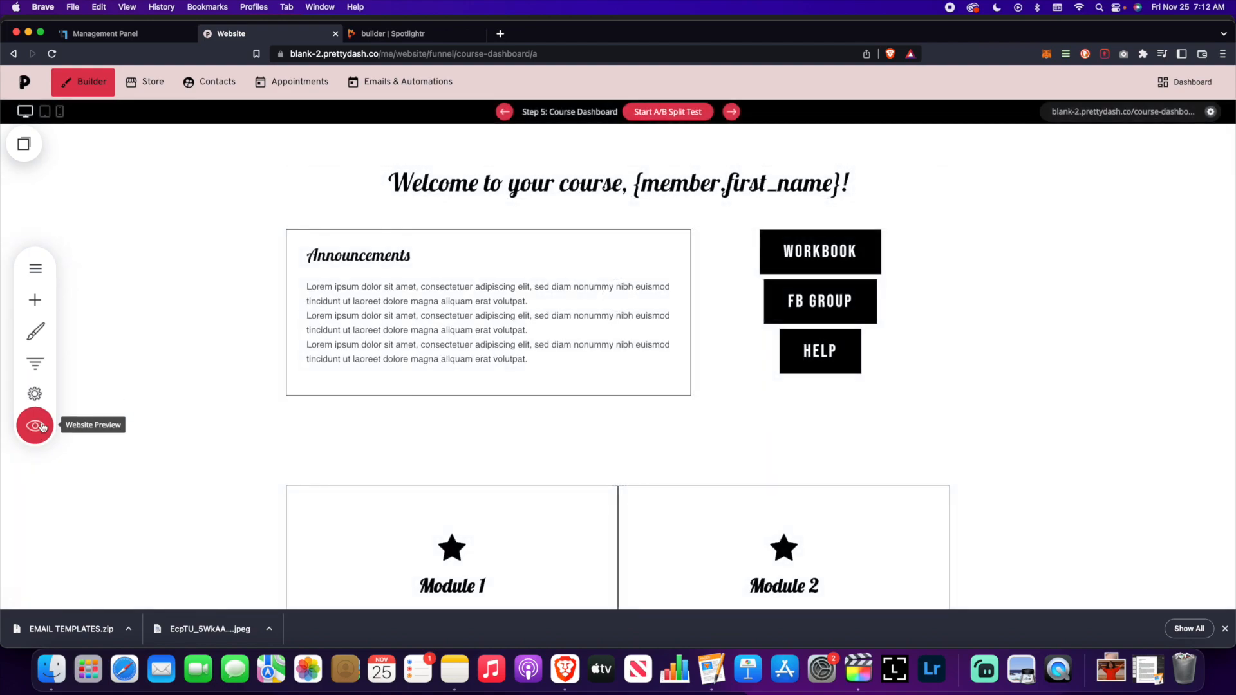
click(34, 425)
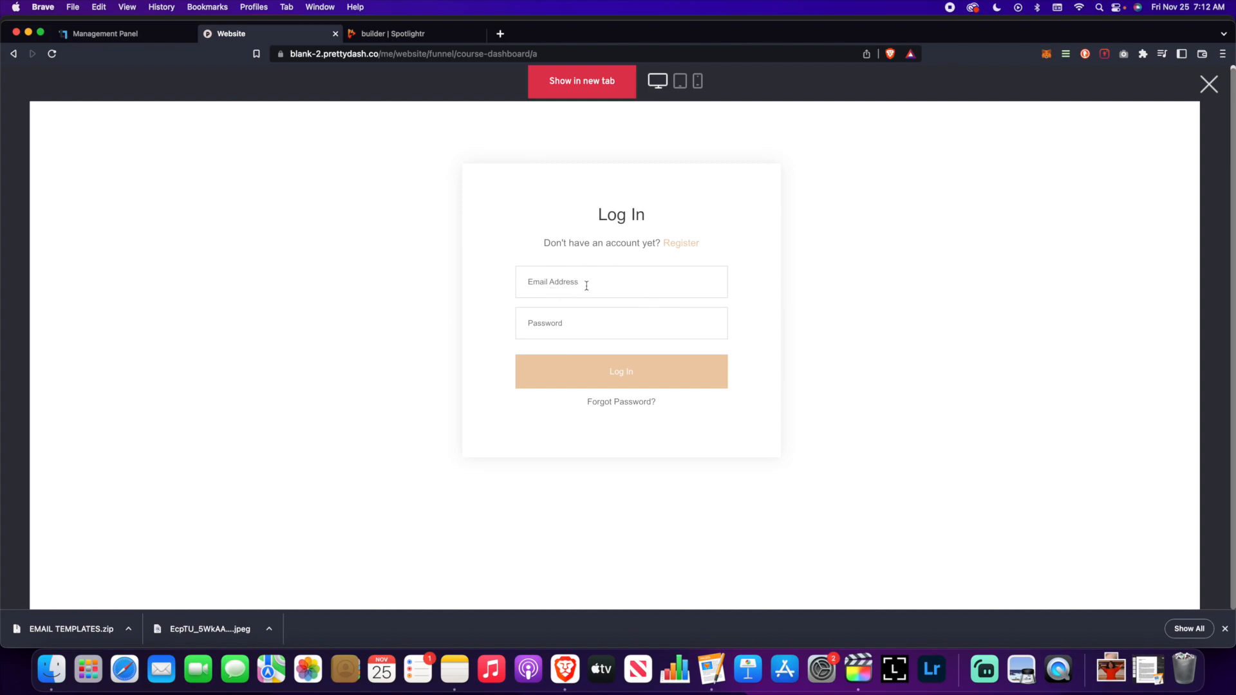
click(626, 292)
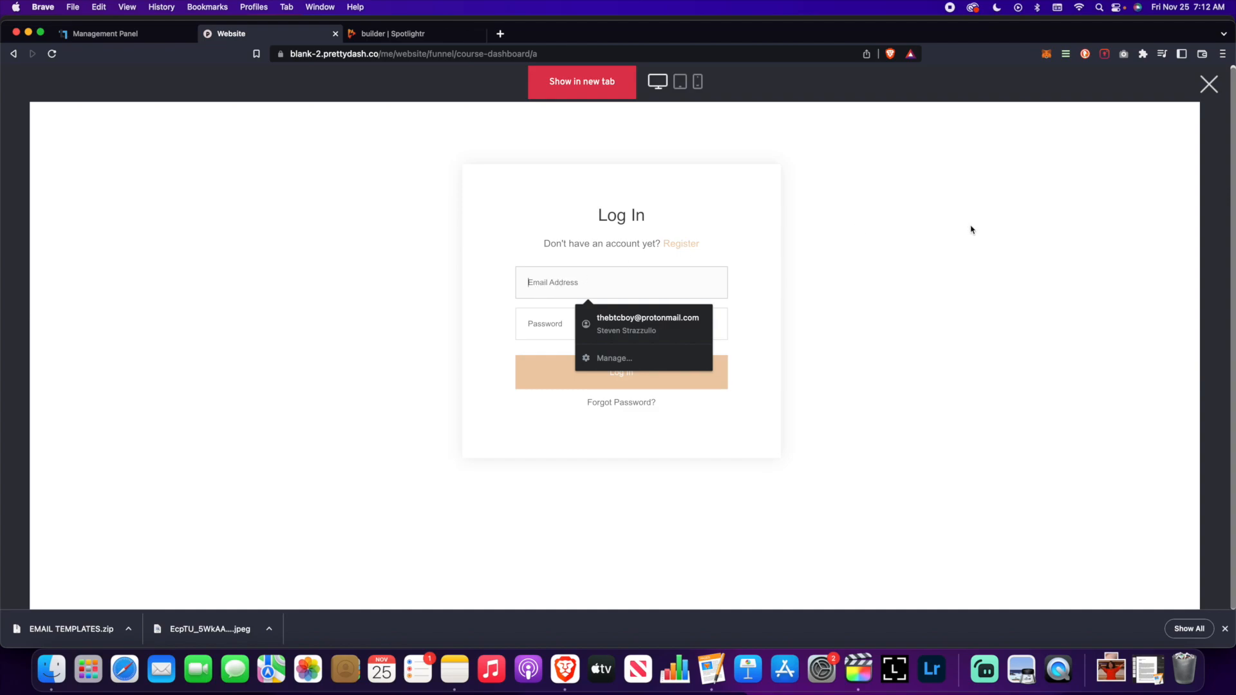
click(1209, 85)
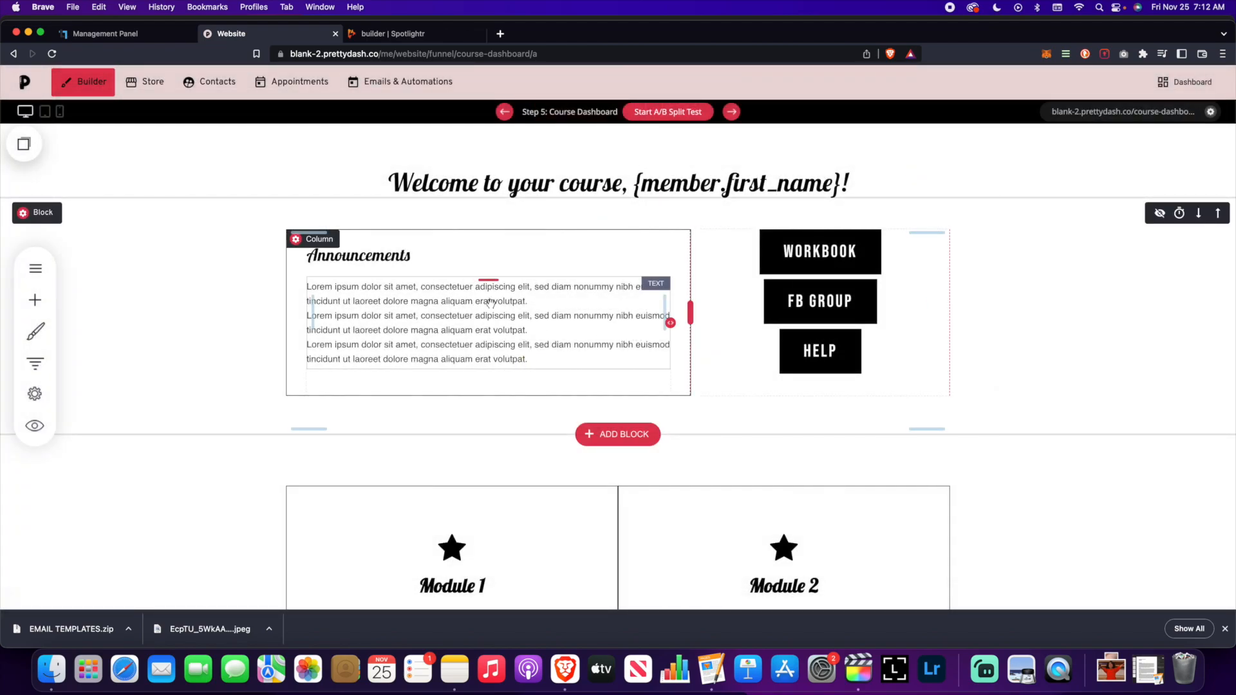
- Return to the Course Dashboard builder and show the funnel step list again
scroll(491, 302, down, 7)
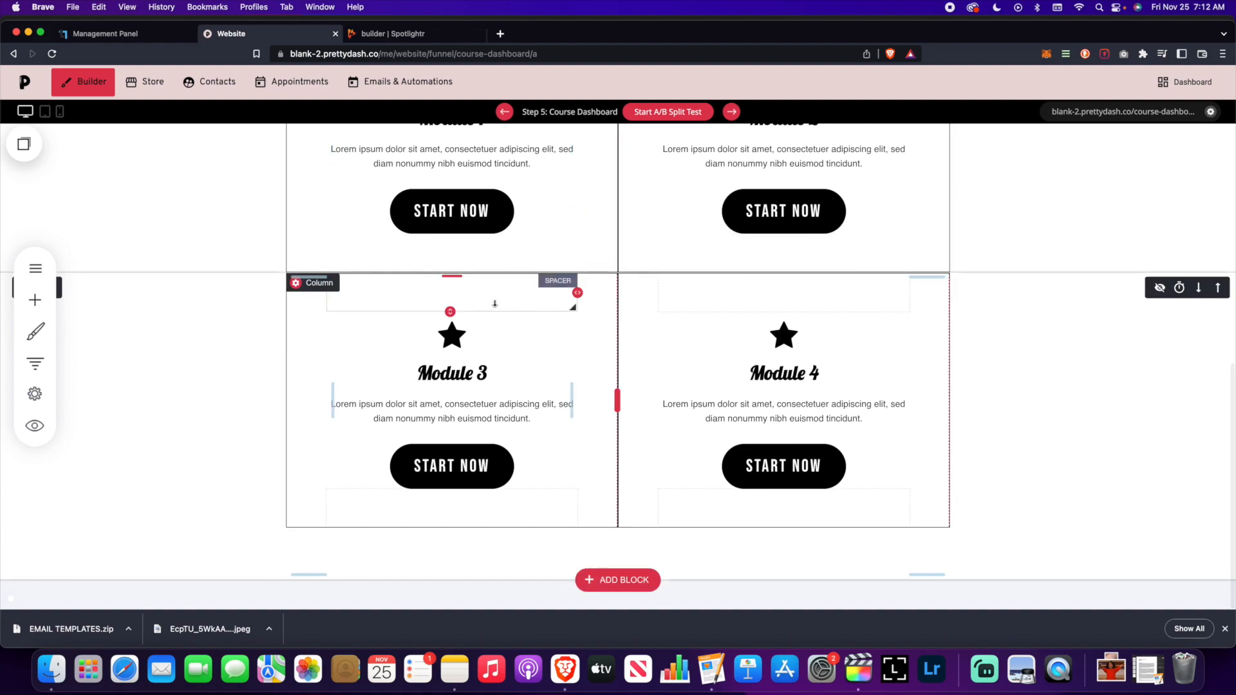
scroll(495, 303, up, 2)
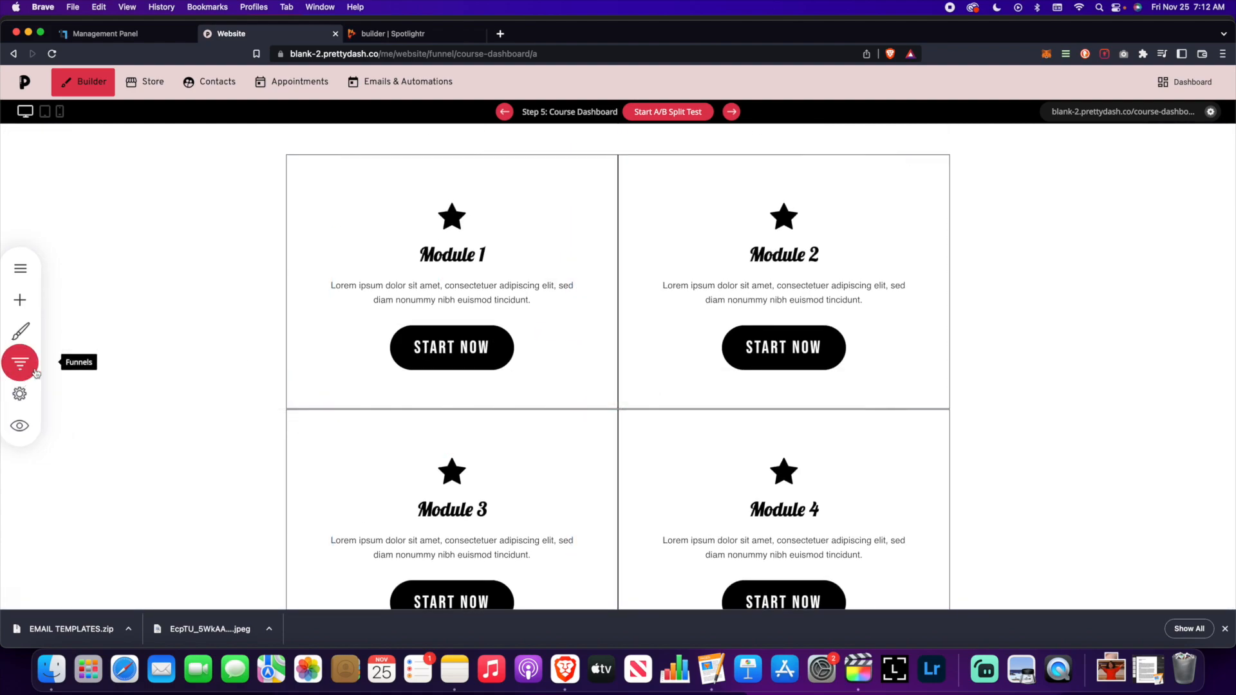
click(36, 374)
scroll(241, 387, down, 3)
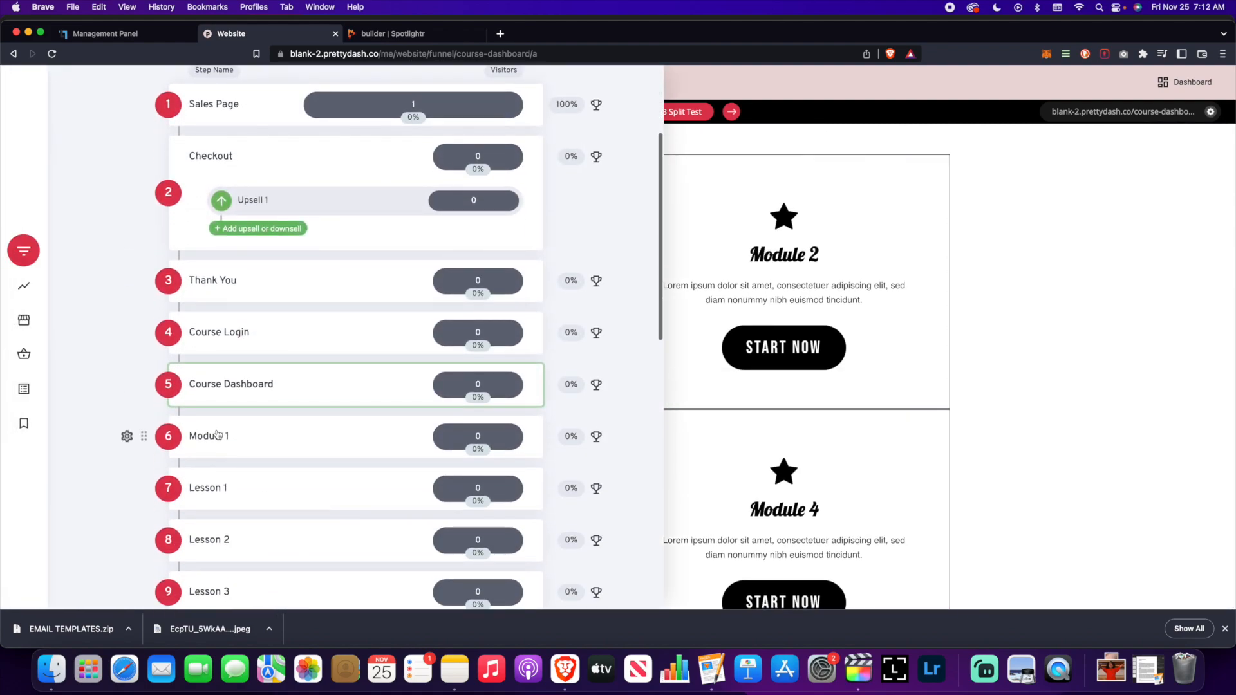
scroll(219, 436, up, 1)
click(221, 443)
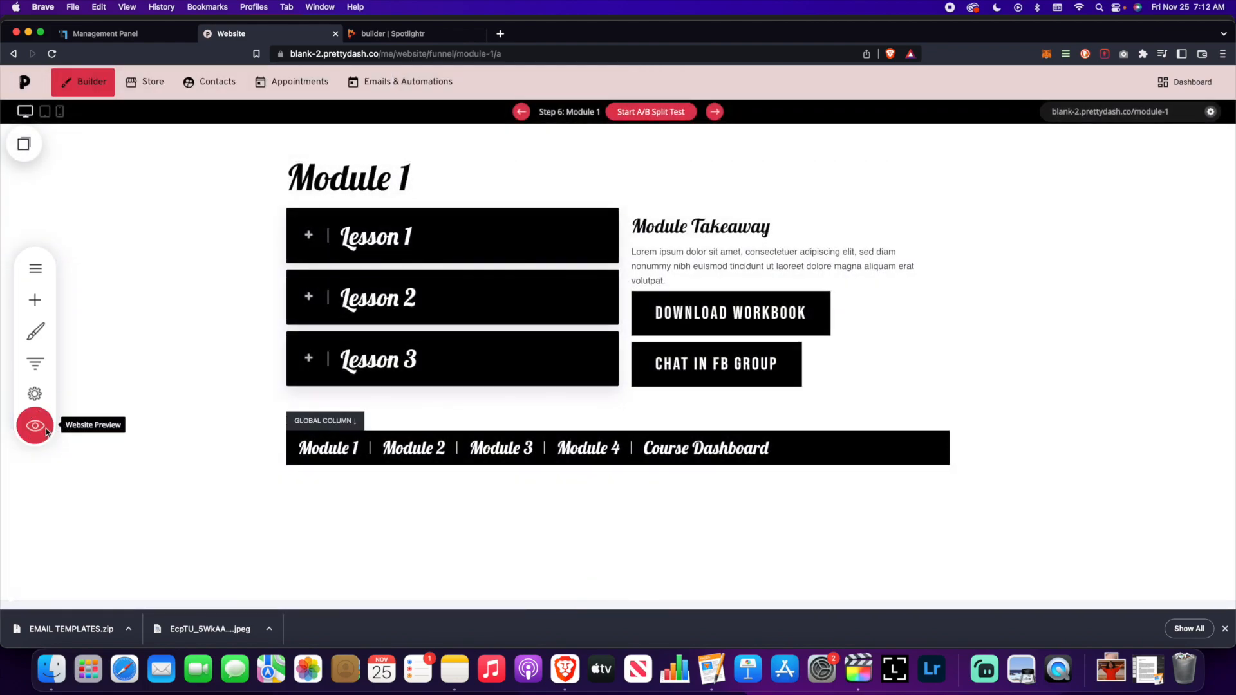
click(35, 425)
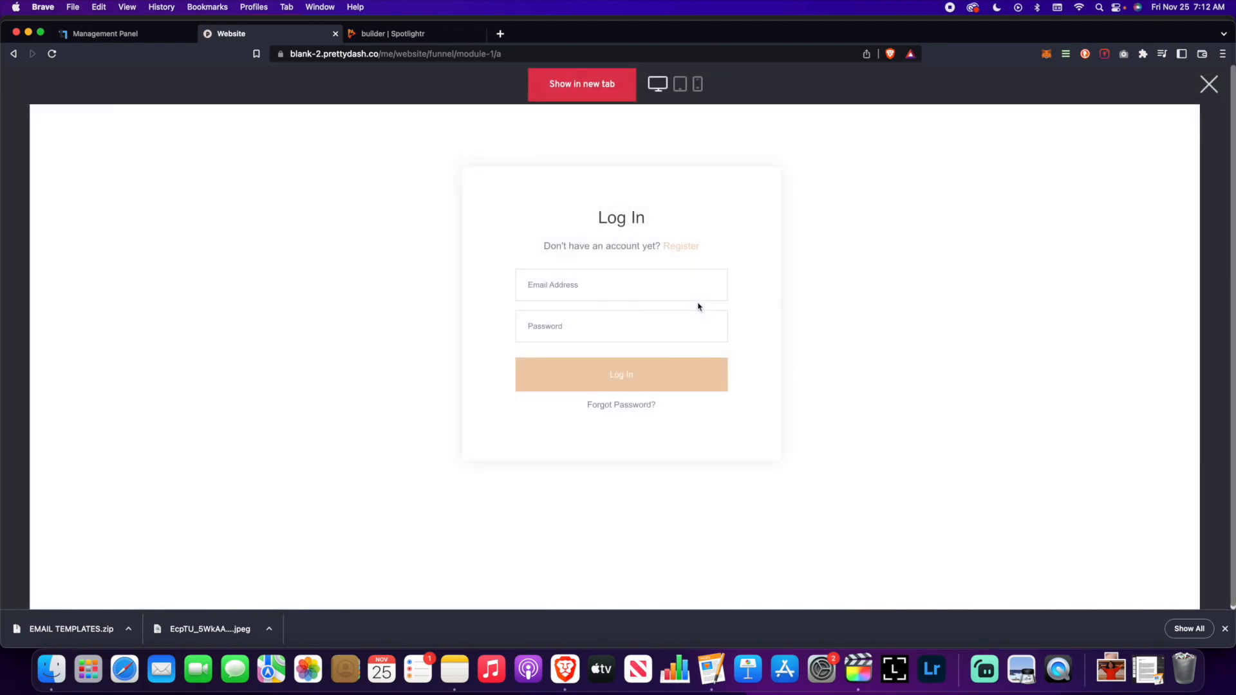
click(1209, 84)
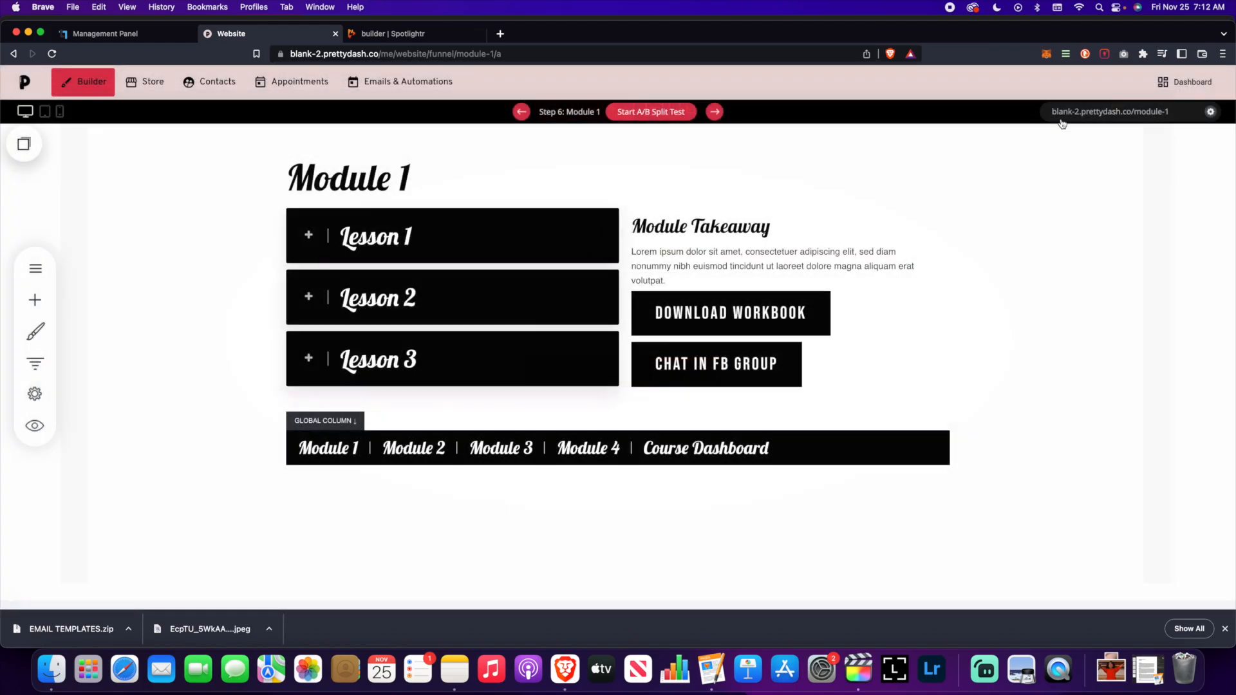
click(1096, 112)
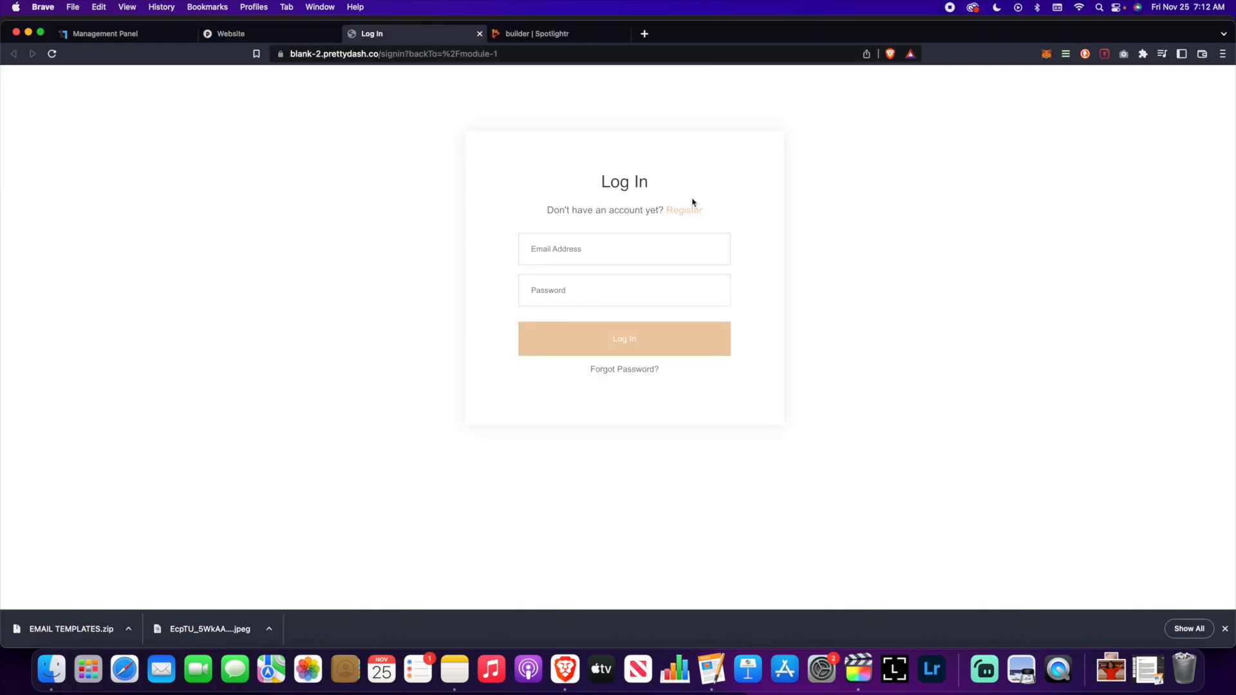
click(480, 34)
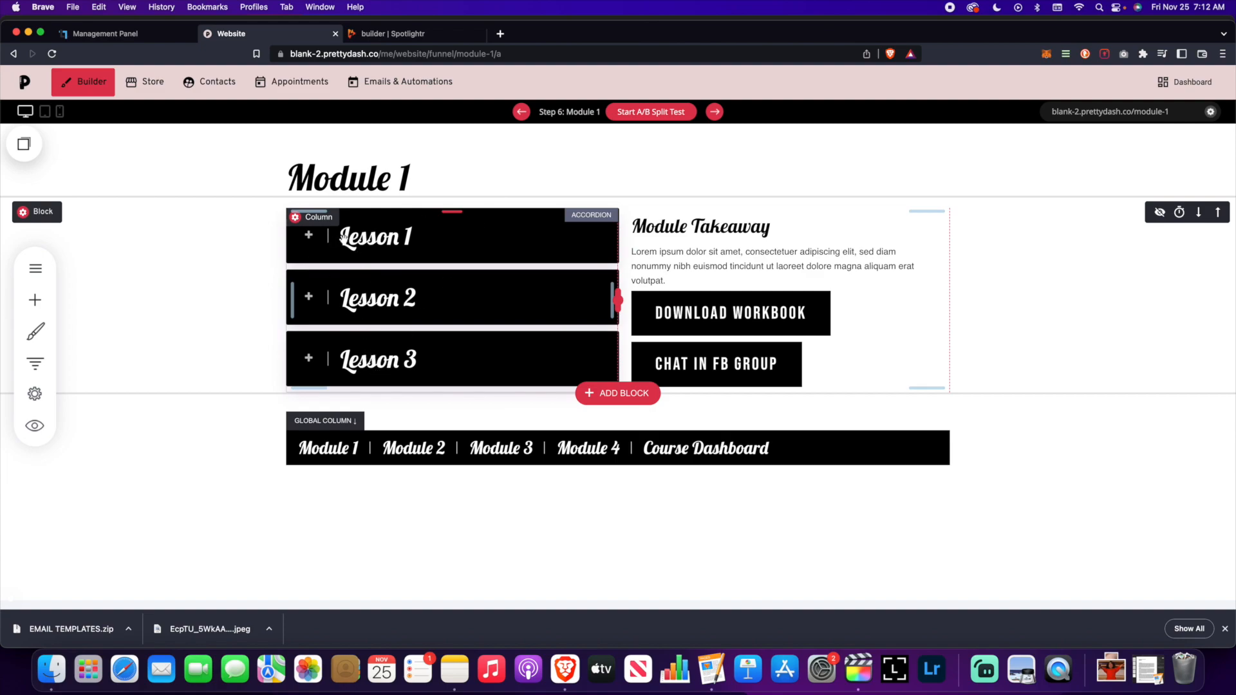
- Load the Lesson 1 step in the builder, then show the funnel's step list again
click(35, 363)
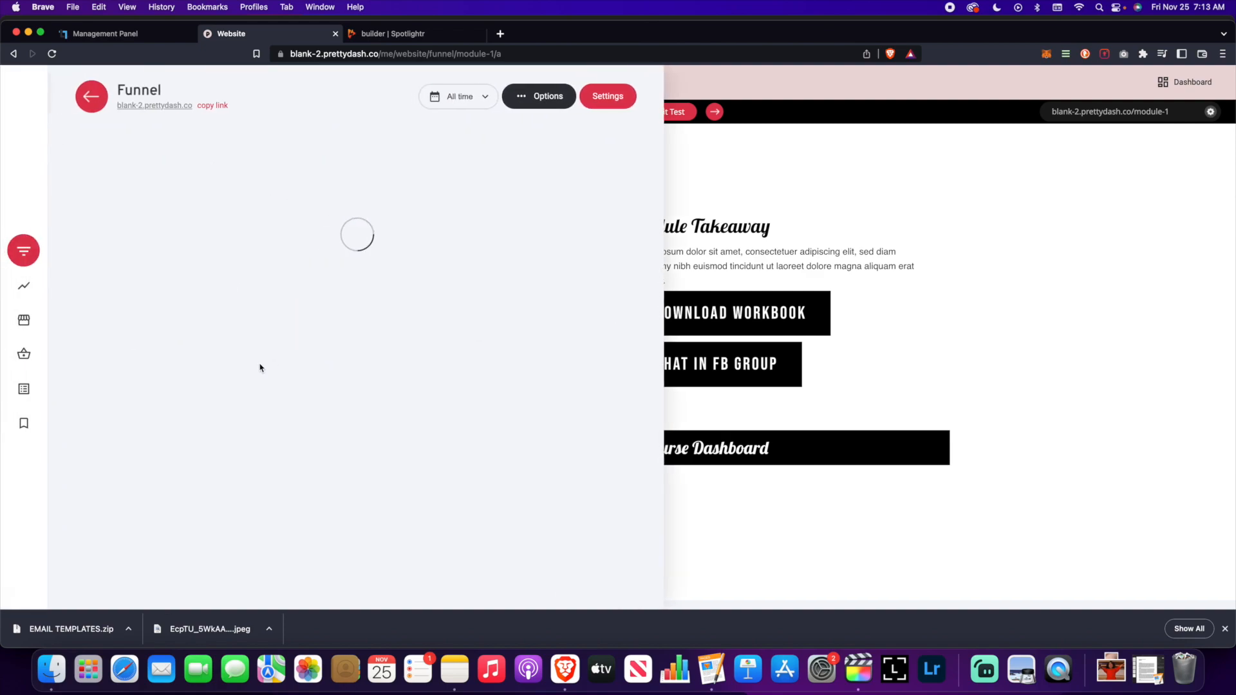
scroll(269, 412, down, 3)
click(211, 329)
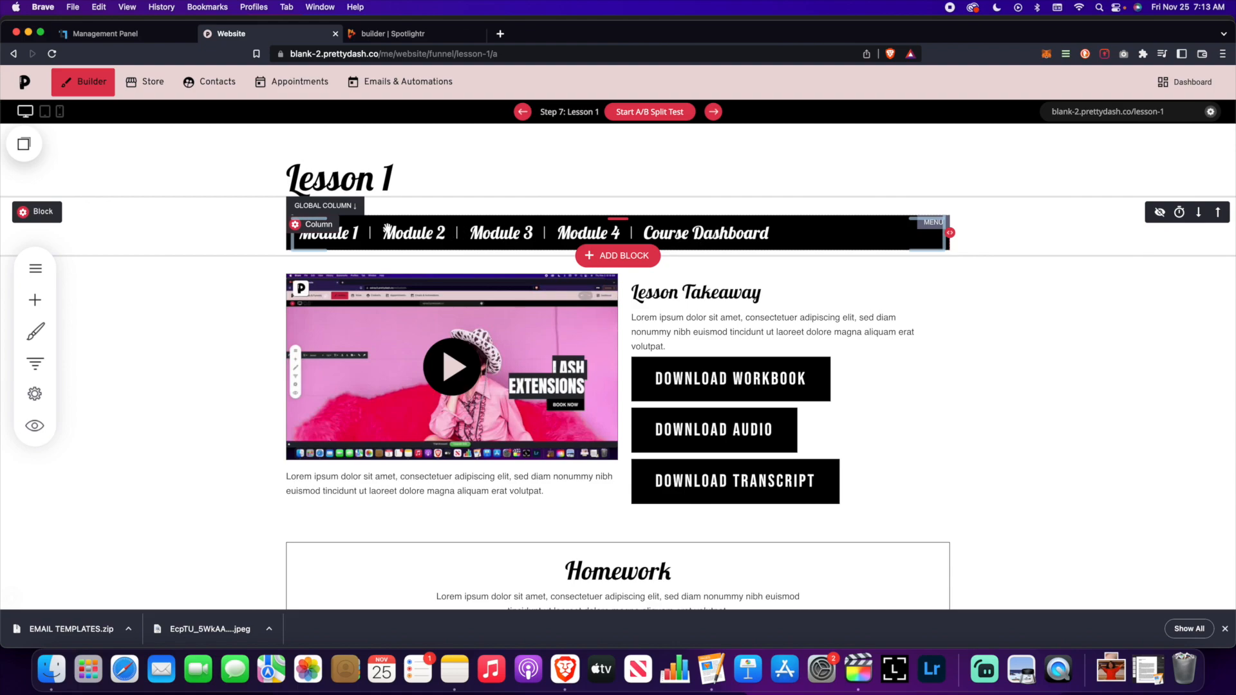
scroll(485, 313, down, 2)
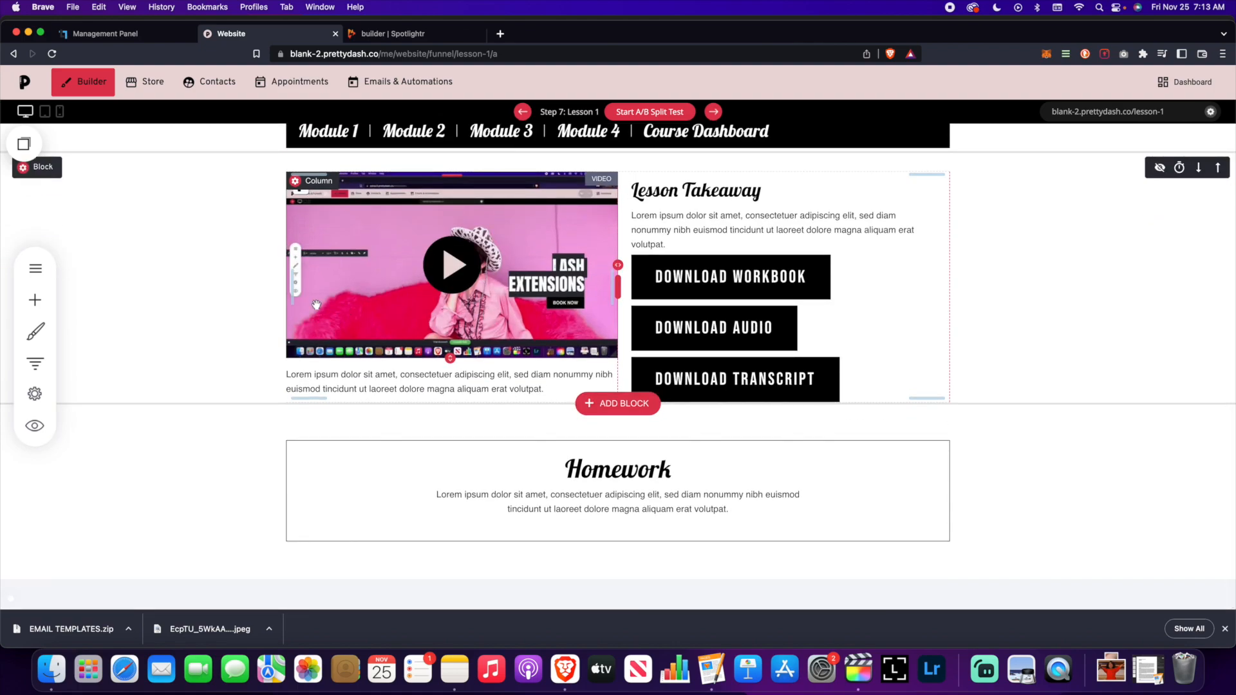
scroll(392, 318, up, 2)
click(43, 369)
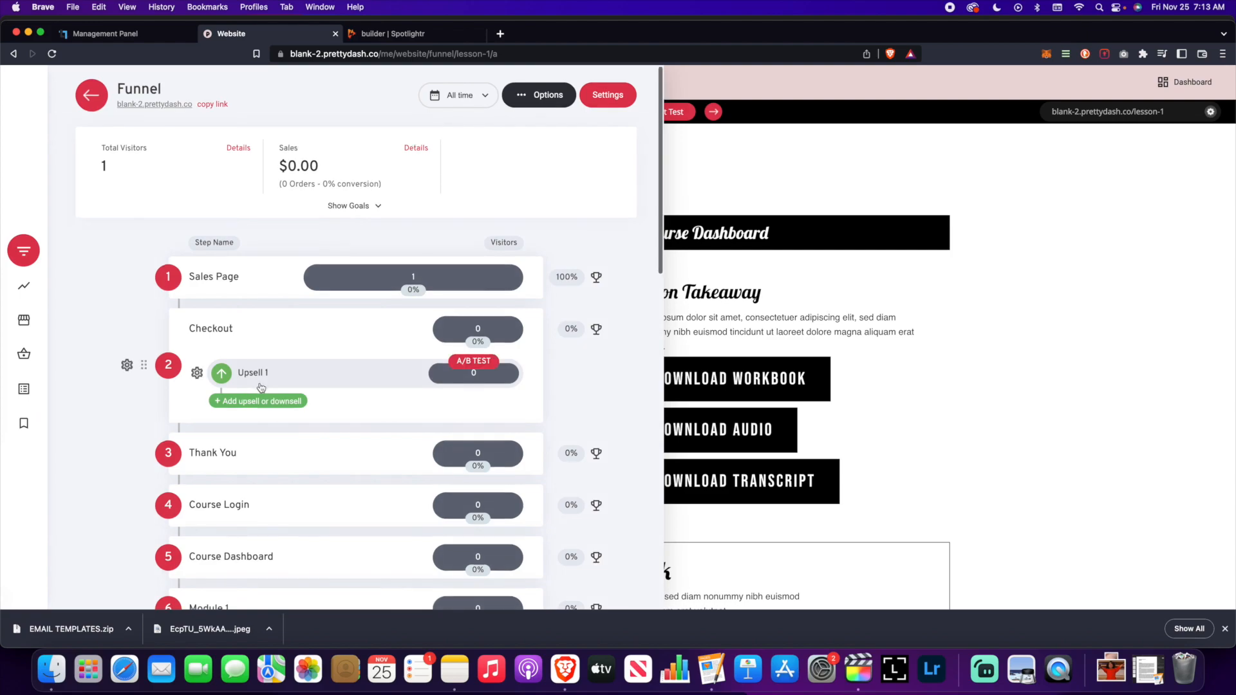
- Scroll the funnel steps, then close the panel to reveal Lesson 1's video, Takeaway and Homework sections
scroll(260, 389, down, 10)
scroll(262, 388, up, 12)
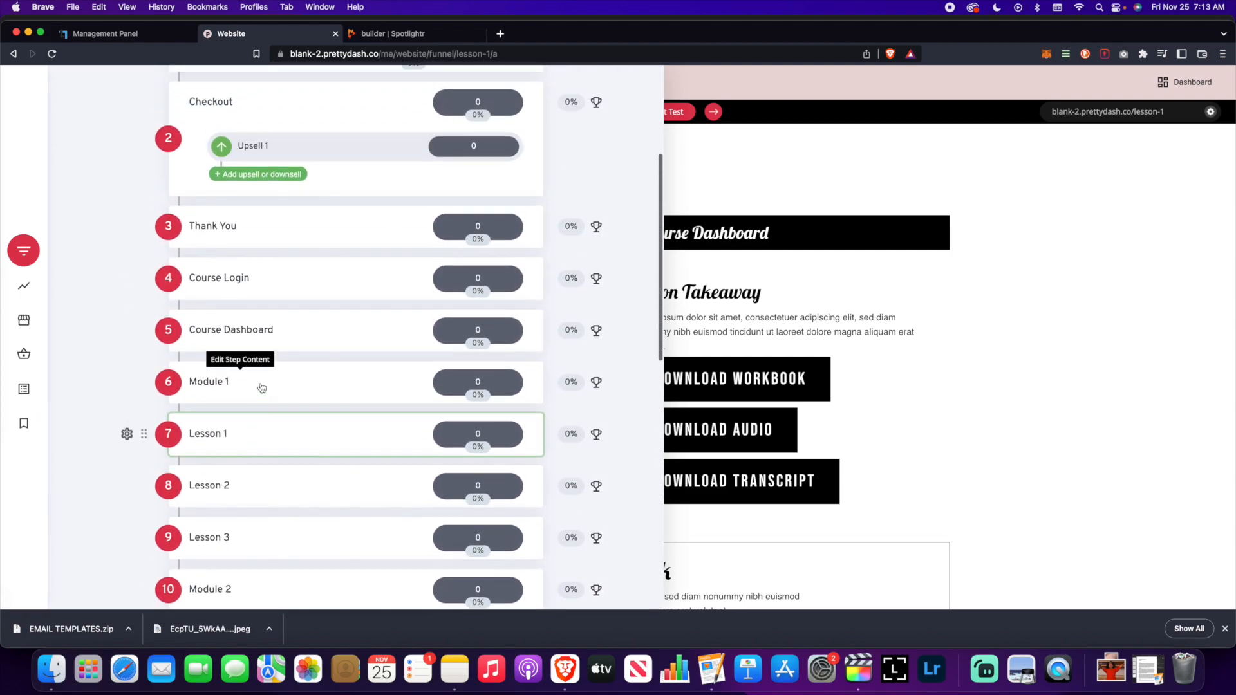
scroll(262, 388, down, 3)
scroll(261, 387, down, 10)
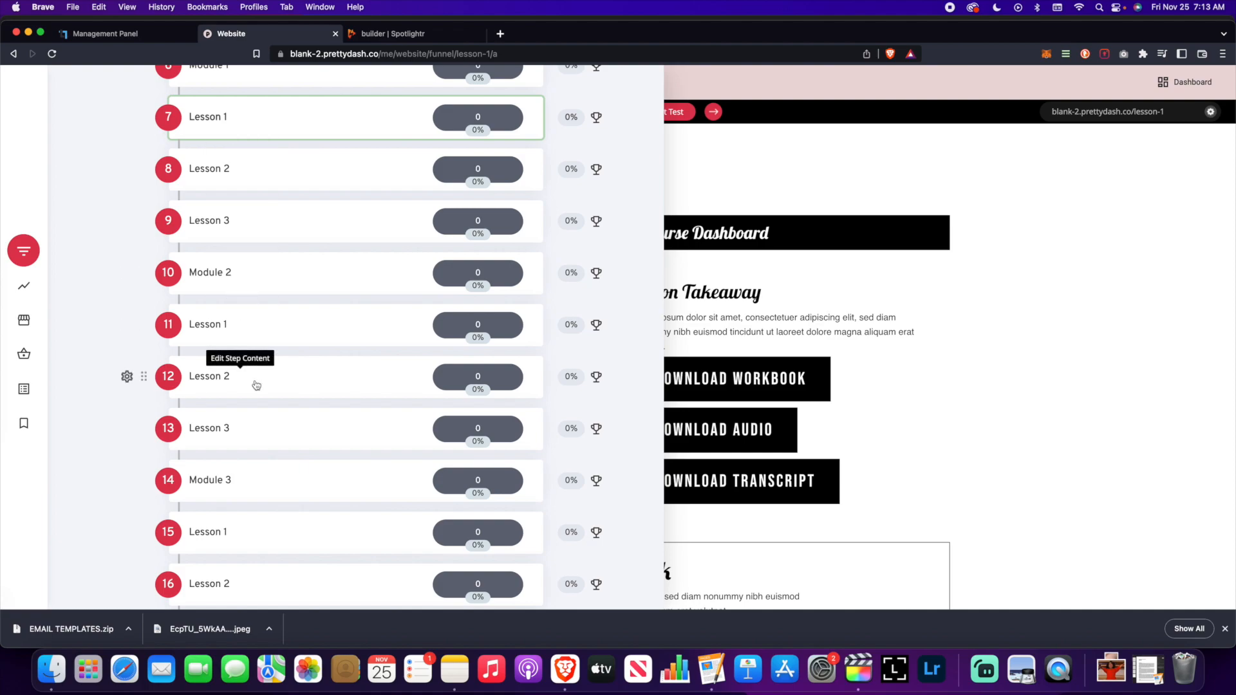
scroll(284, 403, down, 7)
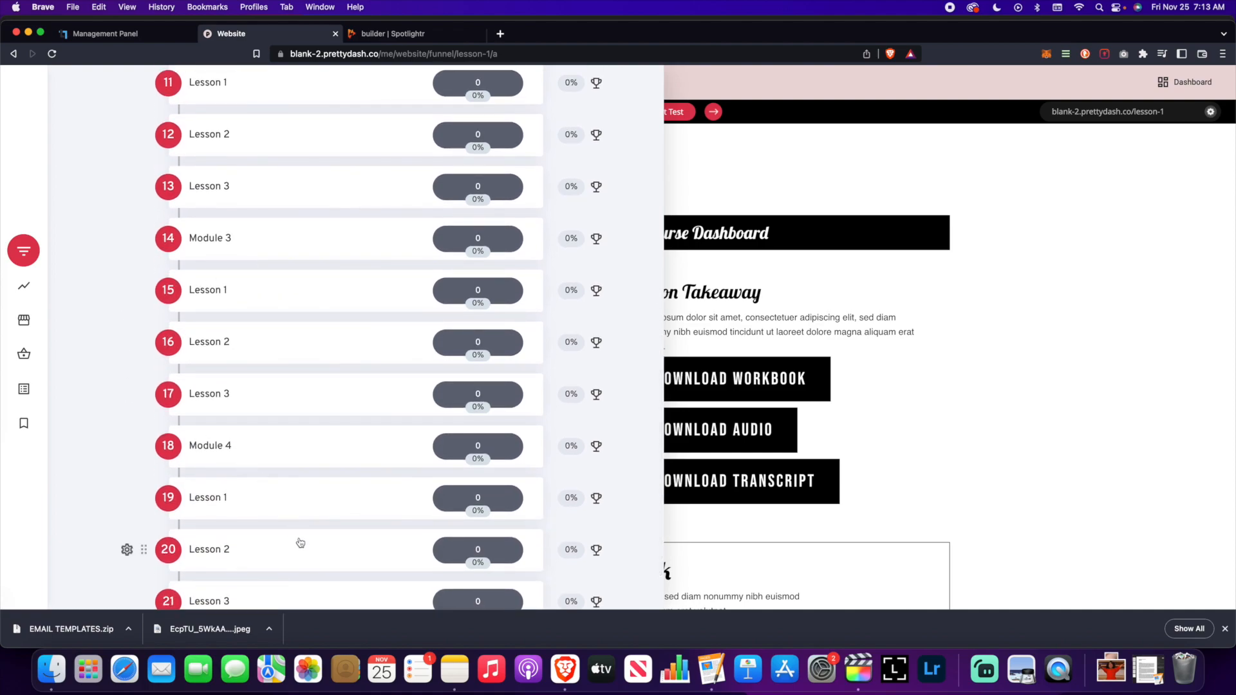
scroll(304, 319, up, 20)
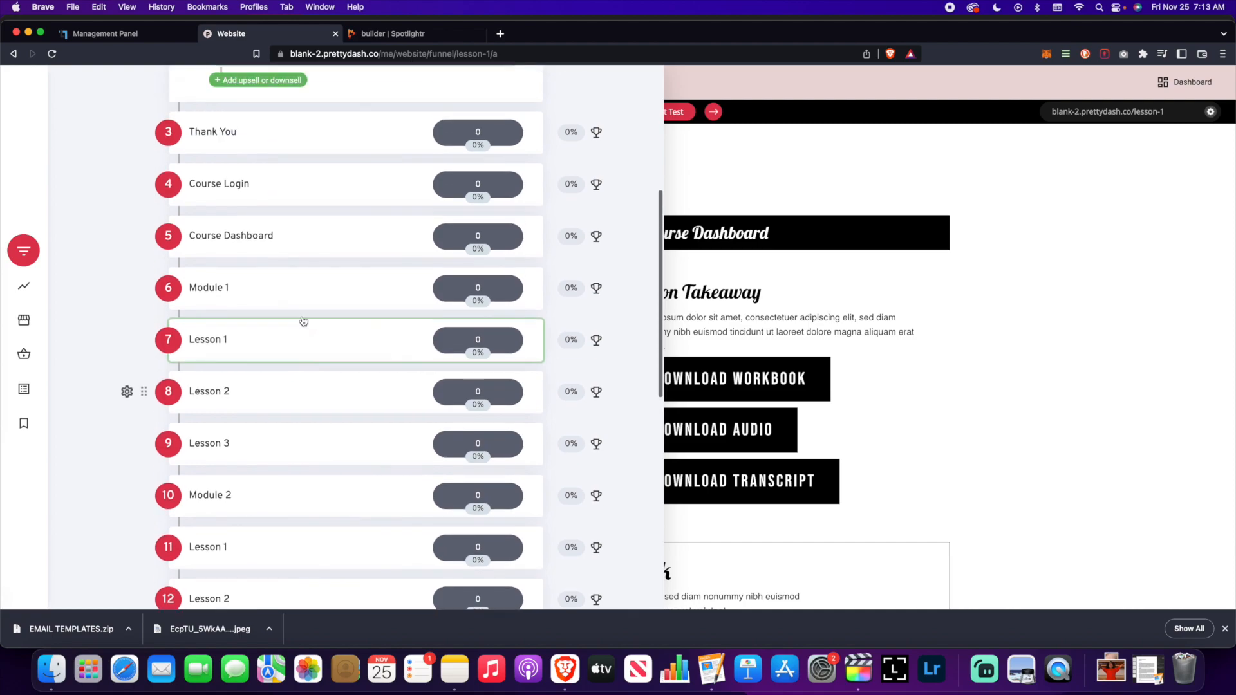
scroll(308, 340, down, 8)
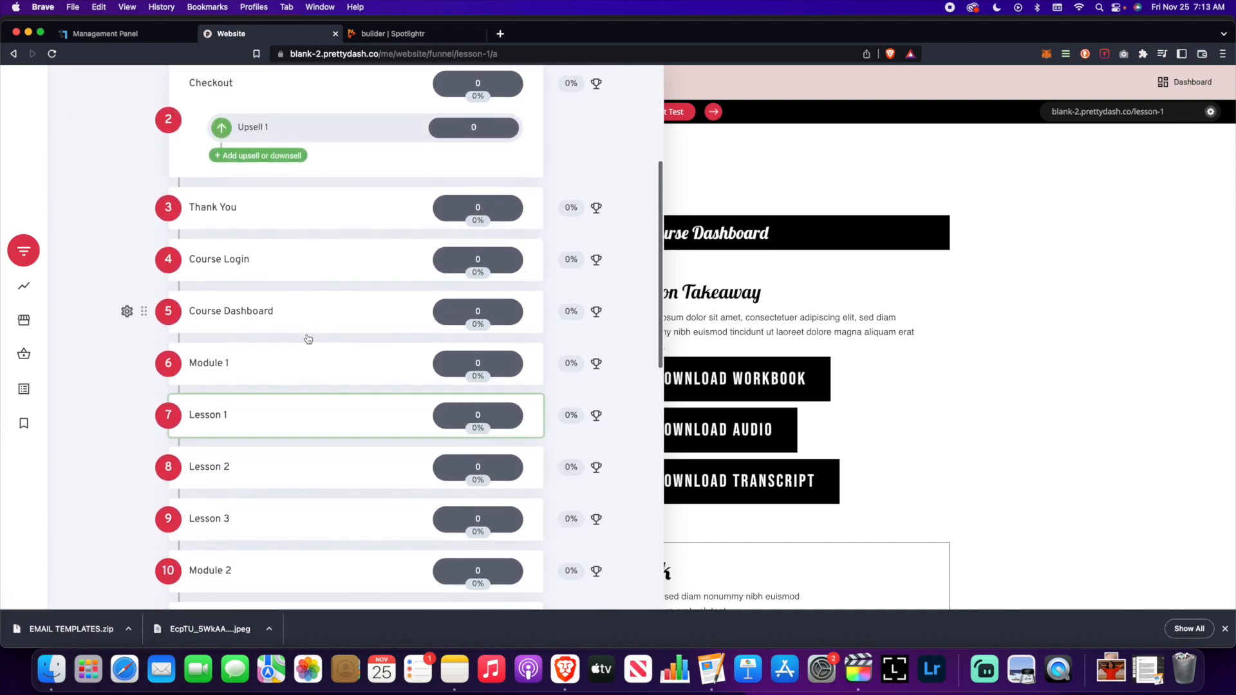
scroll(307, 339, down, 4)
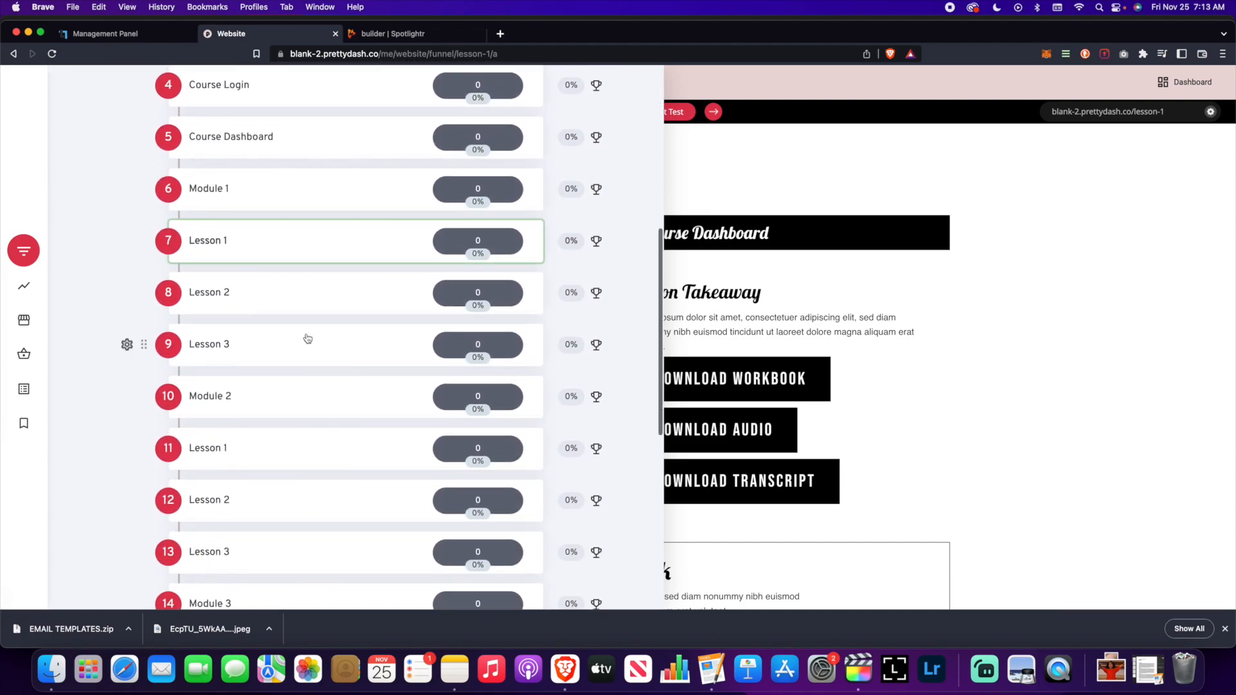
scroll(308, 339, down, 13)
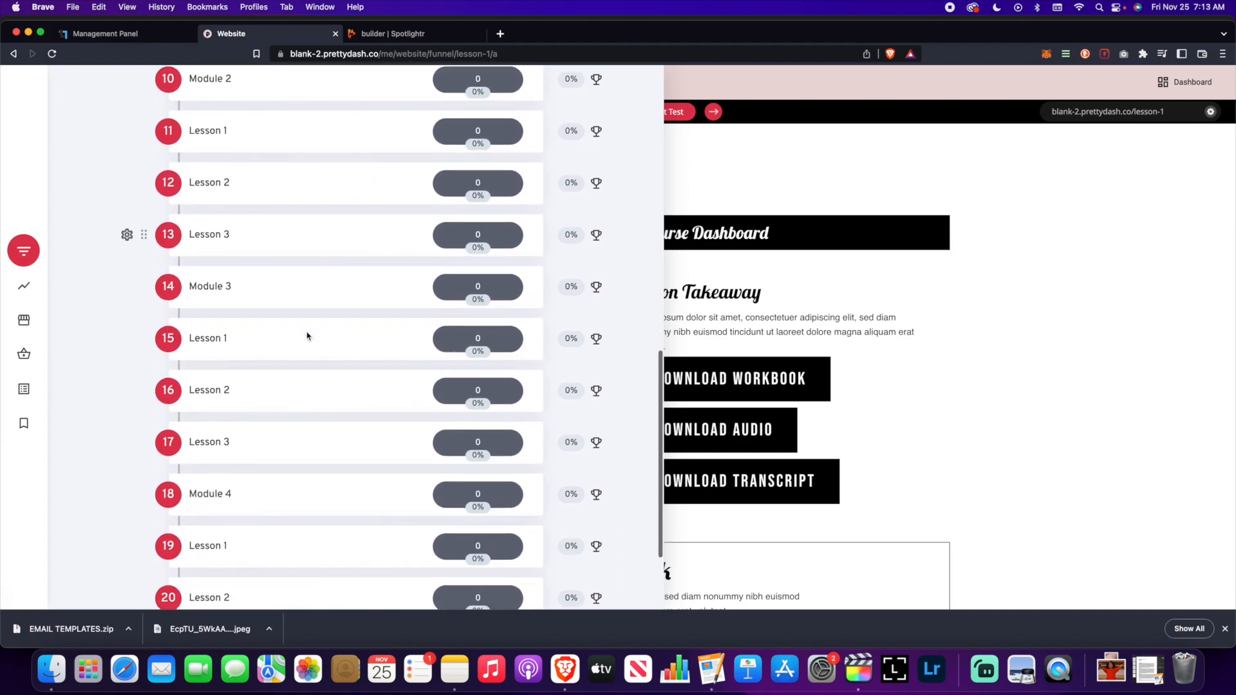
scroll(309, 339, up, 19)
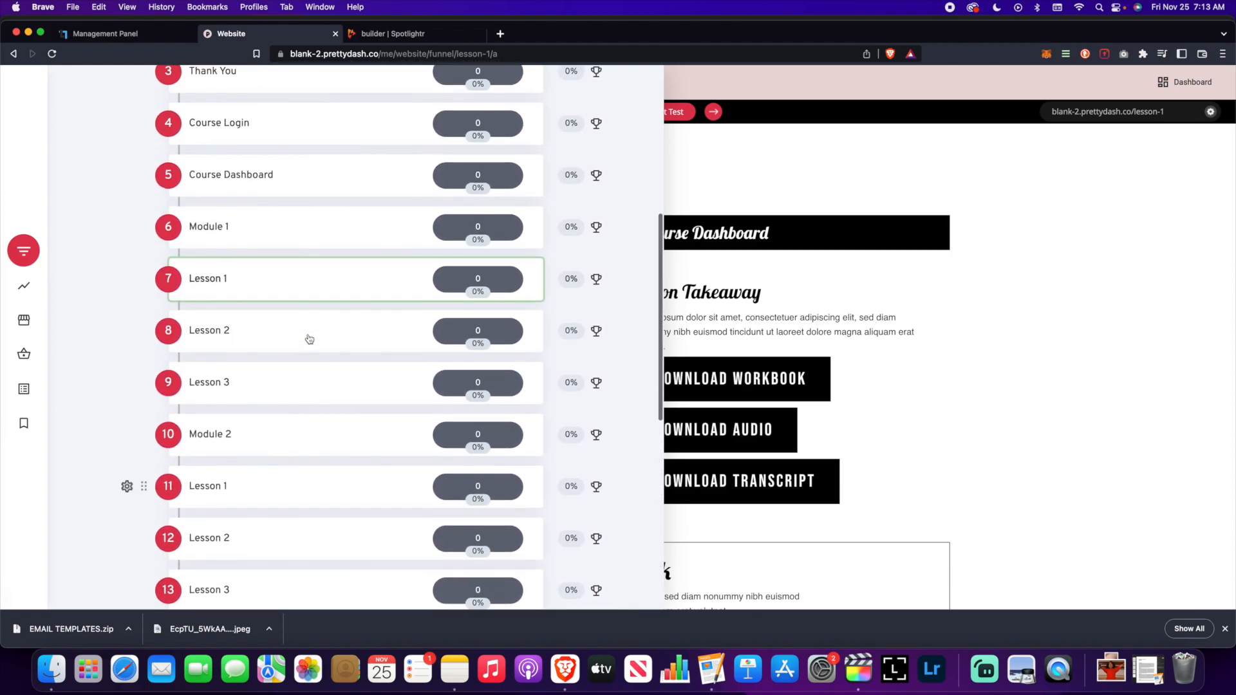
scroll(309, 339, up, 5)
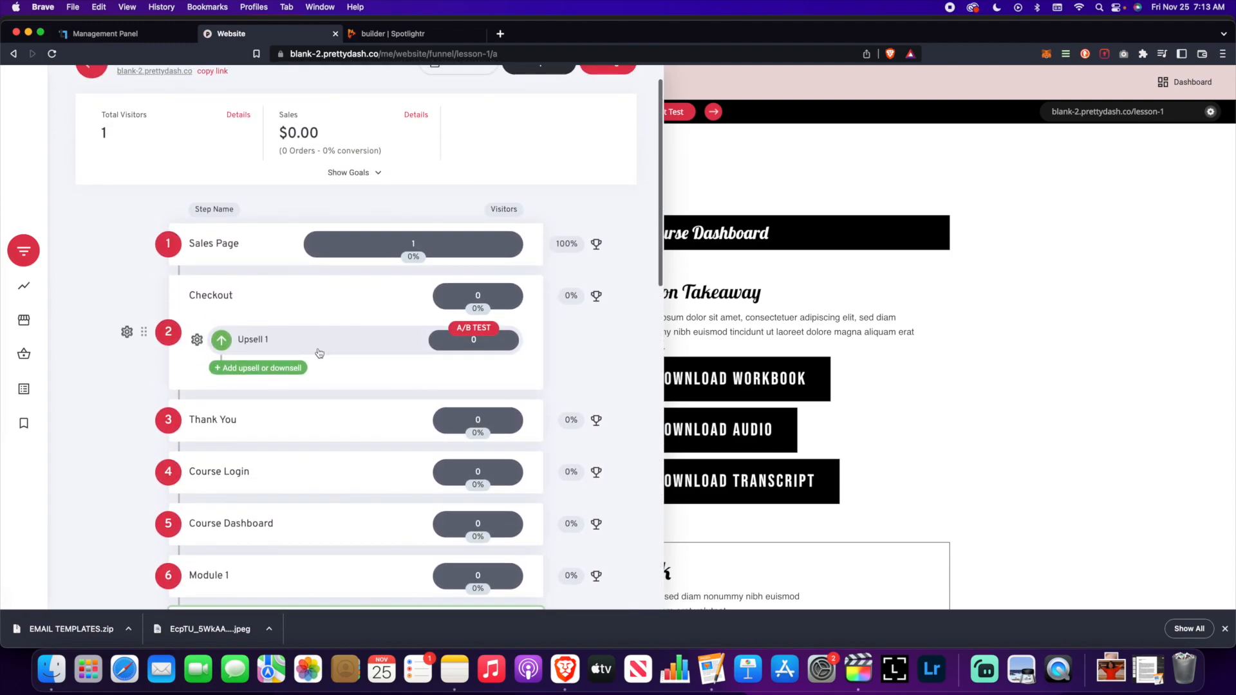
click(994, 306)
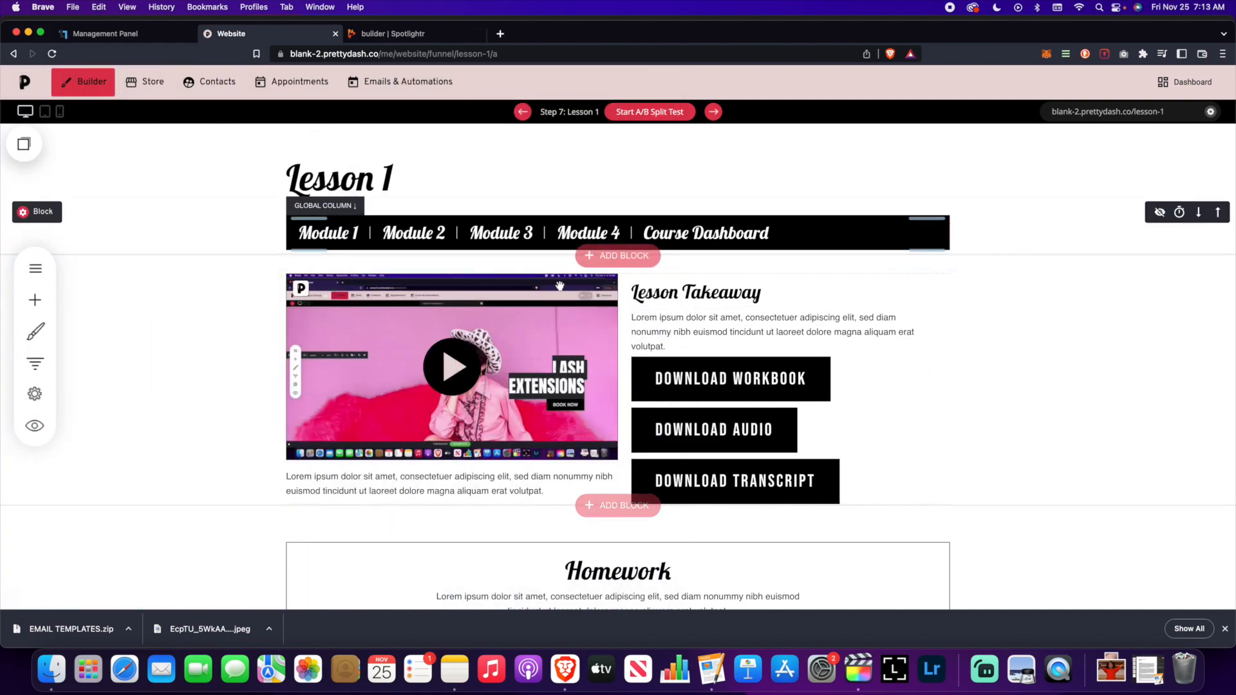
- Reopen the funnel step list, now showing Module 1's lessons followed by Module 2's
scroll(583, 291, down, 3)
scroll(581, 288, up, 3)
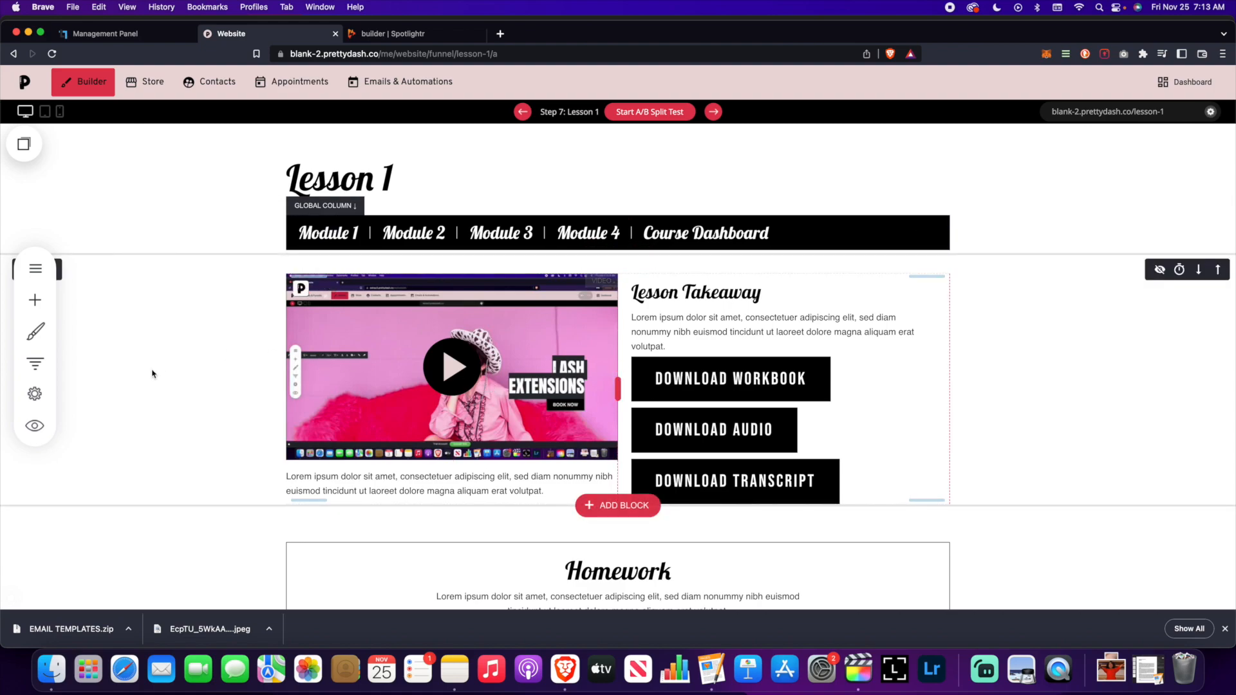
click(41, 368)
- Close the funnel step list to get back to the Lesson 1 video and Lesson Takeaway downloads
scroll(279, 361, down, 10)
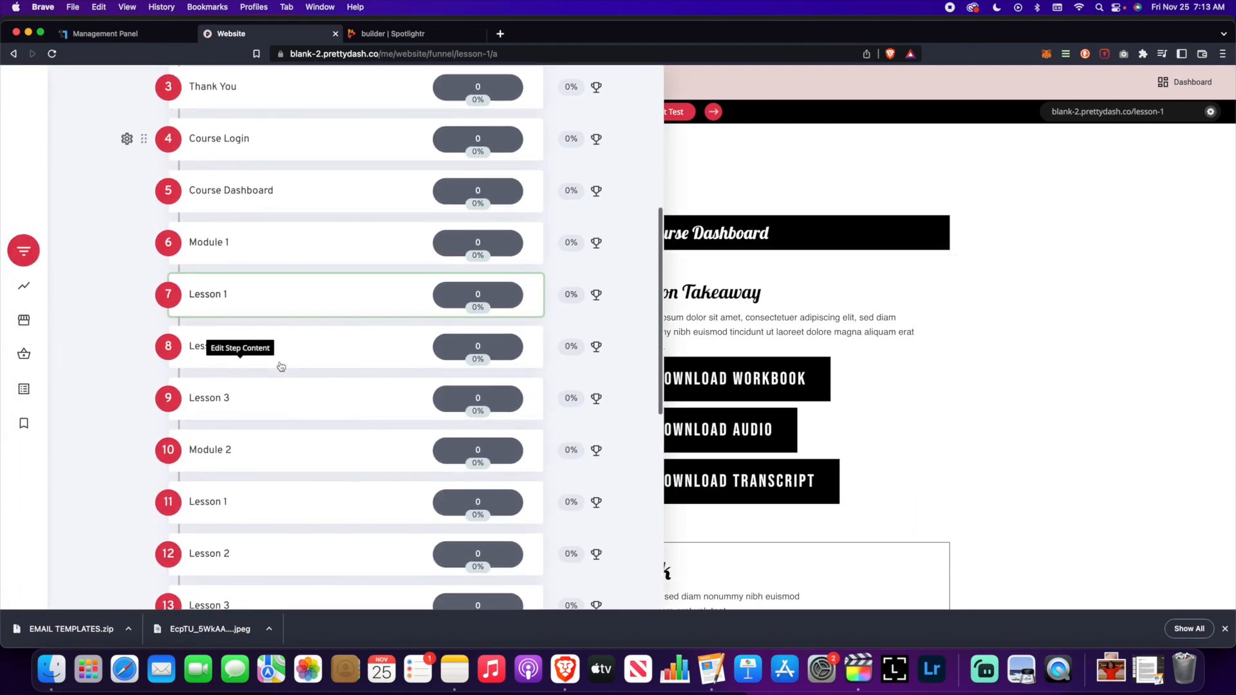
scroll(281, 367, up, 10)
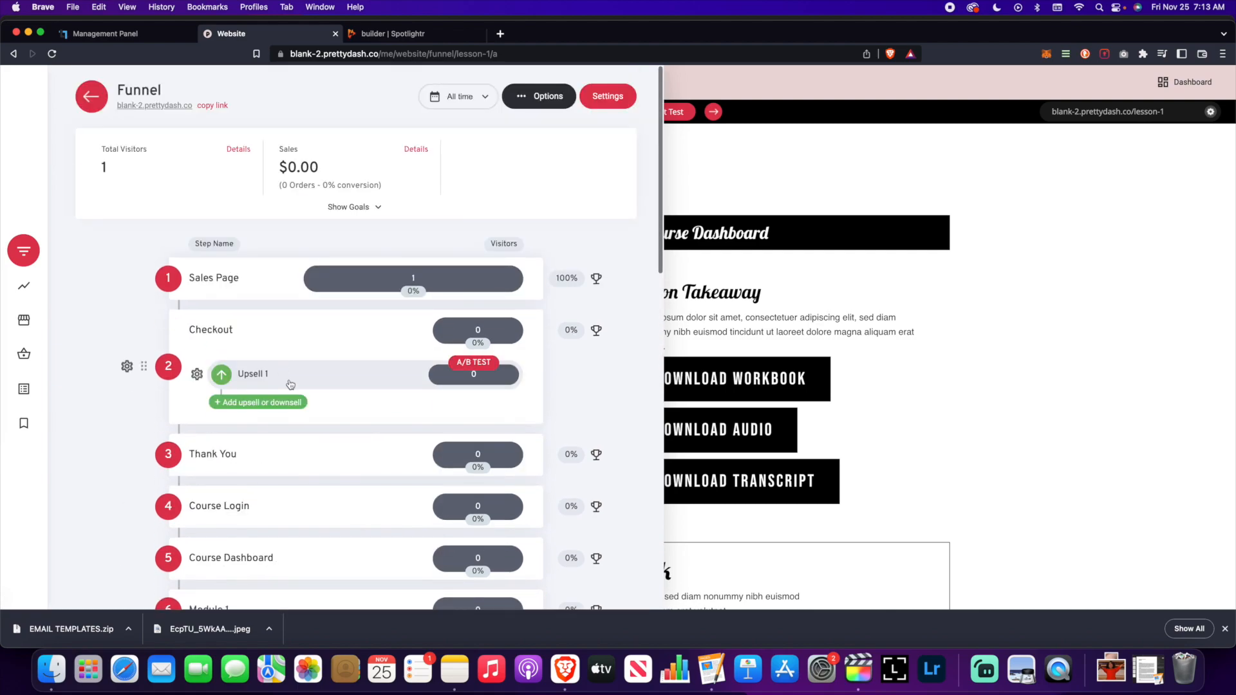
click(1028, 243)
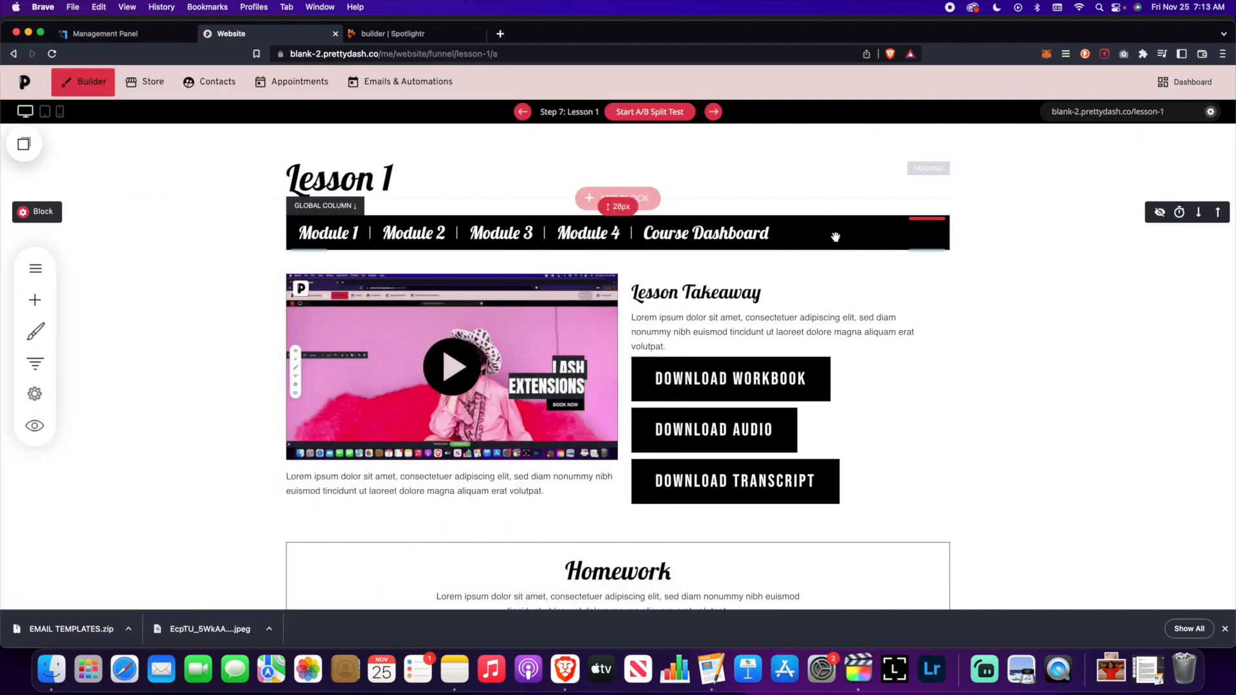
scroll(469, 372, down, 2)
scroll(470, 372, up, 2)
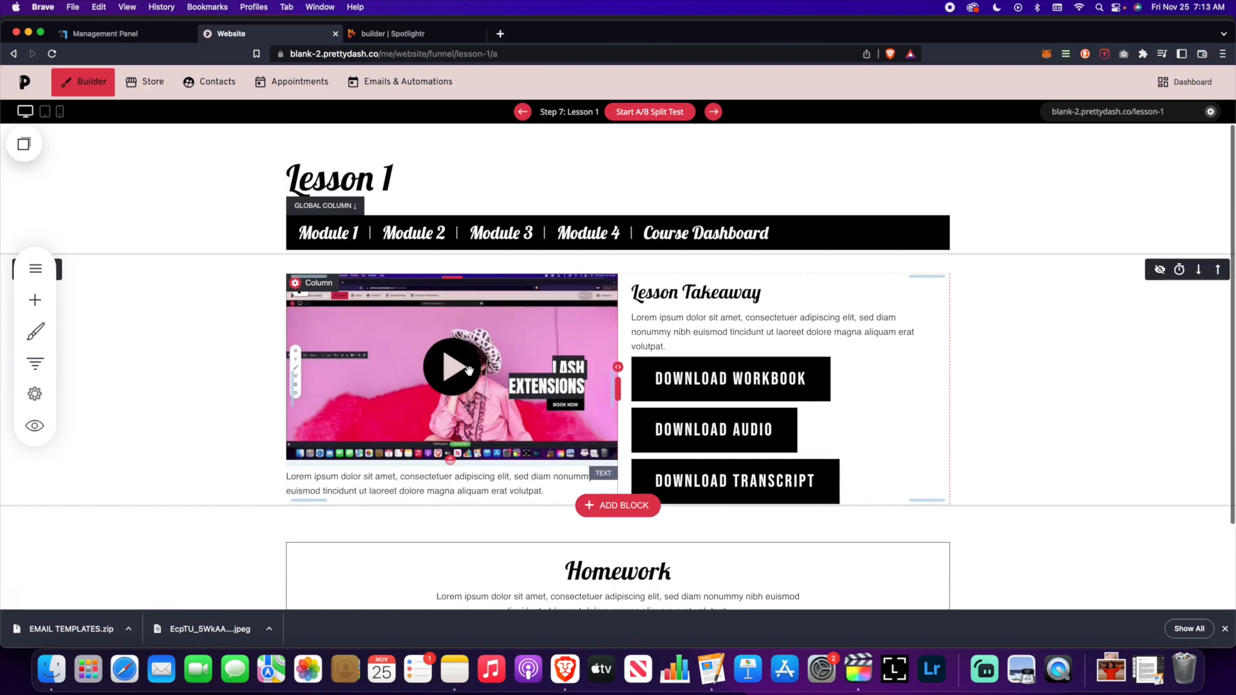
scroll(473, 377, down, 2)
scroll(477, 381, up, 2)
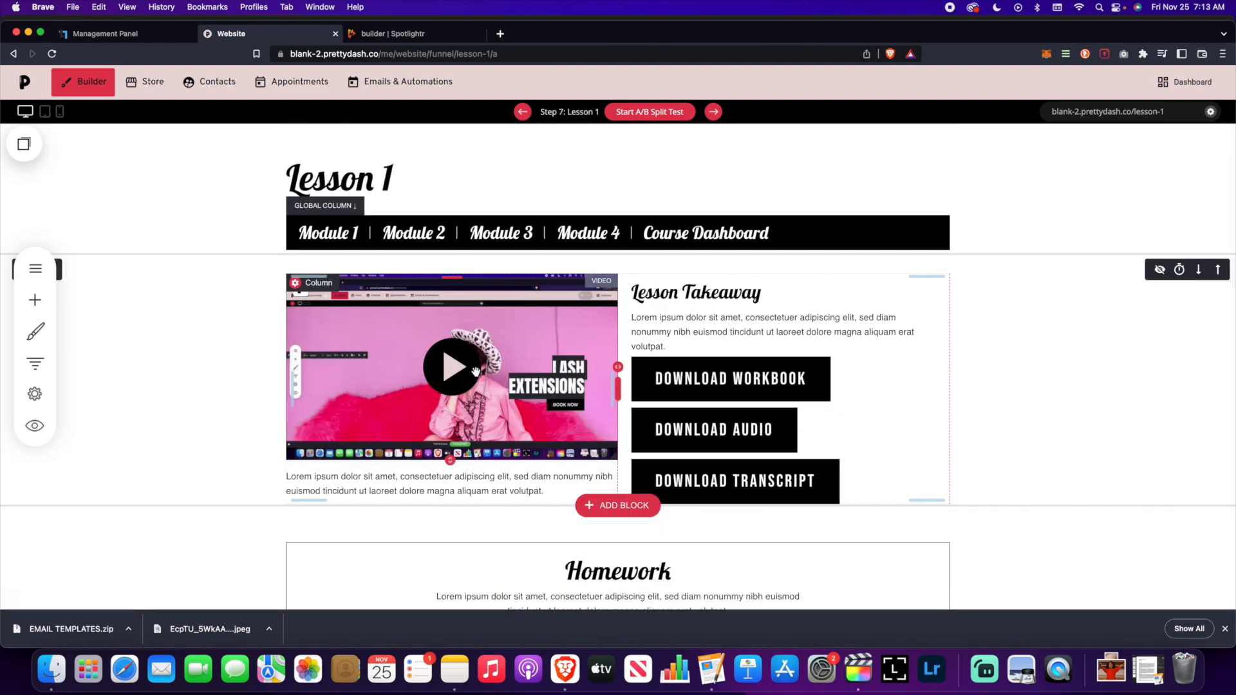